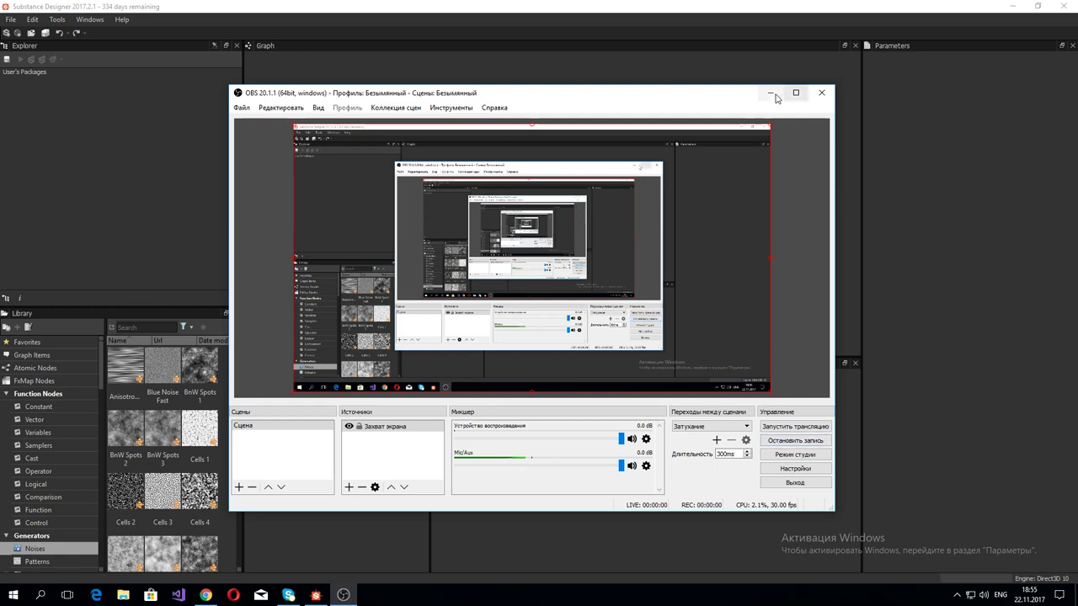
# Step: Minimize the OBS recorder window to reveal the empty Substance Designer workspace
pyautogui.click(768, 92)
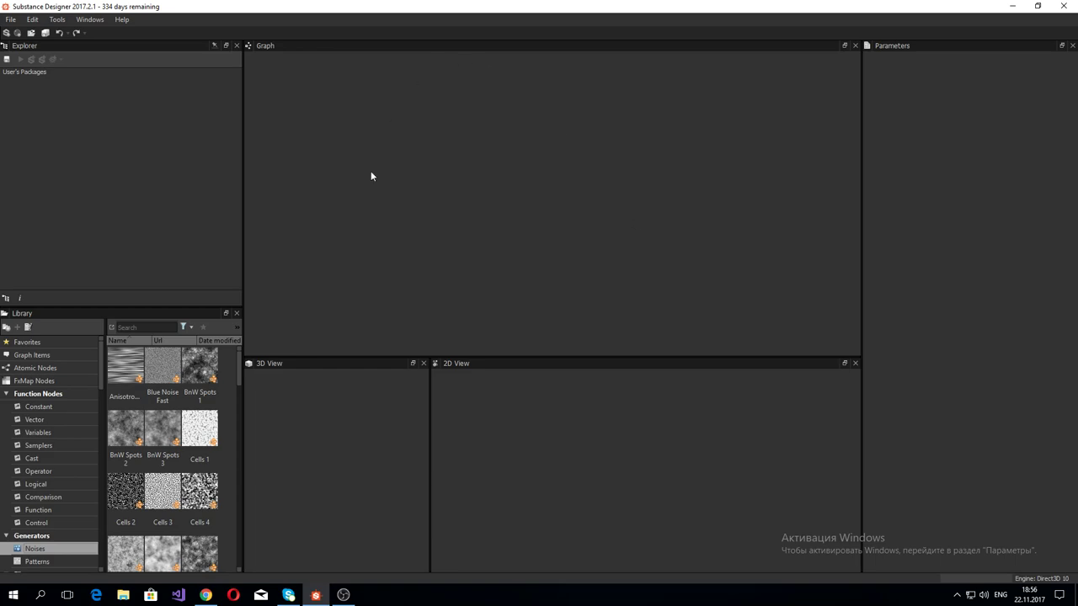
# Step: Bring Chrome forward, scroll the ArtStation skin renders, then switch to the Scifi Panel page
pyautogui.click(206, 595)
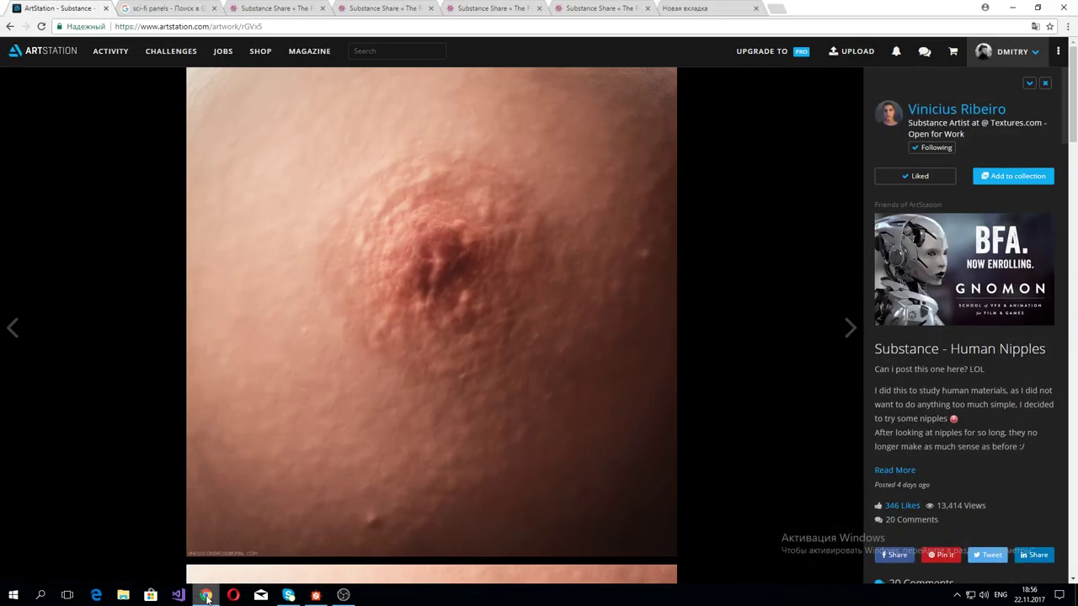
pyautogui.moveTo(425, 299)
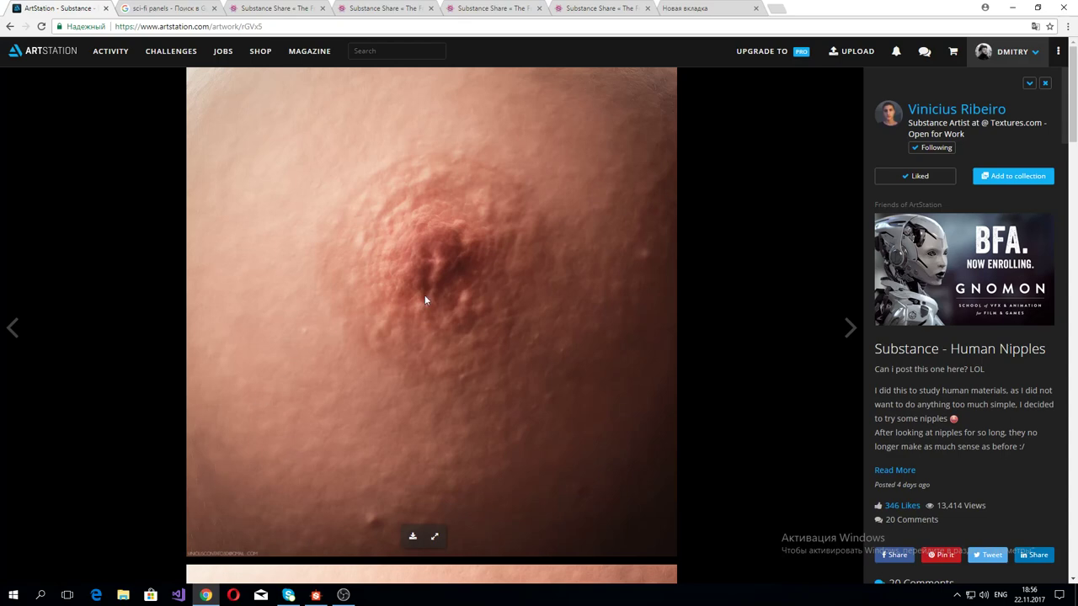
pyautogui.scroll(-4, 425, 300)
pyautogui.scroll(-4, 429, 300)
pyautogui.scroll(-3, 429, 300)
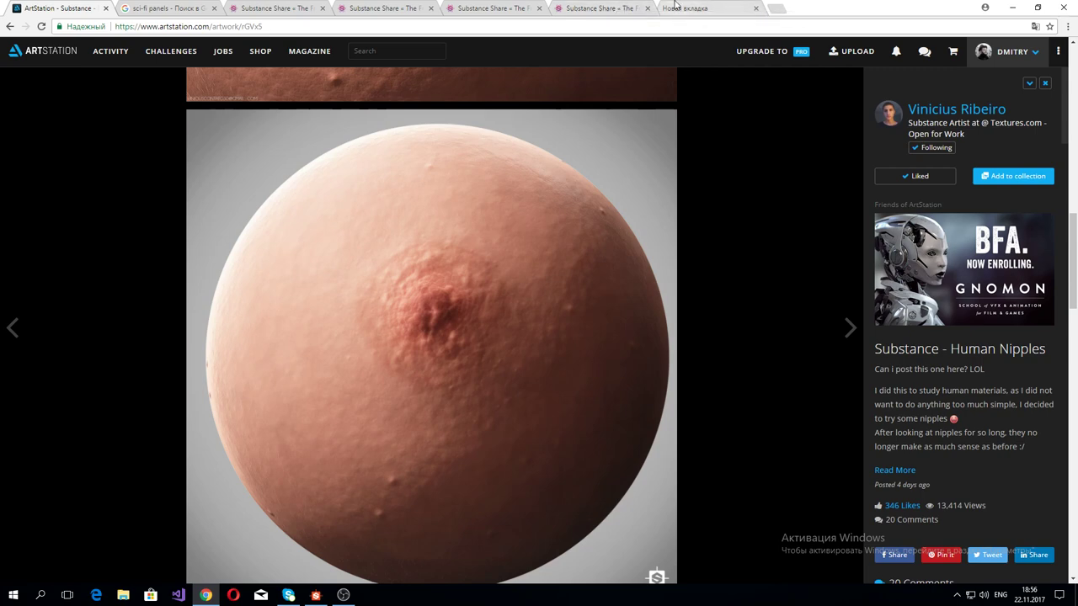
pyautogui.click(577, 8)
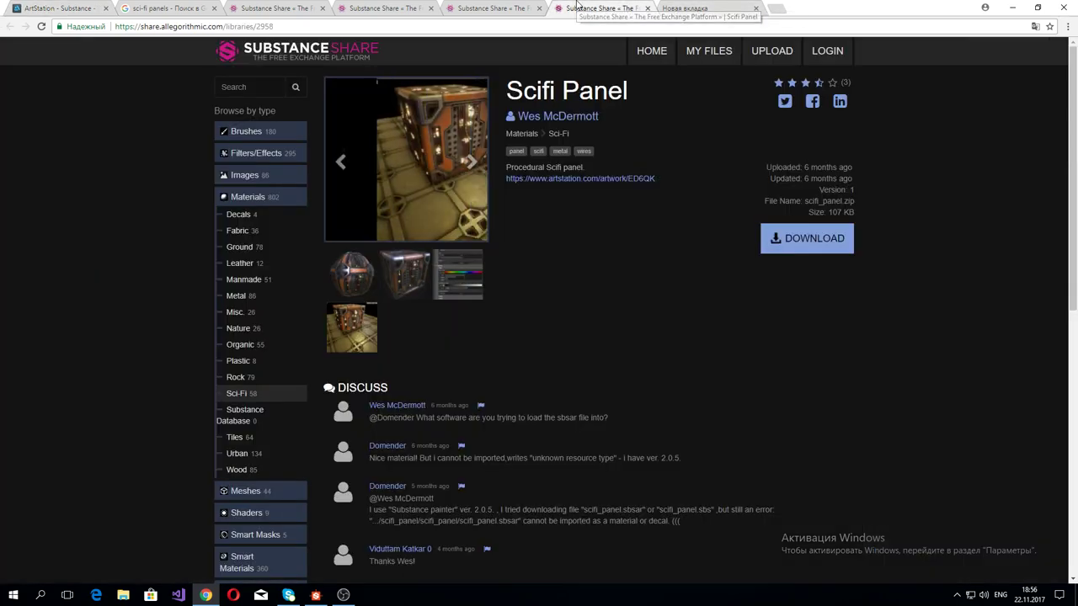
# Step: View the Sci-fi wall material page, then the Google Images 'sci-fi panels' results
pyautogui.click(497, 9)
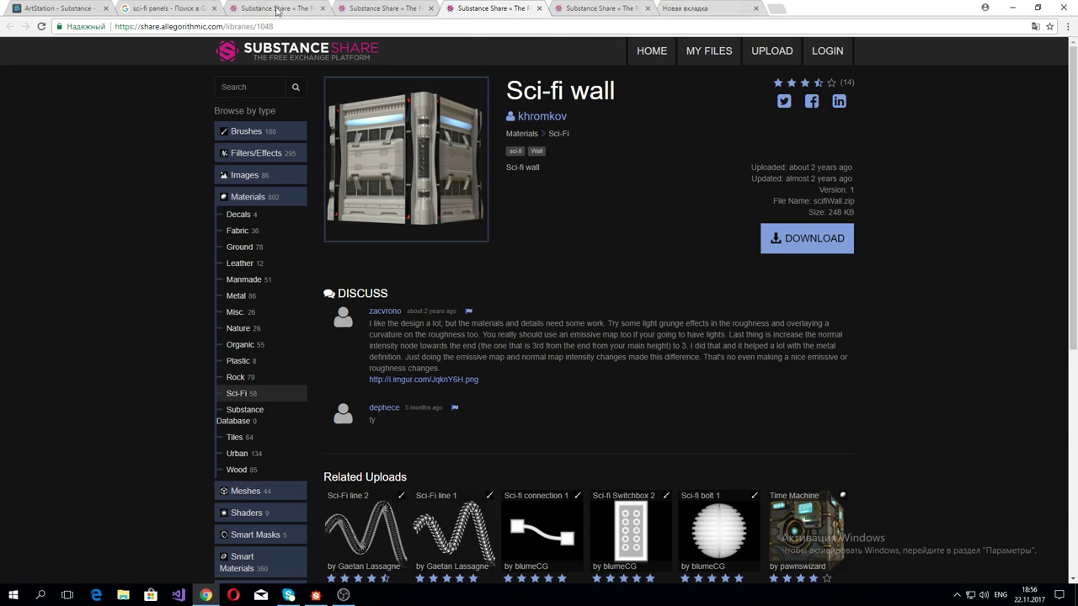
pyautogui.click(169, 8)
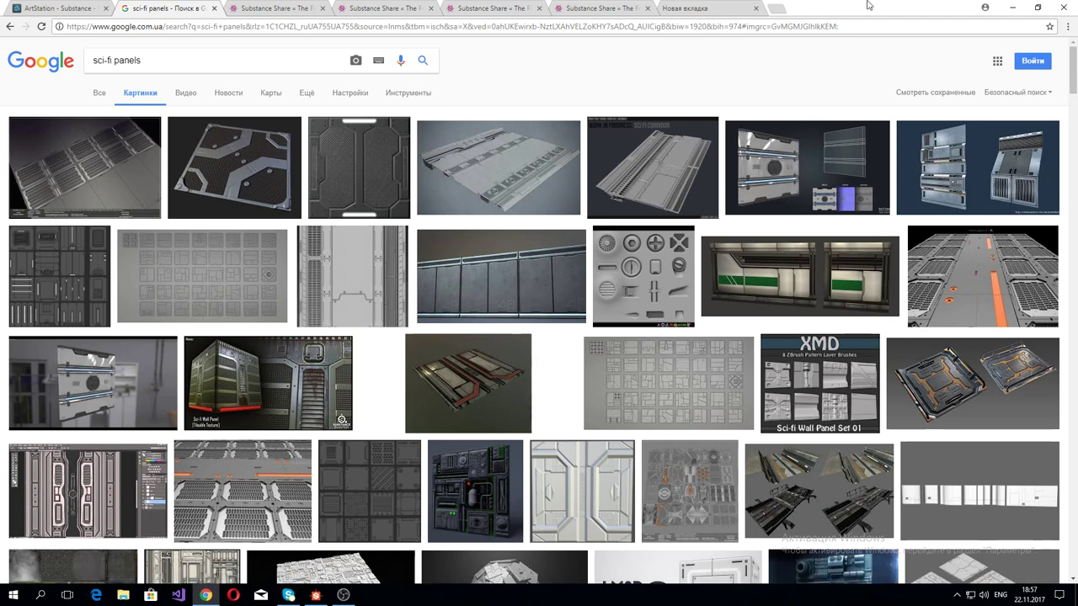
# Step: Enlarge the Time Machine, Sci-fi wall and Scifi Panel preview images in their tabs
pyautogui.click(340, 6)
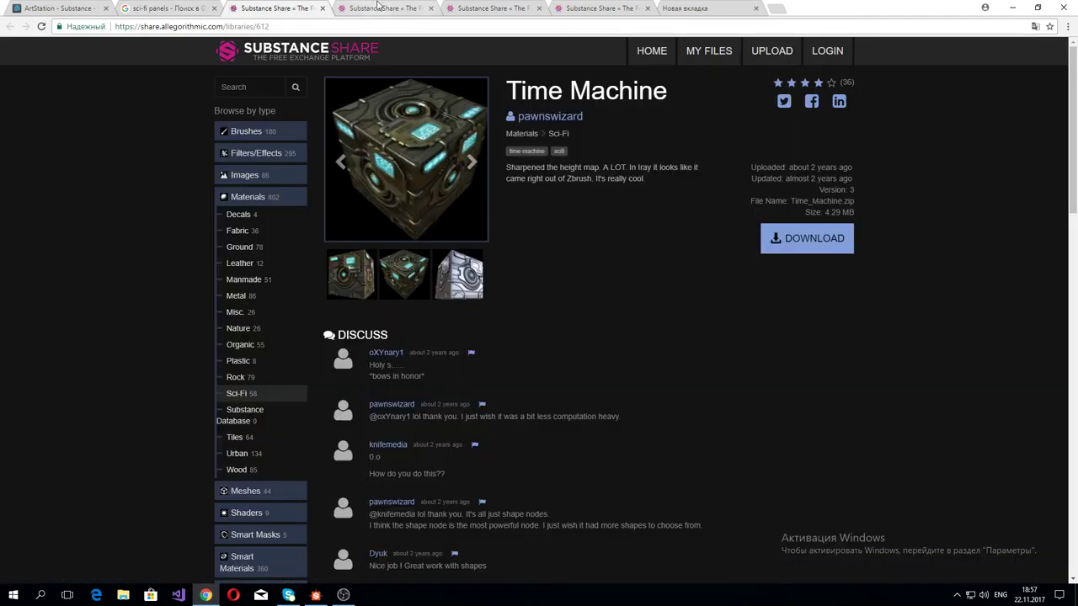
pyautogui.click(346, 268)
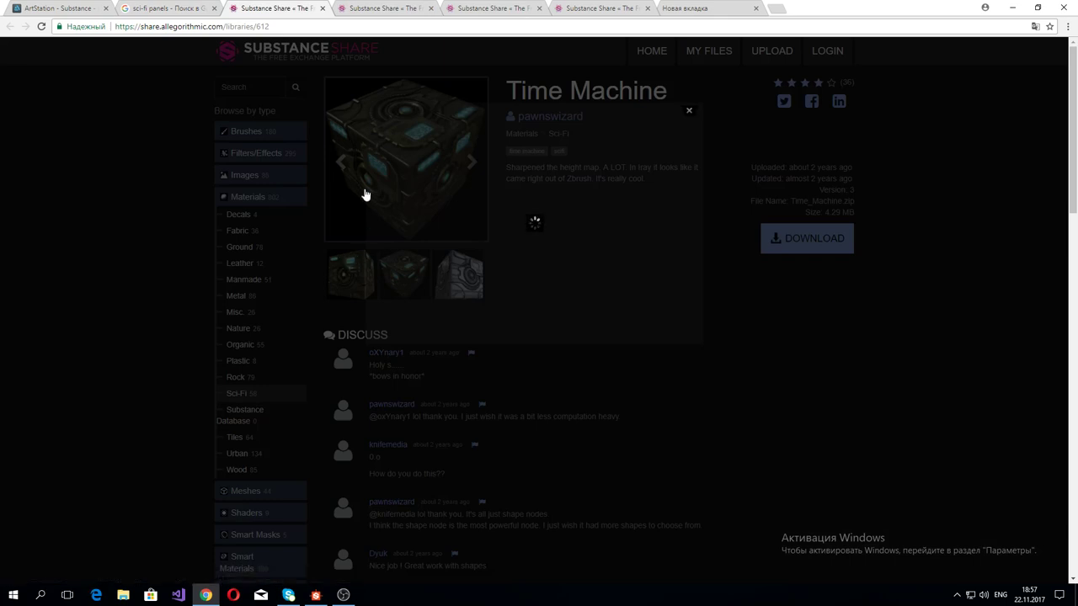
pyautogui.click(359, 7)
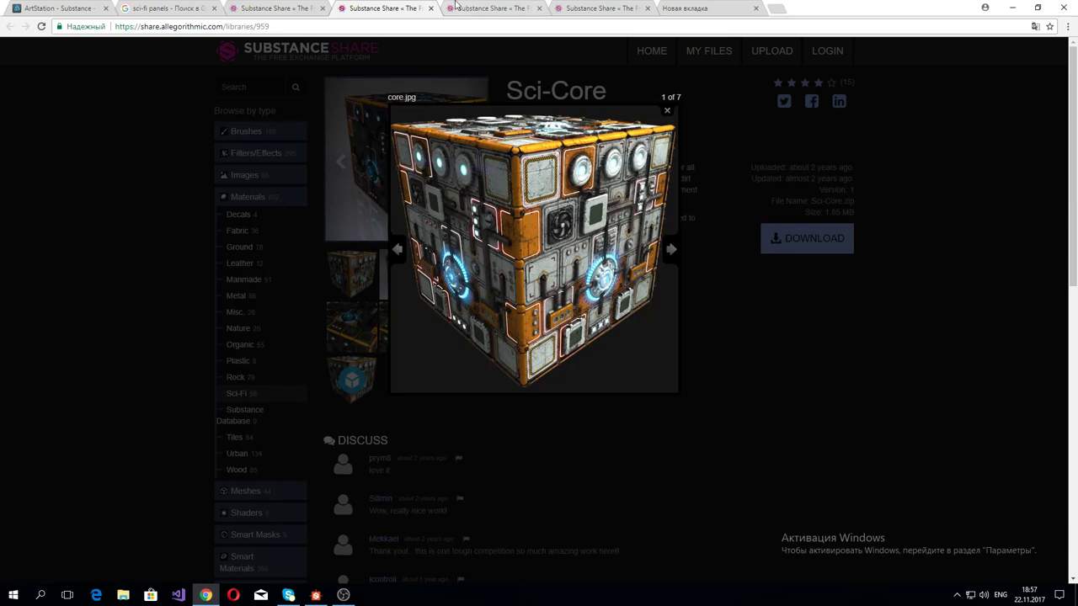
pyautogui.click(457, 7)
pyautogui.click(438, 146)
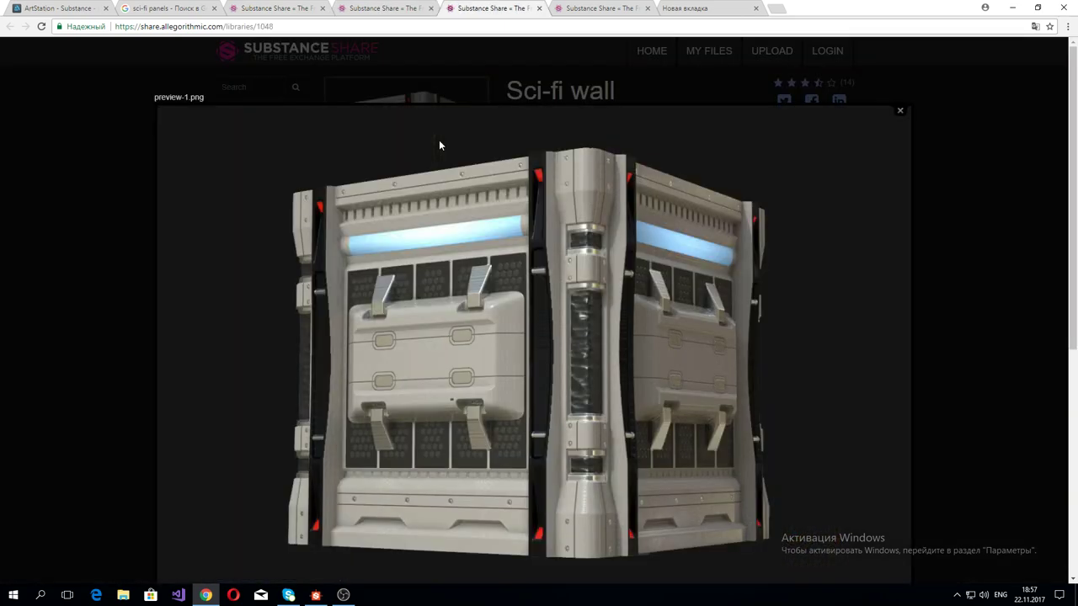
pyautogui.click(594, 7)
pyautogui.click(354, 276)
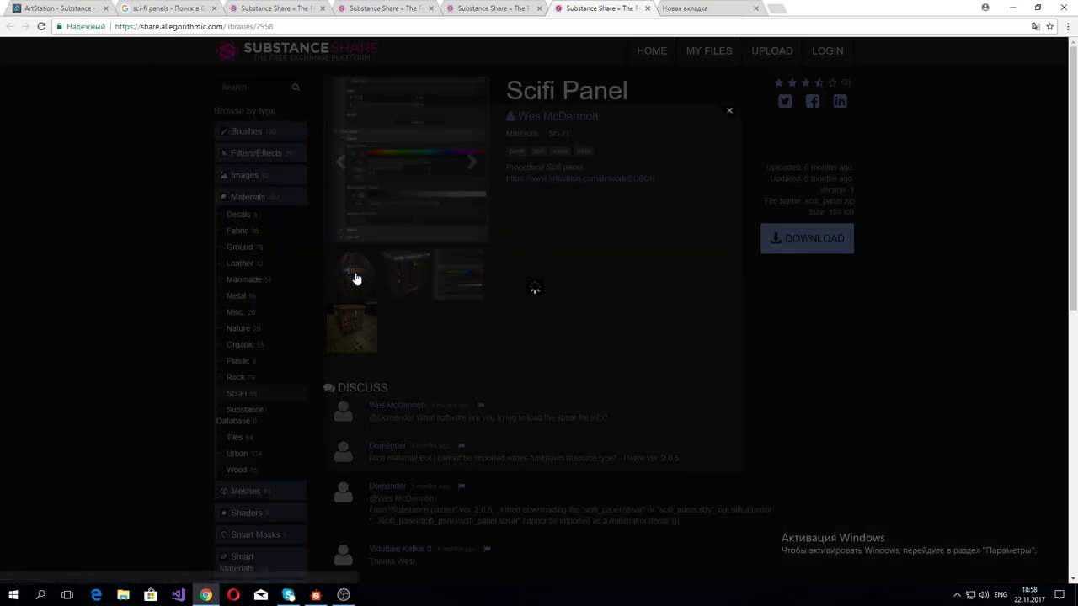
# Step: Recheck the Sci-fi wall, Sci-Core and Time Machine previews, close the blank tab, minimize Chrome
pyautogui.click(497, 7)
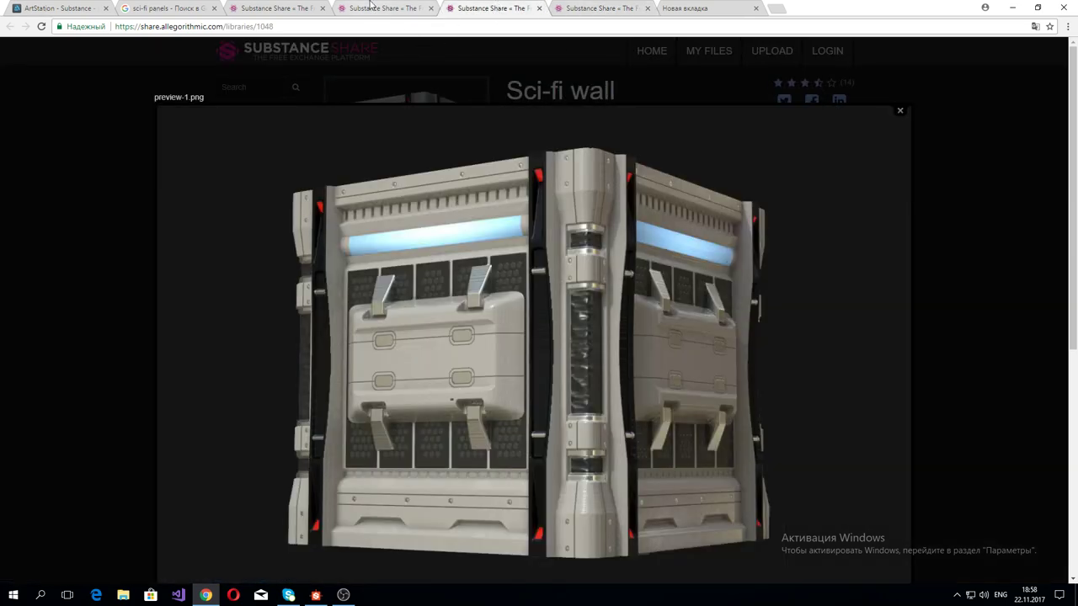
pyautogui.click(371, 8)
pyautogui.click(278, 8)
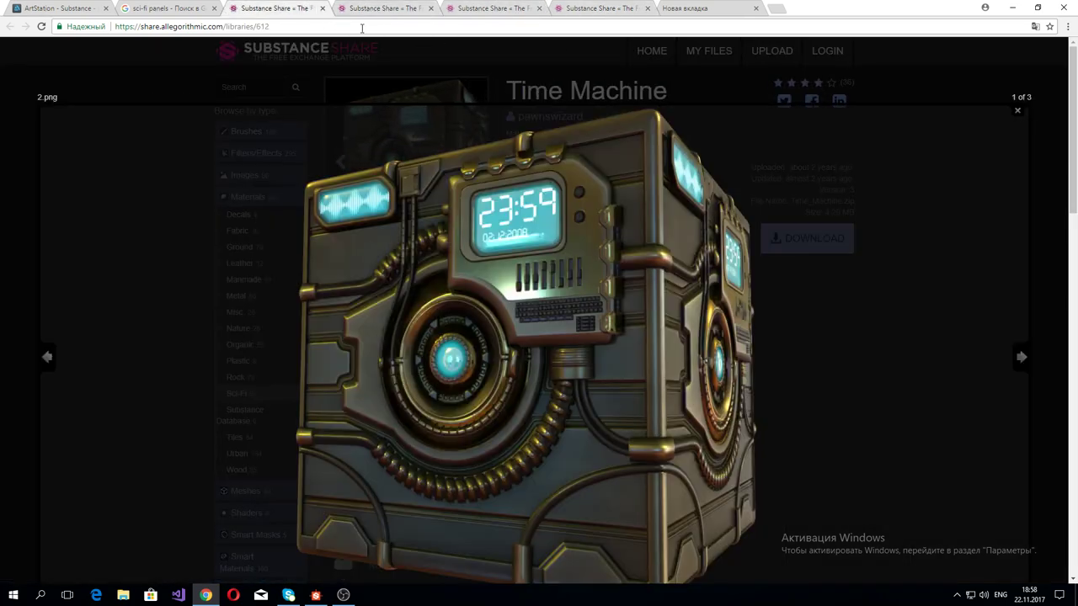
pyautogui.click(1000, 62)
pyautogui.click(674, 8)
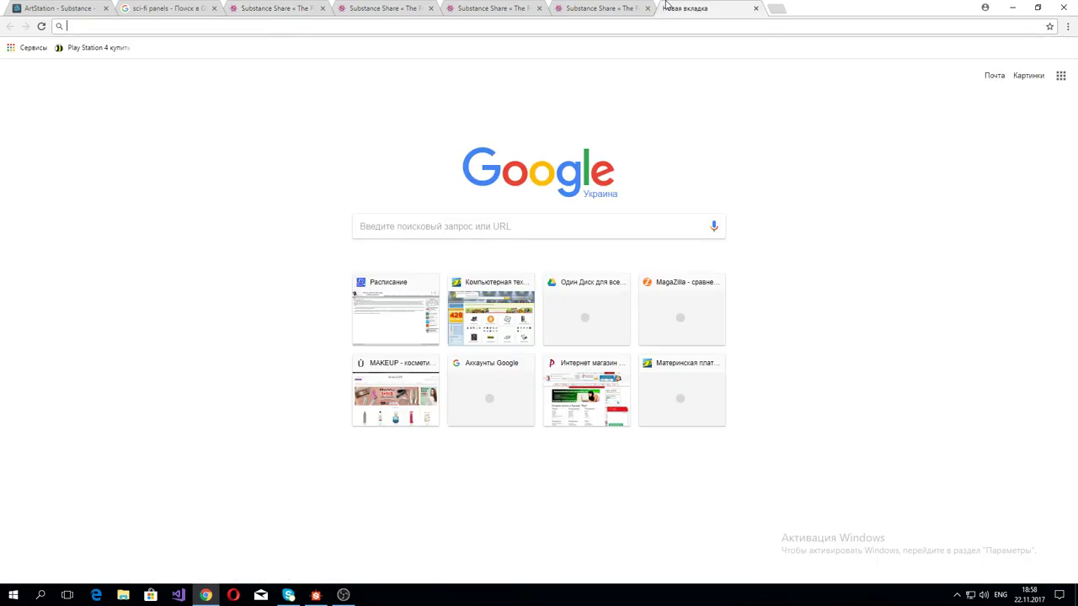
pyautogui.click(756, 7)
pyautogui.click(1012, 8)
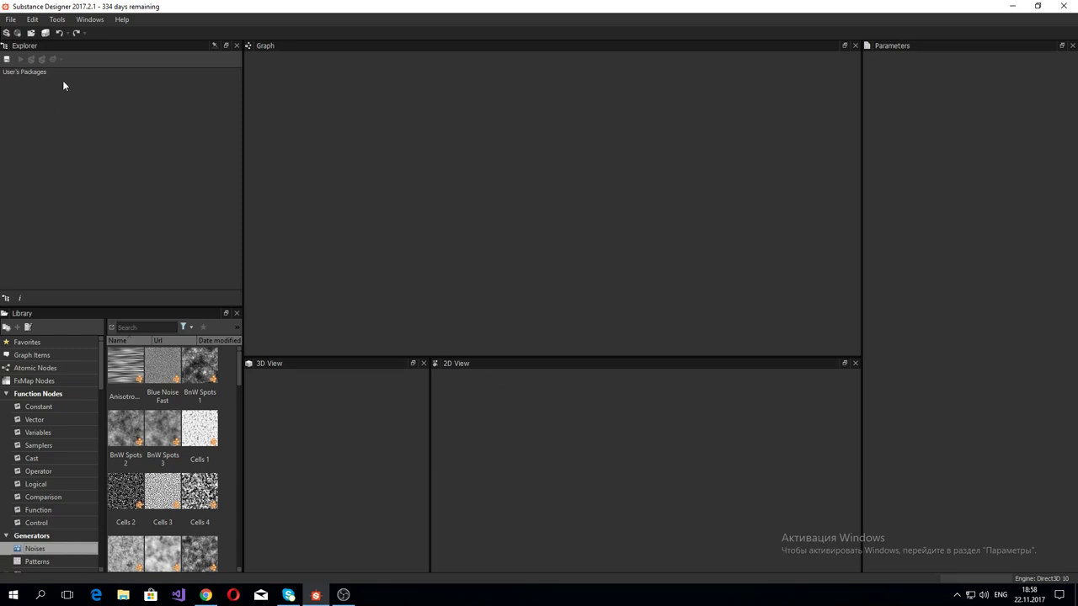
# Step: Create a new substance graph named sci-fi
pyautogui.click(11, 19)
pyautogui.click(15, 34)
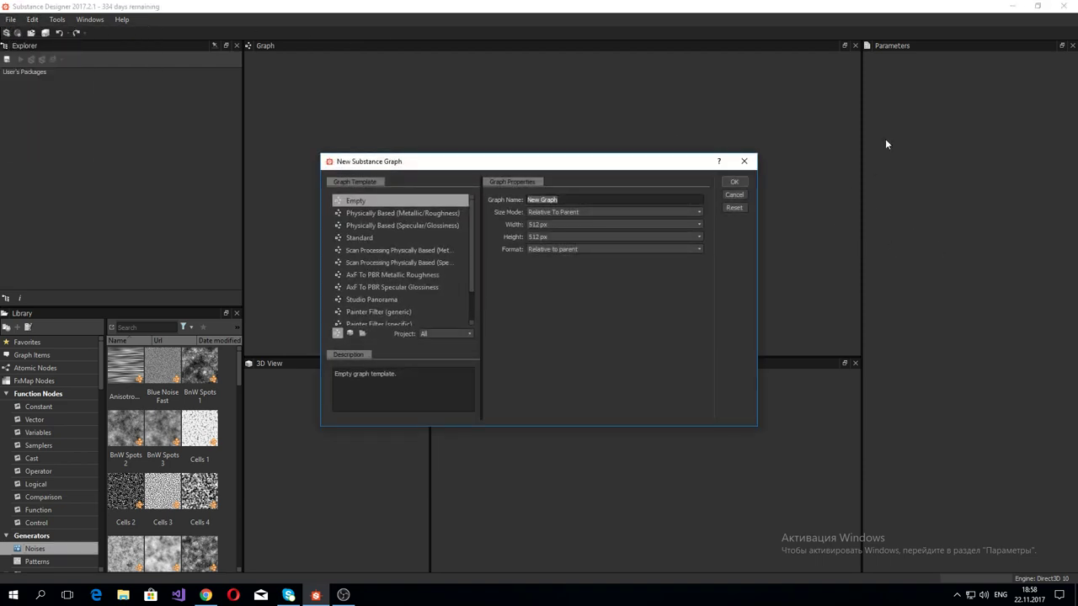
pyautogui.hotkey('alt', 'shift')
pyautogui.press('super+space')
pyautogui.press('super+space')
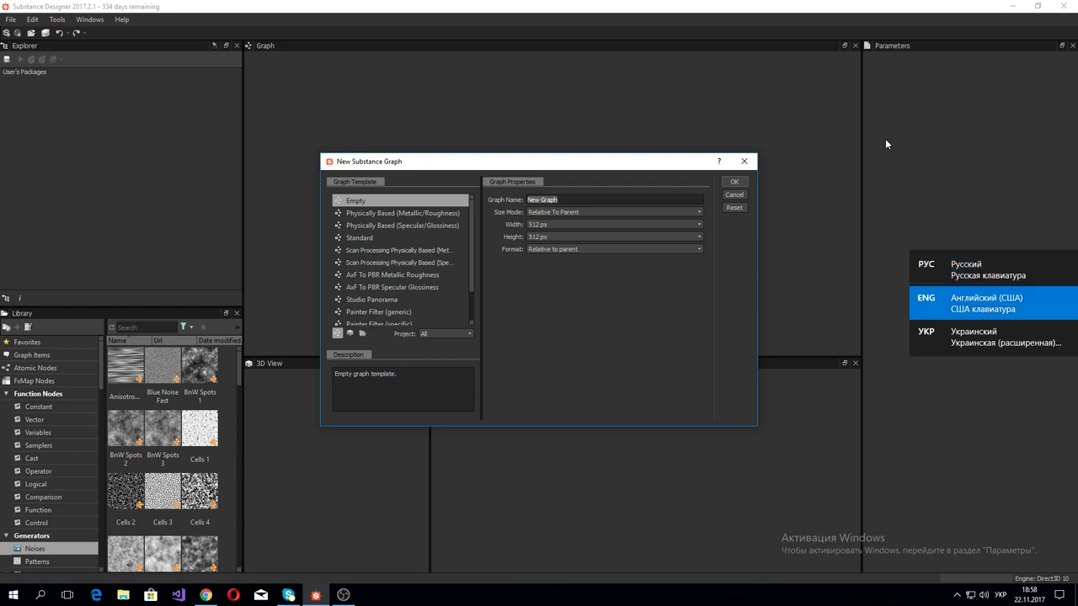
pyautogui.write('sci')
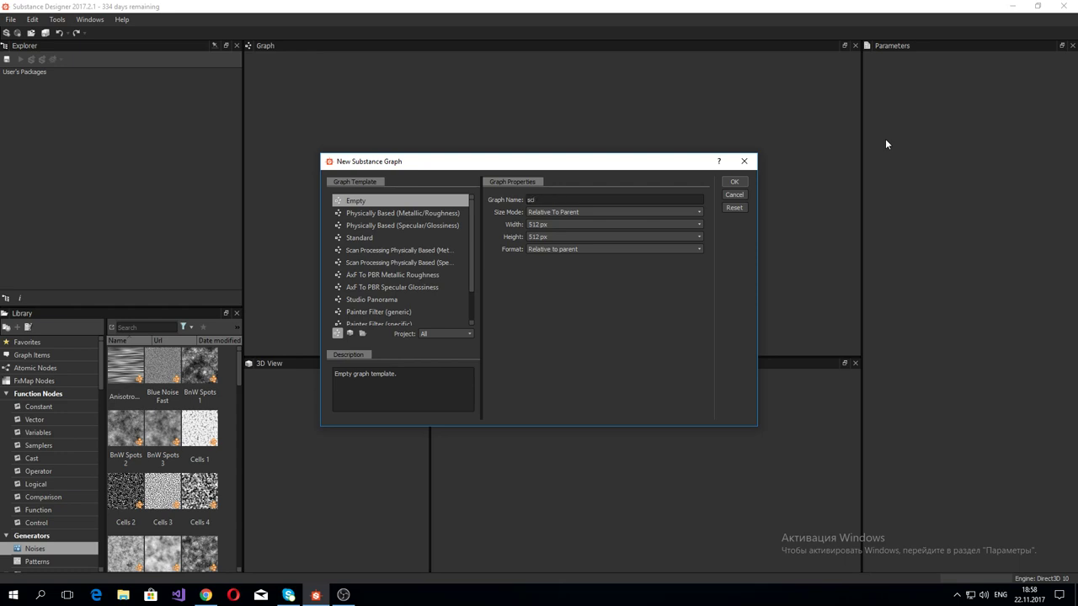
pyautogui.write('-fi')
pyautogui.press('Return')
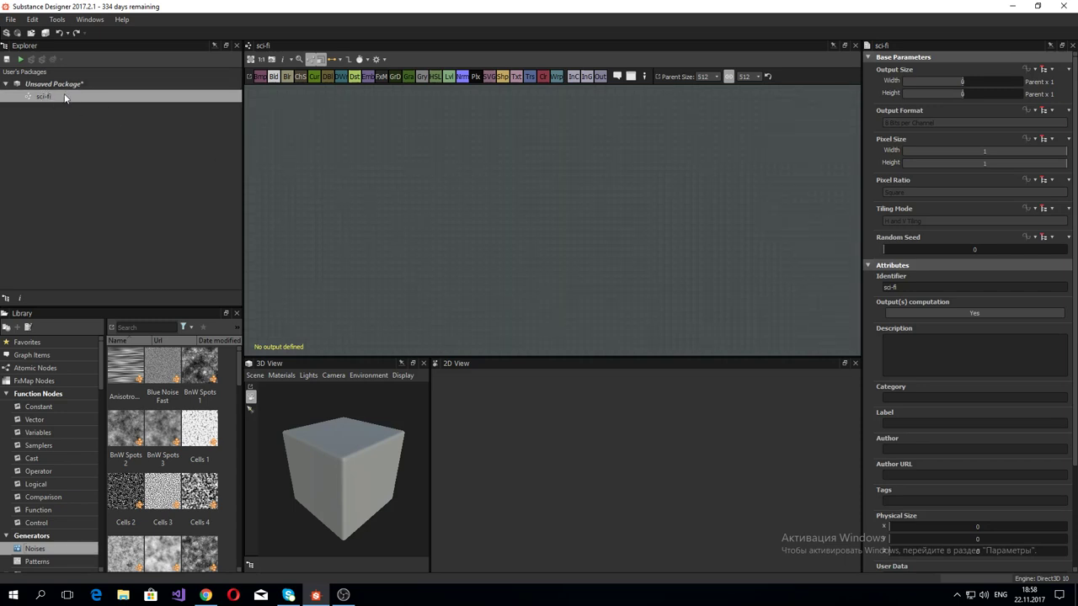
# Step: Replace it with a Physically Based (Metallic/Roughness) graph named Sci-fi in the unsaved package
pyautogui.press('Delete')
pyautogui.click(568, 305)
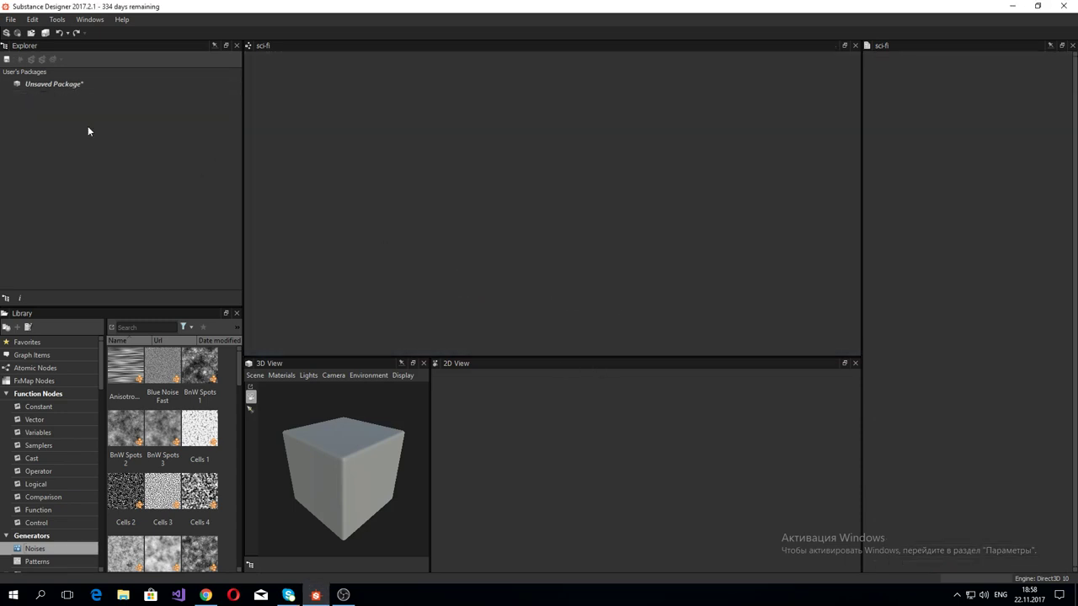
pyautogui.rightClick(26, 86)
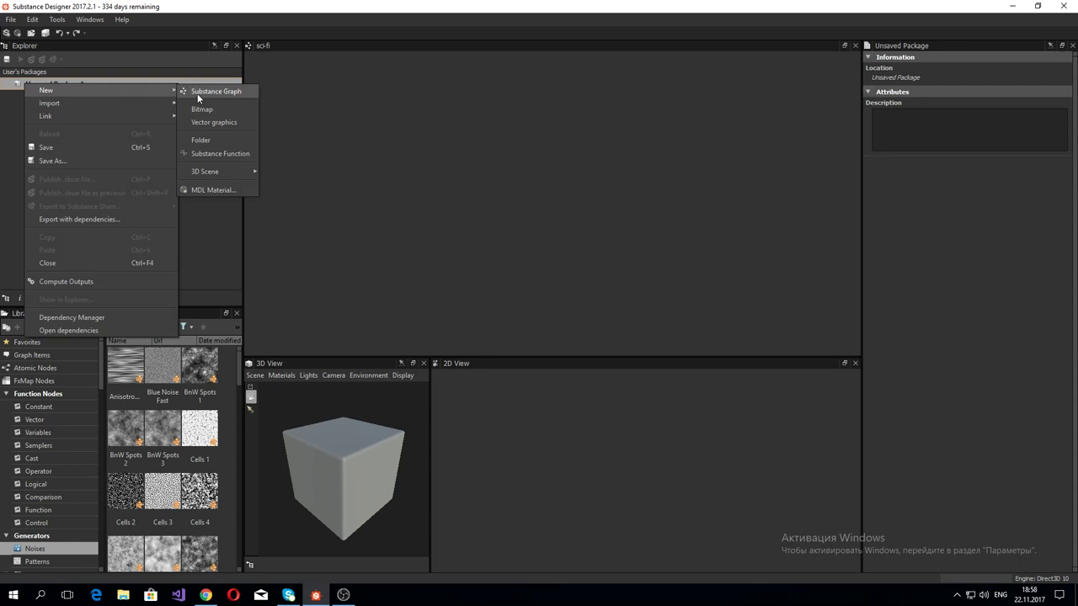
pyautogui.click(202, 90)
pyautogui.click(446, 213)
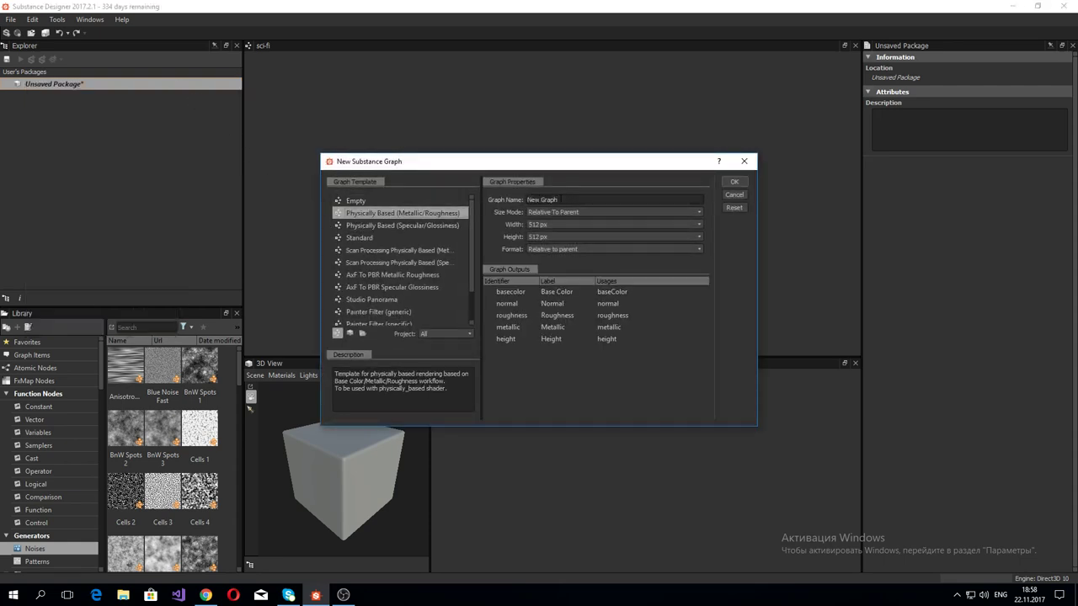
pyautogui.write('Sci-')
pyautogui.write('fi')
pyautogui.press('Return')
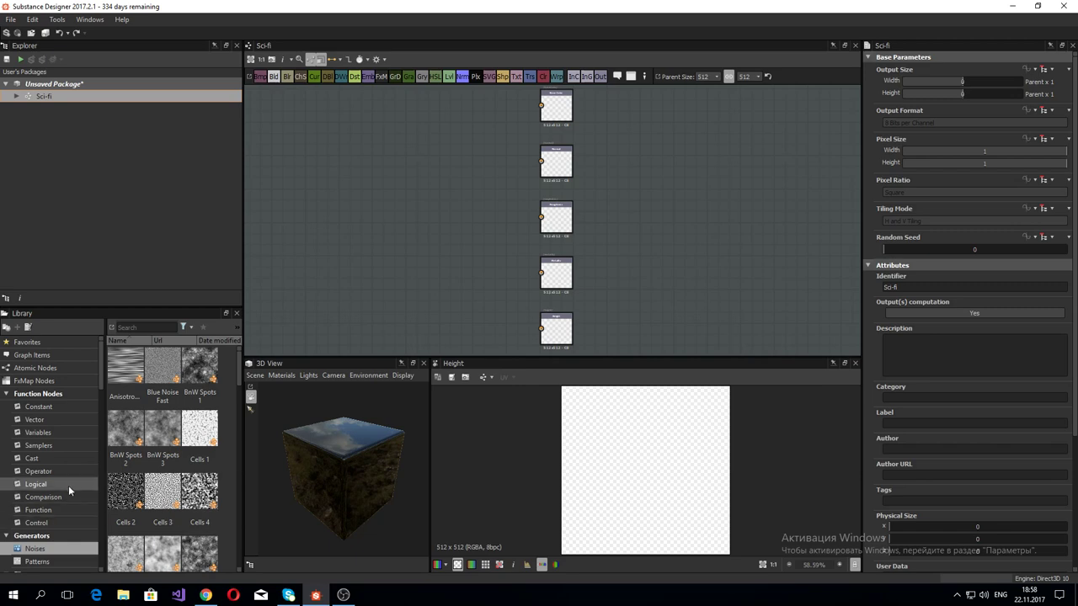
# Step: Place a Bitmap to Material Light node from the 1-Click filters into the Sci-fi graph
pyautogui.scroll(-3, 68, 485)
pyautogui.scroll(-2, 51, 486)
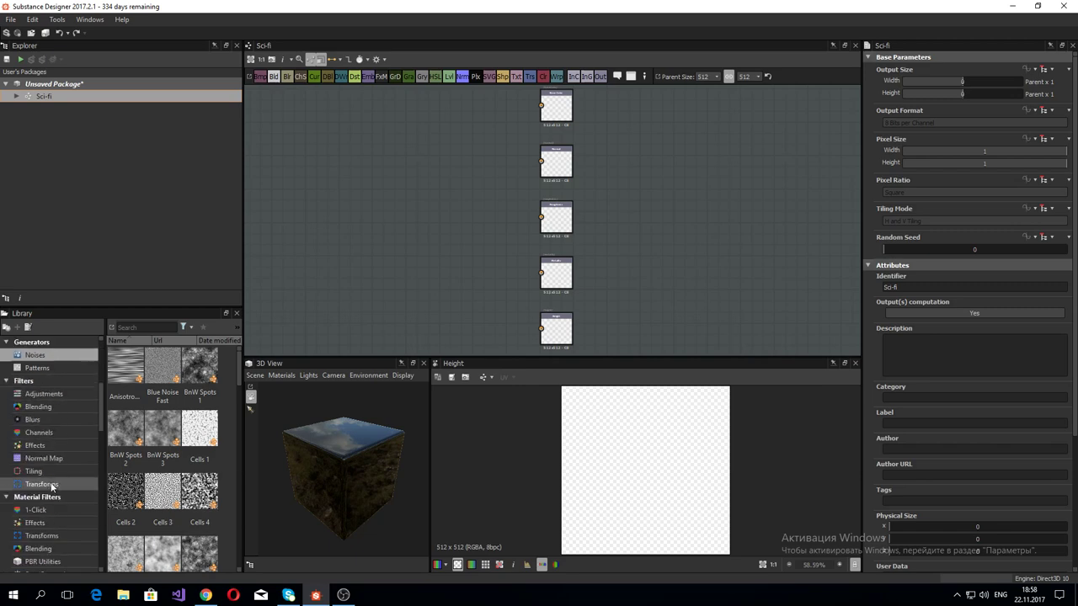
pyautogui.scroll(-1, 50, 482)
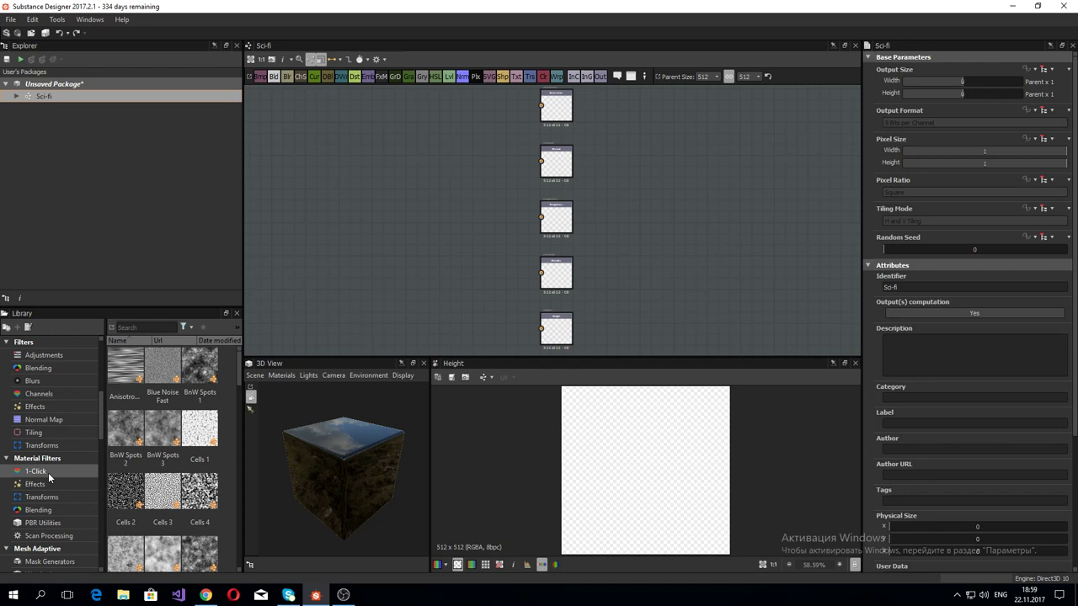
pyautogui.click(48, 477)
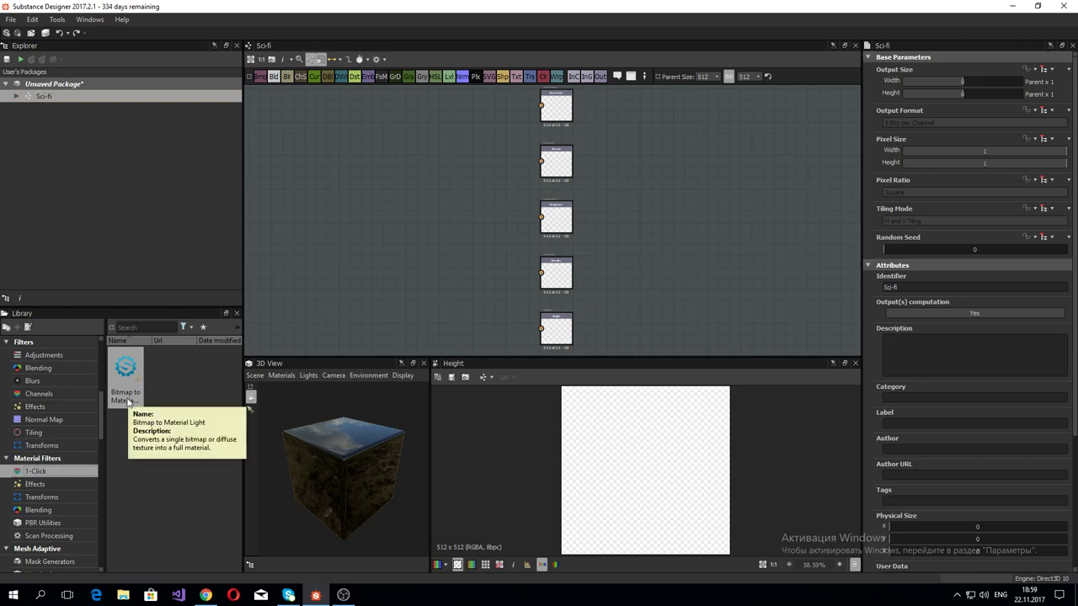
pyautogui.moveTo(128, 403); pyautogui.dragTo(393, 242)
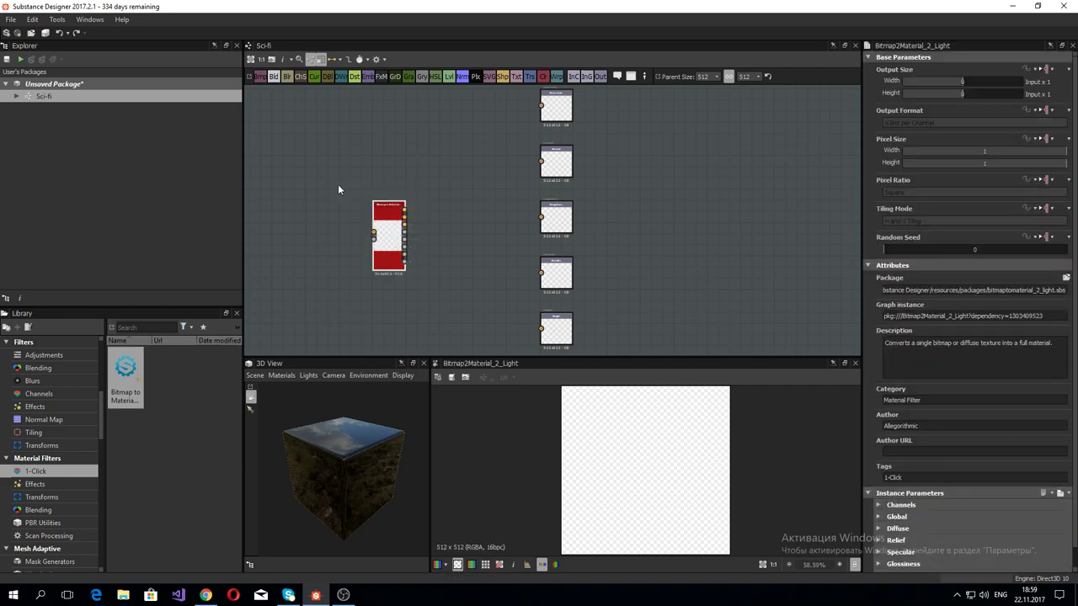
# Step: Show the Bitmap2Material node on the 3D view cube and rotate the cube to inspect it
pyautogui.rightClick(407, 168)
pyautogui.moveTo(407, 168); pyautogui.dragTo(491, 167, button='middle')
pyautogui.scroll(3, 467, 212)
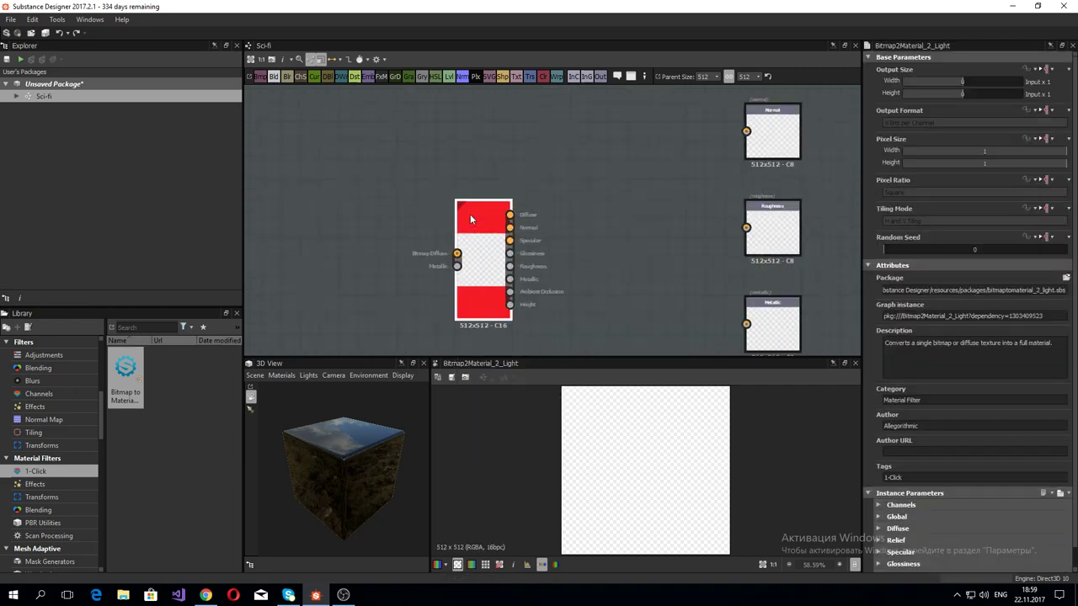
pyautogui.rightClick(484, 261)
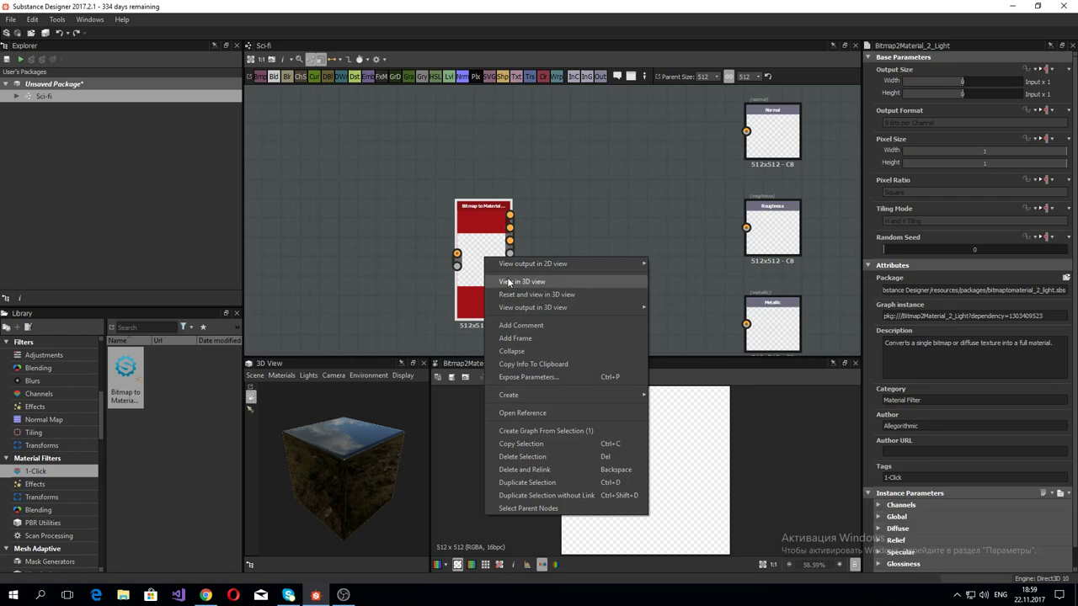
pyautogui.click(514, 286)
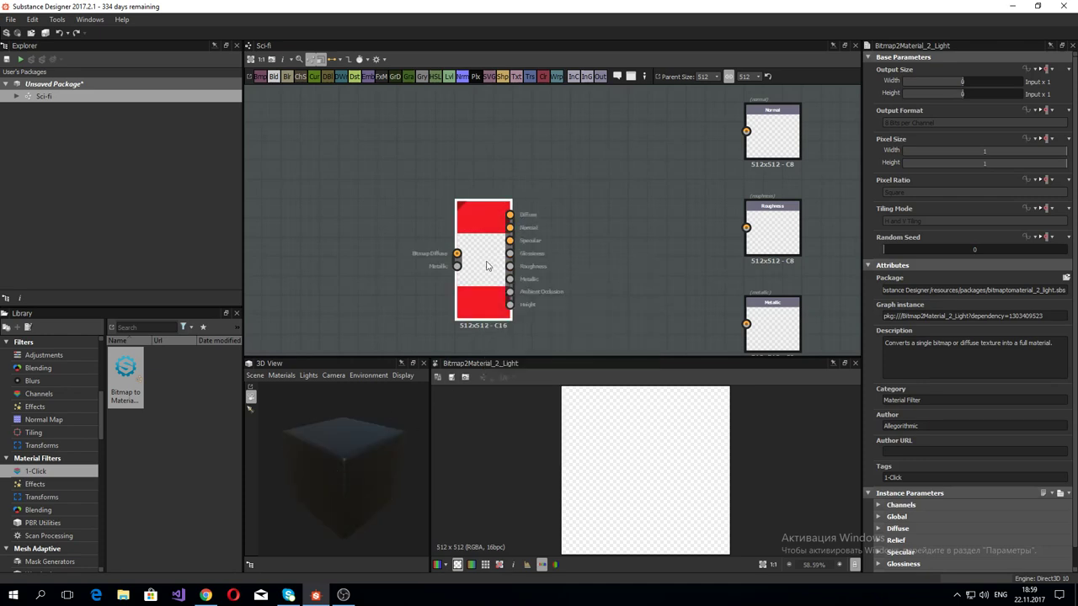
pyautogui.moveTo(497, 251); pyautogui.dragTo(516, 213)
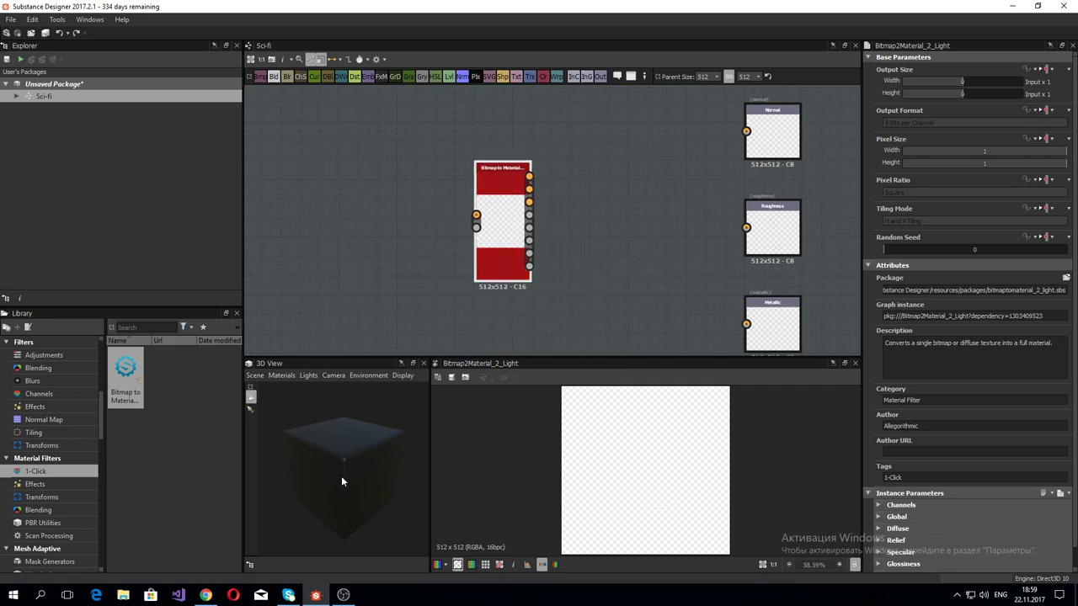
pyautogui.moveTo(341, 476)
pyautogui.mouseDown()
pyautogui.moveTo(316, 425)
pyautogui.moveTo(257, 409)
pyautogui.moveTo(359, 405)
pyautogui.mouseUp()
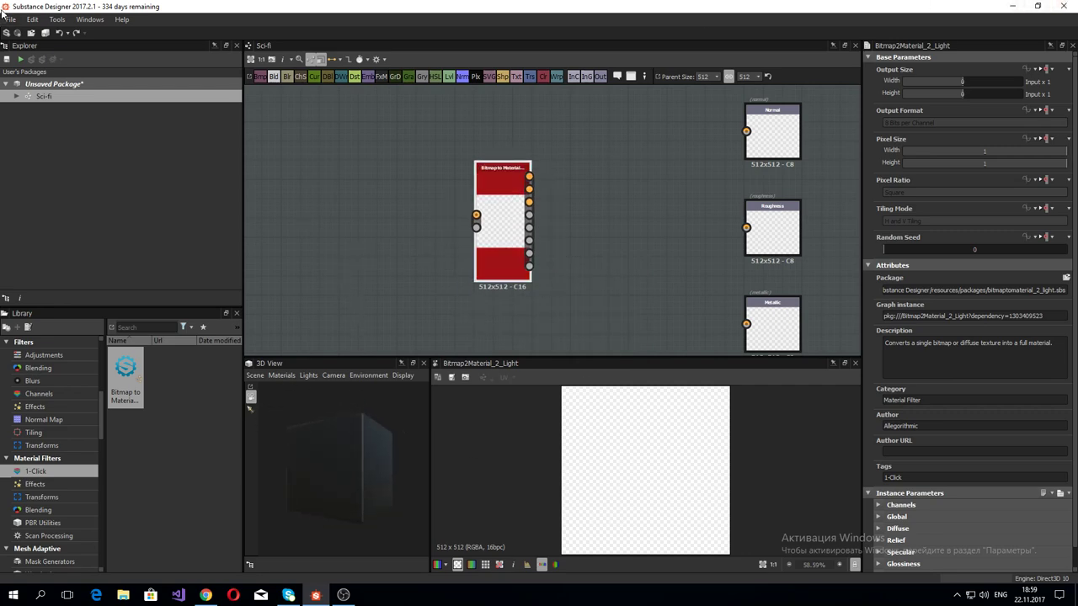
# Step: Search Google Images for 'rock texture' in a new tab and preview the second result
pyautogui.hotkey('alt', 'Tab')
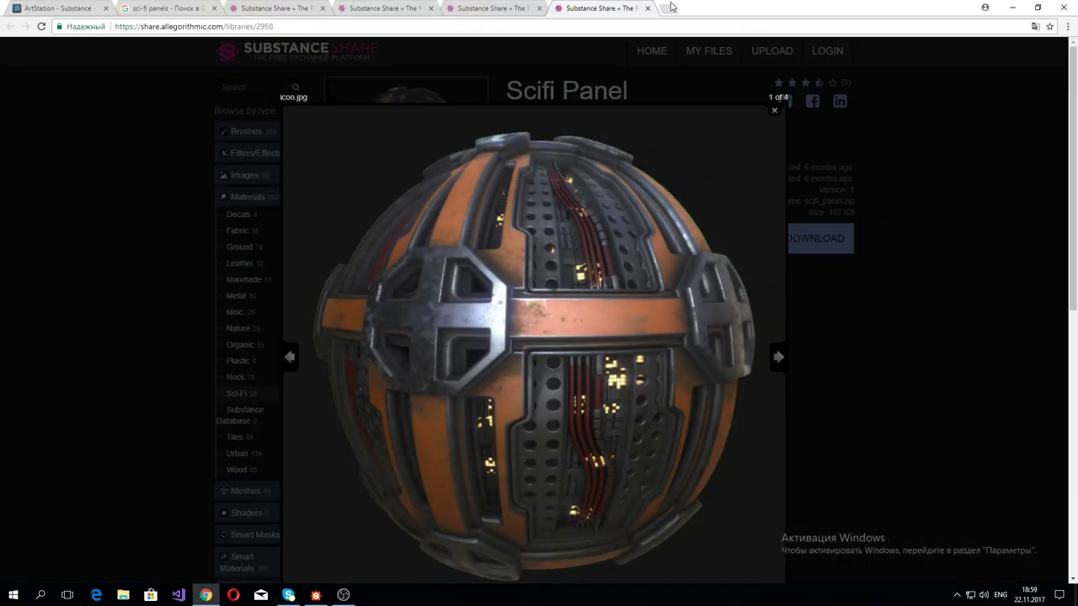
pyautogui.click(669, 8)
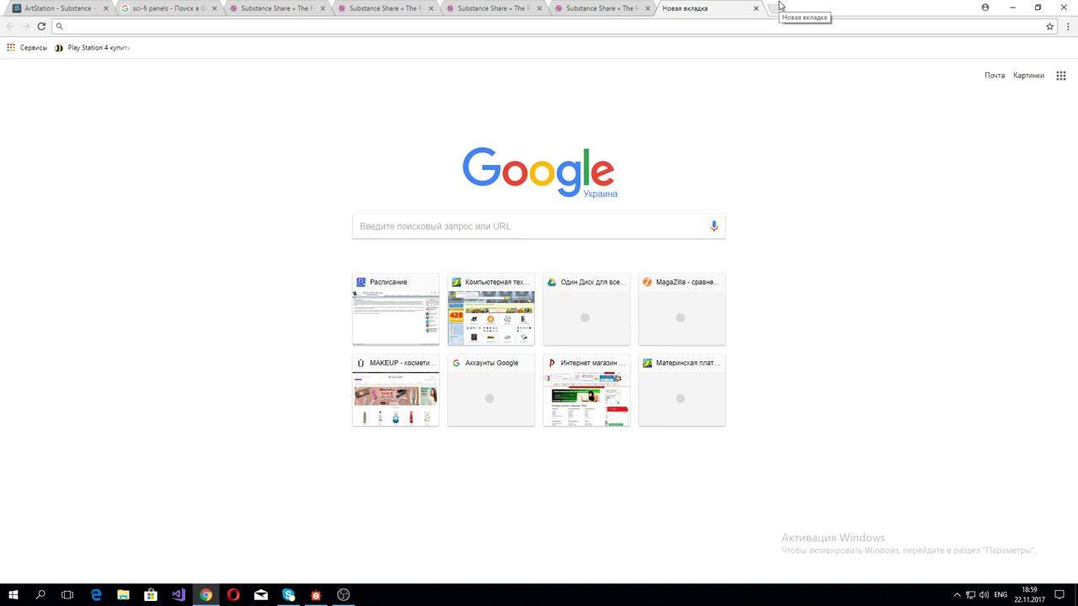
pyautogui.write('rock ')
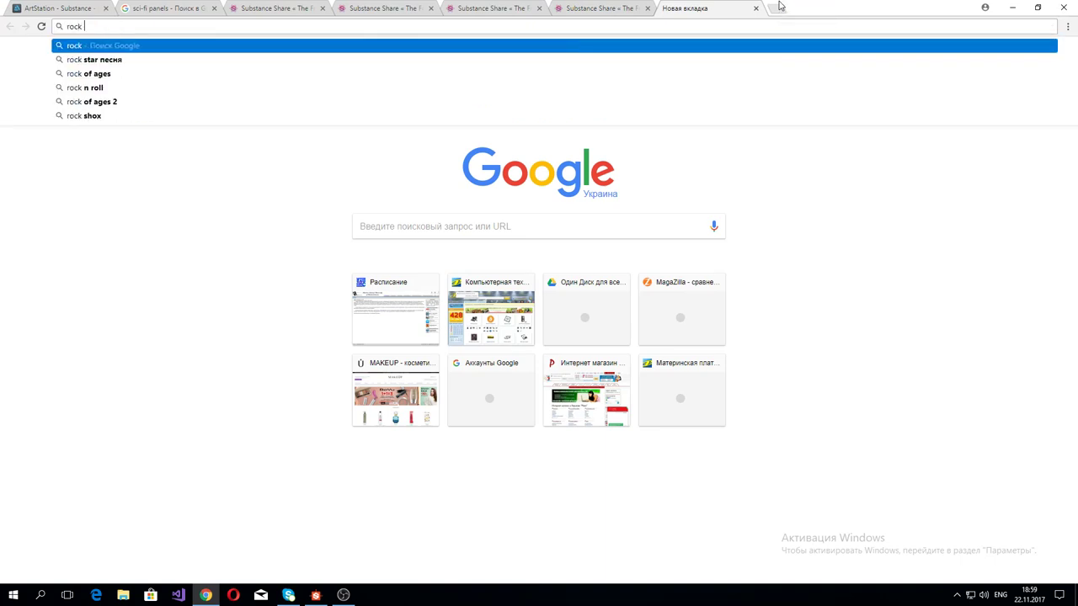
pyautogui.write('tex')
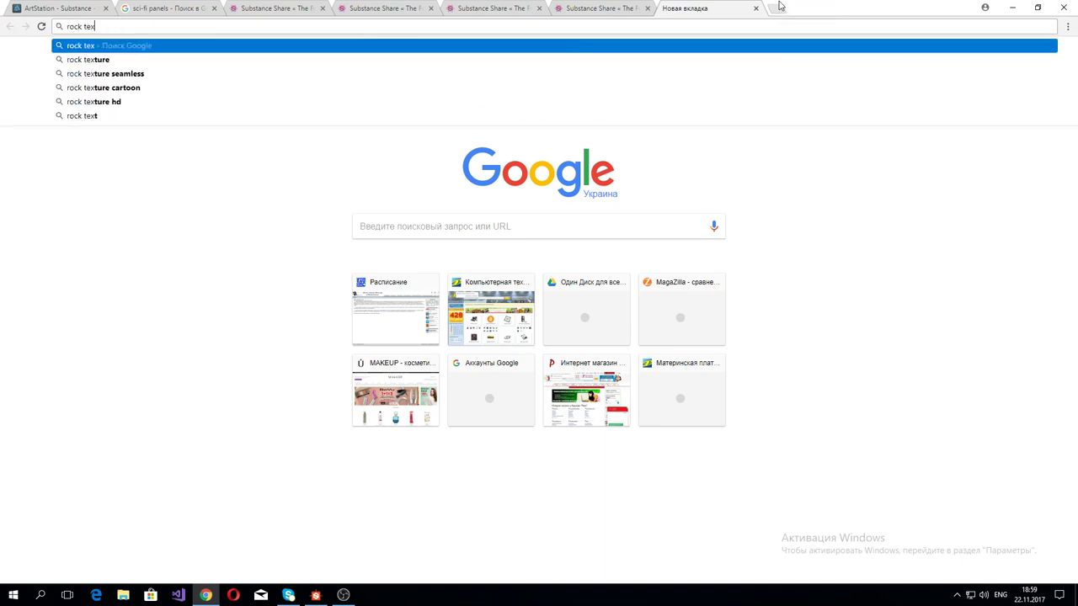
pyautogui.write('t')
pyautogui.write('ure')
pyautogui.press('Return')
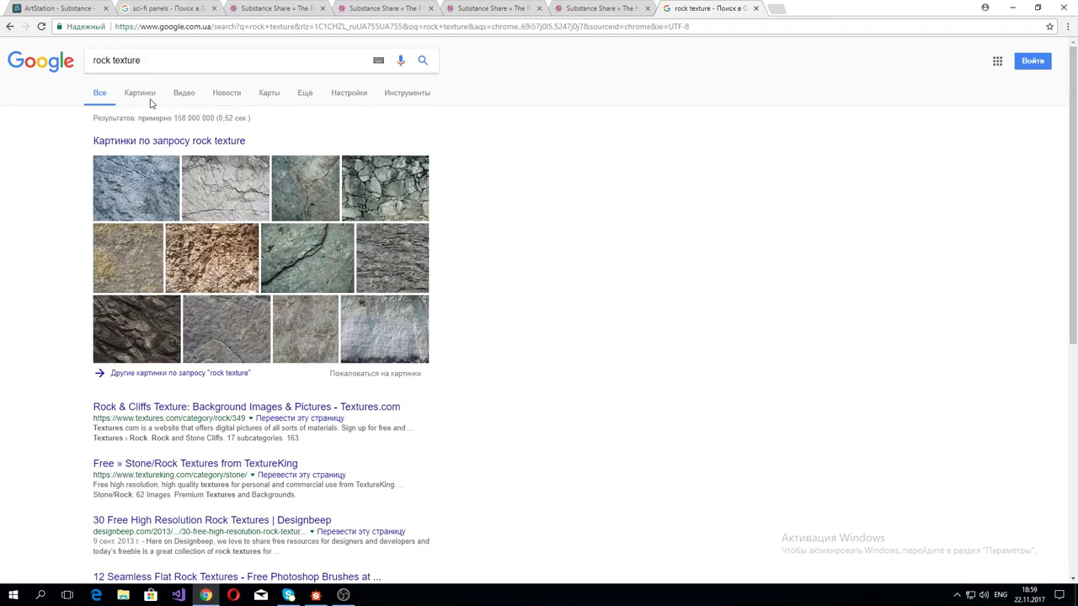
pyautogui.click(146, 97)
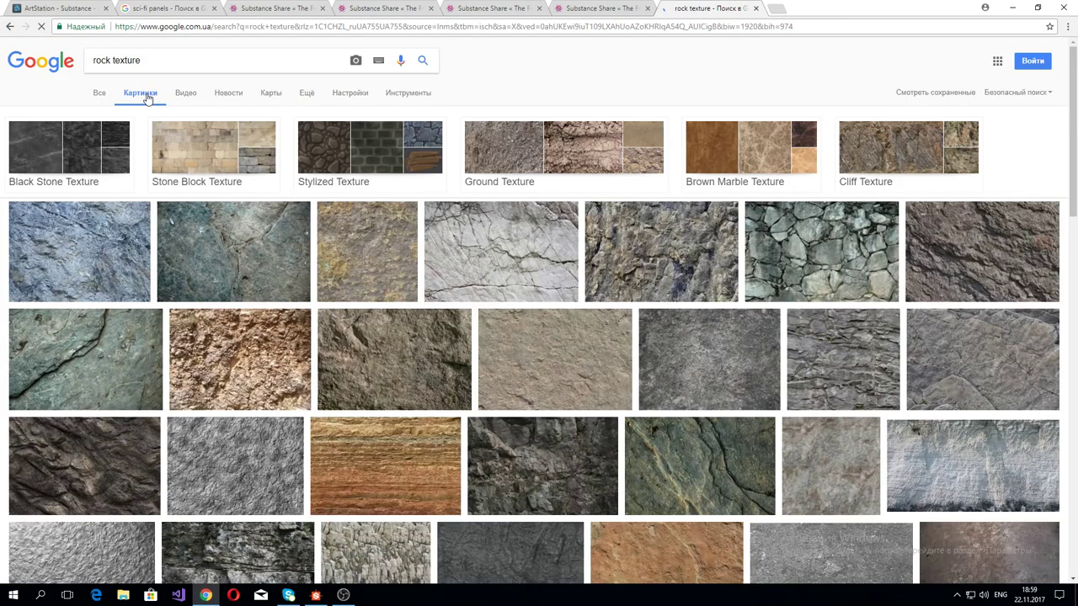
pyautogui.click(78, 239)
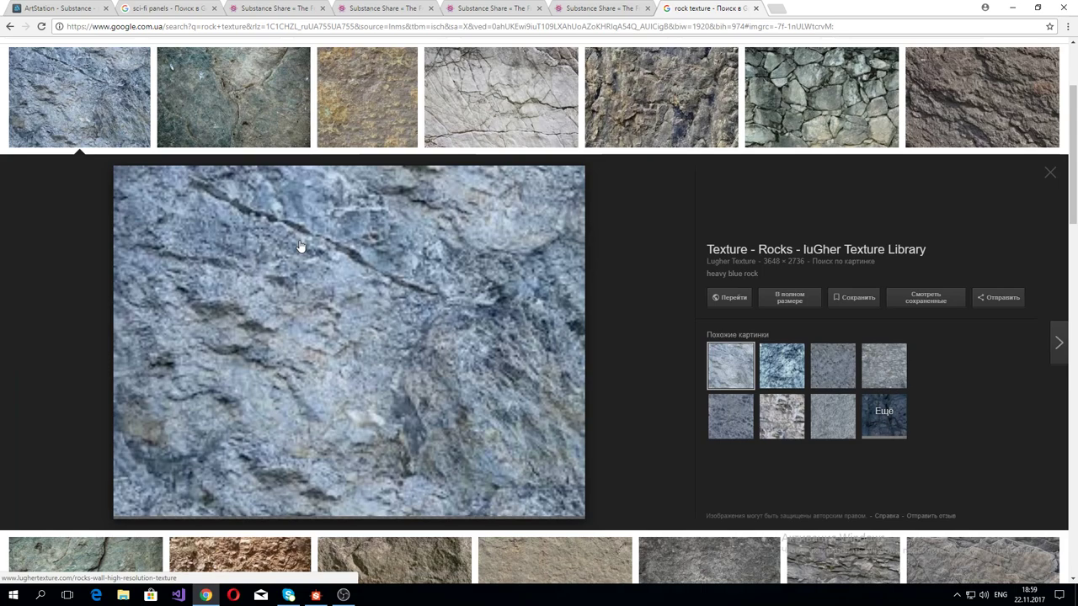
pyautogui.scroll(3, 337, 290)
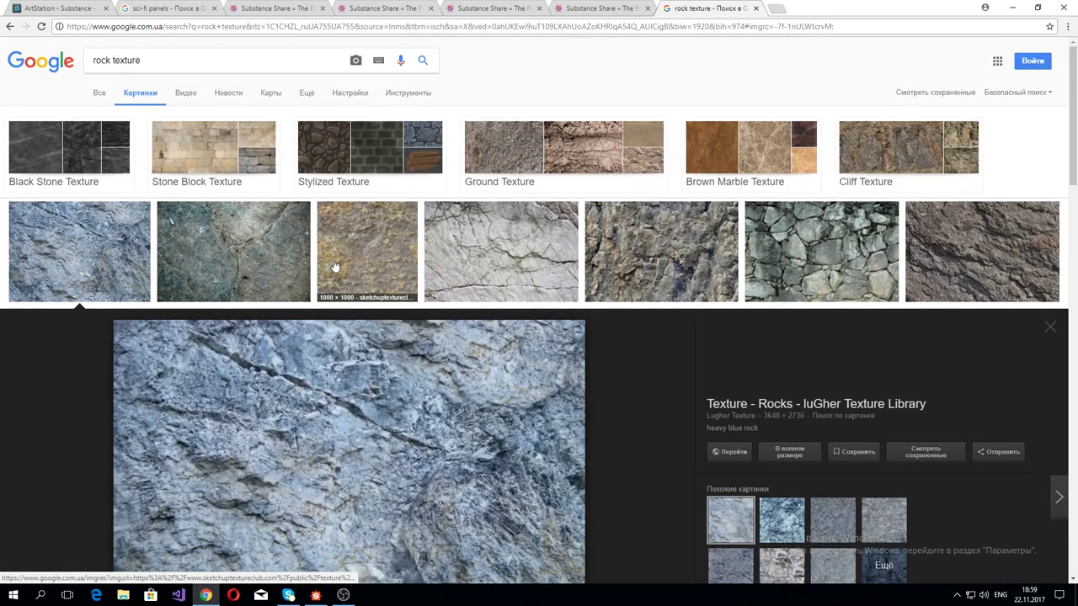
pyautogui.click(259, 252)
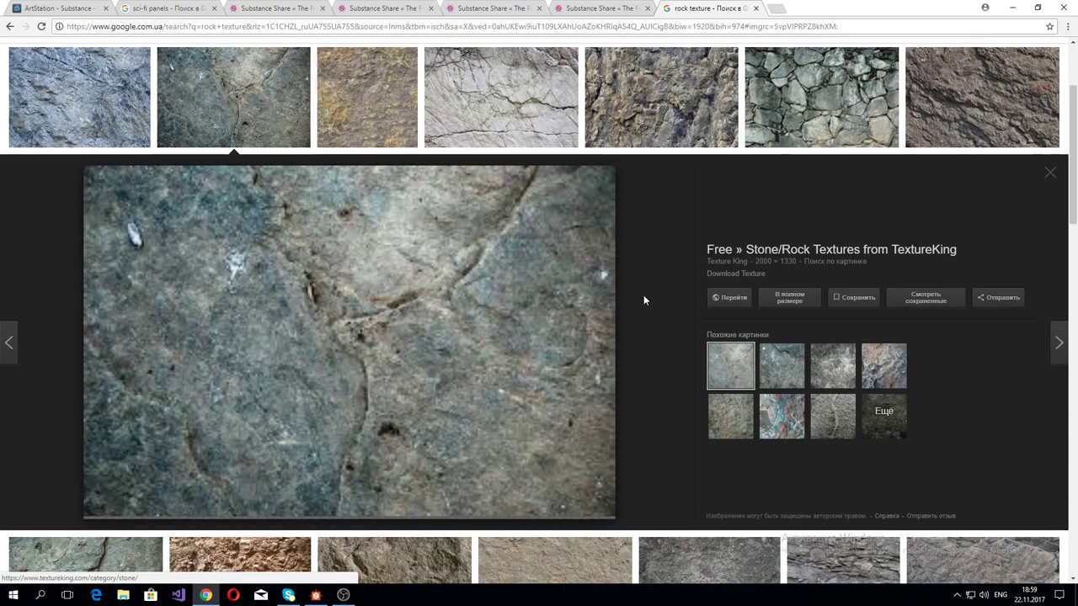
# Step: Save the full-size rock image DSC_4272.JPG to the desktop and return to Substance Designer
pyautogui.click(780, 301)
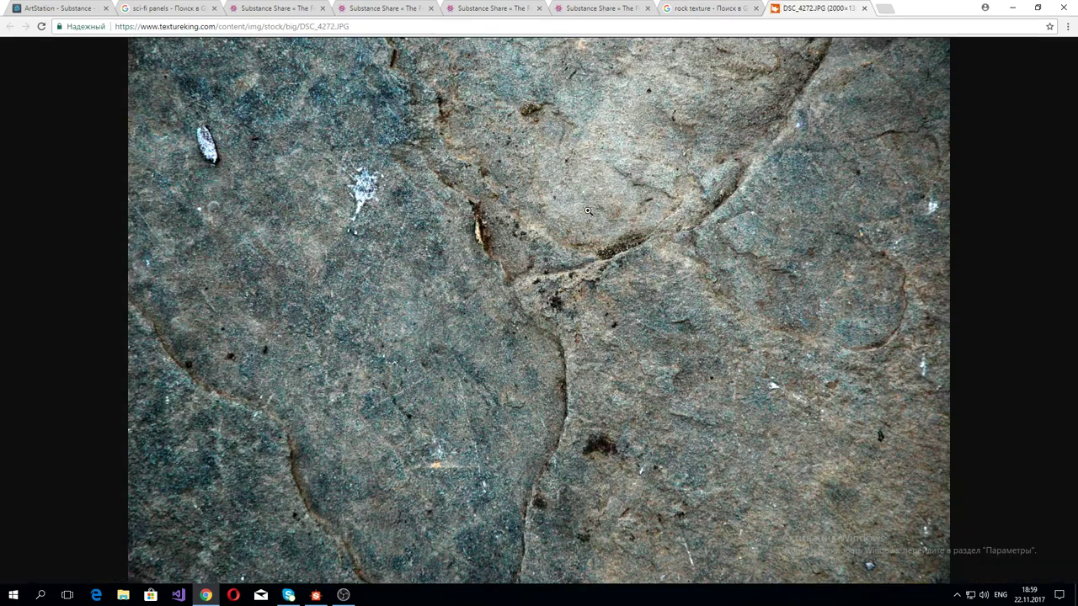
pyautogui.rightClick(588, 210)
pyautogui.click(649, 229)
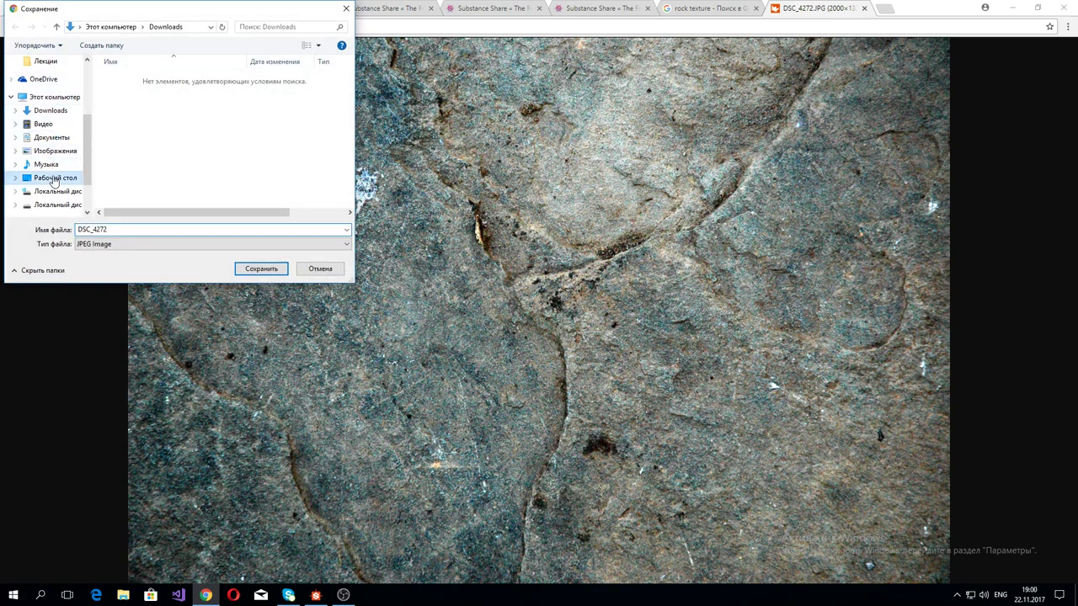
pyautogui.click(54, 179)
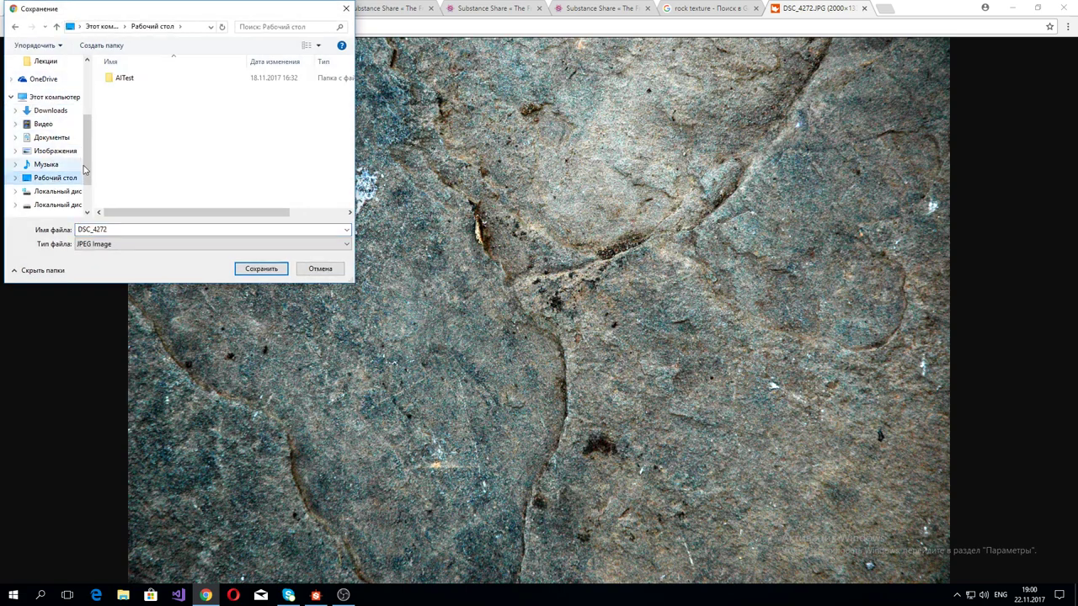
pyautogui.click(261, 268)
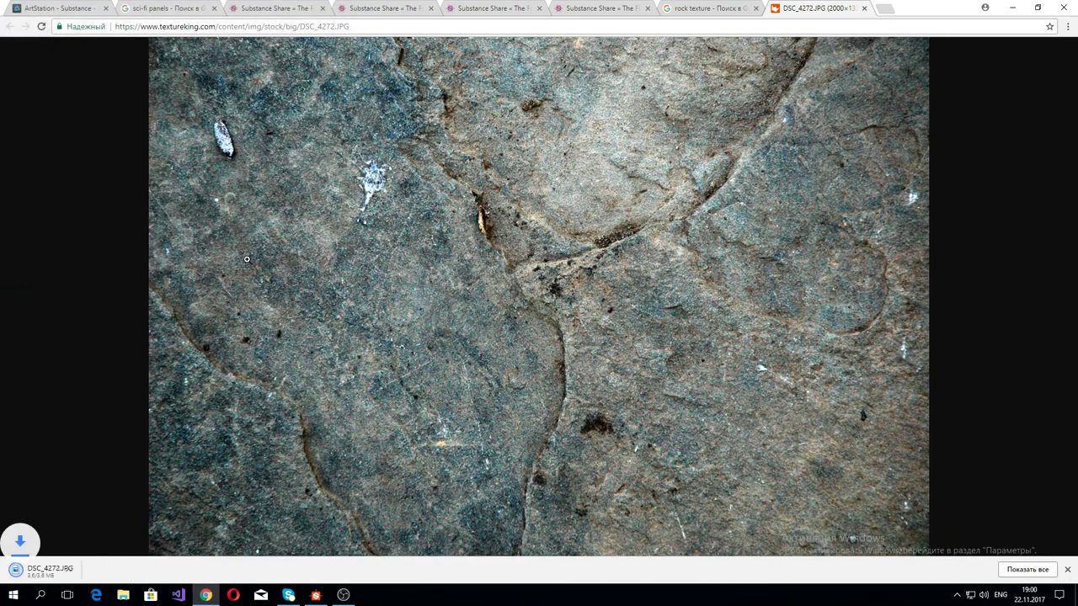
pyautogui.click(863, 9)
pyautogui.hotkey('alt', 'Tab')
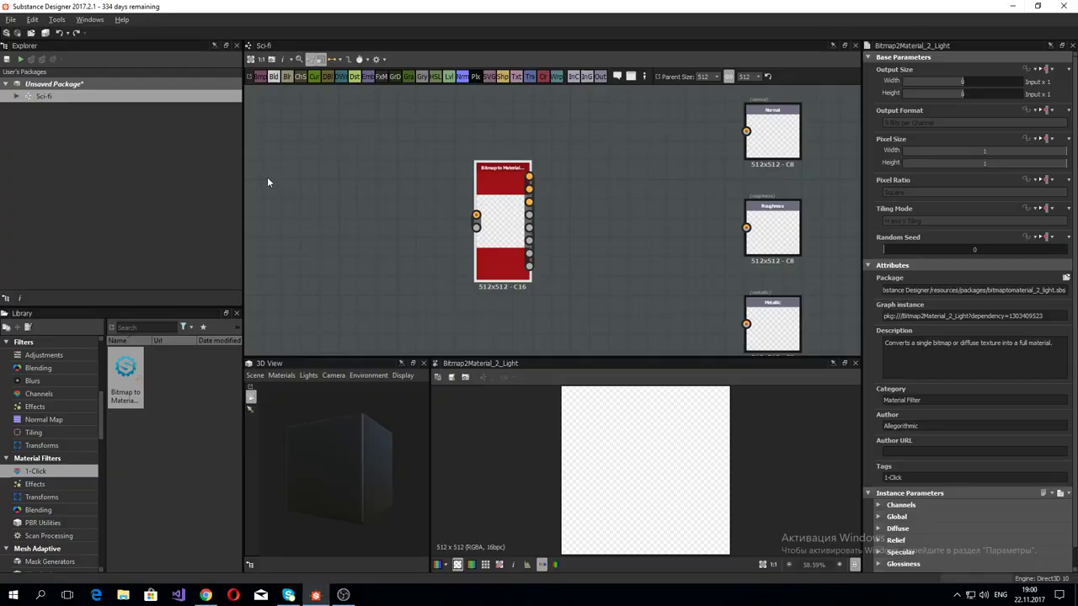
# Step: Open DSC_4272 from the desktop, setting Photos as the default app for JPG files
pyautogui.click(1012, 6)
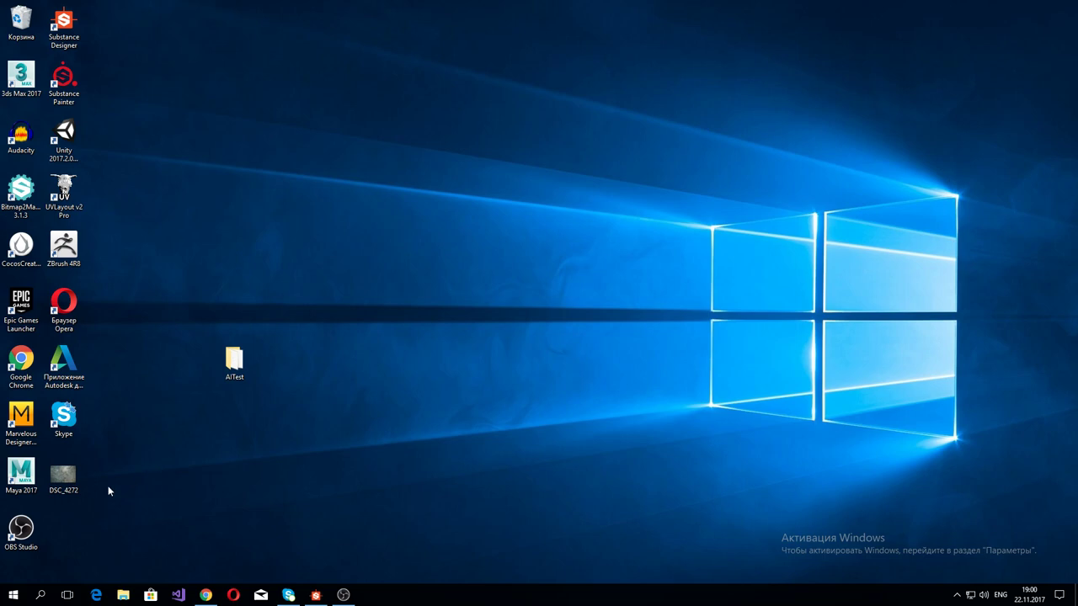
pyautogui.click(73, 481)
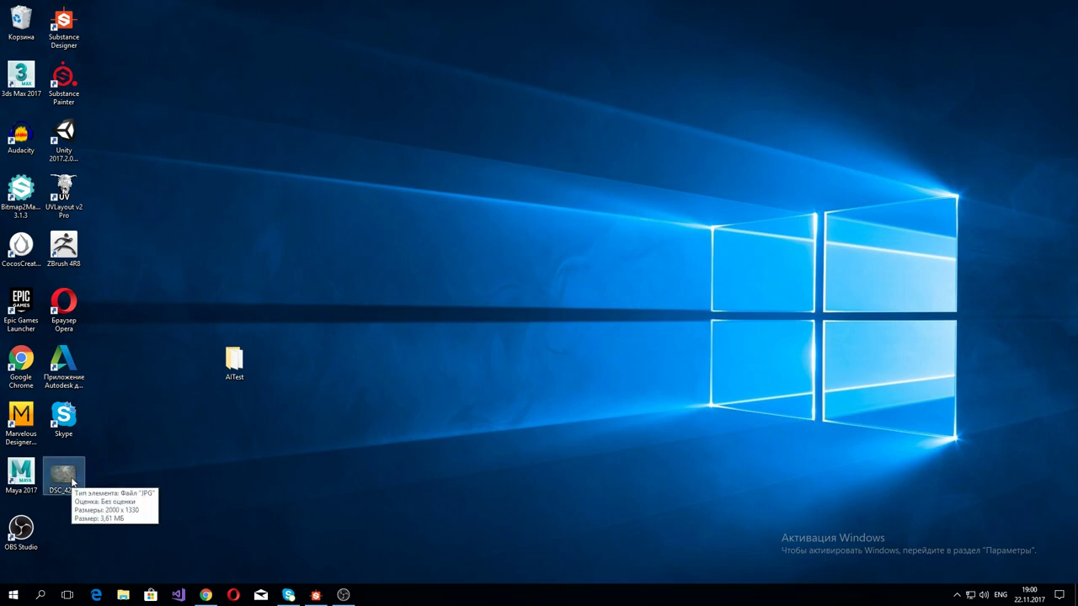
pyautogui.doubleClick(73, 482)
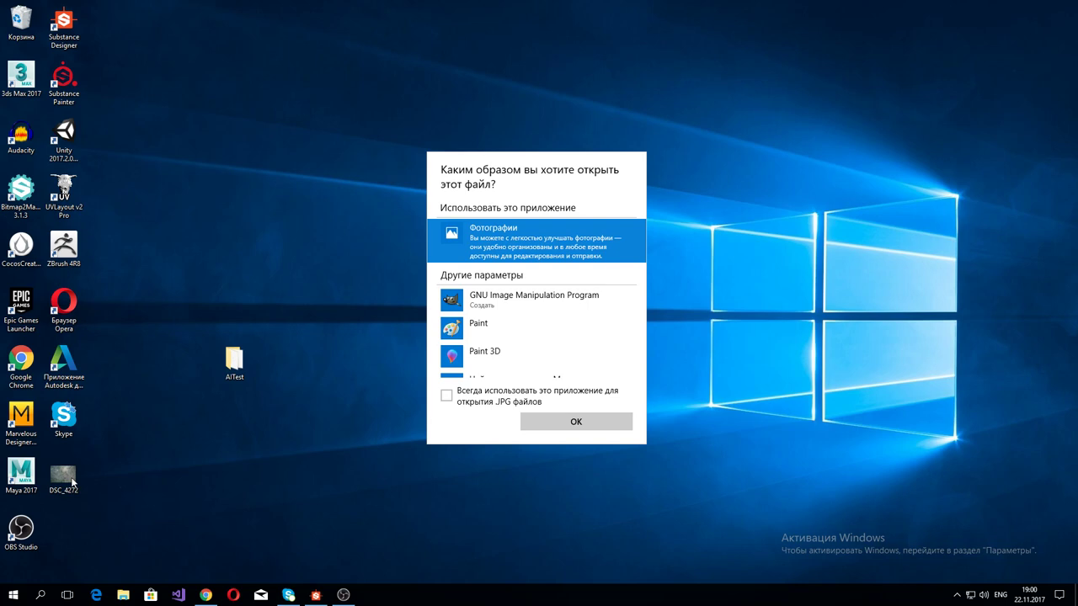
pyautogui.click(470, 407)
# Step: Centre the Photos viewer showing DSC_4272, then drag the file onto the Substance Designer package
pyautogui.click(560, 421)
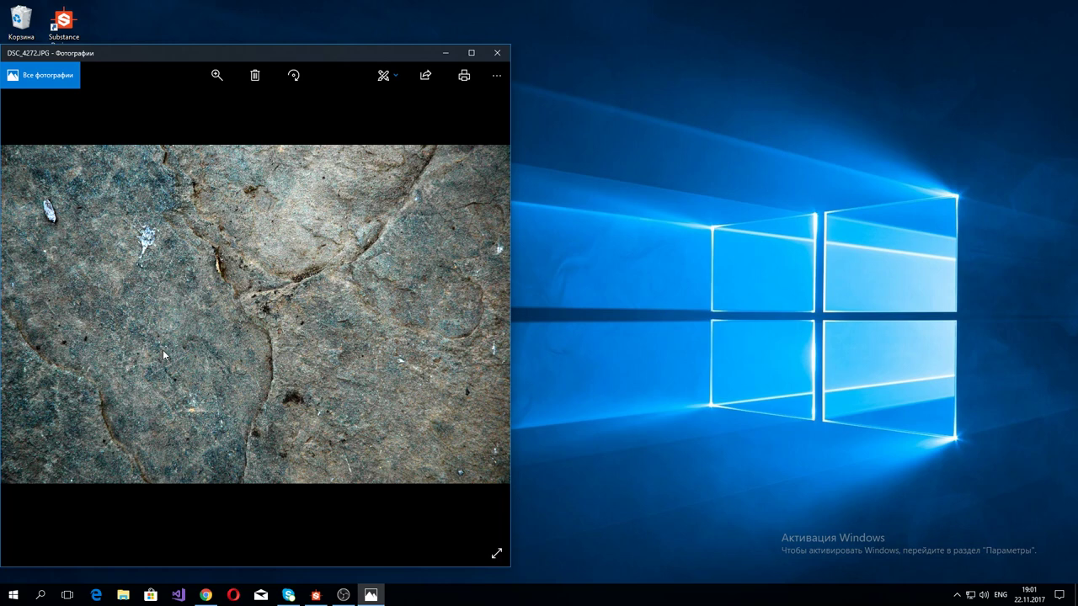
pyautogui.moveTo(135, 53); pyautogui.dragTo(417, 46)
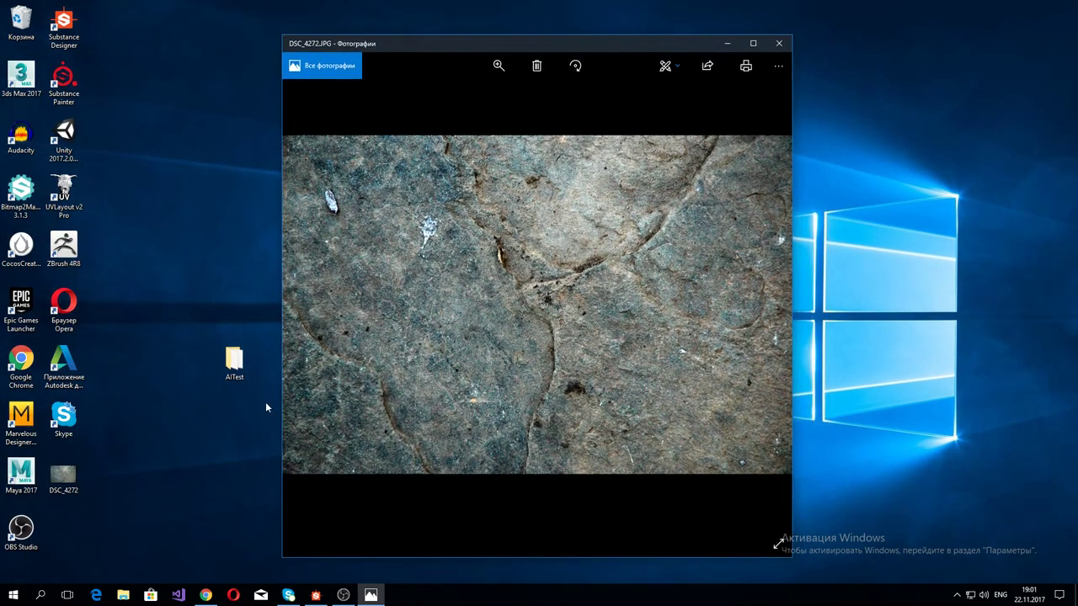
pyautogui.moveTo(63, 476)
pyautogui.mouseDown()
pyautogui.moveTo(301, 579)
pyautogui.moveTo(41, 87)
pyautogui.mouseUp()
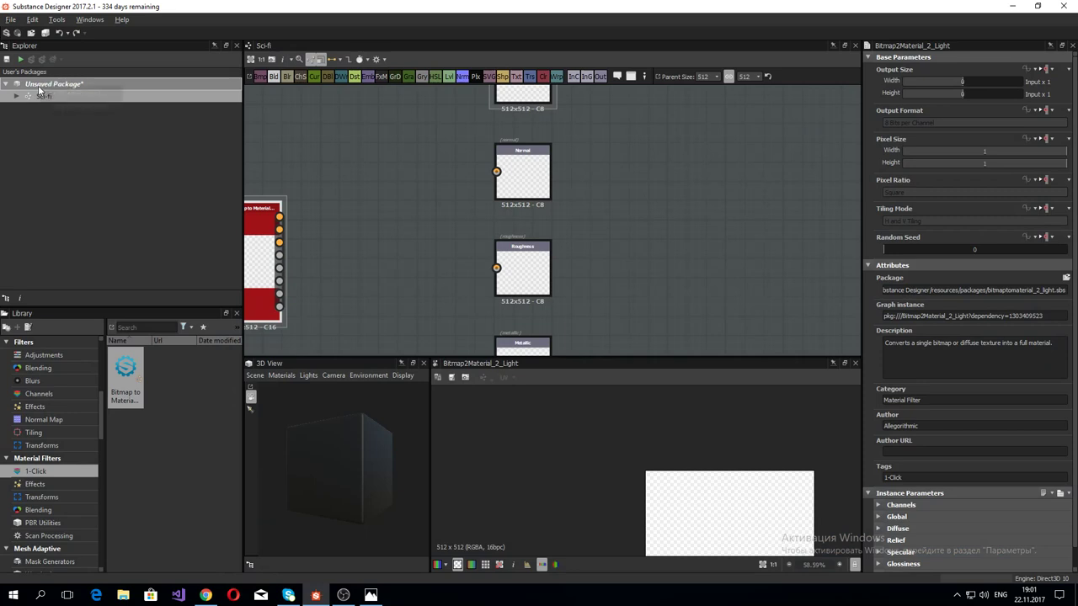
# Step: Link DSC_4272 as a resource, place its bitmap in the graph, and view Bitmap2Material's Diffuse output
pyautogui.click(81, 106)
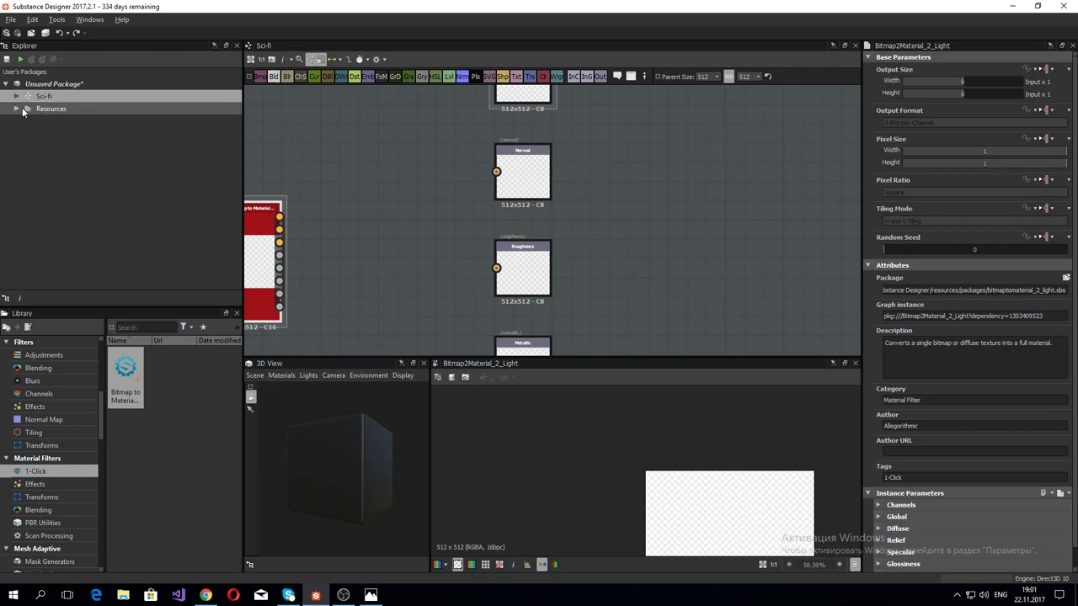
pyautogui.click(16, 108)
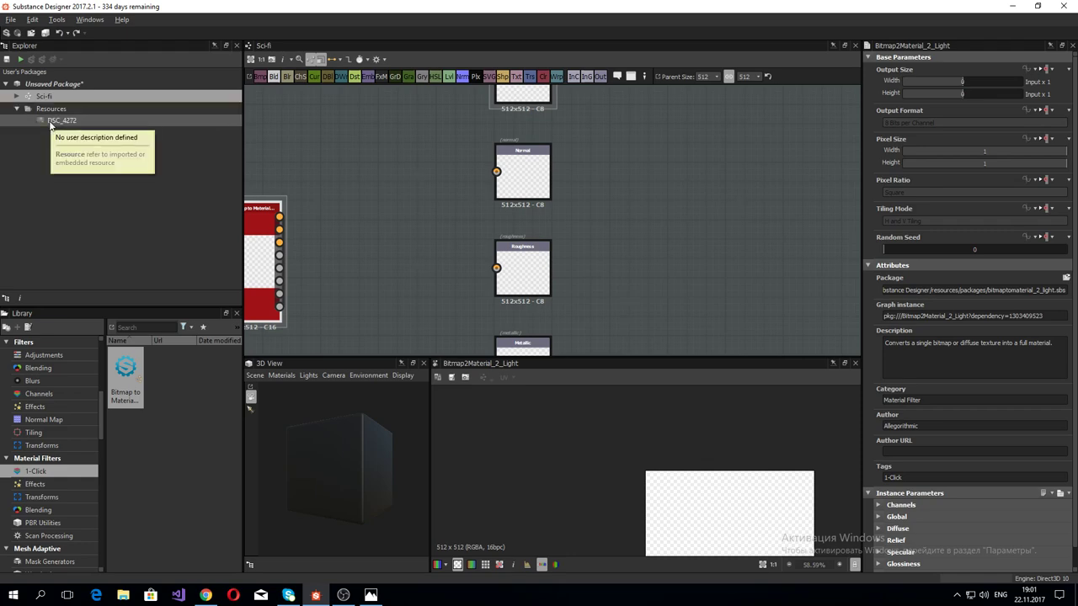
pyautogui.click(50, 124)
pyautogui.moveTo(299, 185); pyautogui.dragTo(561, 224, button='middle')
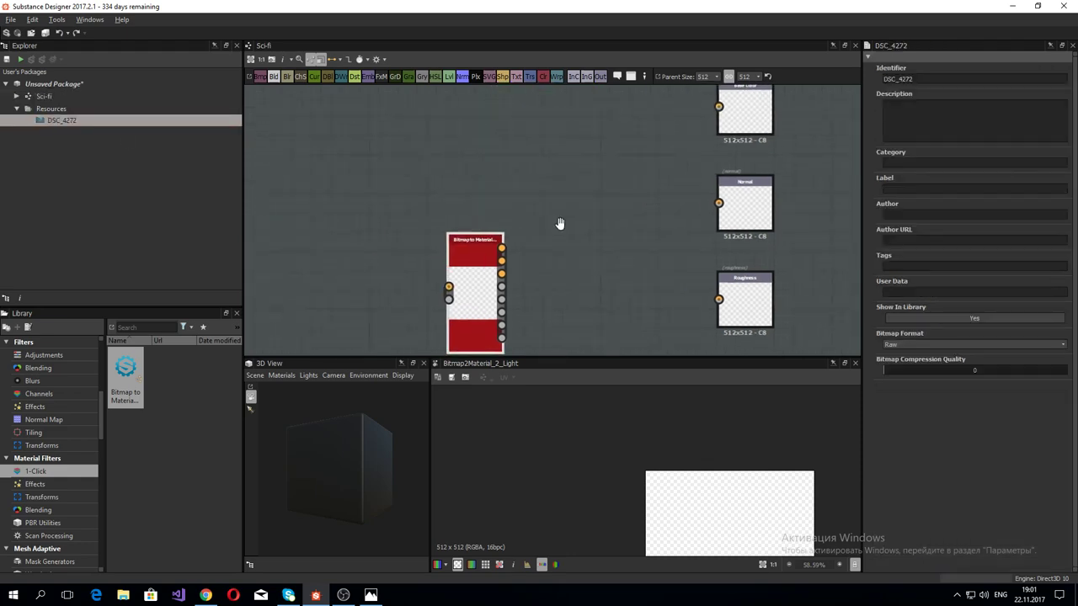
pyautogui.moveTo(66, 122)
pyautogui.mouseDown()
pyautogui.moveTo(315, 243)
pyautogui.moveTo(454, 237)
pyautogui.mouseUp()
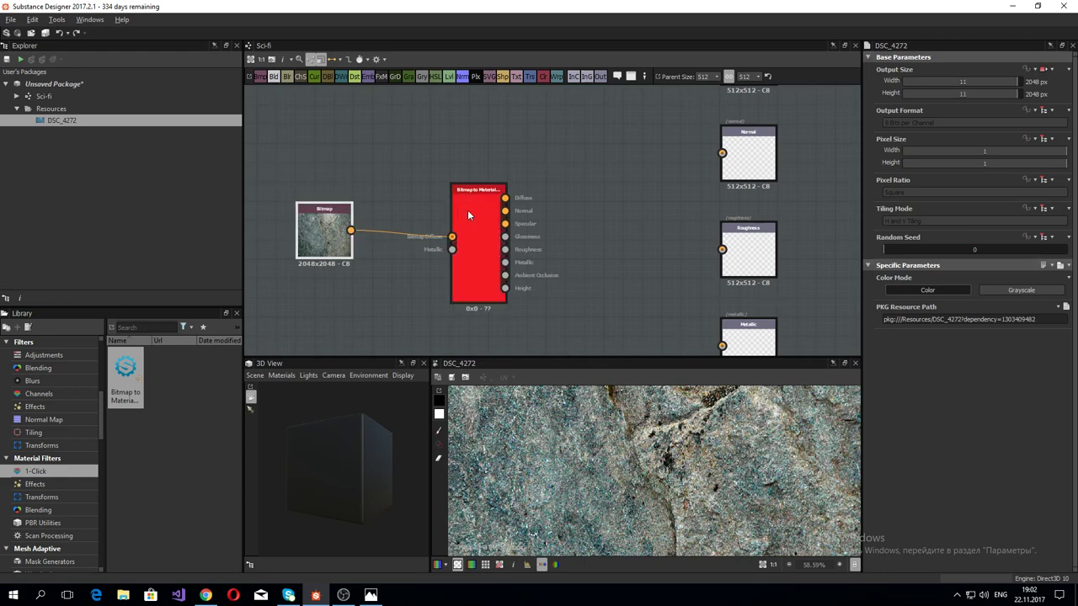
pyautogui.click(468, 209)
pyautogui.doubleClick(468, 209)
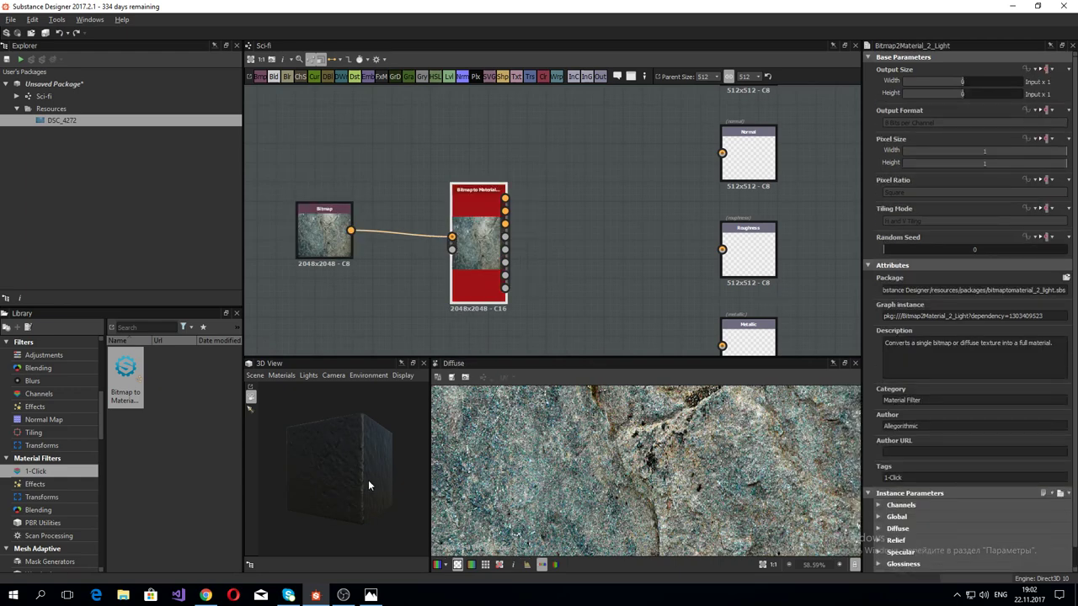
# Step: Orbit and shift the 3D and 2D previews to inspect the rock texture
pyautogui.moveTo(368, 480)
pyautogui.mouseDown()
pyautogui.moveTo(260, 462)
pyautogui.moveTo(320, 438)
pyautogui.moveTo(396, 481)
pyautogui.moveTo(351, 487)
pyautogui.moveTo(401, 466)
pyautogui.moveTo(375, 449)
pyautogui.moveTo(334, 466)
pyautogui.moveTo(364, 447)
pyautogui.moveTo(269, 465)
pyautogui.moveTo(336, 446)
pyautogui.moveTo(347, 470)
pyautogui.moveTo(311, 483)
pyautogui.moveTo(266, 446)
pyautogui.mouseUp()
pyautogui.scroll(5, 333, 466)
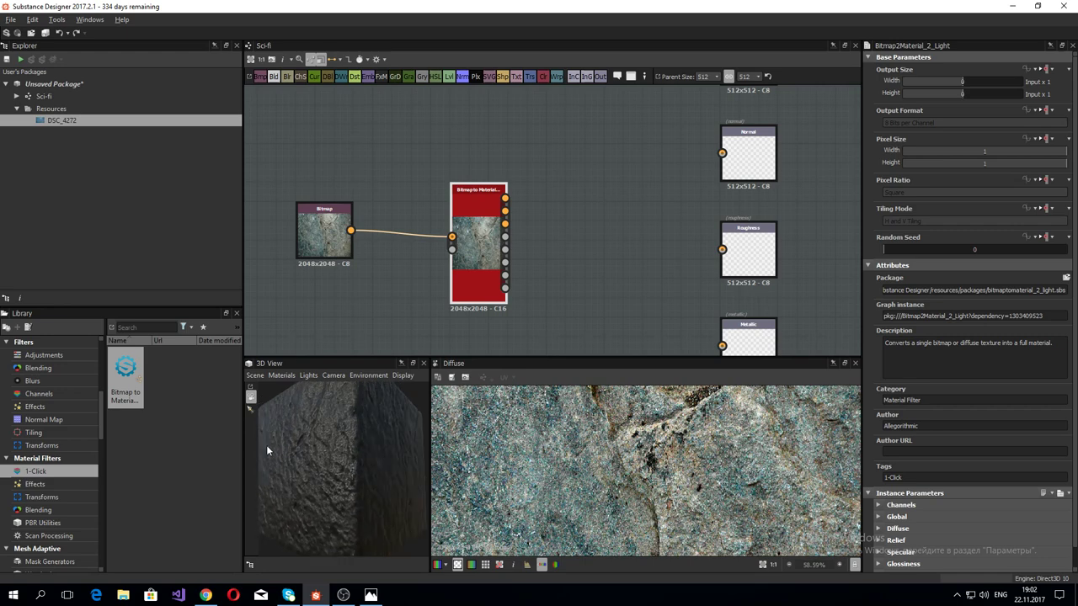
pyautogui.scroll(-2, 490, 465)
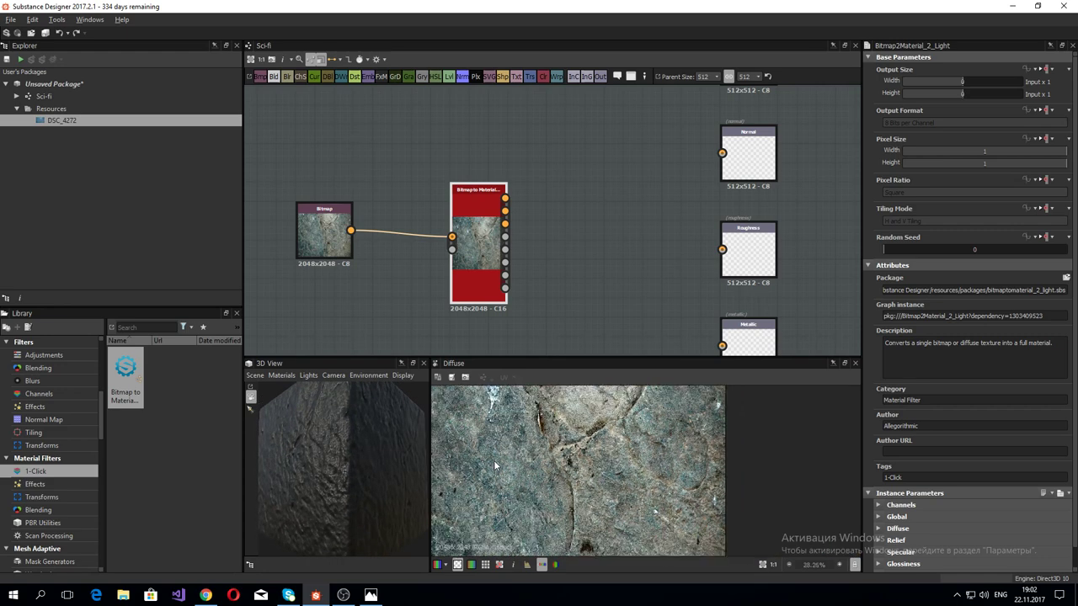
pyautogui.scroll(-2, 493, 460)
pyautogui.scroll(-2, 490, 461)
pyautogui.moveTo(574, 462); pyautogui.dragTo(581, 463, button='middle')
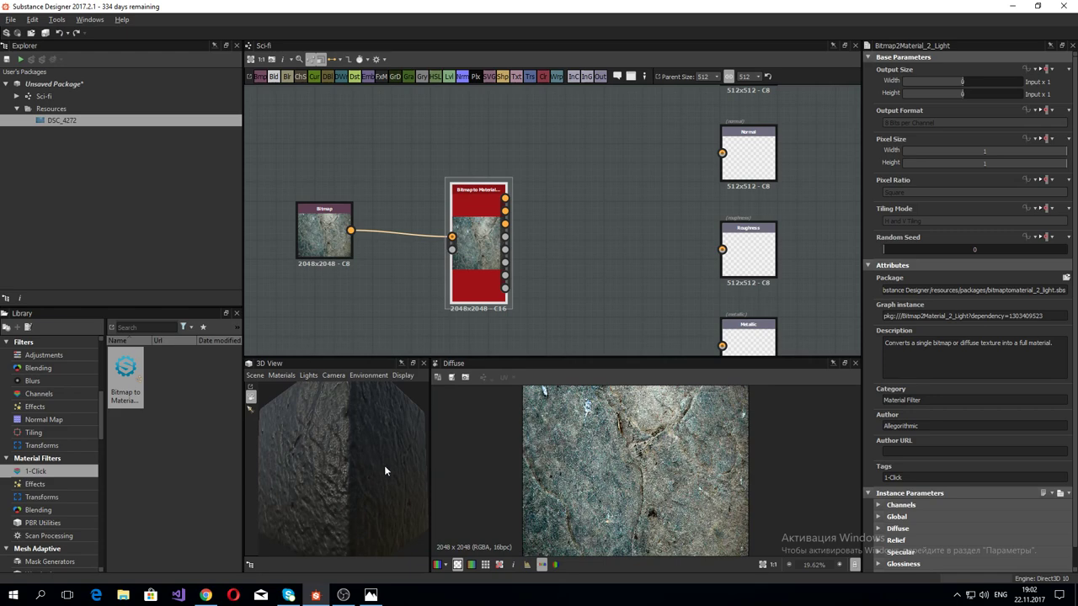
pyautogui.moveTo(394, 453)
pyautogui.mouseDown()
pyautogui.moveTo(402, 499)
pyautogui.moveTo(491, 490)
pyautogui.moveTo(470, 465)
pyautogui.moveTo(485, 471)
pyautogui.mouseUp()
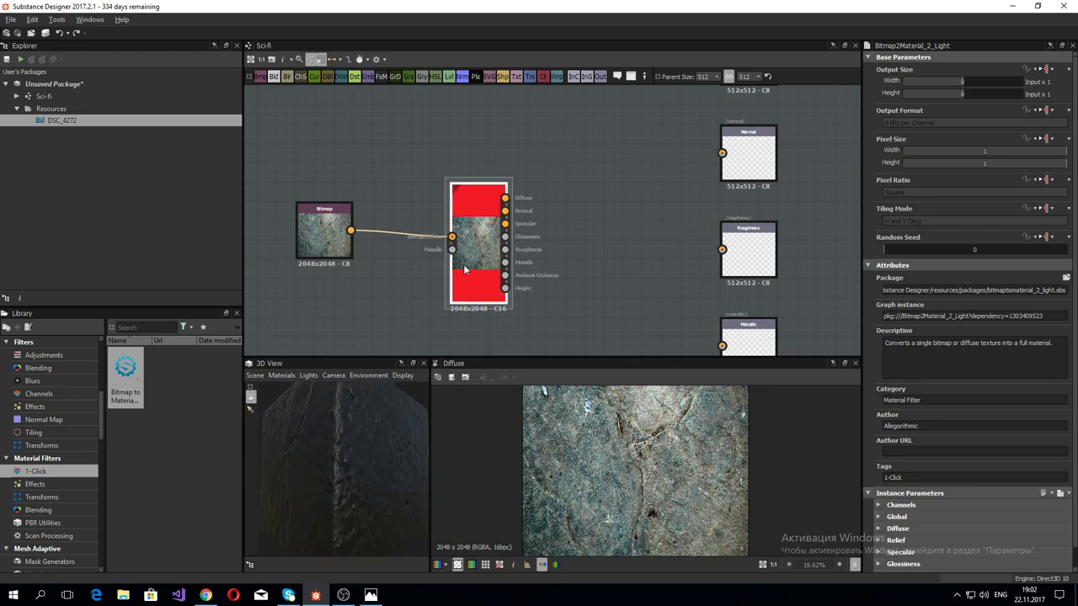
pyautogui.scroll(-1, 937, 482)
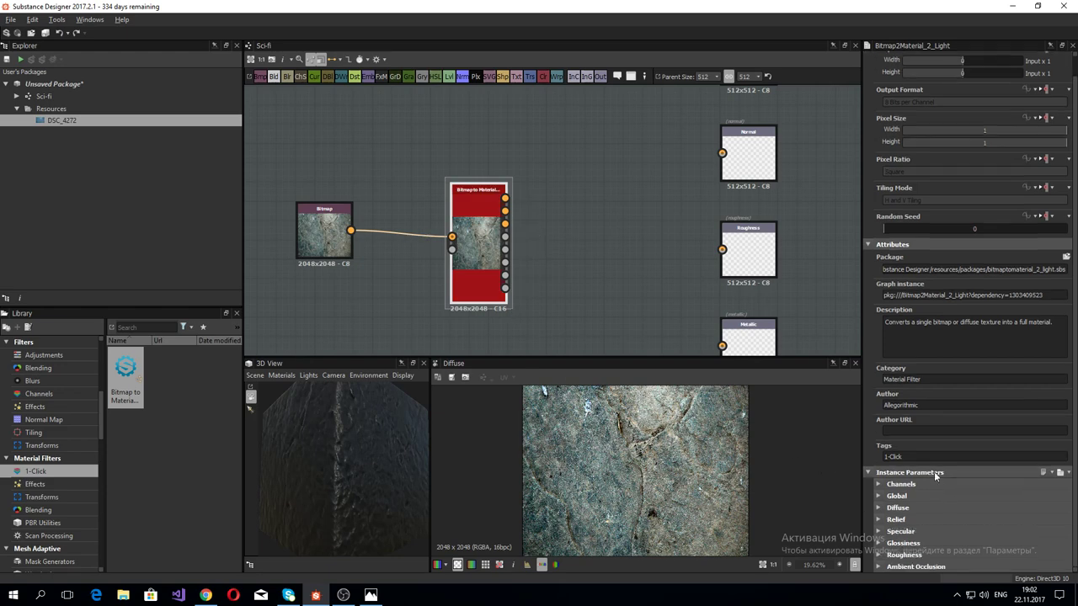
# Step: Expand Channels and set Metallic, Glossiness and Specular to False
pyautogui.click(884, 484)
pyautogui.scroll(-5, 950, 503)
pyautogui.scroll(-3, 929, 502)
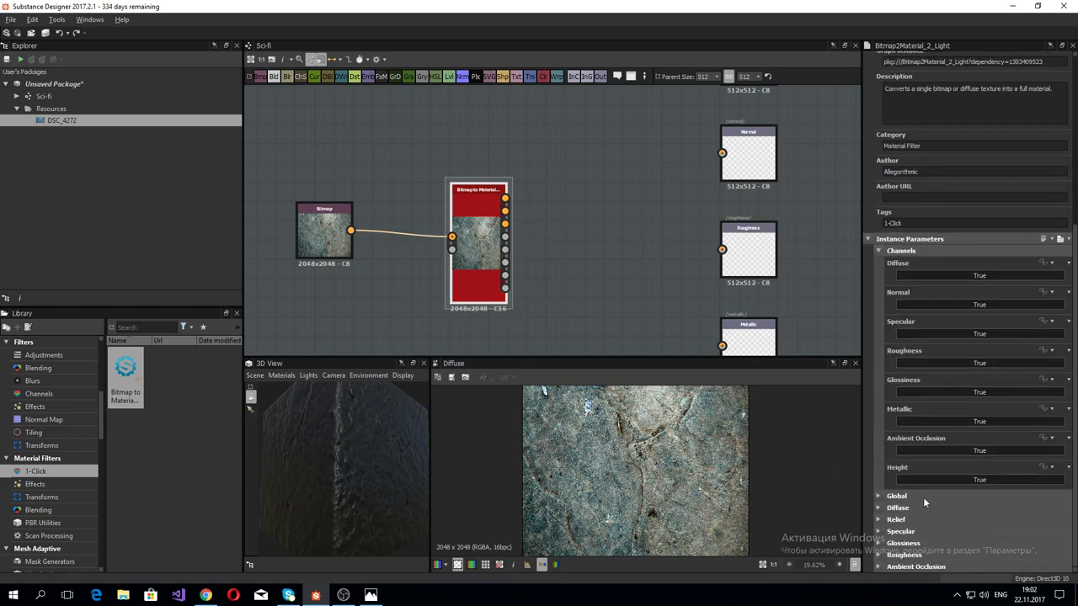
pyautogui.click(917, 420)
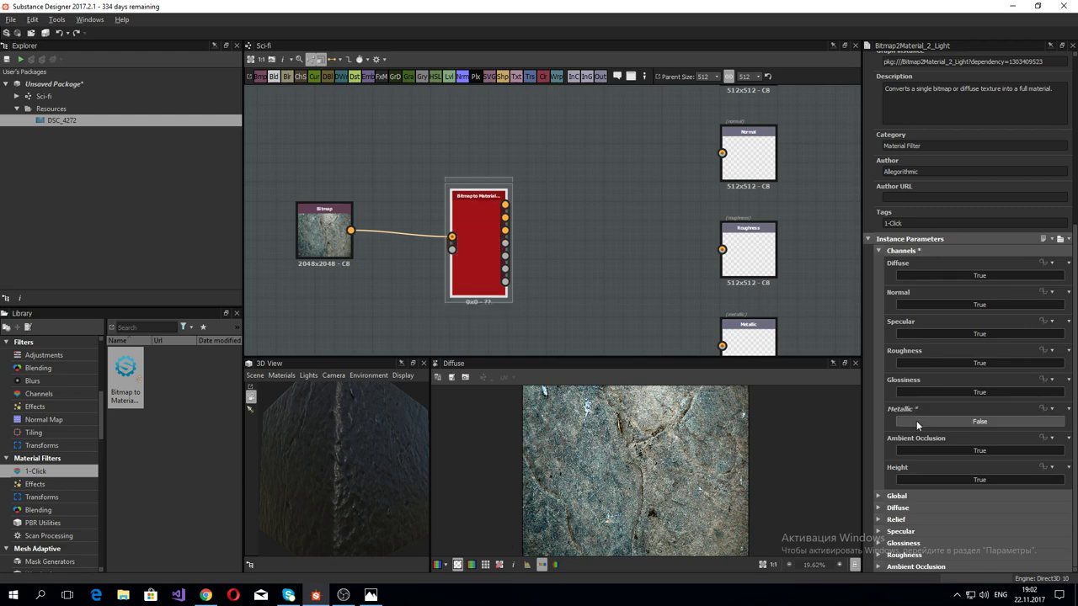
pyautogui.click(917, 393)
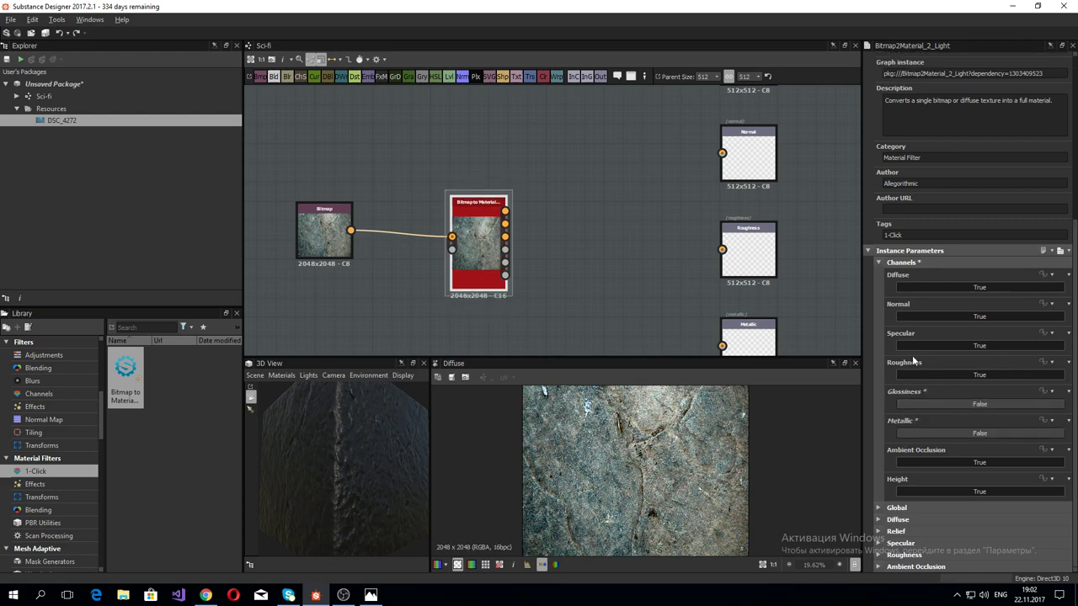
pyautogui.click(918, 345)
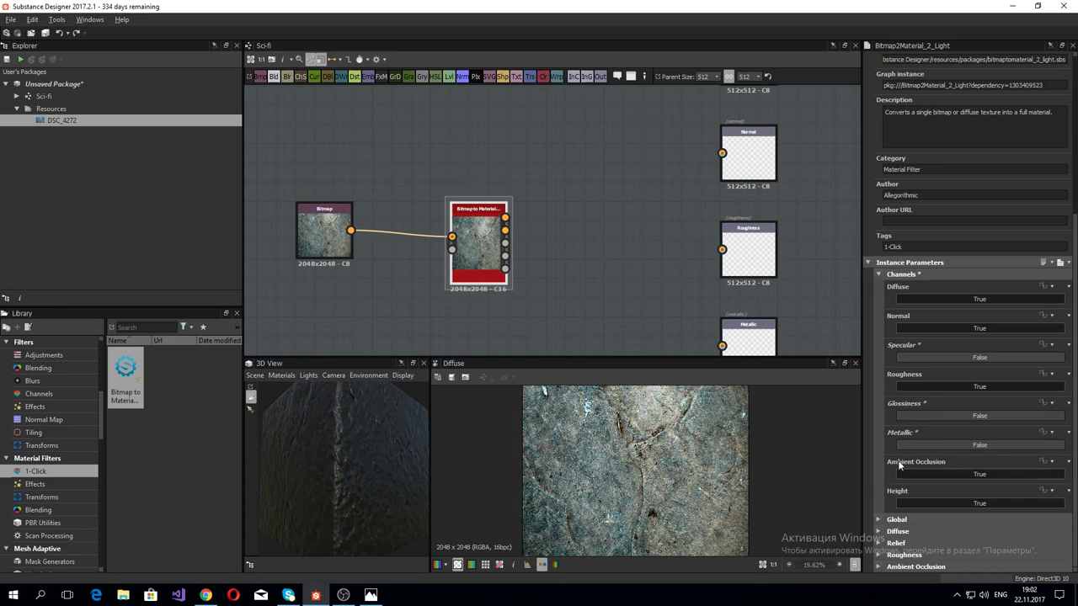
# Step: Show the Bitmap to Material node, then the graph outputs, in the 3D view
pyautogui.rightClick(467, 228)
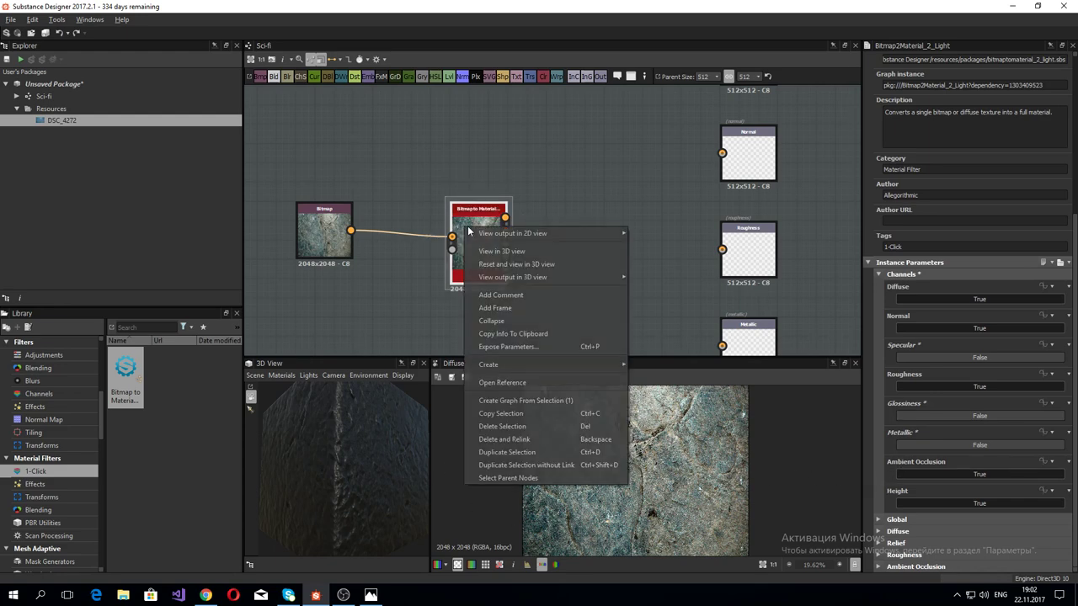
pyautogui.click(524, 251)
pyautogui.moveTo(303, 479)
pyautogui.mouseDown()
pyautogui.moveTo(258, 469)
pyautogui.moveTo(305, 406)
pyautogui.moveTo(403, 478)
pyautogui.mouseUp()
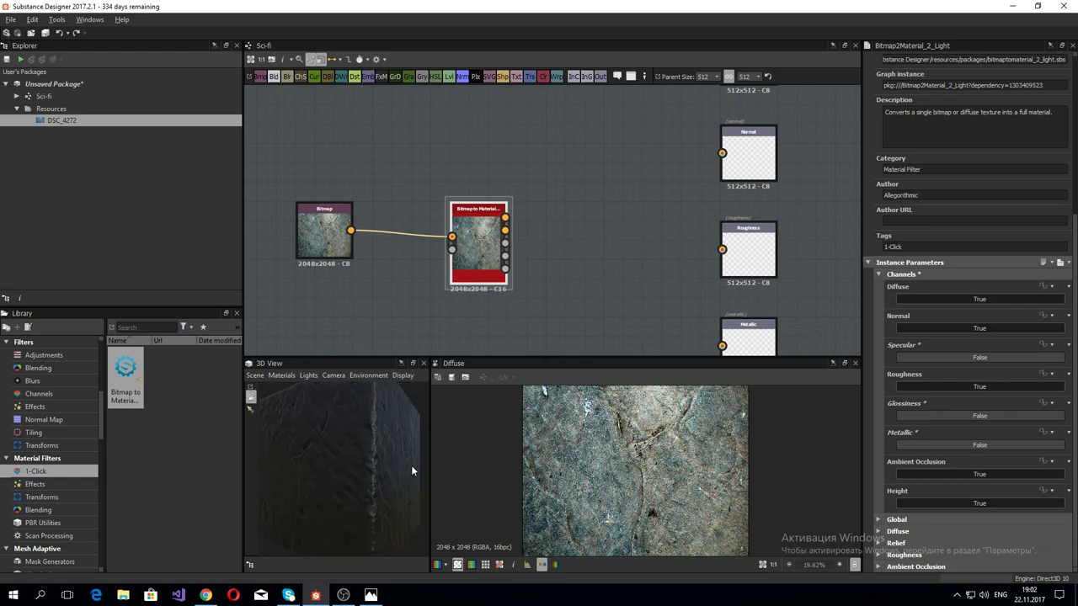
pyautogui.rightClick(530, 318)
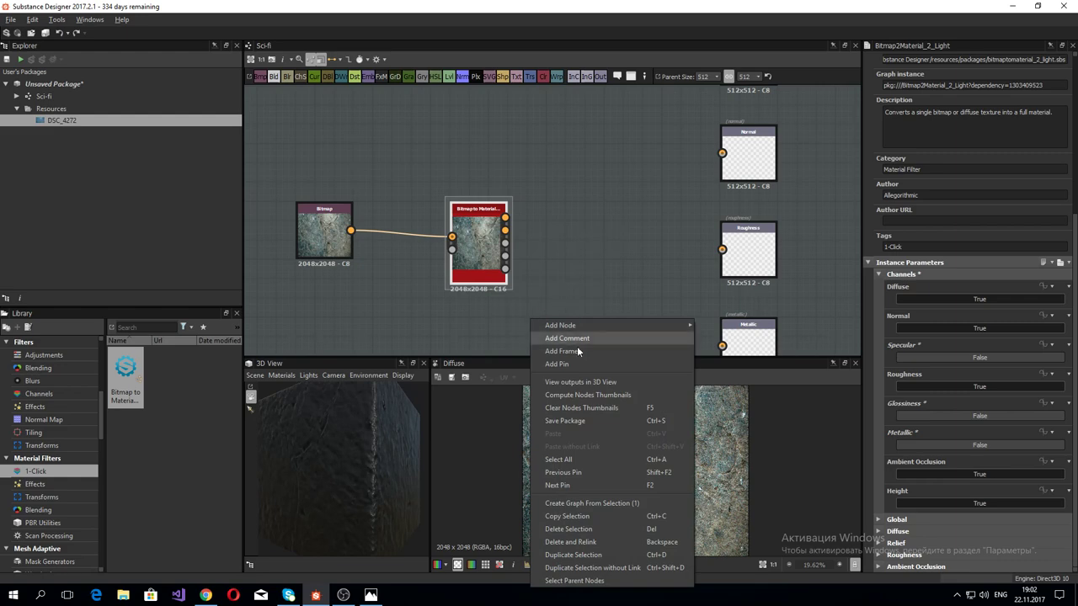
pyautogui.click(587, 380)
pyautogui.rightClick(540, 278)
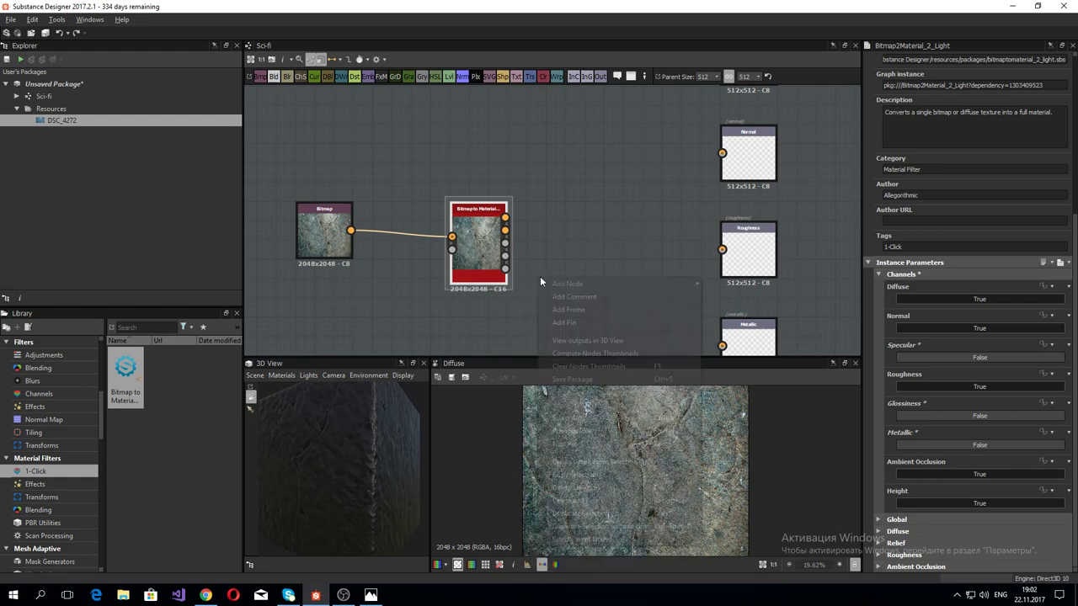
pyautogui.click(585, 339)
# Step: Connect the diffuse map to the top output and the normal map to the Normal output
pyautogui.scroll(-2, 567, 291)
pyautogui.scroll(-2, 548, 270)
pyautogui.moveTo(518, 234); pyautogui.dragTo(458, 204, button='middle')
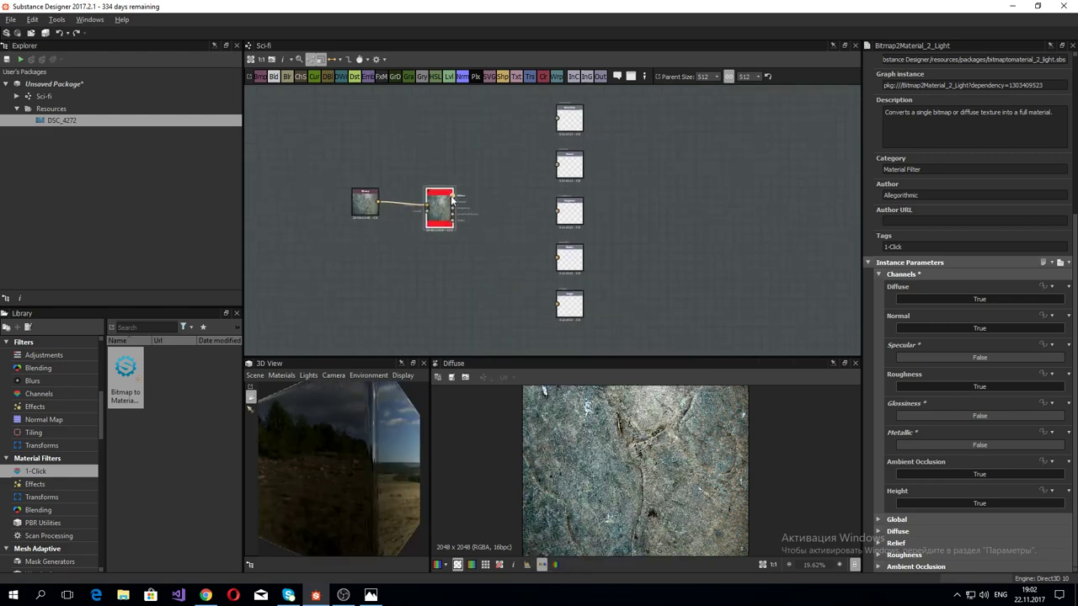
pyautogui.moveTo(553, 122); pyautogui.dragTo(555, 118)
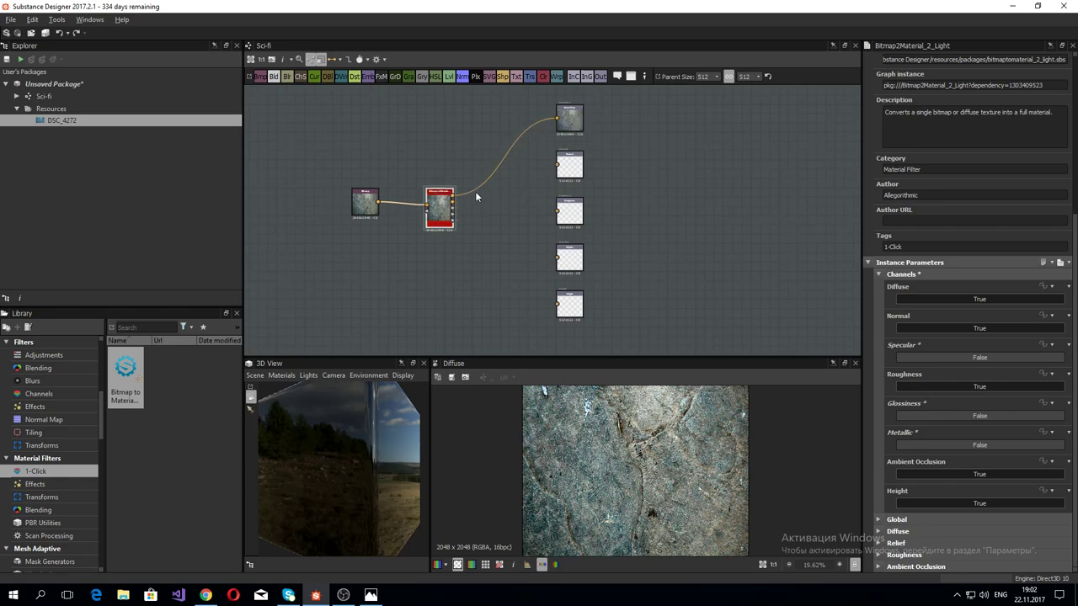
pyautogui.moveTo(453, 205); pyautogui.dragTo(557, 165)
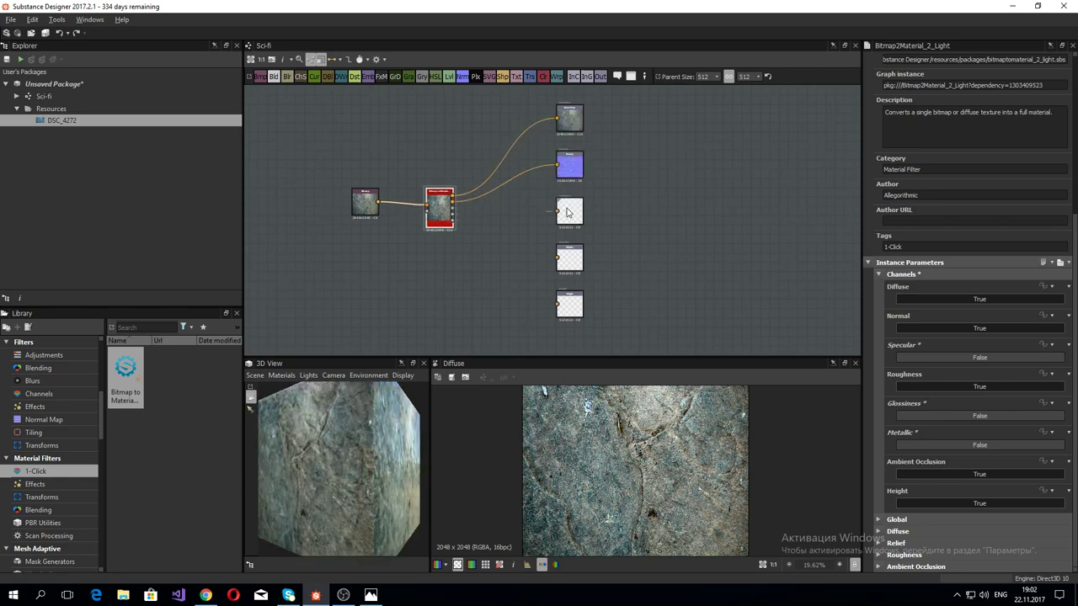
pyautogui.scroll(3, 575, 237)
# Step: Delete the Metallic output, wire roughness and height outputs, and add a new output node
pyautogui.click(565, 274)
pyautogui.press('Delete')
pyautogui.moveTo(578, 347)
pyautogui.mouseDown()
pyautogui.moveTo(561, 251)
pyautogui.moveTo(579, 253)
pyautogui.mouseUp()
pyautogui.moveTo(363, 189); pyautogui.dragTo(562, 201)
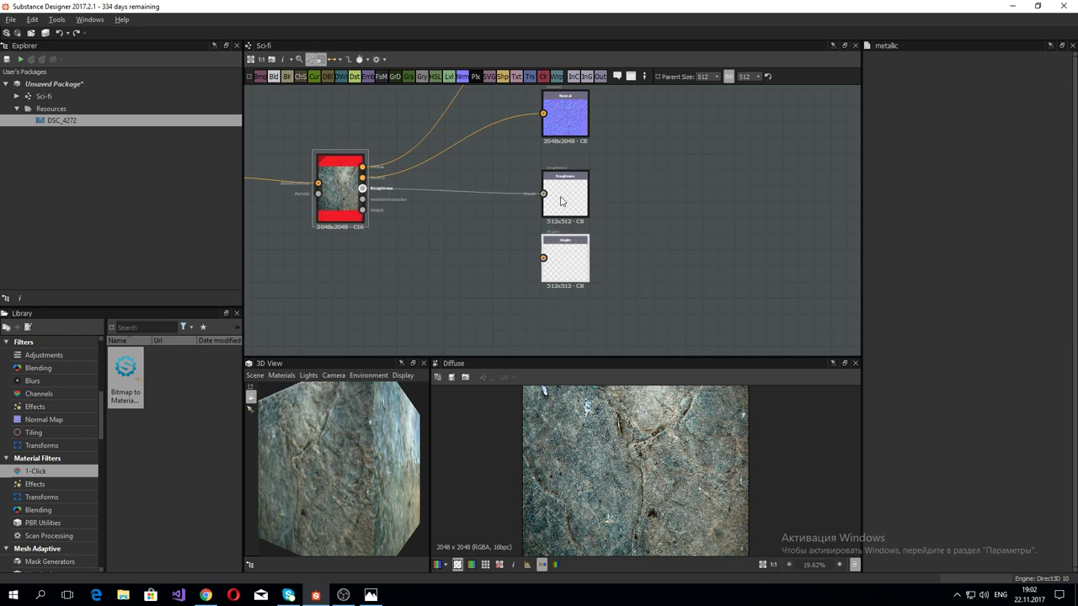
pyautogui.moveTo(518, 254)
pyautogui.mouseDown()
pyautogui.moveTo(543, 258)
pyautogui.moveTo(565, 346)
pyautogui.mouseUp()
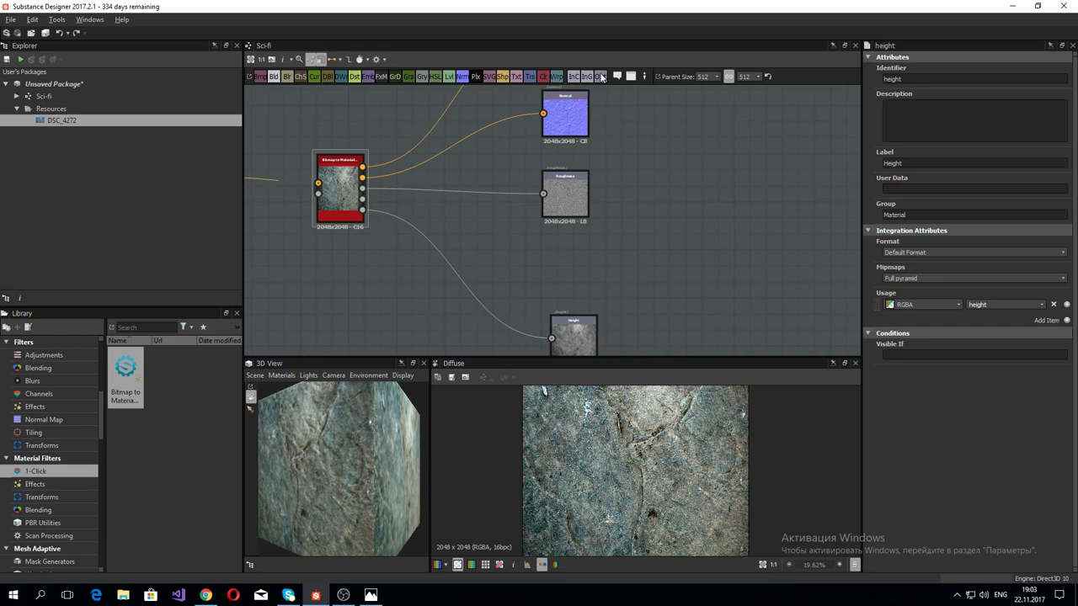
pyautogui.moveTo(601, 77); pyautogui.dragTo(573, 276)
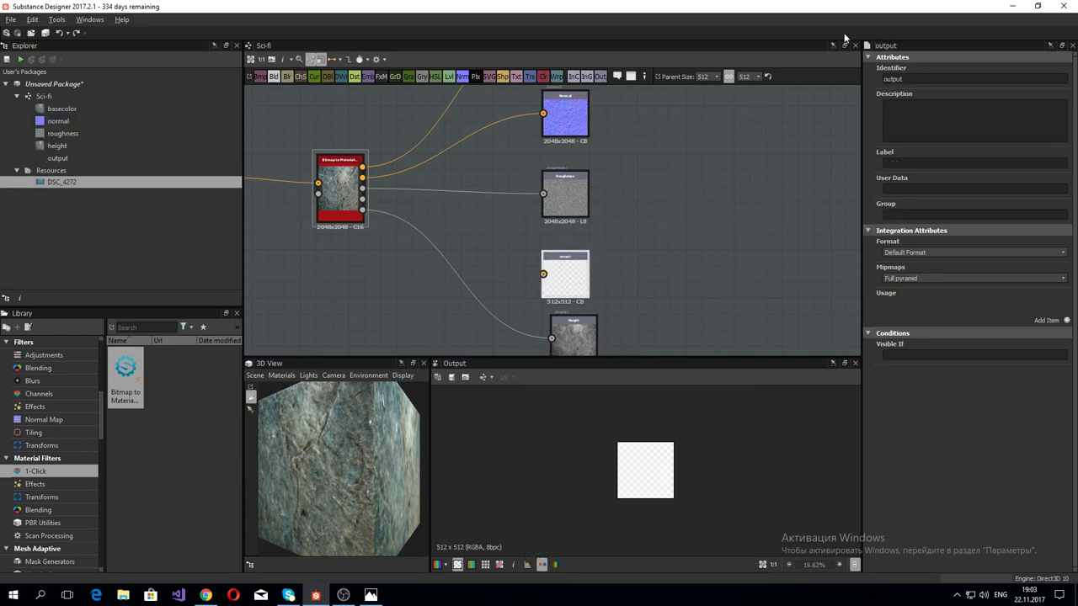
# Step: Name the new output AO with ambientOcclusion usage and feed it the ambient occlusion map
pyautogui.hotkey('ctrl', 'a')
pyautogui.write('AO')
pyautogui.click(1066, 320)
pyautogui.click(1042, 305)
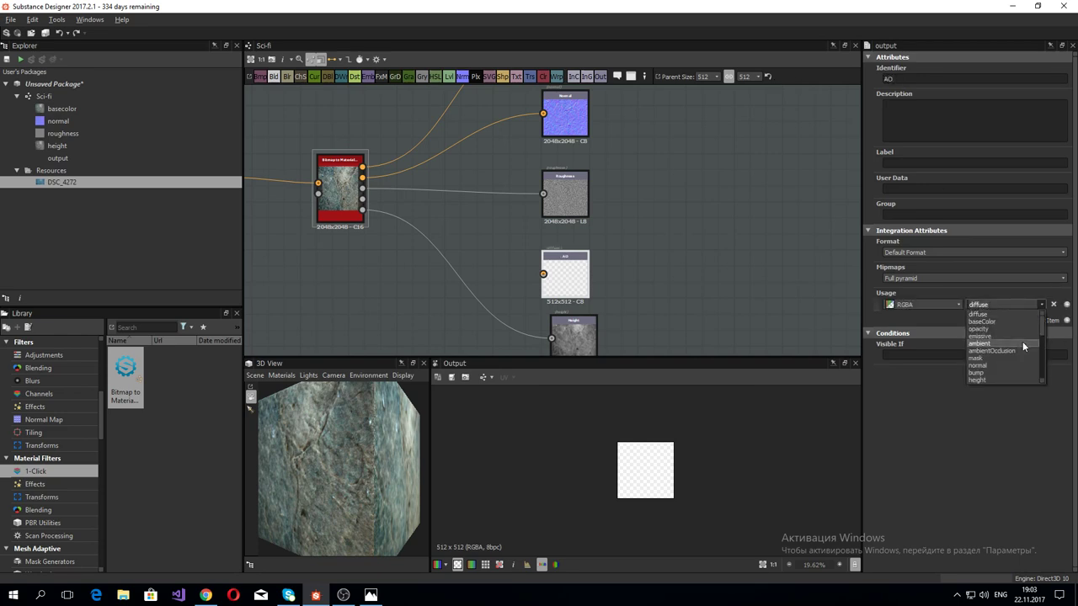
pyautogui.click(992, 313)
pyautogui.moveTo(363, 199); pyautogui.dragTo(543, 273)
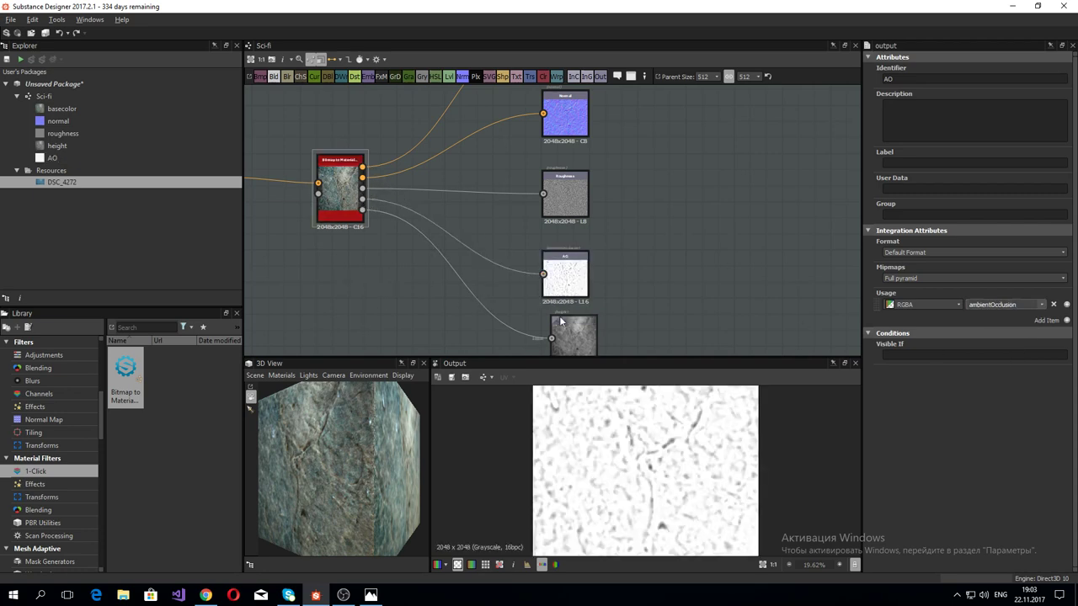
# Step: Line up the Height output with the other outputs and recentre the graph
pyautogui.moveTo(572, 337)
pyautogui.mouseDown()
pyautogui.moveTo(547, 330)
pyautogui.moveTo(563, 337)
pyautogui.mouseUp()
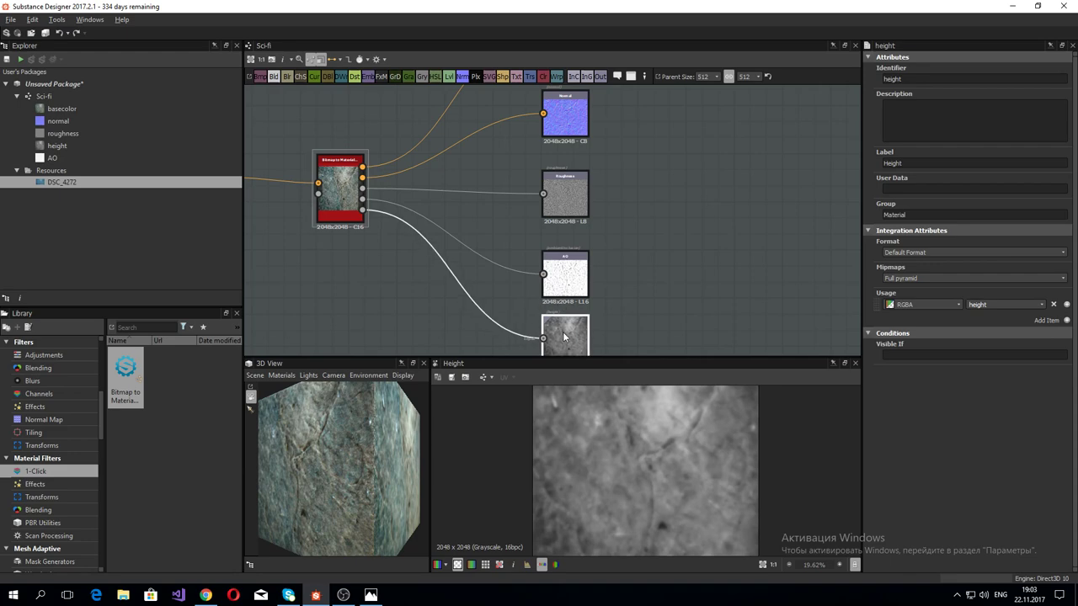
pyautogui.click(551, 201)
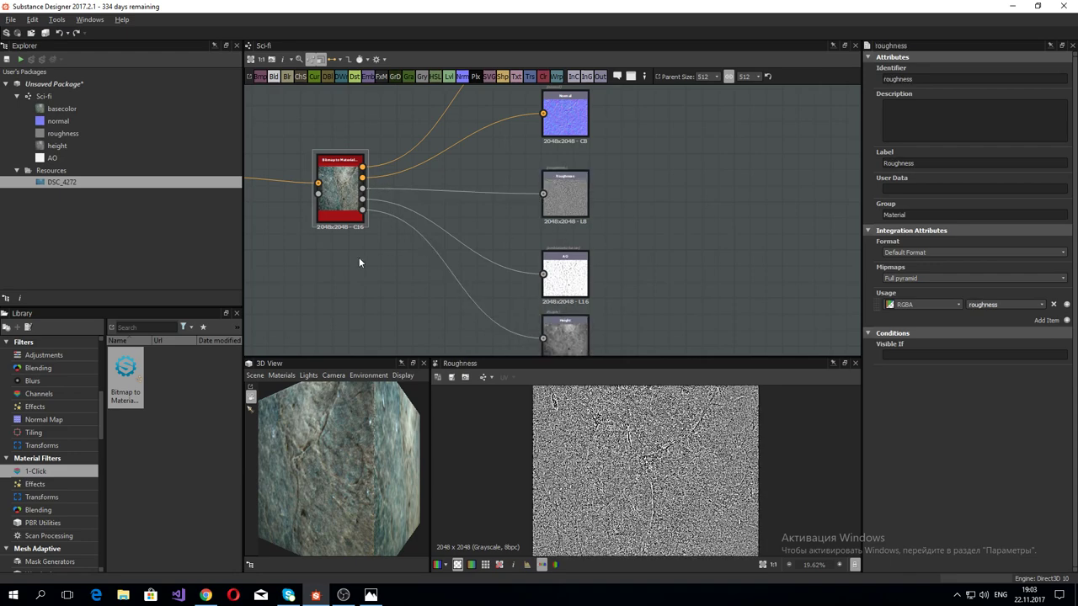
pyautogui.click(339, 199)
pyautogui.moveTo(391, 282); pyautogui.dragTo(548, 252, button='middle')
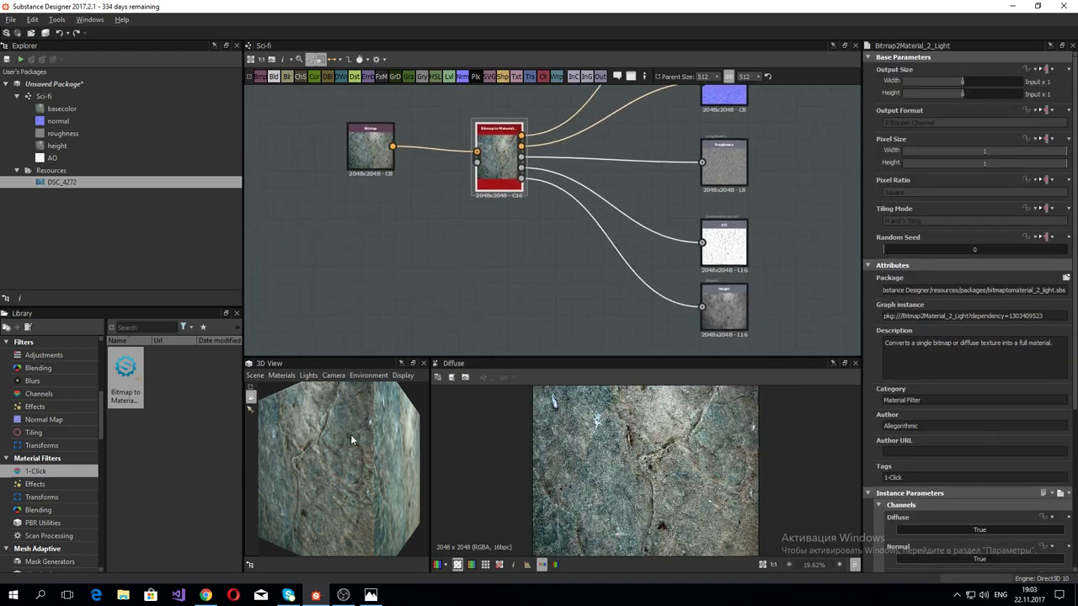
# Step: Switch the 3D preview mesh to a rounded cylinder
pyautogui.moveTo(350, 435)
pyautogui.mouseDown()
pyautogui.moveTo(401, 534)
pyautogui.moveTo(402, 478)
pyautogui.moveTo(379, 480)
pyautogui.mouseUp()
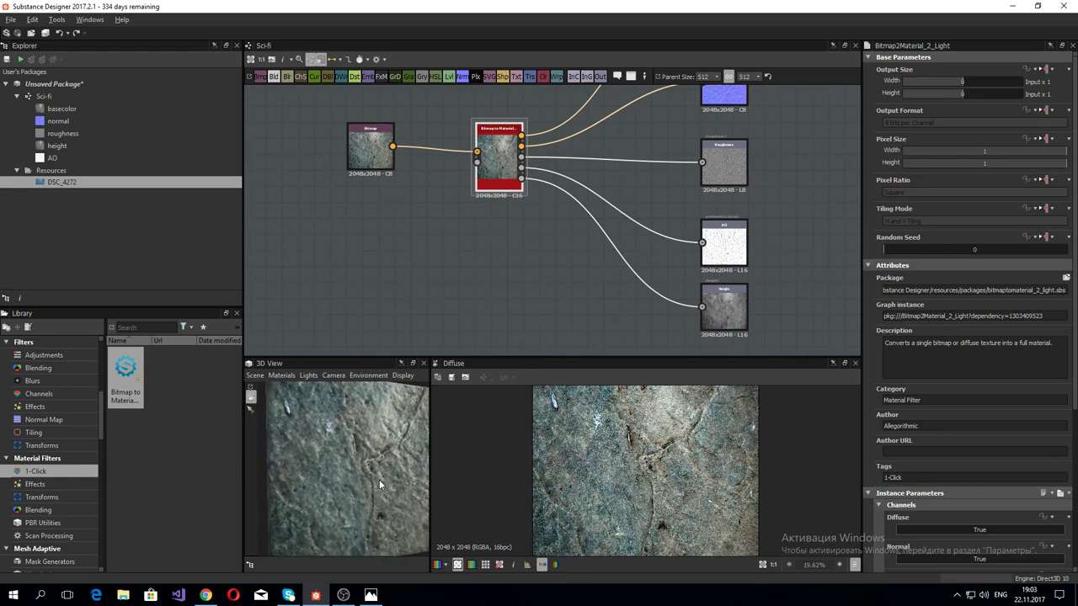
pyautogui.click(255, 376)
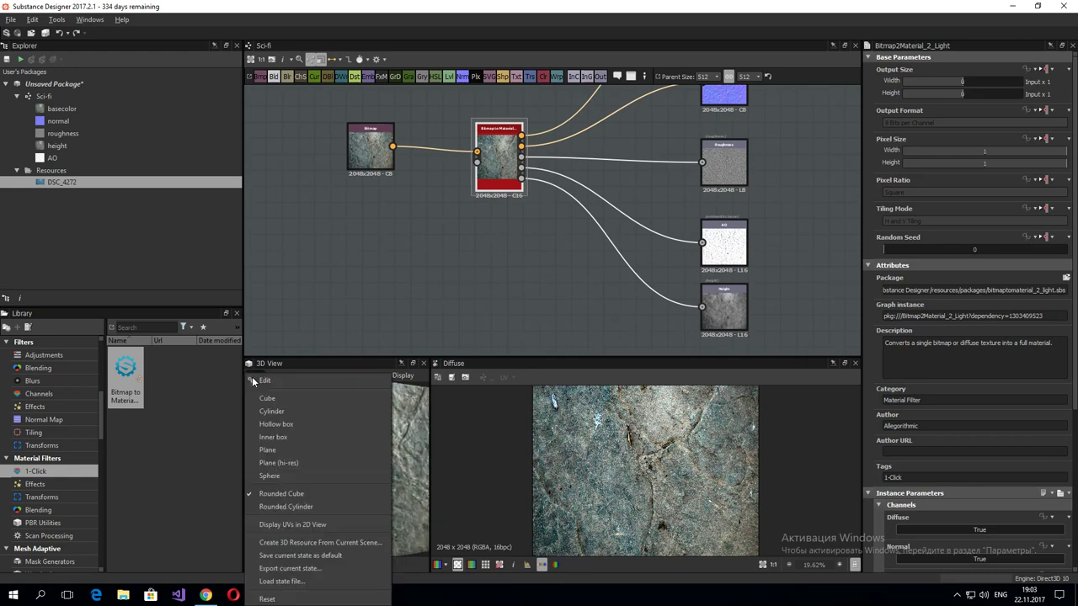
pyautogui.click(303, 507)
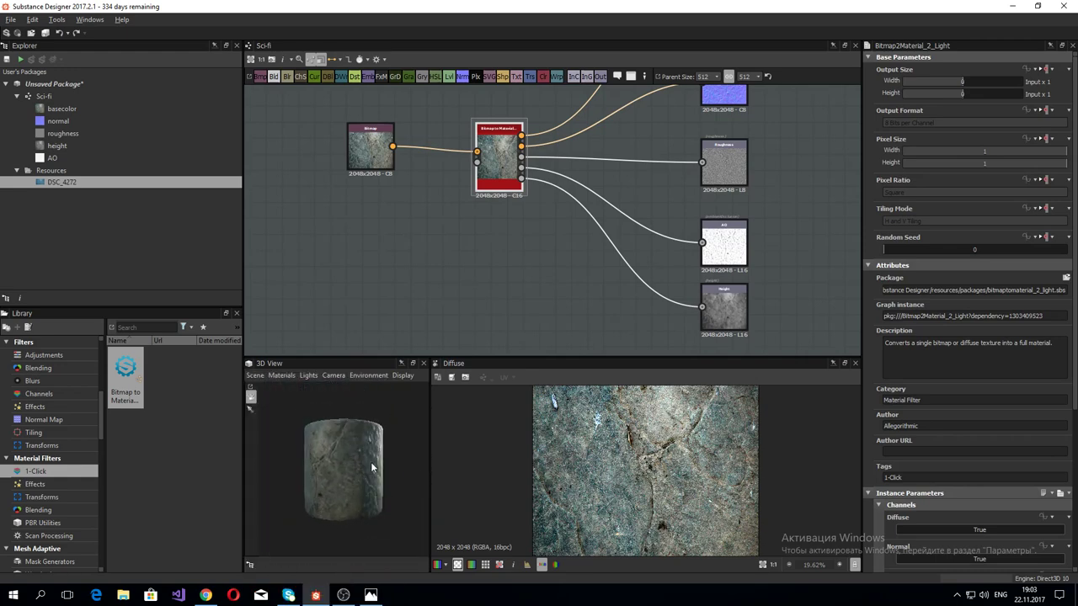
pyautogui.scroll(3, 330, 477)
pyautogui.scroll(2, 304, 476)
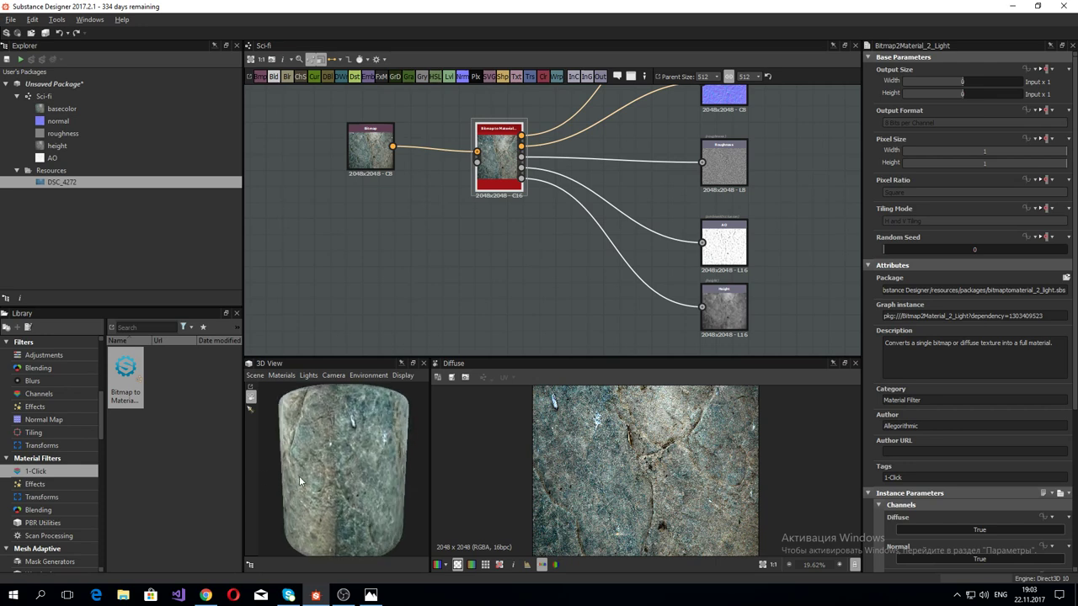
# Step: Raise the preview material's Tiling so the rock repeats more on the cylinder
pyautogui.click(281, 376)
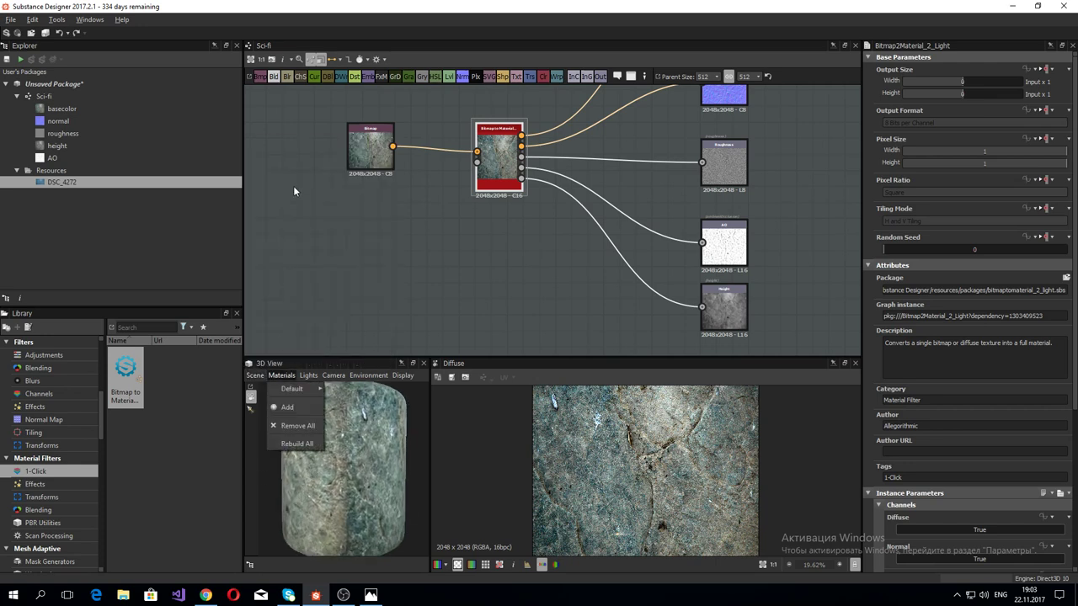
pyautogui.click(350, 388)
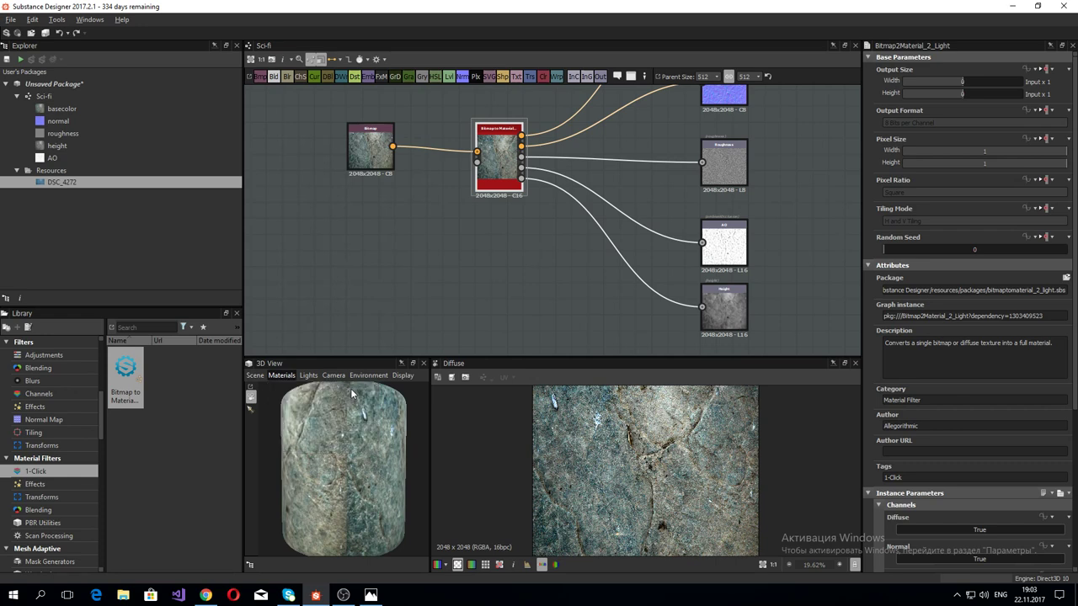
pyautogui.moveTo(887, 226); pyautogui.dragTo(894, 239)
pyautogui.moveTo(412, 433)
pyautogui.mouseDown()
pyautogui.moveTo(418, 420)
pyautogui.moveTo(376, 451)
pyautogui.moveTo(228, 442)
pyautogui.moveTo(430, 466)
pyautogui.moveTo(365, 496)
pyautogui.moveTo(285, 432)
pyautogui.mouseUp()
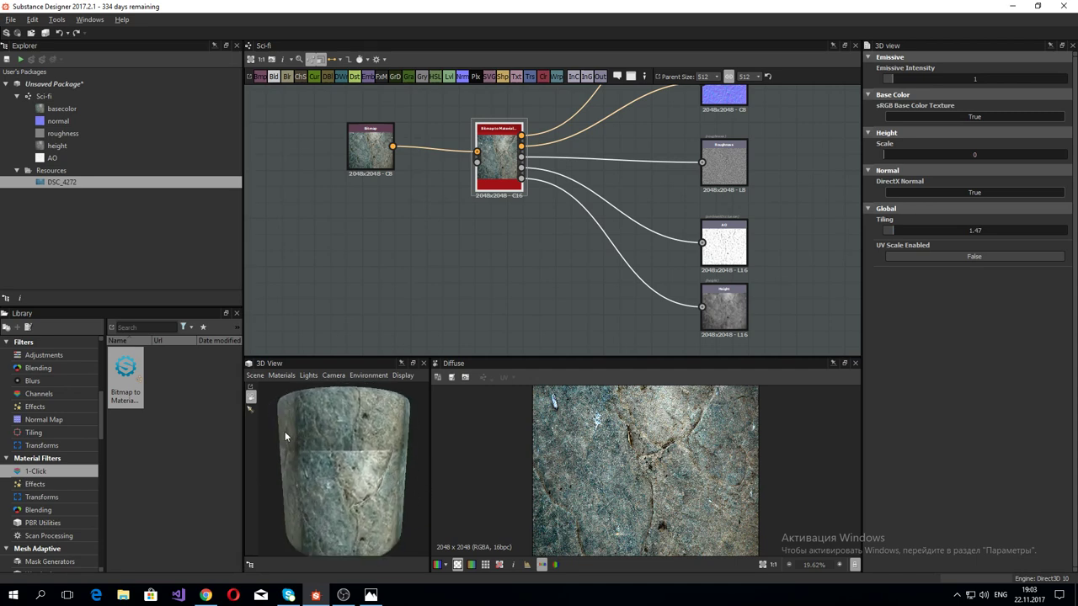
# Step: Collapse Channels and expand Bitmap2Material's Global, Diffuse and Relief parameter groups
pyautogui.click(511, 162)
pyautogui.scroll(-3, 960, 425)
pyautogui.scroll(-2, 960, 425)
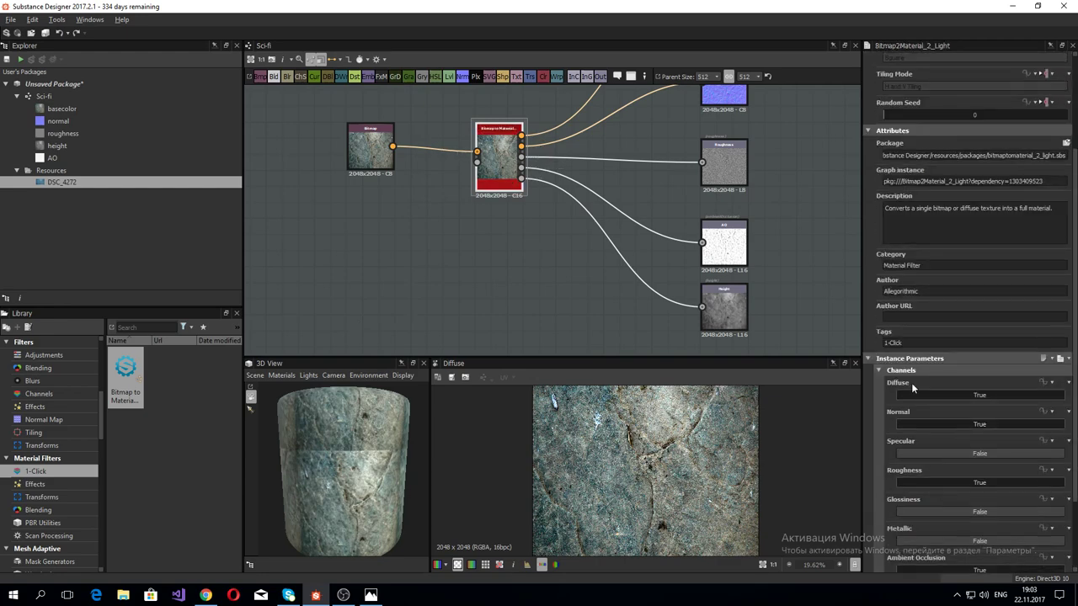
pyautogui.click(890, 375)
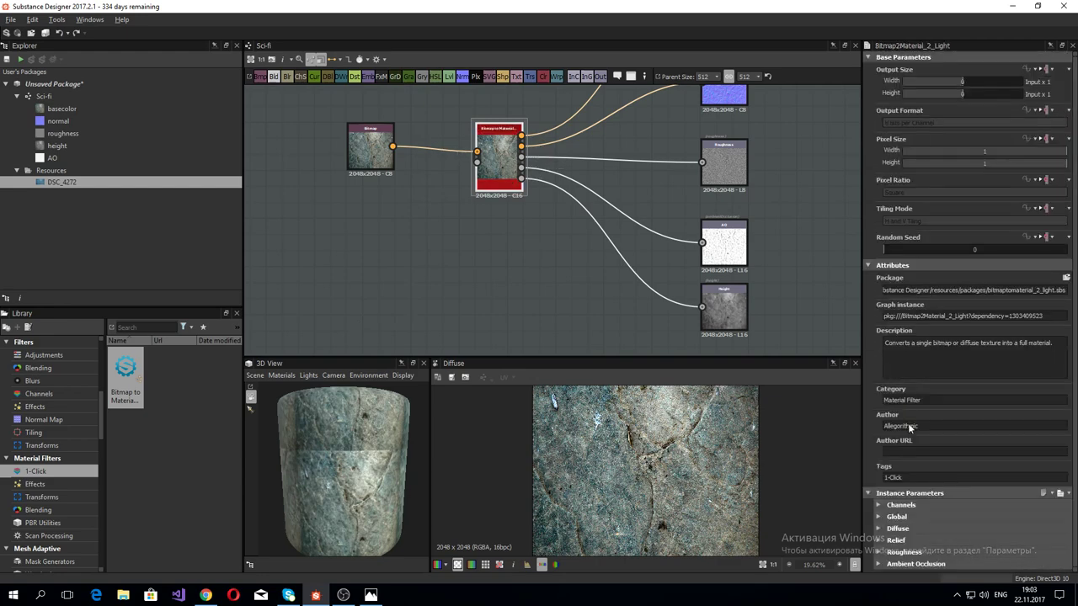
pyautogui.click(880, 517)
pyautogui.click(881, 543)
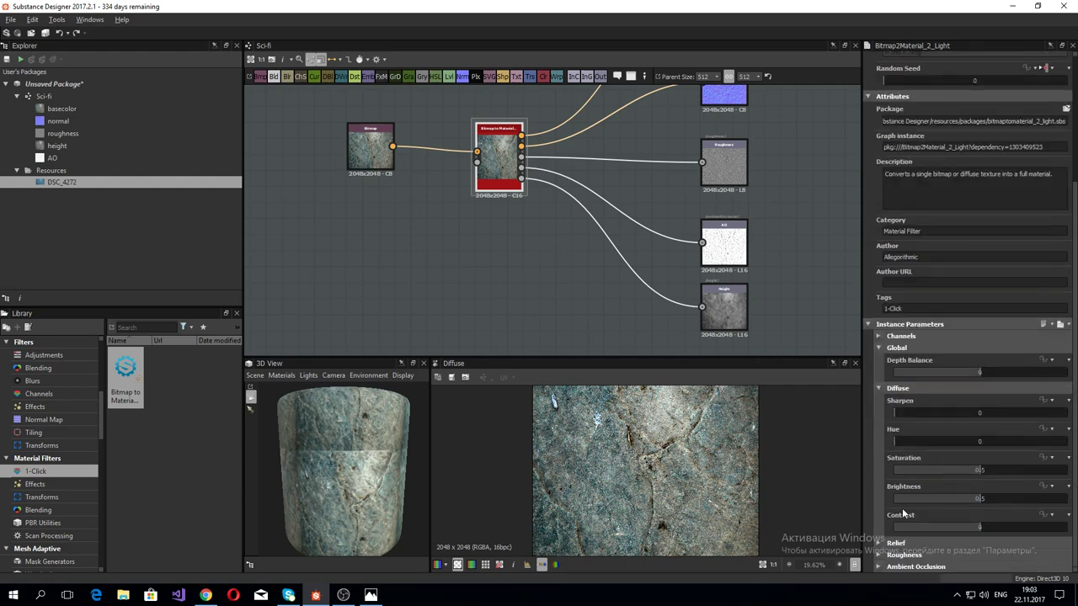
pyautogui.click(880, 543)
pyautogui.scroll(-3, 885, 506)
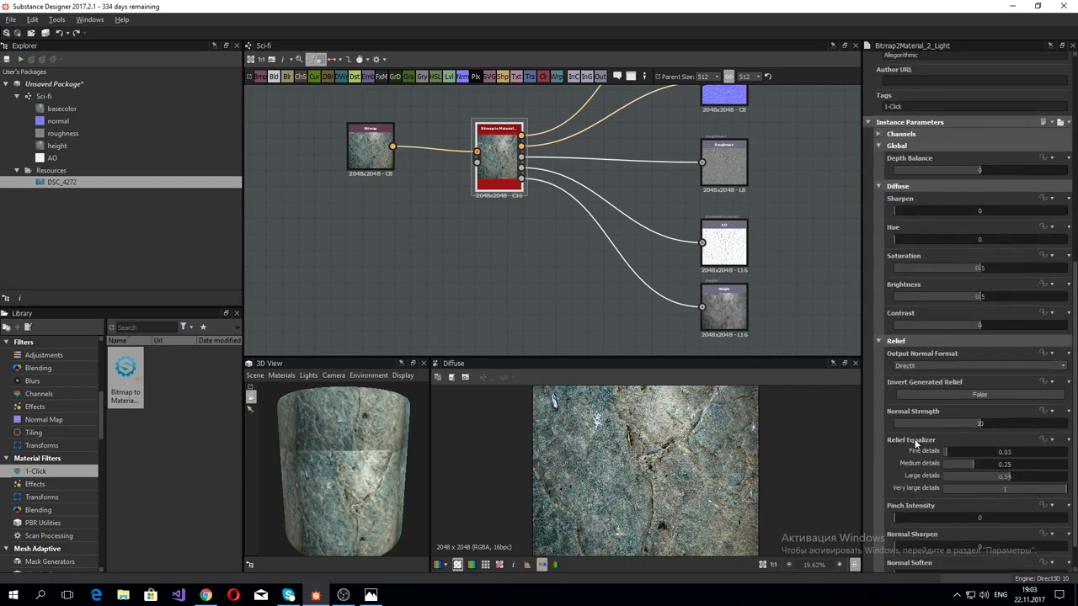
# Step: Expand the Roughness and Ambient Occlusion groups, then scroll back up to Instance Parameters
pyautogui.scroll(-1, 891, 517)
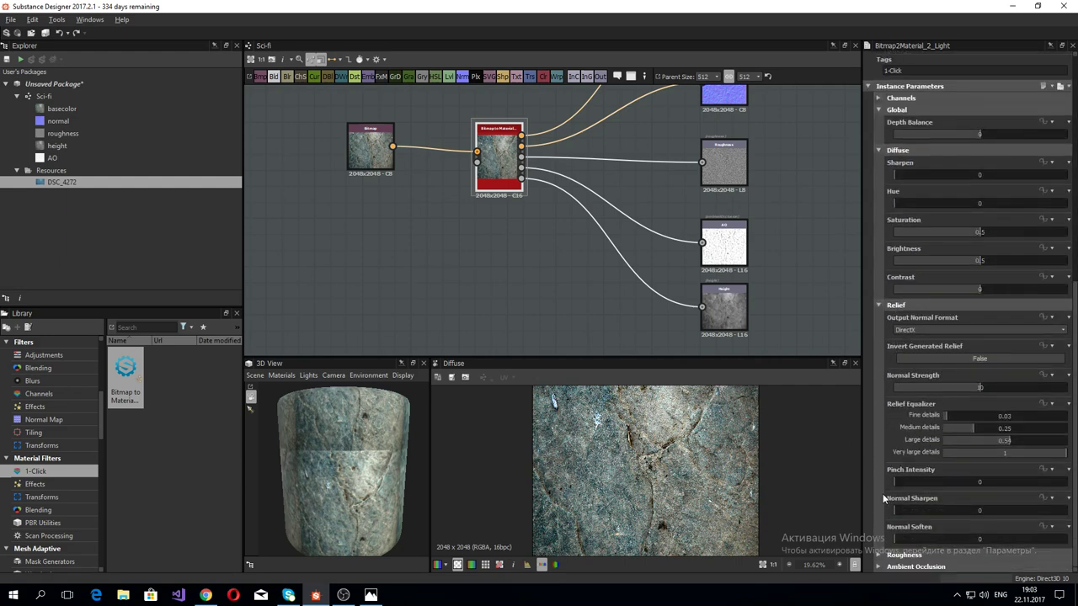
pyautogui.click(878, 557)
pyautogui.scroll(-3, 891, 545)
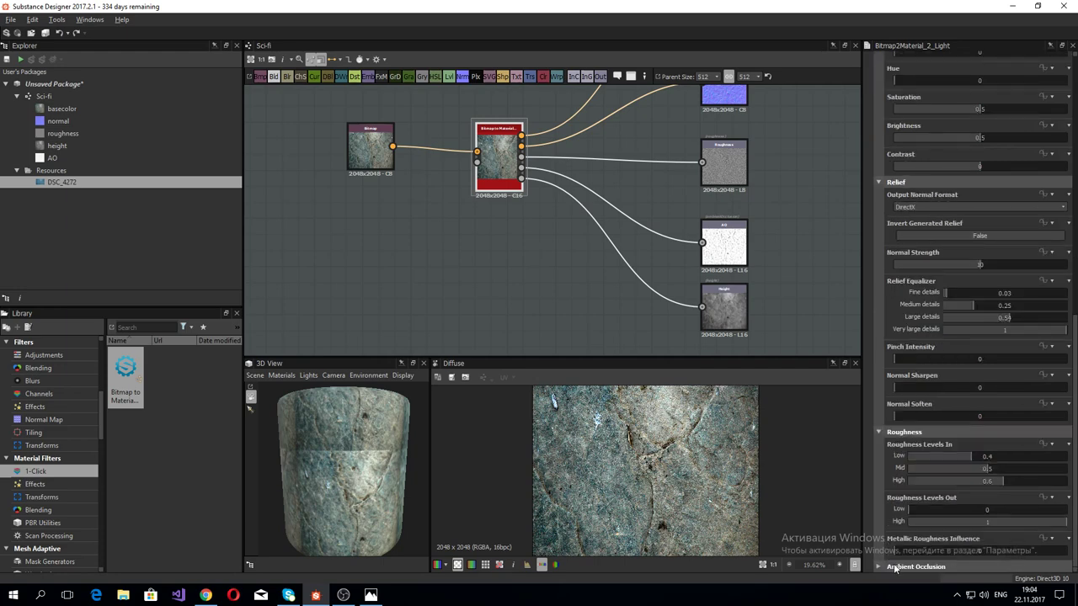
pyautogui.click(896, 568)
pyautogui.scroll(-4, 885, 523)
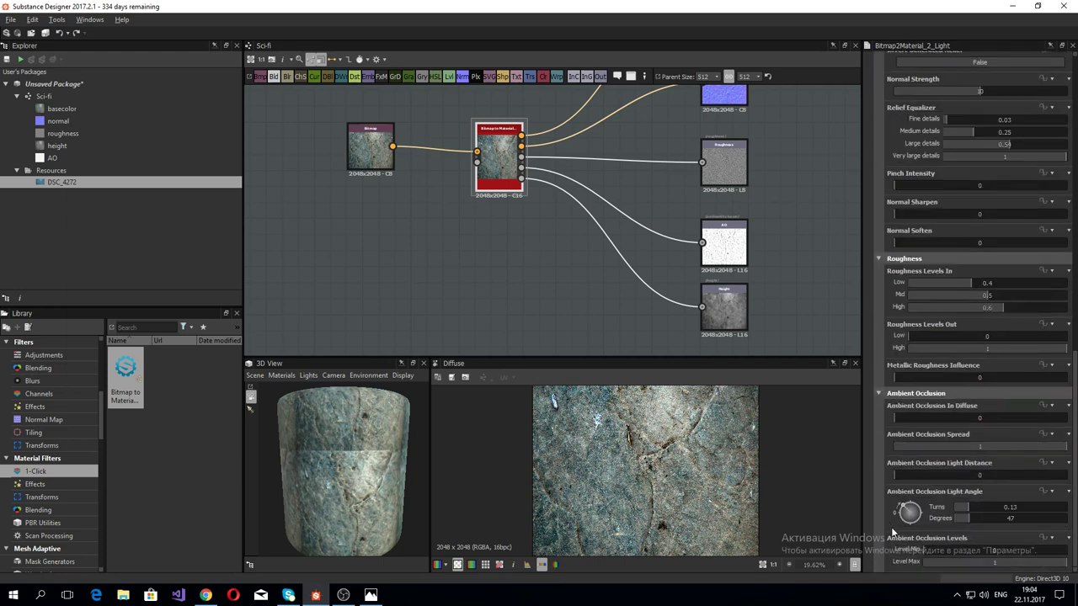
pyautogui.scroll(3, 892, 533)
pyautogui.scroll(3, 893, 532)
pyautogui.scroll(2, 893, 532)
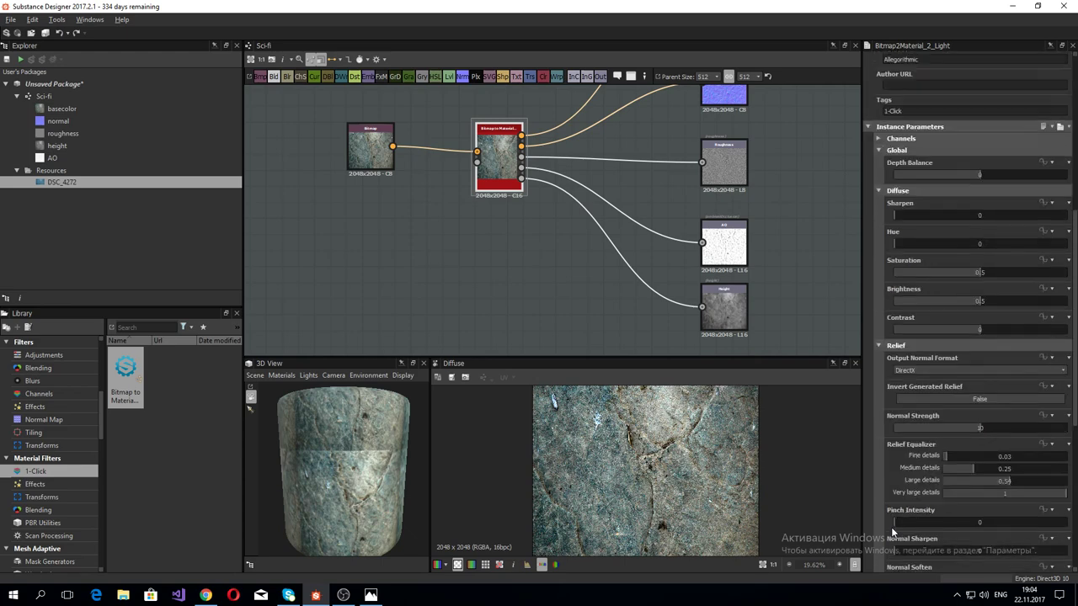
pyautogui.scroll(2, 893, 533)
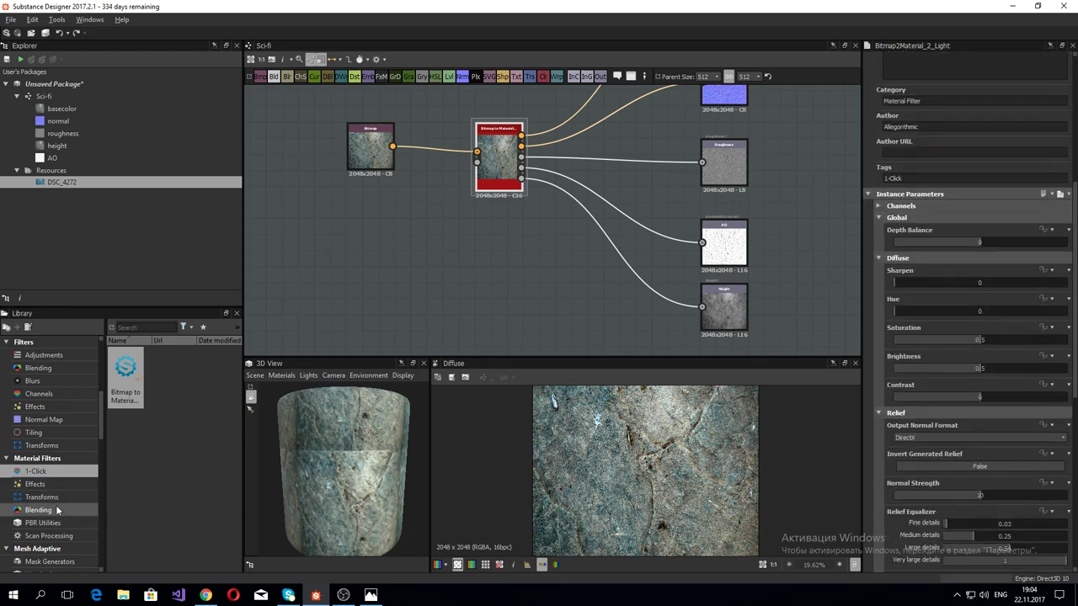
# Step: Browse the library's Tiling, Transforms, Weathering and Utilities node categories
pyautogui.click(39, 435)
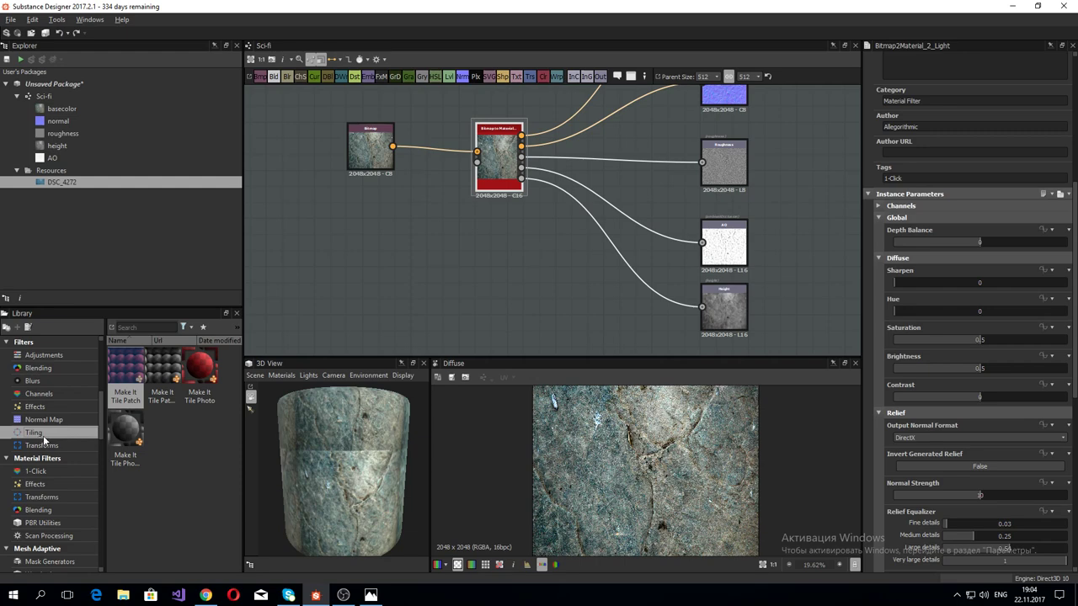
pyautogui.click(41, 445)
pyautogui.scroll(-2, 159, 455)
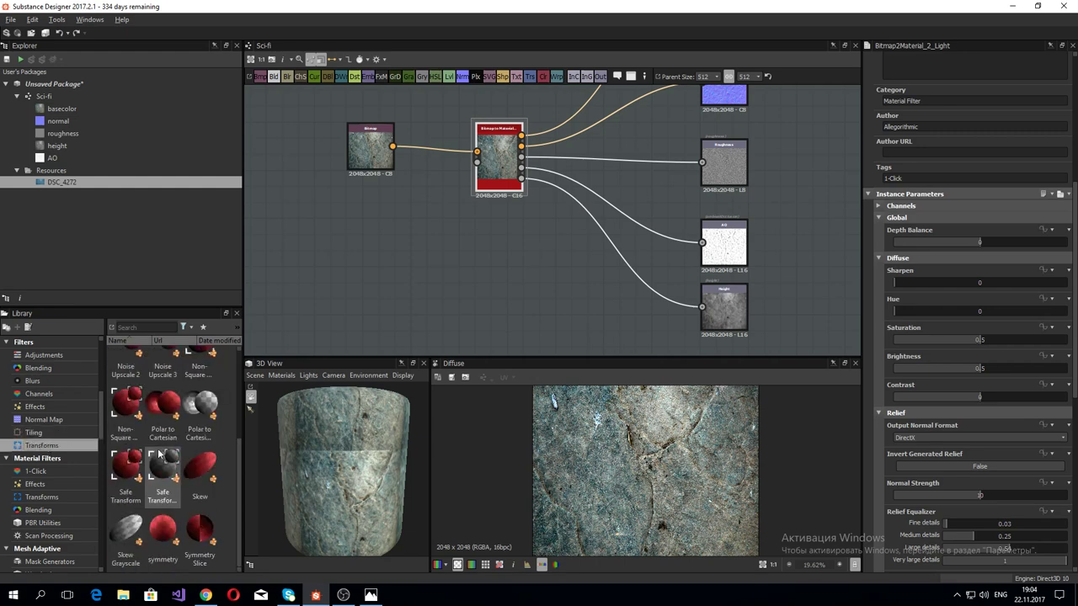
pyautogui.click(49, 433)
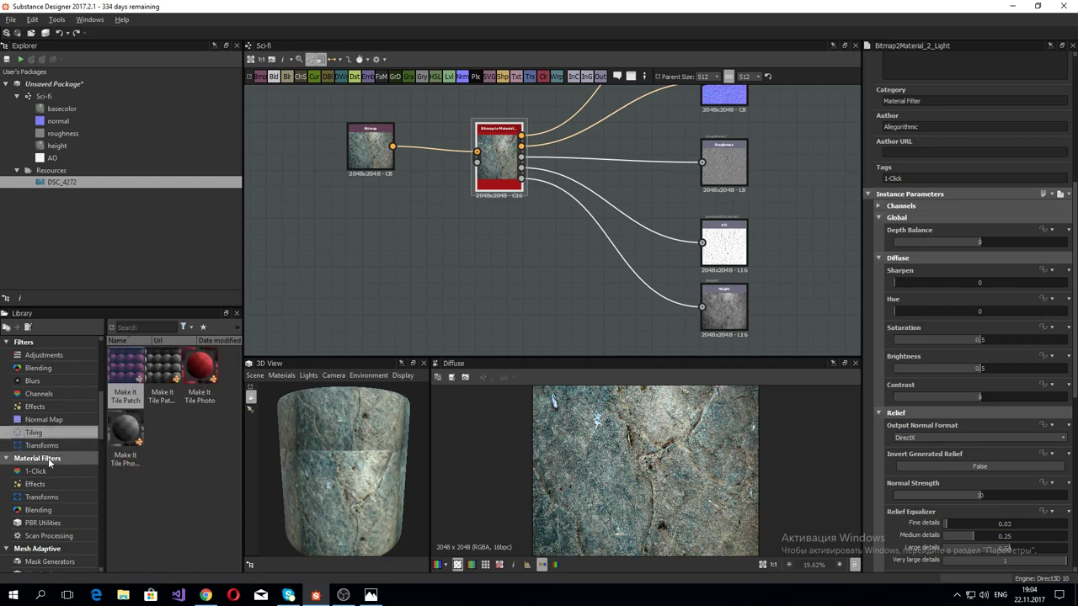
pyautogui.scroll(-2, 51, 523)
pyautogui.click(42, 497)
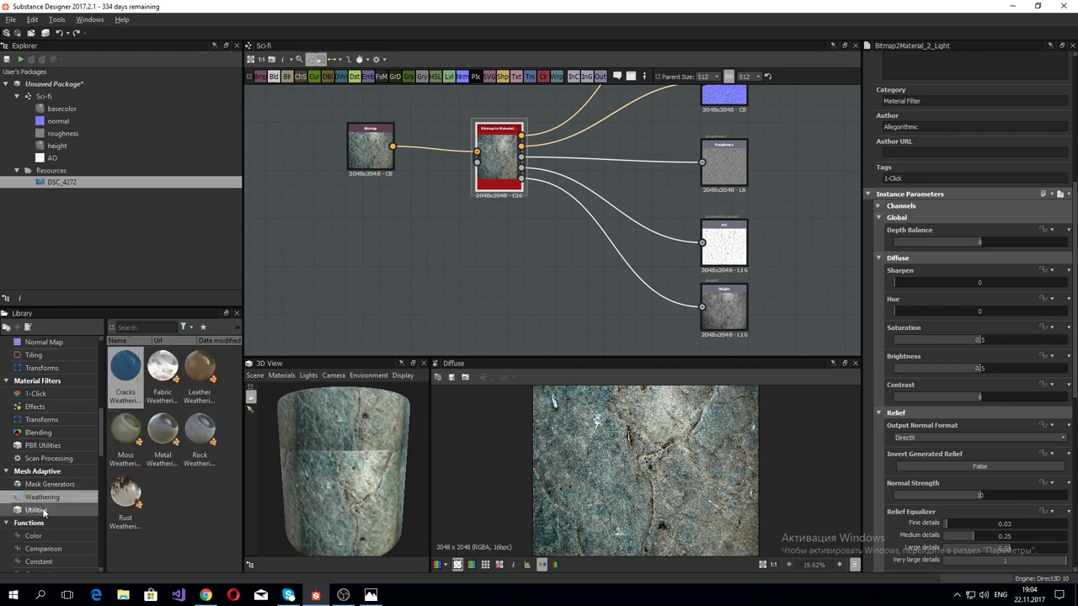
pyautogui.click(39, 511)
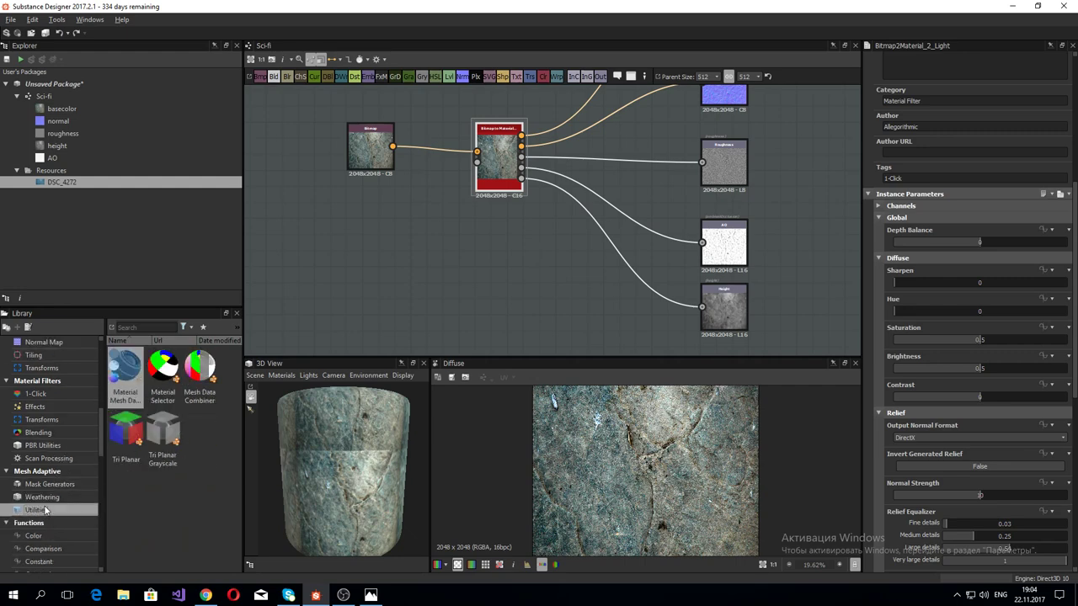
pyautogui.click(43, 498)
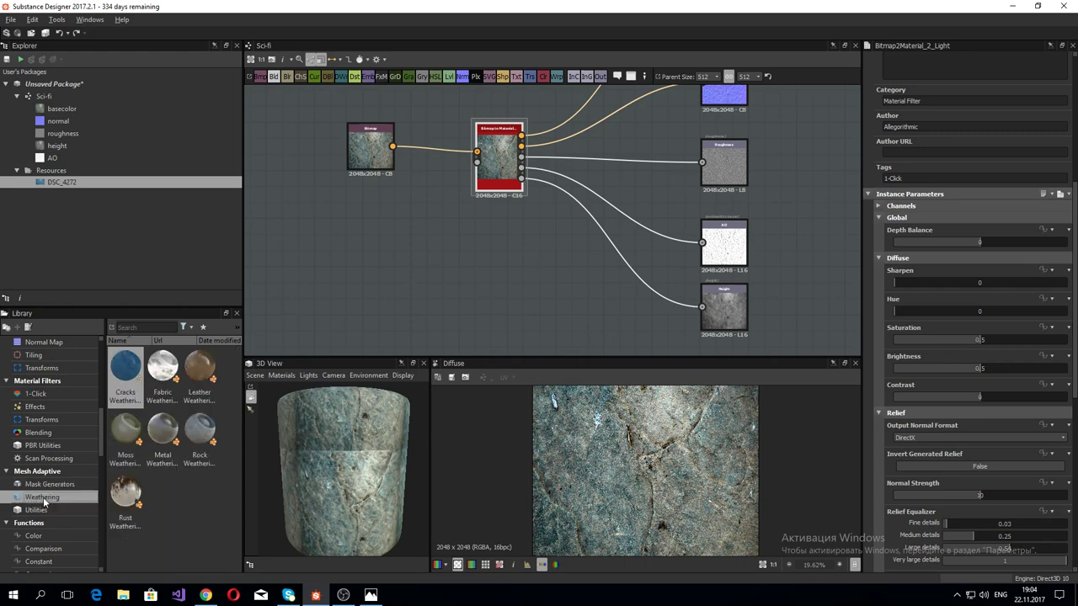
# Step: Browse the Material Filters categories, ending on Scan Processing with Smart Auto Tile in view
pyautogui.click(48, 463)
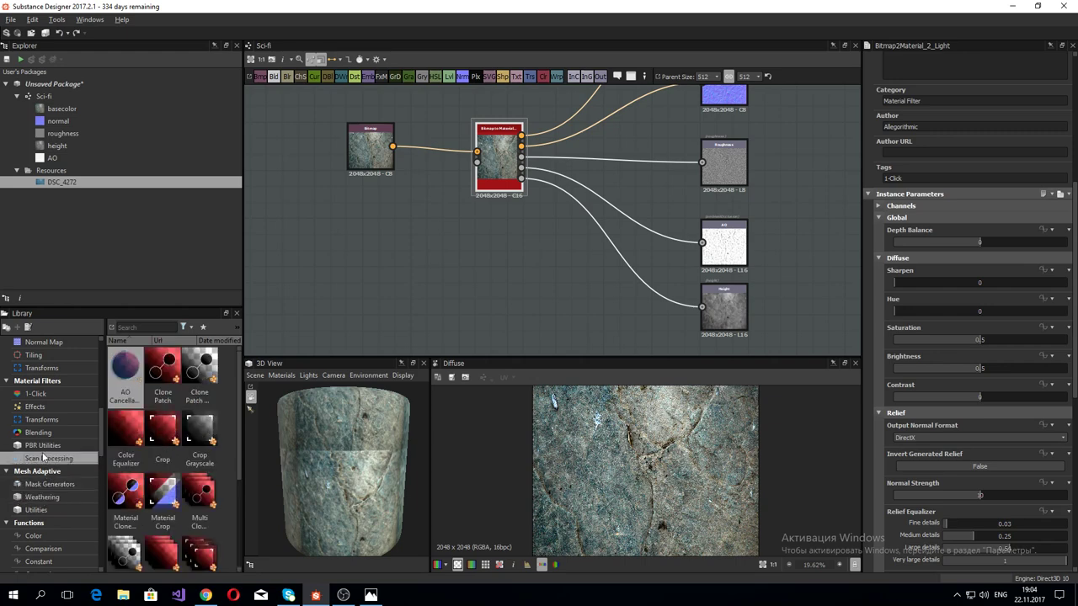
pyautogui.scroll(2, 59, 506)
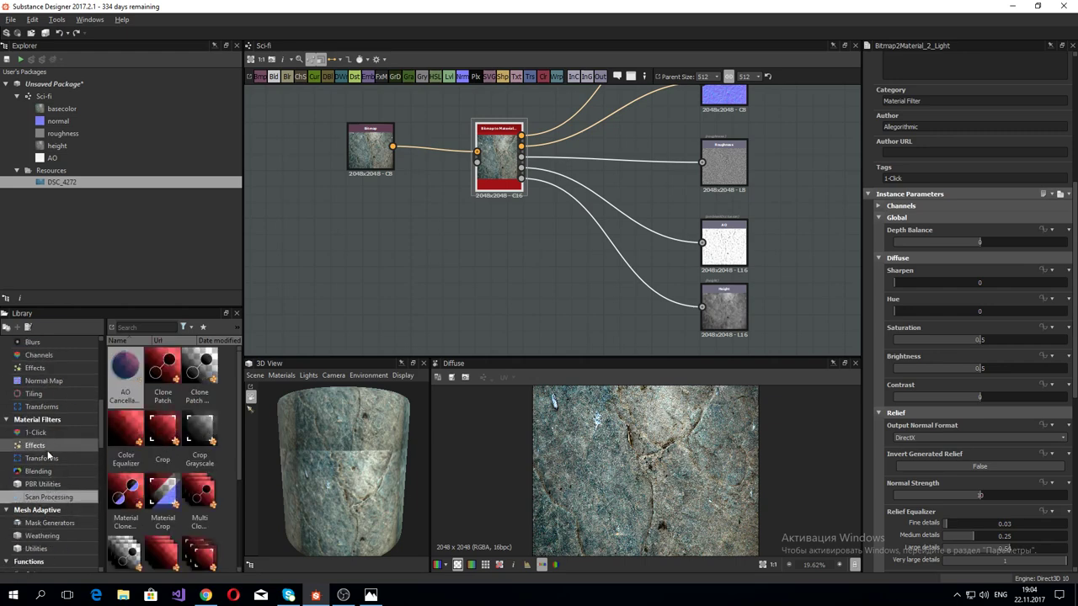
pyautogui.click(35, 445)
pyautogui.click(44, 459)
pyautogui.click(48, 472)
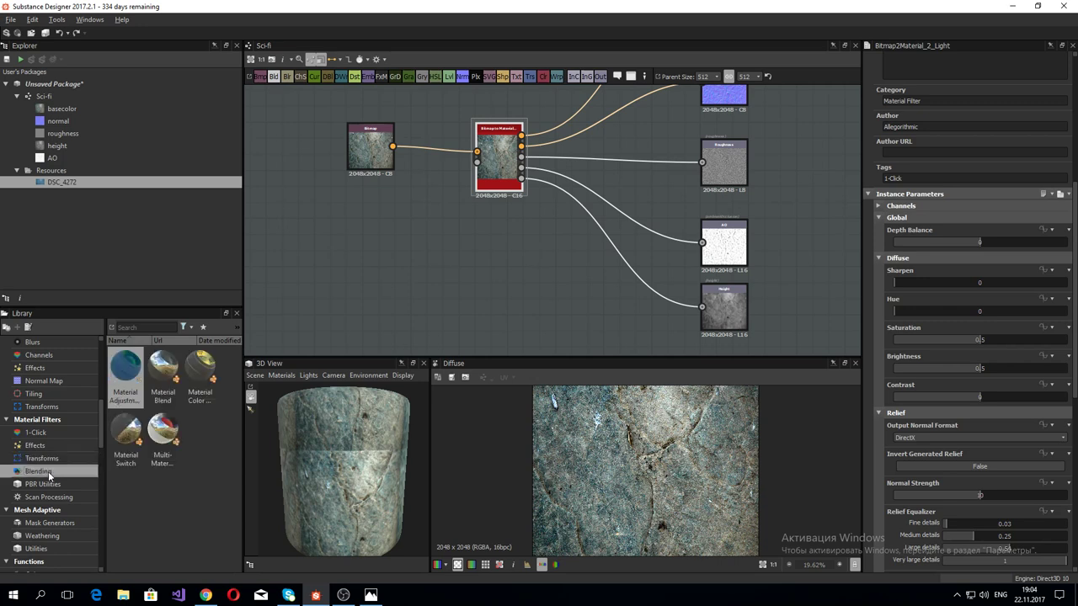
pyautogui.click(43, 484)
pyautogui.click(54, 497)
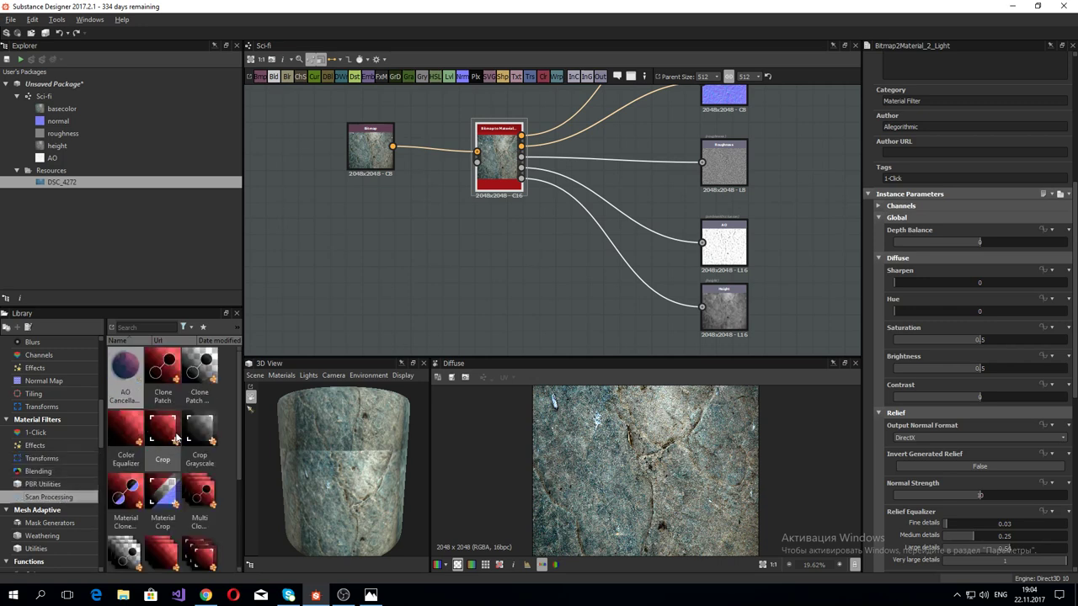
pyautogui.scroll(-2, 176, 431)
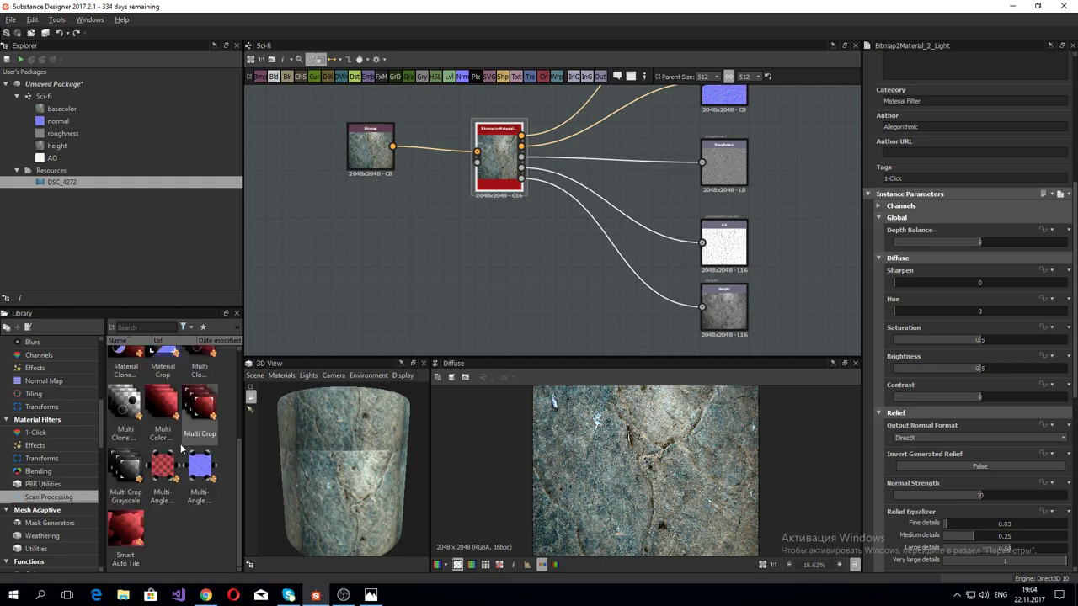
# Step: Place a Smart Auto Tile node fed by the DSC_4272 bitmap and feeding Bitmap to Material
pyautogui.moveTo(127, 532); pyautogui.dragTo(409, 209)
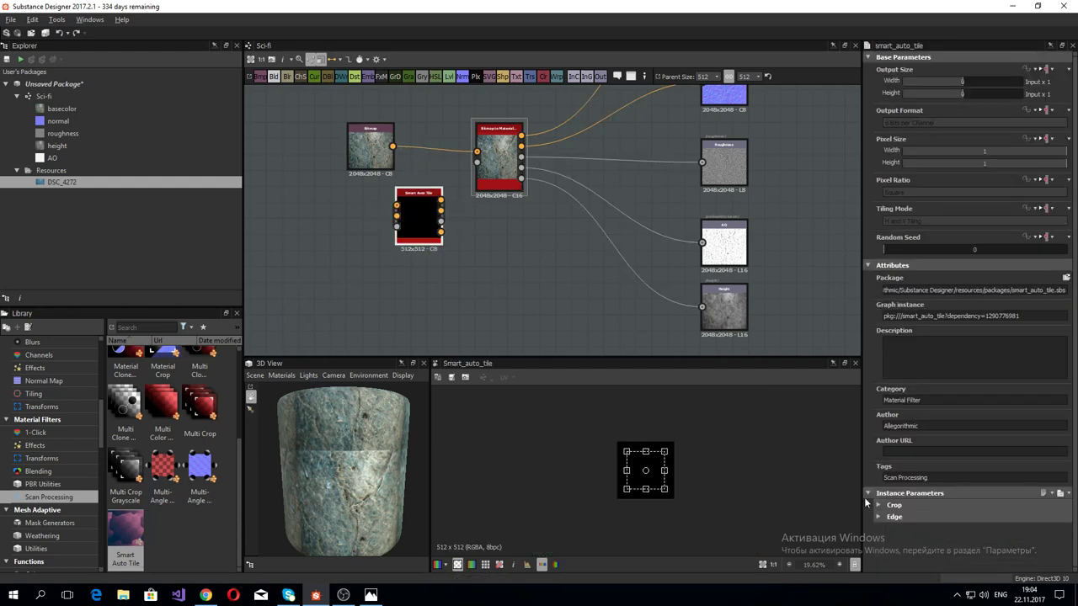
pyautogui.click(895, 507)
pyautogui.click(895, 506)
pyautogui.click(891, 507)
pyautogui.click(892, 507)
pyautogui.moveTo(392, 147); pyautogui.dragTo(413, 207)
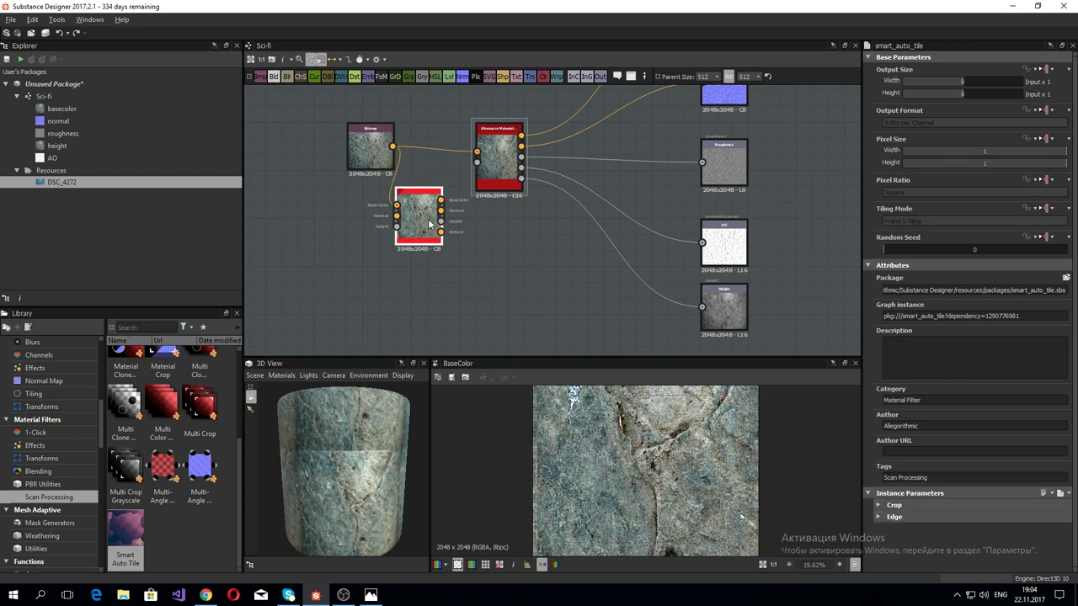
pyautogui.moveTo(442, 200); pyautogui.dragTo(476, 152)
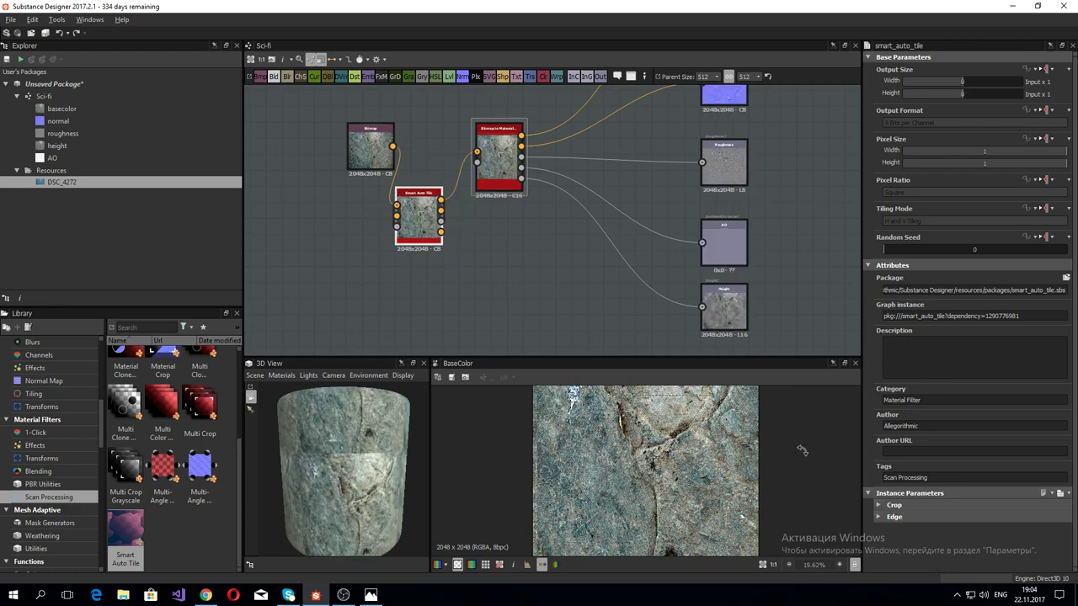
# Step: Raise the Smart Auto Tile Crop input width to about 5268 and shift the crop region right
pyautogui.click(885, 504)
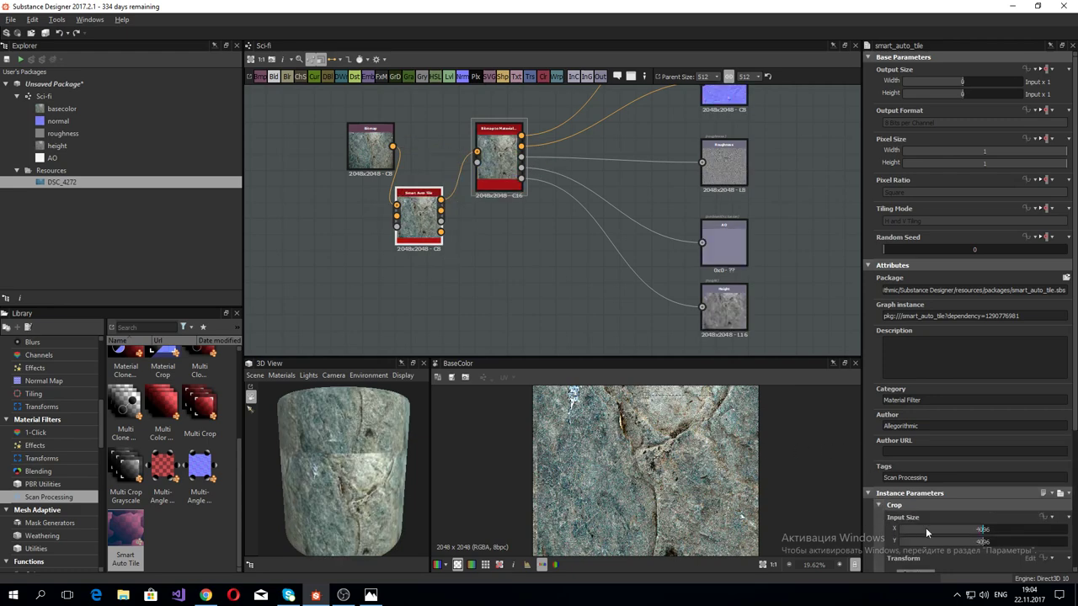
pyautogui.scroll(-2, 722, 503)
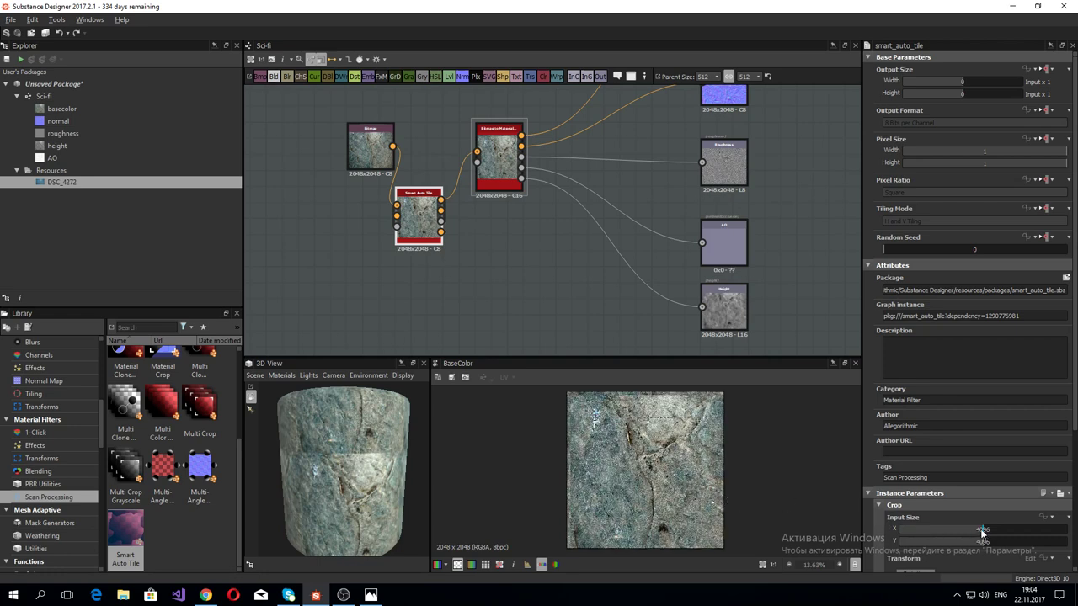
pyautogui.moveTo(981, 531); pyautogui.dragTo(982, 543)
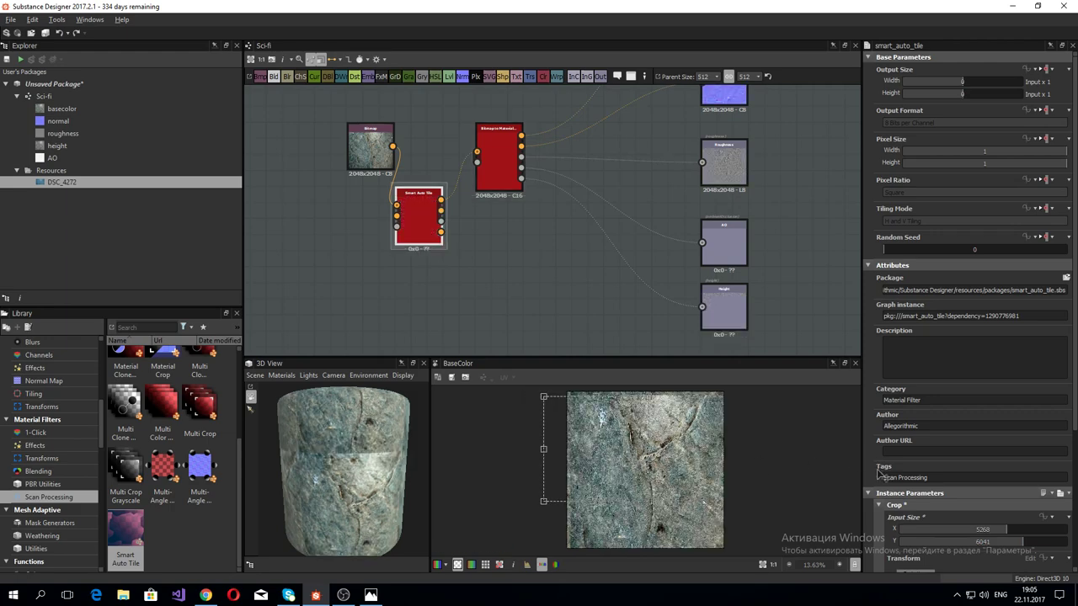
pyautogui.click(879, 506)
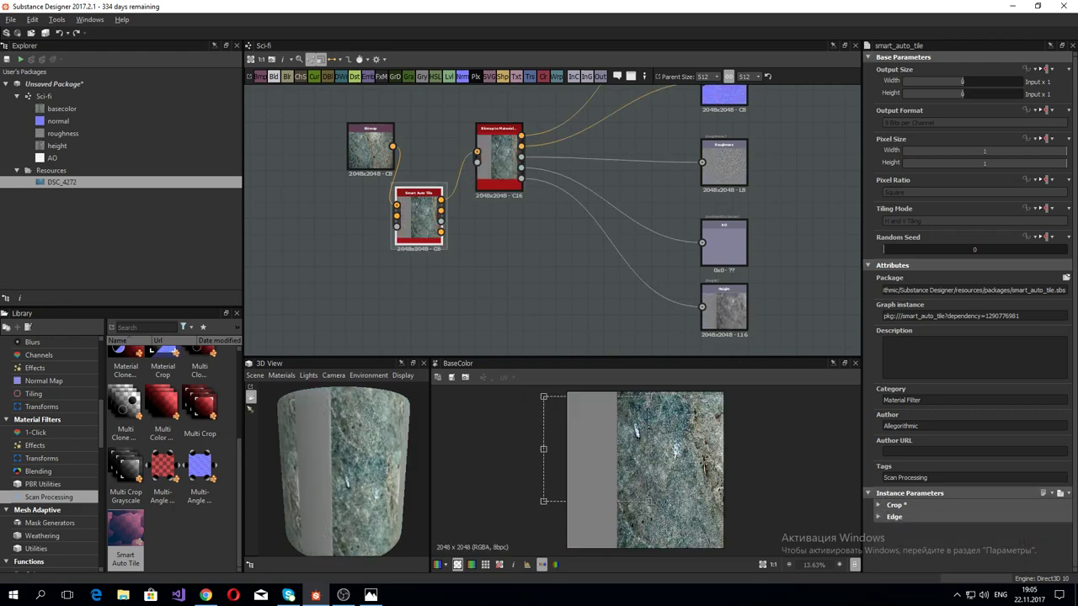
pyautogui.moveTo(645, 466); pyautogui.dragTo(707, 475)
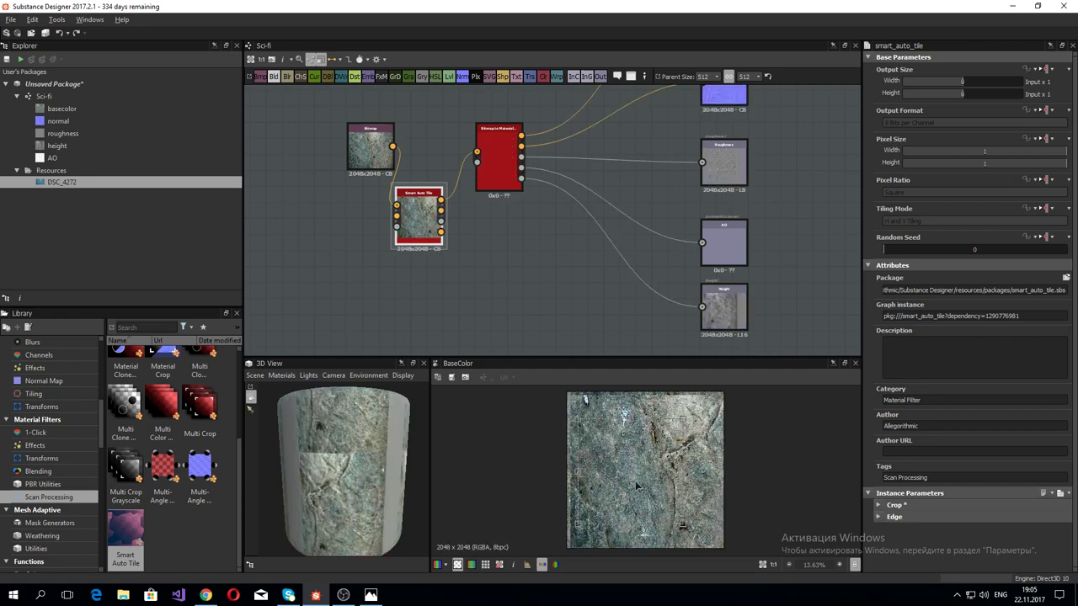
# Step: Set edge Threshold 0.212, Smoothness 0.96 and Cut Offset 0.24, 0.32
pyautogui.click(879, 516)
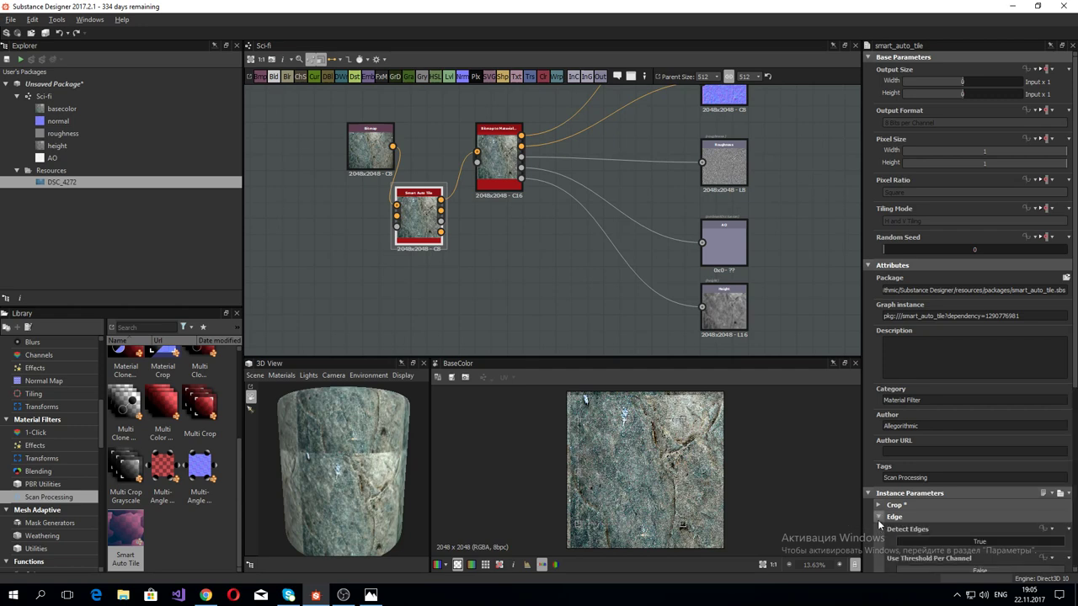
pyautogui.scroll(-4, 932, 507)
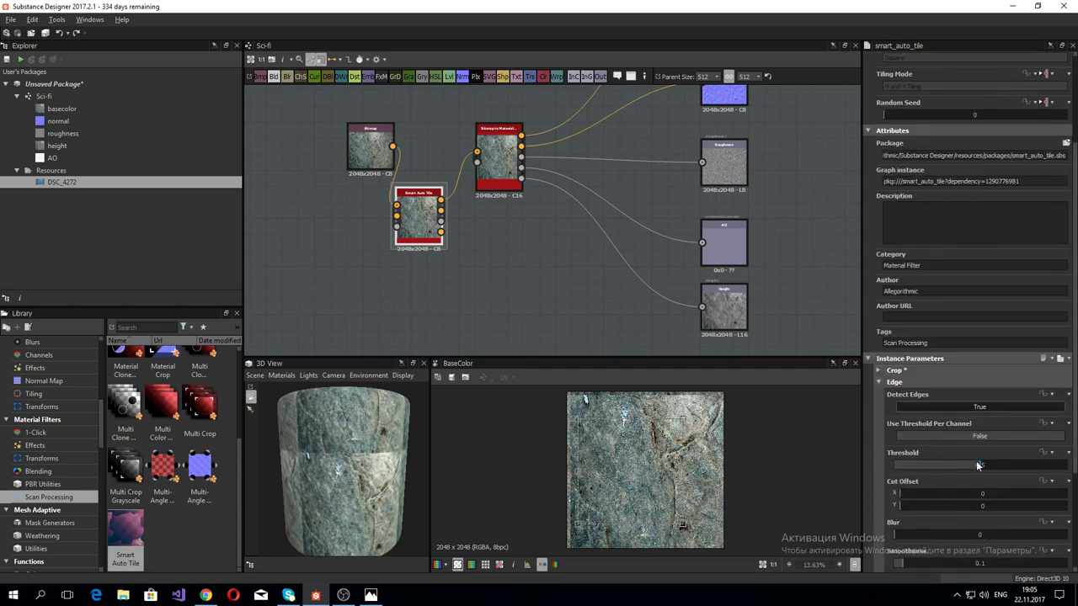
pyautogui.moveTo(978, 471); pyautogui.dragTo(928, 467)
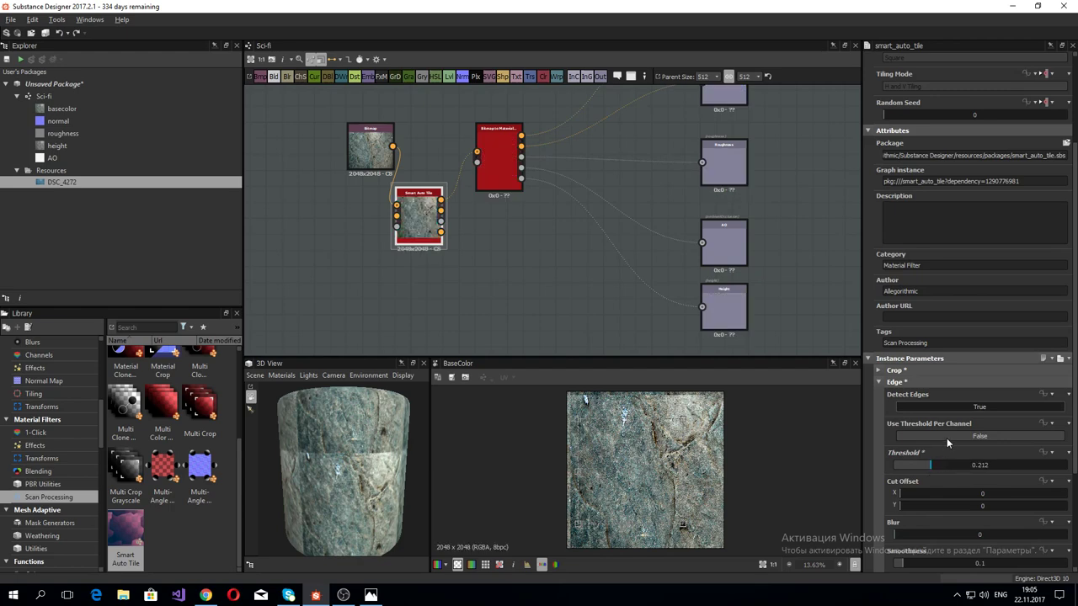
pyautogui.scroll(-3, 897, 524)
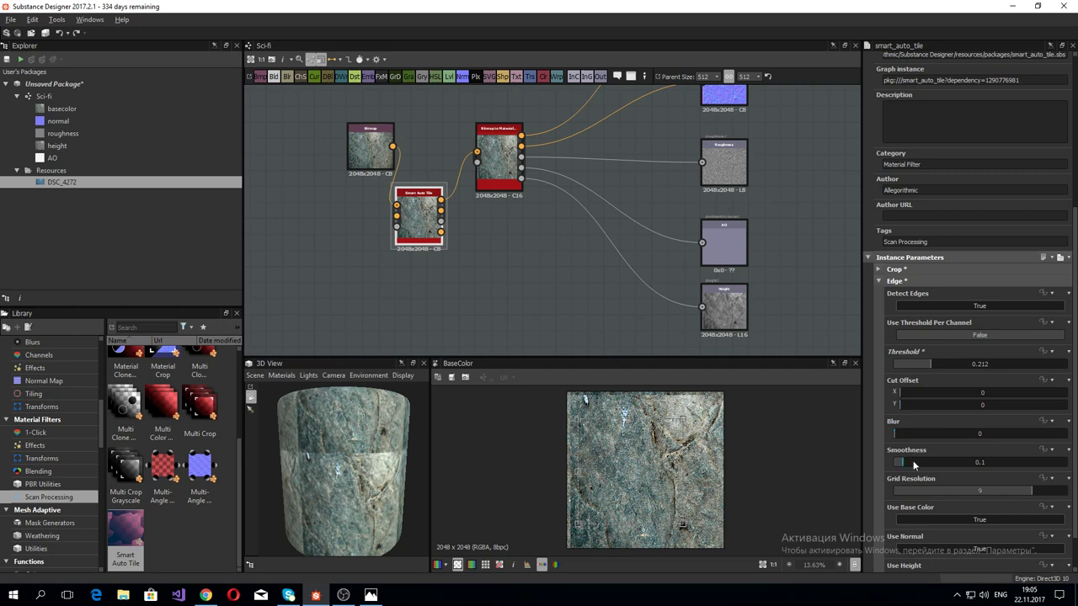
pyautogui.moveTo(914, 464); pyautogui.dragTo(977, 466)
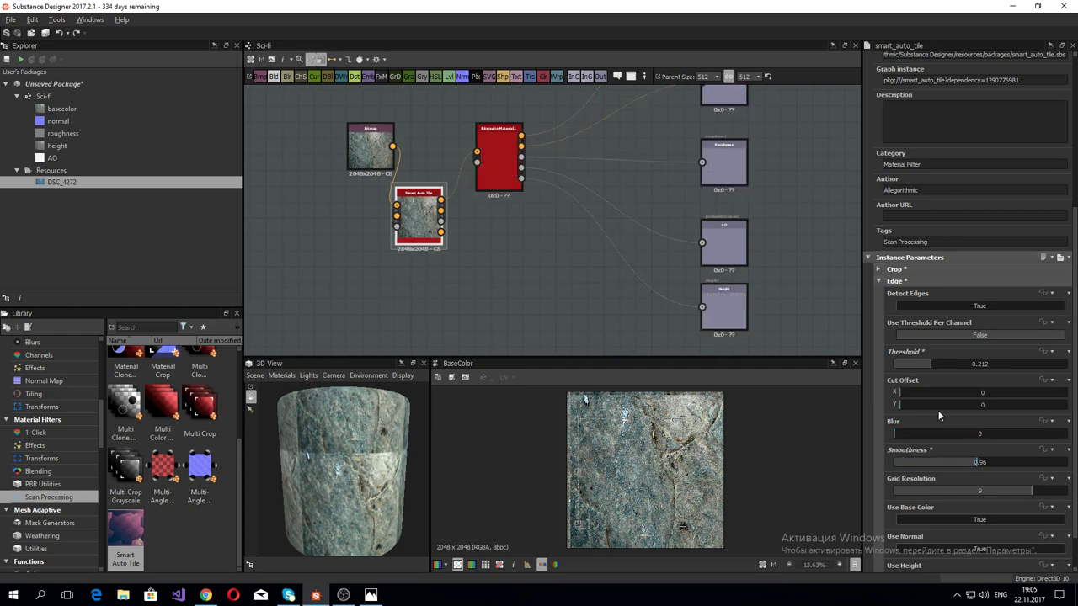
pyautogui.click(919, 393)
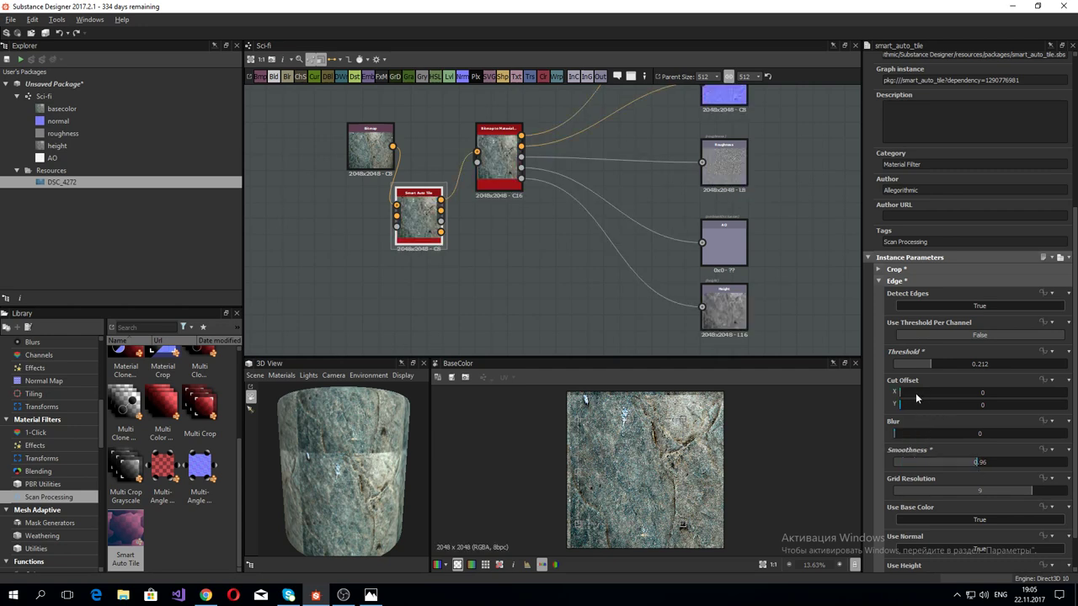
pyautogui.click(981, 398)
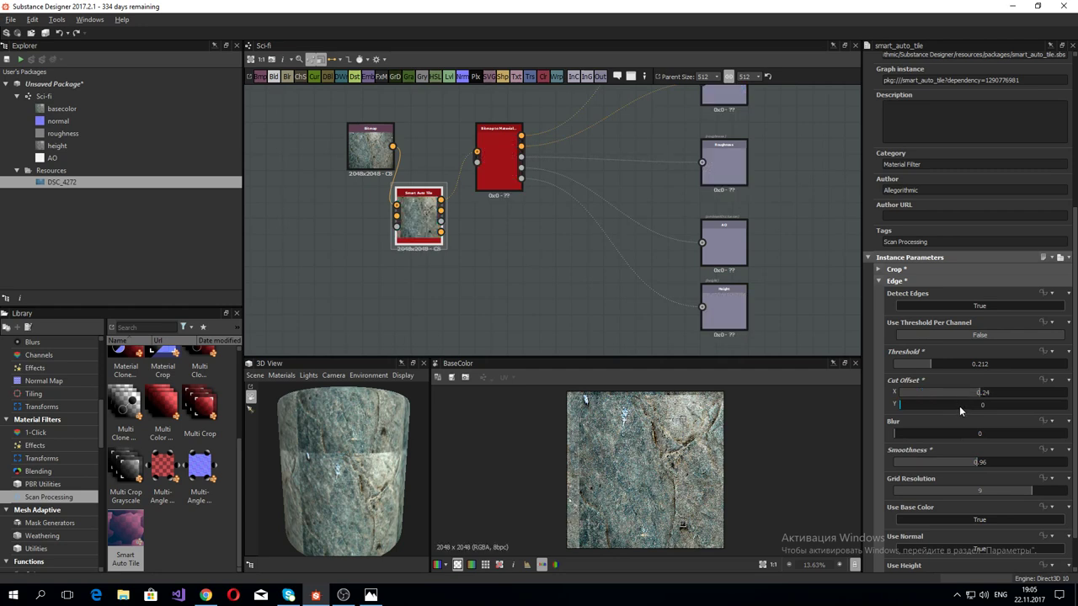
pyautogui.click(1006, 407)
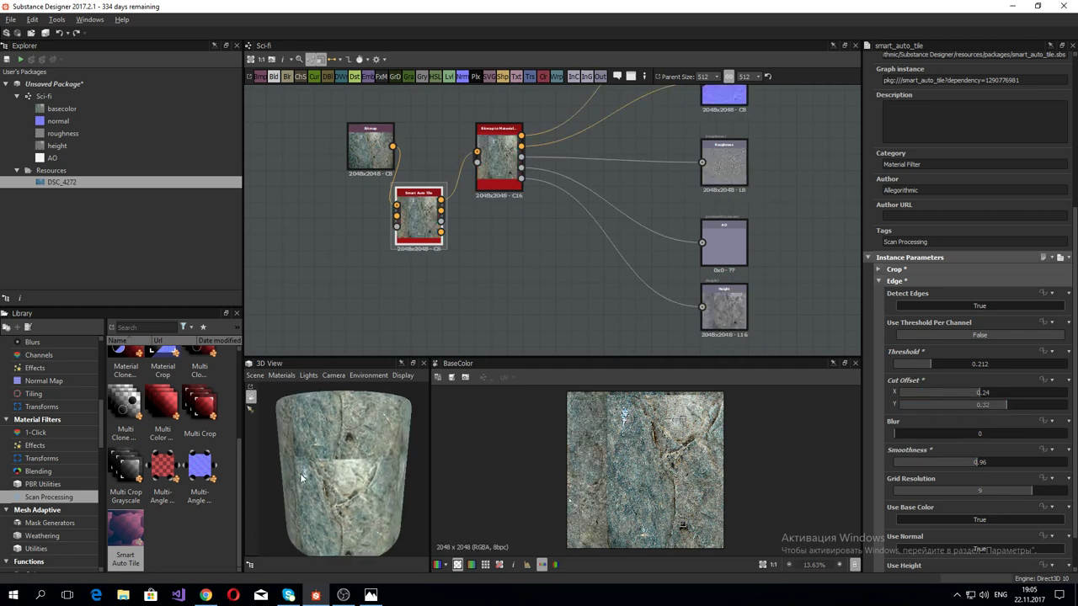
# Step: Orbit and zoom the preview cylinder to a side view to check the tiling
pyautogui.moveTo(264, 516); pyautogui.dragTo(258, 459)
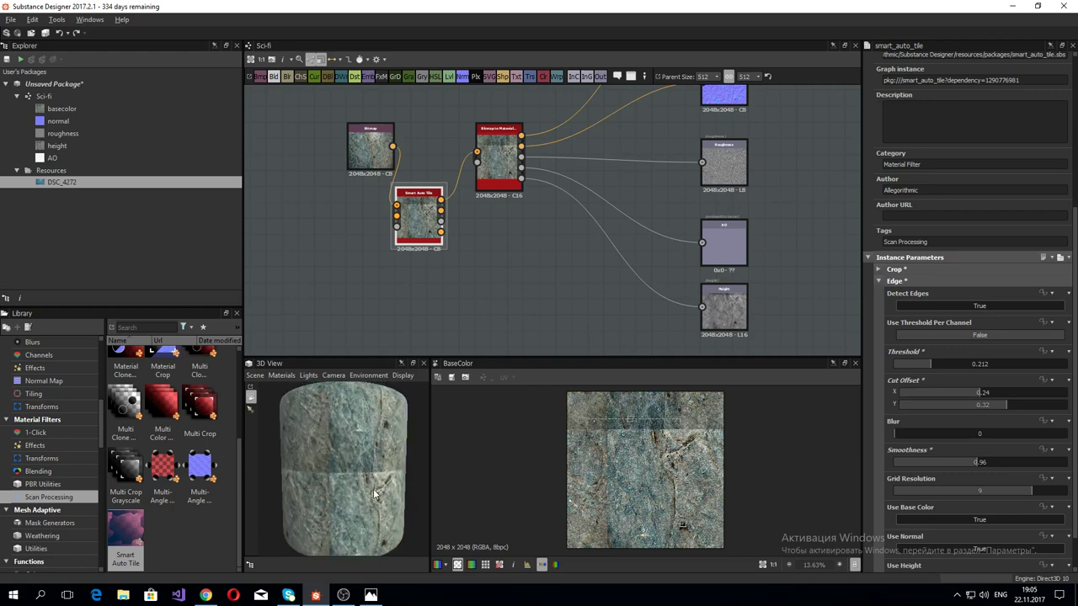
pyautogui.scroll(3, 326, 501)
pyautogui.scroll(2, 327, 501)
pyautogui.scroll(-3, 327, 500)
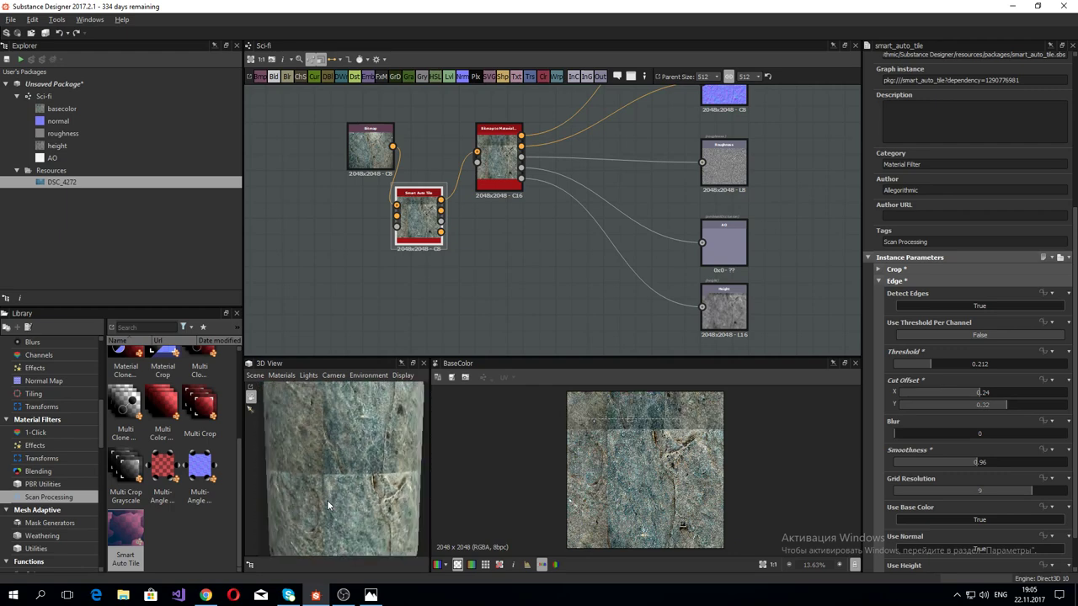
pyautogui.scroll(-2, 327, 501)
pyautogui.scroll(-3, 327, 478)
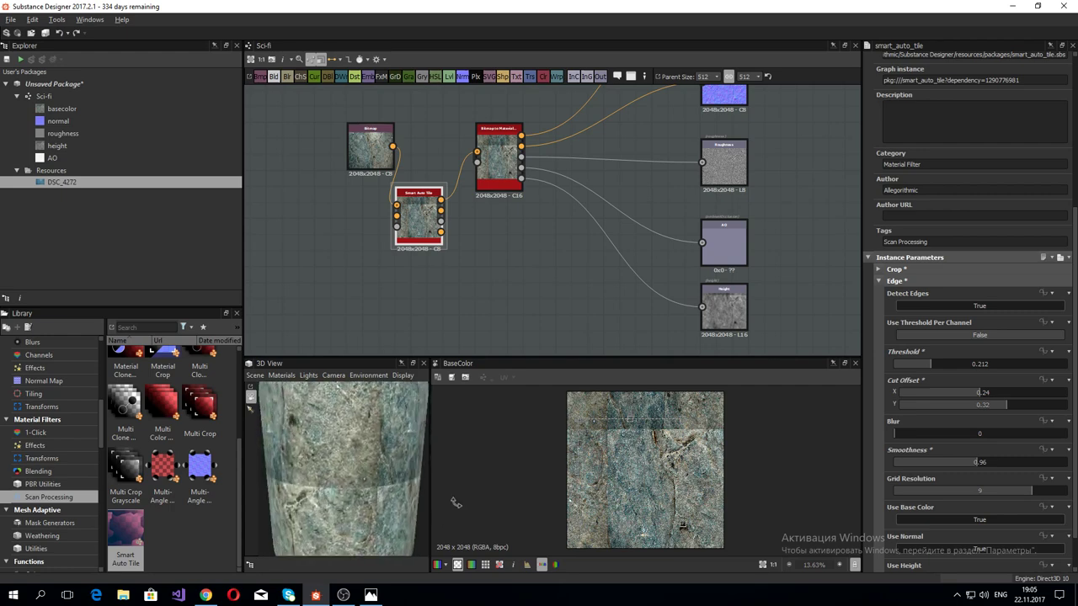
pyautogui.scroll(-2, 400, 454)
pyautogui.moveTo(400, 459)
pyautogui.mouseDown()
pyautogui.moveTo(424, 465)
pyautogui.moveTo(425, 478)
pyautogui.mouseUp()
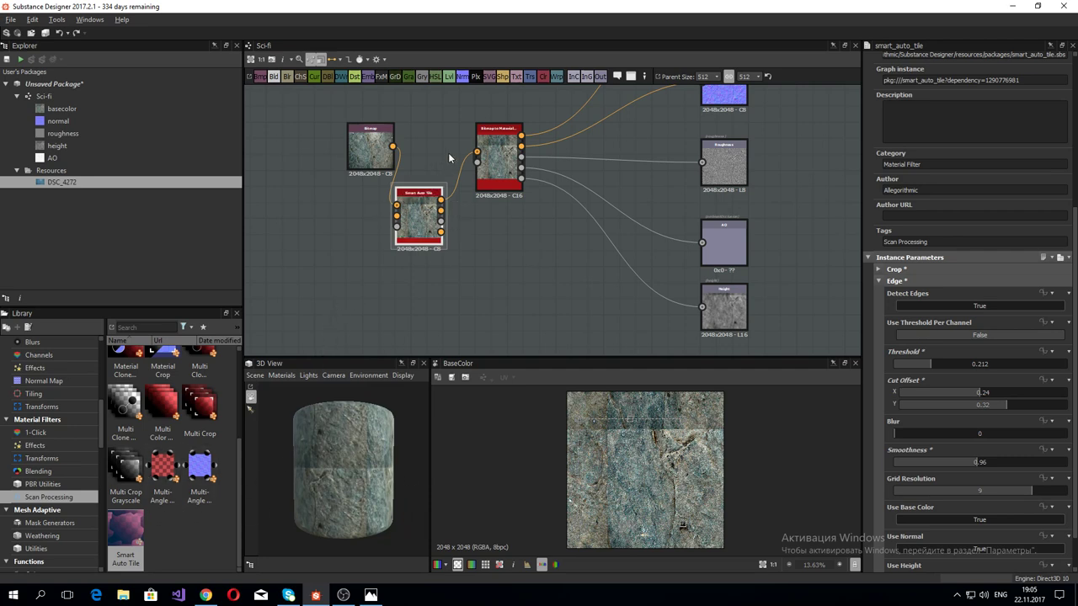
# Step: Inspect Bitmap2Material, preview the normal map, then leave the AO map in the 2D view
pyautogui.click(499, 154)
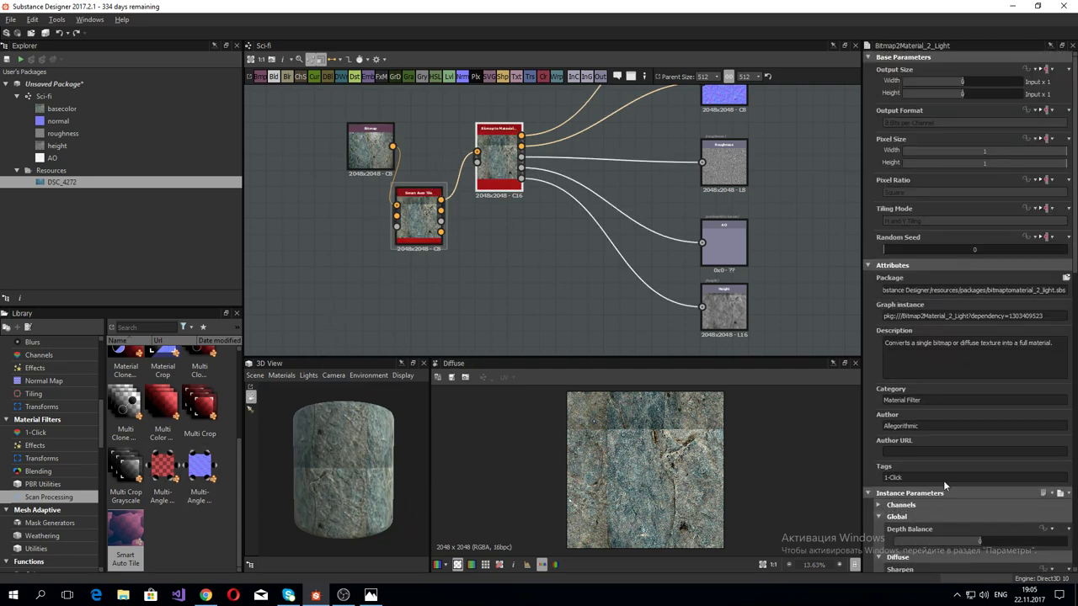
pyautogui.scroll(-3, 948, 487)
pyautogui.scroll(-2, 908, 524)
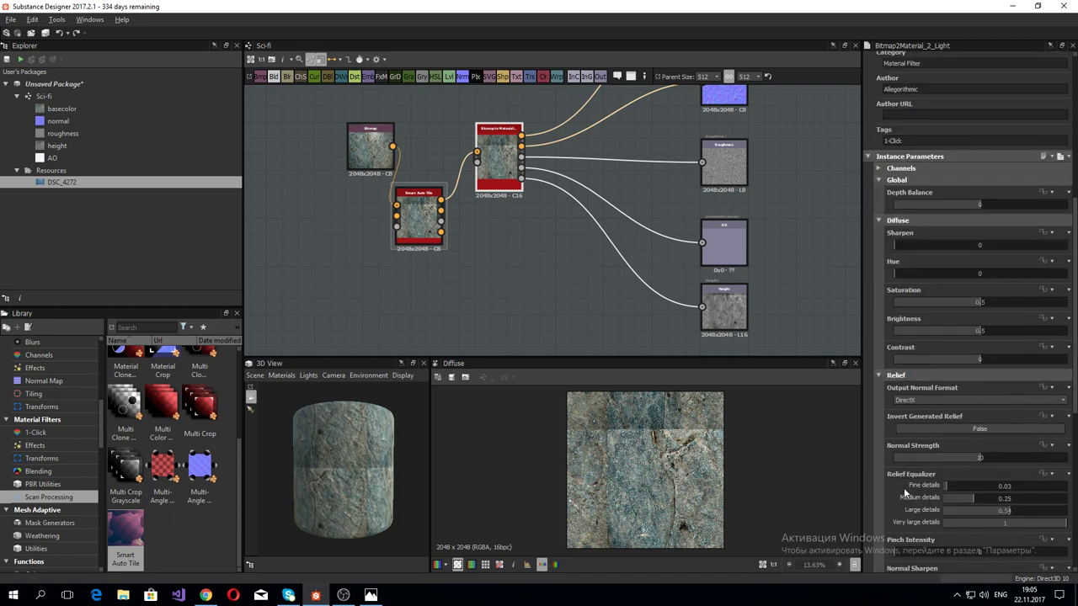
pyautogui.moveTo(721, 120); pyautogui.dragTo(712, 200, button='middle')
pyautogui.click(712, 169)
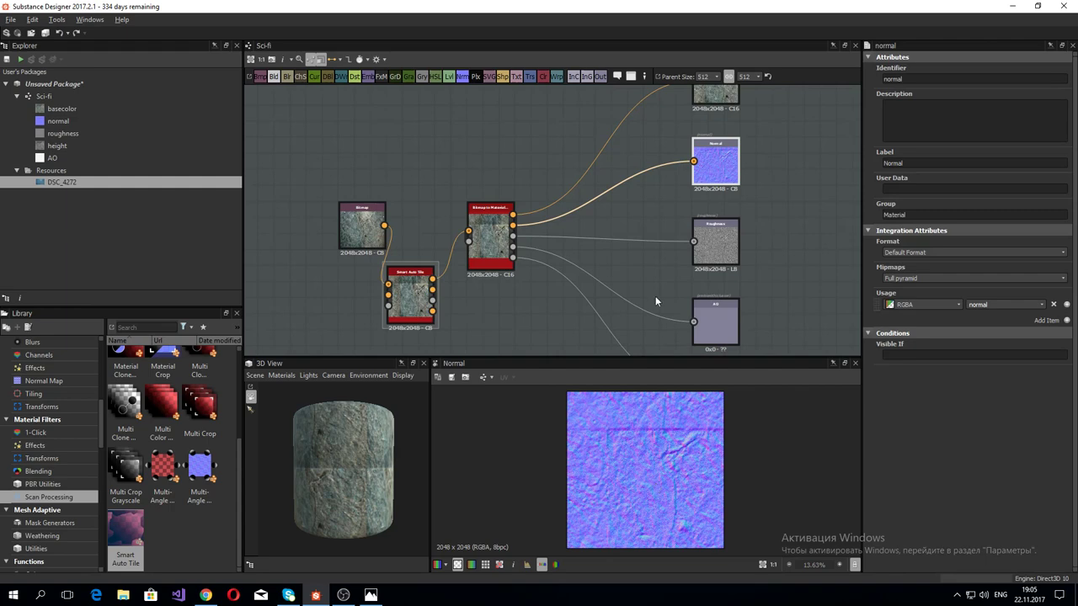
pyautogui.click(717, 332)
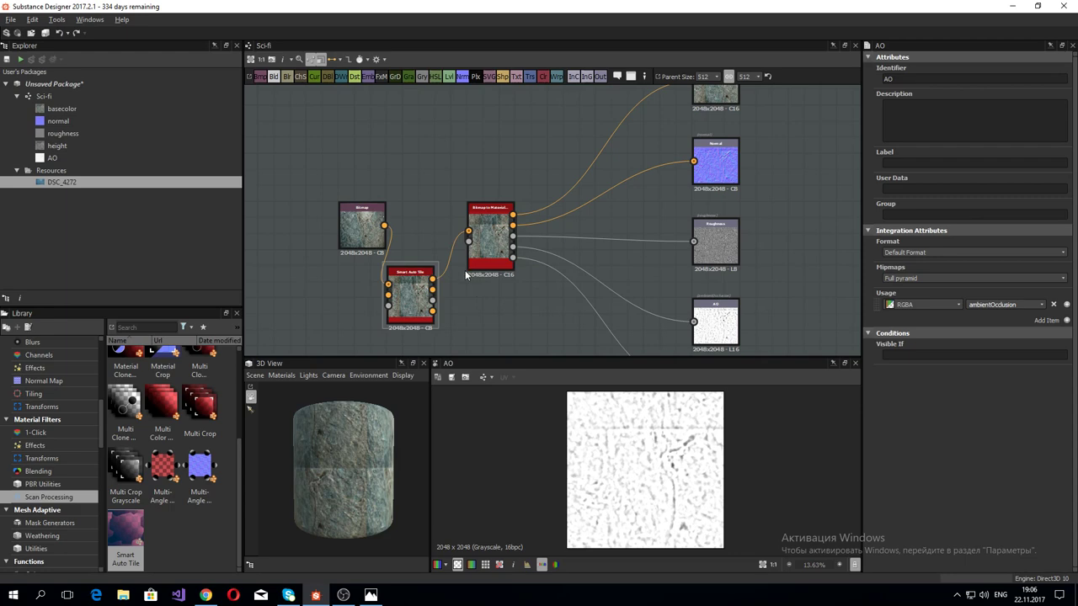
# Step: Preview the Bitmap2Material diffuse result, then box-select the Bitmap, Smart Auto Tile and Bitmap2Material nodes
pyautogui.doubleClick(489, 236)
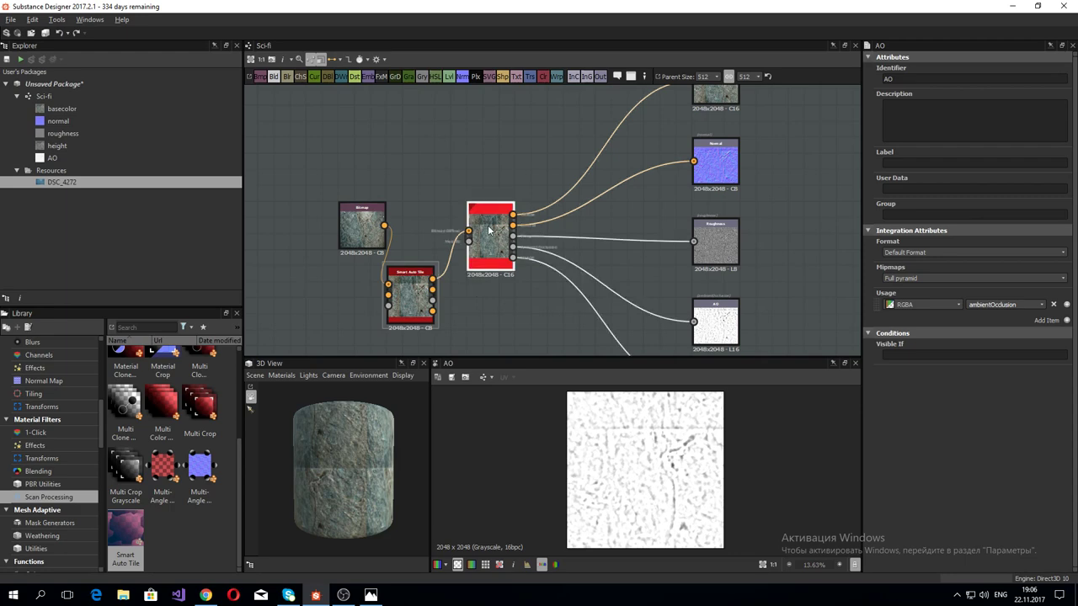
pyautogui.moveTo(541, 294); pyautogui.dragTo(526, 253, button='middle')
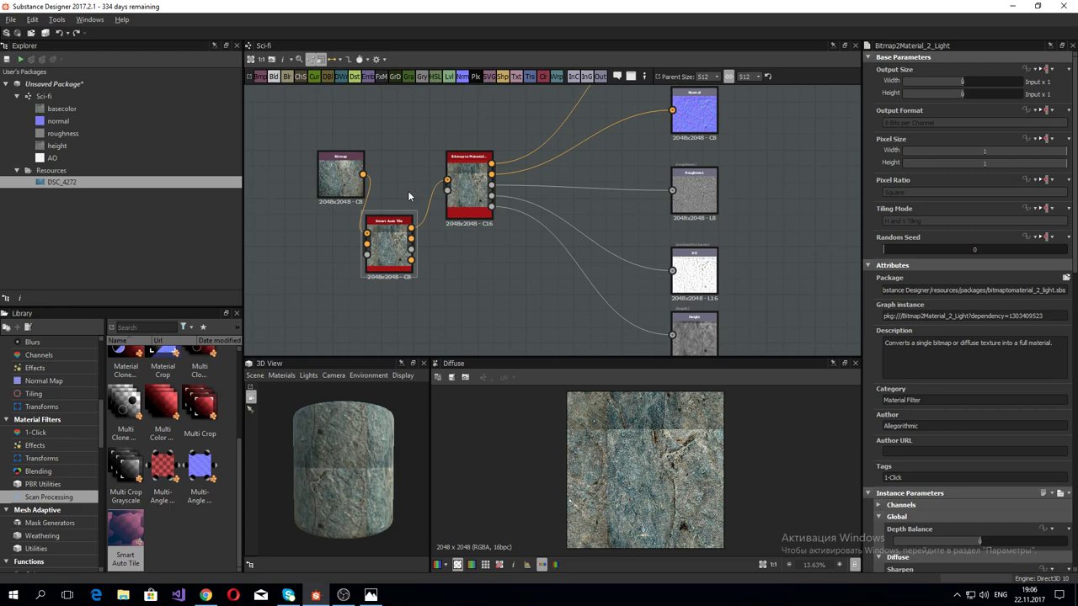
pyautogui.scroll(3, 455, 200)
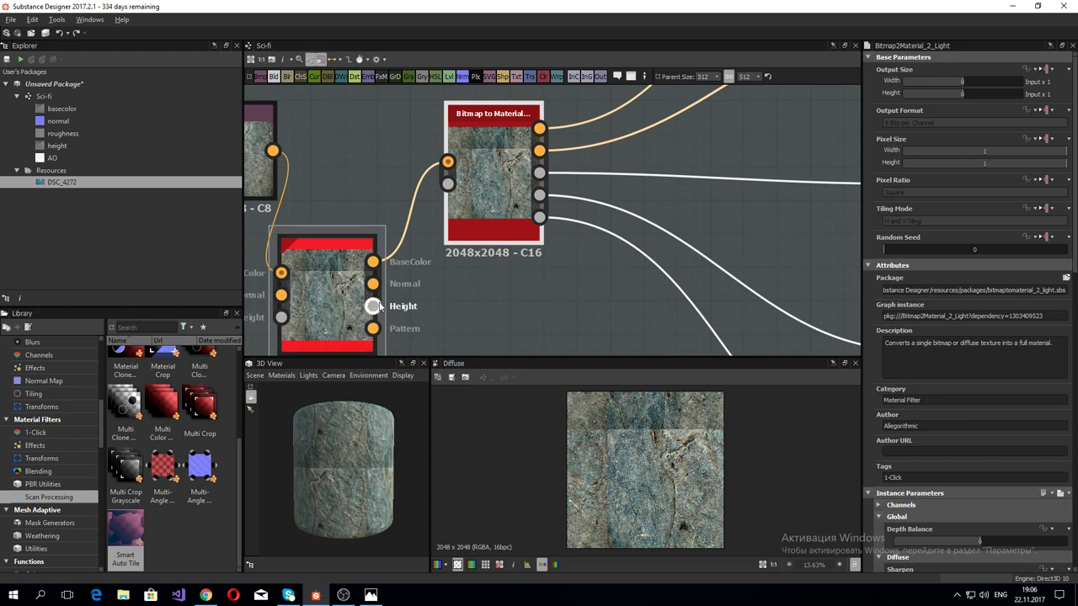
pyautogui.scroll(-3, 421, 301)
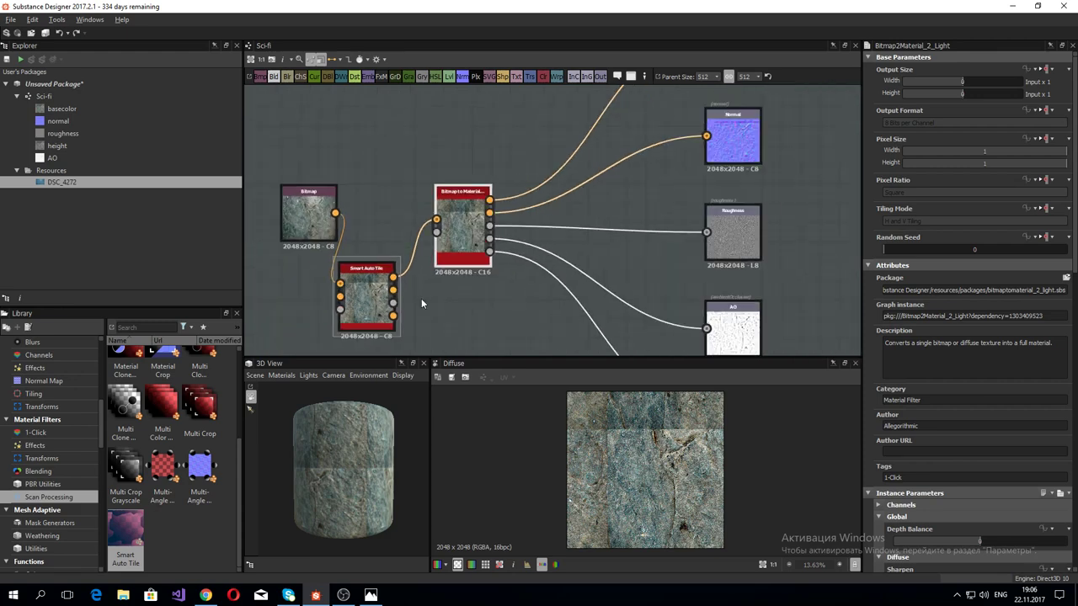
pyautogui.scroll(-2, 421, 300)
pyautogui.scroll(-2, 426, 300)
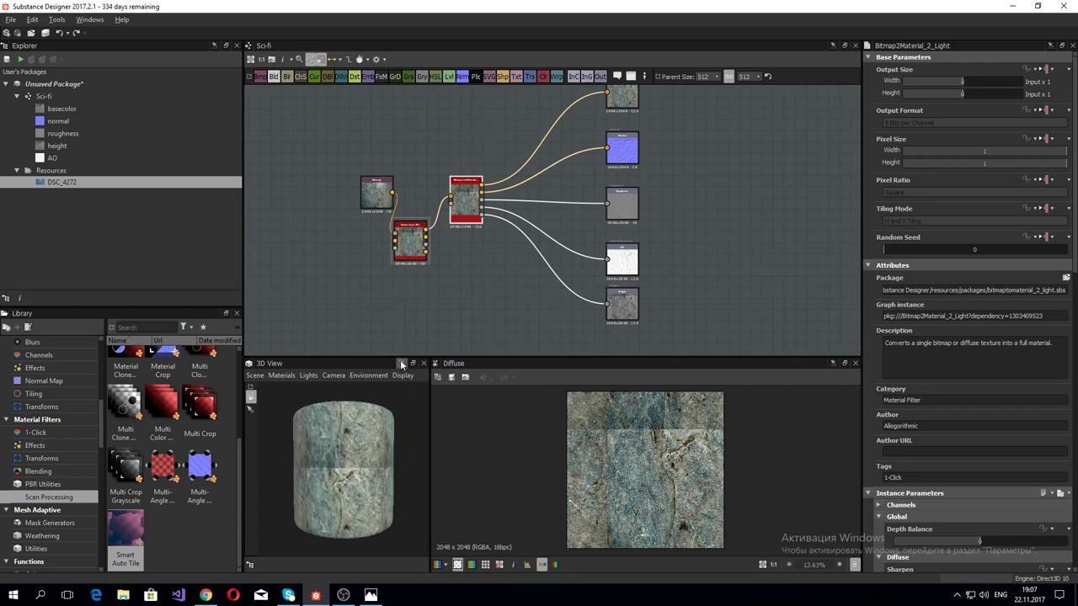
pyautogui.scroll(2, 162, 460)
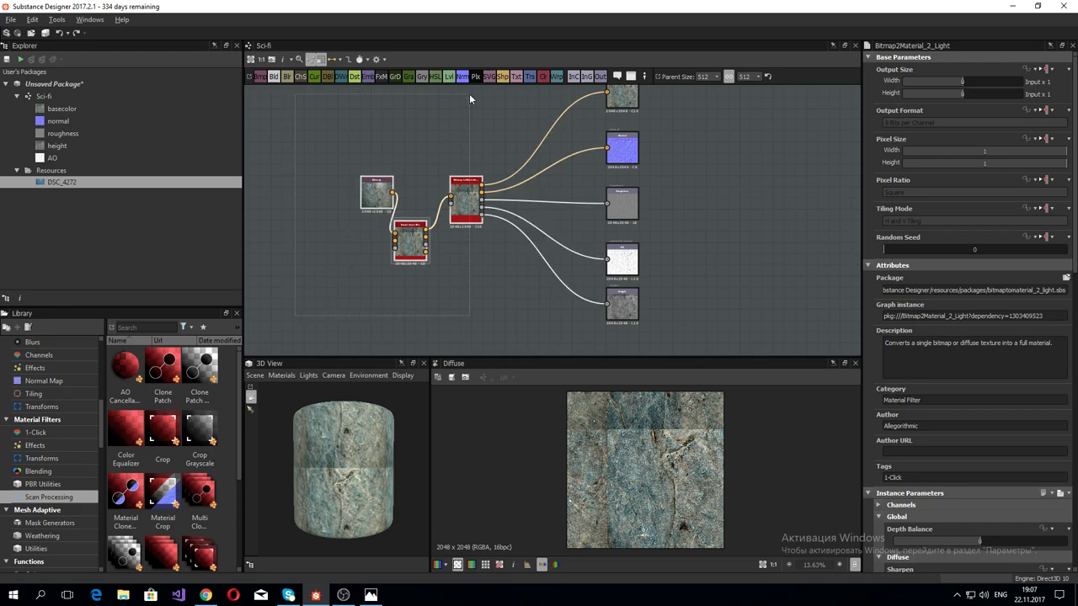
pyautogui.moveTo(295, 320); pyautogui.dragTo(477, 98)
# Step: Delete the scan nodes and feed a mid-grey 127 grayscale Uniform Color into the top and Roughness outputs
pyautogui.press('Delete')
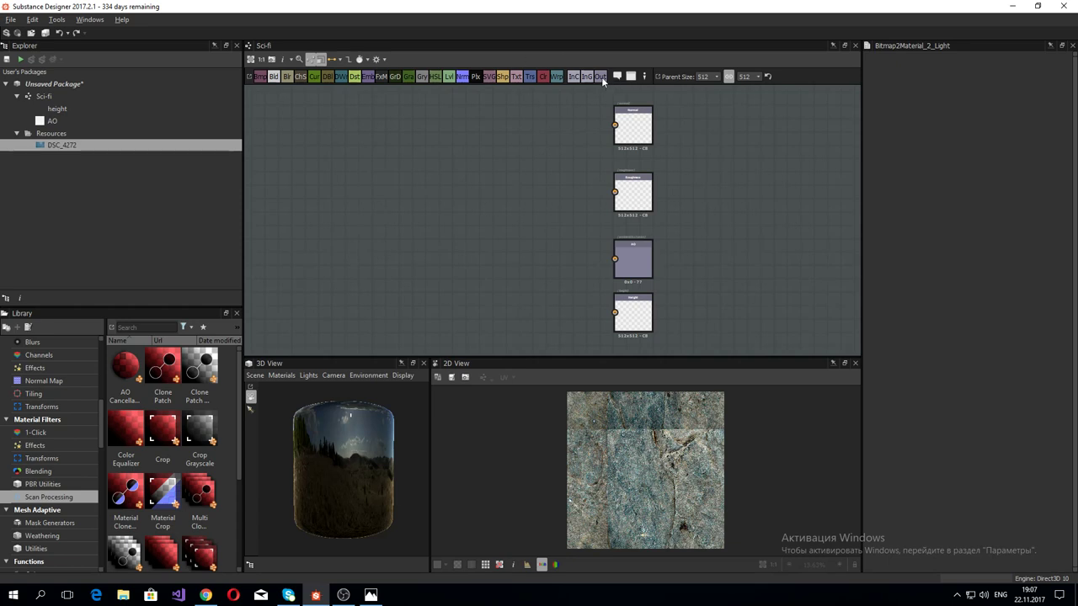
pyautogui.moveTo(541, 82); pyautogui.dragTo(580, 171)
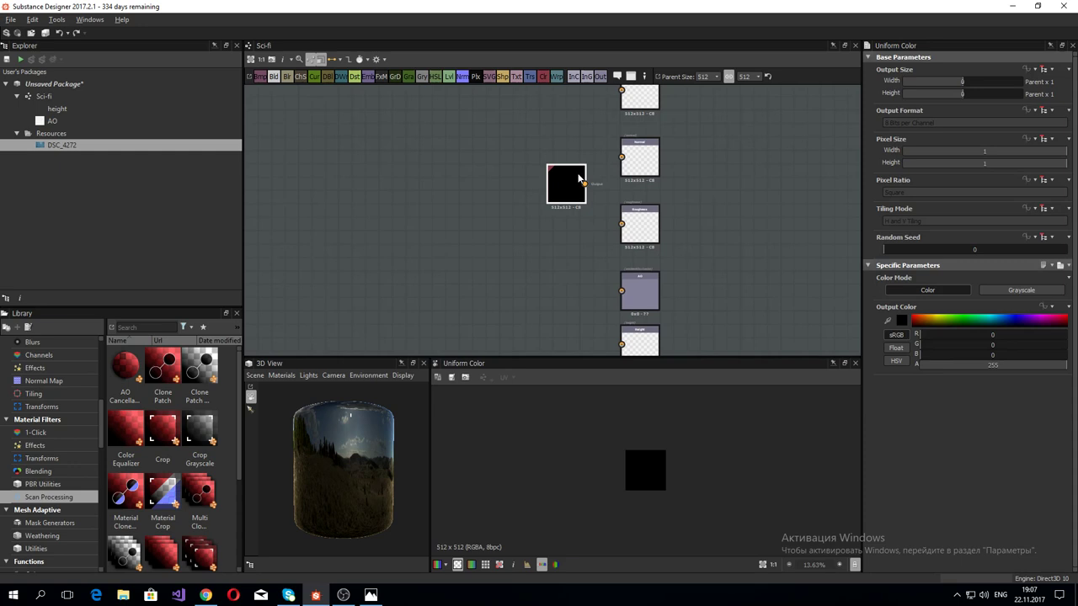
pyautogui.click(1015, 289)
pyautogui.click(989, 320)
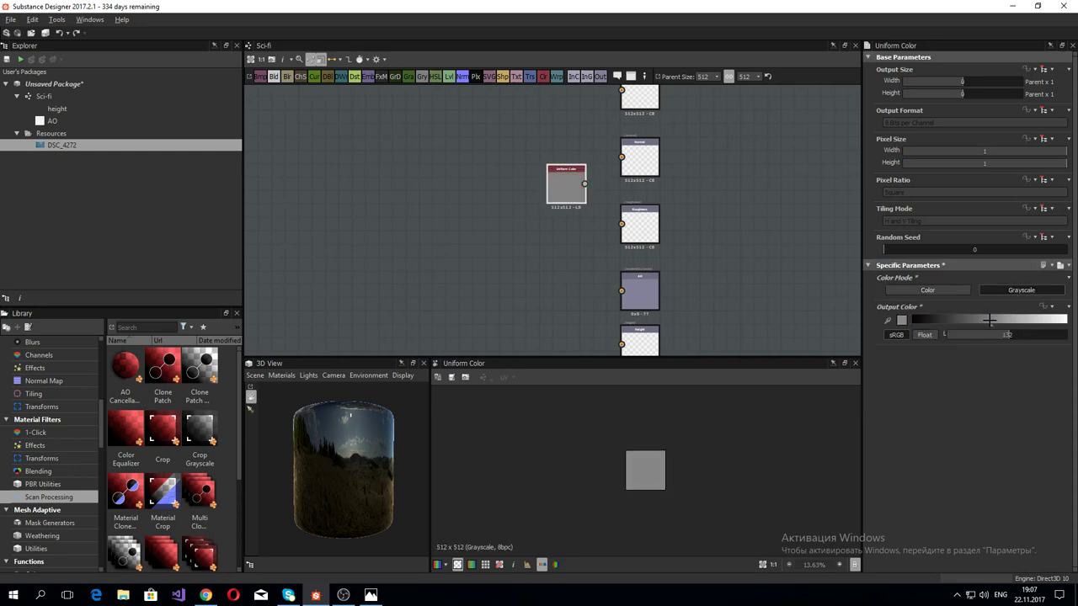
pyautogui.moveTo(584, 184); pyautogui.dragTo(622, 90)
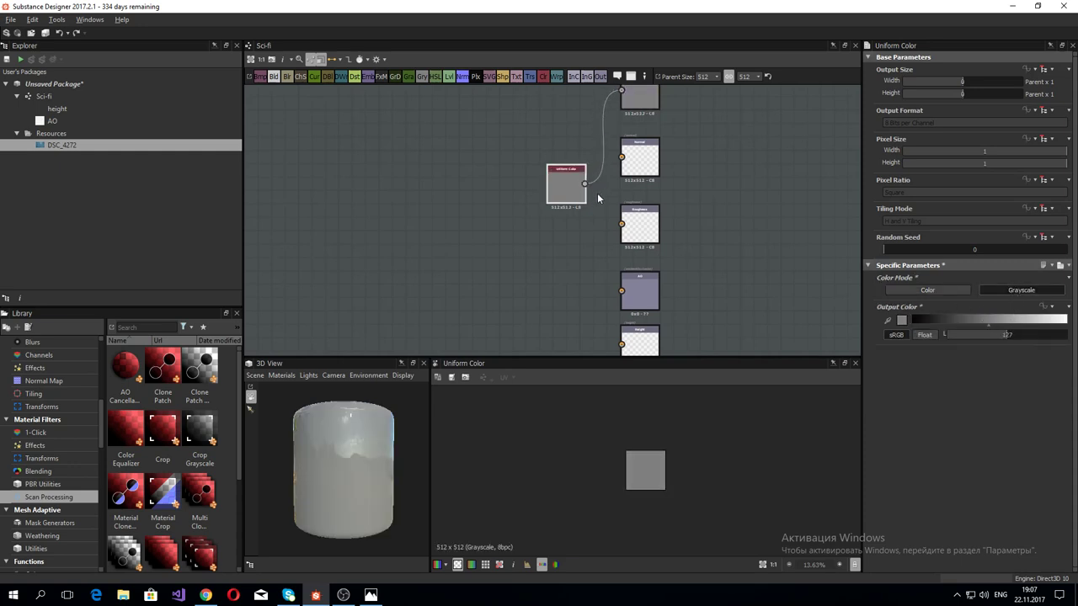
pyautogui.moveTo(584, 184); pyautogui.dragTo(622, 223)
pyautogui.moveTo(601, 298)
pyautogui.mouseDown(button='middle')
pyautogui.moveTo(601, 188)
pyautogui.moveTo(582, 222)
pyautogui.mouseUp(button='middle')
# Step: Feed a white 255 grayscale Uniform Color into AO and move the height output down
pyautogui.click(636, 189)
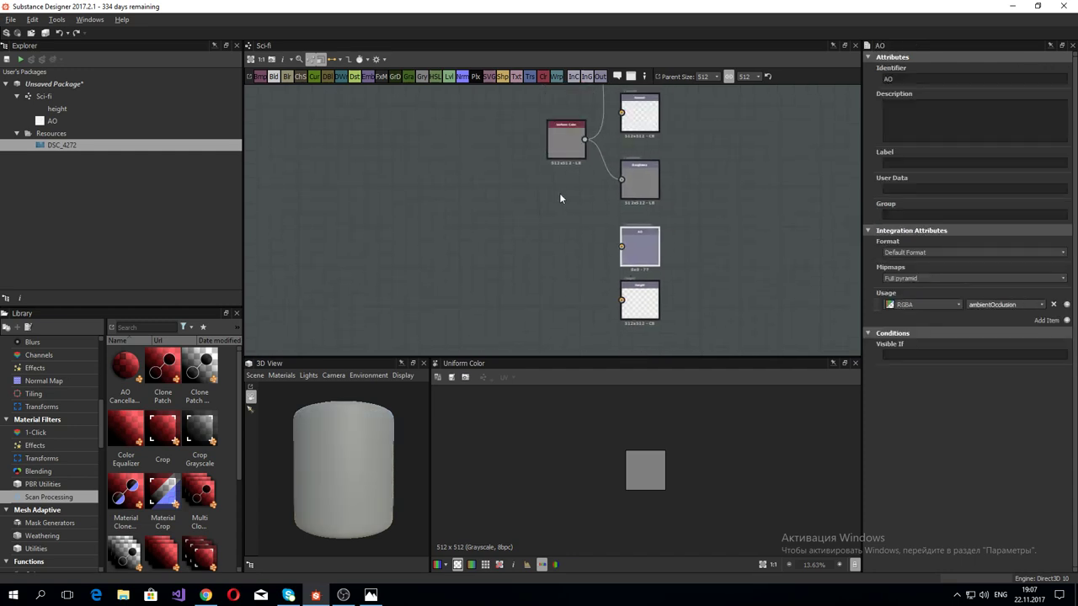
pyautogui.moveTo(546, 74)
pyautogui.mouseDown()
pyautogui.moveTo(572, 234)
pyautogui.moveTo(623, 247)
pyautogui.mouseUp()
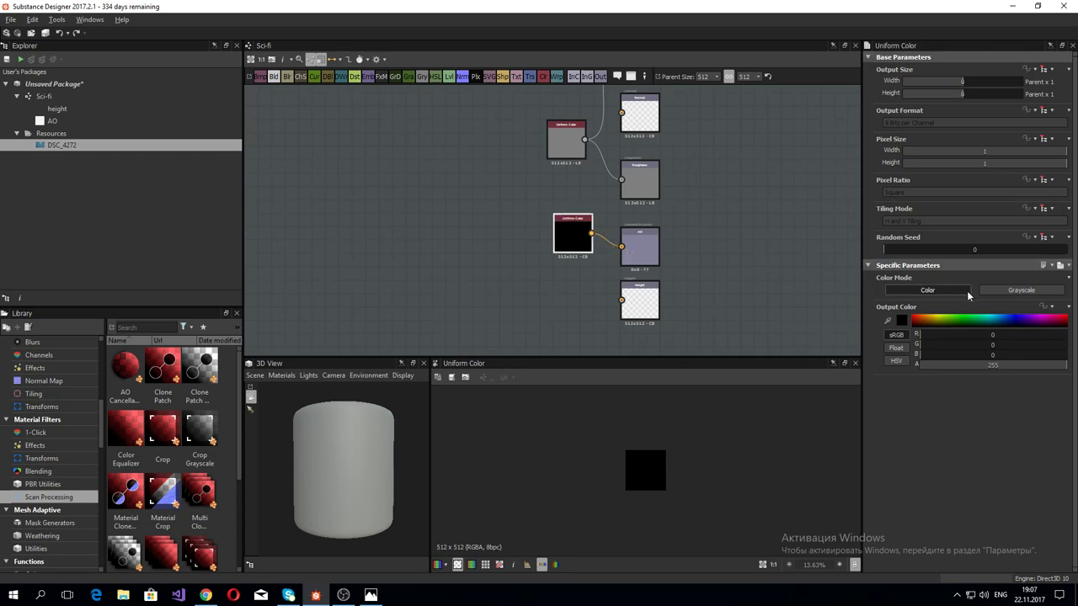
pyautogui.click(991, 290)
pyautogui.moveTo(997, 318); pyautogui.dragTo(1071, 320)
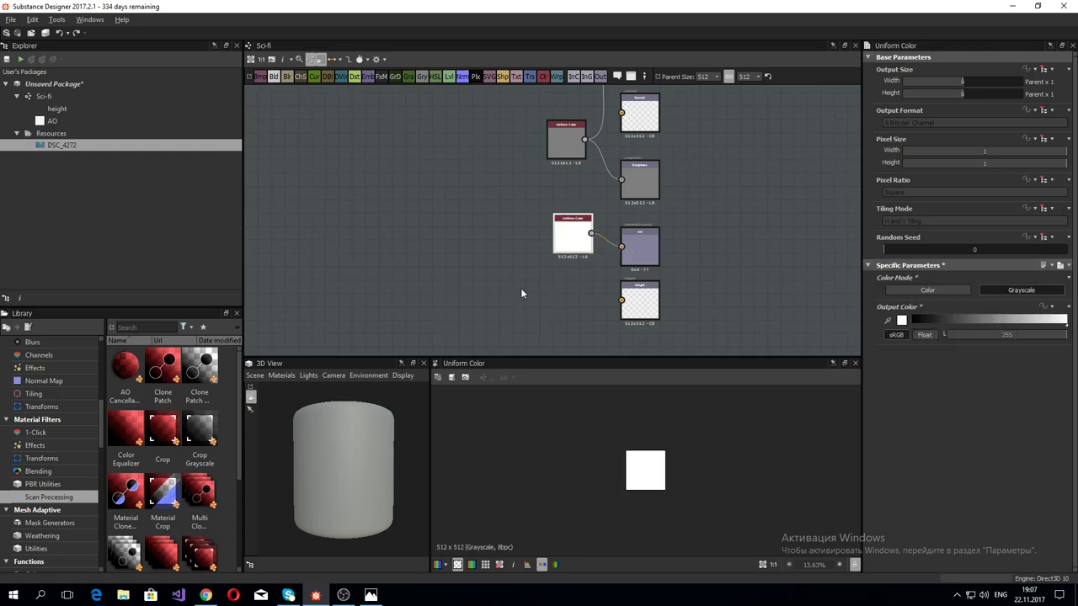
pyautogui.moveTo(518, 203)
pyautogui.mouseDown(button='middle')
pyautogui.moveTo(506, 208)
pyautogui.moveTo(512, 228)
pyautogui.mouseUp(button='middle')
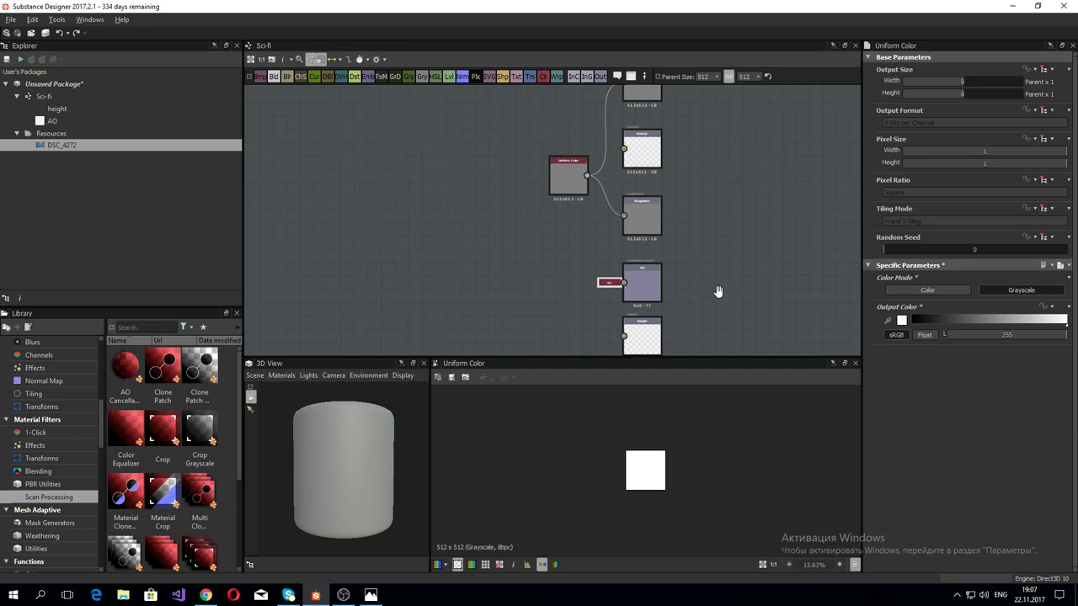
pyautogui.moveTo(717, 294); pyautogui.dragTo(709, 196, button='middle')
pyautogui.moveTo(632, 231); pyautogui.dragTo(638, 284)
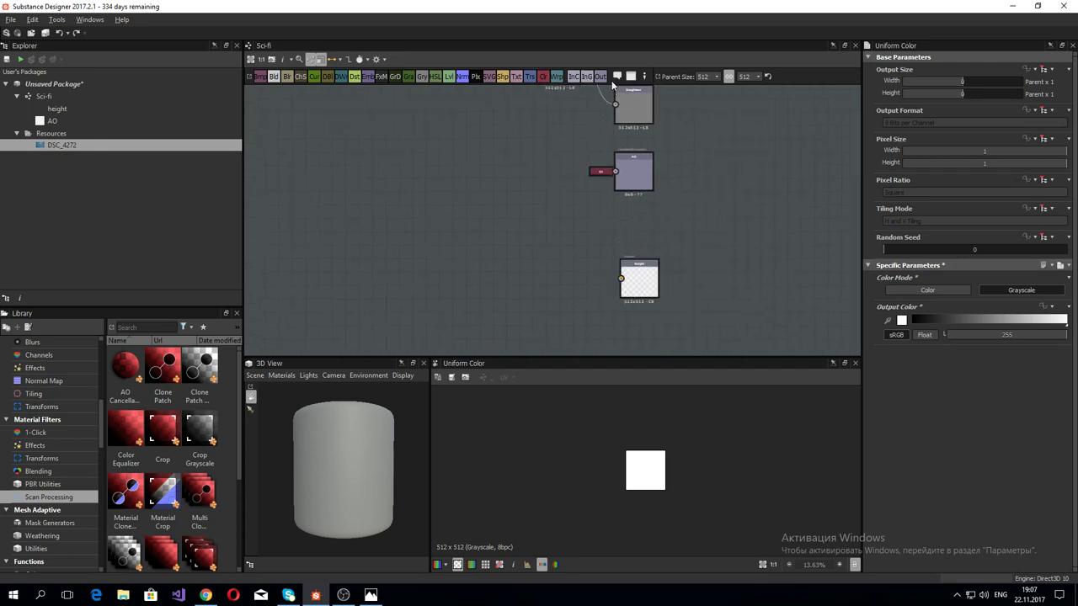
# Step: Add an output node and set its Identifier to 'metalic'
pyautogui.moveTo(642, 227); pyautogui.dragTo(645, 228)
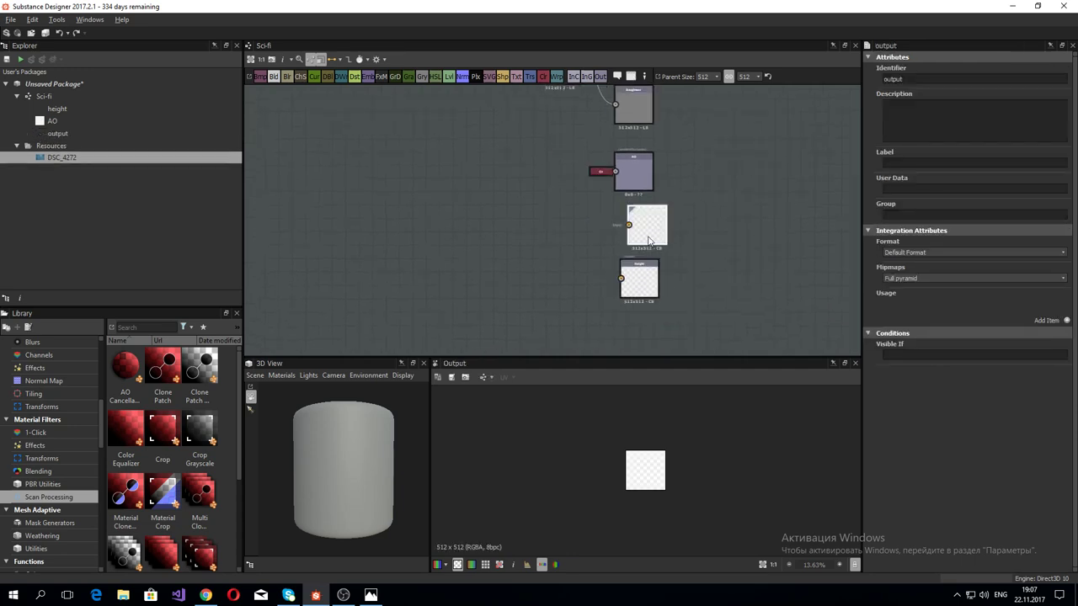
pyautogui.hotkey('ctrl', 'a')
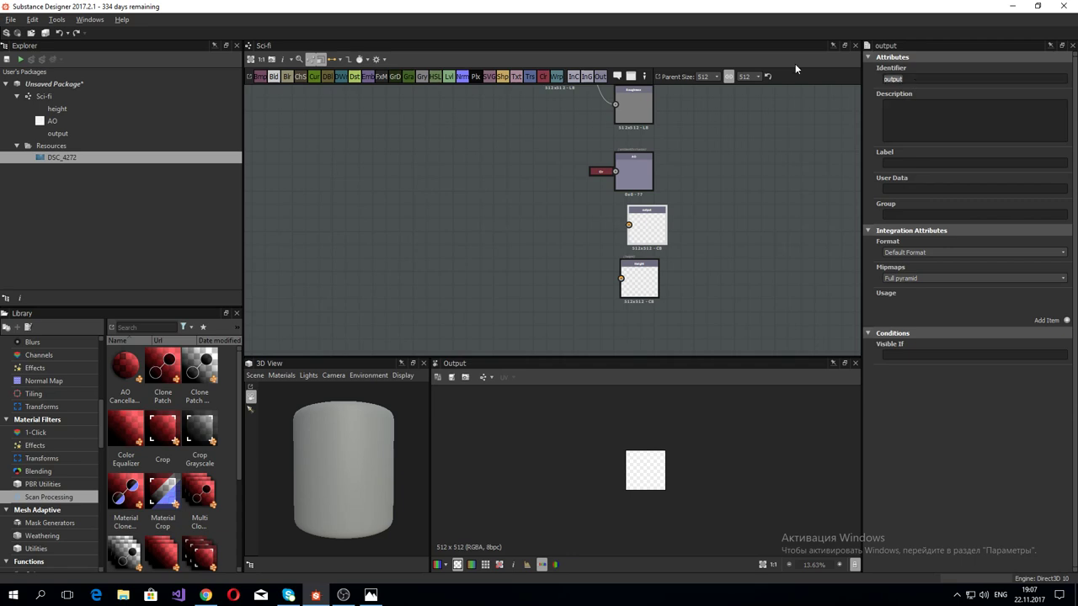
pyautogui.write('metad')
pyautogui.press('BackSpace')
pyautogui.write('ic')
# Step: Add a Usage entry to the output and set it to metallic
pyautogui.click(1066, 320)
pyautogui.click(1041, 307)
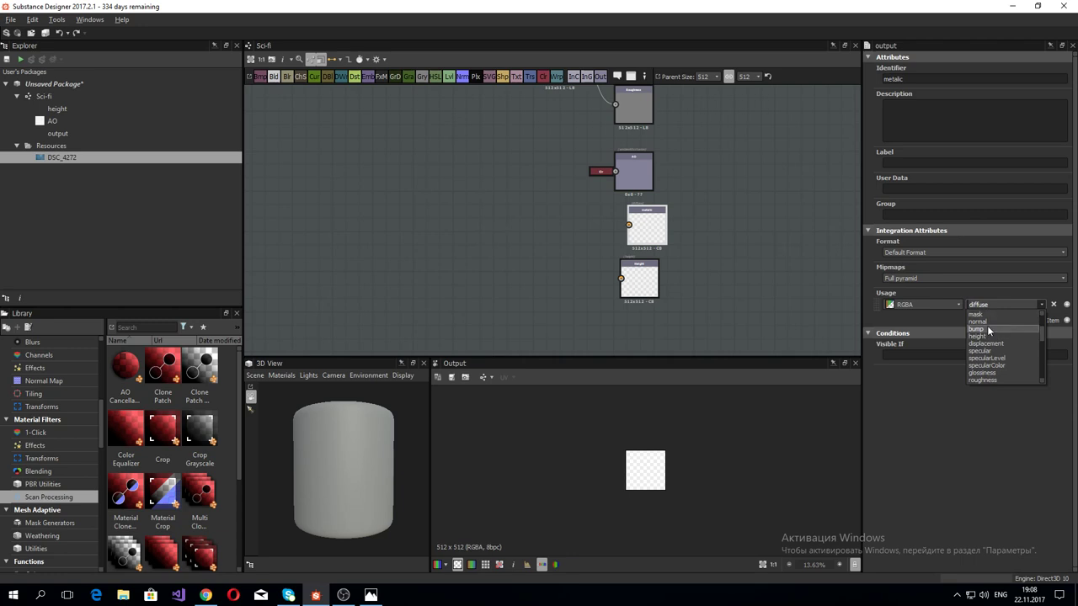
pyautogui.scroll(2, 991, 345)
pyautogui.scroll(-2, 996, 339)
pyautogui.scroll(-2, 996, 338)
pyautogui.scroll(-2, 997, 338)
pyautogui.scroll(-1, 997, 346)
pyautogui.scroll(-2, 998, 350)
pyautogui.click(990, 359)
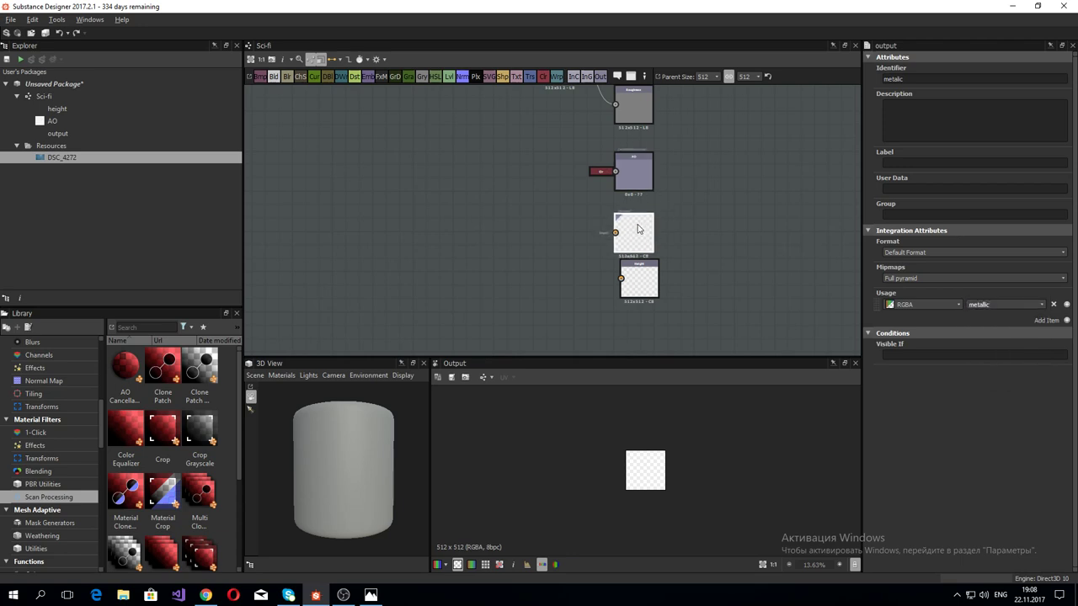
# Step: Order the outputs as Roughness, metallic, height, with AO at the bottom
pyautogui.moveTo(720, 185); pyautogui.dragTo(720, 271, button='middle')
pyautogui.moveTo(694, 276); pyautogui.dragTo(754, 313)
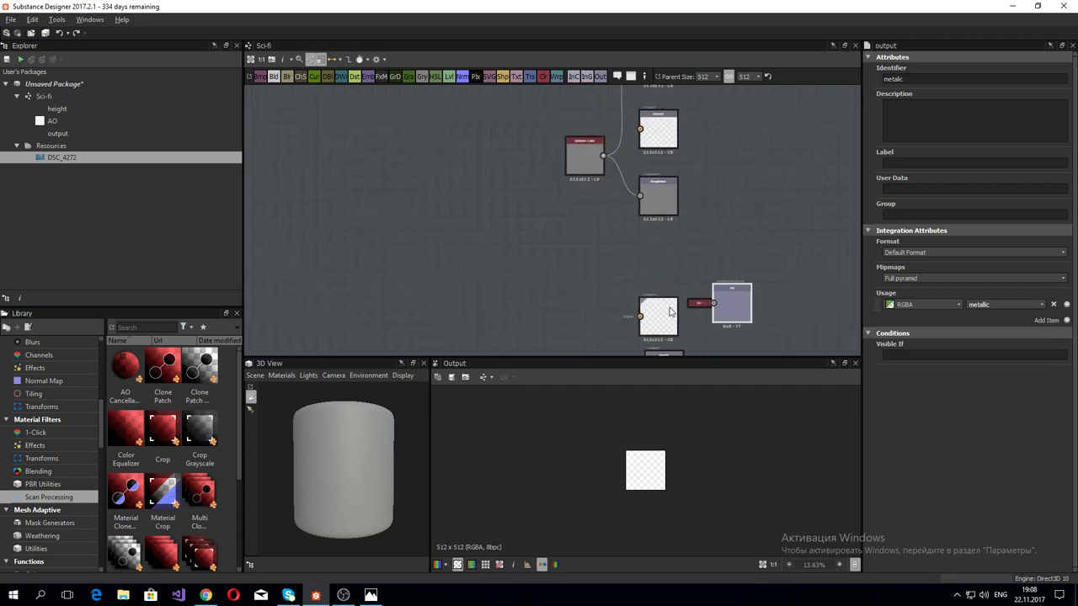
pyautogui.moveTo(658, 317)
pyautogui.mouseDown()
pyautogui.moveTo(649, 261)
pyautogui.moveTo(658, 249)
pyautogui.mouseUp()
pyautogui.moveTo(729, 234); pyautogui.dragTo(736, 204, button='middle')
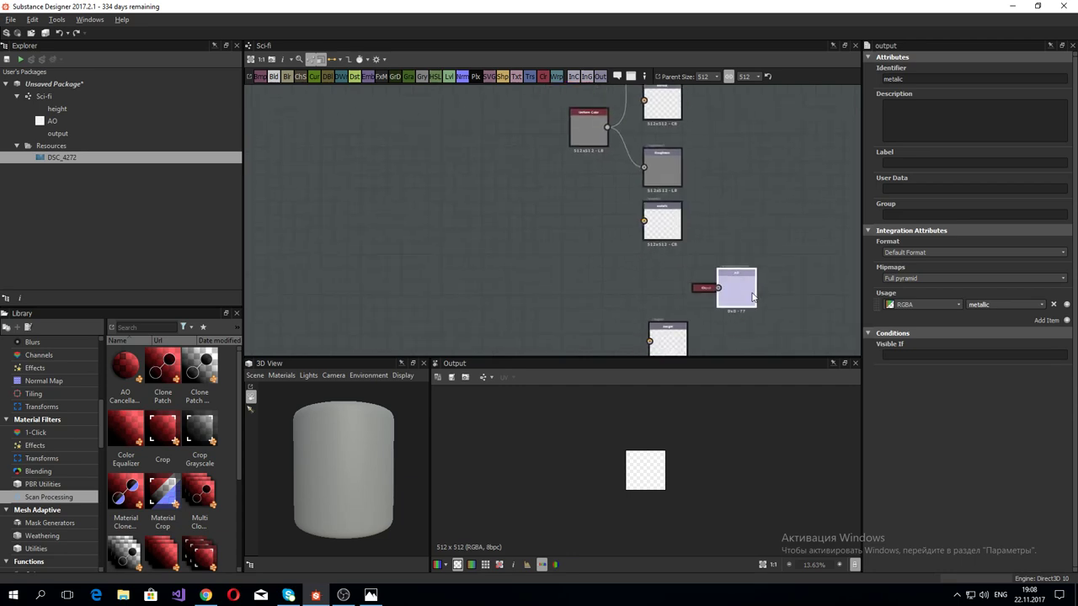
pyautogui.moveTo(736, 277); pyautogui.dragTo(743, 317)
pyautogui.moveTo(667, 337); pyautogui.dragTo(663, 266)
pyautogui.moveTo(741, 314); pyautogui.dragTo(662, 327)
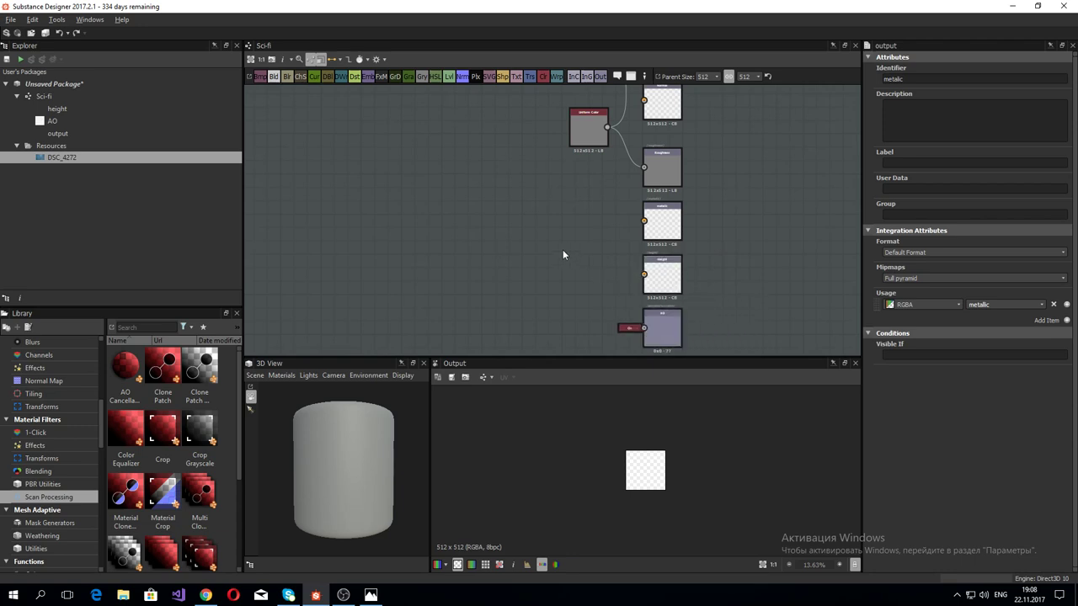
pyautogui.moveTo(498, 186); pyautogui.dragTo(631, 265, button='middle')
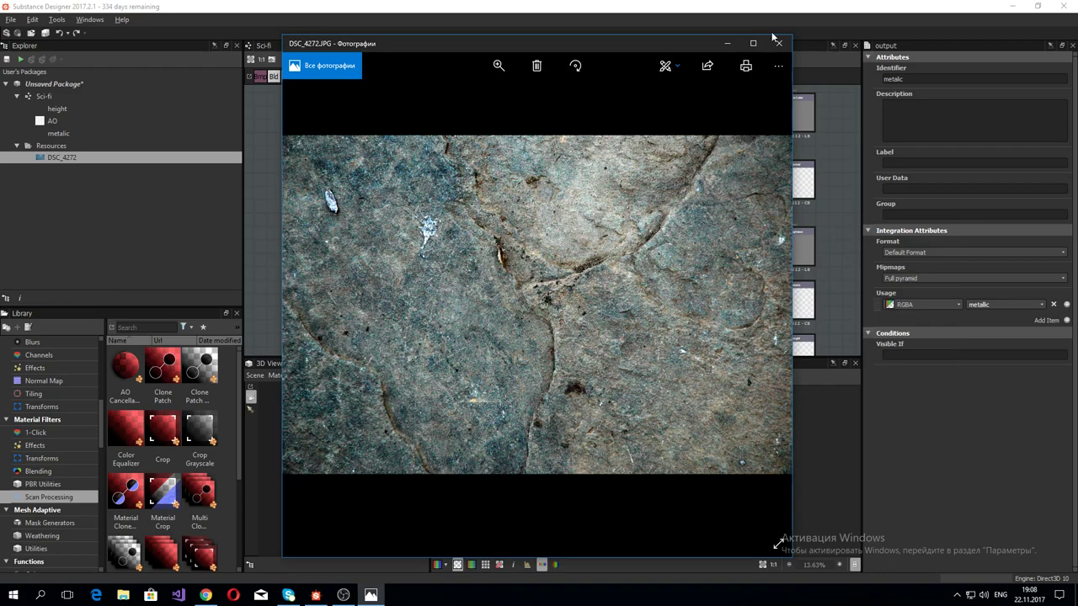
pyautogui.click(775, 38)
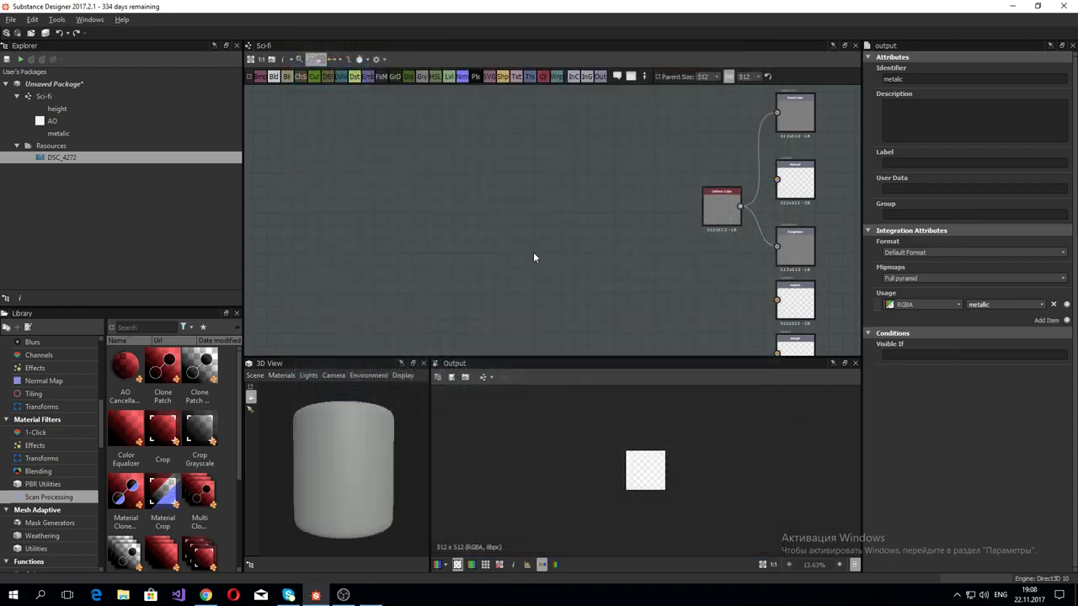
pyautogui.hotkey('alt', 'Tab')
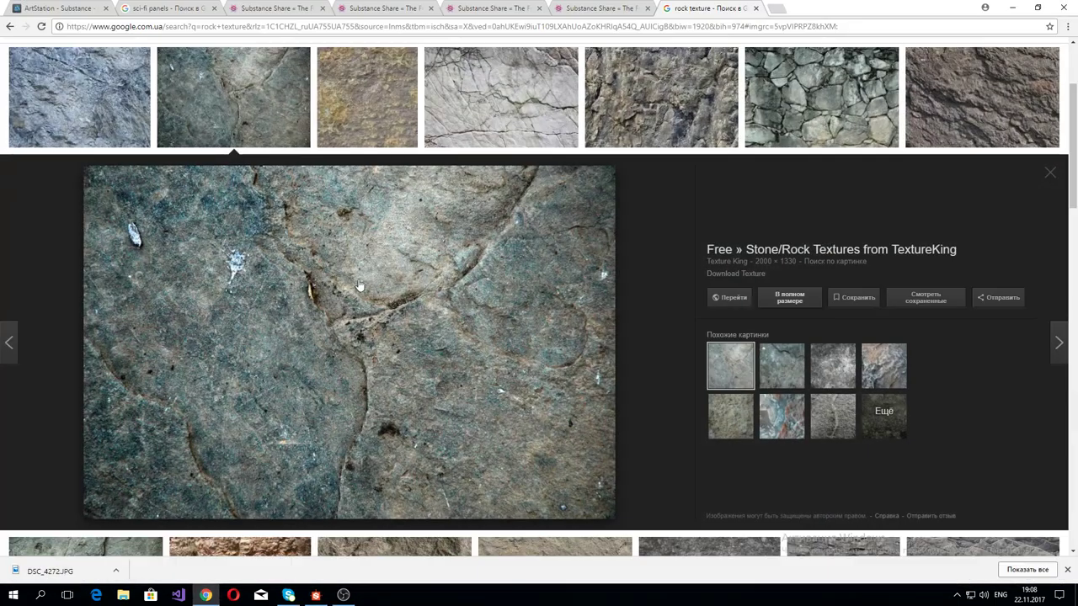
pyautogui.click(706, 7)
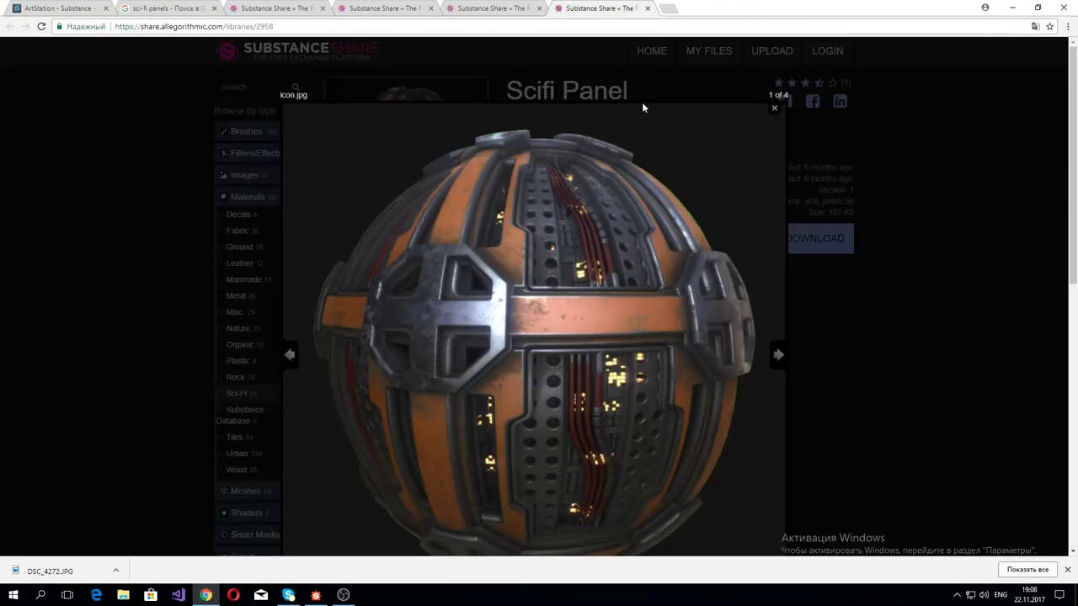
pyautogui.click(493, 7)
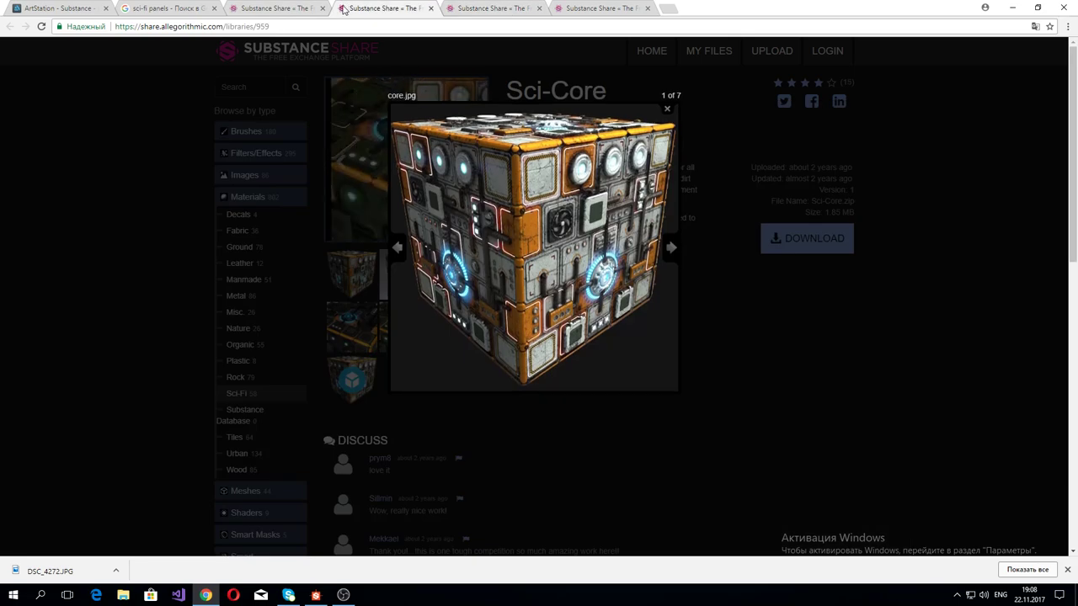
pyautogui.click(326, 8)
pyautogui.click(316, 7)
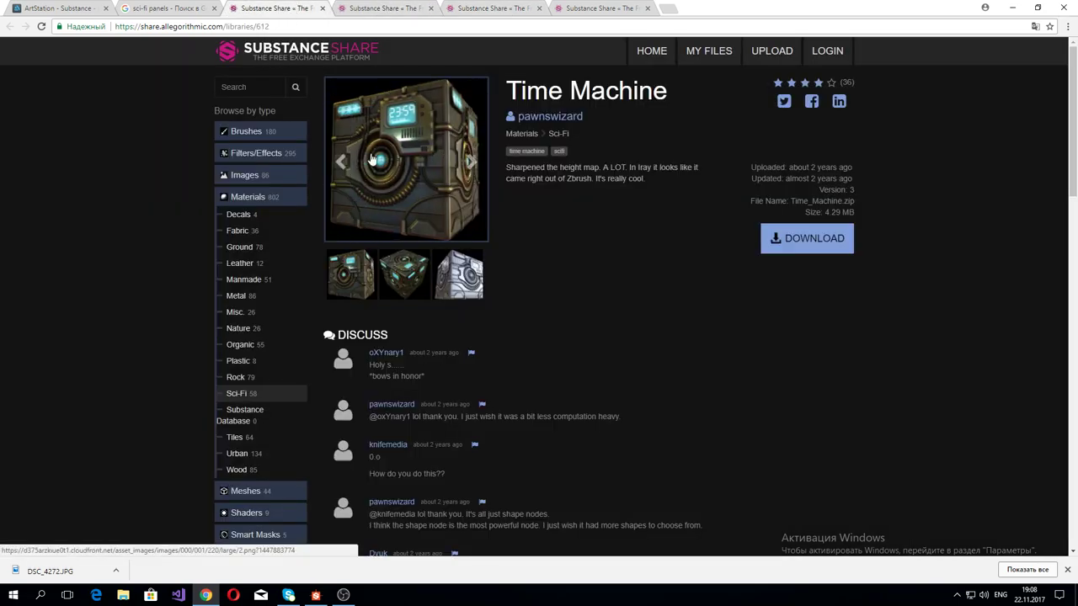
pyautogui.click(470, 283)
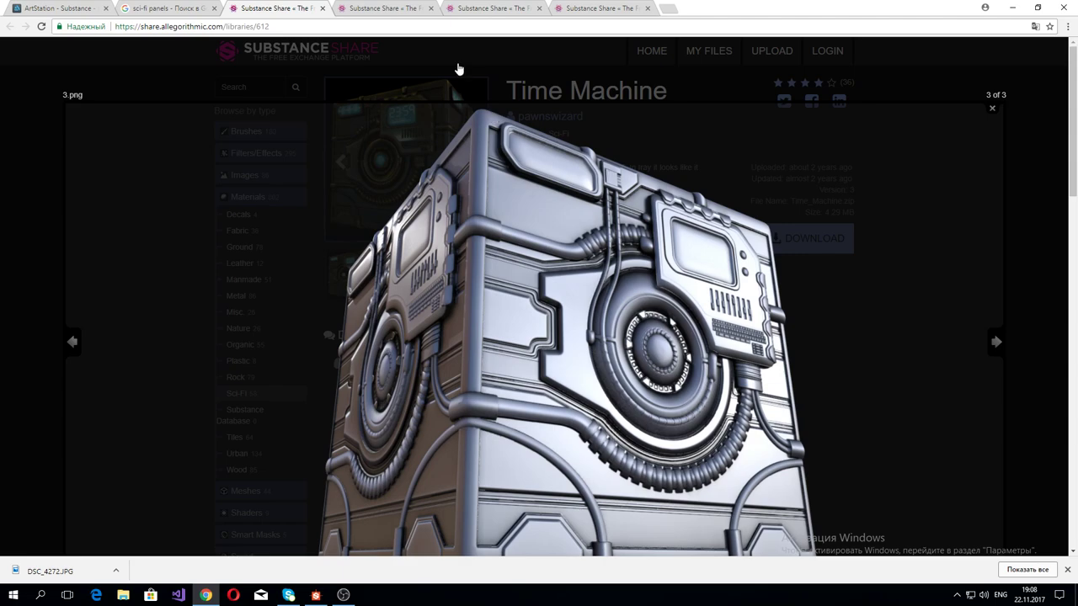
pyautogui.click(458, 65)
pyautogui.click(168, 8)
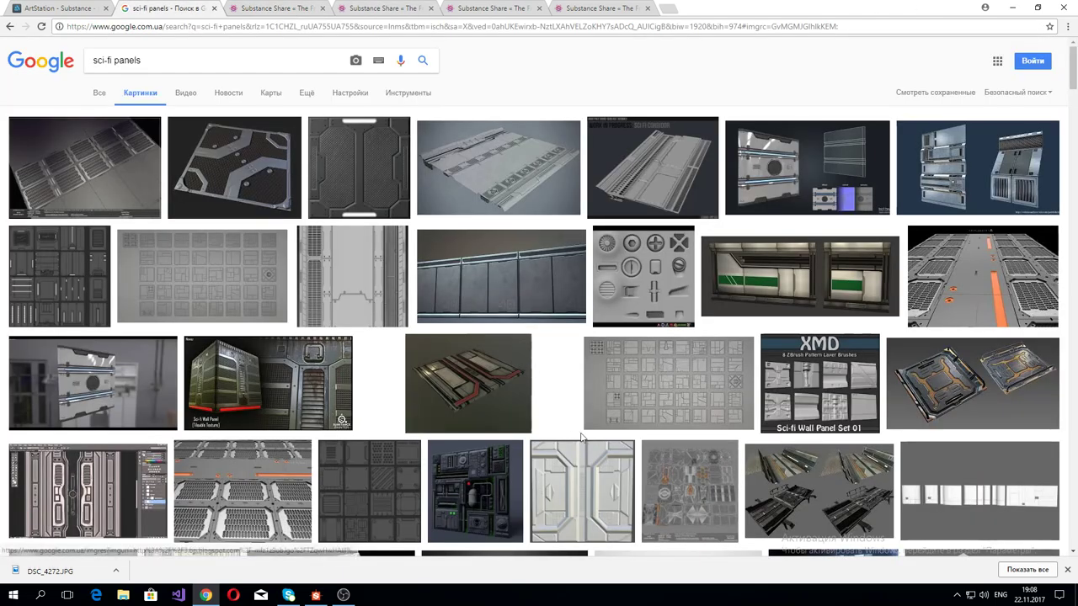
# Step: Return to the graph, pan to clear space left of the outputs, and bring up node search
pyautogui.click(1012, 8)
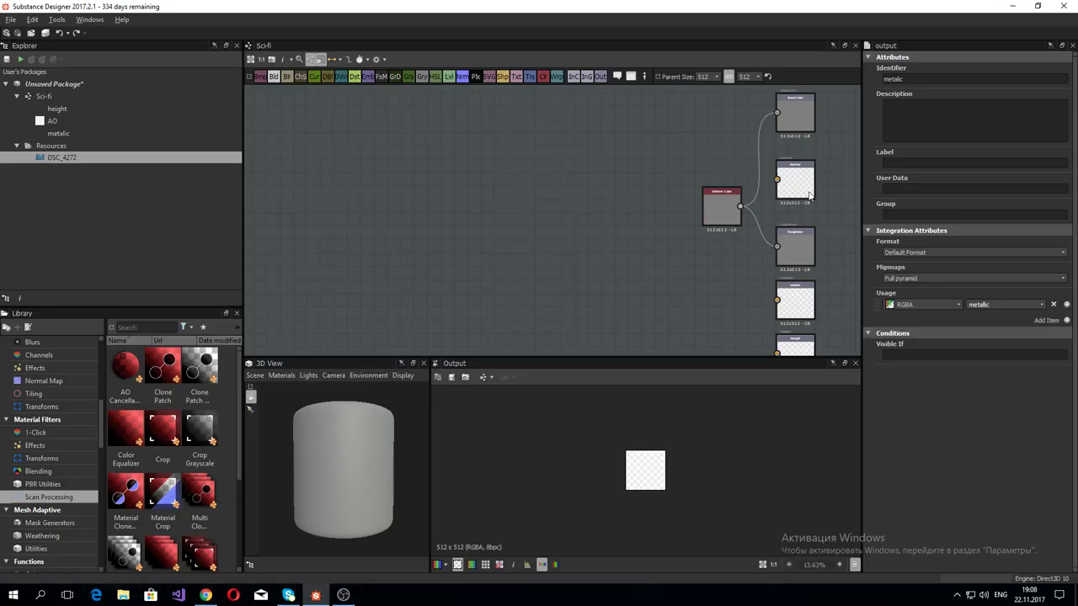
pyautogui.moveTo(473, 247)
pyautogui.mouseDown(button='middle')
pyautogui.moveTo(561, 287)
pyautogui.moveTo(463, 240)
pyautogui.mouseUp(button='middle')
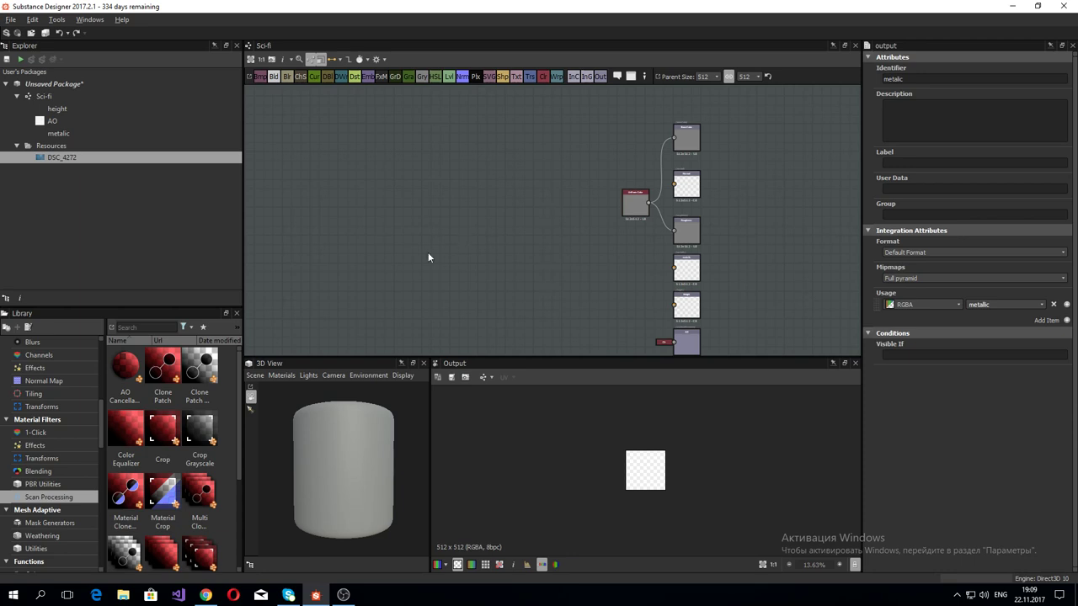
pyautogui.moveTo(470, 265); pyautogui.dragTo(548, 276, button='middle')
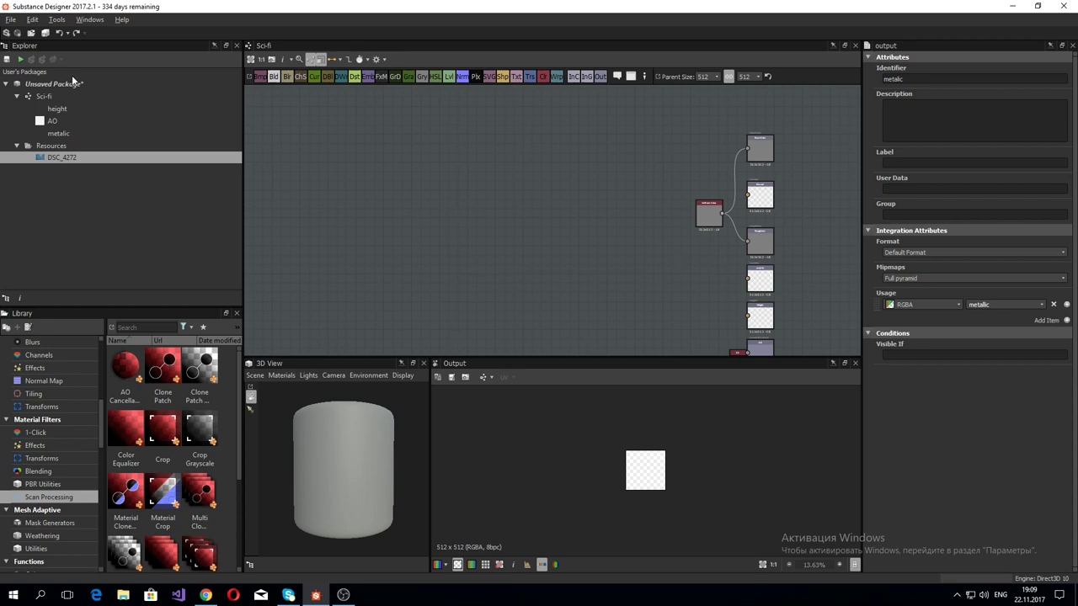
pyautogui.moveTo(278, 135)
pyautogui.mouseDown(button='middle')
pyautogui.moveTo(457, 161)
pyautogui.moveTo(307, 113)
pyautogui.moveTo(264, 114)
pyautogui.mouseUp(button='middle')
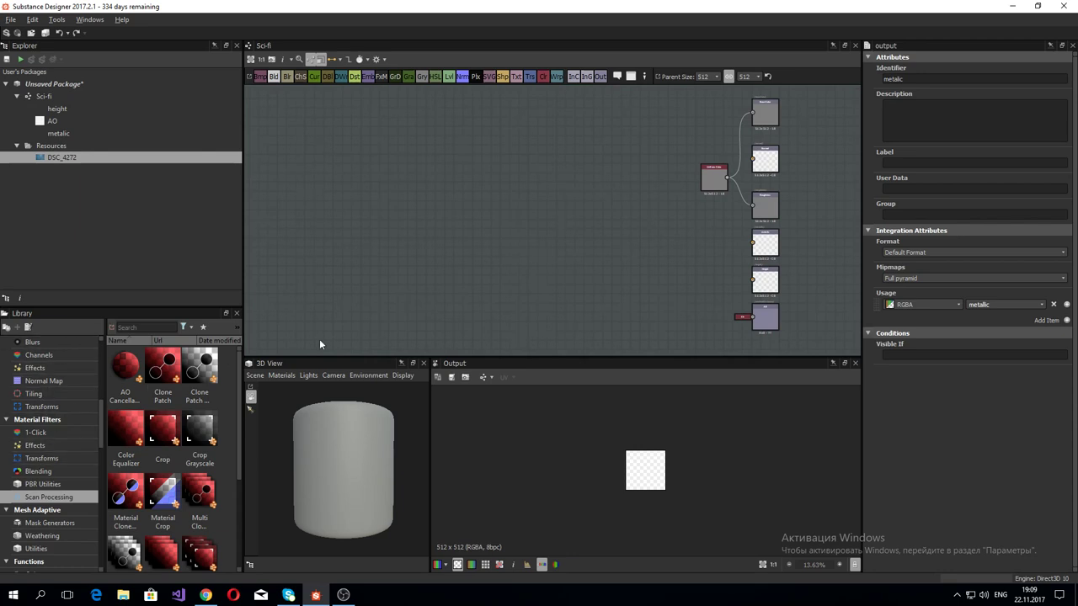
pyautogui.press('space')
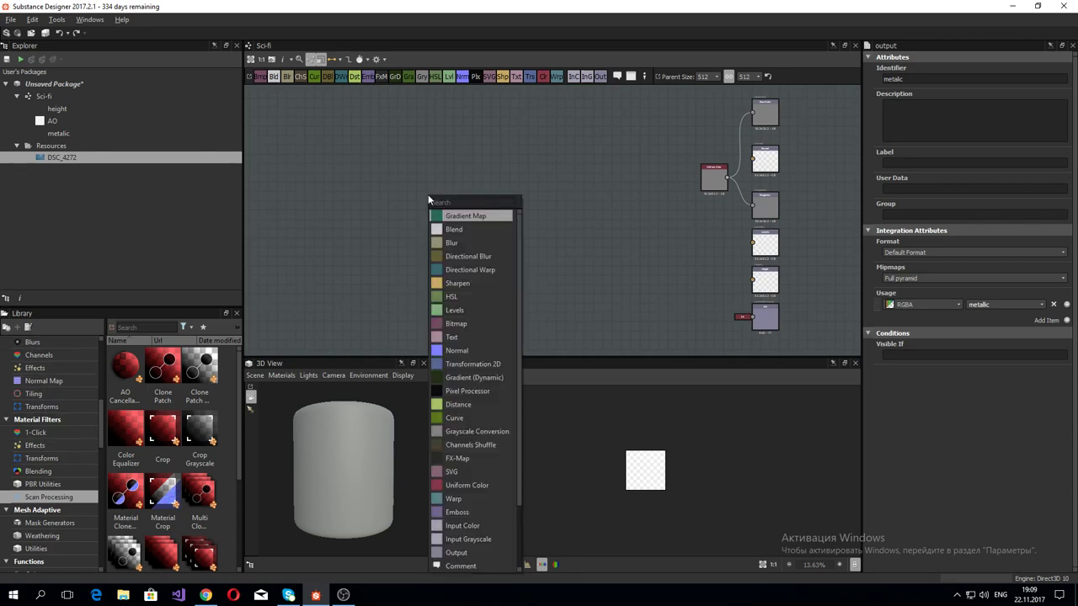
# Step: Insert a Shape node via the 'sha' search and position it in the graph
pyautogui.write('sha')
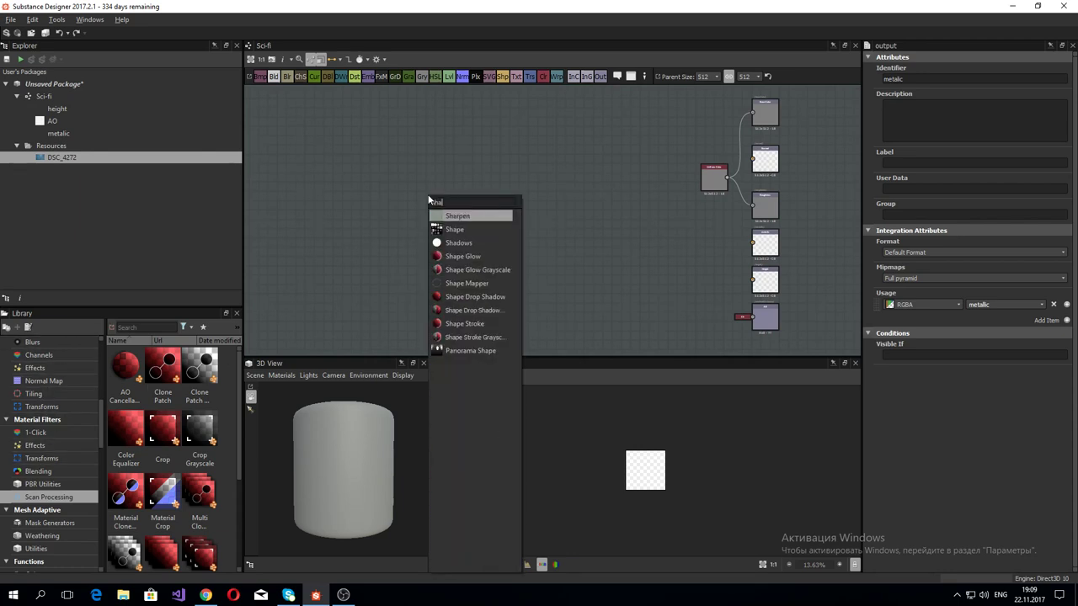
pyautogui.press('Down')
pyautogui.press('Return')
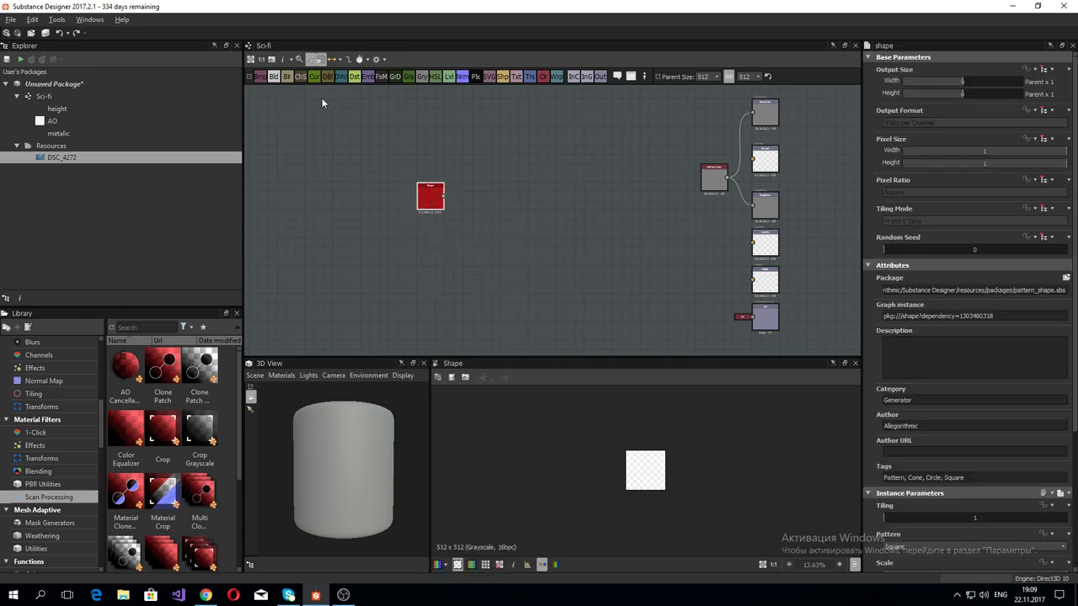
pyautogui.moveTo(433, 201)
pyautogui.mouseDown()
pyautogui.moveTo(388, 154)
pyautogui.moveTo(433, 182)
pyautogui.mouseUp()
pyautogui.scroll(2, 462, 182)
pyautogui.scroll(1, 462, 182)
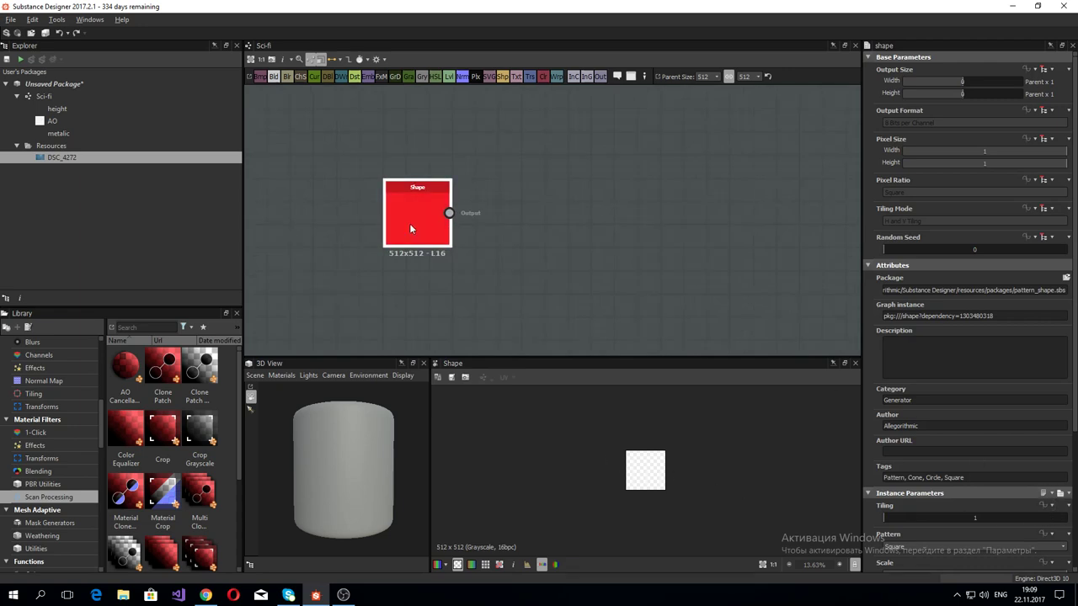
pyautogui.scroll(3, 411, 224)
pyautogui.scroll(1, 421, 231)
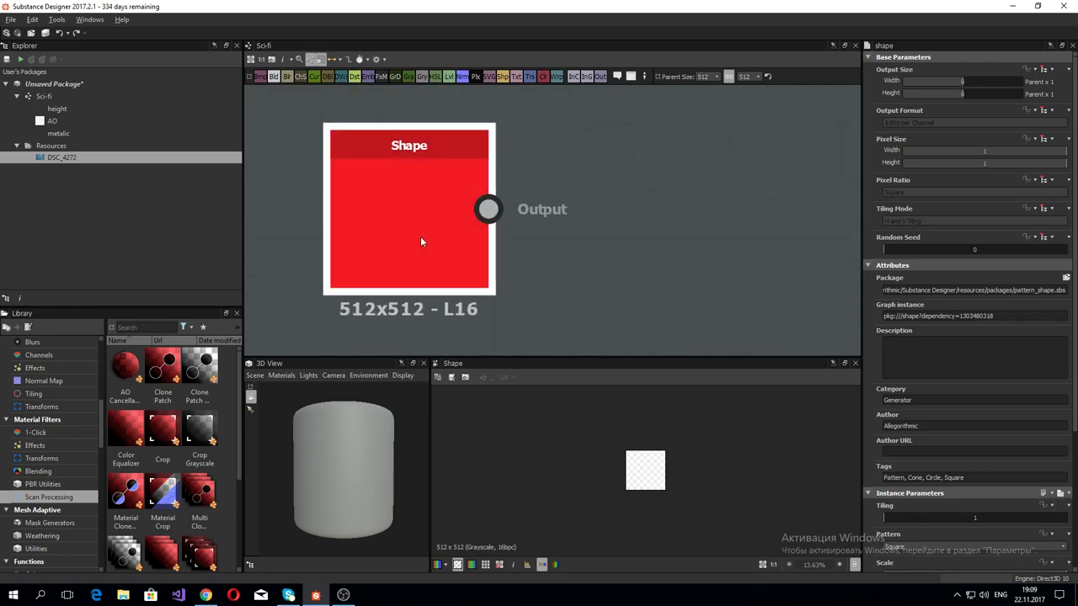
pyautogui.scroll(2, 677, 508)
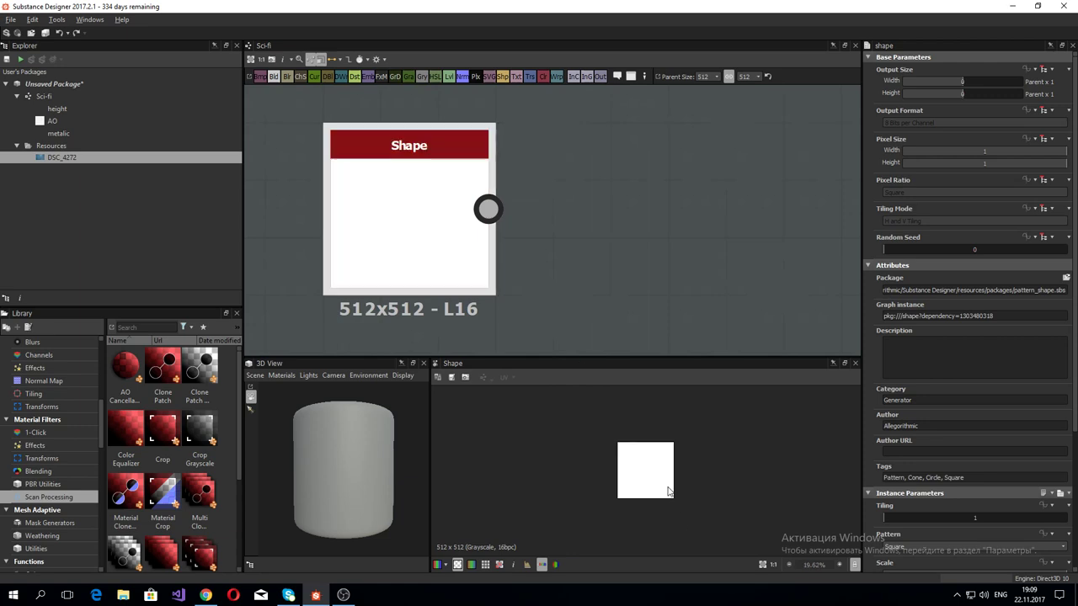
pyautogui.scroll(2, 690, 500)
pyautogui.scroll(-1, 923, 473)
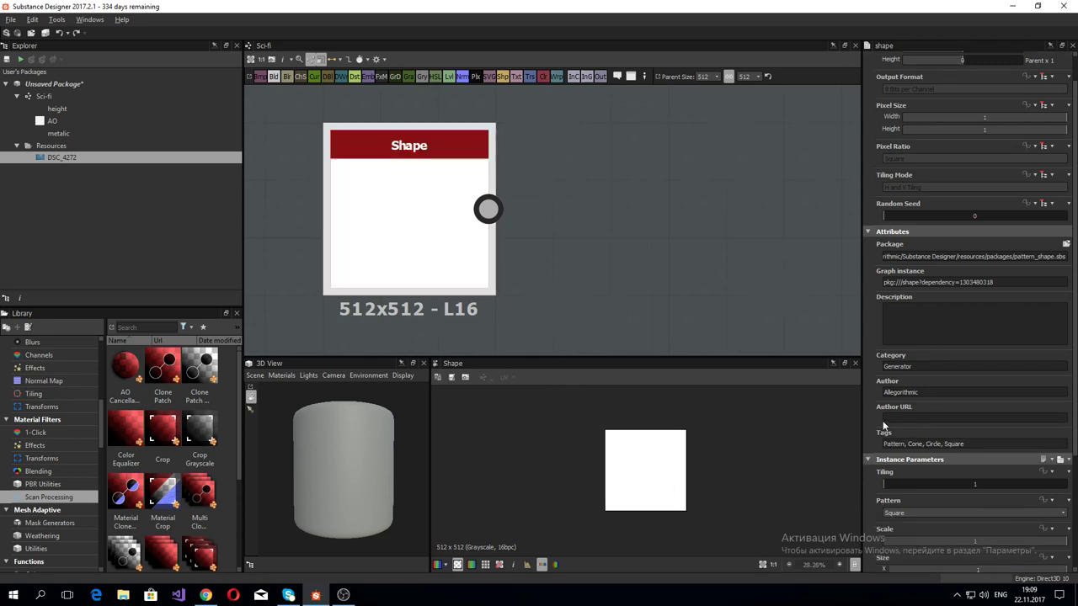
pyautogui.scroll(-3, 599, 312)
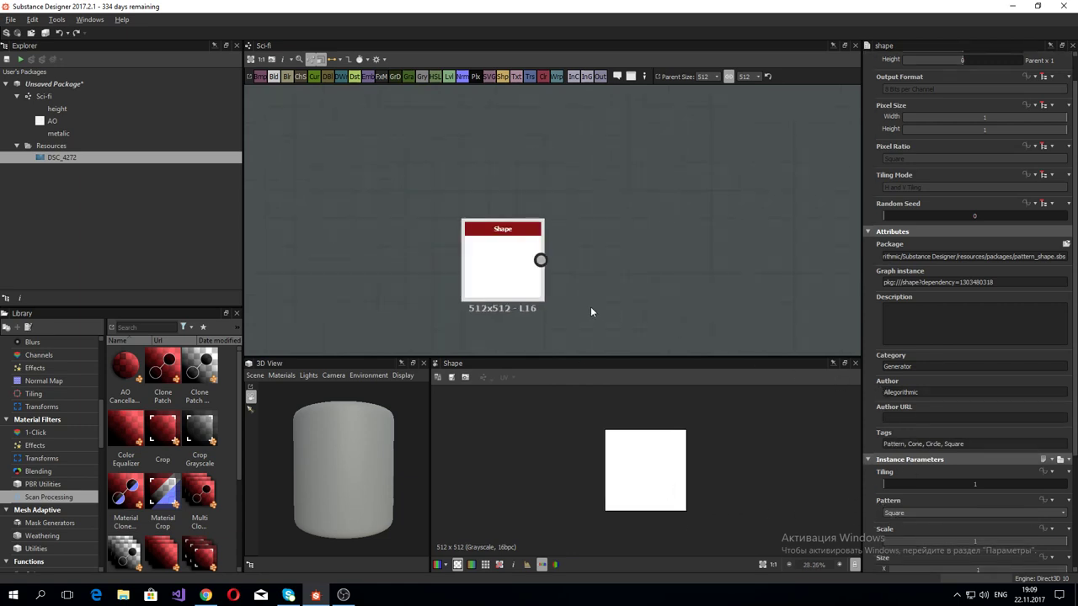
pyautogui.scroll(-3, 590, 307)
pyautogui.moveTo(609, 309); pyautogui.dragTo(556, 224, button='middle')
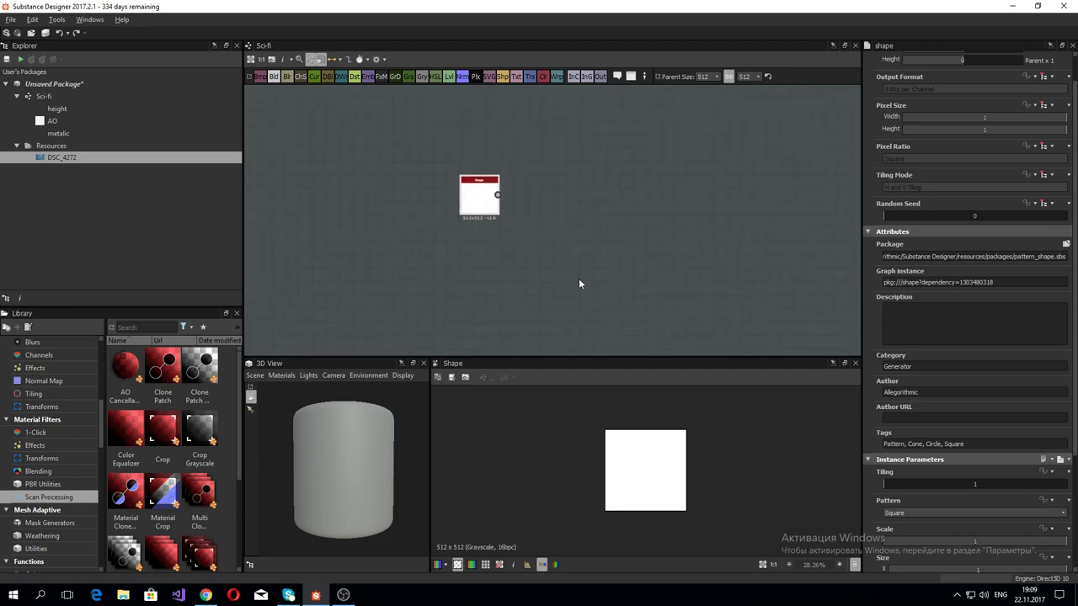
pyautogui.moveTo(564, 247); pyautogui.dragTo(595, 311, button='middle')
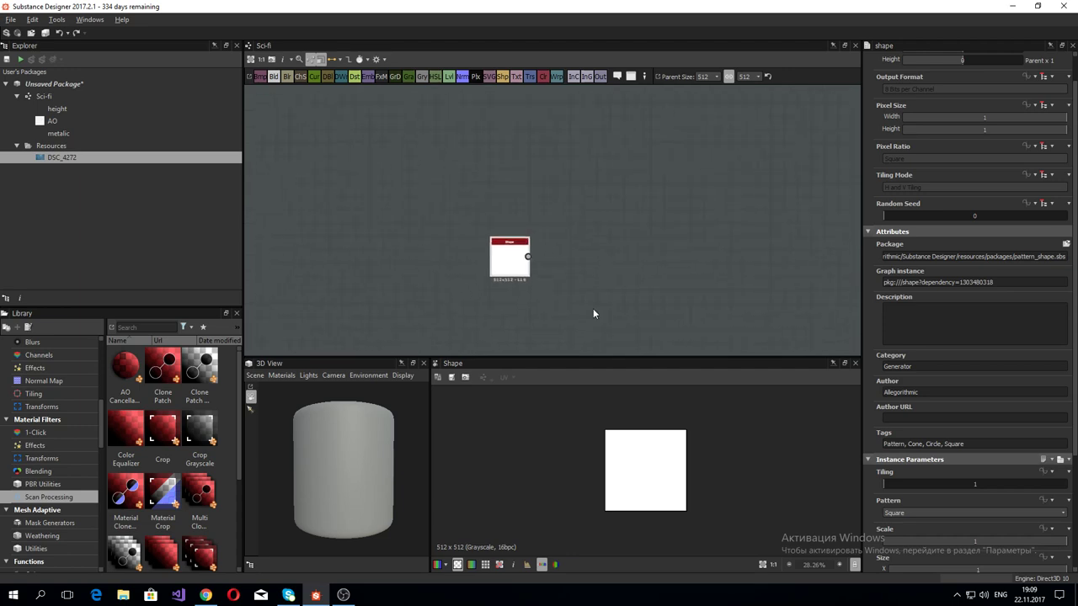
# Step: Try the Bell and Pyramid patterns on the Shape node
pyautogui.moveTo(518, 268); pyautogui.dragTo(497, 268)
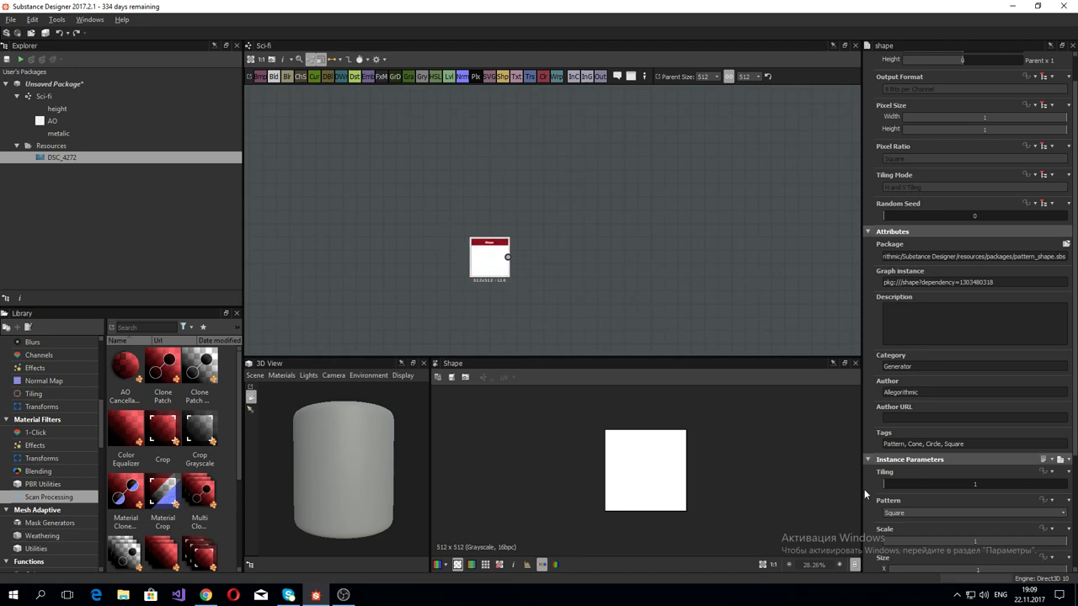
pyautogui.click(911, 513)
pyautogui.click(905, 544)
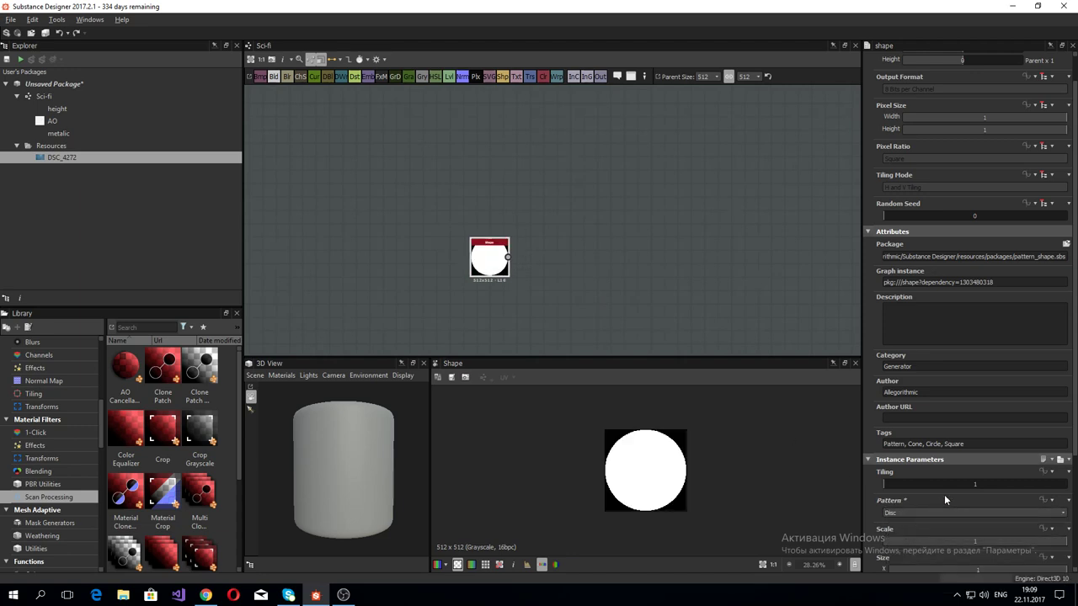
pyautogui.press('Down')
pyautogui.press('Down')
pyautogui.press('Down')
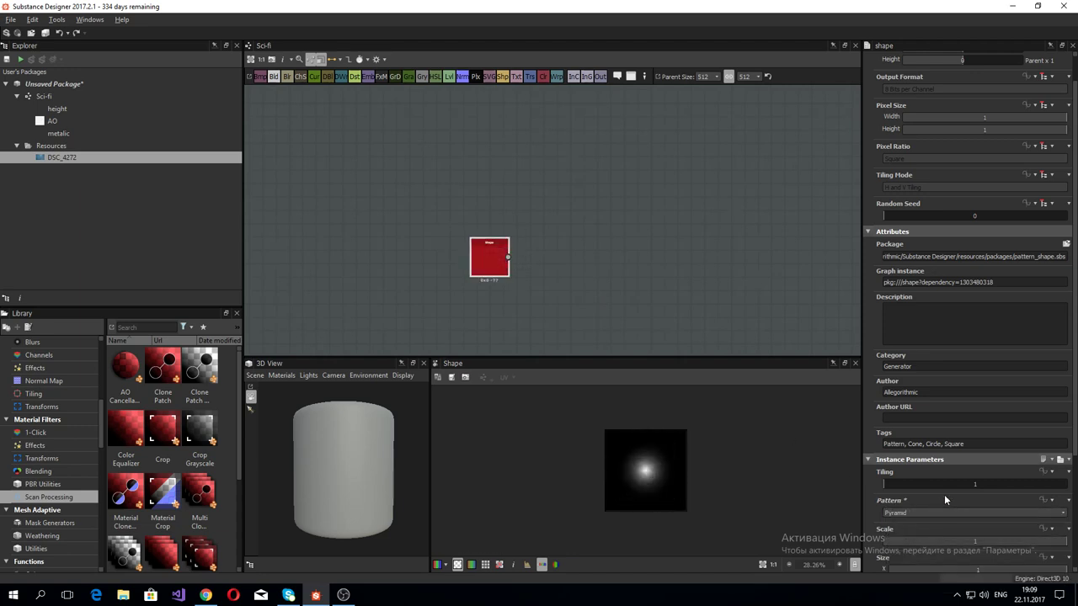
pyautogui.press('Down')
pyautogui.press('Down')
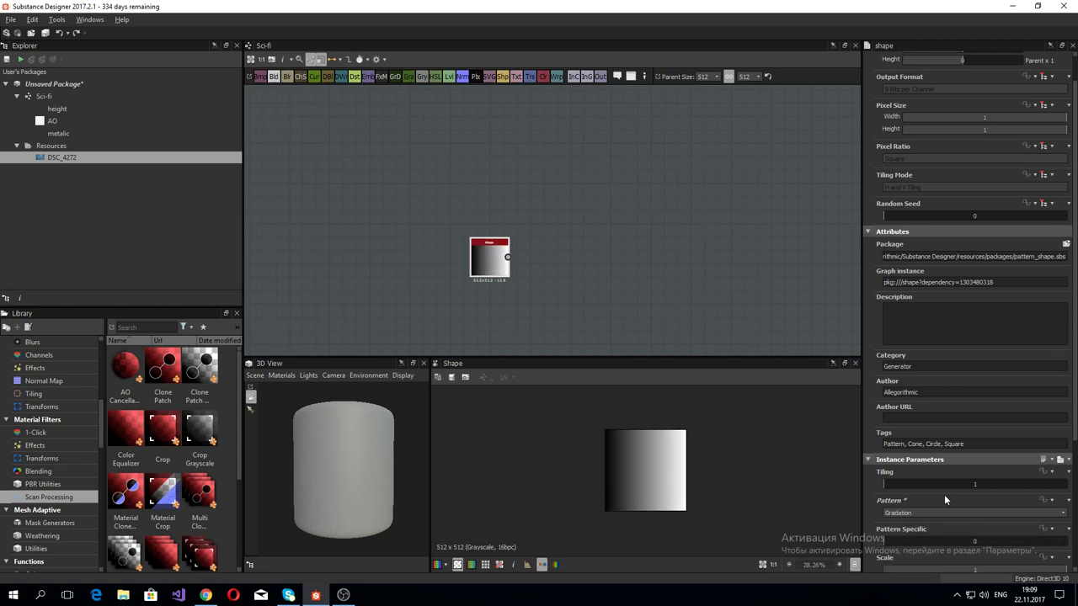
pyautogui.press('Down')
pyautogui.press('Up')
pyautogui.press('Up')
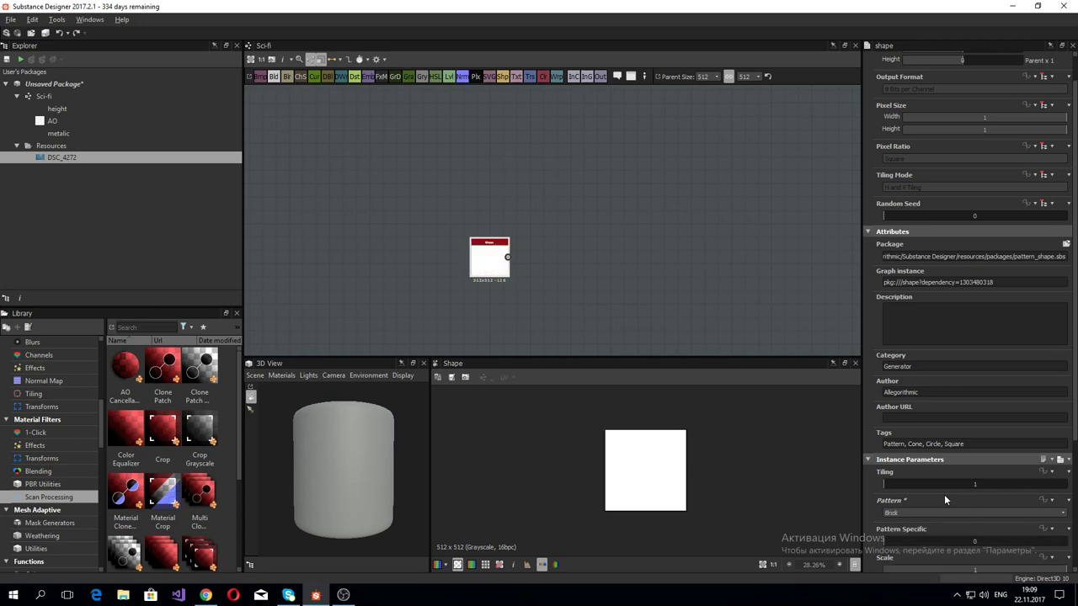
pyautogui.press('Up')
pyautogui.scroll(-3, 927, 505)
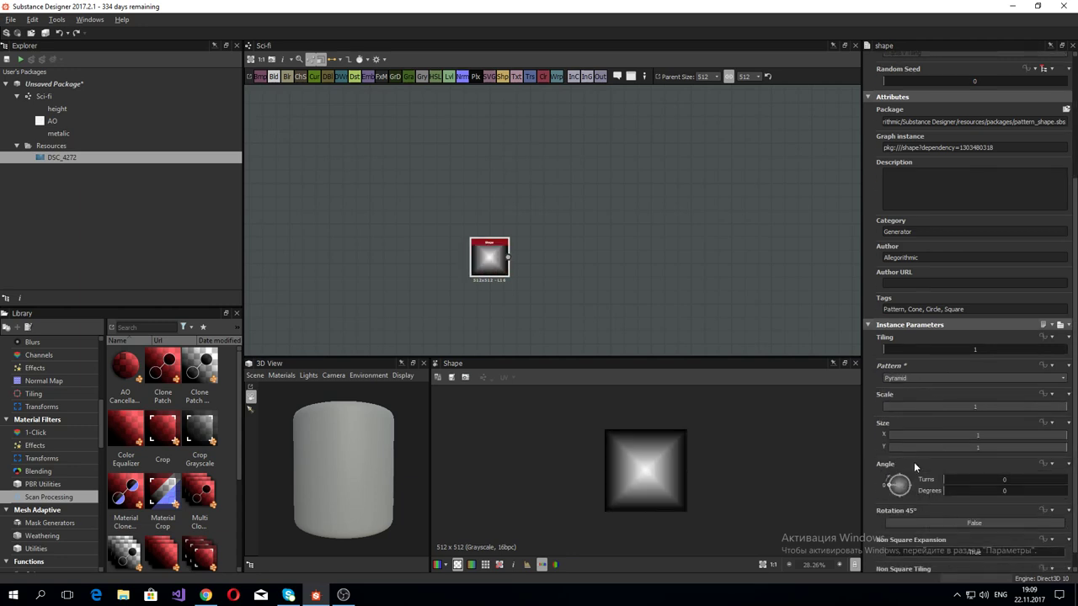
pyautogui.scroll(-1, 914, 461)
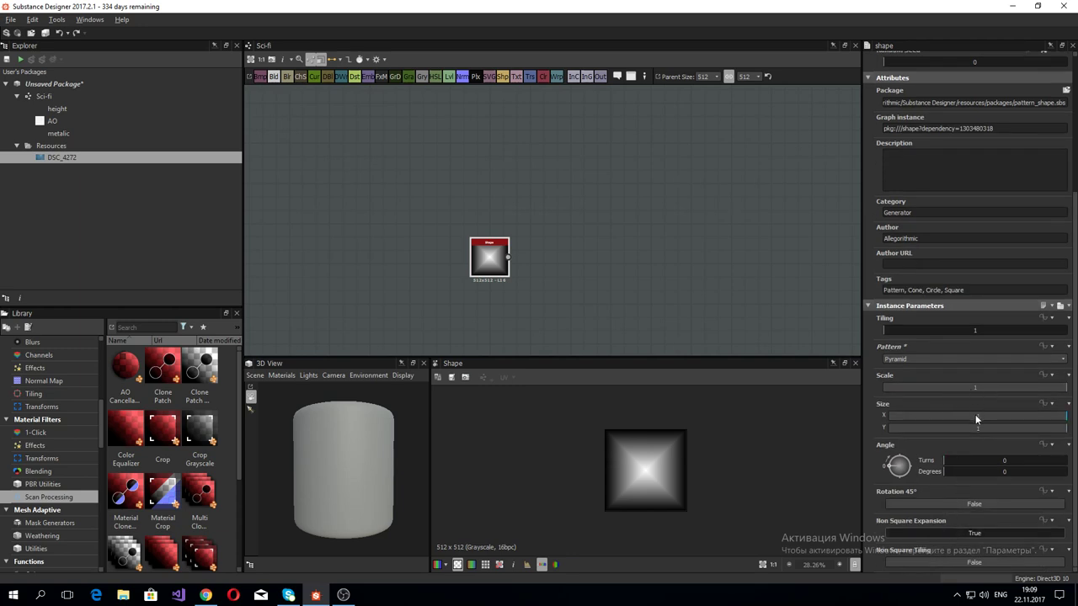
# Step: Settle the Shape pattern on Gradation after trying Waves and Capsule, and frame the node
pyautogui.click(909, 359)
pyautogui.click(921, 423)
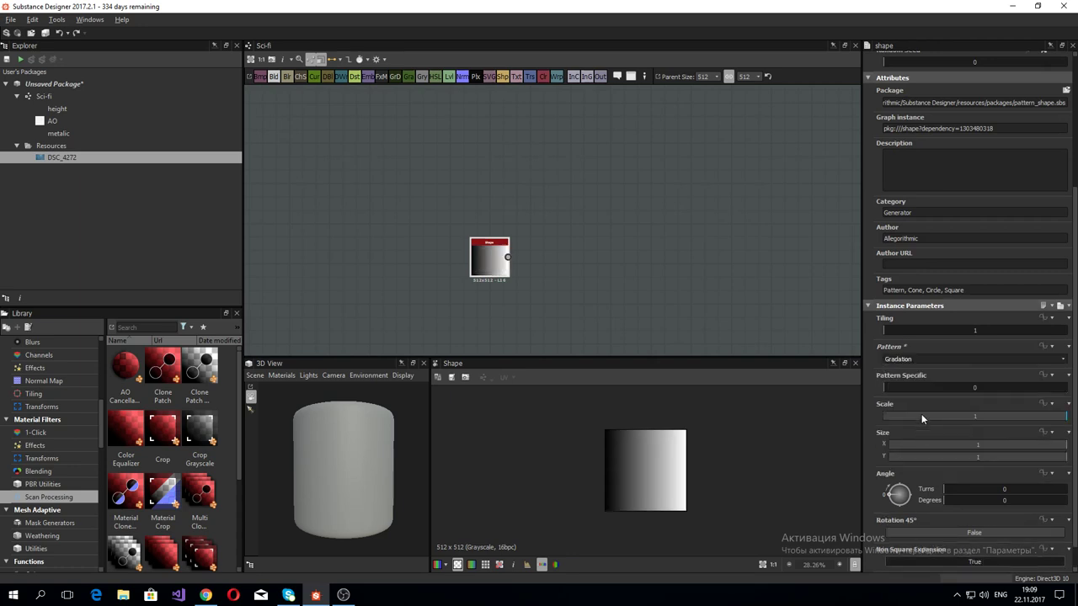
pyautogui.click(913, 357)
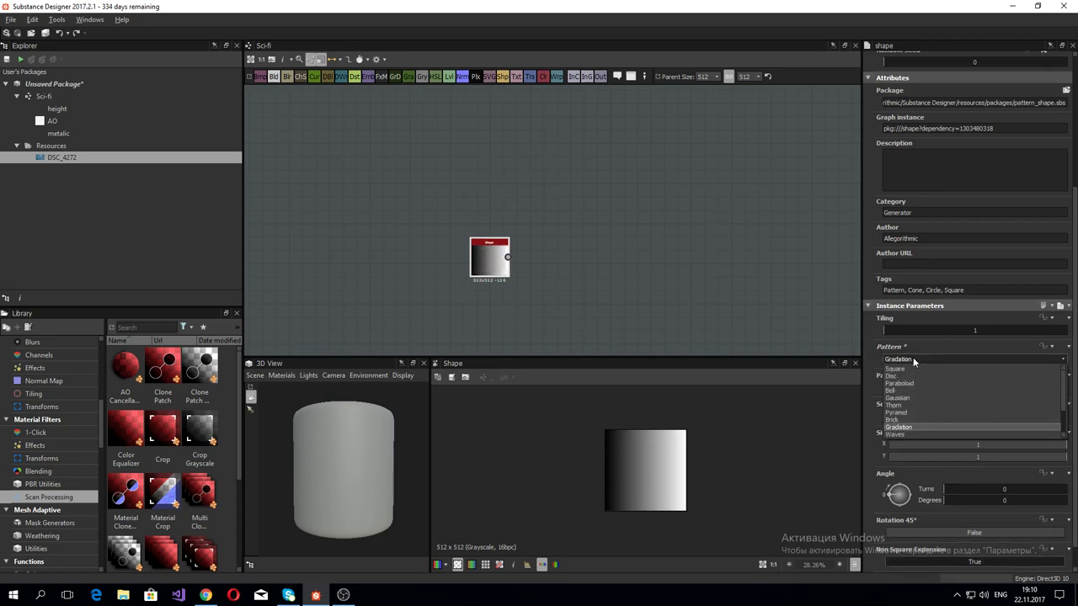
pyautogui.press('Down')
pyautogui.press('Return')
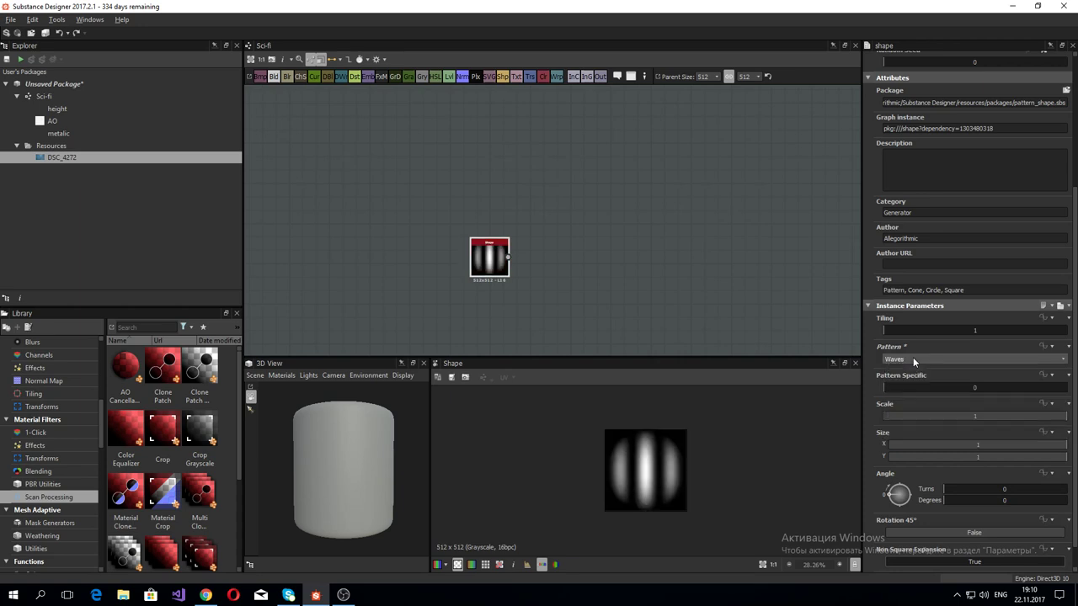
pyautogui.press('Down')
pyautogui.press('Down')
pyautogui.press('Down')
pyautogui.press('Down')
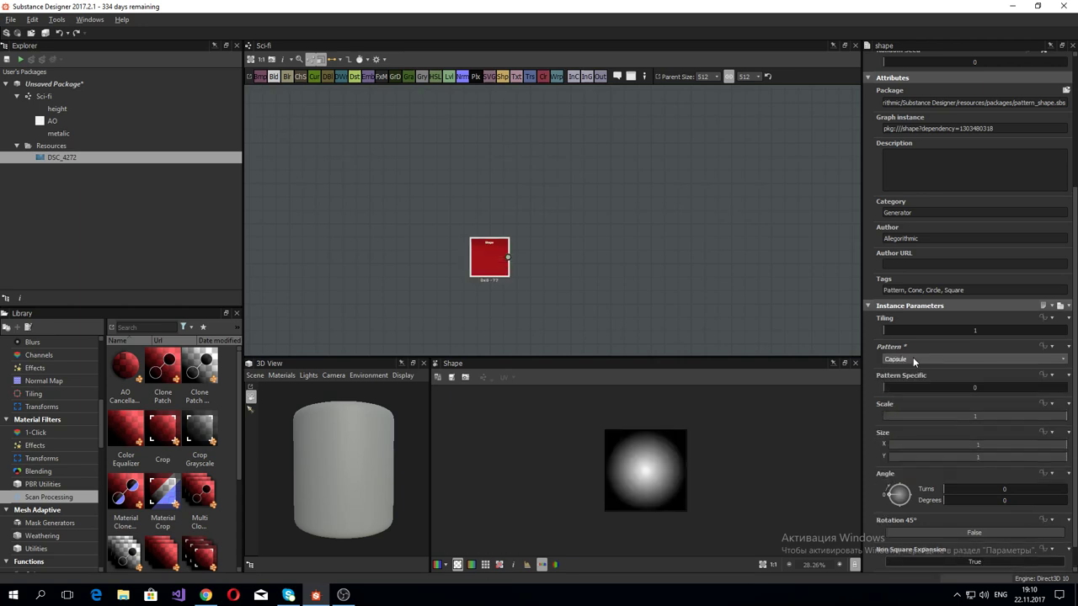
pyautogui.press('Up')
pyautogui.press('Up')
pyautogui.press('Up')
pyautogui.press('Up')
pyautogui.press('Up')
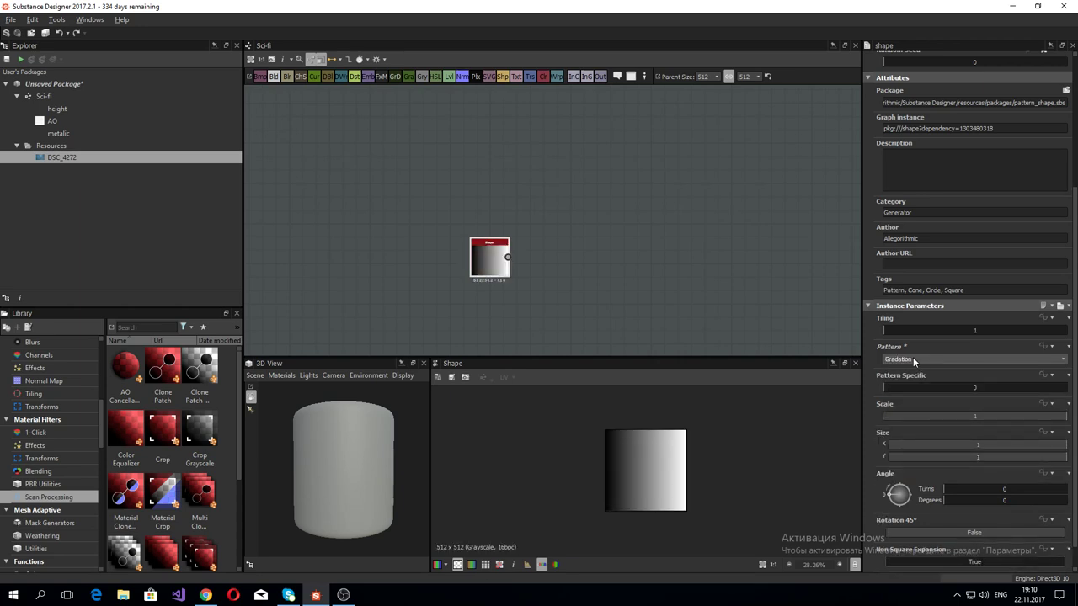
pyautogui.click(913, 357)
pyautogui.click(739, 296)
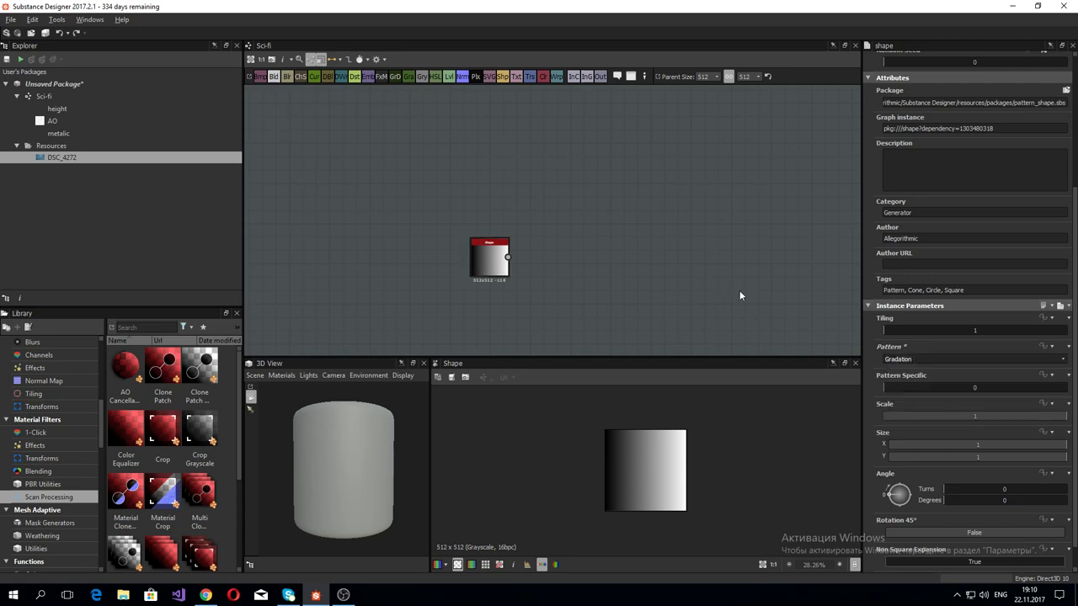
pyautogui.press('f')
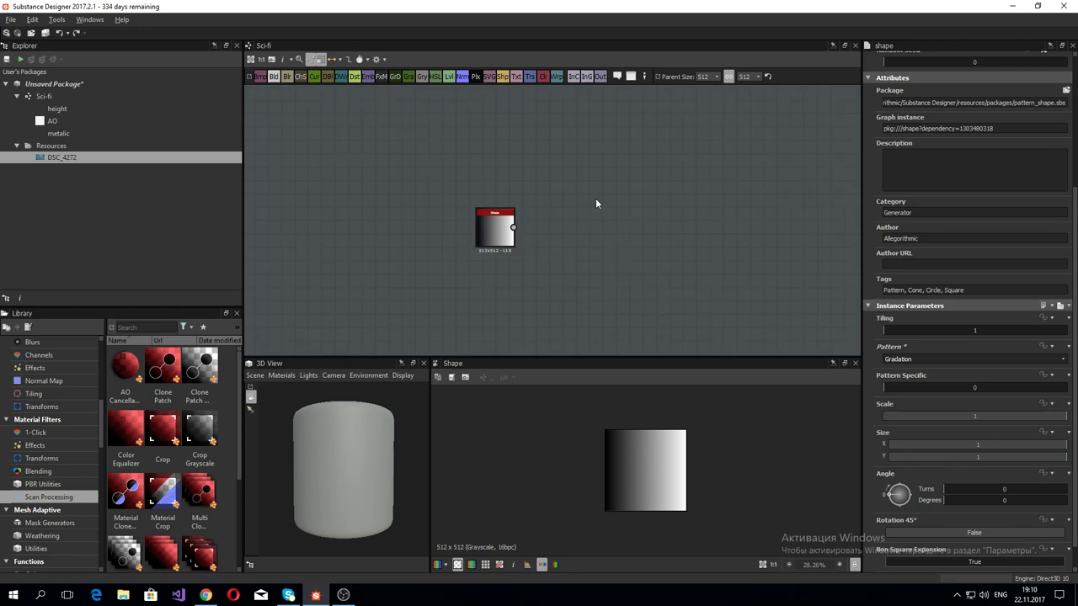
pyautogui.press('space')
# Step: Connect a Transformation 2D node after Shape and offset it to X 2.7383
pyautogui.press('Escape')
pyautogui.moveTo(513, 227); pyautogui.dragTo(578, 201)
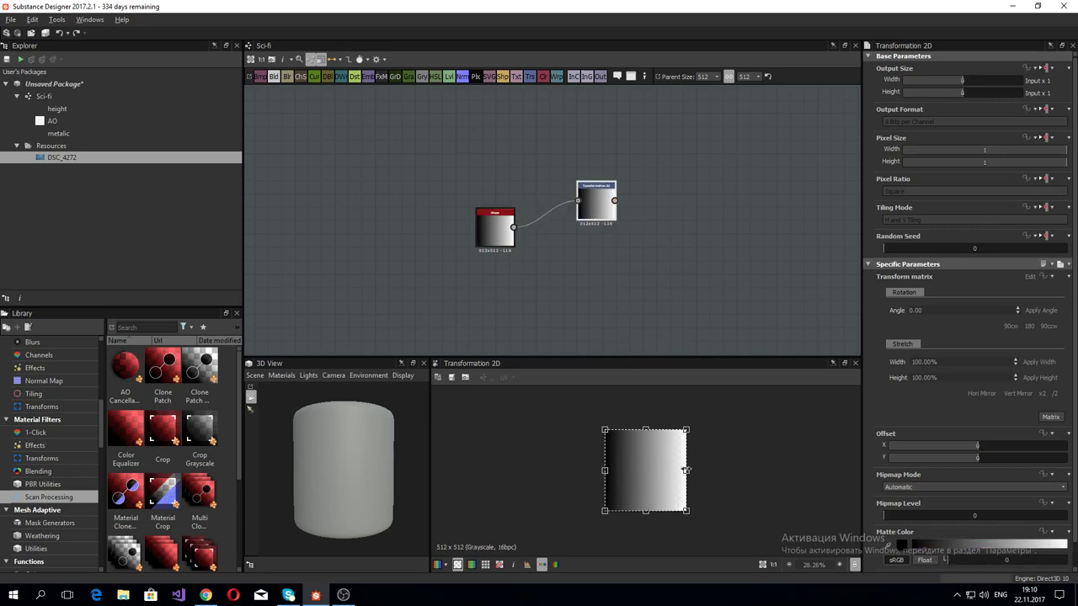
pyautogui.moveTo(686, 470); pyautogui.dragTo(614, 470)
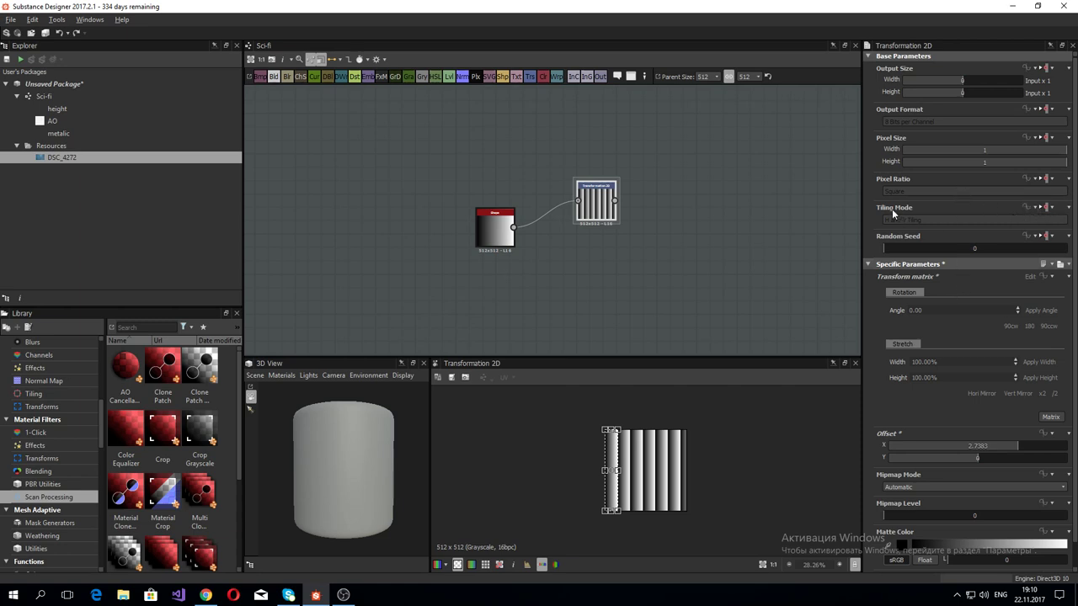
pyautogui.scroll(3, 605, 211)
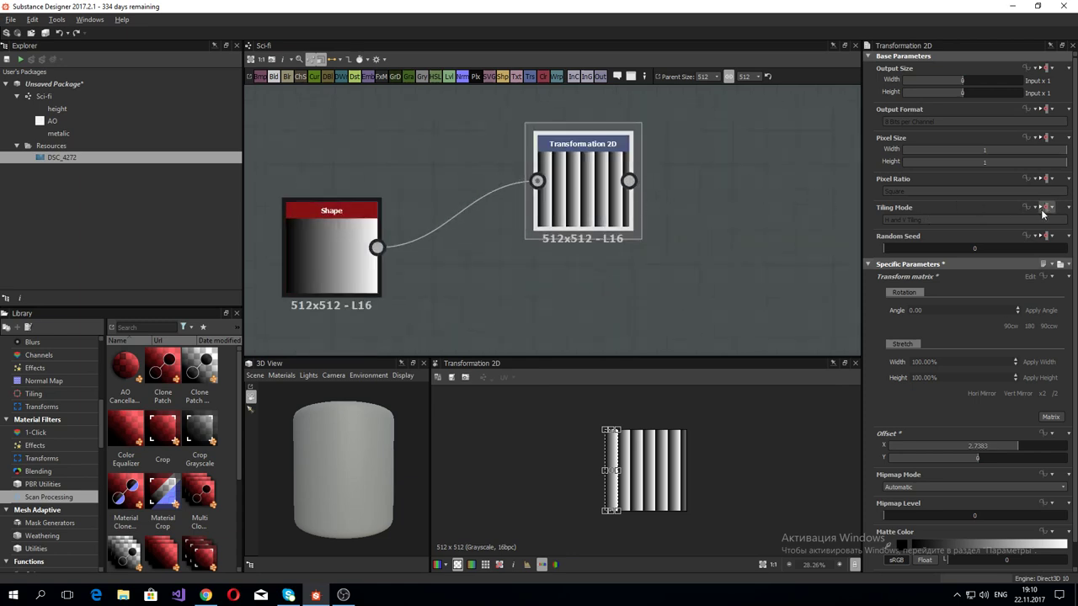
# Step: Set the Transformation 2D tiling mode to Absolute with No Tiling
pyautogui.click(1045, 208)
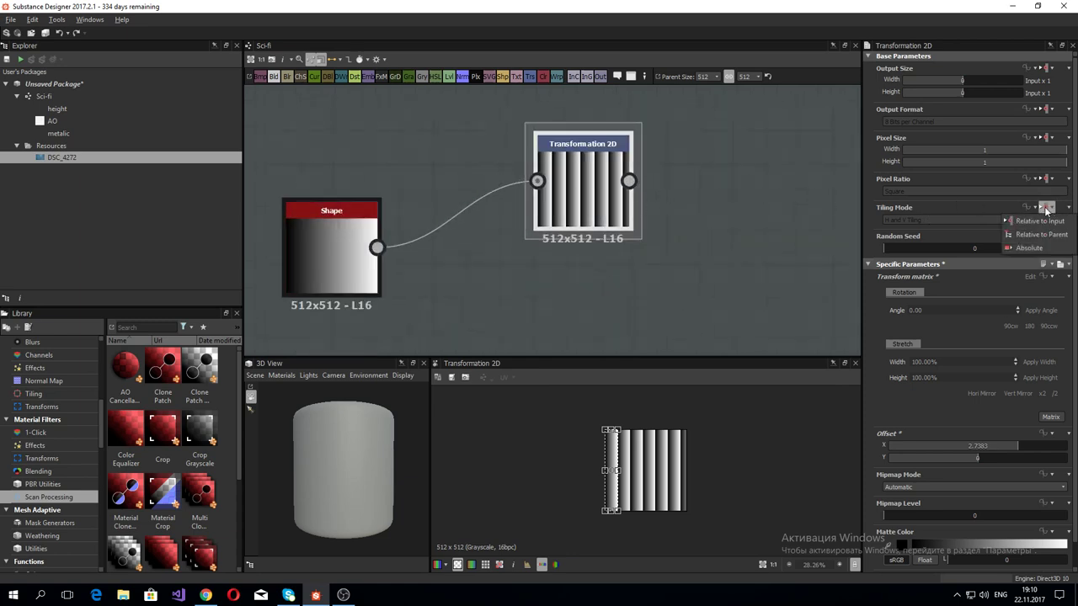
pyautogui.click(1034, 248)
pyautogui.click(923, 222)
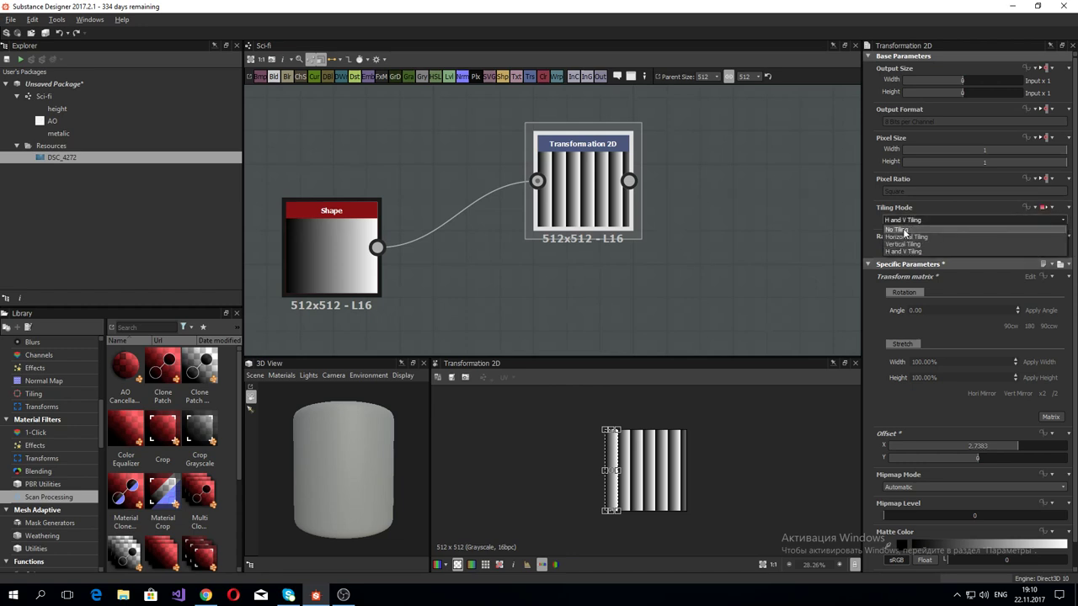
pyautogui.click(905, 230)
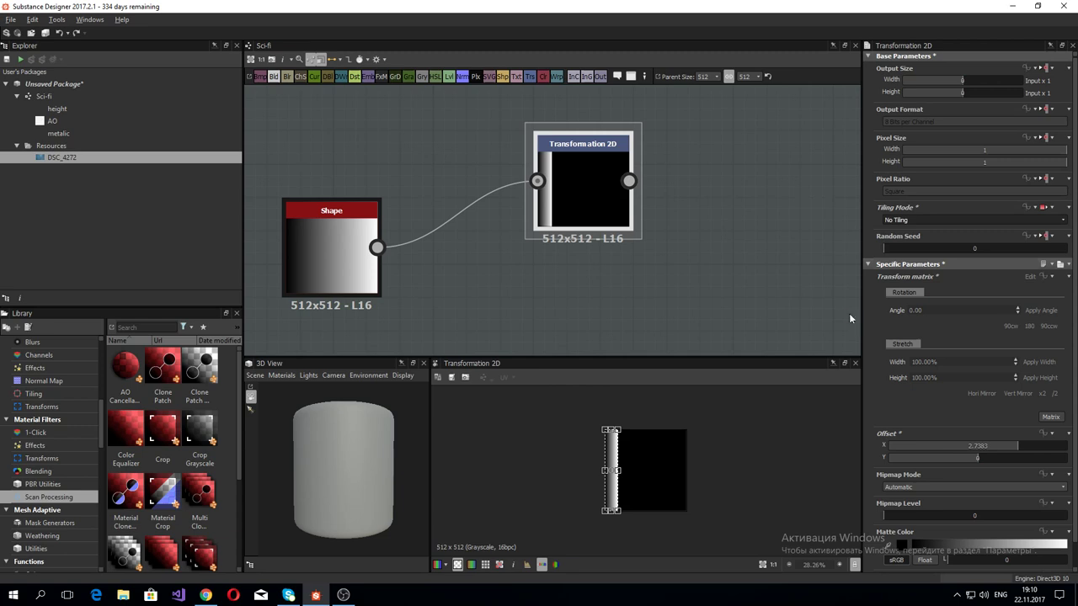
pyautogui.click(778, 206)
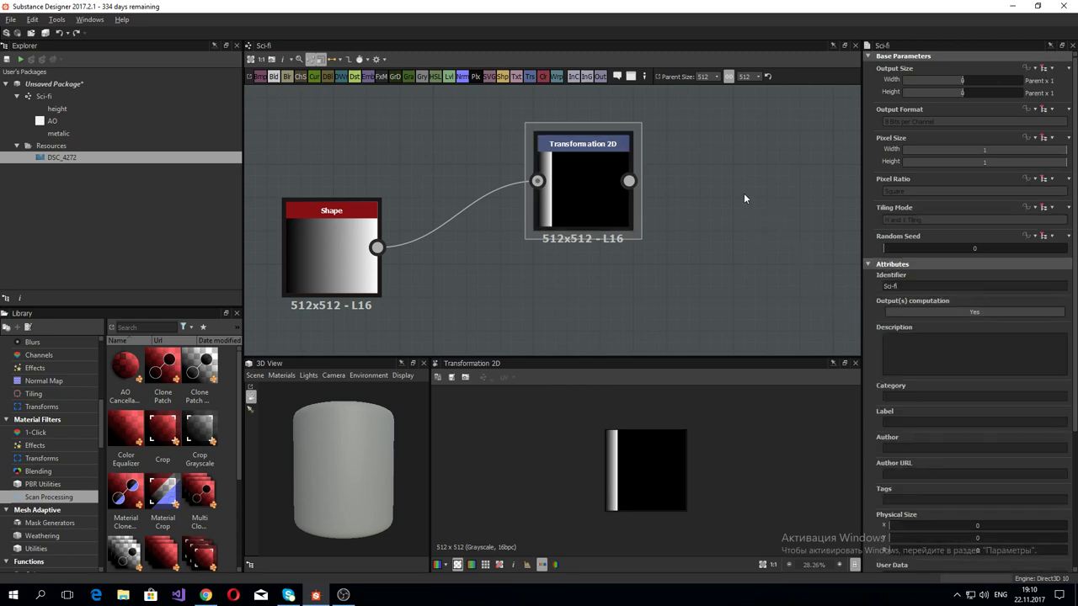
pyautogui.moveTo(745, 199); pyautogui.dragTo(751, 247, button='middle')
pyautogui.moveTo(640, 227); pyautogui.dragTo(620, 234)
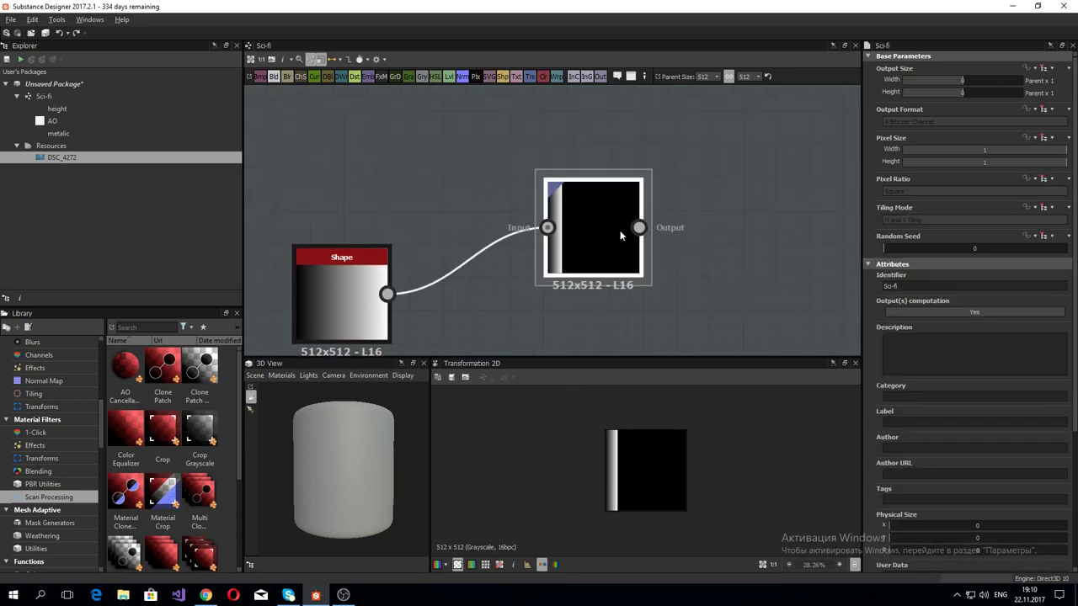
# Step: Insert a Mirror Grayscale node after Transformation 2D and preview both results
pyautogui.write('mi')
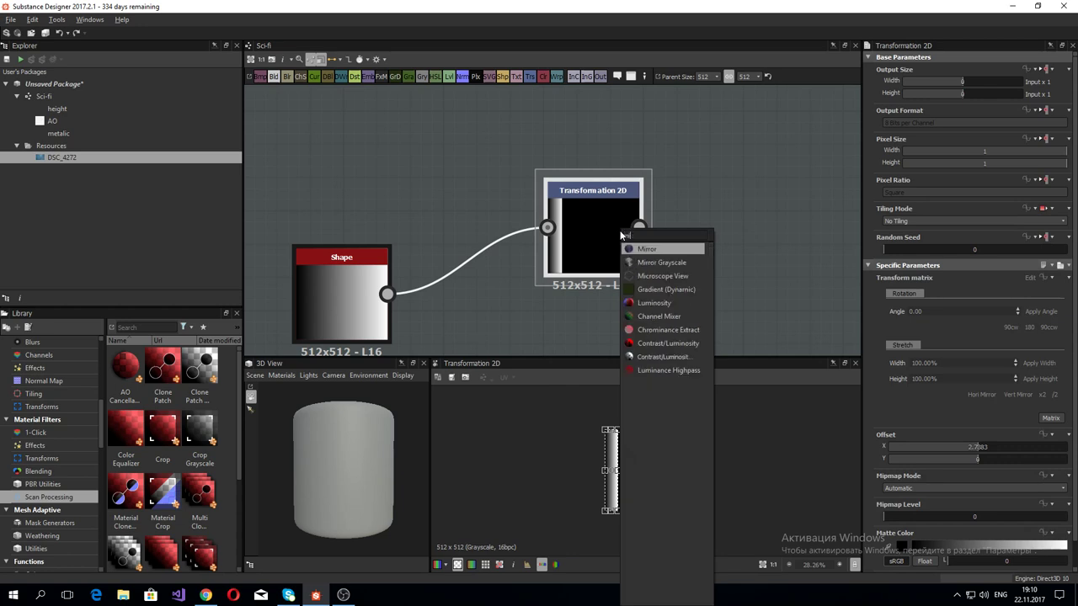
pyautogui.press('Down')
pyautogui.press('Return')
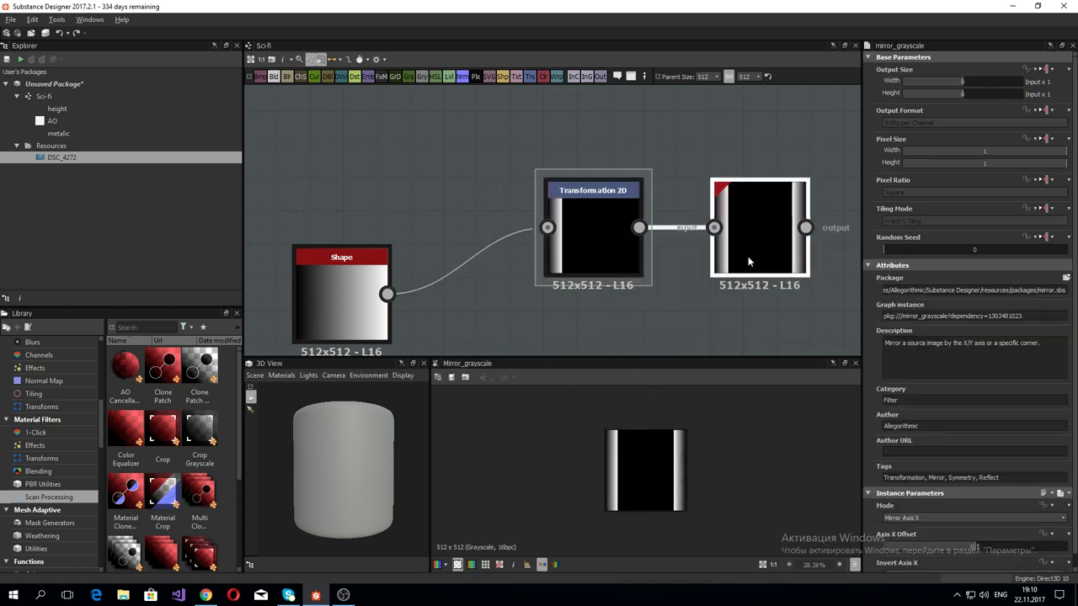
pyautogui.scroll(3, 669, 496)
pyautogui.scroll(-2, 669, 497)
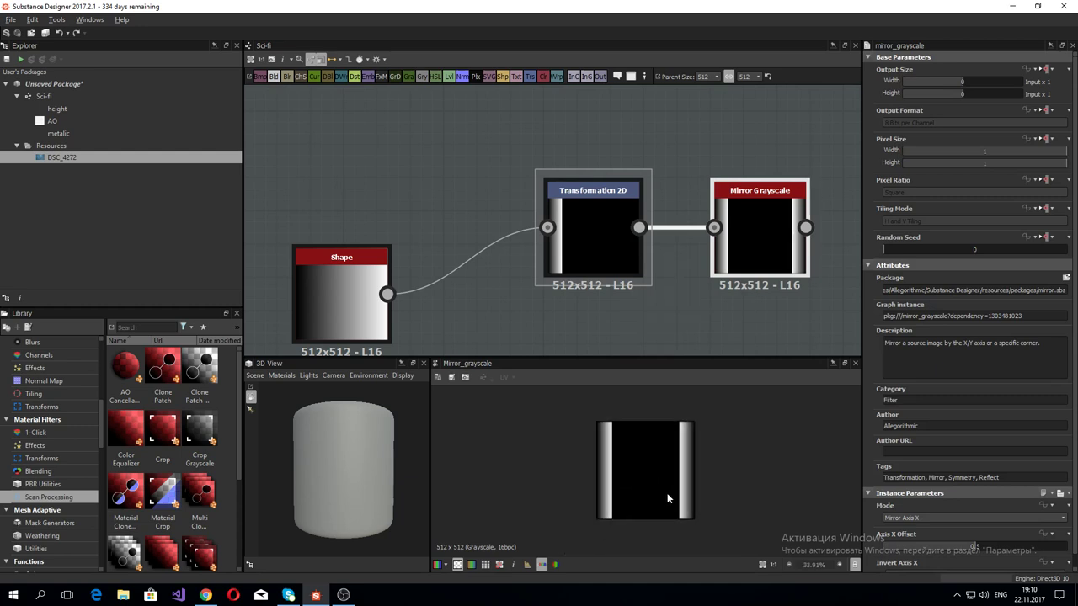
pyautogui.doubleClick(573, 266)
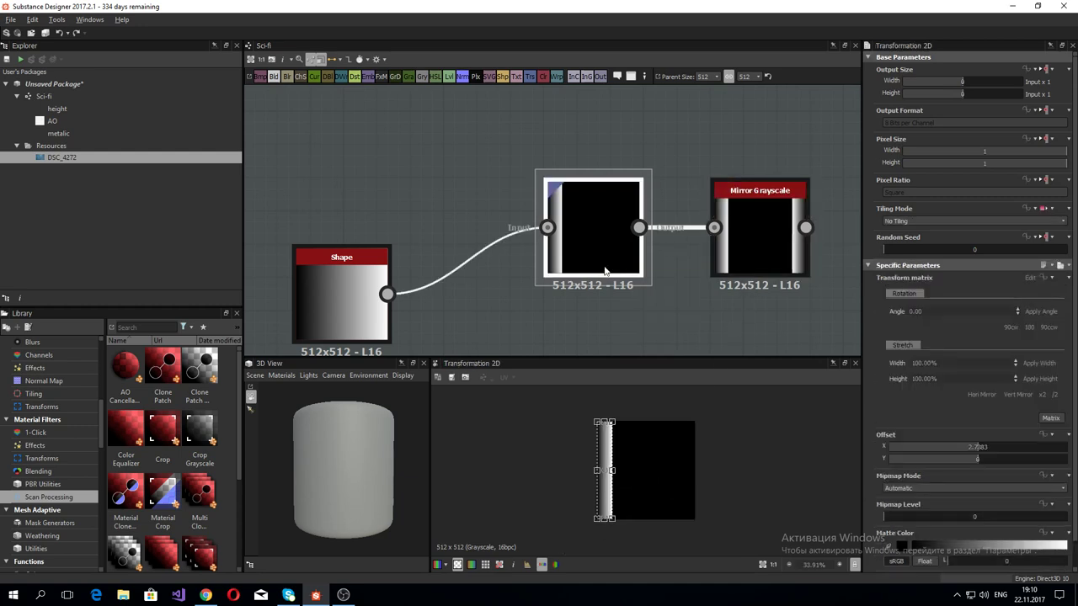
pyautogui.doubleClick(754, 234)
# Step: Slightly reduce the Transformation 2D horizontal offset
pyautogui.click(608, 249)
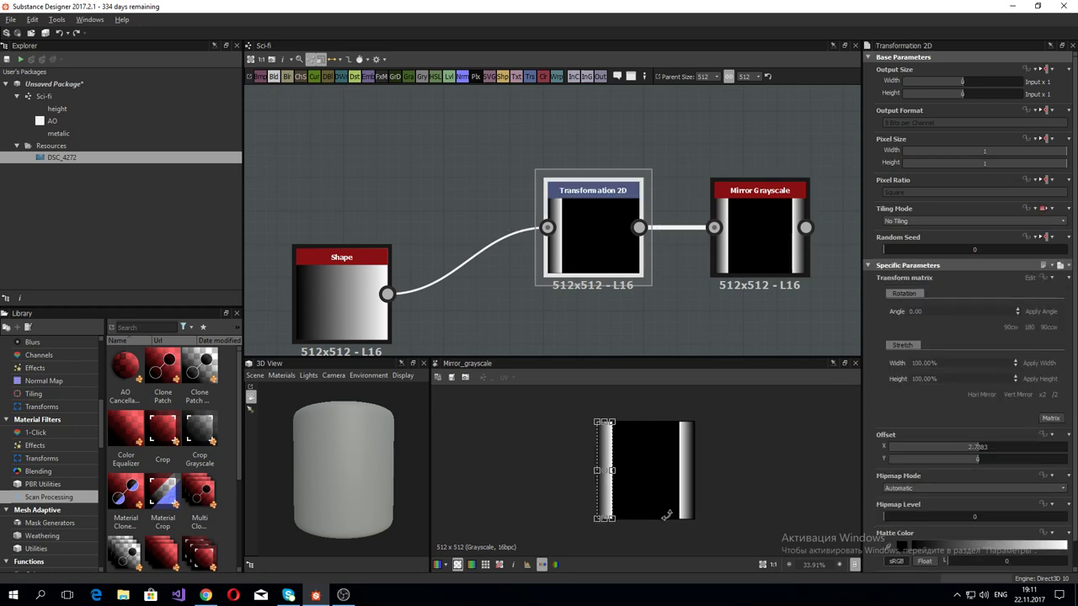
pyautogui.scroll(3, 640, 510)
pyautogui.scroll(-2, 608, 484)
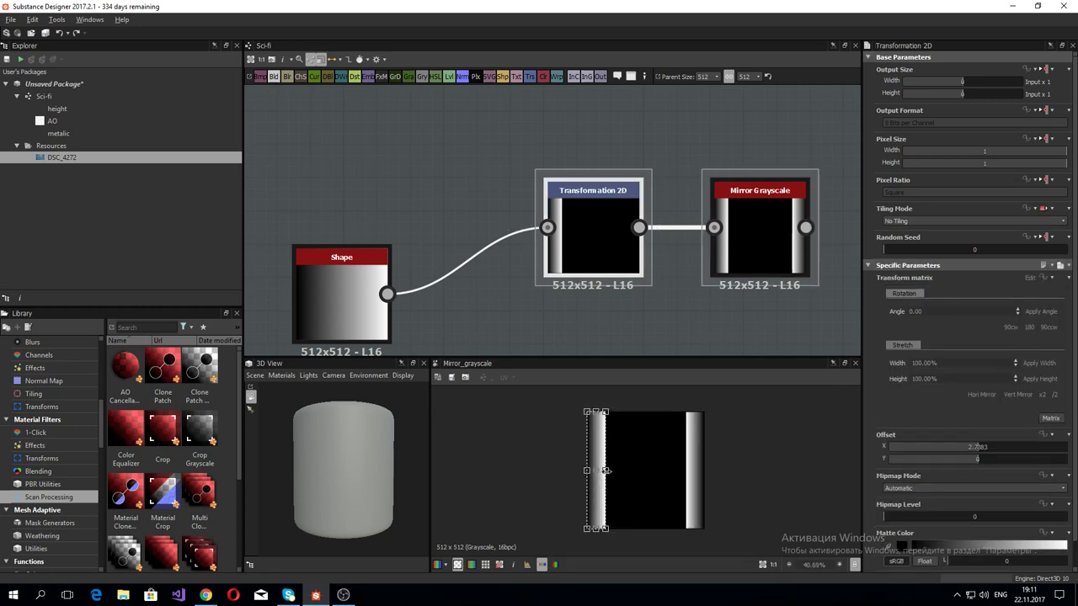
pyautogui.moveTo(606, 470); pyautogui.dragTo(608, 470)
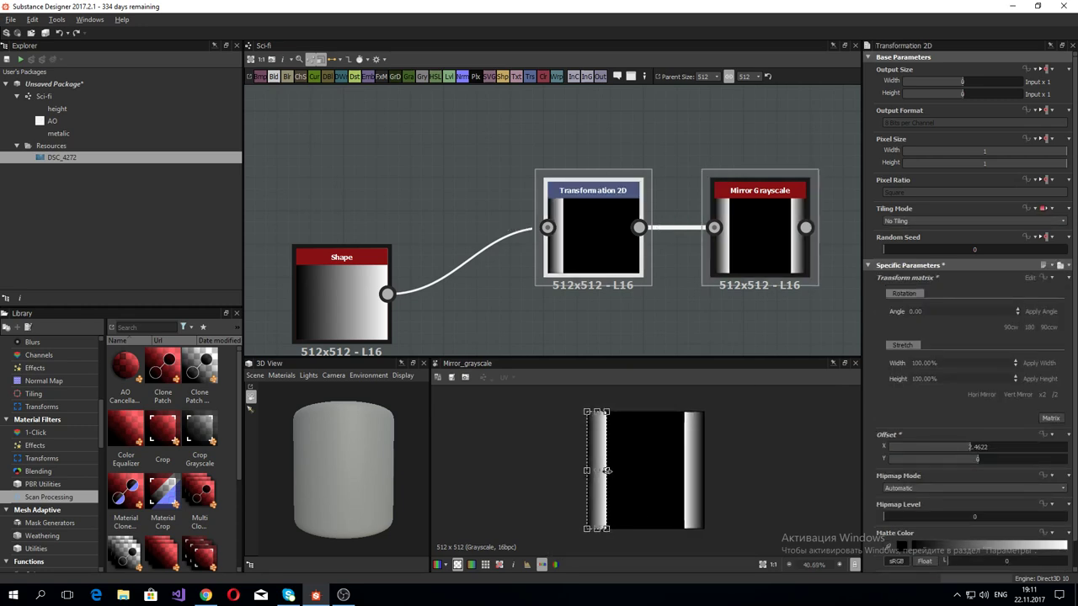
pyautogui.click(497, 314)
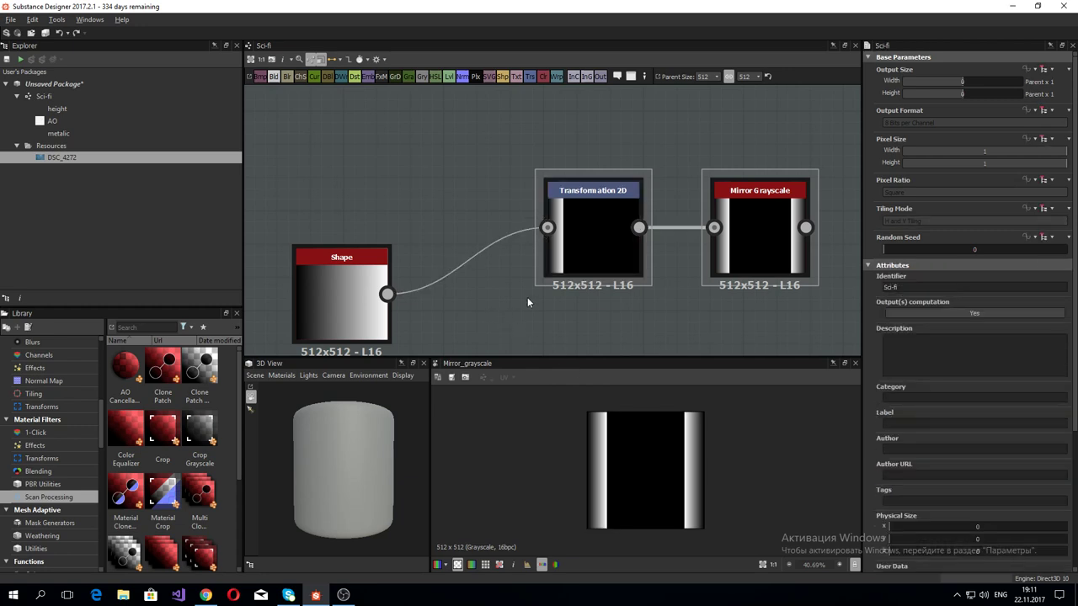
# Step: Spread the Shape, Transformation 2D and Mirror Grayscale nodes farther apart
pyautogui.moveTo(501, 319); pyautogui.dragTo(380, 227, button='middle')
pyautogui.moveTo(450, 153); pyautogui.dragTo(384, 221)
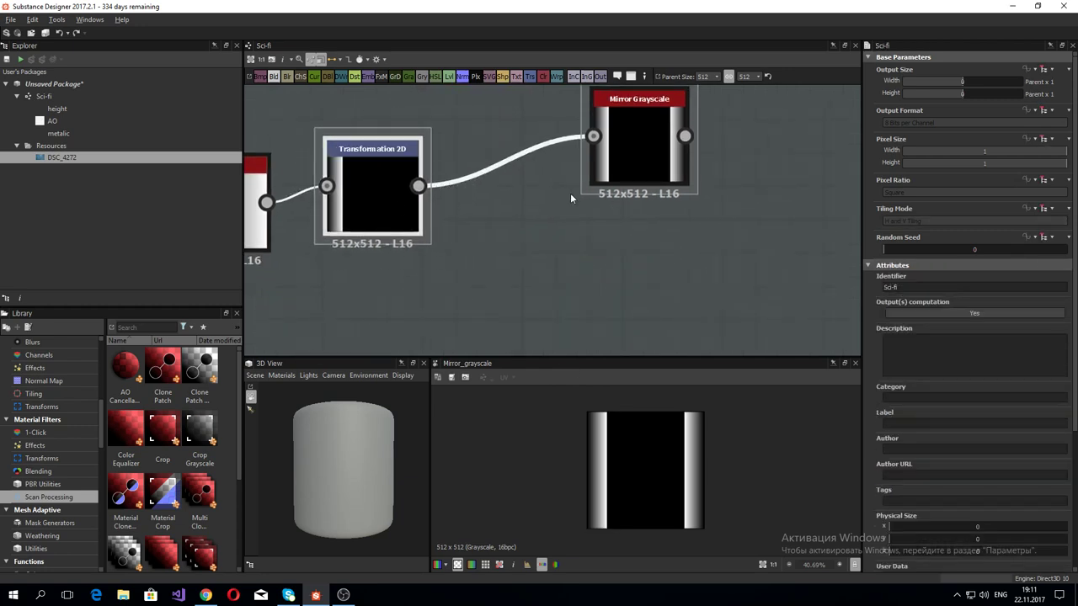
pyautogui.moveTo(655, 173); pyautogui.dragTo(687, 182)
pyautogui.moveTo(458, 286); pyautogui.dragTo(553, 271, button='middle')
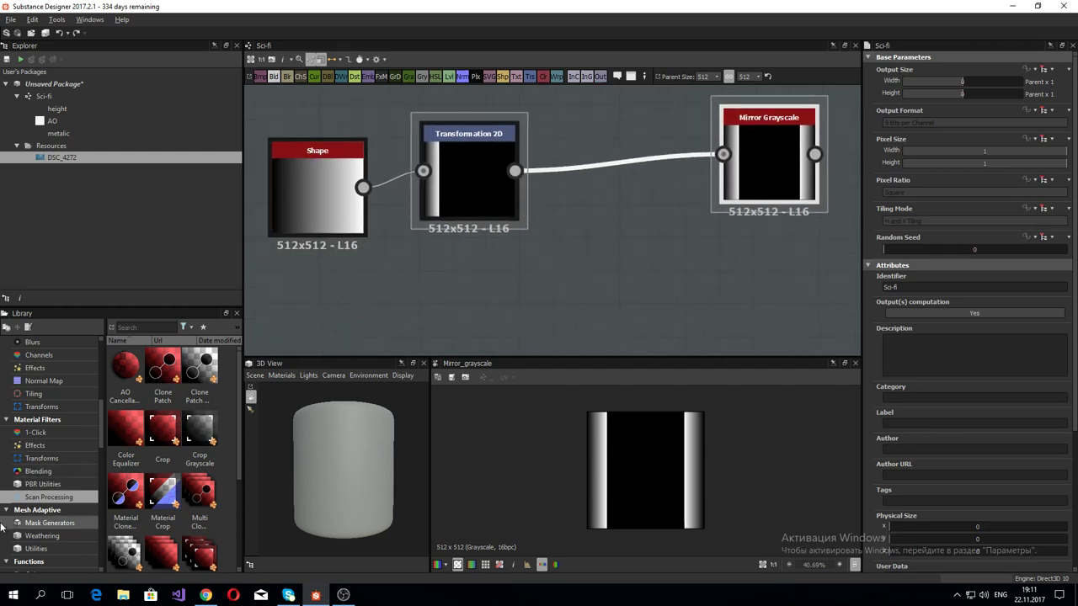
pyautogui.scroll(3, 46, 463)
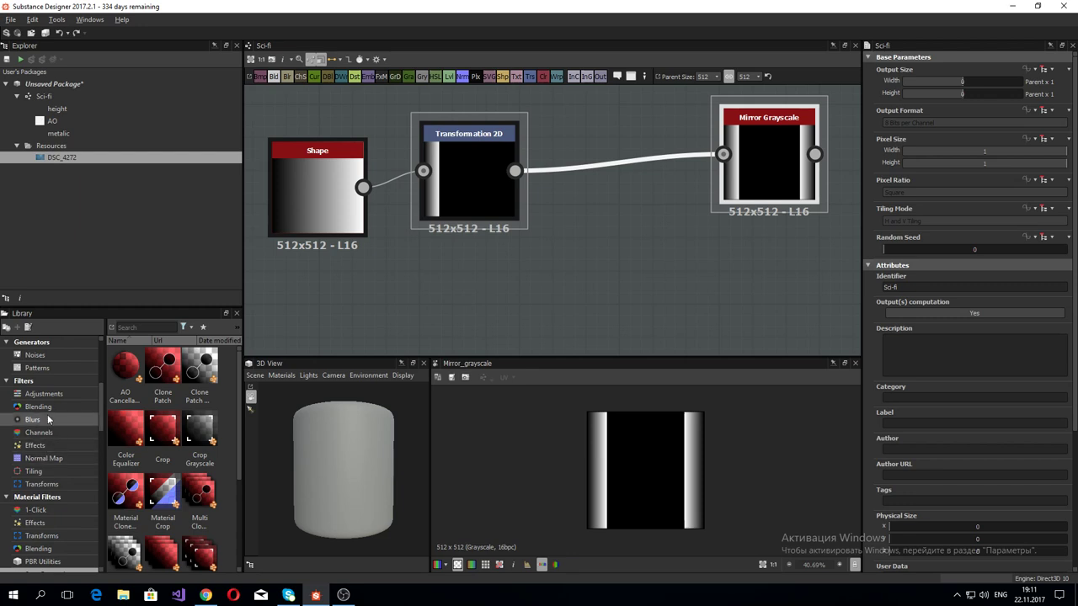
# Step: Add a Gradient Linear 2 node via the 'gra' search and place it below the chain
pyautogui.click(500, 306)
pyautogui.press('space')
pyautogui.write('gra')
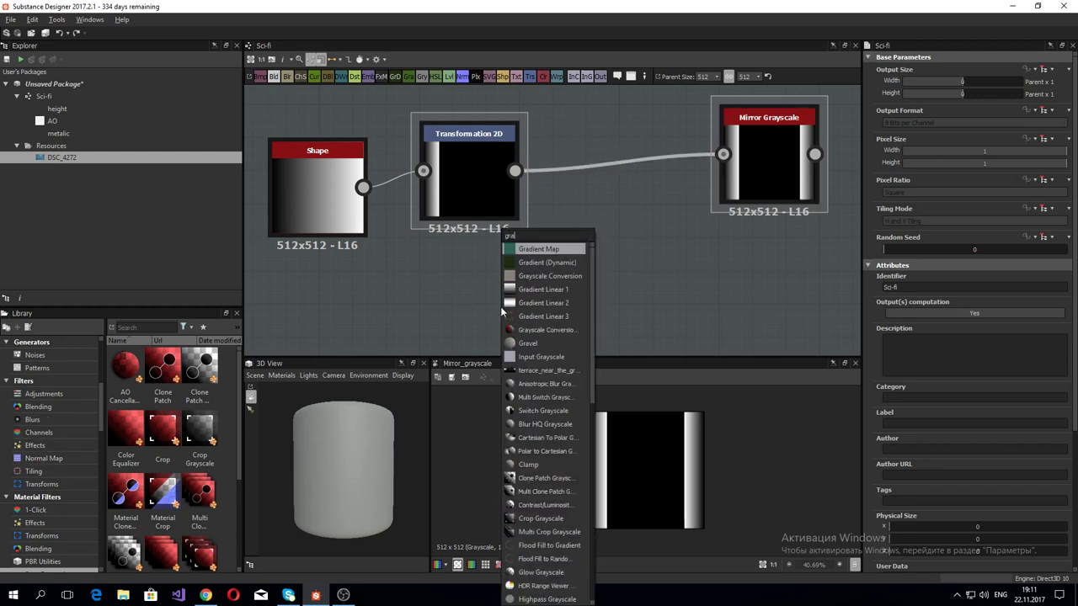
pyautogui.press('Down')
pyautogui.press('Down')
pyautogui.press('Down')
pyautogui.press('Down')
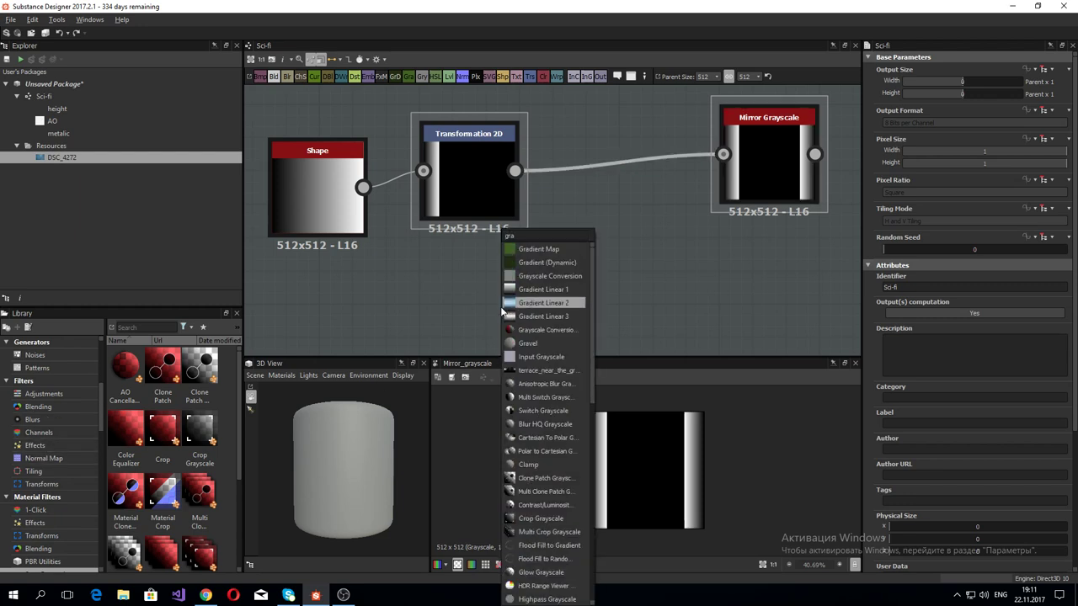
pyautogui.press('Down')
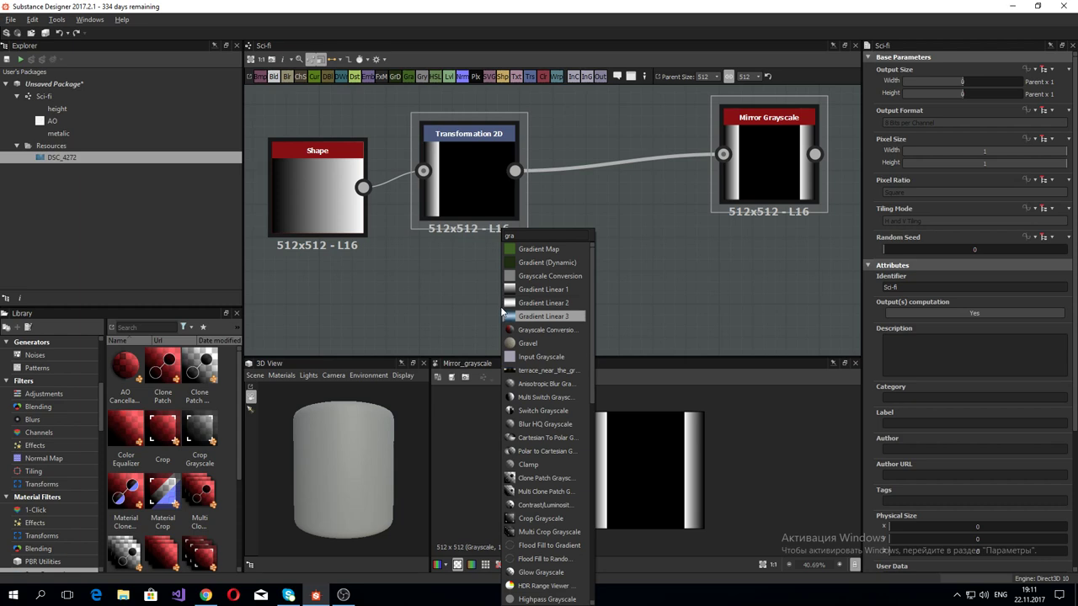
pyautogui.press('Up')
pyautogui.press('Return')
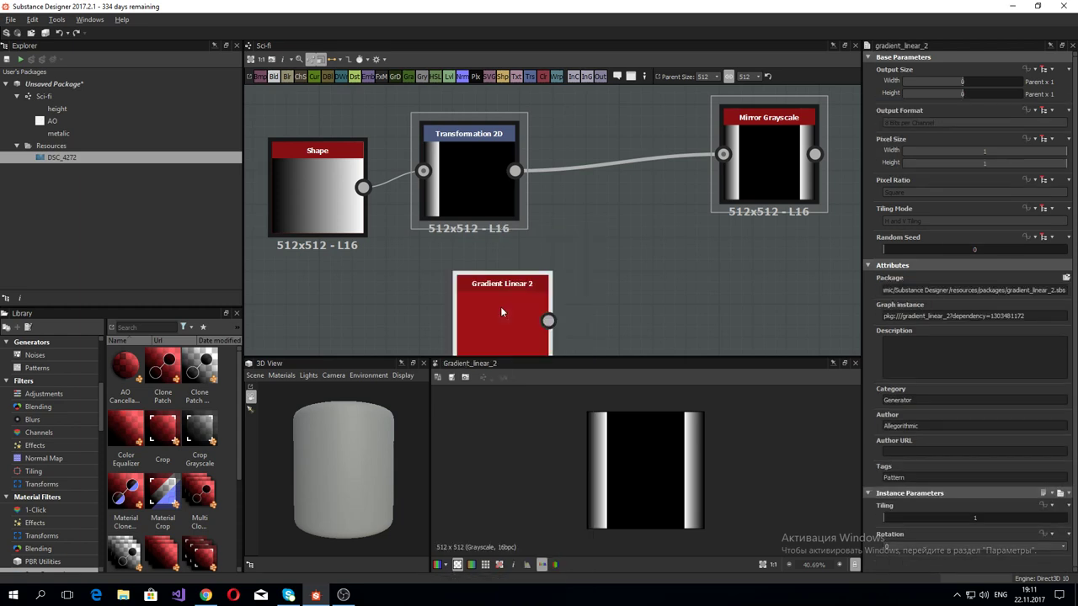
pyautogui.moveTo(506, 320); pyautogui.dragTo(620, 253)
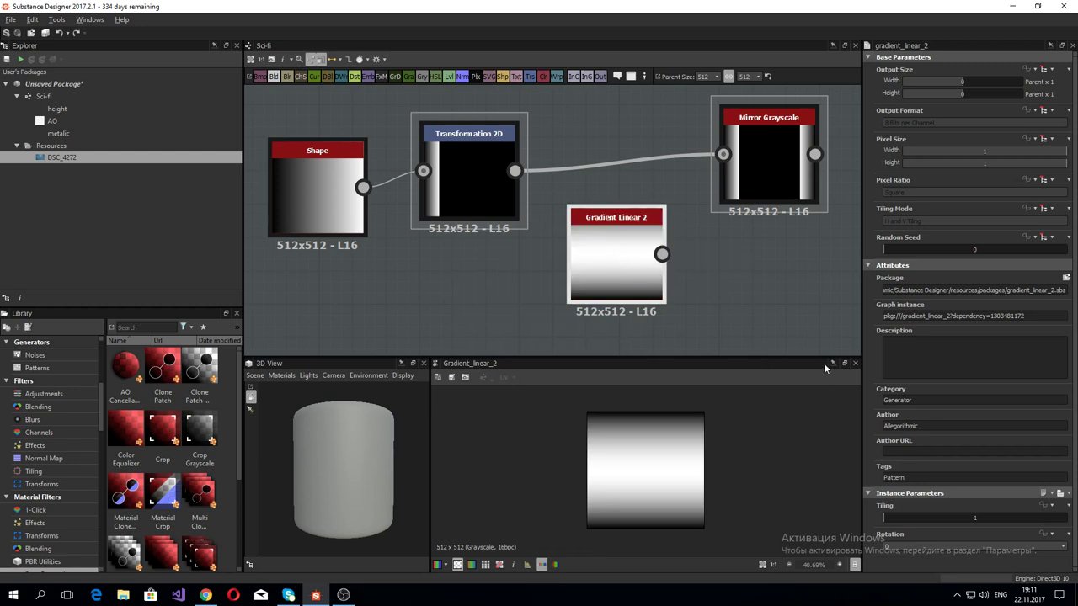
# Step: Set the Gradient Linear 2 rotation to 90° and shift the node left
pyautogui.click(899, 546)
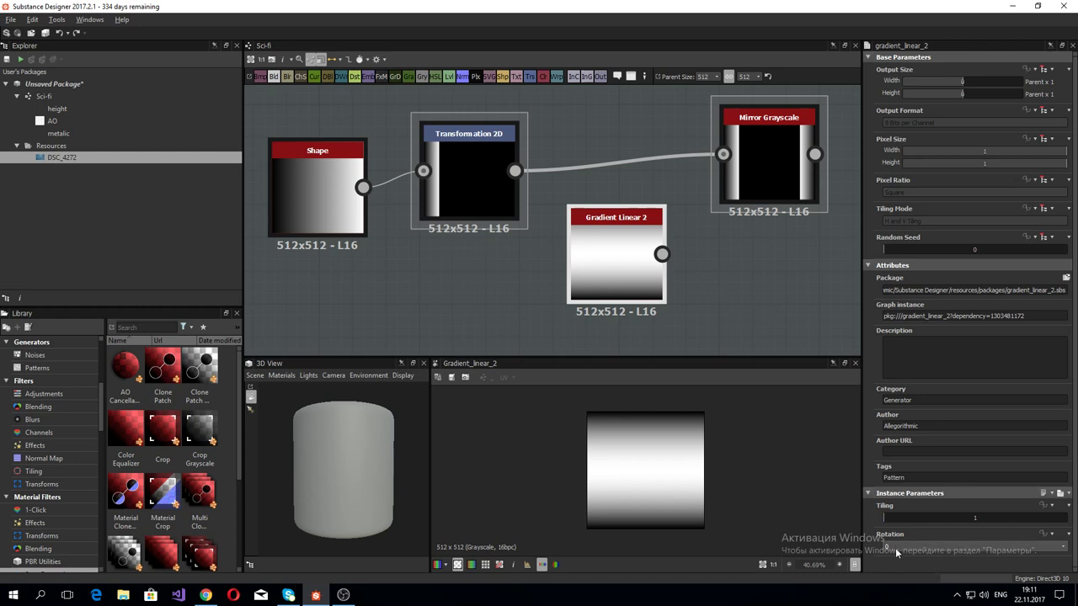
pyautogui.click(898, 563)
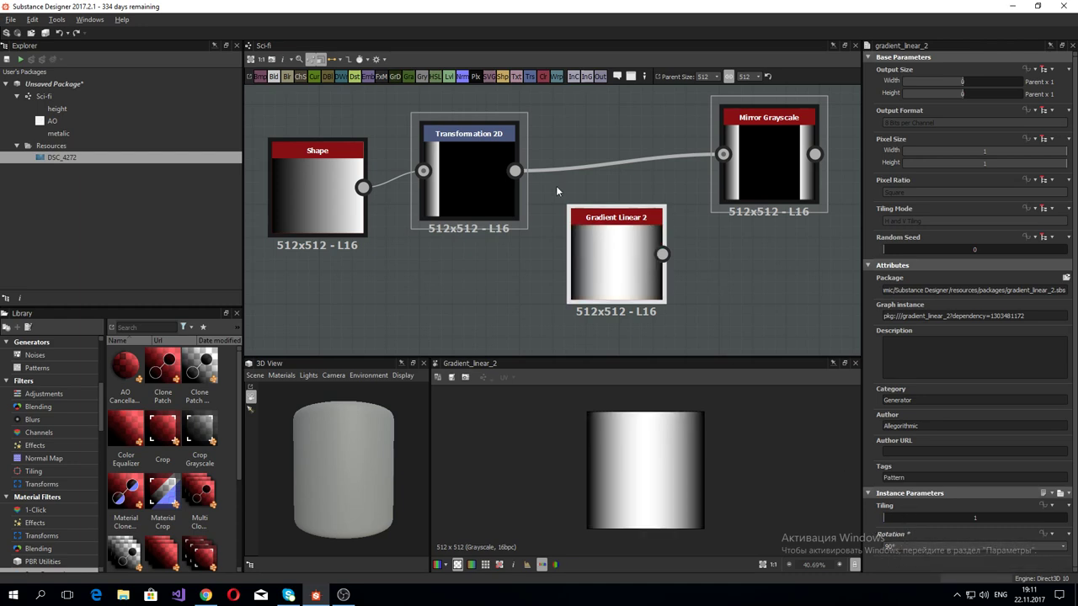
pyautogui.moveTo(625, 258)
pyautogui.mouseDown()
pyautogui.moveTo(593, 257)
pyautogui.moveTo(546, 293)
pyautogui.mouseUp()
# Step: Try an Invert Grayscale node after Gradient Linear 2, then delete it again
pyautogui.press('space')
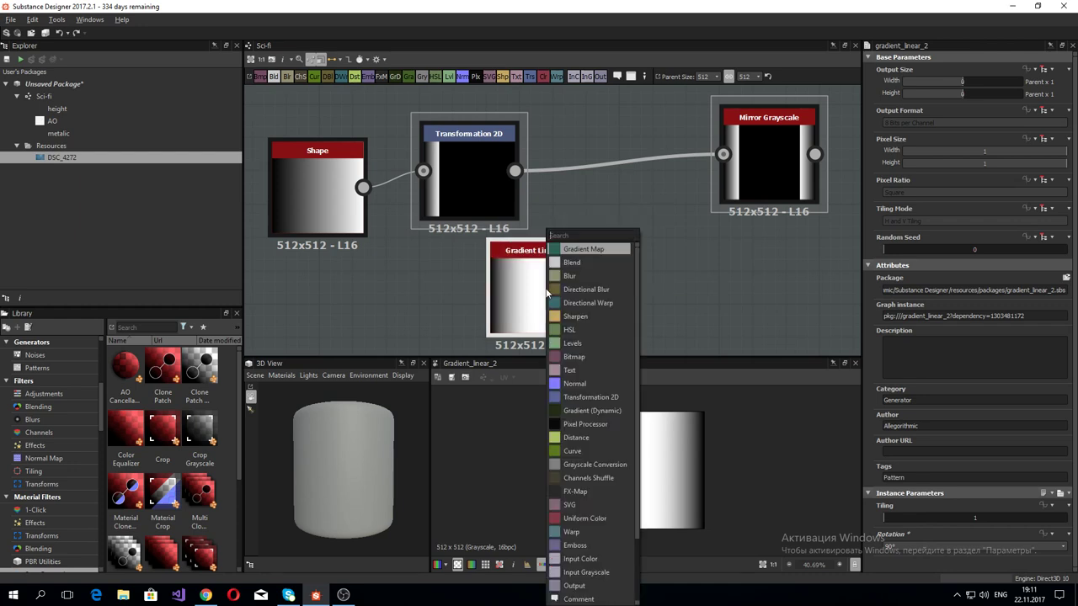
pyautogui.write('inv')
pyautogui.press('Down')
pyautogui.press('Return')
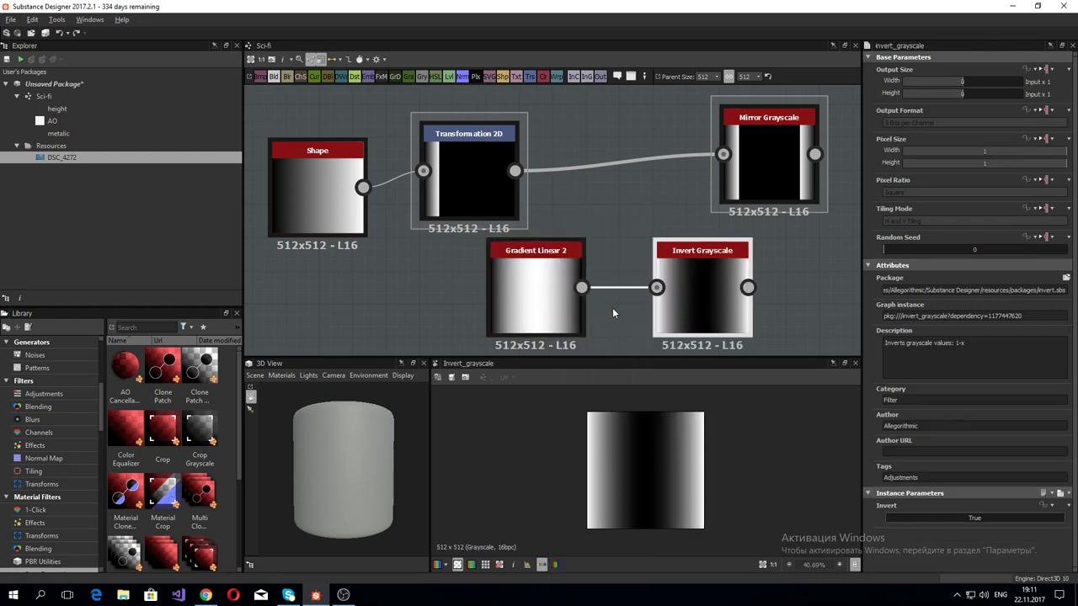
pyautogui.moveTo(574, 328)
pyautogui.mouseDown()
pyautogui.moveTo(745, 328)
pyautogui.moveTo(640, 309)
pyautogui.moveTo(697, 296)
pyautogui.mouseUp()
pyautogui.press('Delete')
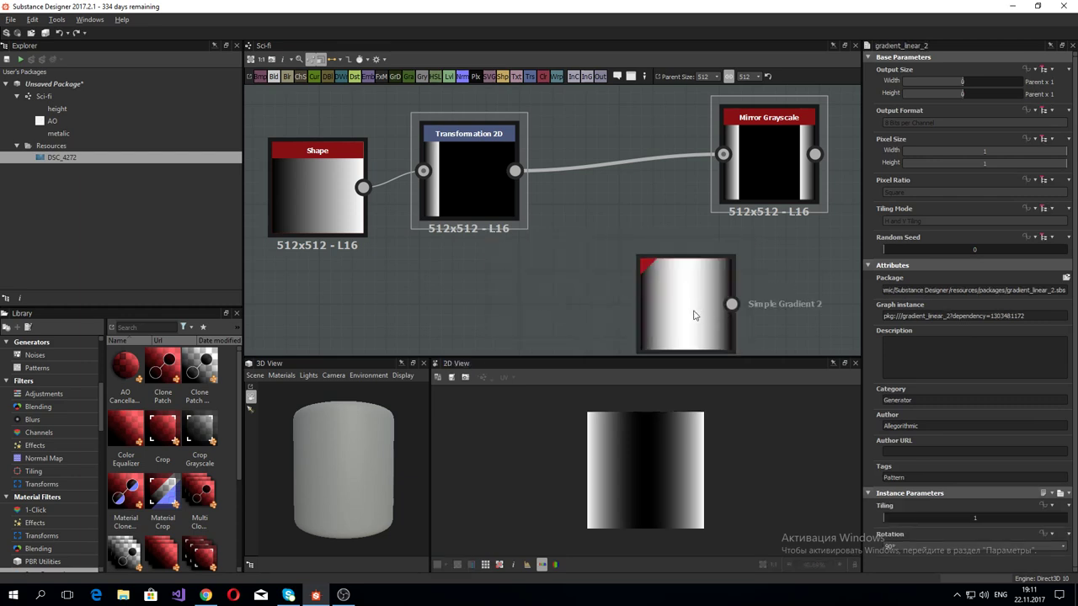
# Step: Add a Levels node after Gradient Linear 2 and reposition both nodes
pyautogui.press('space')
pyautogui.write('laev')
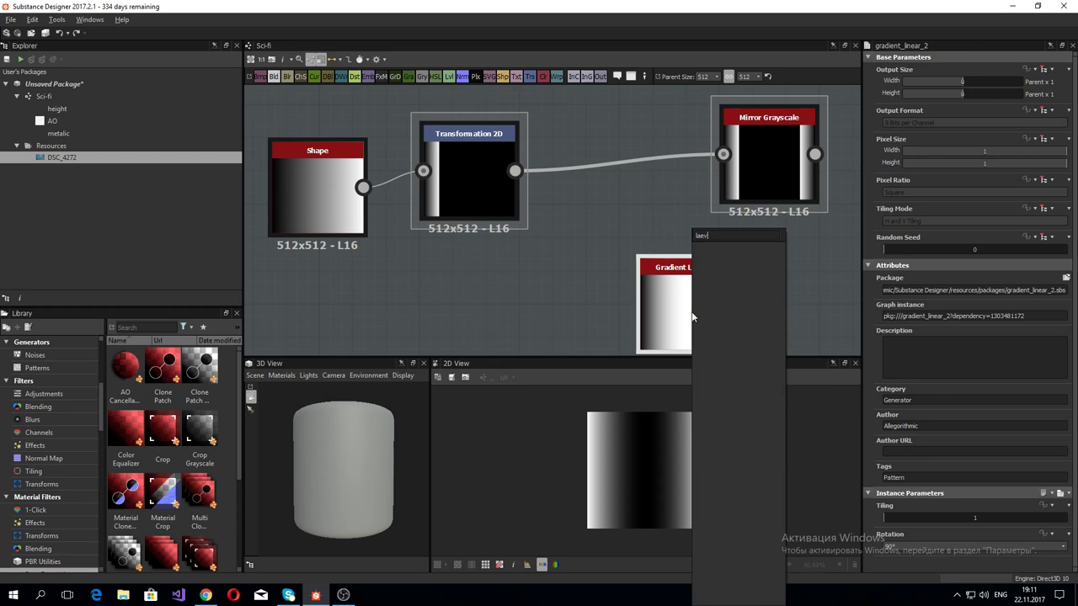
pyautogui.press('BackSpace')
pyautogui.press('BackSpace')
pyautogui.press('BackSpace')
pyautogui.write('e')
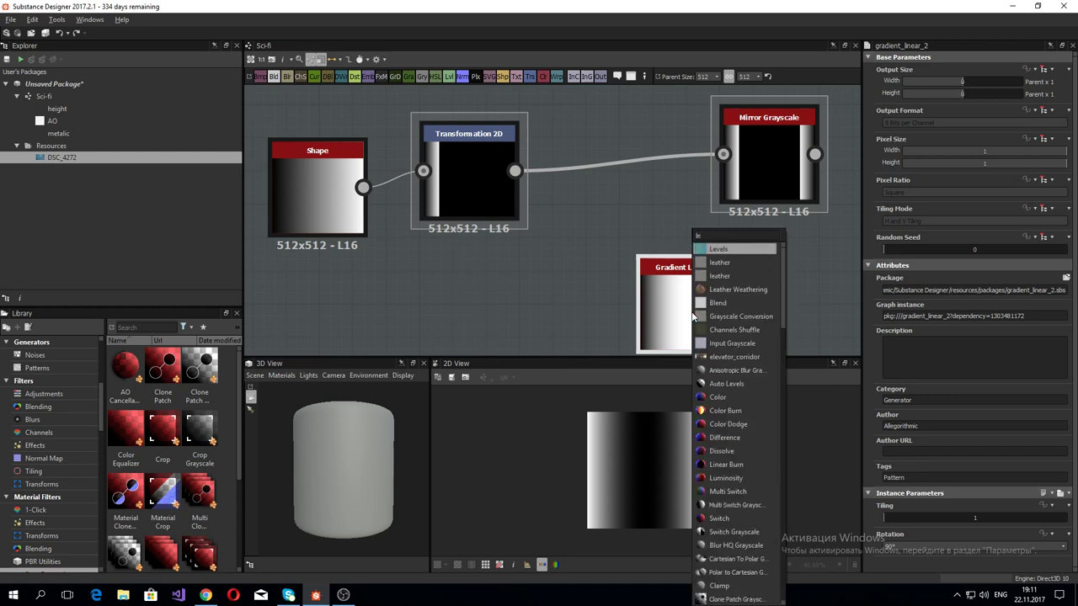
pyautogui.press('Return')
pyautogui.moveTo(707, 316); pyautogui.dragTo(627, 304)
pyautogui.moveTo(823, 310); pyautogui.dragTo(721, 309)
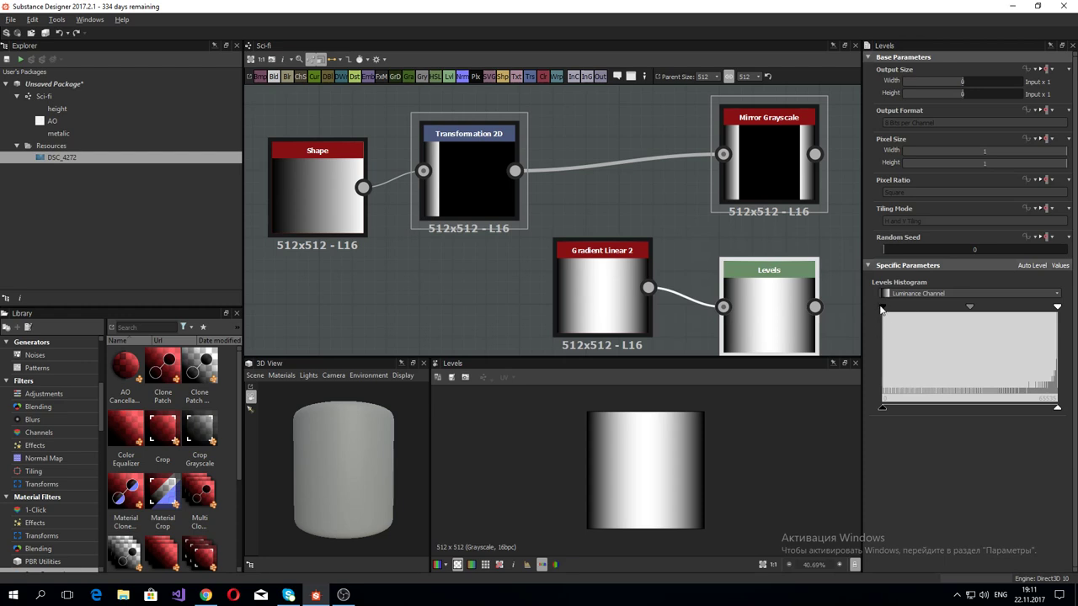
# Step: Adjust the Levels black point, midpoint and output minimum so the gradient's darks turn grey
pyautogui.moveTo(882, 308); pyautogui.dragTo(949, 313)
pyautogui.moveTo(1057, 309); pyautogui.dragTo(830, 308)
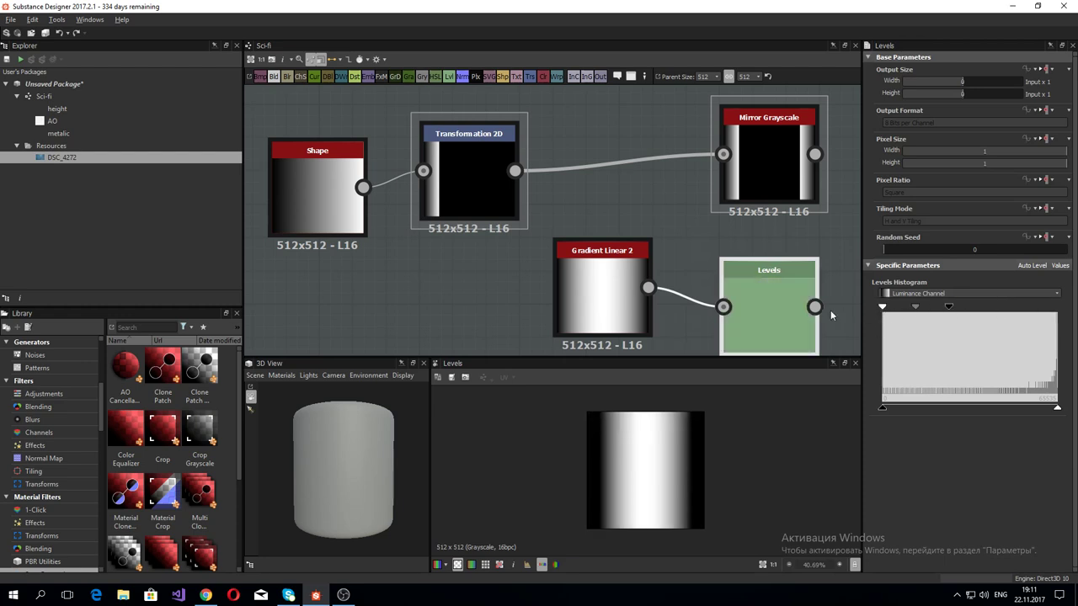
pyautogui.moveTo(950, 307); pyautogui.dragTo(1057, 307)
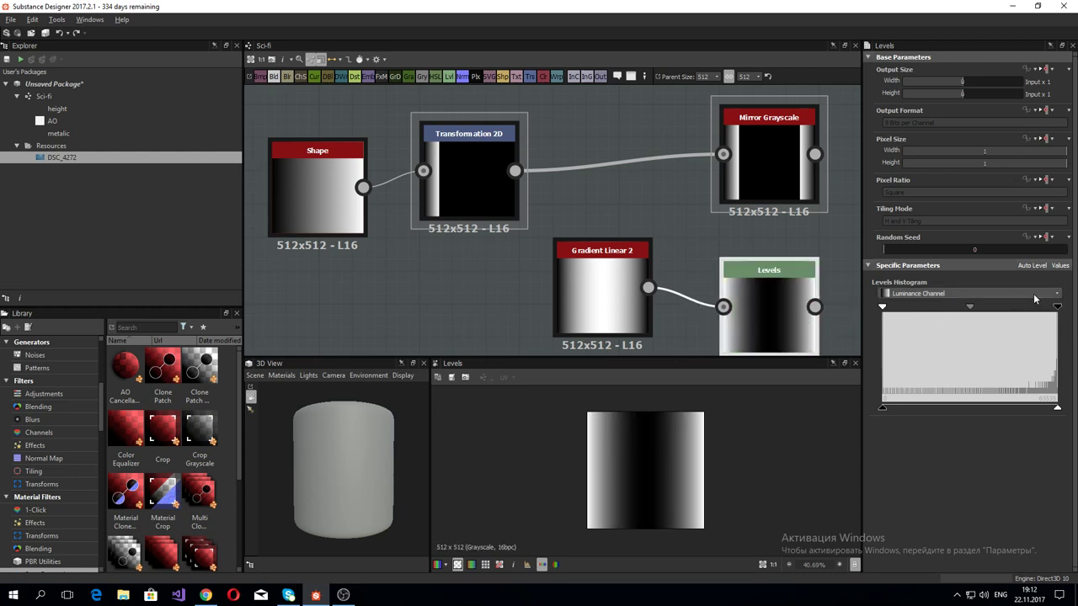
pyautogui.moveTo(970, 307)
pyautogui.mouseDown()
pyautogui.moveTo(998, 309)
pyautogui.moveTo(970, 308)
pyautogui.mouseUp()
pyautogui.moveTo(883, 407); pyautogui.dragTo(933, 408)
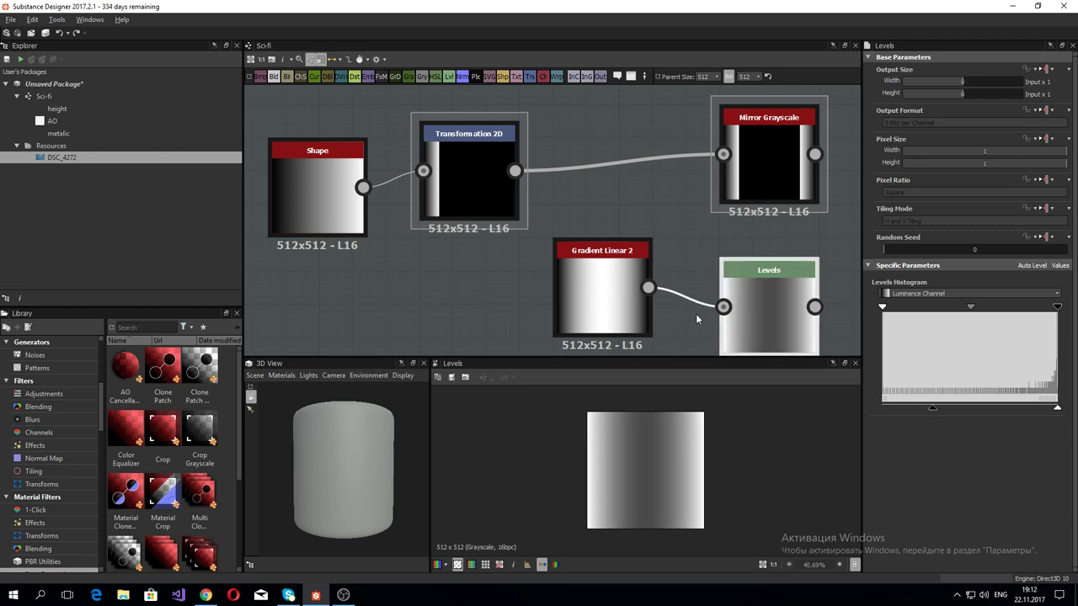
pyautogui.moveTo(685, 310); pyautogui.dragTo(643, 305, button='middle')
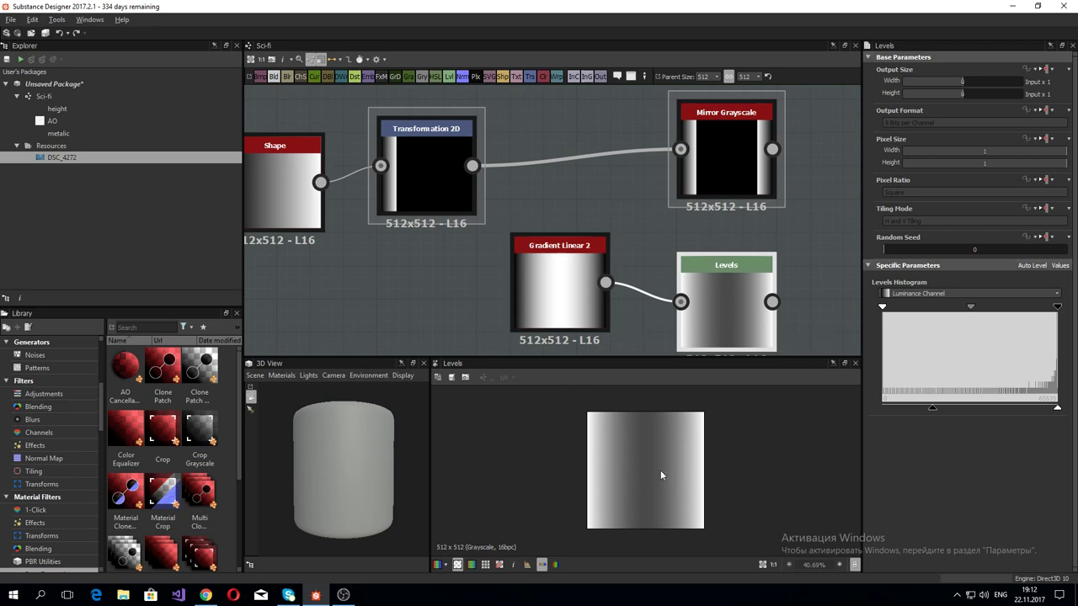
pyautogui.press('space')
pyautogui.write('gr')
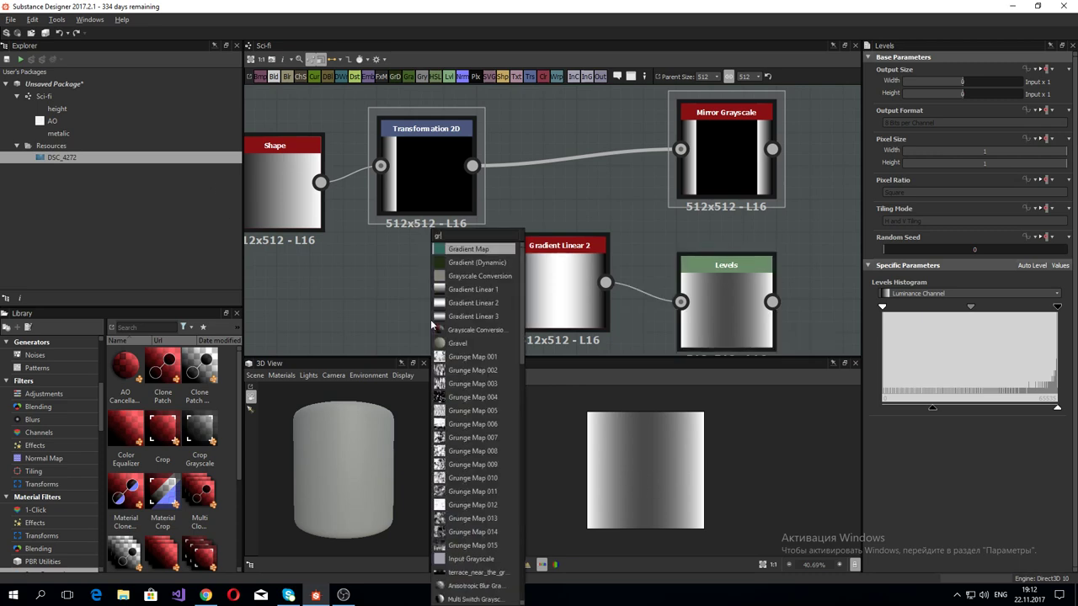
pyautogui.write('a')
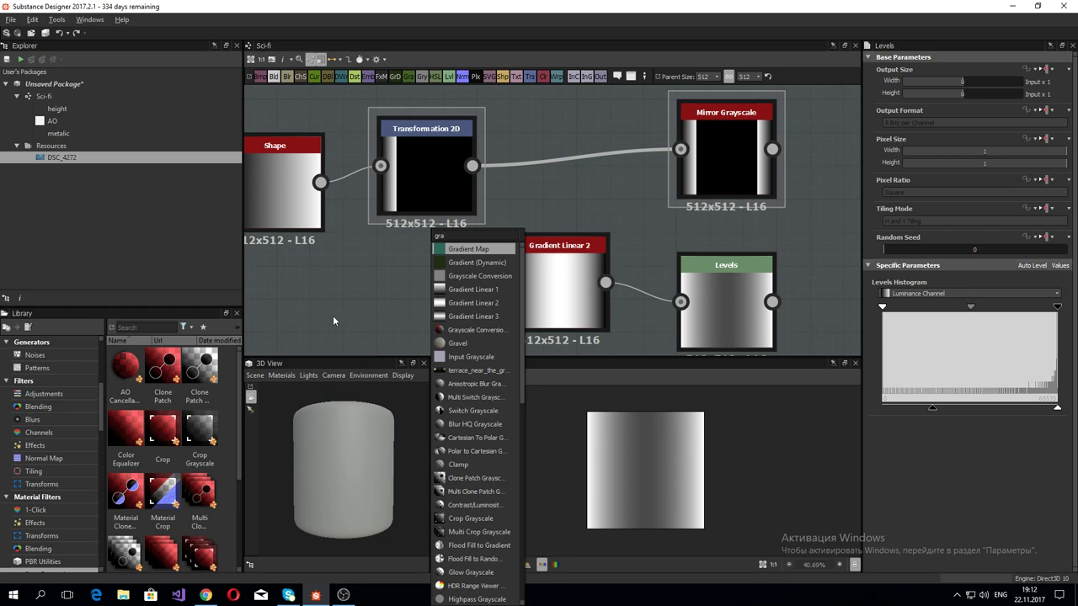
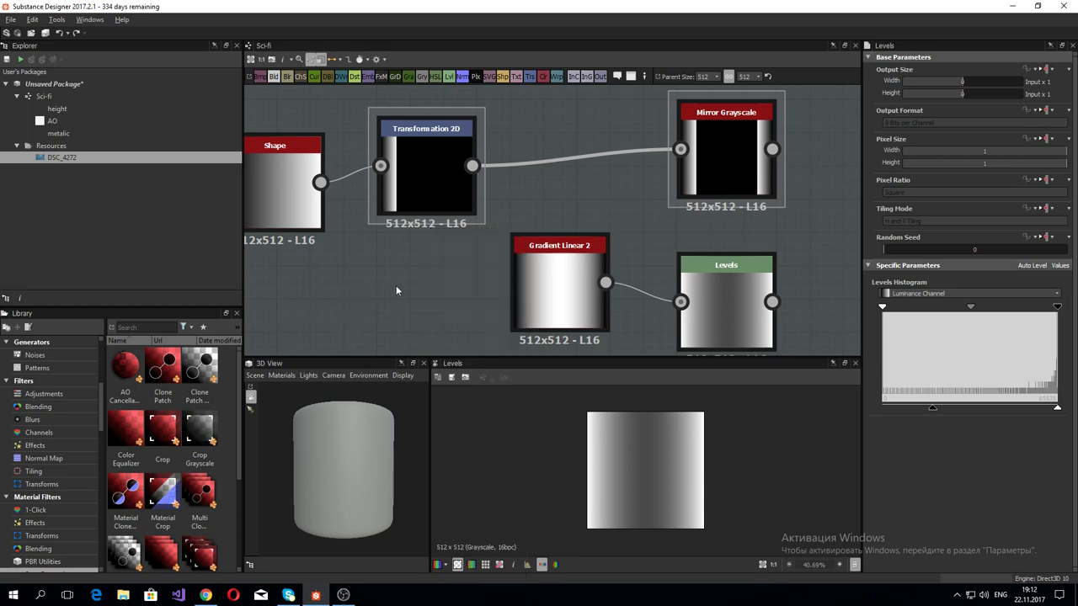
# Step: Move the gradient-fed Levels node beneath the upper Transformation 2D and inspect both nodes
pyautogui.moveTo(396, 289); pyautogui.dragTo(405, 301, button='middle')
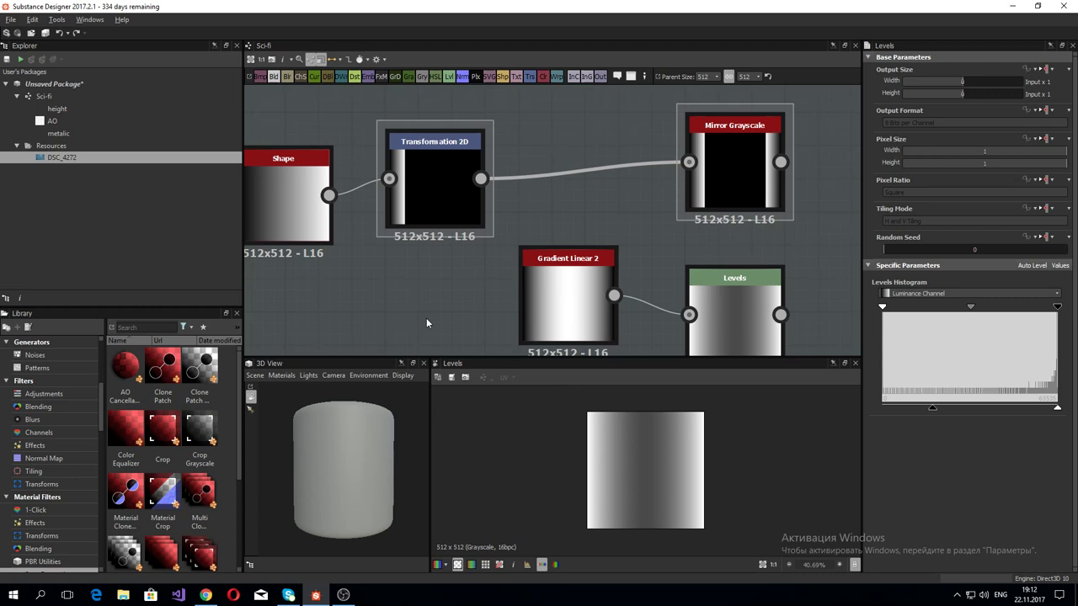
pyautogui.scroll(-3, 426, 318)
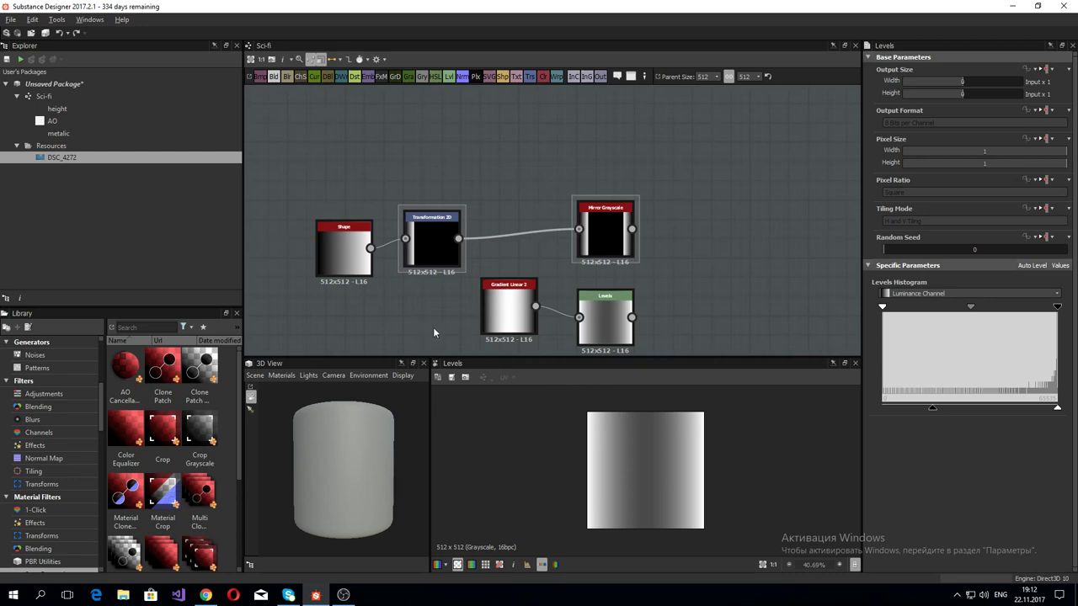
pyautogui.click(509, 320)
pyautogui.moveTo(590, 328); pyautogui.dragTo(417, 327)
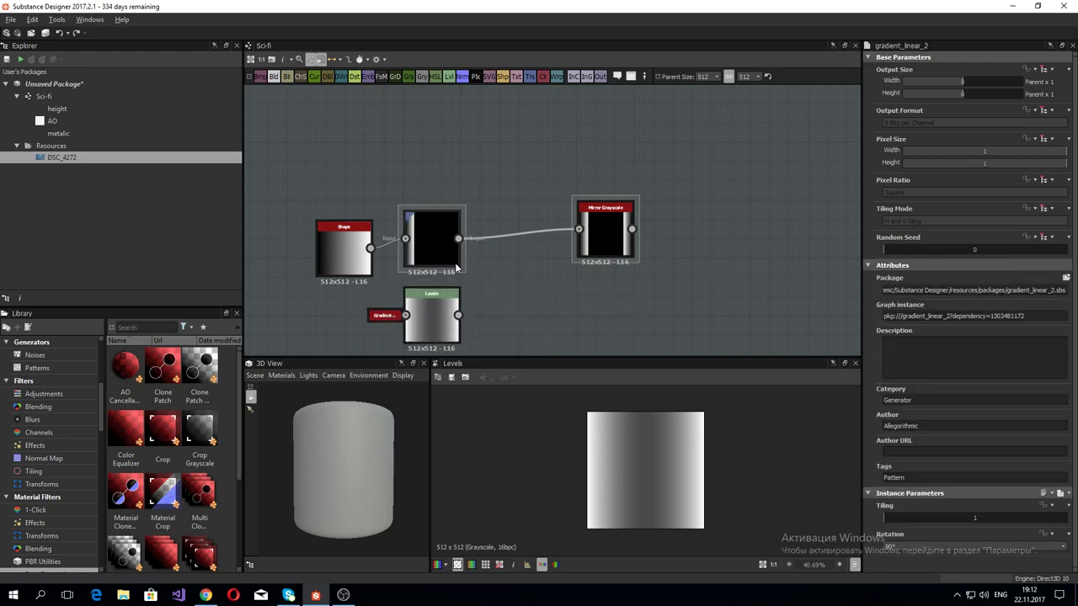
pyautogui.click(445, 257)
pyautogui.click(421, 318)
pyautogui.click(431, 248)
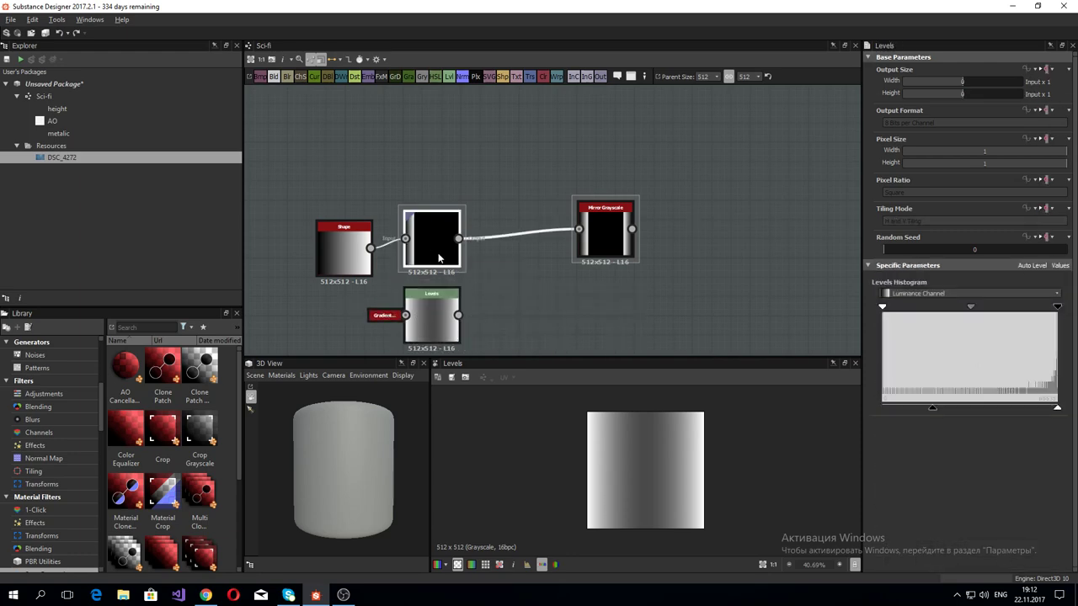
pyautogui.click(442, 318)
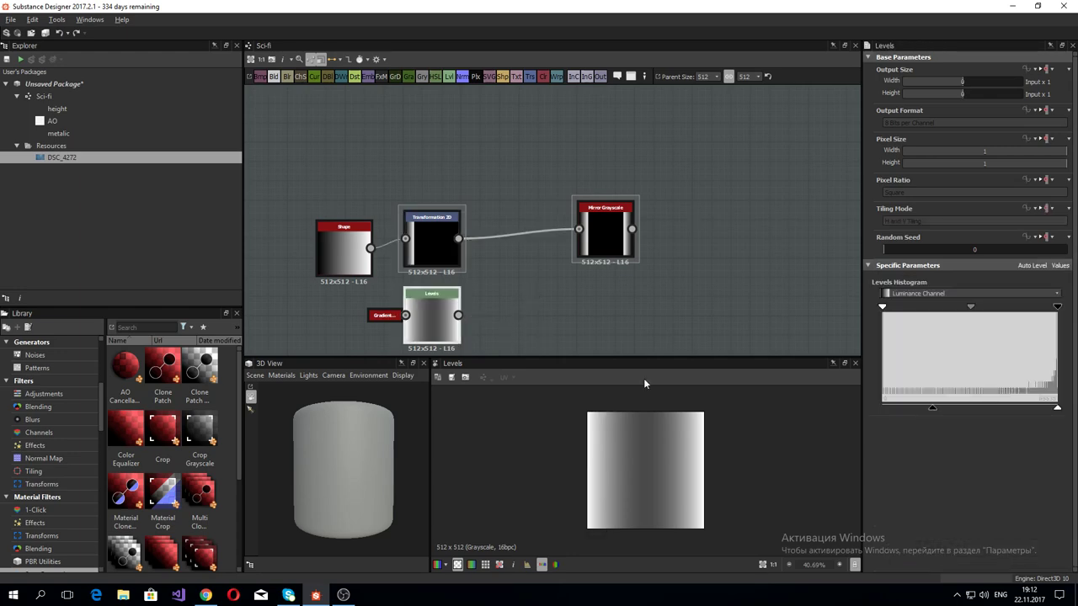
# Step: Add a Transformation 2D after Levels that squeezes the gradient horizontally into repeats
pyautogui.moveTo(457, 315); pyautogui.dragTo(615, 321)
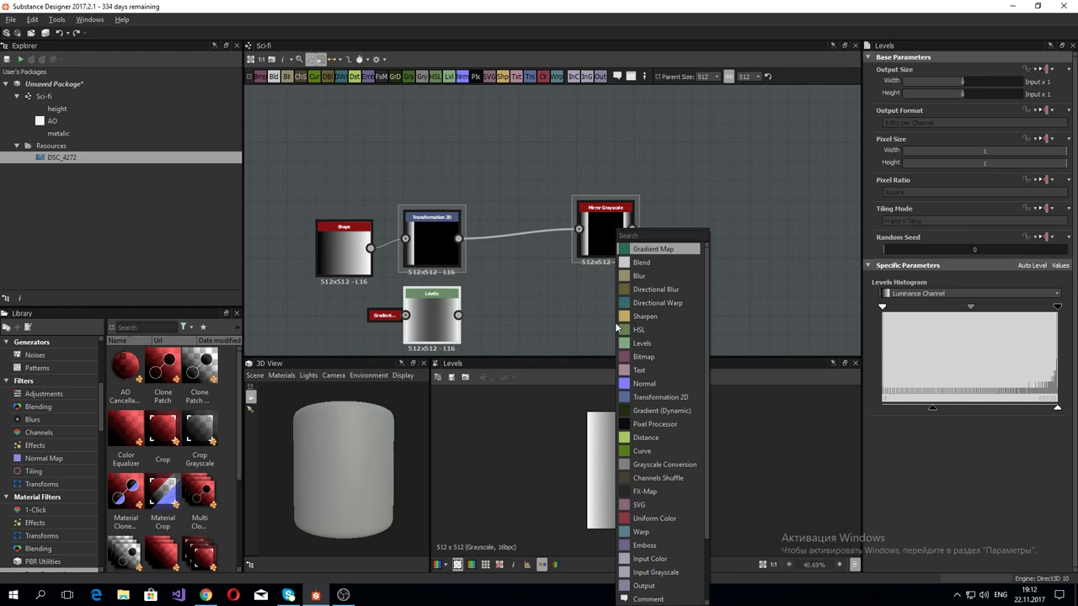
pyautogui.write('tra')
pyautogui.press('Return')
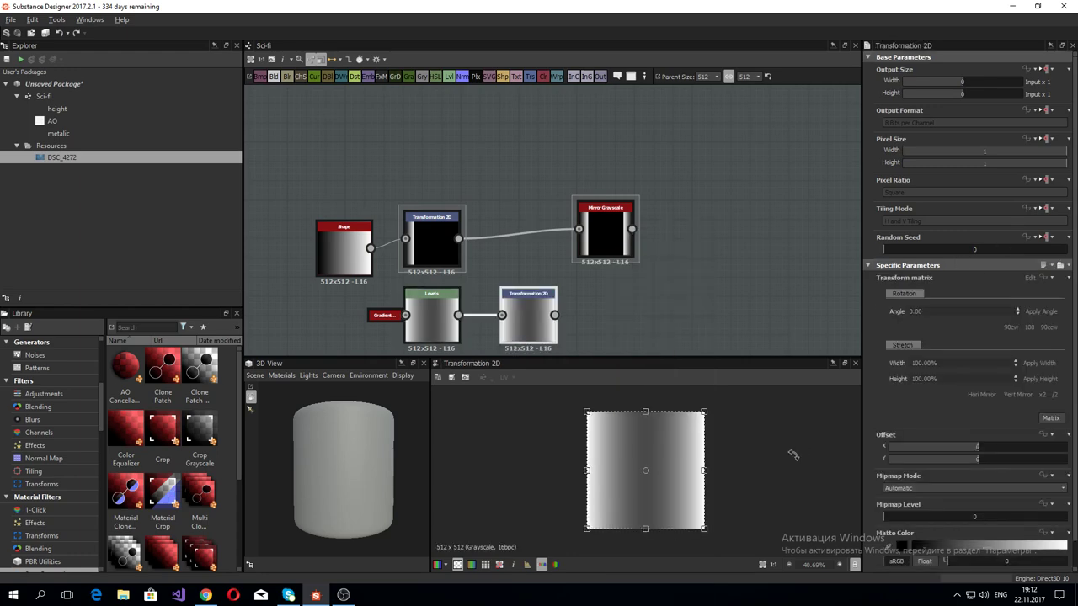
pyautogui.moveTo(704, 472); pyautogui.dragTo(688, 474)
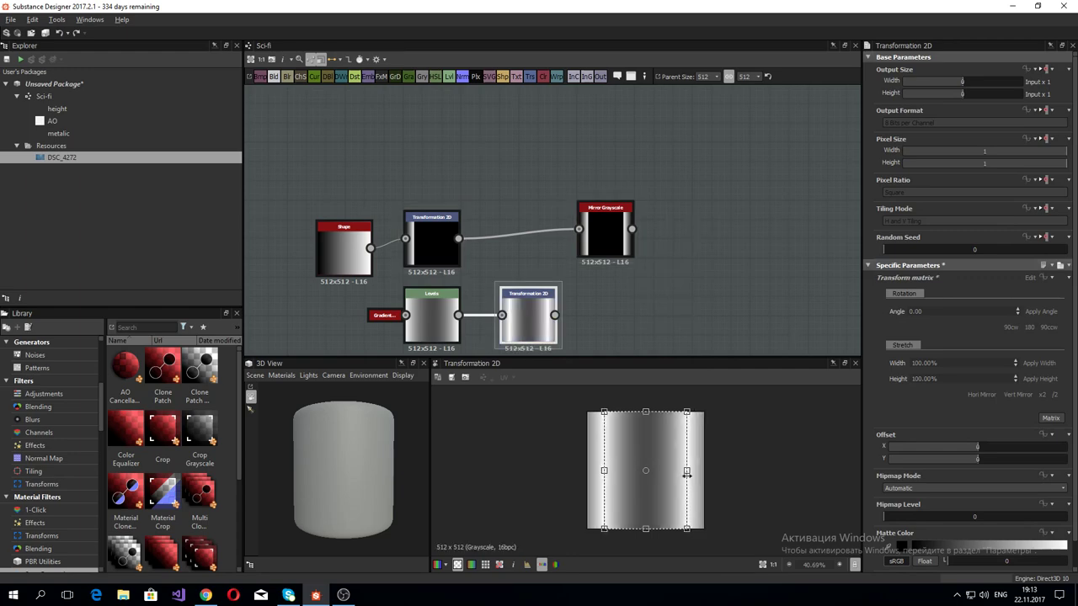
pyautogui.moveTo(688, 475); pyautogui.dragTo(685, 477)
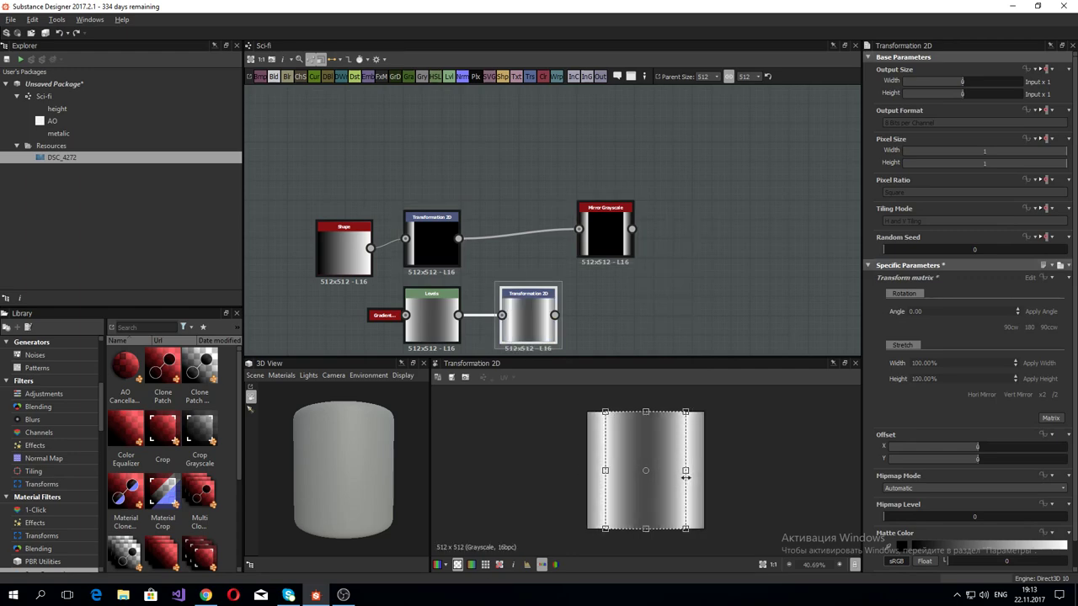
pyautogui.moveTo(537, 337); pyautogui.dragTo(518, 328)
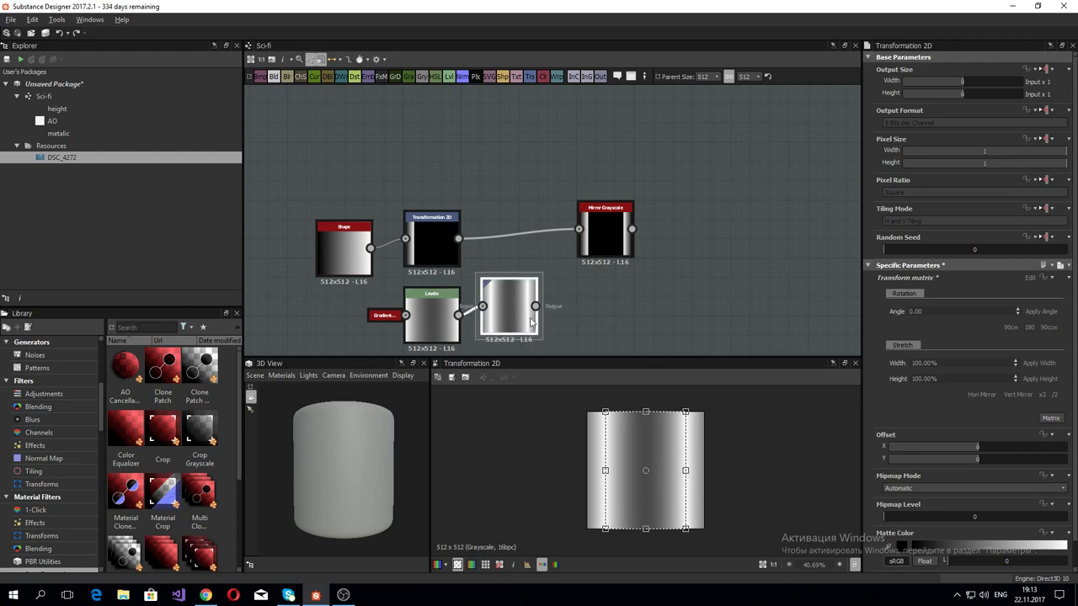
# Step: Add a Blend node fed by the new Transformation 2D
pyautogui.press('space')
pyautogui.write('blend')
pyautogui.press('Return')
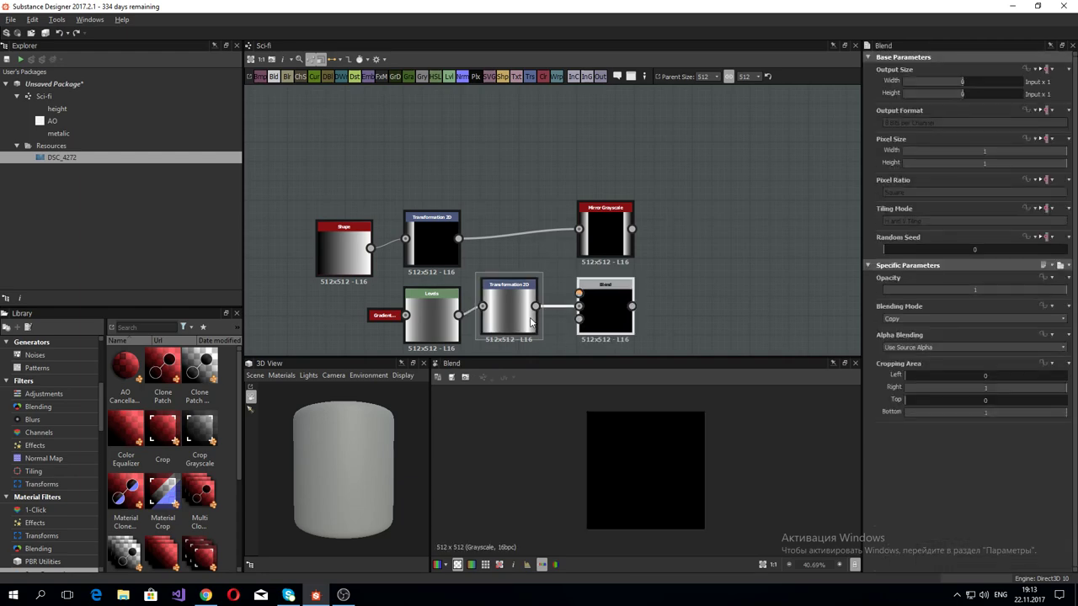
# Step: Wire Mirror Grayscale into the Blend foreground and set its blending mode to Max (Lighten)
pyautogui.moveTo(600, 315); pyautogui.dragTo(696, 272)
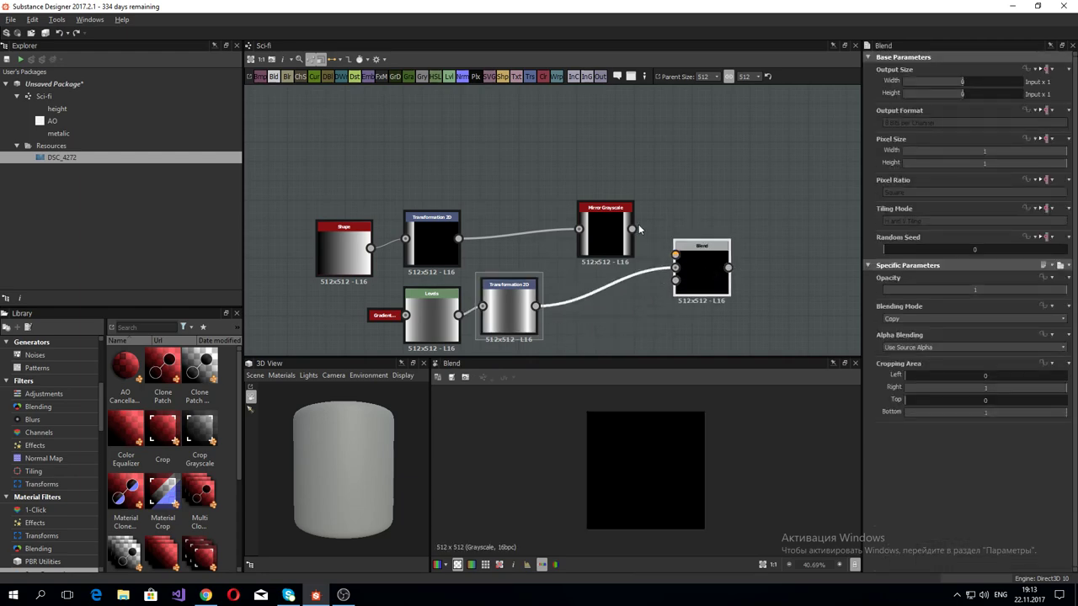
pyautogui.moveTo(632, 228); pyautogui.dragTo(675, 255)
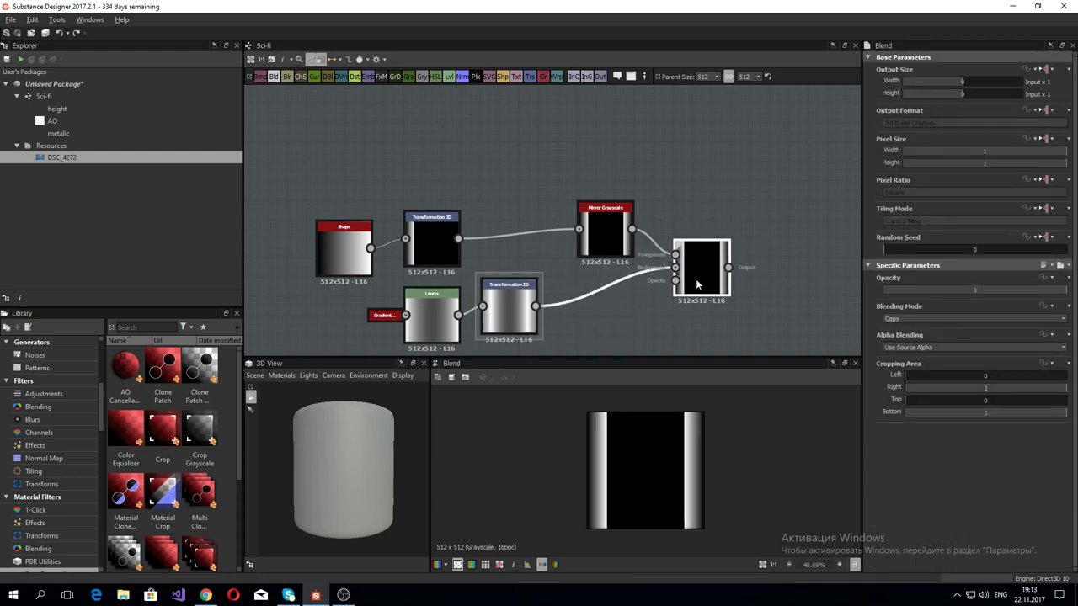
pyautogui.click(918, 319)
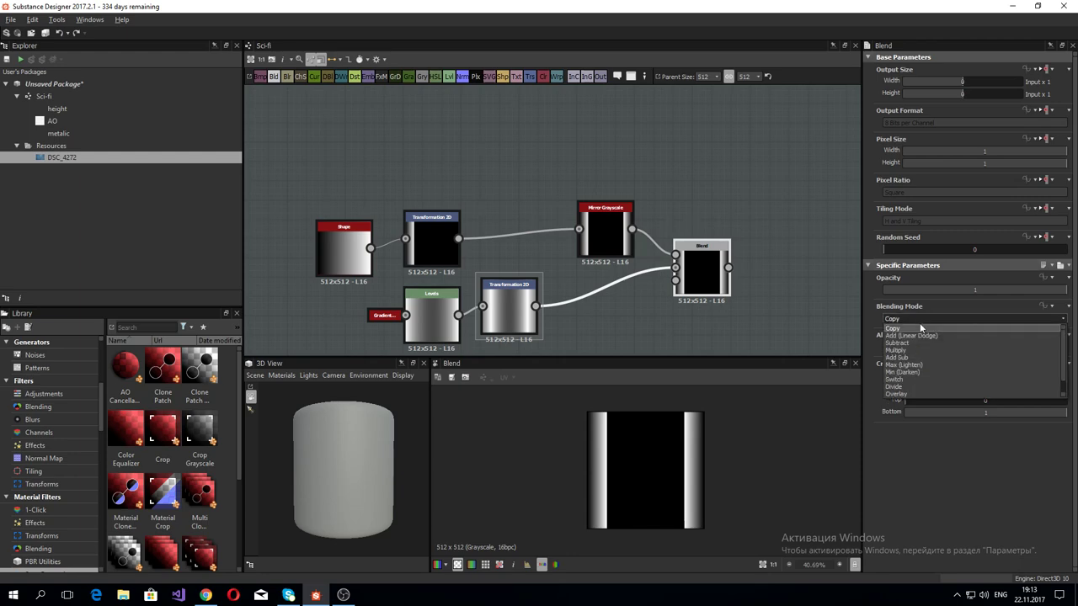
pyautogui.click(929, 365)
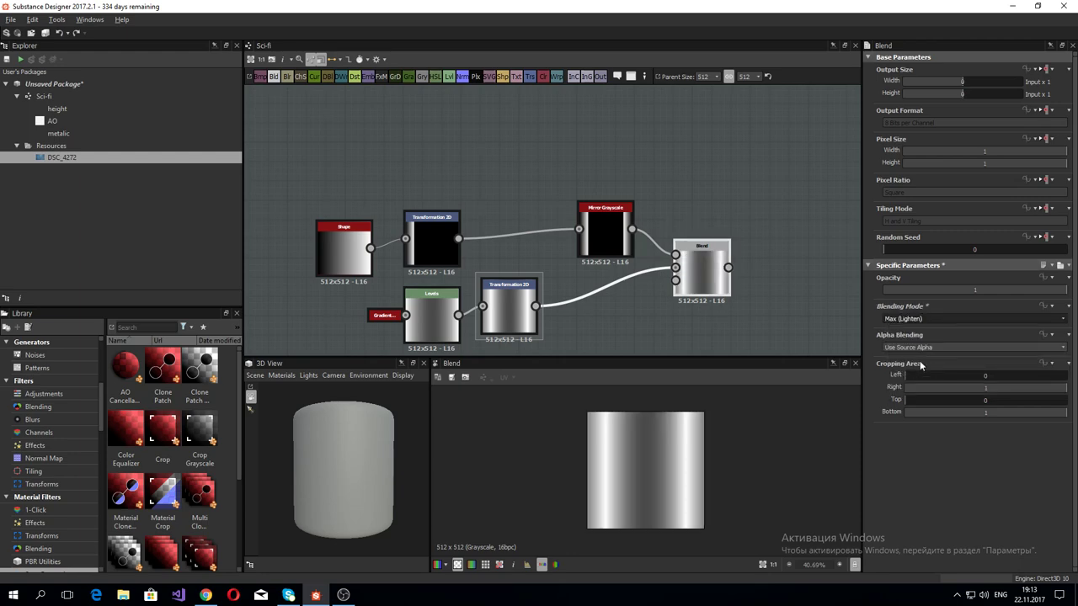
pyautogui.click(916, 321)
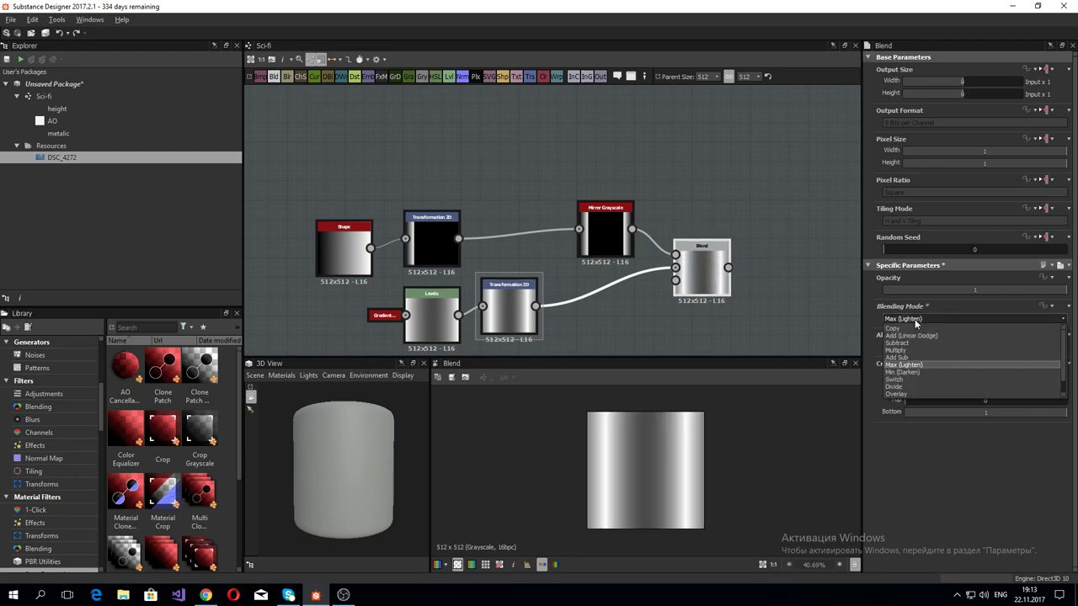
pyautogui.click(924, 372)
pyautogui.click(497, 323)
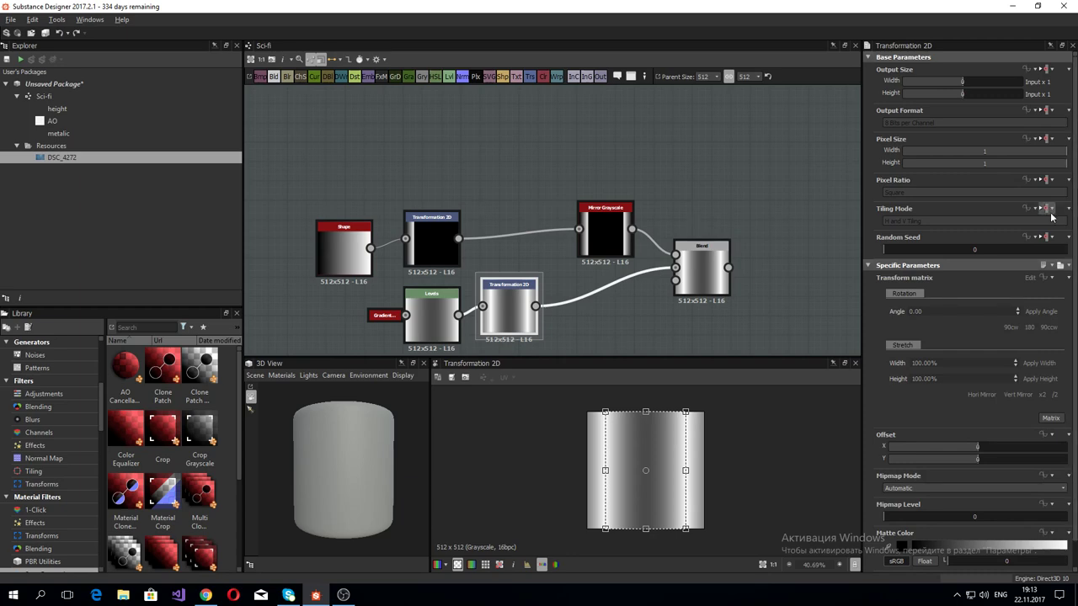
# Step: Set the lower Transformation 2D tiling mode to Absolute with No Tiling
pyautogui.click(1047, 209)
pyautogui.click(1030, 249)
pyautogui.click(969, 222)
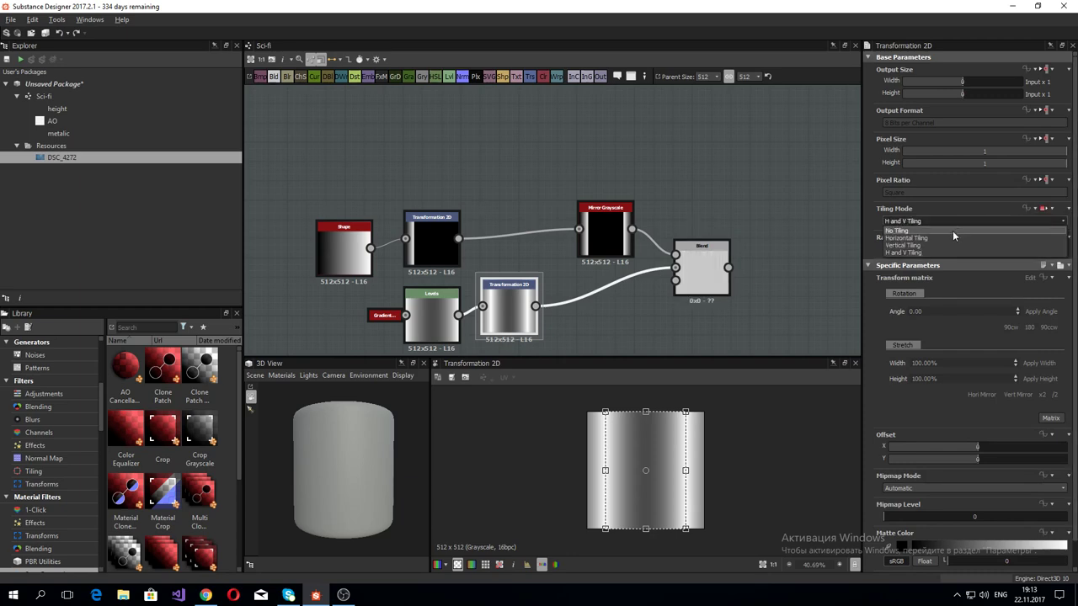
pyautogui.click(952, 231)
pyautogui.doubleClick(707, 281)
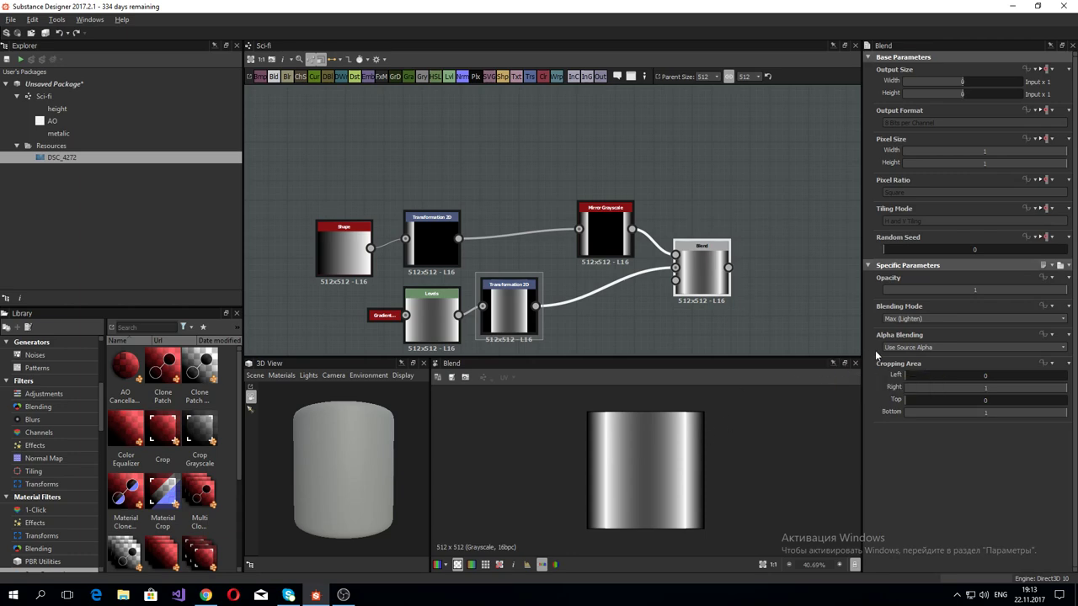
# Step: While previewing the Blend, nudge the lower transform's width back to full
pyautogui.doubleClick(432, 244)
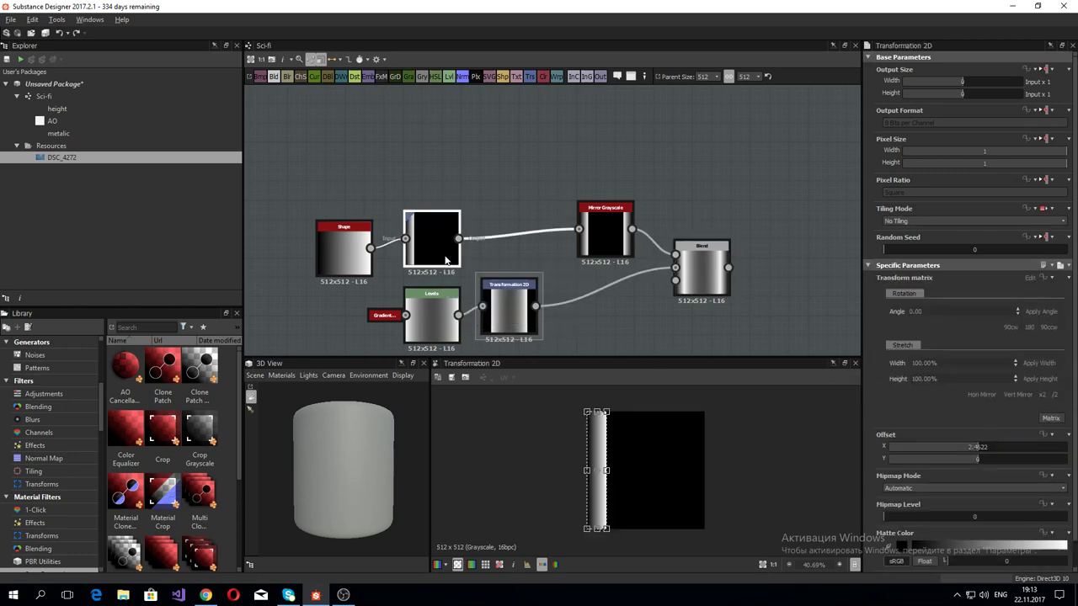
pyautogui.doubleClick(702, 272)
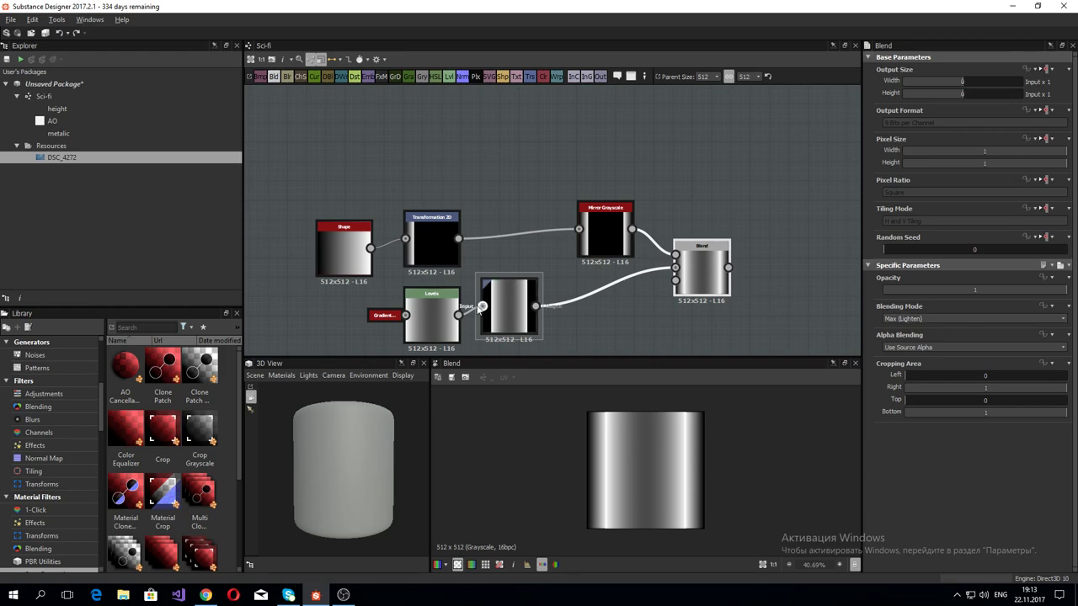
pyautogui.click(521, 299)
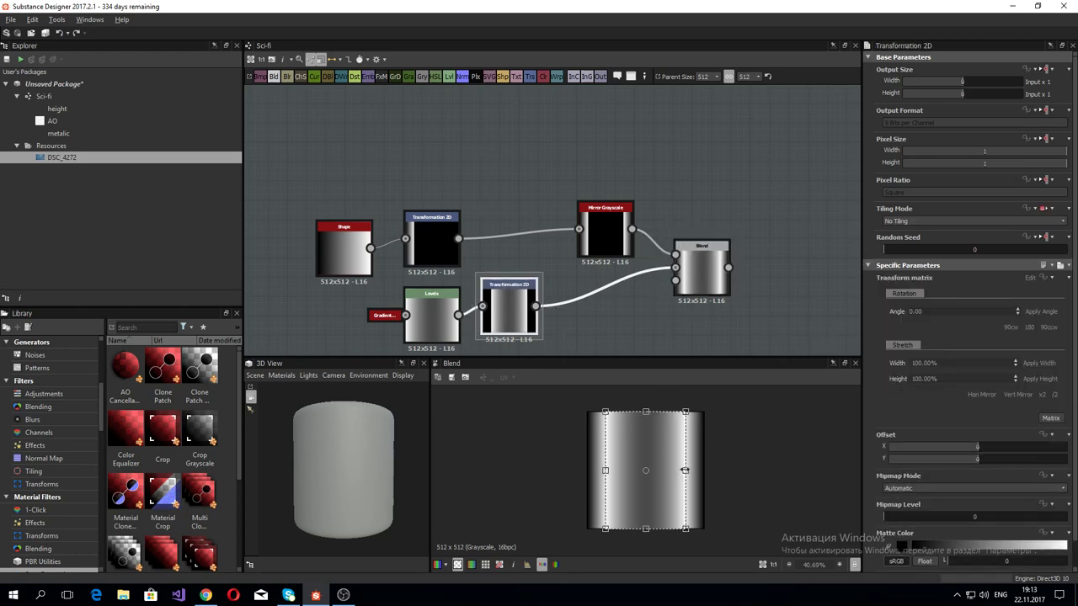
pyautogui.moveTo(685, 470); pyautogui.dragTo(683, 472)
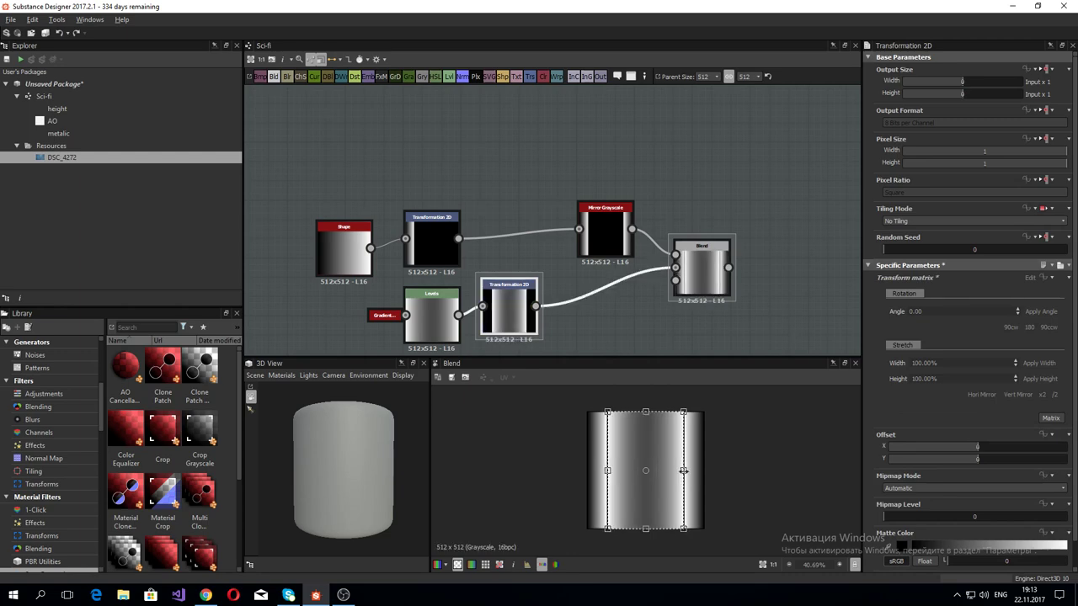
pyautogui.moveTo(683, 471); pyautogui.dragTo(684, 470)
pyautogui.click(737, 313)
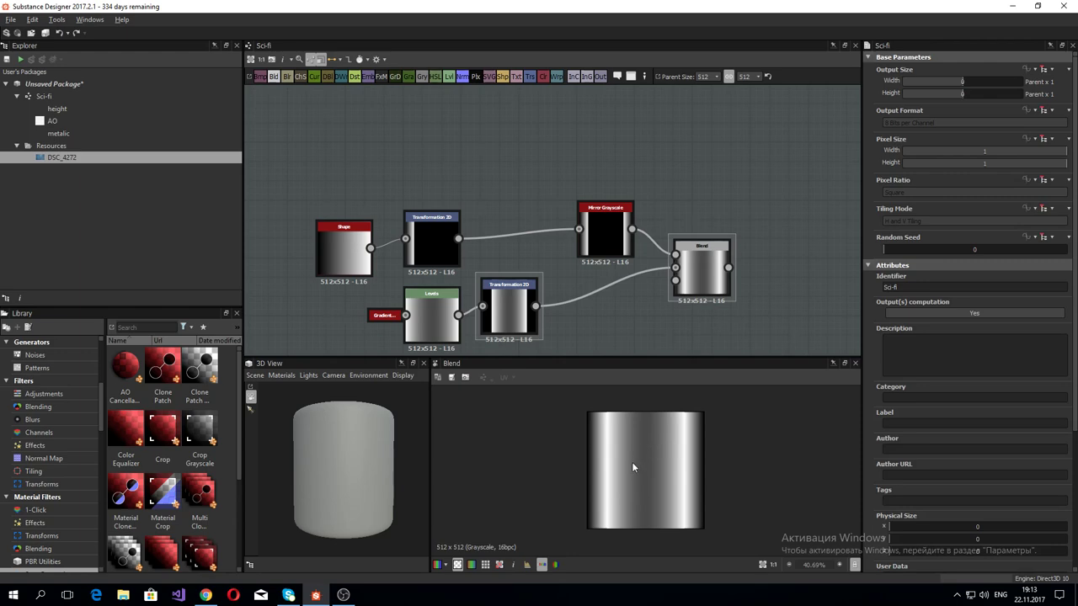
# Step: Drag the Levels node's darkest and brightest output handles inward on the gradient
pyautogui.scroll(1, 633, 467)
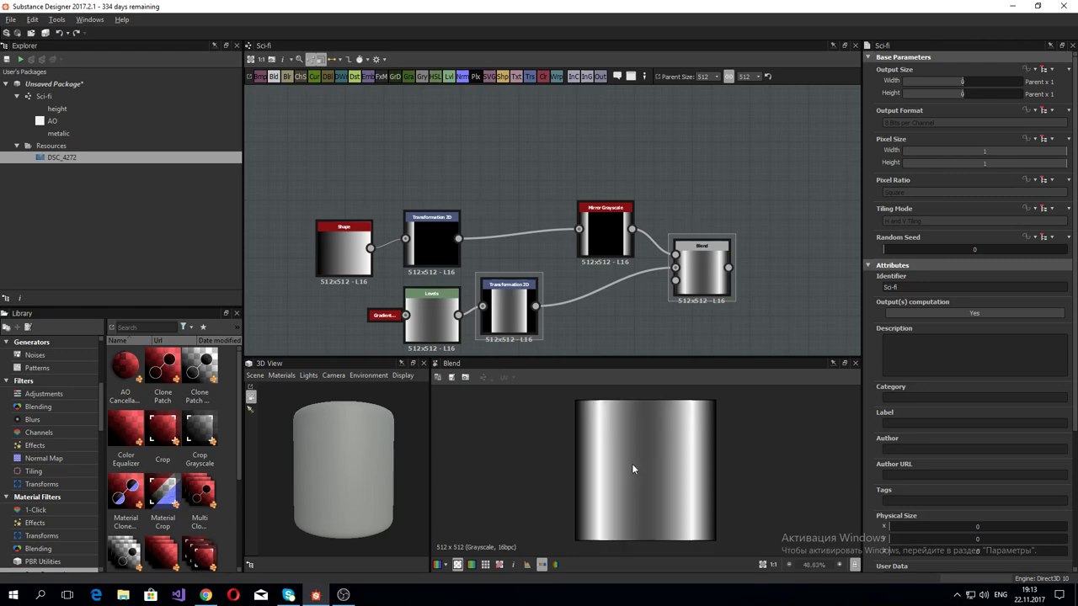
pyautogui.click(430, 316)
pyautogui.moveTo(969, 310)
pyautogui.mouseDown()
pyautogui.moveTo(982, 312)
pyautogui.moveTo(948, 316)
pyautogui.moveTo(960, 315)
pyautogui.mouseUp()
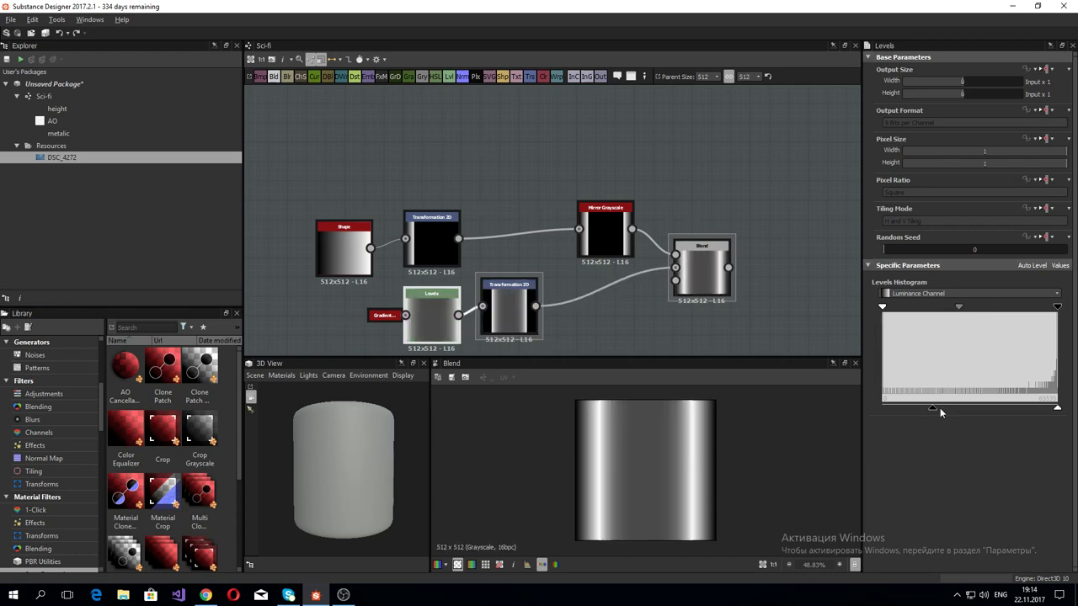
pyautogui.moveTo(934, 409)
pyautogui.mouseDown()
pyautogui.moveTo(919, 407)
pyautogui.moveTo(962, 407)
pyautogui.moveTo(930, 408)
pyautogui.moveTo(954, 407)
pyautogui.mouseUp()
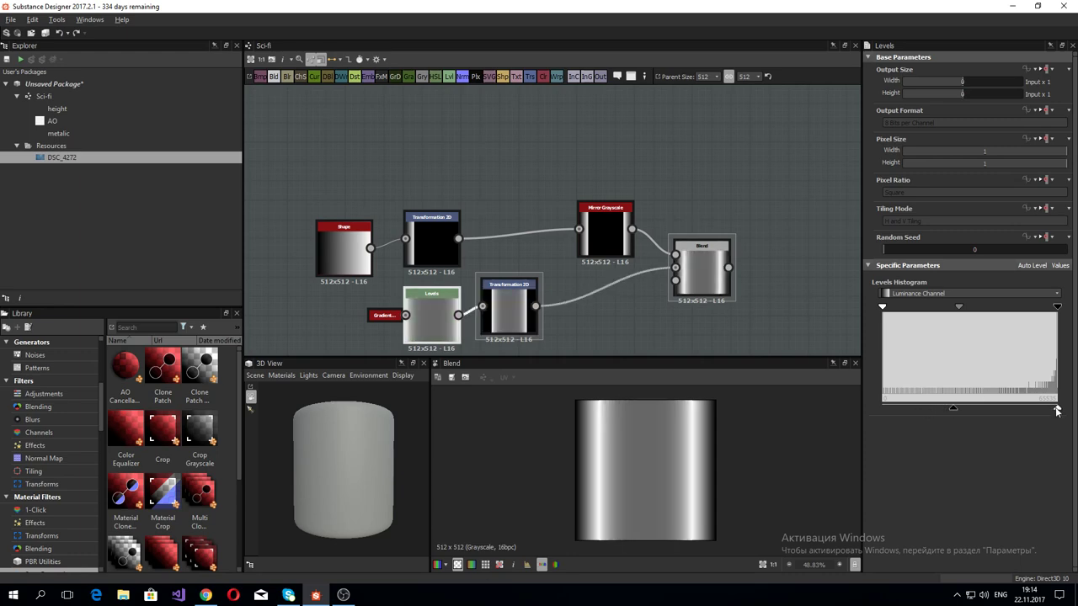
pyautogui.moveTo(1057, 410)
pyautogui.mouseDown()
pyautogui.moveTo(1021, 411)
pyautogui.moveTo(1040, 412)
pyautogui.mouseUp()
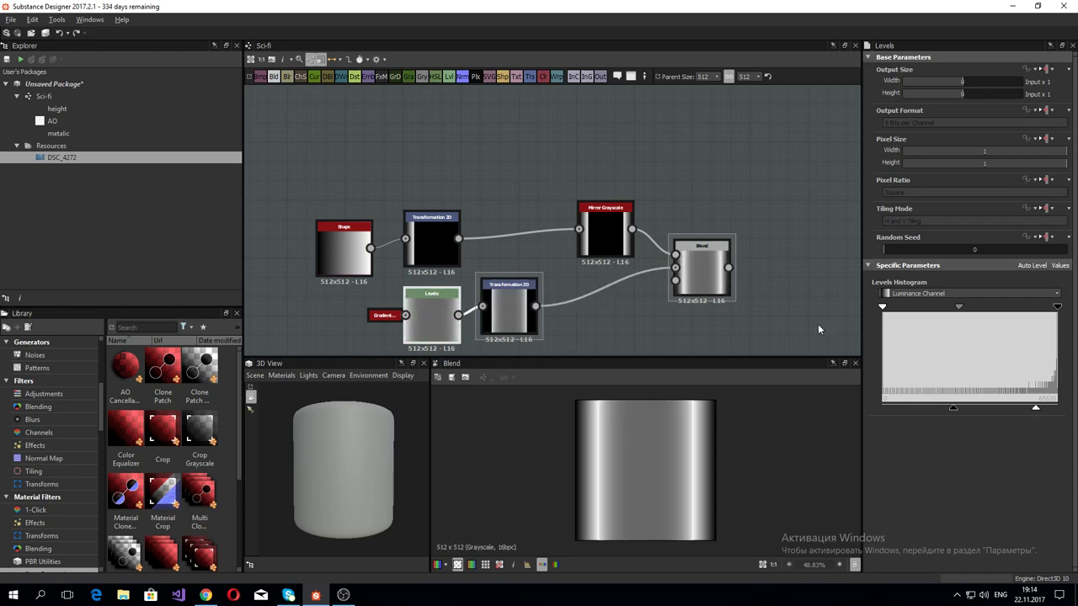
pyautogui.scroll(-1, 818, 323)
pyautogui.moveTo(793, 281)
pyautogui.mouseDown(button='middle')
pyautogui.moveTo(629, 289)
pyautogui.moveTo(580, 197)
pyautogui.mouseUp(button='middle')
pyautogui.scroll(-3, 643, 291)
pyautogui.scroll(3, 644, 296)
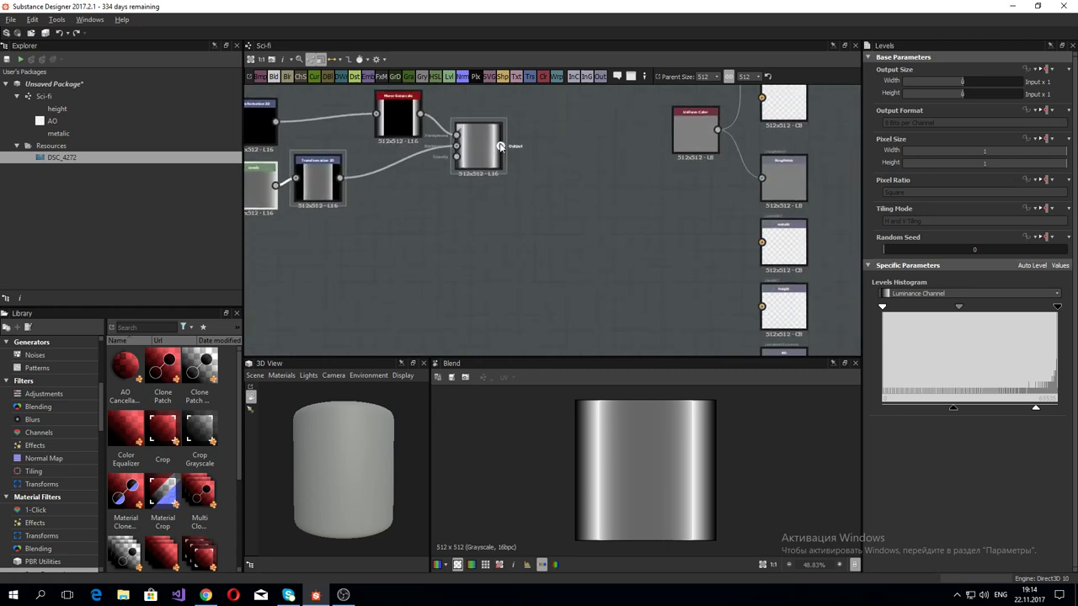
# Step: Connect the Blend result to the height output
pyautogui.moveTo(500, 146); pyautogui.dragTo(762, 306)
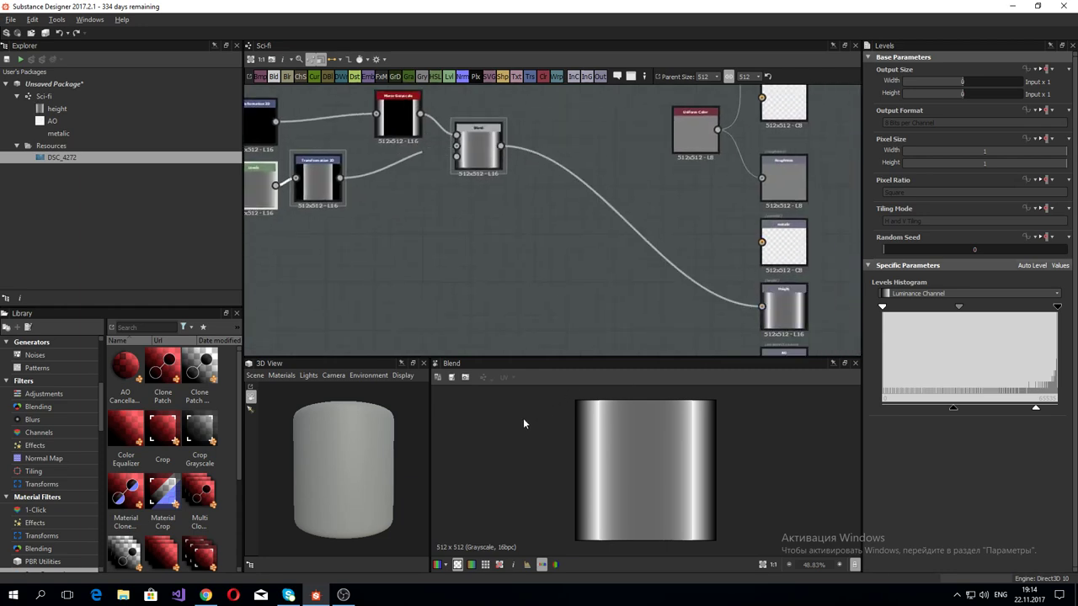
pyautogui.click(256, 376)
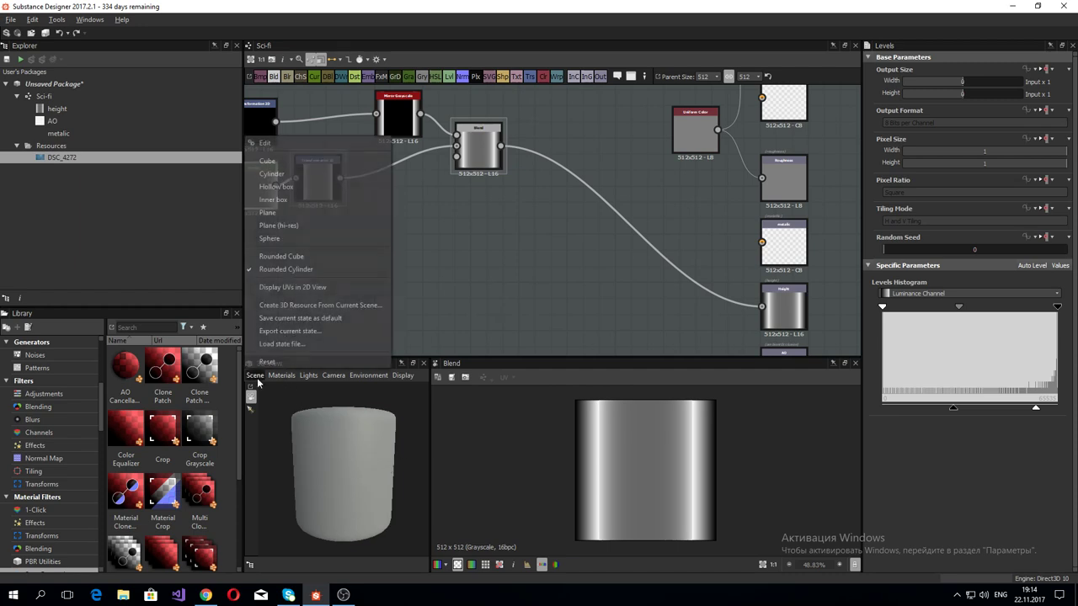
pyautogui.click(287, 144)
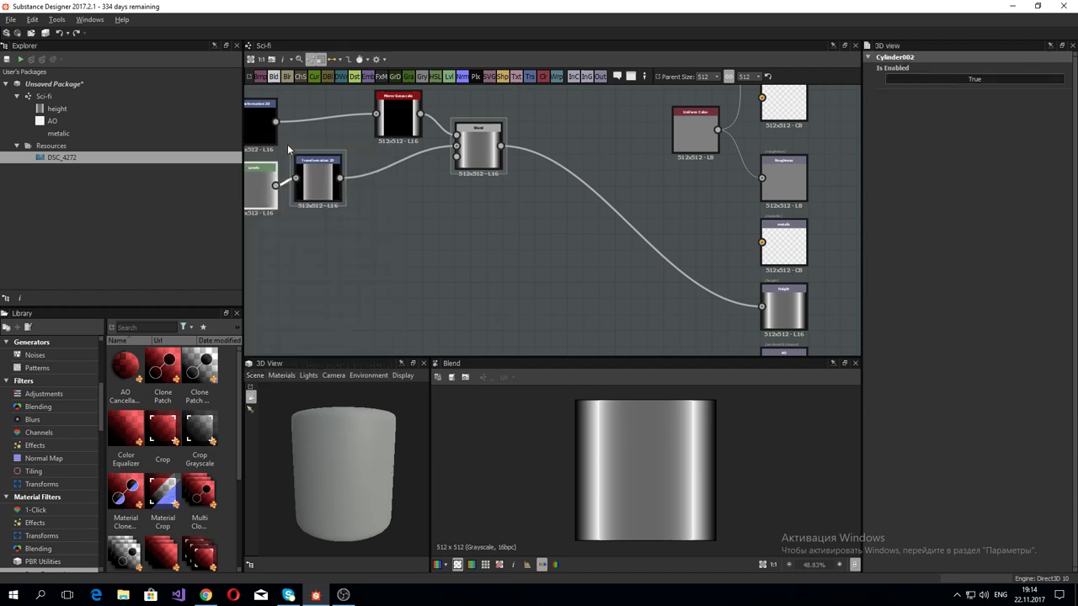
# Step: In the default preview material, enter tiling 1 and drag height scale up to 1
pyautogui.click(289, 376)
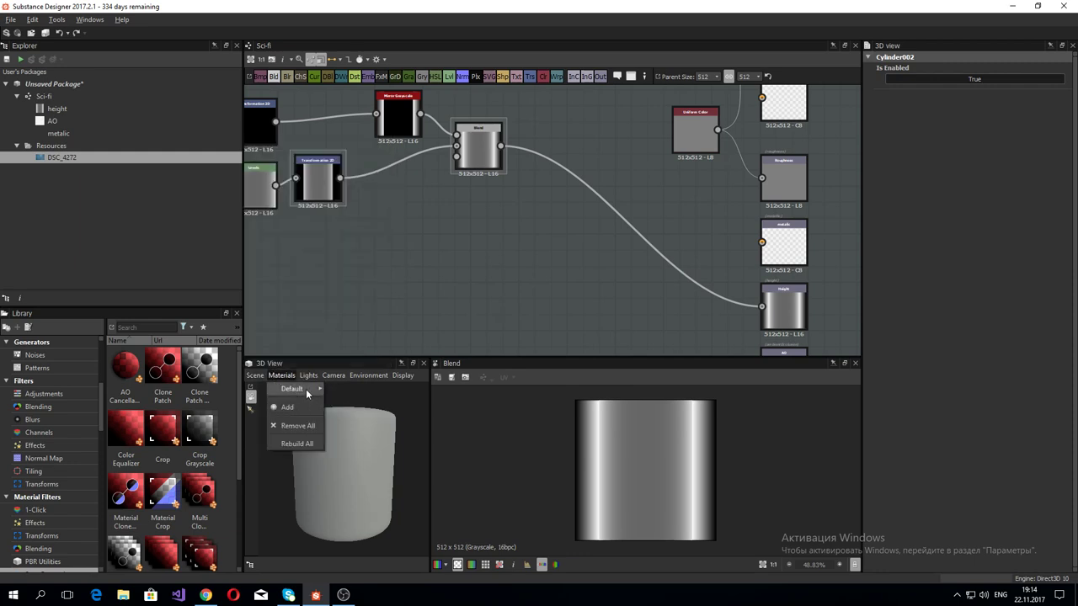
pyautogui.click(356, 390)
pyautogui.doubleClick(909, 234)
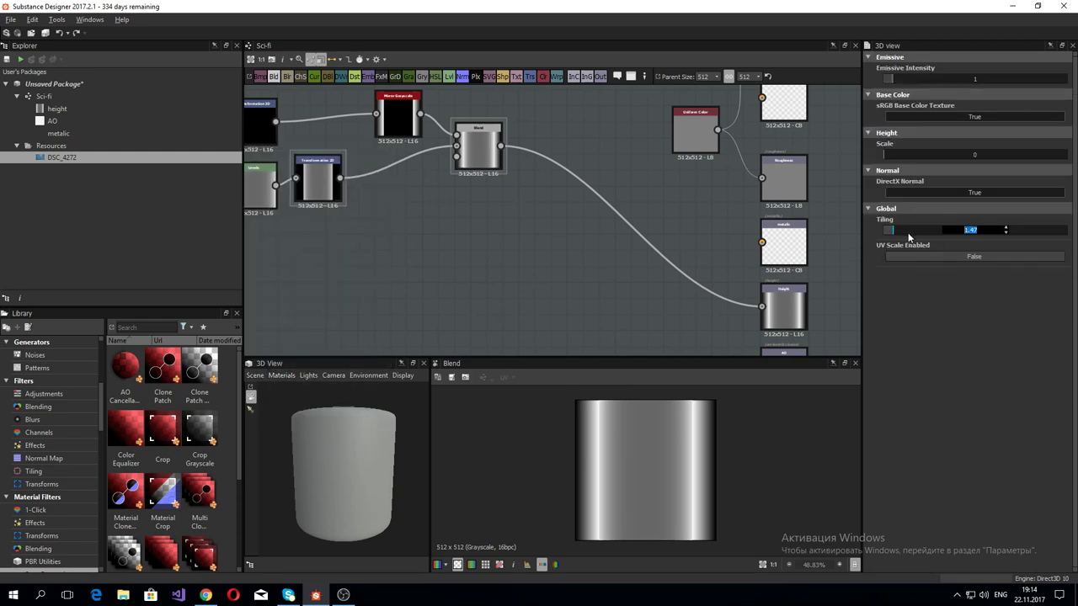
pyautogui.write('1')
pyautogui.press('Return')
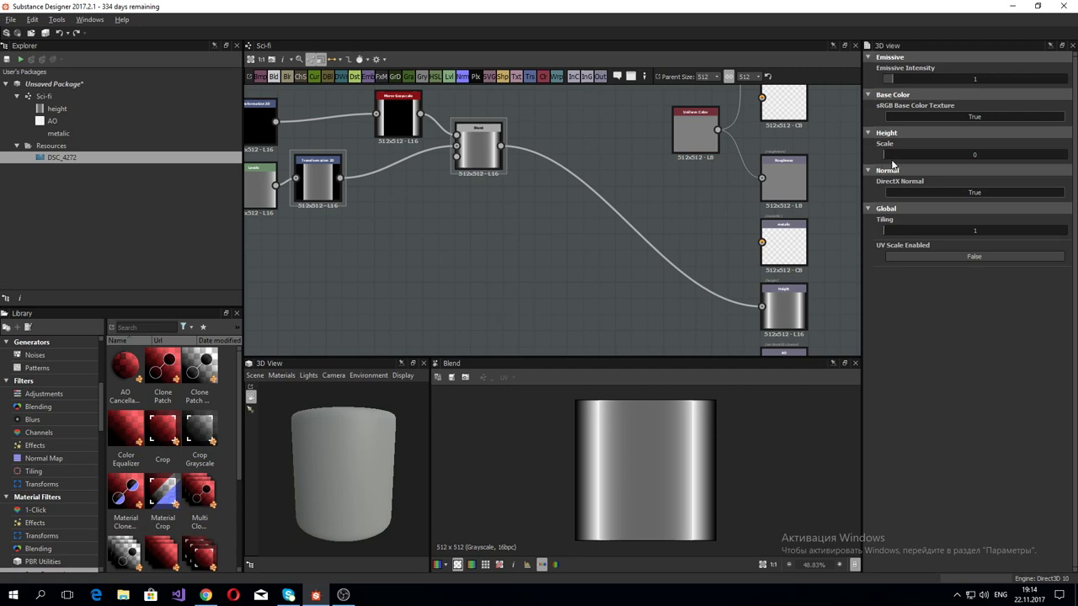
pyautogui.moveTo(894, 156)
pyautogui.mouseDown()
pyautogui.moveTo(994, 156)
pyautogui.moveTo(1032, 175)
pyautogui.mouseUp()
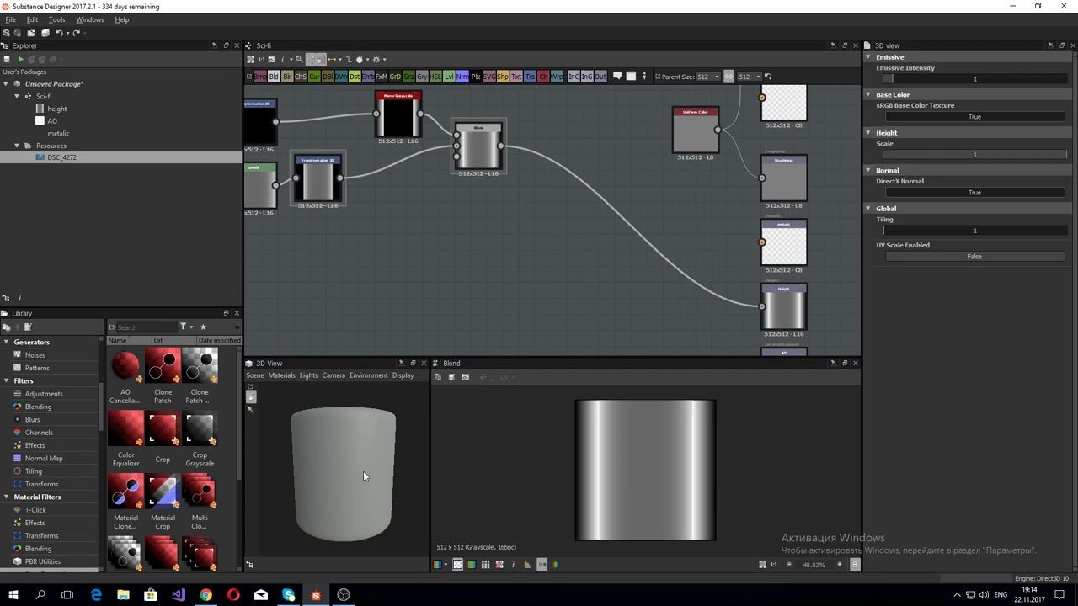
pyautogui.moveTo(363, 477)
pyautogui.mouseDown()
pyautogui.moveTo(229, 473)
pyautogui.moveTo(272, 469)
pyautogui.moveTo(293, 418)
pyautogui.mouseUp()
# Step: Switch the 3D preview mesh to Plane (hi-res)
pyautogui.click(259, 376)
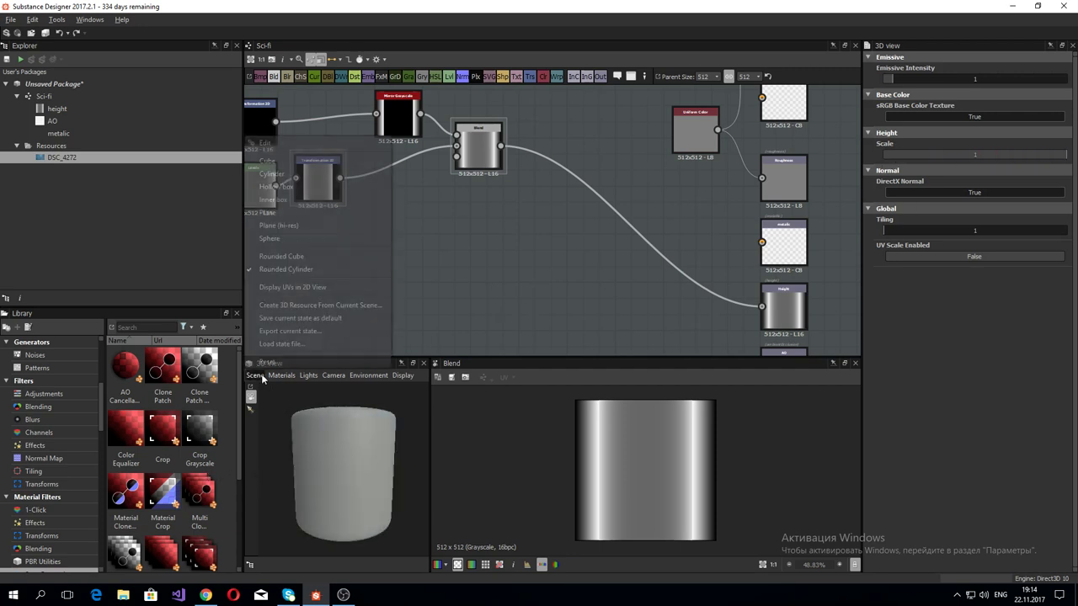
pyautogui.rightClick(263, 379)
pyautogui.click(260, 376)
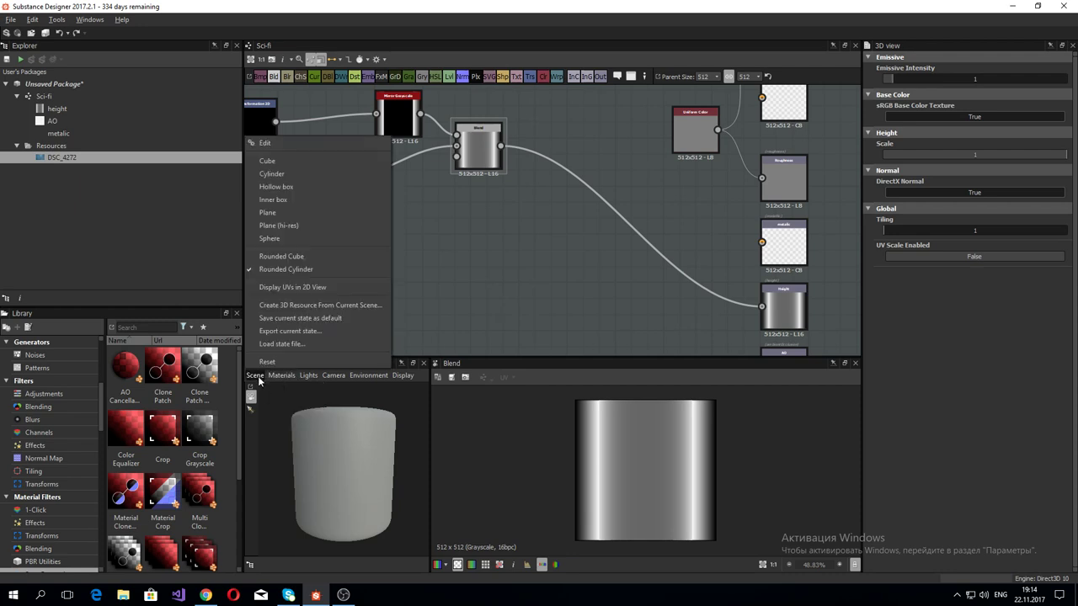
pyautogui.click(288, 210)
pyautogui.moveTo(361, 499)
pyautogui.mouseDown()
pyautogui.moveTo(389, 521)
pyautogui.moveTo(365, 476)
pyautogui.moveTo(356, 507)
pyautogui.moveTo(375, 476)
pyautogui.moveTo(344, 470)
pyautogui.moveTo(329, 492)
pyautogui.moveTo(380, 505)
pyautogui.moveTo(364, 499)
pyautogui.mouseUp()
pyautogui.scroll(-3, 355, 499)
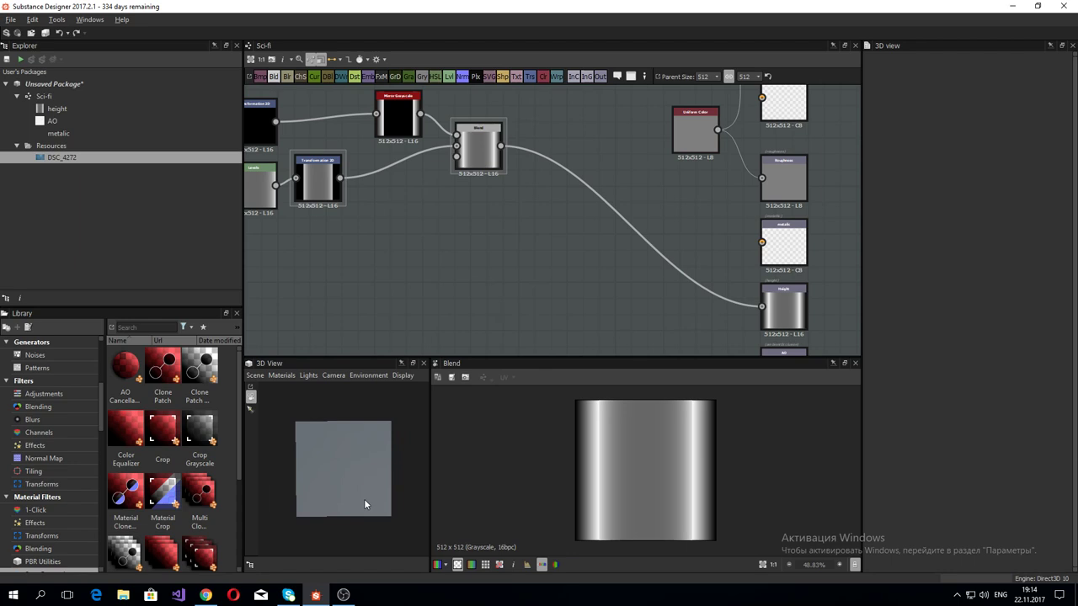
# Step: Choose a tessellating shader for the default preview material
pyautogui.click(277, 374)
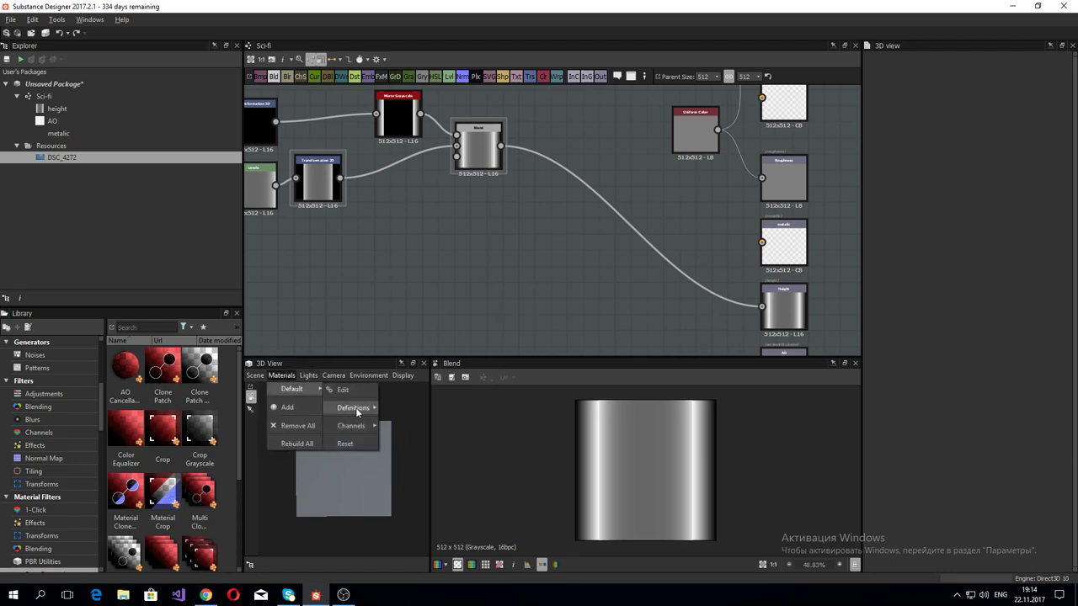
pyautogui.moveTo(353, 408)
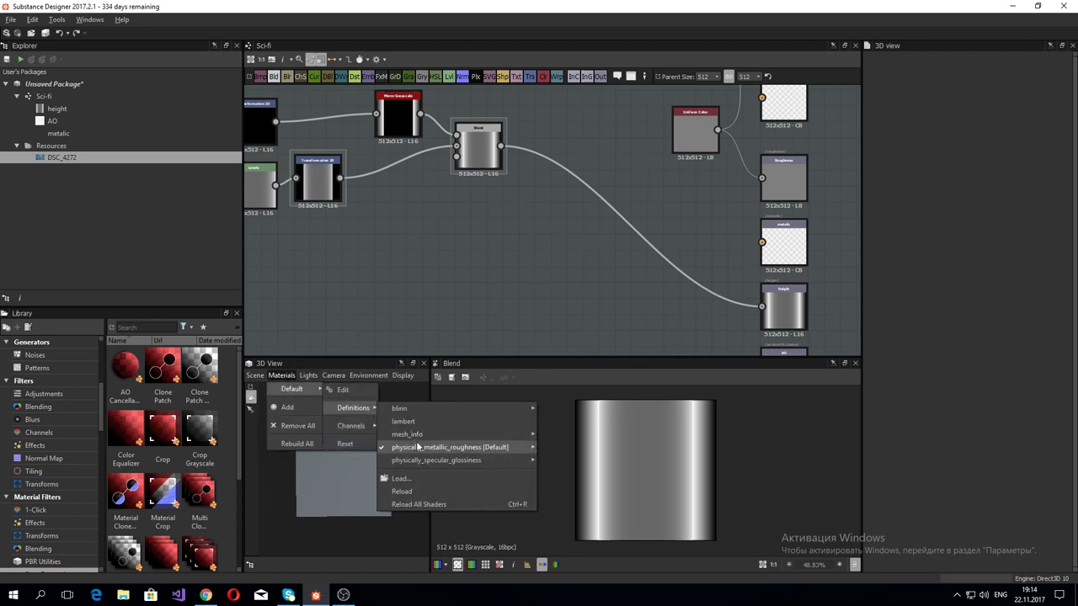
pyautogui.click(558, 463)
pyautogui.moveTo(408, 464)
pyautogui.mouseDown()
pyautogui.moveTo(388, 404)
pyautogui.moveTo(373, 461)
pyautogui.moveTo(391, 463)
pyautogui.mouseUp()
# Step: Set the preview material's height scale to 5
pyautogui.click(282, 375)
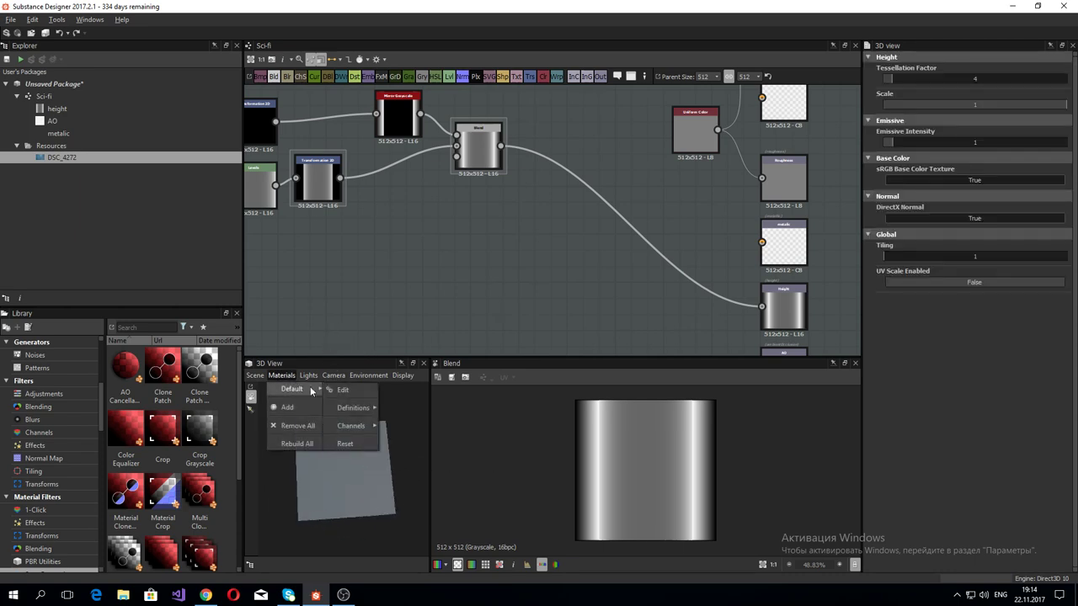
pyautogui.click(383, 383)
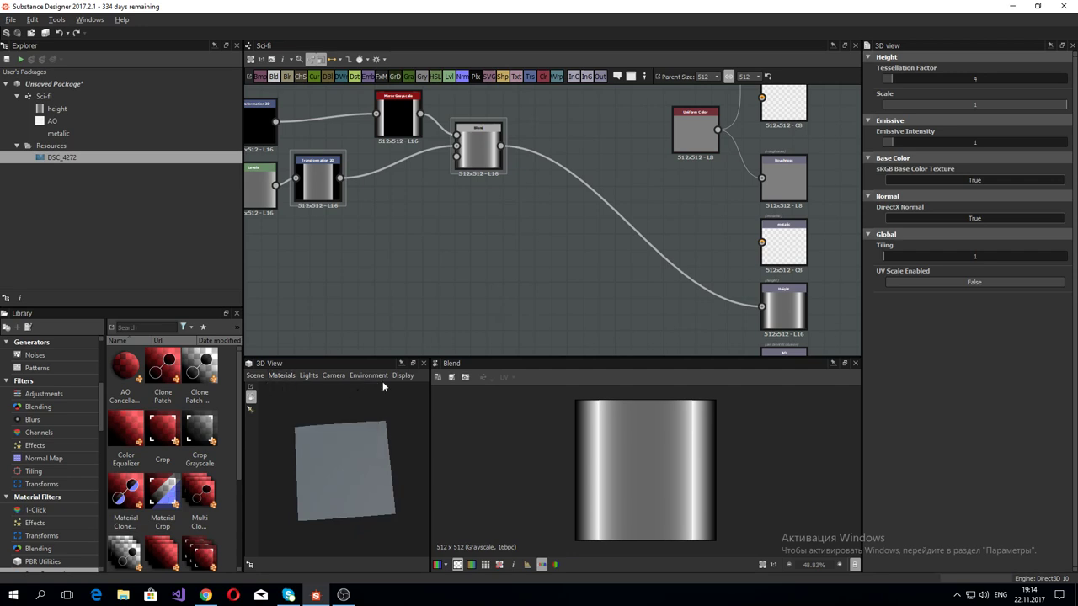
pyautogui.doubleClick(949, 101)
pyautogui.write('5')
pyautogui.press('Return')
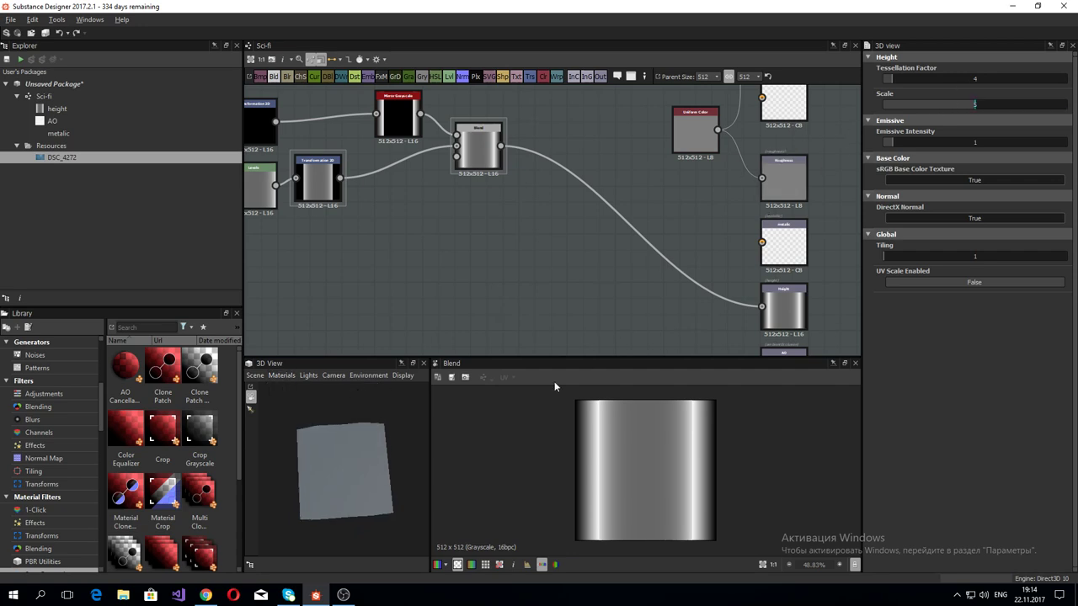
pyautogui.moveTo(409, 493); pyautogui.dragTo(389, 505)
# Step: Paste a Uniform Color node and connect it to the AO output
pyautogui.moveTo(624, 278); pyautogui.dragTo(612, 168, button='middle')
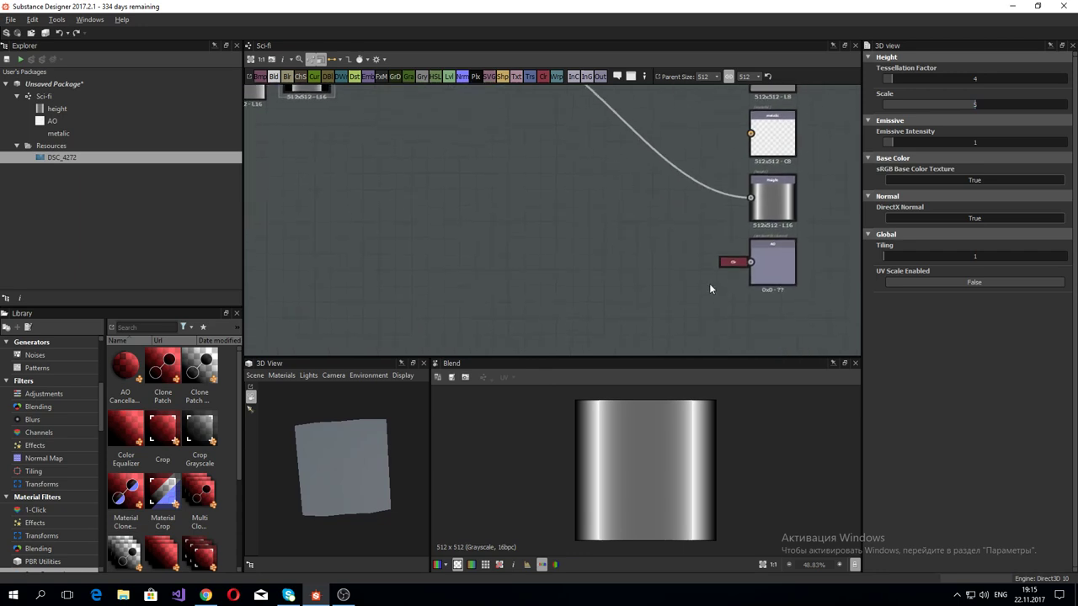
pyautogui.hotkey('ctrl', 'v')
pyautogui.moveTo(714, 246); pyautogui.dragTo(751, 262)
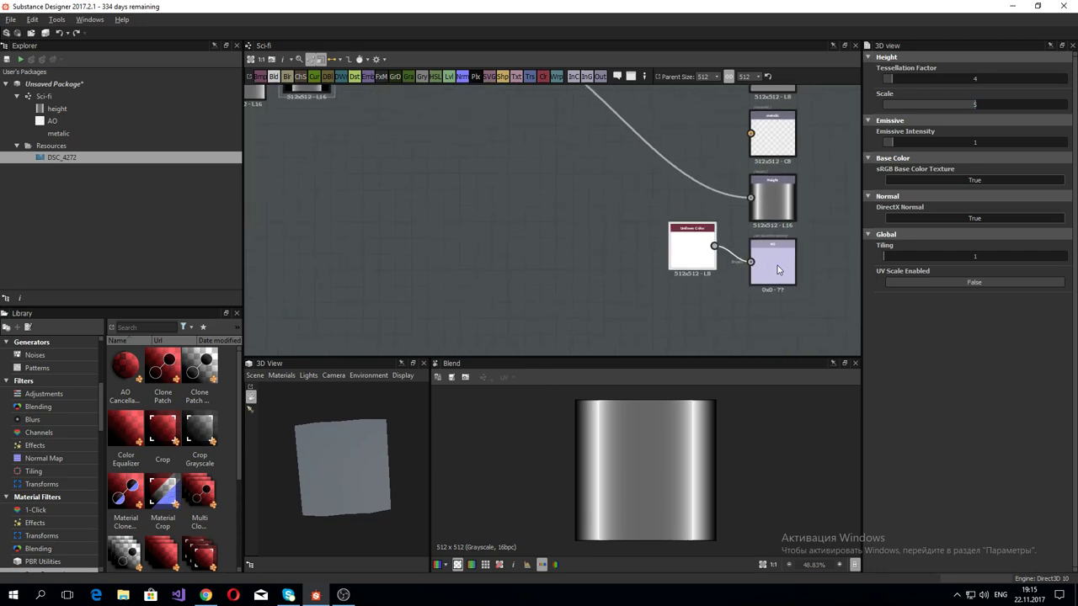
pyautogui.click(55, 95)
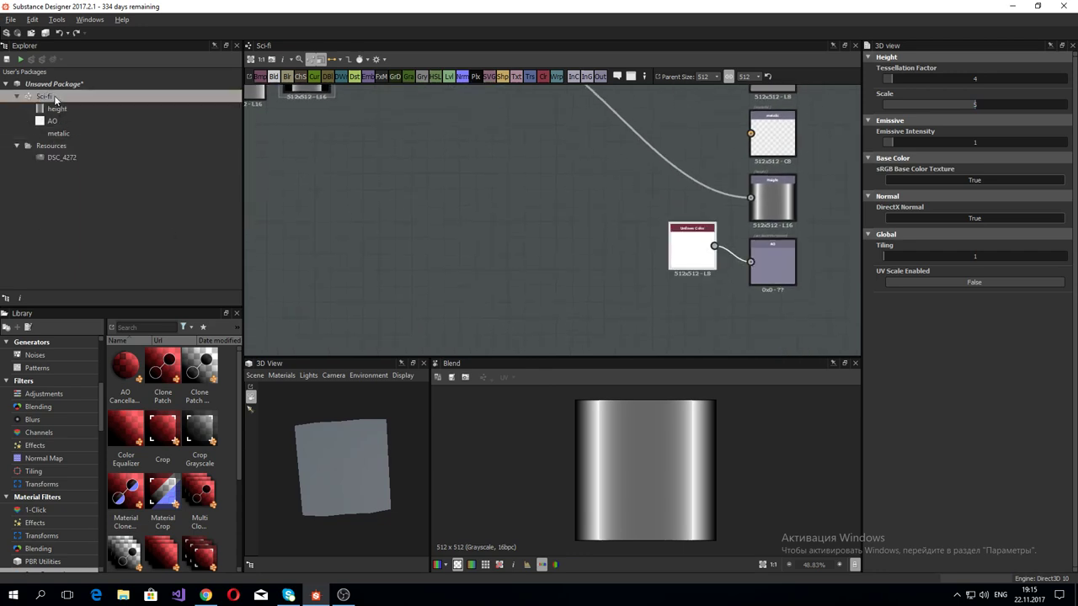
pyautogui.moveTo(691, 251); pyautogui.dragTo(612, 266)
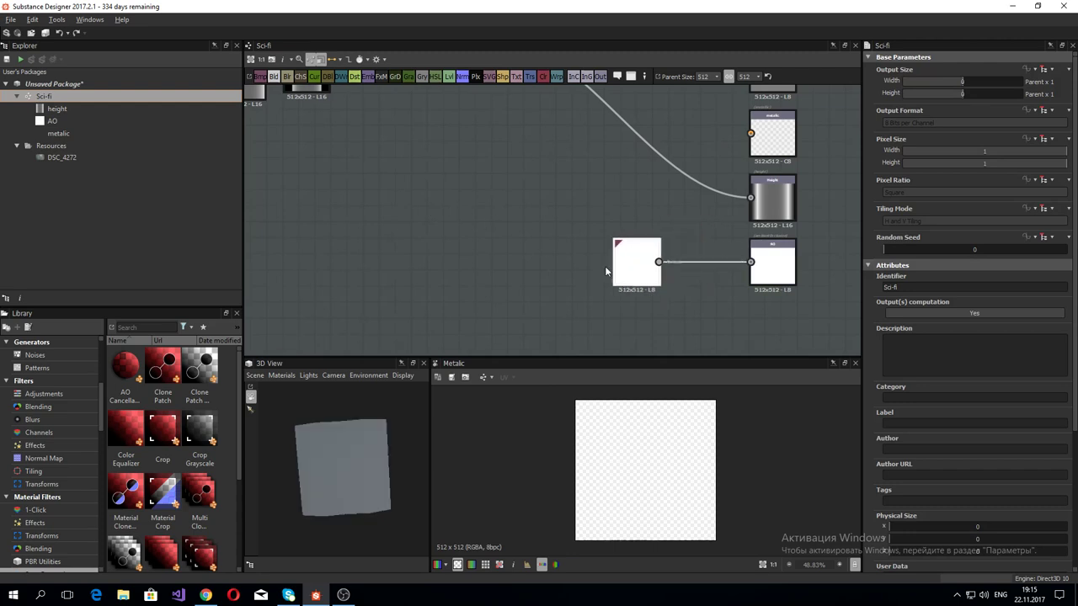
# Step: Add an Ambient Occlusion (HBAO) node fed by the Blend and link it to AO
pyautogui.moveTo(680, 217); pyautogui.dragTo(693, 261, button='middle')
pyautogui.press('space')
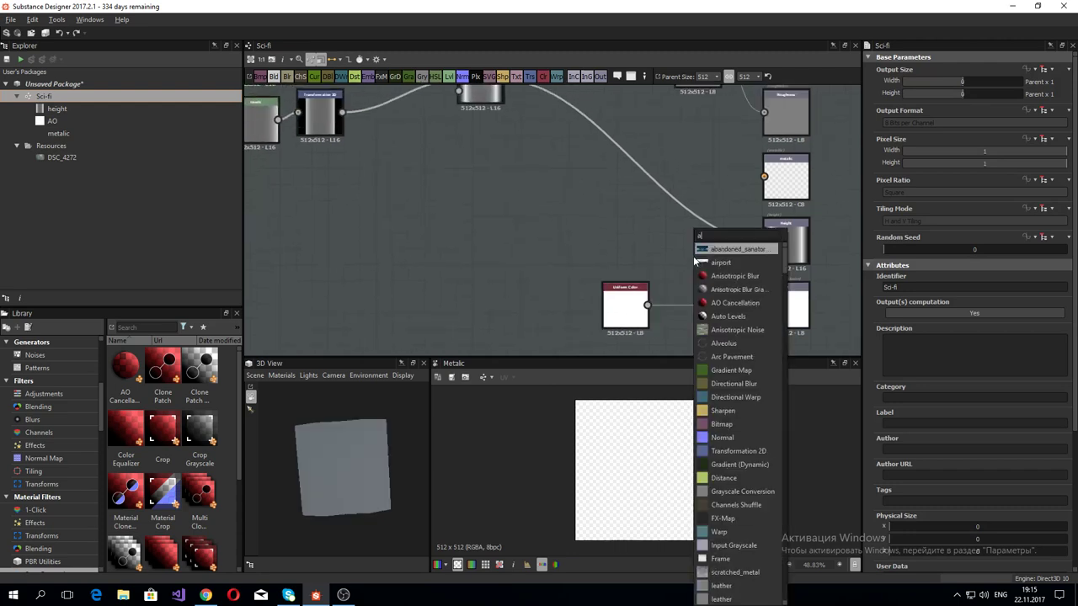
pyautogui.write('ao')
pyautogui.click(733, 262)
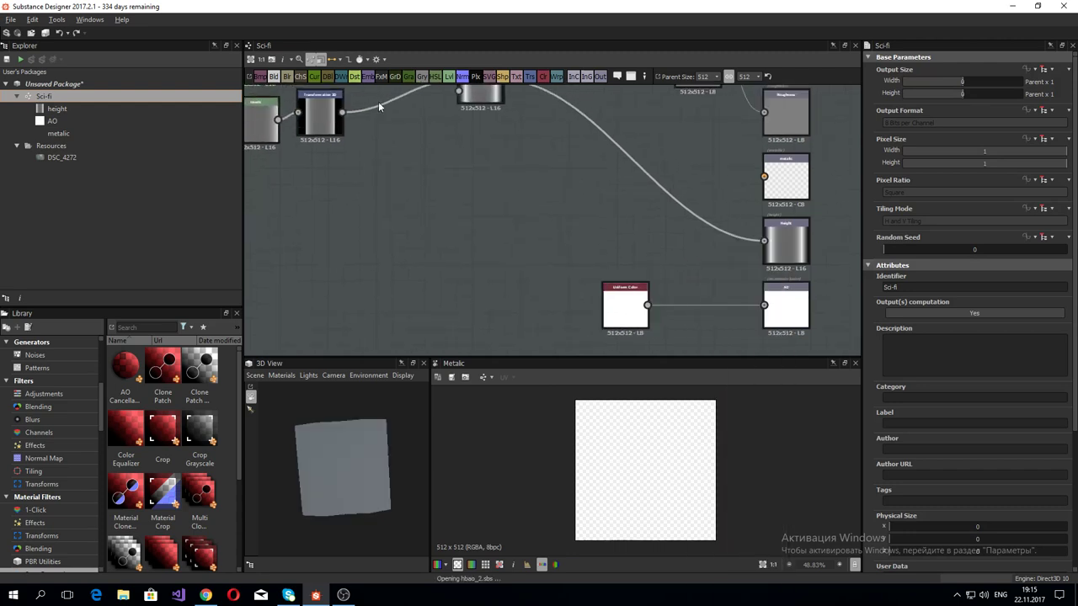
pyautogui.moveTo(495, 84); pyautogui.dragTo(482, 146, button='middle')
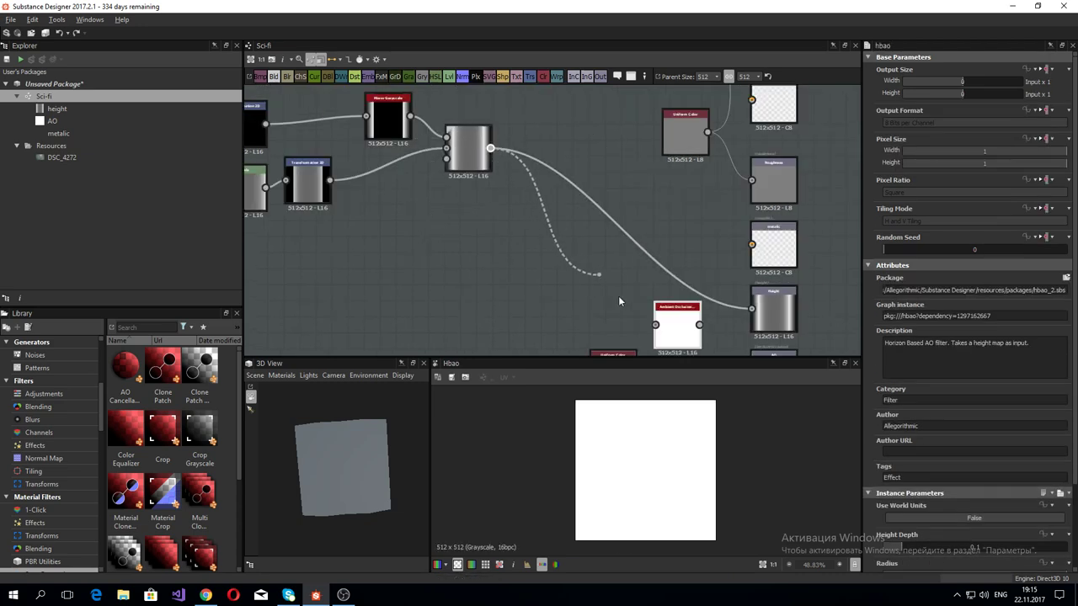
pyautogui.moveTo(490, 149); pyautogui.dragTo(656, 324)
pyautogui.moveTo(695, 326); pyautogui.dragTo(662, 261, button='middle')
pyautogui.moveTo(667, 259); pyautogui.dragTo(720, 306)
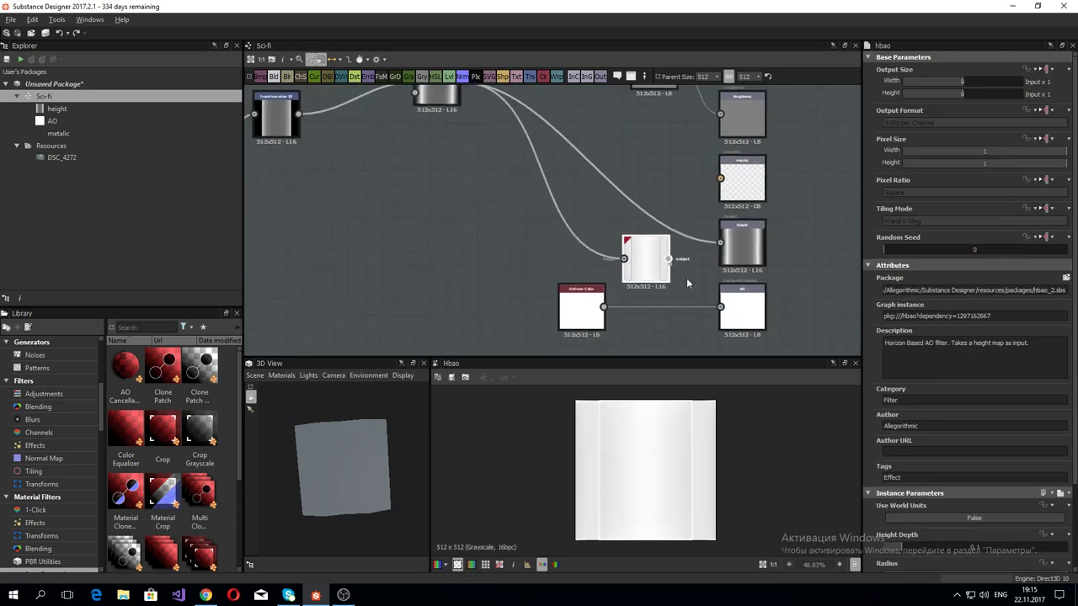
pyautogui.moveTo(369, 507)
pyautogui.mouseDown()
pyautogui.moveTo(358, 443)
pyautogui.moveTo(368, 474)
pyautogui.moveTo(358, 459)
pyautogui.mouseUp()
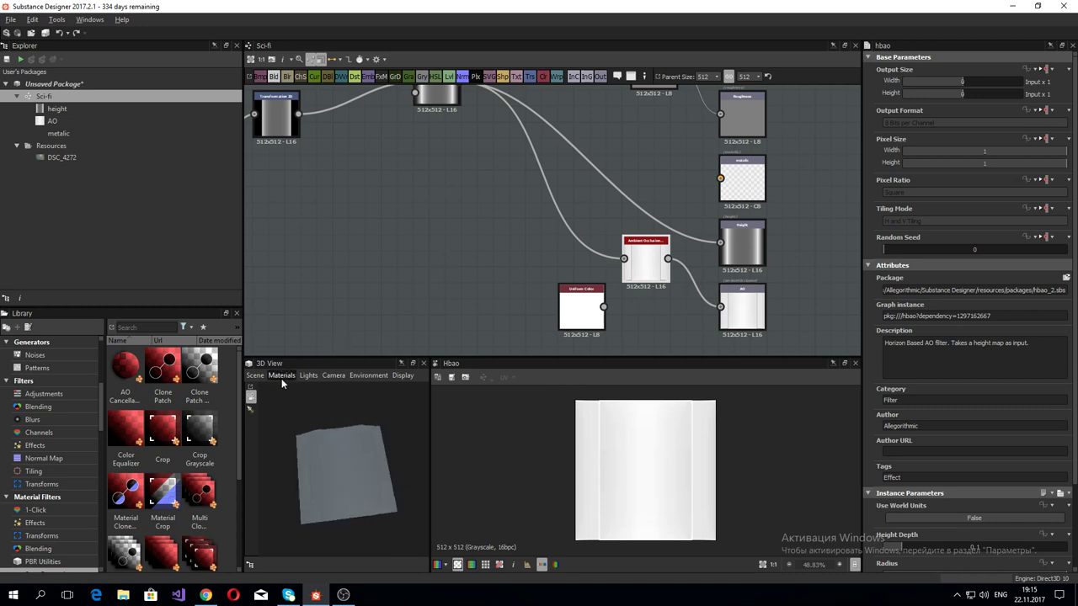
# Step: Set the preview tessellation factor to 50 and height scale to 3.31, checking the relief
pyautogui.click(281, 376)
pyautogui.click(371, 390)
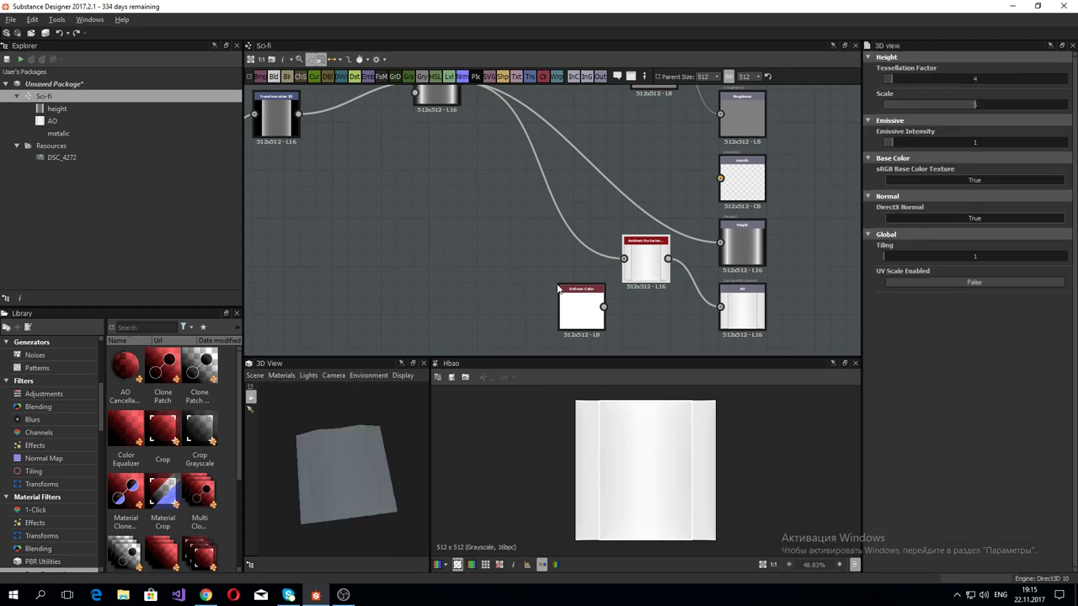
pyautogui.moveTo(902, 84); pyautogui.dragTo(945, 79)
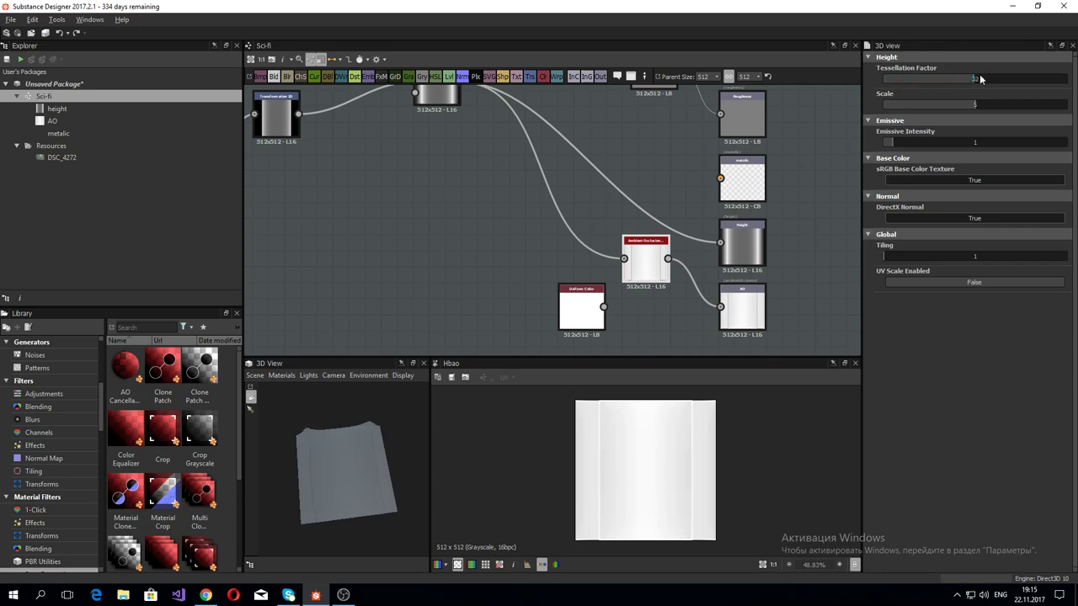
pyautogui.moveTo(370, 417)
pyautogui.mouseDown()
pyautogui.moveTo(359, 421)
pyautogui.moveTo(362, 392)
pyautogui.moveTo(359, 438)
pyautogui.moveTo(276, 431)
pyautogui.moveTo(363, 438)
pyautogui.moveTo(366, 413)
pyautogui.mouseUp()
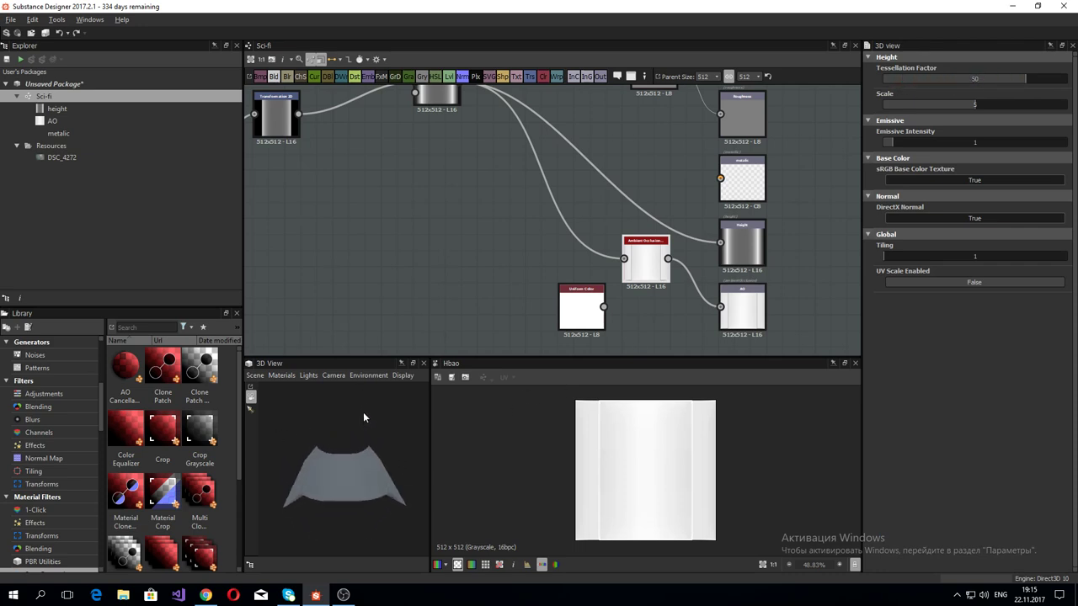
pyautogui.moveTo(977, 104); pyautogui.dragTo(944, 104)
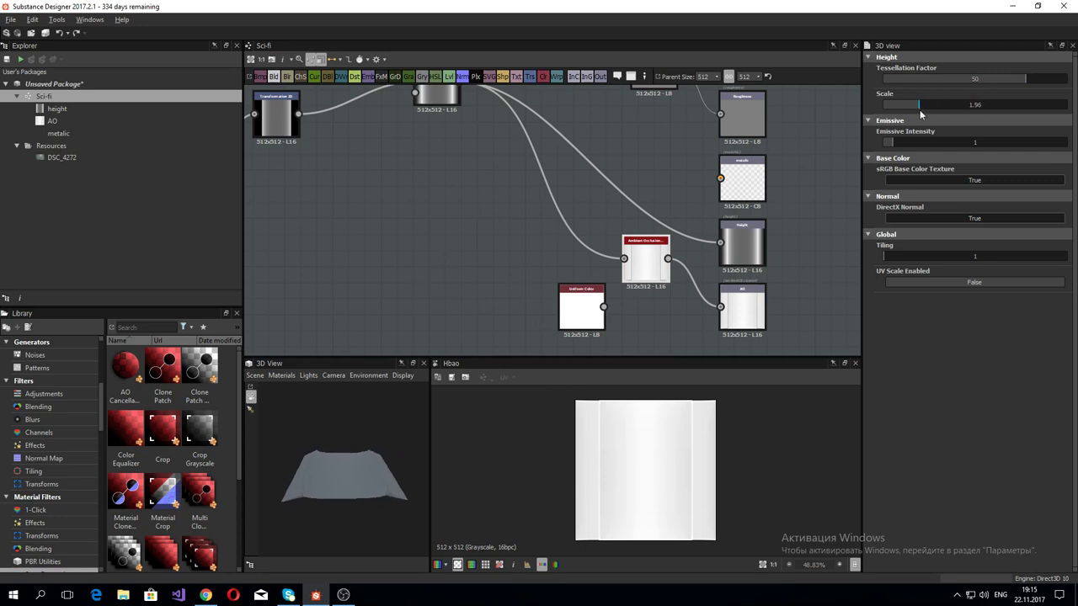
pyautogui.moveTo(388, 449)
pyautogui.mouseDown()
pyautogui.moveTo(396, 524)
pyautogui.moveTo(352, 491)
pyautogui.moveTo(352, 537)
pyautogui.mouseUp()
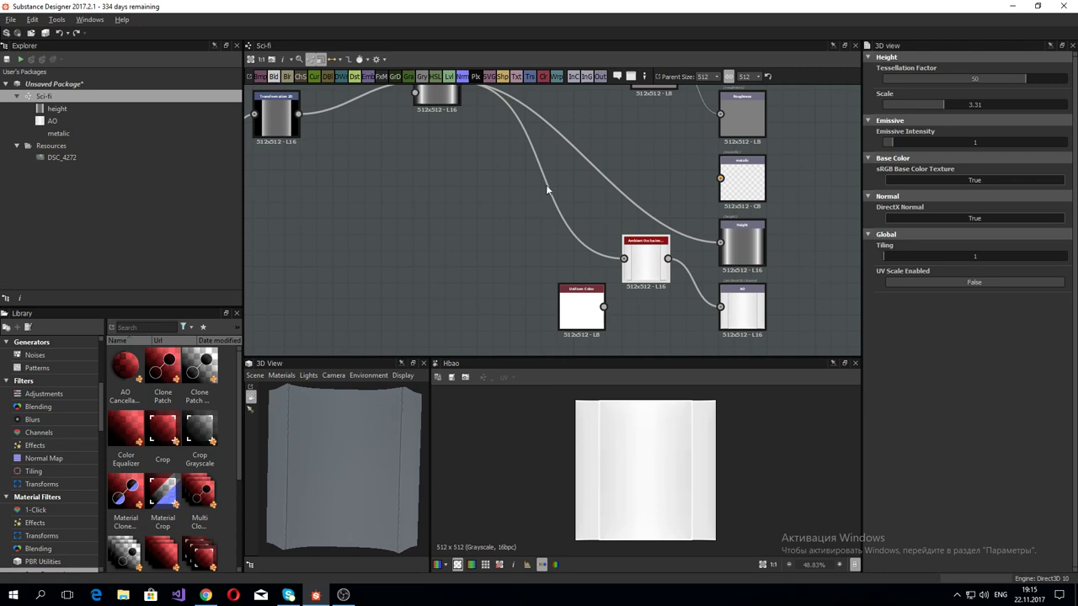
pyautogui.moveTo(547, 189); pyautogui.dragTo(662, 208, button='middle')
pyautogui.click(650, 144)
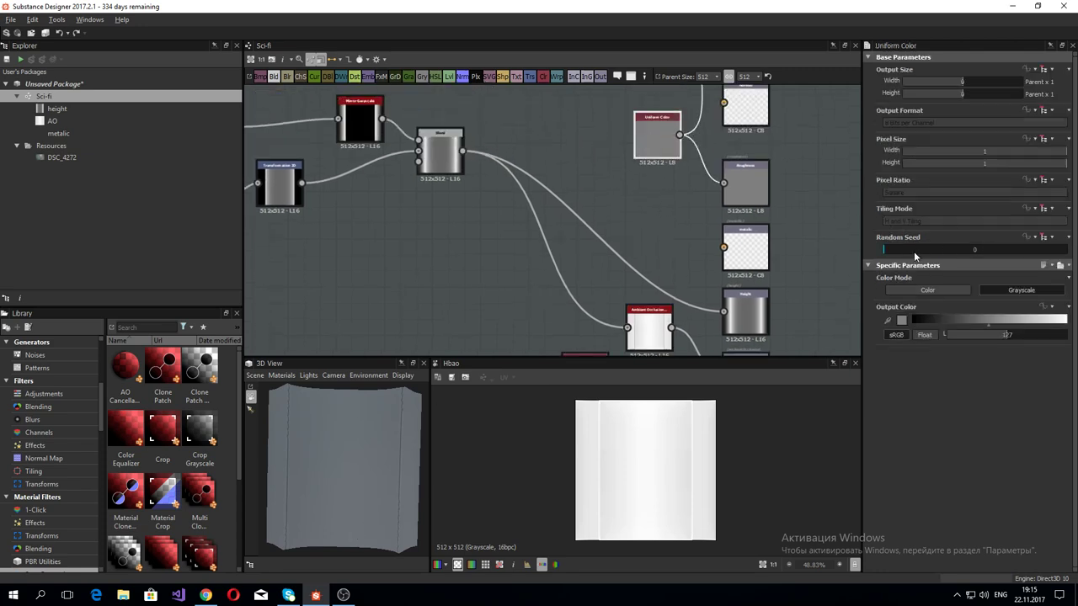
# Step: Lighten the Uniform Color to 193, then set HBAO to world units with larger surface size
pyautogui.moveTo(977, 321); pyautogui.dragTo(1028, 320)
pyautogui.moveTo(369, 450)
pyautogui.mouseDown()
pyautogui.moveTo(411, 534)
pyautogui.moveTo(423, 518)
pyautogui.moveTo(339, 475)
pyautogui.moveTo(375, 436)
pyautogui.mouseUp()
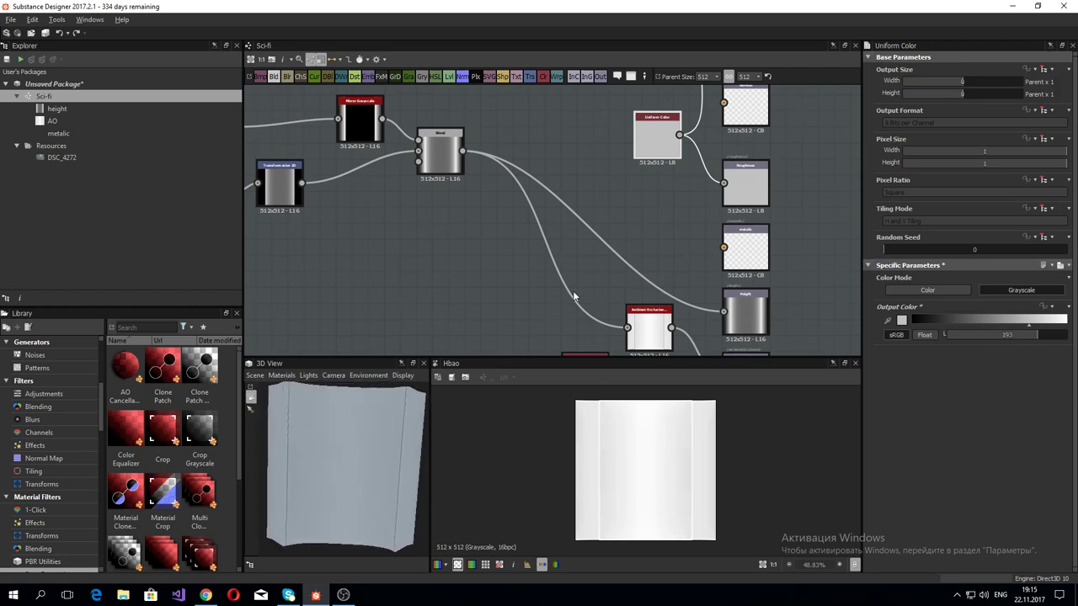
pyautogui.click(653, 328)
pyautogui.scroll(-2, 940, 479)
pyautogui.scroll(-1, 943, 454)
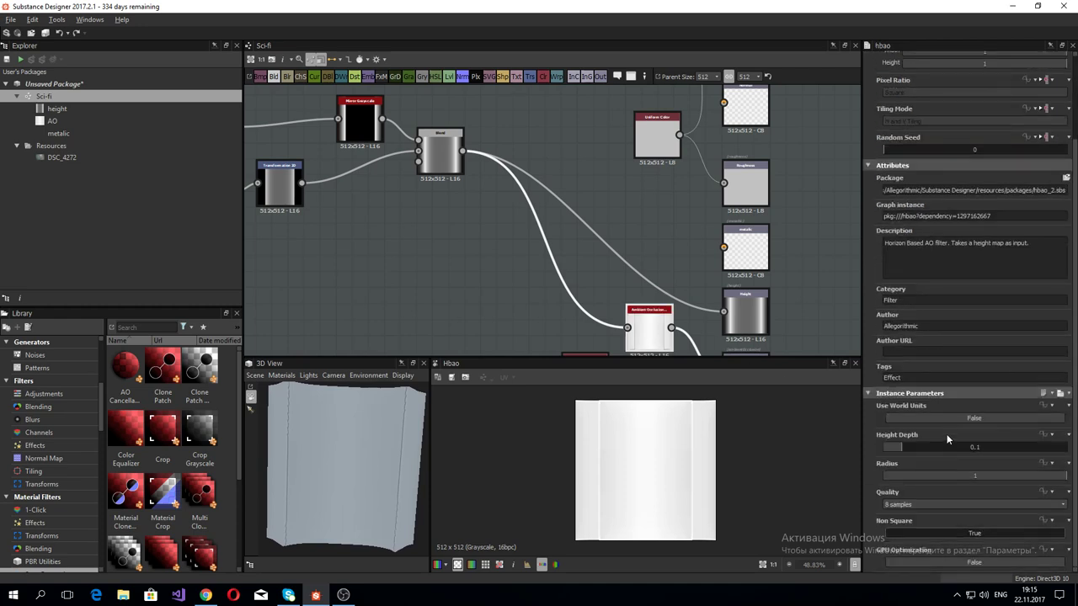
pyautogui.click(938, 416)
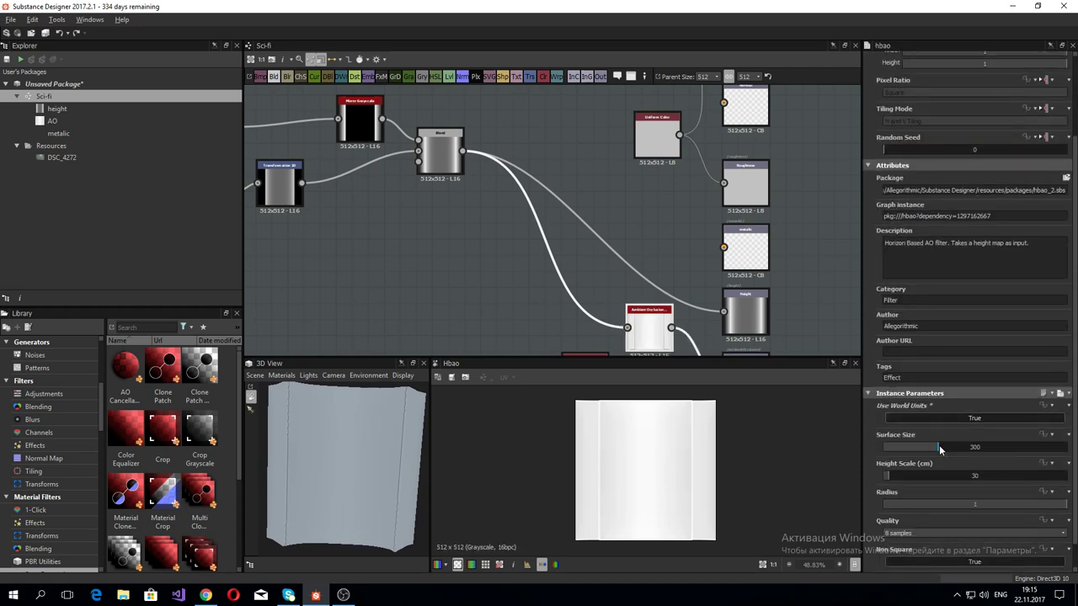
pyautogui.moveTo(939, 448); pyautogui.dragTo(938, 456)
pyautogui.moveTo(934, 455)
pyautogui.mouseDown()
pyautogui.moveTo(974, 475)
pyautogui.moveTo(950, 480)
pyautogui.mouseUp()
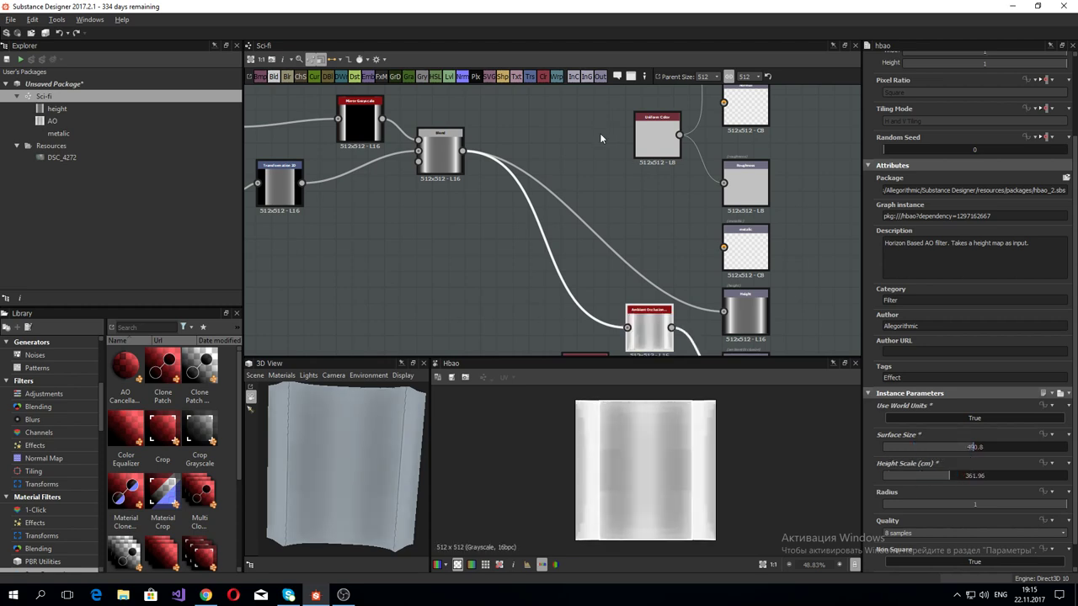
pyautogui.click(709, 76)
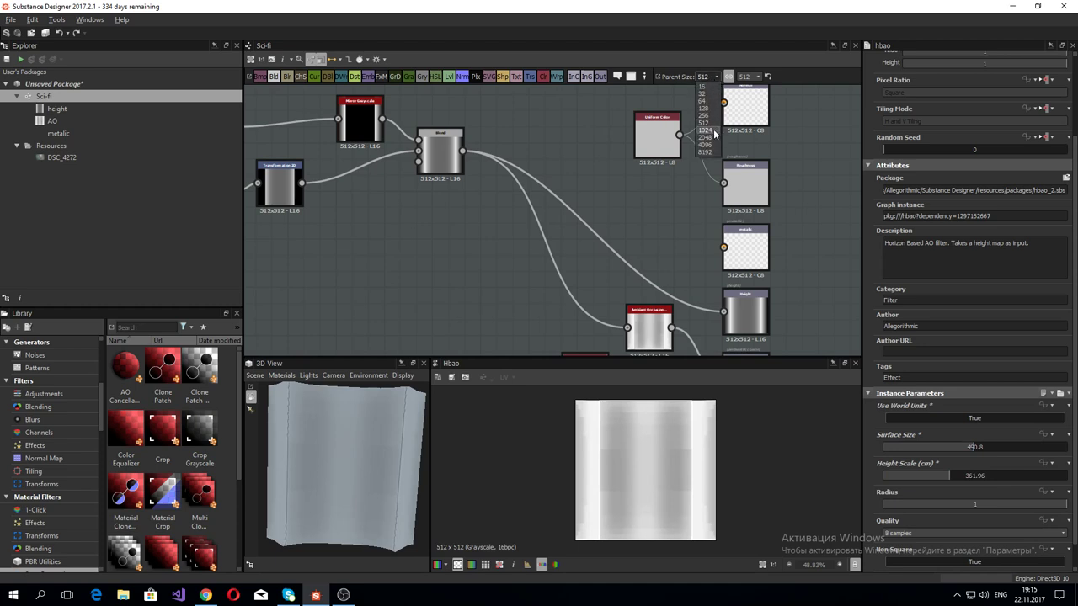
# Step: Set the graph's parent size to 1024×1024 and check the result in the 3D preview
pyautogui.click(714, 132)
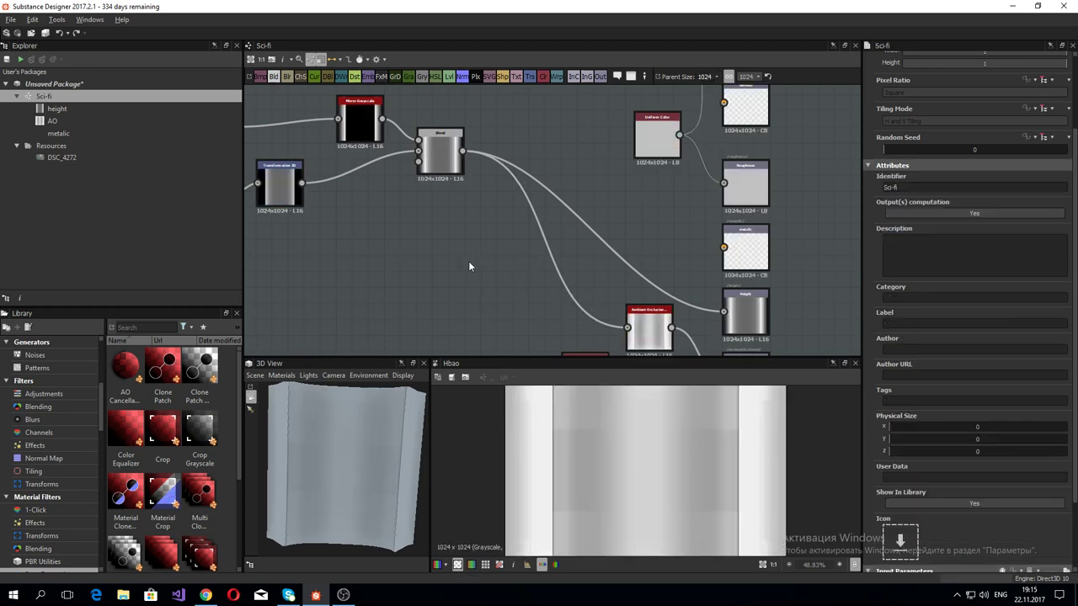
pyautogui.scroll(-2, 624, 444)
pyautogui.scroll(2, 624, 444)
pyautogui.scroll(1, 632, 464)
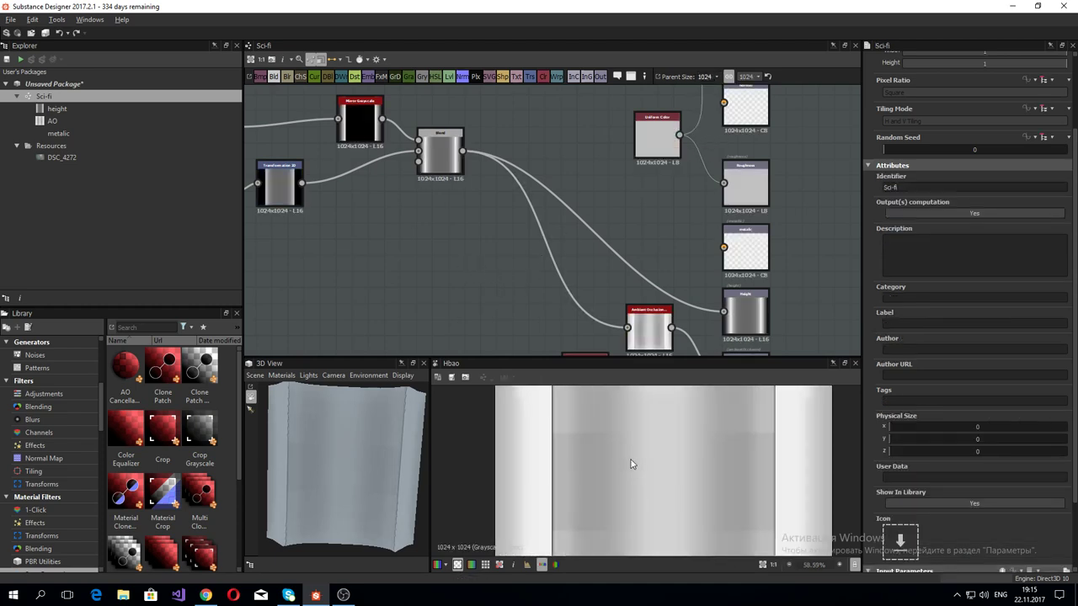
pyautogui.scroll(-5, 632, 464)
pyautogui.moveTo(331, 493)
pyautogui.mouseDown()
pyautogui.moveTo(331, 446)
pyautogui.moveTo(366, 457)
pyautogui.moveTo(347, 496)
pyautogui.moveTo(334, 478)
pyautogui.mouseUp()
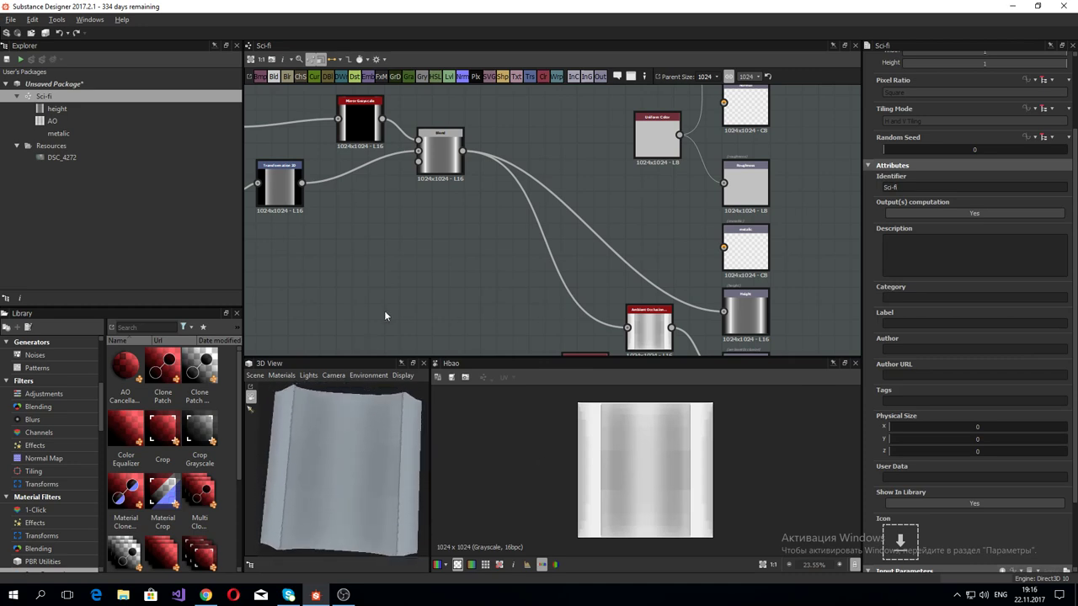
# Step: Save the package as Sci-fi.sbs in Documents
pyautogui.hotkey('ctrl', 's')
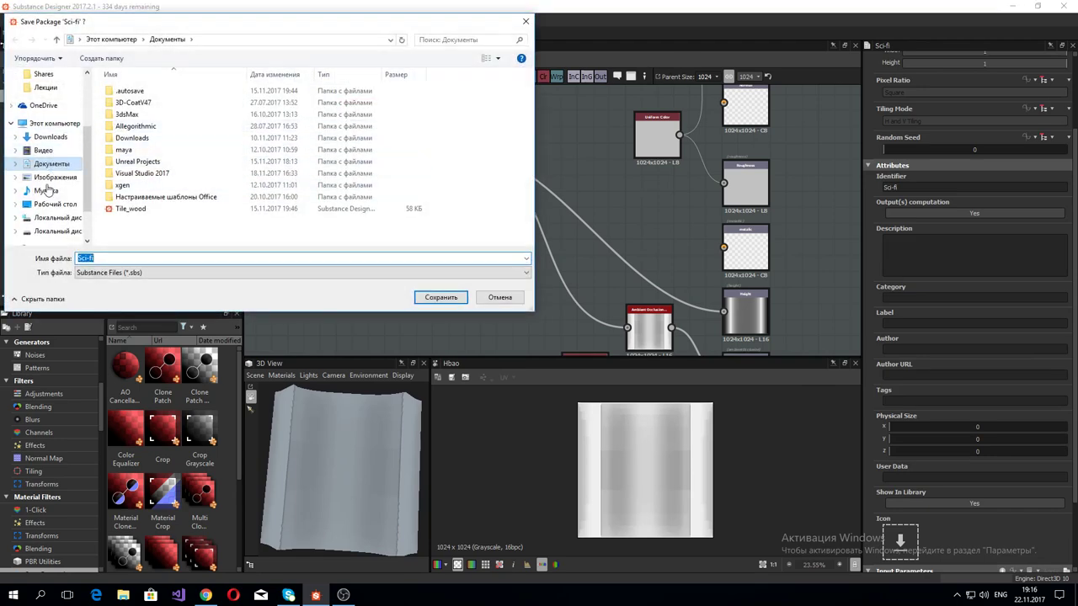
pyautogui.click(441, 297)
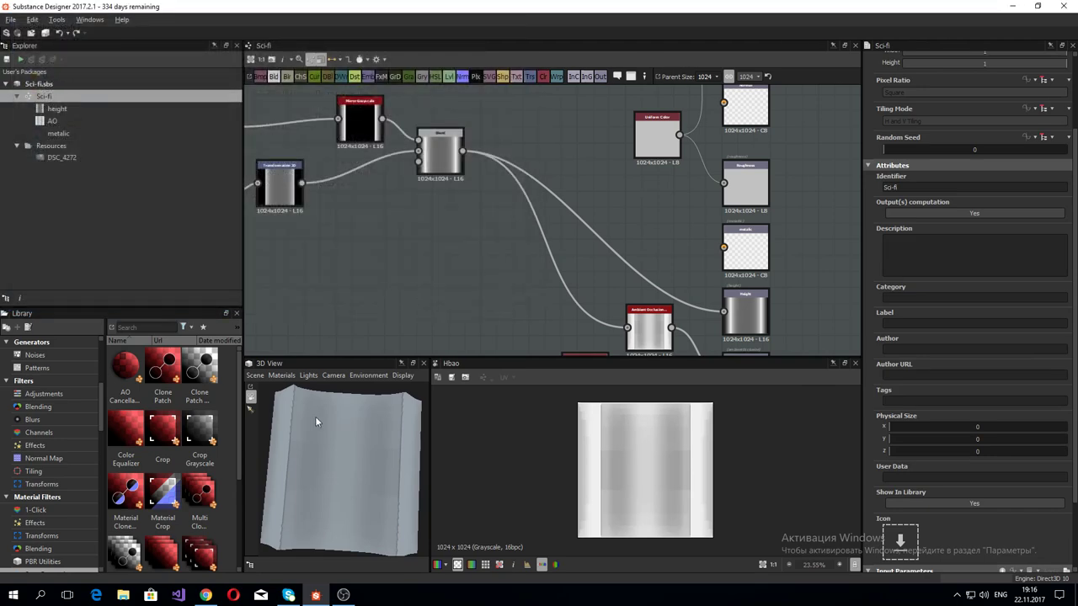
pyautogui.moveTo(315, 416); pyautogui.dragTo(320, 439)
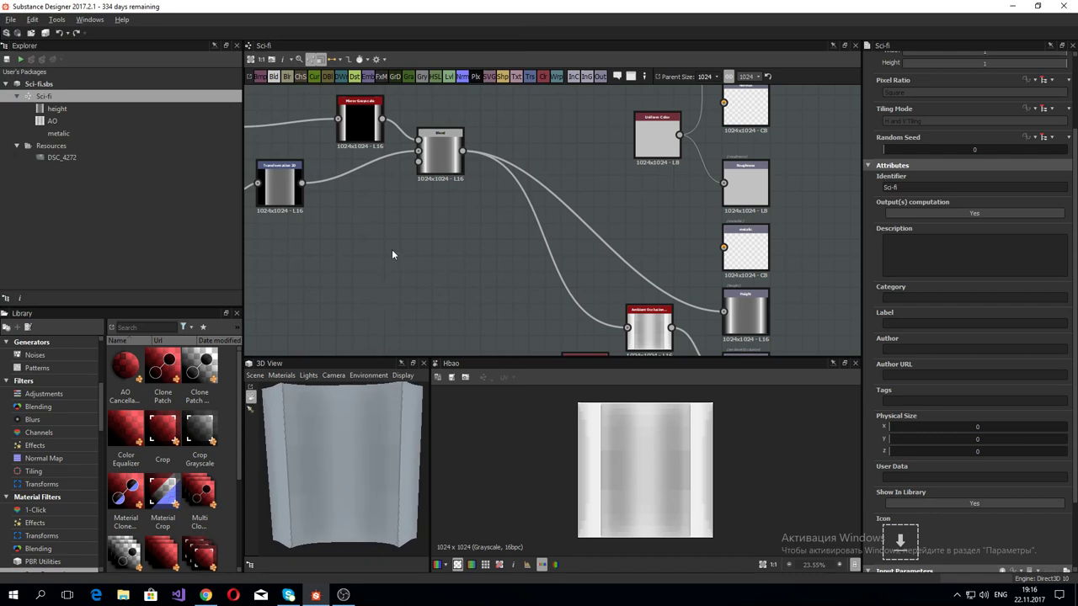
pyautogui.moveTo(392, 249); pyautogui.dragTo(687, 291, button='middle')
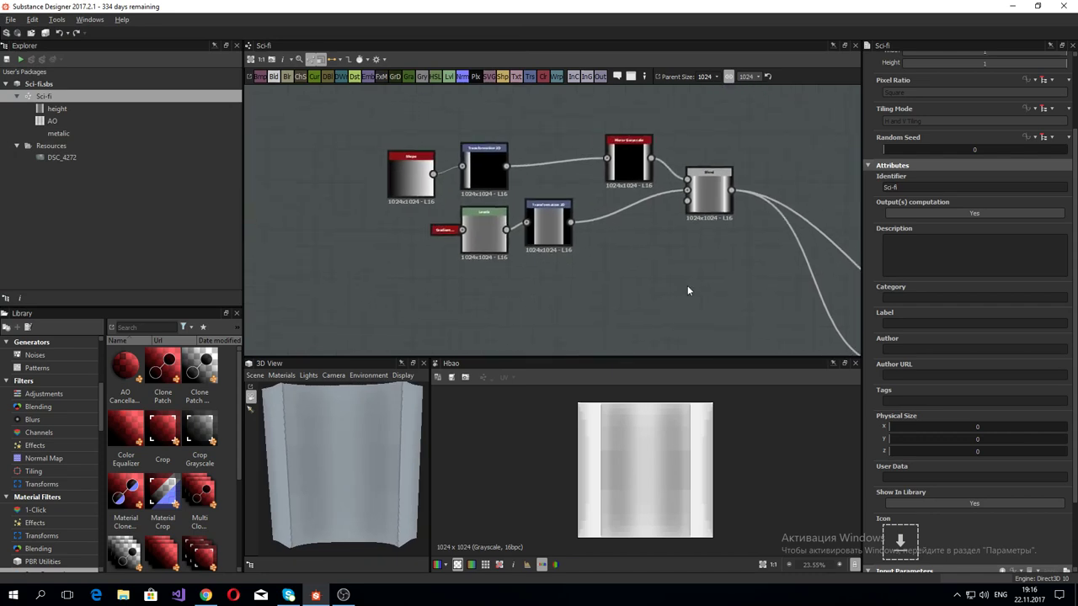
# Step: Collapse the grey, Shape, Transform and Mirror nodes feeding the Blend into compact bars
pyautogui.click(485, 240)
pyautogui.hotkey('ctrl', 'z')
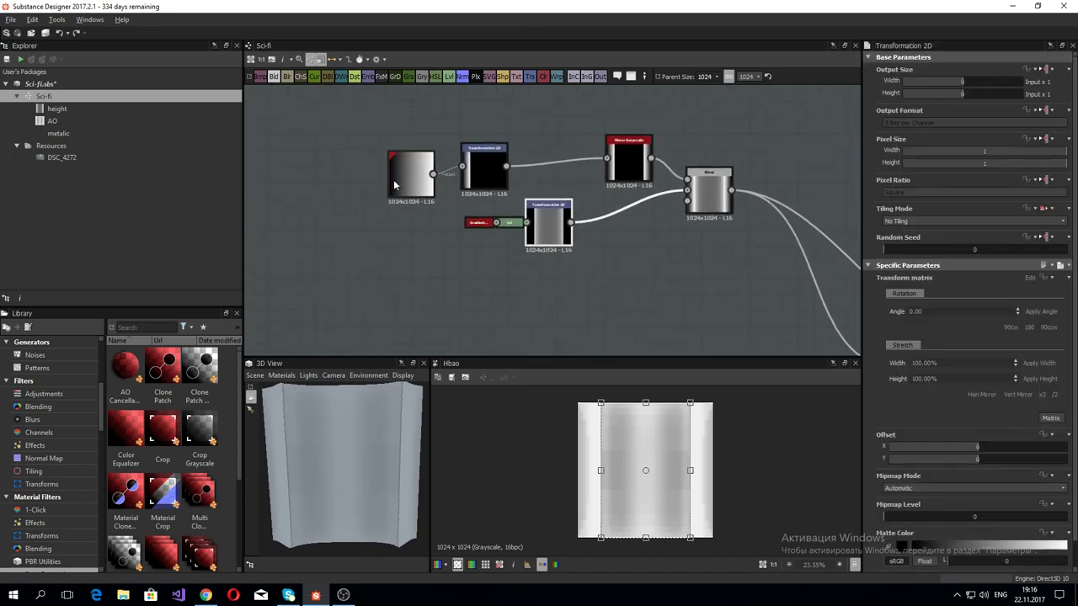
pyautogui.hotkey('ctrl', 'z')
pyautogui.hotkey('ctrl', 'z')
pyautogui.hotkey('ctrl', 'z')
pyautogui.hotkey('ctrl', 'z')
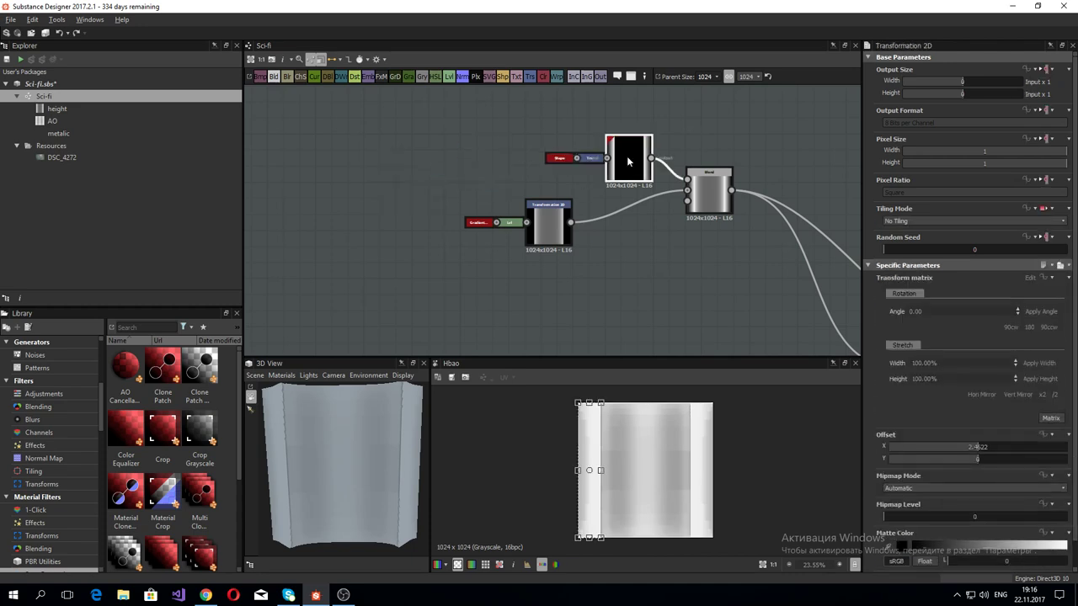
pyautogui.hotkey('ctrl', 'z')
pyautogui.hotkey('ctrl', 'z')
pyautogui.hotkey('ctrl', 'z')
pyautogui.hotkey('ctrl', 'z')
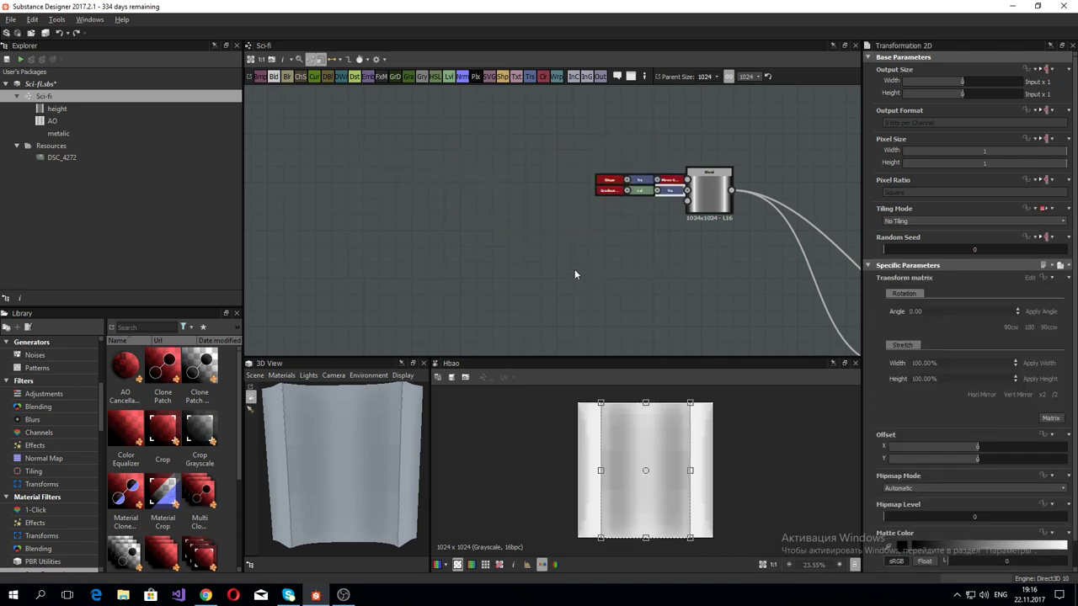
pyautogui.scroll(-2, 352, 466)
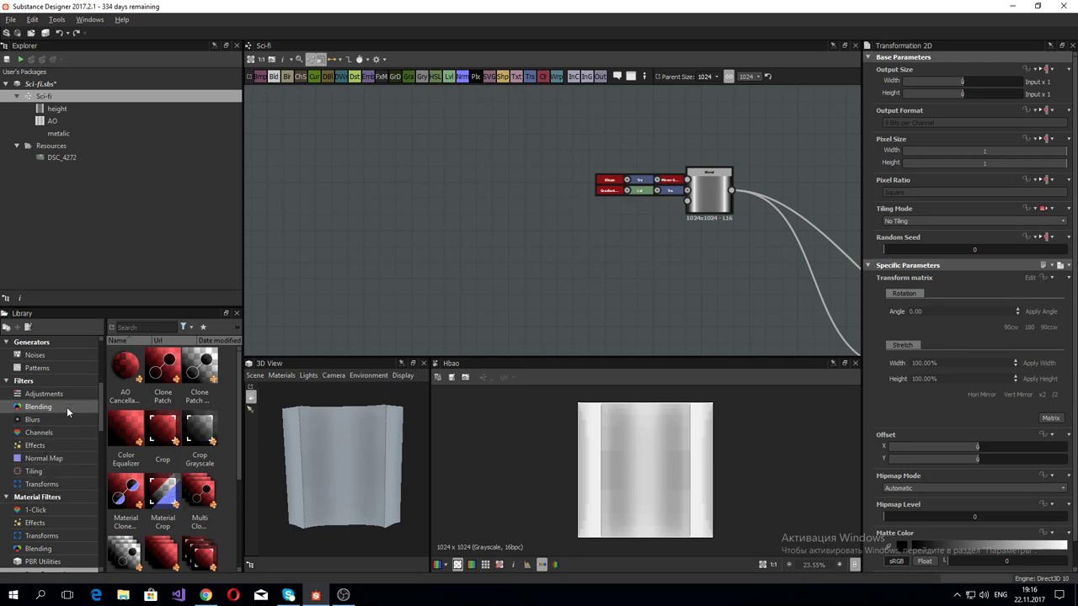
pyautogui.scroll(2, 42, 453)
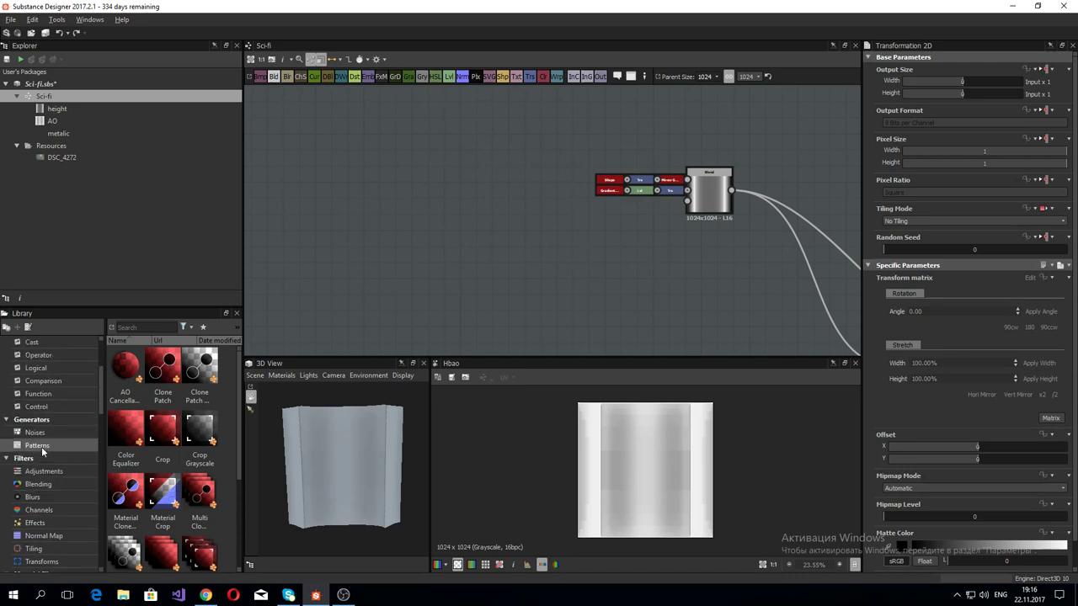
# Step: Show the Generators > Patterns list in the Library
pyautogui.click(37, 445)
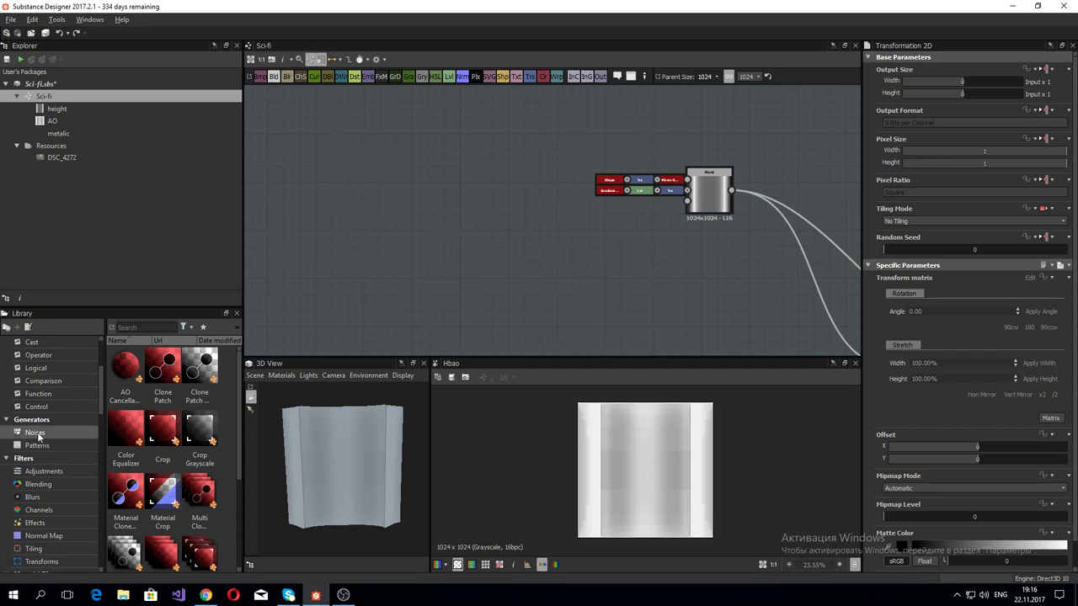
pyautogui.scroll(-5, 173, 453)
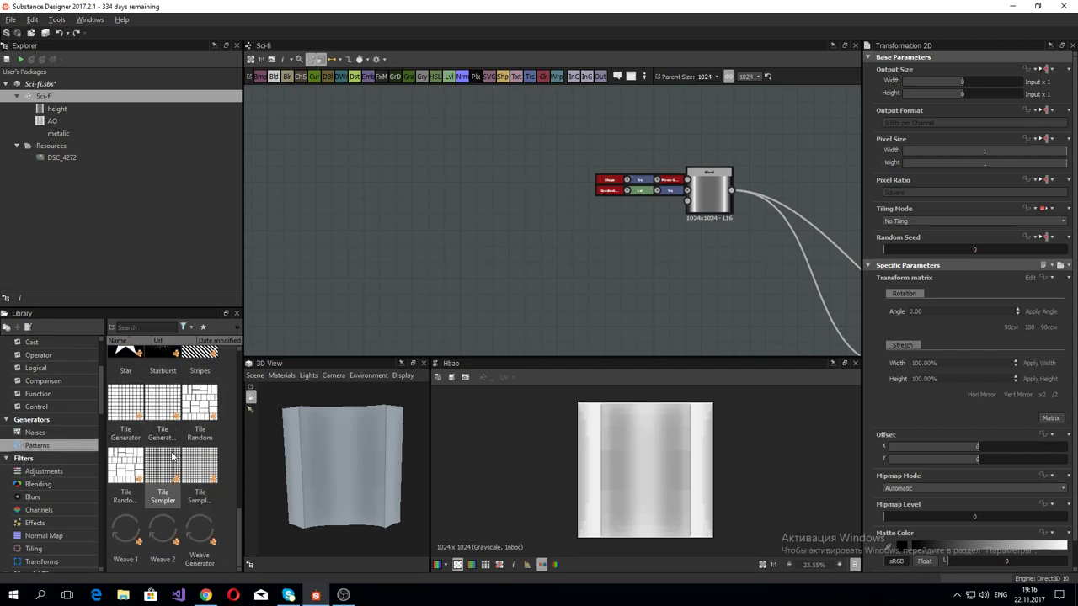
pyautogui.scroll(-3, 174, 459)
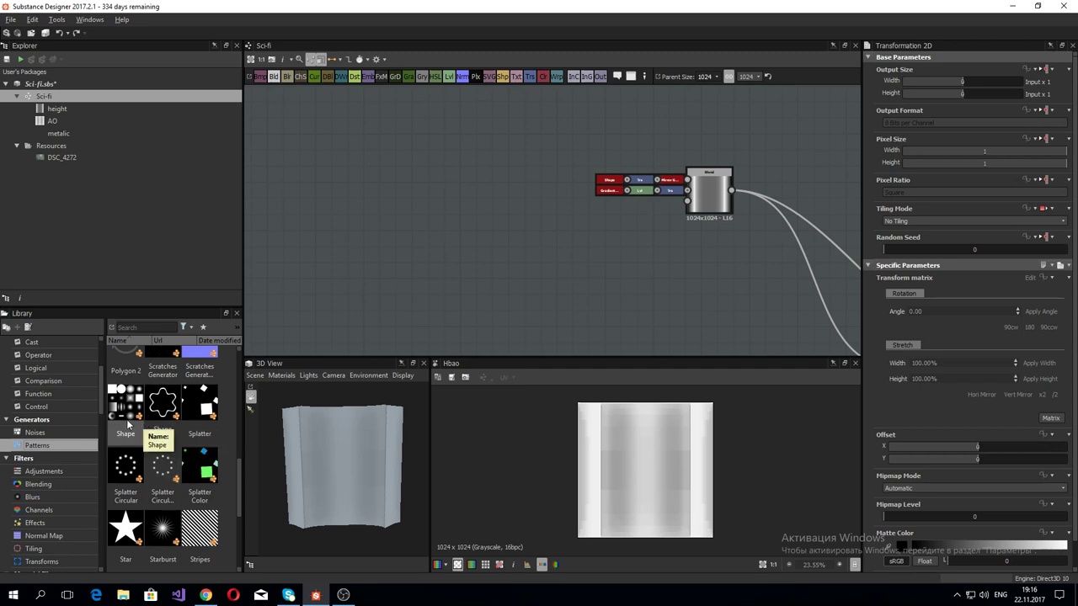
# Step: Add a Shape node and a Polygon 1 node to the graph
pyautogui.moveTo(127, 403); pyautogui.dragTo(388, 207)
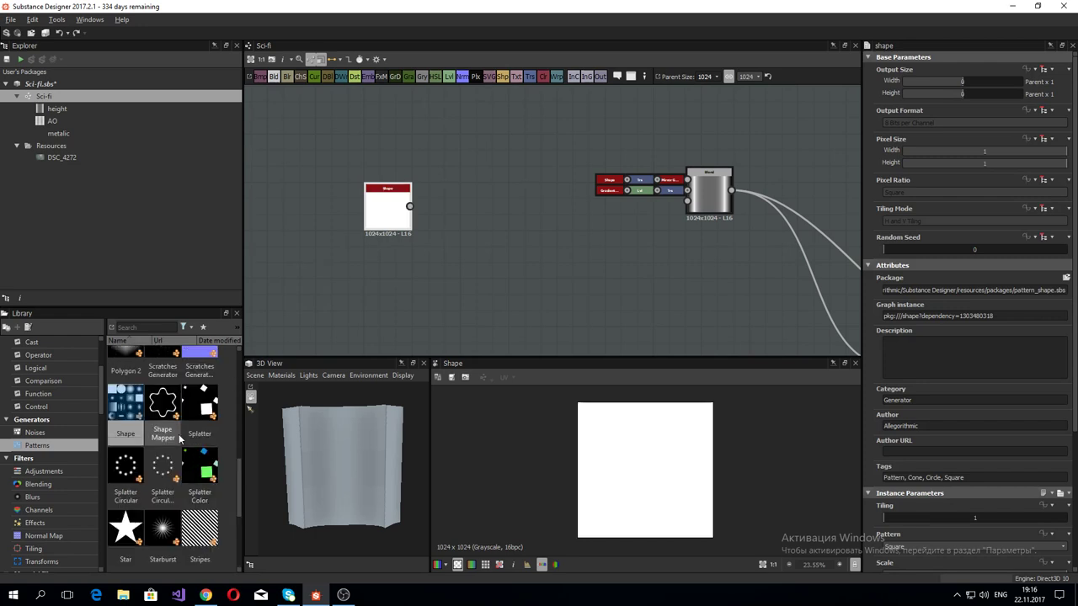
pyautogui.scroll(3, 189, 462)
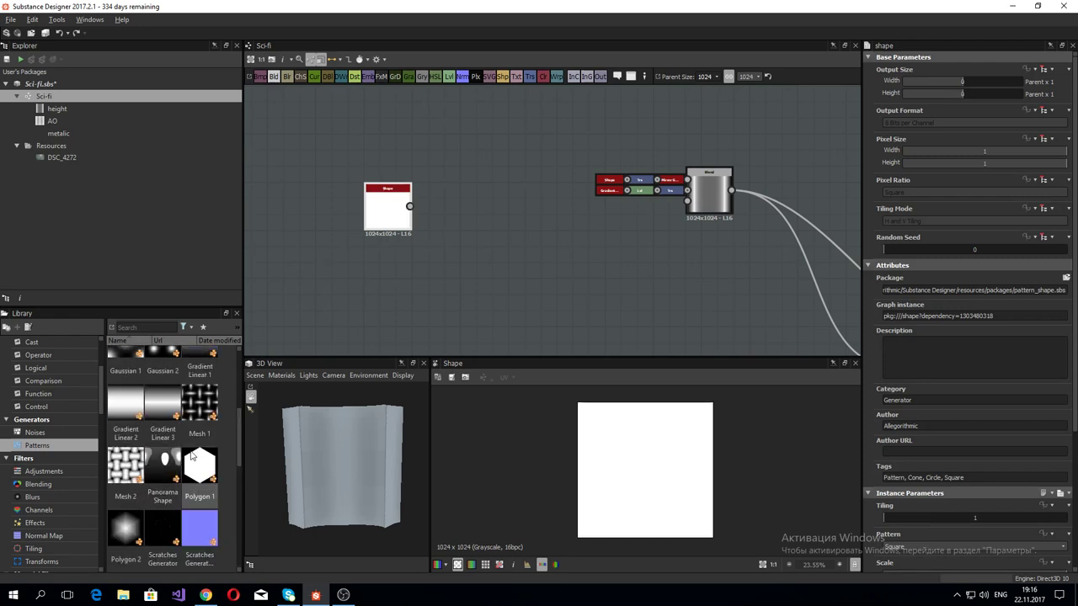
pyautogui.moveTo(192, 456); pyautogui.dragTo(470, 253)
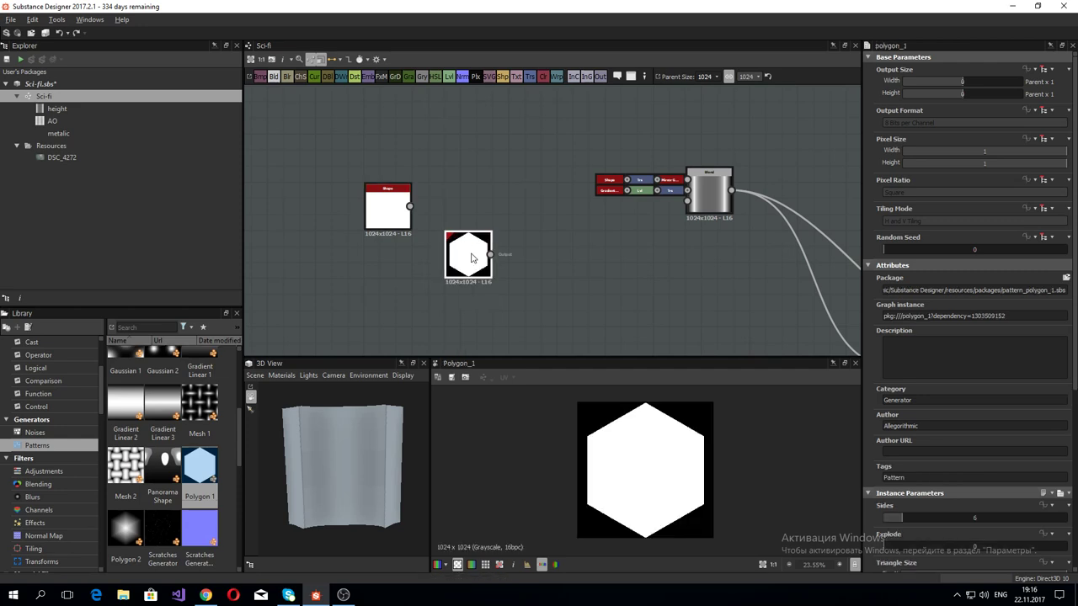
pyautogui.scroll(-2, 899, 520)
# Step: Set Polygon 1 to 3 sides, explode 0.07, scale 0.7, with inverted gradient shading
pyautogui.moveTo(892, 453)
pyautogui.mouseDown()
pyautogui.moveTo(940, 455)
pyautogui.moveTo(819, 454)
pyautogui.moveTo(900, 450)
pyautogui.moveTo(923, 424)
pyautogui.moveTo(883, 424)
pyautogui.mouseUp()
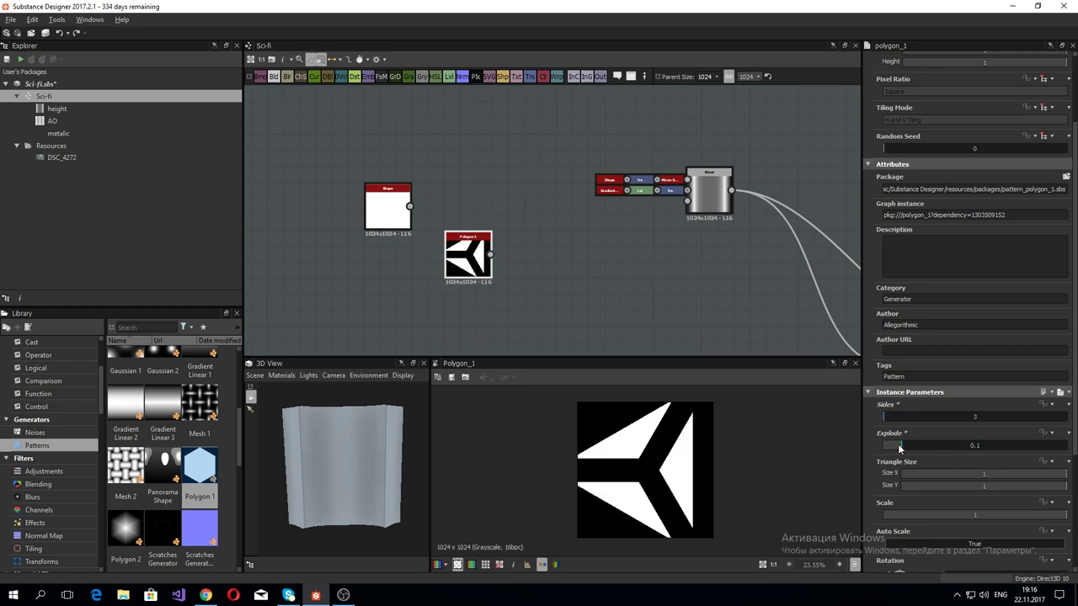
pyautogui.moveTo(900, 449); pyautogui.dragTo(897, 449)
pyautogui.click(1009, 518)
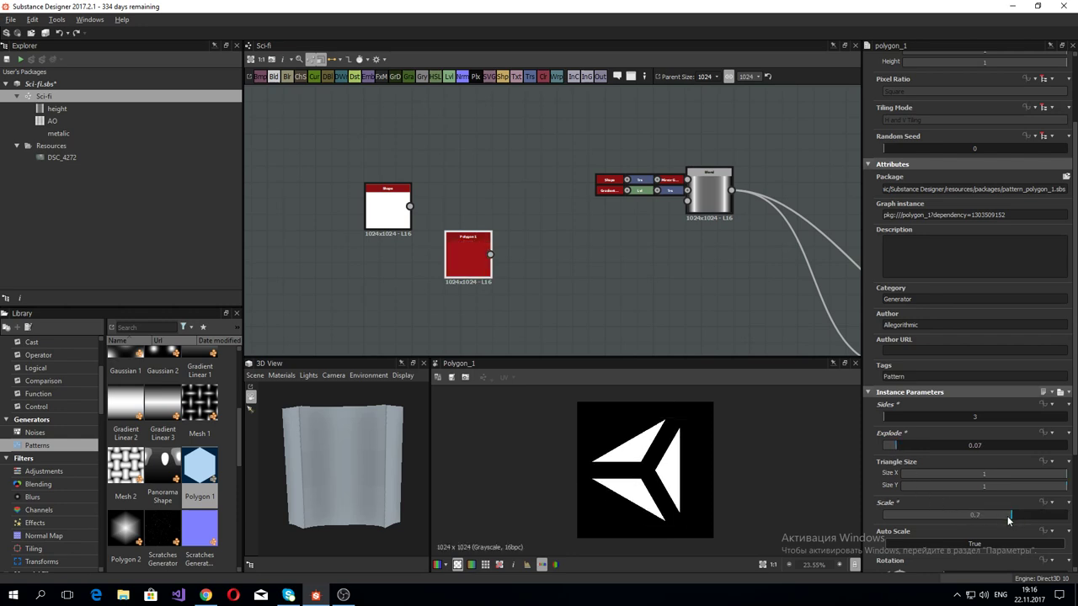
pyautogui.scroll(-3, 938, 530)
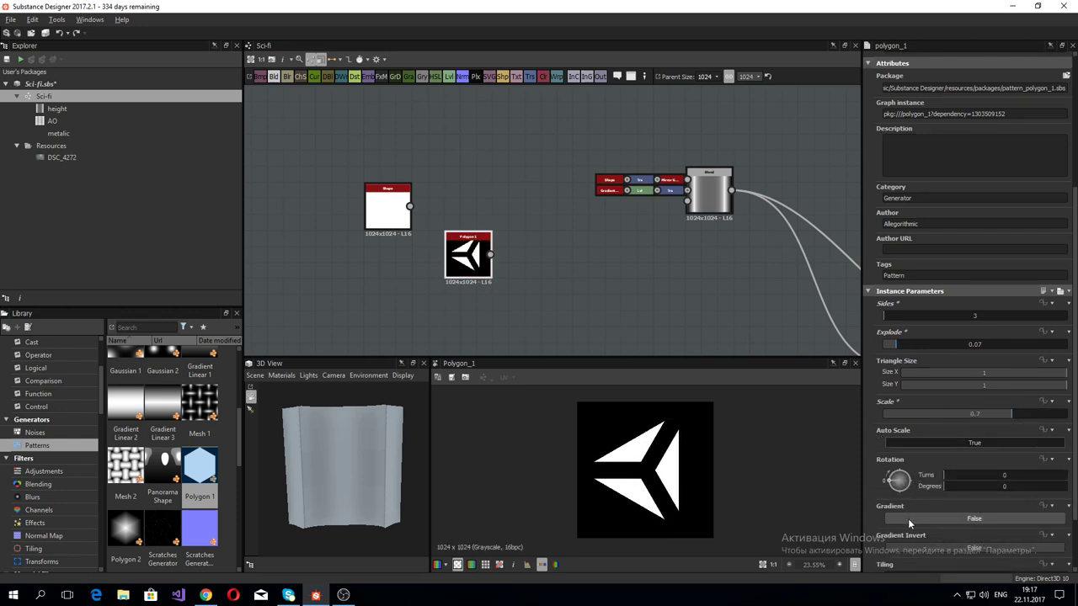
pyautogui.click(908, 518)
pyautogui.scroll(-2, 880, 504)
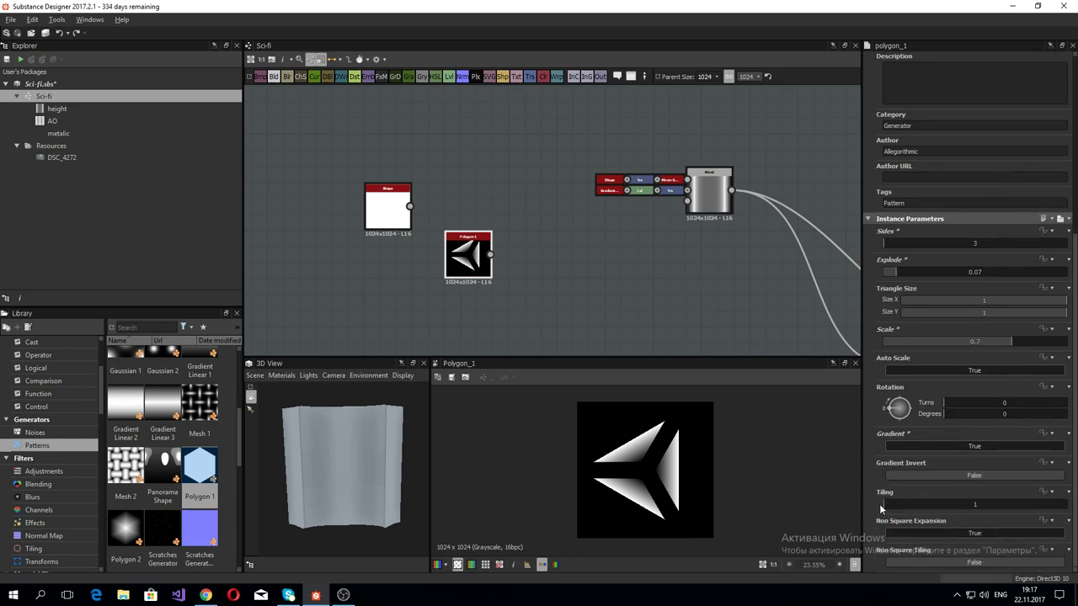
pyautogui.click(914, 475)
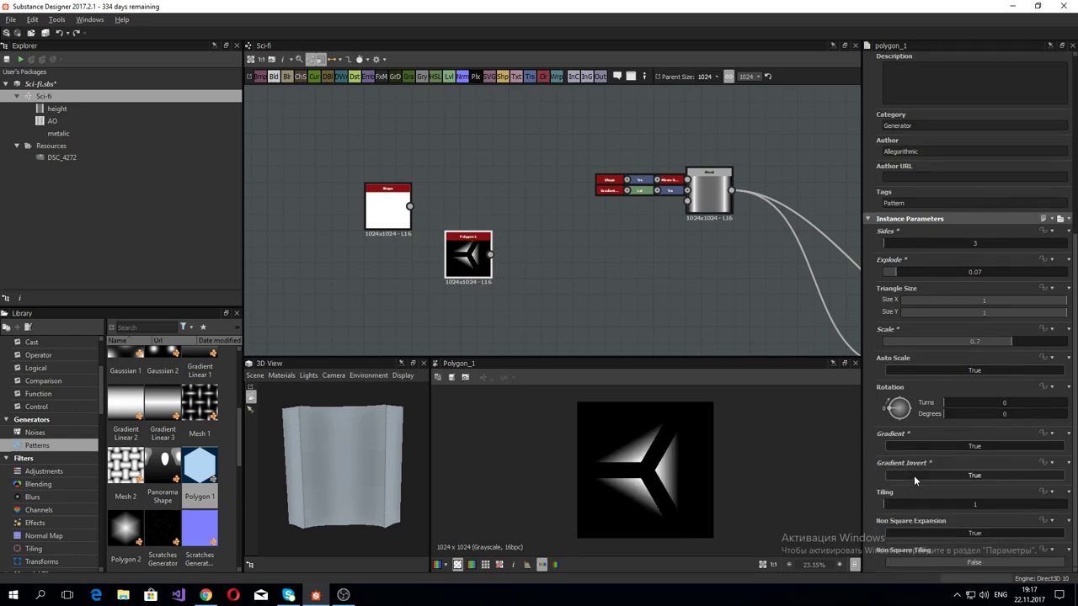
pyautogui.moveTo(890, 507)
pyautogui.mouseDown()
pyautogui.moveTo(931, 506)
pyautogui.moveTo(878, 506)
pyautogui.mouseUp()
pyautogui.click(496, 299)
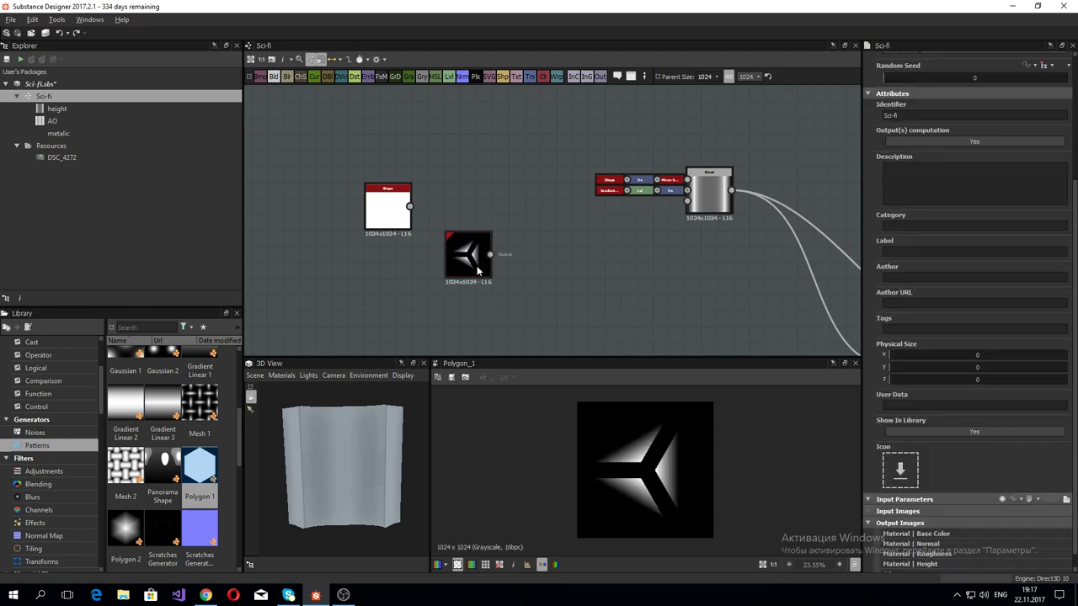
pyautogui.click(477, 266)
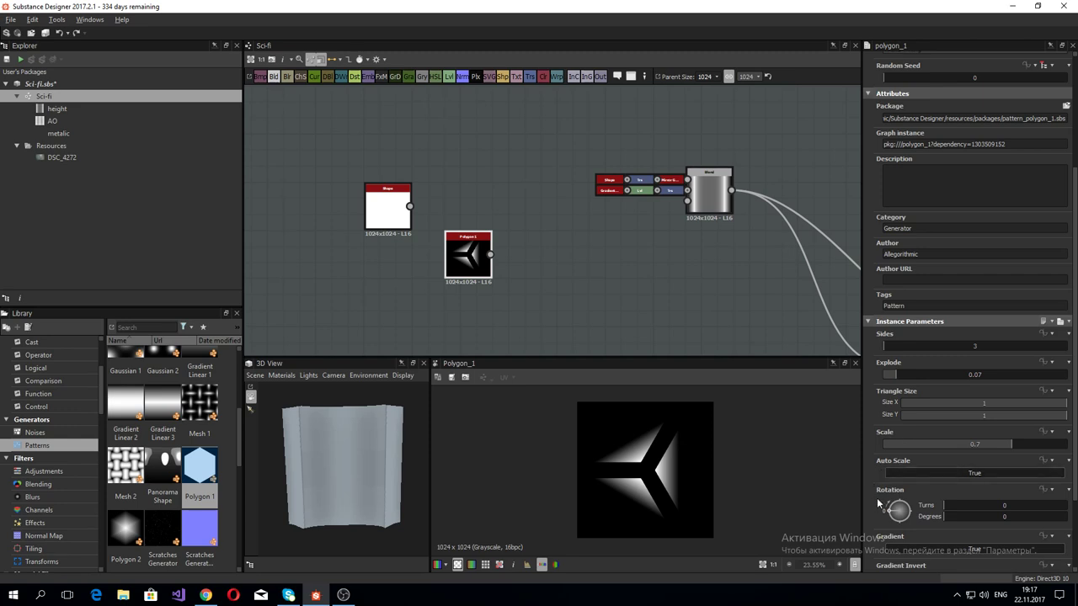
pyautogui.scroll(-3, 877, 504)
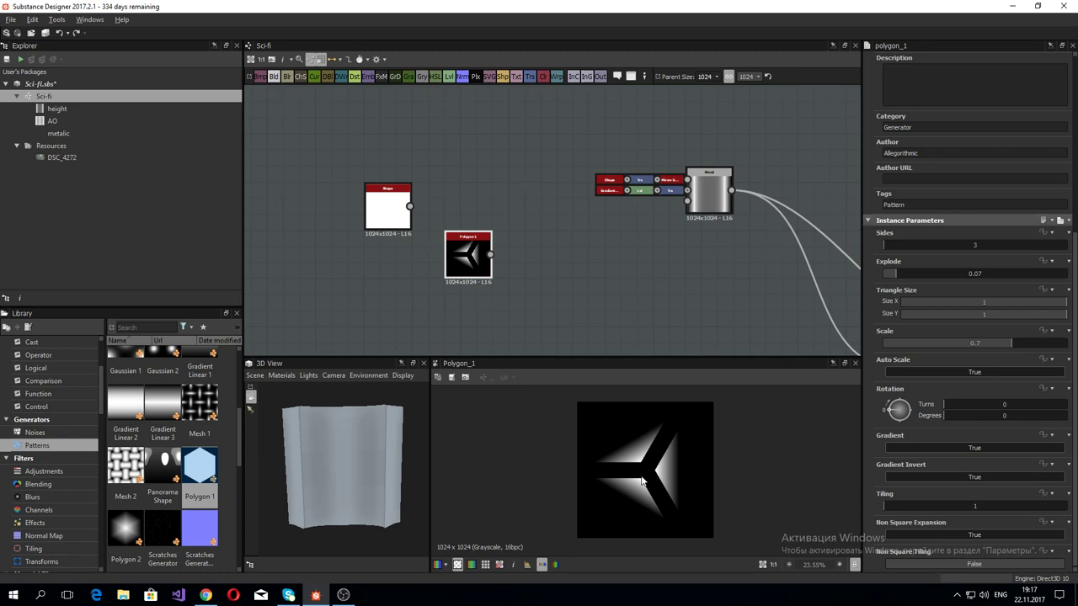
# Step: Place a new Output node below AO with the identifier 'emissive'
pyautogui.moveTo(472, 256); pyautogui.dragTo(498, 292, button='middle')
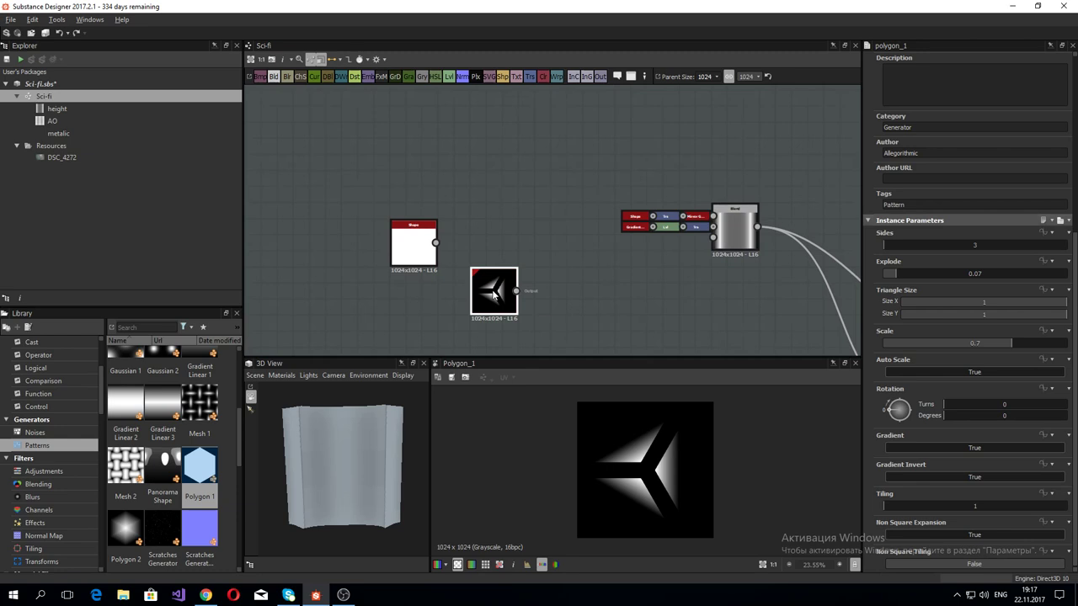
pyautogui.moveTo(565, 289)
pyautogui.mouseDown(button='middle')
pyautogui.moveTo(849, 267)
pyautogui.moveTo(743, 285)
pyautogui.mouseUp(button='middle')
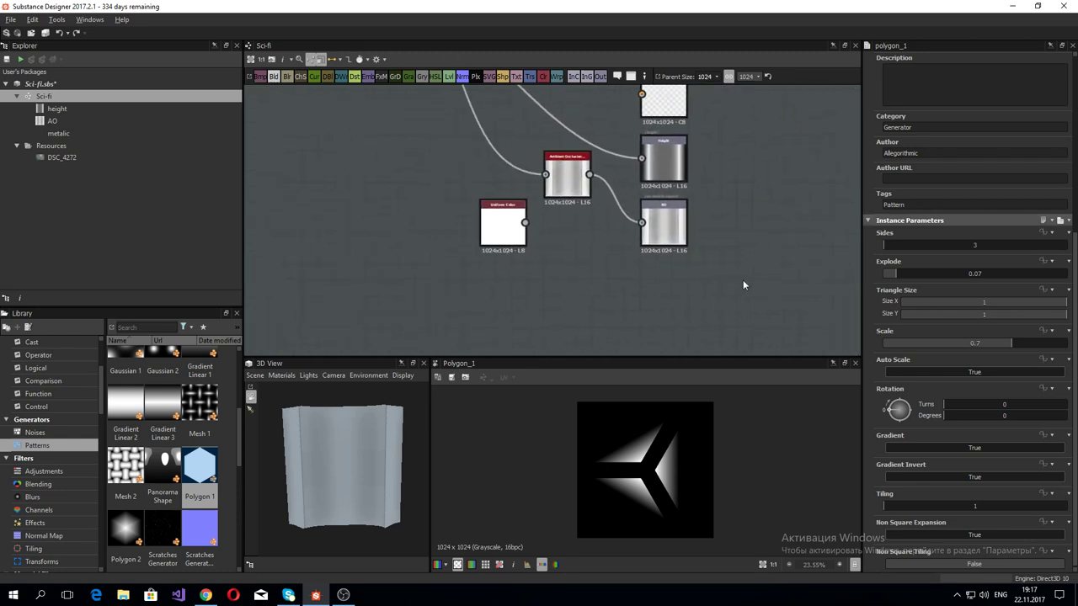
pyautogui.moveTo(677, 311); pyautogui.dragTo(676, 311)
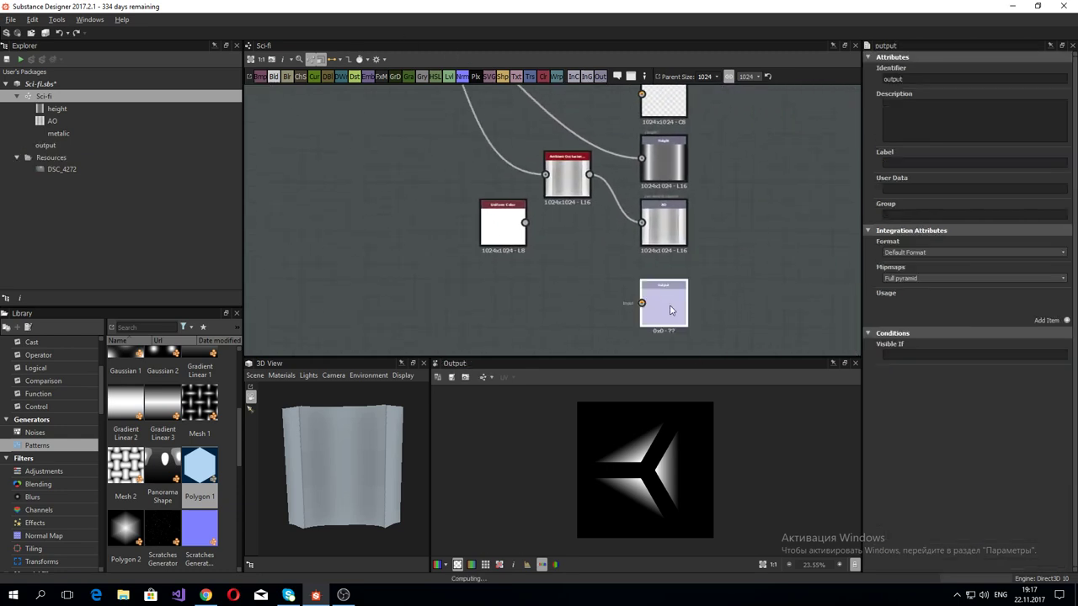
pyautogui.doubleClick(893, 79)
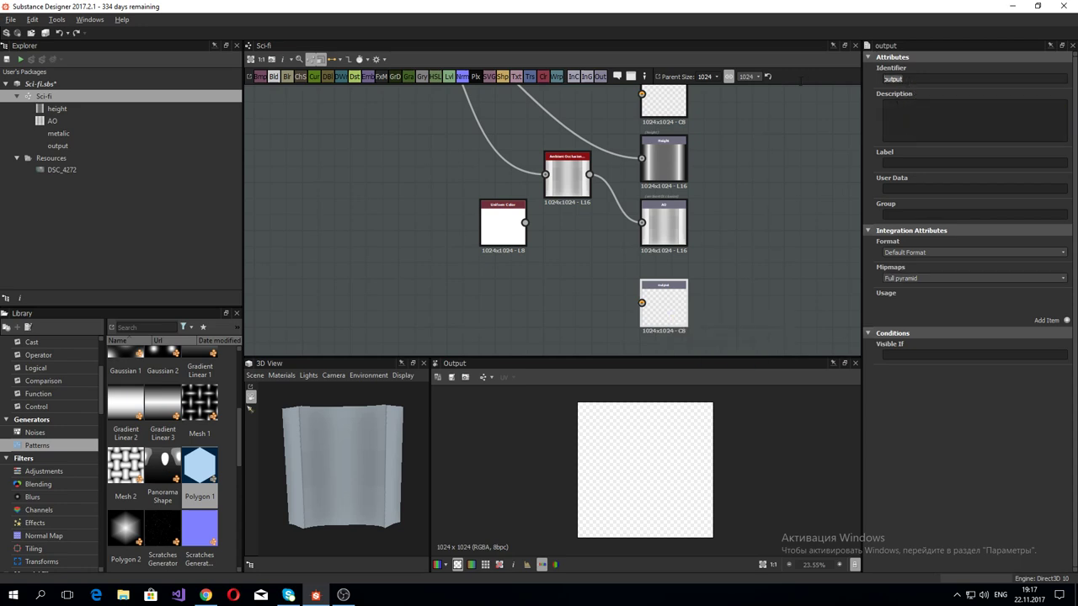
pyautogui.write('emissive')
pyautogui.press('Return')
# Step: Add a usage entry set to emissive on the new output
pyautogui.click(1066, 320)
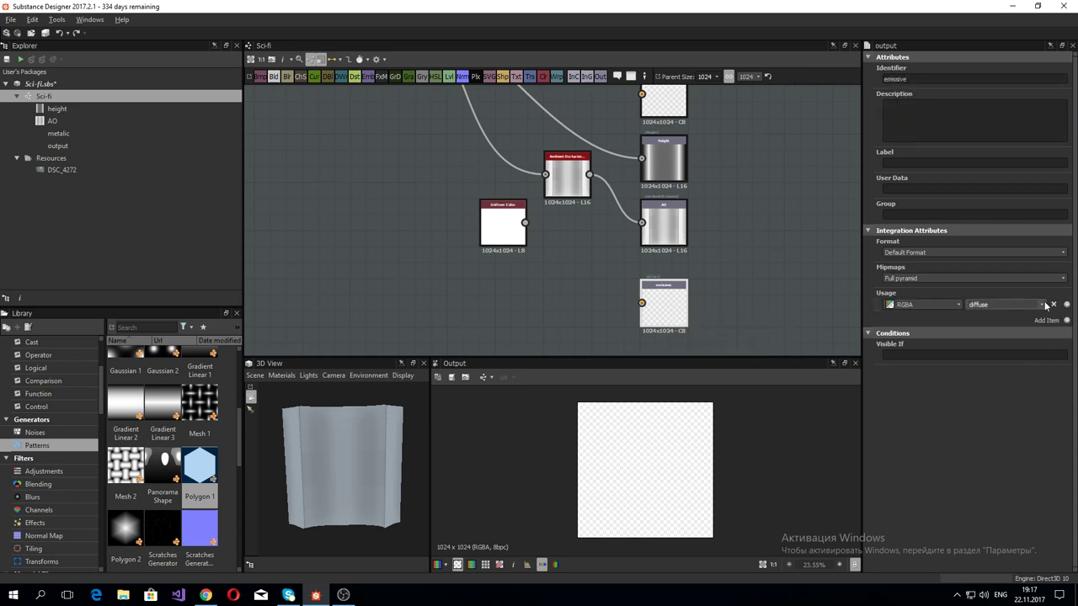
pyautogui.click(1044, 305)
pyautogui.click(1021, 327)
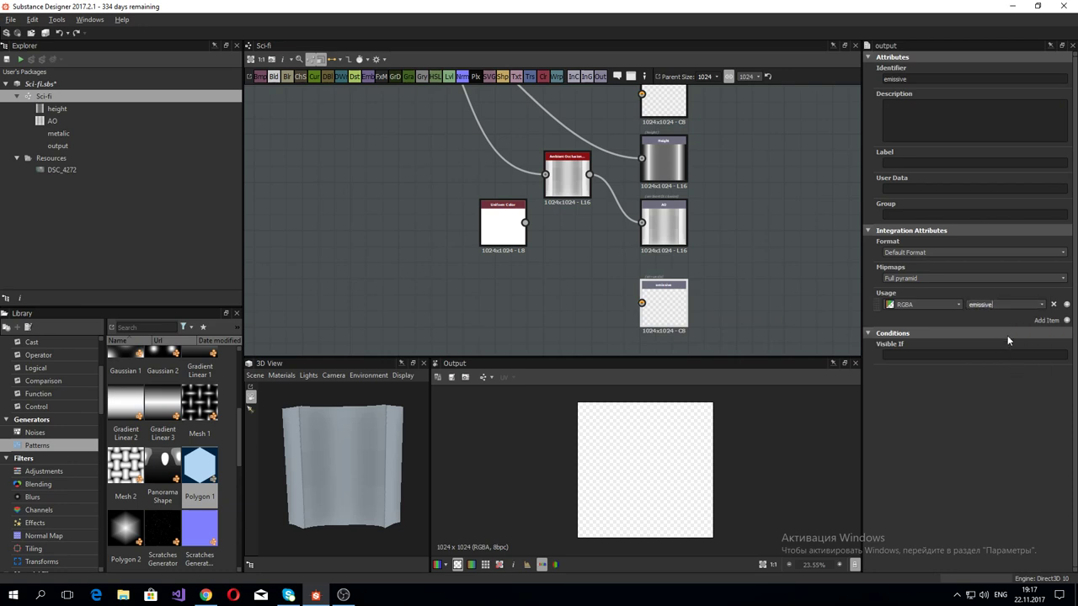
pyautogui.click(722, 304)
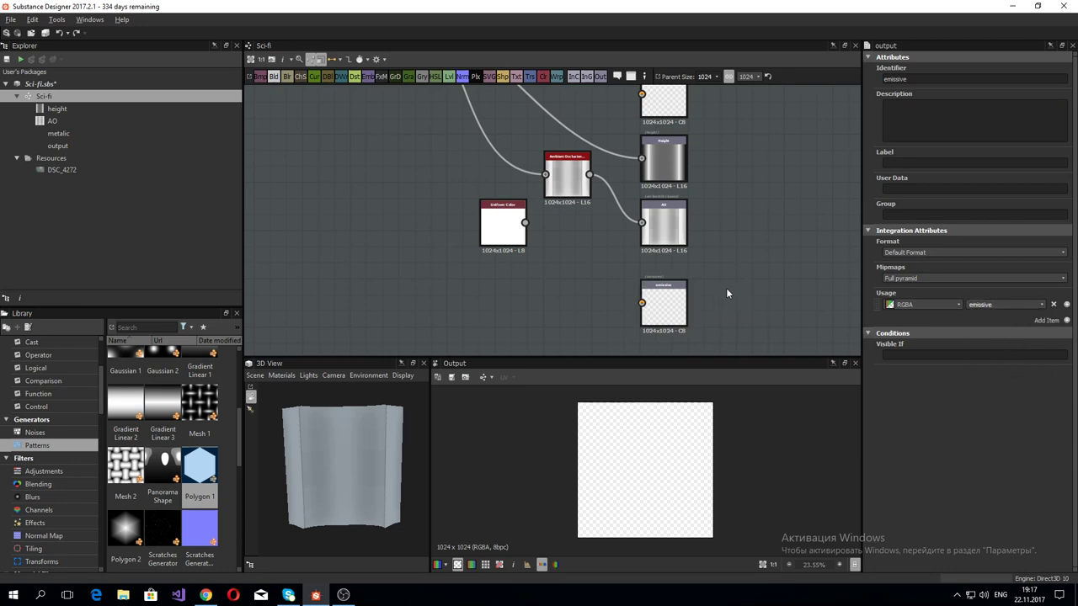
pyautogui.click(63, 98)
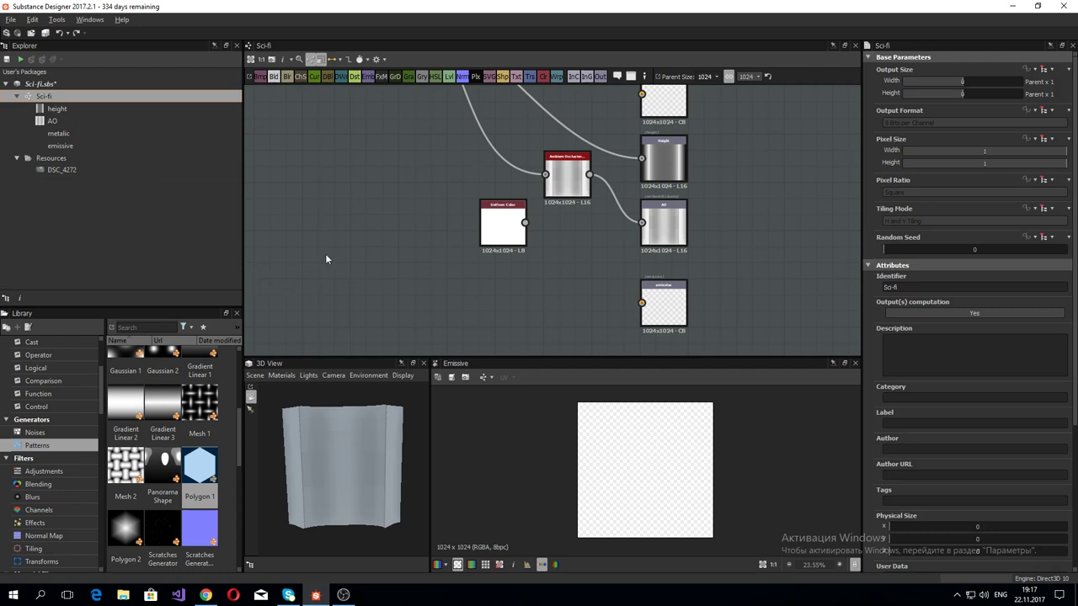
pyautogui.click(649, 295)
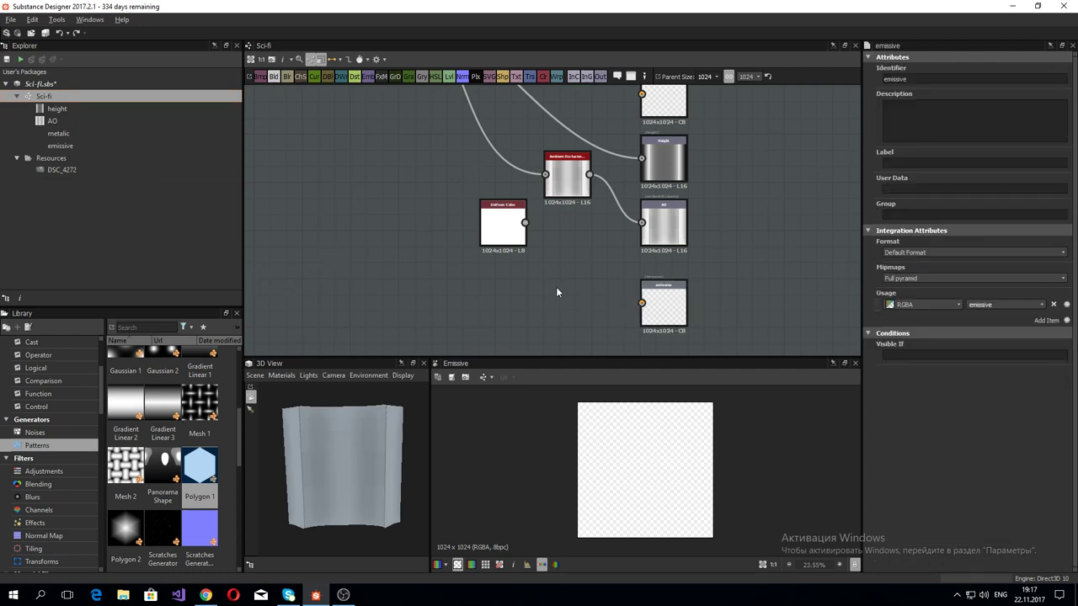
# Step: Move the Uniform Color node up beside the outputs
pyautogui.moveTo(433, 223); pyautogui.dragTo(537, 300, button='middle')
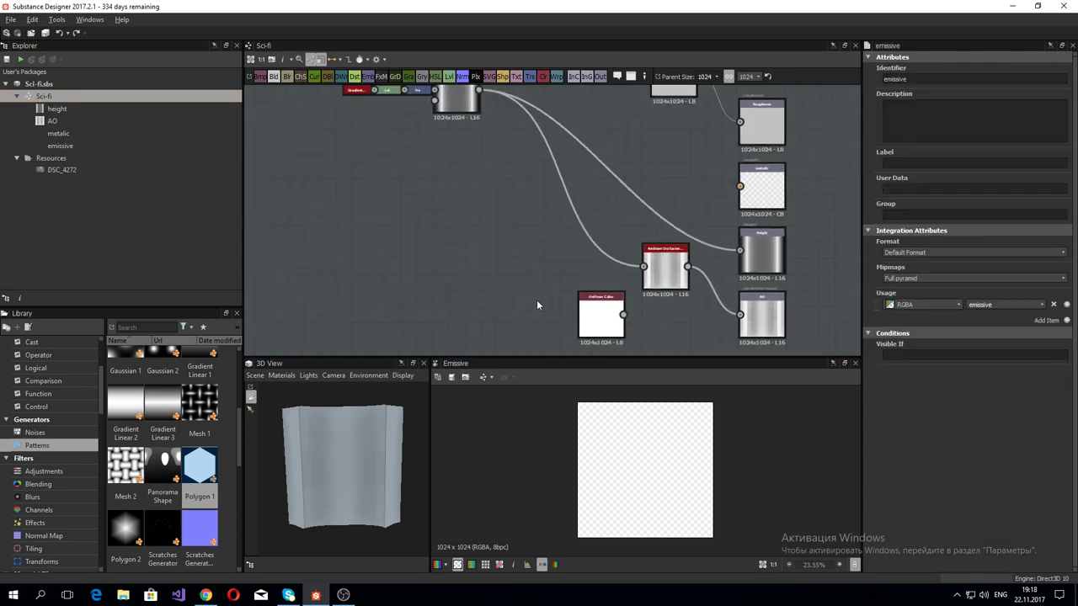
pyautogui.moveTo(594, 321); pyautogui.dragTo(548, 241, button='middle')
pyautogui.click(548, 236)
pyautogui.moveTo(548, 236); pyautogui.dragTo(615, 88)
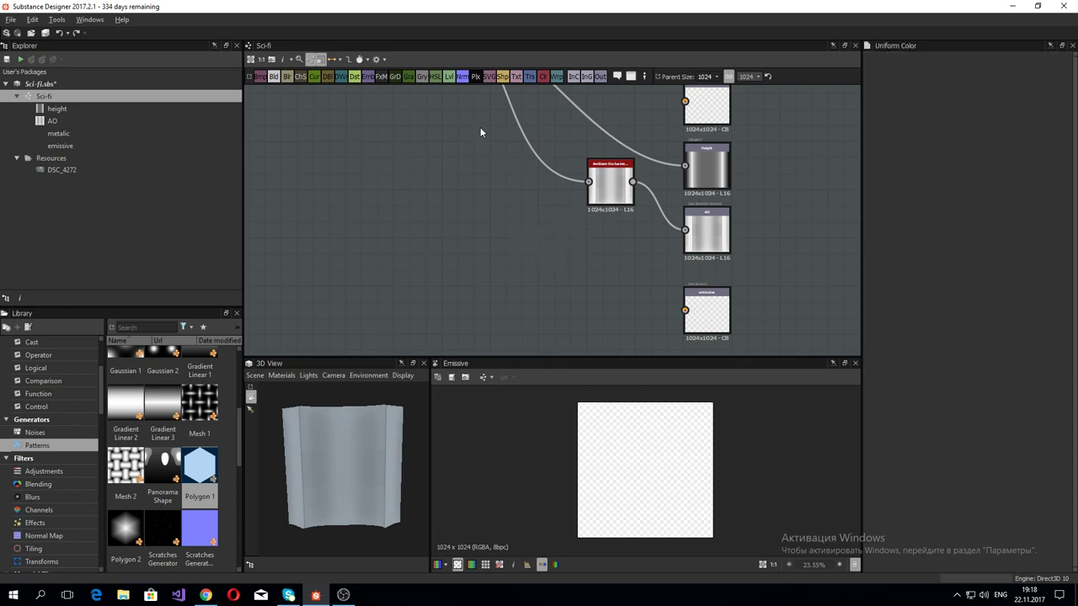
pyautogui.moveTo(481, 127)
pyautogui.mouseDown(button='middle')
pyautogui.moveTo(536, 253)
pyautogui.moveTo(542, 313)
pyautogui.moveTo(585, 219)
pyautogui.mouseUp(button='middle')
# Step: Bring Polygon 1 into view and inspect its parameters
pyautogui.scroll(-2, 503, 239)
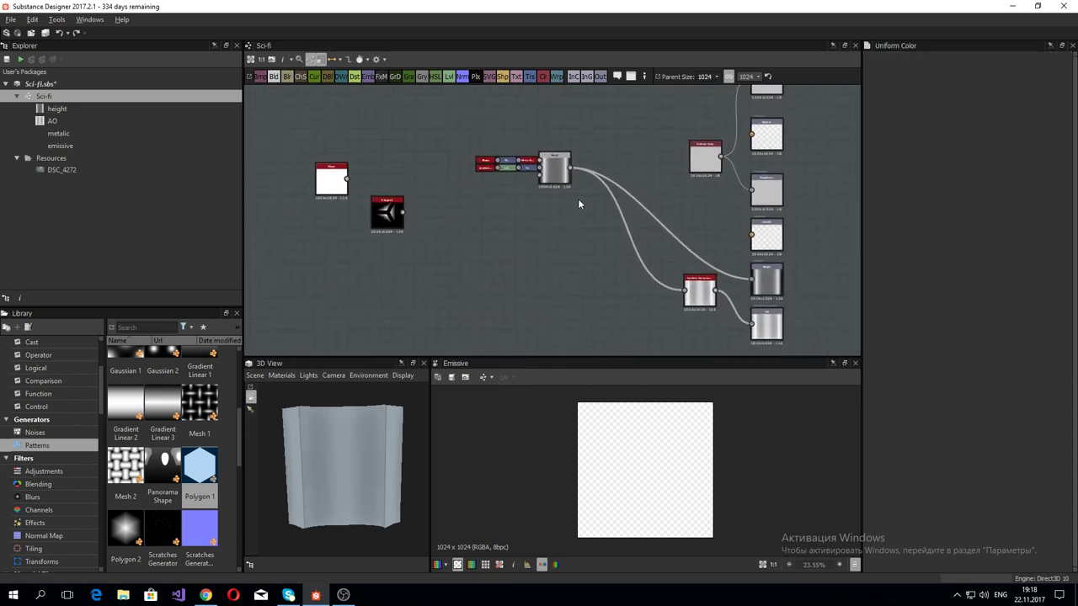
pyautogui.moveTo(524, 199); pyautogui.dragTo(615, 239, button='middle')
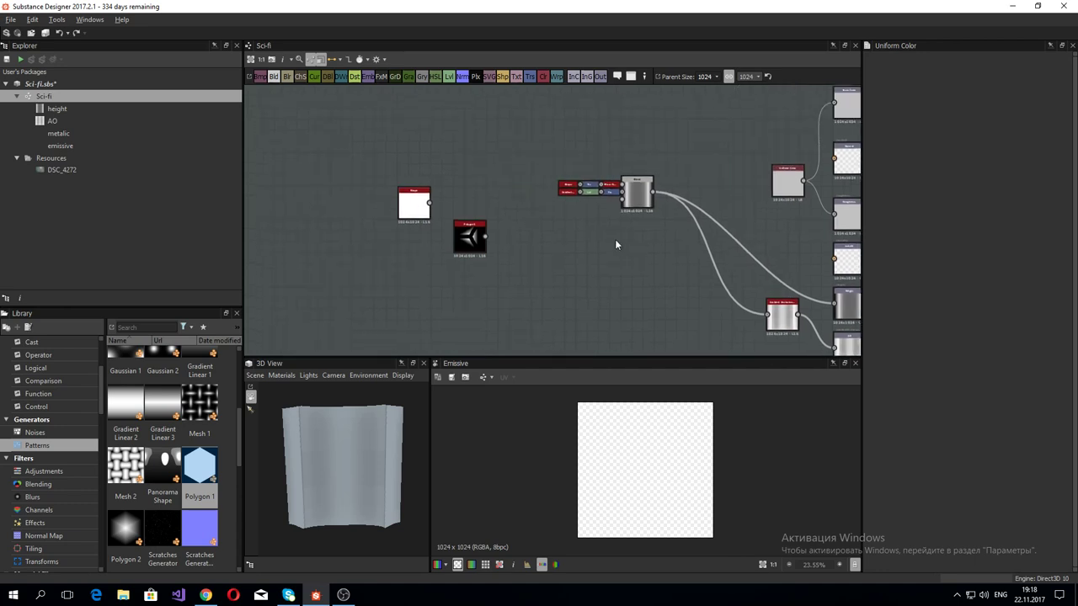
pyautogui.scroll(3, 472, 253)
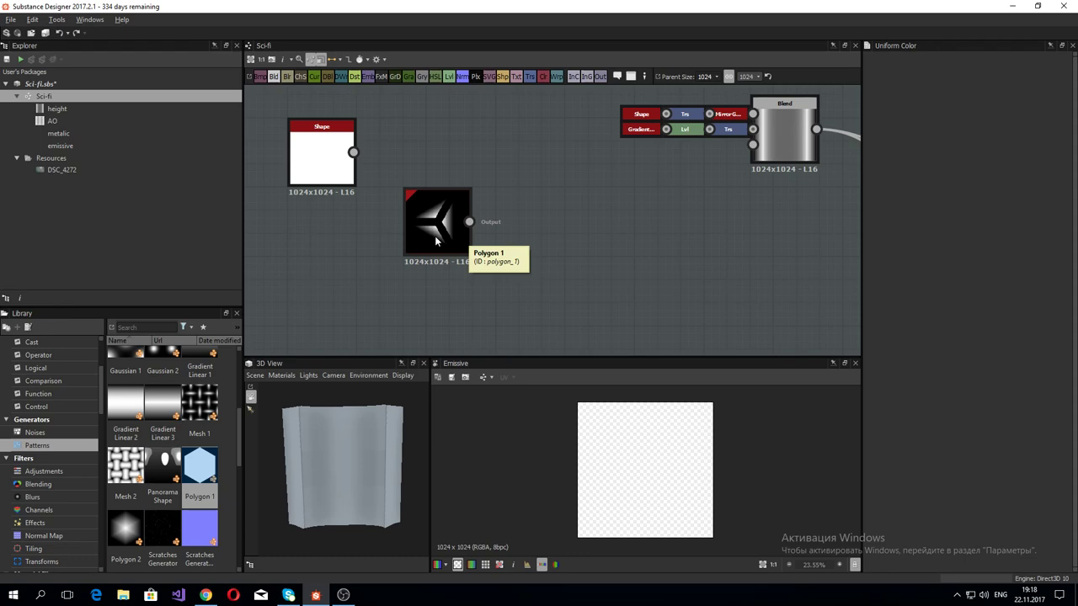
pyautogui.click(436, 241)
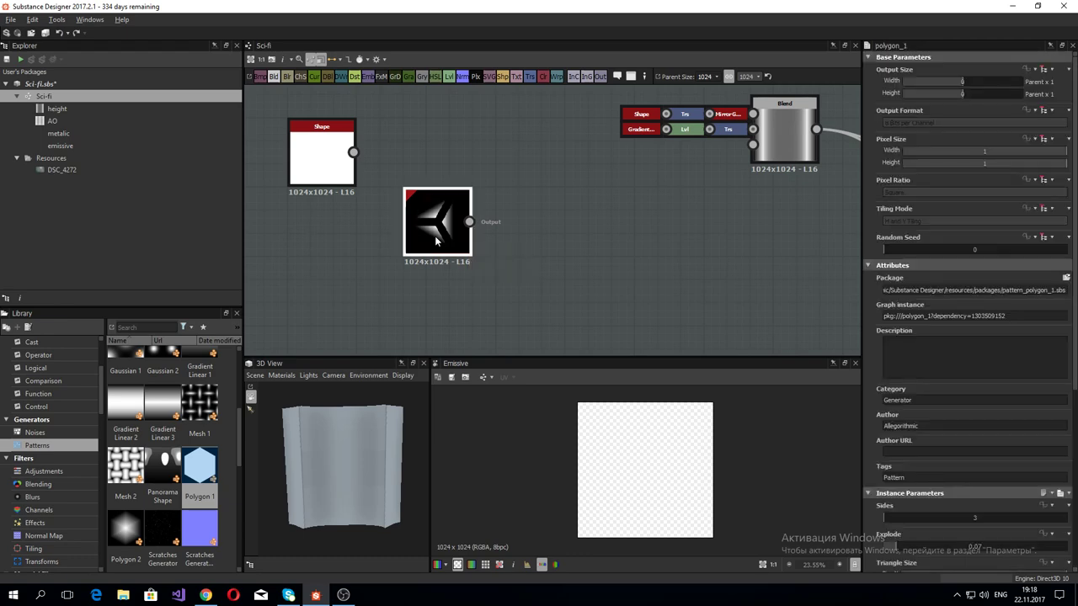
pyautogui.click(554, 246)
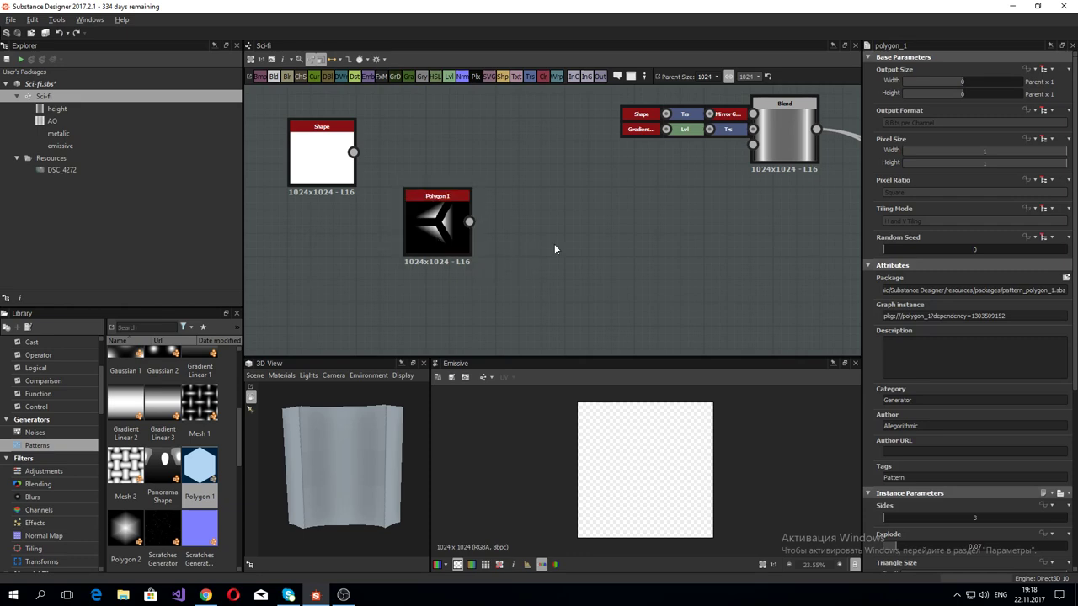
pyautogui.moveTo(567, 241); pyautogui.dragTo(544, 260, button='middle')
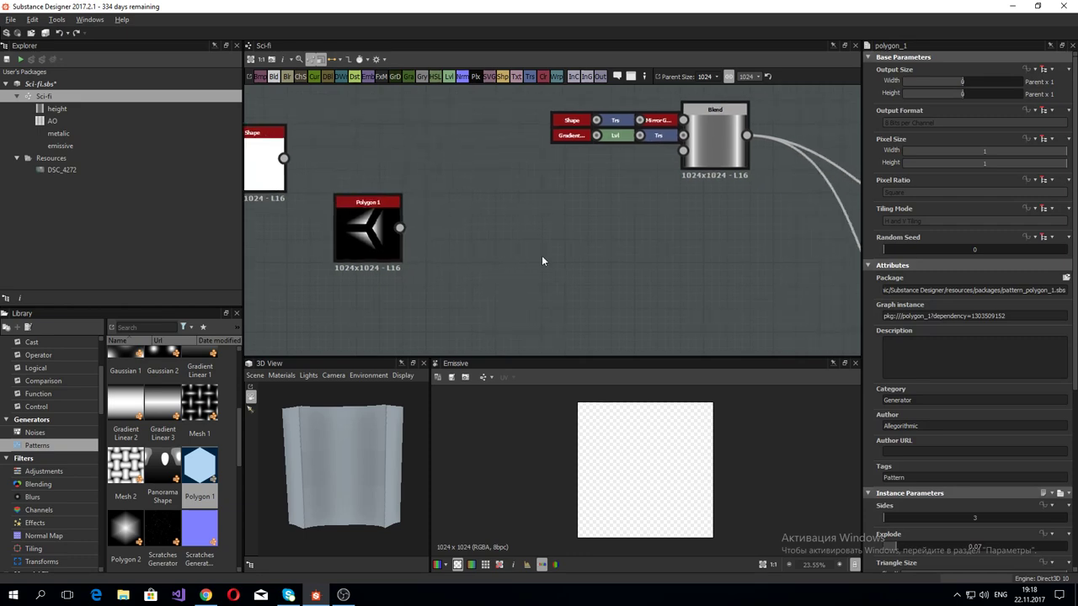
# Step: Add a Tile Generator and connect Polygon 1 to its pattern input
pyautogui.press('space')
pyautogui.write('tile')
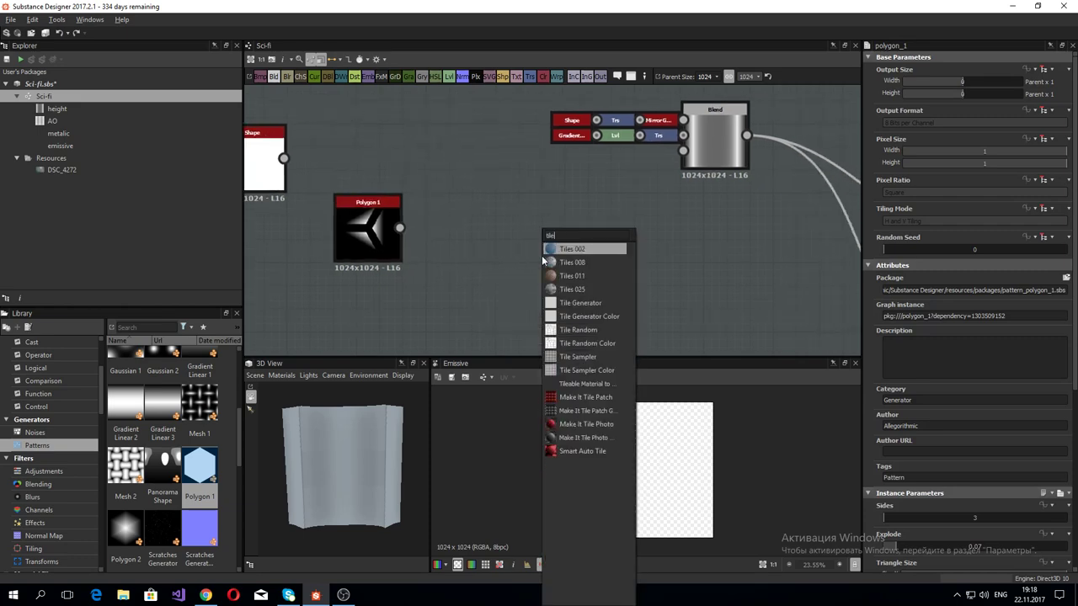
pyautogui.press('Down')
pyautogui.press('Down')
pyautogui.press('Down')
pyautogui.press('Down')
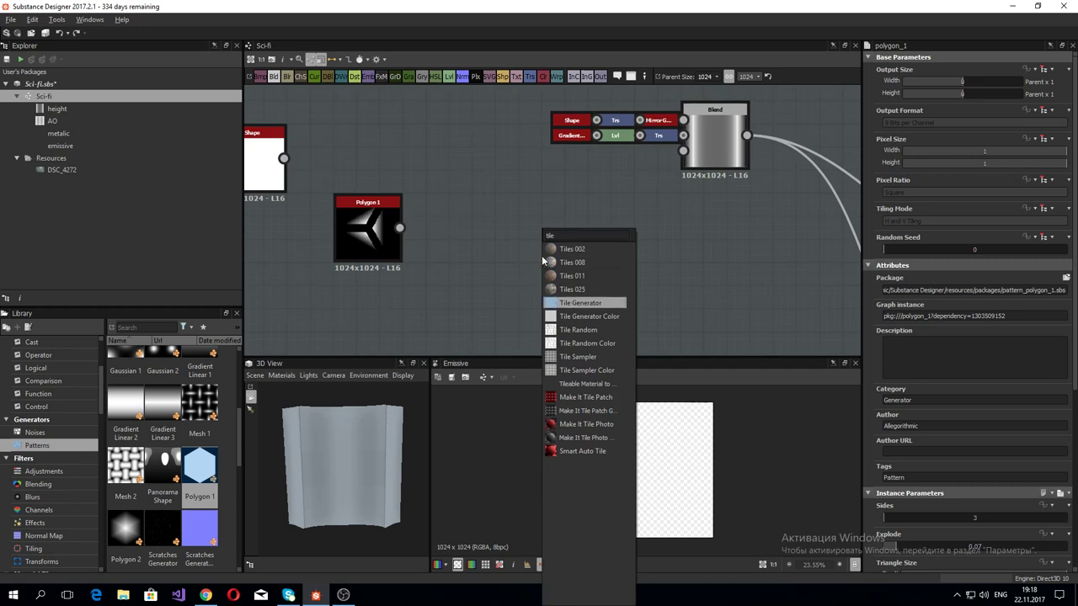
pyautogui.press('Return')
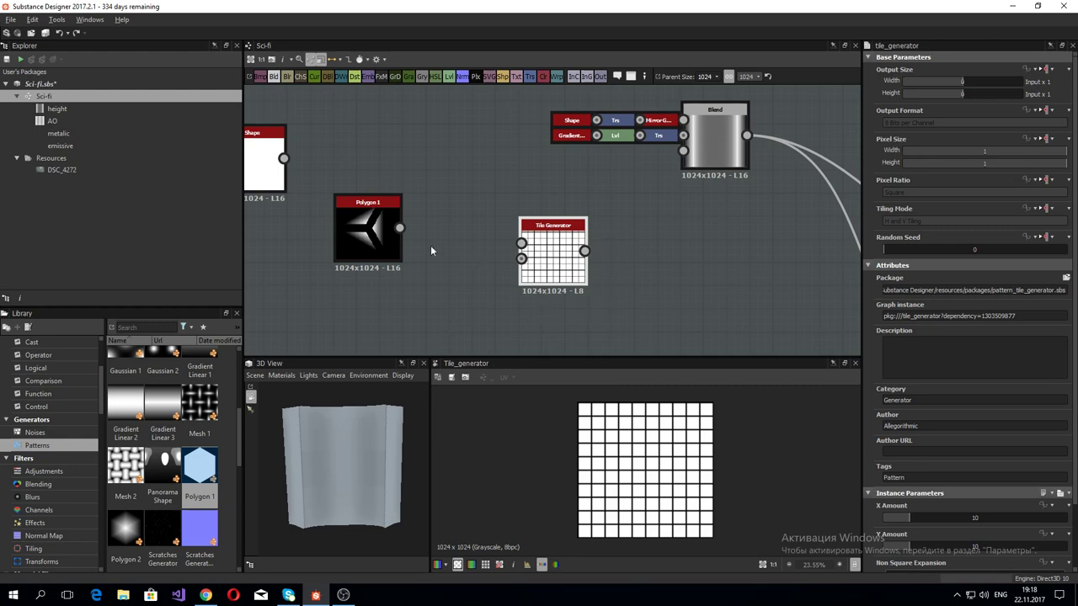
pyautogui.moveTo(400, 227); pyautogui.dragTo(559, 249)
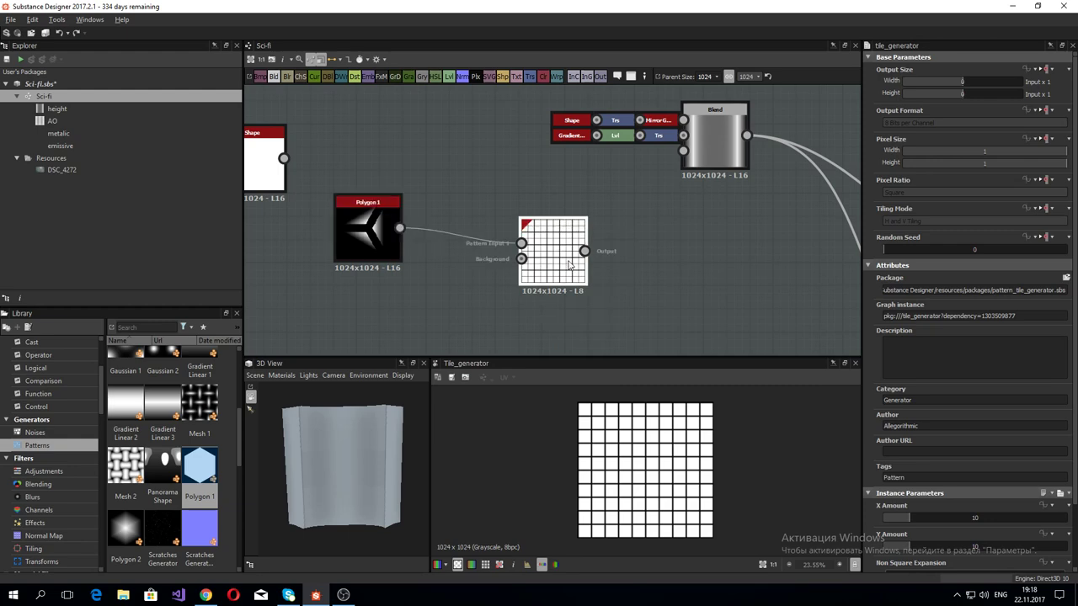
# Step: Set the Tile Generator's X Amount to 1 and expand its Pattern and Size groups
pyautogui.scroll(-2, 918, 509)
pyautogui.scroll(-1, 918, 506)
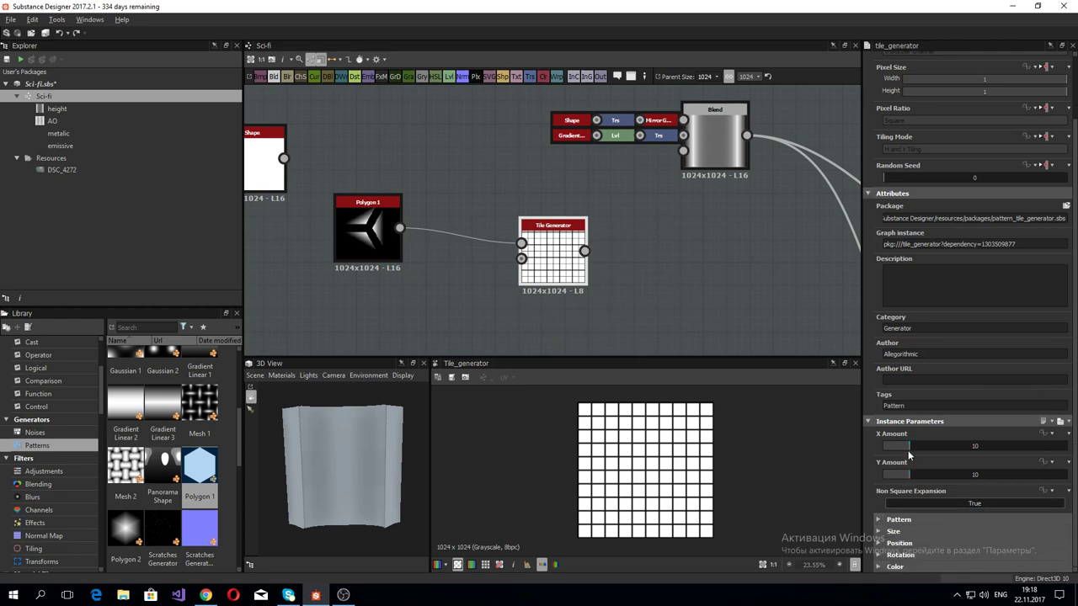
pyautogui.moveTo(909, 448); pyautogui.dragTo(851, 450)
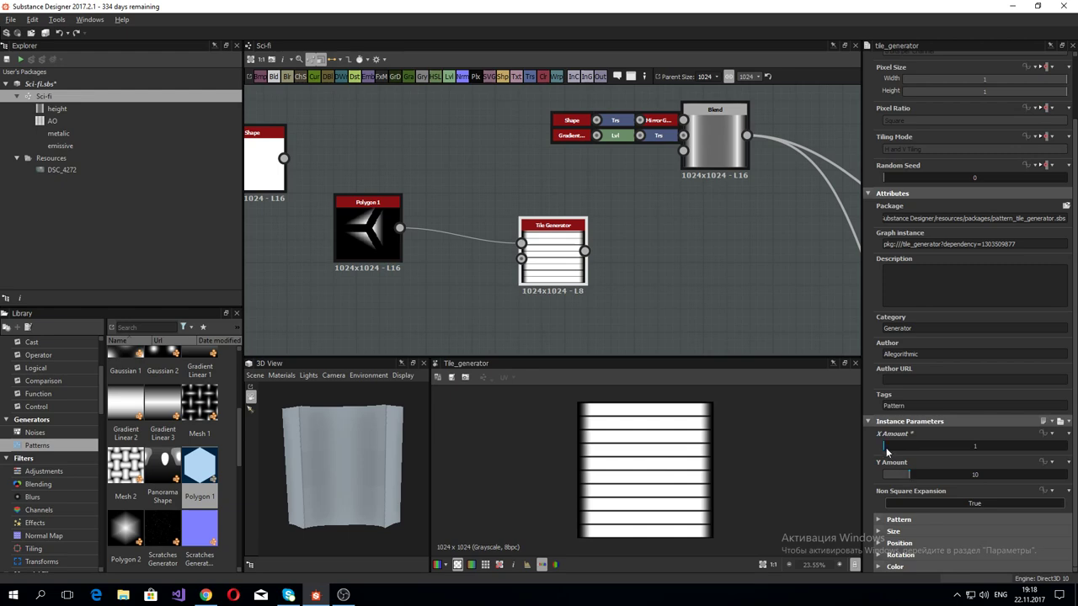
pyautogui.click(893, 524)
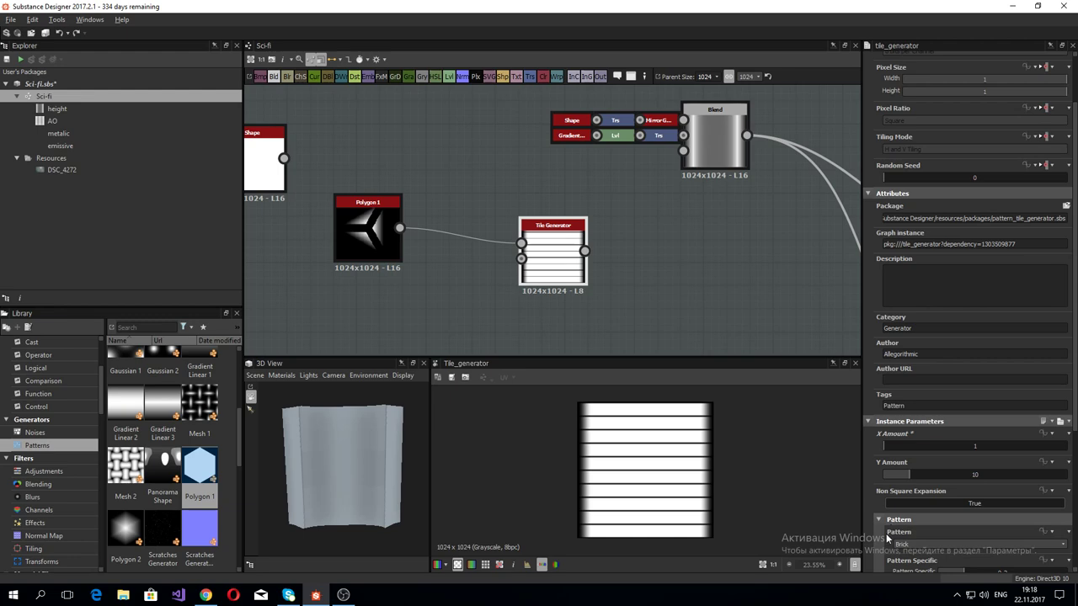
pyautogui.scroll(-3, 887, 539)
pyautogui.scroll(-2, 893, 535)
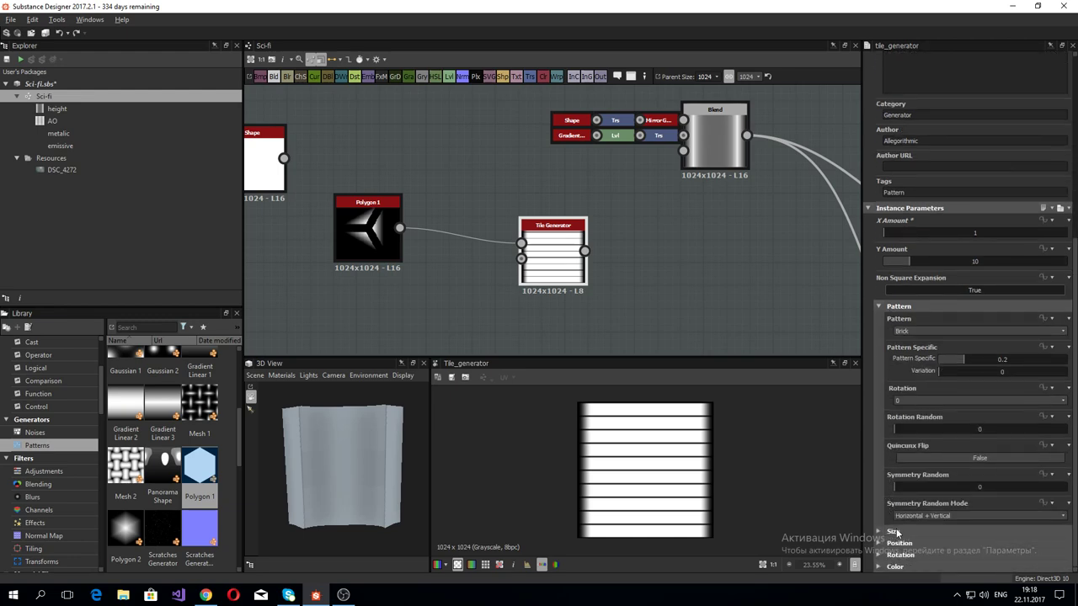
pyautogui.click(895, 532)
pyautogui.scroll(-3, 883, 457)
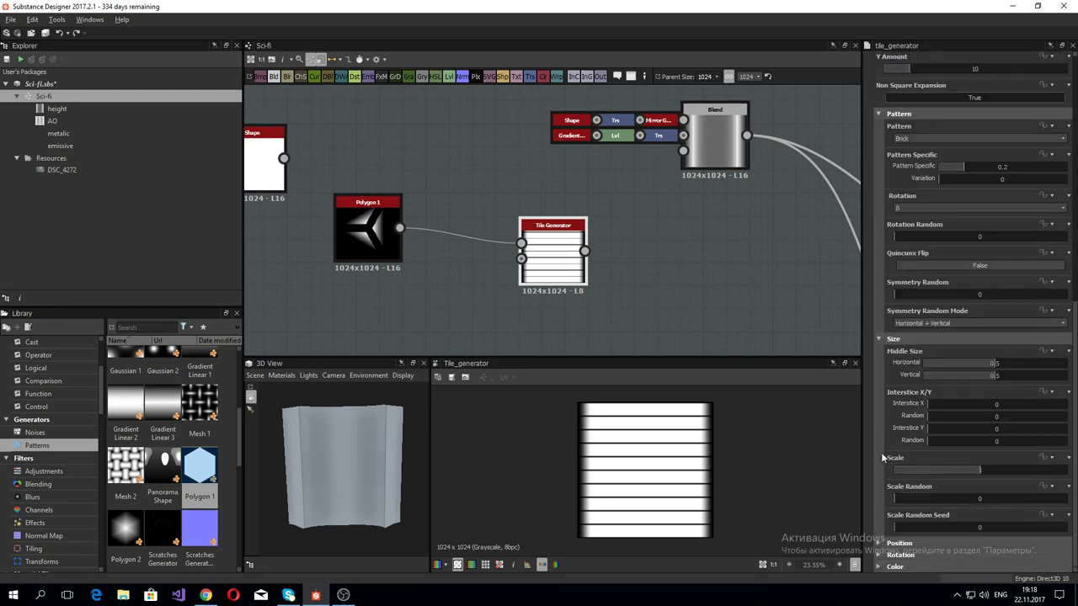
pyautogui.scroll(1, 875, 463)
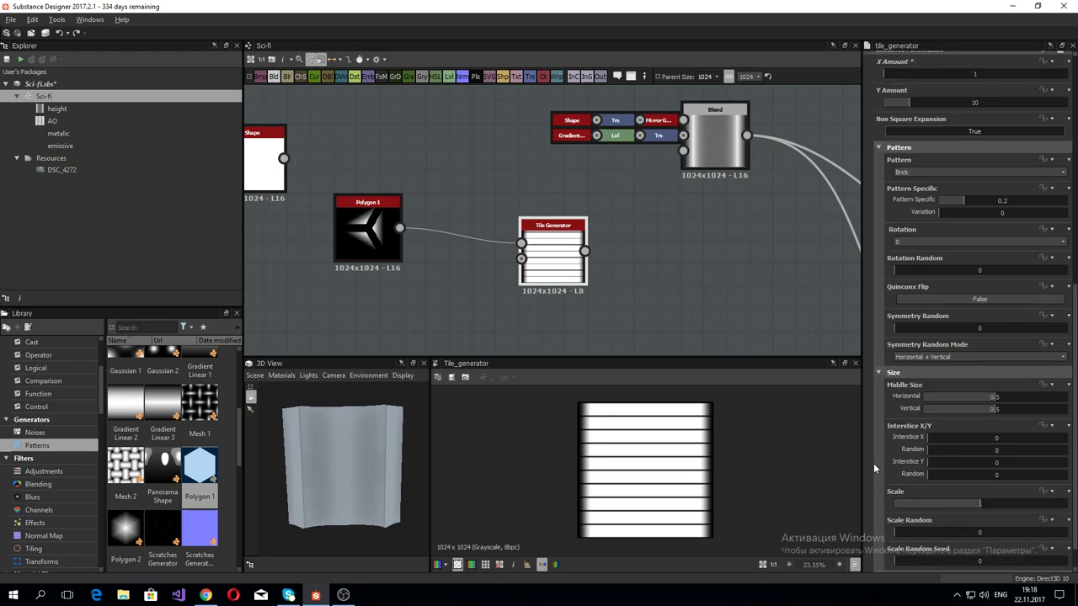
pyautogui.scroll(4, 876, 463)
# Step: Use the polygon image input as tile pattern at scale 0.42, middle size 0.5
pyautogui.click(913, 340)
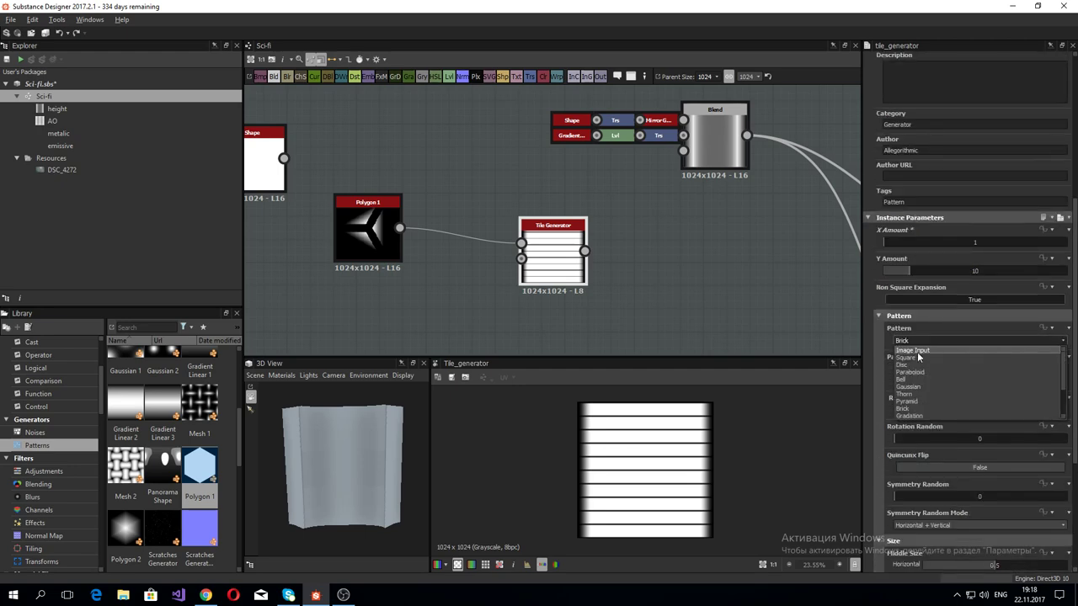
pyautogui.click(917, 352)
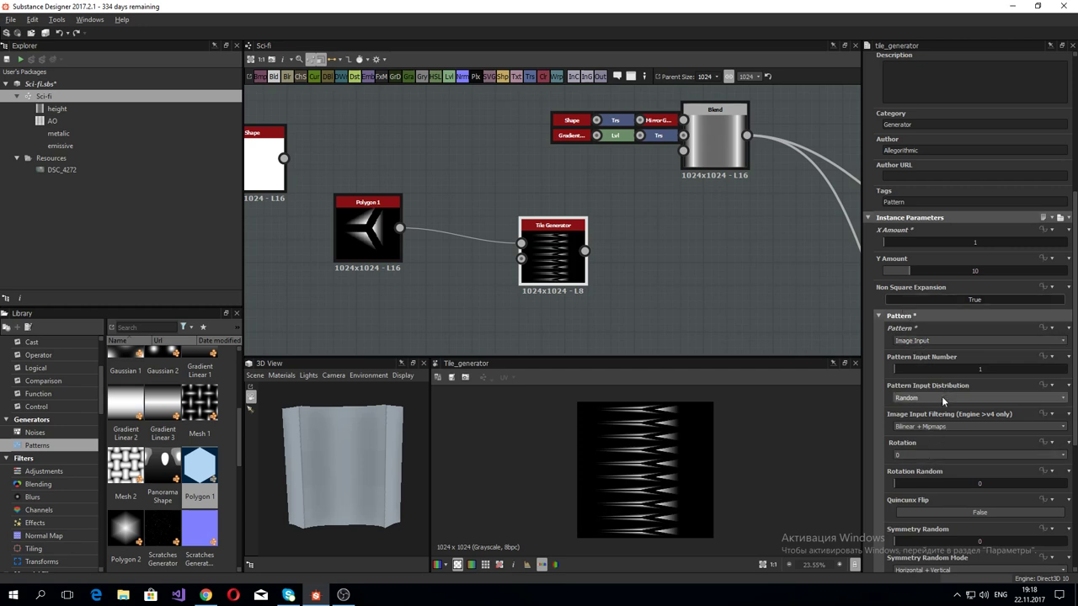
pyautogui.scroll(-5, 898, 469)
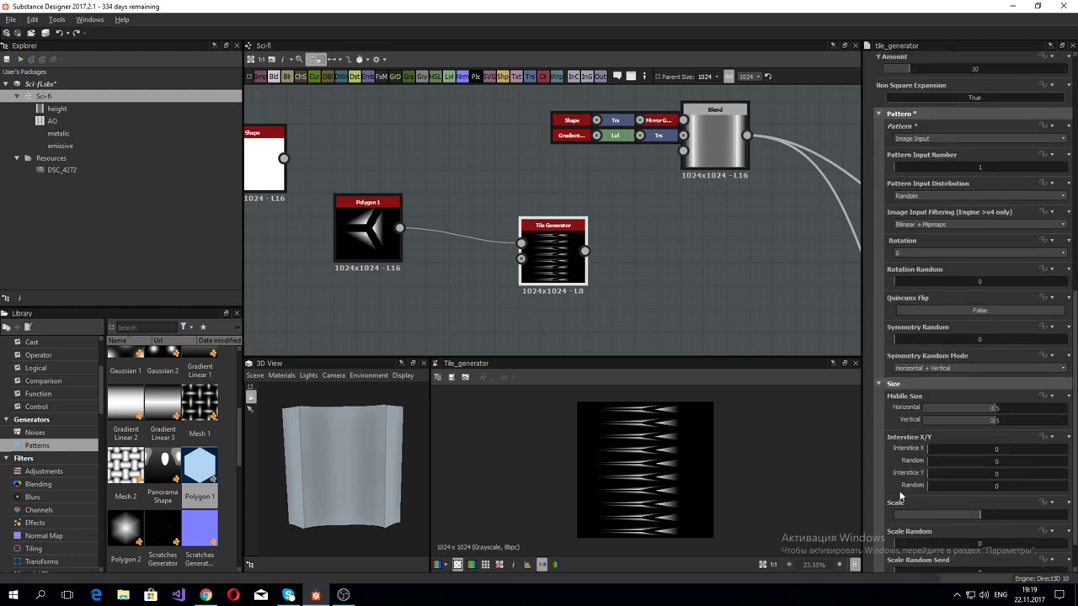
pyautogui.moveTo(979, 474)
pyautogui.mouseDown()
pyautogui.moveTo(896, 469)
pyautogui.moveTo(931, 472)
pyautogui.mouseUp()
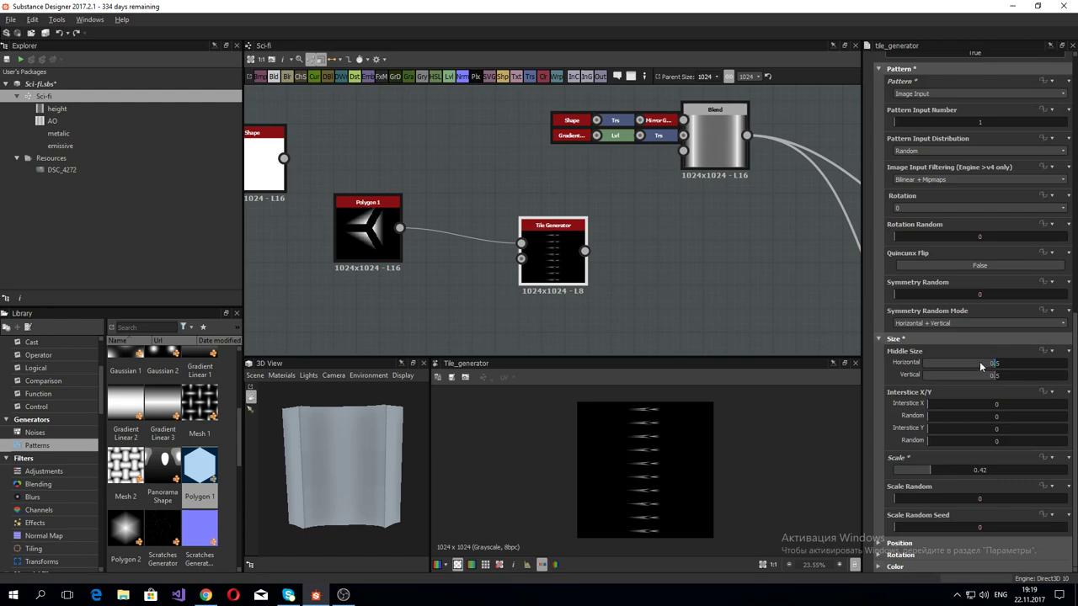
pyautogui.moveTo(981, 367); pyautogui.dragTo(1031, 369)
pyautogui.moveTo(958, 366)
pyautogui.mouseDown()
pyautogui.moveTo(931, 364)
pyautogui.moveTo(1011, 376)
pyautogui.moveTo(994, 382)
pyautogui.mouseUp()
# Step: Set the Tile Generator's Interstice X to 0.9
pyautogui.scroll(5, 625, 487)
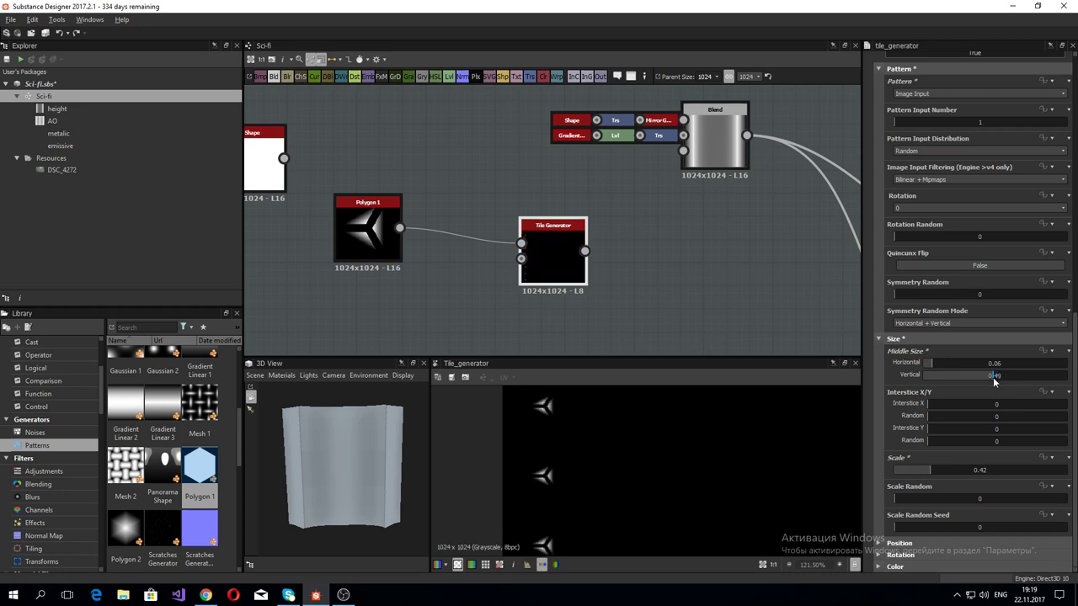
pyautogui.scroll(-5, 665, 506)
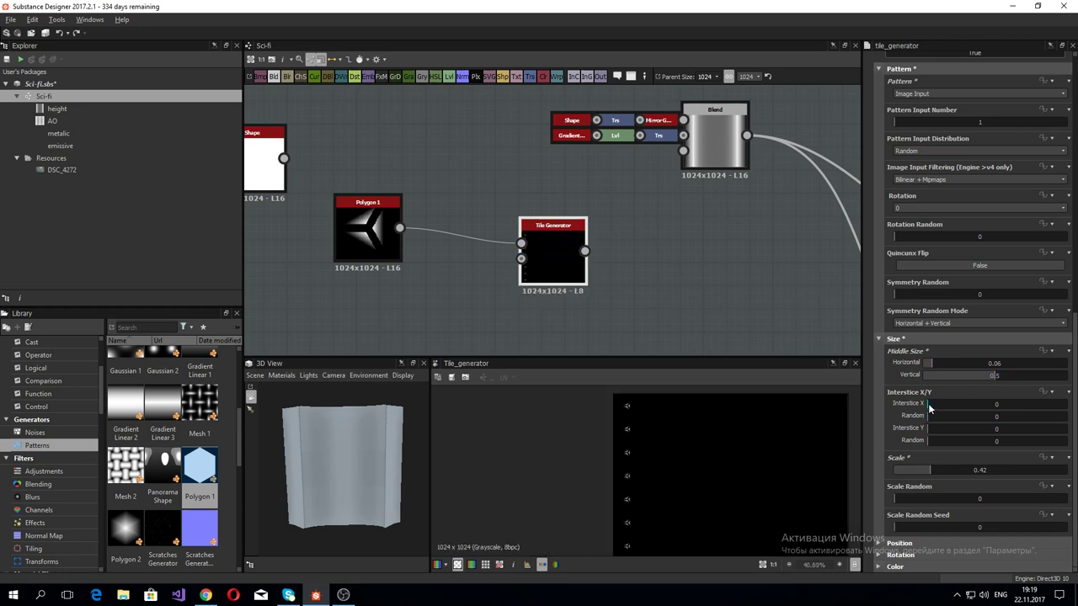
pyautogui.moveTo(930, 408)
pyautogui.mouseDown()
pyautogui.moveTo(993, 372)
pyautogui.moveTo(1065, 412)
pyautogui.moveTo(1045, 413)
pyautogui.mouseUp()
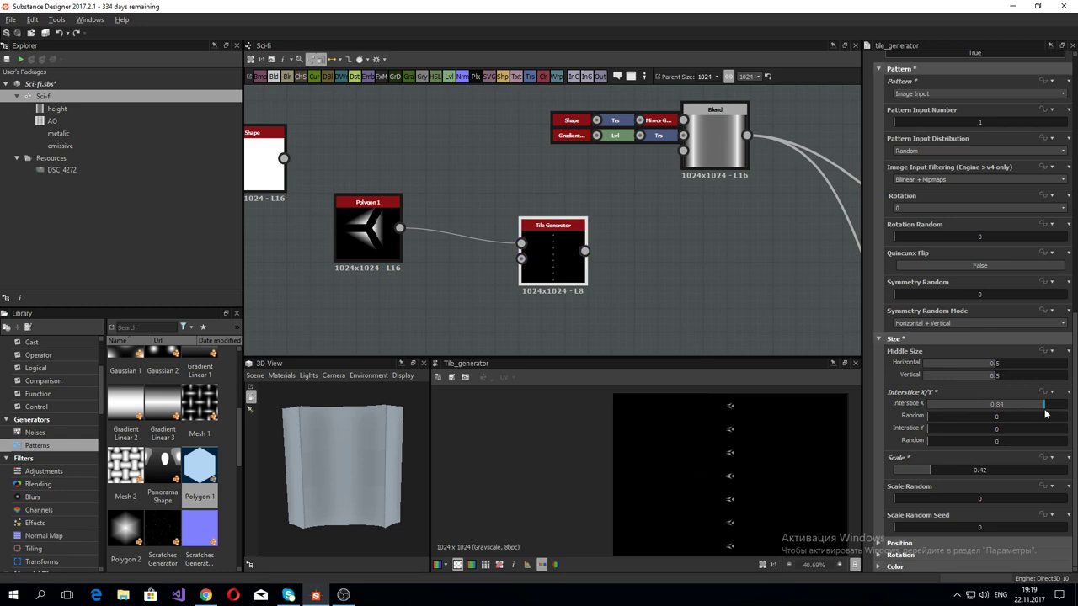
pyautogui.doubleClick(1050, 413)
pyautogui.write('.9')
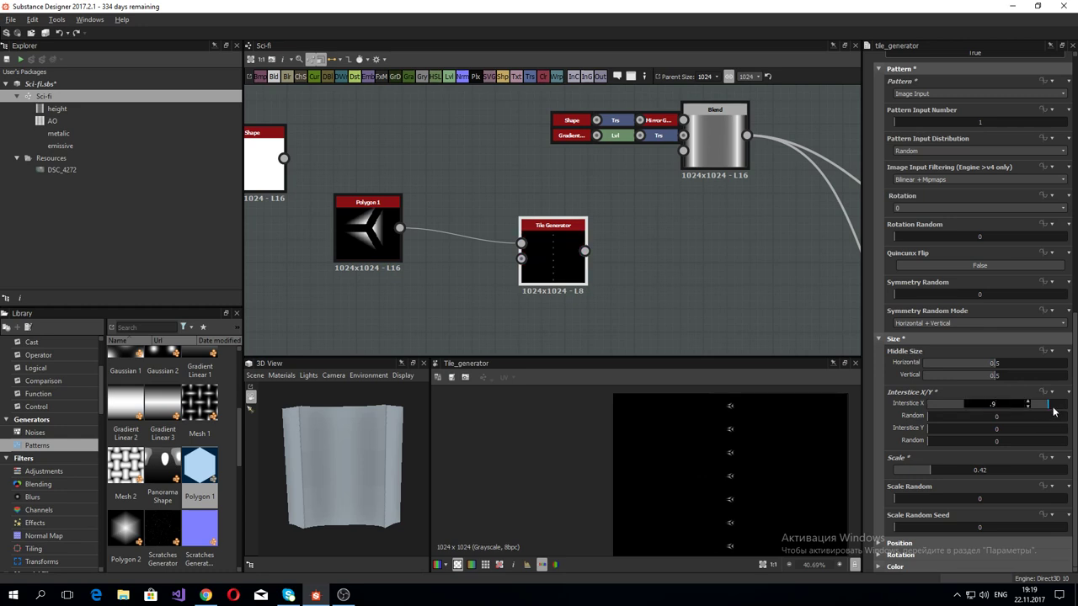
pyautogui.press('Return')
pyautogui.scroll(2, 739, 475)
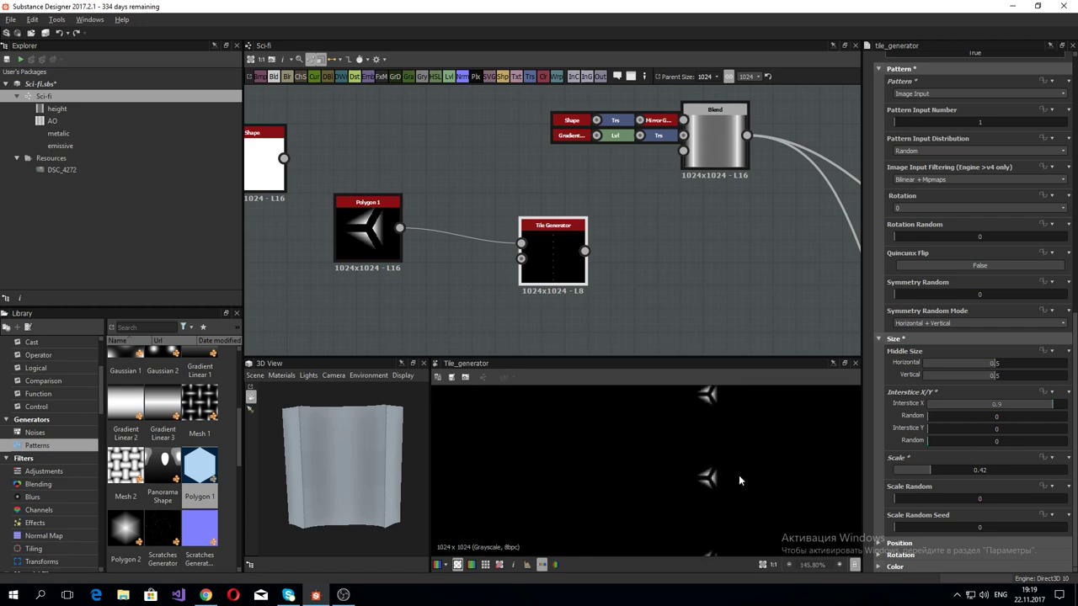
pyautogui.scroll(-4, 739, 475)
pyautogui.scroll(1, 691, 475)
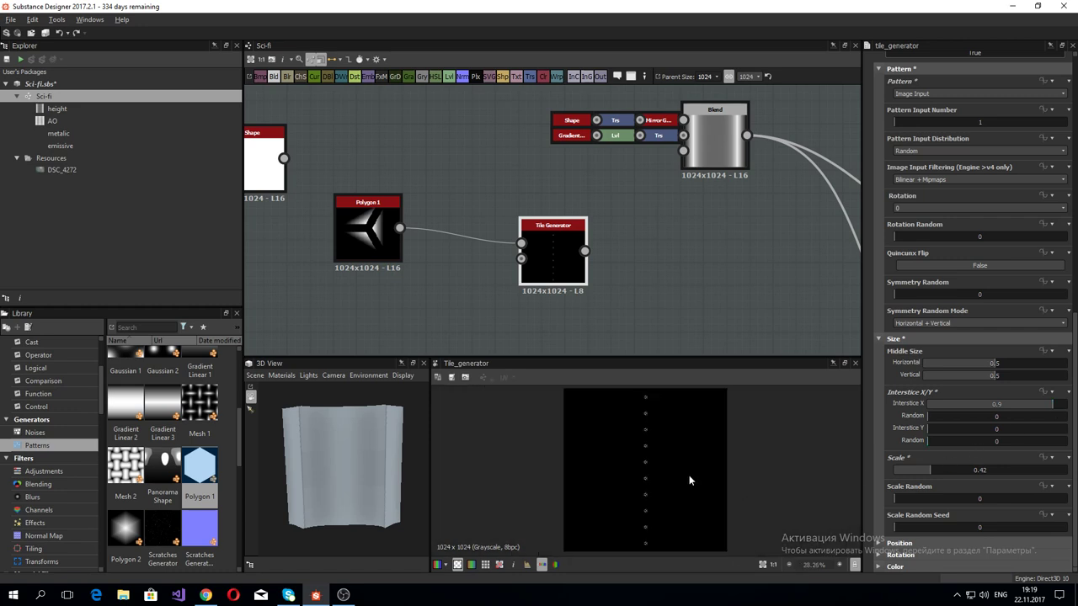
# Step: Add a second Blend after the first, fed by the Tile Generator, in Max (Lighten) mode
pyautogui.moveTo(704, 279); pyautogui.dragTo(668, 245, button='middle')
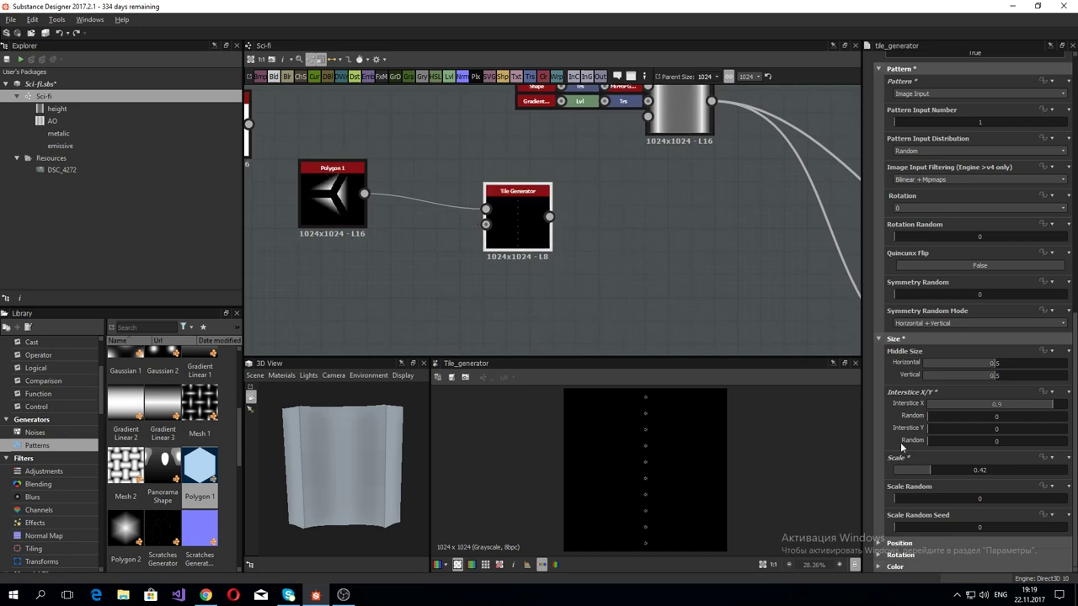
pyautogui.moveTo(665, 194); pyautogui.dragTo(613, 264, button='middle')
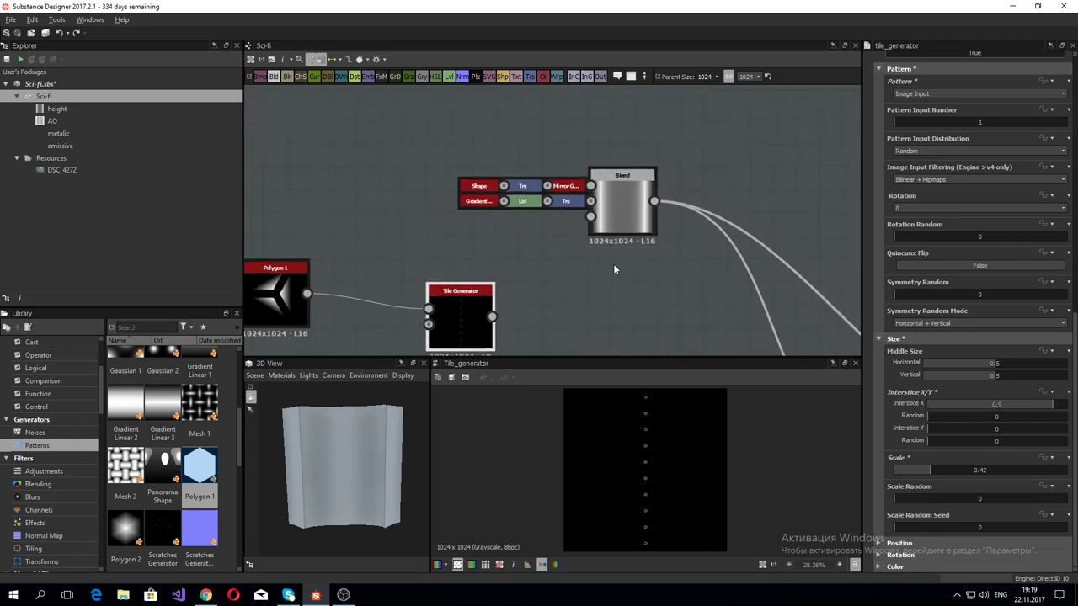
pyautogui.click(632, 219)
pyautogui.press('space')
pyautogui.write('ble')
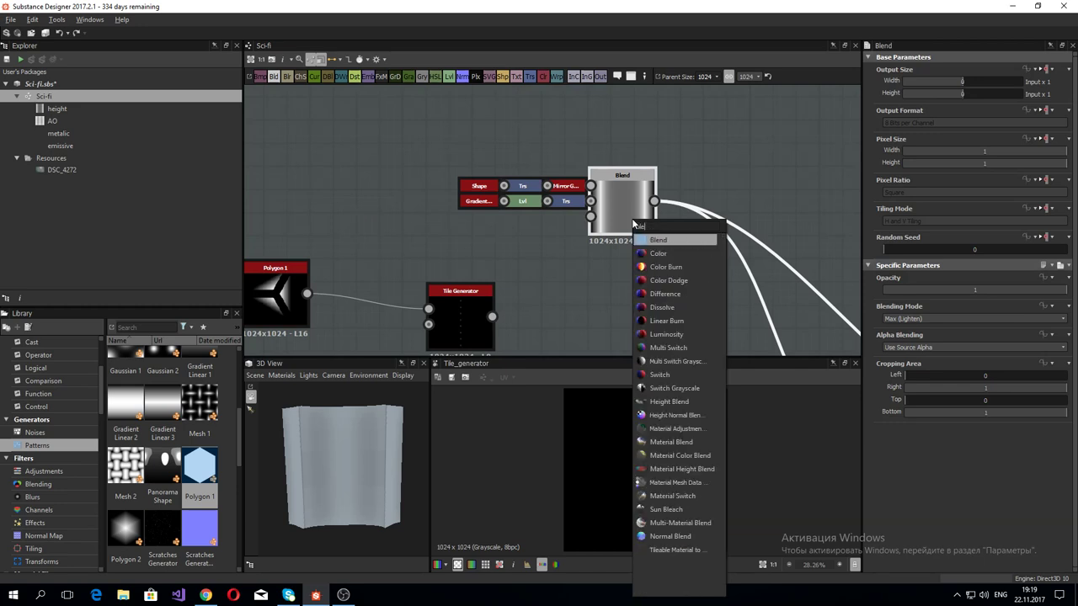
pyautogui.click(658, 240)
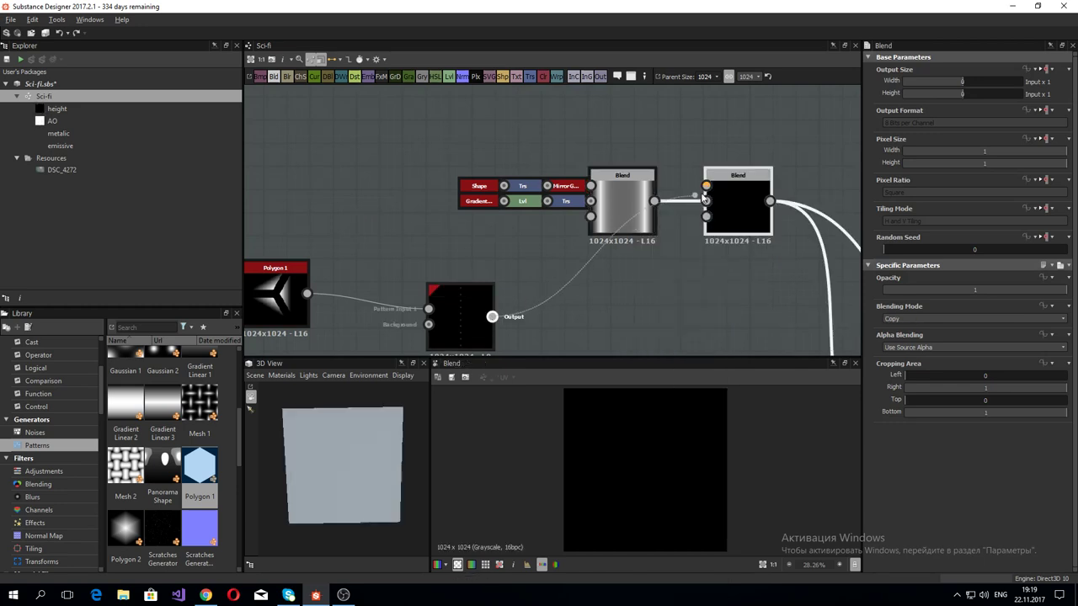
pyautogui.moveTo(492, 319); pyautogui.dragTo(705, 200)
pyautogui.click(903, 318)
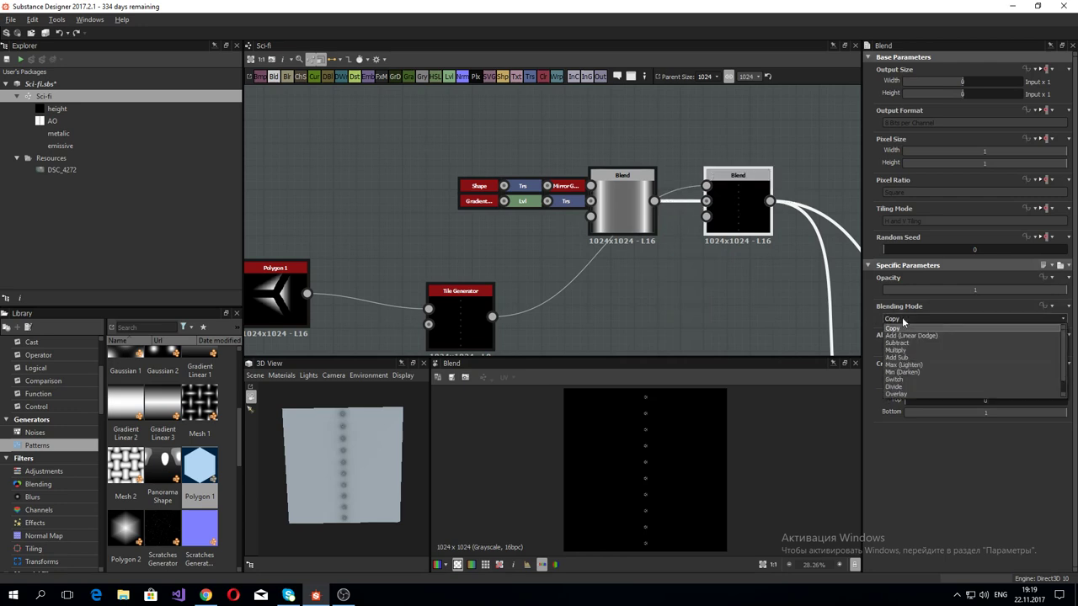
pyautogui.click(924, 363)
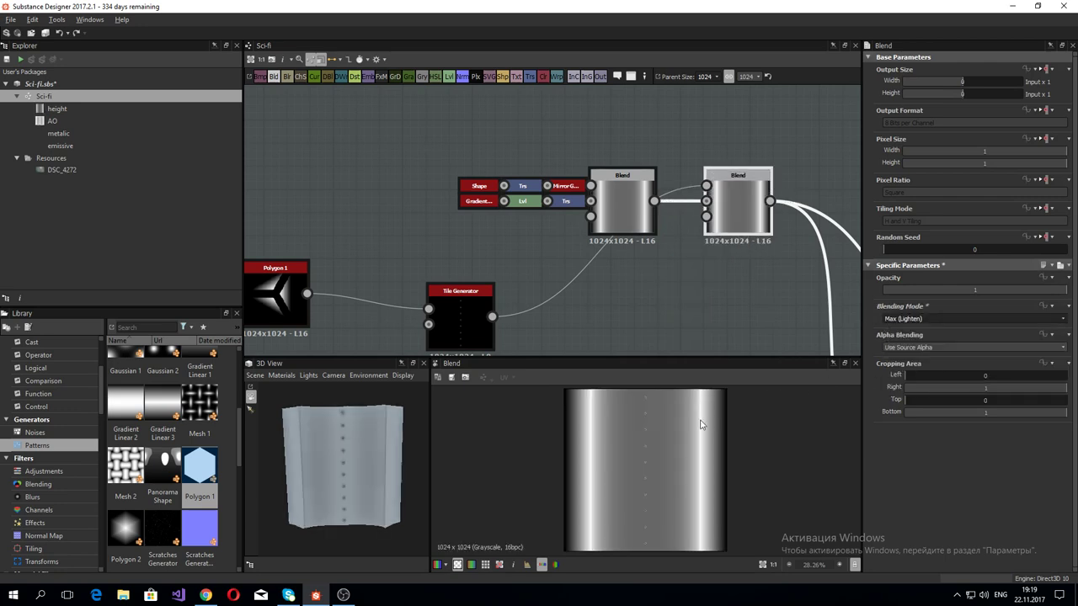
pyautogui.doubleClick(449, 327)
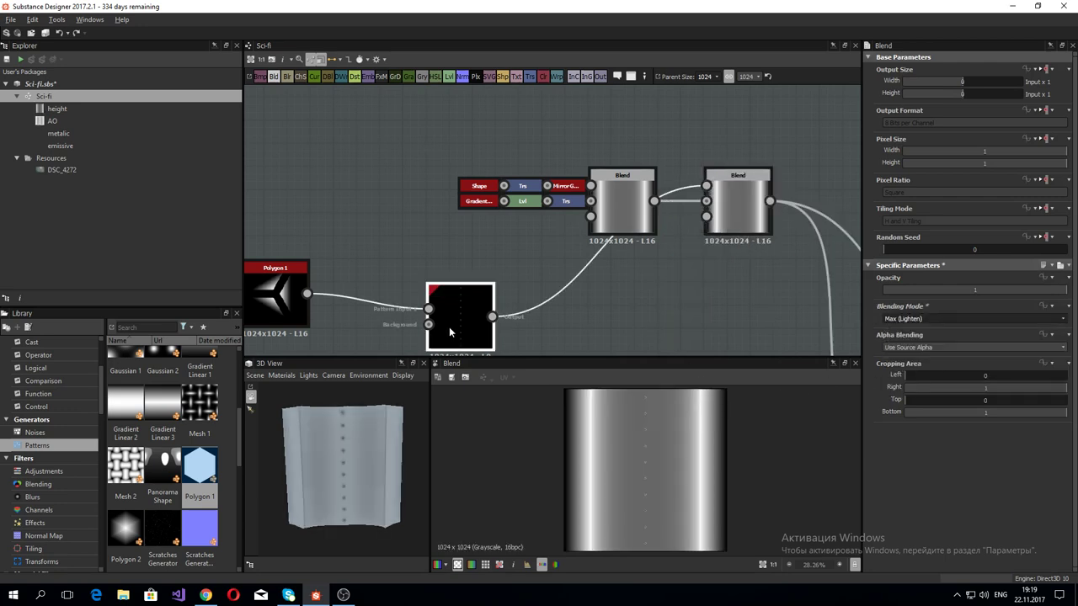
# Step: Expand the Tile Generator's Position settings and try offsetting the tiles
pyautogui.scroll(-5, 899, 503)
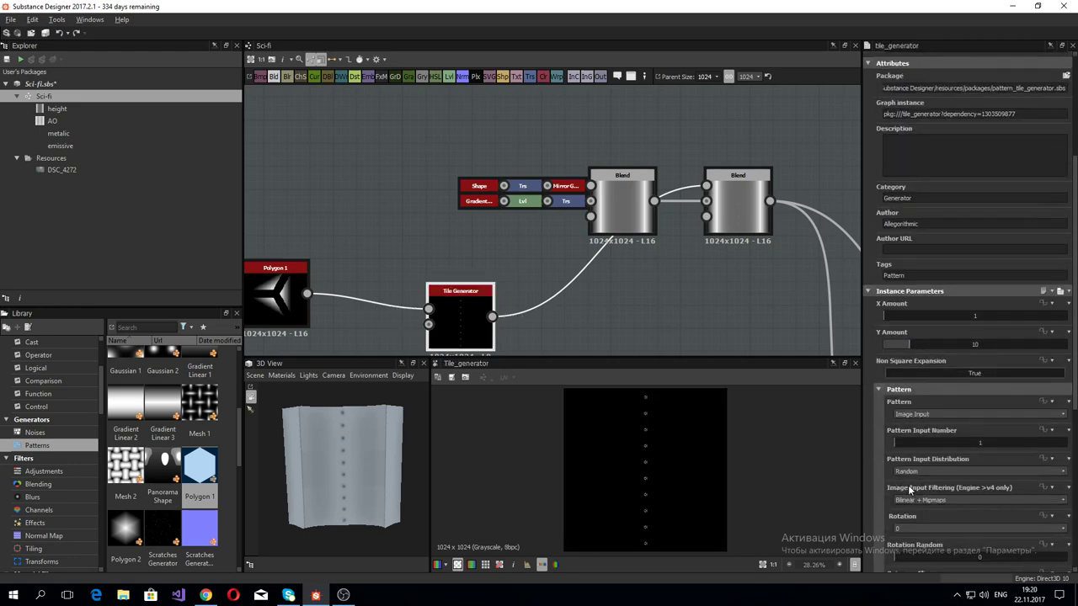
pyautogui.scroll(-5, 905, 489)
pyautogui.scroll(-5, 901, 476)
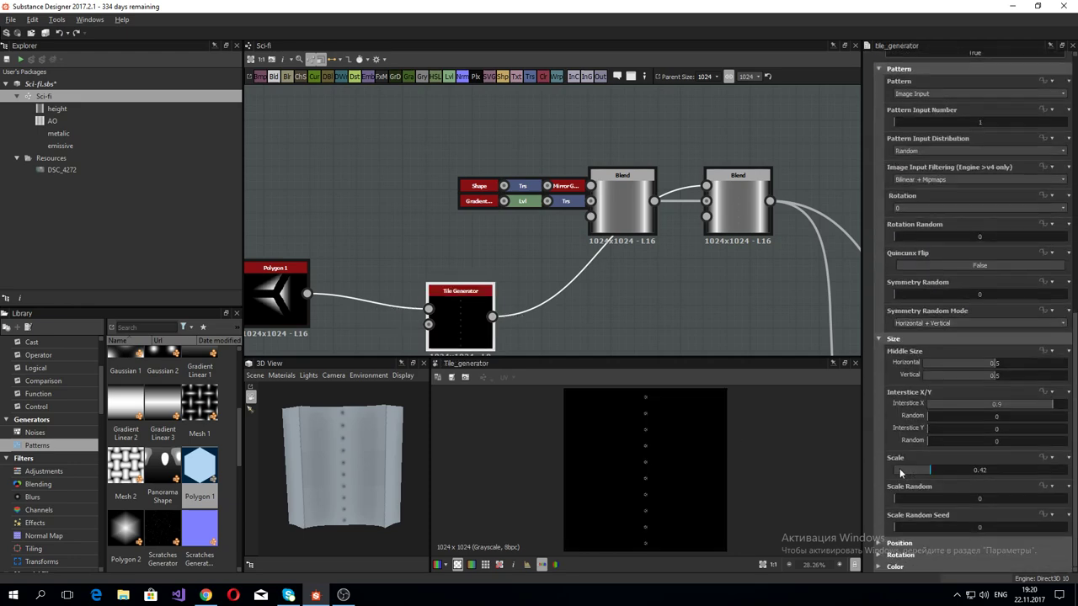
pyautogui.click(891, 543)
pyautogui.scroll(-3, 885, 505)
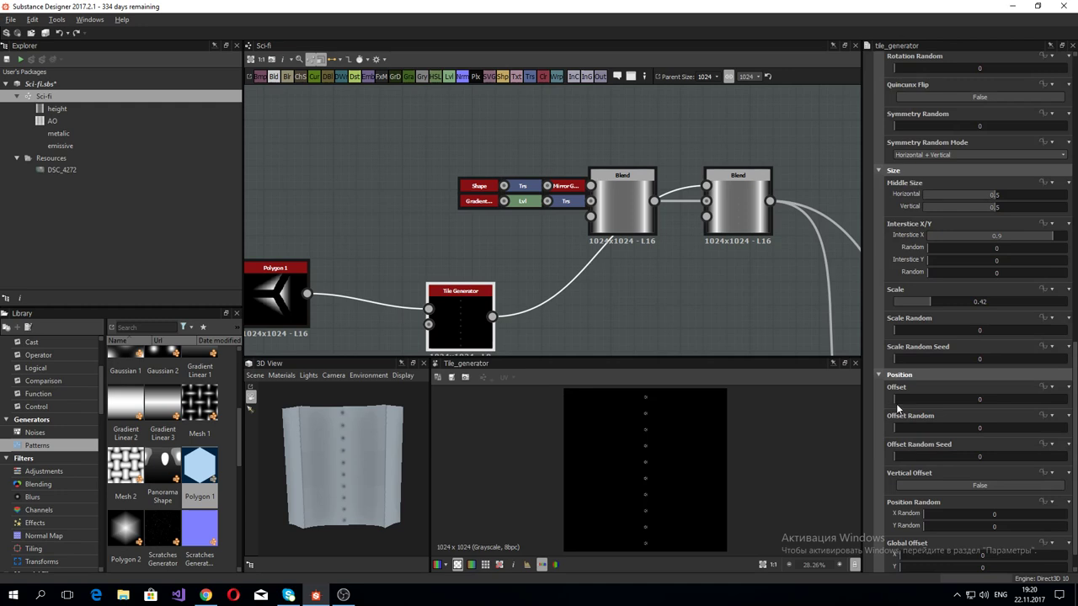
pyautogui.moveTo(897, 409)
pyautogui.mouseDown()
pyautogui.moveTo(917, 408)
pyautogui.moveTo(887, 406)
pyautogui.mouseUp()
pyautogui.scroll(-1, 902, 523)
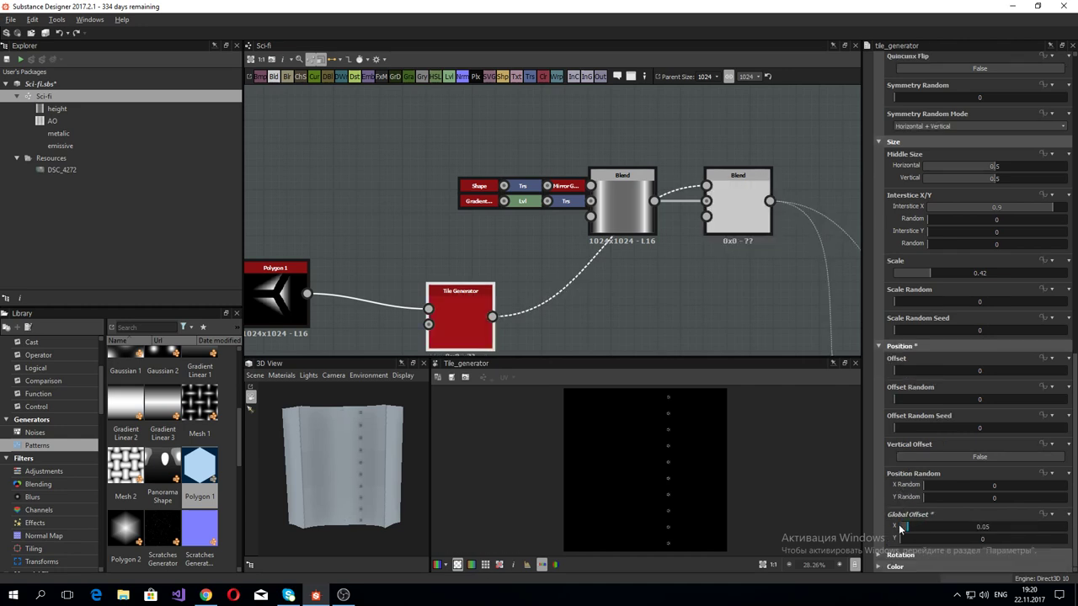
# Step: Set Global Offset X to -0.42 and orbit the 3D preview to check the studs
pyautogui.moveTo(912, 529); pyautogui.dragTo(970, 533)
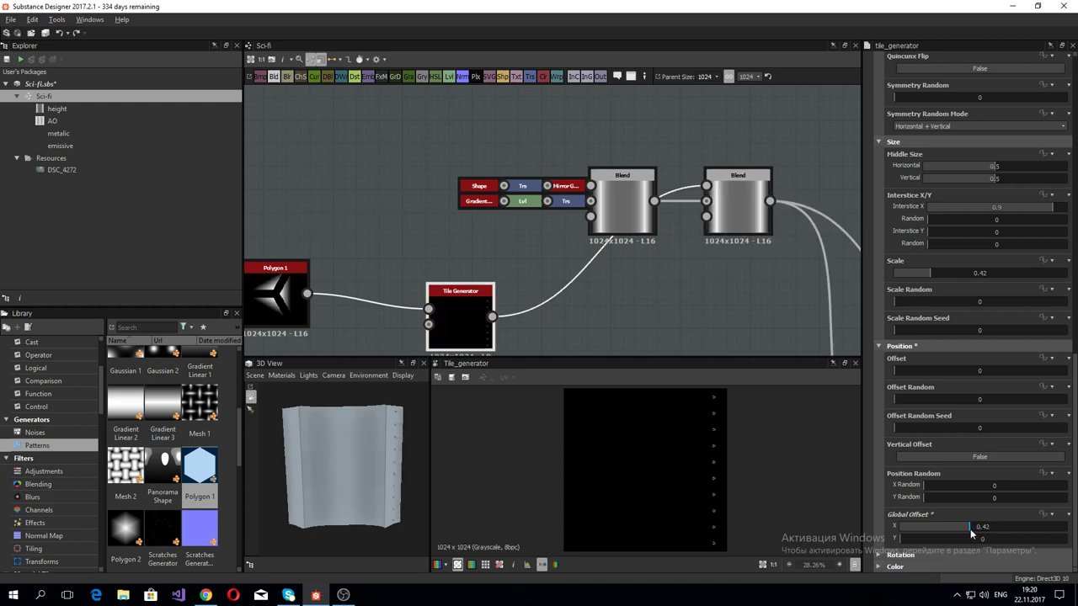
pyautogui.doubleClick(970, 531)
pyautogui.write('-0.42')
pyautogui.press('Return')
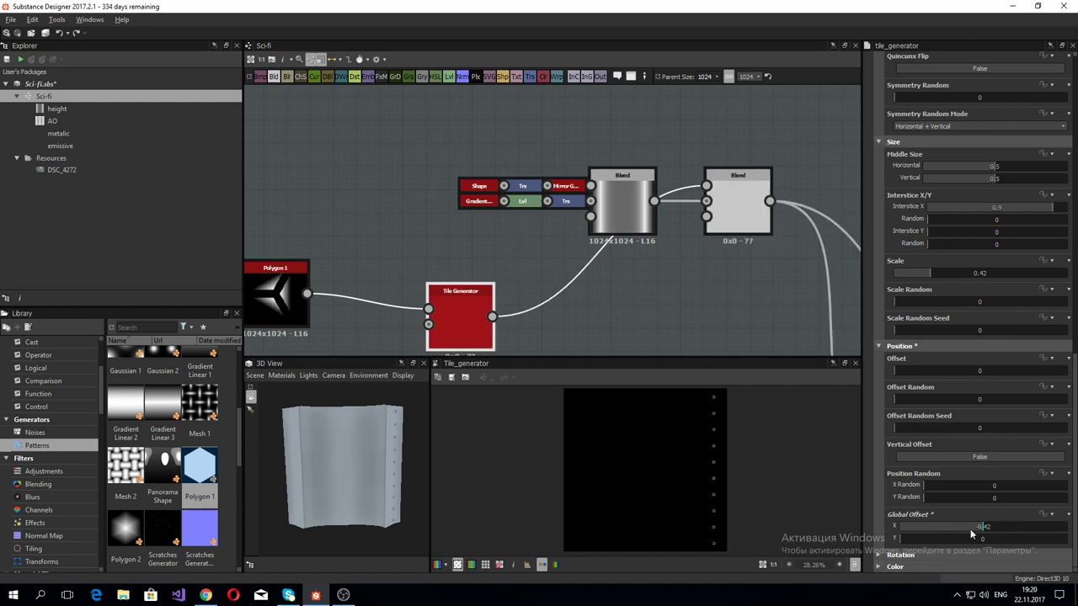
pyautogui.scroll(2, 536, 491)
pyautogui.scroll(2, 548, 484)
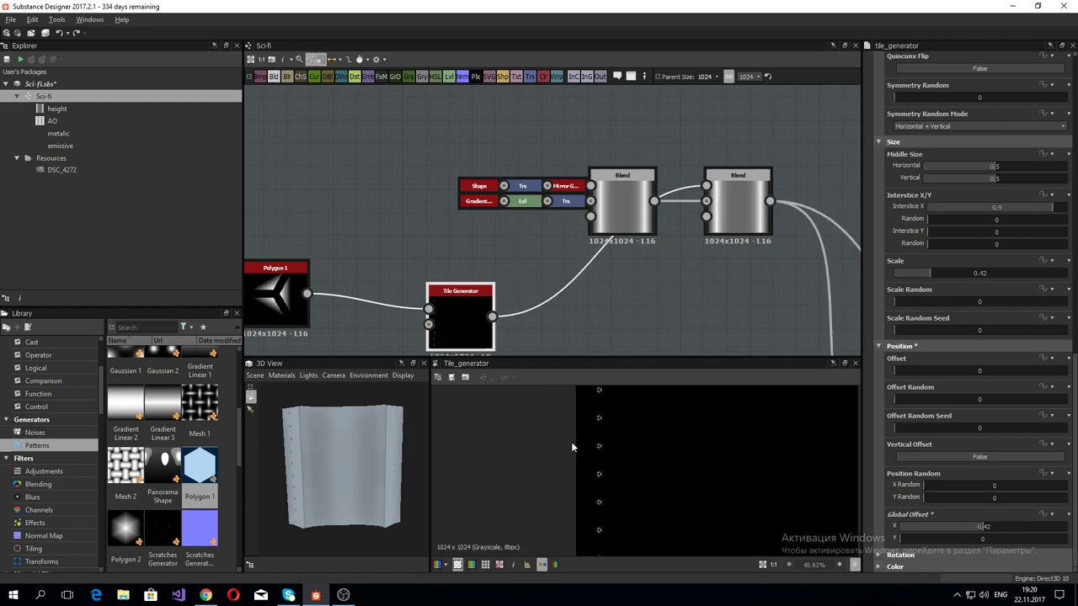
pyautogui.moveTo(295, 515)
pyautogui.mouseDown()
pyautogui.moveTo(342, 566)
pyautogui.moveTo(281, 520)
pyautogui.moveTo(266, 485)
pyautogui.moveTo(284, 482)
pyautogui.moveTo(270, 449)
pyautogui.moveTo(342, 479)
pyautogui.moveTo(362, 389)
pyautogui.moveTo(315, 515)
pyautogui.moveTo(367, 485)
pyautogui.moveTo(355, 478)
pyautogui.moveTo(361, 500)
pyautogui.mouseUp()
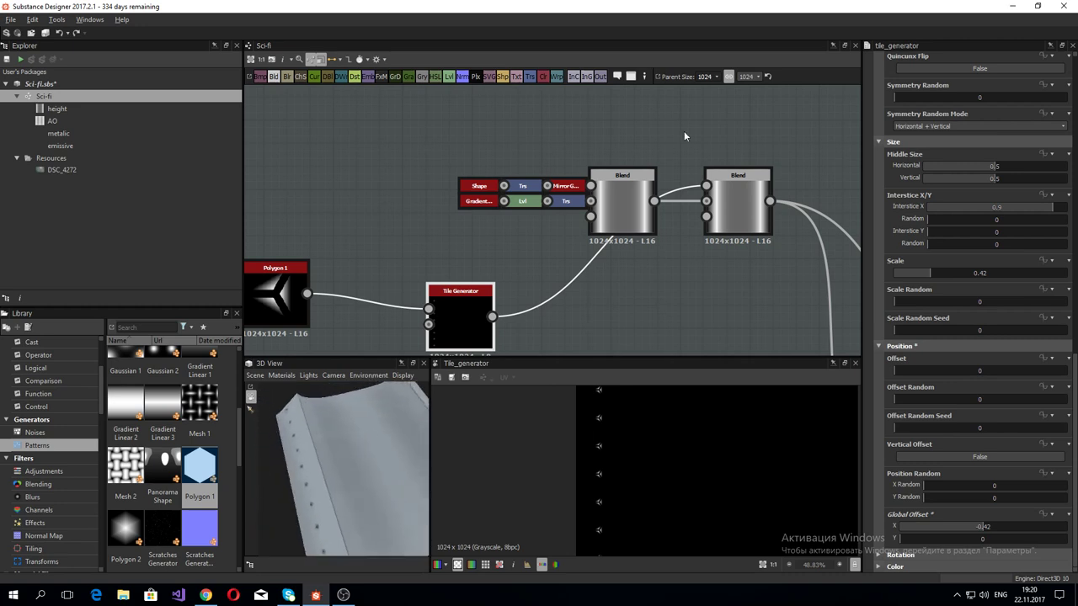
pyautogui.click(712, 76)
# Step: Raise the graph resolution to 2048 and reduce the vertical tile count to 6
pyautogui.click(713, 139)
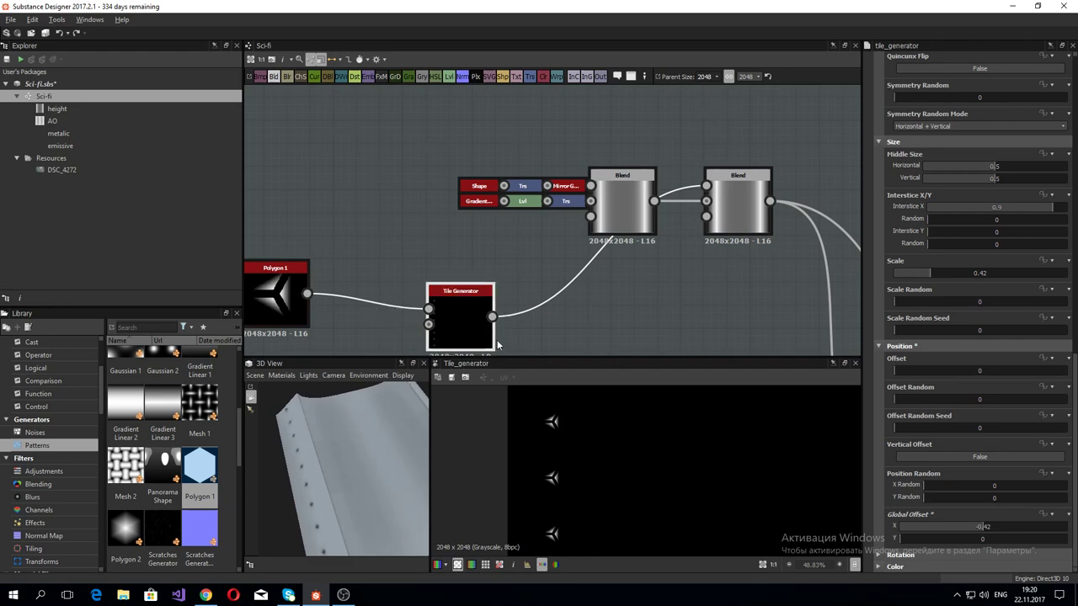
pyautogui.moveTo(370, 484)
pyautogui.mouseDown()
pyautogui.moveTo(353, 503)
pyautogui.moveTo(336, 475)
pyautogui.mouseUp()
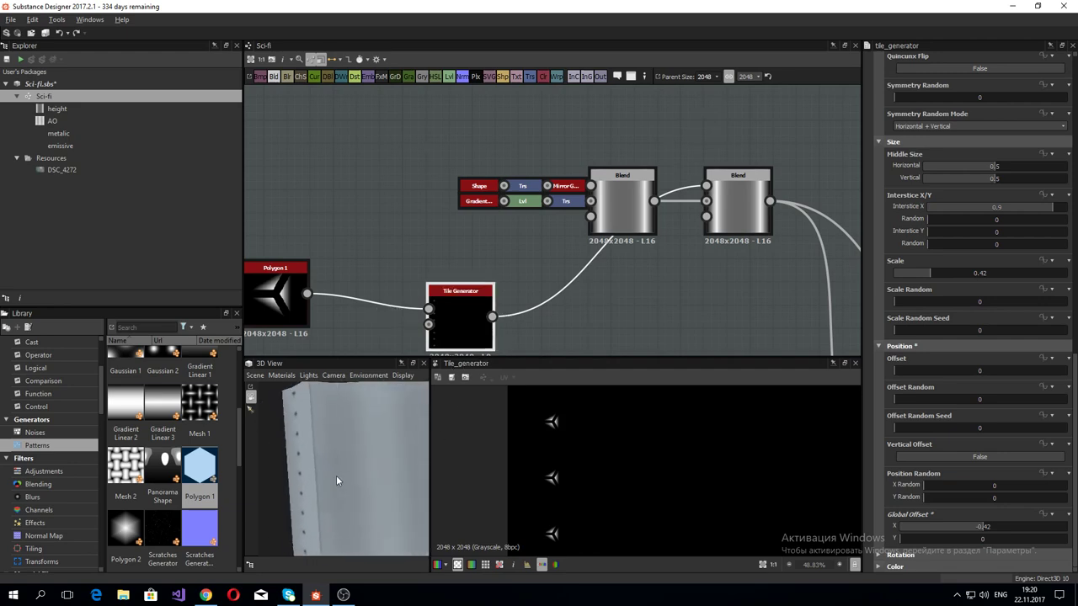
pyautogui.moveTo(496, 282)
pyautogui.mouseDown(button='middle')
pyautogui.moveTo(508, 269)
pyautogui.moveTo(494, 283)
pyautogui.mouseUp(button='middle')
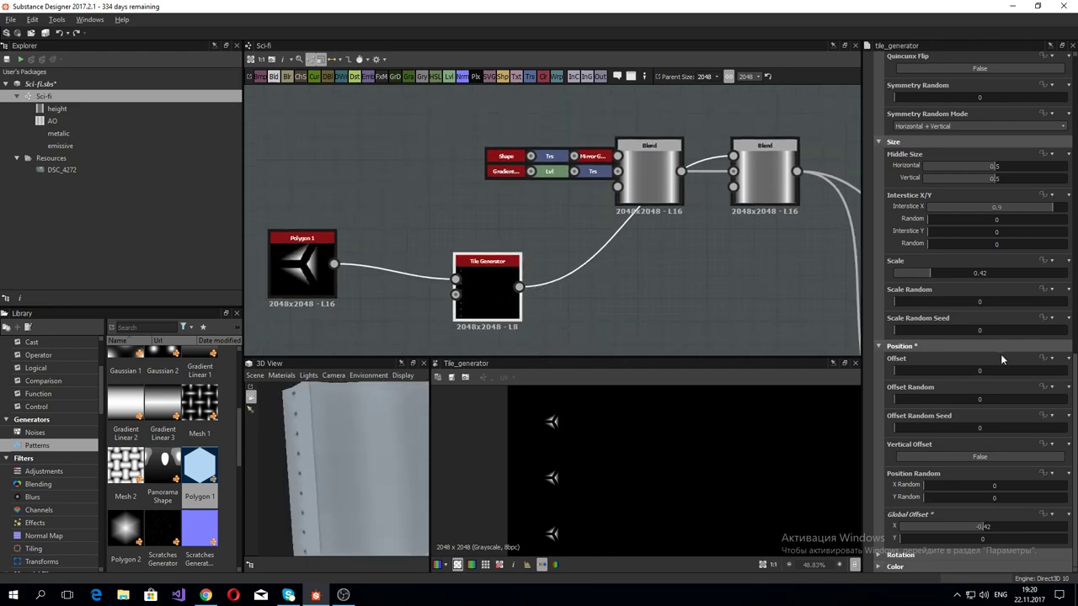
pyautogui.scroll(3, 985, 329)
pyautogui.scroll(6, 969, 296)
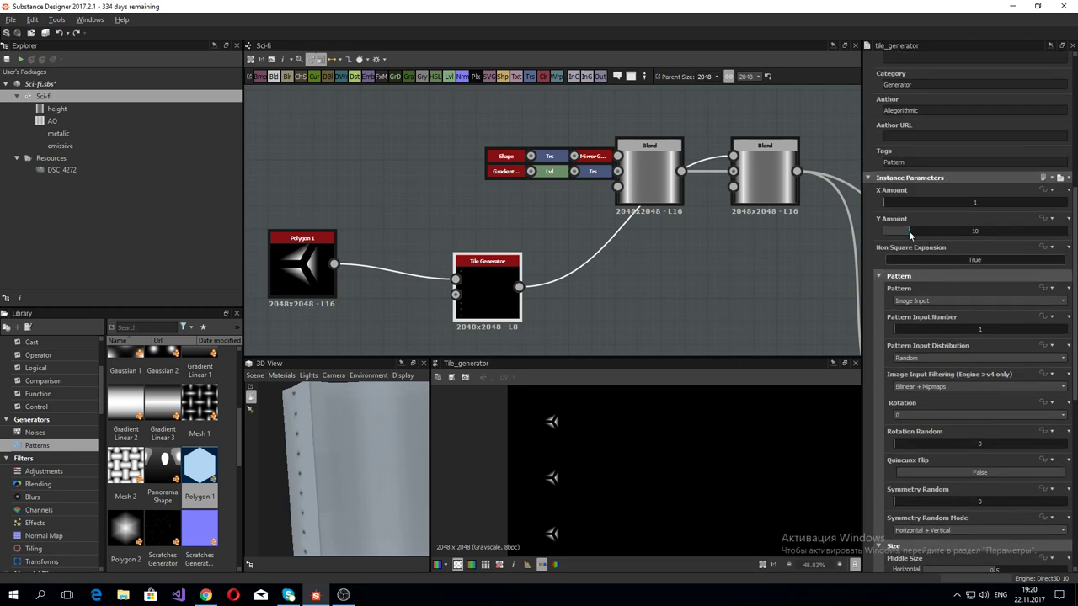
pyautogui.moveTo(908, 230); pyautogui.dragTo(900, 232)
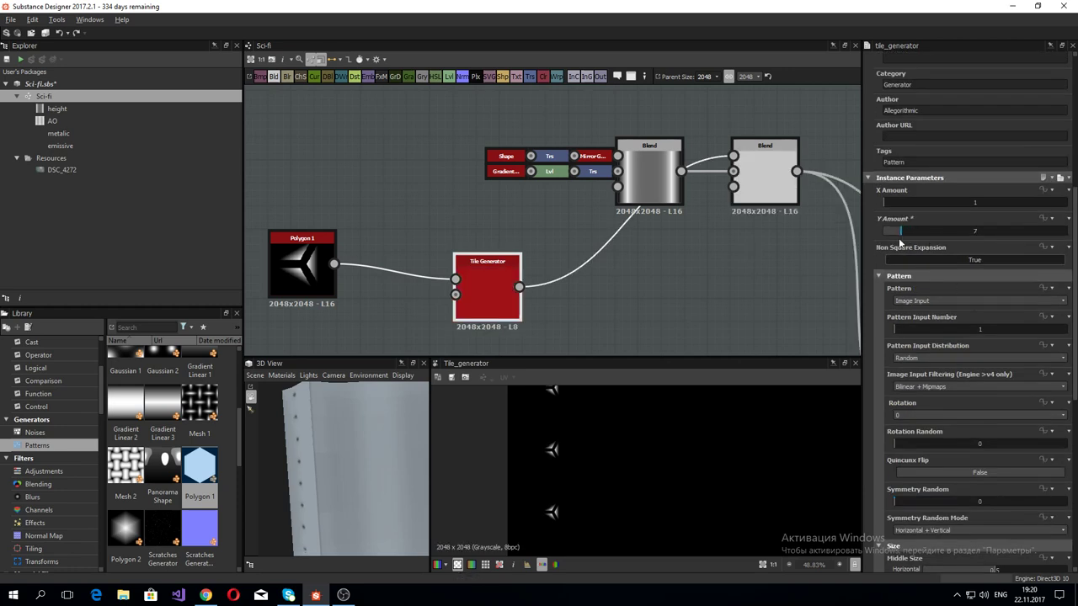
pyautogui.scroll(-1, 641, 487)
pyautogui.moveTo(902, 232); pyautogui.dragTo(898, 232)
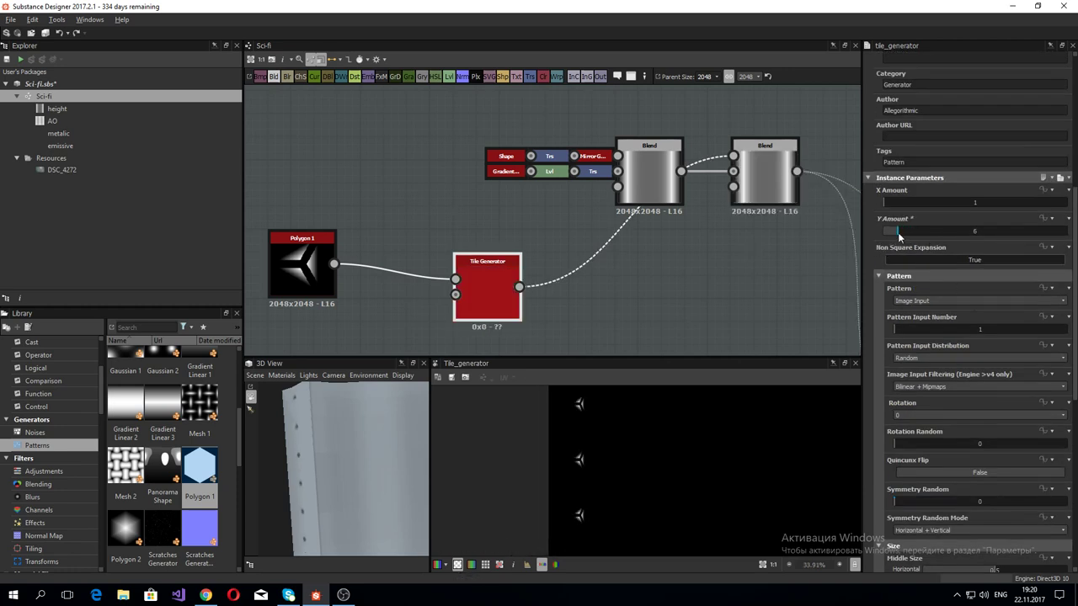
# Step: Set Interstice X to 0.82 and orbit the preview to inspect the stud column
pyautogui.scroll(-2, 941, 452)
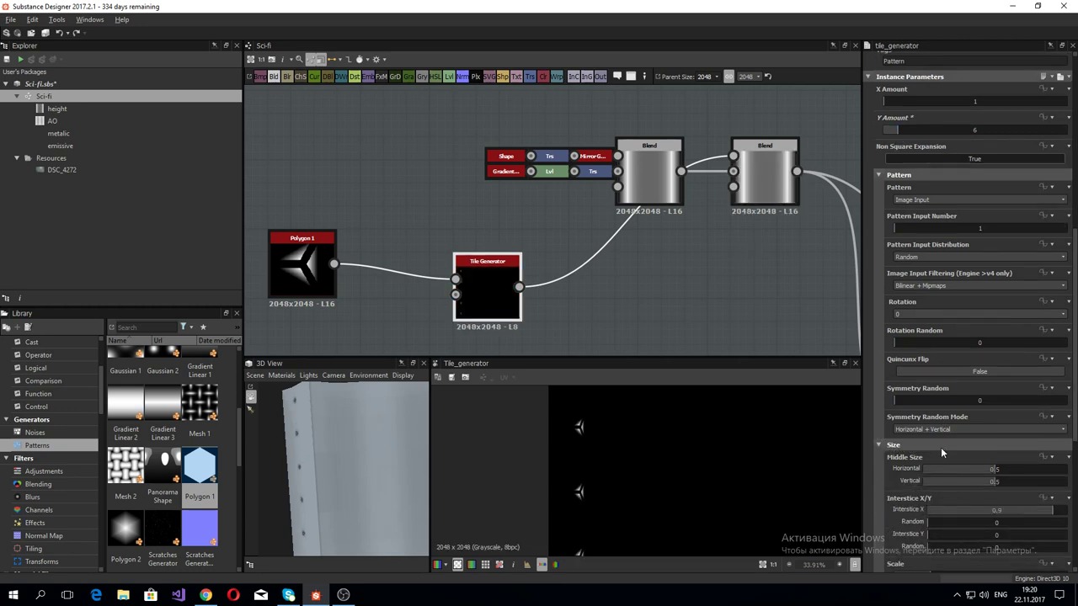
pyautogui.scroll(-2, 941, 447)
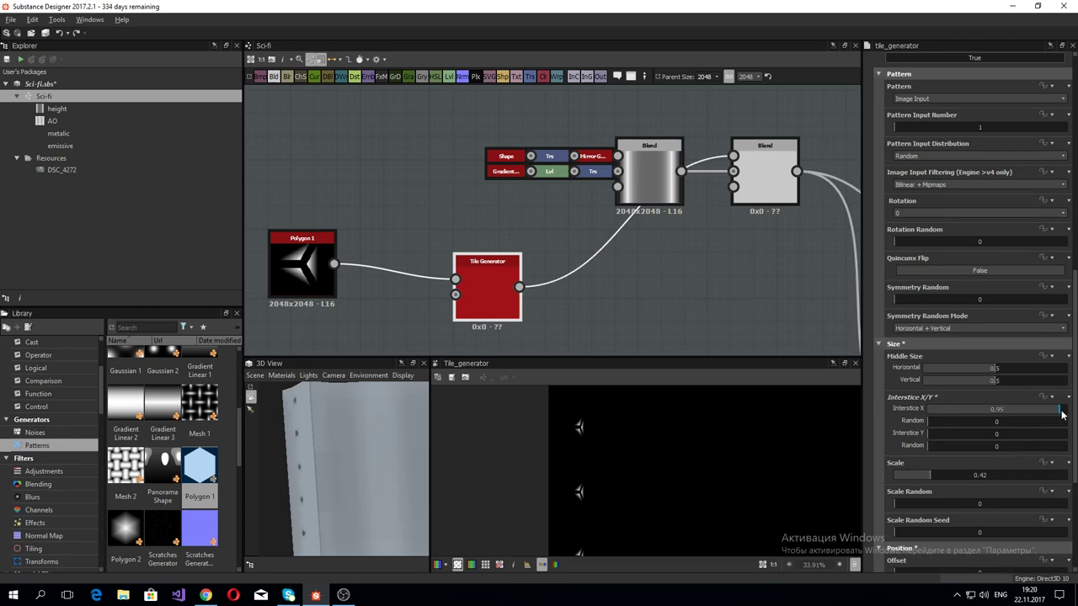
pyautogui.moveTo(1054, 414); pyautogui.dragTo(1033, 419)
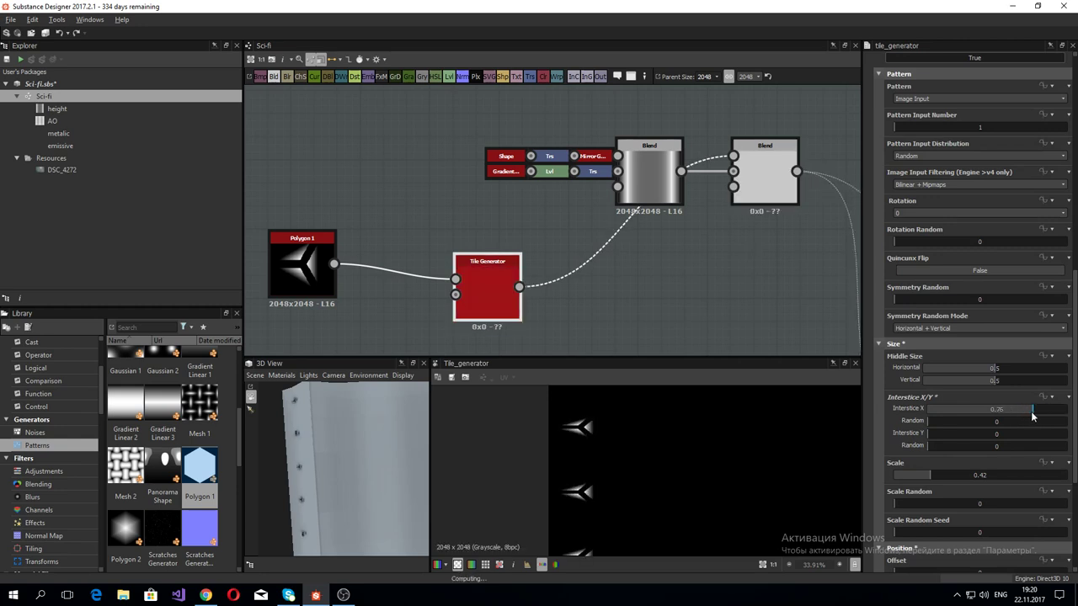
pyautogui.moveTo(1033, 415); pyautogui.dragTo(1042, 415)
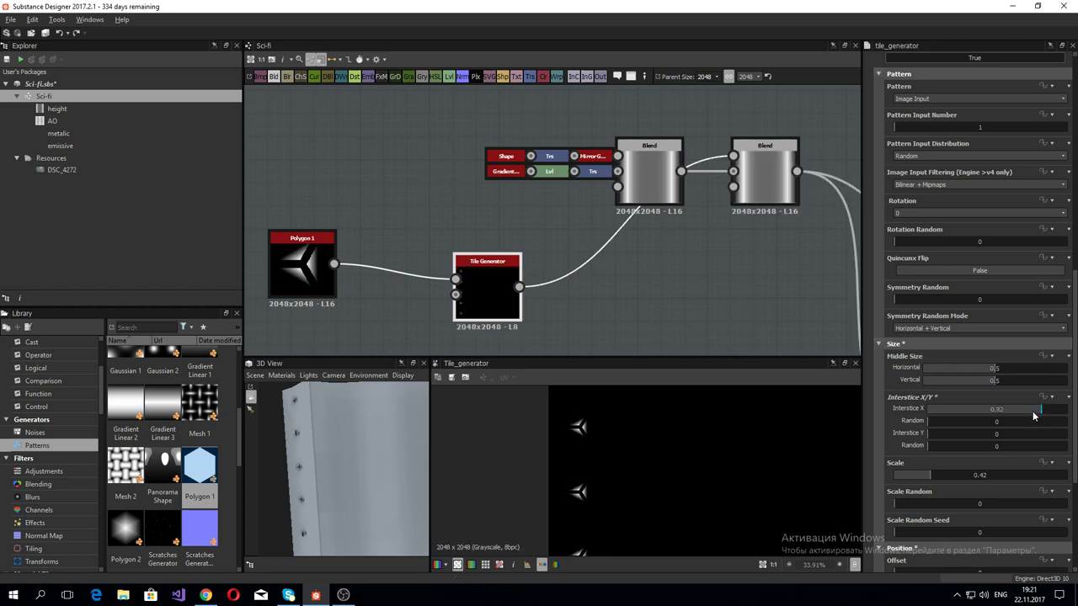
pyautogui.moveTo(380, 488)
pyautogui.mouseDown()
pyautogui.moveTo(390, 547)
pyautogui.moveTo(408, 517)
pyautogui.mouseUp()
pyautogui.scroll(-5, 615, 479)
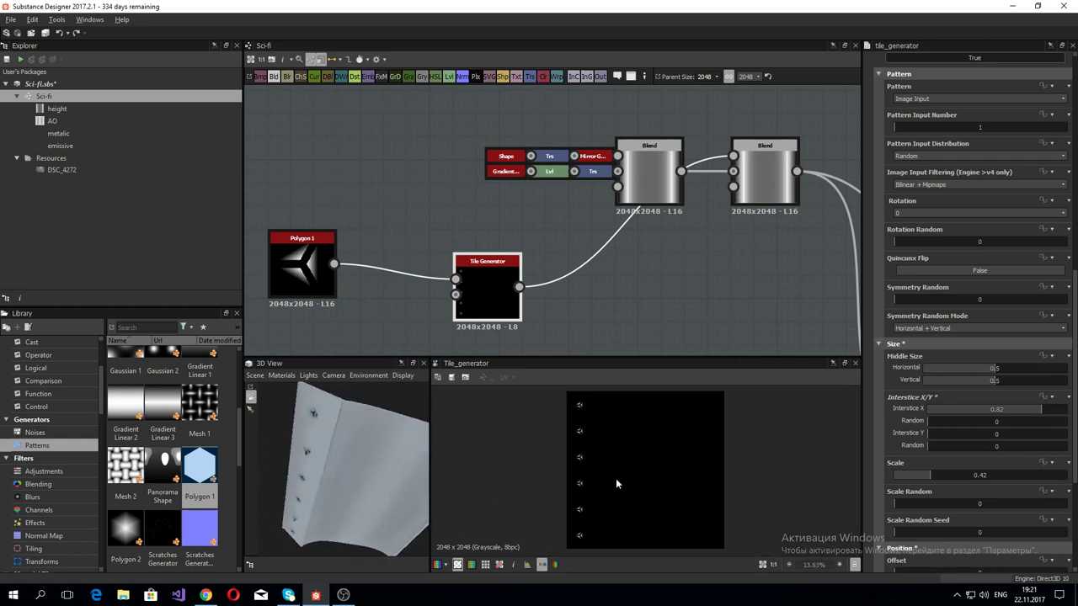
pyautogui.moveTo(361, 475)
pyautogui.mouseDown()
pyautogui.moveTo(309, 462)
pyautogui.moveTo(334, 460)
pyautogui.moveTo(321, 479)
pyautogui.moveTo(333, 523)
pyautogui.moveTo(322, 475)
pyautogui.mouseUp()
# Step: Insert a Mirror Grayscale node after the Tile Generator using the 'mir' search
pyautogui.moveTo(484, 314); pyautogui.dragTo(439, 276, button='middle')
pyautogui.press('space')
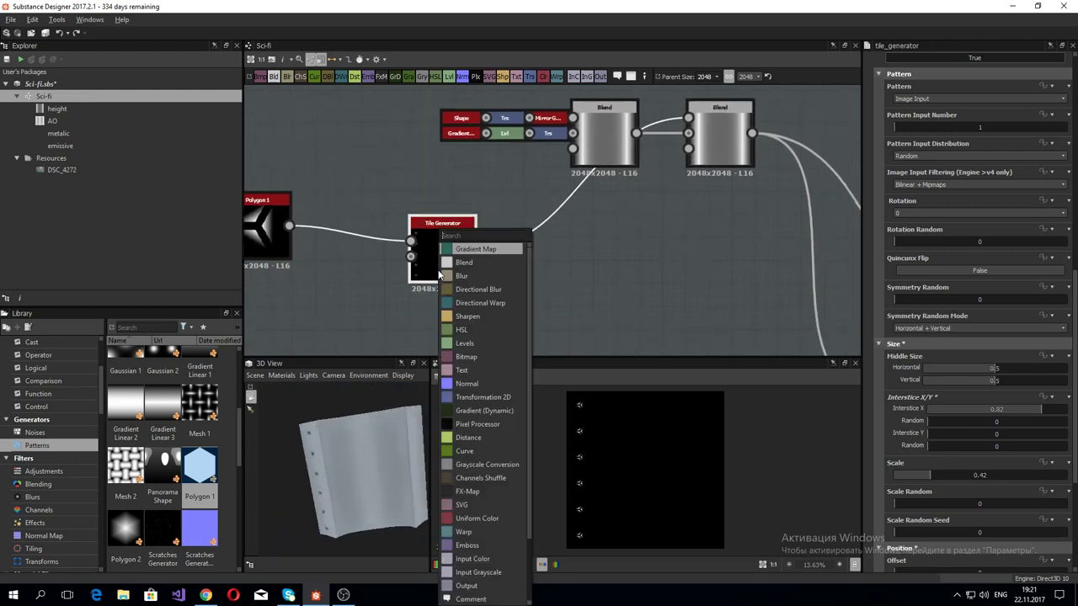
pyautogui.write('mir')
pyautogui.press('Down')
pyautogui.press('Return')
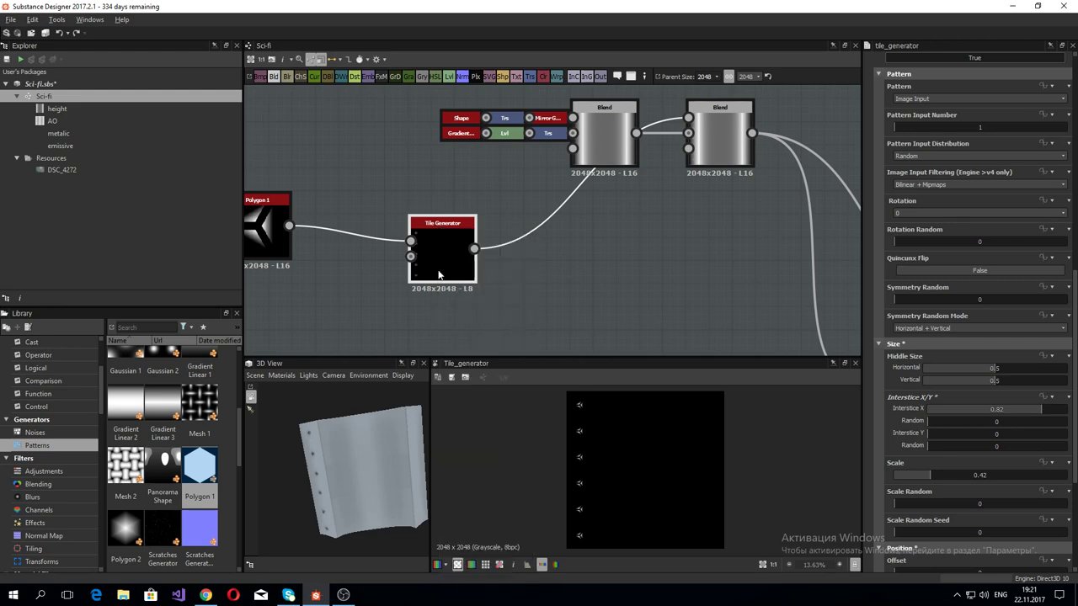
# Step: Move Polygon 1 beside the Tile Generator and nudge Mirror Grayscale left for room
pyautogui.moveTo(400, 464); pyautogui.dragTo(416, 445)
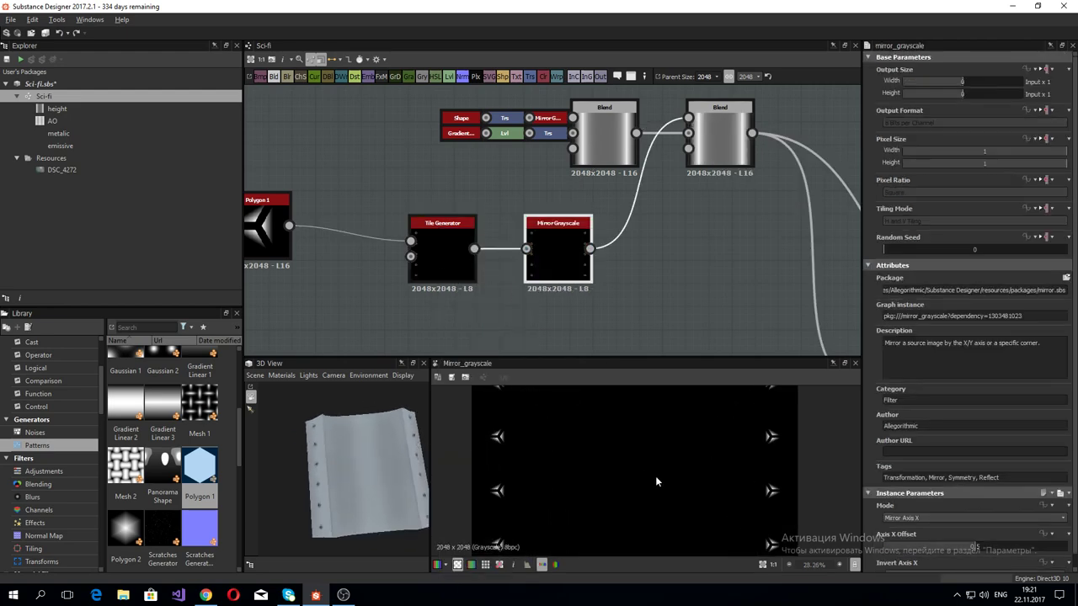
pyautogui.scroll(3, 379, 459)
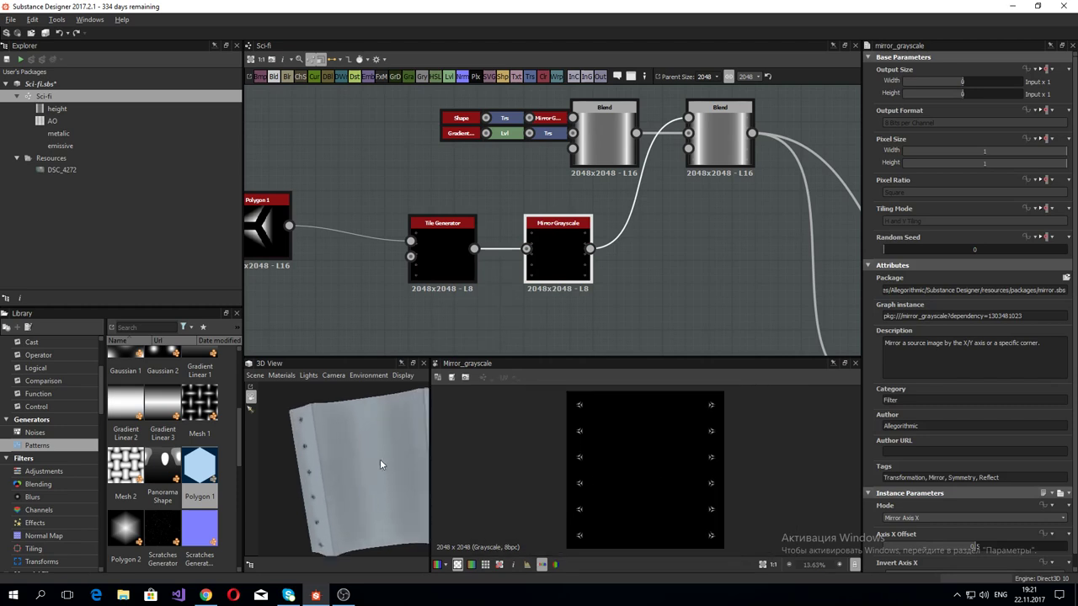
pyautogui.scroll(2, 380, 459)
pyautogui.scroll(2, 582, 486)
pyautogui.scroll(2, 589, 492)
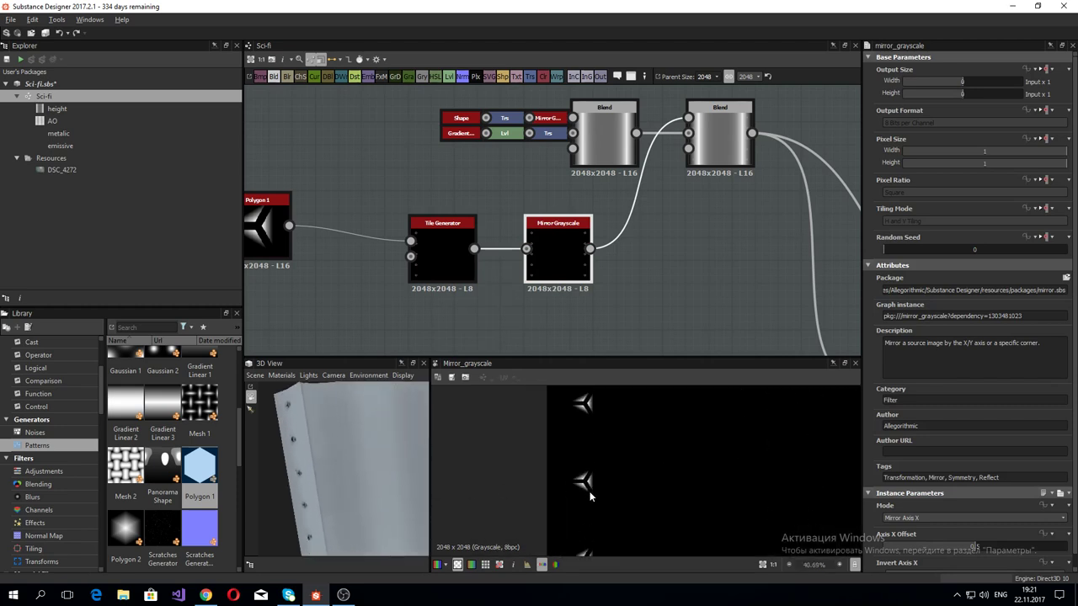
pyautogui.scroll(-4, 345, 485)
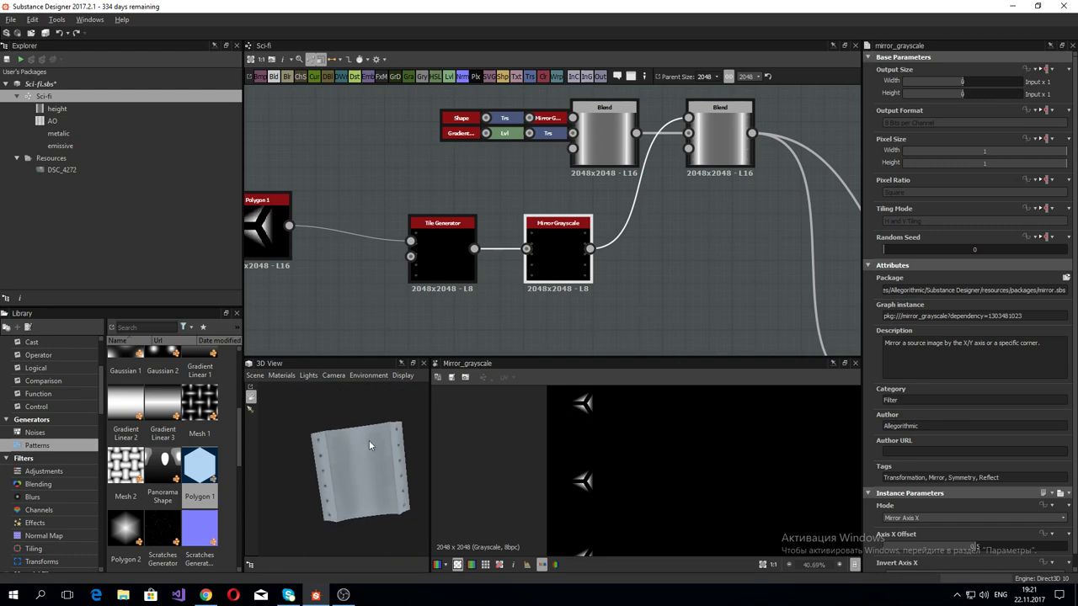
pyautogui.moveTo(268, 226); pyautogui.dragTo(442, 246)
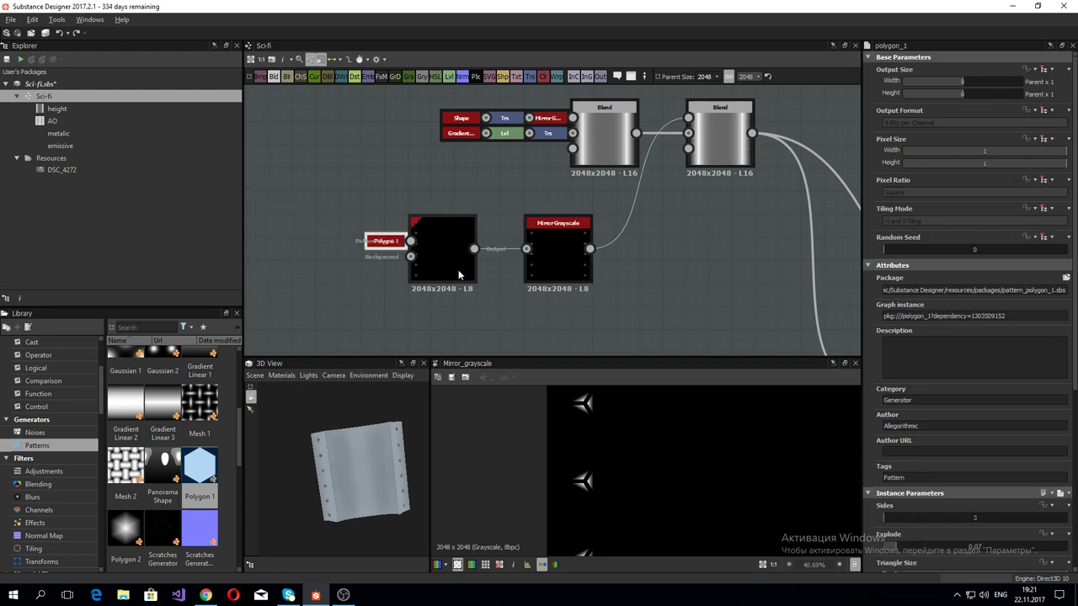
pyautogui.moveTo(558, 265); pyautogui.dragTo(548, 266)
# Step: Insert an Invert Grayscale node after Mirror Grayscale via 'inv'
pyautogui.press('space')
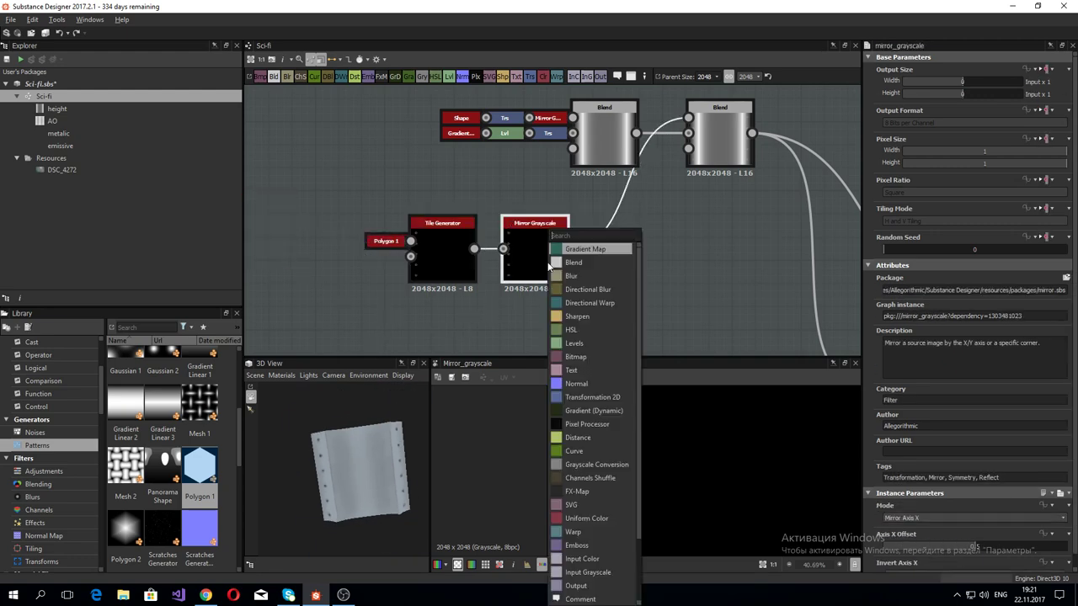
pyautogui.write('inv')
pyautogui.press('Down')
pyautogui.press('Return')
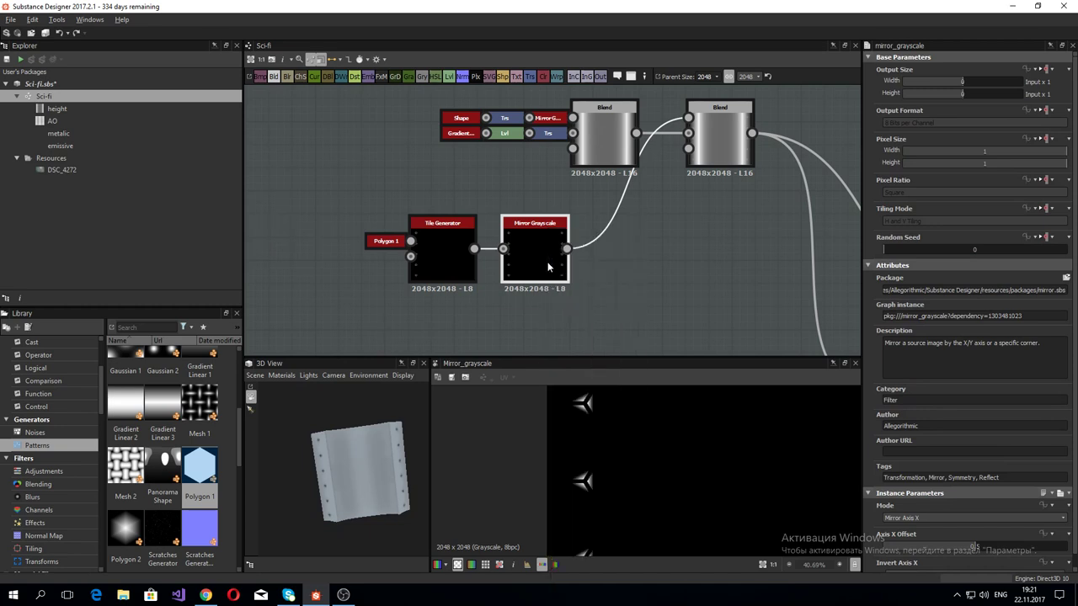
# Step: Switch the stud Blend from Max (Lighten) to Min (Darken) and orbit to inspect the dents
pyautogui.click(720, 143)
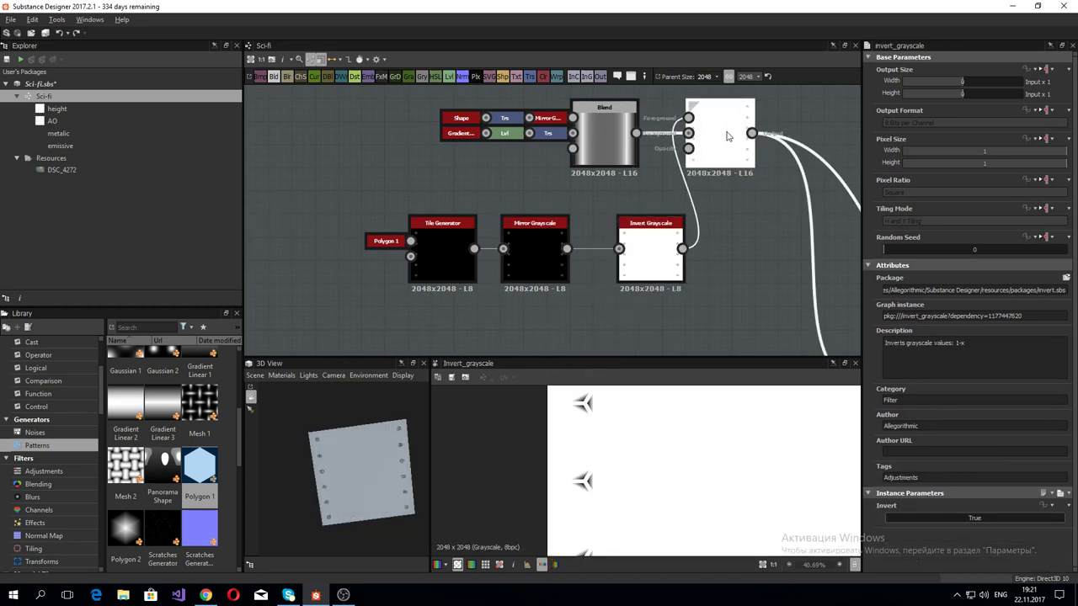
pyautogui.click(902, 320)
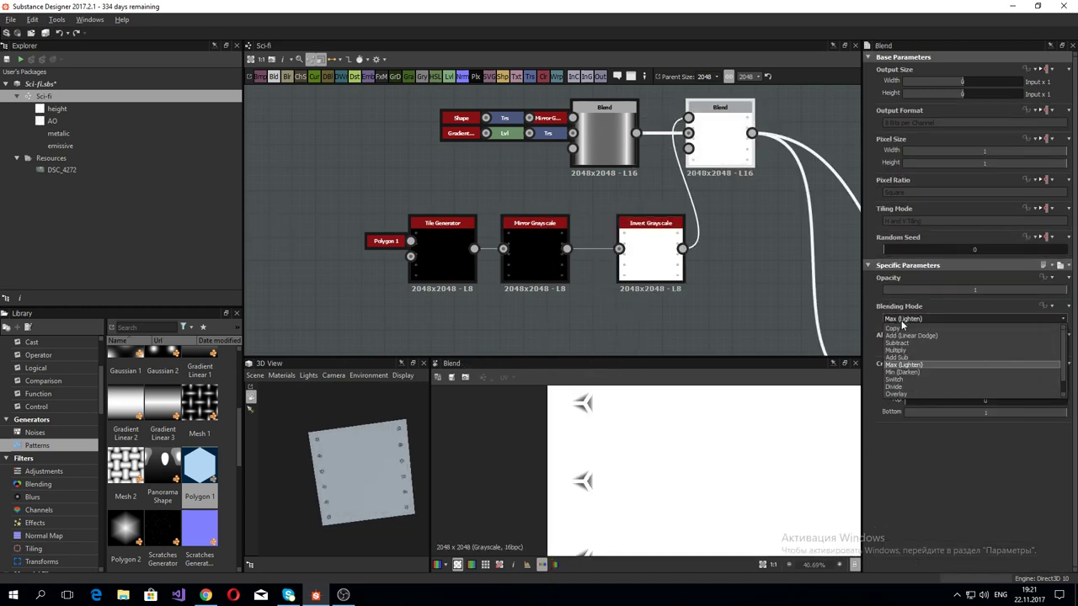
pyautogui.click(924, 375)
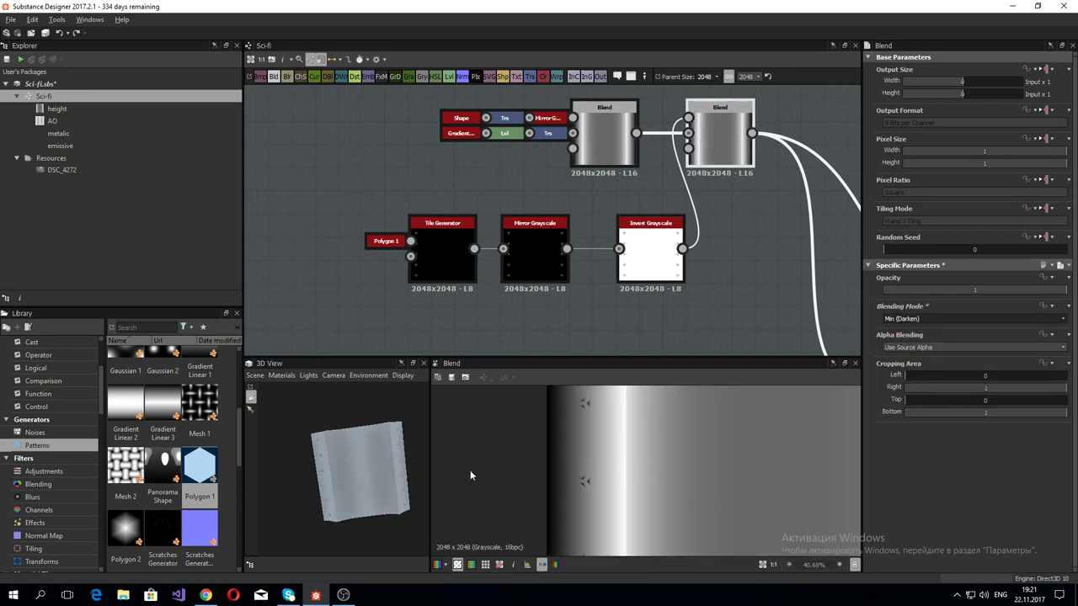
pyautogui.scroll(3, 379, 476)
pyautogui.moveTo(380, 477)
pyautogui.mouseDown()
pyautogui.moveTo(460, 483)
pyautogui.moveTo(339, 484)
pyautogui.moveTo(351, 488)
pyautogui.moveTo(399, 492)
pyautogui.moveTo(290, 446)
pyautogui.moveTo(337, 548)
pyautogui.moveTo(387, 550)
pyautogui.moveTo(367, 461)
pyautogui.moveTo(300, 442)
pyautogui.moveTo(290, 504)
pyautogui.moveTo(310, 528)
pyautogui.moveTo(380, 513)
pyautogui.moveTo(259, 436)
pyautogui.mouseUp()
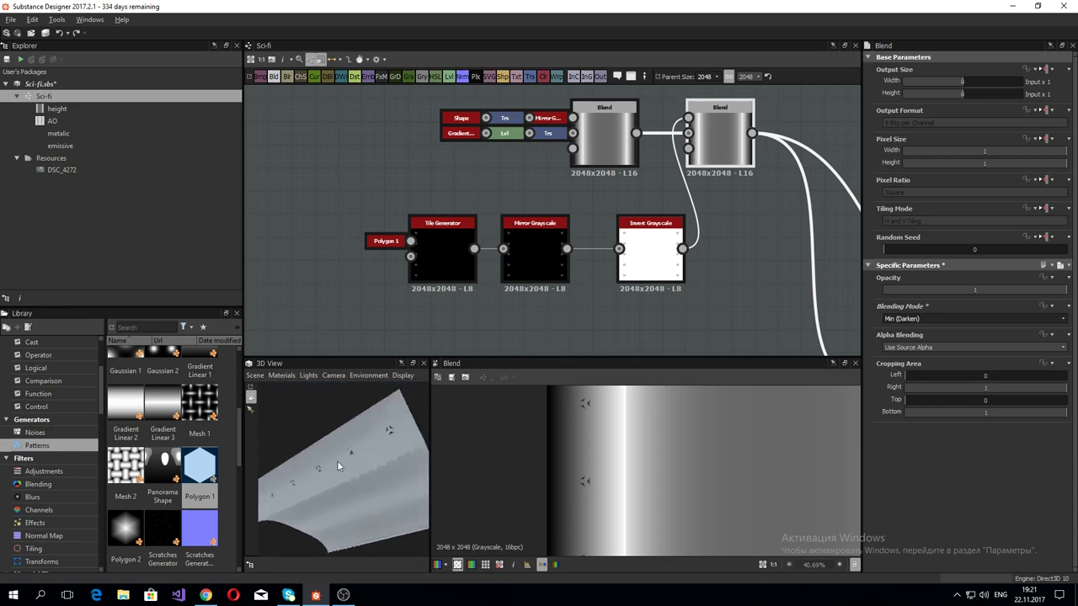
pyautogui.moveTo(337, 466); pyautogui.dragTo(291, 406)
pyautogui.click(255, 376)
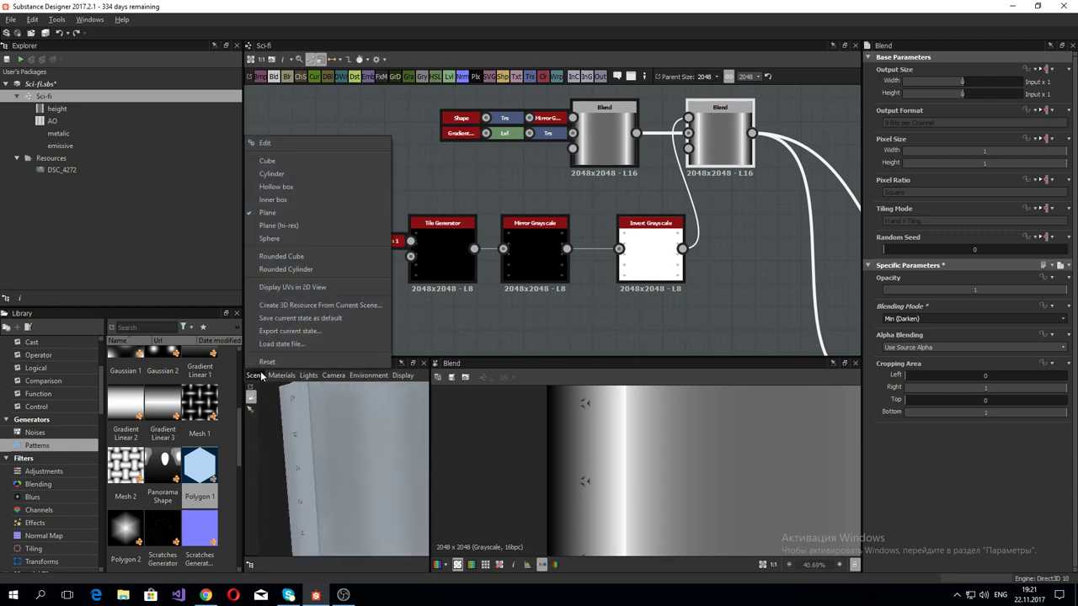
# Step: Swap the 3D preview mesh to a Rounded Cylinder and orbit to inspect the studs
pyautogui.click(286, 269)
pyautogui.scroll(-3, 346, 441)
pyautogui.moveTo(347, 440)
pyautogui.mouseDown()
pyautogui.moveTo(359, 544)
pyautogui.moveTo(364, 489)
pyautogui.moveTo(379, 503)
pyautogui.moveTo(333, 492)
pyautogui.moveTo(370, 489)
pyautogui.moveTo(271, 489)
pyautogui.moveTo(280, 397)
pyautogui.mouseUp()
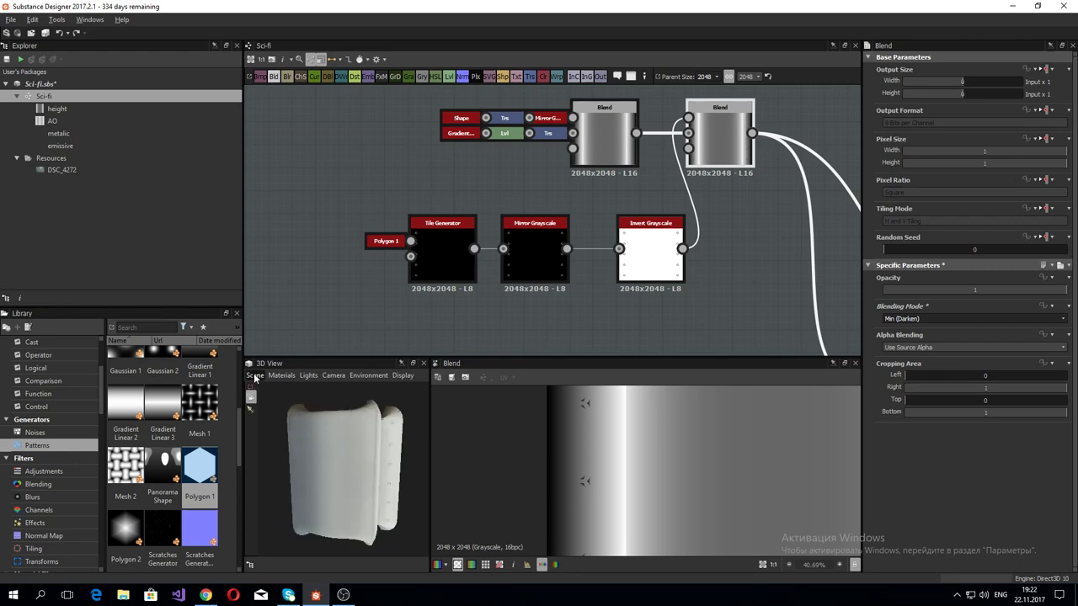
pyautogui.click(256, 378)
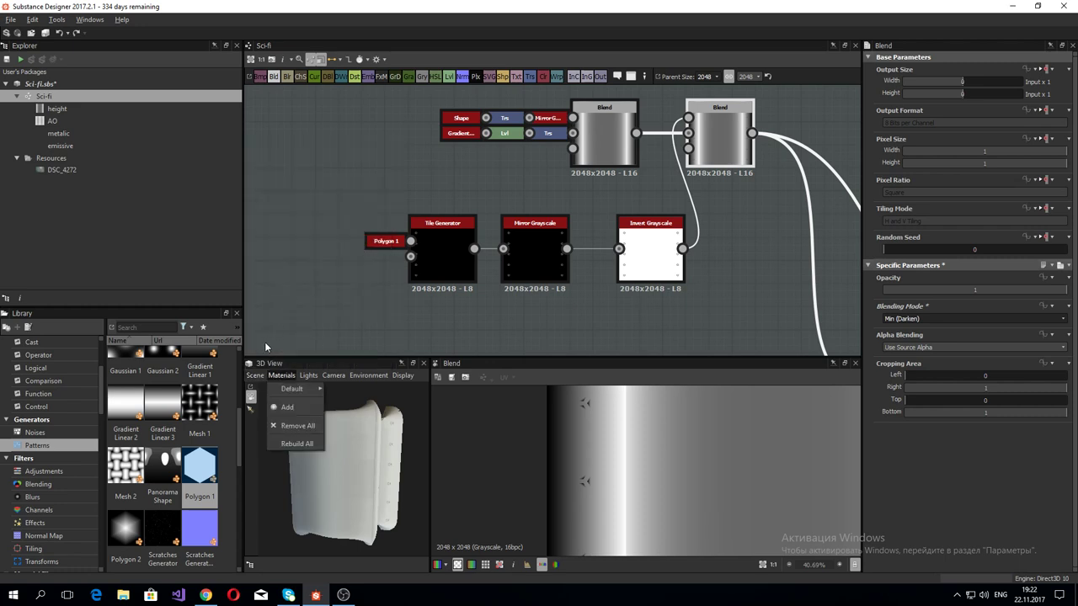
pyautogui.click(285, 263)
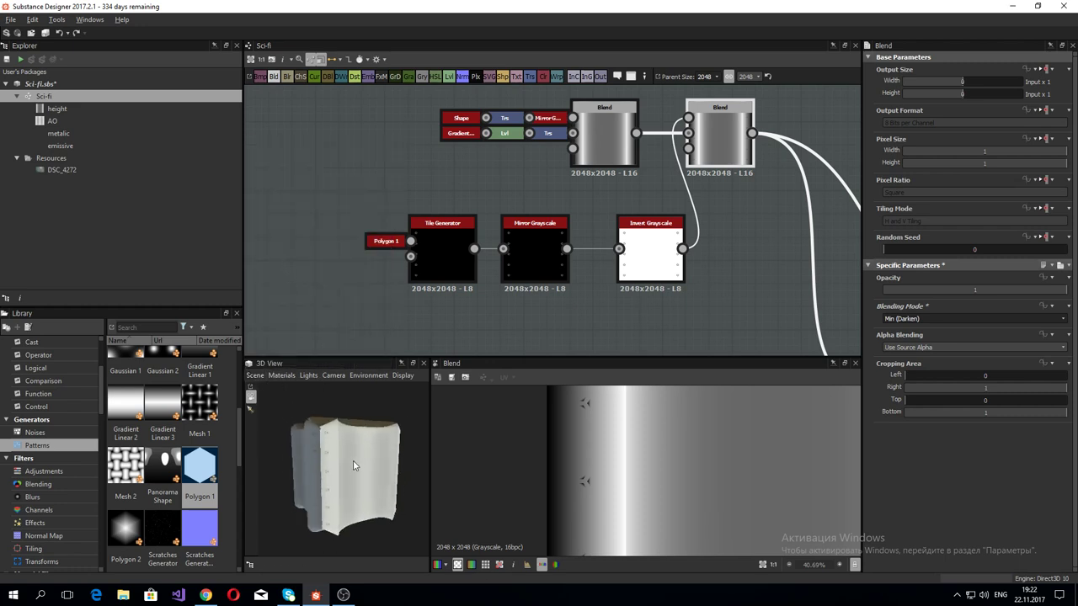
pyautogui.moveTo(354, 466)
pyautogui.mouseDown()
pyautogui.moveTo(341, 493)
pyautogui.moveTo(387, 503)
pyautogui.moveTo(338, 502)
pyautogui.mouseUp()
pyautogui.scroll(3, 352, 493)
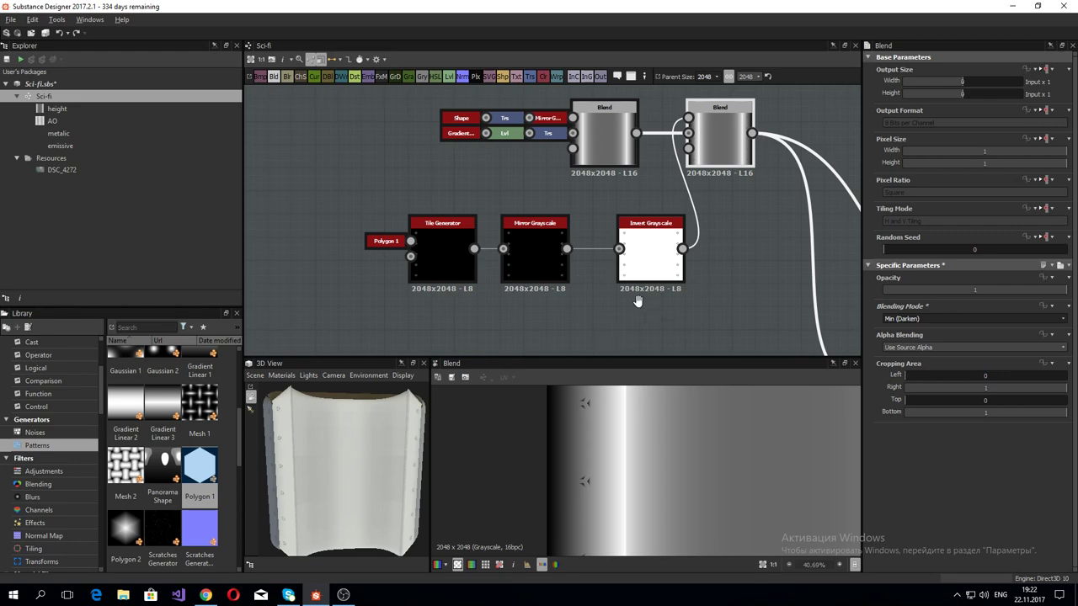
pyautogui.moveTo(637, 301); pyautogui.dragTo(604, 288, button='middle')
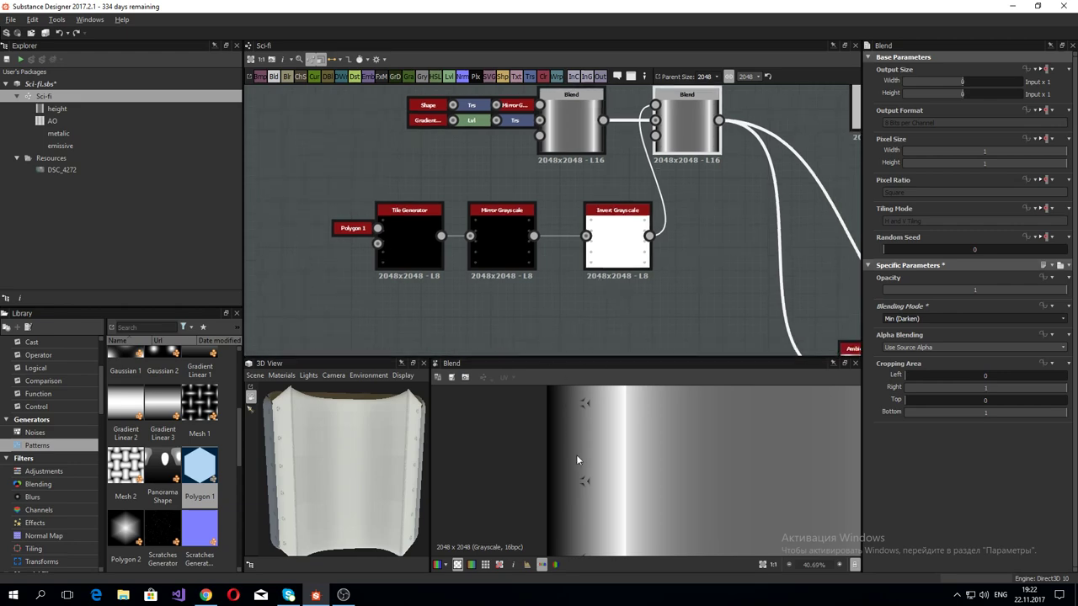
# Step: Keep Polygon 1 at 3 sides and raise its Scale from 0.7 to 1
pyautogui.doubleClick(353, 228)
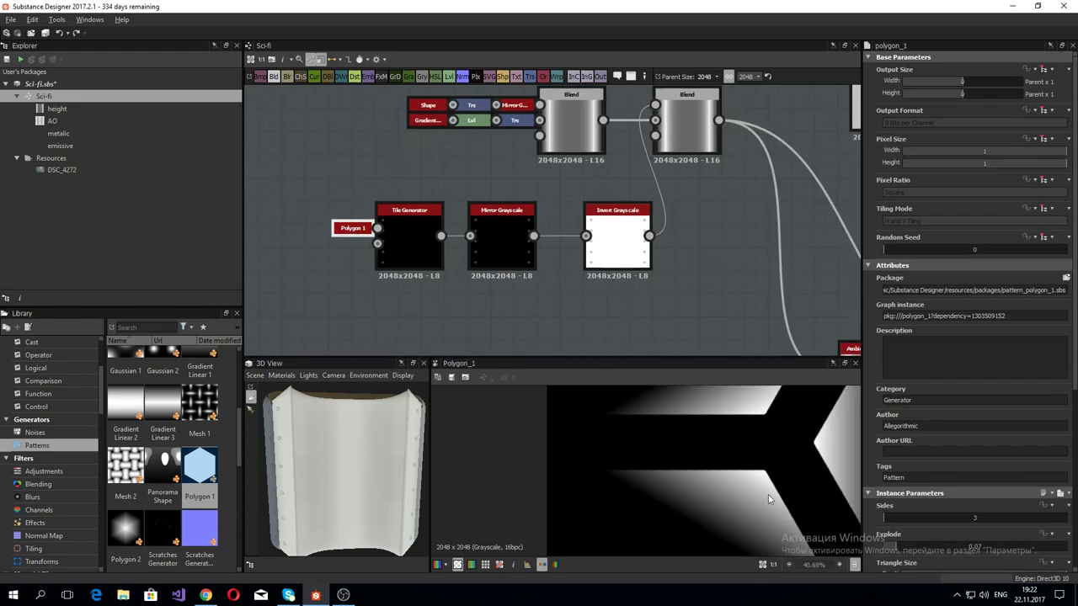
pyautogui.scroll(-3, 935, 508)
pyautogui.scroll(-2, 935, 508)
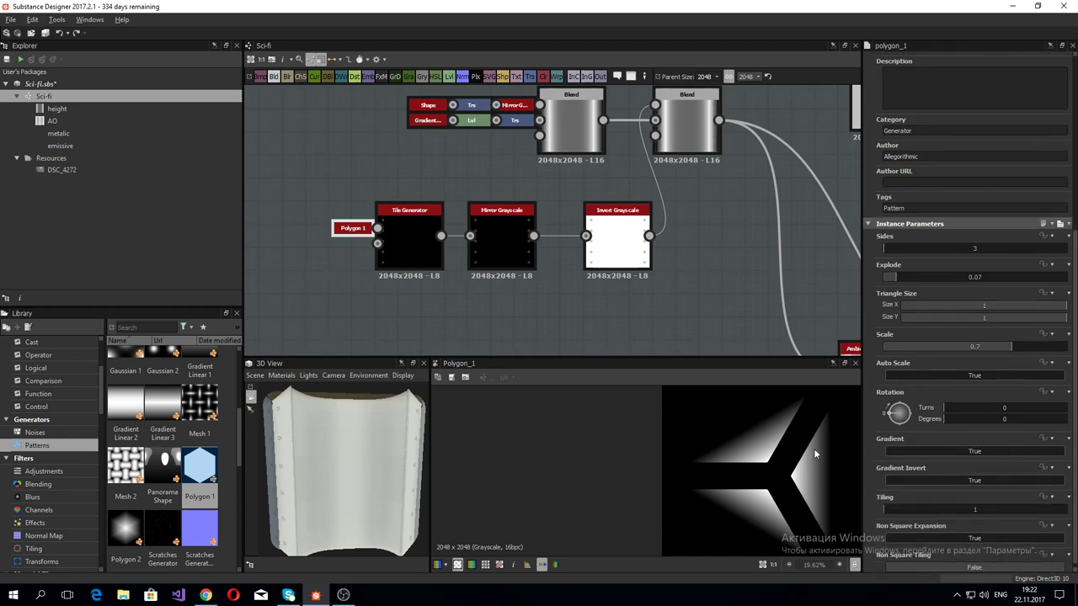
pyautogui.scroll(-3, 813, 486)
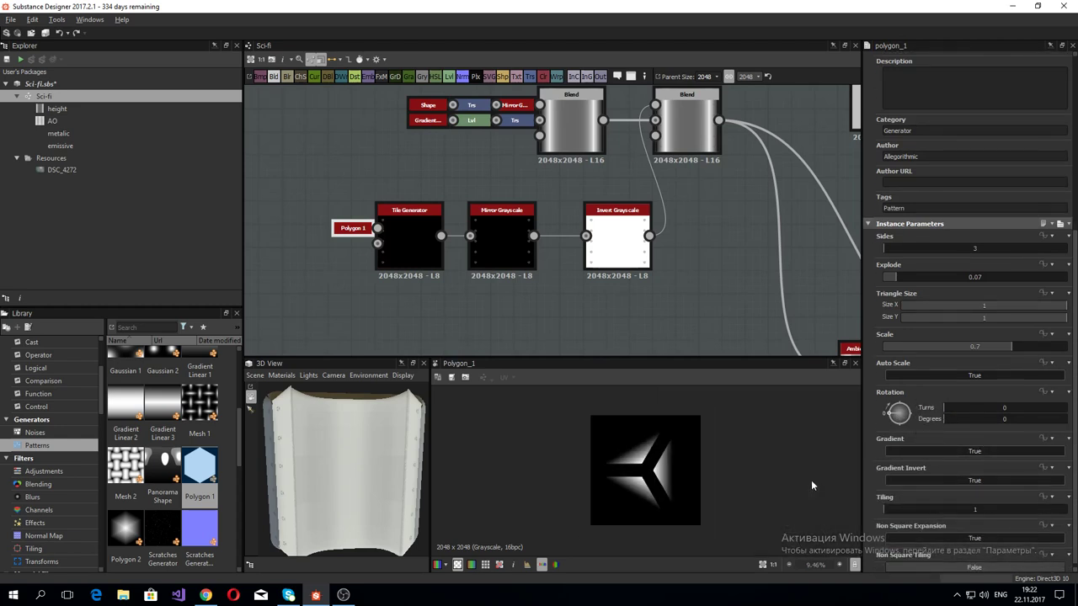
pyautogui.scroll(-1, 903, 515)
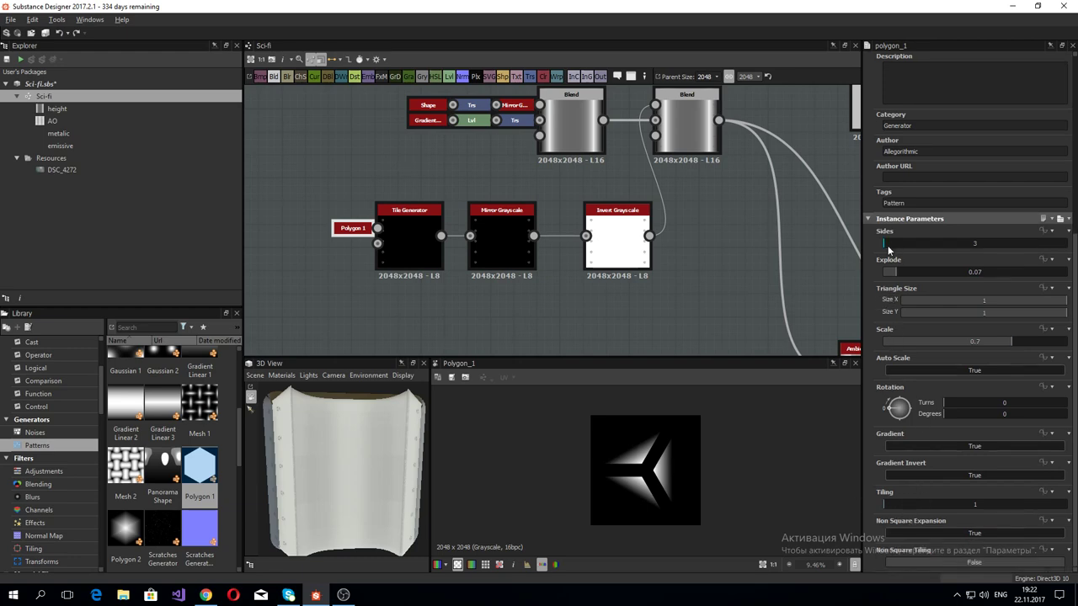
pyautogui.moveTo(888, 246); pyautogui.dragTo(895, 246)
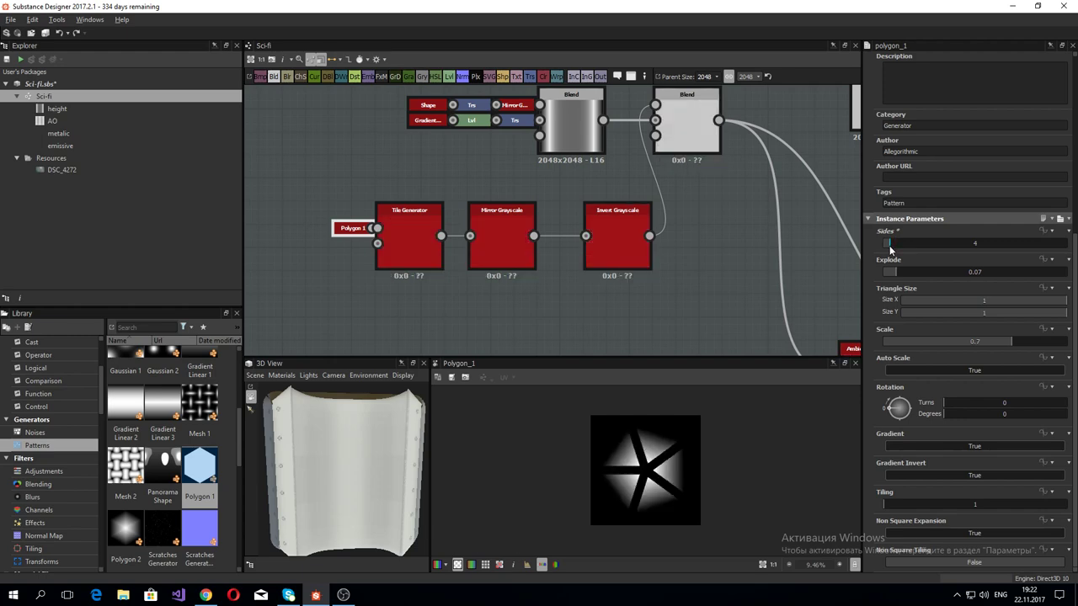
pyautogui.moveTo(894, 244); pyautogui.dragTo(884, 244)
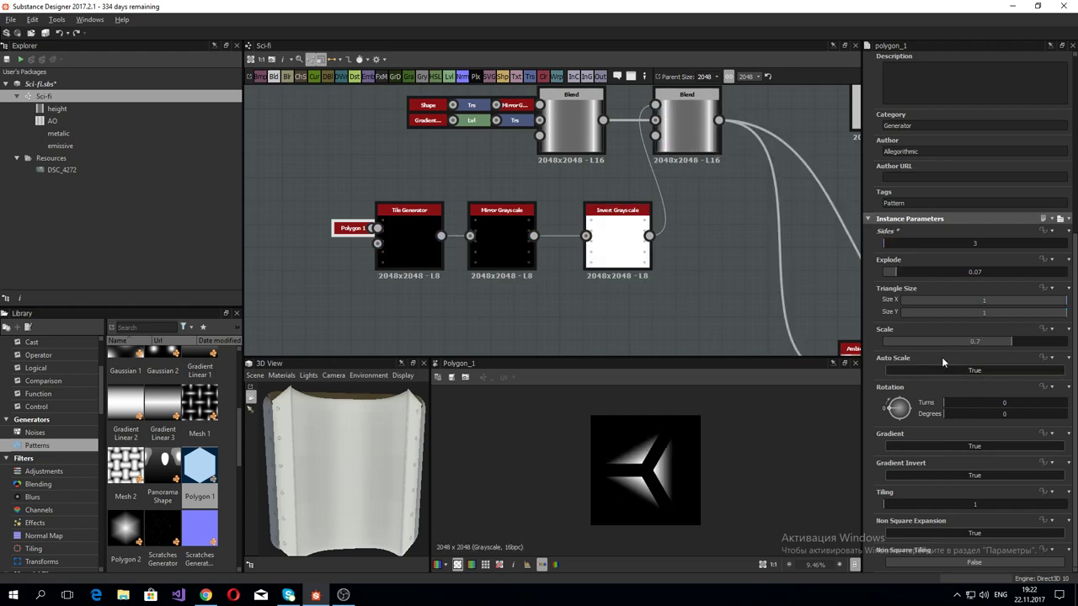
pyautogui.moveTo(1016, 346); pyautogui.dragTo(1071, 352)
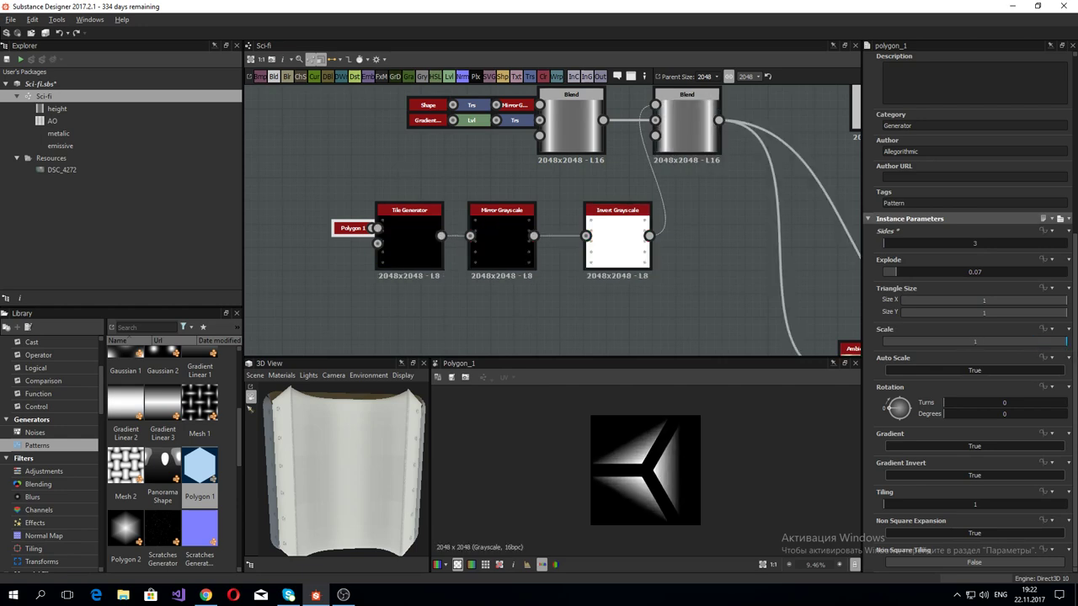
pyautogui.scroll(5, 379, 475)
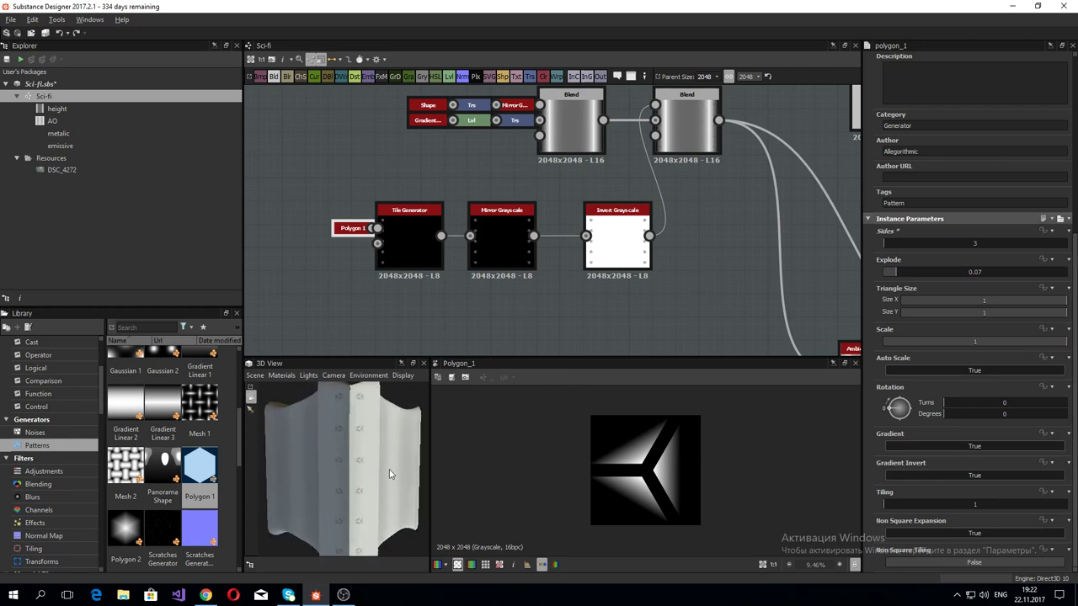
pyautogui.scroll(3, 354, 465)
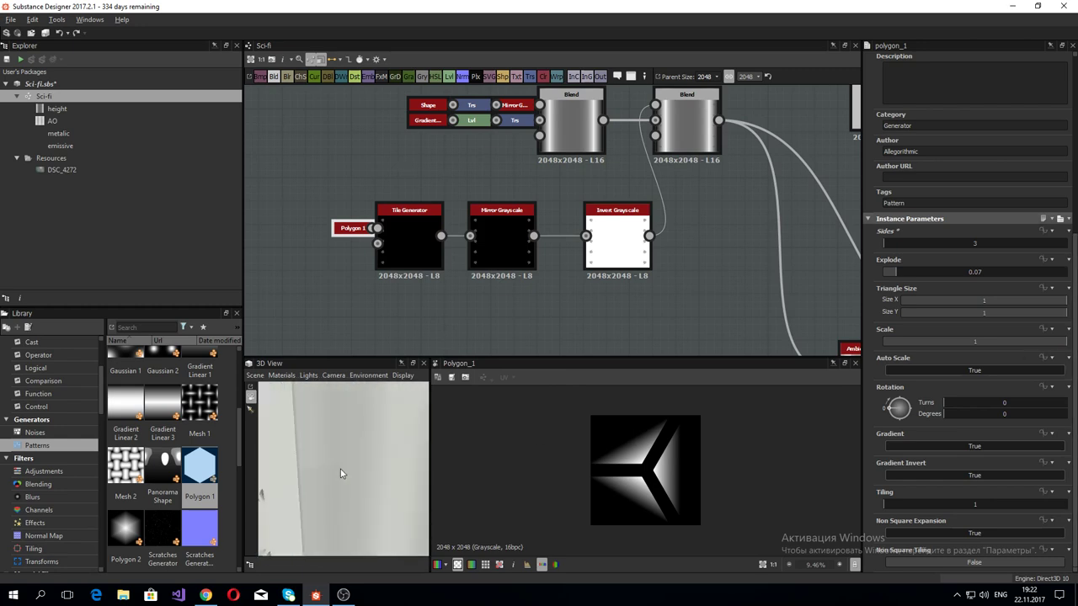
pyautogui.scroll(-5, 338, 471)
pyautogui.scroll(-3, 336, 469)
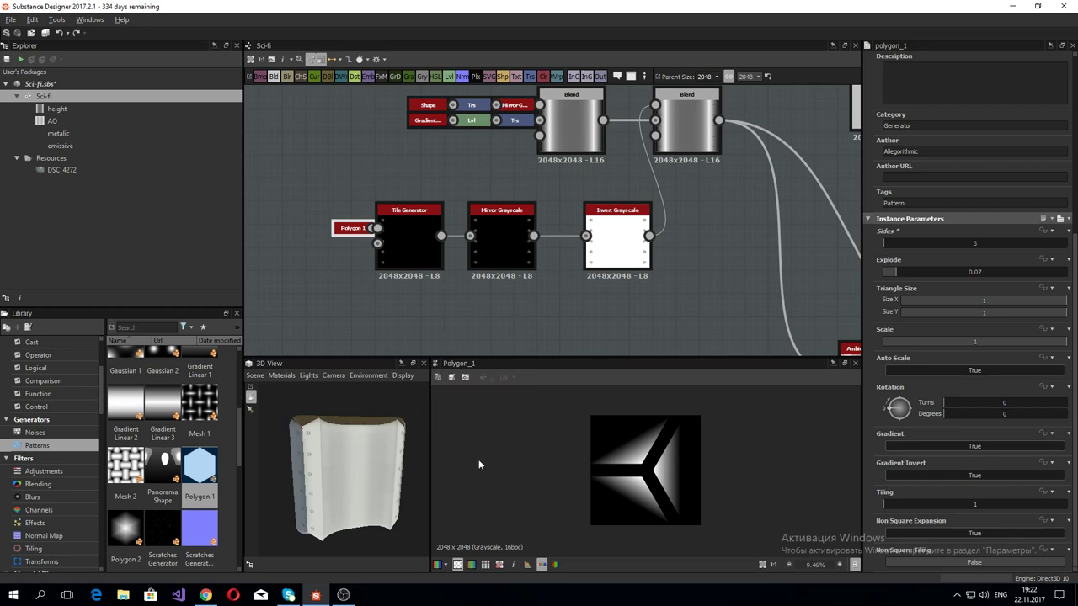
pyautogui.moveTo(358, 477)
pyautogui.mouseDown()
pyautogui.moveTo(365, 441)
pyautogui.moveTo(341, 508)
pyautogui.mouseUp()
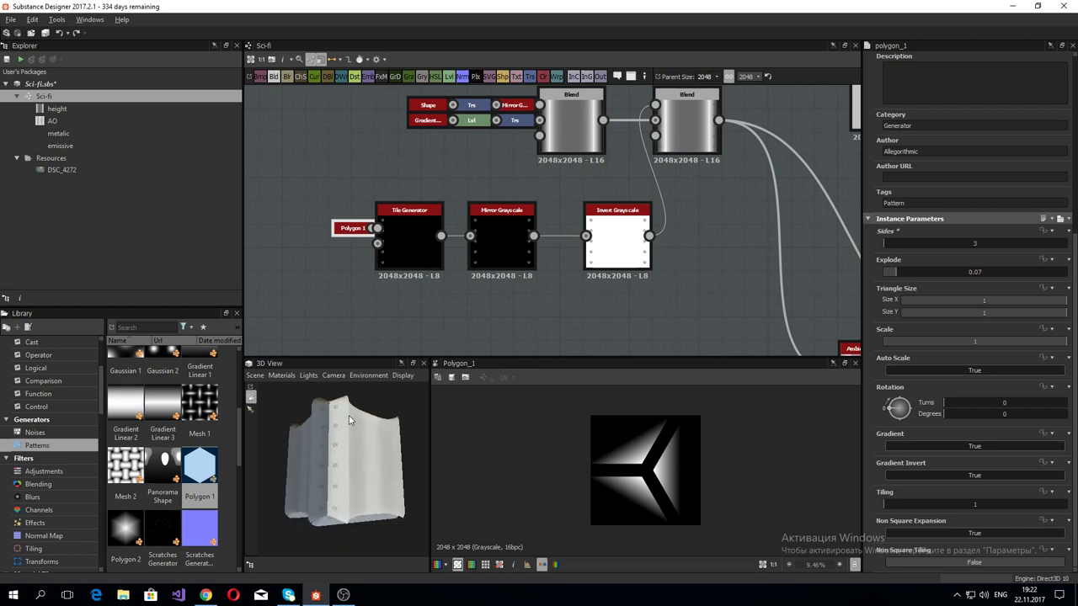
pyautogui.scroll(5, 339, 510)
pyautogui.moveTo(352, 471); pyautogui.dragTo(319, 496, button='middle')
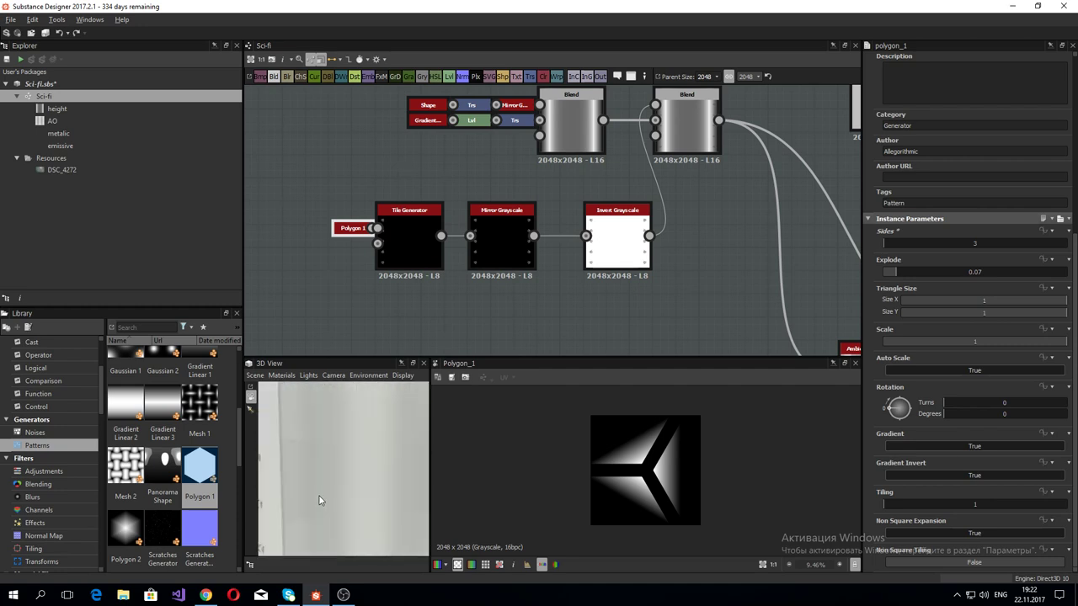
pyautogui.scroll(-5, 340, 494)
pyautogui.moveTo(338, 482); pyautogui.dragTo(349, 481)
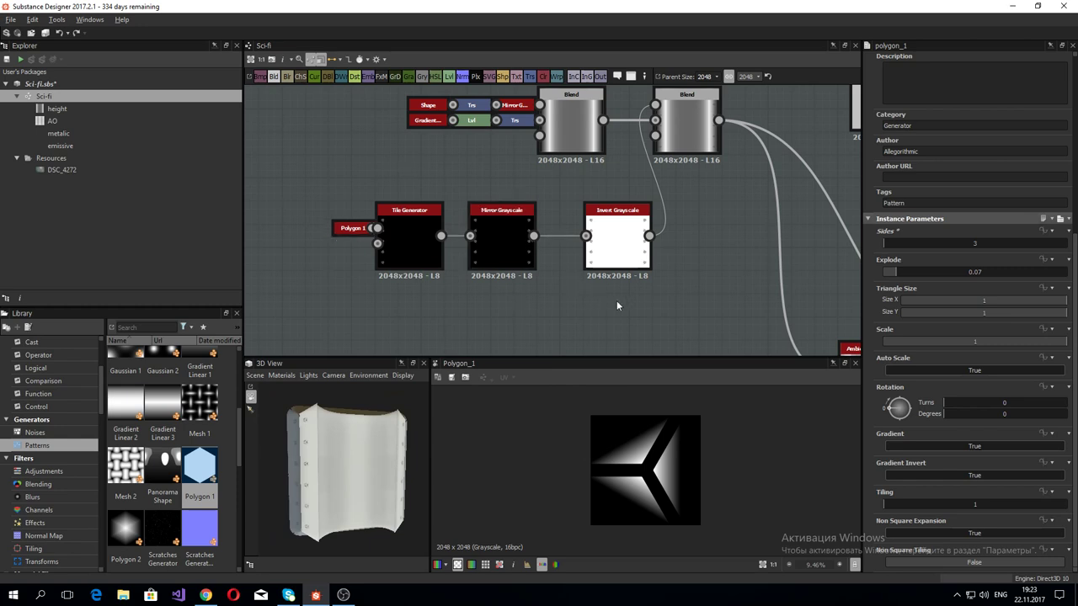
# Step: Separate the overlapping Mirror Grayscale and Invert Grayscale nodes beside the Tile Generator
pyautogui.click(617, 257)
pyautogui.click(507, 261)
pyautogui.moveTo(618, 255); pyautogui.dragTo(547, 255)
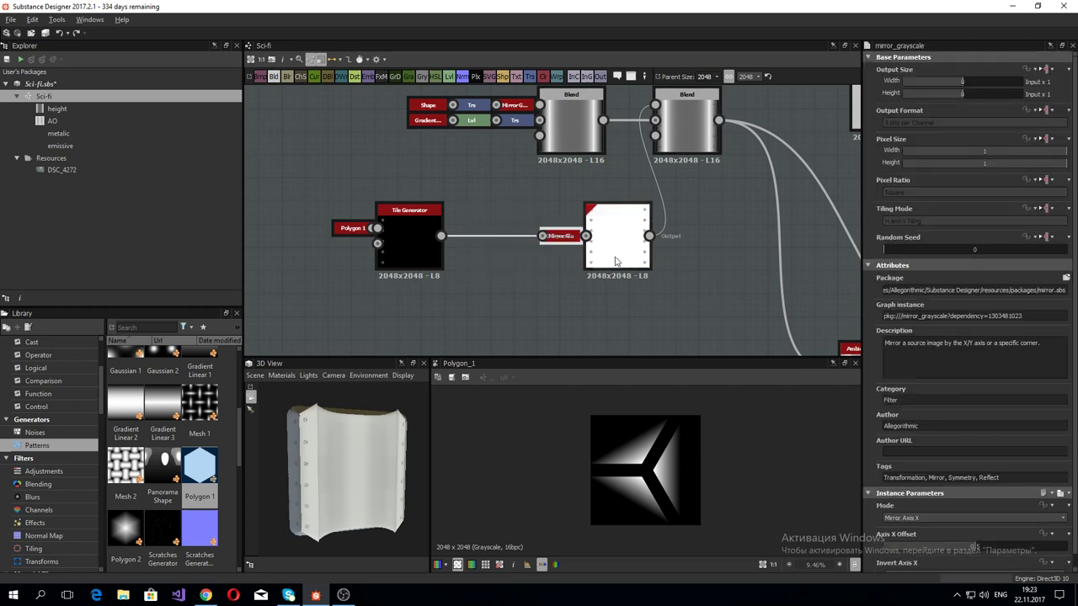
pyautogui.click(588, 313)
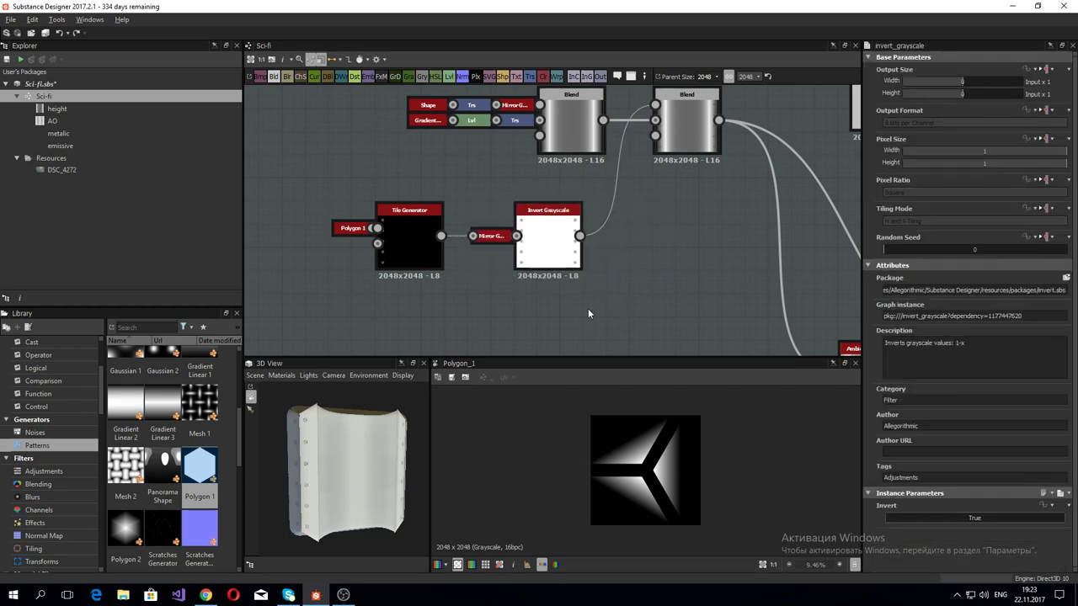
pyautogui.hotkey('ctrl', 'z')
pyautogui.hotkey('ctrl', 'z')
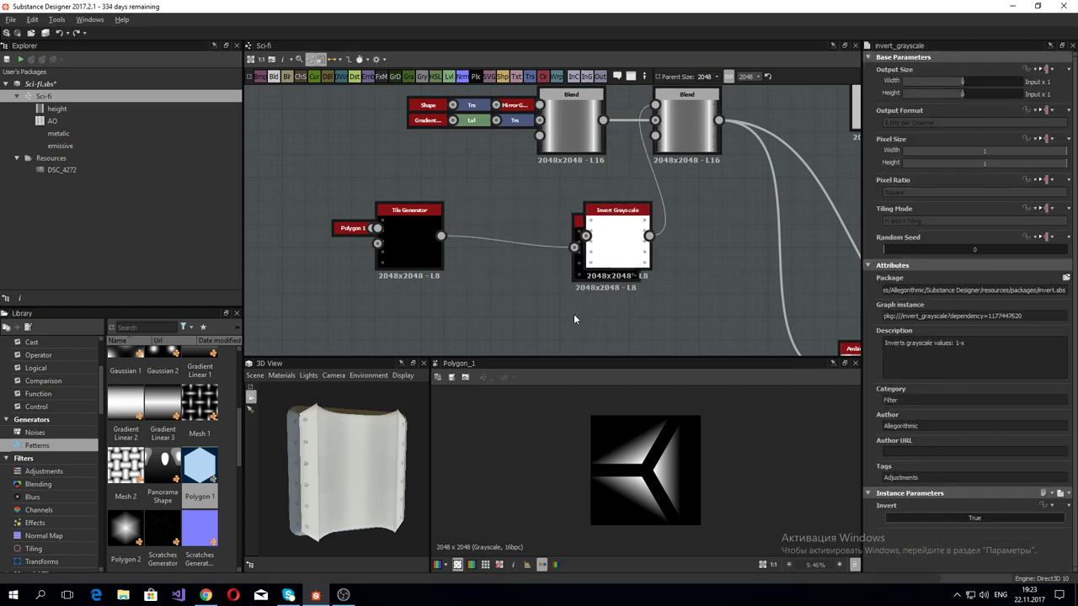
pyautogui.hotkey('ctrl', 'z')
pyautogui.moveTo(531, 265); pyautogui.dragTo(501, 265)
pyautogui.moveTo(607, 324)
pyautogui.mouseDown(button='middle')
pyautogui.moveTo(558, 316)
pyautogui.moveTo(569, 342)
pyautogui.moveTo(491, 269)
pyautogui.mouseUp(button='middle')
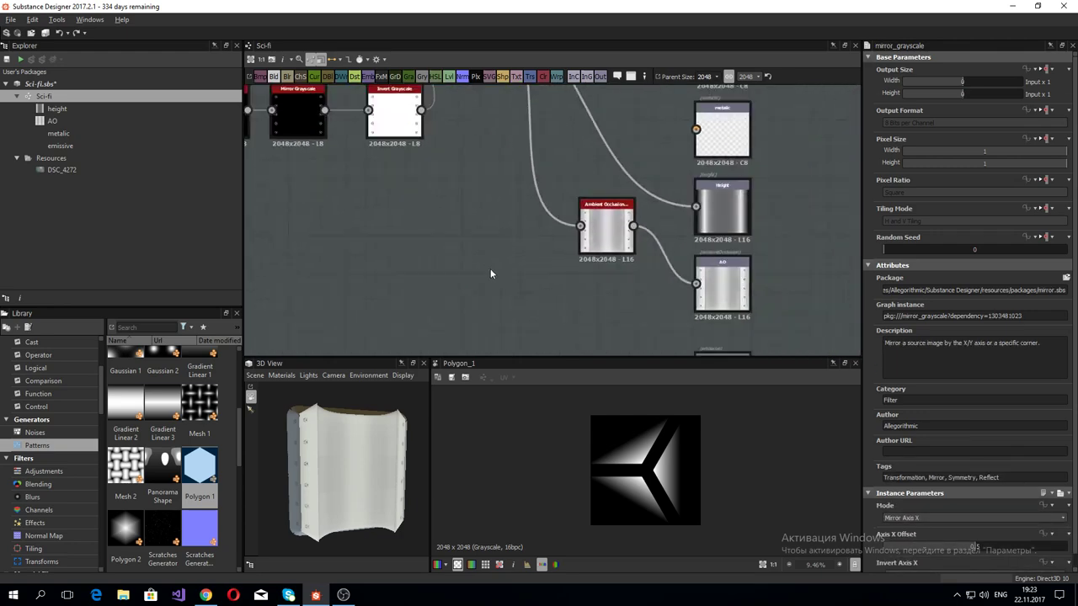
# Step: Place a black Uniform Color node near the AO and emissive outputs
pyautogui.scroll(-2, 490, 269)
pyautogui.moveTo(531, 300); pyautogui.dragTo(636, 301, button='middle')
pyautogui.scroll(2, 636, 300)
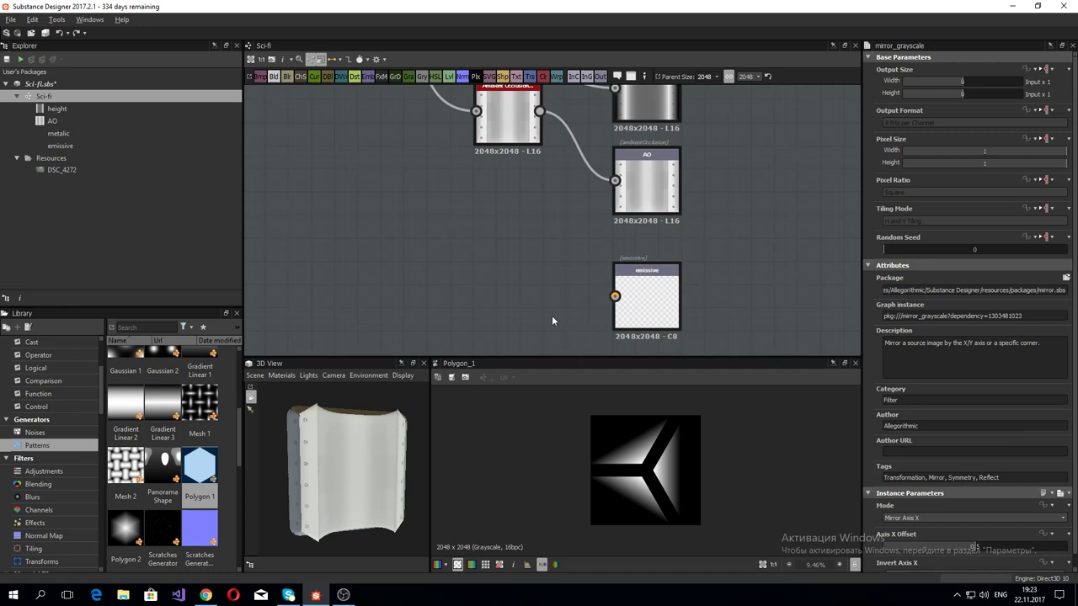
pyautogui.scroll(2, 661, 295)
pyautogui.scroll(-2, 536, 288)
pyautogui.press('space')
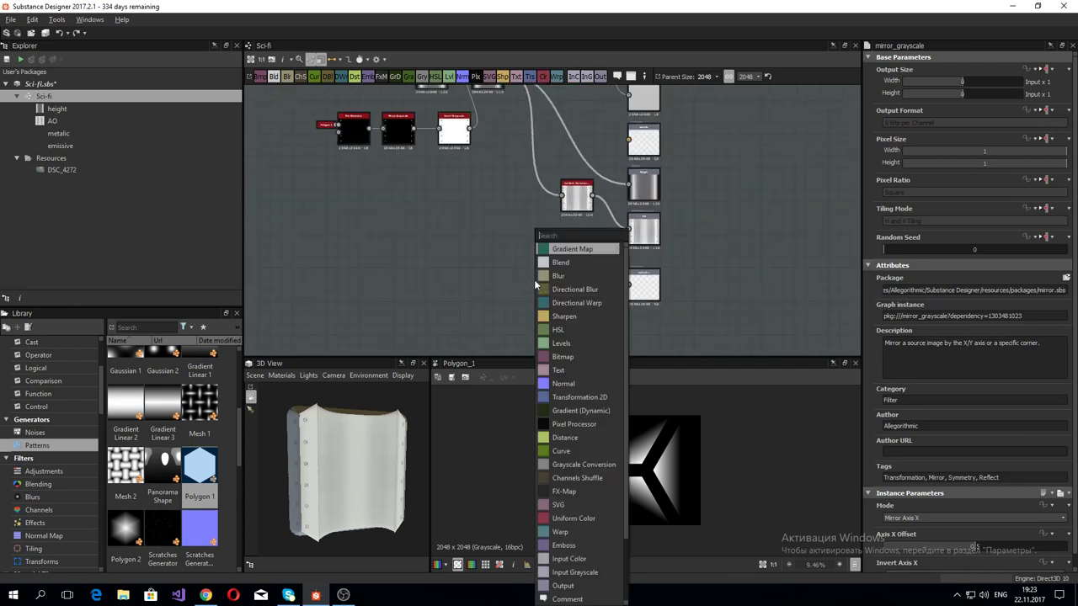
pyautogui.write('c')
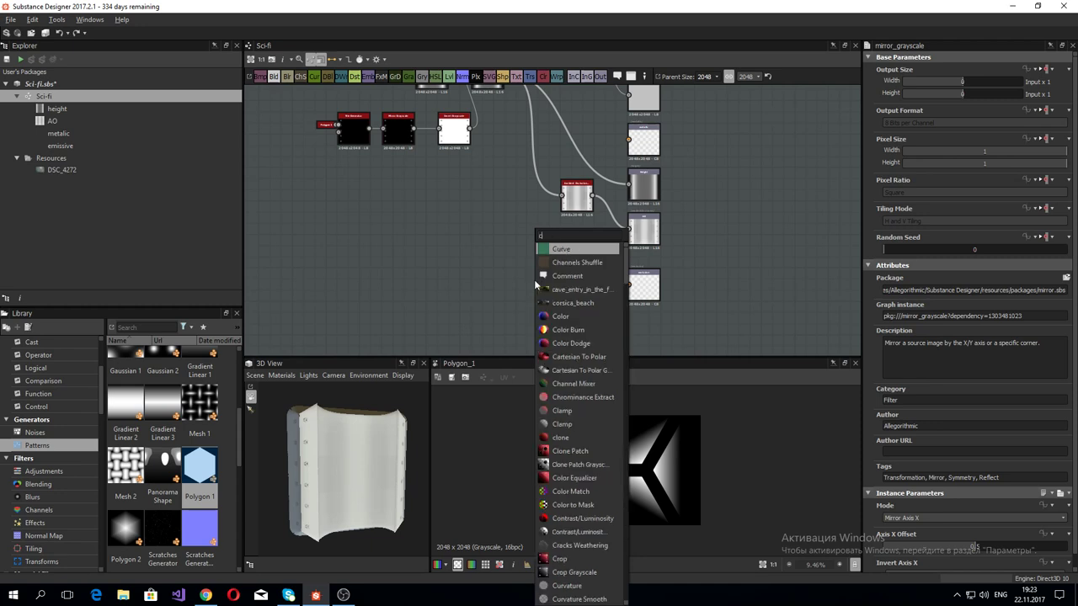
pyautogui.press('Escape')
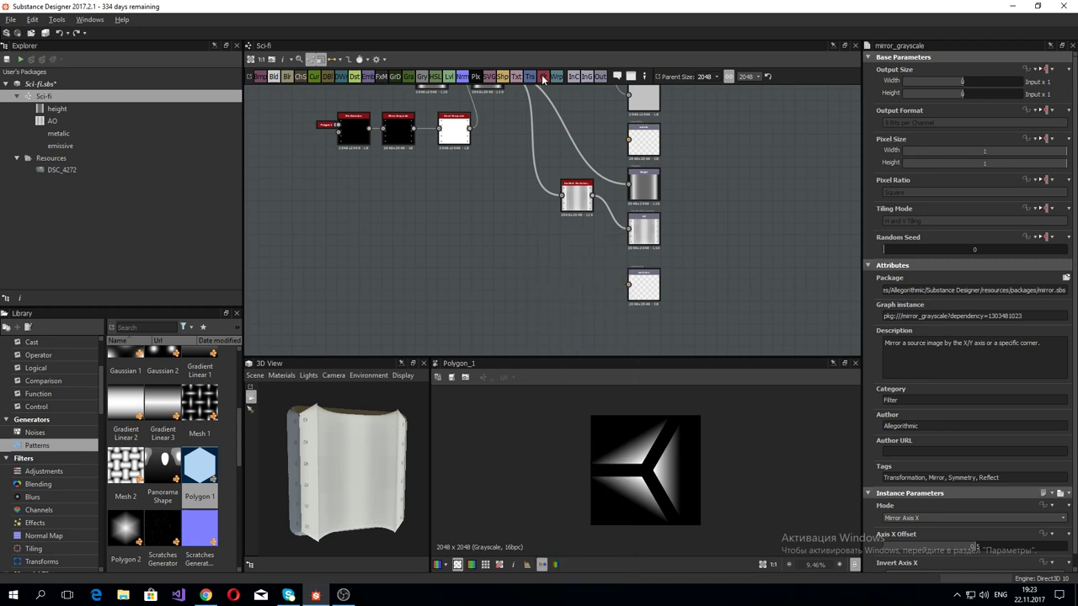
pyautogui.moveTo(543, 77); pyautogui.dragTo(506, 195)
# Step: Add an empty Blend node beside it via the 'bl' search
pyautogui.press('space')
pyautogui.write('bl')
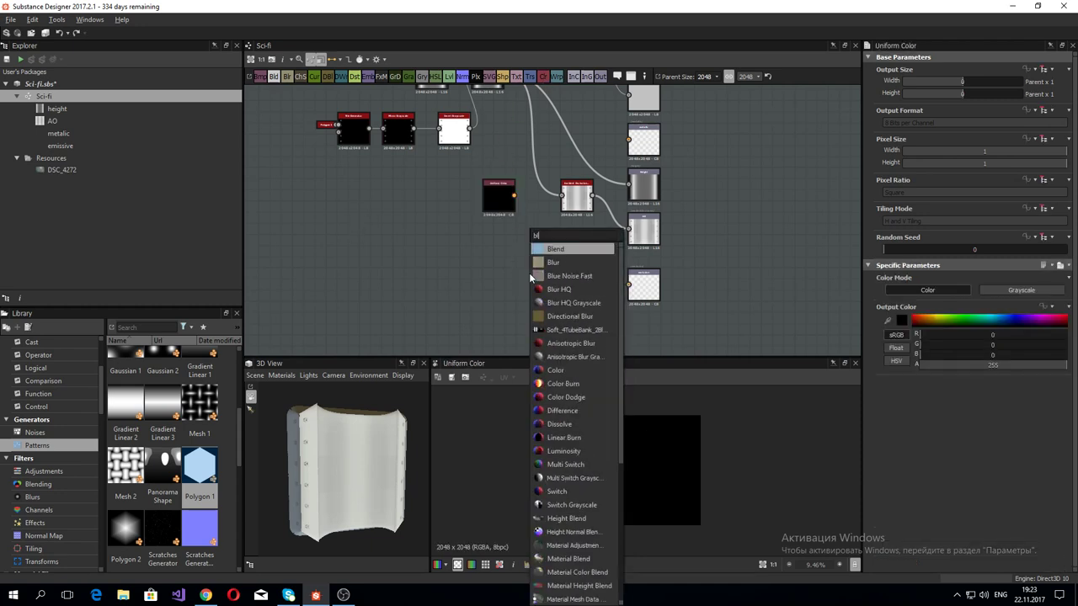
pyautogui.press('Return')
pyautogui.scroll(2, 529, 273)
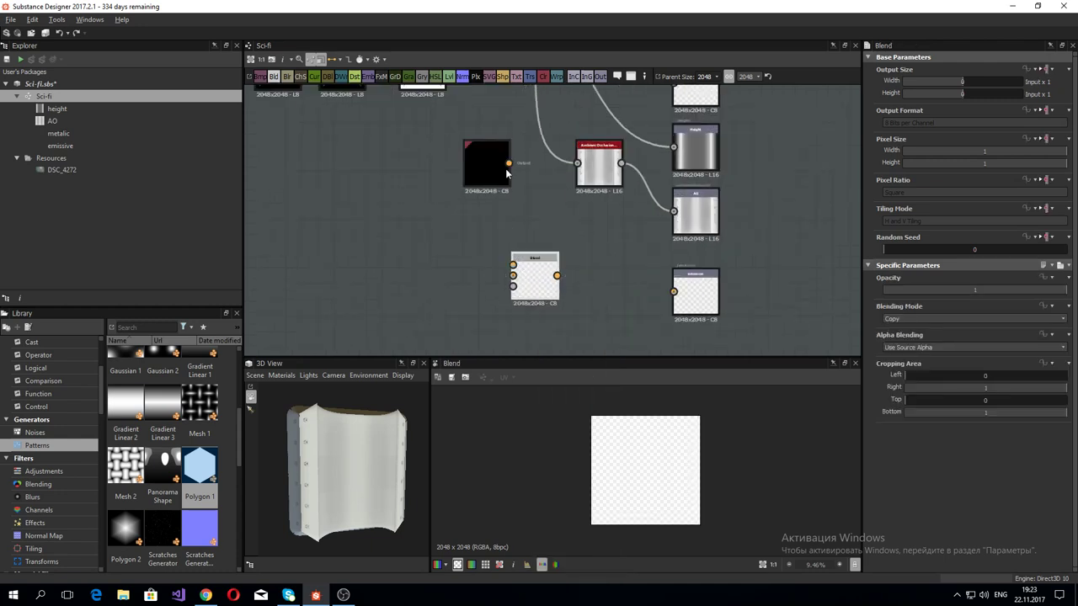
# Step: Wire Uniform Color into the Blend Foreground and the stud pattern into its Opacity
pyautogui.click(474, 178)
pyautogui.moveTo(508, 164); pyautogui.dragTo(501, 257)
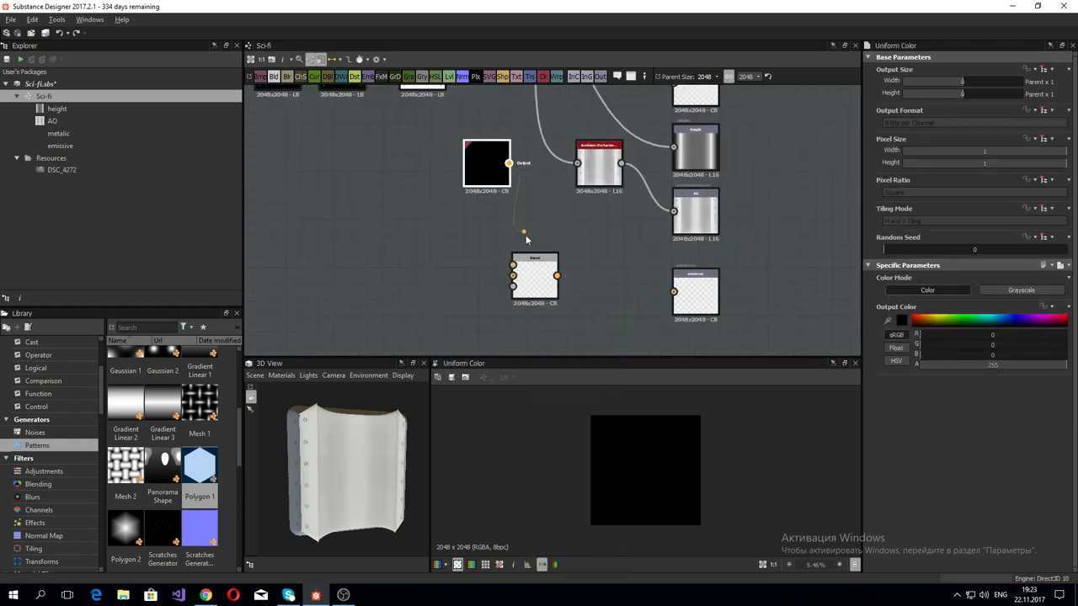
pyautogui.moveTo(501, 257); pyautogui.dragTo(601, 279, button='middle')
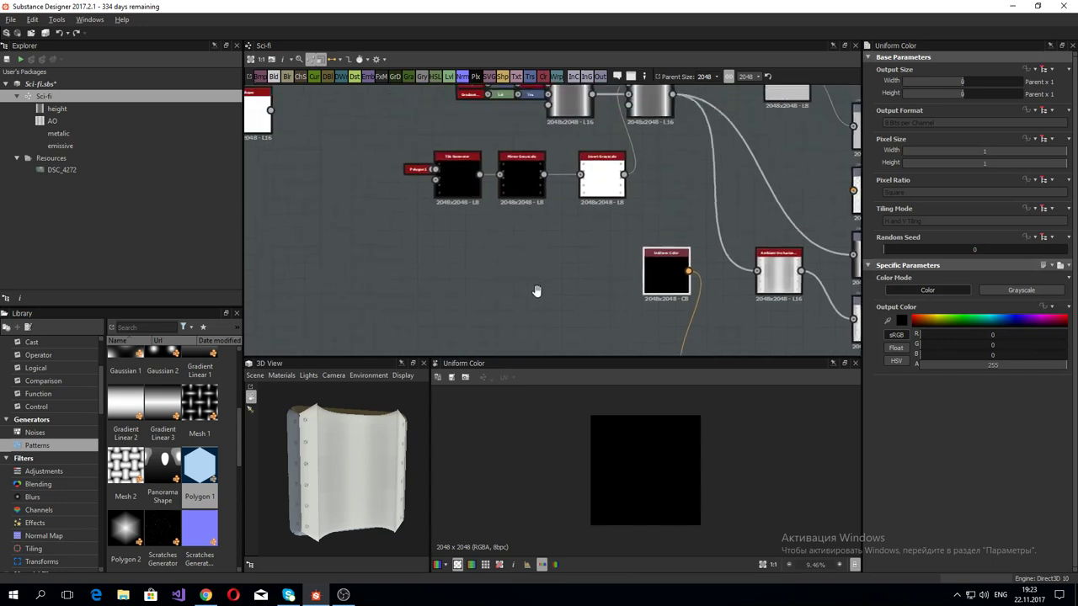
pyautogui.scroll(-2, 483, 227)
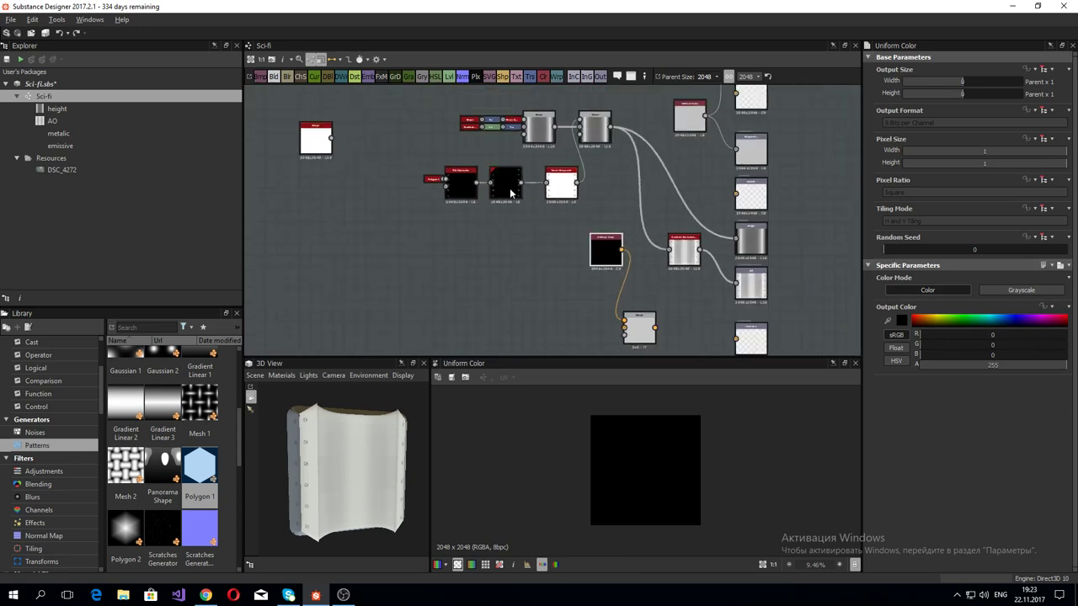
pyautogui.moveTo(520, 187); pyautogui.dragTo(624, 333)
pyautogui.click(637, 337)
pyautogui.scroll(4, 636, 337)
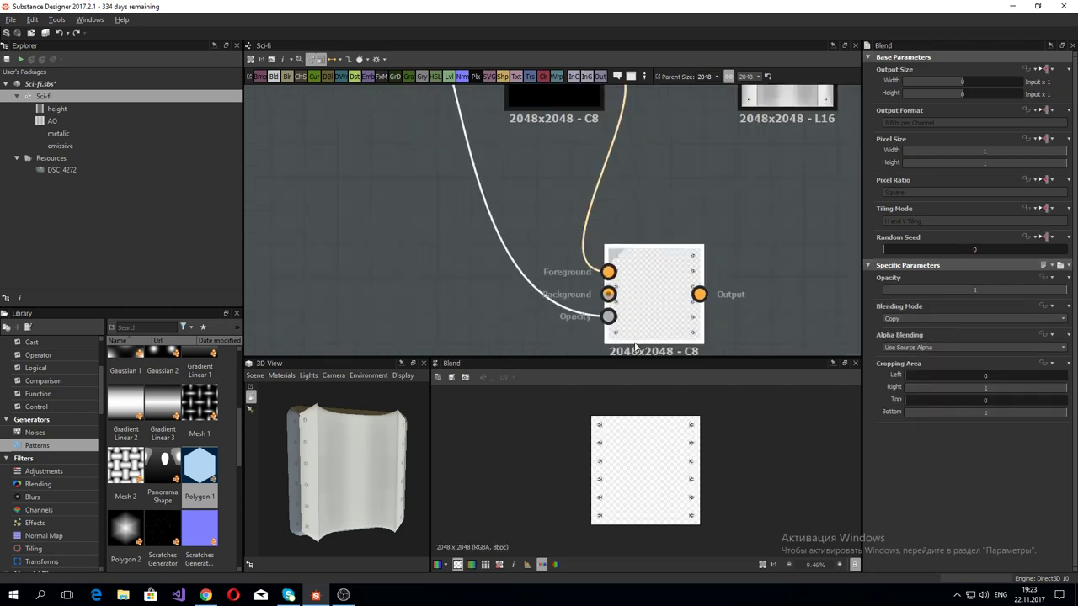
# Step: Make the Uniform Color cyan (R 0, G 255, B 252) and connect the Blend to the emissive output
pyautogui.click(532, 100)
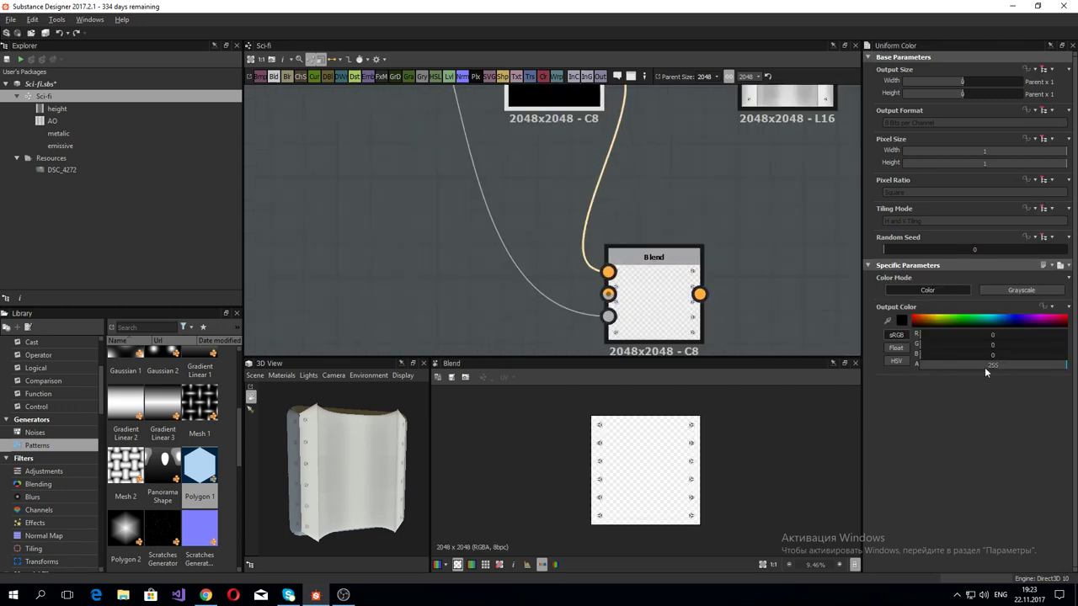
pyautogui.click(984, 318)
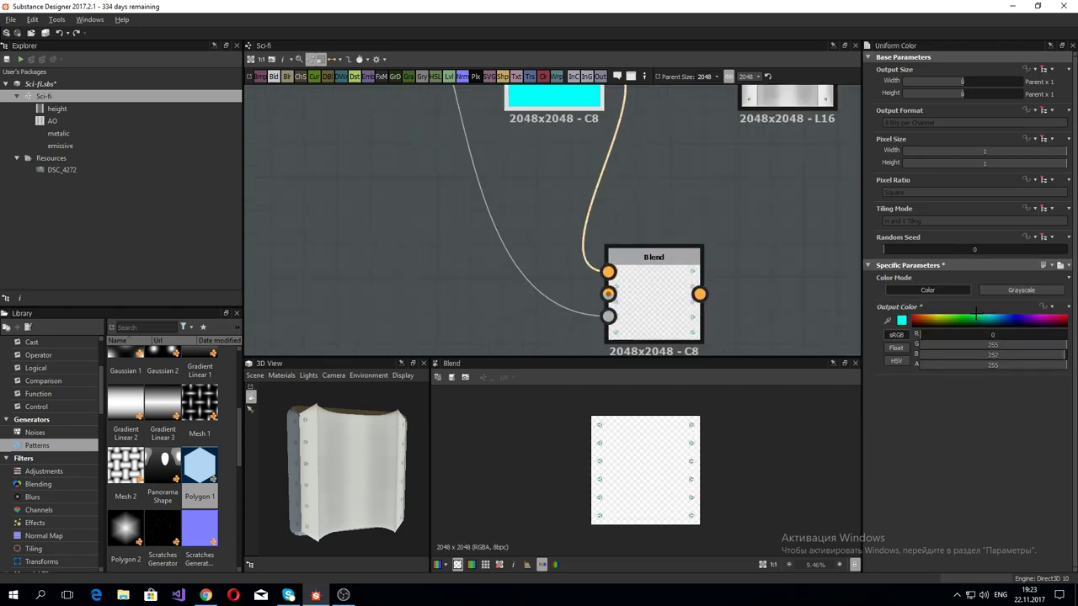
pyautogui.moveTo(795, 310)
pyautogui.mouseDown(button='middle')
pyautogui.moveTo(681, 260)
pyautogui.moveTo(597, 272)
pyautogui.mouseUp(button='middle')
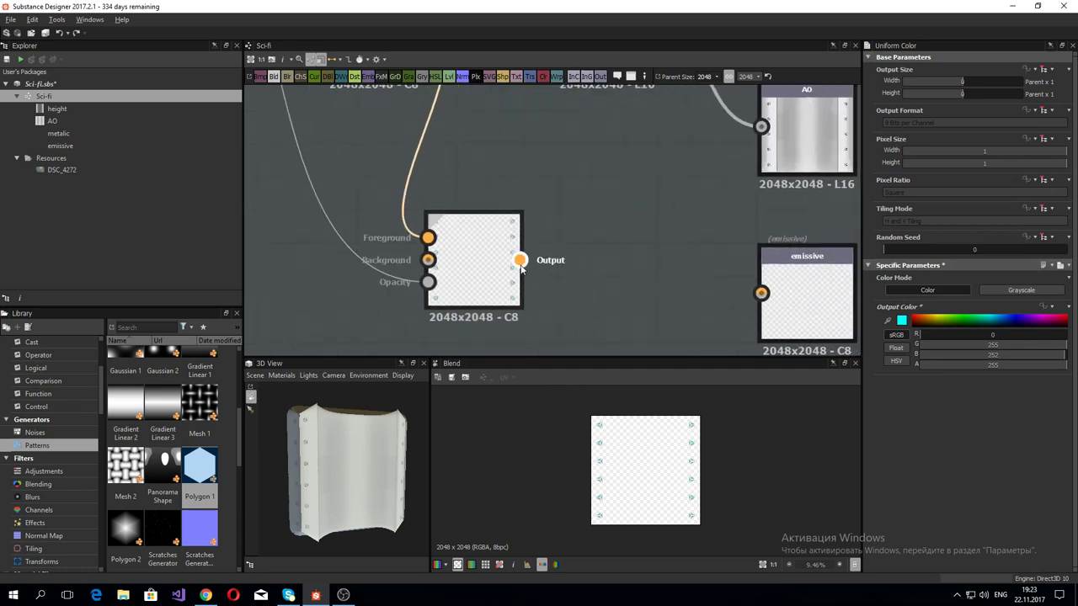
pyautogui.moveTo(520, 260); pyautogui.dragTo(825, 316)
pyautogui.scroll(2, 330, 468)
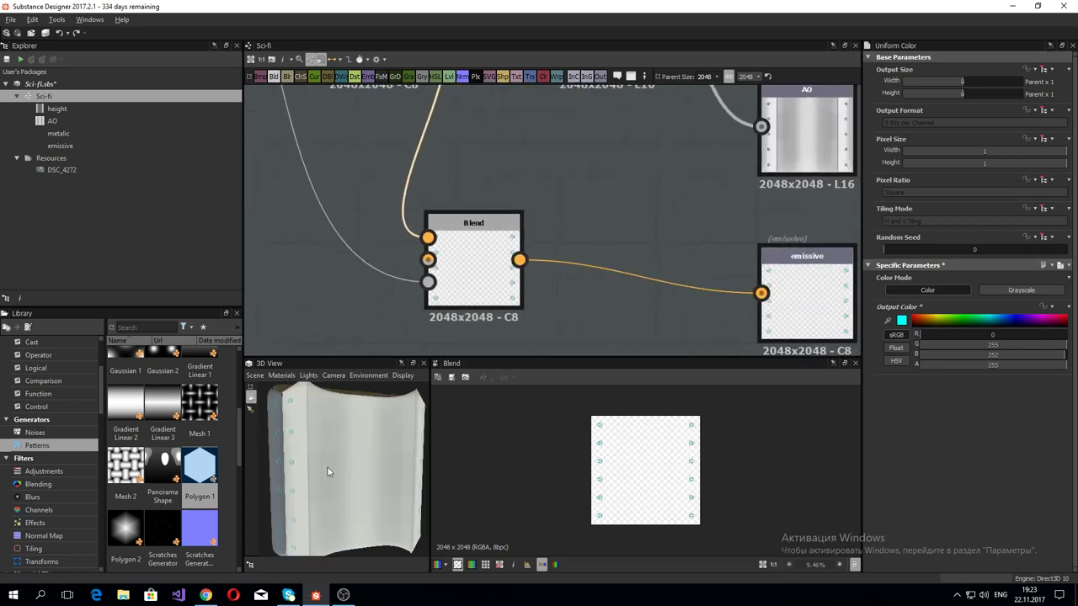
pyautogui.scroll(3, 328, 467)
pyautogui.scroll(3, 337, 473)
pyautogui.scroll(-2, 344, 481)
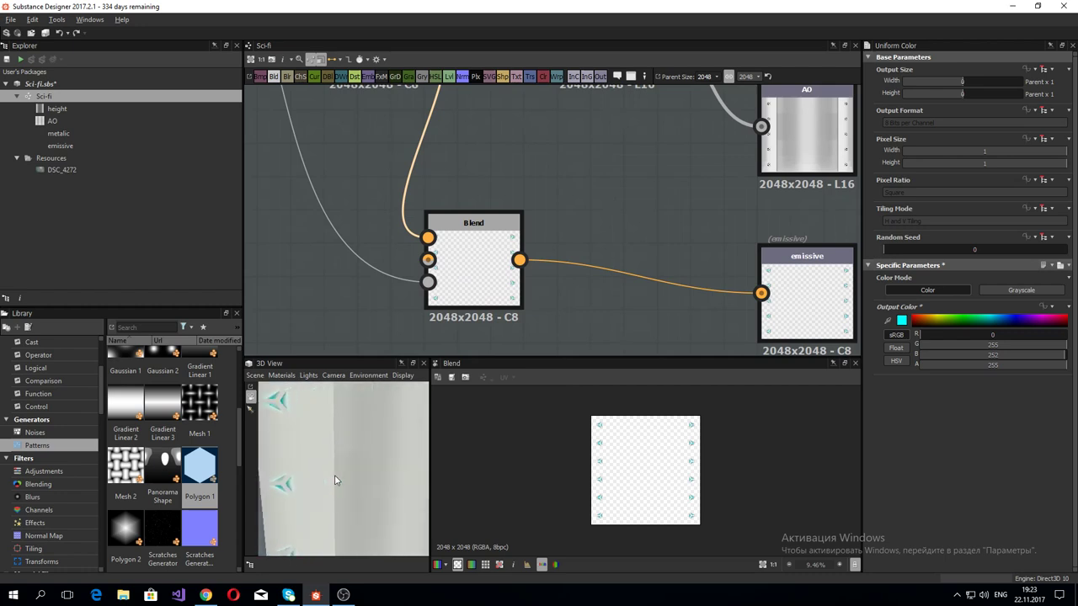
pyautogui.scroll(-2, 341, 479)
pyautogui.scroll(-2, 347, 472)
pyautogui.scroll(-2, 333, 464)
pyautogui.moveTo(323, 460); pyautogui.dragTo(330, 457)
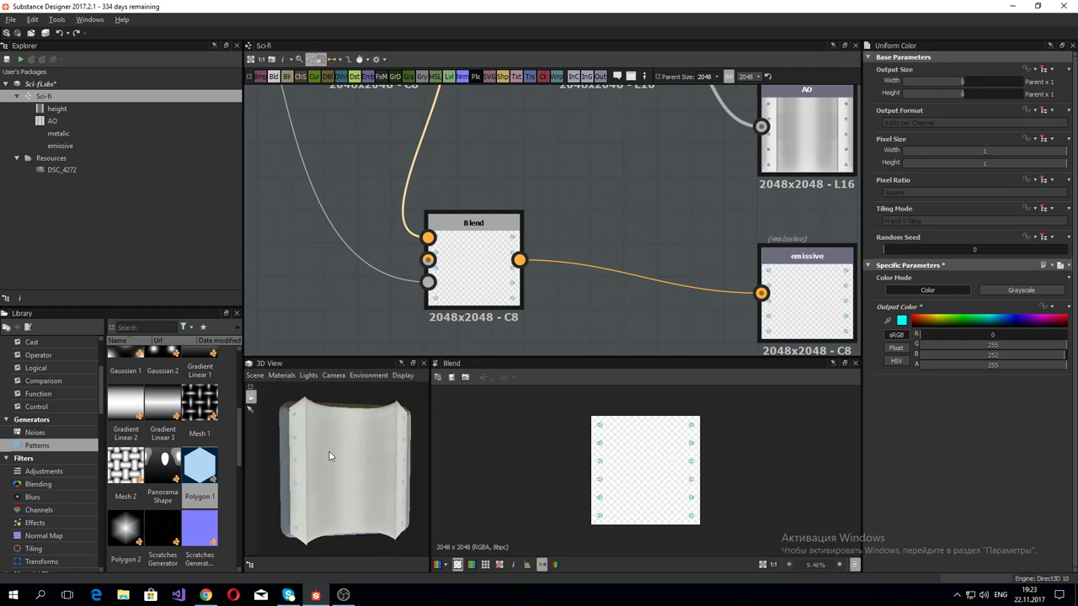
pyautogui.click(283, 376)
pyautogui.moveTo(291, 389)
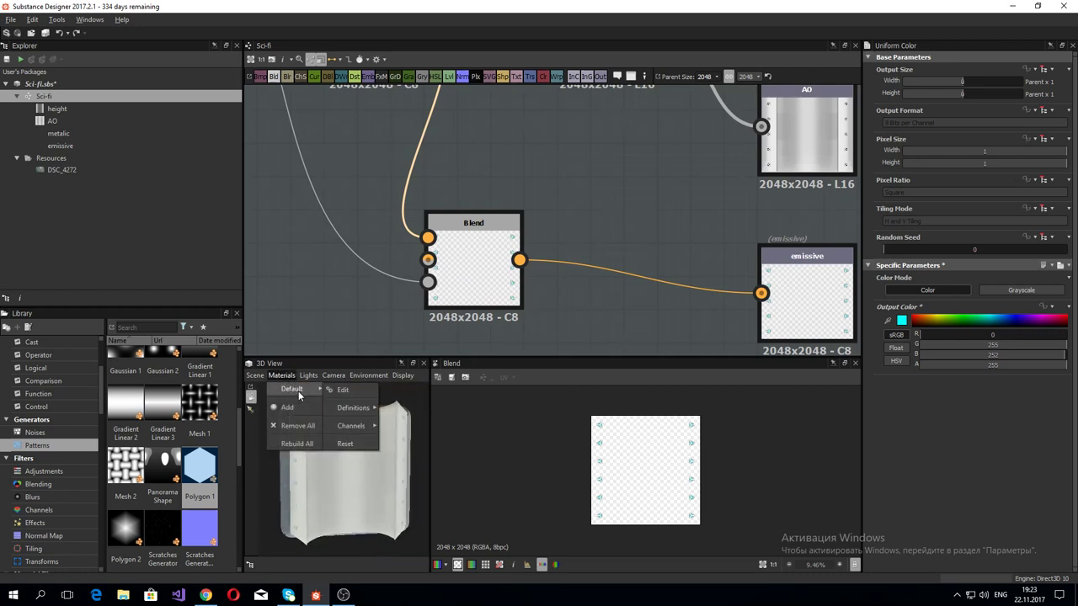
# Step: Set the Default preview material's Emissive Intensity to 20 so the cyan studs glow
pyautogui.click(345, 395)
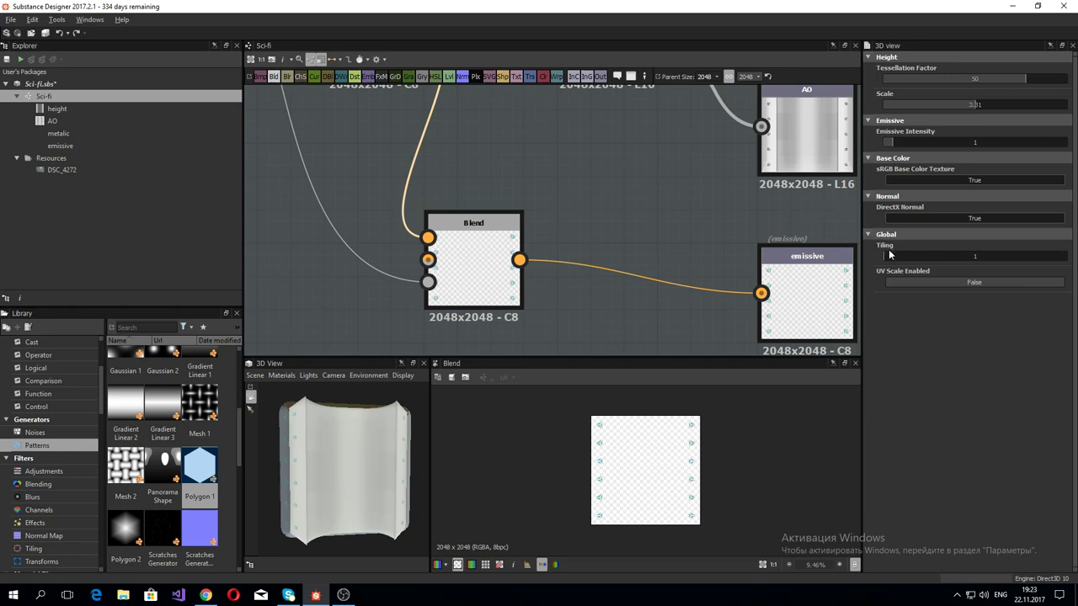
pyautogui.moveTo(905, 144); pyautogui.dragTo(1066, 143)
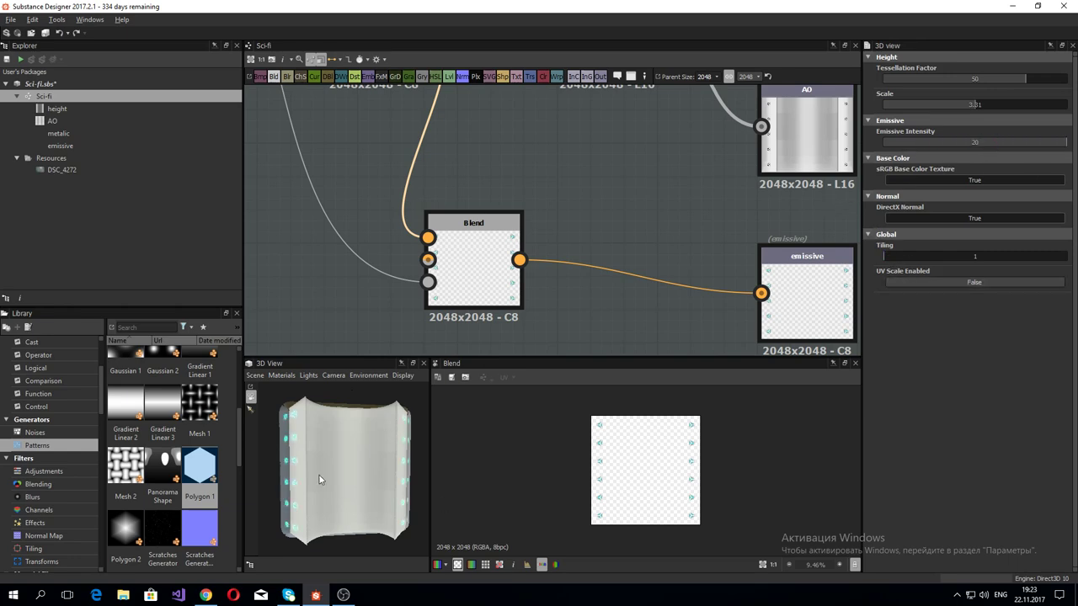
pyautogui.moveTo(323, 478)
pyautogui.mouseDown()
pyautogui.moveTo(373, 497)
pyautogui.moveTo(270, 486)
pyautogui.moveTo(258, 445)
pyautogui.moveTo(317, 481)
pyautogui.moveTo(375, 487)
pyautogui.moveTo(312, 486)
pyautogui.mouseUp()
pyautogui.moveTo(359, 261); pyautogui.dragTo(570, 258, button='middle')
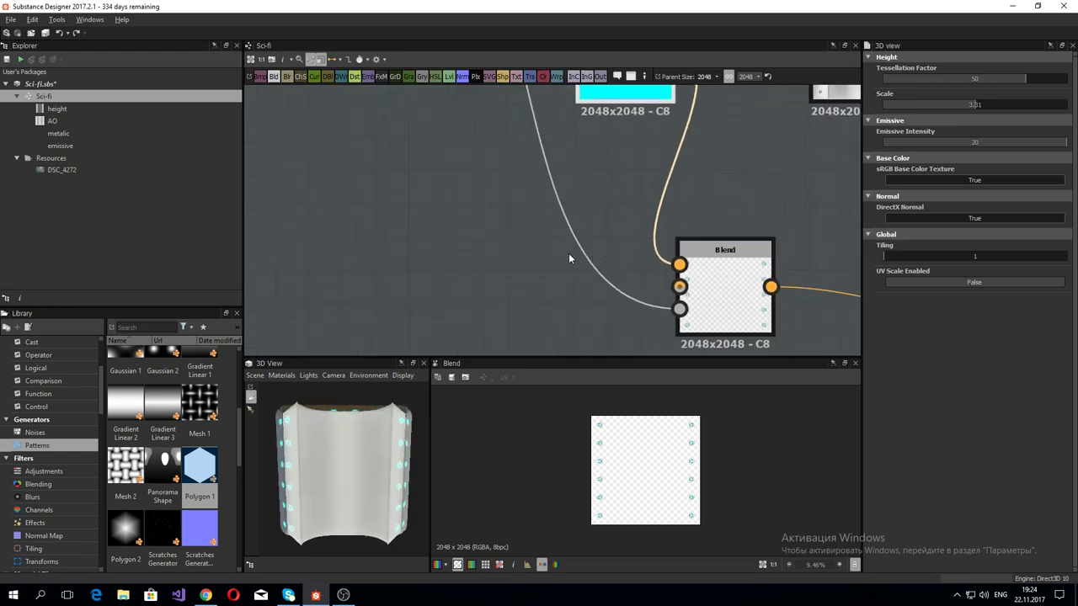
pyautogui.scroll(-3, 387, 218)
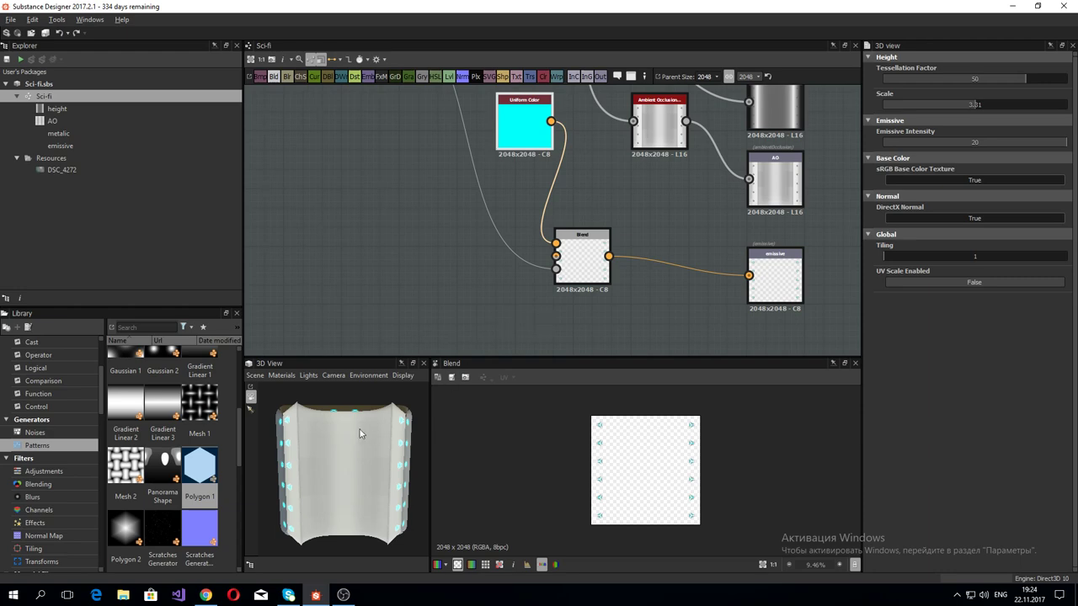
pyautogui.moveTo(392, 265)
pyautogui.mouseDown(button='middle')
pyautogui.moveTo(388, 309)
pyautogui.moveTo(671, 357)
pyautogui.mouseUp(button='middle')
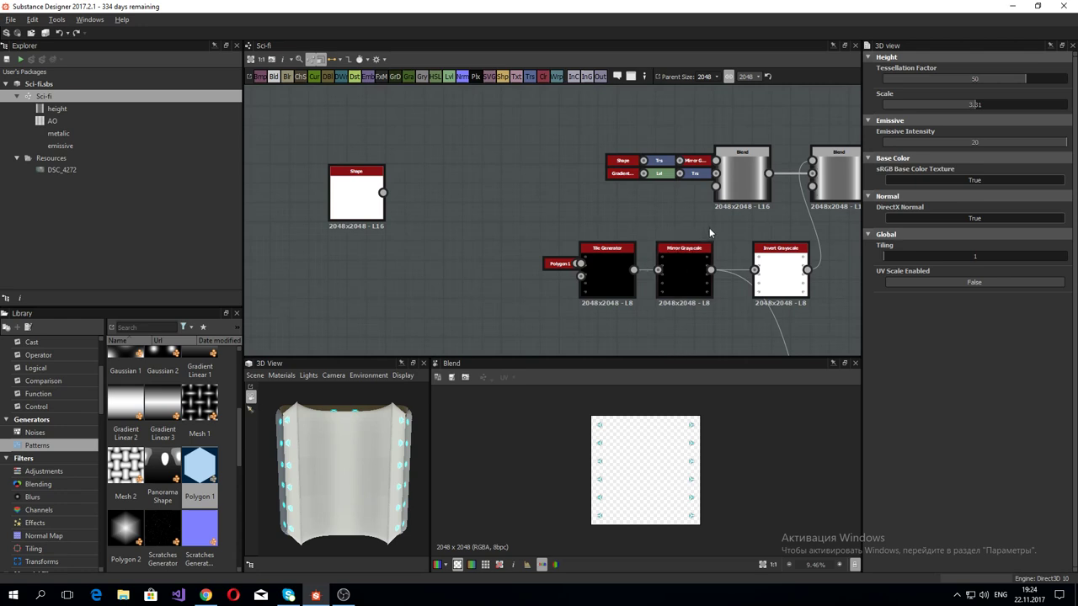
pyautogui.click(655, 181)
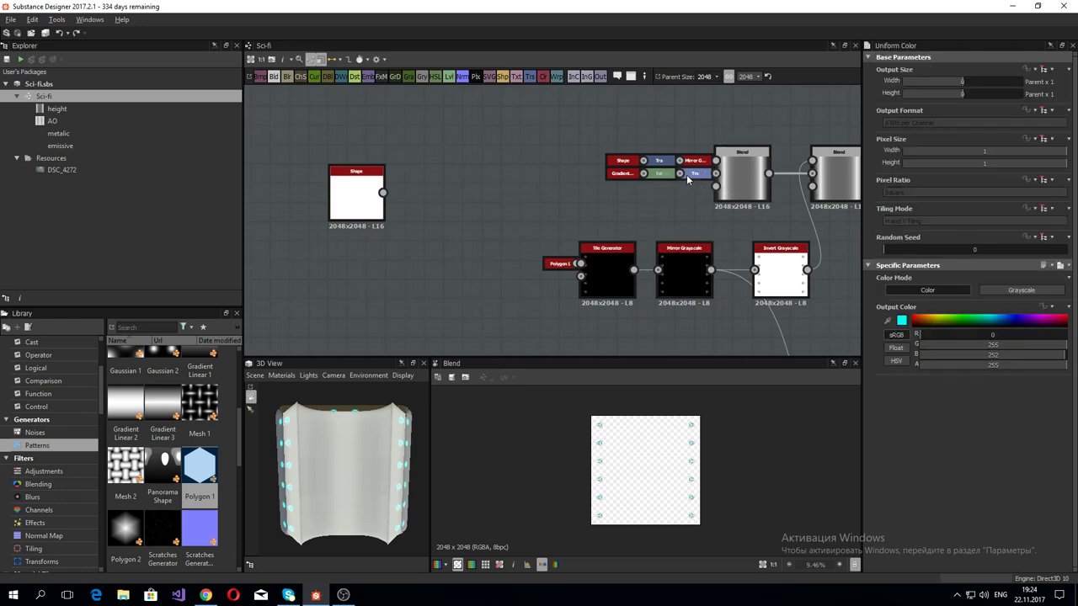
# Step: Shift the gradient-and-blend node group left and expand the compact transform node
pyautogui.moveTo(742, 159); pyautogui.dragTo(684, 148)
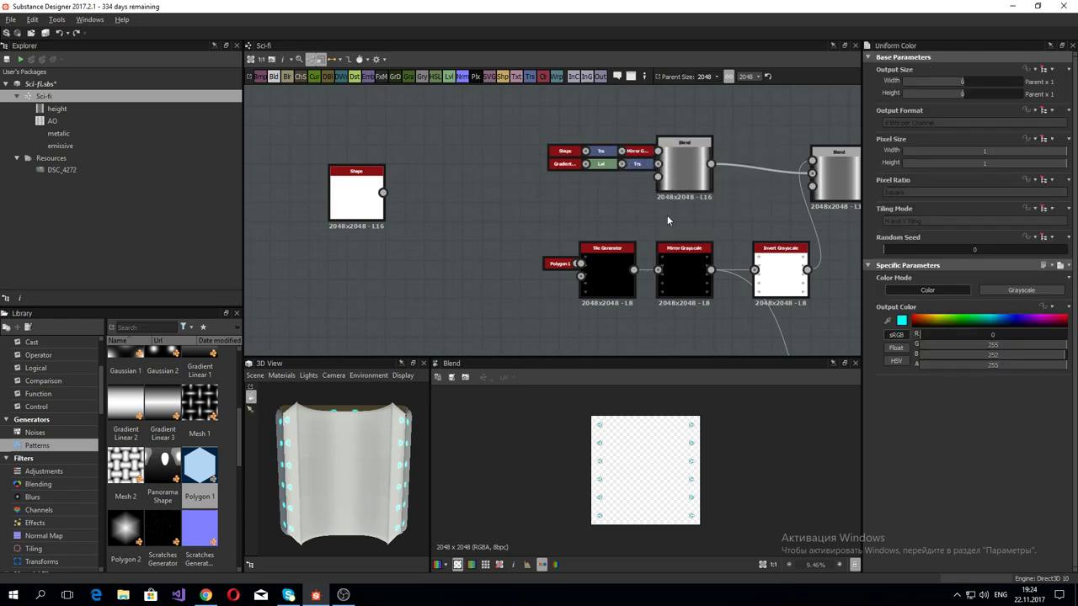
pyautogui.doubleClick(637, 164)
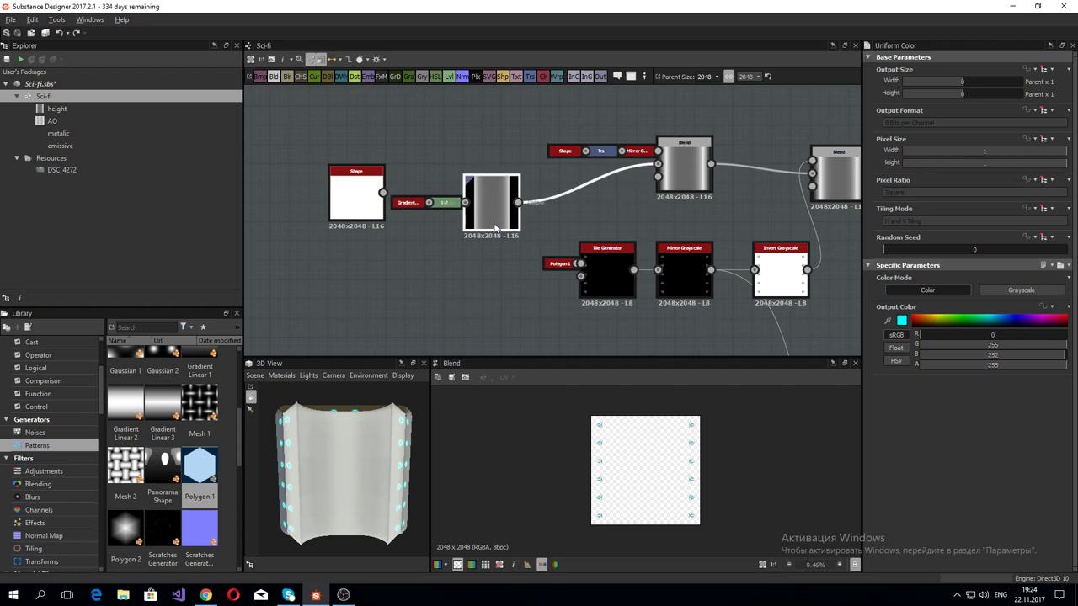
pyautogui.moveTo(539, 289); pyautogui.dragTo(562, 241, button='middle')
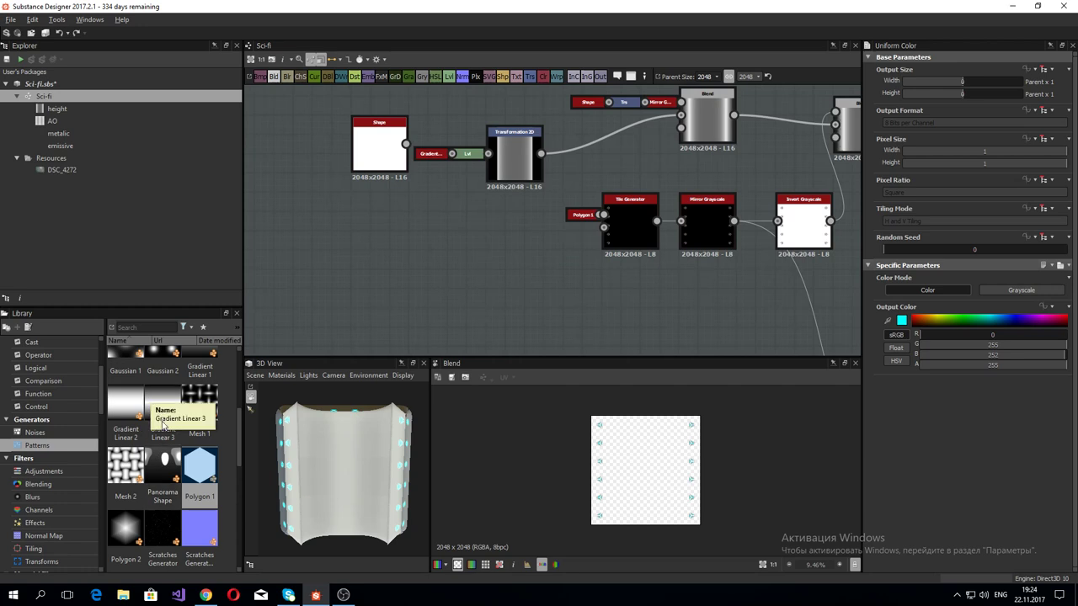
pyautogui.scroll(-2, 165, 455)
pyautogui.scroll(-1, 175, 485)
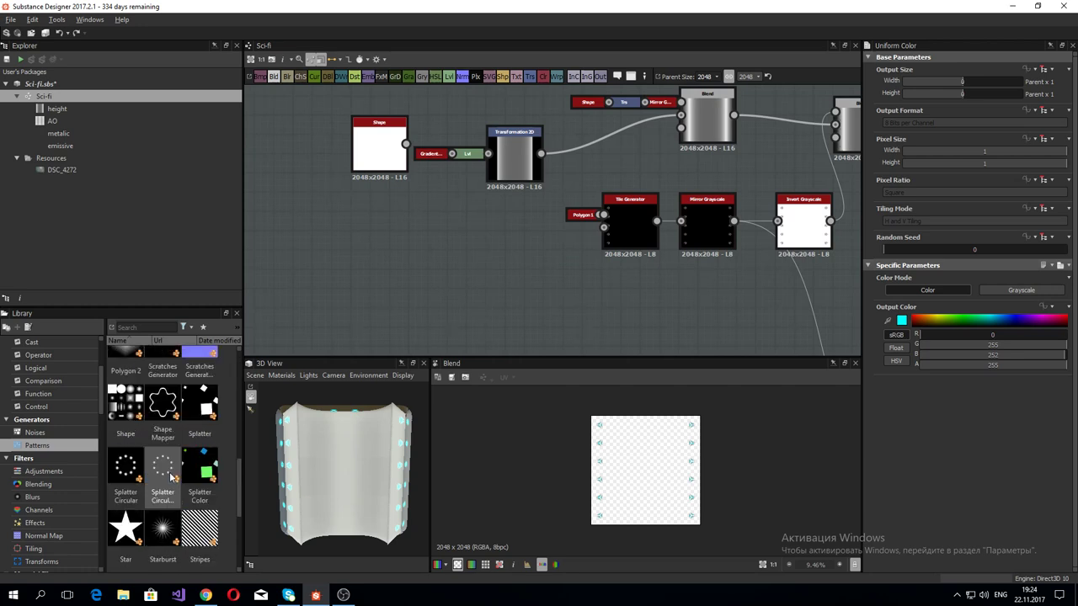
pyautogui.scroll(3, 171, 478)
# Step: Place a Gradient Linear 3 node and set its Rotation to 90
pyautogui.moveTo(165, 402)
pyautogui.mouseDown()
pyautogui.moveTo(186, 416)
pyautogui.moveTo(357, 266)
pyautogui.mouseUp()
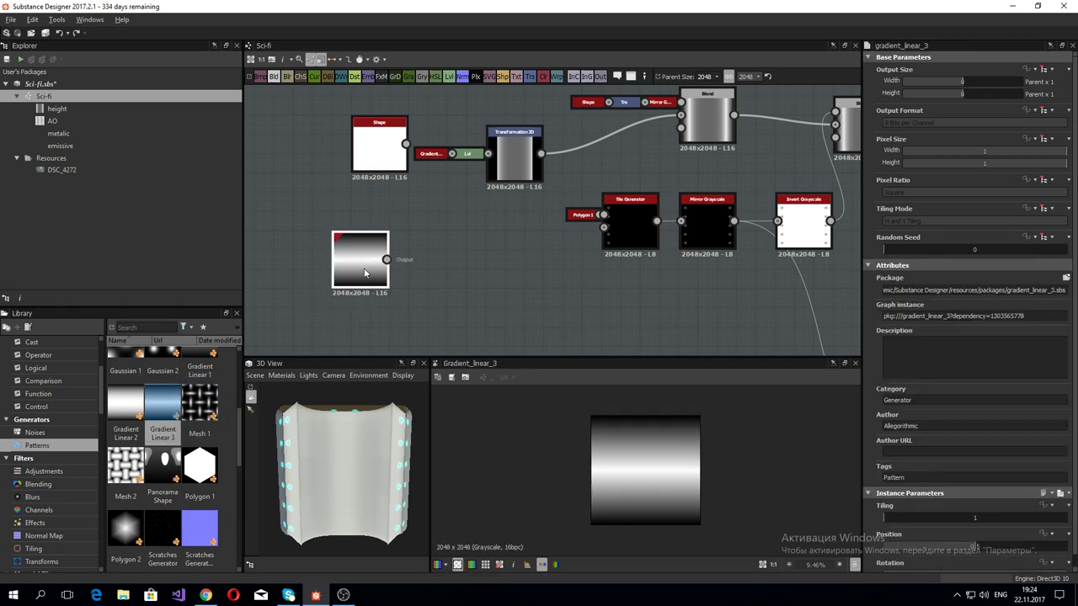
pyautogui.scroll(-1, 917, 509)
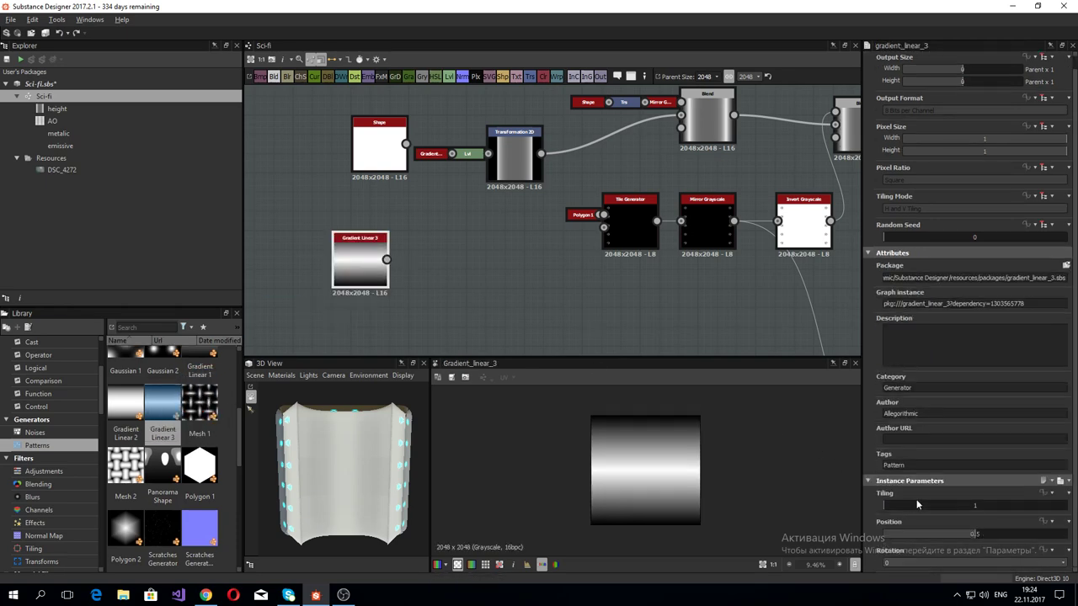
pyautogui.doubleClick(903, 561)
pyautogui.write('90')
pyautogui.press('Return')
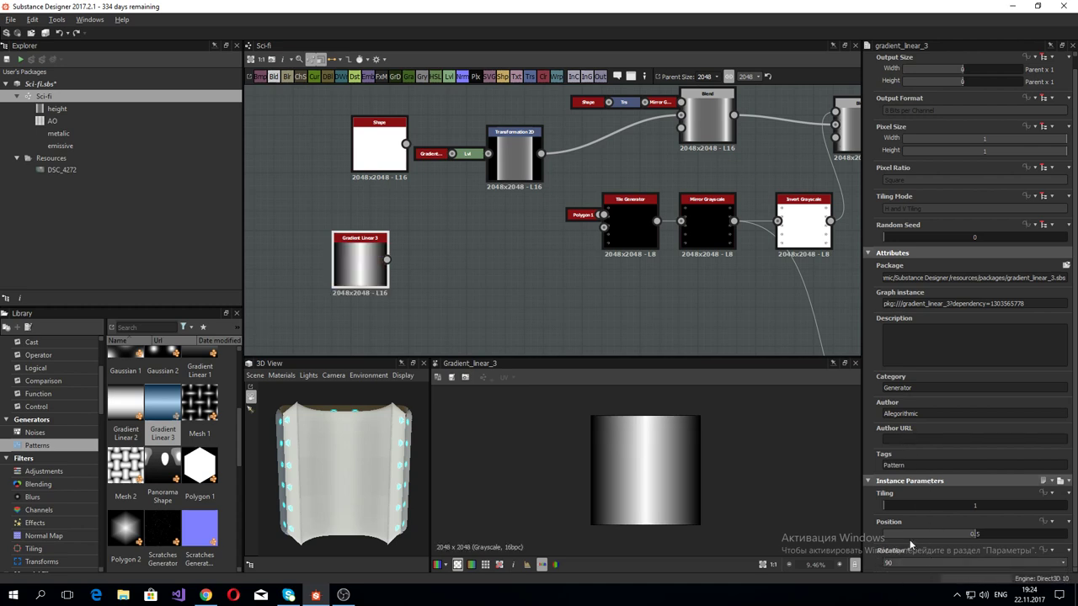
pyautogui.moveTo(360, 263)
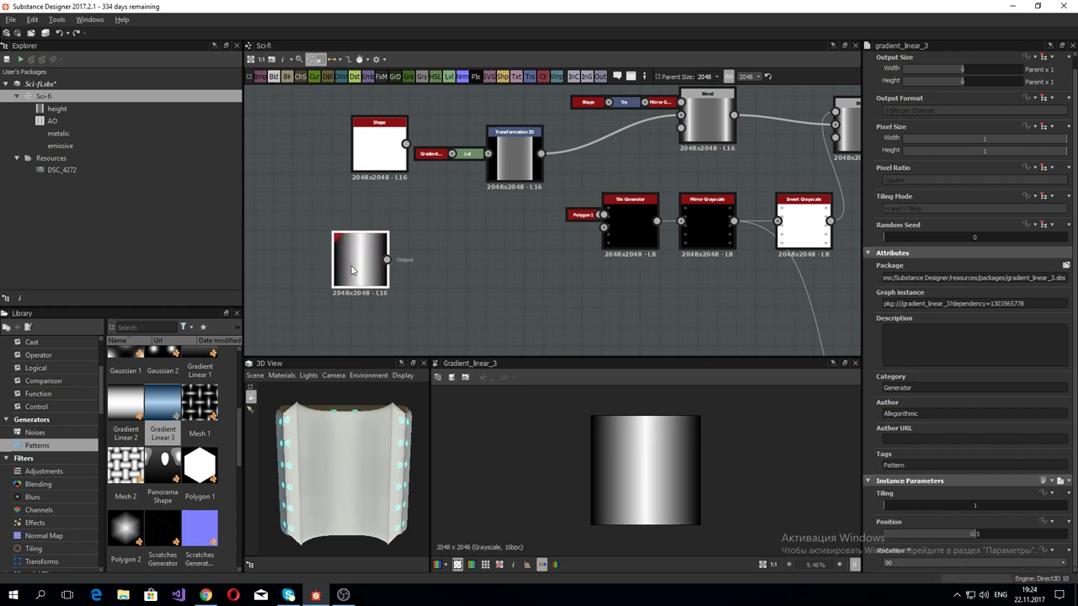
# Step: Add a Transformation 2D node after the gradient via the 'transform' search
pyautogui.press('space')
pyautogui.write('transform')
pyautogui.press('Return')
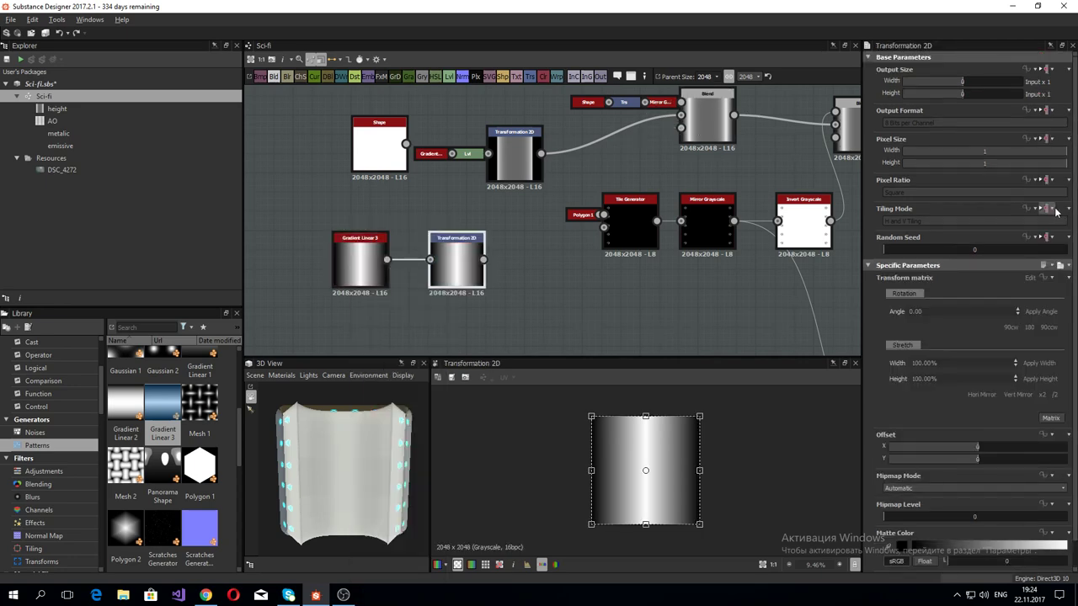
# Step: Make the transform's tiling absolute with no tiling, squashing the gradient into a thin strip
pyautogui.click(1056, 211)
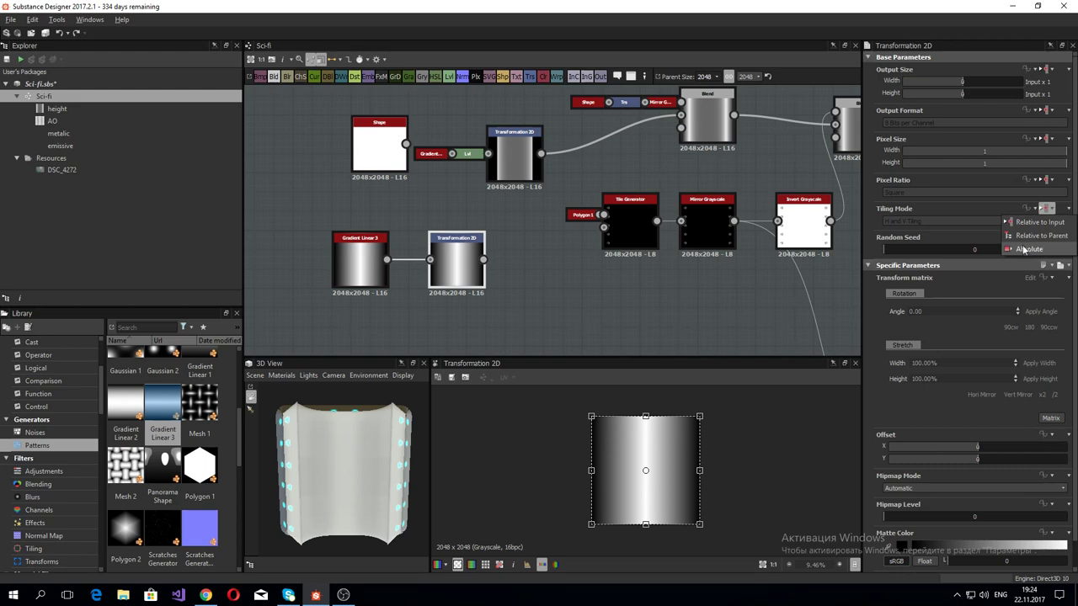
pyautogui.click(1025, 249)
pyautogui.click(968, 221)
pyautogui.click(909, 229)
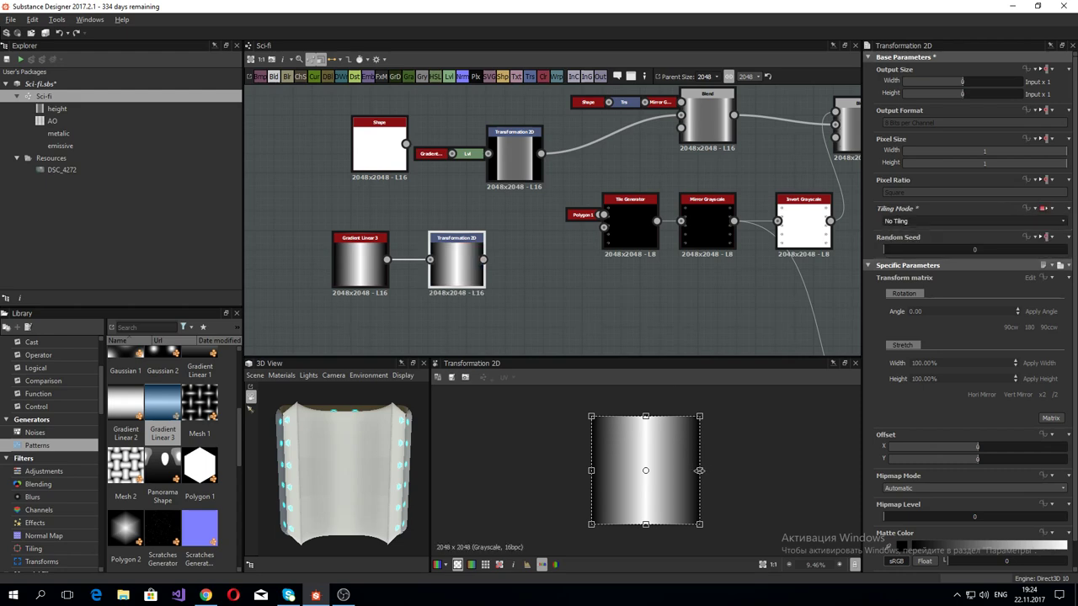
pyautogui.moveTo(699, 471); pyautogui.dragTo(593, 471)
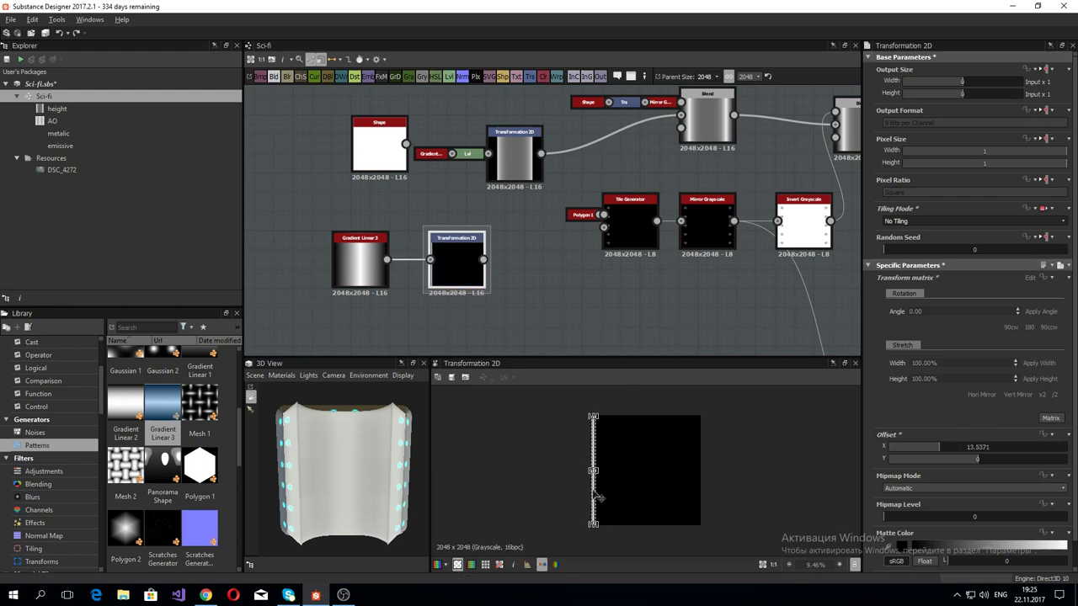
pyautogui.scroll(4, 581, 494)
pyautogui.scroll(1, 581, 494)
pyautogui.moveTo(556, 495); pyautogui.dragTo(577, 496)
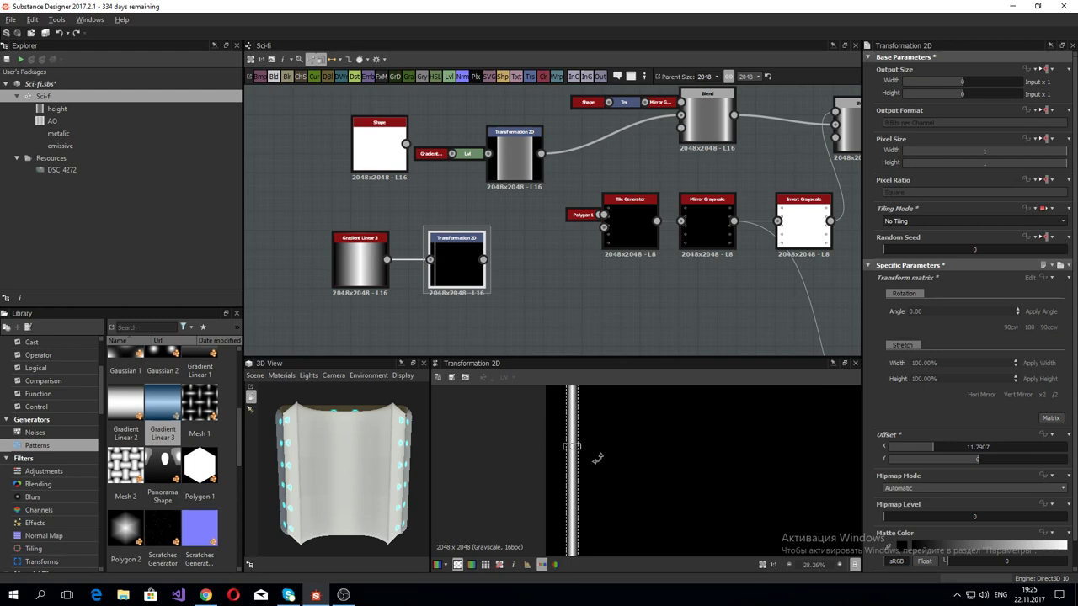
pyautogui.moveTo(582, 487); pyautogui.dragTo(627, 490)
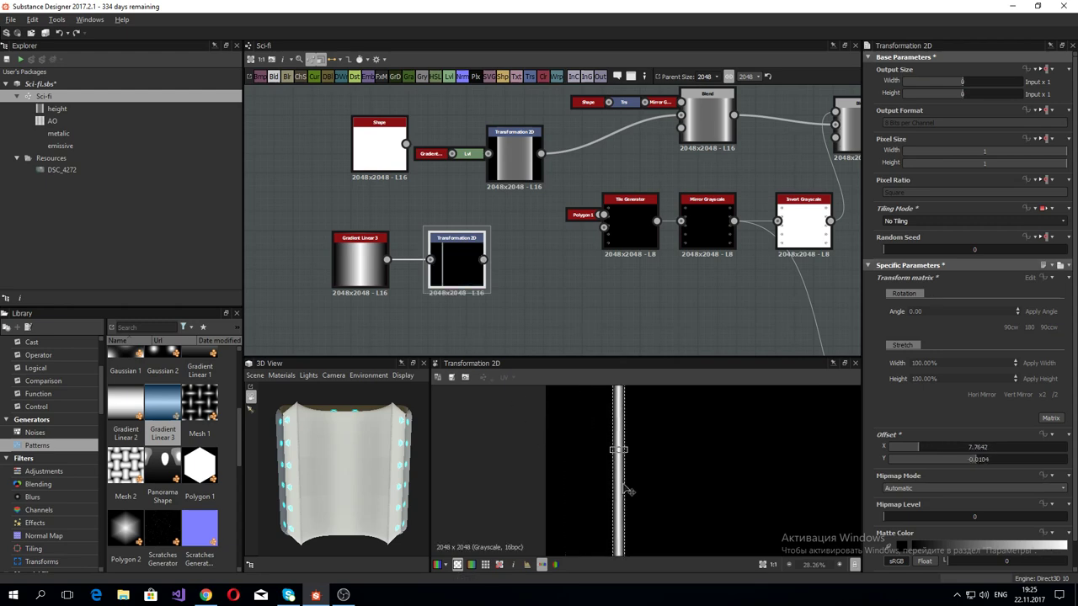
# Step: Set Tiling Mode to Vertical Tiling and fine-tune Offset X to 10.5627
pyautogui.scroll(-5, 628, 490)
pyautogui.scroll(1, 630, 484)
pyautogui.scroll(1, 630, 481)
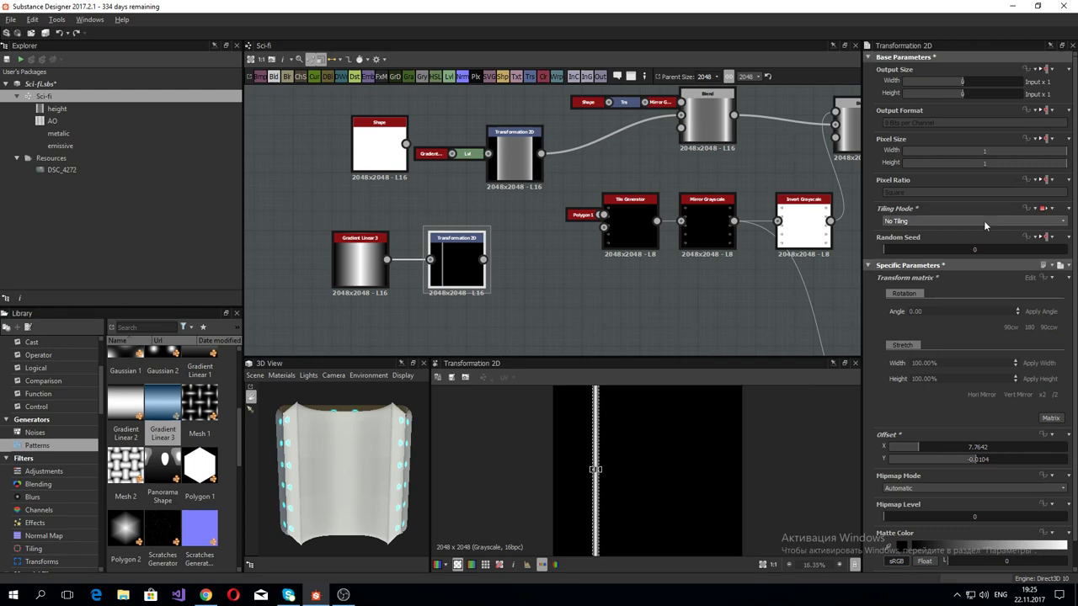
pyautogui.click(996, 221)
pyautogui.click(939, 245)
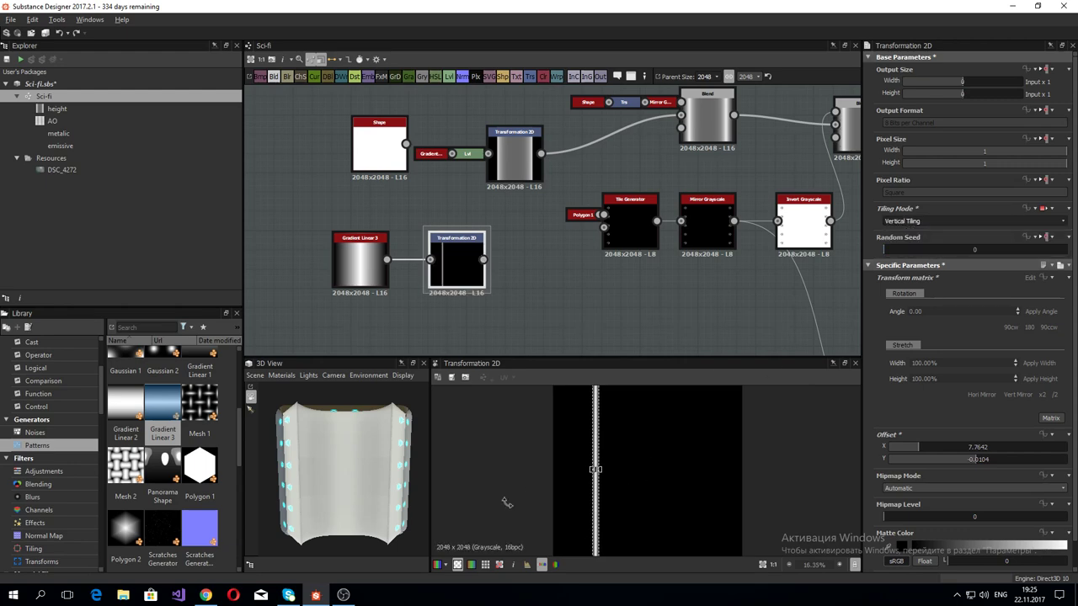
pyautogui.scroll(-3, 581, 506)
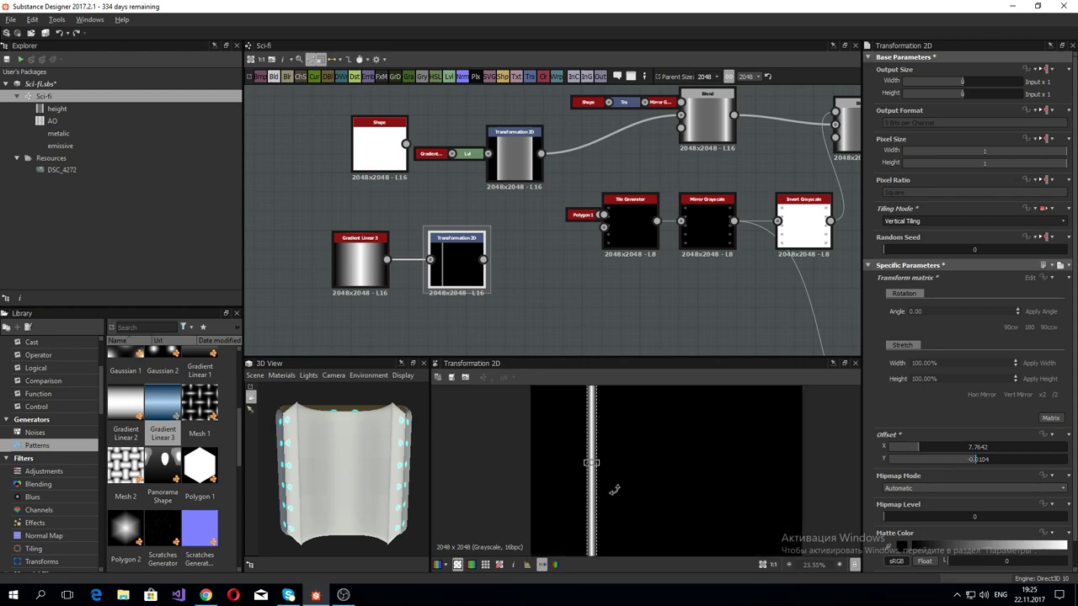
pyautogui.scroll(5, 608, 488)
pyautogui.moveTo(593, 462); pyautogui.dragTo(590, 462)
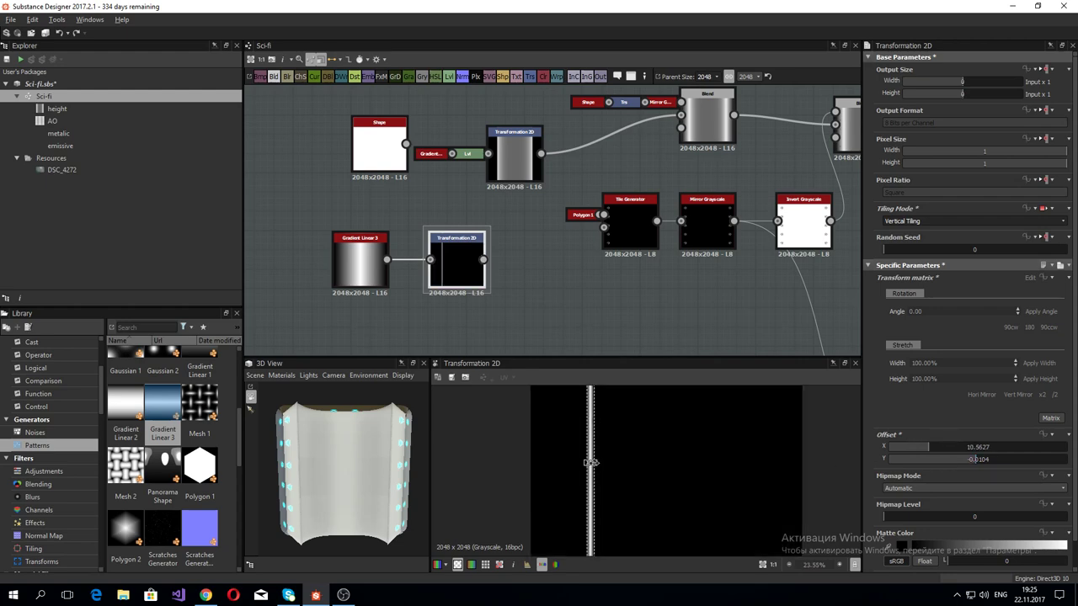
pyautogui.moveTo(509, 325); pyautogui.dragTo(574, 296, button='middle')
# Step: Add an Invert Grayscale node after the Transformation 2D node
pyautogui.click(524, 231)
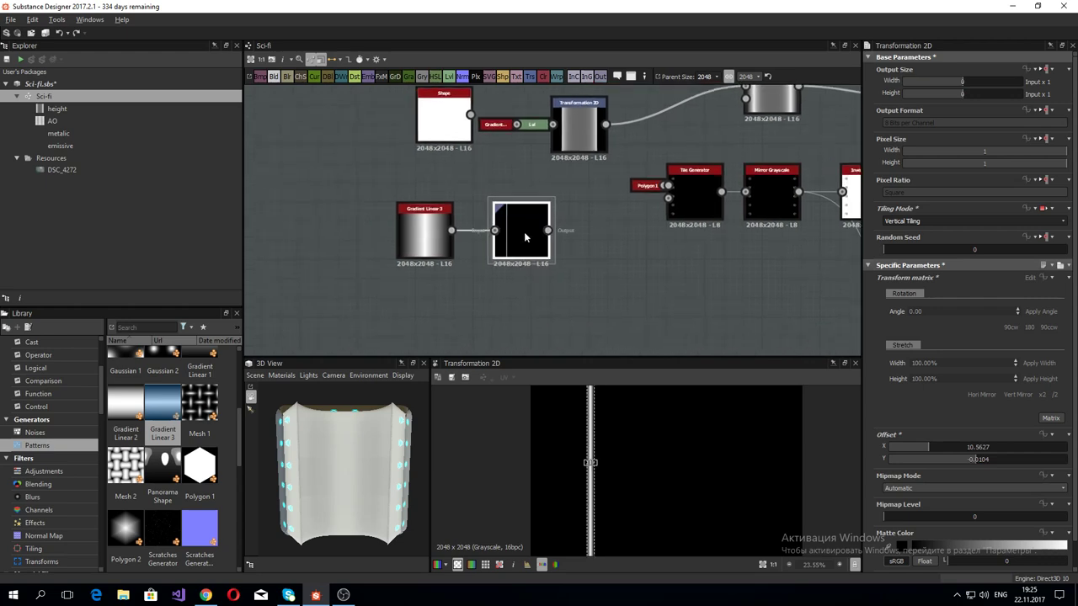
pyautogui.press('space')
pyautogui.write('inv')
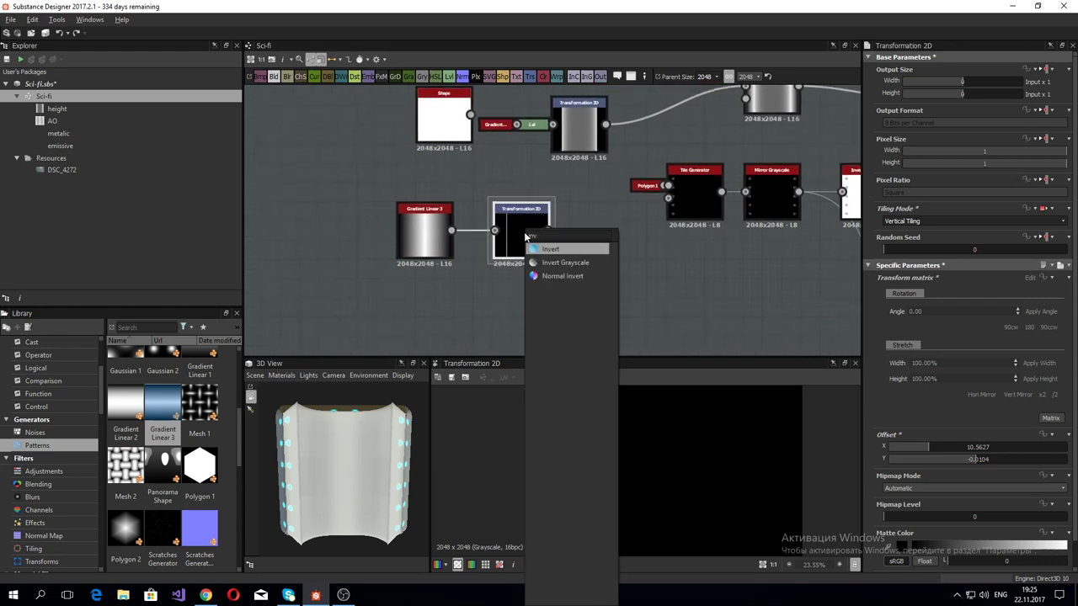
pyautogui.click(548, 262)
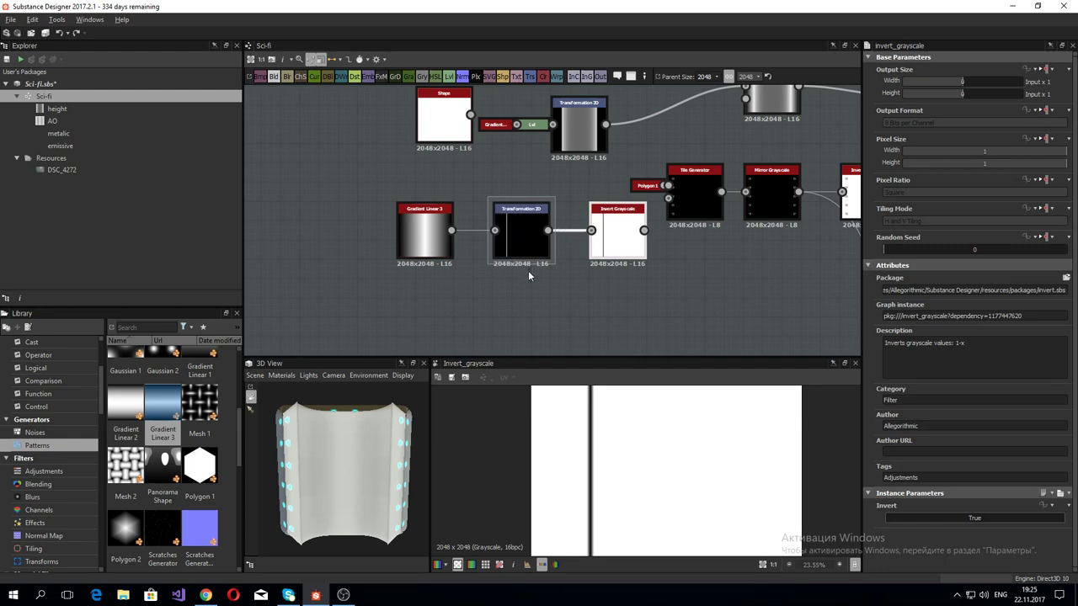
pyautogui.scroll(-3, 528, 270)
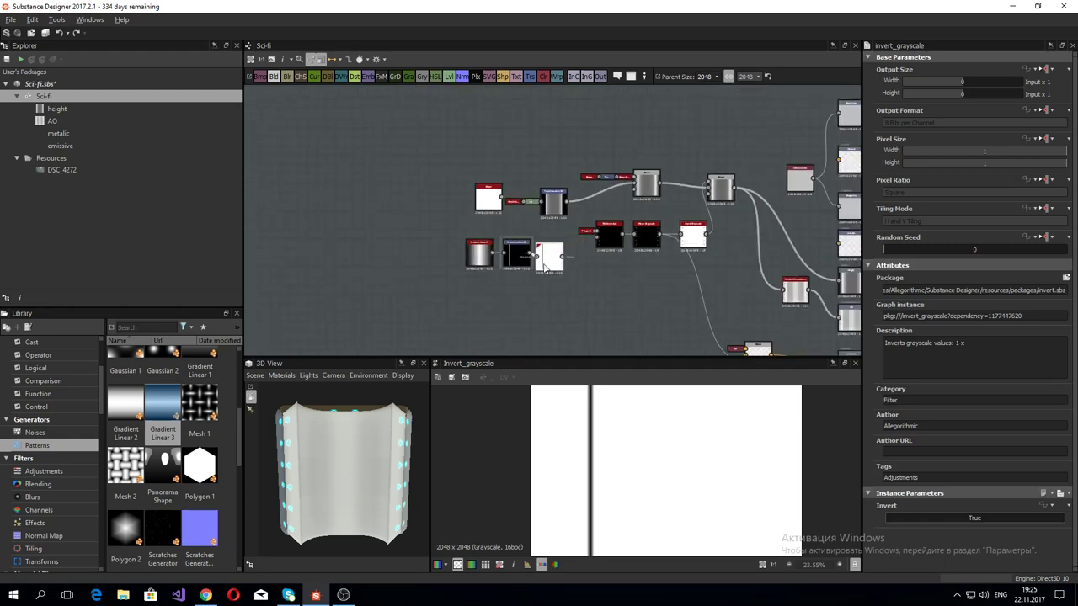
pyautogui.moveTo(545, 266); pyautogui.dragTo(555, 264)
# Step: Rewire the gradient into a duplicated Transformation 2D and rearrange the gradient, transform and invert nodes
pyautogui.click(474, 266)
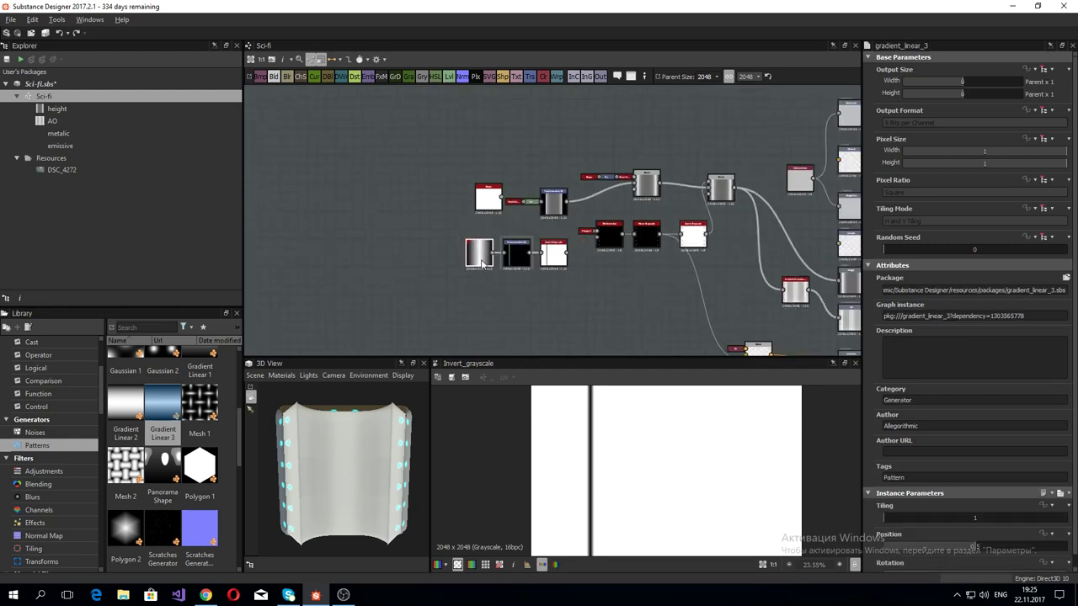
pyautogui.press('Delete')
pyautogui.click(518, 261)
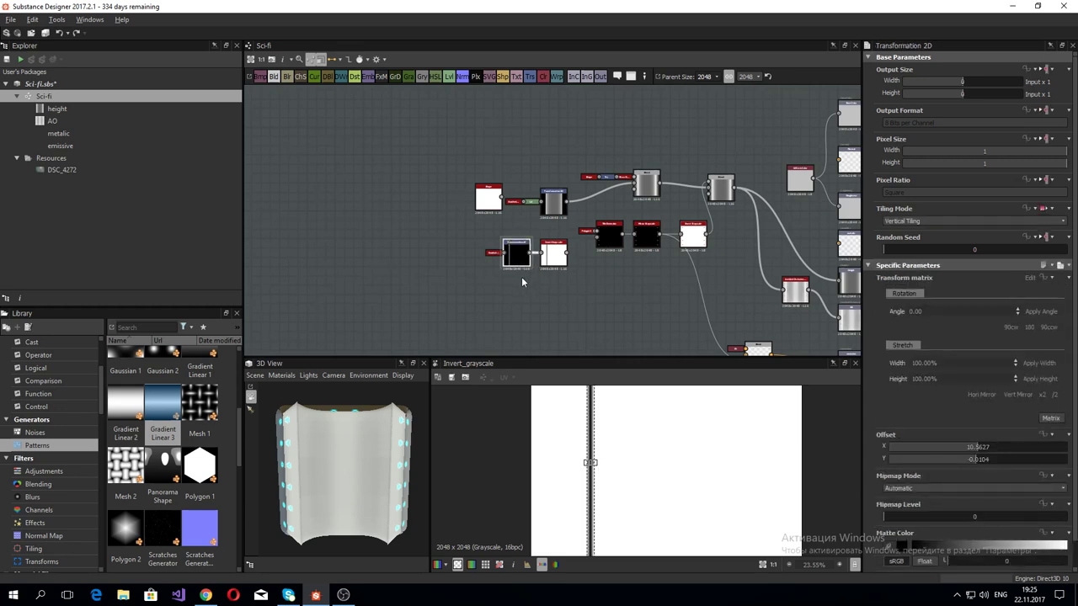
pyautogui.moveTo(200, 352); pyautogui.dragTo(470, 253)
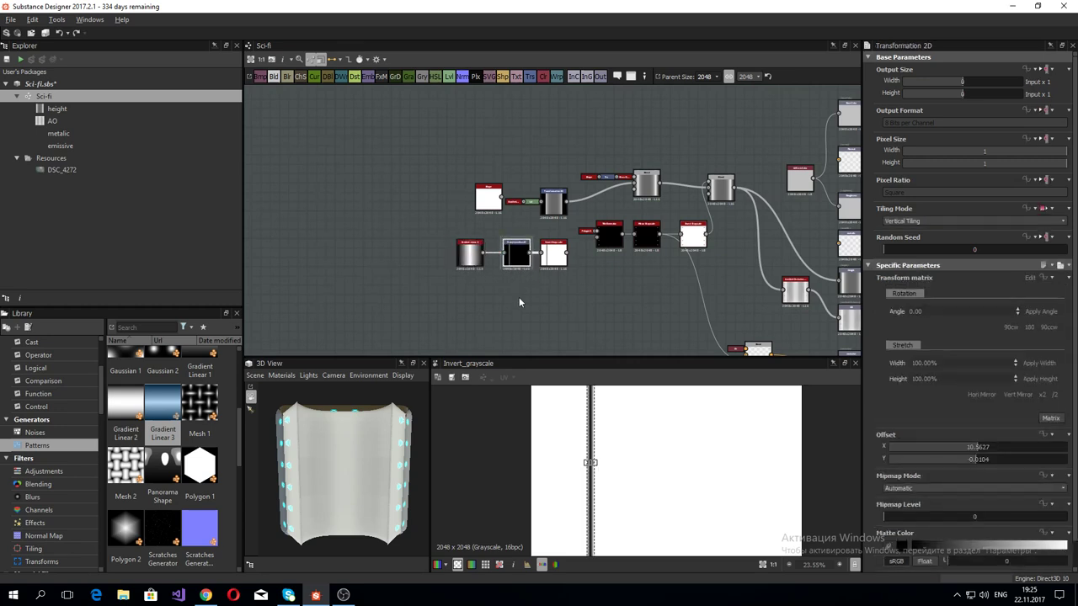
pyautogui.hotkey('ctrl', 'd')
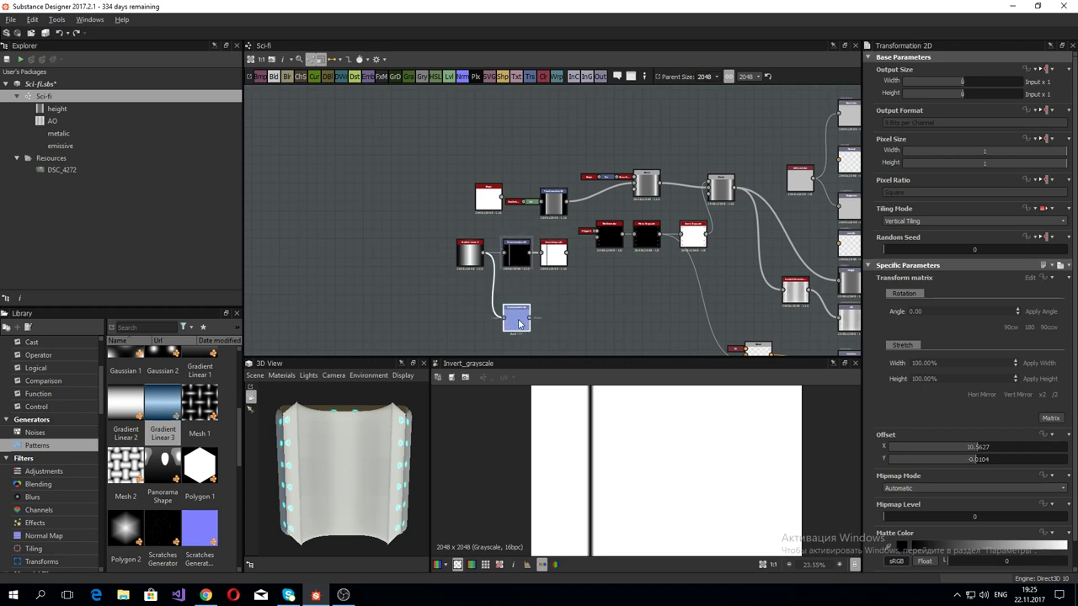
pyautogui.moveTo(519, 324); pyautogui.dragTo(626, 280, button='middle')
pyautogui.moveTo(585, 220); pyautogui.dragTo(509, 210)
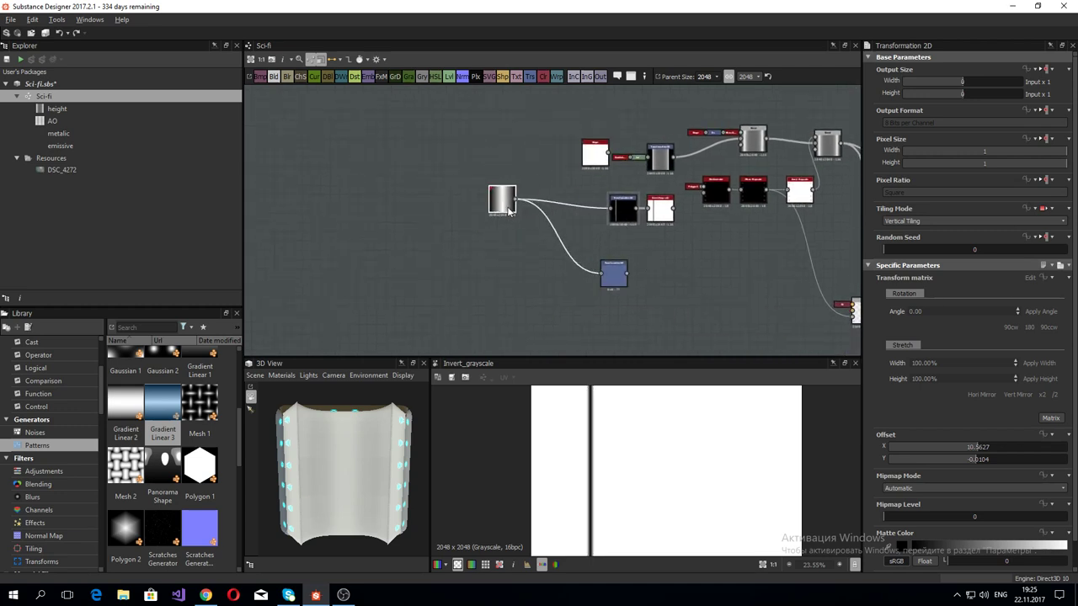
pyautogui.moveTo(624, 211); pyautogui.dragTo(567, 202)
pyautogui.moveTo(657, 211)
pyautogui.mouseDown()
pyautogui.moveTo(592, 213)
pyautogui.moveTo(605, 208)
pyautogui.mouseUp()
# Step: Add a Mirror Grayscale node after the invert to repeat the dark line at both edges
pyautogui.press('space')
pyautogui.write('mi')
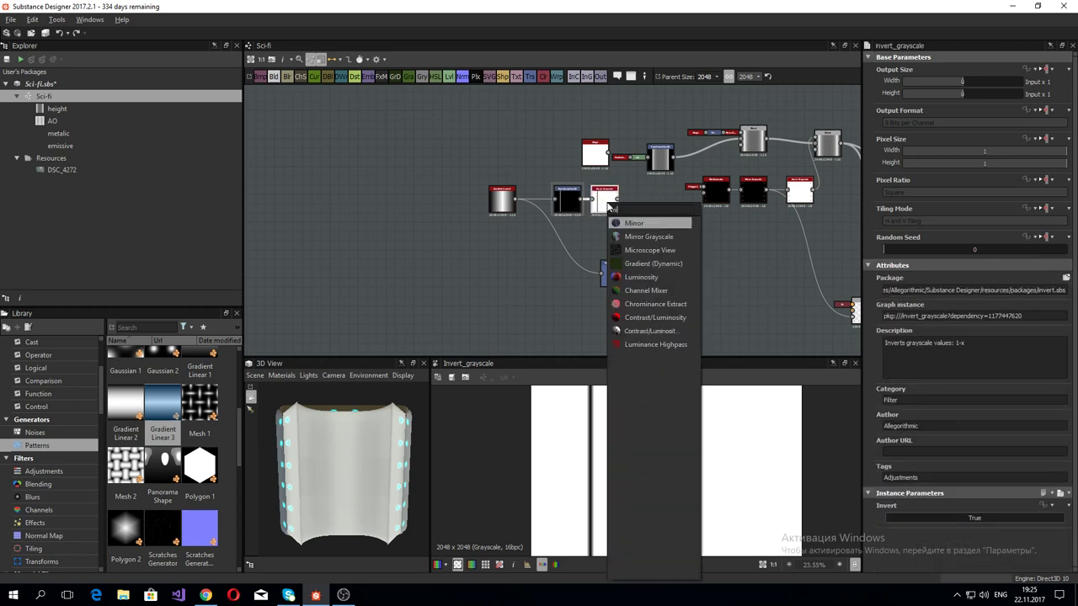
pyautogui.press('Down')
pyautogui.press('Return')
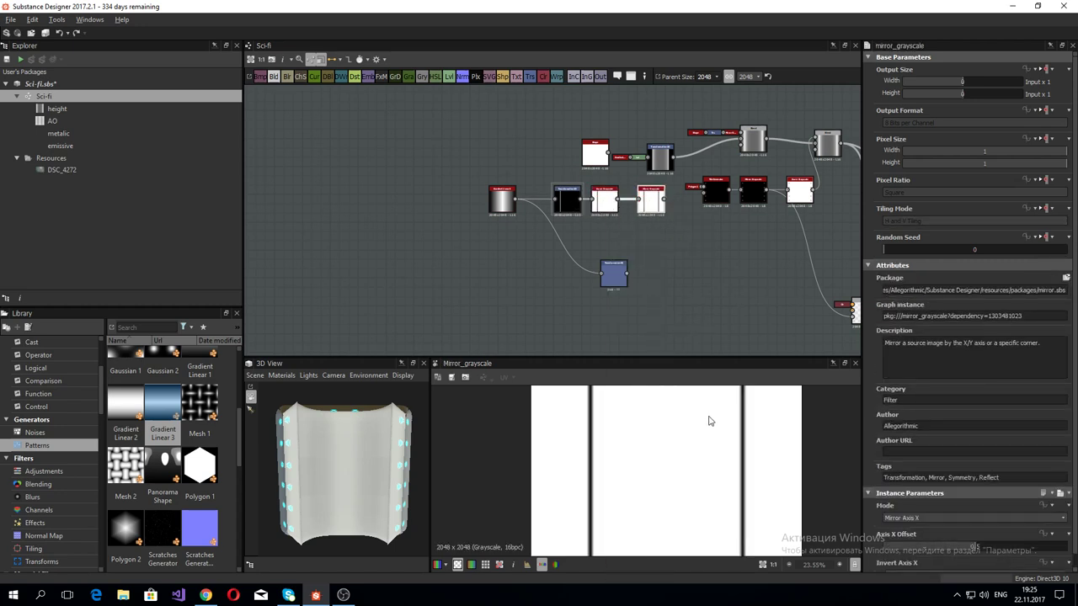
pyautogui.scroll(-2, 709, 421)
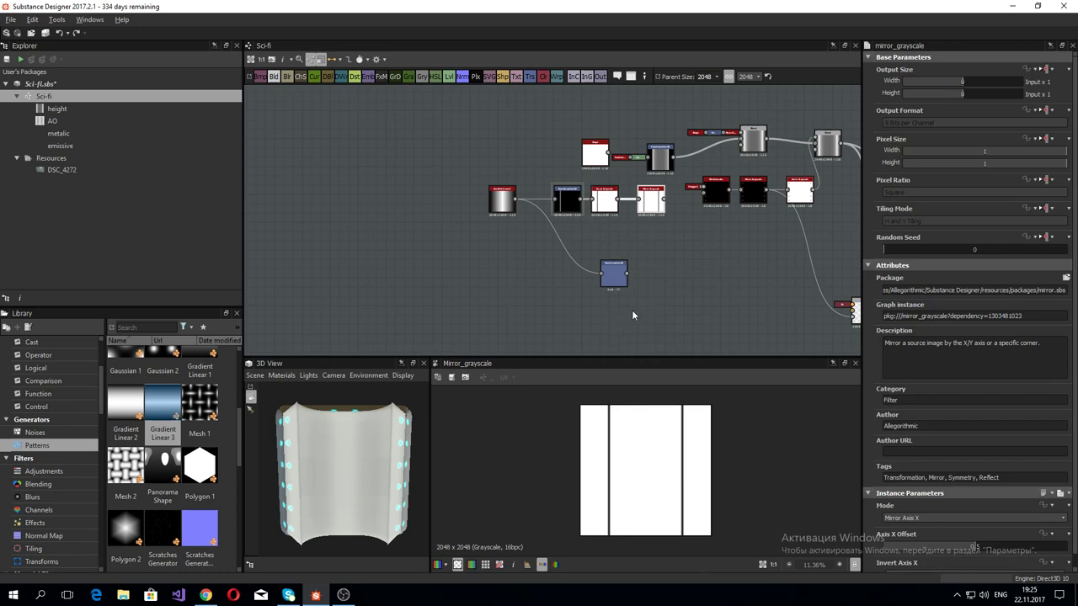
pyautogui.click(614, 273)
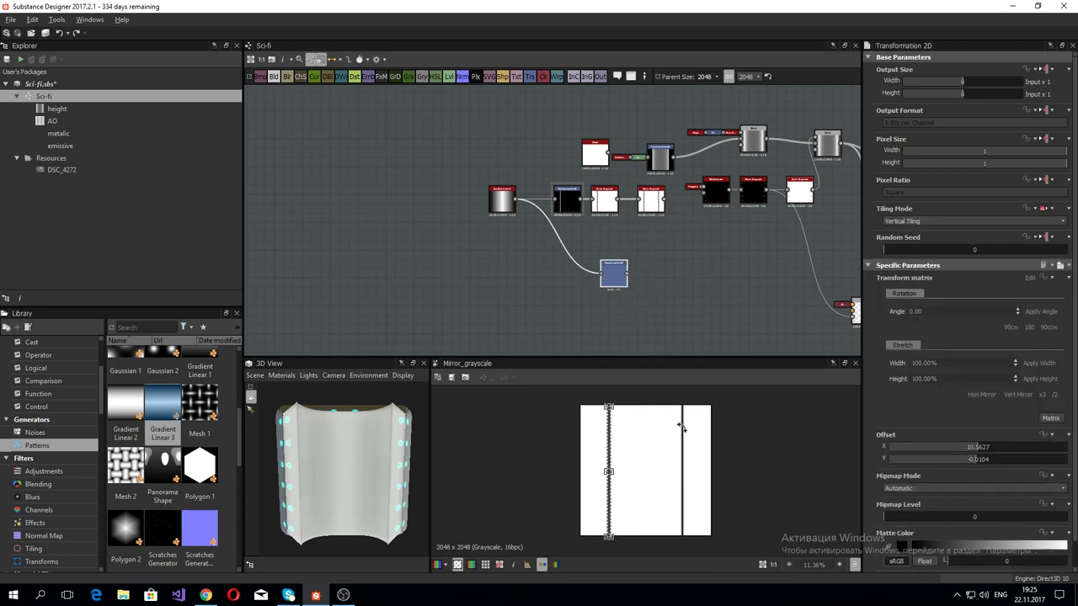
# Step: Rotate the lower Transformation 2D to a 90-degree angle and preview its output
pyautogui.click(922, 315)
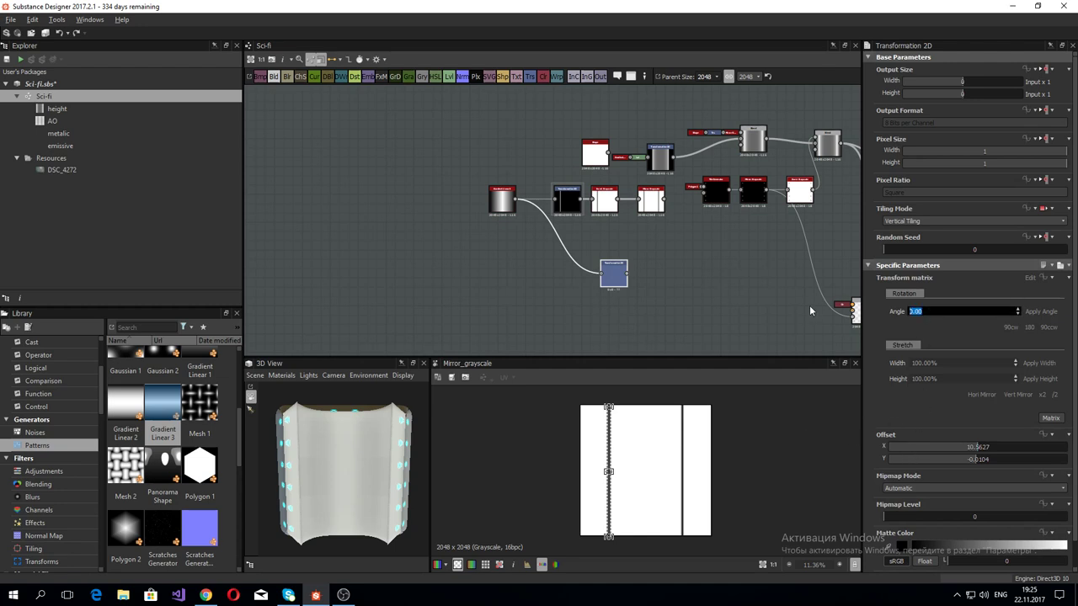
pyautogui.write('90')
pyautogui.press('Return')
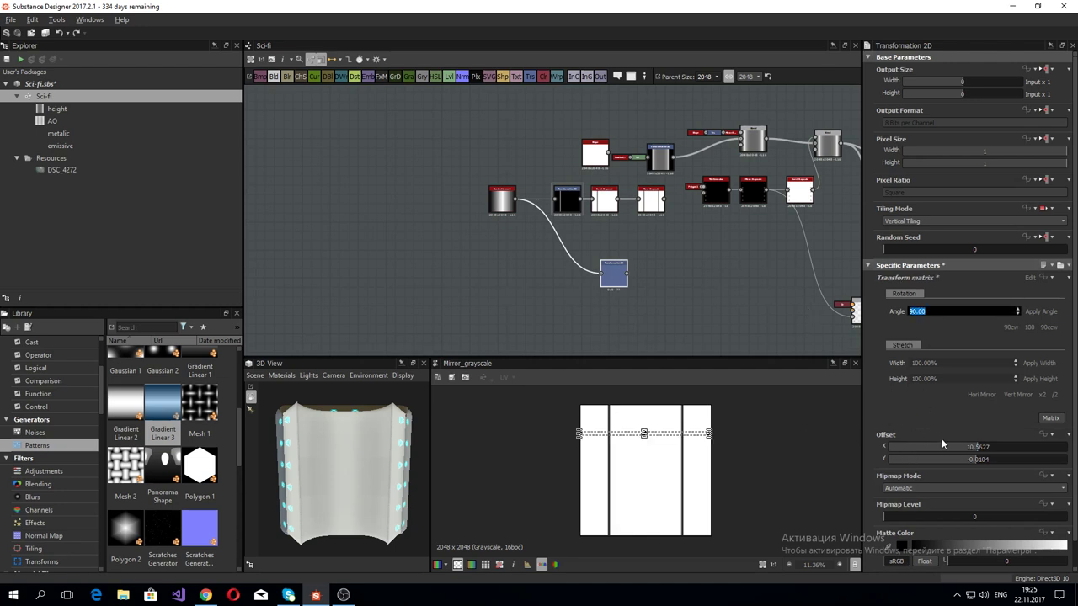
pyautogui.click(936, 220)
pyautogui.click(930, 237)
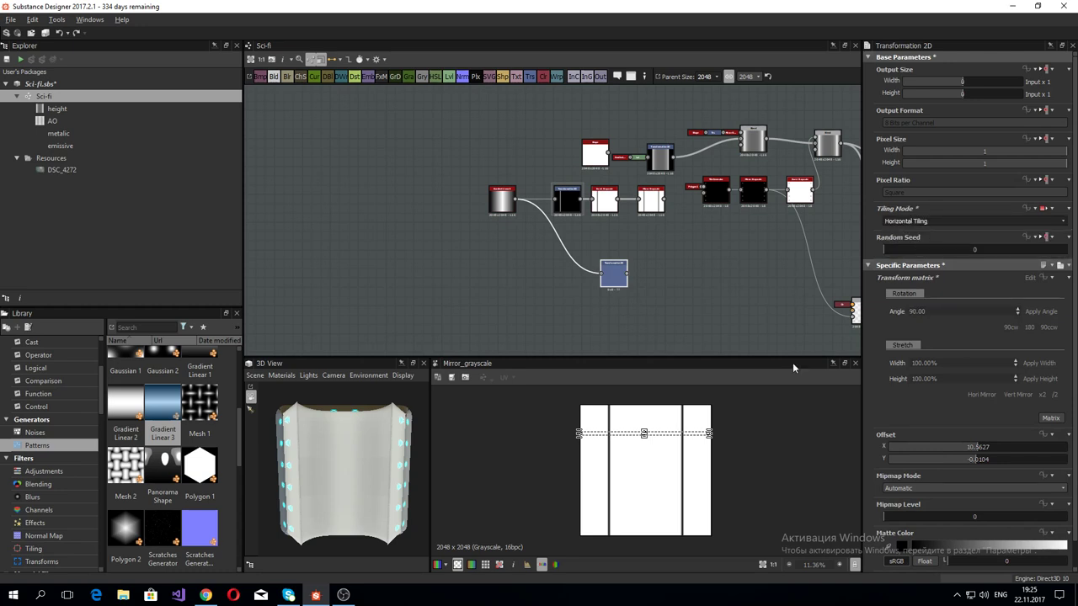
pyautogui.doubleClick(613, 285)
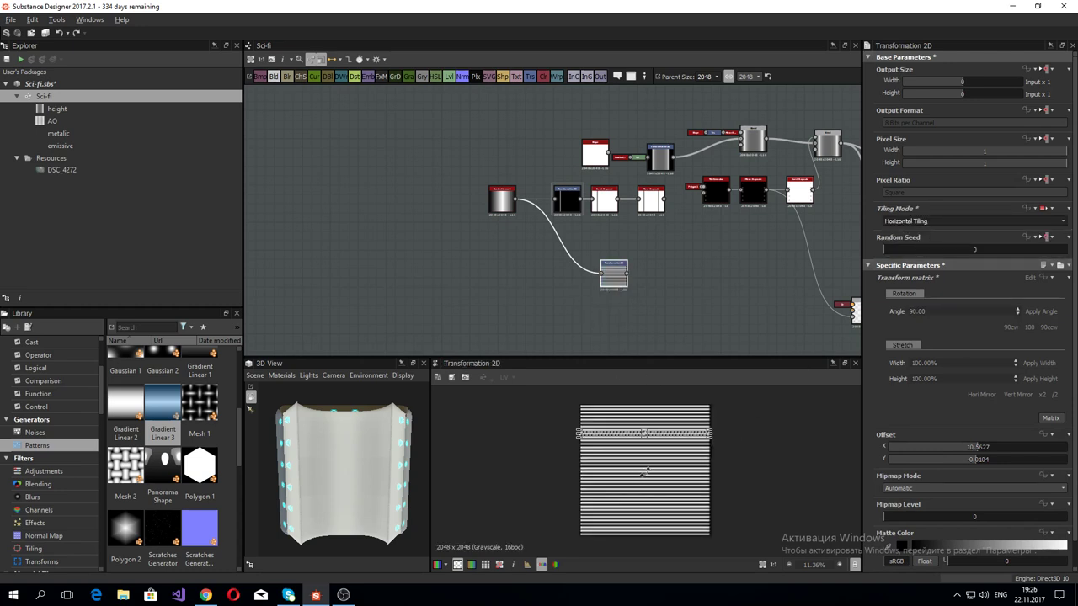
# Step: Try the tiling modes and settle on Vertical Tiling to get a single stripe
pyautogui.click(930, 220)
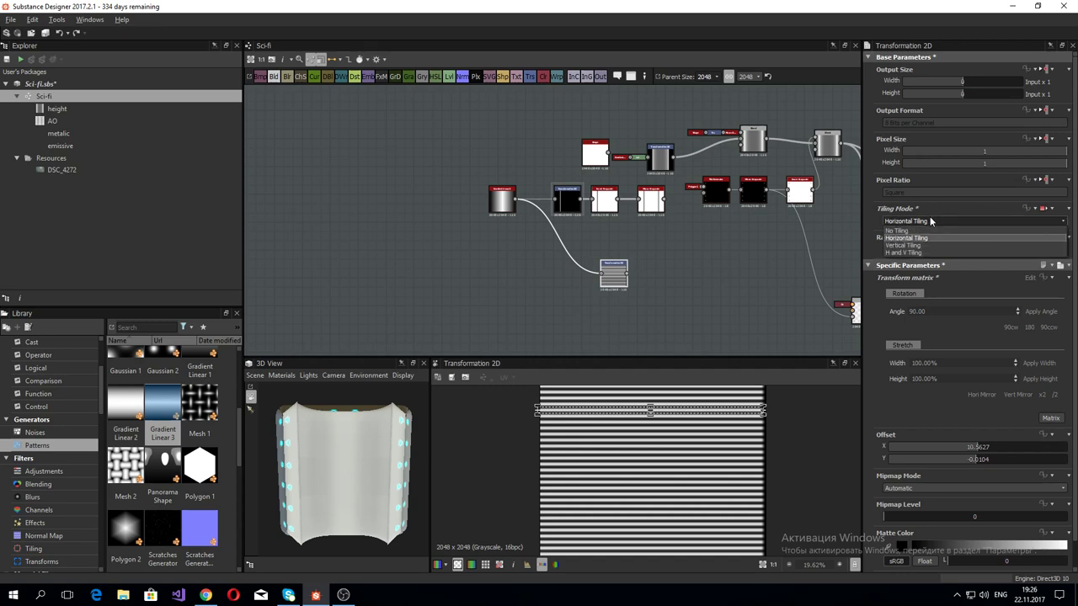
pyautogui.click(712, 294)
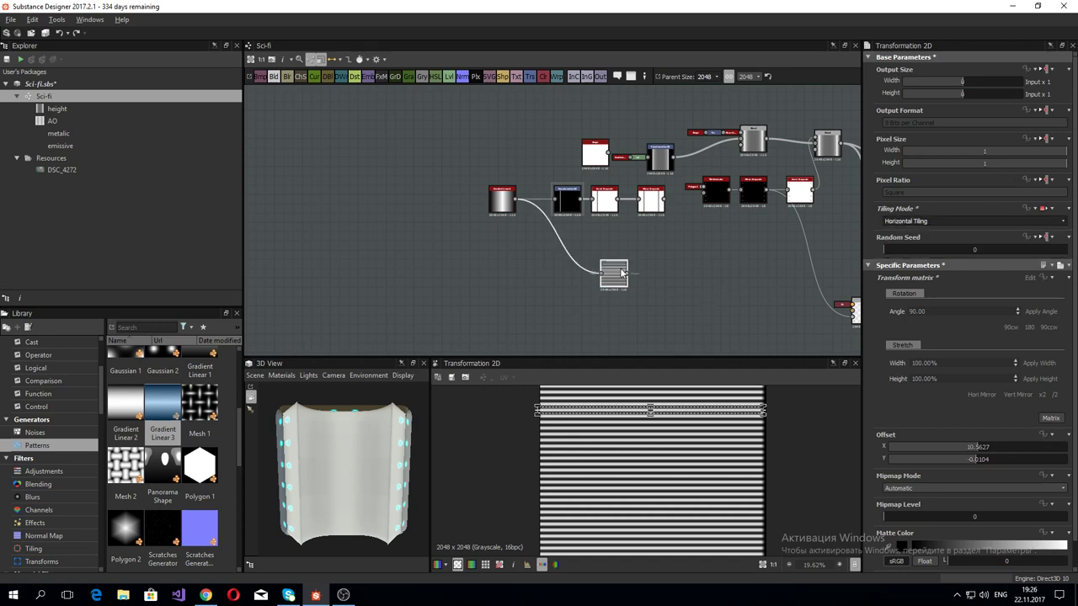
pyautogui.click(938, 215)
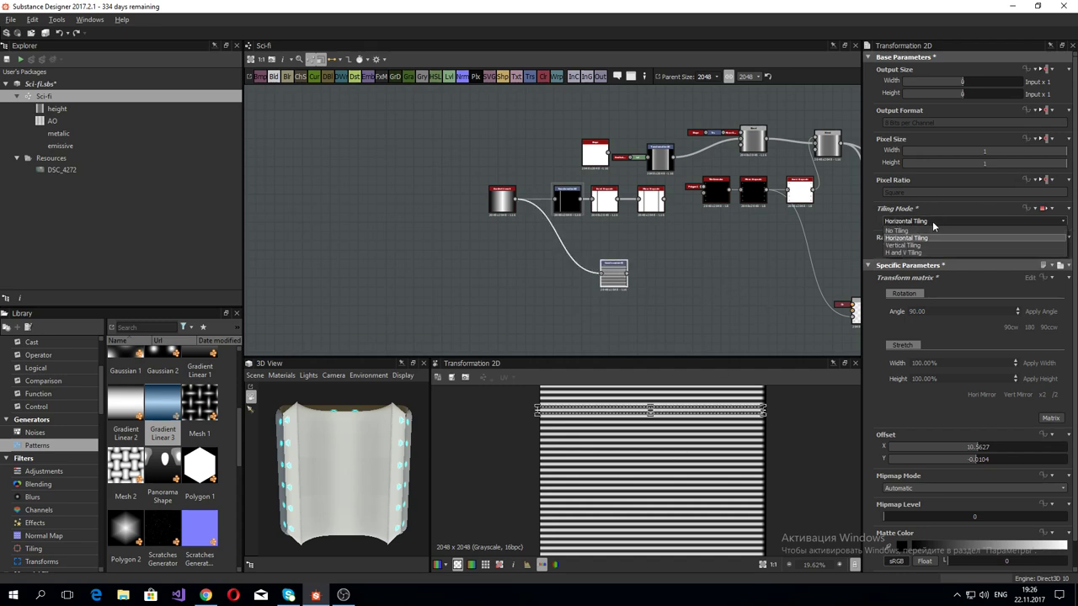
pyautogui.click(928, 229)
pyautogui.click(921, 220)
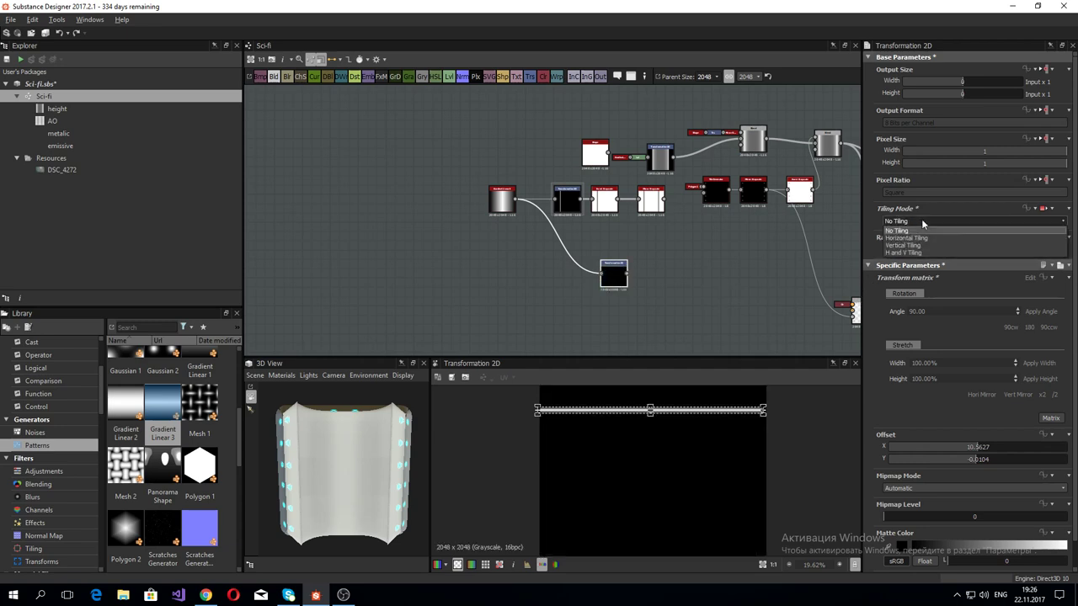
pyautogui.click(926, 238)
pyautogui.click(929, 222)
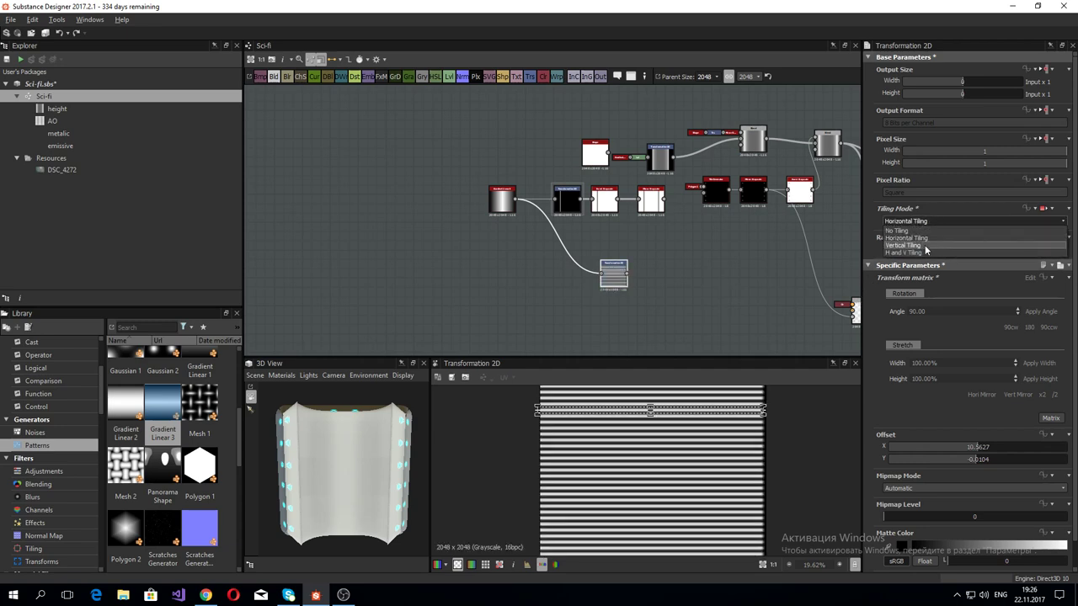
pyautogui.click(926, 247)
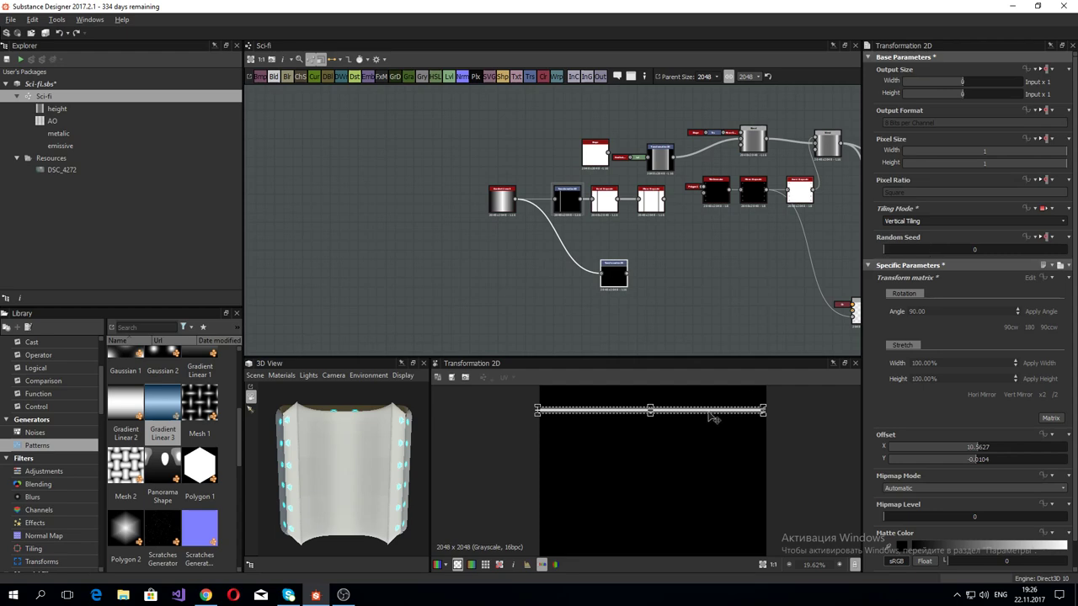
# Step: Shift the stripe left and compare against the upper Transformation 2D node
pyautogui.moveTo(713, 414); pyautogui.dragTo(656, 422)
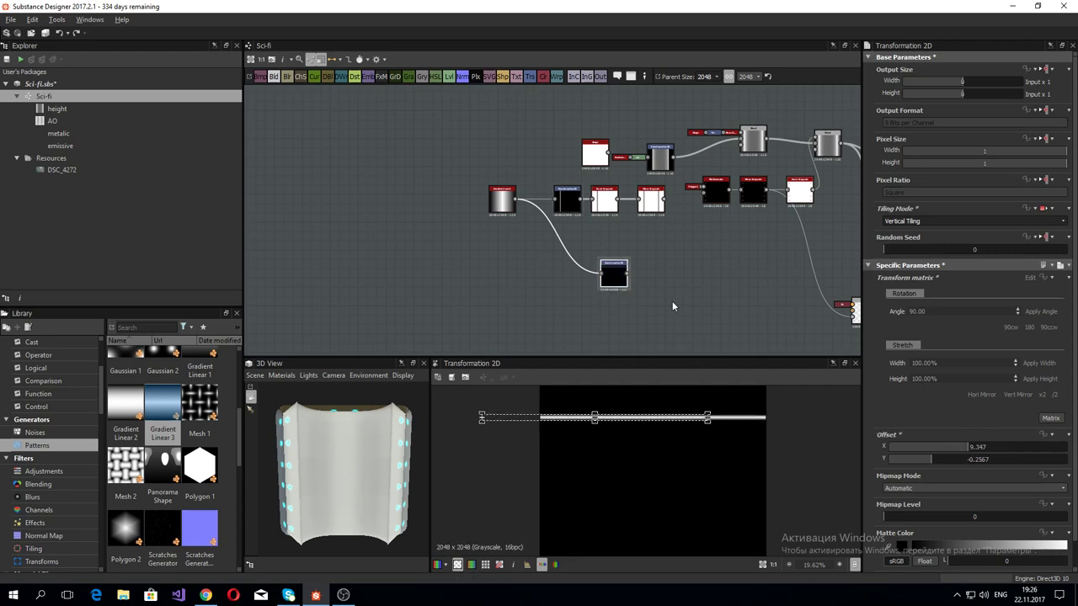
pyautogui.scroll(3, 578, 229)
pyautogui.scroll(2, 618, 239)
pyautogui.moveTo(465, 160); pyautogui.dragTo(558, 283, button='middle')
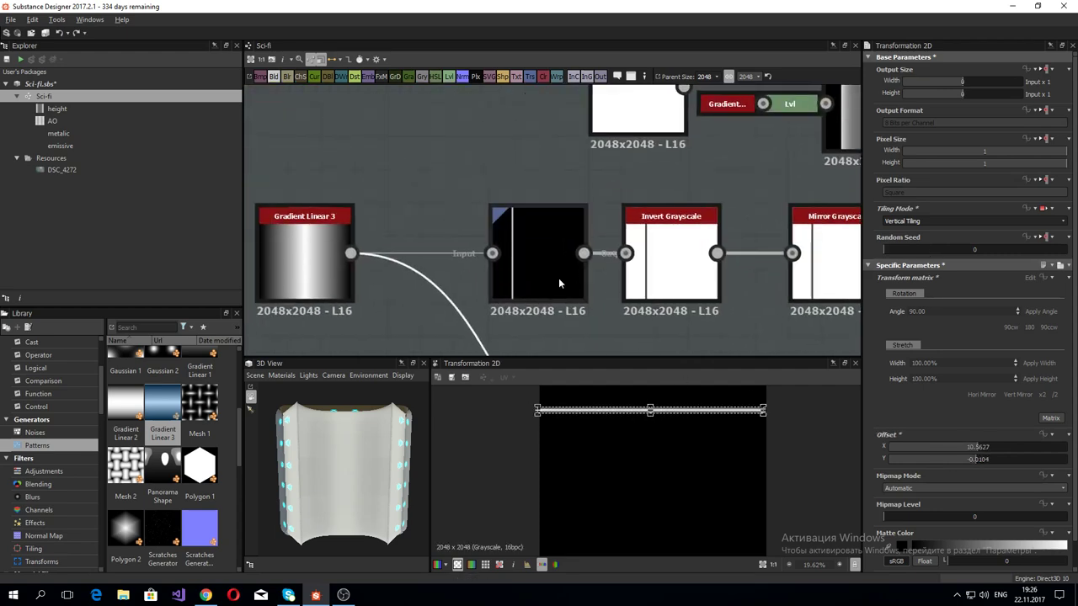
pyautogui.scroll(3, 558, 283)
pyautogui.click(542, 269)
pyautogui.hotkey('ctrl', 'z')
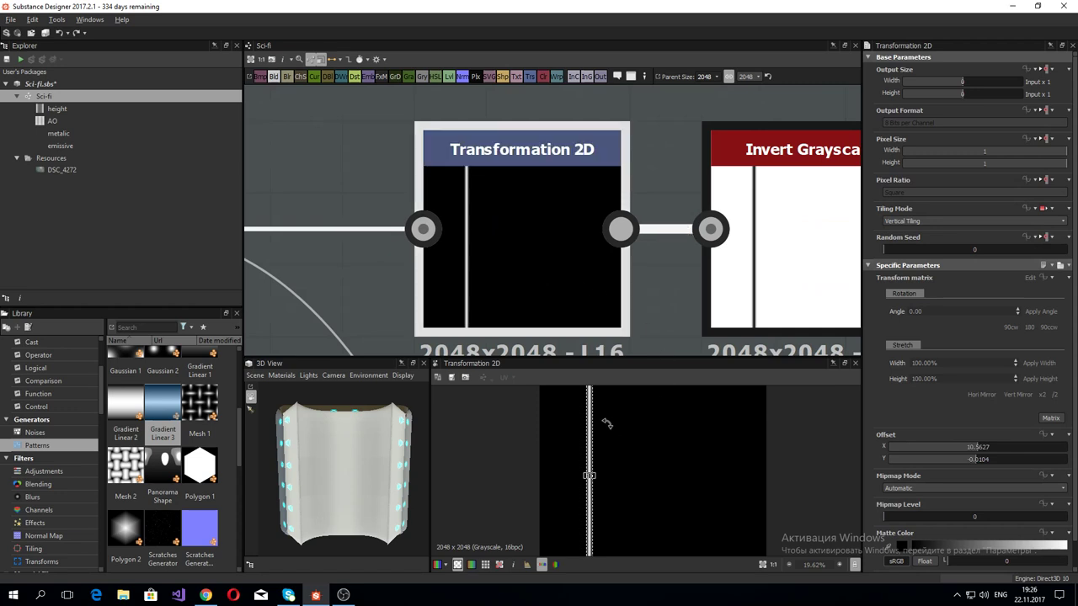
pyautogui.click(592, 433)
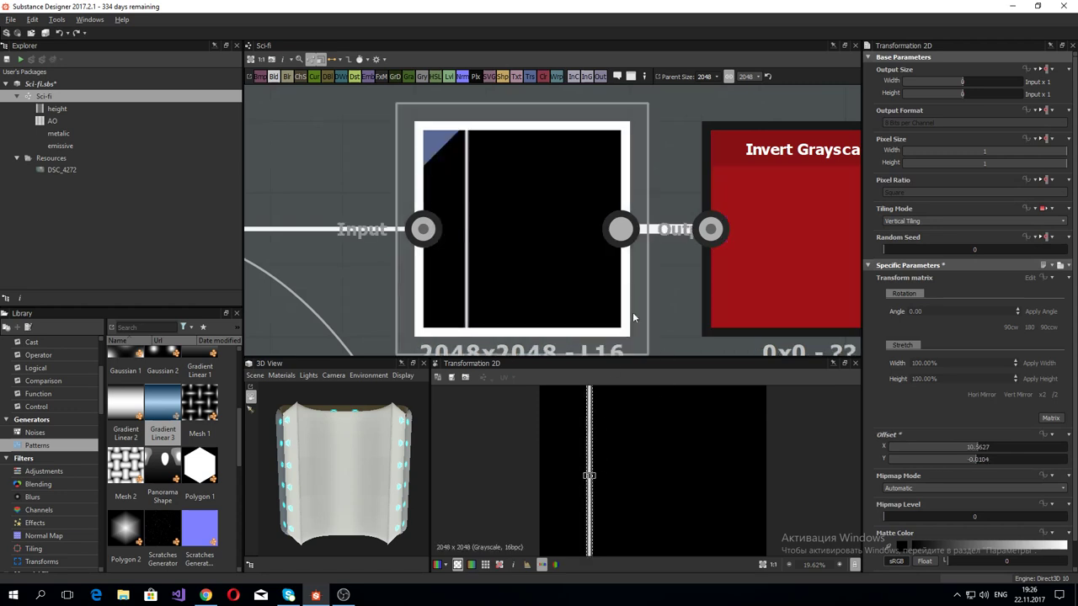
pyautogui.scroll(-5, 633, 311)
pyautogui.scroll(-1, 646, 282)
pyautogui.moveTo(681, 345); pyautogui.dragTo(664, 237, button='middle')
# Step: Nudge the thin white line up near the top, ending at offset X 26.6941
pyautogui.click(646, 244)
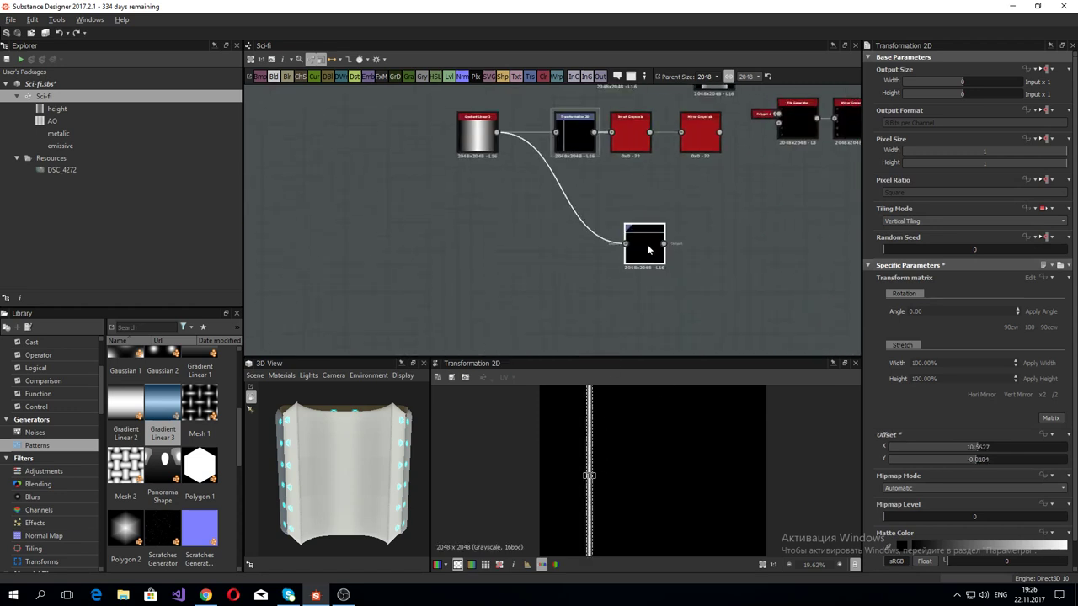
pyautogui.doubleClick(647, 244)
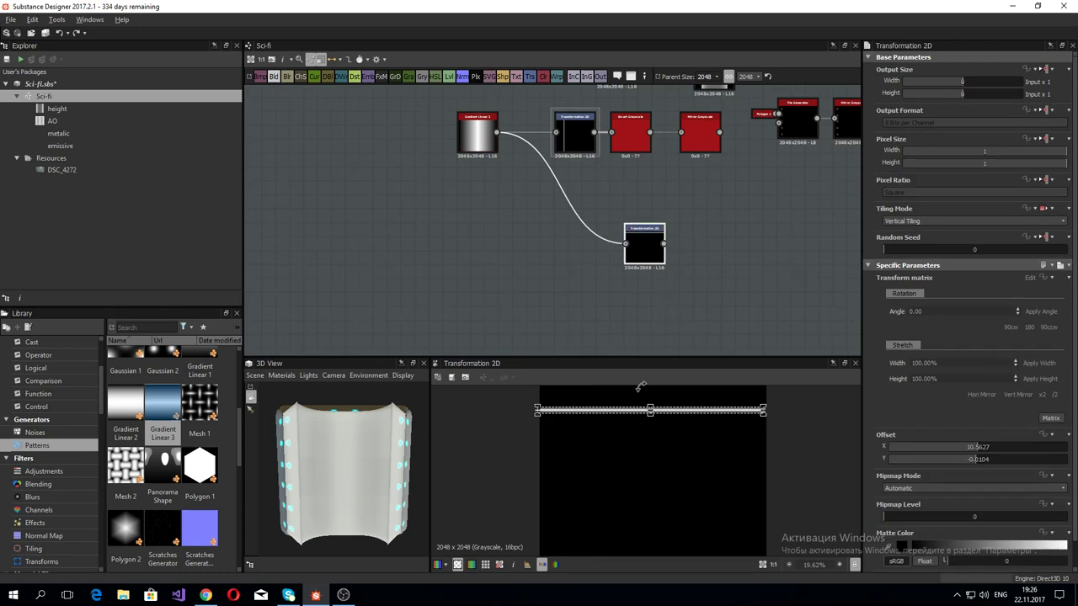
pyautogui.scroll(-2, 672, 450)
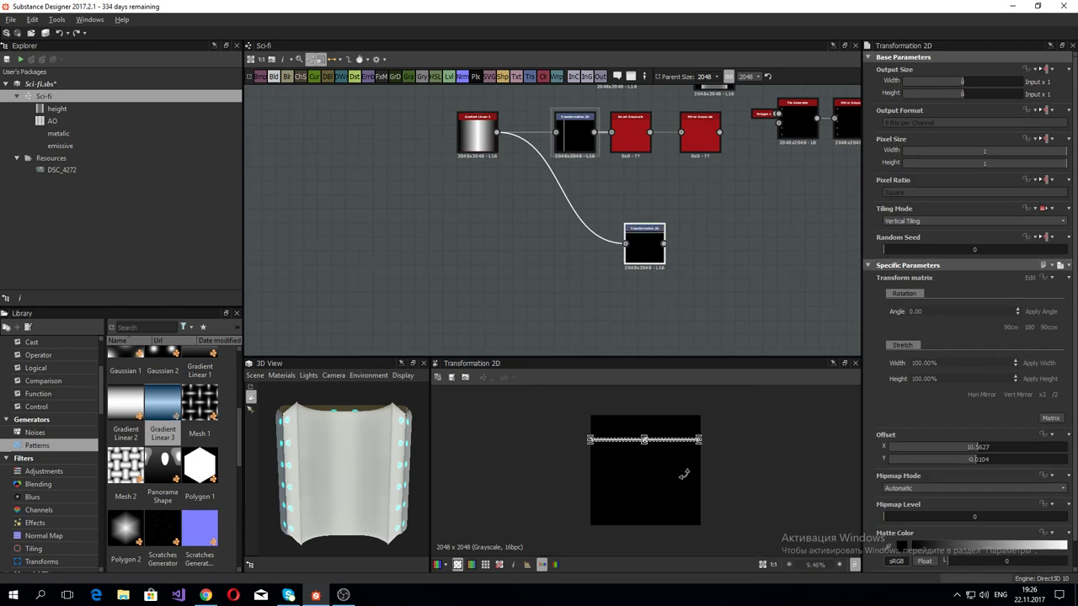
pyautogui.click(674, 313)
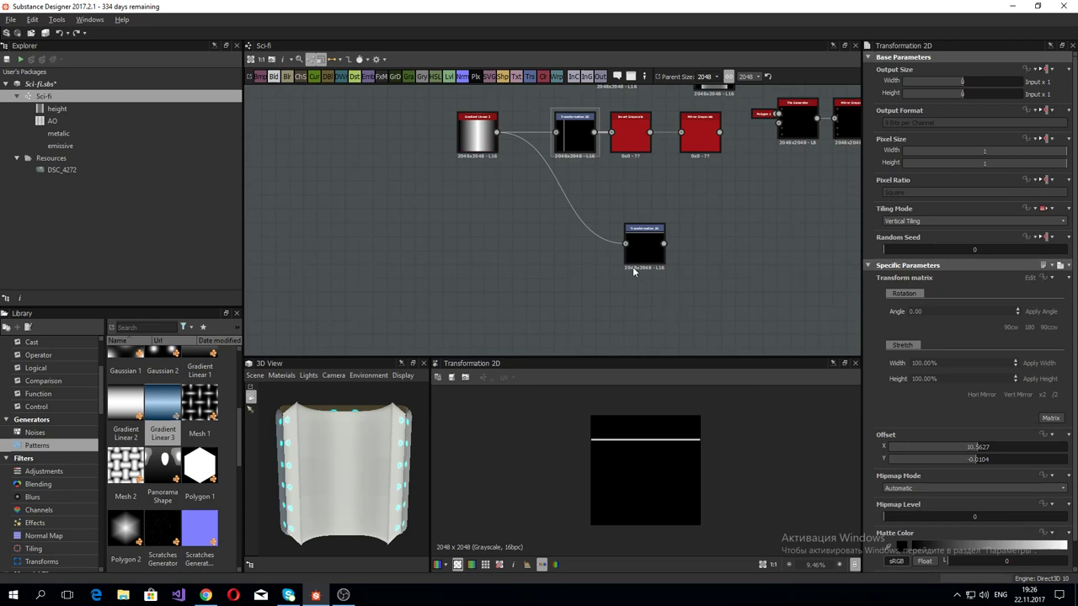
pyautogui.click(644, 248)
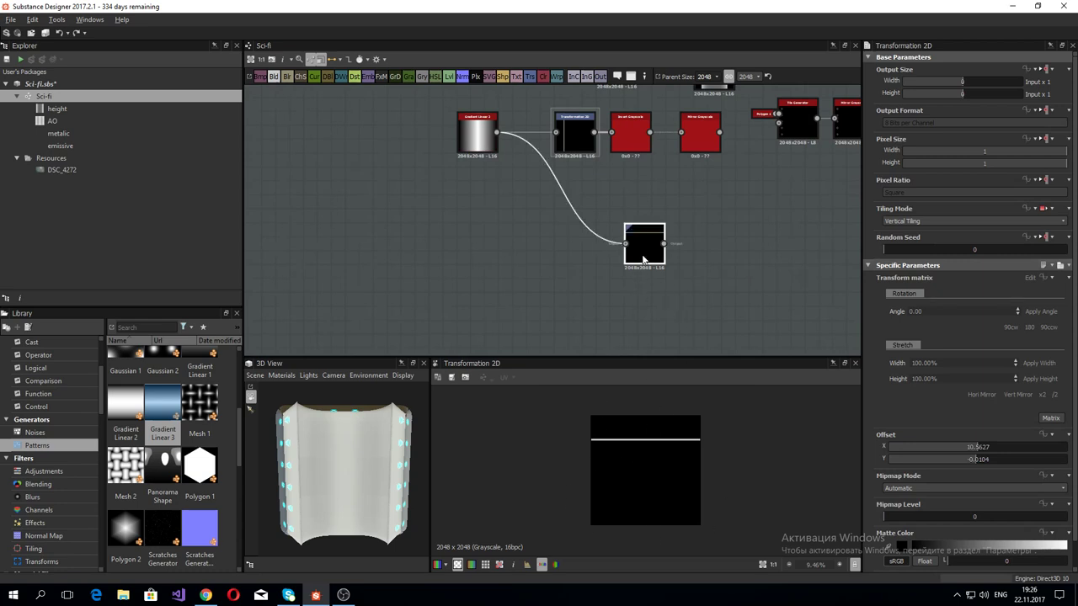
pyautogui.scroll(2, 679, 480)
pyautogui.scroll(-1, 682, 421)
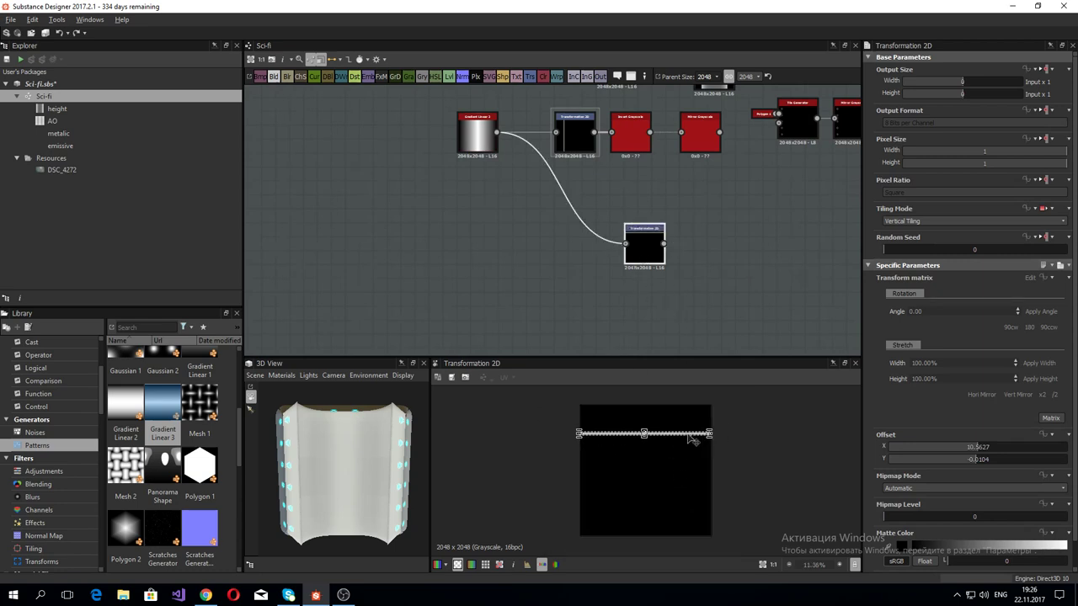
pyautogui.moveTo(702, 317); pyautogui.dragTo(699, 356, button='middle')
pyautogui.moveTo(682, 438); pyautogui.dragTo(684, 423)
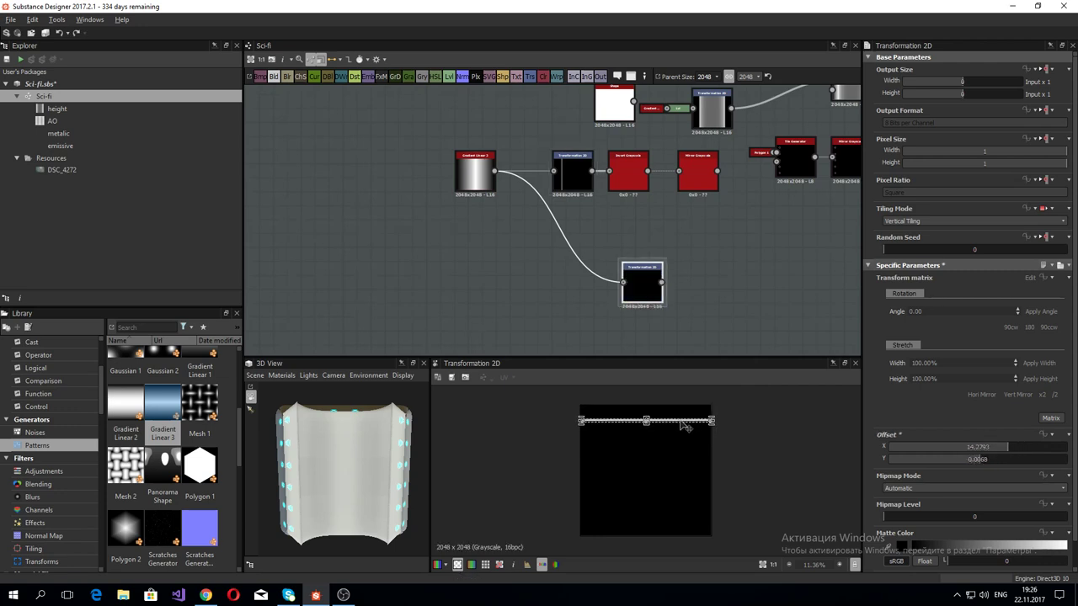
pyautogui.scroll(5, 651, 426)
pyautogui.scroll(-1, 652, 425)
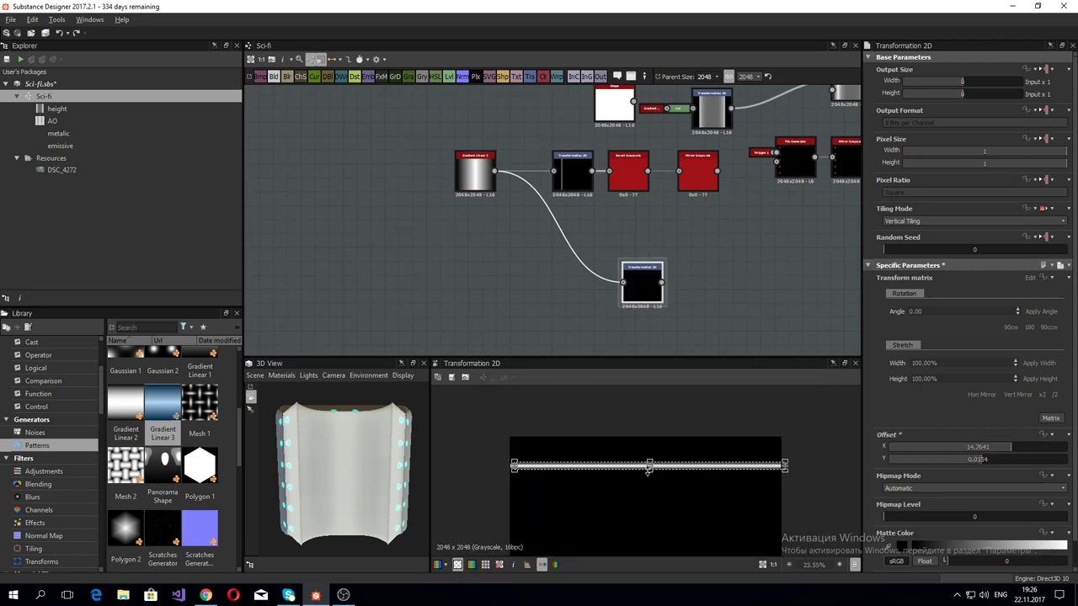
pyautogui.moveTo(650, 466); pyautogui.dragTo(650, 465)
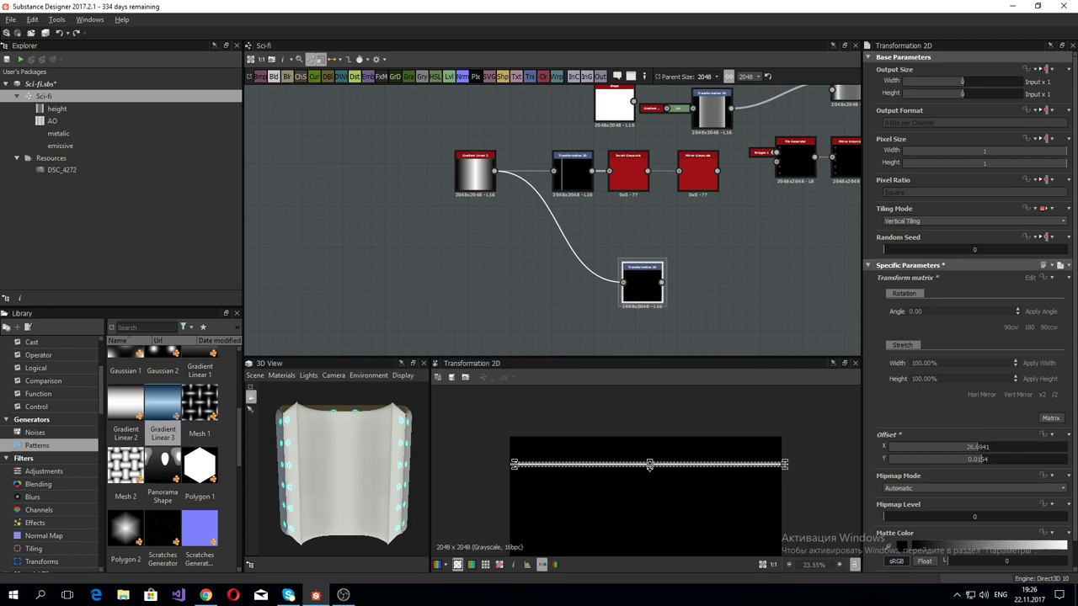
pyautogui.moveTo(676, 335); pyautogui.dragTo(696, 293, button='middle')
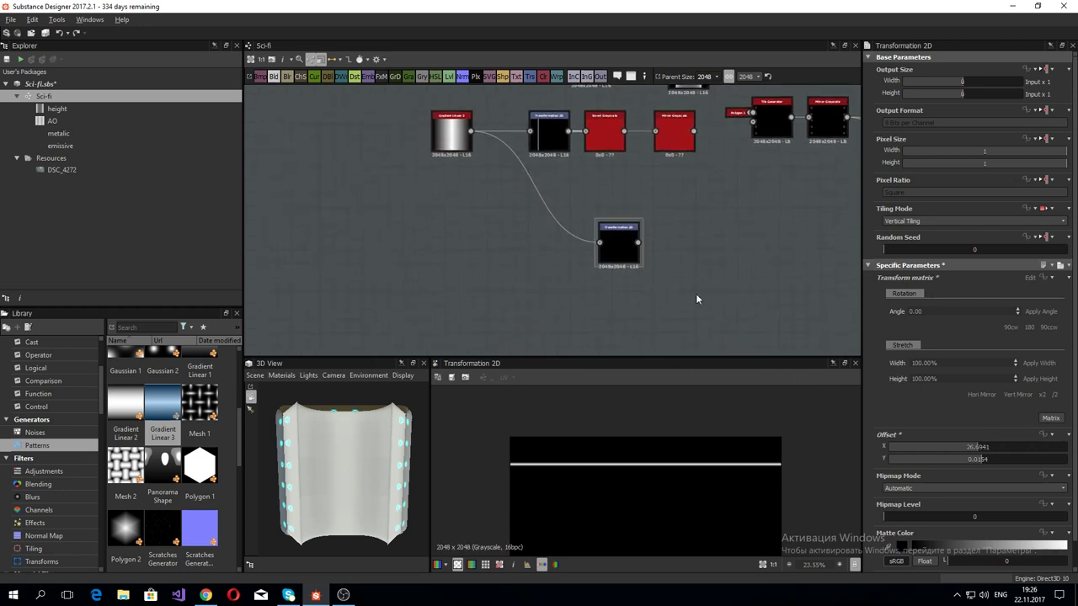
pyautogui.press('space')
# Step: Add a Tile Generator after the lower transform and feed it the line image
pyautogui.write('ti')
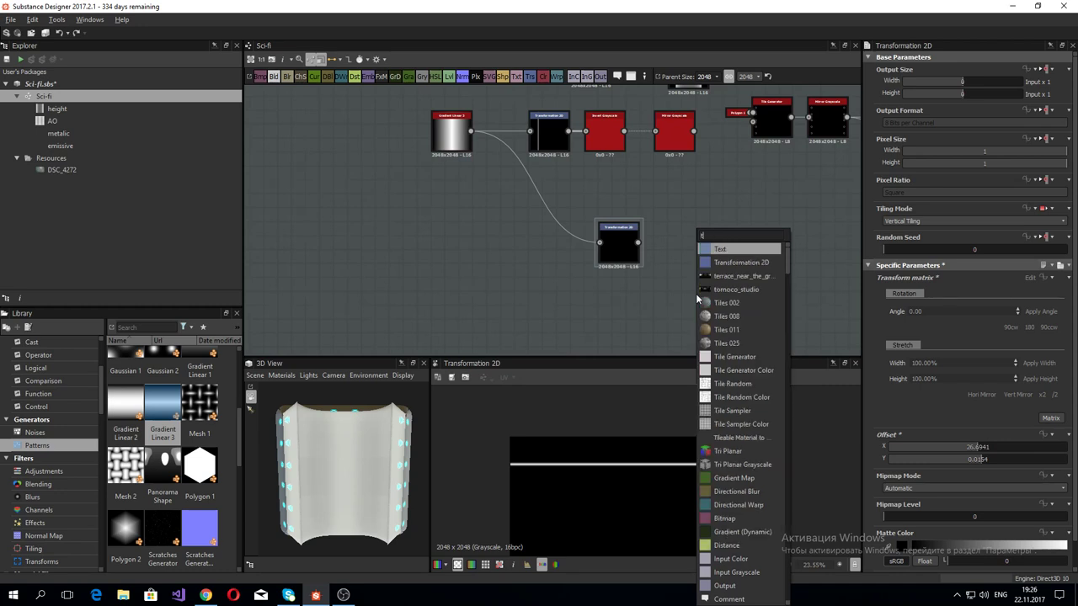
pyautogui.write('le')
pyautogui.press('Down')
pyautogui.press('Down')
pyautogui.press('Down')
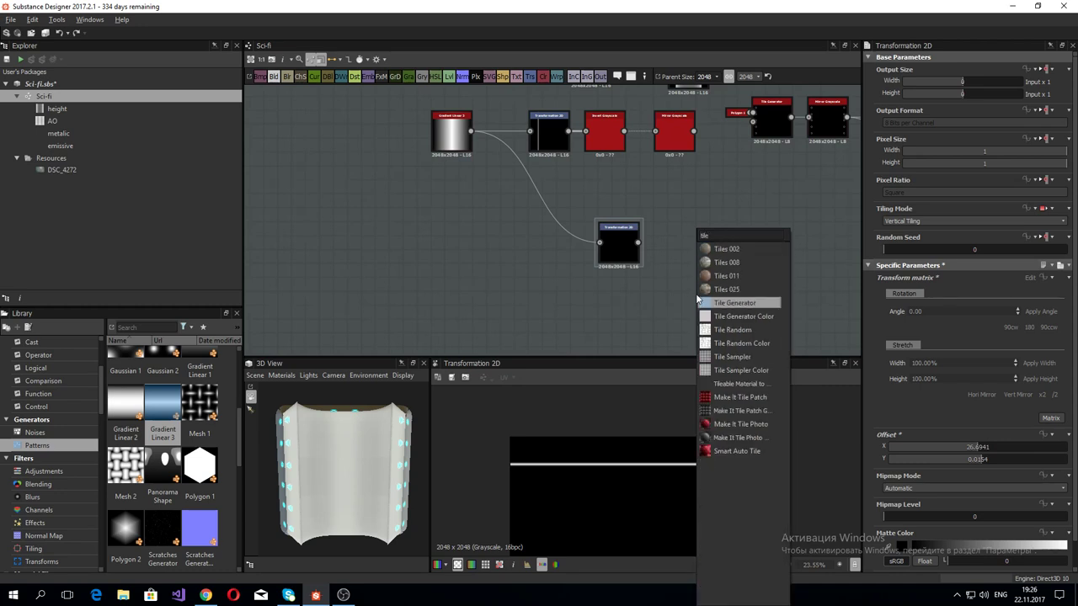
pyautogui.press('Return')
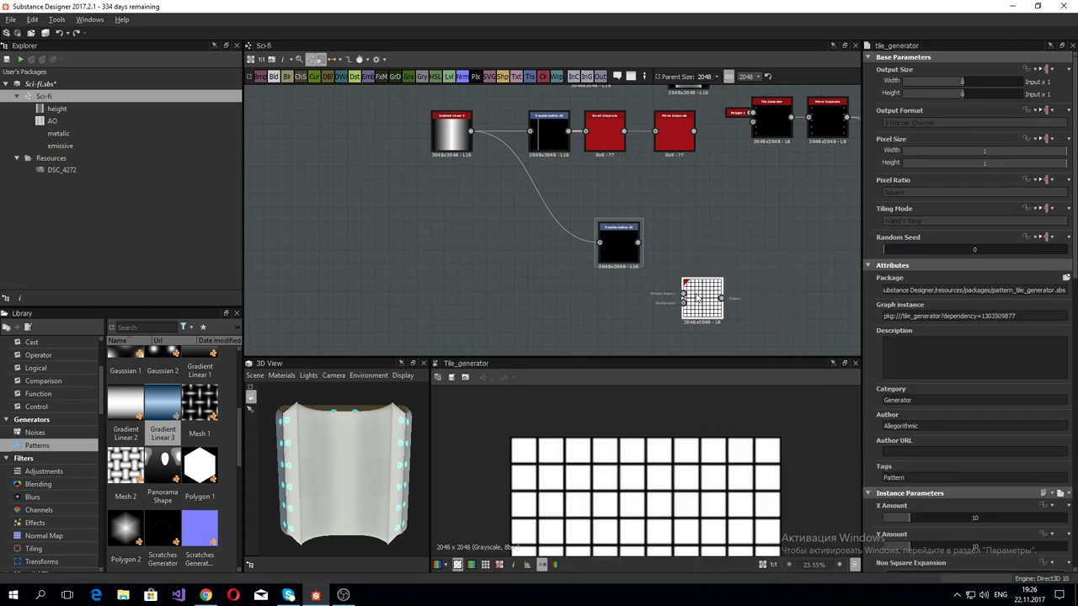
pyautogui.moveTo(701, 296); pyautogui.dragTo(717, 227)
pyautogui.moveTo(639, 243); pyautogui.dragTo(698, 224)
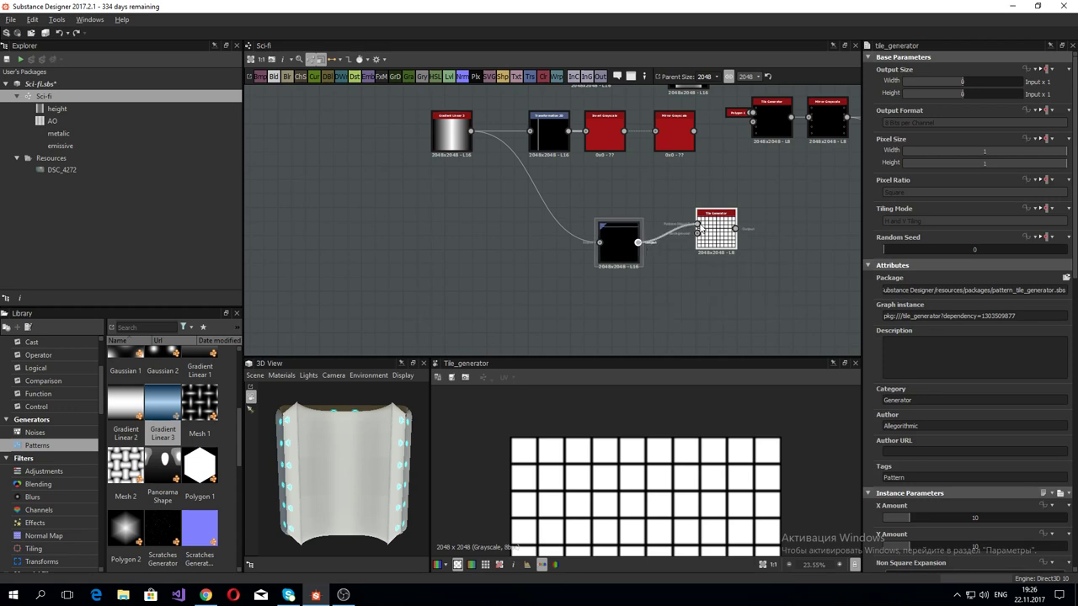
pyautogui.doubleClick(719, 242)
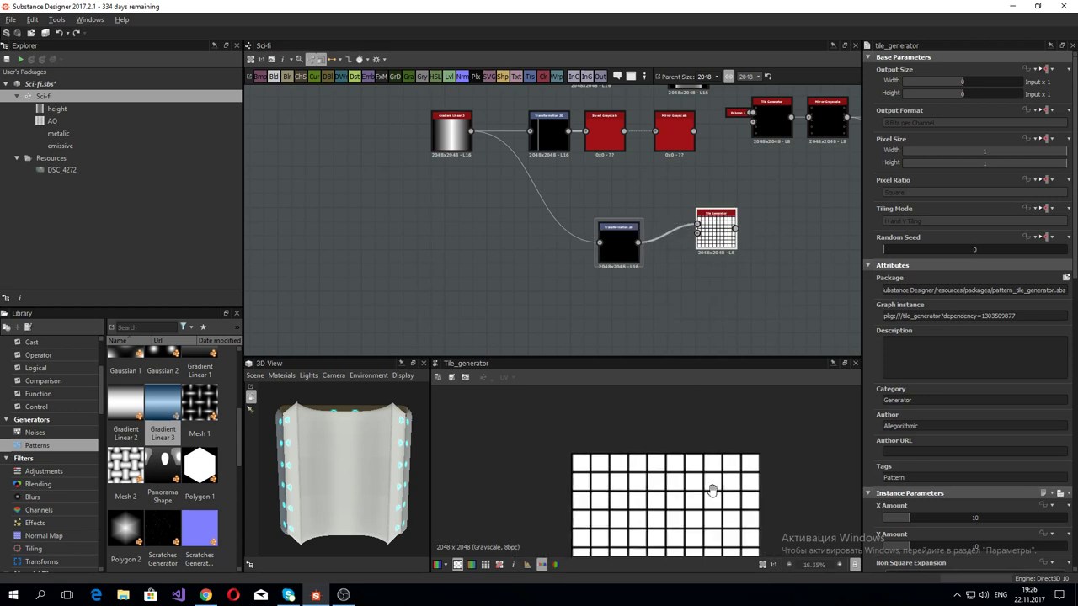
# Step: Set the Tile Generator to X Amount 1, Y Amount 6, and Image Input pattern
pyautogui.scroll(-3, 918, 504)
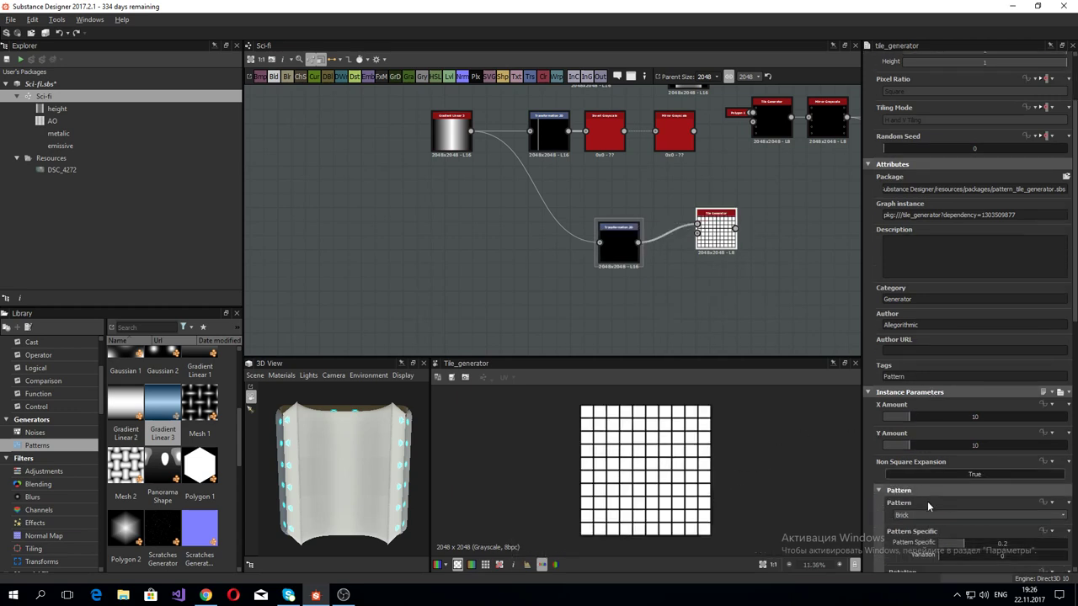
pyautogui.moveTo(910, 417); pyautogui.dragTo(871, 424)
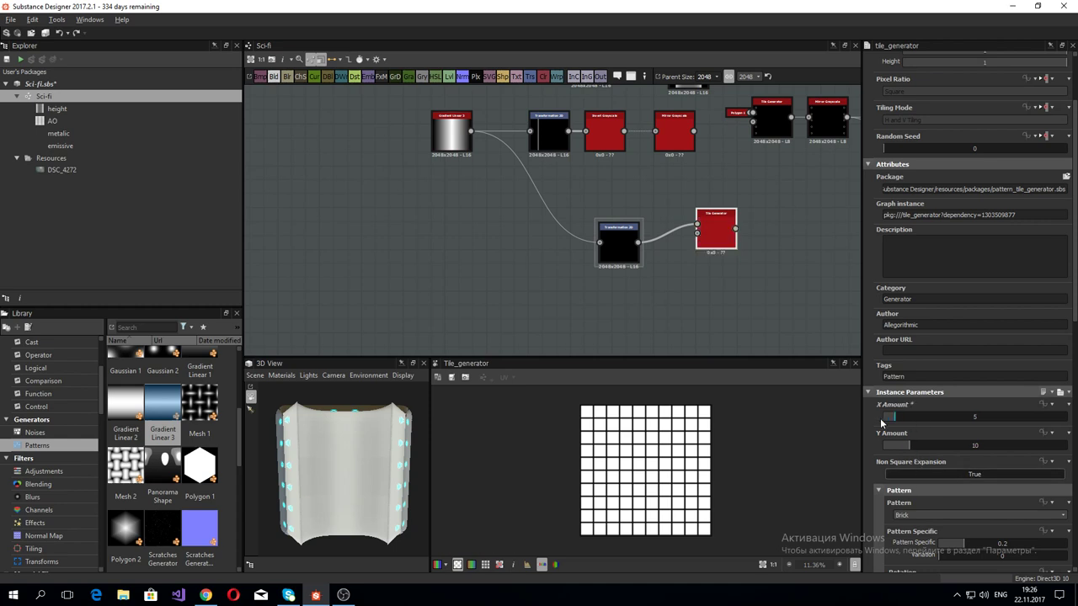
pyautogui.doubleClick(915, 443)
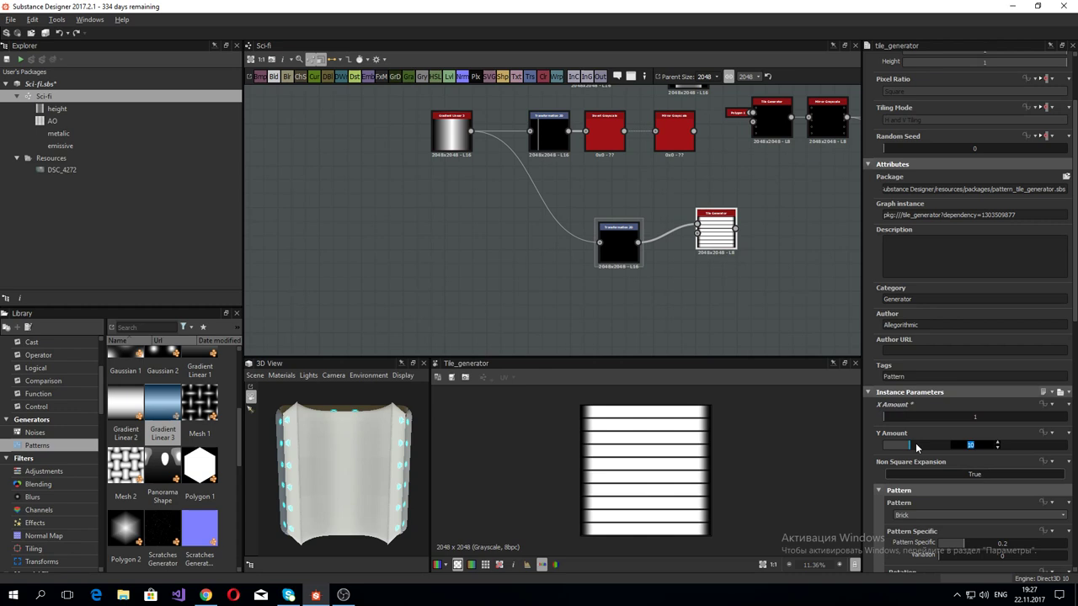
pyautogui.write('8')
pyautogui.press('Return')
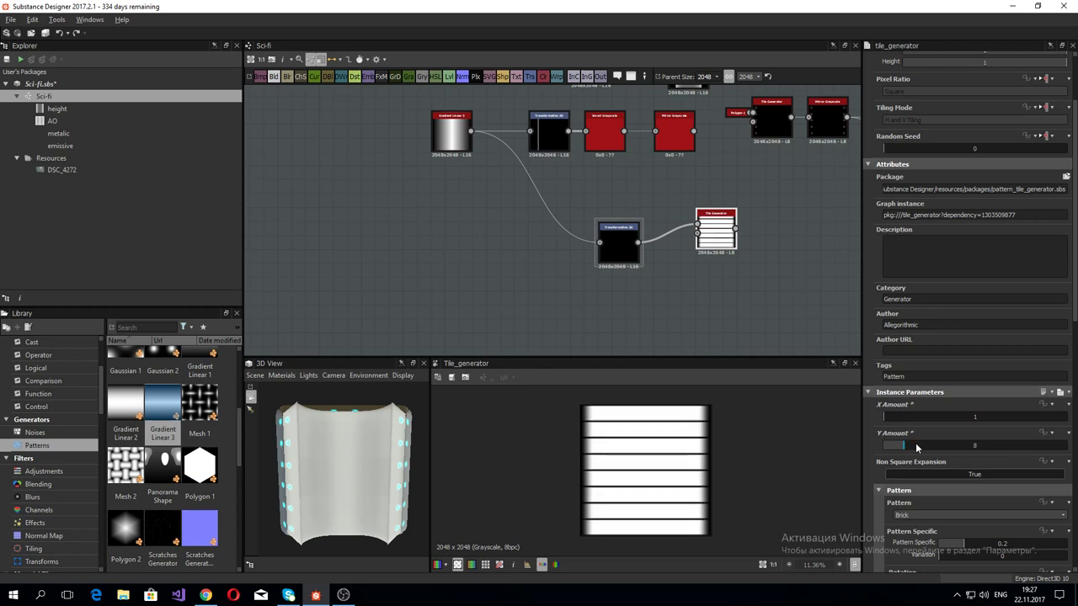
pyautogui.doubleClick(915, 443)
pyautogui.write('6')
pyautogui.press('Return')
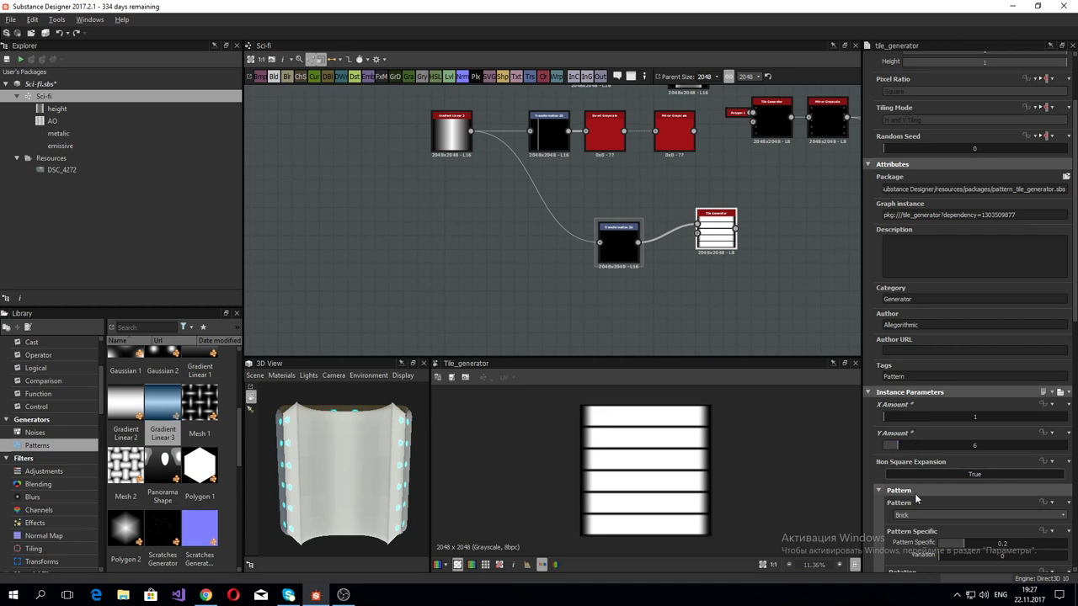
pyautogui.click(922, 513)
pyautogui.click(918, 525)
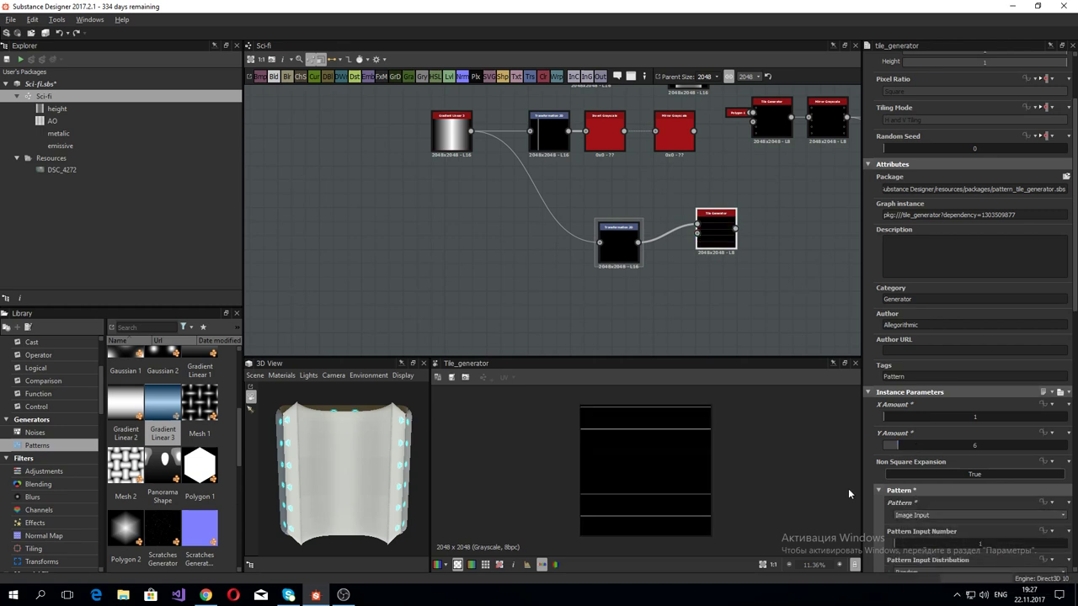
# Step: Bring up the Transformation 2D node's settings and output
pyautogui.scroll(1, 703, 494)
pyautogui.scroll(2, 686, 512)
pyautogui.scroll(3, 700, 480)
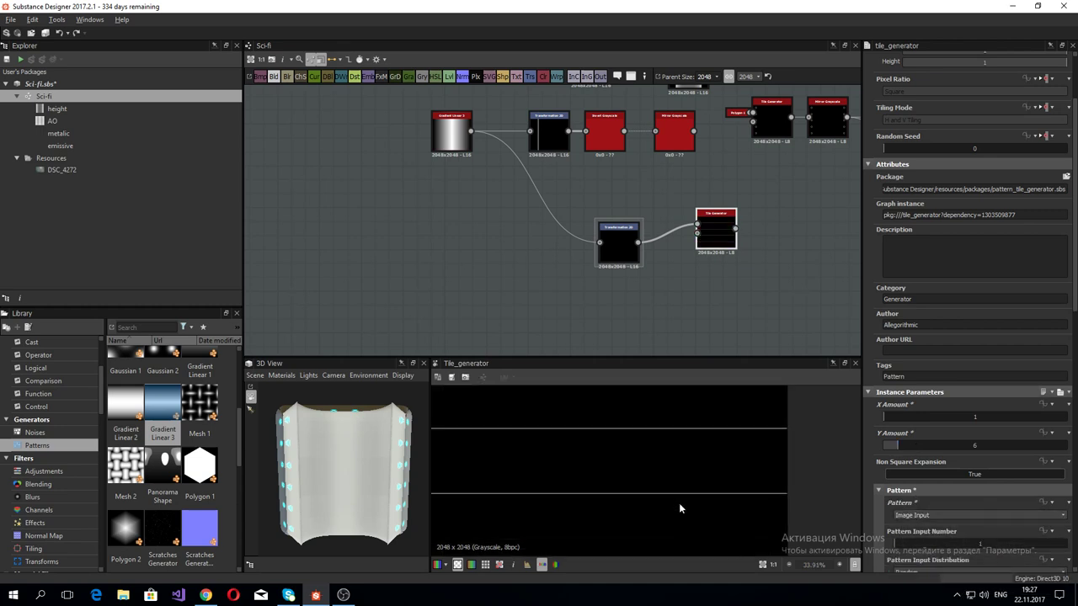
pyautogui.scroll(3, 679, 503)
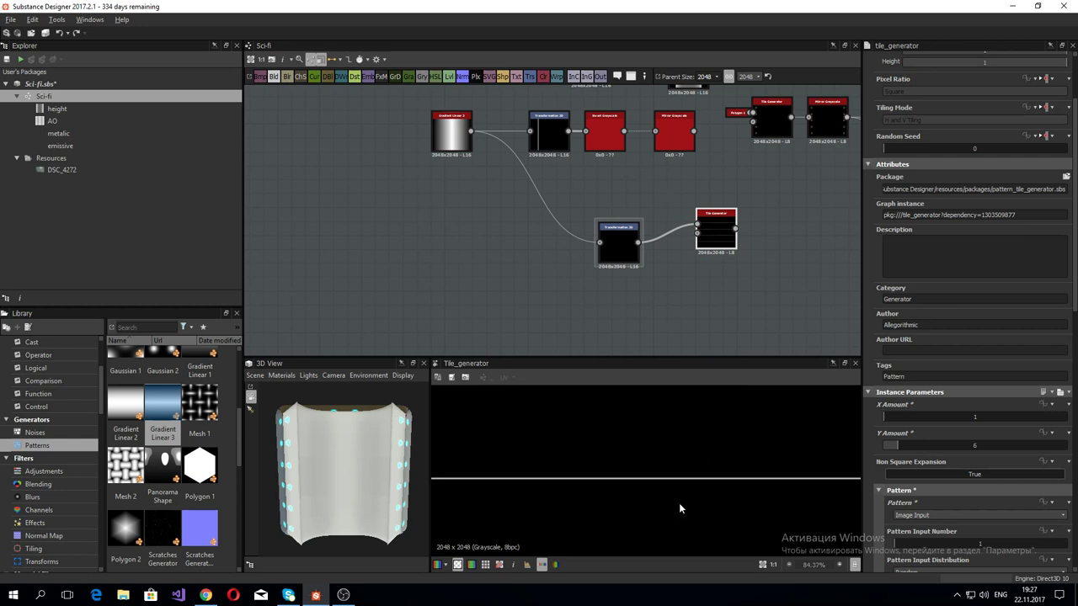
pyautogui.click(614, 240)
pyautogui.doubleClick(615, 240)
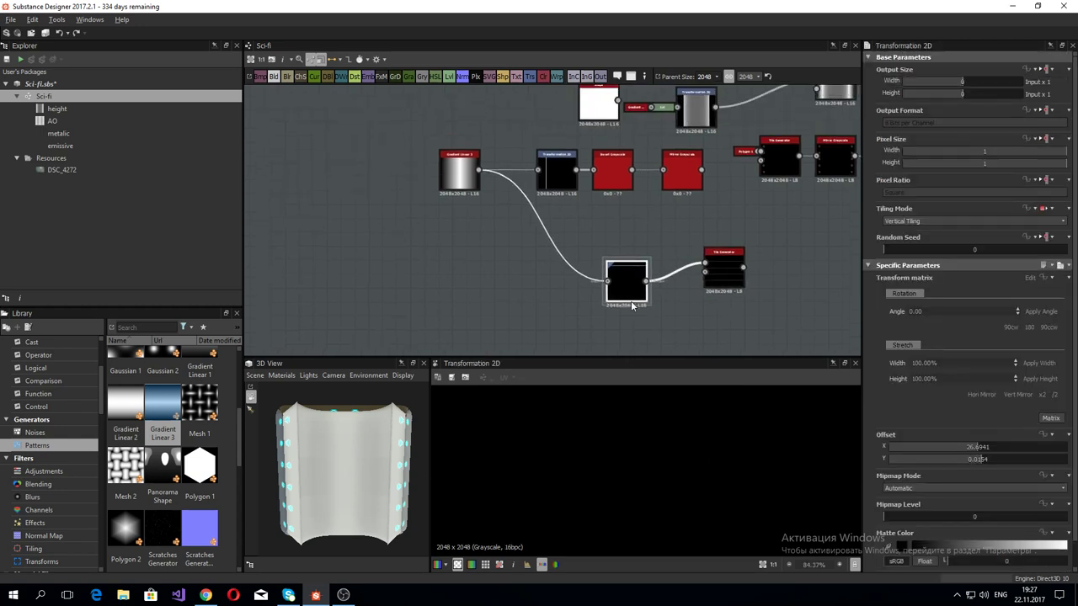
# Step: Insert an Invert Grayscale node between the Transformation 2D and the Tile Generator
pyautogui.moveTo(622, 269); pyautogui.dragTo(627, 303, button='middle')
pyautogui.moveTo(643, 268); pyautogui.dragTo(603, 268)
pyautogui.press('space')
pyautogui.write('inv')
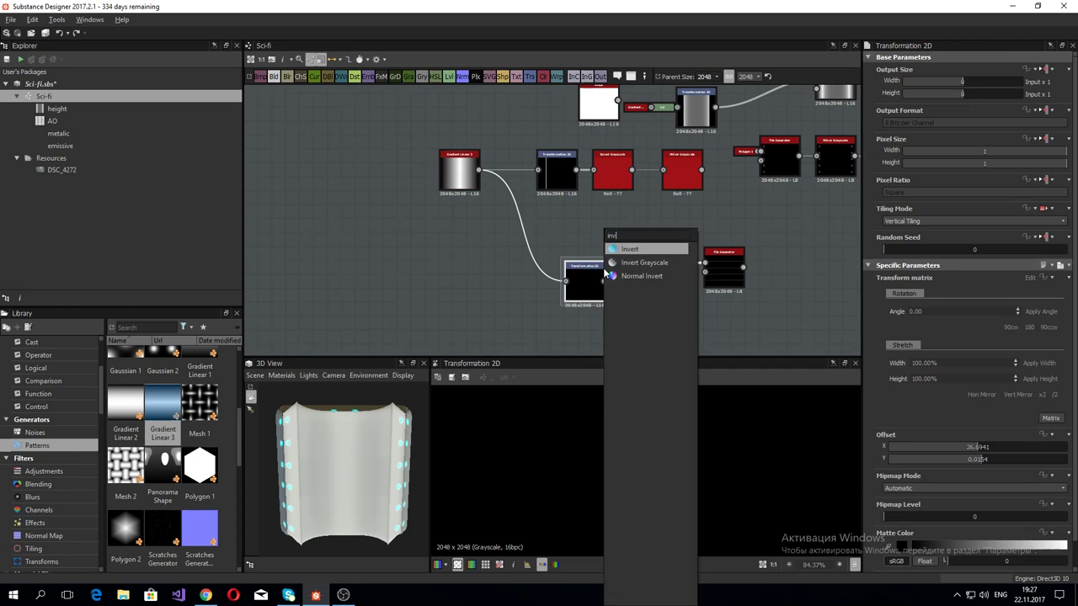
pyautogui.click(644, 258)
pyautogui.scroll(-5, 636, 424)
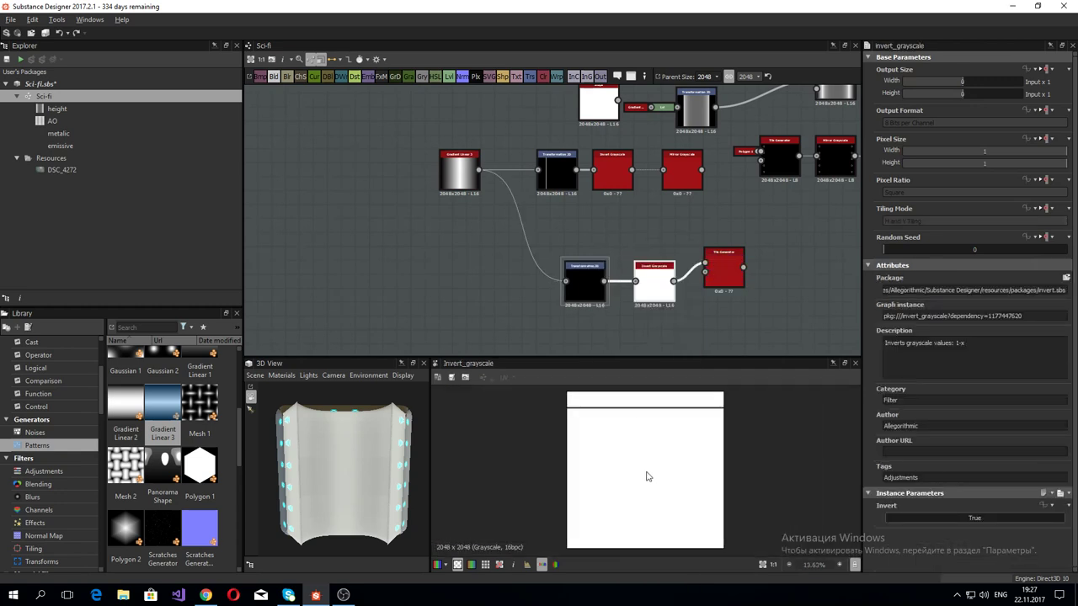
pyautogui.scroll(5, 645, 440)
pyautogui.scroll(2, 659, 509)
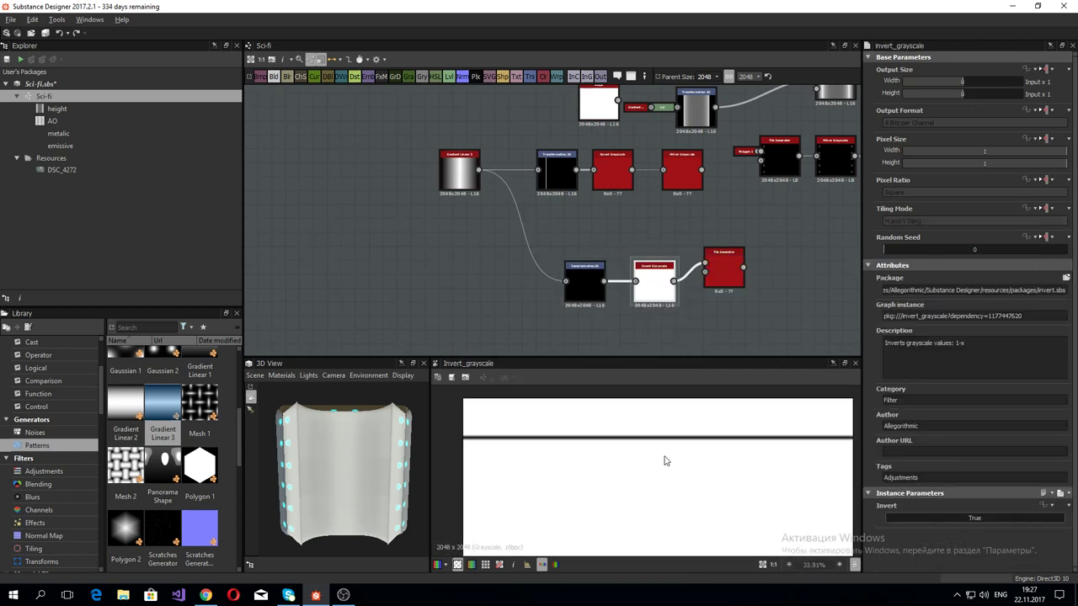
pyautogui.scroll(1, 661, 451)
# Step: Inspect the Tile Generator's thin dark horizontal lines on white in the preview
pyautogui.doubleClick(712, 284)
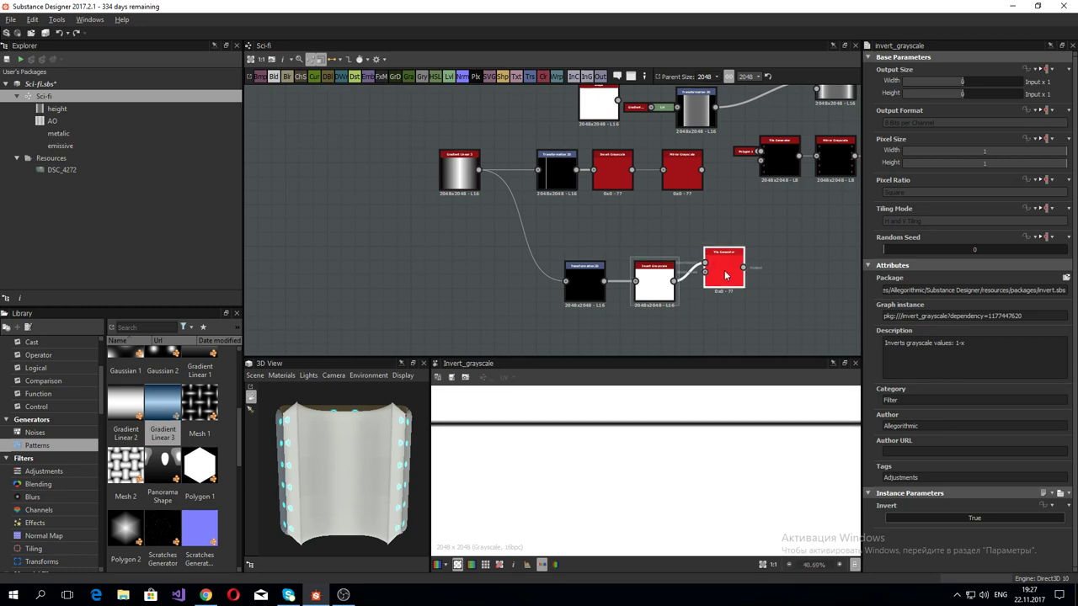
pyautogui.scroll(-3, 697, 472)
pyautogui.scroll(5, 648, 474)
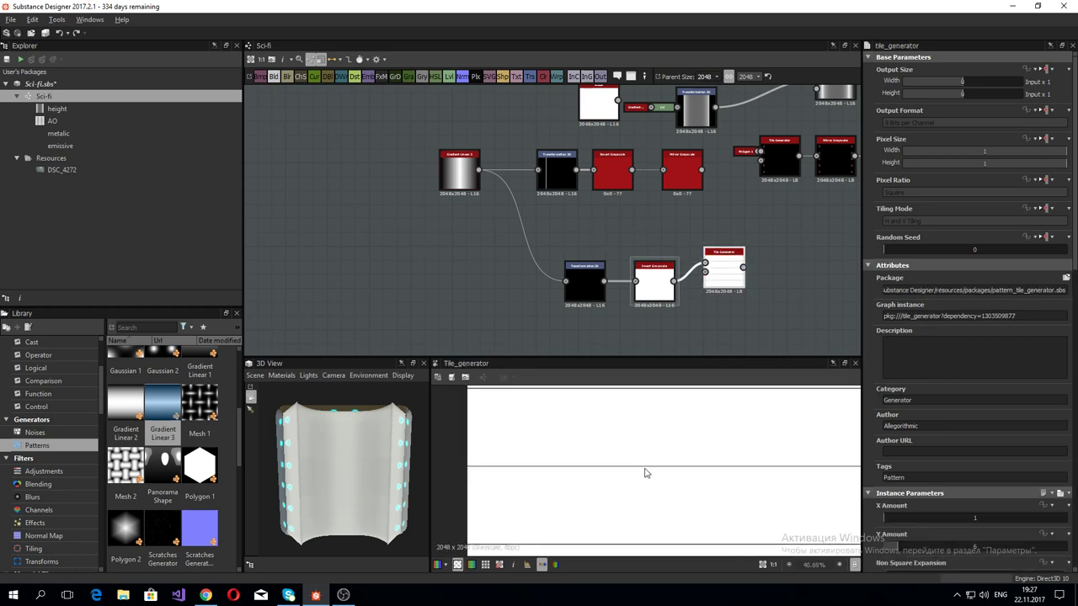
pyautogui.scroll(4, 645, 471)
pyautogui.scroll(3, 645, 470)
pyautogui.scroll(3, 645, 469)
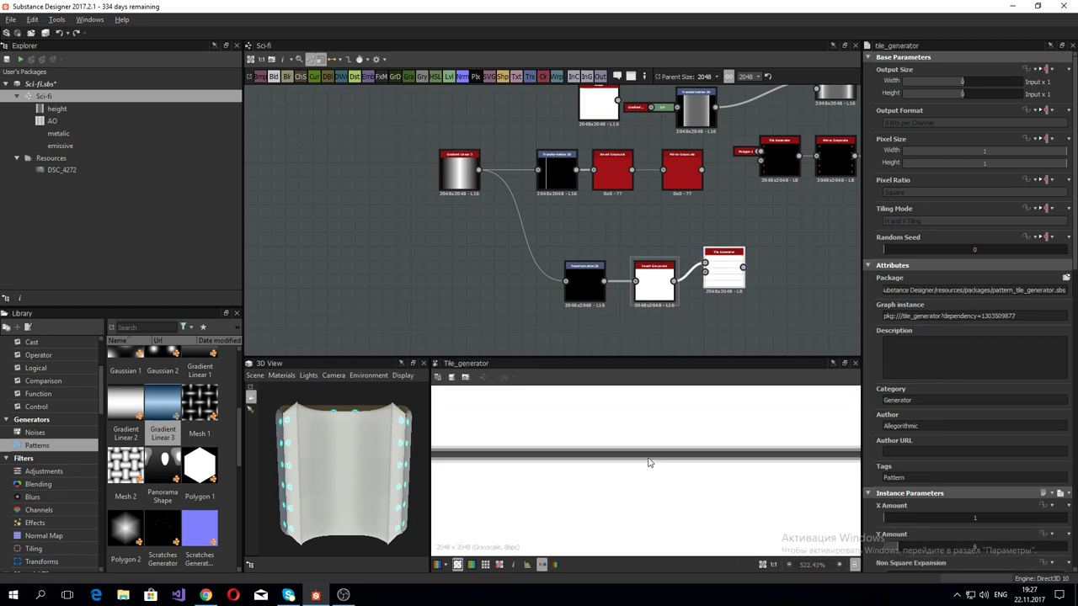
pyautogui.scroll(-3, 649, 464)
pyautogui.scroll(-3, 668, 459)
pyautogui.scroll(-8, 678, 468)
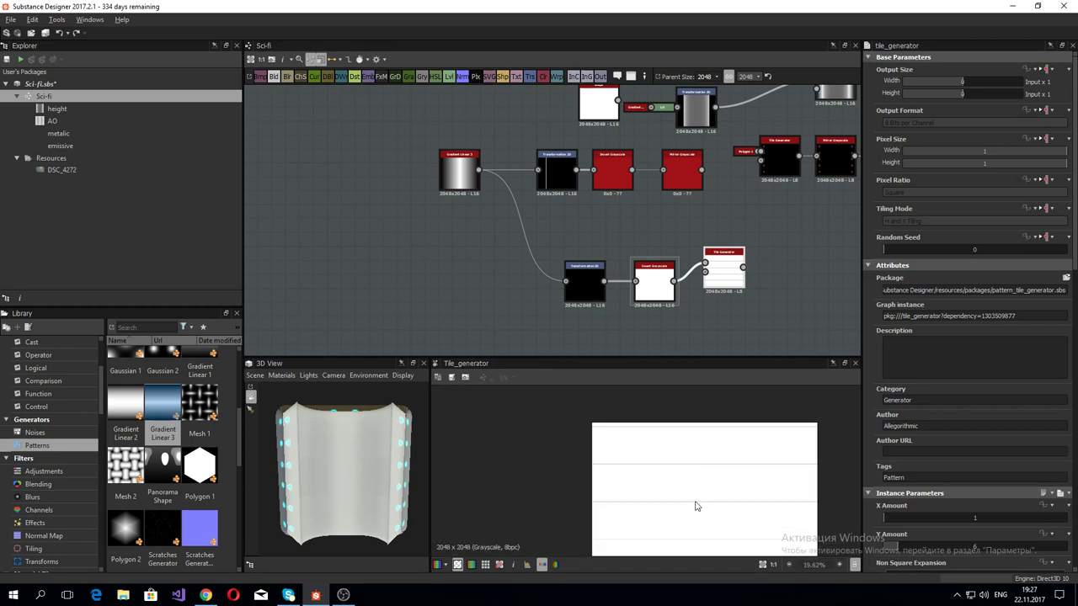
pyautogui.scroll(2, 695, 503)
pyautogui.scroll(4, 702, 472)
pyautogui.moveTo(720, 510); pyautogui.dragTo(746, 458, button='middle')
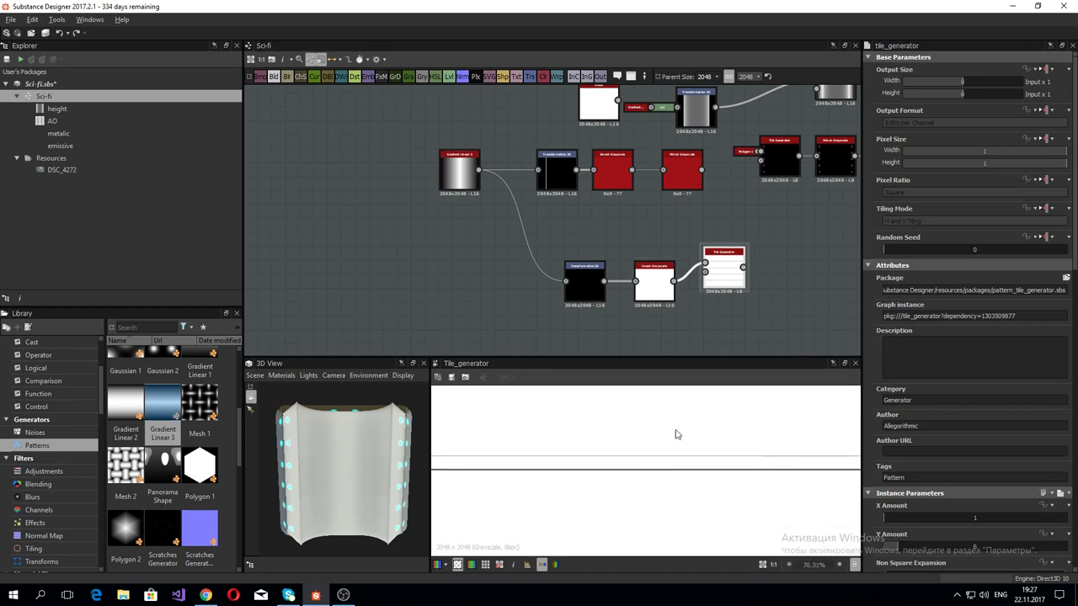
# Step: Compare the Invert Grayscale output, then recheck the Tile Generator settings
pyautogui.doubleClick(654, 282)
pyautogui.scroll(-7, 682, 489)
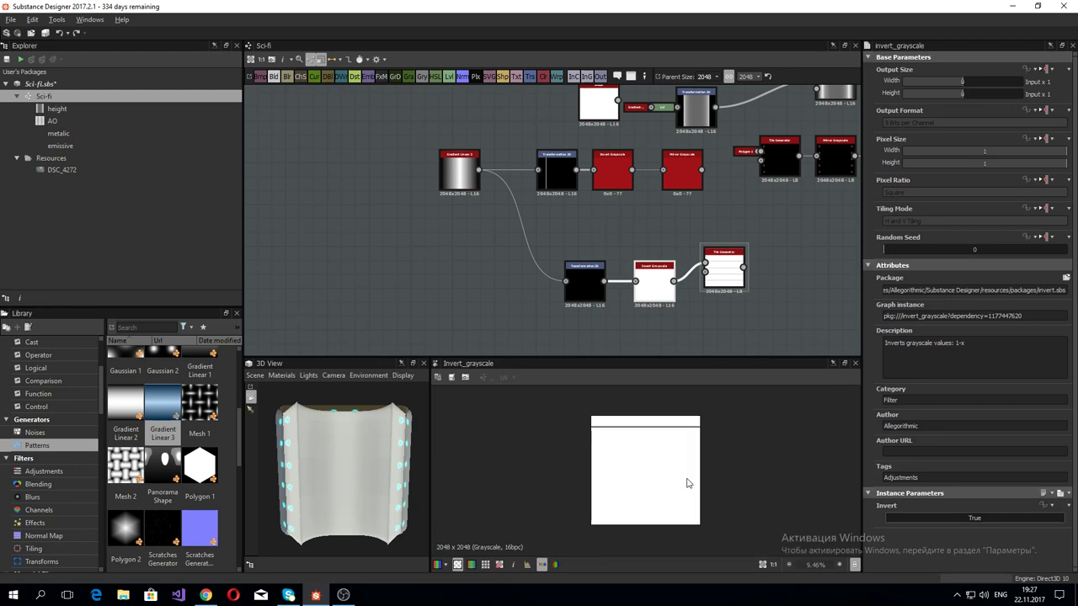
pyautogui.scroll(4, 681, 458)
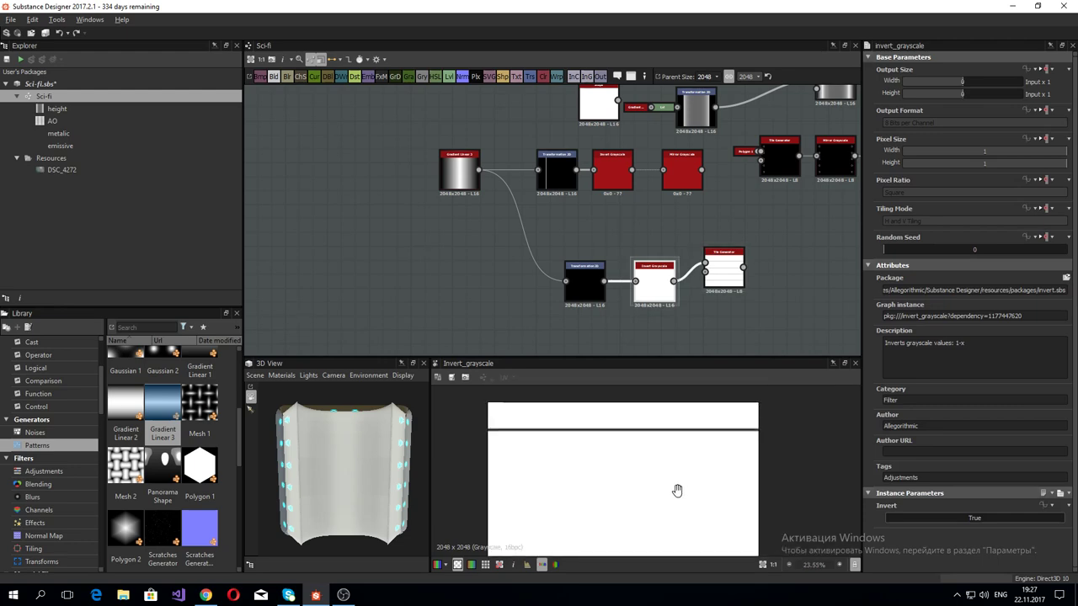
pyautogui.doubleClick(718, 267)
pyautogui.scroll(-5, 915, 455)
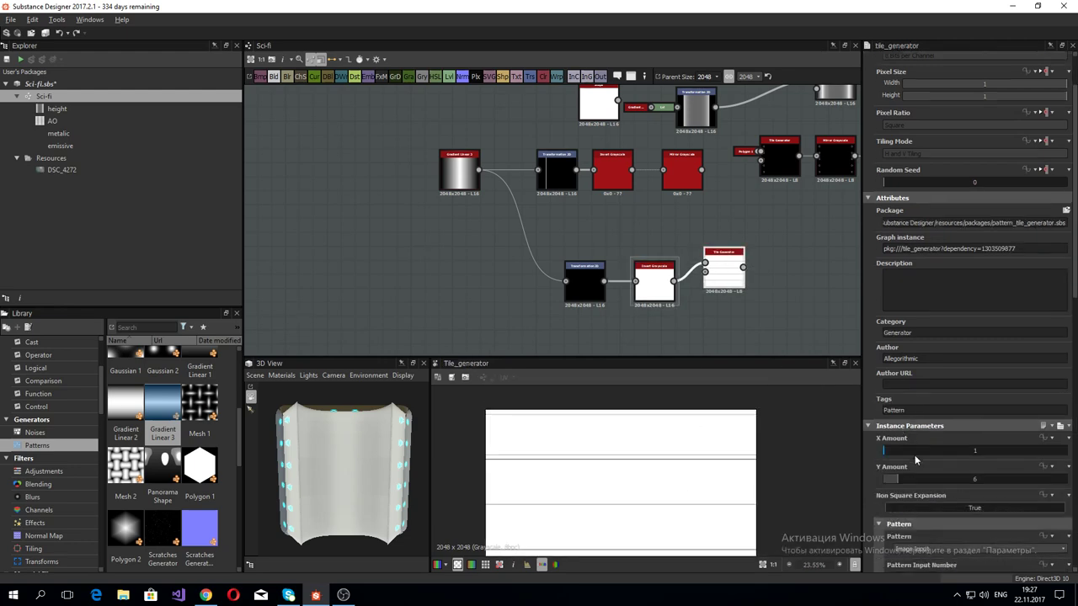
pyautogui.scroll(-5, 918, 456)
pyautogui.scroll(-5, 922, 456)
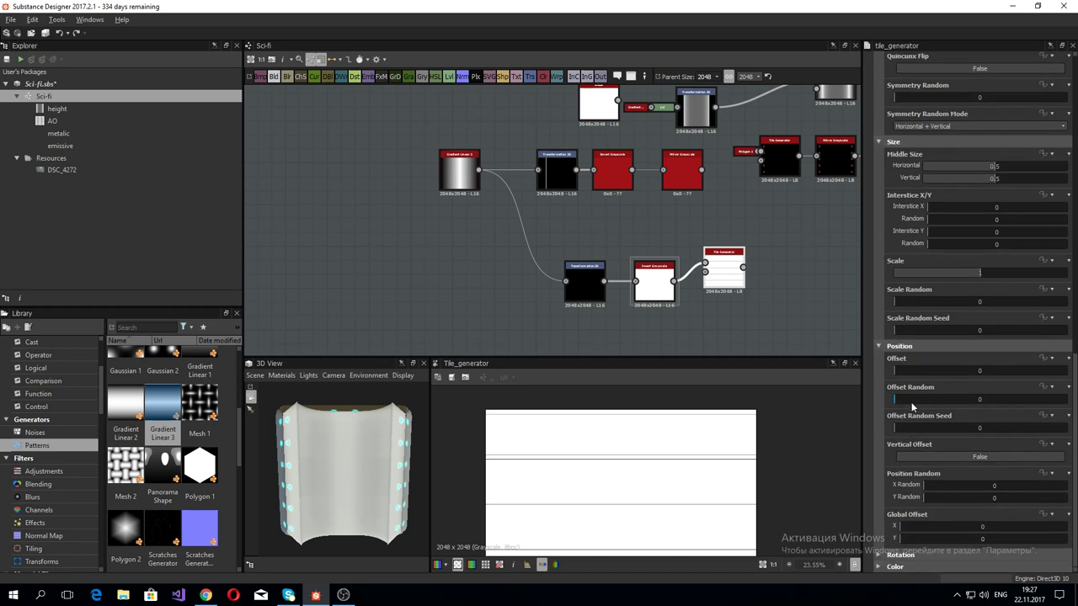
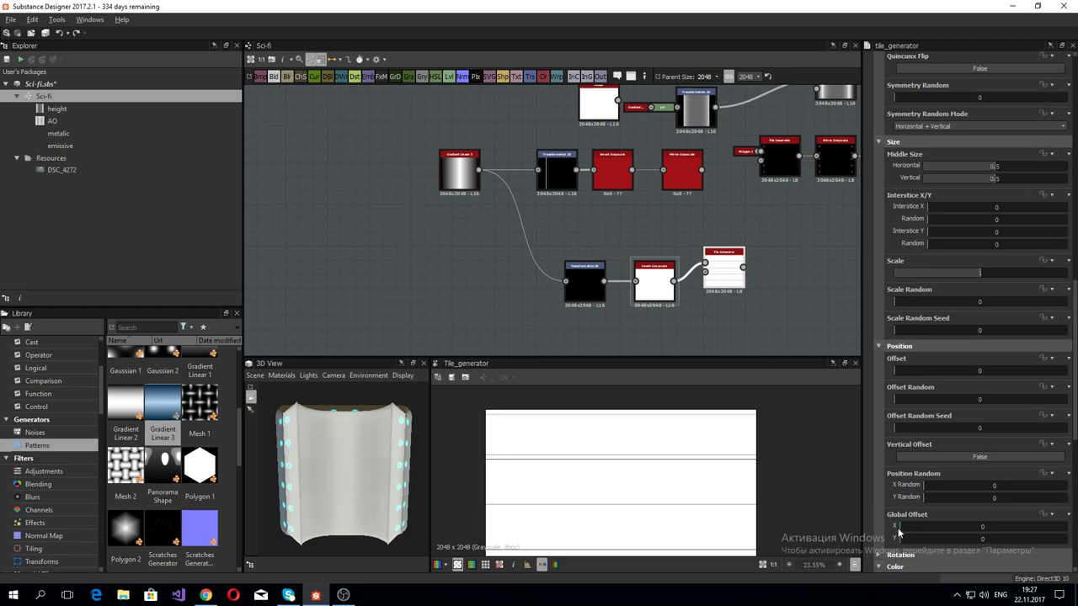
# Step: Try a different tile blending mode in the Tile Generator's colour settings
pyautogui.click(895, 567)
pyautogui.scroll(-4, 896, 485)
pyautogui.scroll(-4, 896, 485)
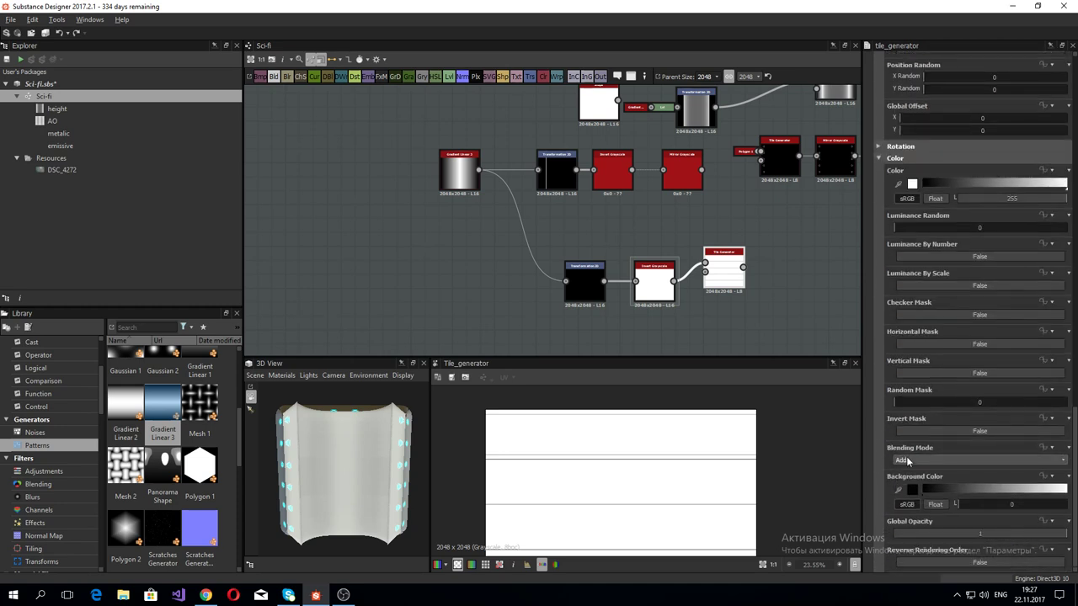
pyautogui.click(906, 461)
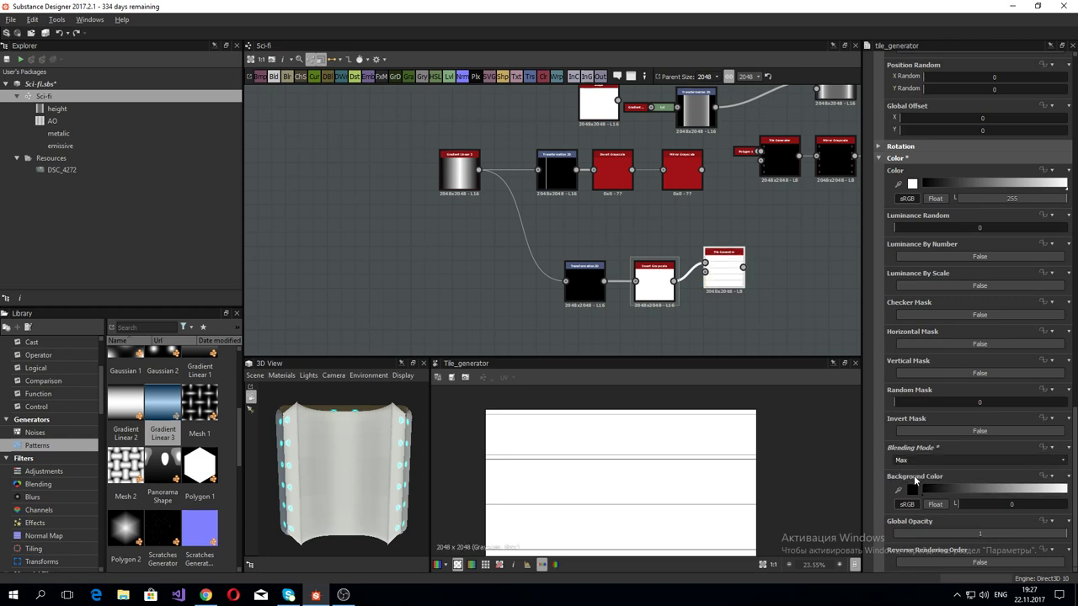
pyautogui.click(913, 485)
# Step: Delete the Invert Grayscale node and set the Tile Generator's Blending Mode to Max
pyautogui.click(650, 291)
pyautogui.press('Delete')
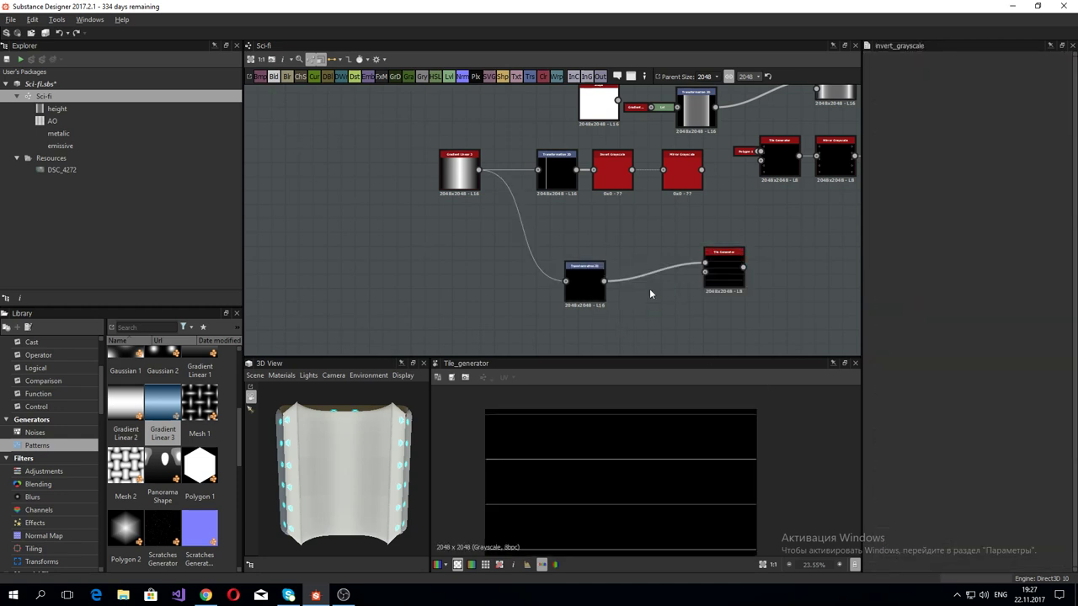
pyautogui.click(724, 288)
pyautogui.scroll(5, 676, 503)
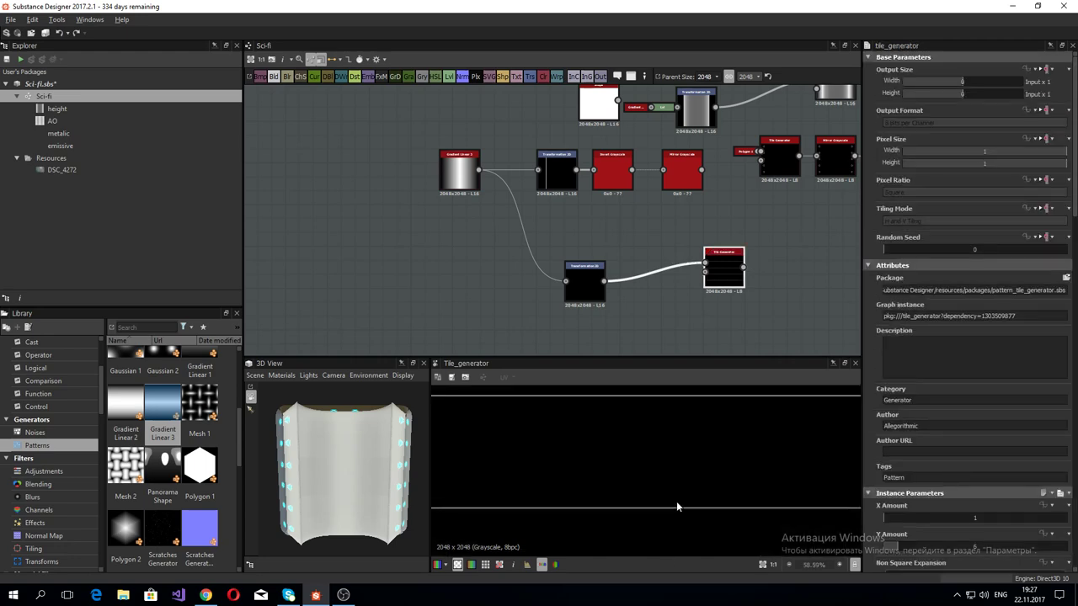
pyautogui.scroll(-3, 884, 482)
pyautogui.scroll(-3, 885, 483)
pyautogui.scroll(-3, 884, 483)
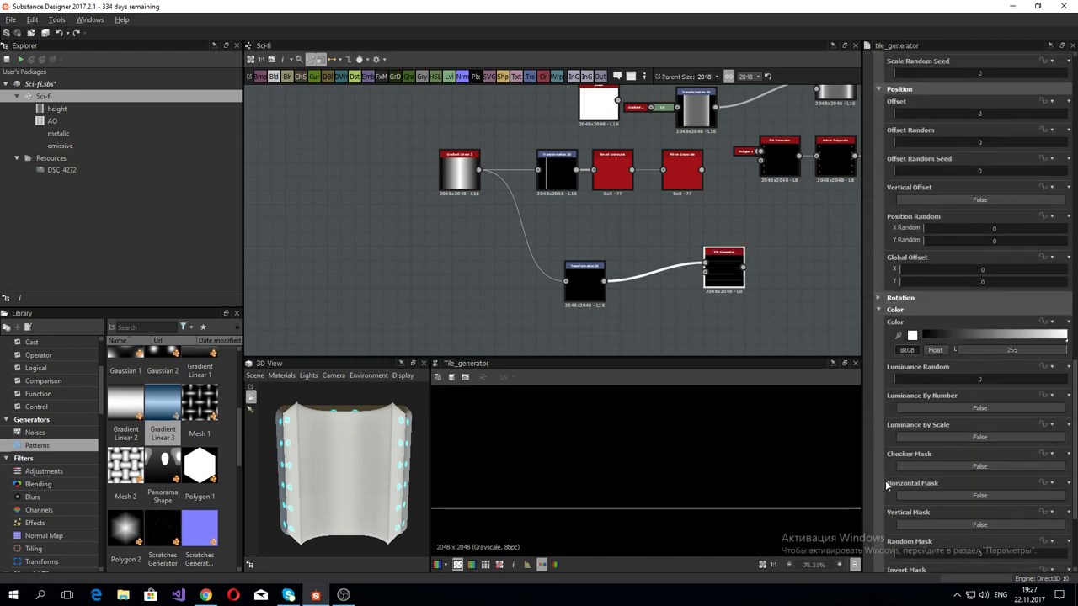
pyautogui.scroll(-3, 885, 481)
pyautogui.click(917, 460)
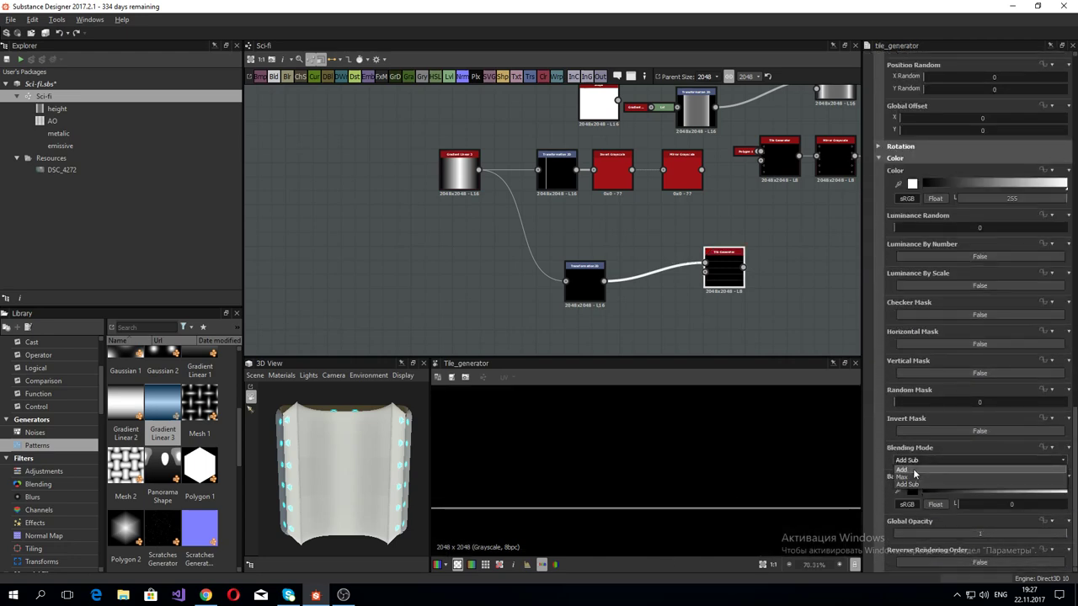
pyautogui.click(916, 469)
pyautogui.click(917, 460)
pyautogui.click(910, 480)
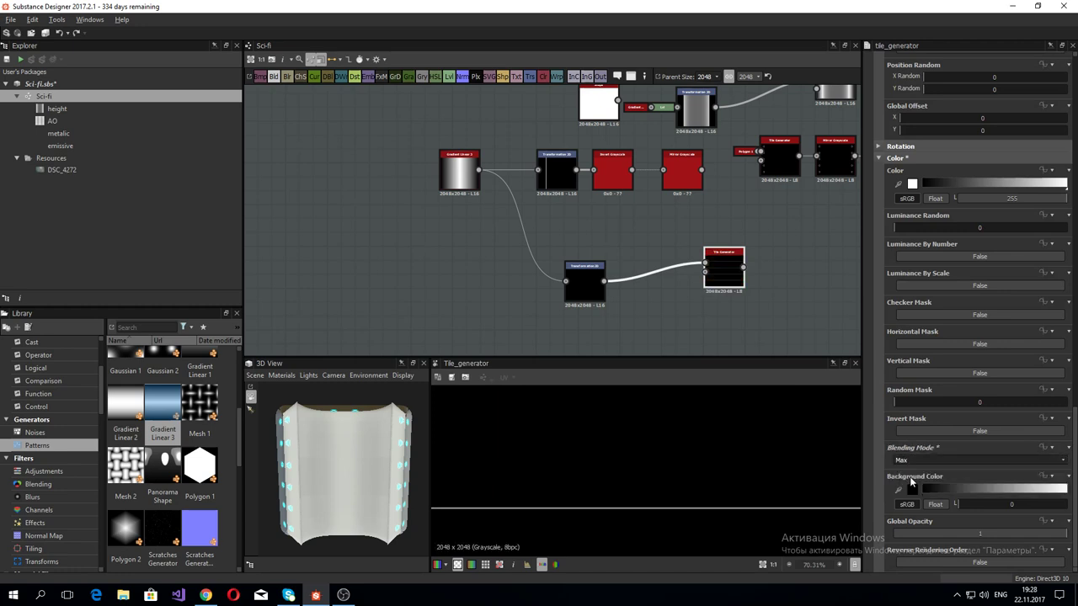
# Step: Preview the Transformation 2D node's output
pyautogui.scroll(3, 821, 517)
pyautogui.scroll(3, 784, 512)
pyautogui.scroll(4, 779, 504)
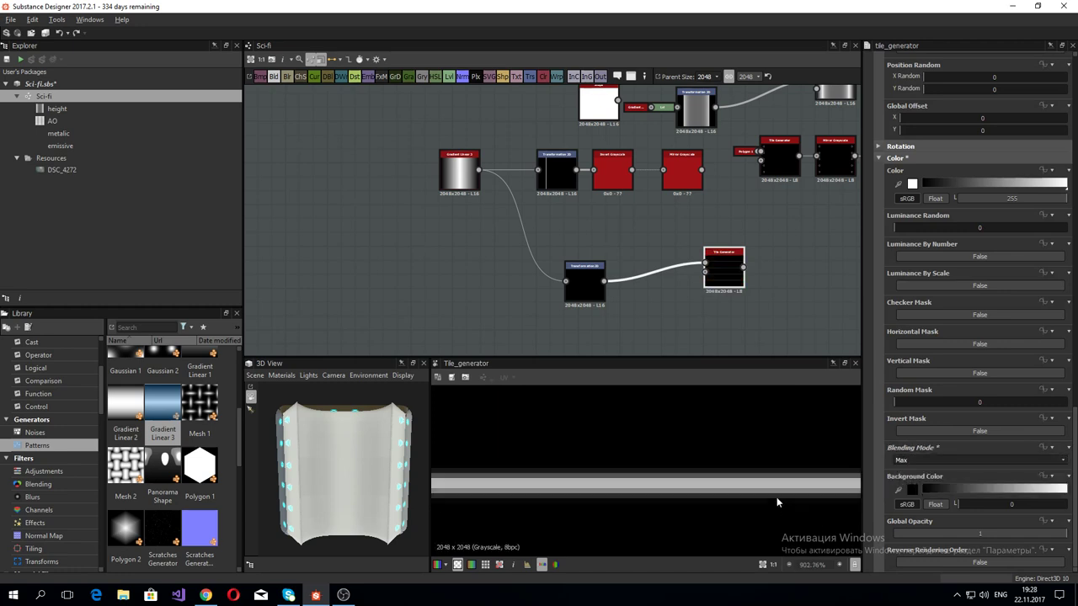
pyautogui.doubleClick(583, 280)
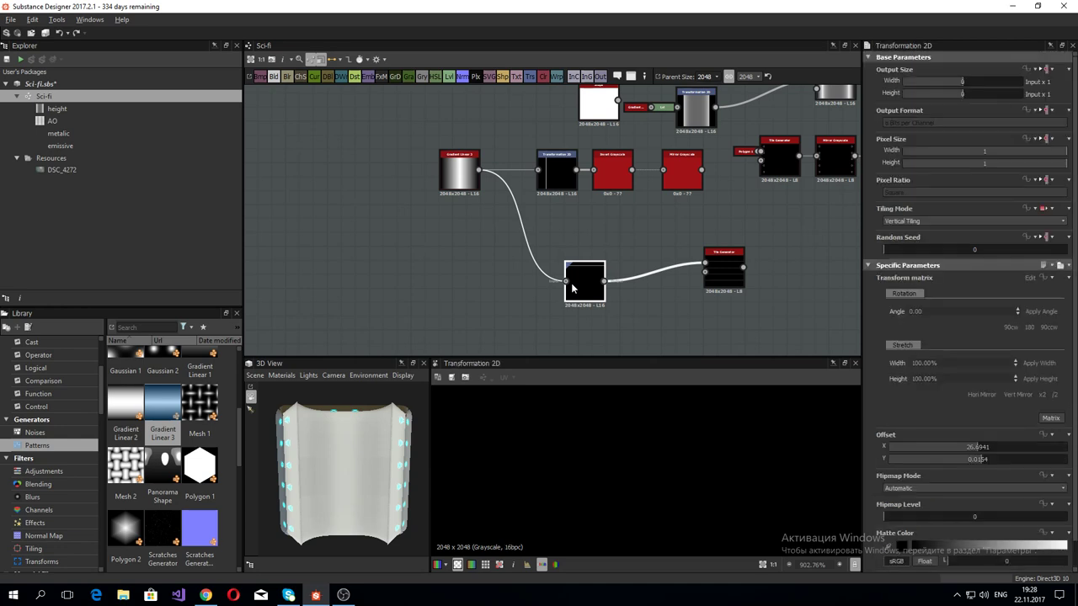
pyautogui.scroll(-3, 661, 467)
pyautogui.scroll(-3, 665, 472)
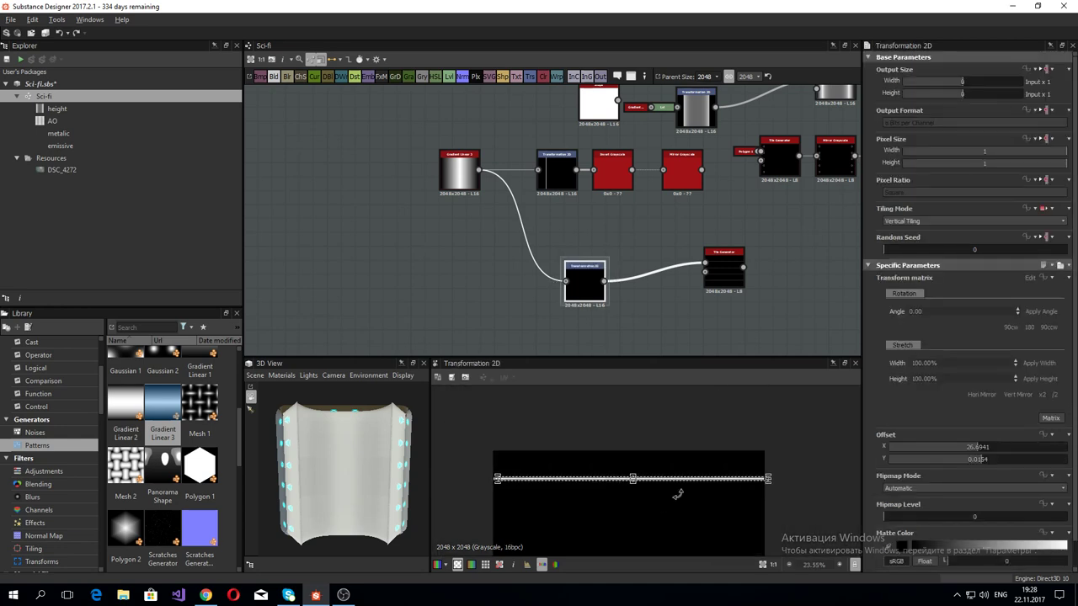
pyautogui.scroll(-2, 659, 489)
pyautogui.scroll(2, 658, 489)
pyautogui.scroll(2, 590, 505)
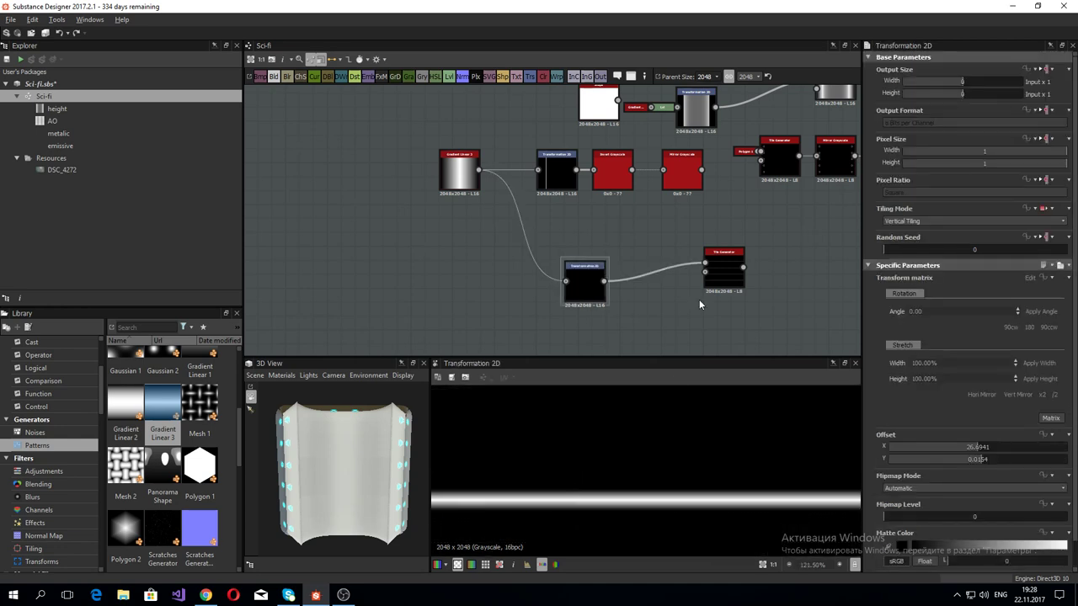
# Step: Compare the Tile Generator and Transformation 2D outputs, then select Transformation 2D for removal
pyautogui.doubleClick(726, 281)
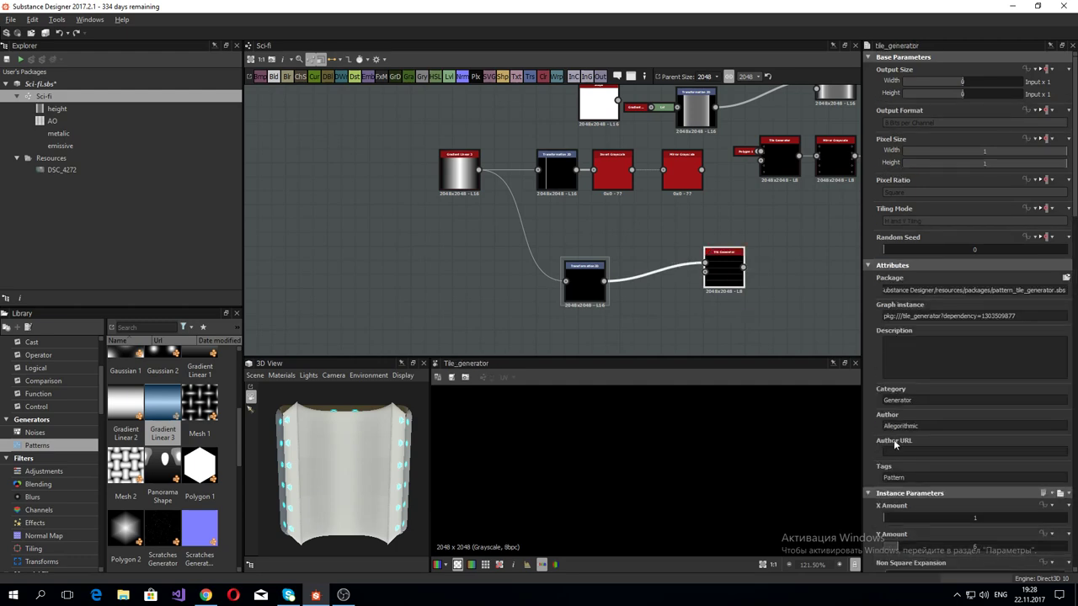
pyautogui.scroll(-5, 907, 525)
pyautogui.scroll(-5, 914, 509)
pyautogui.scroll(-3, 920, 491)
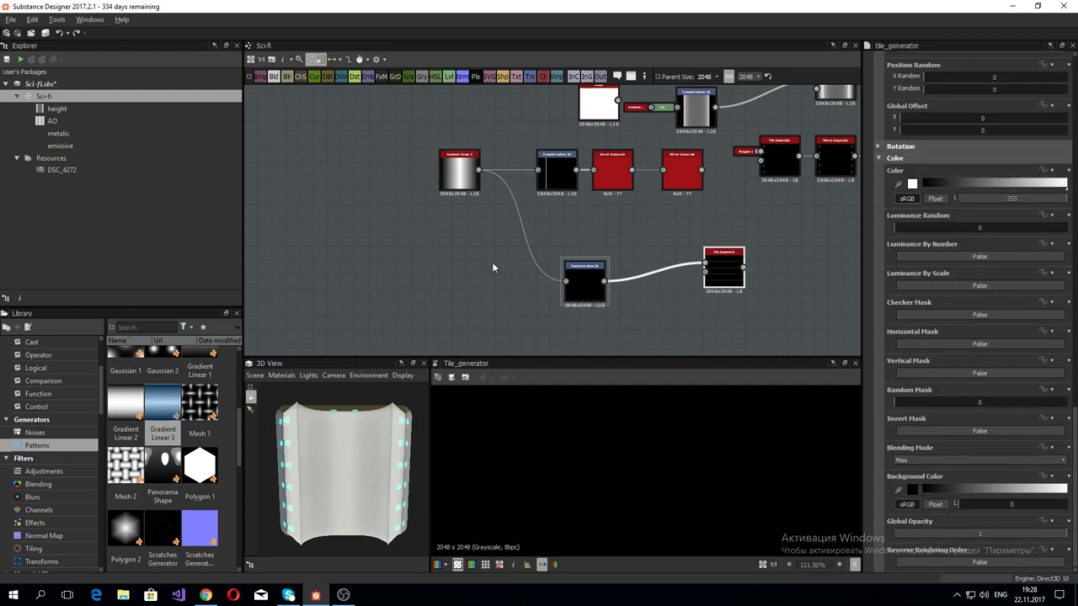
pyautogui.doubleClick(585, 283)
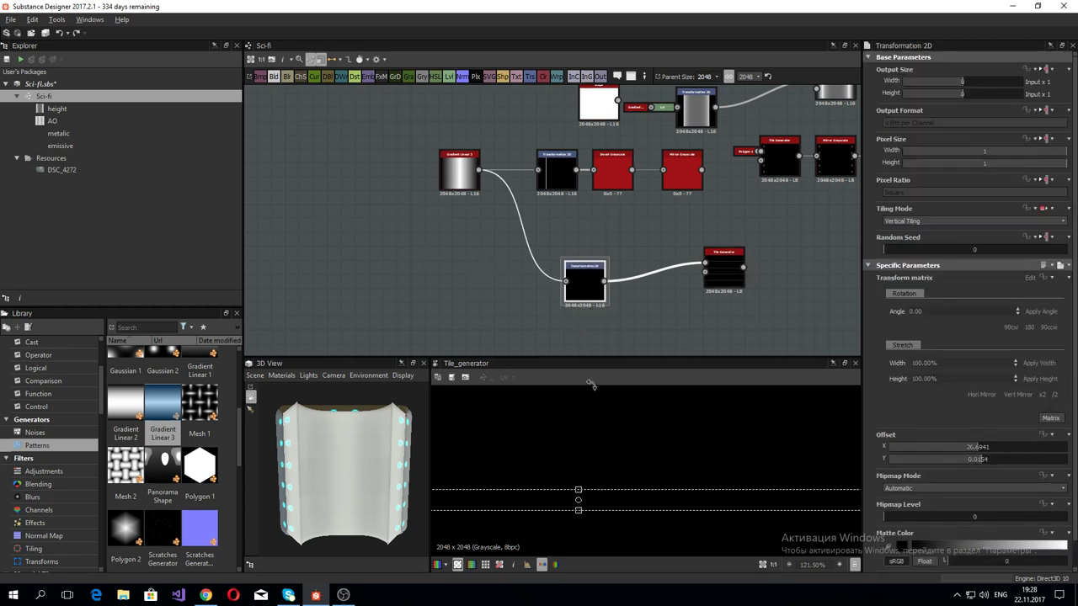
pyautogui.scroll(-3, 560, 339)
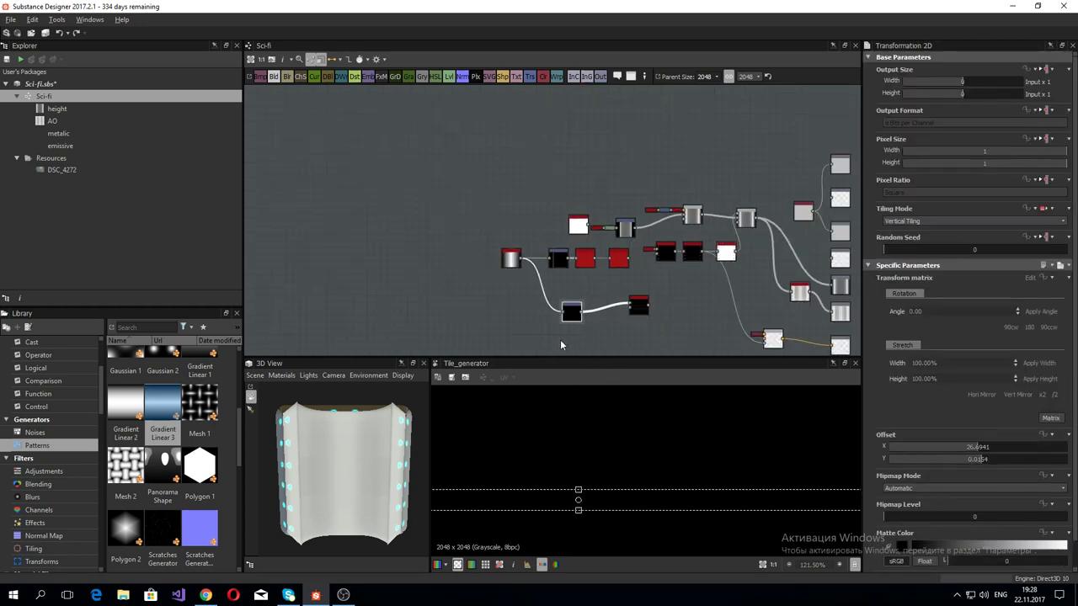
pyautogui.moveTo(565, 338); pyautogui.dragTo(594, 309, button='middle')
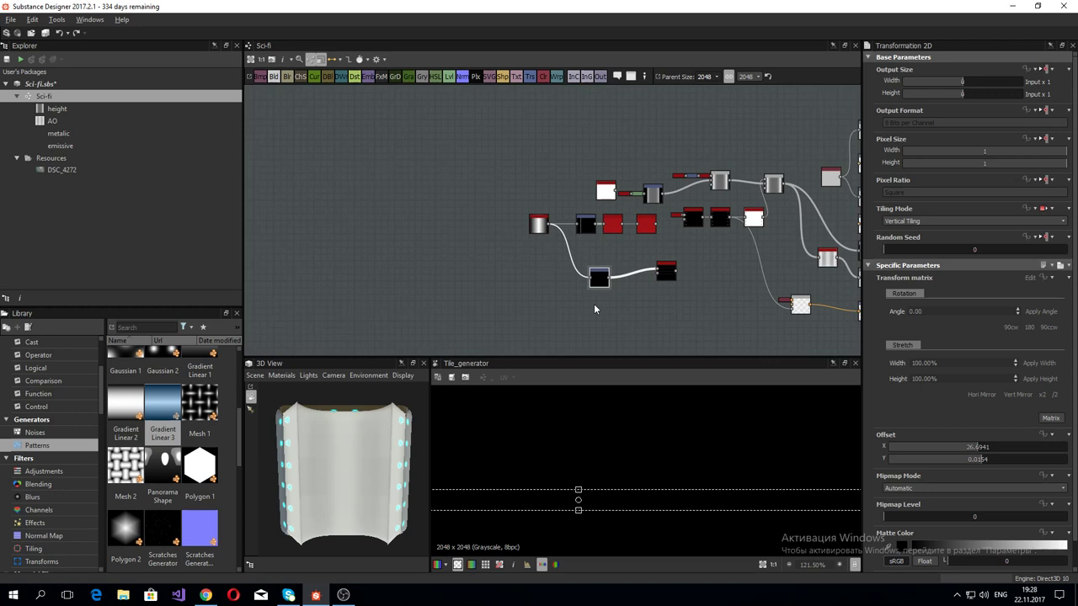
pyautogui.click(593, 309)
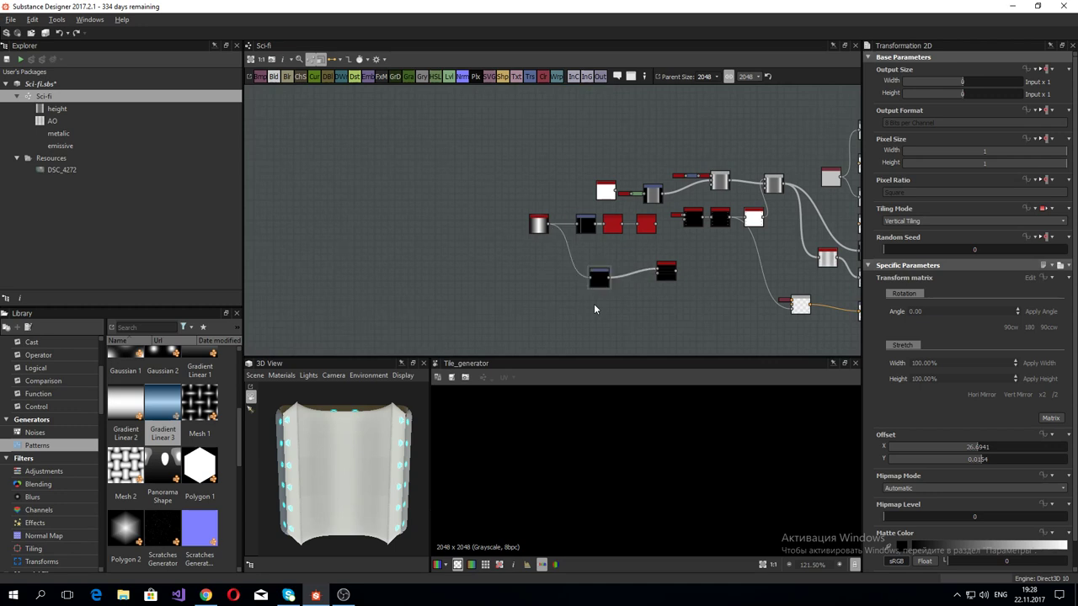
pyautogui.doubleClick(597, 285)
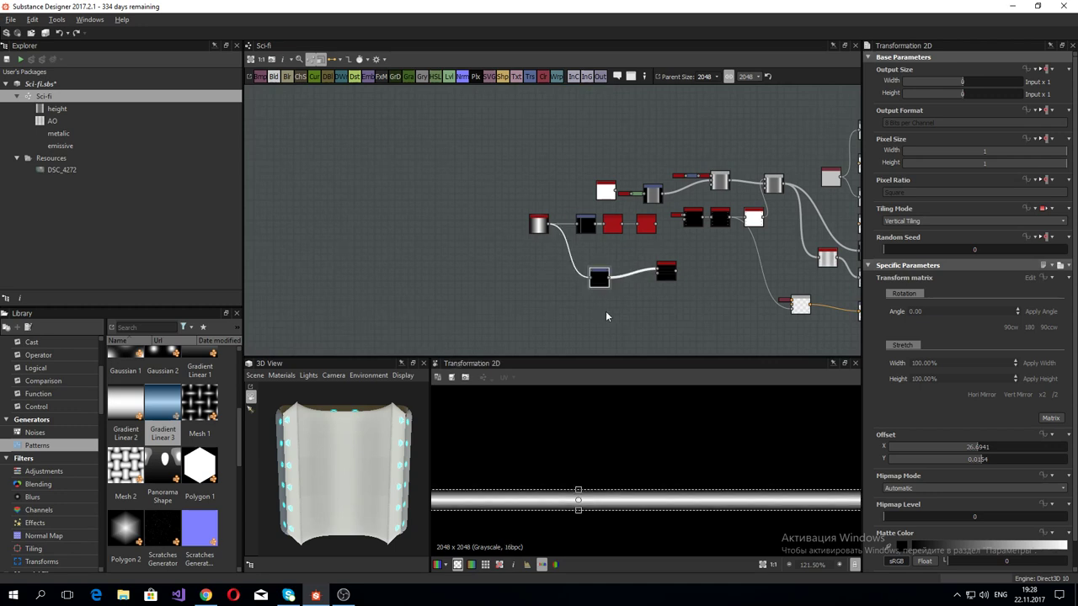
# Step: Replace Transformation 2D with a new Gradient Linear at rotation 0 feeding the Tile Generator
pyautogui.press('Delete')
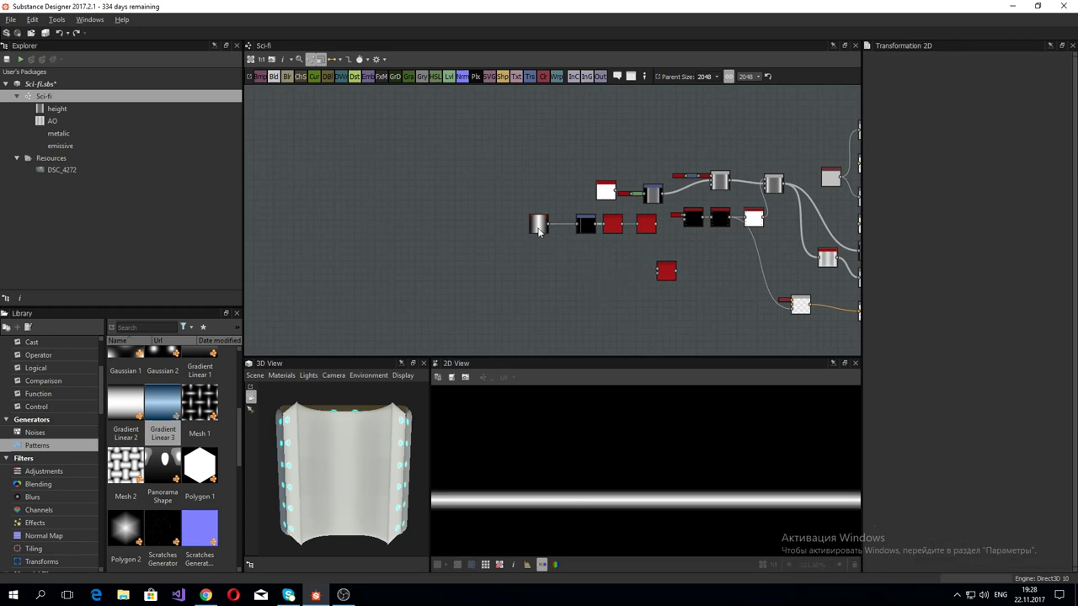
pyautogui.doubleClick(539, 229)
pyautogui.click(570, 284)
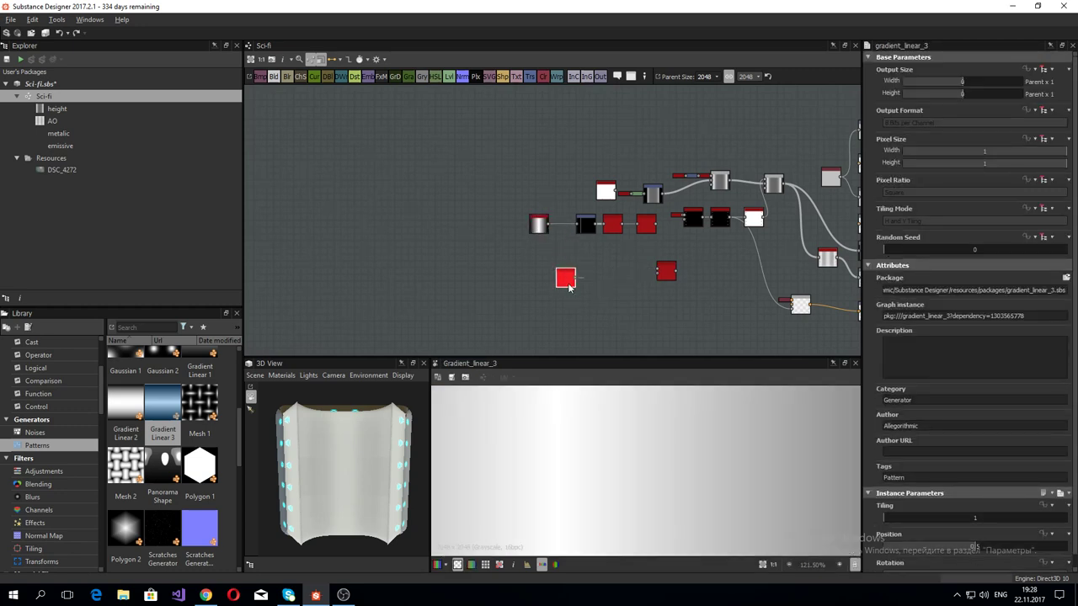
pyautogui.scroll(-5, 637, 489)
pyautogui.scroll(-4, 624, 508)
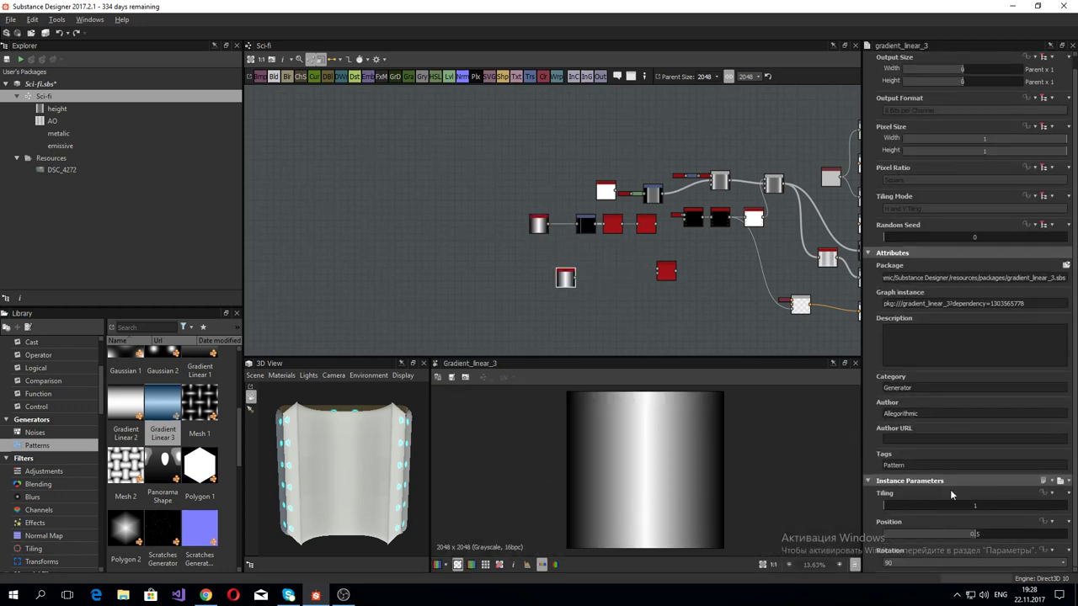
pyautogui.click(941, 562)
pyautogui.click(926, 575)
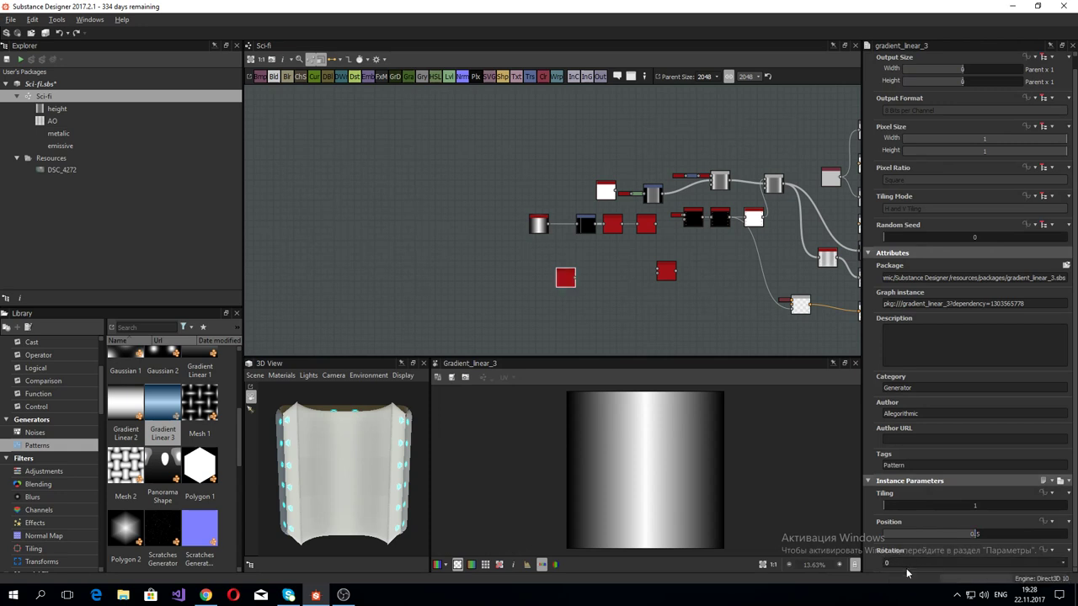
pyautogui.moveTo(573, 281)
pyautogui.mouseDown()
pyautogui.moveTo(674, 279)
pyautogui.moveTo(659, 273)
pyautogui.mouseUp()
# Step: Widen the Tile Generator's vertical interstice and set the tile scale to 1.4
pyautogui.click(666, 271)
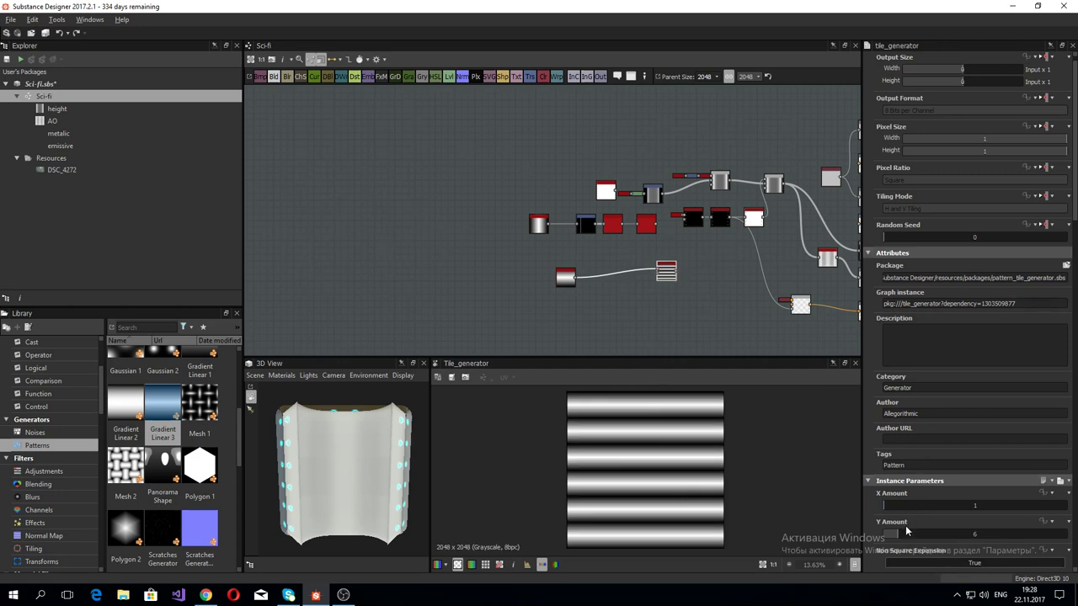
pyautogui.scroll(-1, 927, 555)
pyautogui.scroll(-1, 914, 522)
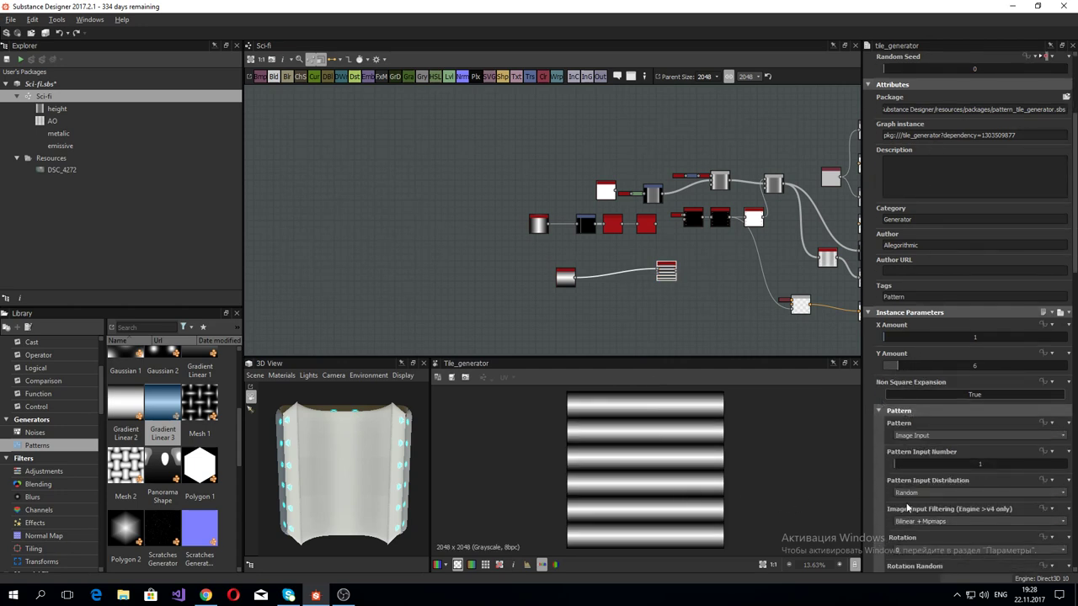
pyautogui.scroll(-2, 915, 449)
pyautogui.scroll(-1, 910, 449)
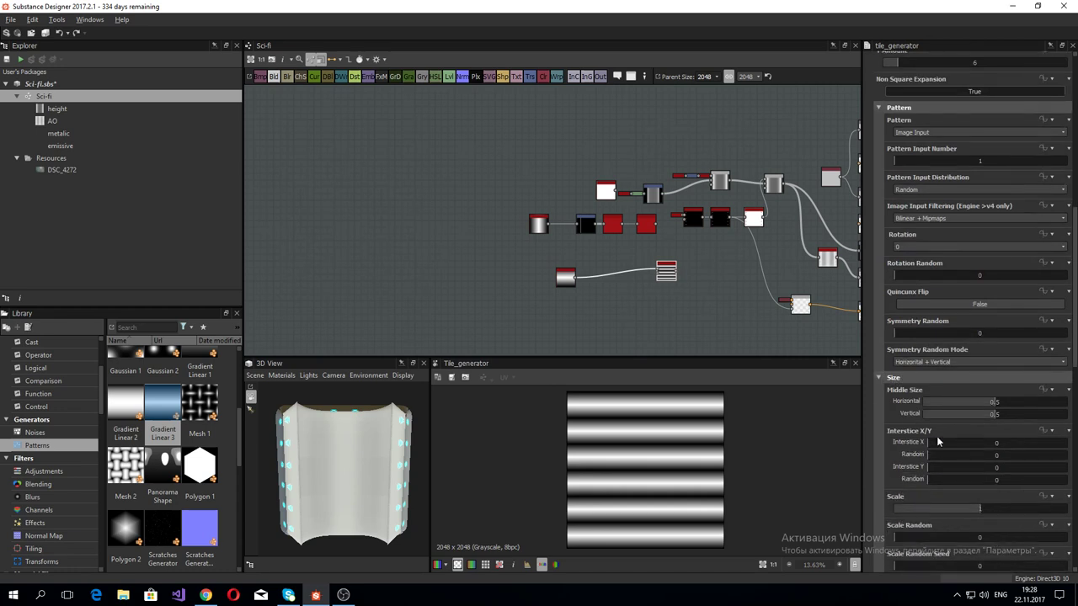
pyautogui.moveTo(927, 470); pyautogui.dragTo(1055, 482)
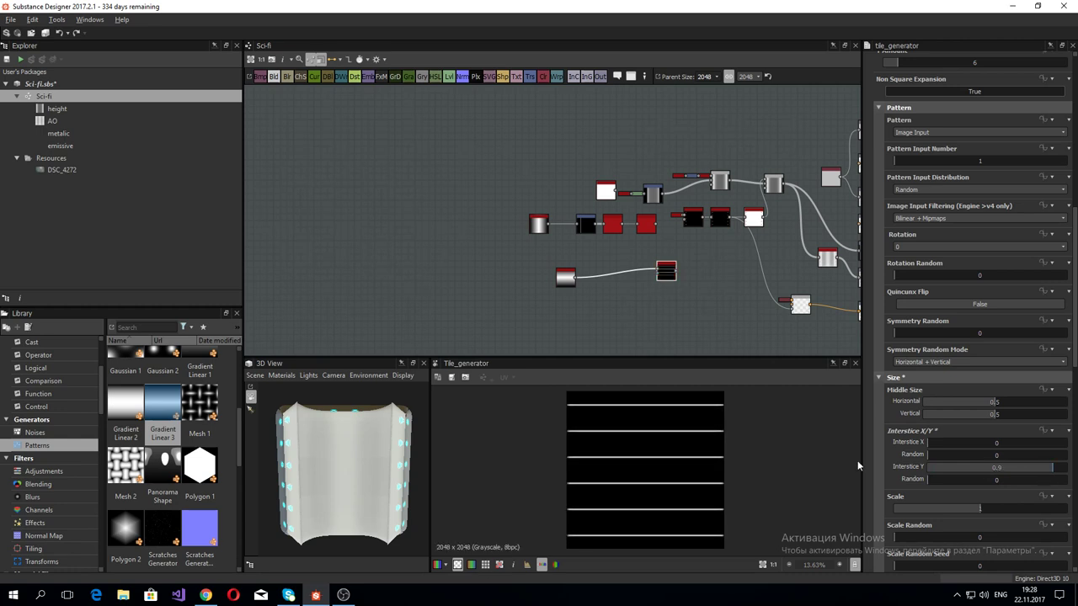
pyautogui.scroll(5, 675, 472)
pyautogui.moveTo(712, 464); pyautogui.dragTo(571, 458, button='middle')
pyautogui.scroll(5, 738, 483)
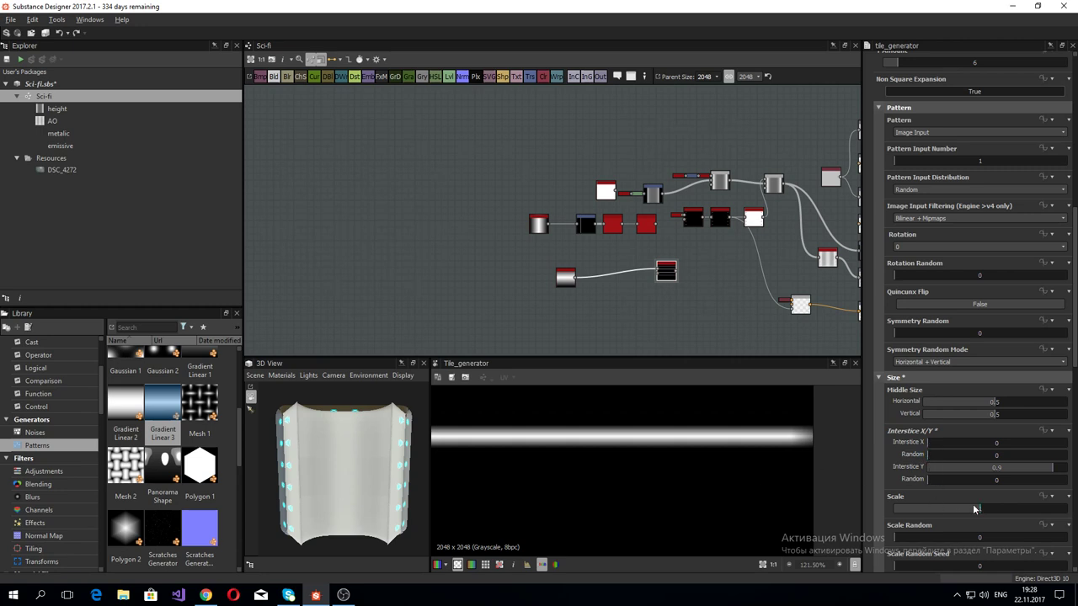
pyautogui.moveTo(975, 509); pyautogui.dragTo(1016, 508)
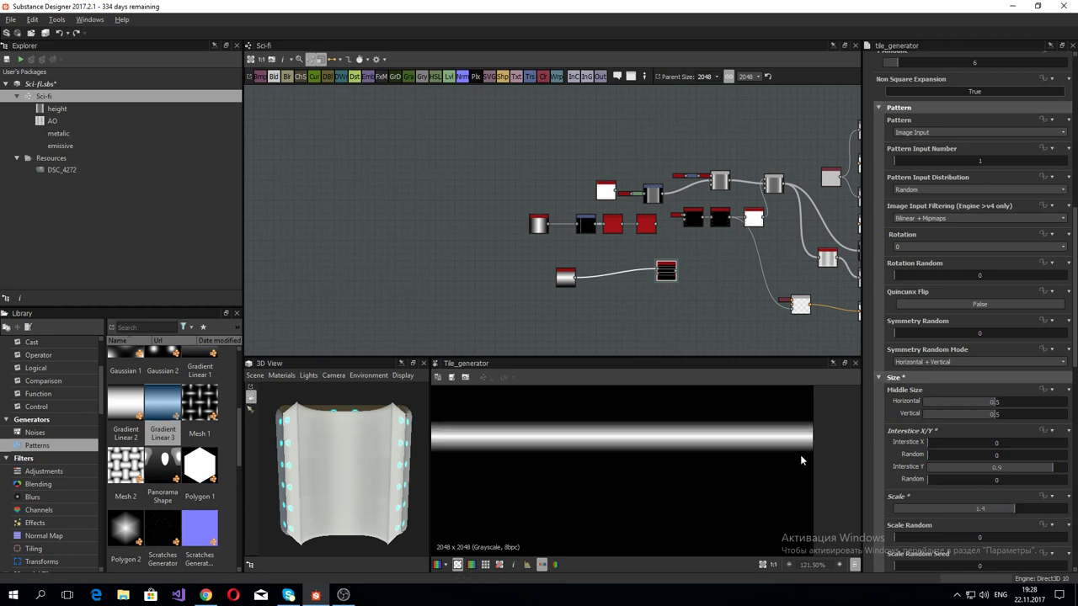
# Step: Raise Interstice Y to 0.97 for thin stripes and fit the 2D preview
pyautogui.scroll(-5, 801, 459)
pyautogui.scroll(-3, 781, 451)
pyautogui.scroll(-3, 810, 449)
pyautogui.scroll(-1, 800, 470)
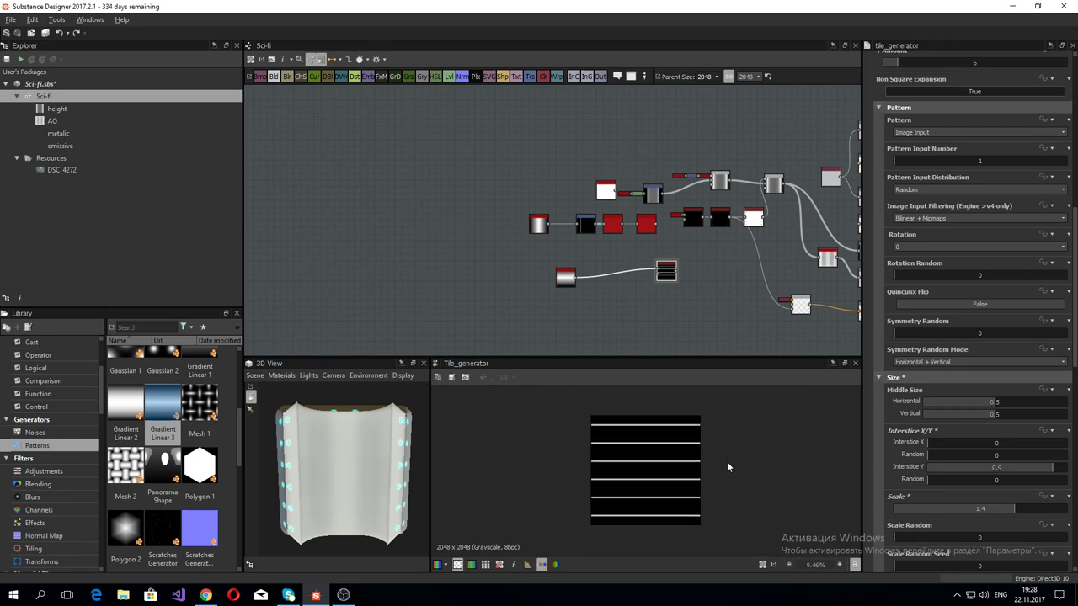
pyautogui.scroll(8, 727, 462)
pyautogui.scroll(4, 716, 468)
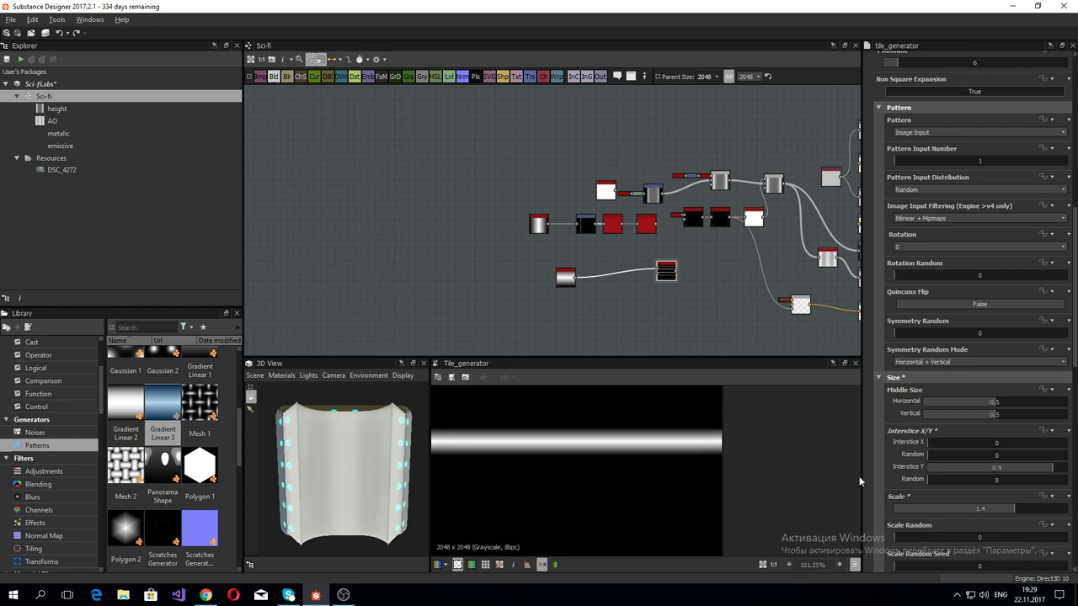
pyautogui.moveTo(1043, 473); pyautogui.dragTo(1063, 473)
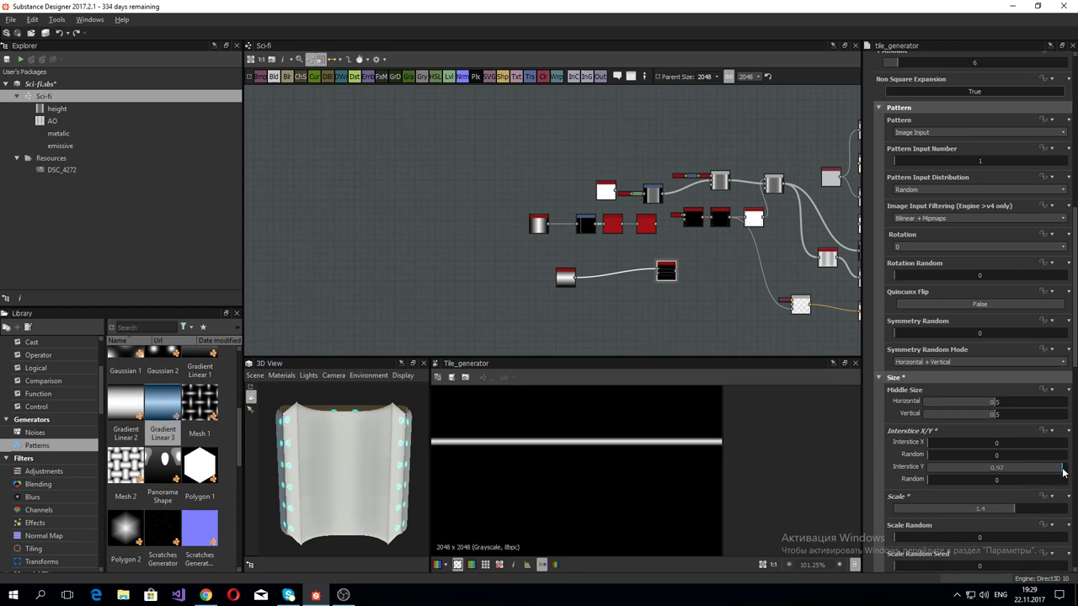
pyautogui.press('f')
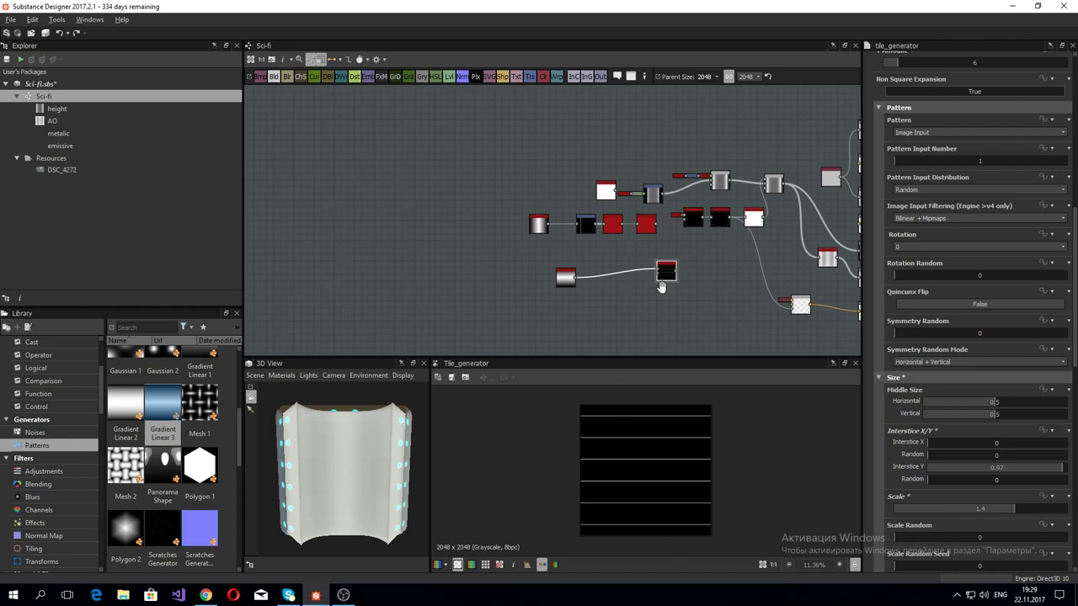
# Step: Move the Tile Generator node beside Gradient Linear 3
pyautogui.moveTo(661, 287); pyautogui.dragTo(622, 299, button='middle')
pyautogui.click(519, 294)
pyautogui.moveTo(624, 283); pyautogui.dragTo(553, 297)
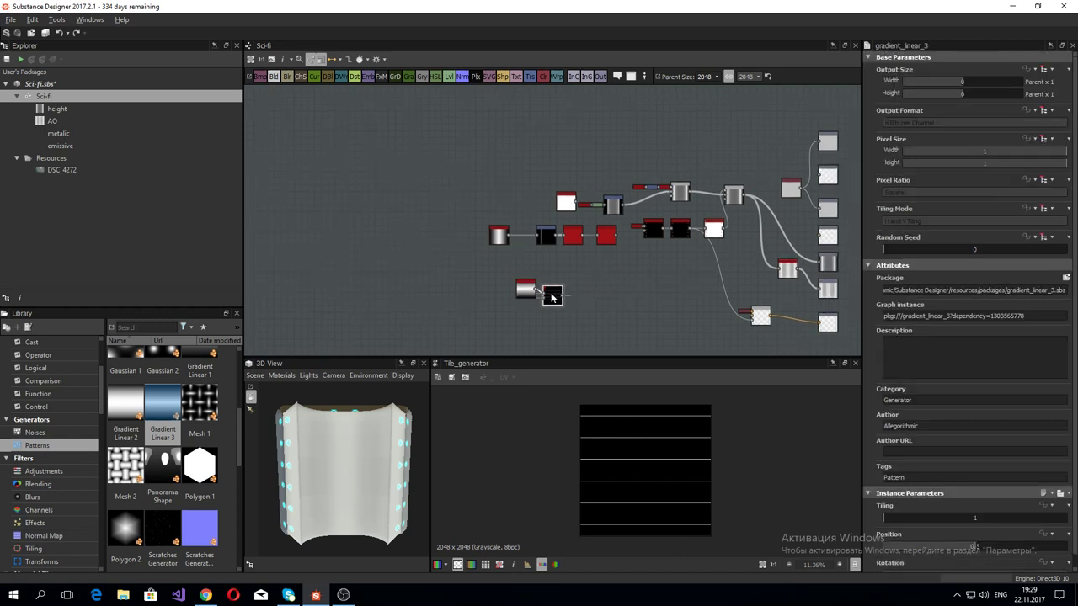
pyautogui.click(553, 296)
# Step: Add an Invert Grayscale after the Tile Generator and move Mirror Grayscale down
pyautogui.press('space')
pyautogui.write('inv')
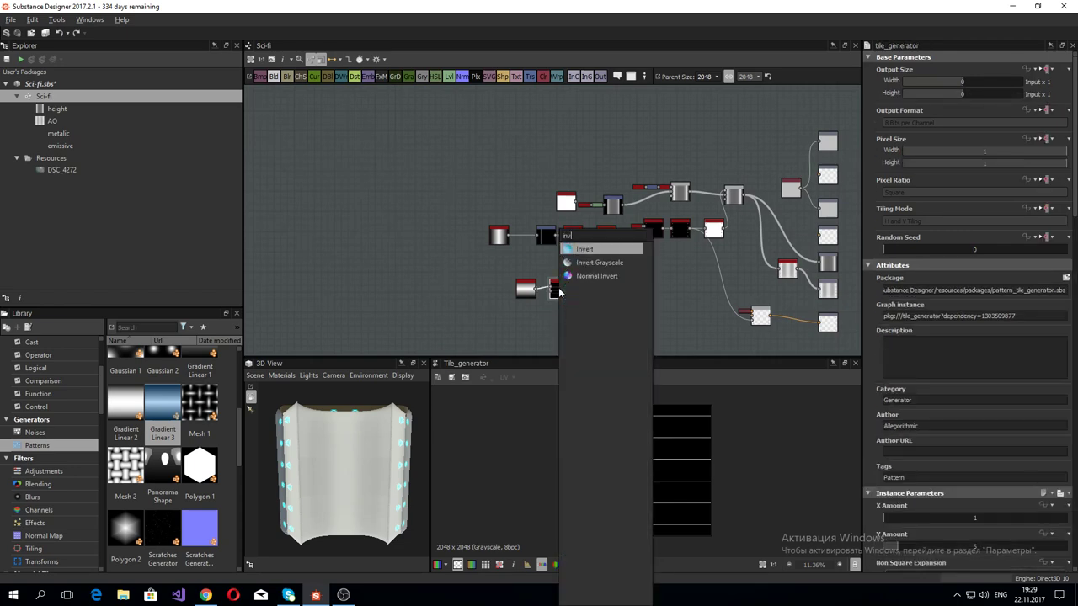
pyautogui.press('Down')
pyautogui.press('Return')
pyautogui.scroll(5, 560, 287)
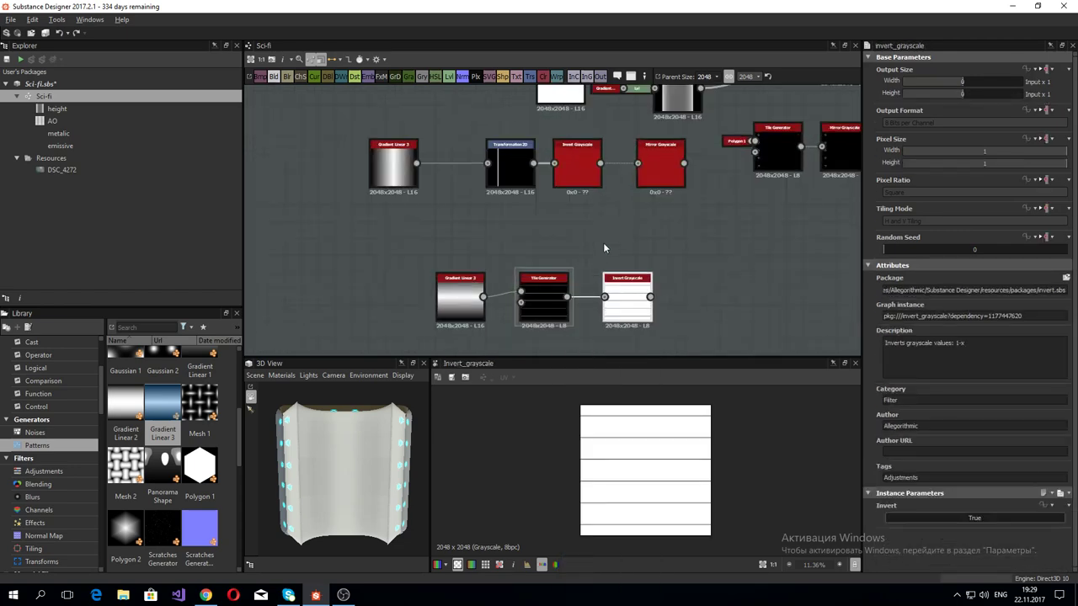
pyautogui.click(669, 176)
pyautogui.moveTo(687, 194); pyautogui.dragTo(634, 194, button='middle')
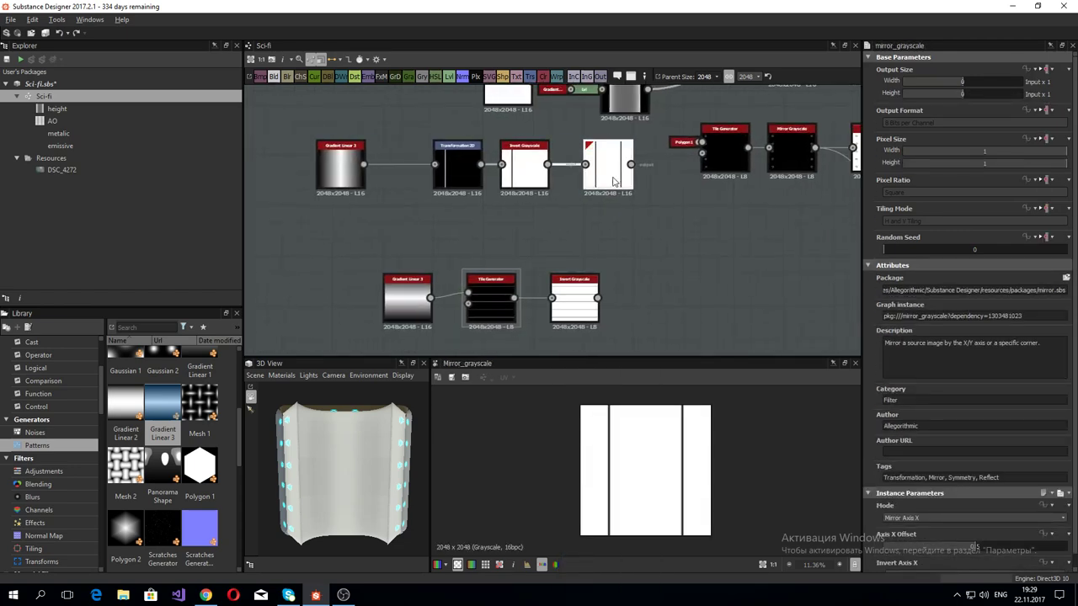
pyautogui.moveTo(614, 181); pyautogui.dragTo(597, 198)
# Step: Add a Blend after Mirror Grayscale, feed in the inverted lines, and set Min (Darken)
pyautogui.press('space')
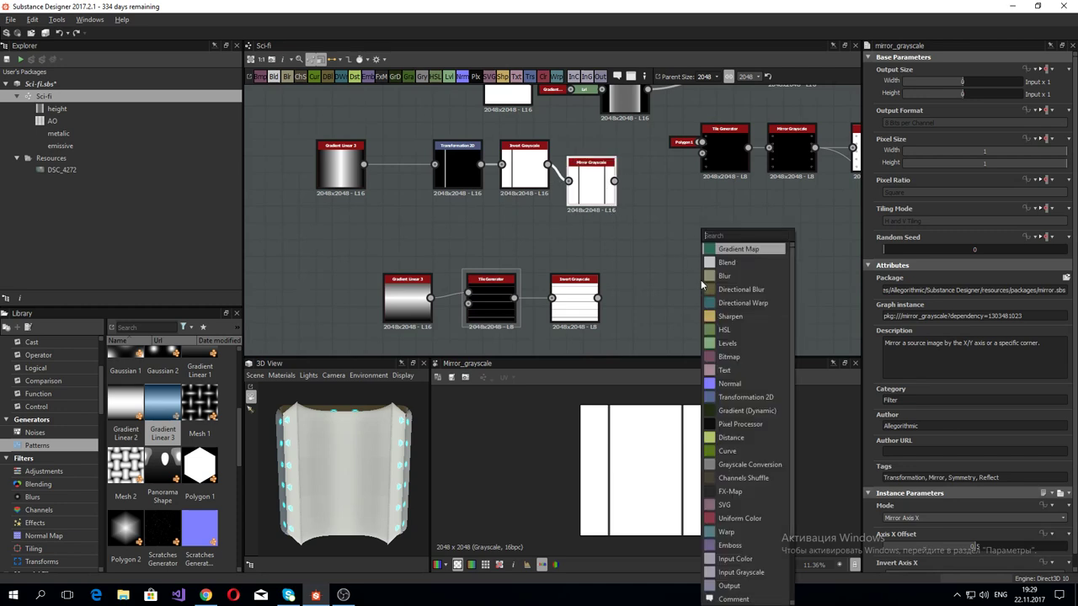
pyautogui.write('ble')
pyautogui.press('Return')
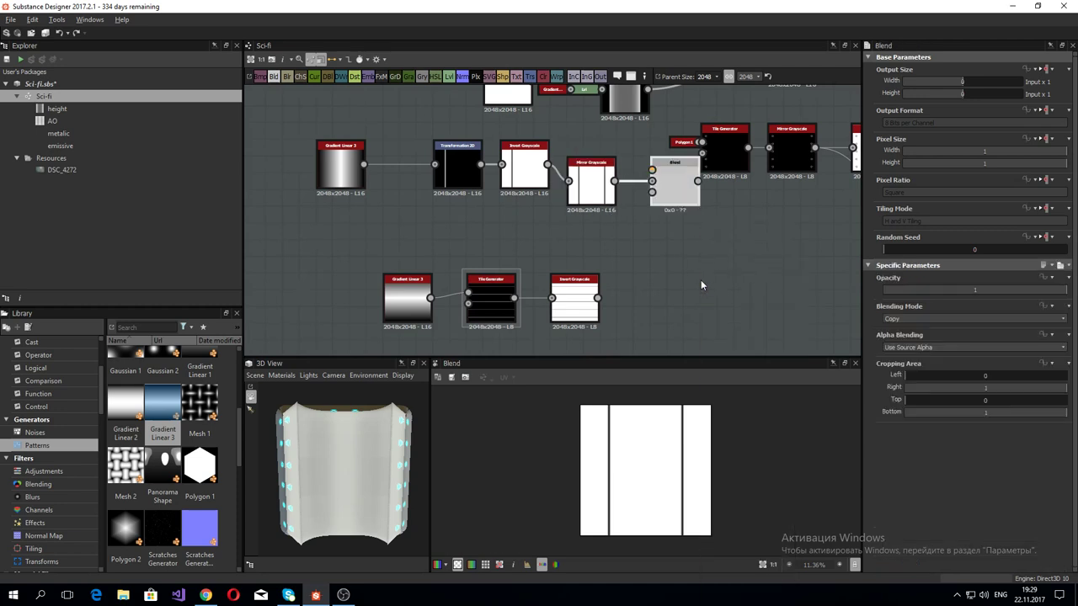
pyautogui.moveTo(597, 297); pyautogui.dragTo(651, 203)
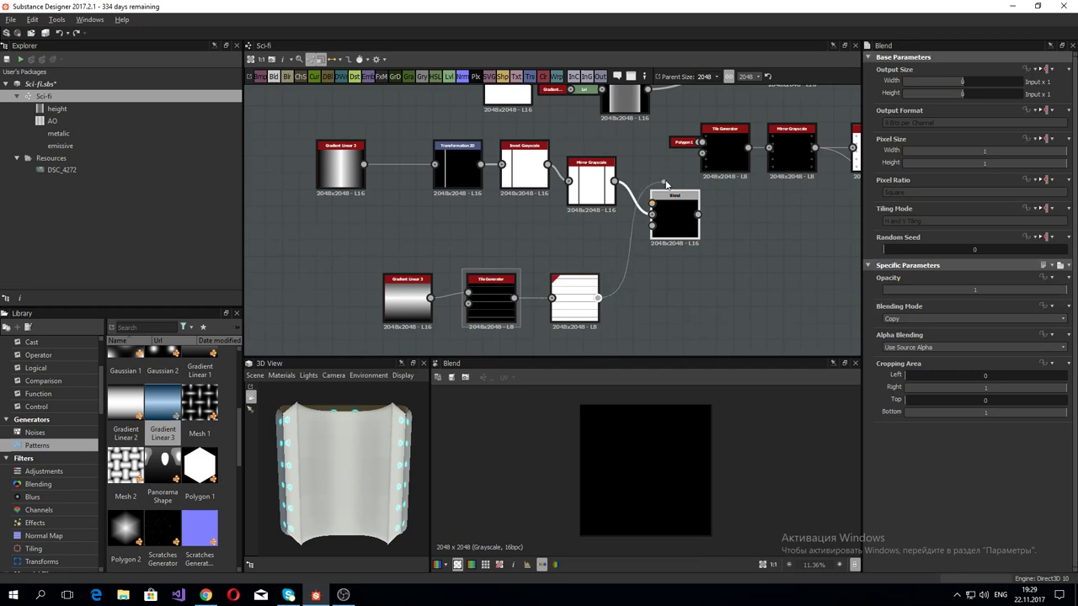
pyautogui.click(932, 318)
pyautogui.click(921, 373)
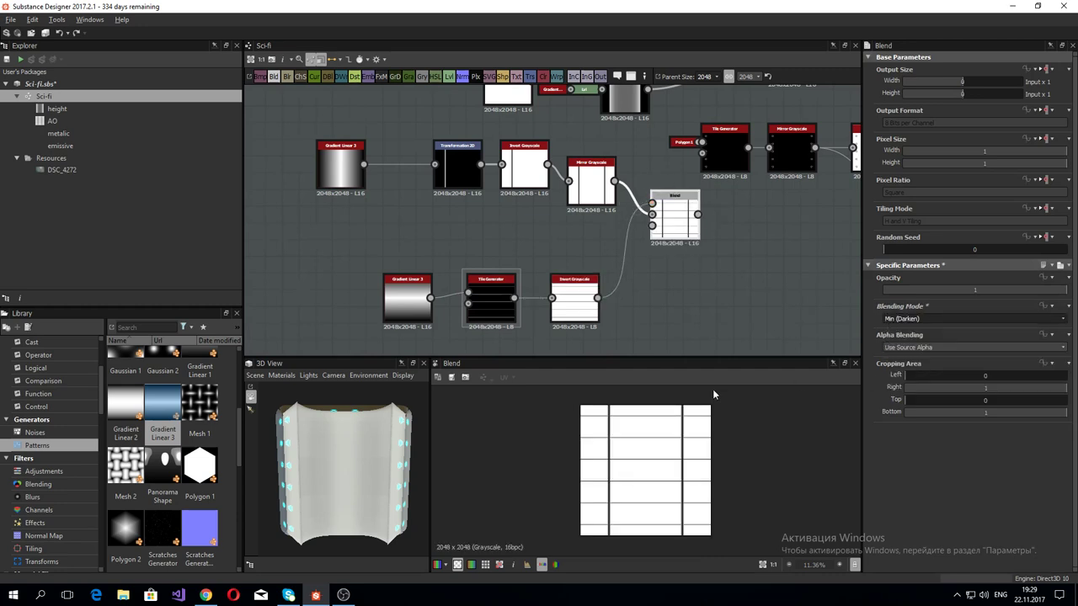
pyautogui.scroll(5, 674, 467)
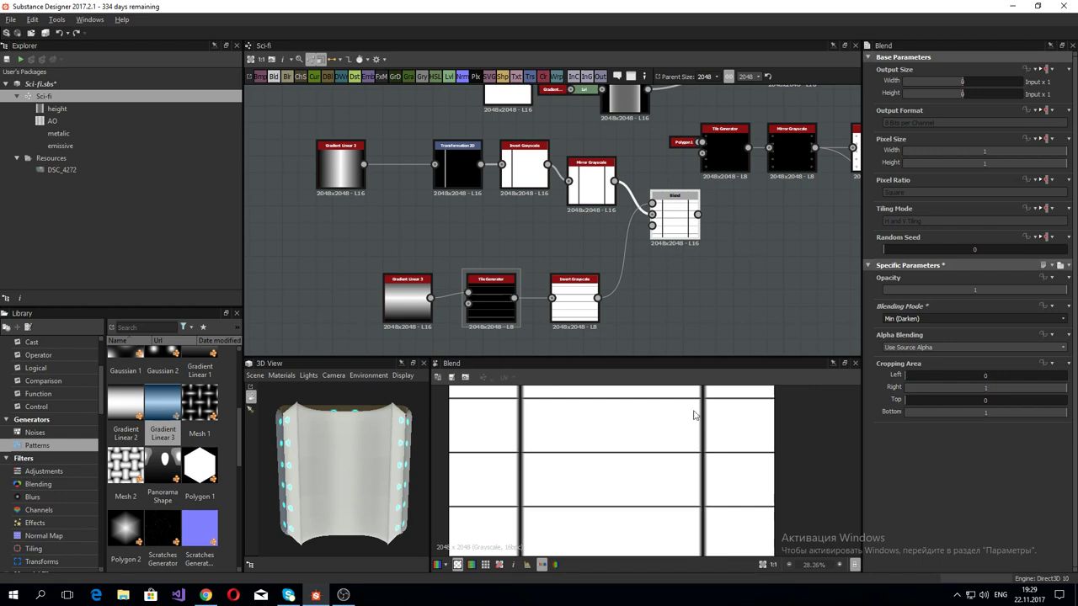
pyautogui.scroll(1, 704, 472)
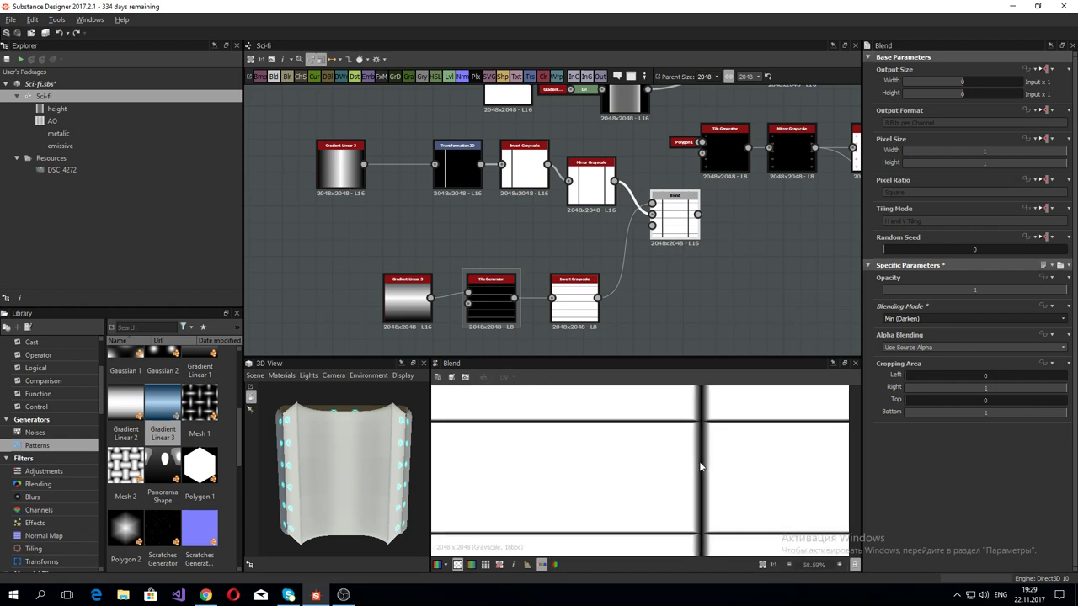
pyautogui.scroll(2, 704, 455)
pyautogui.scroll(-4, 704, 453)
pyautogui.scroll(-2, 703, 451)
pyautogui.moveTo(720, 266); pyautogui.dragTo(739, 335, button='middle')
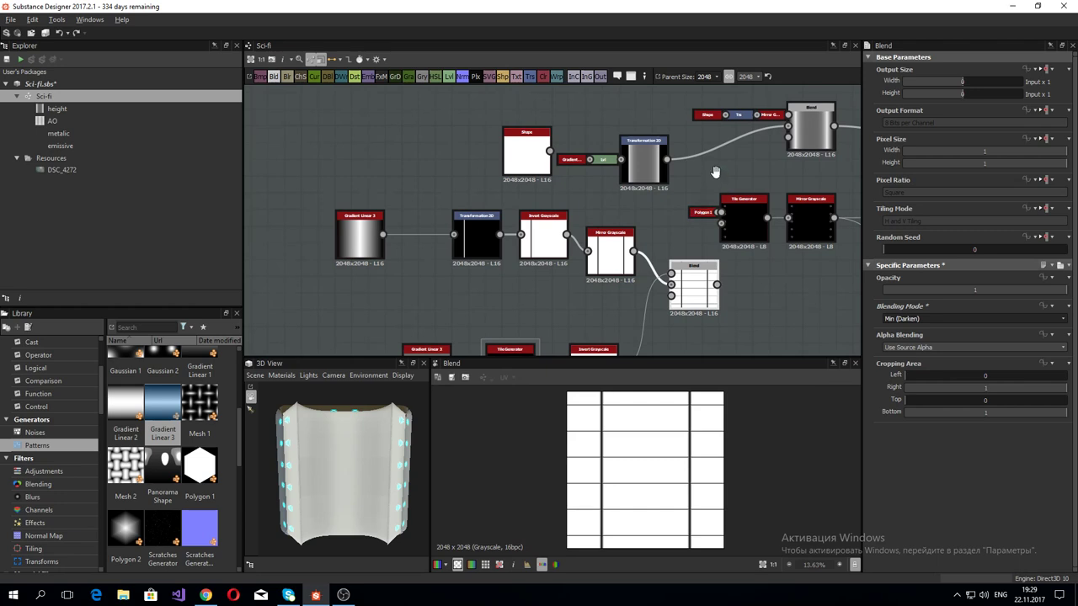
# Step: Insert a Blend after Transformation 2D, connect the panel grid, and set Min (Darken)
pyautogui.moveTo(716, 174); pyautogui.dragTo(705, 198, button='middle')
pyautogui.press('space')
pyautogui.write('blend')
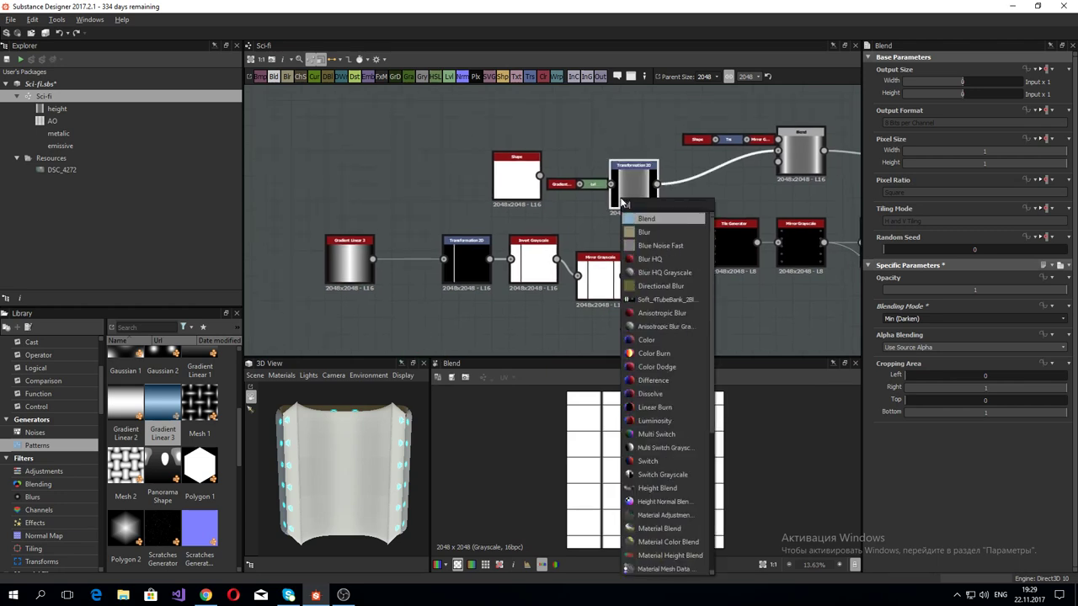
pyautogui.press('Return')
pyautogui.moveTo(729, 263); pyautogui.dragTo(718, 176)
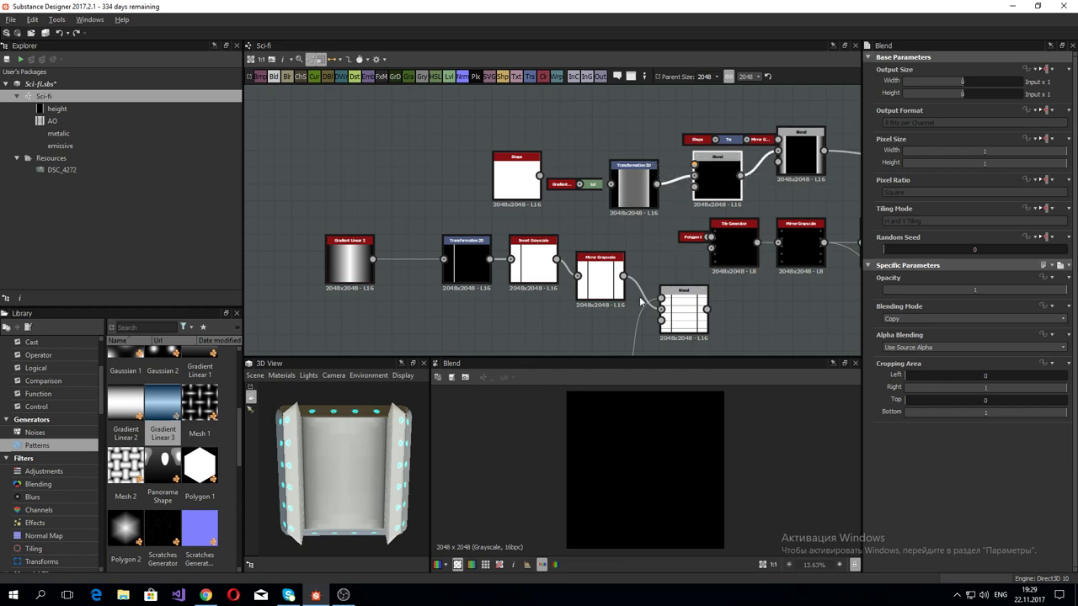
pyautogui.moveTo(706, 309); pyautogui.dragTo(704, 166)
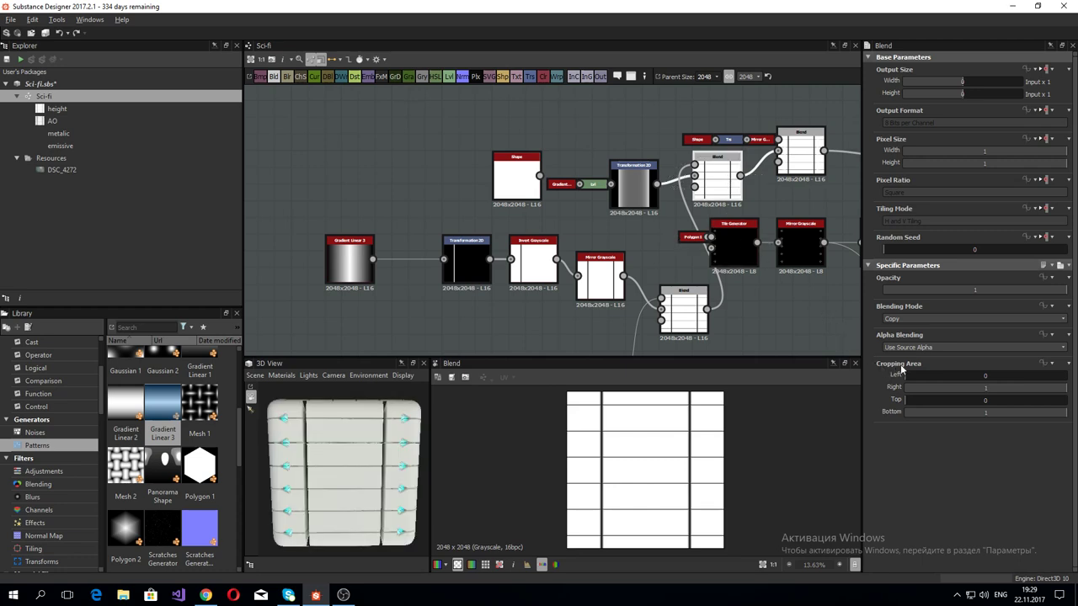
pyautogui.click(903, 319)
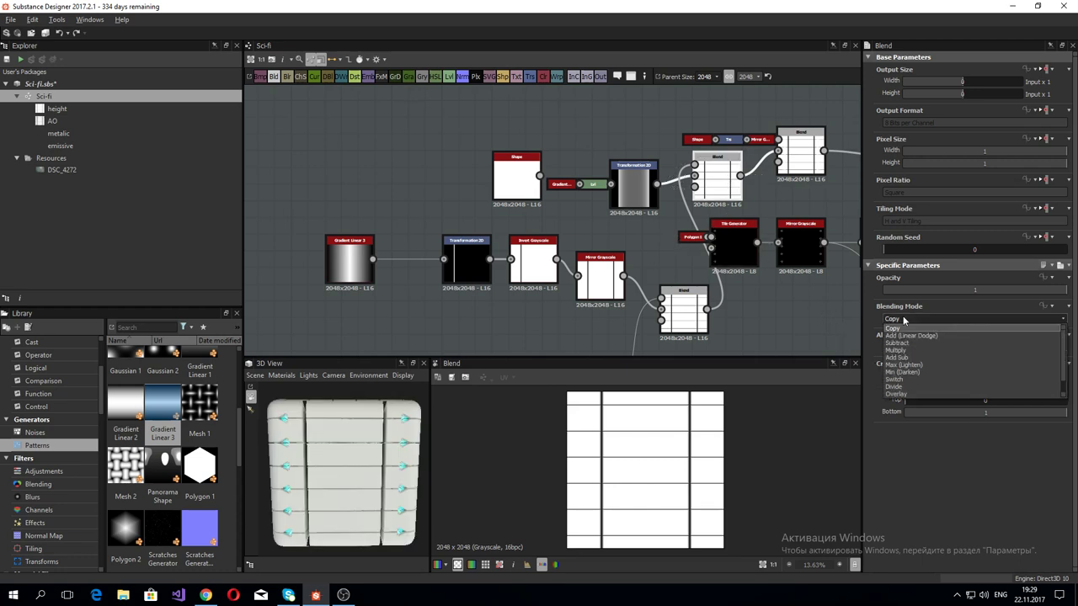
pyautogui.click(915, 371)
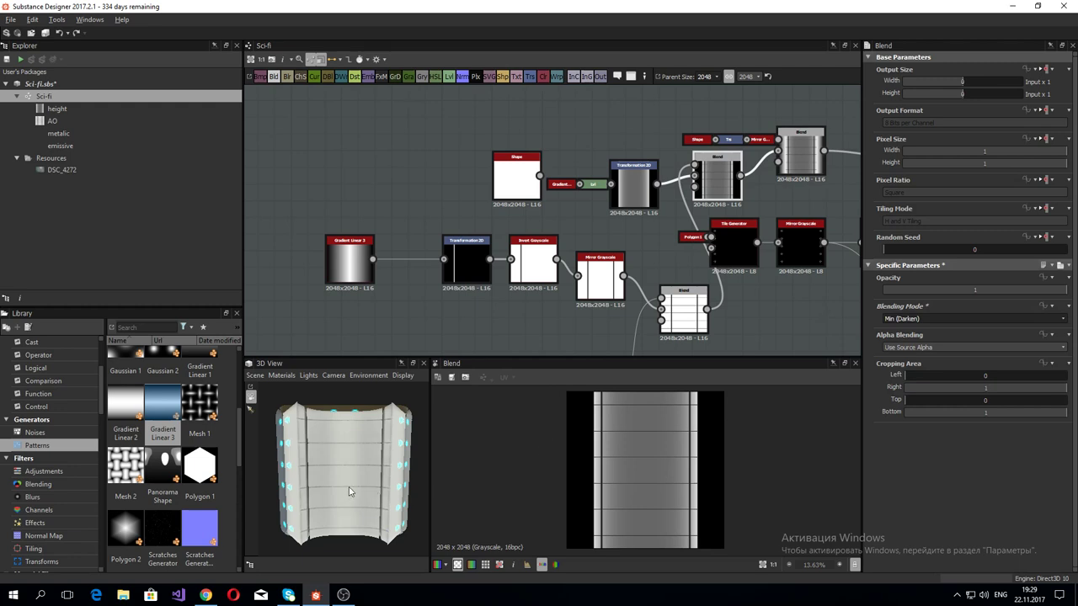
# Step: Orbit and zoom the 3D preview to inspect the horizontal seams on the panel
pyautogui.moveTo(350, 492); pyautogui.dragTo(320, 466)
pyautogui.scroll(2, 320, 466)
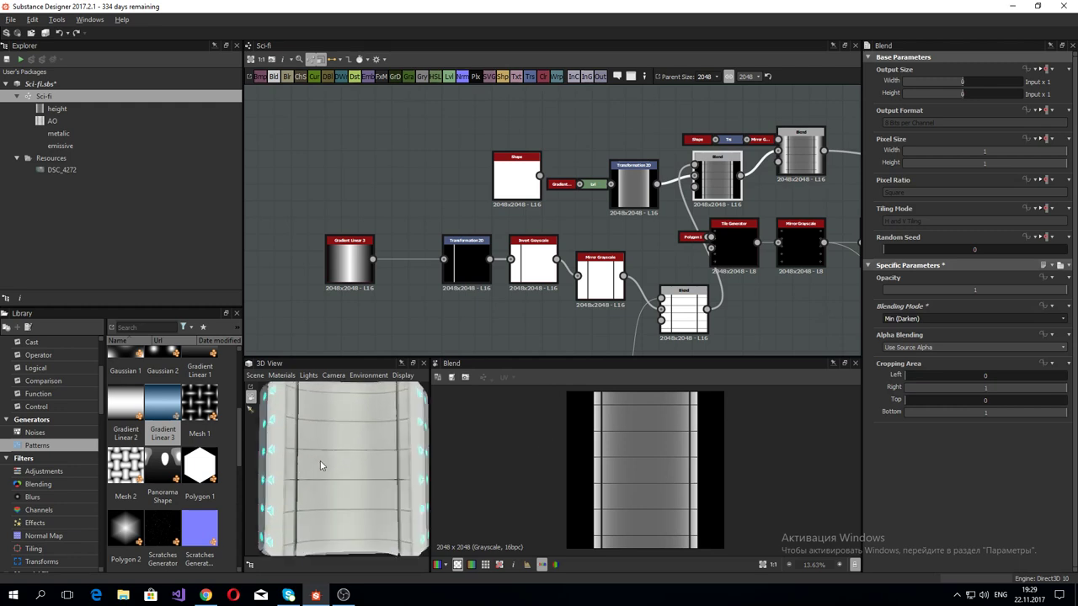
pyautogui.scroll(2, 318, 460)
pyautogui.moveTo(341, 462)
pyautogui.mouseDown()
pyautogui.moveTo(356, 491)
pyautogui.moveTo(334, 496)
pyautogui.moveTo(337, 445)
pyautogui.moveTo(366, 484)
pyautogui.moveTo(369, 410)
pyautogui.moveTo(327, 407)
pyautogui.moveTo(342, 450)
pyautogui.moveTo(385, 452)
pyautogui.moveTo(385, 433)
pyautogui.moveTo(343, 438)
pyautogui.moveTo(360, 441)
pyautogui.moveTo(354, 476)
pyautogui.moveTo(364, 467)
pyautogui.moveTo(383, 485)
pyautogui.moveTo(336, 490)
pyautogui.moveTo(308, 531)
pyautogui.moveTo(244, 508)
pyautogui.moveTo(273, 466)
pyautogui.moveTo(331, 469)
pyautogui.mouseUp()
pyautogui.scroll(-3, 337, 445)
pyautogui.scroll(3, 342, 449)
pyautogui.scroll(3, 349, 454)
pyautogui.scroll(-3, 356, 455)
# Step: Tidy the graph: compact the strip chain and move Invert Grayscale and Tile Generator up
pyautogui.moveTo(522, 337); pyautogui.dragTo(525, 210, button='middle')
pyautogui.click(436, 278)
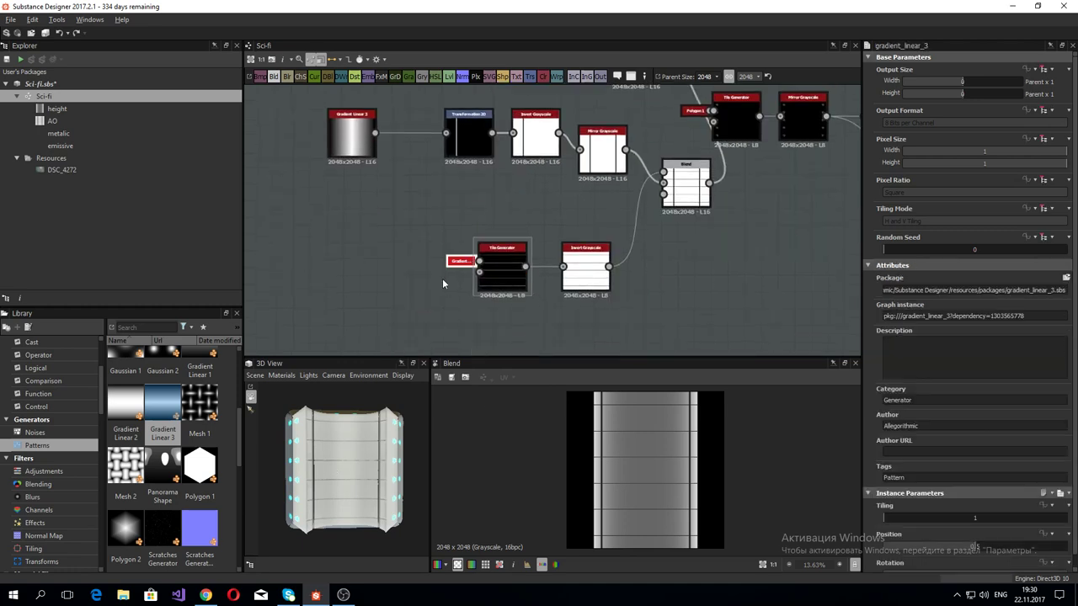
pyautogui.click(498, 275)
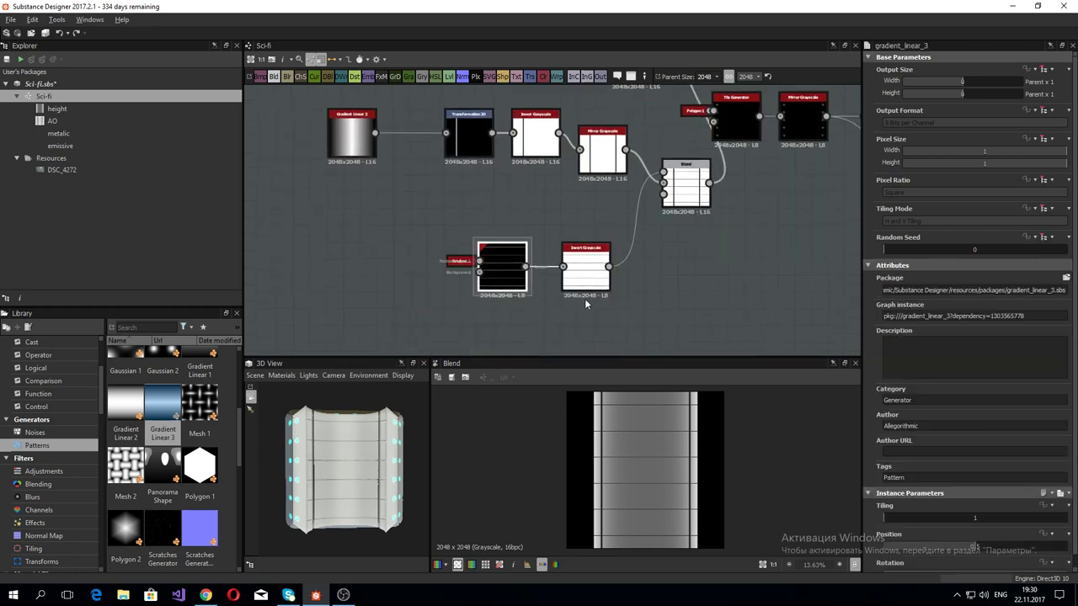
pyautogui.click(579, 273)
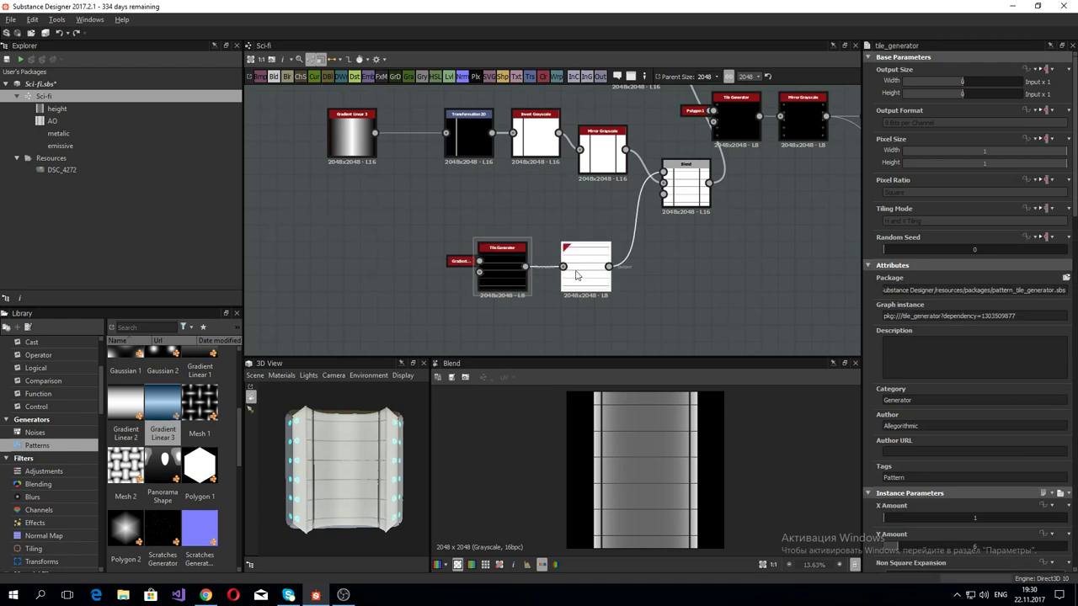
pyautogui.moveTo(502, 217); pyautogui.dragTo(512, 279, button='middle')
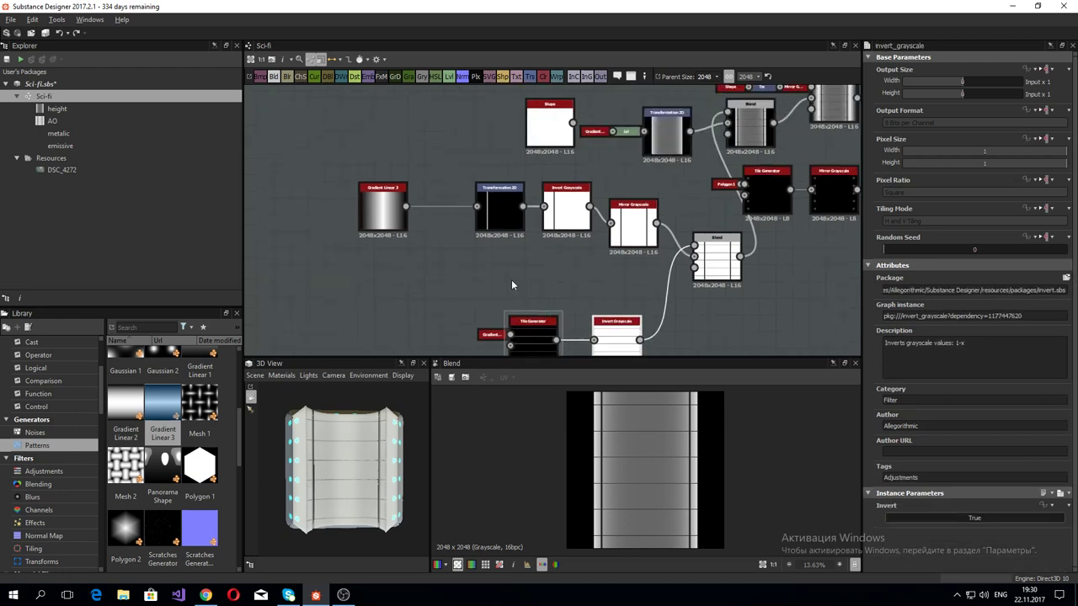
pyautogui.click(529, 207)
pyautogui.click(634, 217)
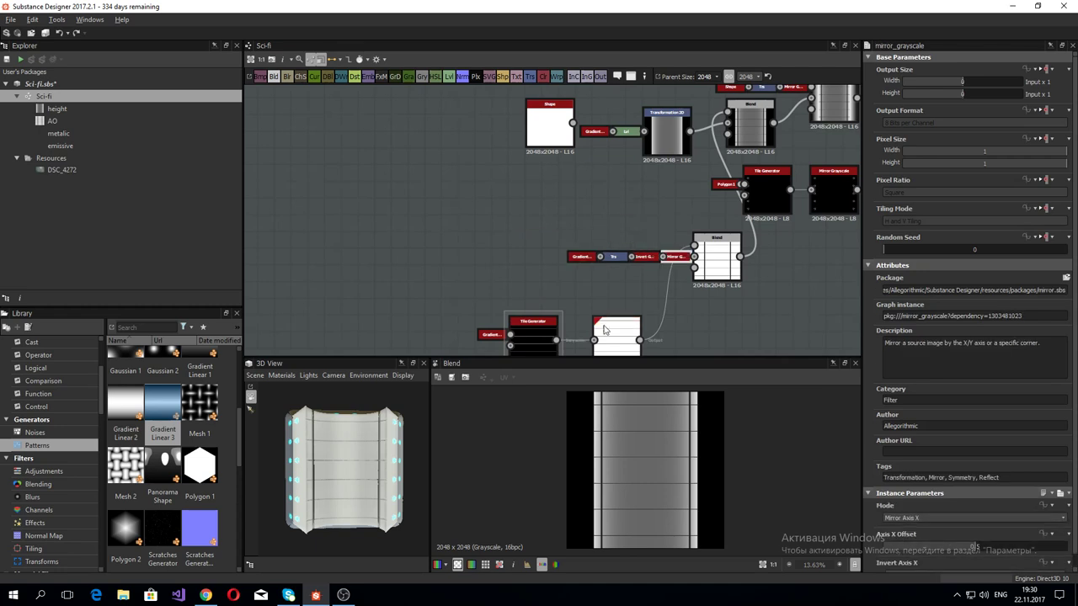
pyautogui.moveTo(634, 211)
pyautogui.mouseDown()
pyautogui.moveTo(566, 225)
pyautogui.moveTo(634, 191)
pyautogui.mouseUp()
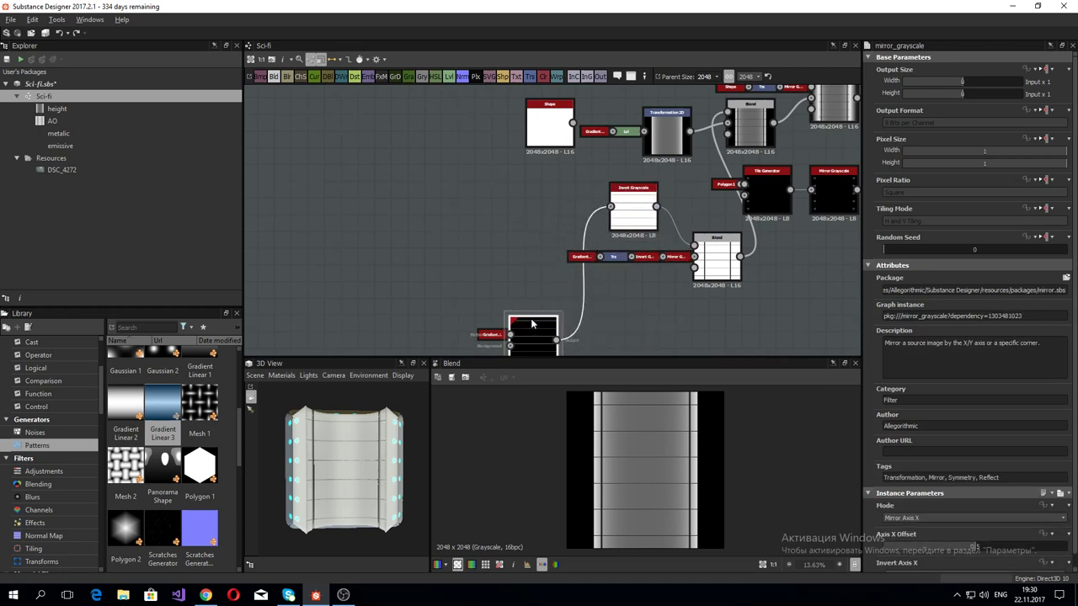
pyautogui.moveTo(529, 329); pyautogui.dragTo(527, 194)
pyautogui.moveTo(634, 198); pyautogui.dragTo(601, 223)
pyautogui.moveTo(530, 202); pyautogui.dragTo(540, 241)
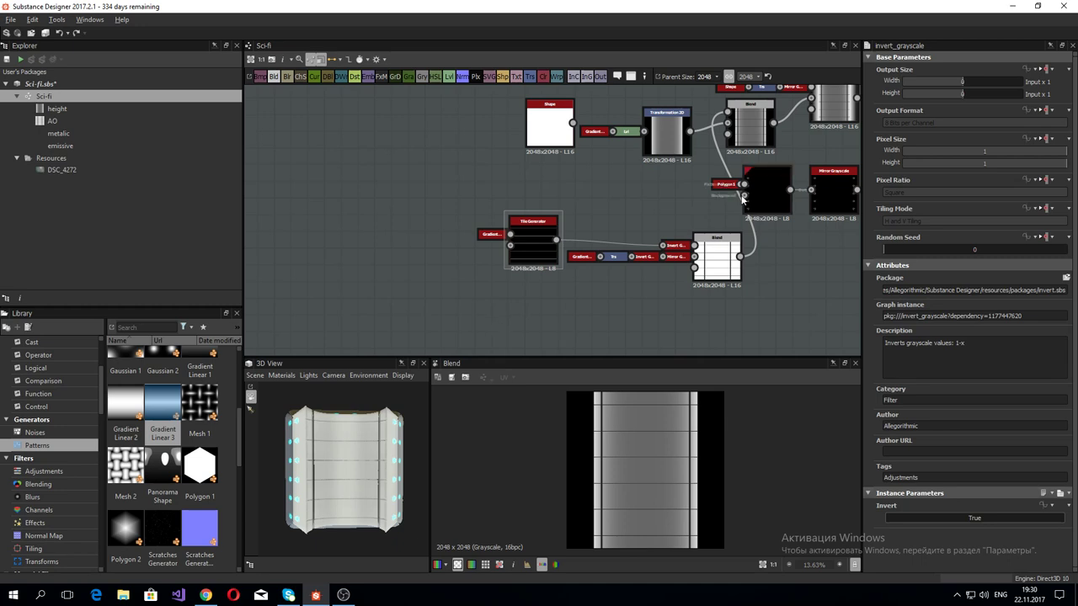
# Step: Nudge the Tile Generator node and reposition the graph view
pyautogui.moveTo(724, 141); pyautogui.dragTo(707, 157, button='middle')
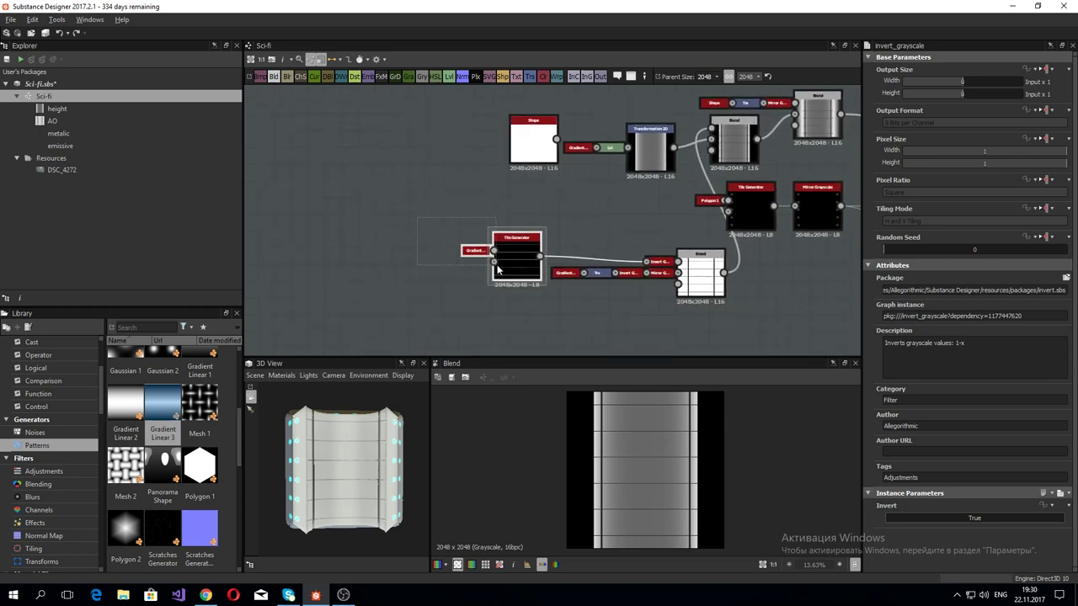
pyautogui.moveTo(502, 263)
pyautogui.mouseDown()
pyautogui.moveTo(502, 273)
pyautogui.moveTo(502, 260)
pyautogui.mouseUp()
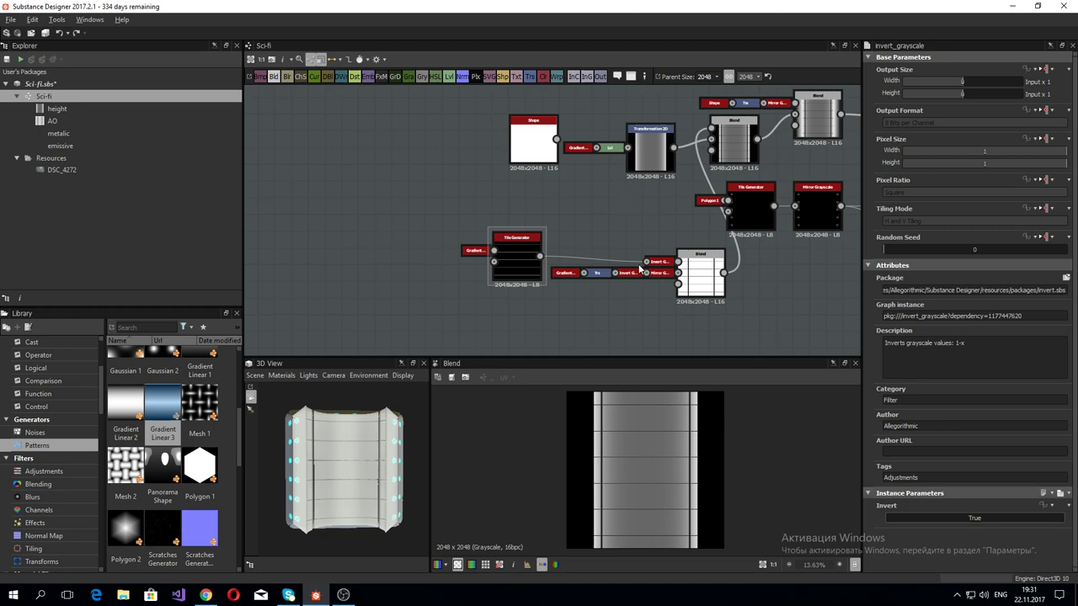
pyautogui.moveTo(600, 267); pyautogui.dragTo(534, 213, button='middle')
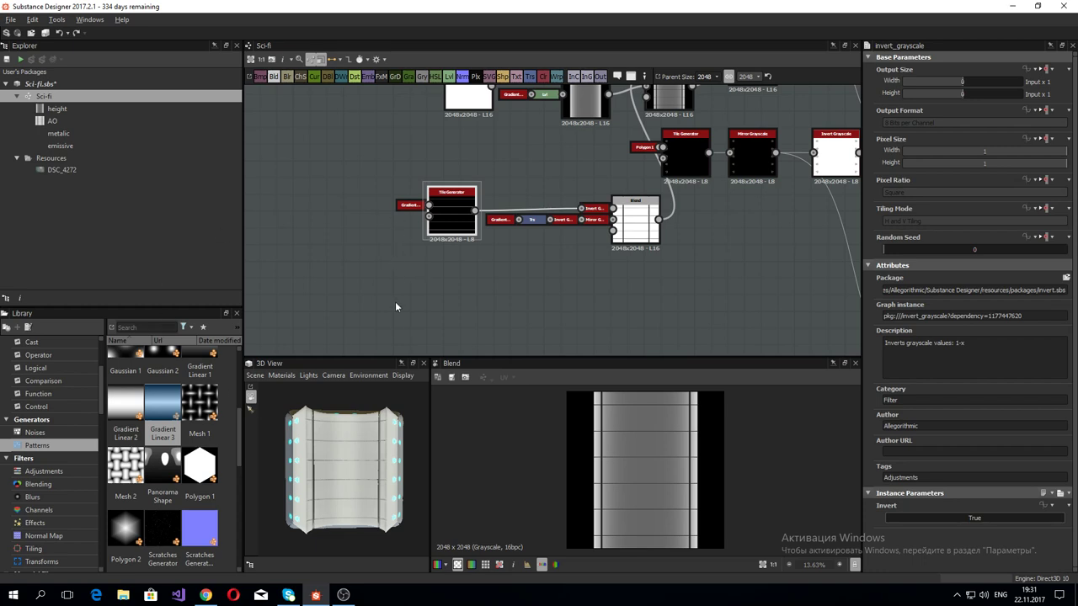
pyautogui.click(473, 286)
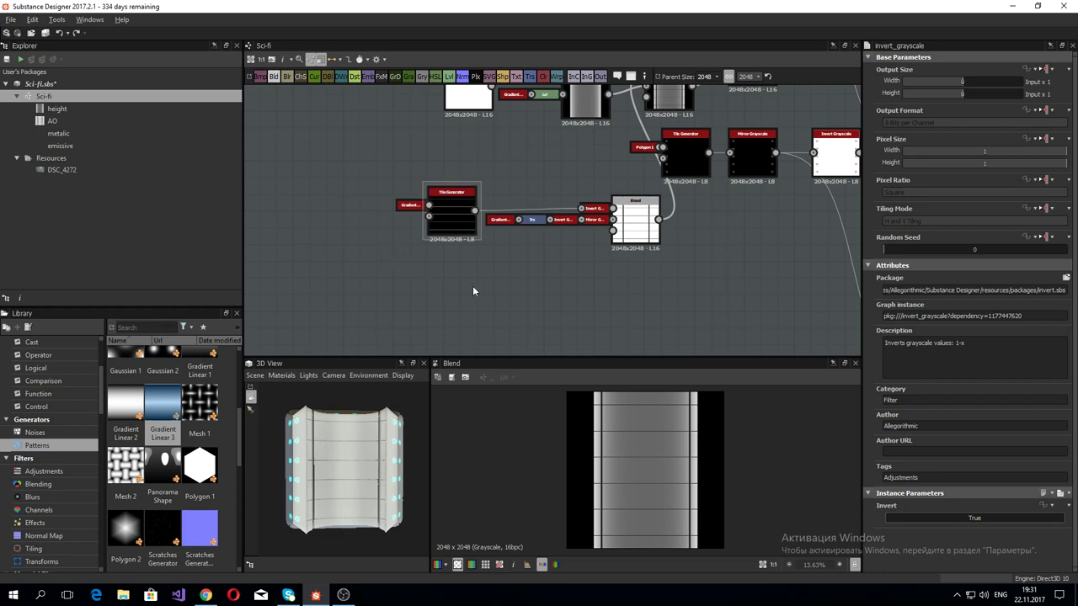
pyautogui.moveTo(510, 271); pyautogui.dragTo(493, 290, button='middle')
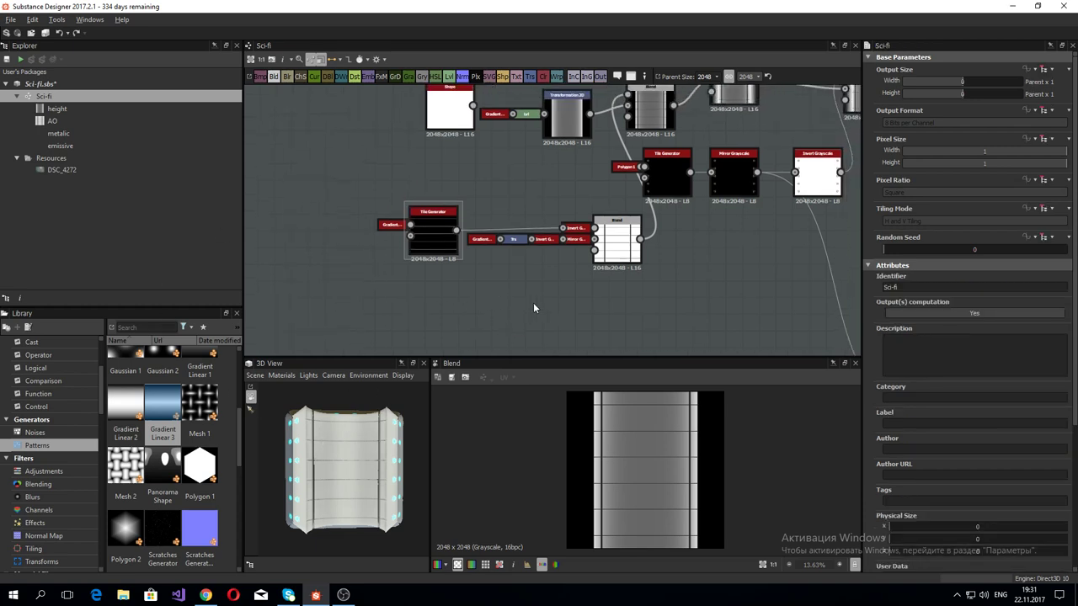
# Step: Check the panel's top in 3D, then drag a Polygon 1 hexagon node beside the Tile Generator
pyautogui.moveTo(417, 434)
pyautogui.mouseDown()
pyautogui.moveTo(380, 478)
pyautogui.moveTo(414, 435)
pyautogui.moveTo(382, 470)
pyautogui.moveTo(352, 464)
pyautogui.moveTo(378, 444)
pyautogui.moveTo(390, 459)
pyautogui.moveTo(374, 459)
pyautogui.mouseUp()
pyautogui.scroll(2, 415, 434)
pyautogui.scroll(5, 411, 438)
pyautogui.scroll(3, 411, 438)
pyautogui.scroll(-5, 412, 444)
pyautogui.scroll(-3, 381, 451)
pyautogui.scroll(3, 362, 484)
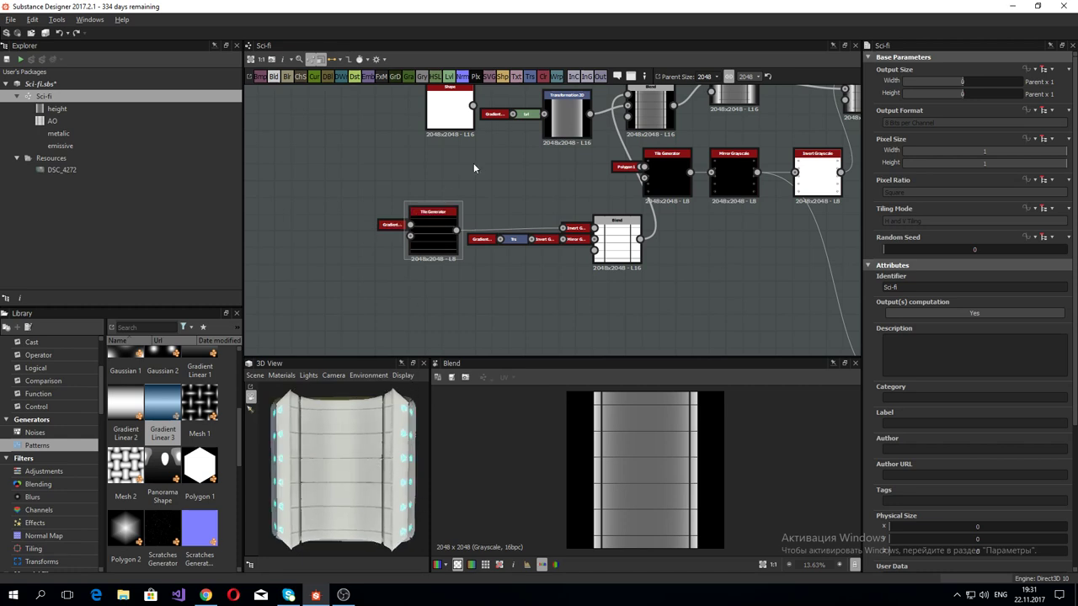
pyautogui.moveTo(200, 466); pyautogui.dragTo(377, 141)
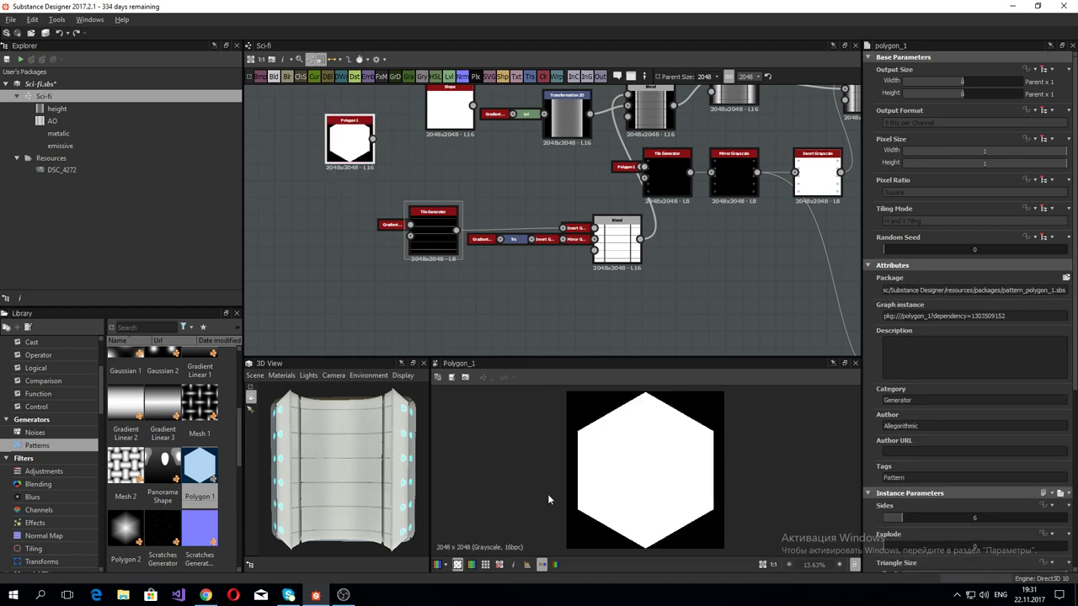
# Step: Drag a second Polygon node, Polygon 2, into the graph
pyautogui.scroll(-3, 169, 463)
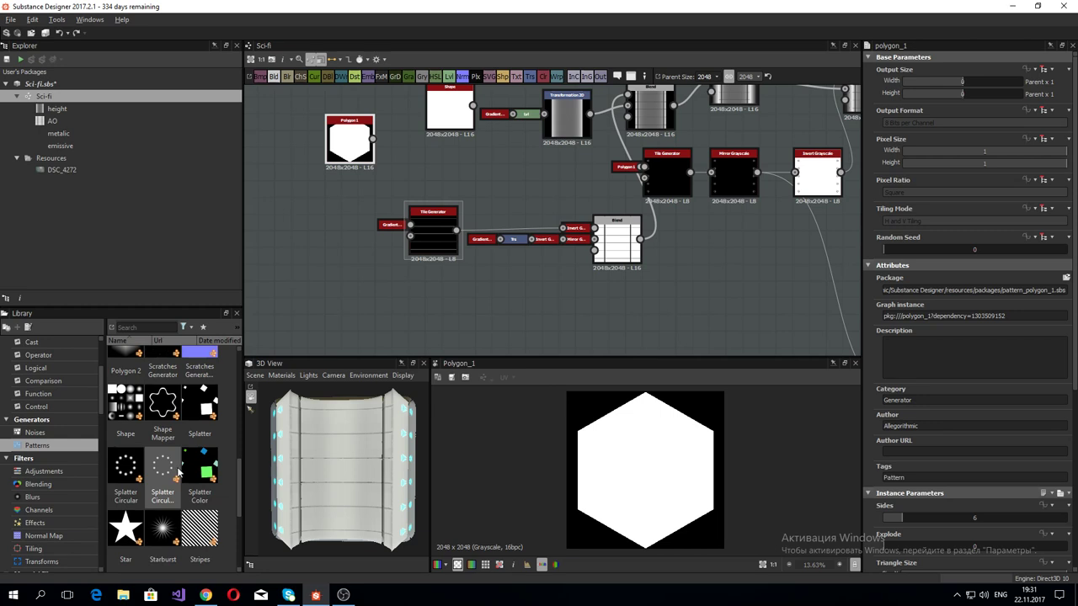
pyautogui.scroll(3, 178, 474)
pyautogui.scroll(-3, 178, 474)
pyautogui.scroll(3, 177, 474)
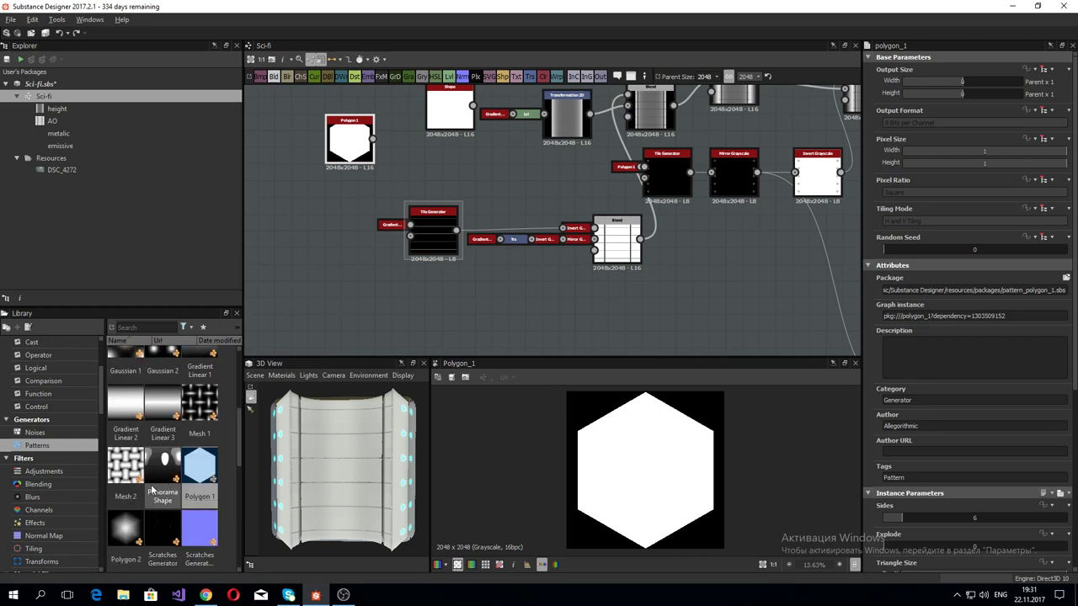
pyautogui.moveTo(125, 529); pyautogui.dragTo(299, 291)
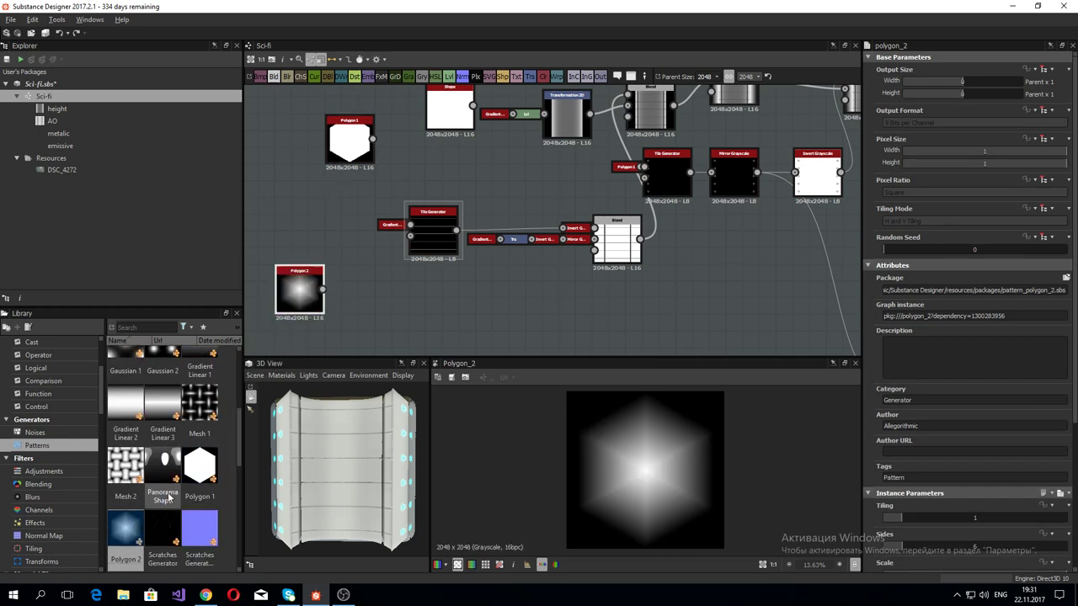
pyautogui.scroll(-3, 169, 484)
pyautogui.scroll(-3, 169, 481)
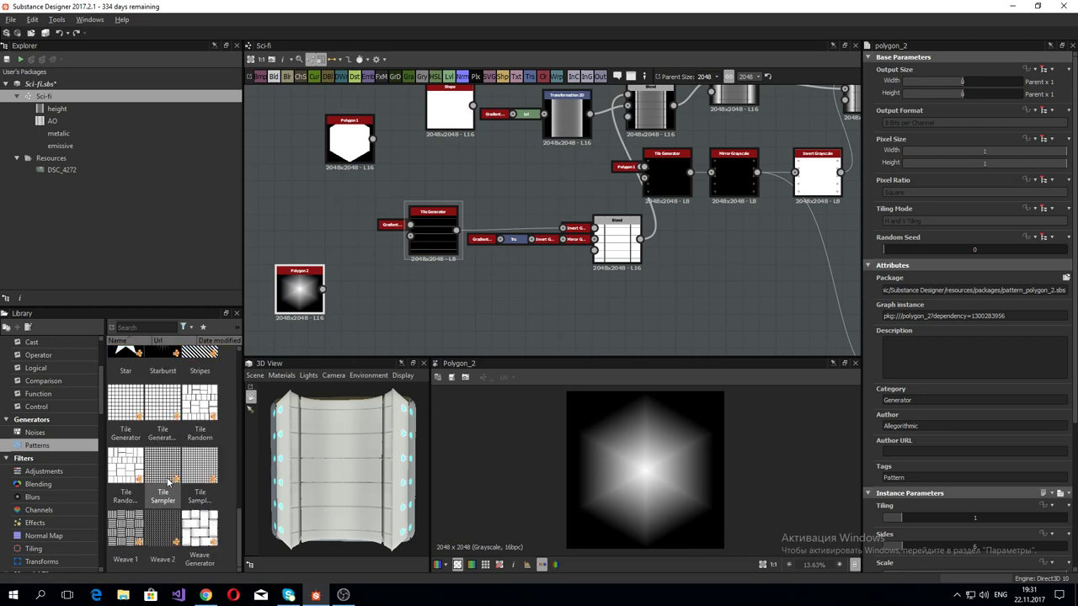
pyautogui.scroll(3, 168, 482)
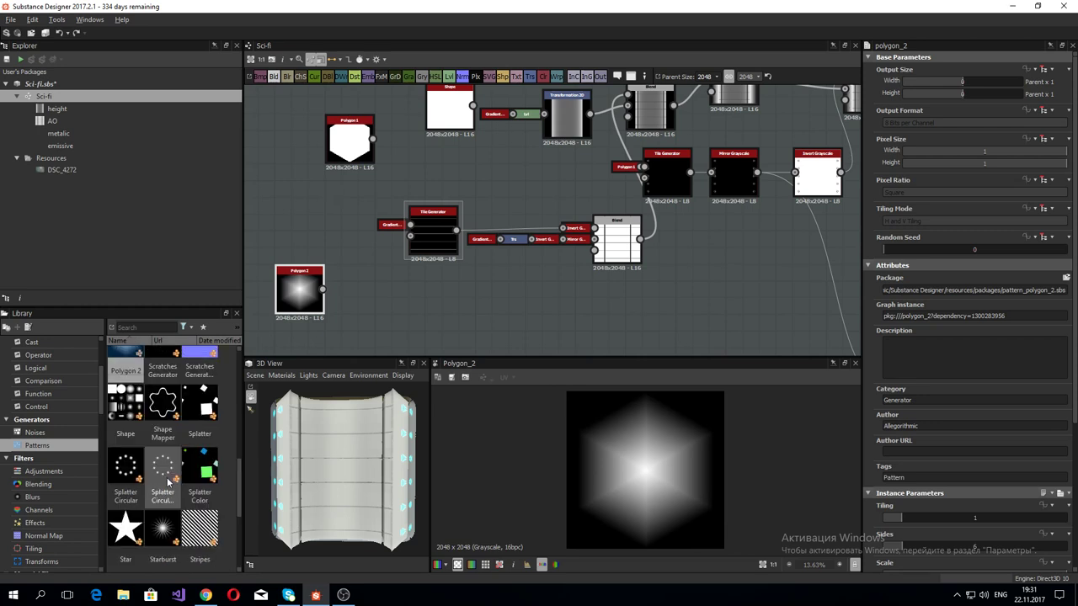
pyautogui.scroll(3, 168, 482)
pyautogui.scroll(3, 167, 482)
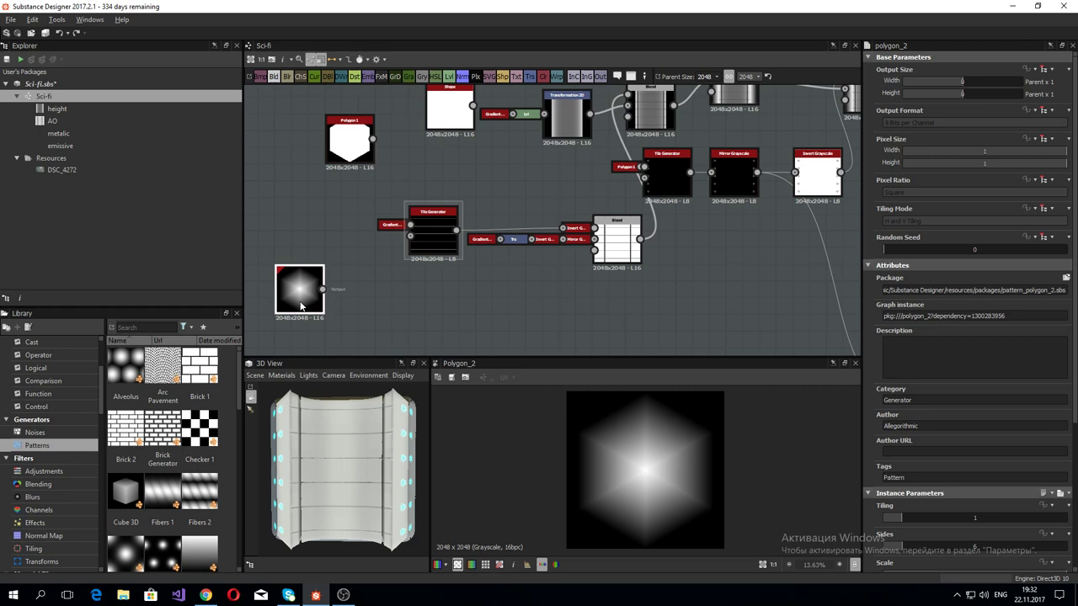
pyautogui.scroll(-2, 886, 529)
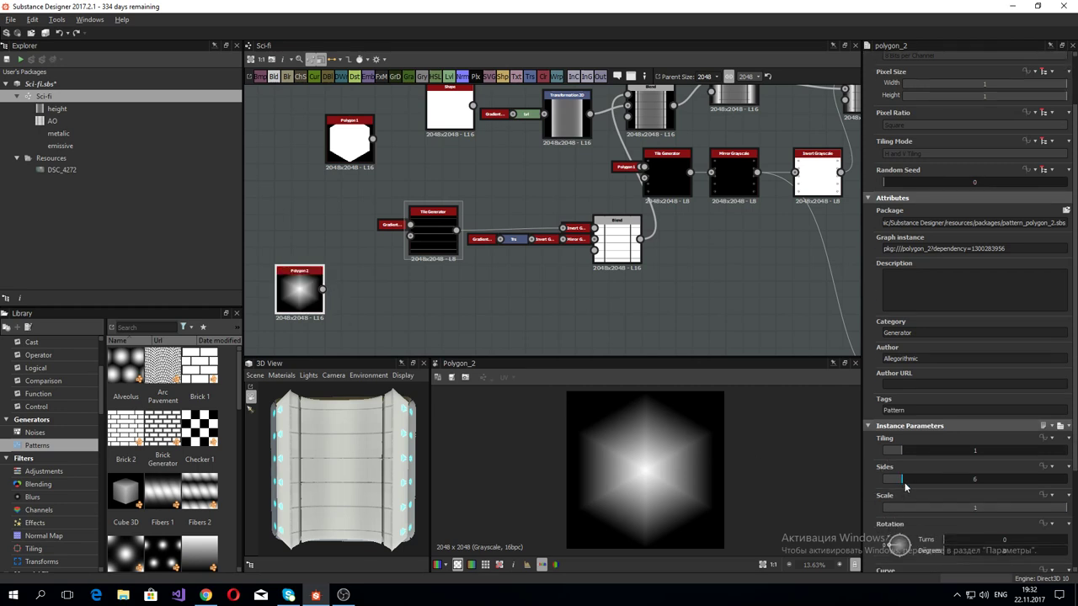
pyautogui.scroll(-2, 917, 506)
pyautogui.scroll(-1, 919, 523)
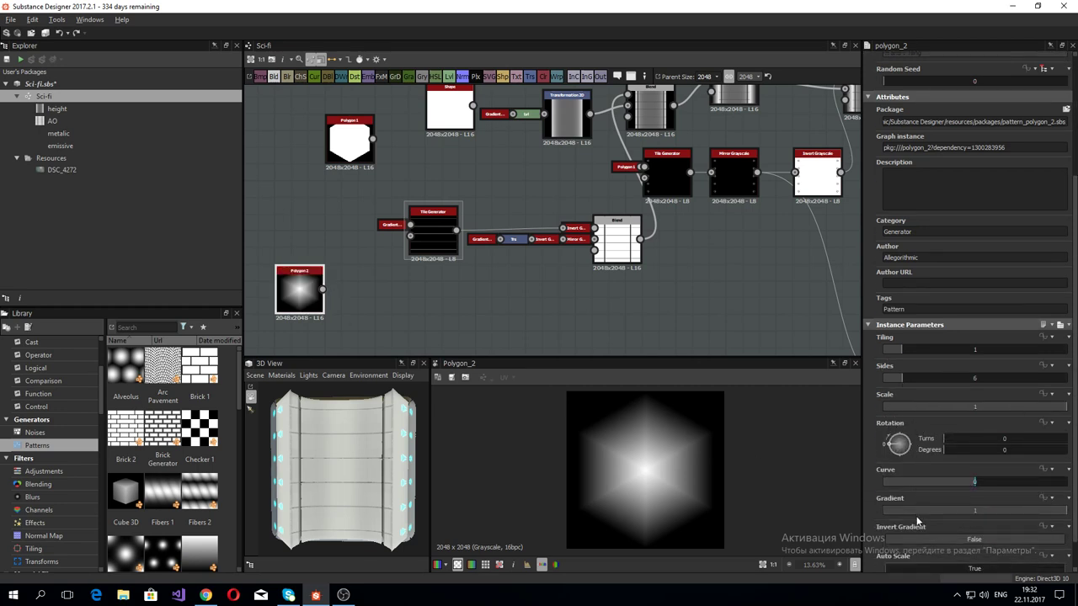
# Step: Set Polygon 2's Curve to 0.15 and Gradient to 0.36, with Invert Gradient left off
pyautogui.moveTo(969, 482); pyautogui.dragTo(970, 489)
pyautogui.moveTo(968, 485); pyautogui.dragTo(977, 487)
pyautogui.moveTo(982, 511)
pyautogui.mouseDown()
pyautogui.moveTo(949, 517)
pyautogui.moveTo(976, 486)
pyautogui.mouseUp()
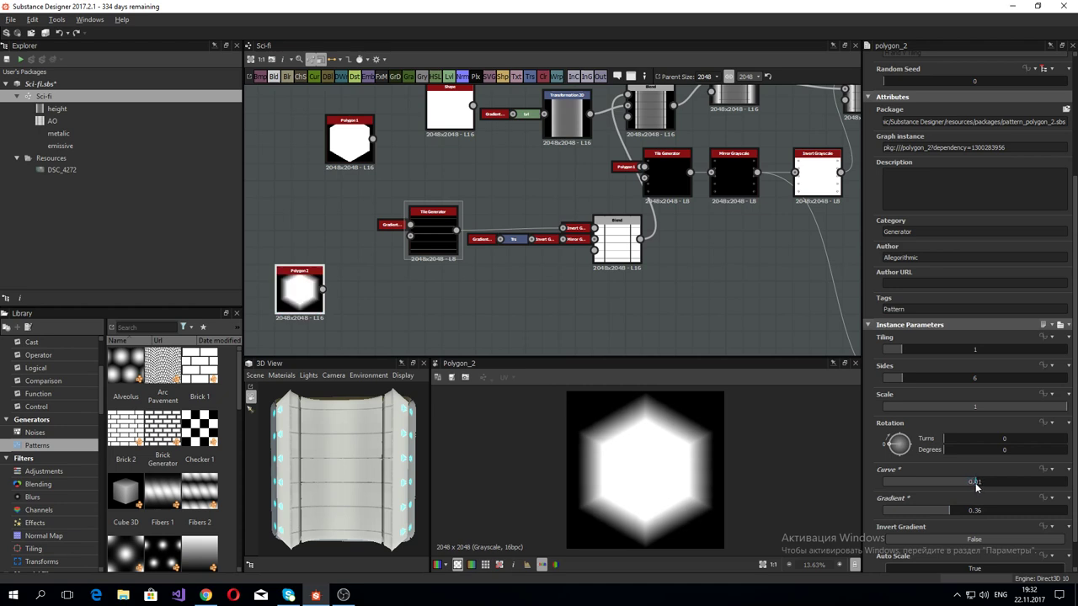
pyautogui.moveTo(983, 488); pyautogui.dragTo(991, 487)
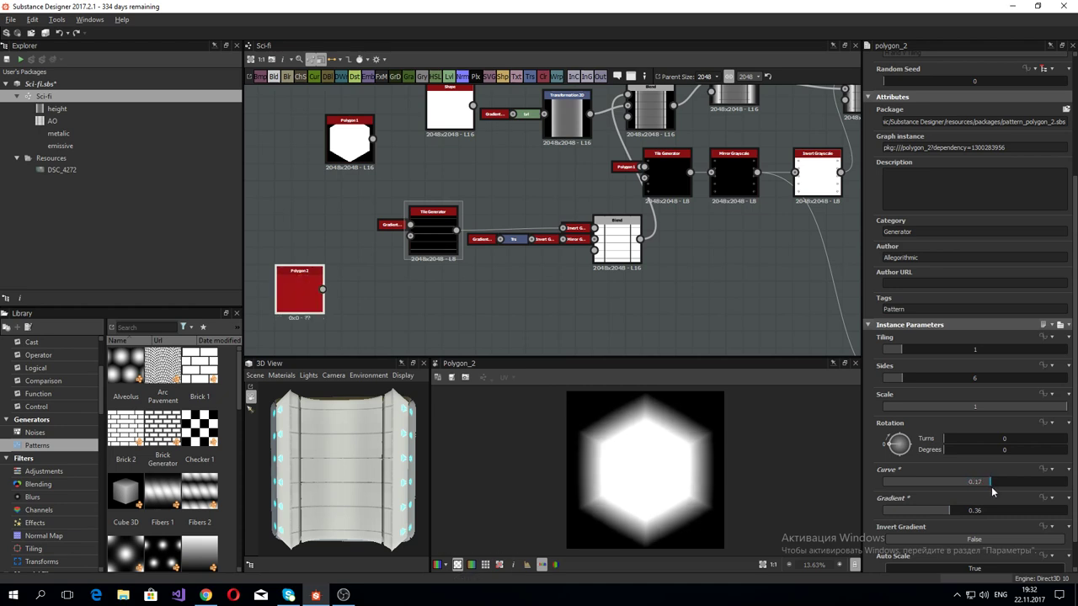
pyautogui.scroll(-1, 934, 533)
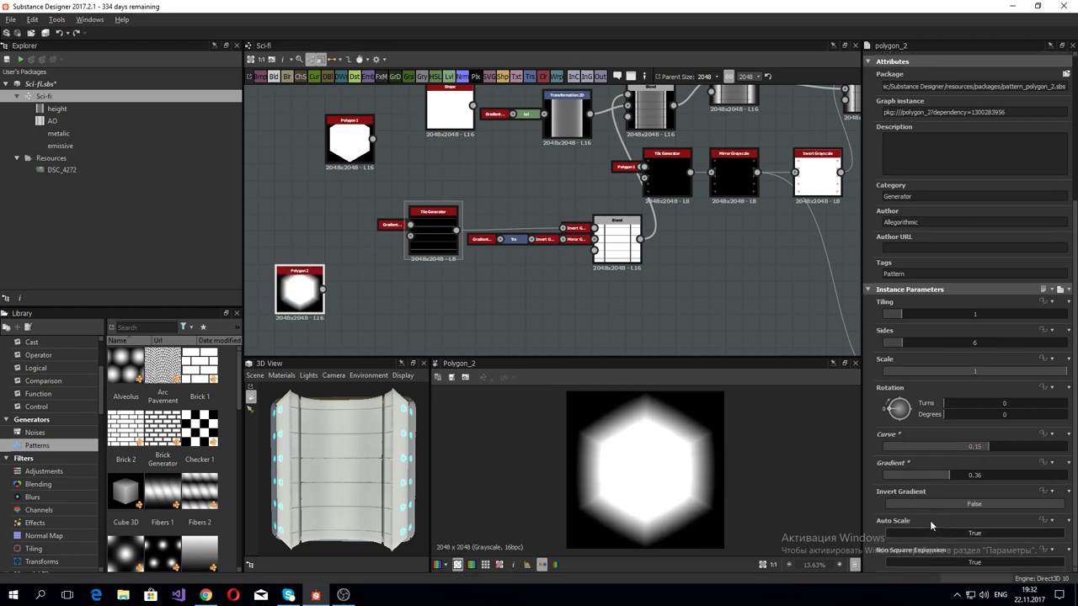
pyautogui.click(931, 503)
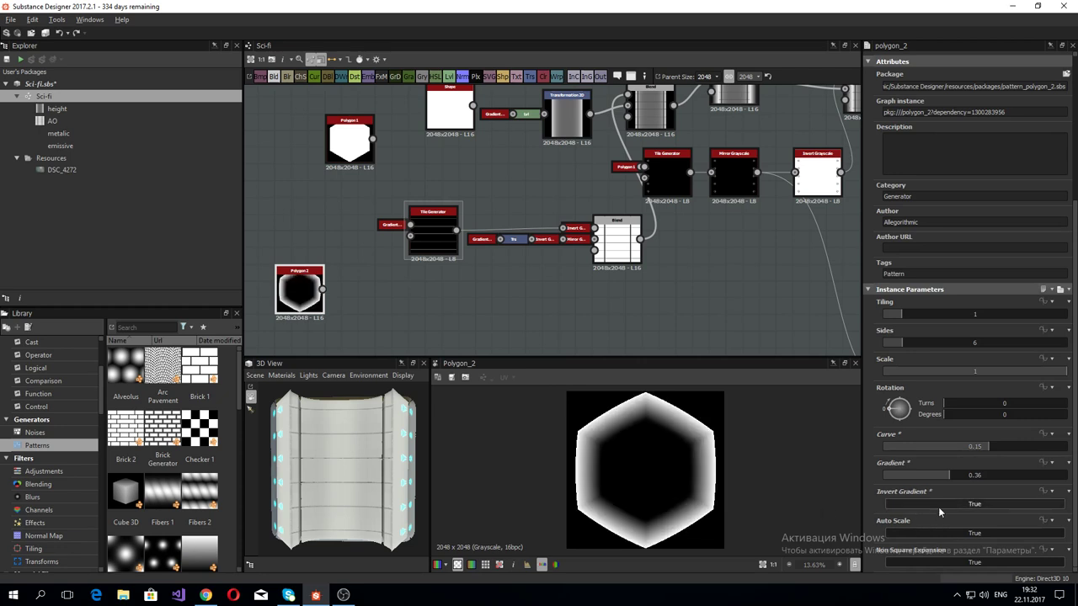
pyautogui.click(938, 503)
# Step: Move Polygon 2 up and left and frame the whole graph
pyautogui.moveTo(461, 323); pyautogui.dragTo(666, 312, button='middle')
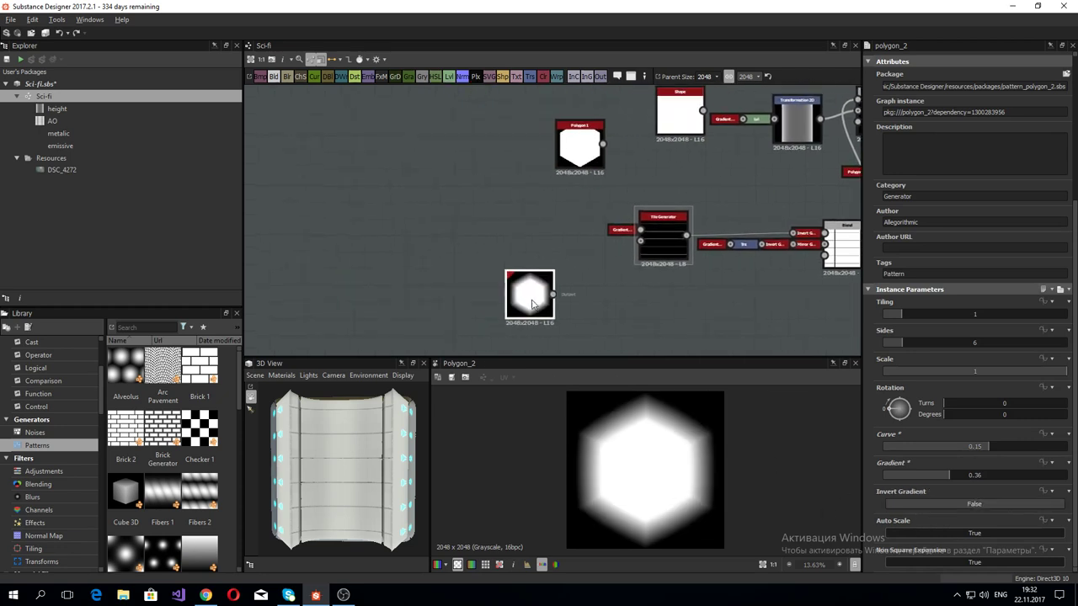
pyautogui.moveTo(531, 298); pyautogui.dragTo(505, 263)
pyautogui.moveTo(638, 345); pyautogui.dragTo(574, 298, button='middle')
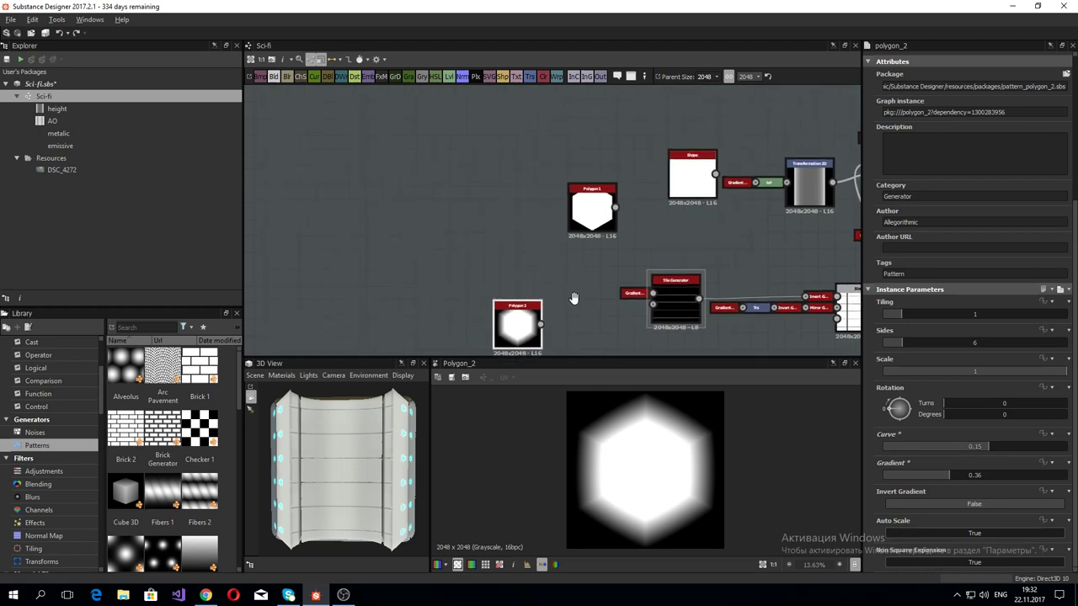
pyautogui.scroll(-2, 583, 318)
pyautogui.moveTo(638, 284); pyautogui.dragTo(618, 233, button='middle')
# Step: Add a Tile Generator node and feed Polygon 2's output into it
pyautogui.rightClick(617, 233)
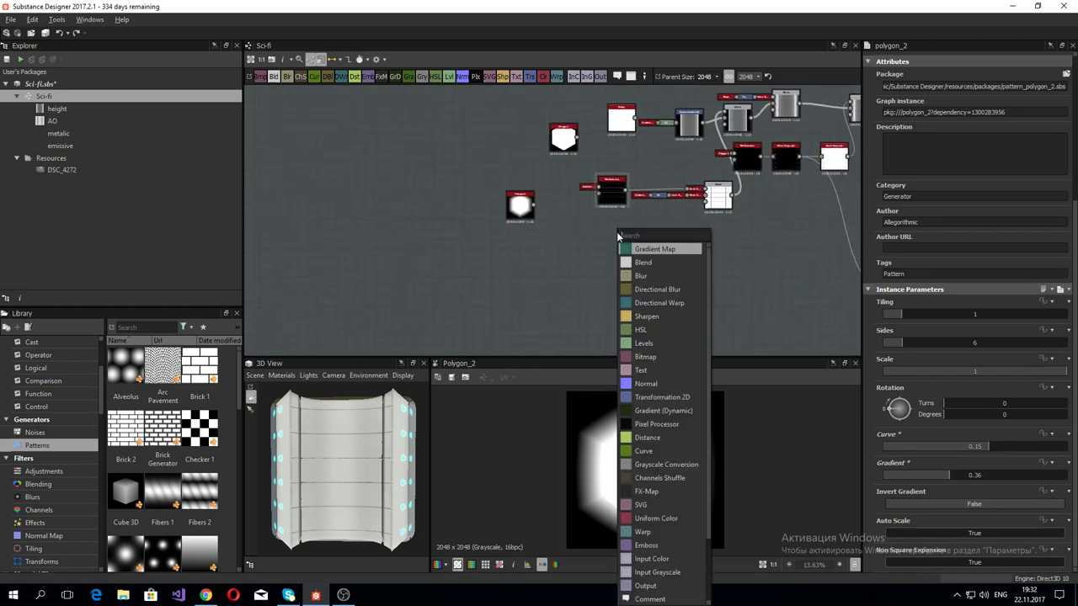
pyautogui.write('tile')
pyautogui.press('Down')
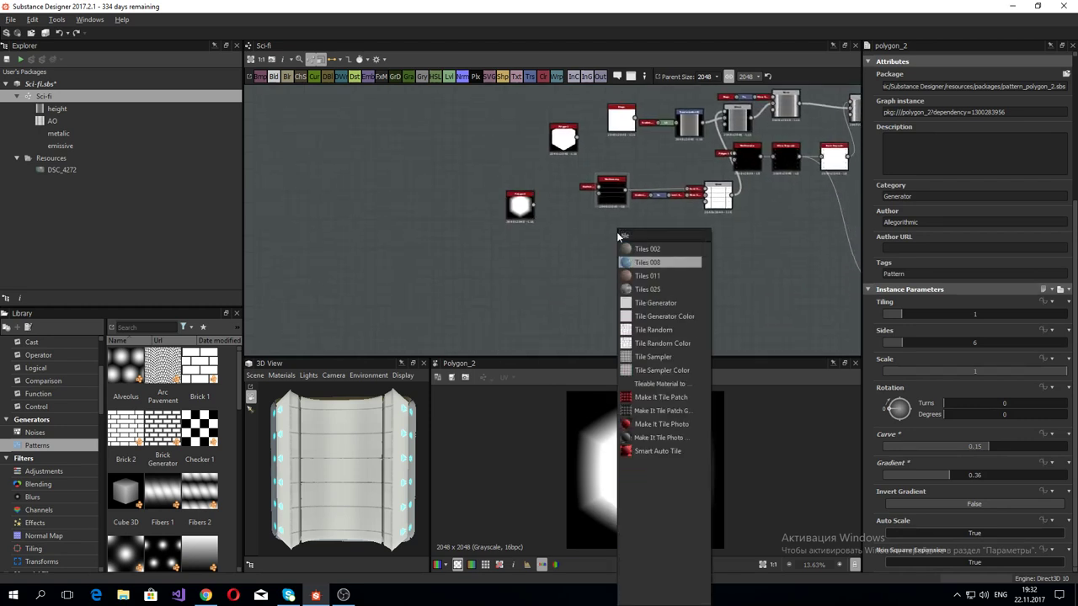
pyautogui.press('Down')
pyautogui.press('Down')
pyautogui.press('Down')
pyautogui.press('Return')
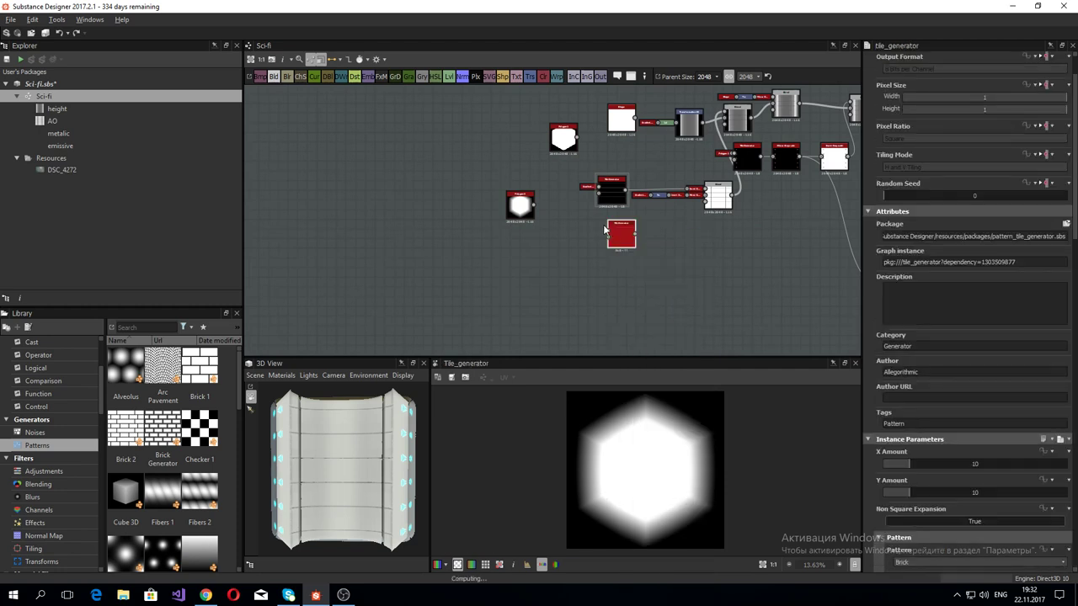
pyautogui.moveTo(530, 223)
pyautogui.mouseDown()
pyautogui.moveTo(544, 253)
pyautogui.moveTo(622, 233)
pyautogui.mouseUp()
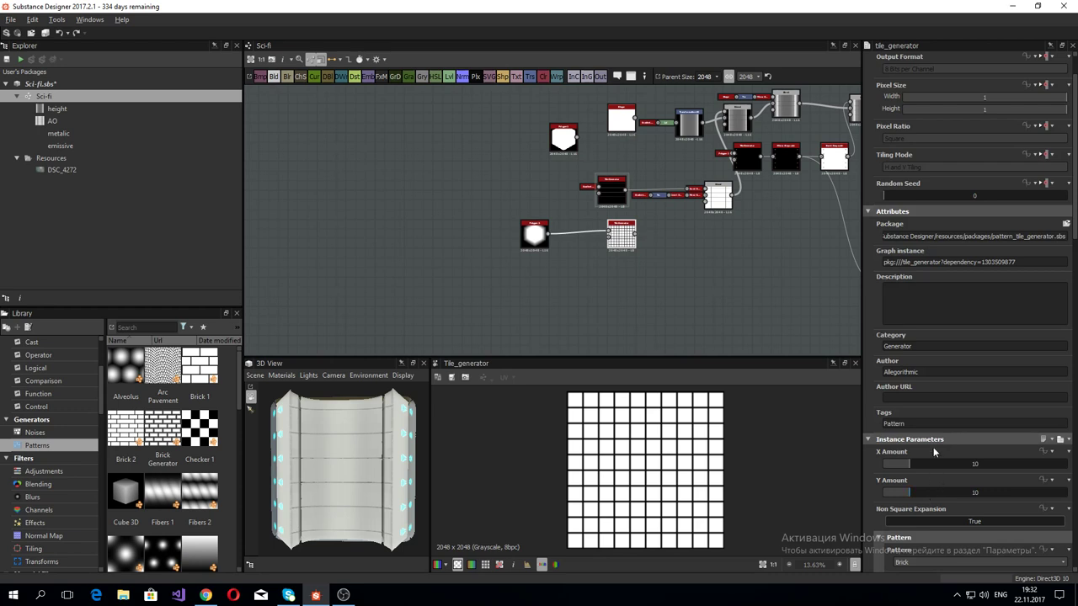
# Step: Set the Tile Generator pattern to use the input image
pyautogui.scroll(-5, 932, 472)
pyautogui.click(913, 394)
pyautogui.click(909, 410)
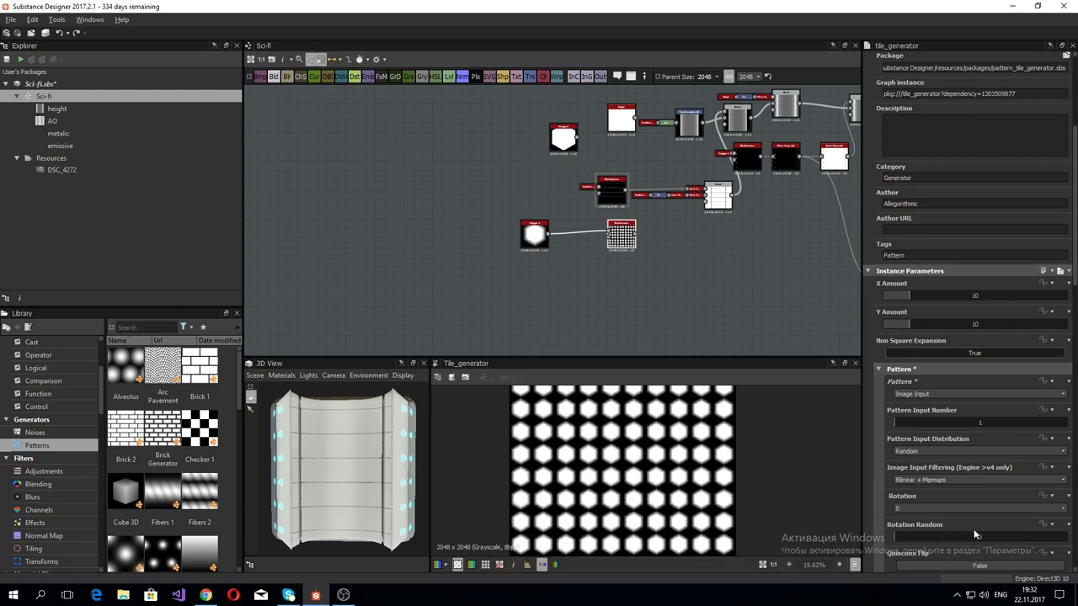
pyautogui.scroll(-1, 912, 528)
pyautogui.scroll(-2, 913, 526)
pyautogui.scroll(-1, 926, 489)
pyautogui.scroll(-1, 933, 450)
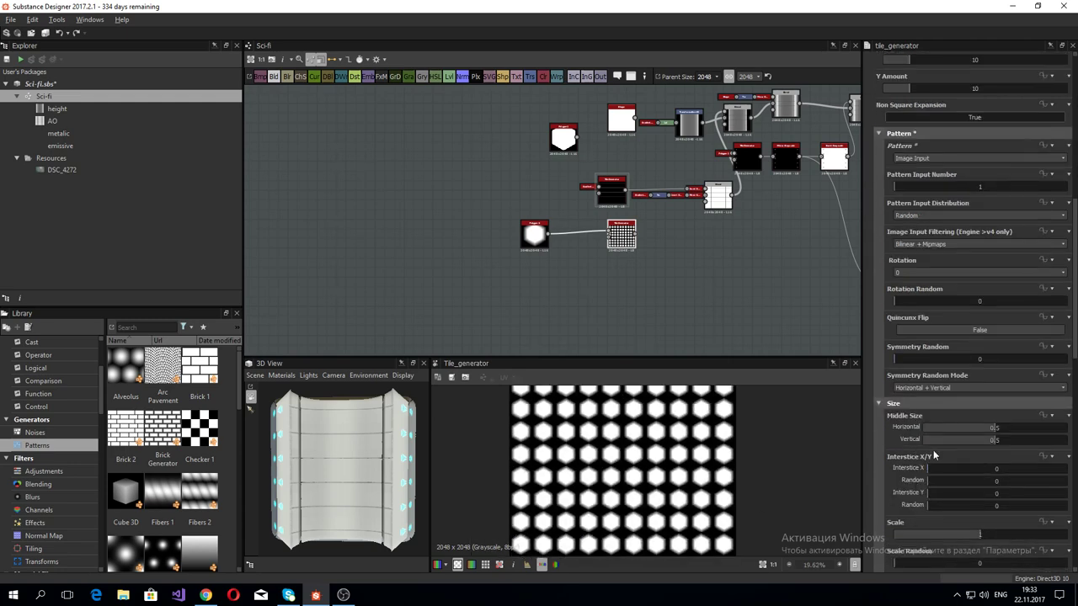
pyautogui.scroll(-1, 922, 492)
pyautogui.scroll(-2, 920, 486)
pyautogui.scroll(-2, 919, 486)
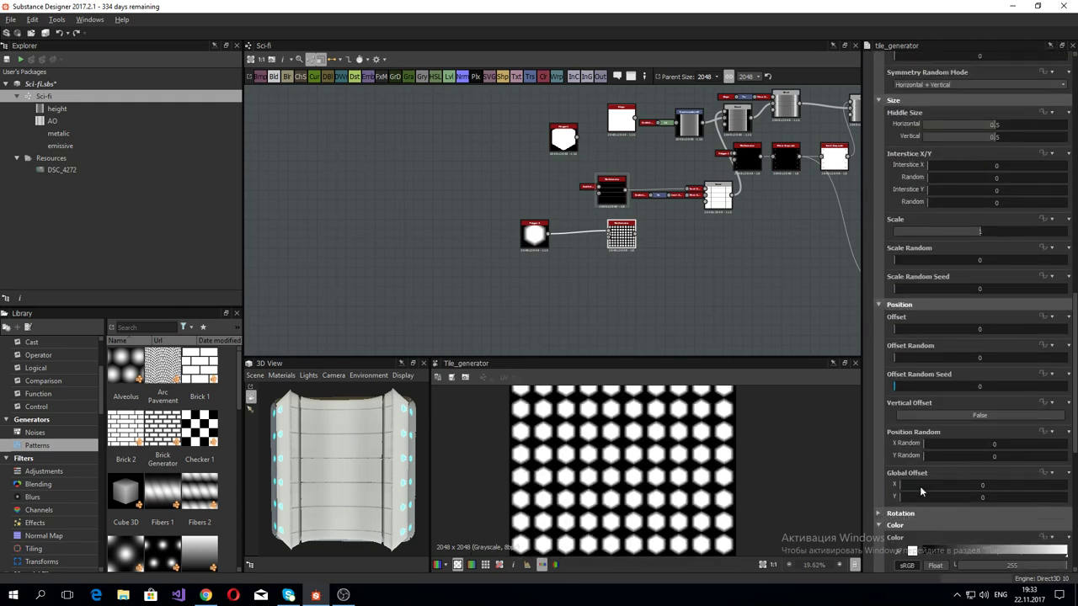
# Step: Stagger the tile rows with a row offset of 0.5 for a hexagon layout
pyautogui.click(896, 331)
pyautogui.moveTo(896, 331); pyautogui.dragTo(970, 331)
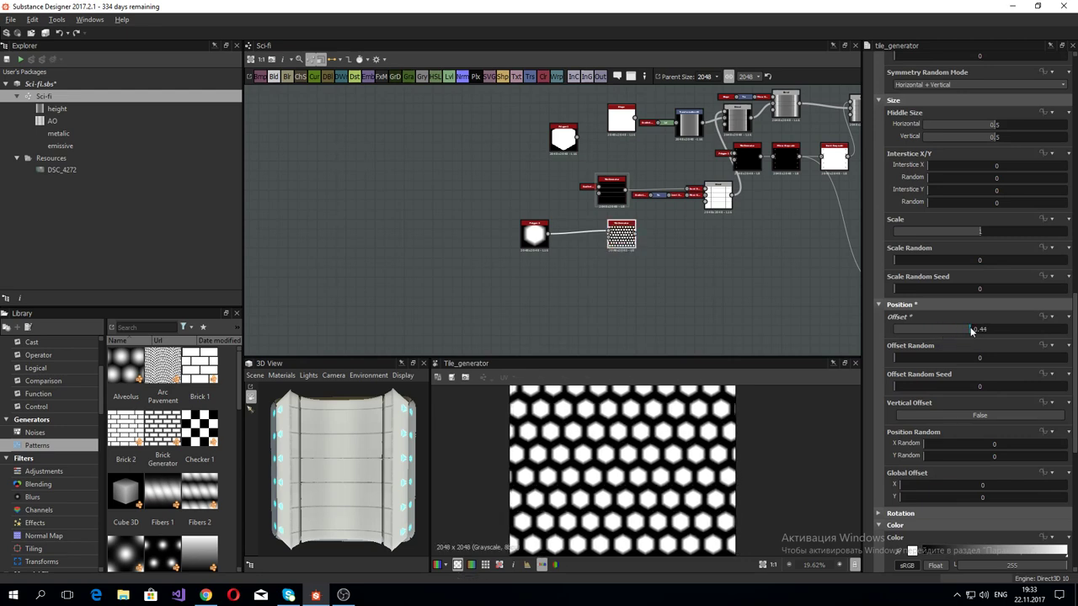
pyautogui.moveTo(970, 331); pyautogui.dragTo(973, 331)
pyautogui.doubleClick(973, 330)
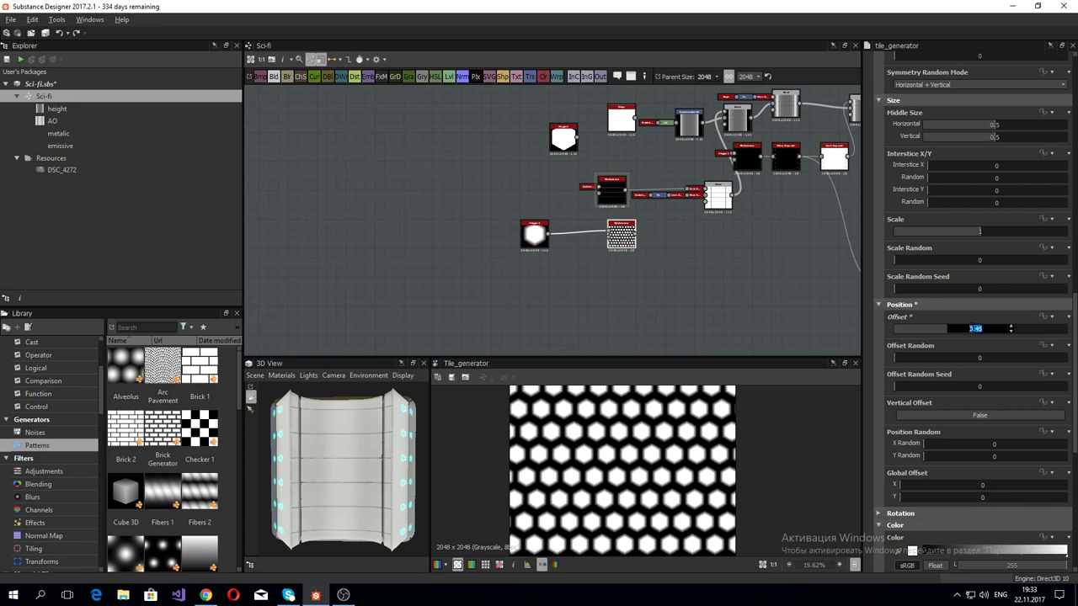
pyautogui.write('0.5')
pyautogui.press('Return')
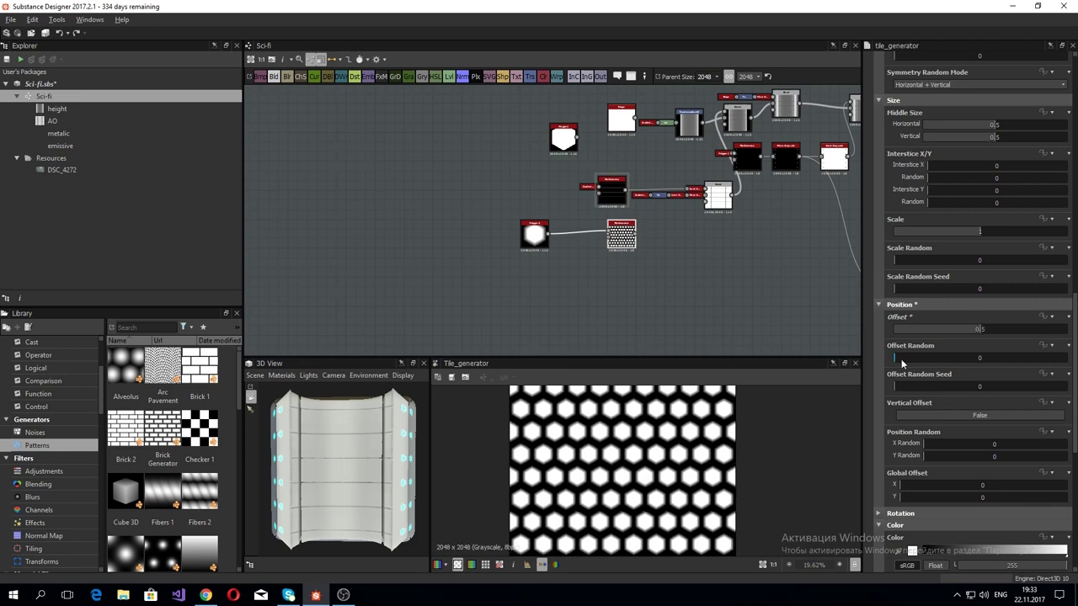
pyautogui.scroll(2, 959, 417)
pyautogui.scroll(5, 959, 417)
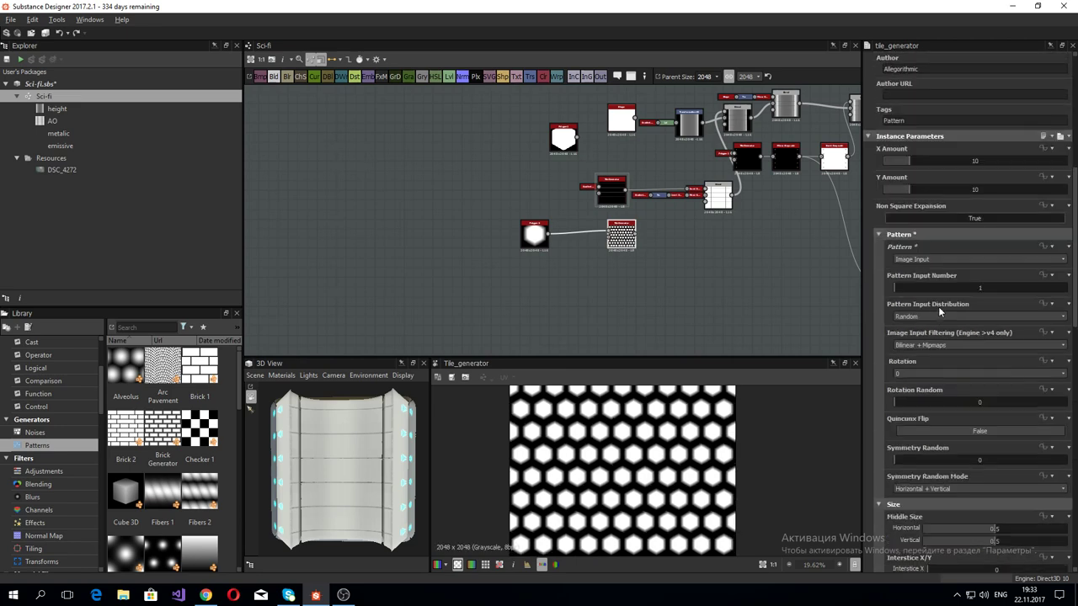
pyautogui.scroll(-3, 947, 481)
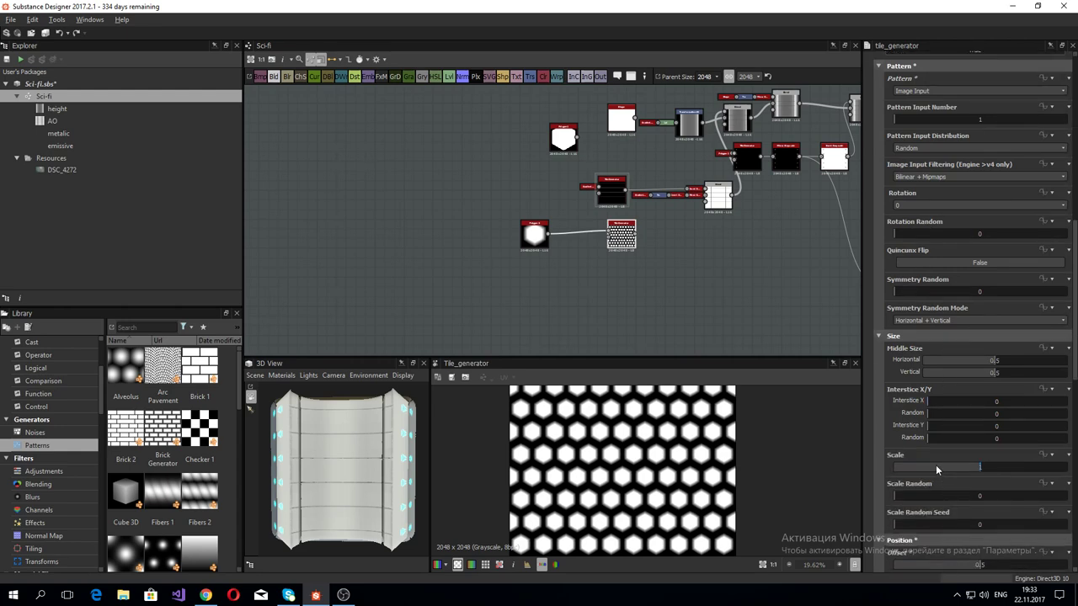
pyautogui.moveTo(936, 465)
pyautogui.mouseDown()
pyautogui.moveTo(1007, 474)
pyautogui.moveTo(994, 470)
pyautogui.mouseUp()
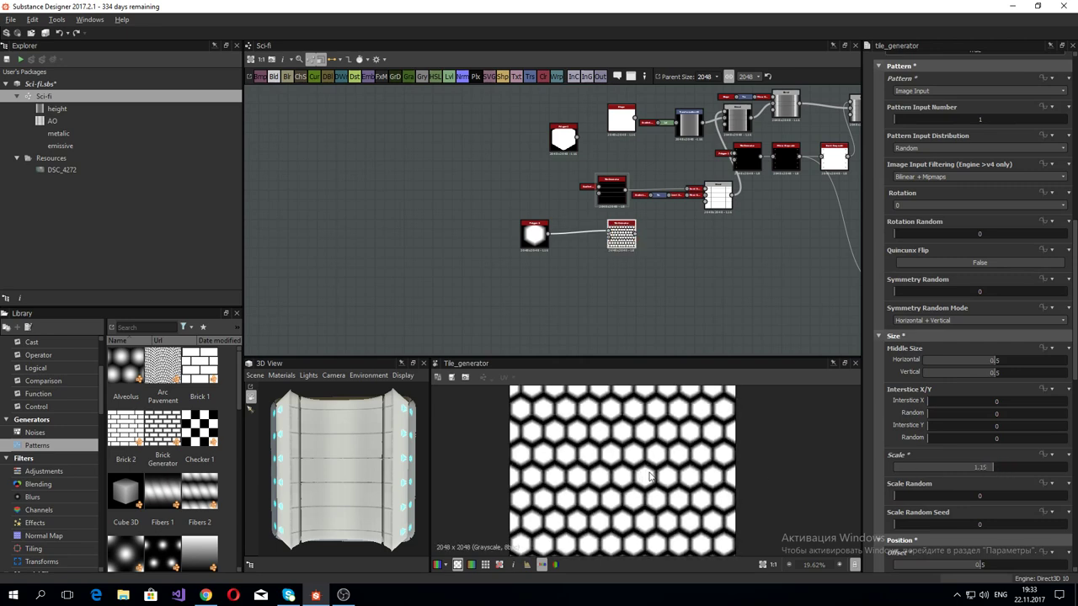
# Step: Set the Tile Generator's Y Amount to 12 hexagon rows
pyautogui.scroll(3, 684, 493)
pyautogui.scroll(3, 682, 493)
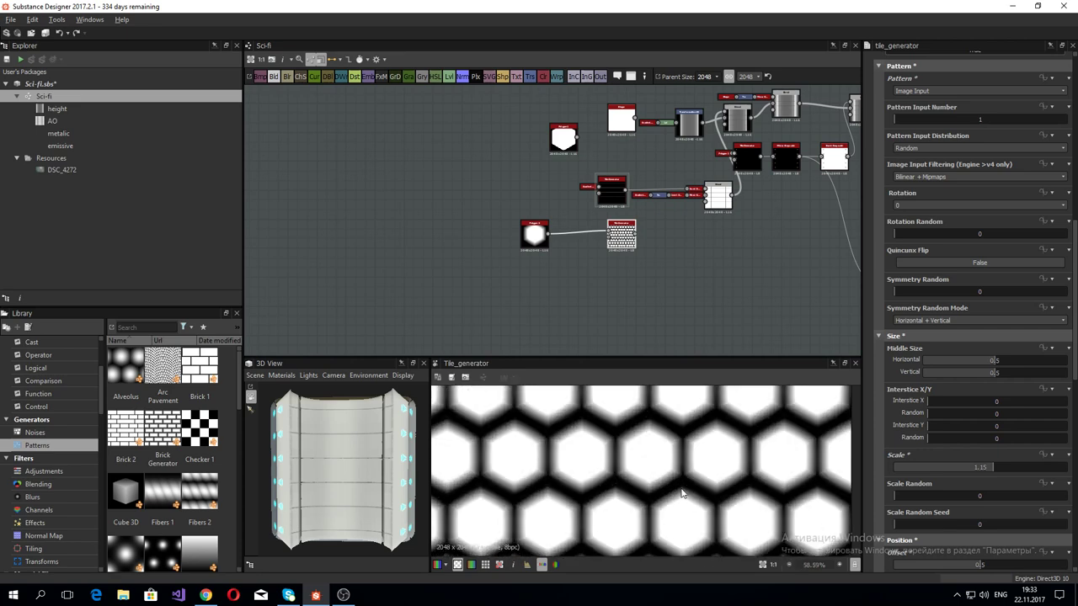
pyautogui.scroll(-2, 682, 493)
pyautogui.scroll(-2, 686, 492)
pyautogui.scroll(-3, 689, 491)
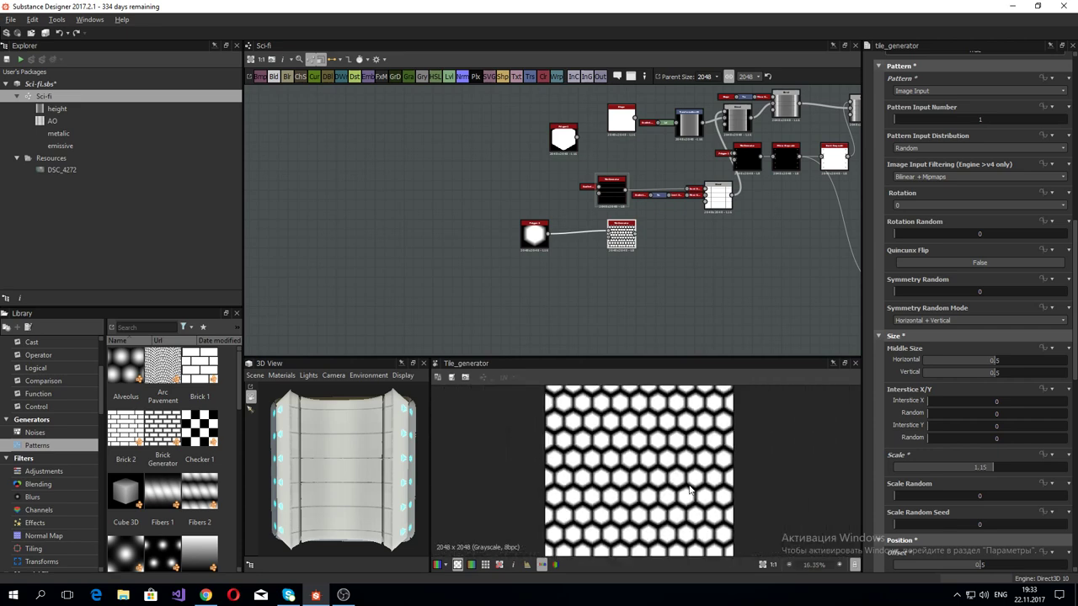
pyautogui.scroll(-2, 689, 491)
pyautogui.scroll(1, 689, 490)
pyautogui.scroll(1, 689, 491)
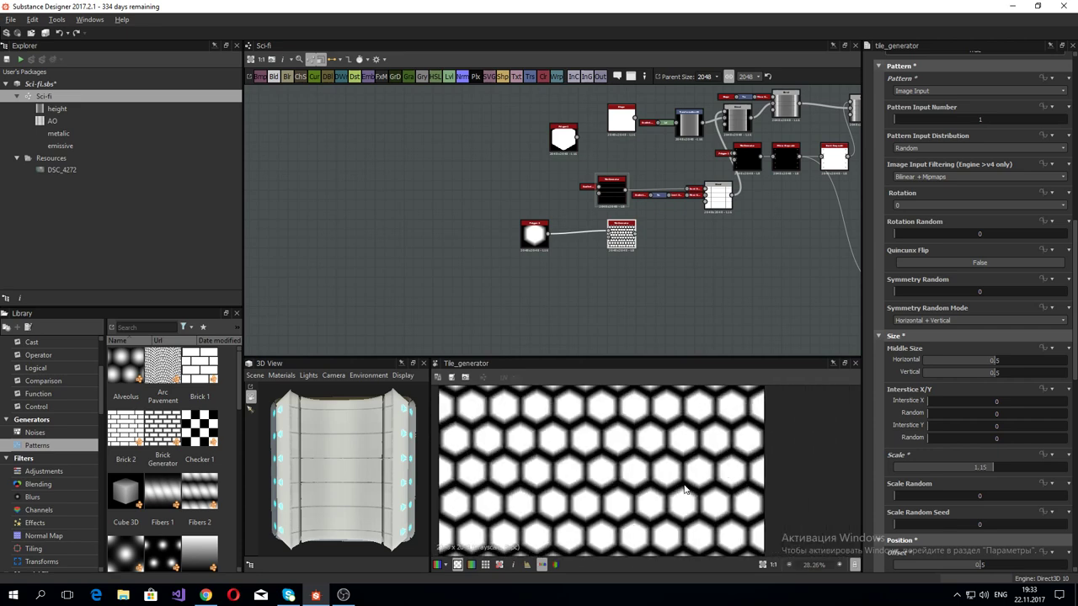
pyautogui.scroll(1, 687, 490)
pyautogui.scroll(1, 684, 490)
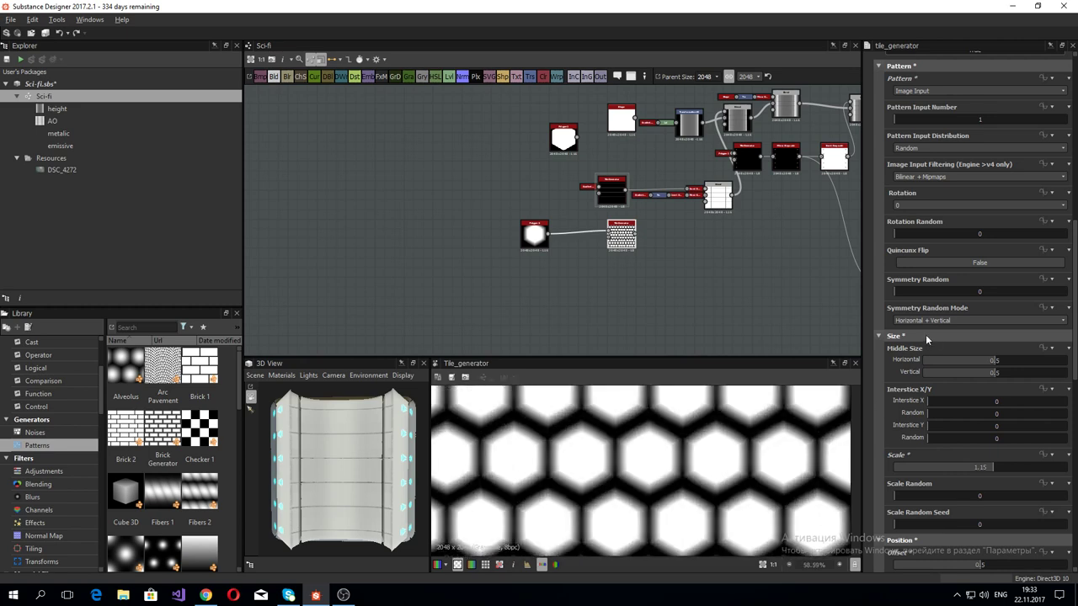
pyautogui.scroll(3, 926, 334)
pyautogui.scroll(3, 932, 358)
pyautogui.scroll(-3, 809, 405)
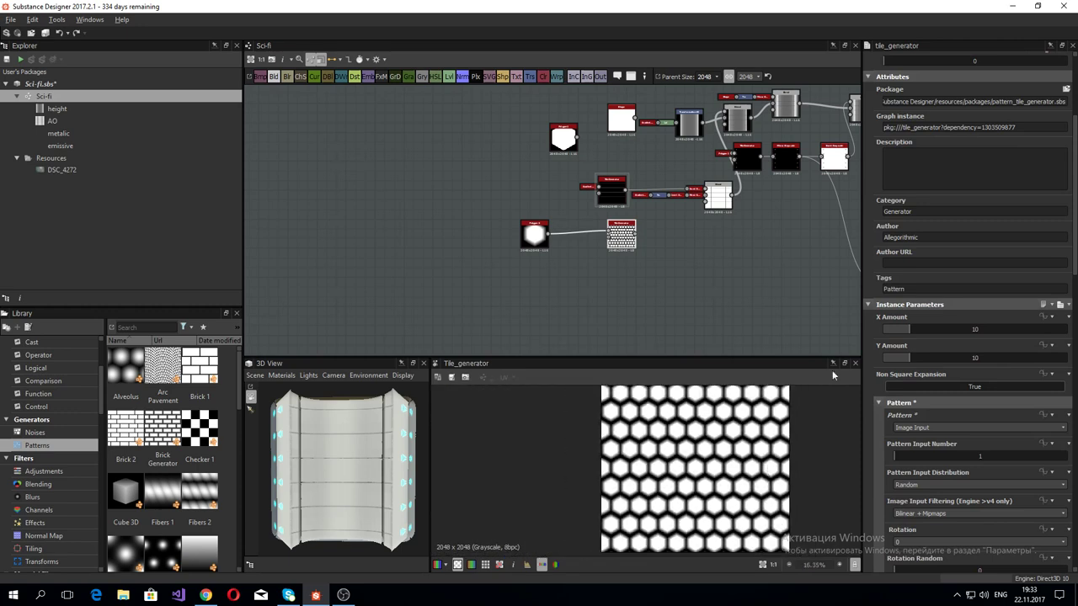
pyautogui.click(916, 357)
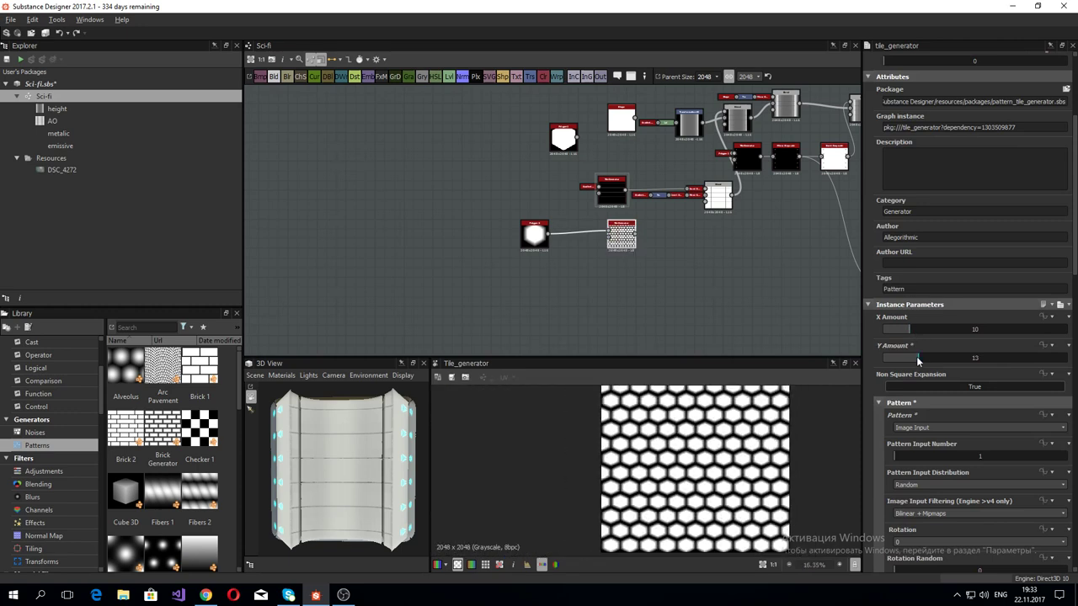
pyautogui.click(911, 359)
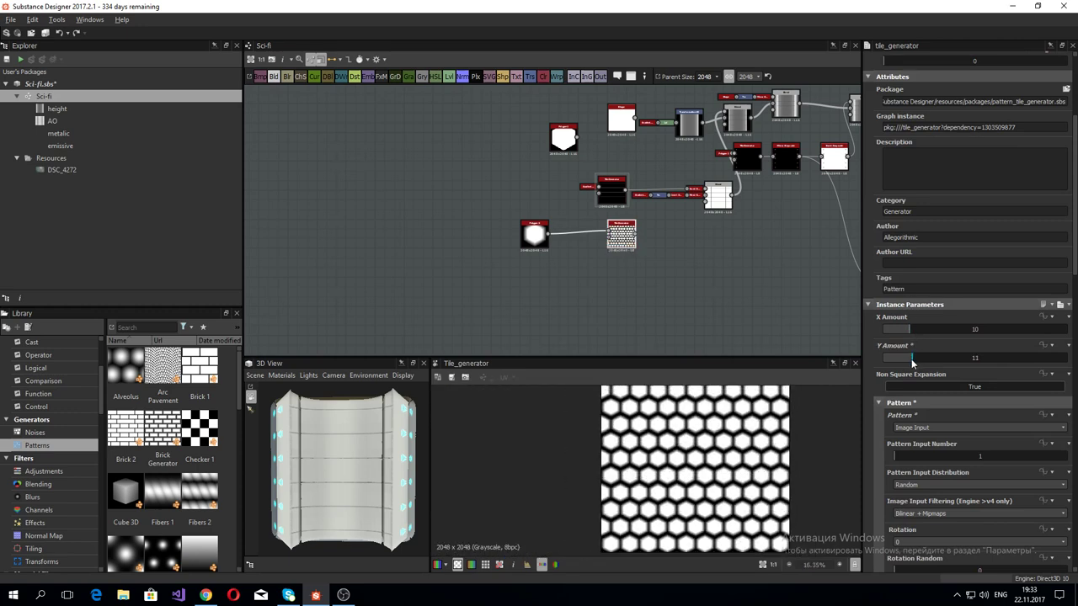
pyautogui.scroll(1, 726, 487)
pyautogui.scroll(1, 726, 487)
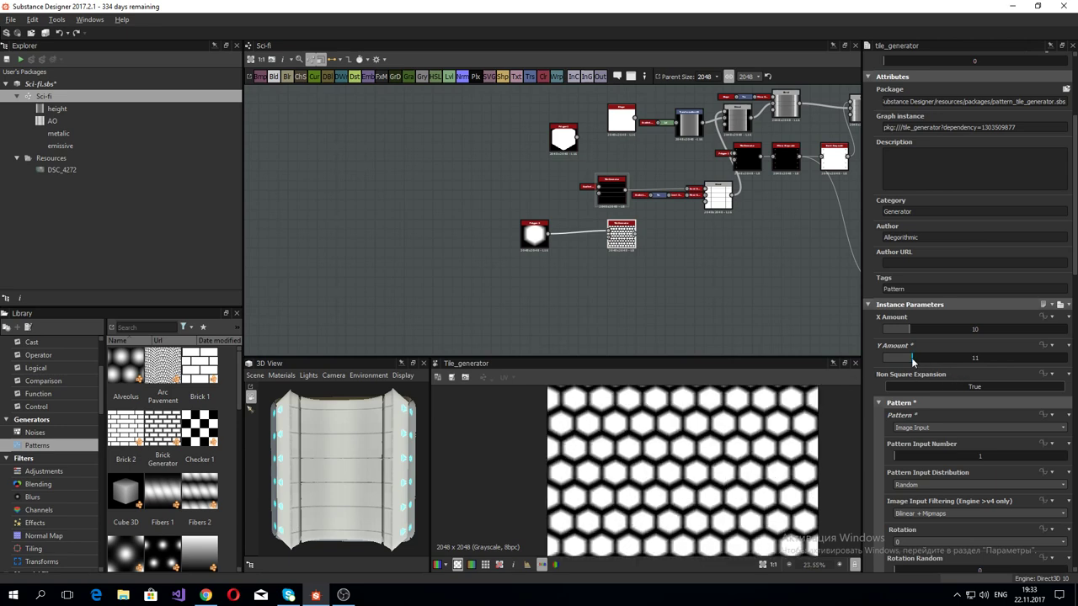
pyautogui.moveTo(912, 360); pyautogui.dragTo(910, 359)
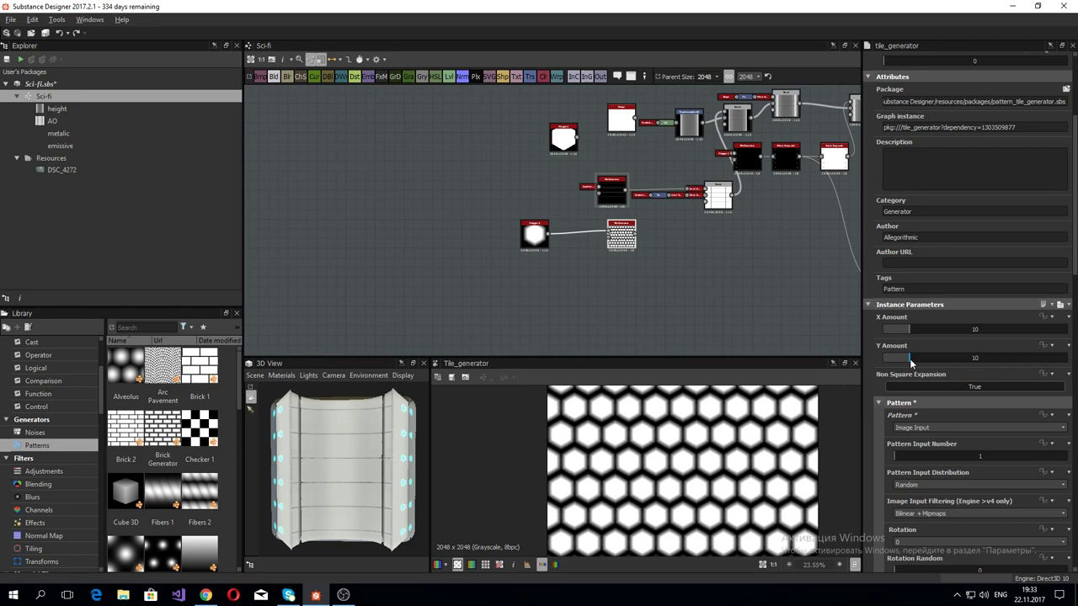
pyautogui.moveTo(910, 359); pyautogui.dragTo(917, 358)
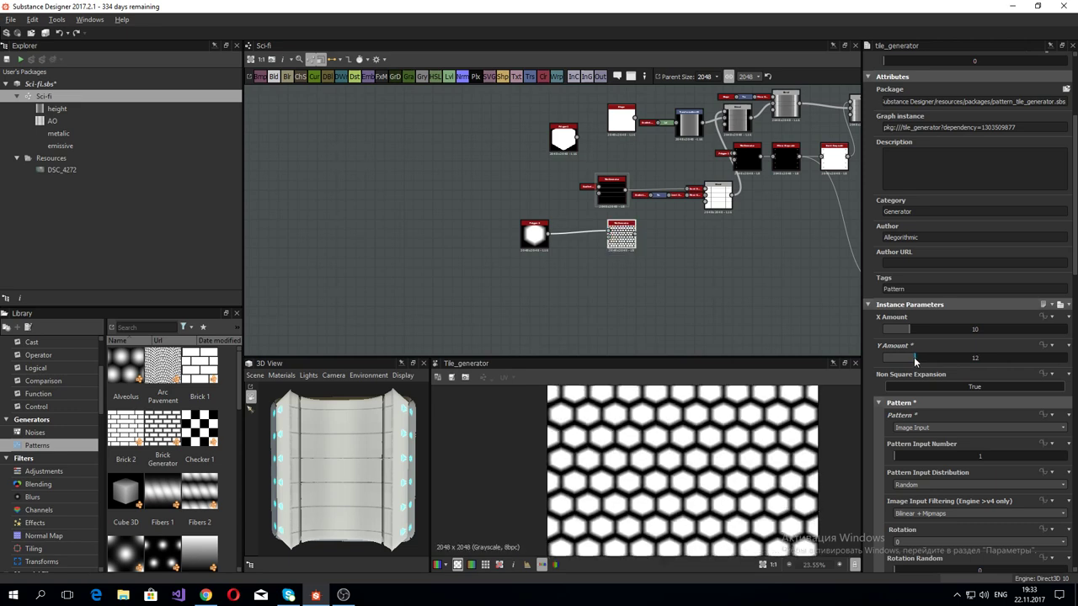
# Step: Set Interstice Y to -0.15 so the hexagon rows overlap tightly
pyautogui.scroll(-5, 960, 527)
pyautogui.scroll(-3, 932, 507)
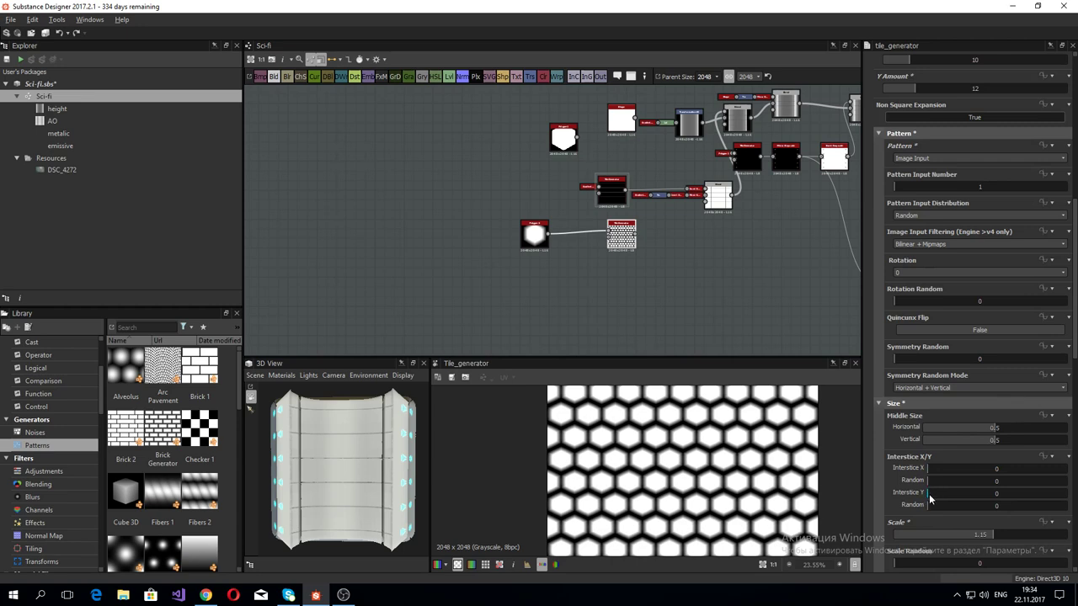
pyautogui.moveTo(927, 493); pyautogui.dragTo(934, 501)
pyautogui.doubleClick(940, 498)
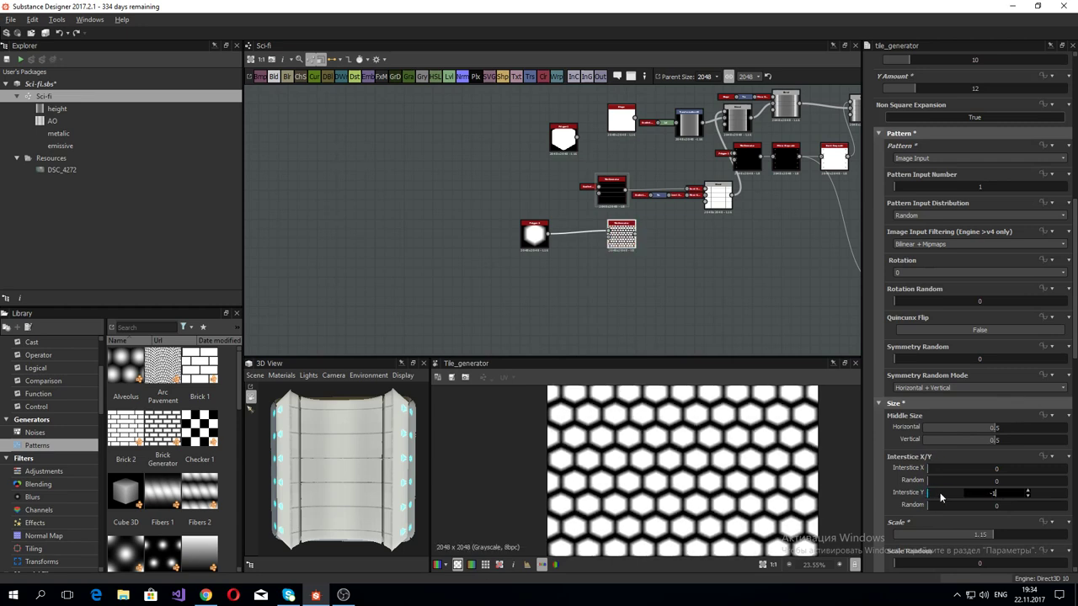
pyautogui.press('Return')
pyautogui.moveTo(993, 495); pyautogui.dragTo(1026, 498)
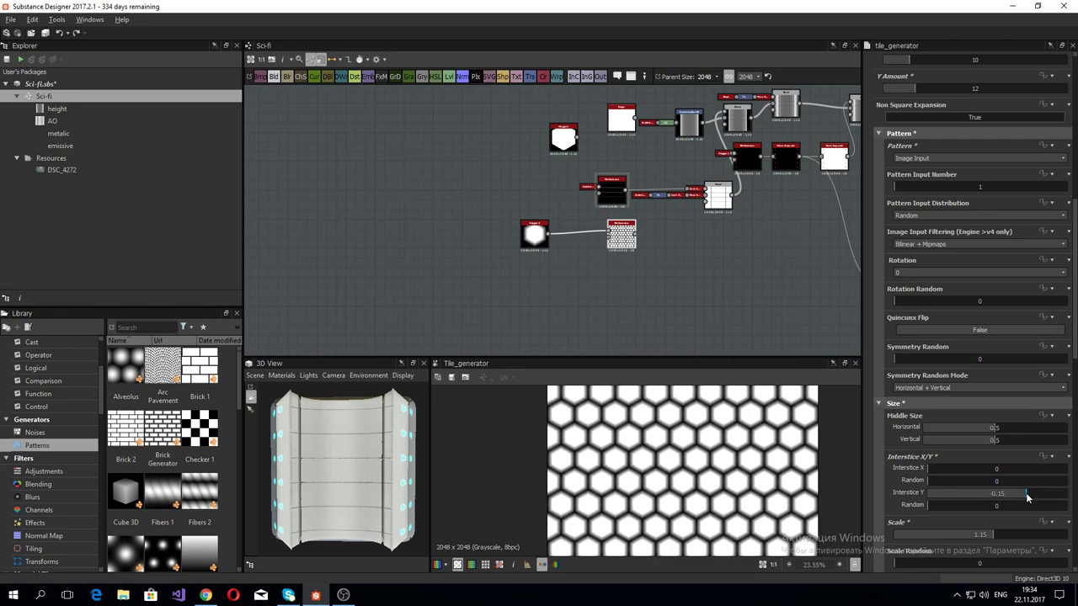
pyautogui.scroll(5, 720, 454)
pyautogui.scroll(1, 721, 455)
pyautogui.scroll(-11, 720, 454)
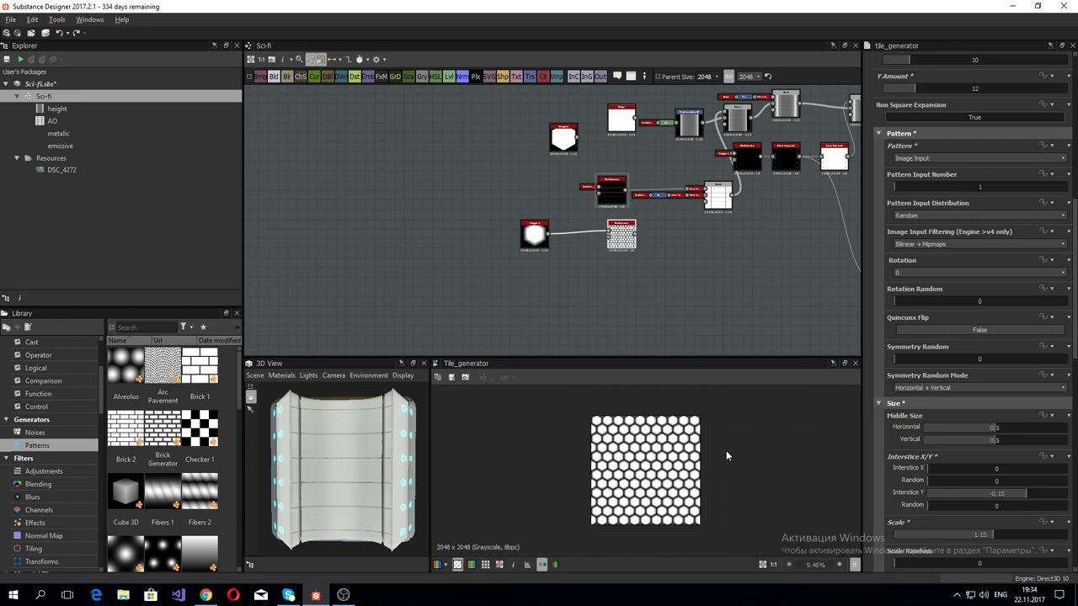
# Step: Move the hexagon tiling nodes and Polygon 2 above the main chain, deleting a stray node
pyautogui.moveTo(618, 284); pyautogui.dragTo(454, 263, button='middle')
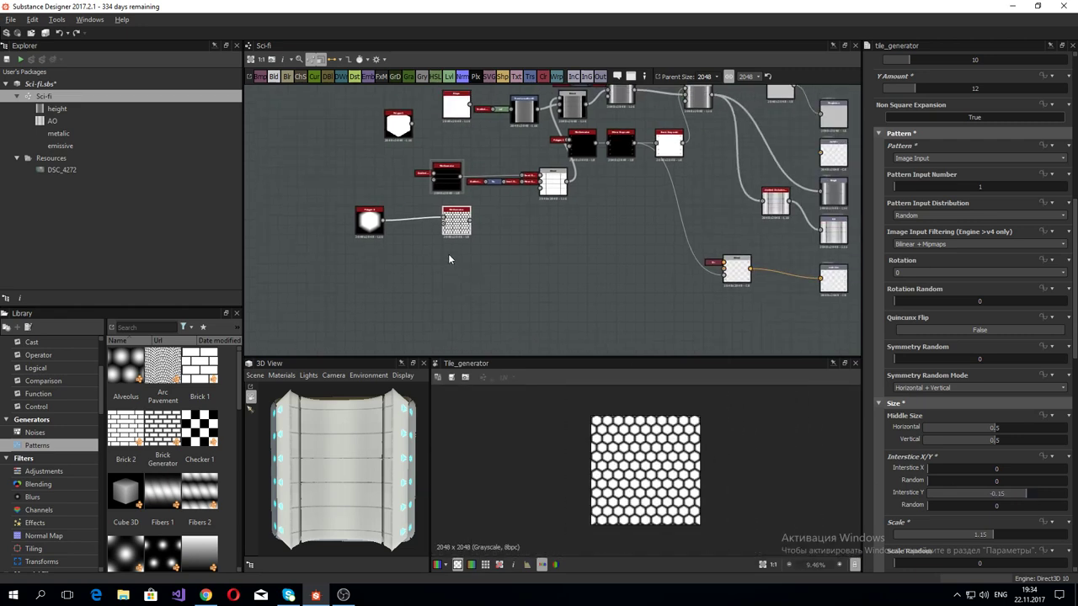
pyautogui.scroll(3, 571, 246)
pyautogui.moveTo(571, 246); pyautogui.dragTo(676, 320, button='middle')
pyautogui.scroll(-3, 582, 263)
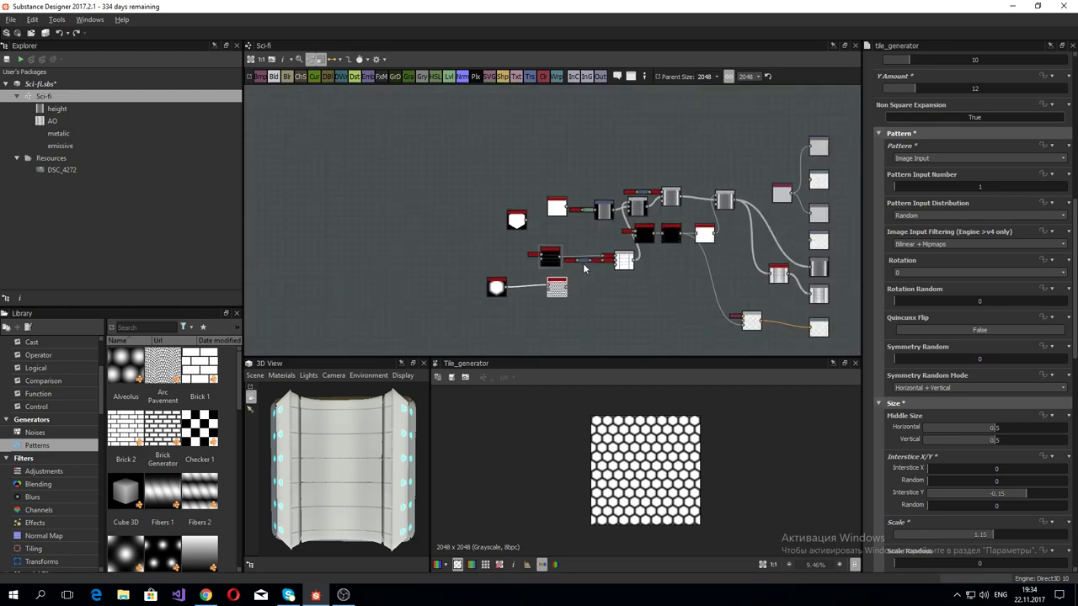
pyautogui.moveTo(495, 286)
pyautogui.mouseDown()
pyautogui.moveTo(558, 291)
pyautogui.moveTo(549, 131)
pyautogui.mouseUp()
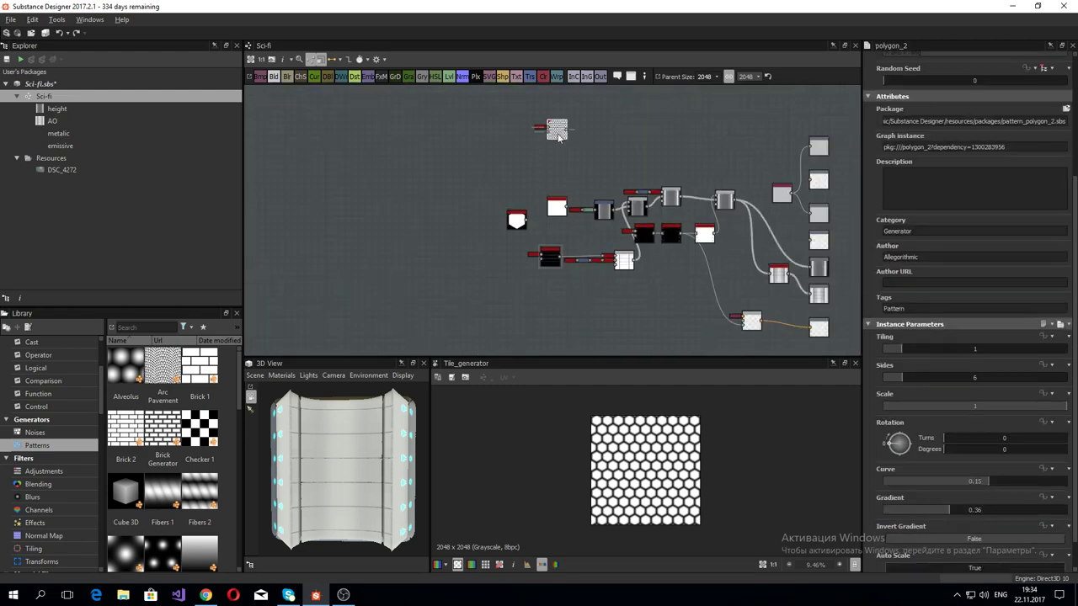
pyautogui.moveTo(611, 149); pyautogui.dragTo(540, 195, button='middle')
pyautogui.scroll(3, 540, 195)
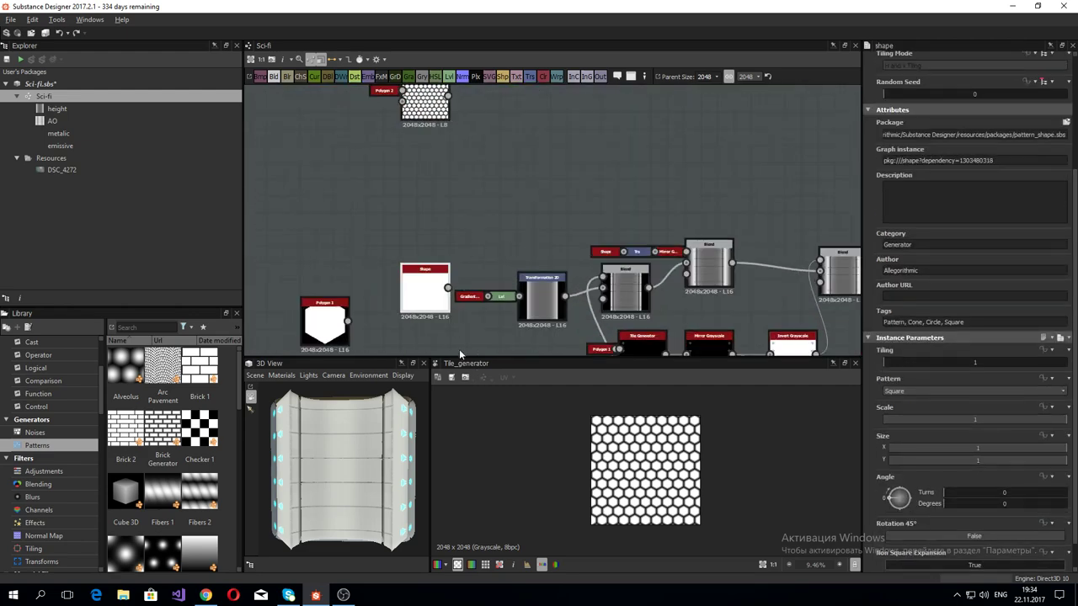
pyautogui.press('Delete')
pyautogui.click(335, 316)
# Step: Make room after Mirror Grayscale and add a Blend node there
pyautogui.moveTo(635, 175); pyautogui.dragTo(492, 171, button='middle')
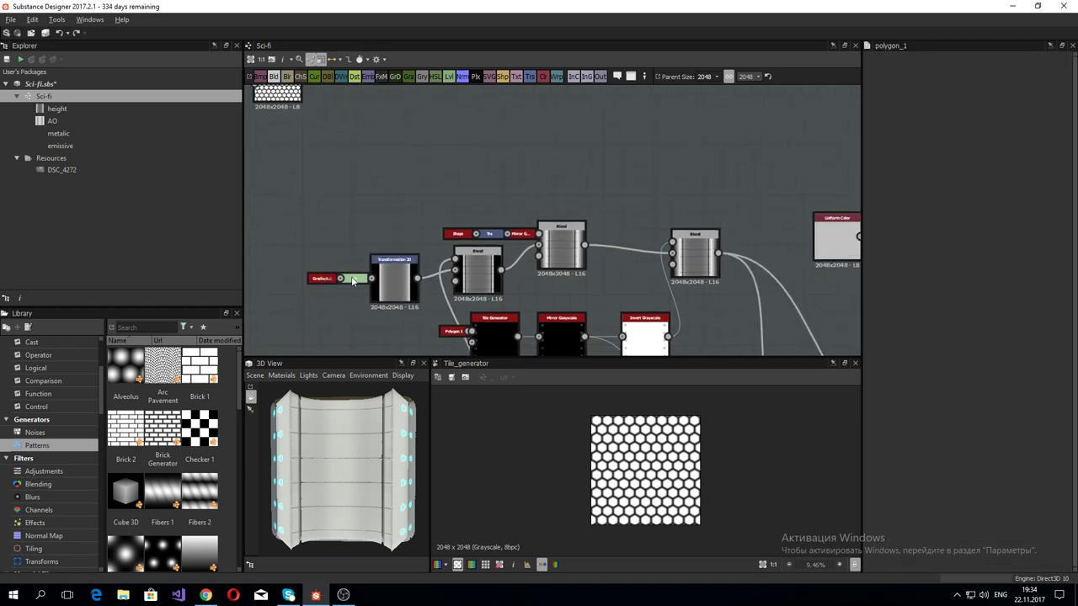
pyautogui.moveTo(415, 297); pyautogui.dragTo(395, 275, button='middle')
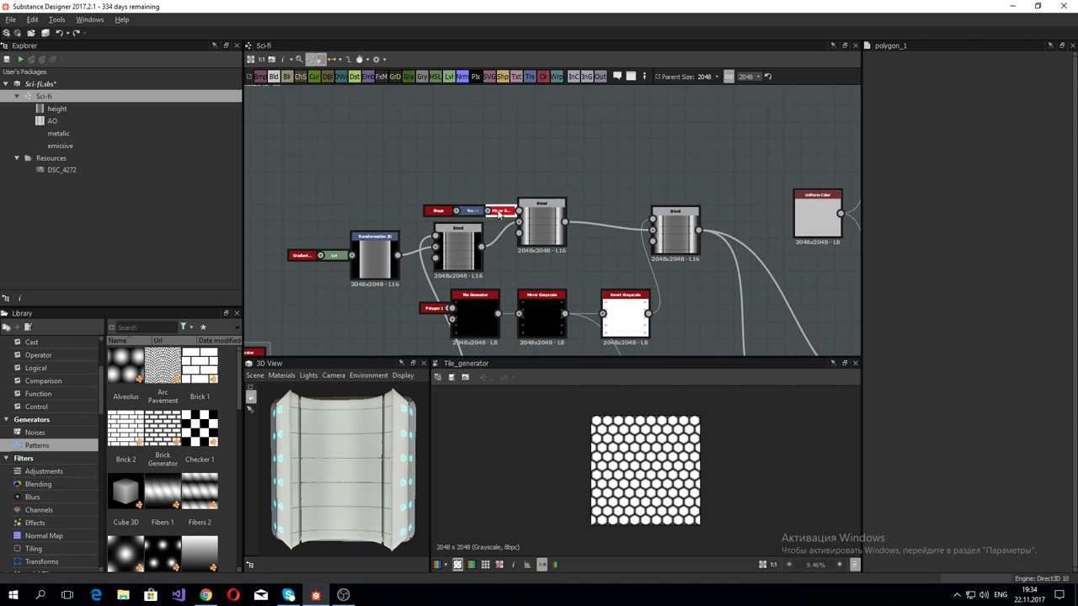
pyautogui.moveTo(509, 245); pyautogui.dragTo(413, 144)
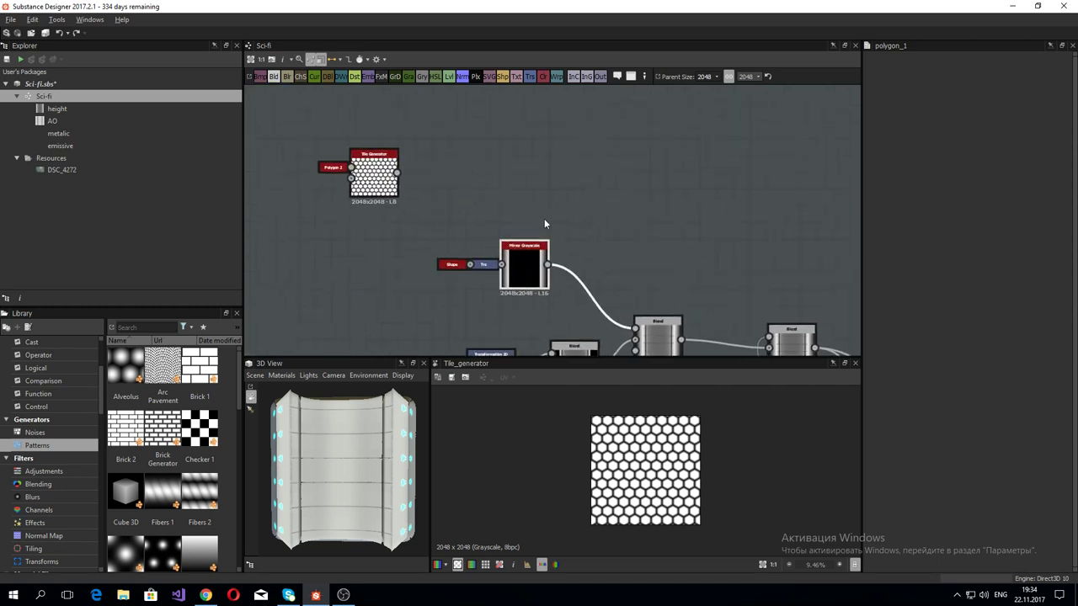
pyautogui.click(524, 259)
pyautogui.press('space')
pyautogui.write('blend')
pyautogui.press('Return')
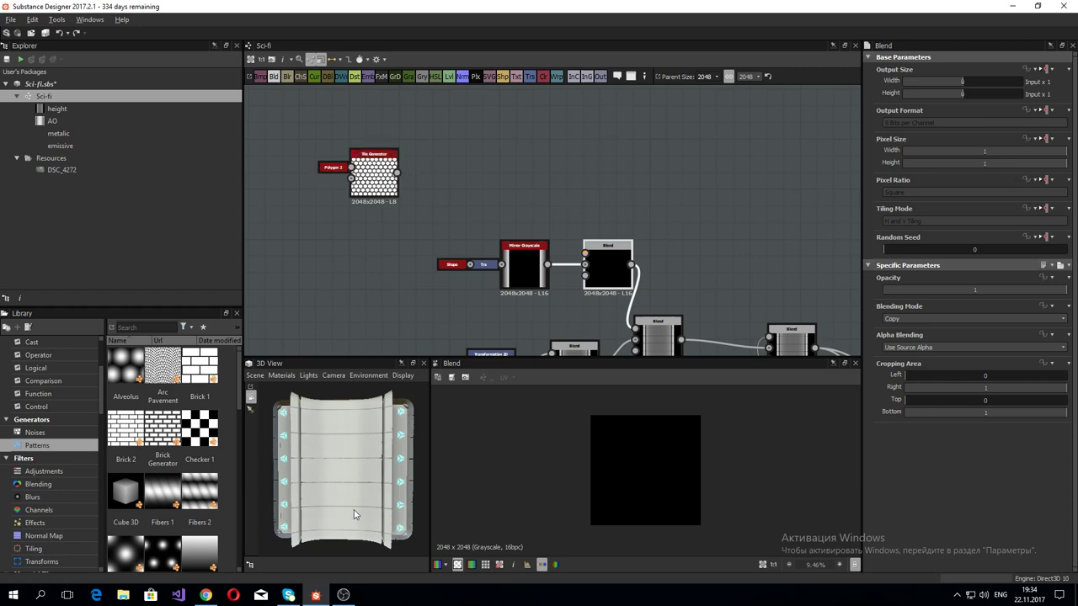
# Step: Wire the Tile Generator output into the Blend and set Blending Mode to Max (Lighten)
pyautogui.moveTo(357, 511); pyautogui.dragTo(360, 516)
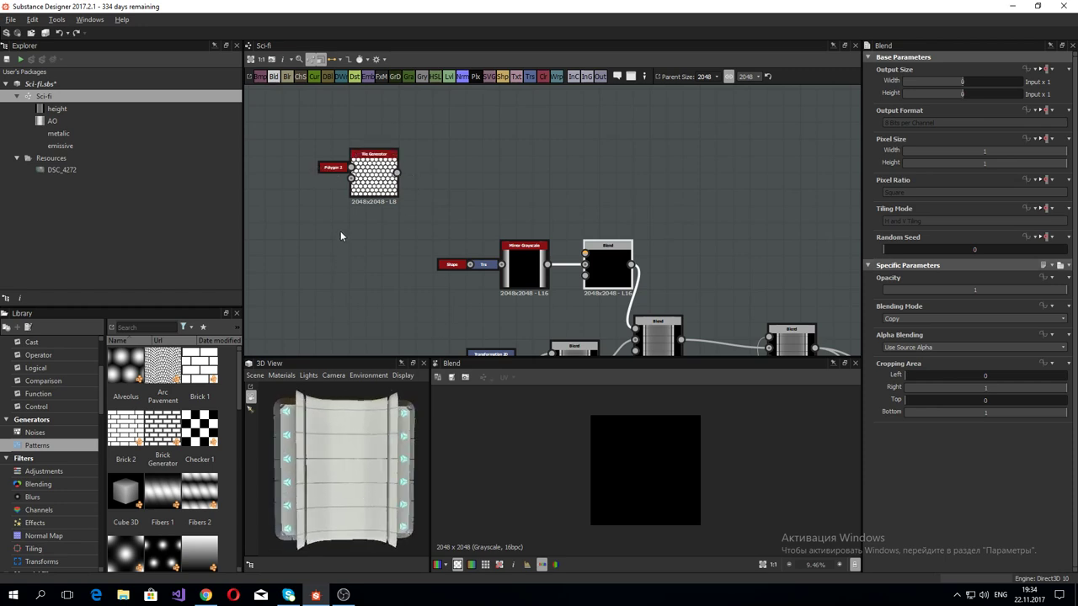
pyautogui.moveTo(397, 172); pyautogui.dragTo(585, 253)
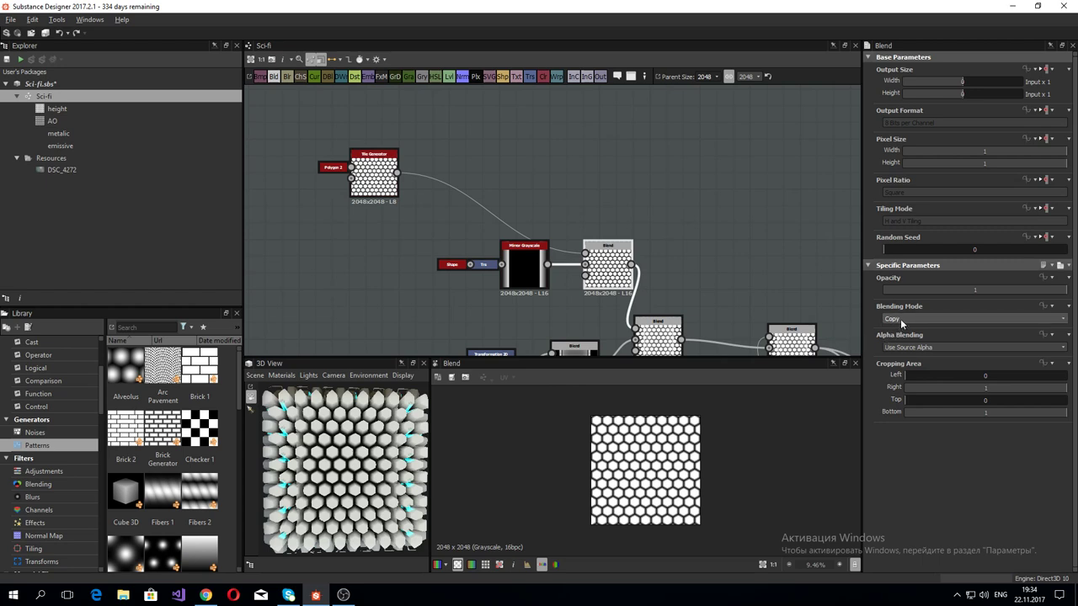
pyautogui.click(900, 318)
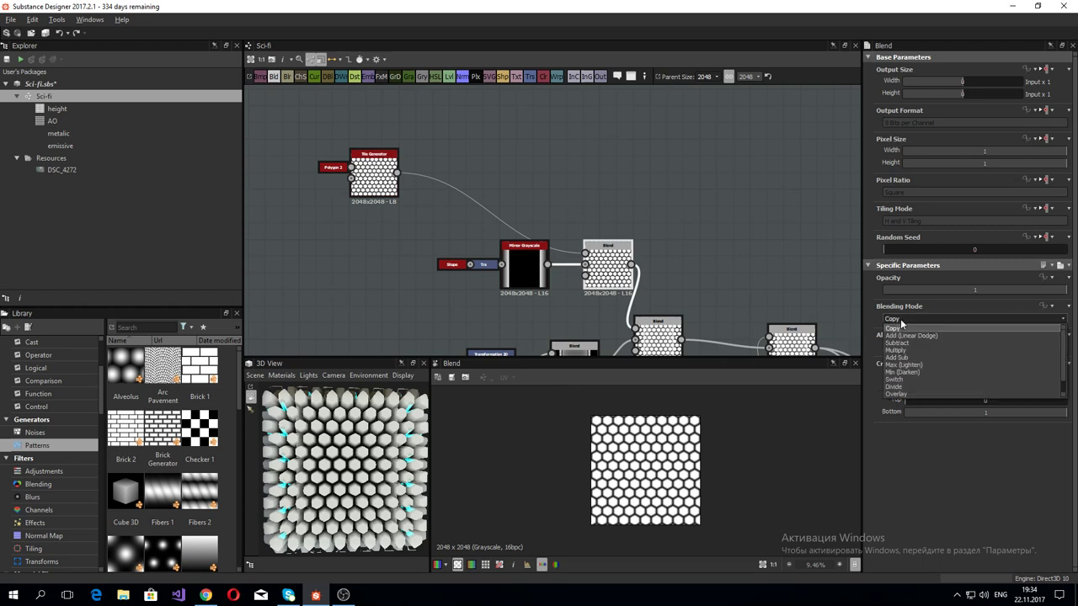
pyautogui.click(905, 365)
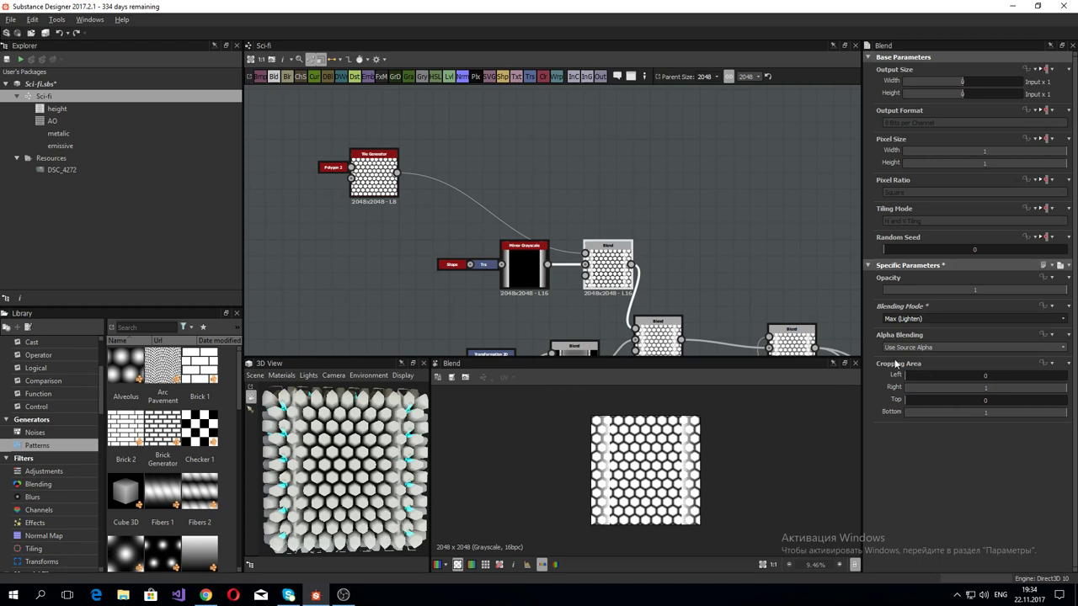
pyautogui.moveTo(733, 274); pyautogui.dragTo(720, 232, button='middle')
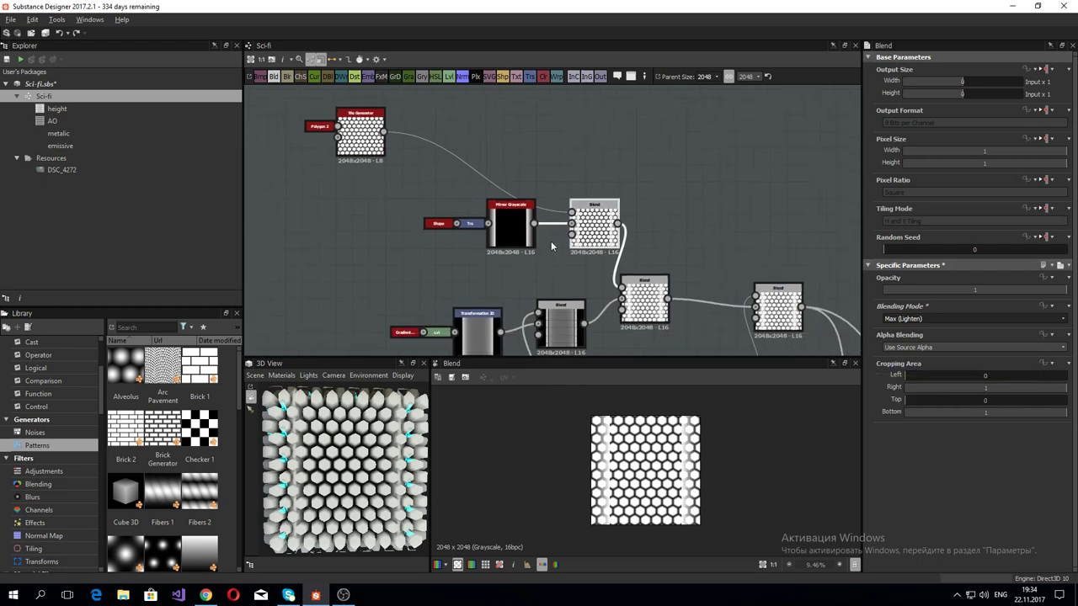
# Step: Link Mirror Grayscale into the Blend's third input and lower Blend opacity to 0.22
pyautogui.scroll(3, 551, 241)
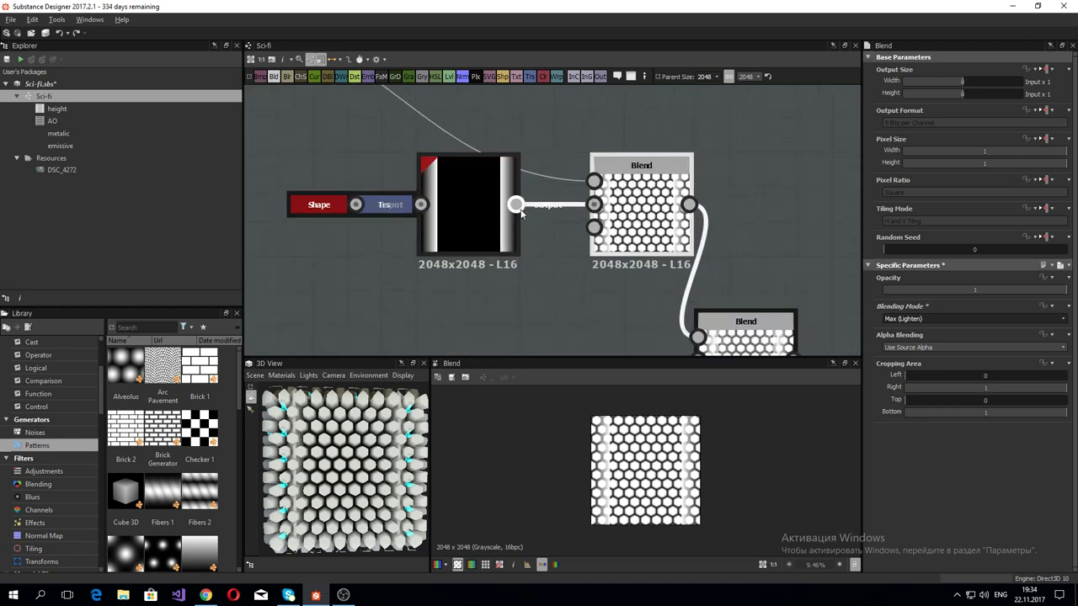
pyautogui.moveTo(516, 206); pyautogui.dragTo(594, 227)
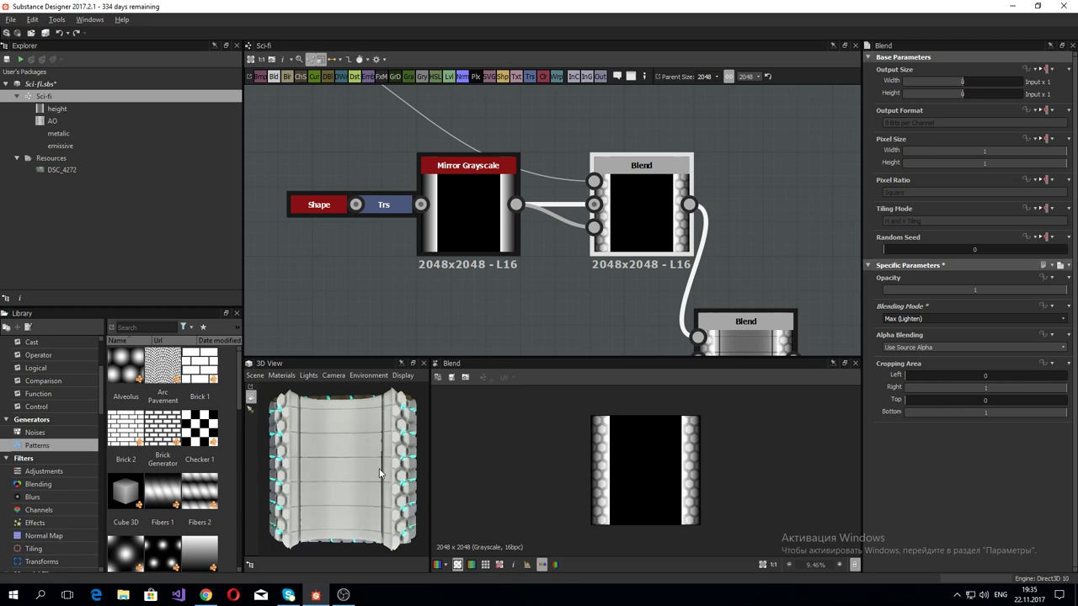
pyautogui.moveTo(1019, 290); pyautogui.dragTo(953, 295)
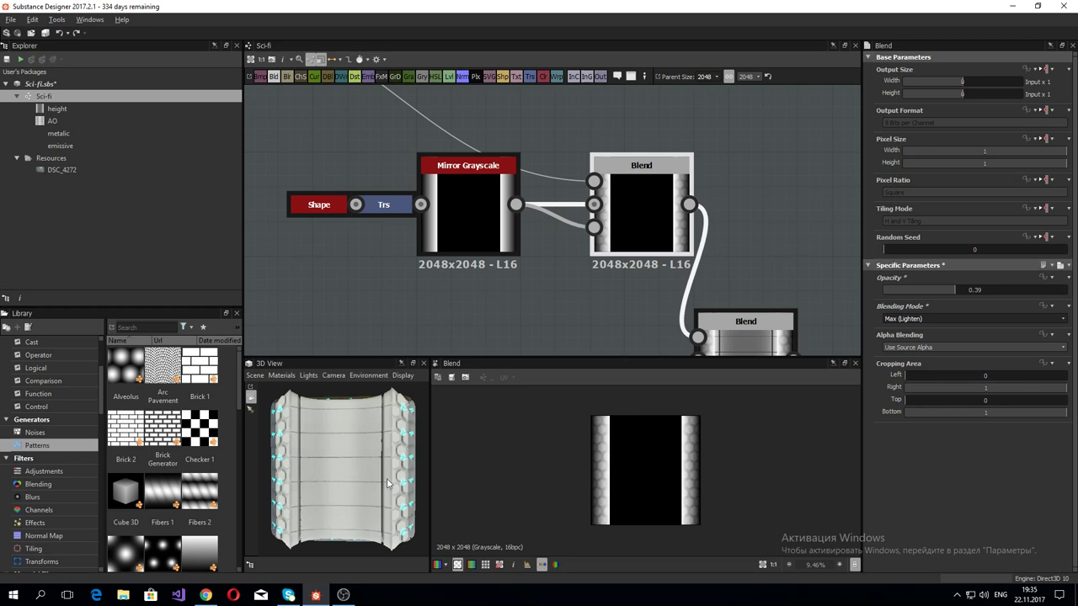
pyautogui.moveTo(385, 479)
pyautogui.mouseDown()
pyautogui.moveTo(330, 498)
pyautogui.moveTo(370, 477)
pyautogui.mouseUp()
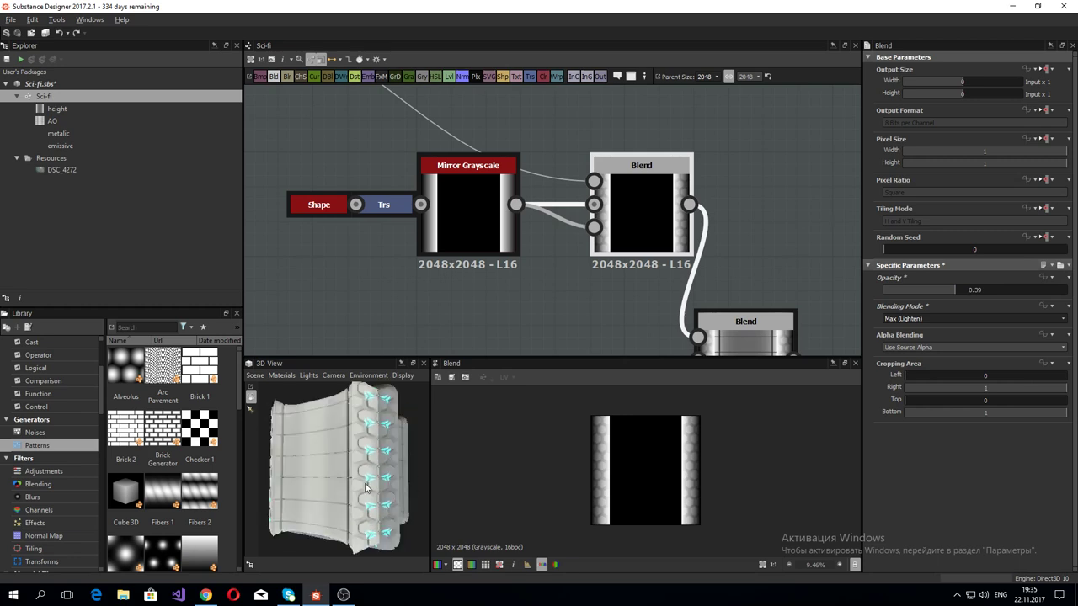
pyautogui.scroll(3, 368, 484)
pyautogui.moveTo(937, 293); pyautogui.dragTo(926, 297)
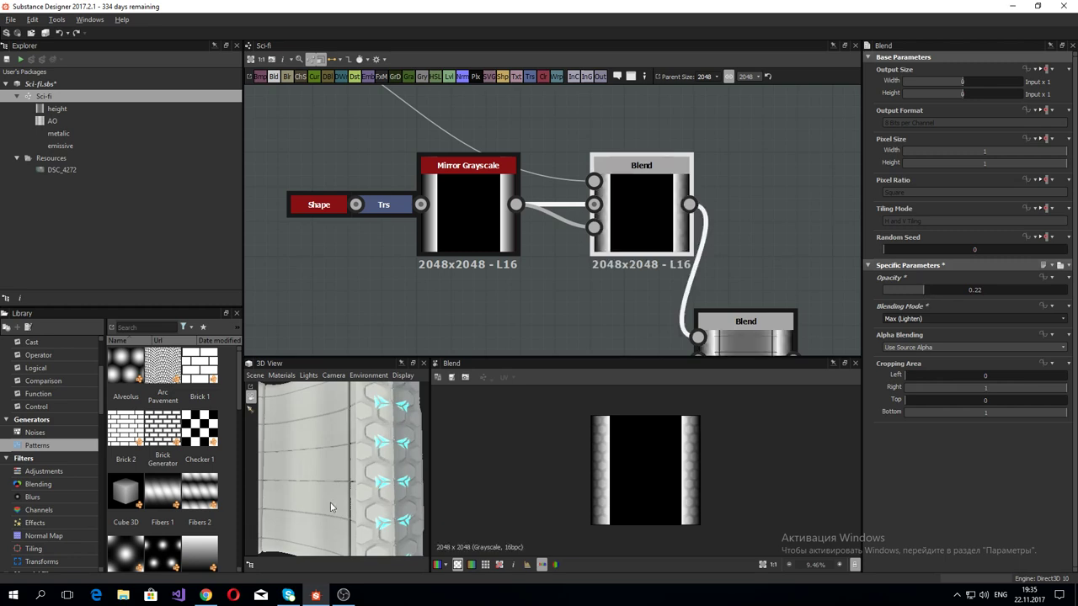
pyautogui.scroll(-3, 342, 494)
pyautogui.moveTo(342, 493); pyautogui.dragTo(406, 499)
pyautogui.moveTo(292, 96)
pyautogui.mouseDown(button='middle')
pyautogui.moveTo(354, 223)
pyautogui.moveTo(457, 279)
pyautogui.mouseUp(button='middle')
pyautogui.doubleClick(341, 227)
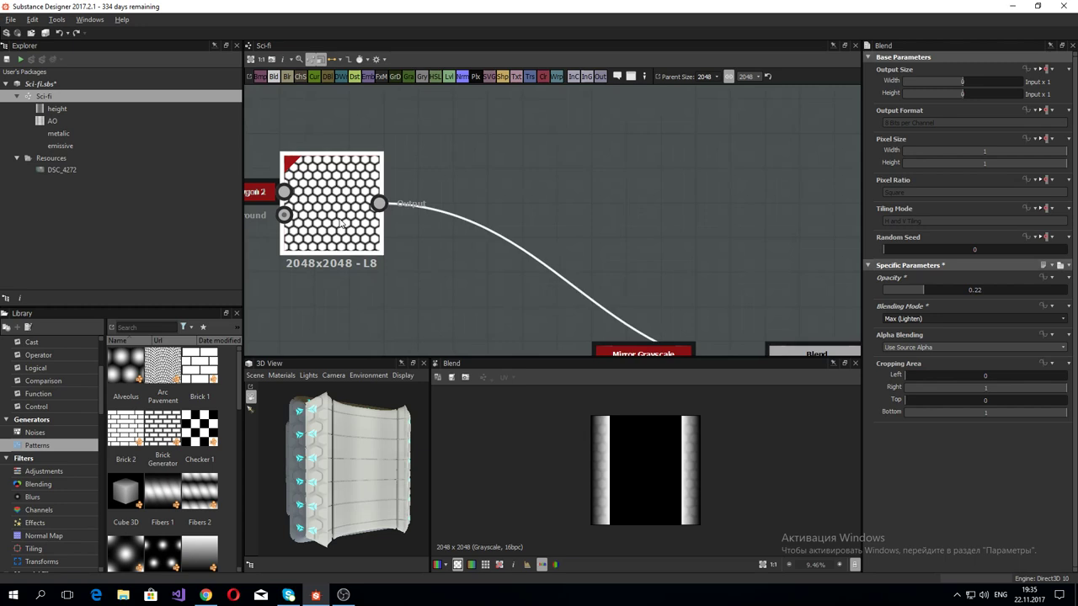
# Step: Enter X Amount 30 and Y Amount 36 in the Tile Generator's Instance Parameters
pyautogui.scroll(-2, 907, 460)
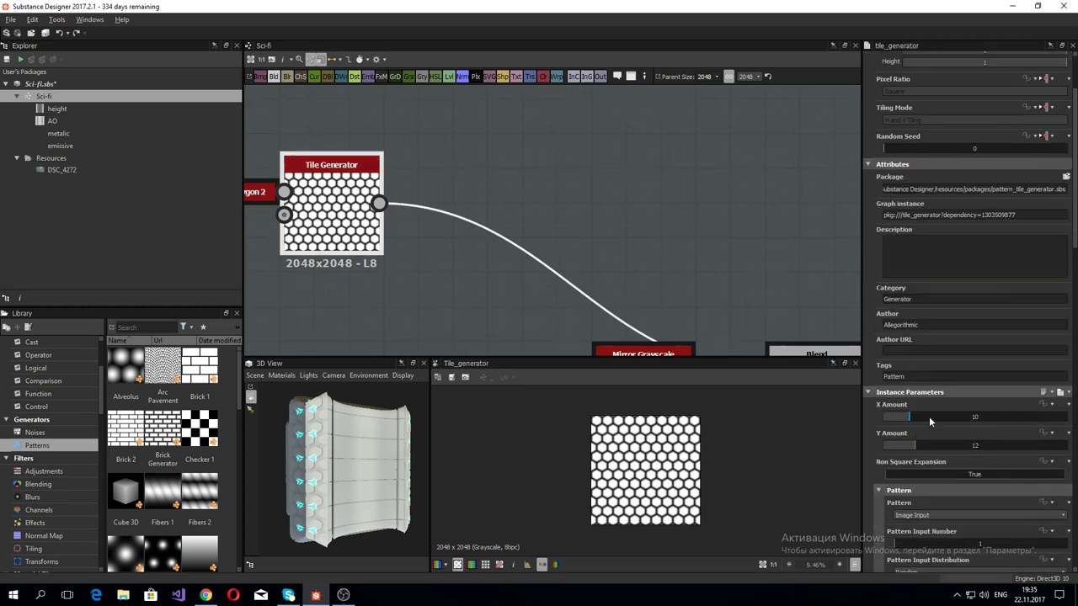
pyautogui.doubleClick(929, 416)
pyautogui.write('30')
pyautogui.press('Return')
pyautogui.doubleClick(925, 445)
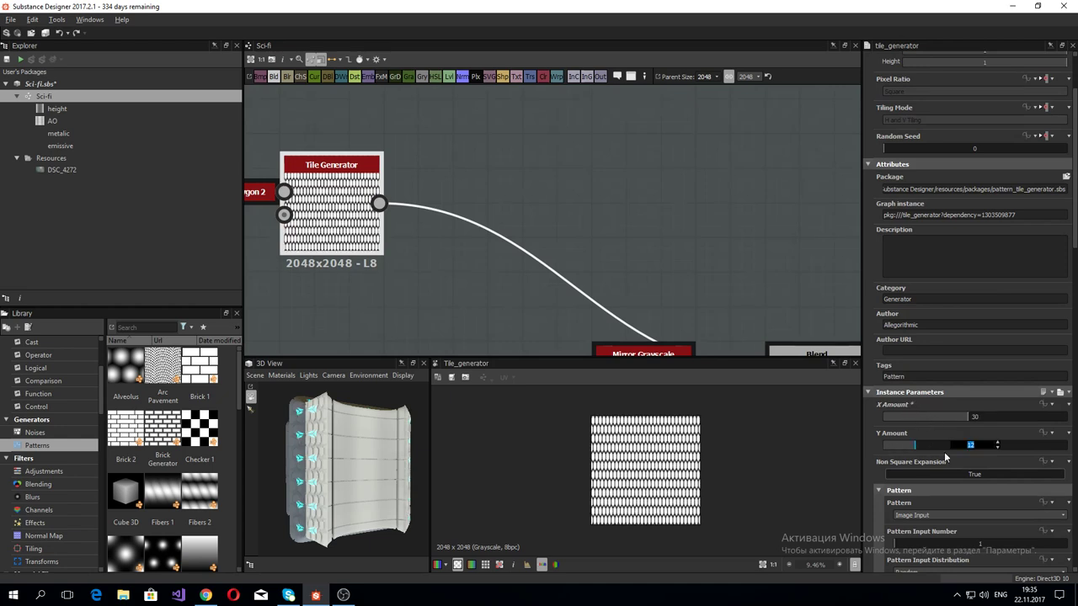
pyautogui.write('36')
pyautogui.press('Return')
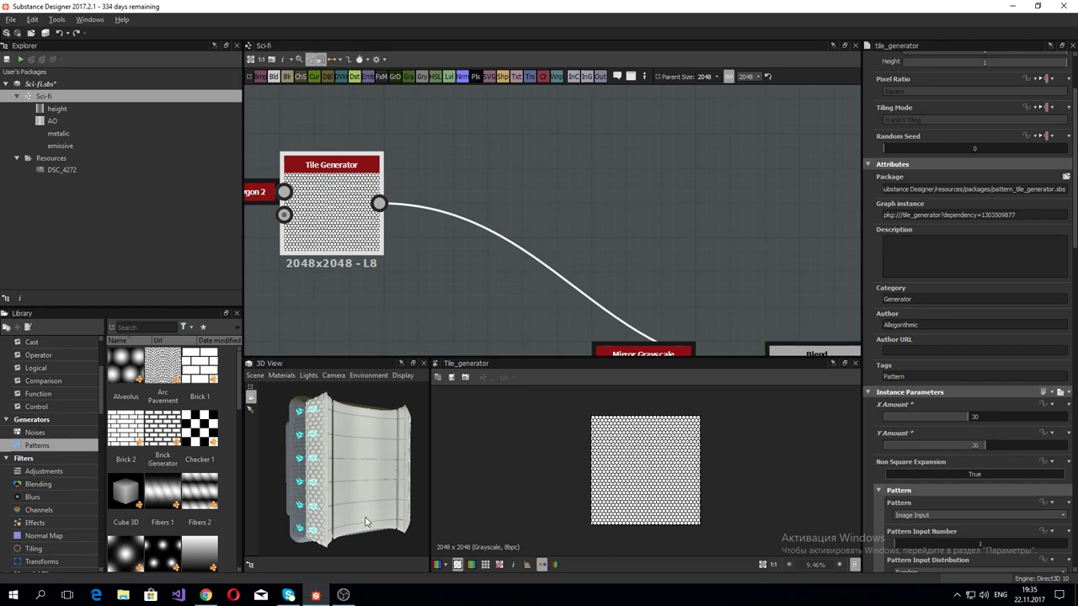
pyautogui.scroll(2, 355, 504)
pyautogui.scroll(3, 366, 493)
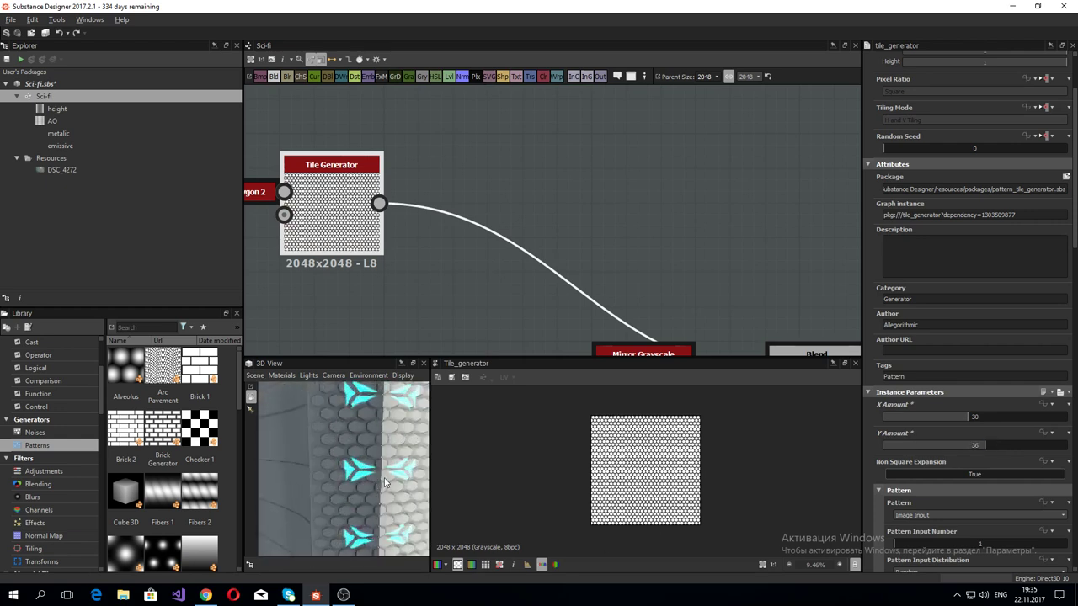
pyautogui.scroll(2, 380, 482)
pyautogui.moveTo(380, 482)
pyautogui.mouseDown()
pyautogui.moveTo(362, 482)
pyautogui.moveTo(421, 472)
pyautogui.mouseUp()
pyautogui.scroll(-2, 358, 482)
pyautogui.scroll(-2, 358, 482)
pyautogui.moveTo(460, 345)
pyautogui.mouseDown(button='middle')
pyautogui.moveTo(409, 155)
pyautogui.moveTo(498, 241)
pyautogui.moveTo(476, 196)
pyautogui.moveTo(432, 180)
pyautogui.mouseUp(button='middle')
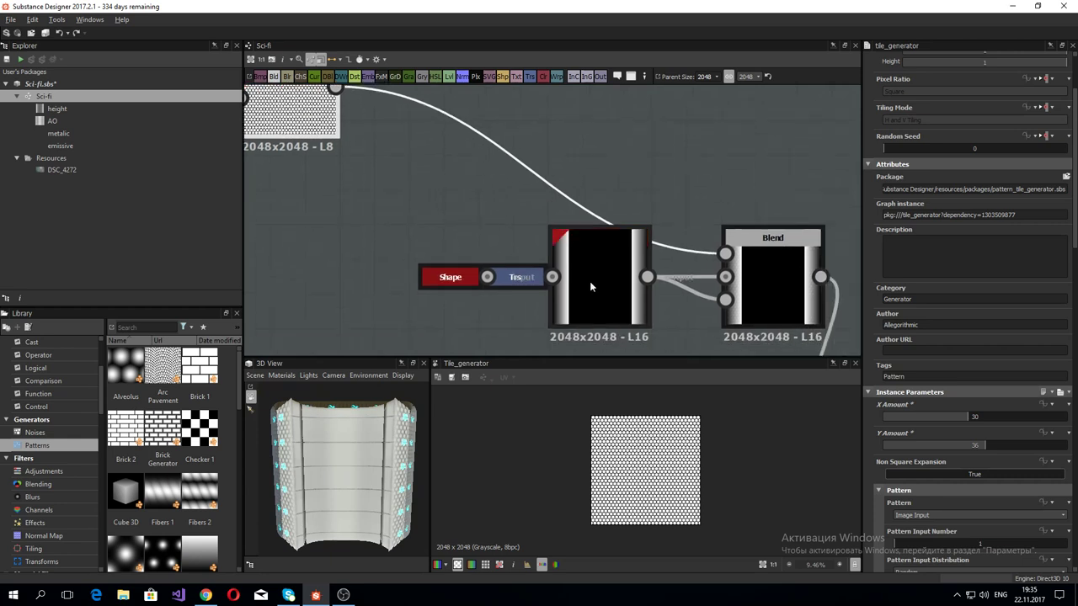
# Step: Insert a Levels node after Mirror Grayscale and feed its output into the Blend
pyautogui.moveTo(589, 281); pyautogui.dragTo(499, 292)
pyautogui.scroll(-4, 563, 265)
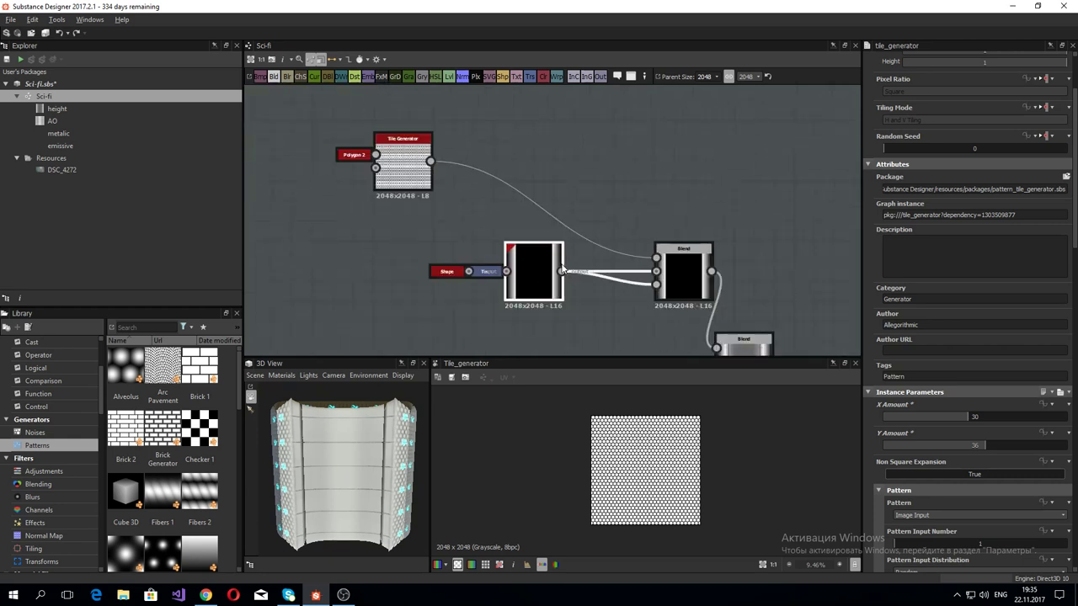
pyautogui.press('space')
pyautogui.write('l')
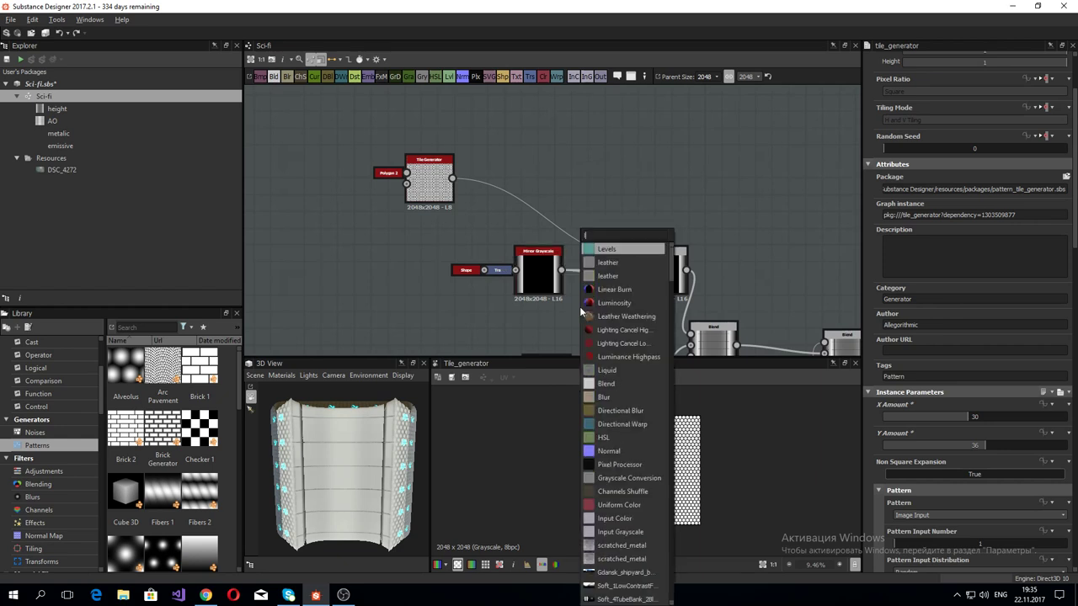
pyautogui.write('ev')
pyautogui.press('Return')
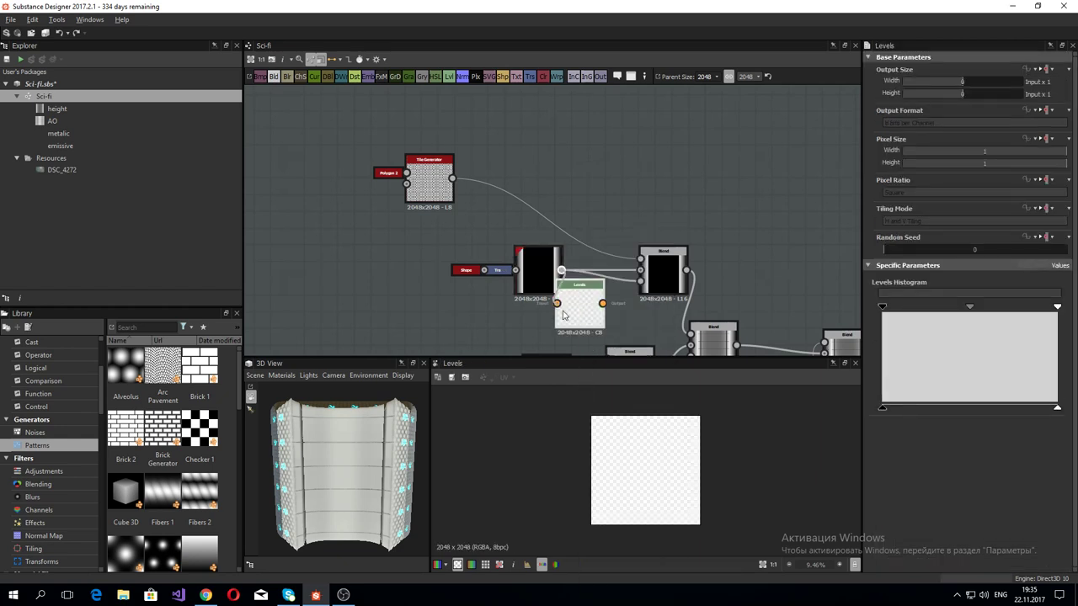
pyautogui.moveTo(668, 280); pyautogui.dragTo(665, 281)
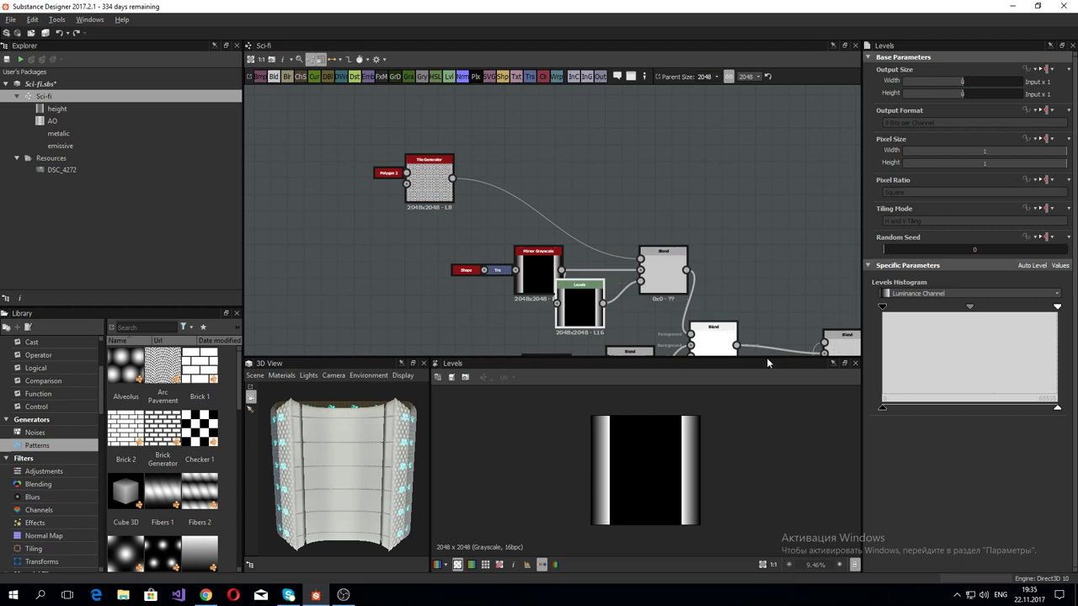
# Step: Adjust the Levels midtones and pull the white point left to harden the side strips
pyautogui.moveTo(967, 308); pyautogui.dragTo(921, 308)
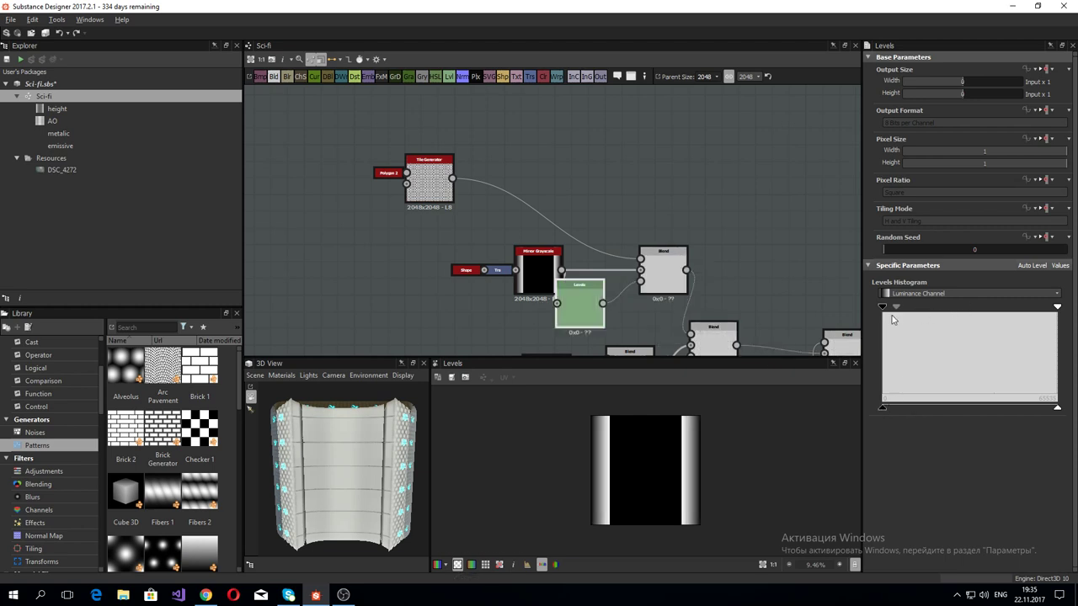
pyautogui.moveTo(895, 307); pyautogui.dragTo(957, 308)
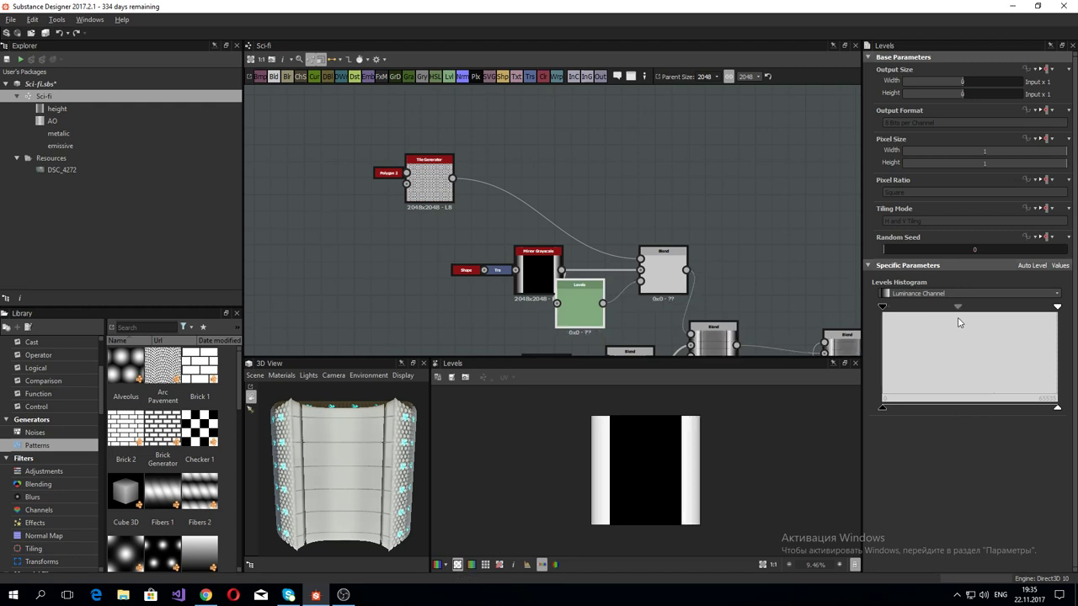
pyautogui.moveTo(1058, 308)
pyautogui.mouseDown()
pyautogui.moveTo(885, 308)
pyautogui.moveTo(862, 318)
pyautogui.mouseUp()
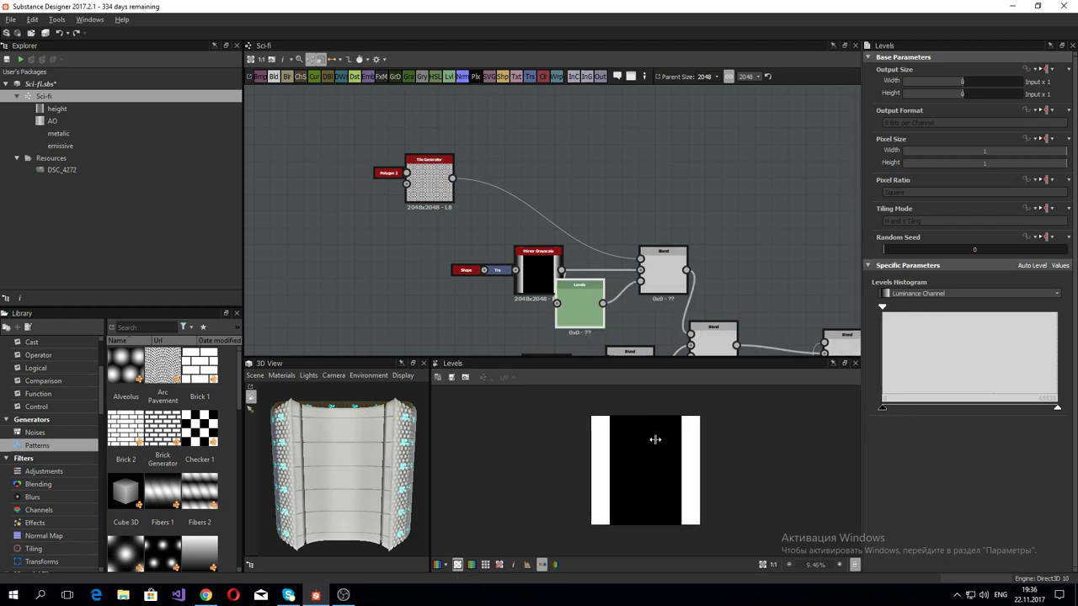
pyautogui.scroll(3, 652, 438)
pyautogui.scroll(-2, 656, 438)
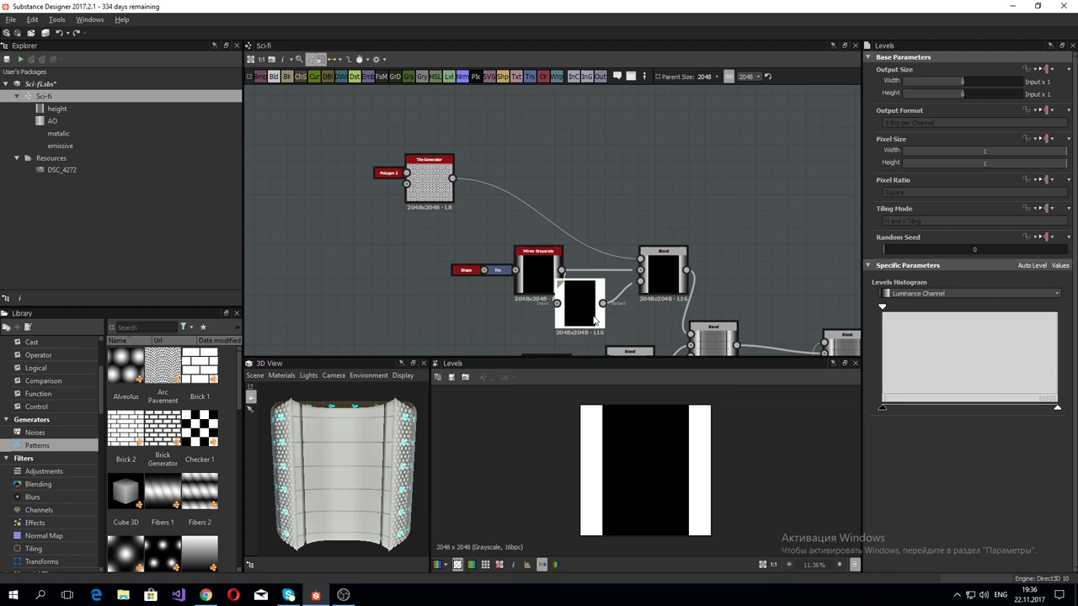
# Step: Orbit and zoom the 3D preview to inspect the hexagon strip from the side
pyautogui.moveTo(370, 480)
pyautogui.mouseDown()
pyautogui.moveTo(328, 484)
pyautogui.moveTo(371, 488)
pyautogui.moveTo(368, 477)
pyautogui.mouseUp()
pyautogui.scroll(3, 328, 484)
pyautogui.scroll(-3, 371, 489)
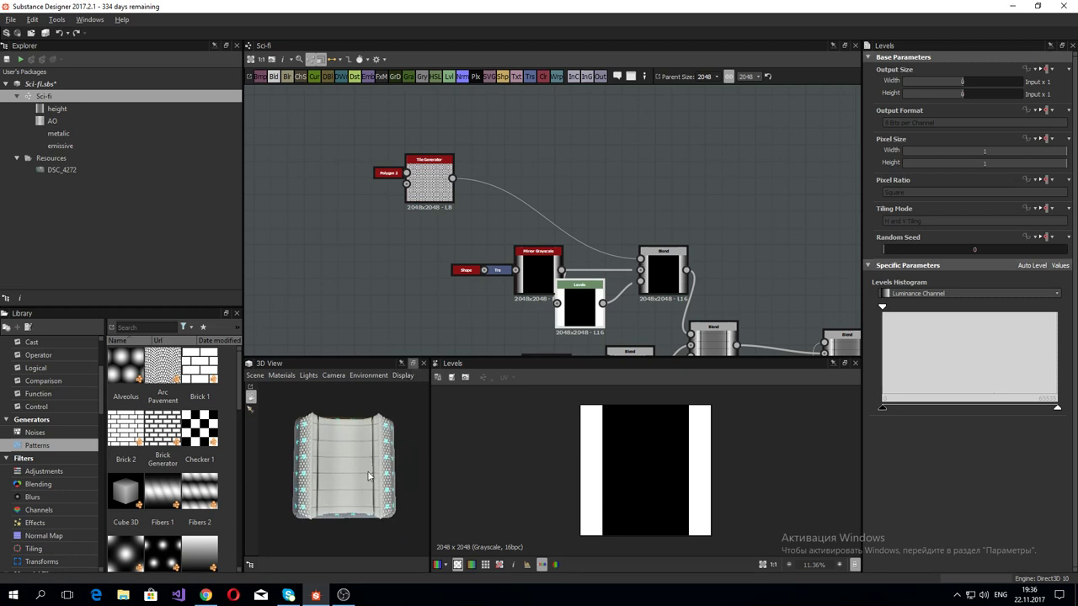
pyautogui.scroll(2, 375, 475)
pyautogui.moveTo(357, 482); pyautogui.dragTo(364, 486)
pyautogui.scroll(2, 381, 477)
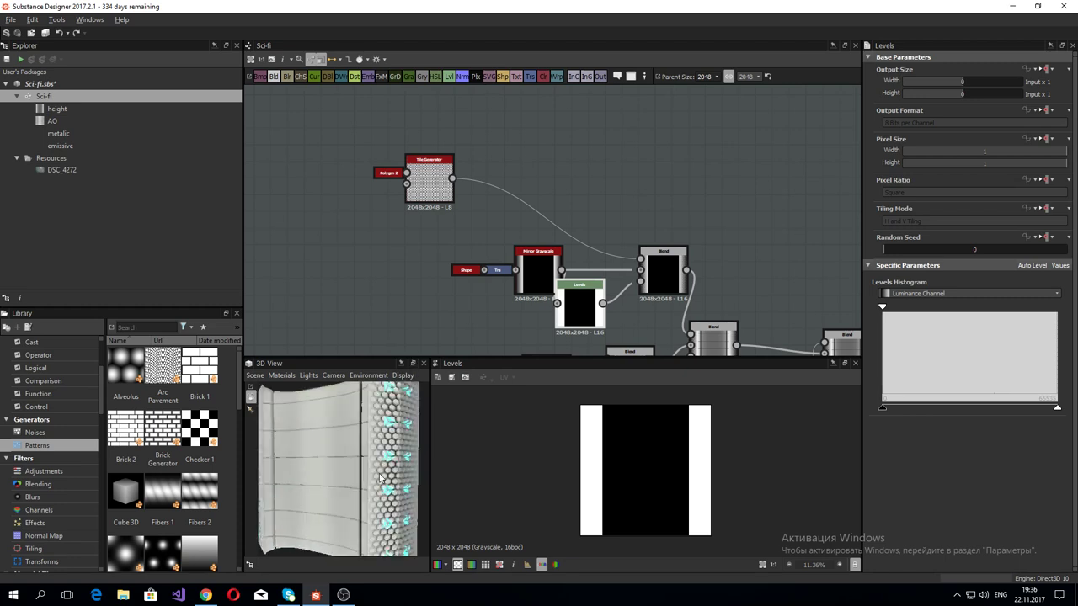
pyautogui.scroll(2, 380, 478)
pyautogui.scroll(2, 380, 478)
pyautogui.scroll(-2, 381, 477)
pyautogui.scroll(-2, 382, 476)
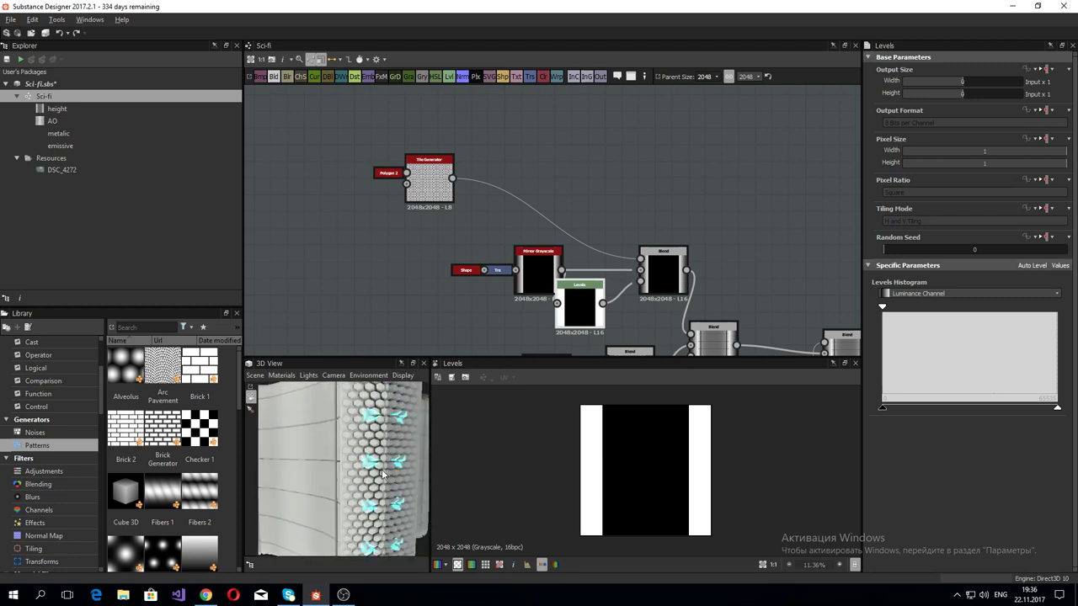
pyautogui.scroll(-3, 378, 477)
pyautogui.scroll(-2, 368, 479)
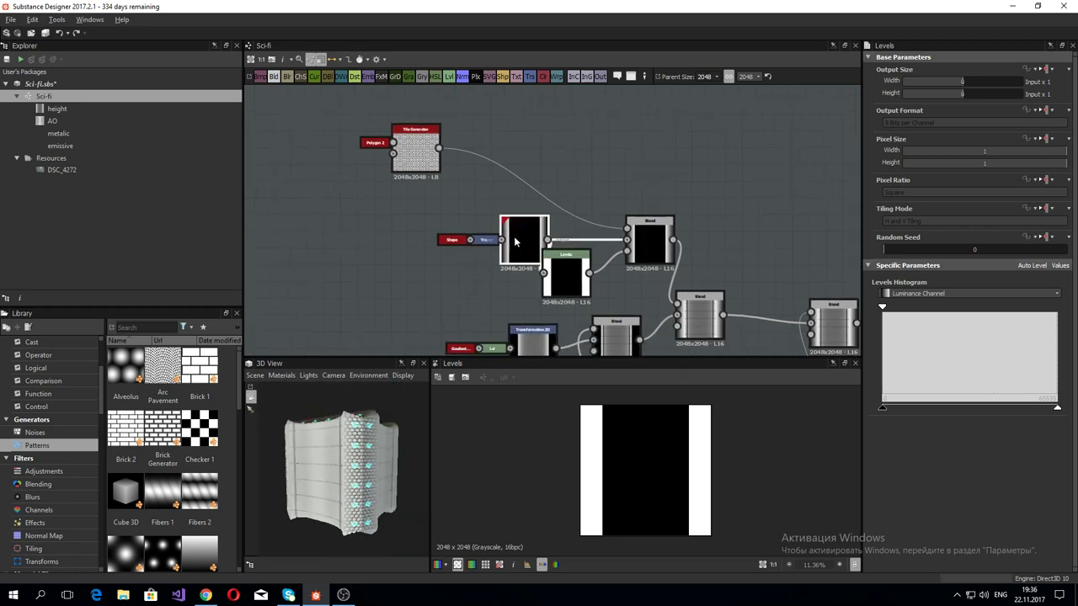
# Step: Tidy the graph, placing the Levels node below the Mirror Grayscale group
pyautogui.moveTo(531, 263); pyautogui.dragTo(505, 246)
pyautogui.moveTo(559, 286); pyautogui.dragTo(535, 303)
pyautogui.moveTo(535, 303)
pyautogui.mouseDown(button='middle')
pyautogui.moveTo(573, 232)
pyautogui.moveTo(716, 223)
pyautogui.moveTo(698, 248)
pyautogui.mouseUp(button='middle')
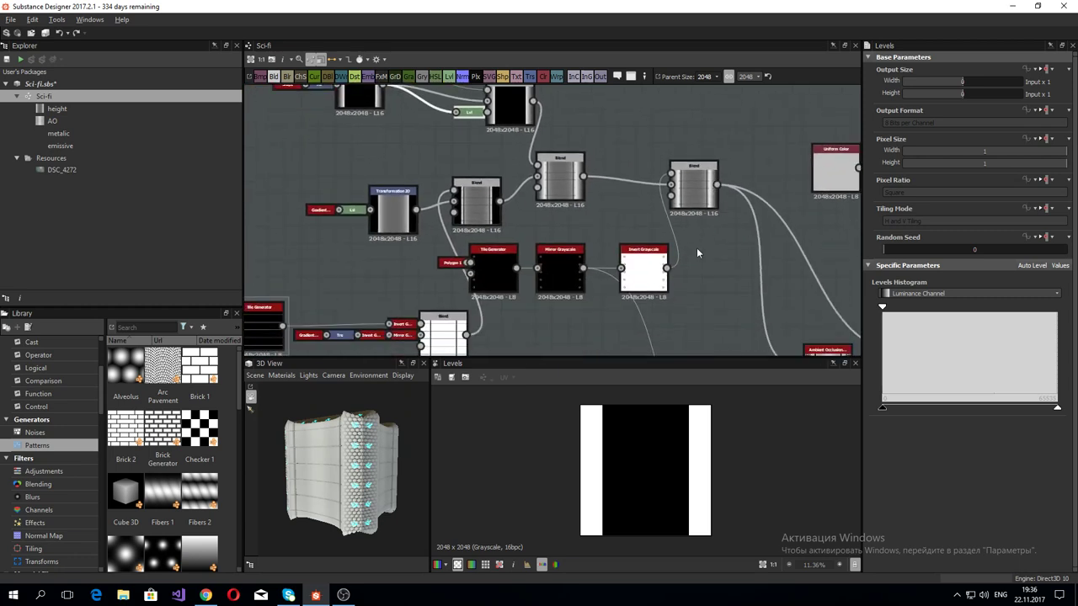
# Step: Display the Invert Grayscale node's output in the 2D view
pyautogui.doubleClick(645, 270)
pyautogui.scroll(2, 367, 482)
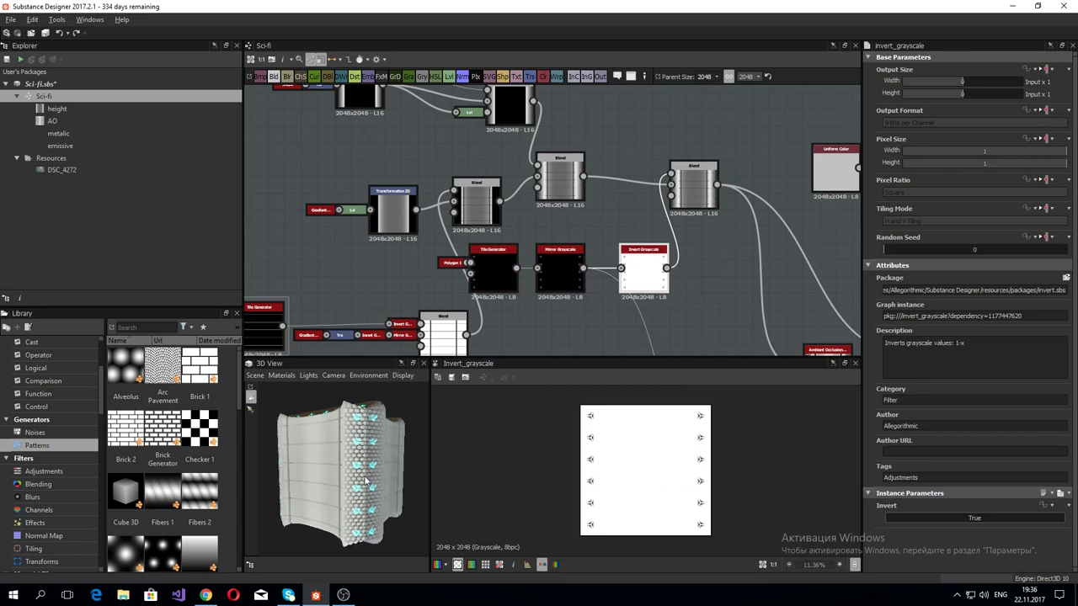
pyautogui.scroll(3, 367, 482)
pyautogui.scroll(3, 365, 480)
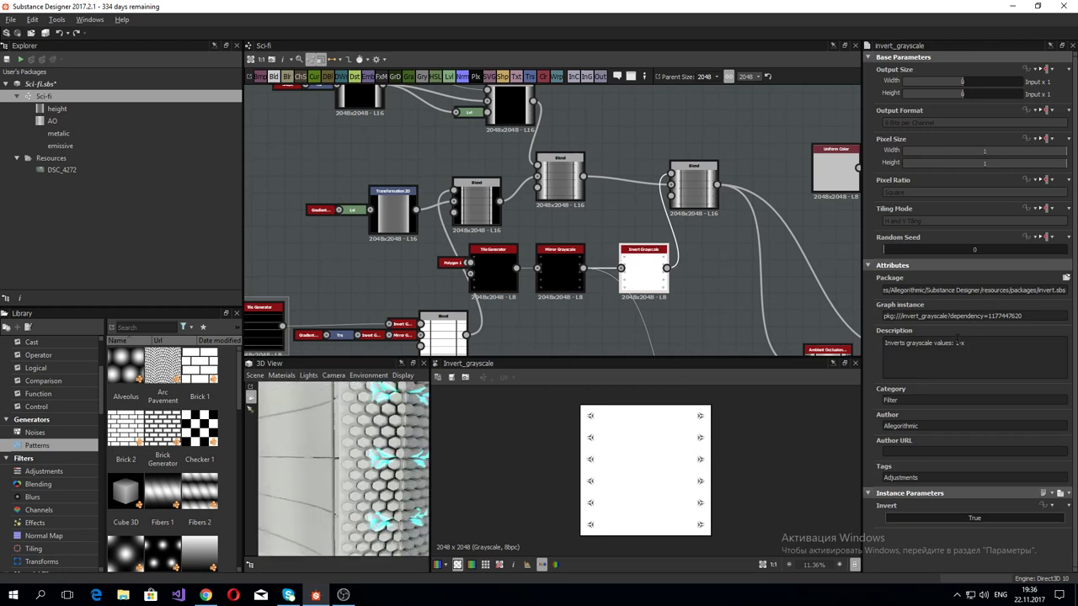
# Step: Display the Min (Darken) Blend output and orbit the 3D preview from above and below
pyautogui.doubleClick(693, 192)
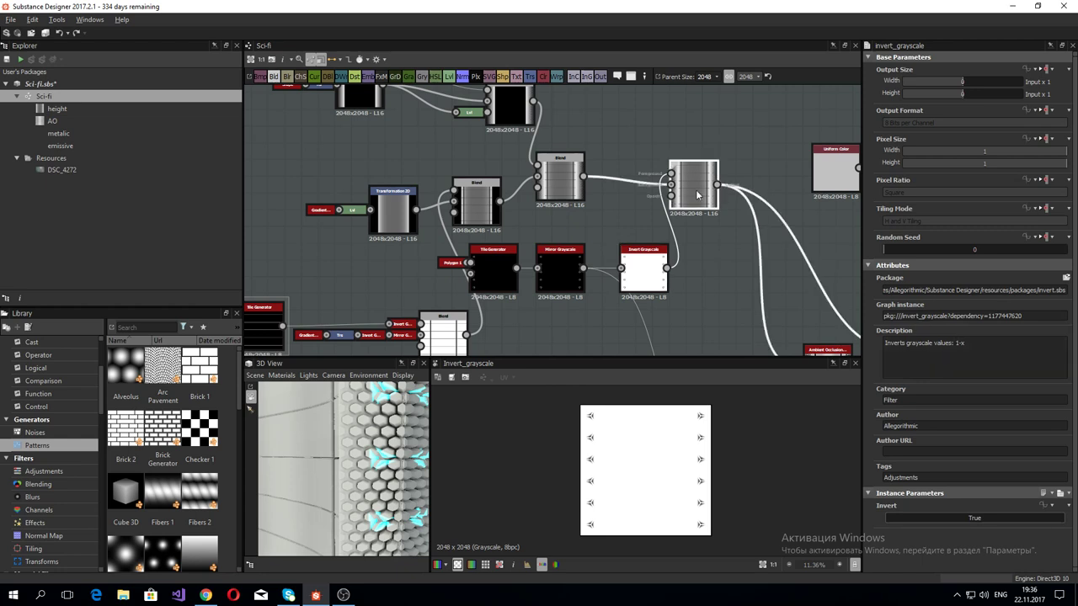
pyautogui.scroll(2, 657, 495)
pyautogui.scroll(2, 703, 472)
pyautogui.scroll(2, 716, 454)
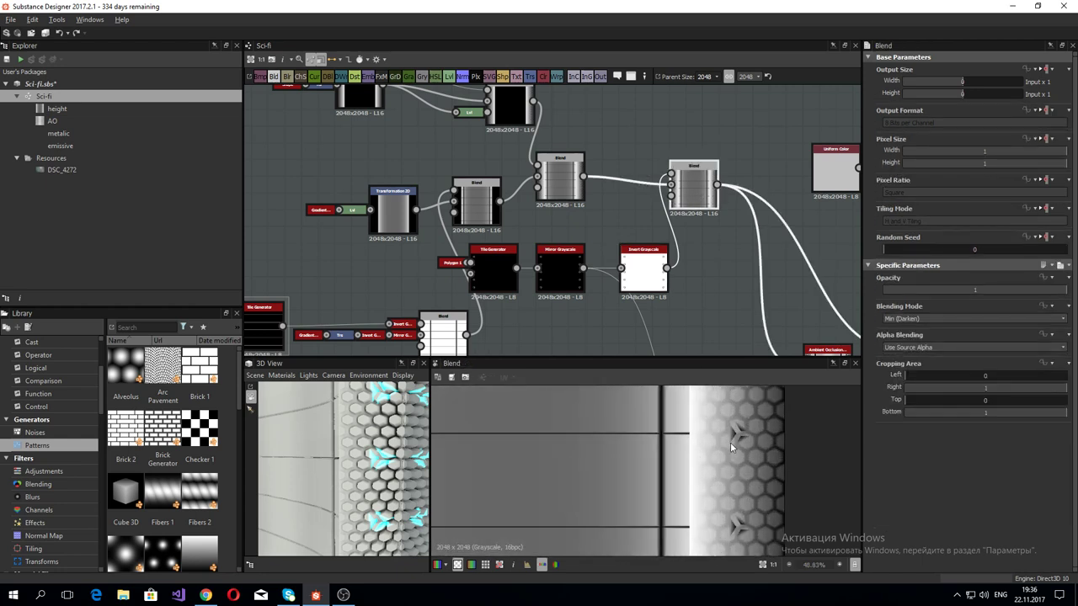
pyautogui.scroll(-4, 735, 437)
pyautogui.scroll(-3, 316, 460)
pyautogui.scroll(-3, 329, 463)
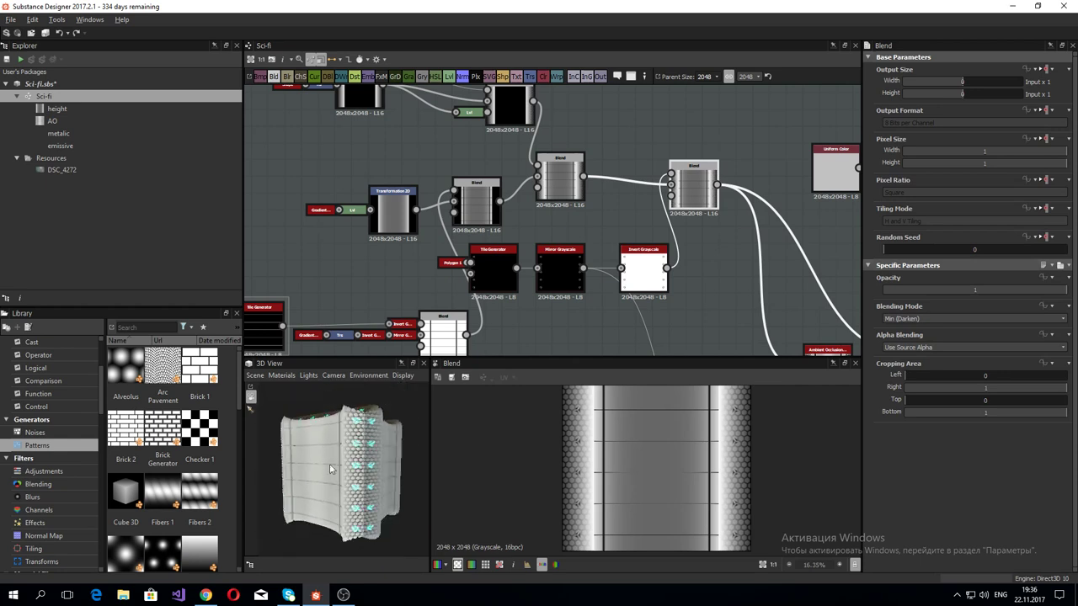
pyautogui.moveTo(366, 494)
pyautogui.mouseDown()
pyautogui.moveTo(398, 543)
pyautogui.moveTo(380, 441)
pyautogui.moveTo(363, 462)
pyautogui.mouseUp()
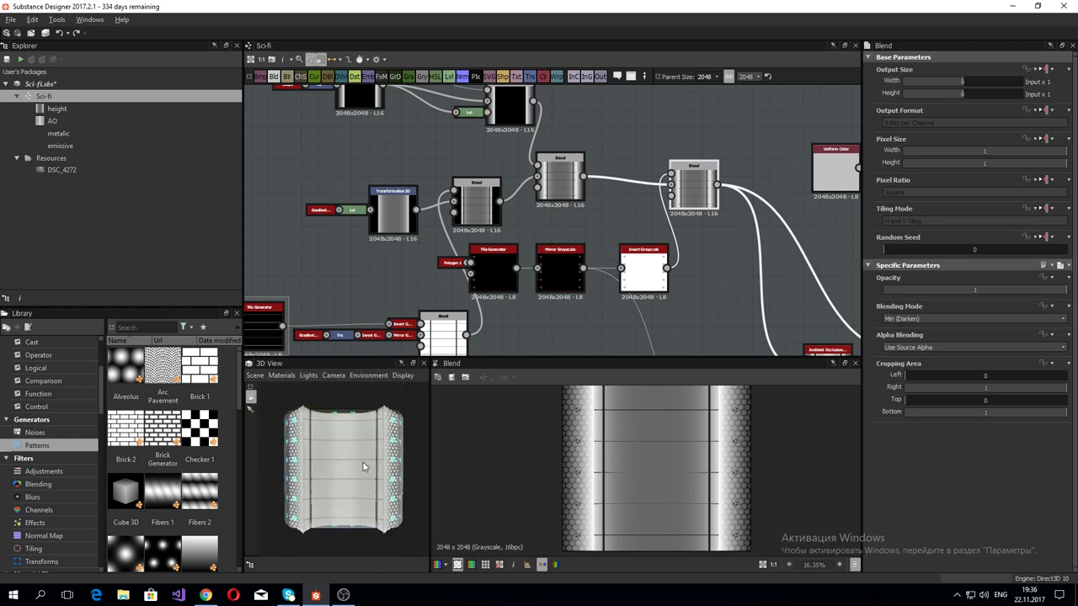
pyautogui.moveTo(363, 462)
pyautogui.mouseDown()
pyautogui.moveTo(362, 479)
pyautogui.moveTo(361, 469)
pyautogui.mouseUp()
# Step: Set the default preview material's height Scale to 2.36 and check the deeper relief
pyautogui.click(309, 376)
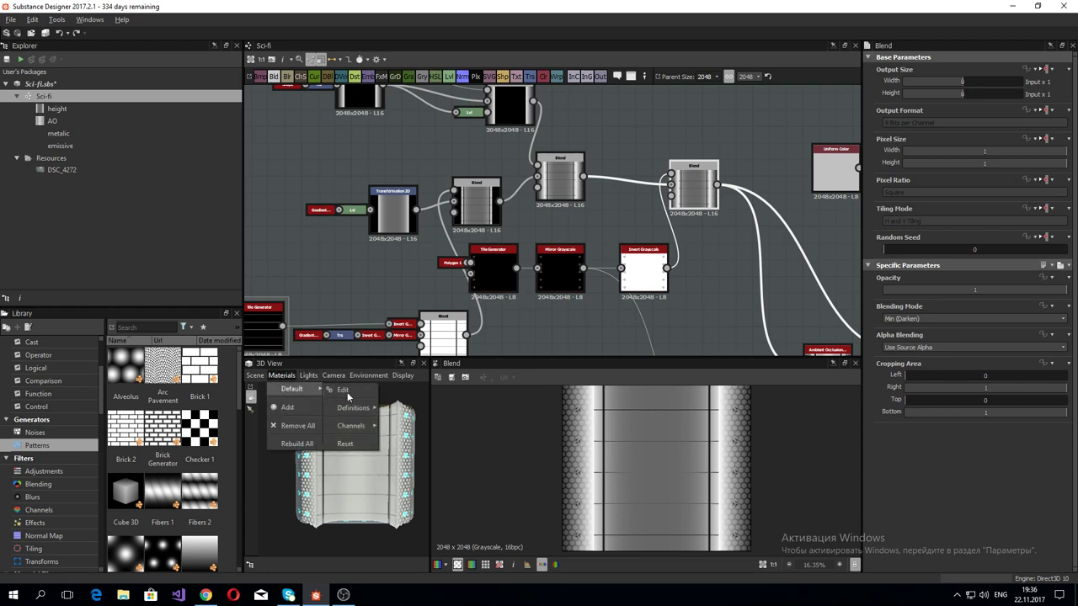
pyautogui.click(368, 387)
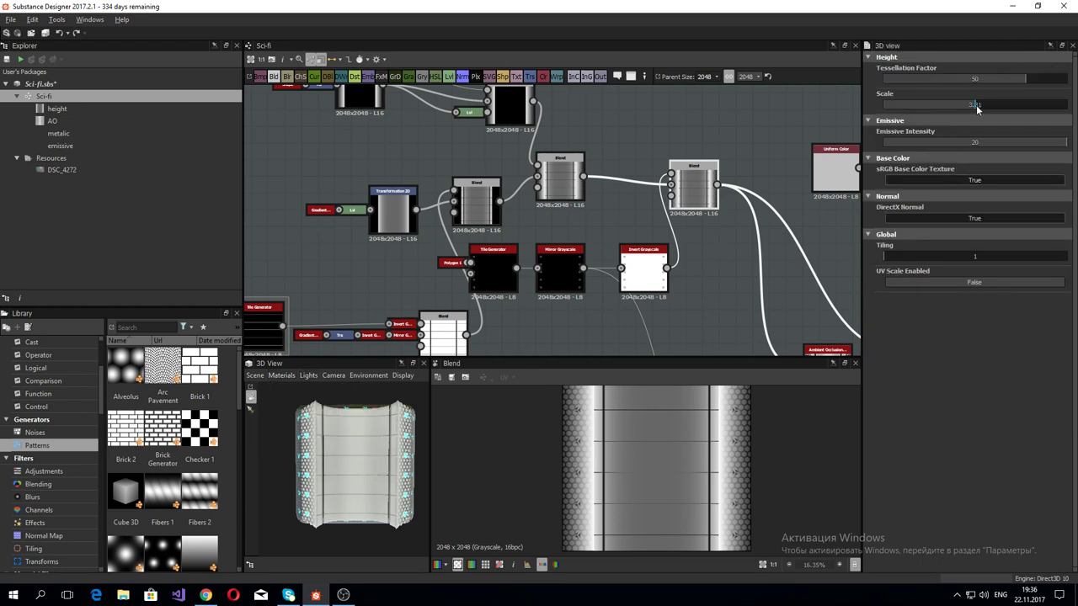
pyautogui.moveTo(975, 105); pyautogui.dragTo(912, 117)
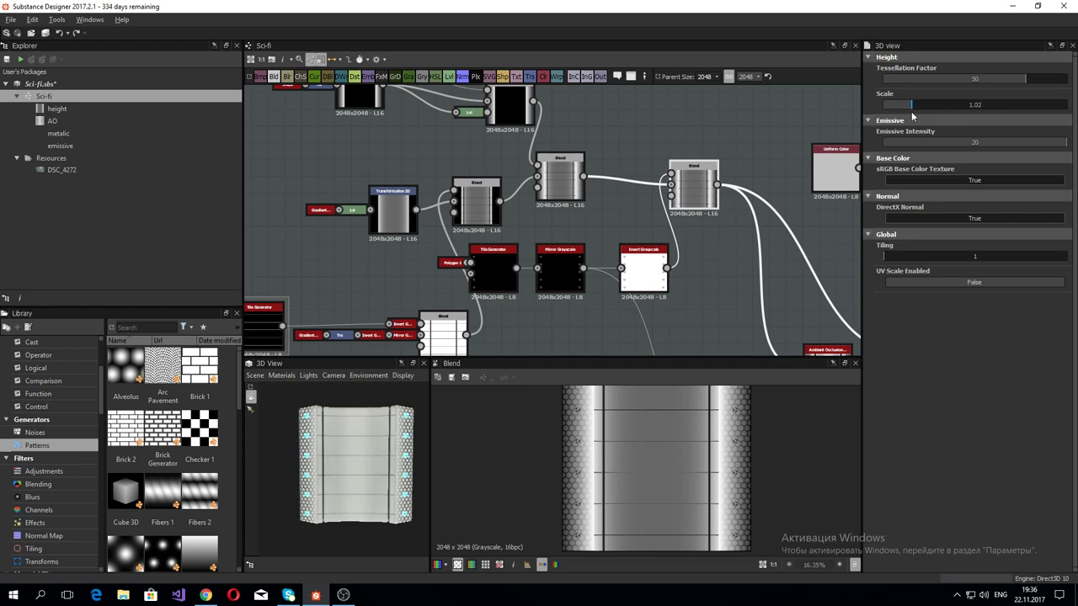
pyautogui.moveTo(378, 500)
pyautogui.mouseDown()
pyautogui.moveTo(355, 480)
pyautogui.moveTo(498, 408)
pyautogui.moveTo(413, 448)
pyautogui.mouseUp()
pyautogui.click(948, 104)
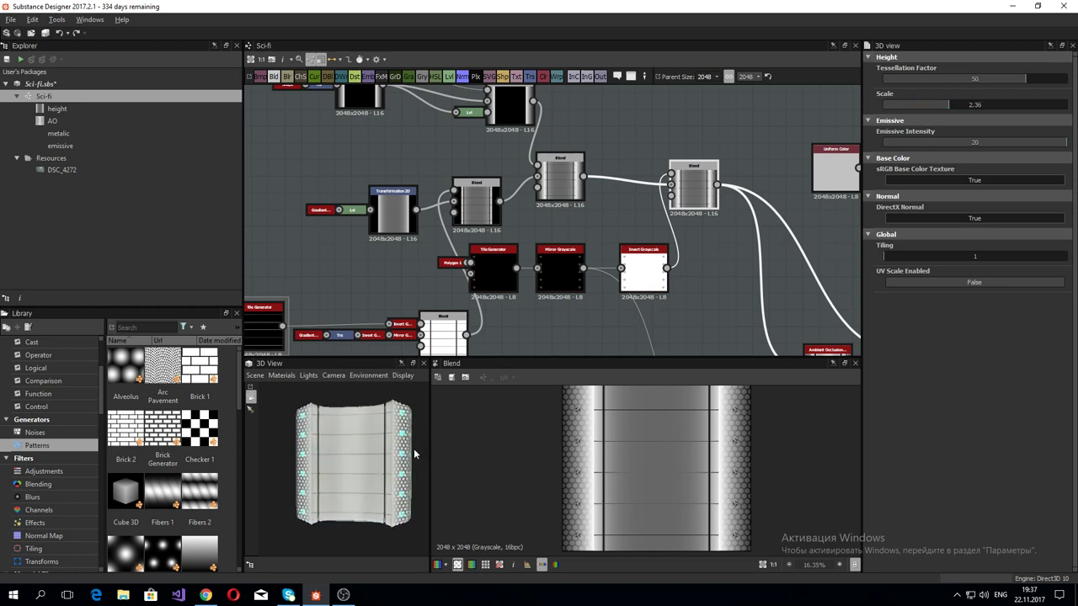
pyautogui.moveTo(764, 93)
pyautogui.mouseDown(button='middle')
pyautogui.moveTo(733, 153)
pyautogui.moveTo(615, 177)
pyautogui.mouseUp(button='middle')
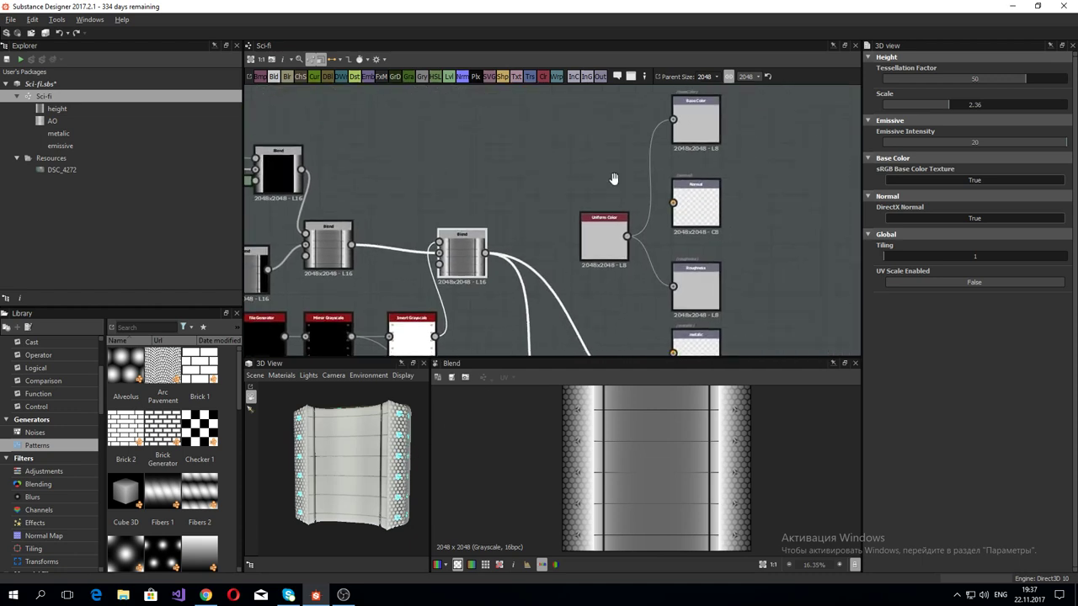
# Step: Add a Normal node between the final height Blend and the Normal output
pyautogui.moveTo(509, 245); pyautogui.dragTo(673, 203)
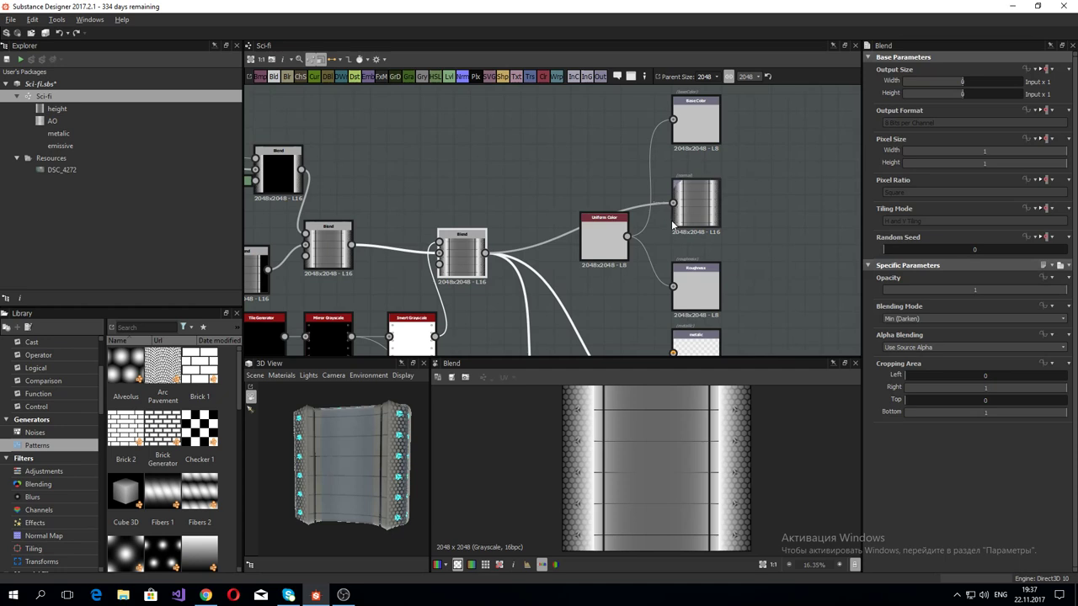
pyautogui.moveTo(673, 202); pyautogui.dragTo(591, 193)
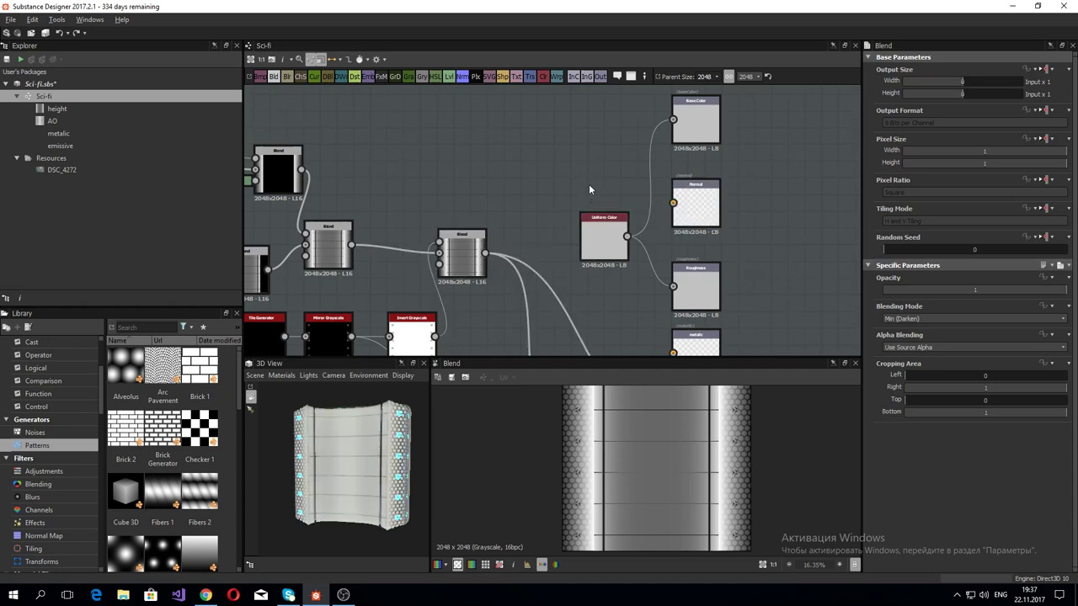
pyautogui.rightClick(589, 184)
pyautogui.write('normal')
pyautogui.press('Return')
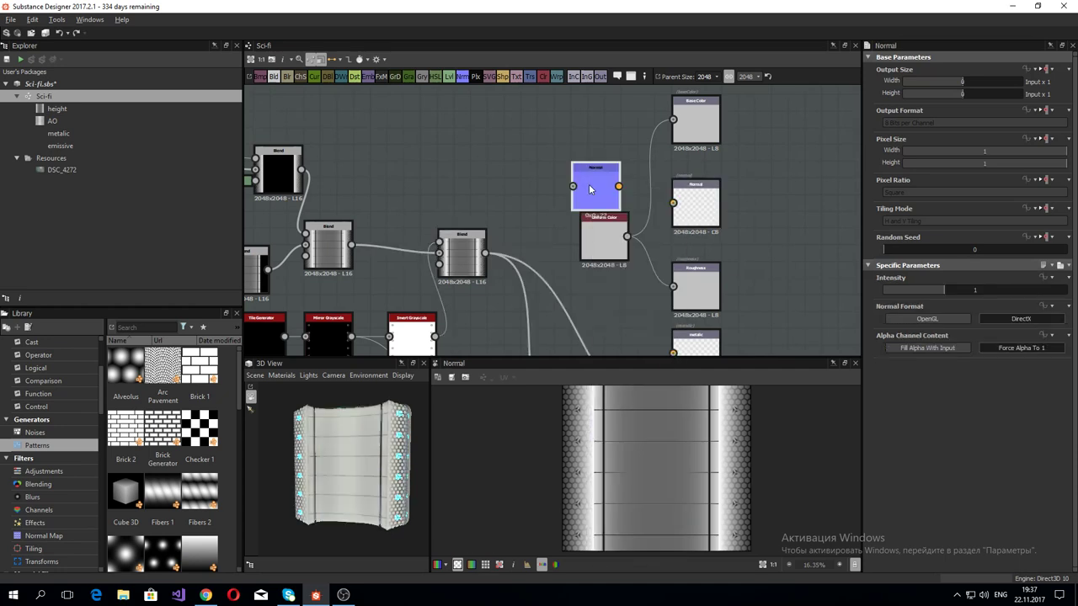
pyautogui.moveTo(485, 253)
pyautogui.mouseDown()
pyautogui.moveTo(573, 187)
pyautogui.moveTo(673, 202)
pyautogui.mouseUp()
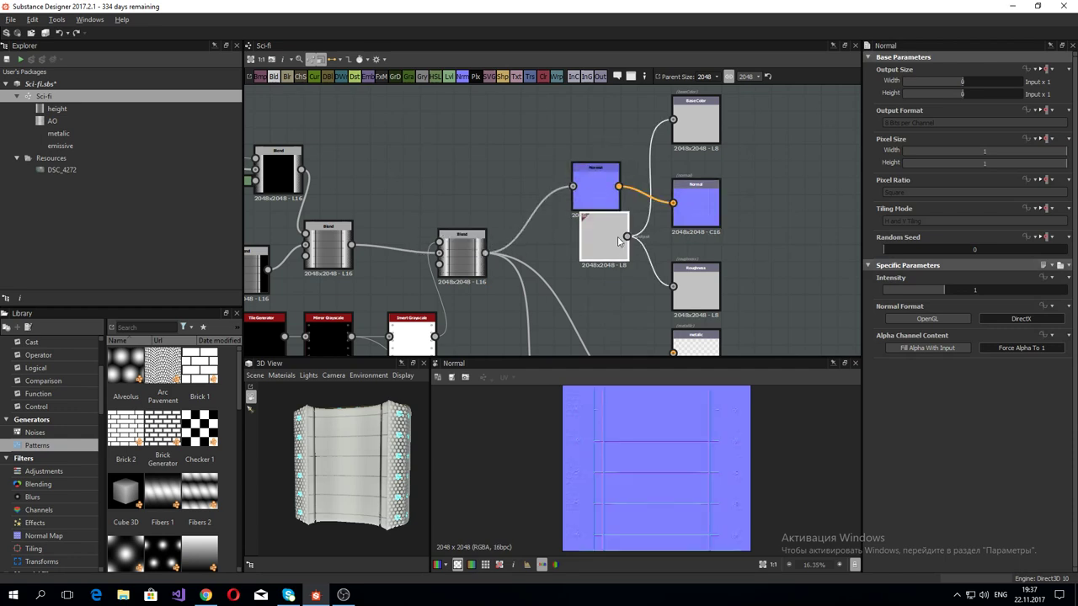
pyautogui.moveTo(625, 244)
pyautogui.mouseDown()
pyautogui.moveTo(505, 142)
pyautogui.moveTo(538, 132)
pyautogui.mouseUp()
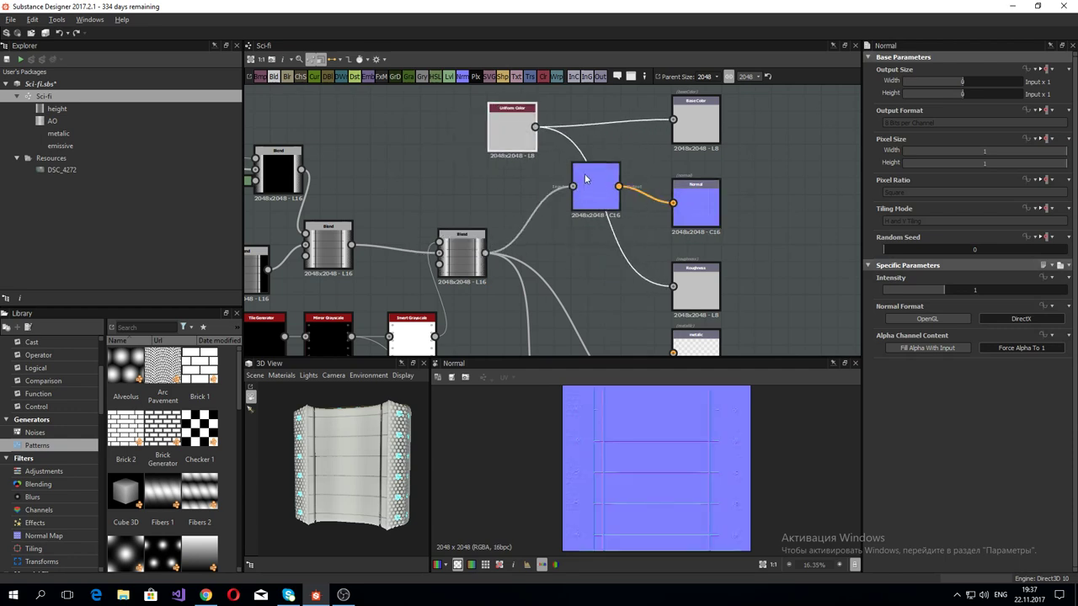
pyautogui.moveTo(586, 178); pyautogui.dragTo(604, 202)
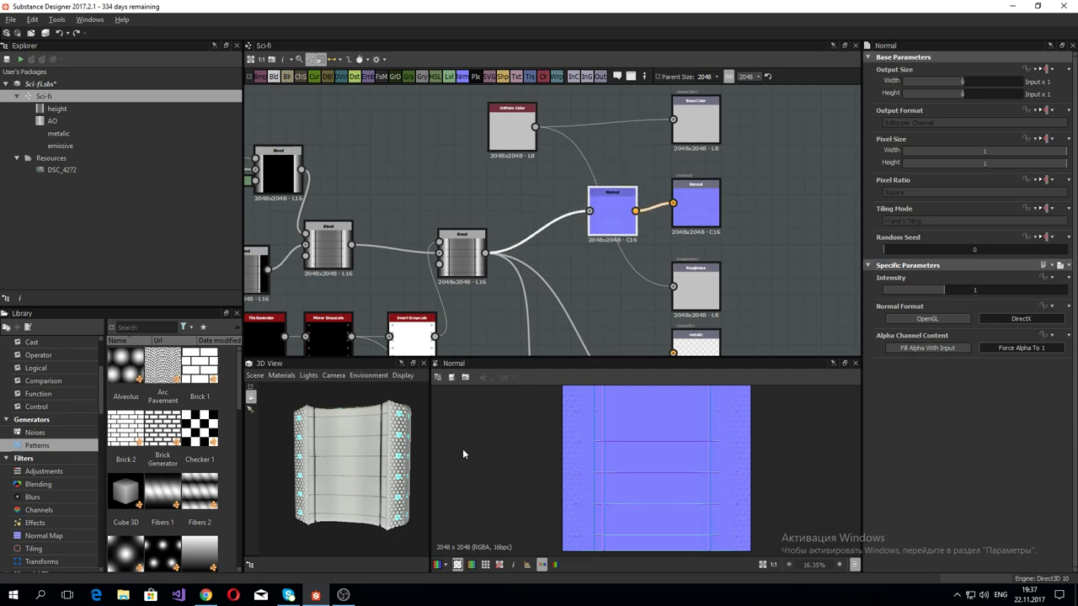
# Step: Orbit and zoom the 3D preview to inspect the new normal-mapped relief
pyautogui.moveTo(396, 455)
pyautogui.mouseDown()
pyautogui.moveTo(379, 471)
pyautogui.moveTo(309, 480)
pyautogui.mouseUp()
pyautogui.scroll(4, 376, 476)
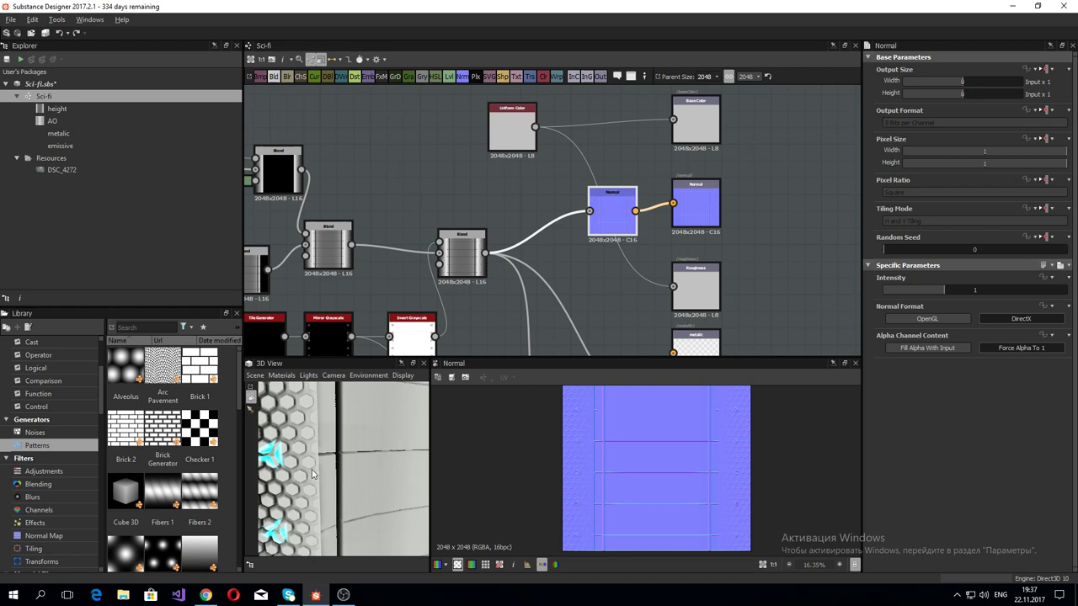
pyautogui.scroll(-5, 312, 474)
pyautogui.moveTo(312, 474)
pyautogui.mouseDown()
pyautogui.moveTo(342, 408)
pyautogui.moveTo(384, 464)
pyautogui.mouseUp()
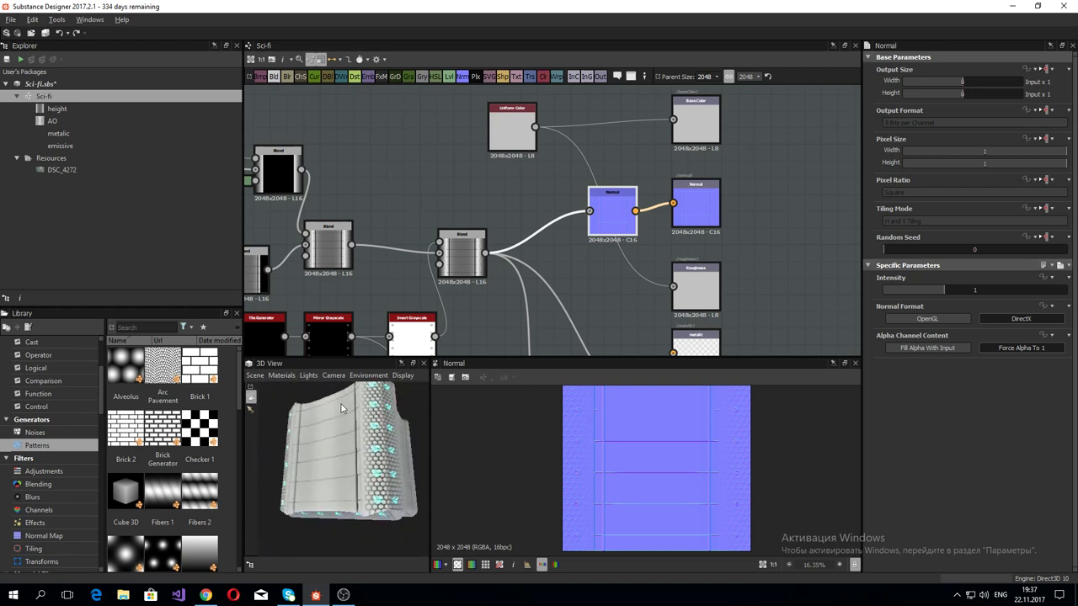
pyautogui.scroll(-2, 384, 465)
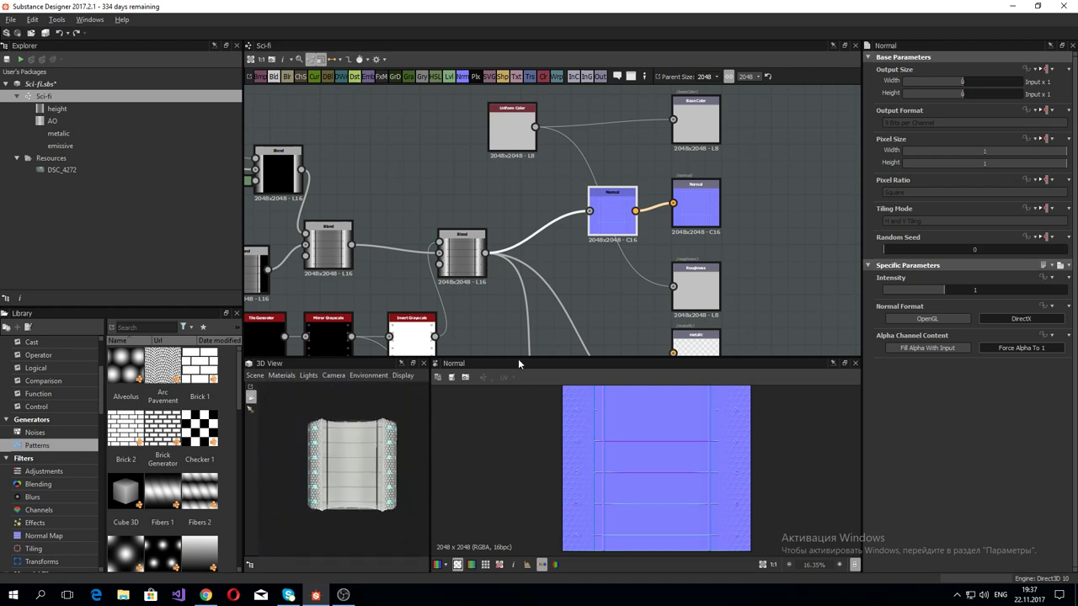
pyautogui.moveTo(571, 291); pyautogui.dragTo(719, 203, button='middle')
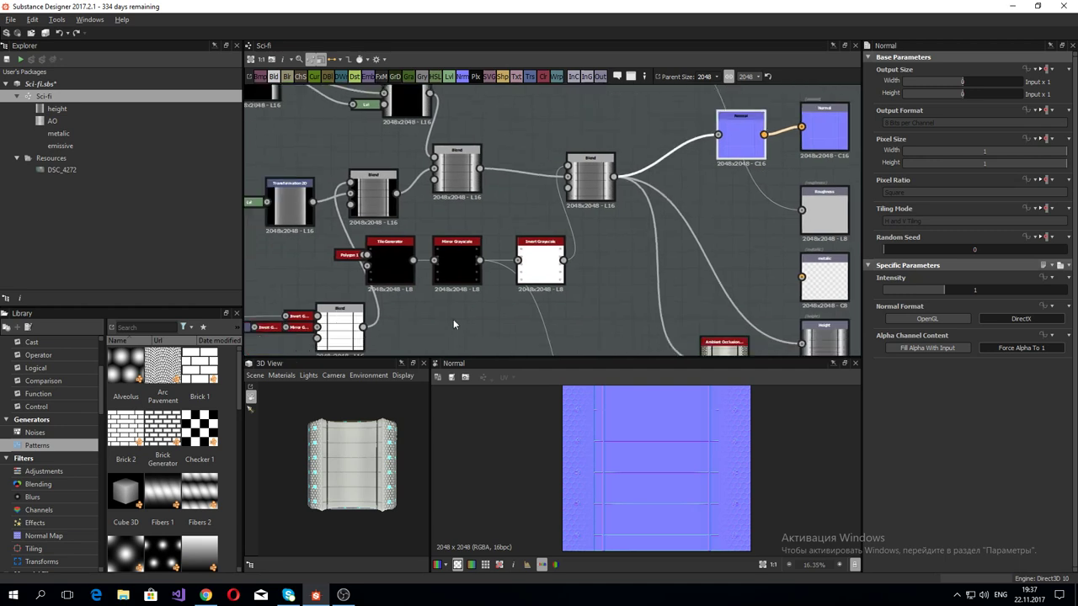
# Step: Bring the earlier height-chain blends into view and display one of them
pyautogui.scroll(3, 393, 462)
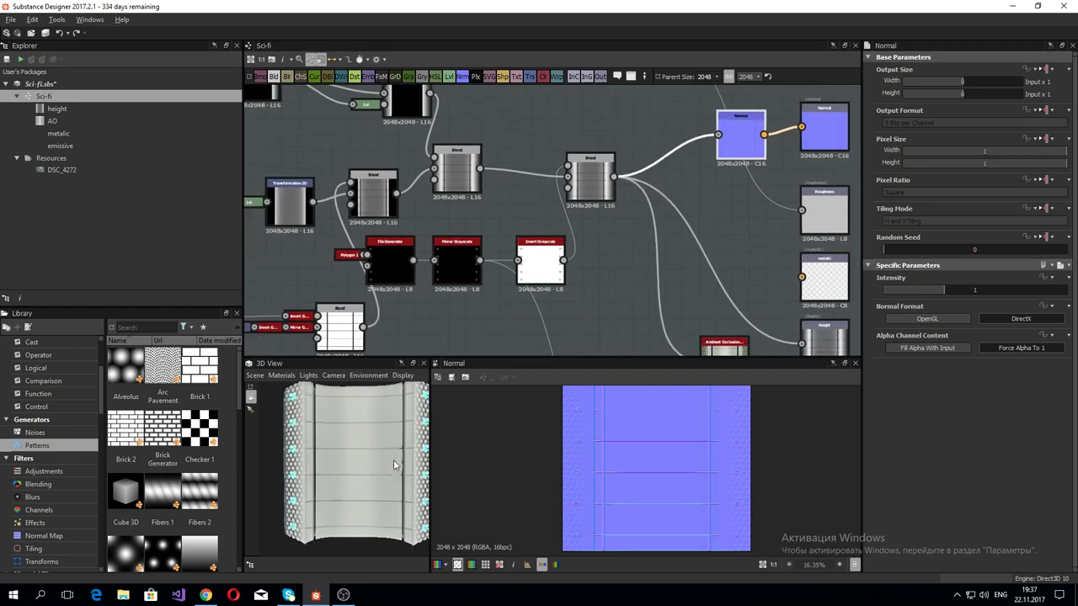
pyautogui.scroll(3, 393, 463)
pyautogui.scroll(-5, 393, 459)
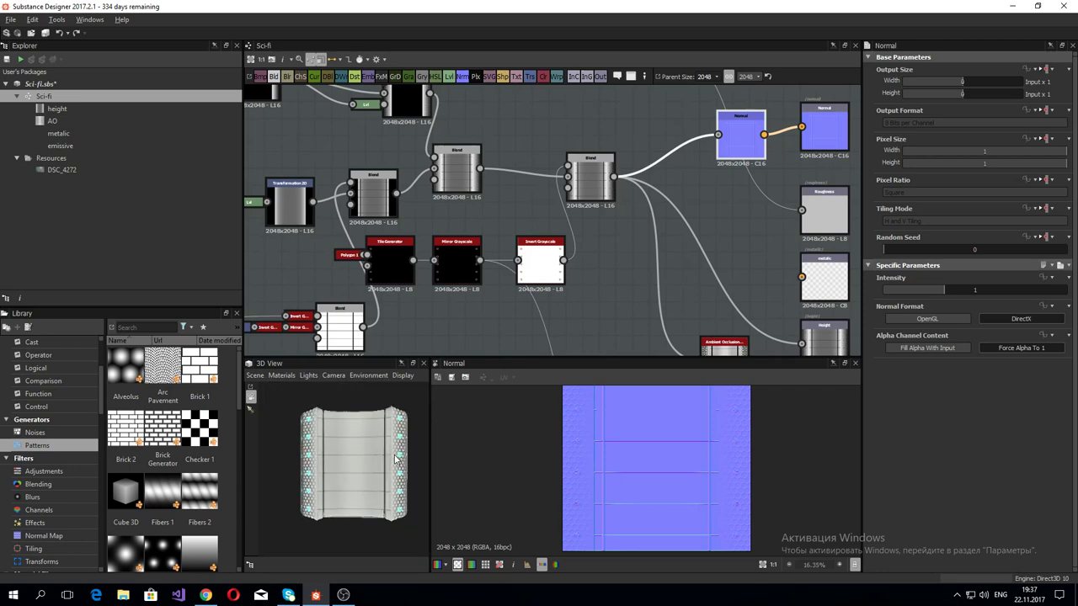
pyautogui.moveTo(317, 263)
pyautogui.mouseDown(button='middle')
pyautogui.moveTo(505, 269)
pyautogui.moveTo(394, 281)
pyautogui.mouseUp(button='middle')
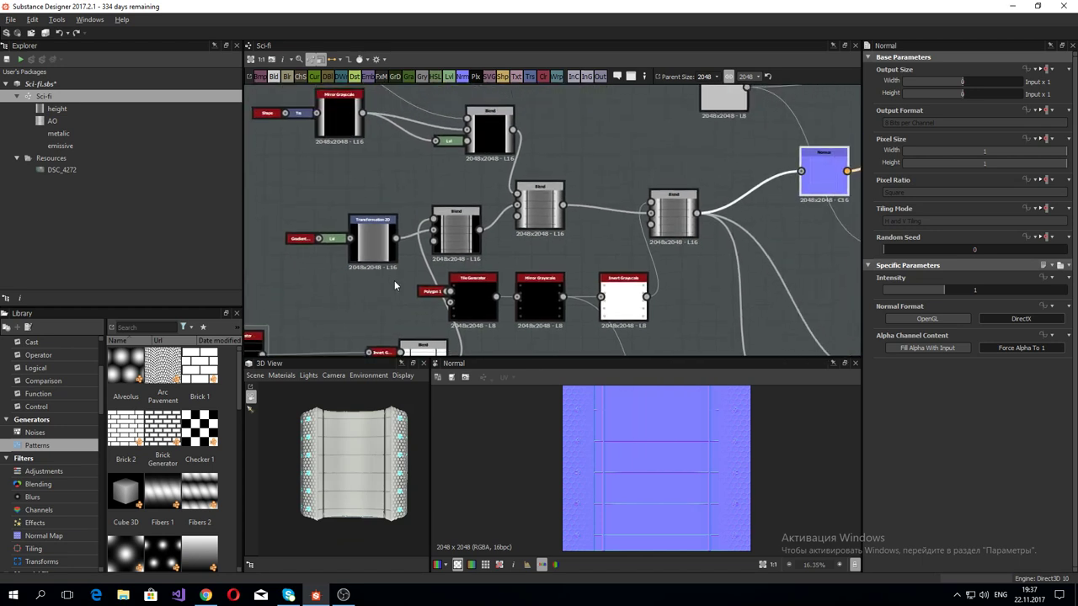
pyautogui.moveTo(457, 230)
pyautogui.doubleClick(463, 241)
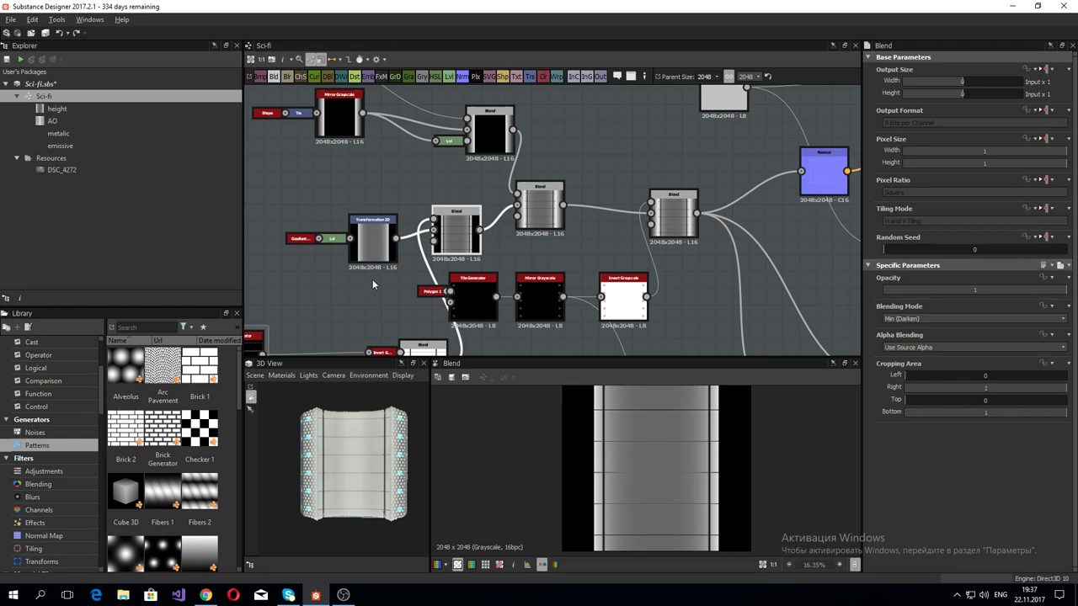
# Step: Inspect the Max (Lighten) blend, then display the Min (Darken) panel-grid mask blend
pyautogui.scroll(3, 674, 516)
pyautogui.scroll(3, 671, 505)
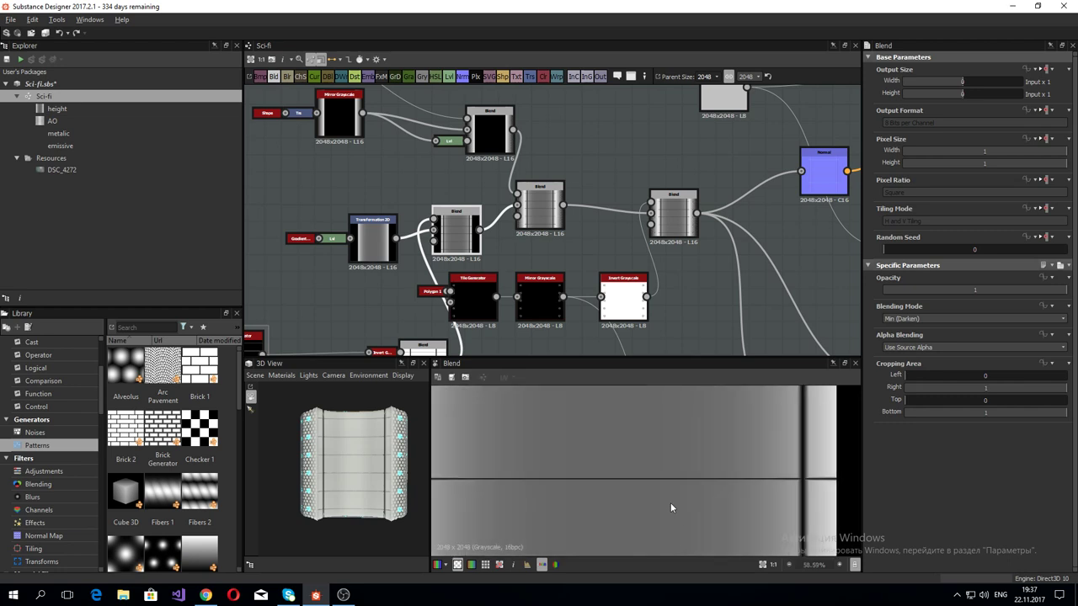
pyautogui.scroll(-5, 670, 508)
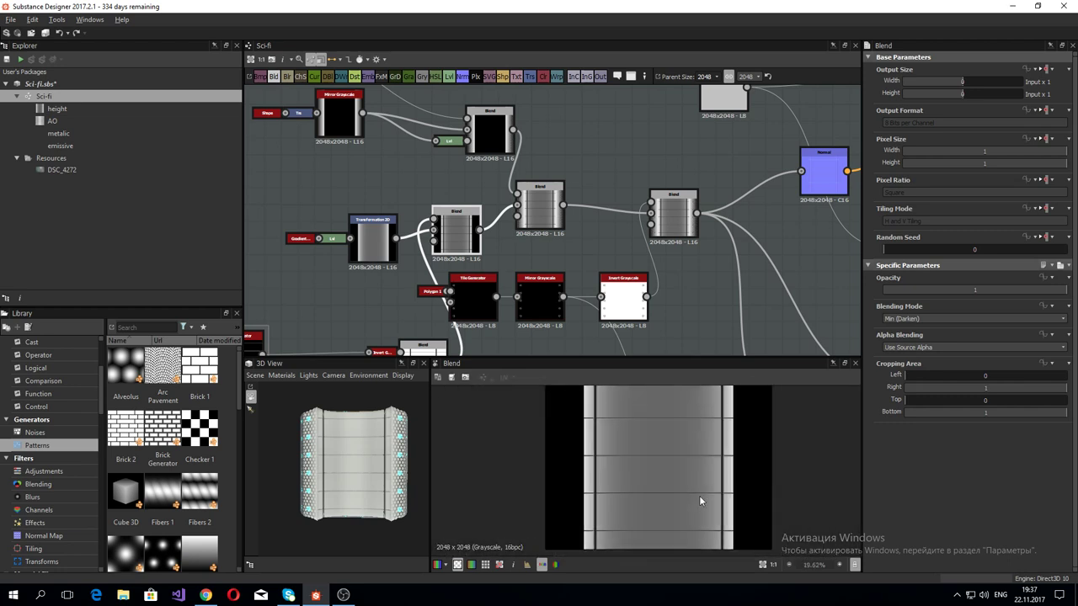
pyautogui.click(542, 221)
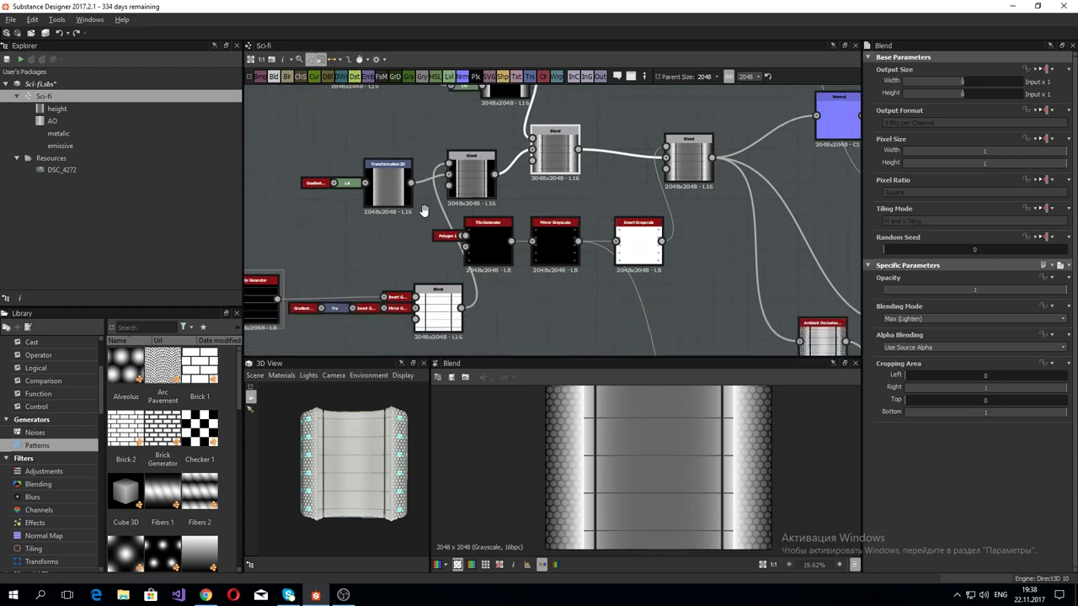
pyautogui.moveTo(426, 236); pyautogui.dragTo(464, 130, button='middle')
pyautogui.doubleClick(460, 277)
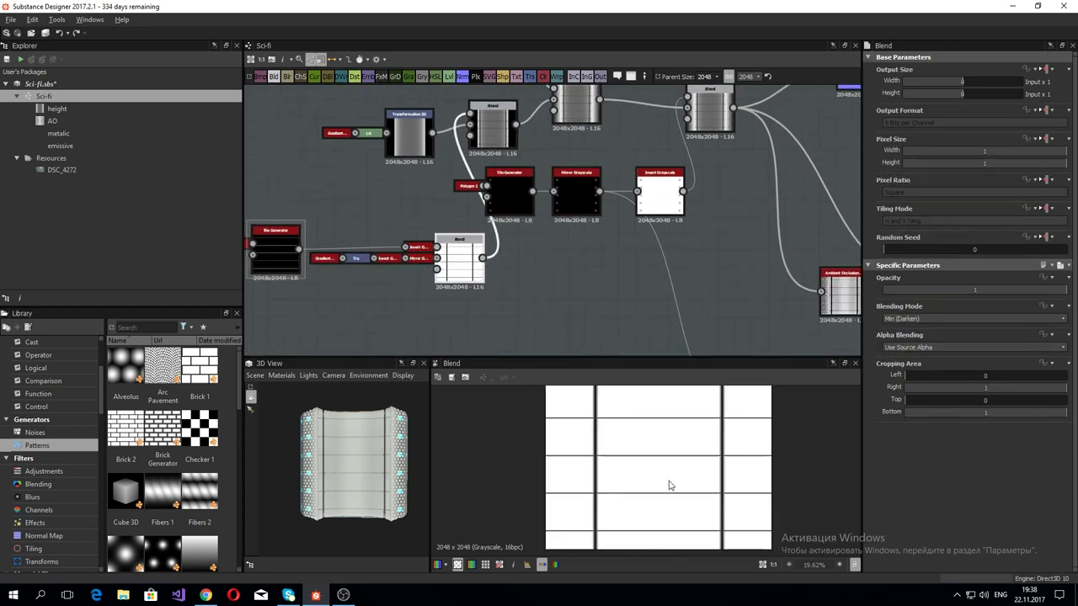
pyautogui.scroll(-3, 670, 485)
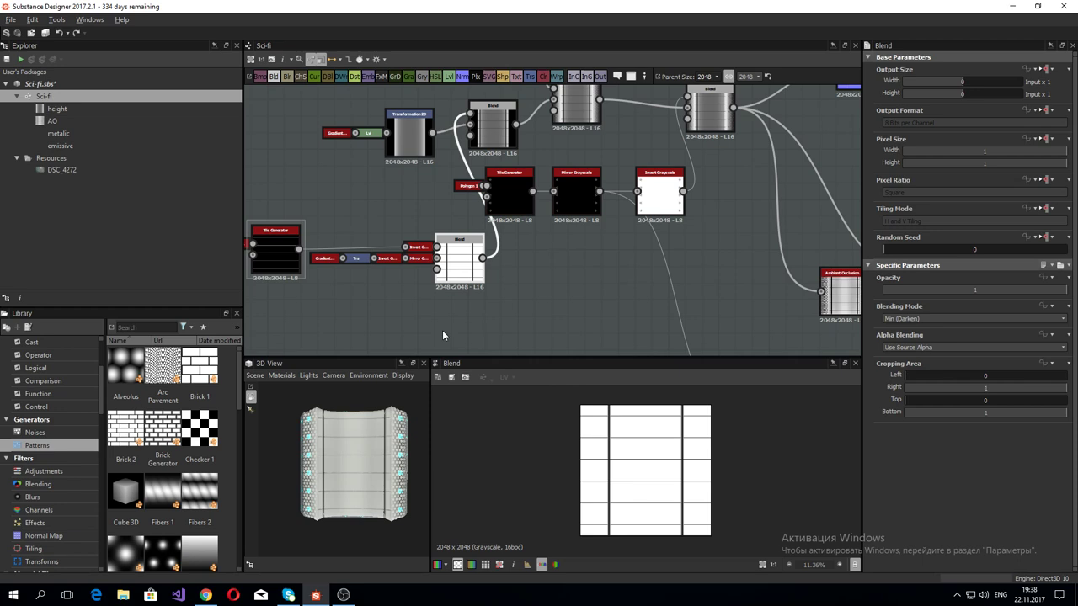
pyautogui.scroll(-5, 155, 468)
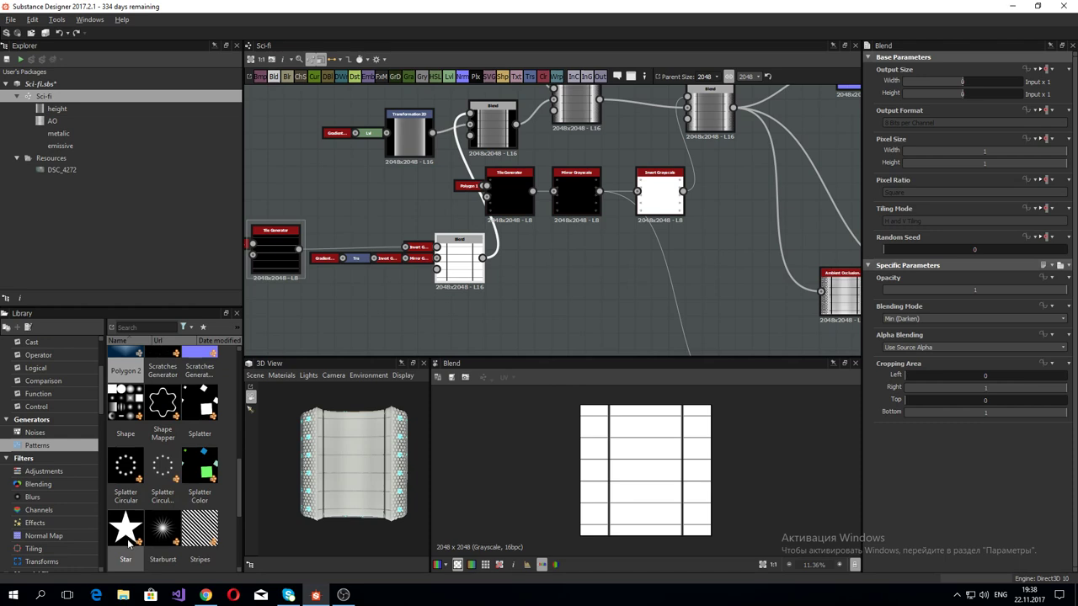
# Step: Add a Starburst with 3 branches, Blur Amount 0, Size Min 0.17 and Size Max 0.77
pyautogui.moveTo(160, 535)
pyautogui.mouseDown()
pyautogui.moveTo(572, 287)
pyautogui.moveTo(545, 293)
pyautogui.mouseUp()
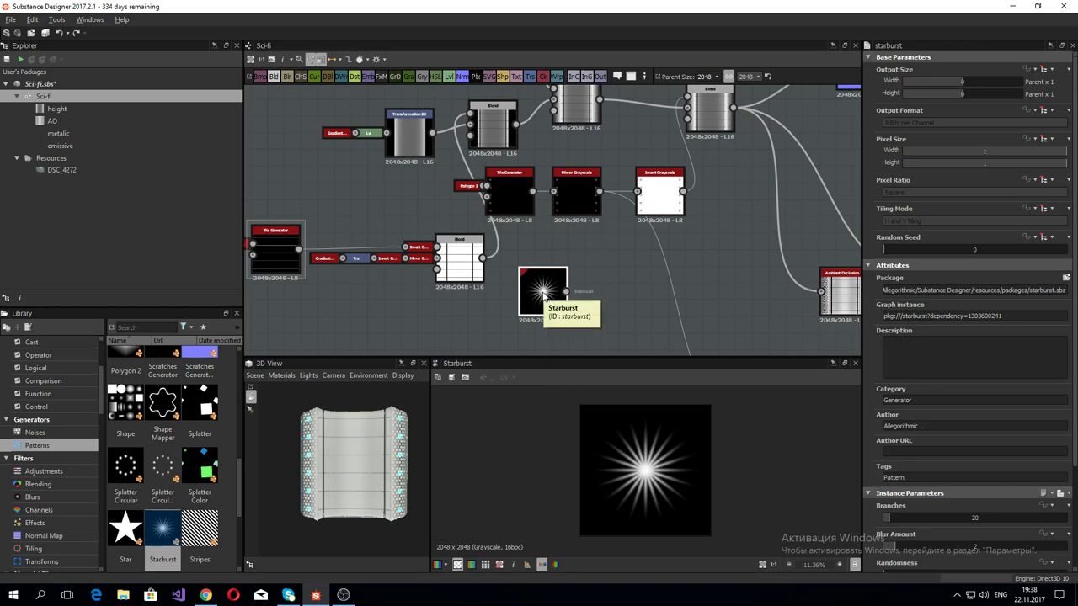
pyautogui.moveTo(543, 292); pyautogui.dragTo(526, 292)
pyautogui.scroll(-3, 901, 483)
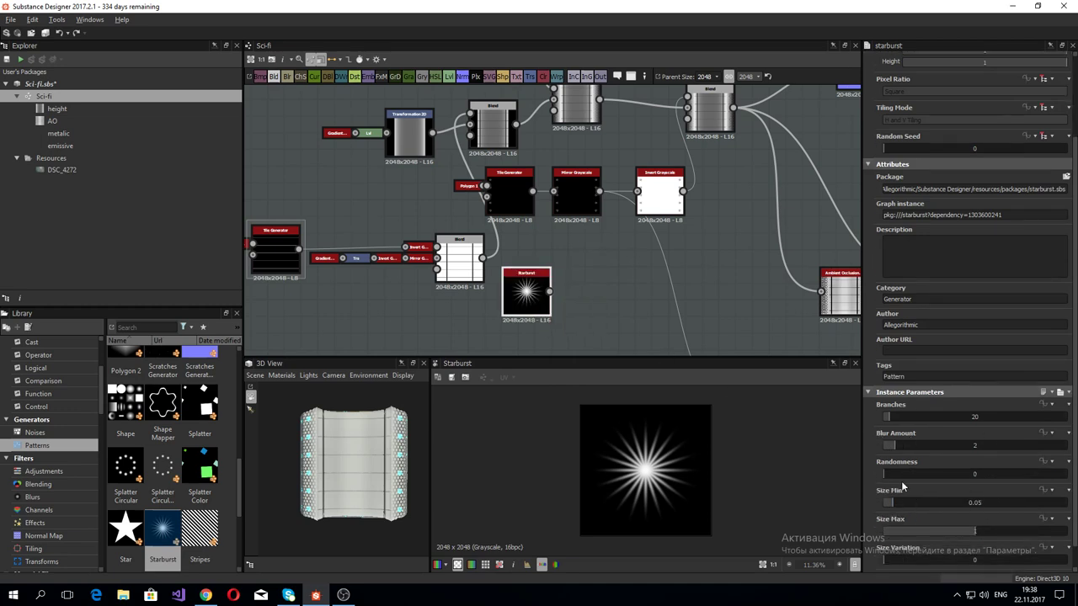
pyautogui.moveTo(887, 418); pyautogui.dragTo(883, 424)
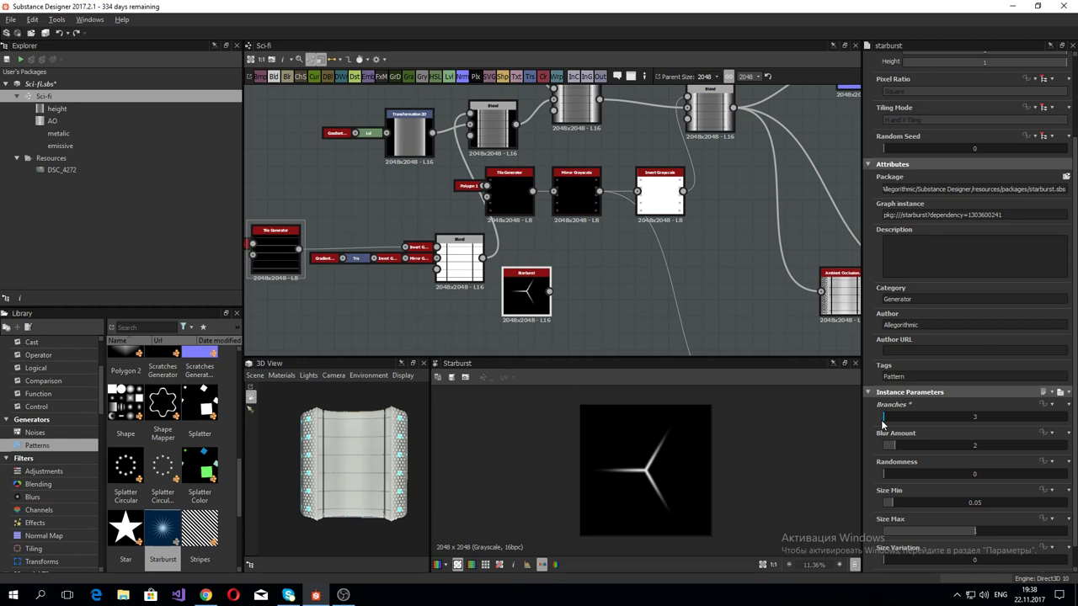
pyautogui.moveTo(894, 449); pyautogui.dragTo(823, 484)
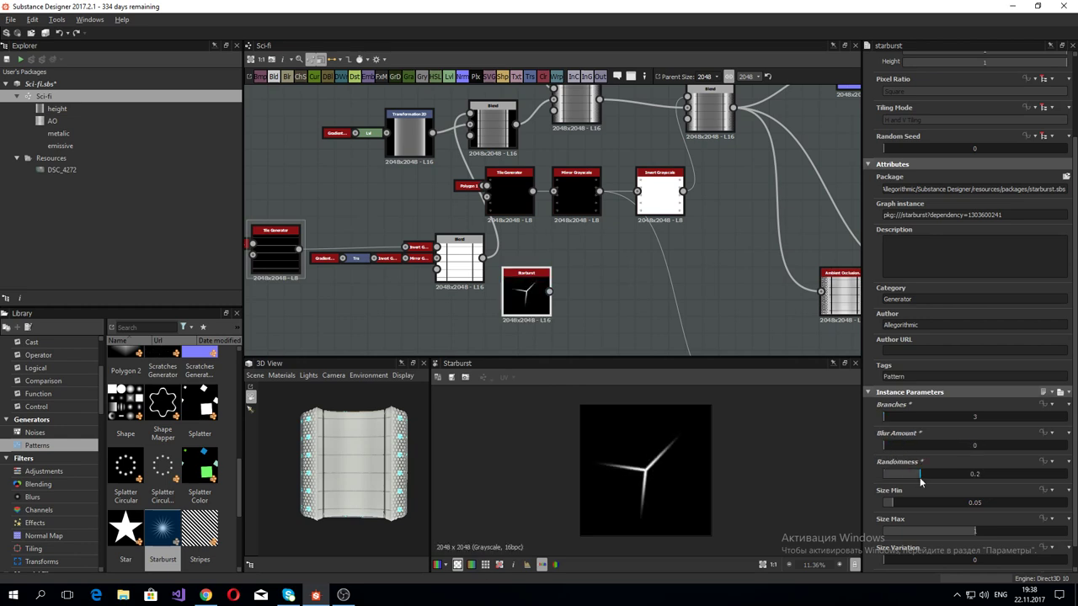
pyautogui.moveTo(894, 505); pyautogui.dragTo(953, 533)
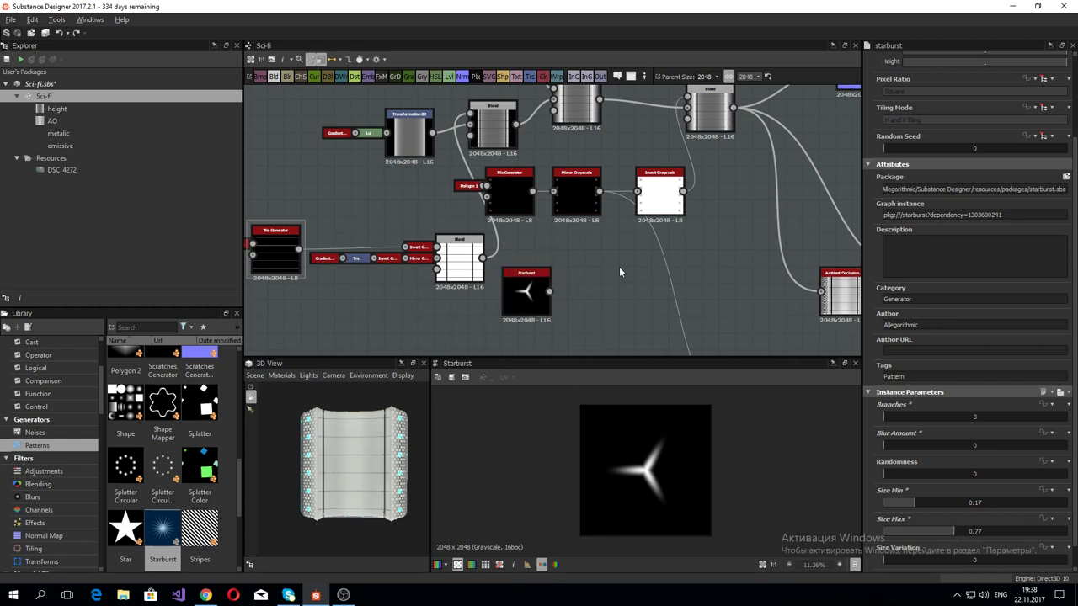
pyautogui.moveTo(619, 266); pyautogui.dragTo(463, 345, button='middle')
# Step: Add a Blend after the final height blend and move the Starburst node near it
pyautogui.click(536, 220)
pyautogui.press('space')
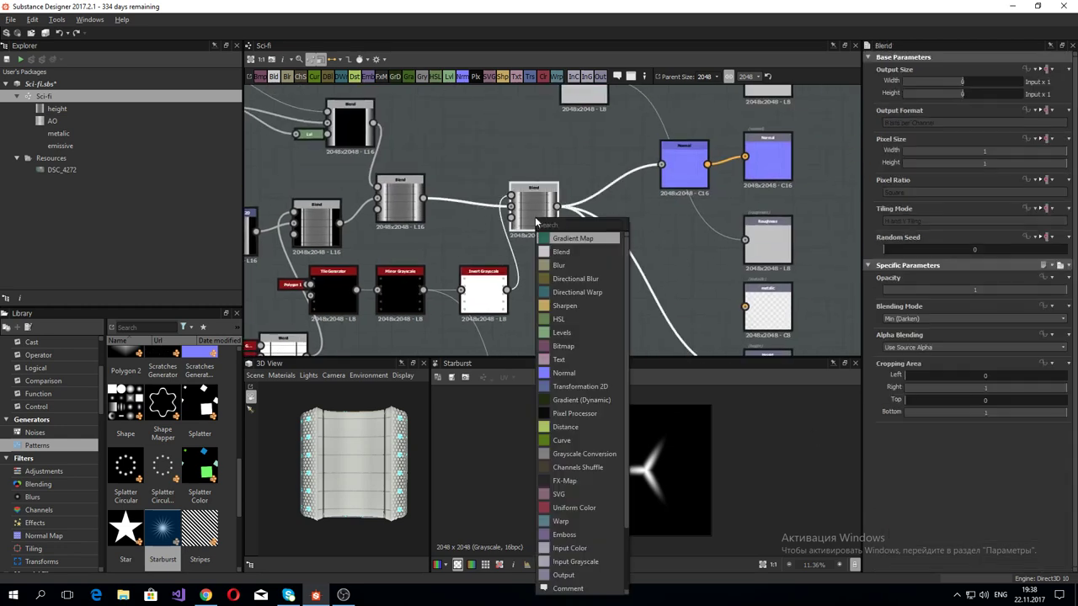
pyautogui.scroll(-5, 566, 337)
pyautogui.click(566, 265)
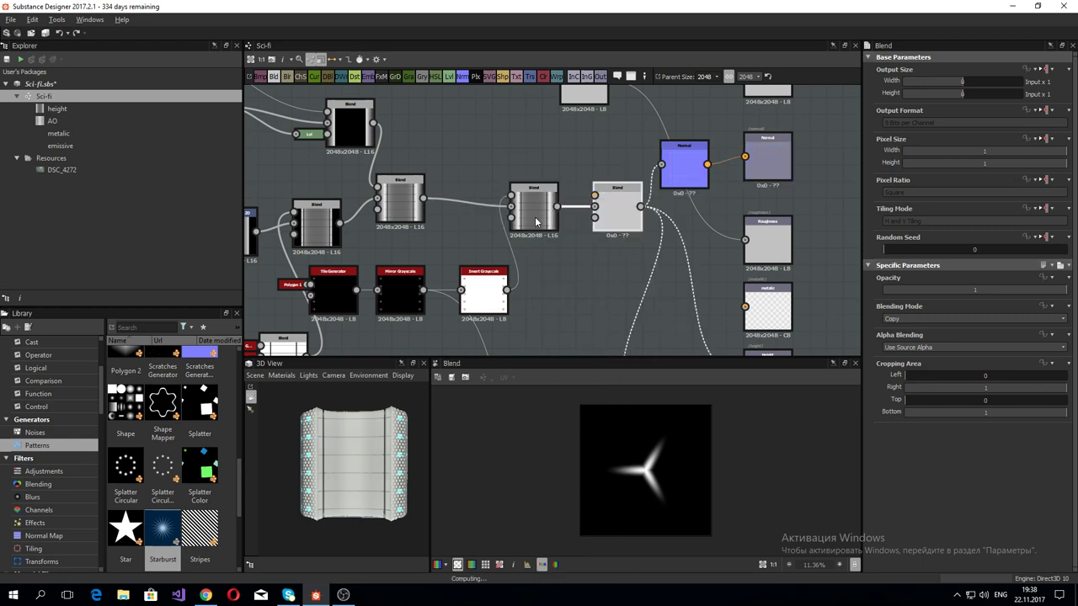
pyautogui.moveTo(566, 267); pyautogui.dragTo(722, 129, button='middle')
pyautogui.moveTo(558, 228)
pyautogui.mouseDown()
pyautogui.moveTo(841, 132)
pyautogui.moveTo(797, 145)
pyautogui.mouseUp()
pyautogui.moveTo(798, 145); pyautogui.dragTo(569, 278, button='middle')
# Step: Add a Transformation 2D node fed by the Starburst
pyautogui.press('space')
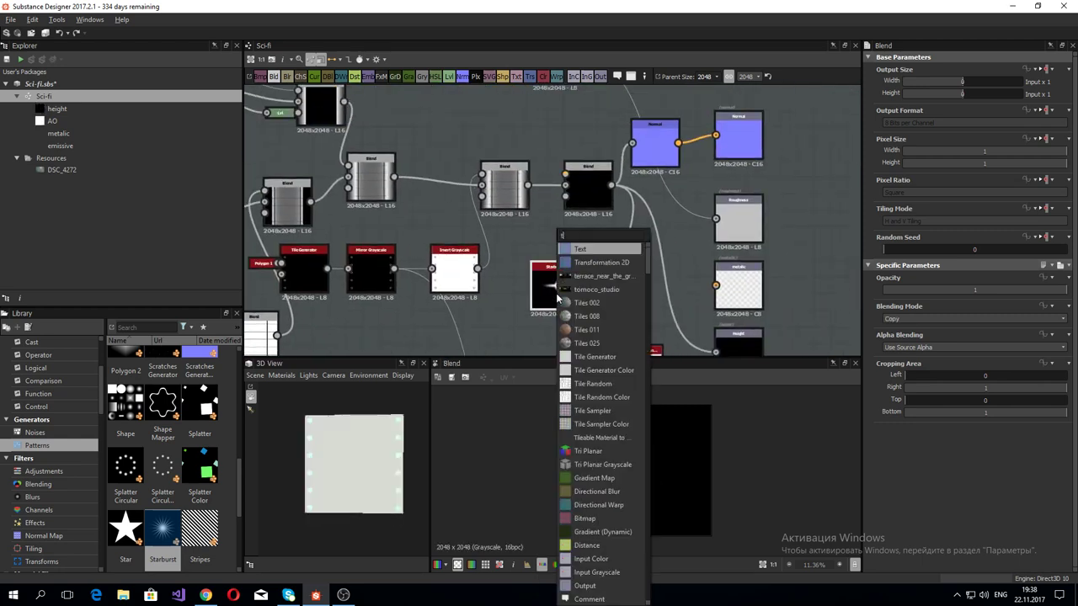
pyautogui.write('tra')
pyautogui.press('Return')
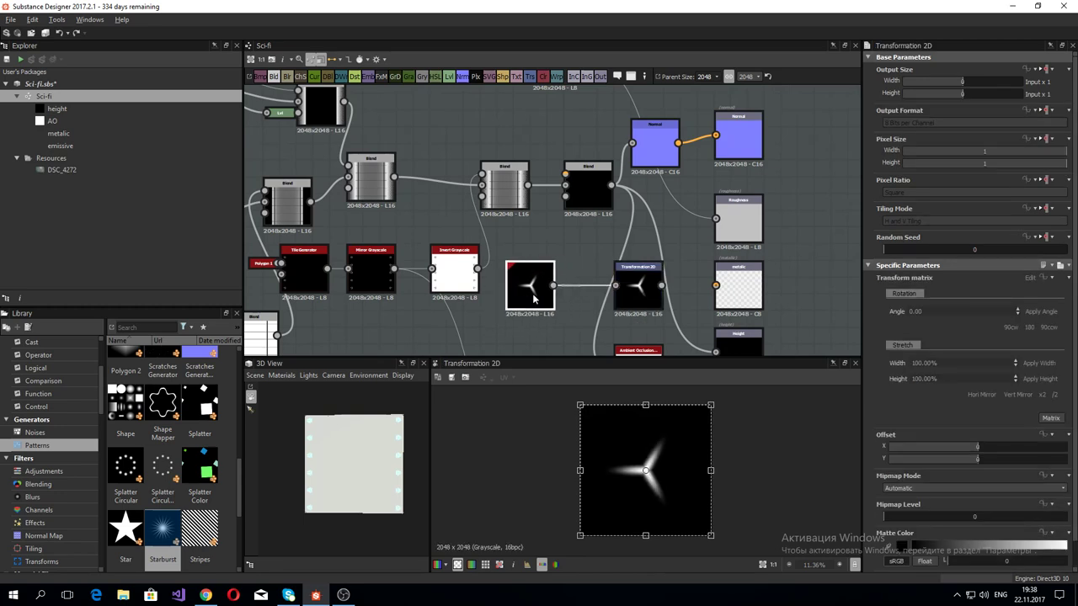
pyautogui.press('Delete')
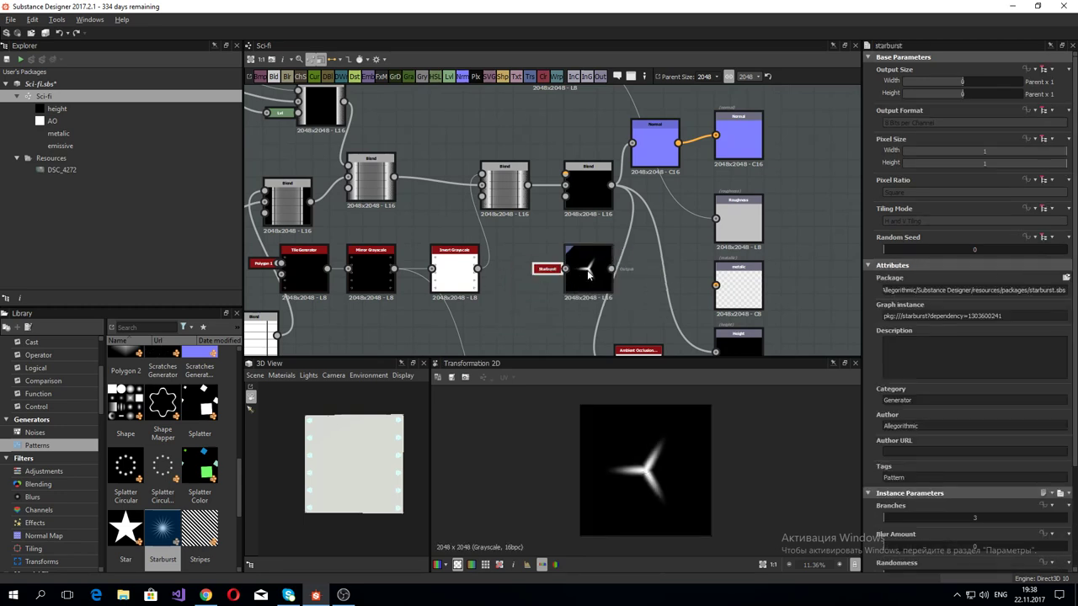
pyautogui.moveTo(590, 280); pyautogui.dragTo(547, 283)
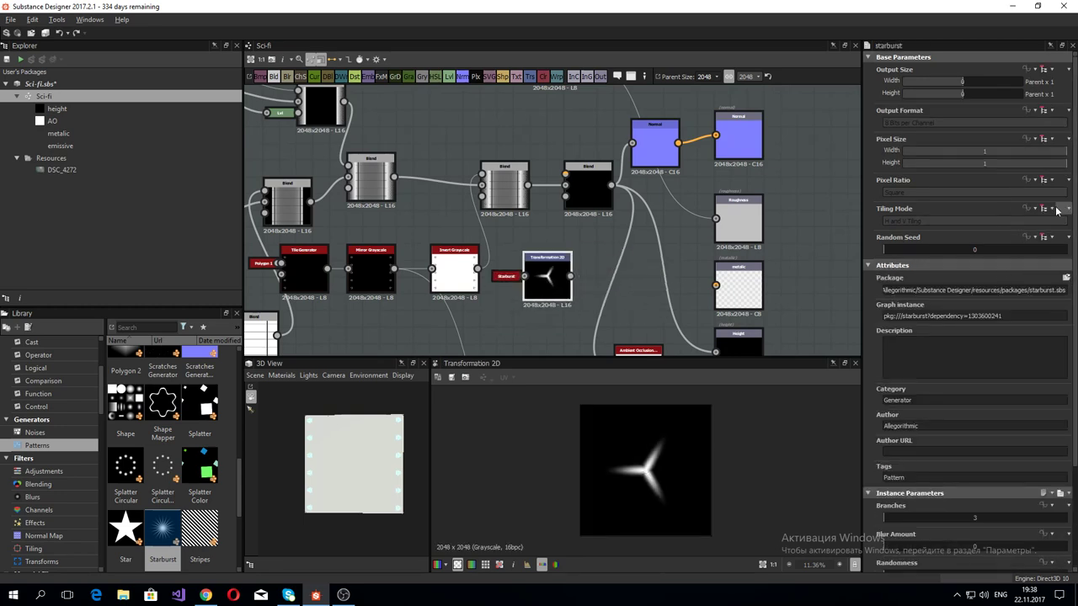
# Step: Set the Starburst's Tiling Mode to Absolute with No Tiling
pyautogui.click(1052, 209)
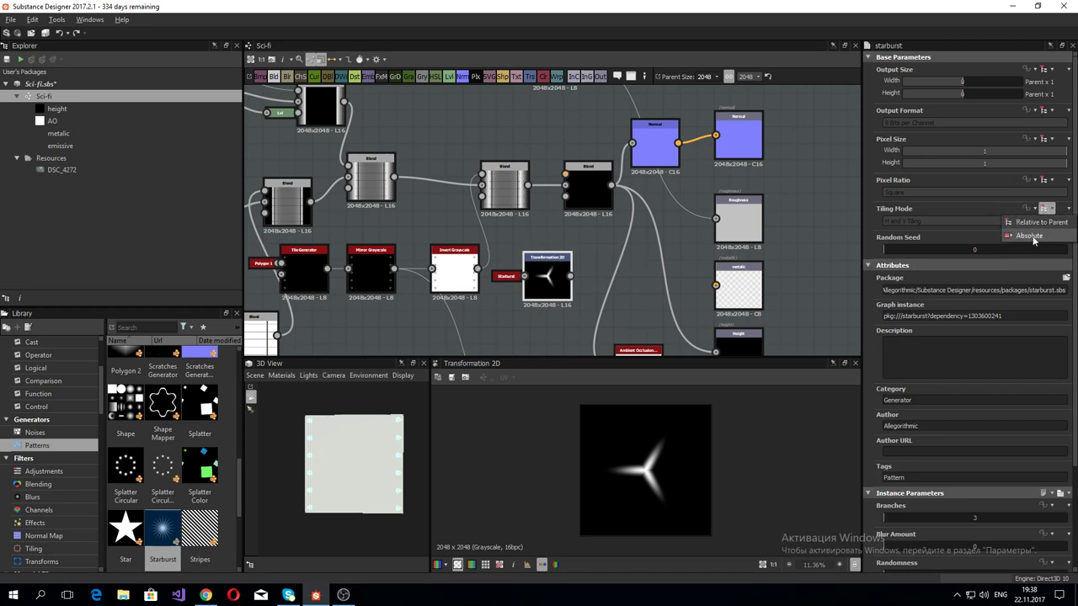
pyautogui.click(989, 243)
pyautogui.click(972, 221)
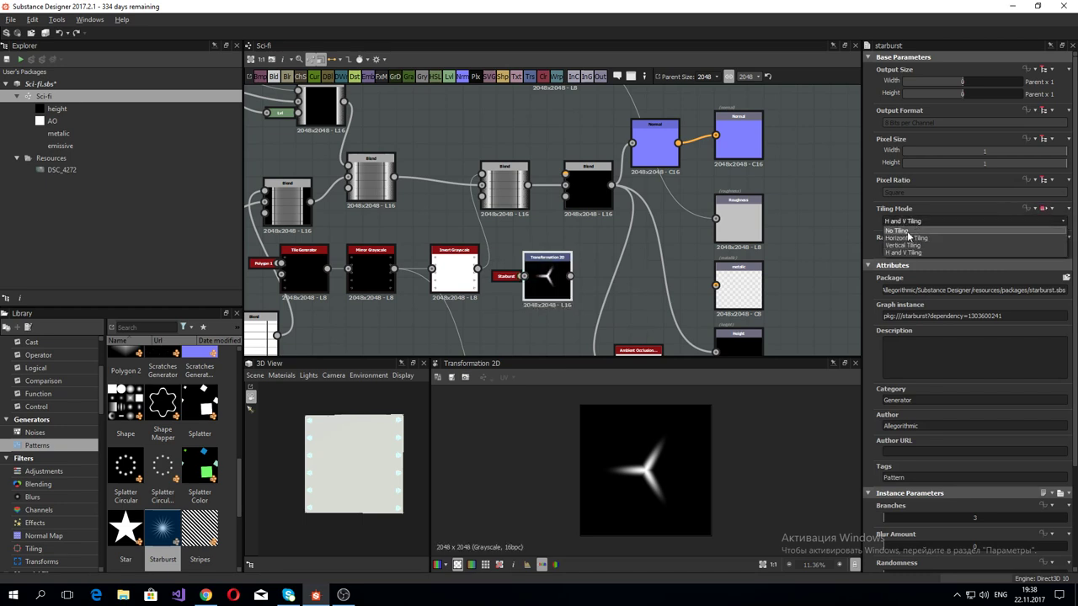
pyautogui.click(914, 244)
# Step: Scale the starburst slightly down and rotate it about 45° with the transform gizmo
pyautogui.click(558, 287)
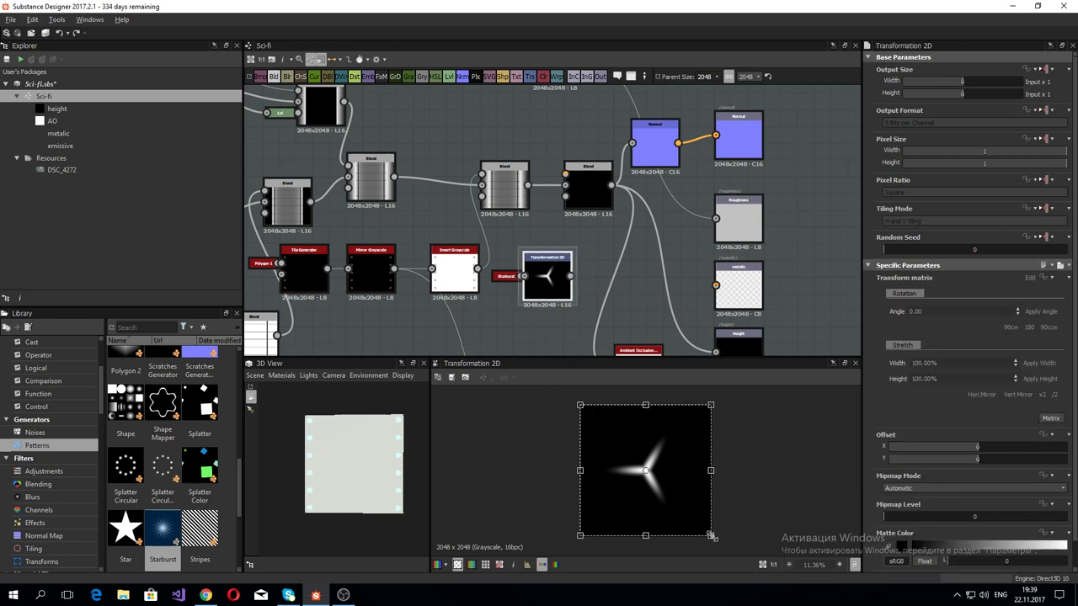
pyautogui.moveTo(710, 536)
pyautogui.mouseDown()
pyautogui.moveTo(688, 495)
pyautogui.moveTo(691, 511)
pyautogui.mouseUp()
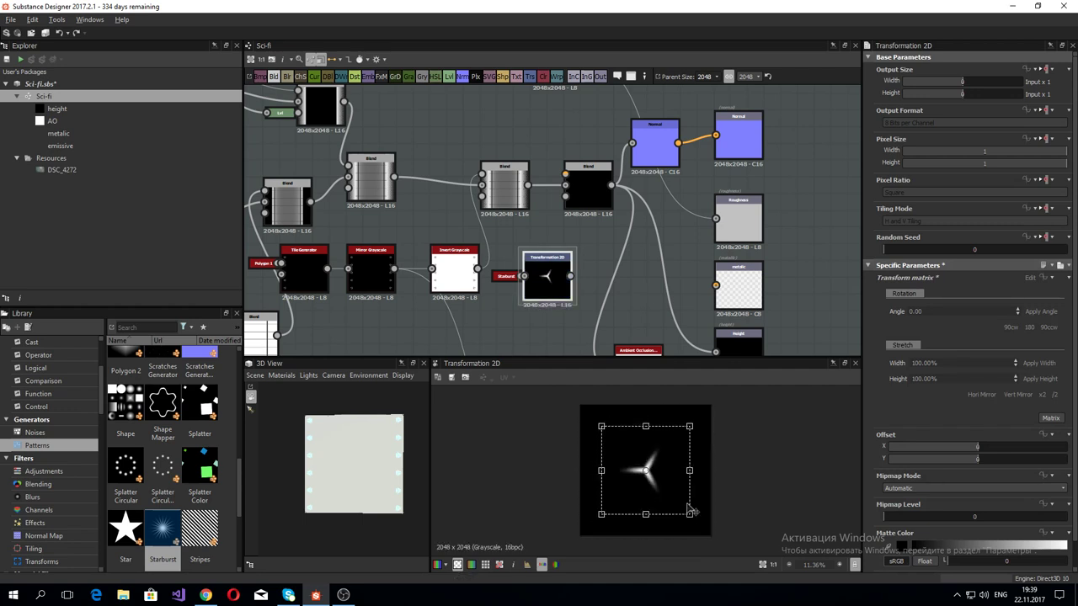
pyautogui.moveTo(691, 512); pyautogui.dragTo(696, 515)
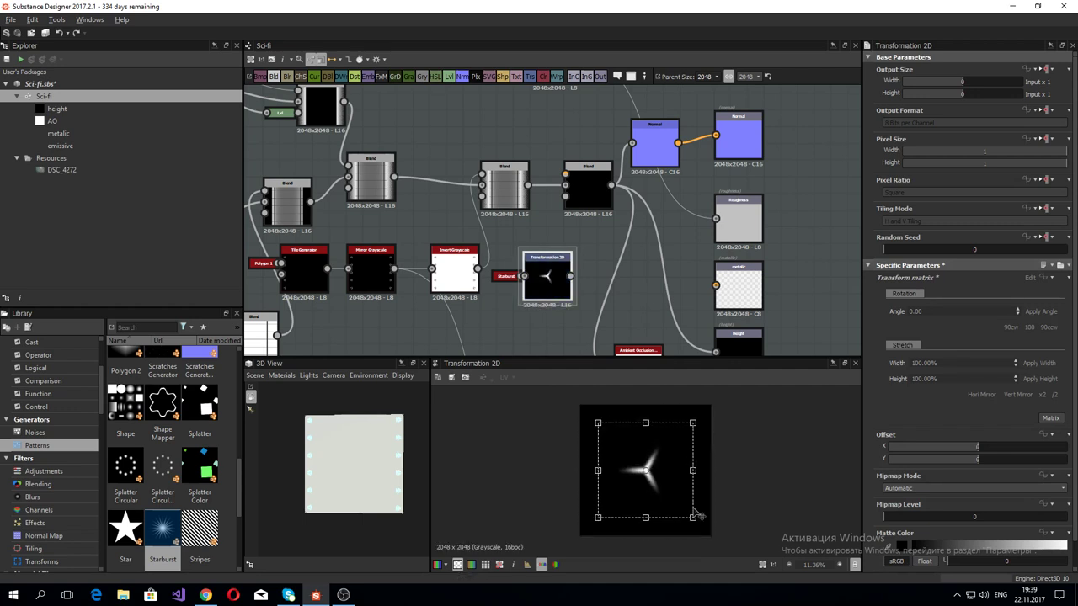
pyautogui.moveTo(708, 526)
pyautogui.mouseDown()
pyautogui.moveTo(722, 477)
pyautogui.moveTo(720, 500)
pyautogui.moveTo(723, 491)
pyautogui.mouseUp()
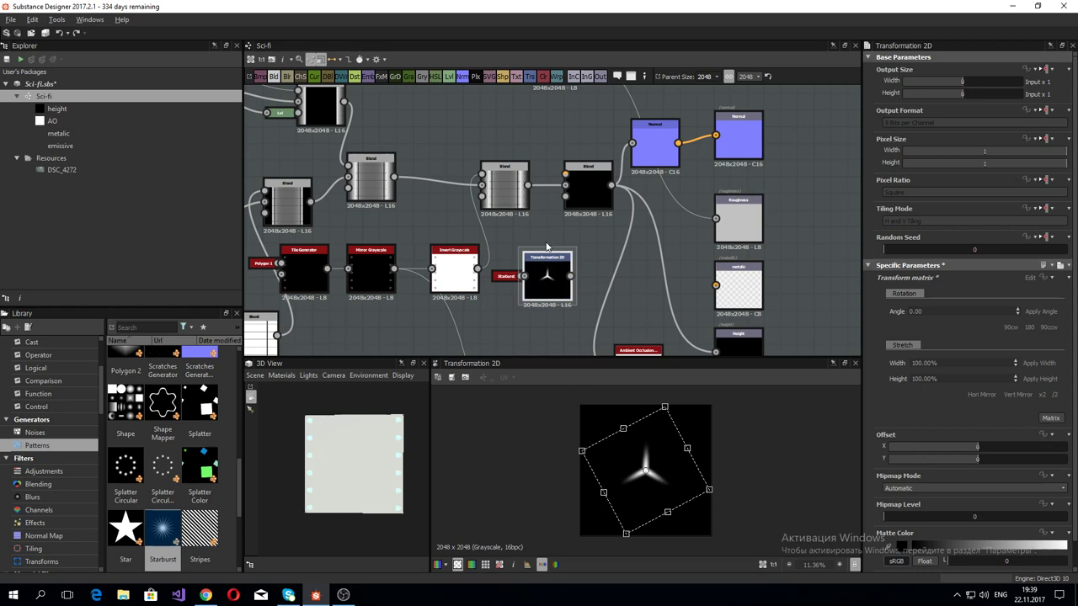
# Step: Insert an Invert Grayscale after the Transformation 2D and place the chain near the height Blend
pyautogui.press('space')
pyautogui.write('inv')
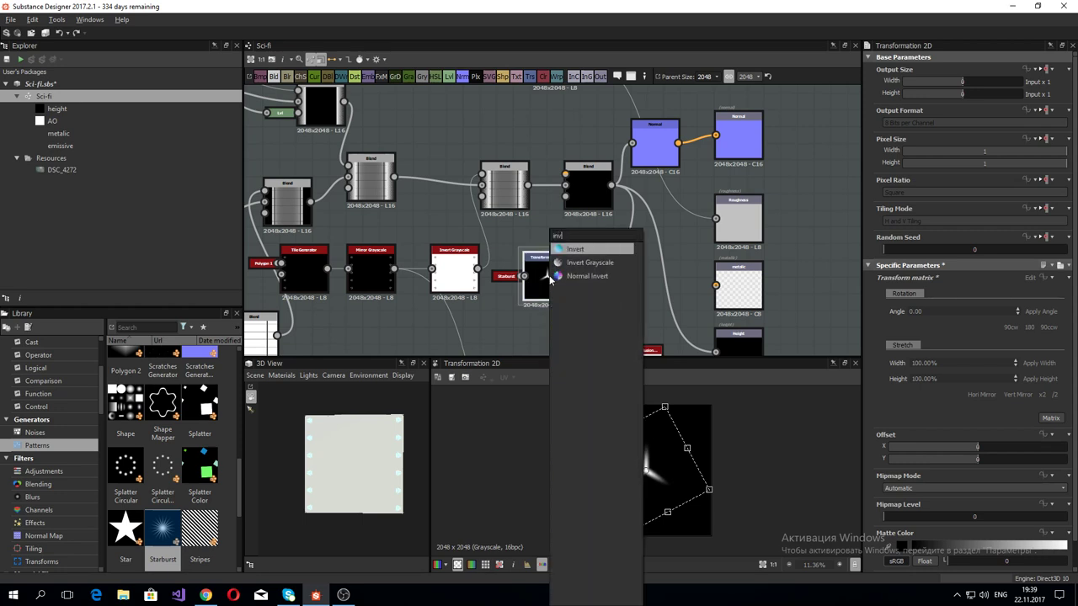
pyautogui.press('Down')
pyautogui.press('Return')
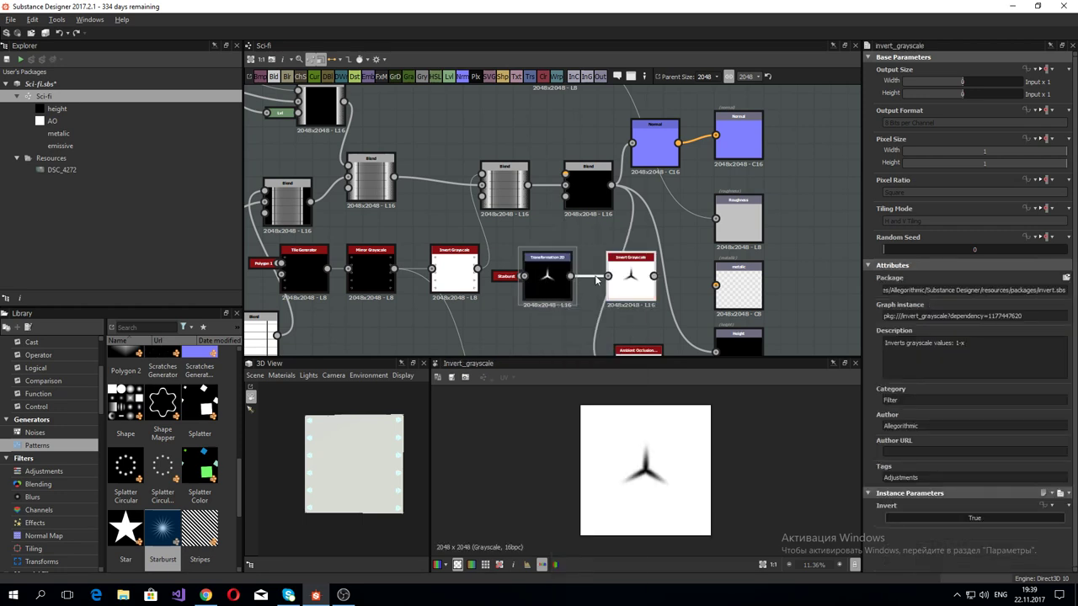
pyautogui.hotkey('ctrl', 'z')
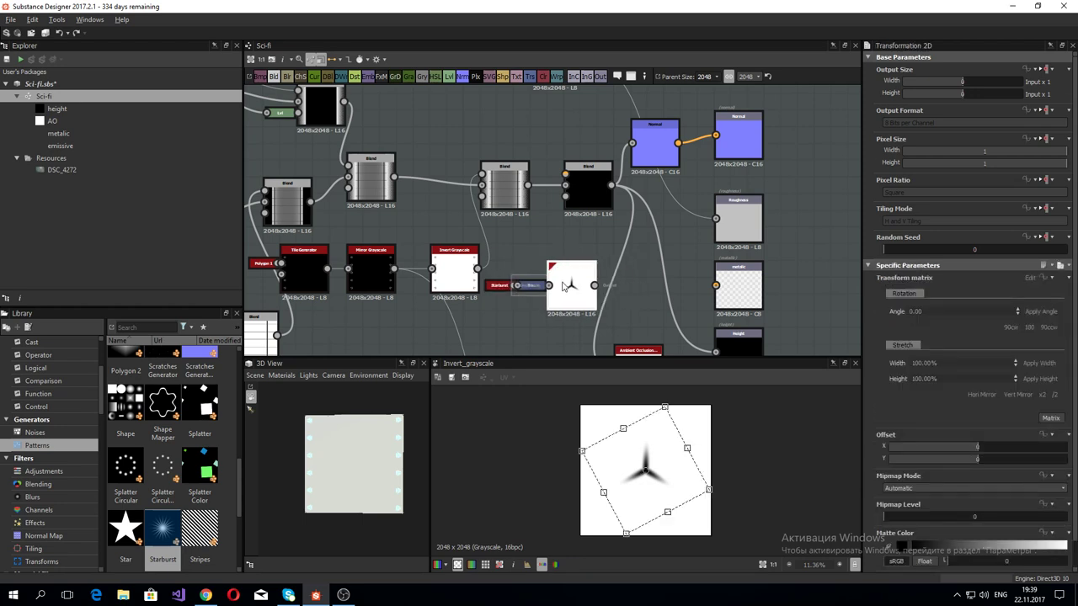
pyautogui.moveTo(560, 278); pyautogui.dragTo(520, 116)
pyautogui.moveTo(520, 115); pyautogui.dragTo(527, 185, button='middle')
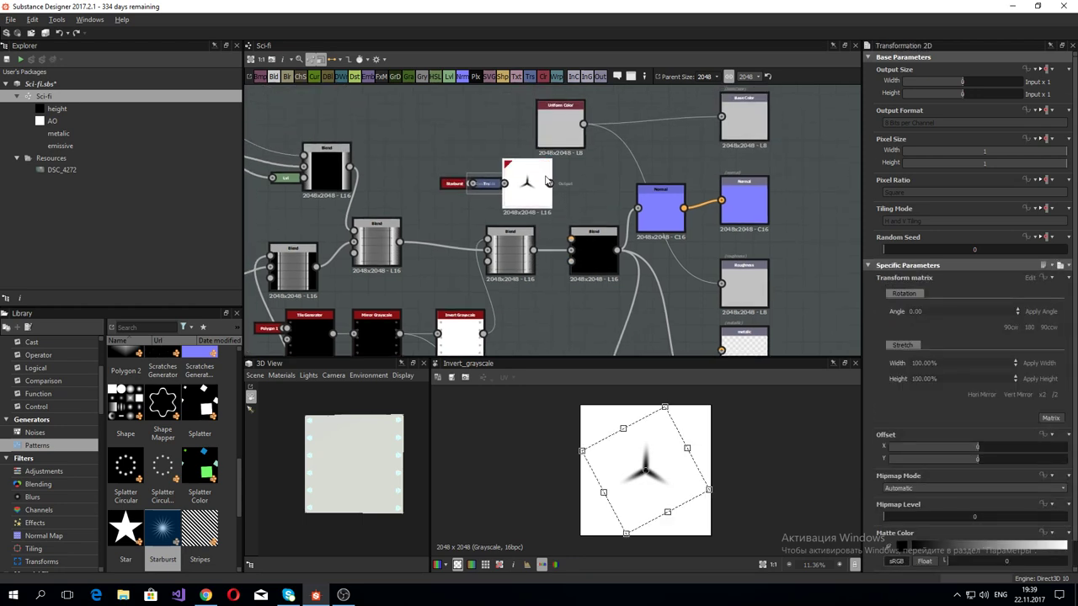
# Step: Set the receiving Blend to Min (Darken) mode with Opacity 0.33
pyautogui.click(591, 256)
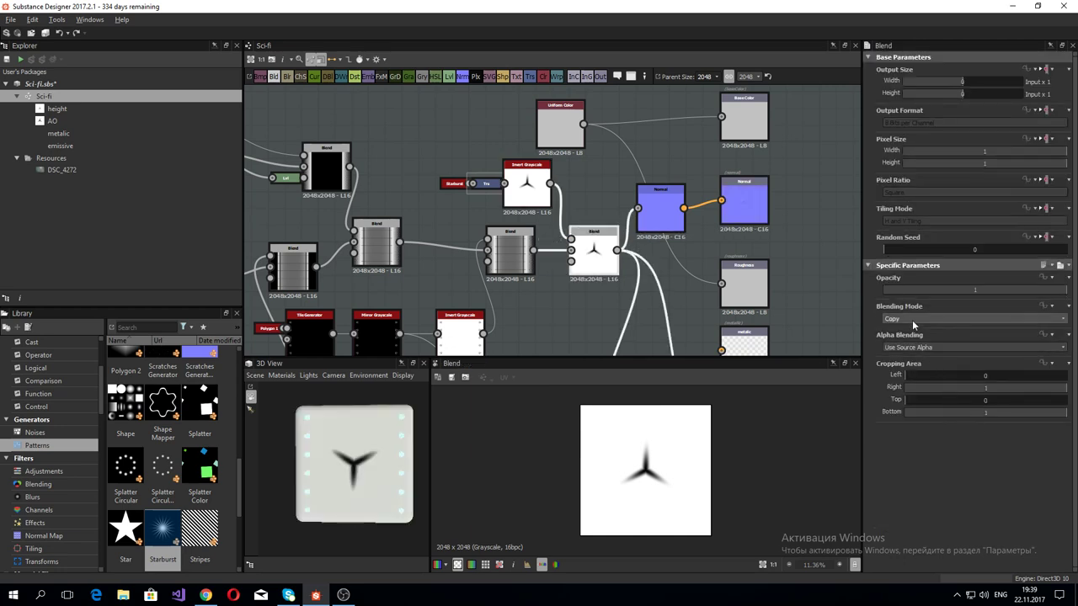
pyautogui.click(913, 320)
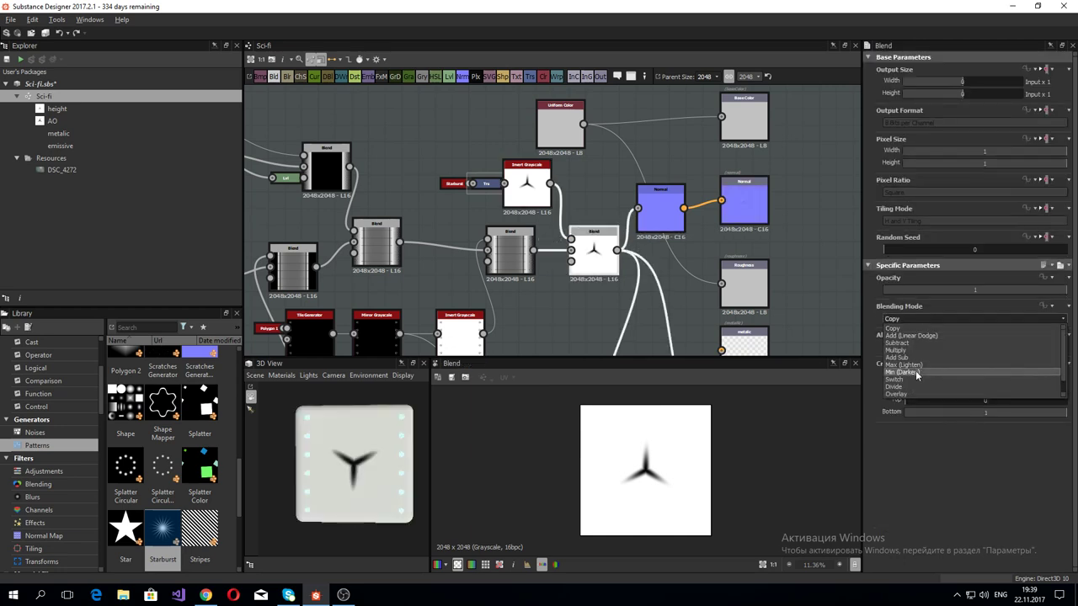
pyautogui.click(915, 371)
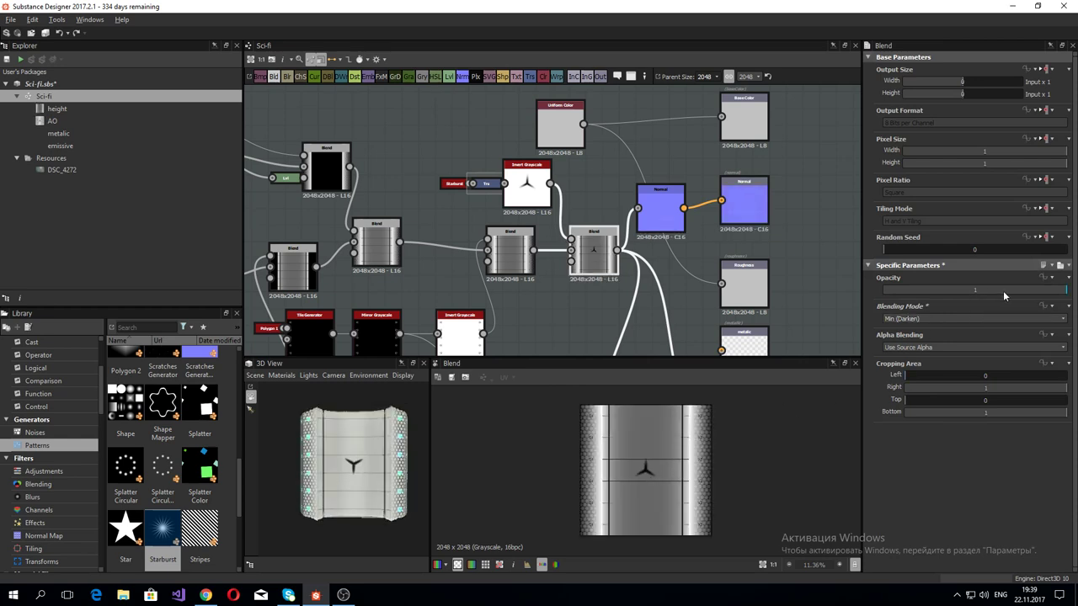
pyautogui.moveTo(1003, 295); pyautogui.dragTo(943, 294)
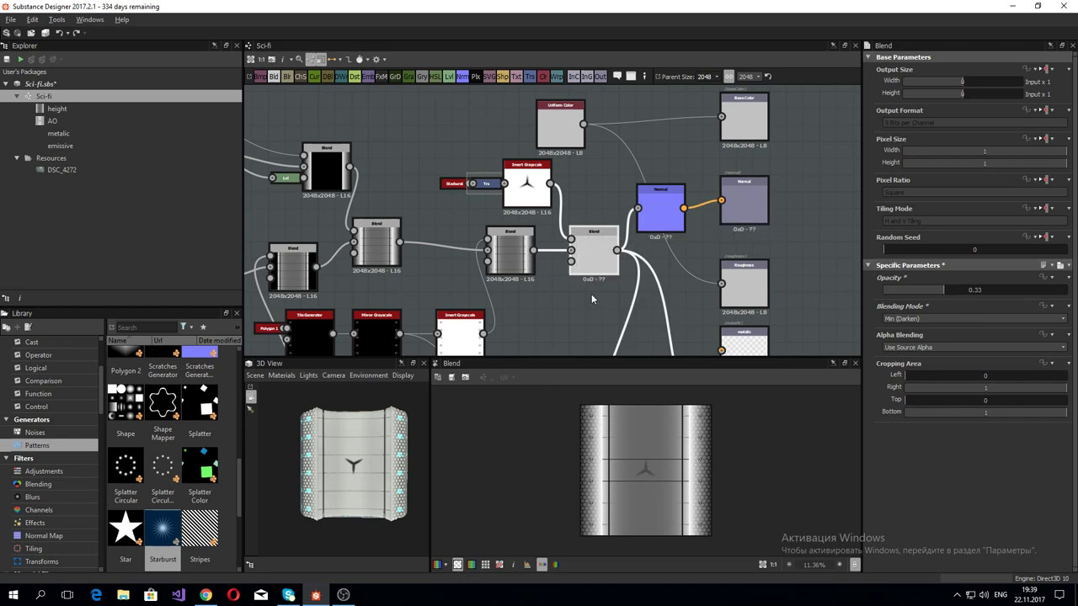
# Step: Compare the Transformation 2D and Blend outputs in the 2D view
pyautogui.click(489, 191)
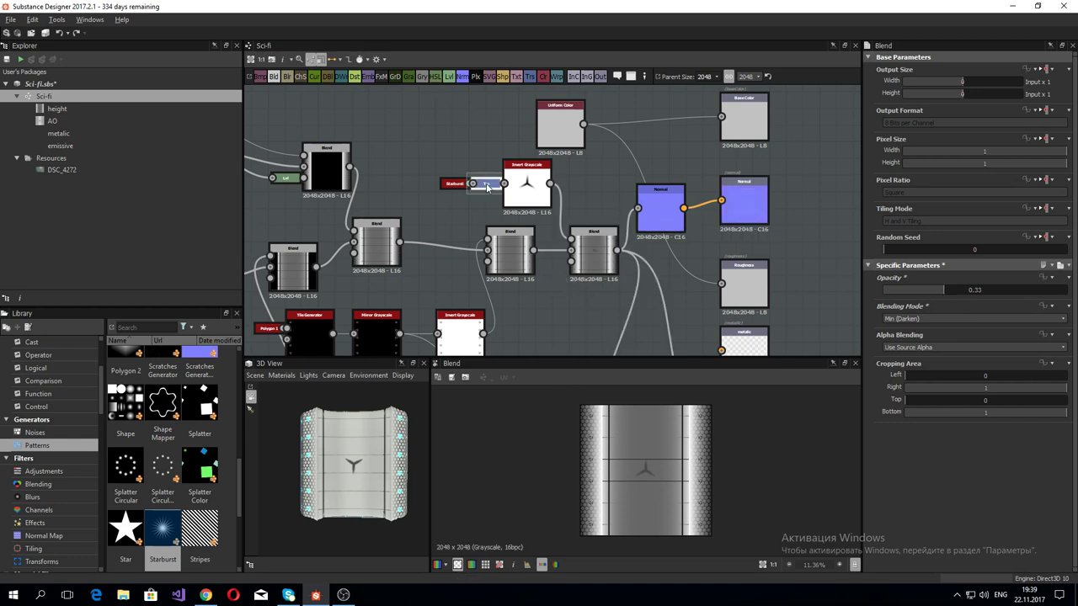
pyautogui.doubleClick(487, 184)
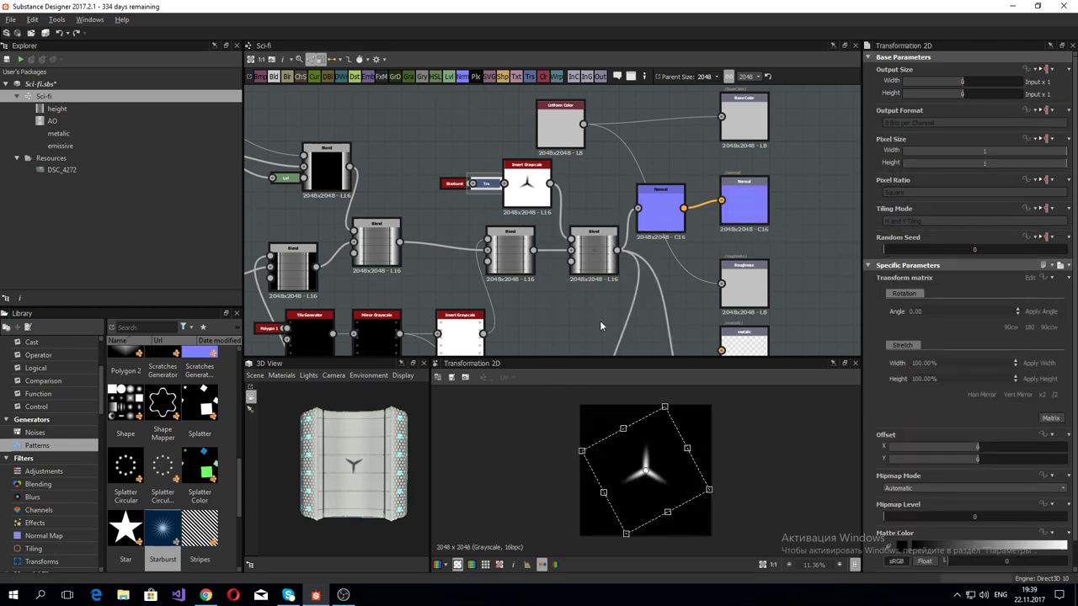
pyautogui.doubleClick(594, 253)
pyautogui.click(526, 189)
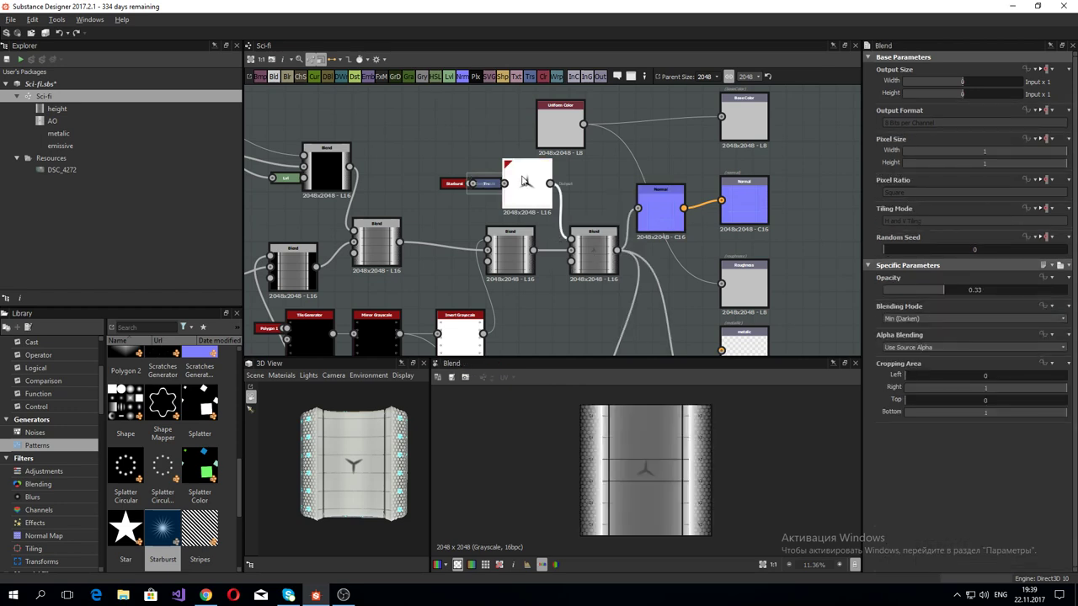
pyautogui.click(487, 185)
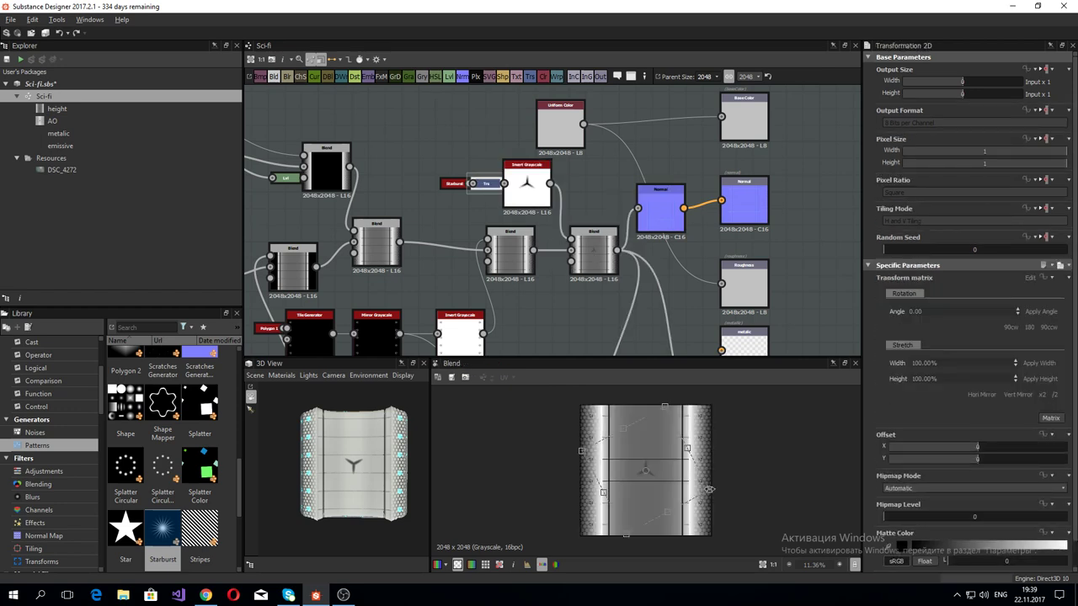
# Step: Rotate the starburst further to a new angle, then tidy and view the transformed starburst
pyautogui.moveTo(710, 489); pyautogui.dragTo(734, 498)
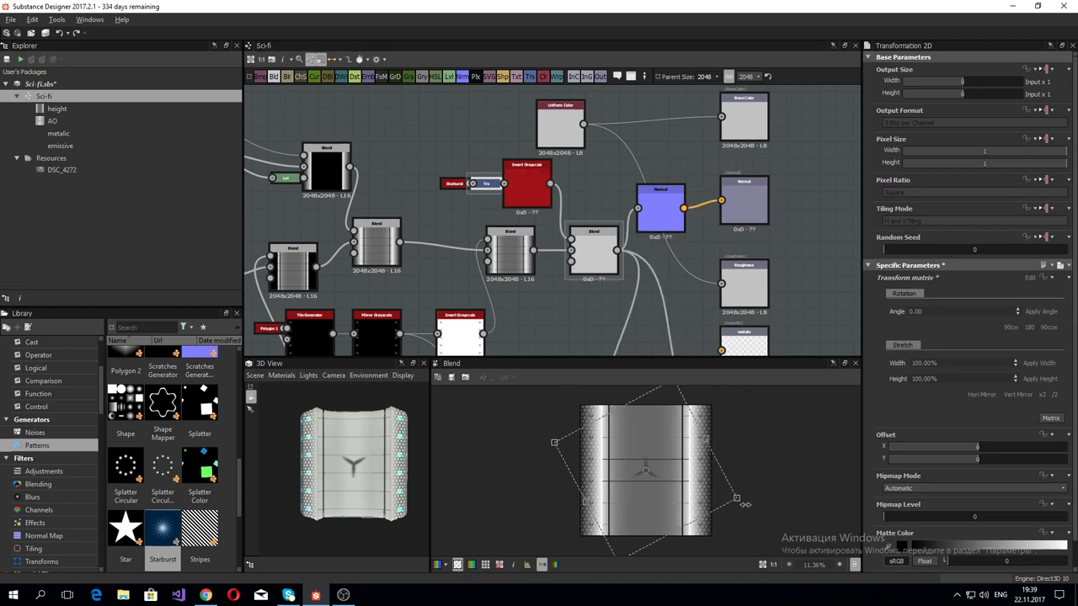
pyautogui.moveTo(735, 498); pyautogui.dragTo(761, 510)
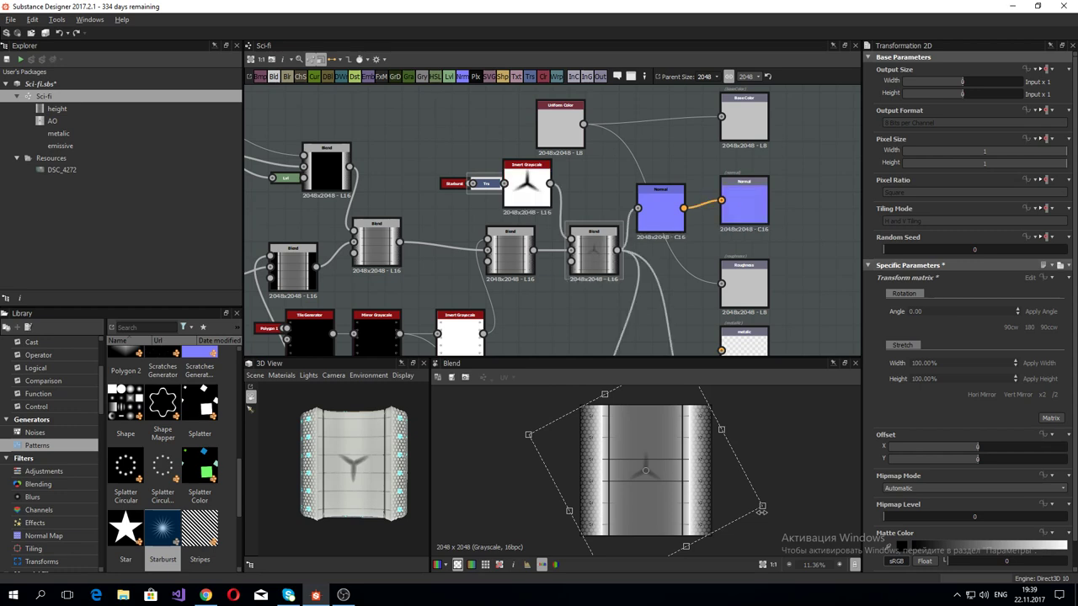
pyautogui.moveTo(761, 510); pyautogui.dragTo(765, 515)
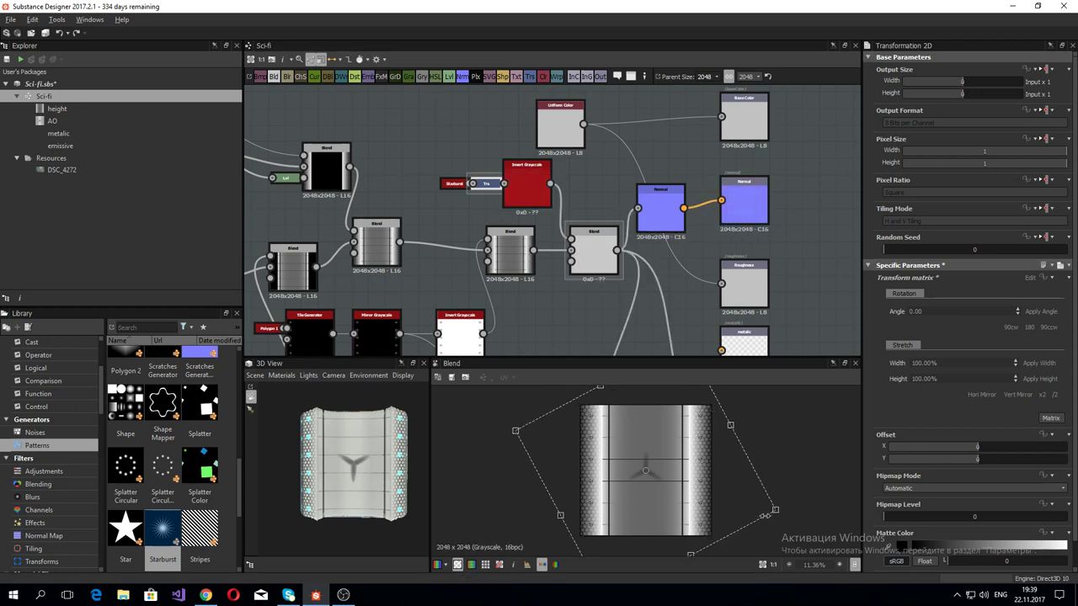
pyautogui.moveTo(764, 515); pyautogui.dragTo(775, 529)
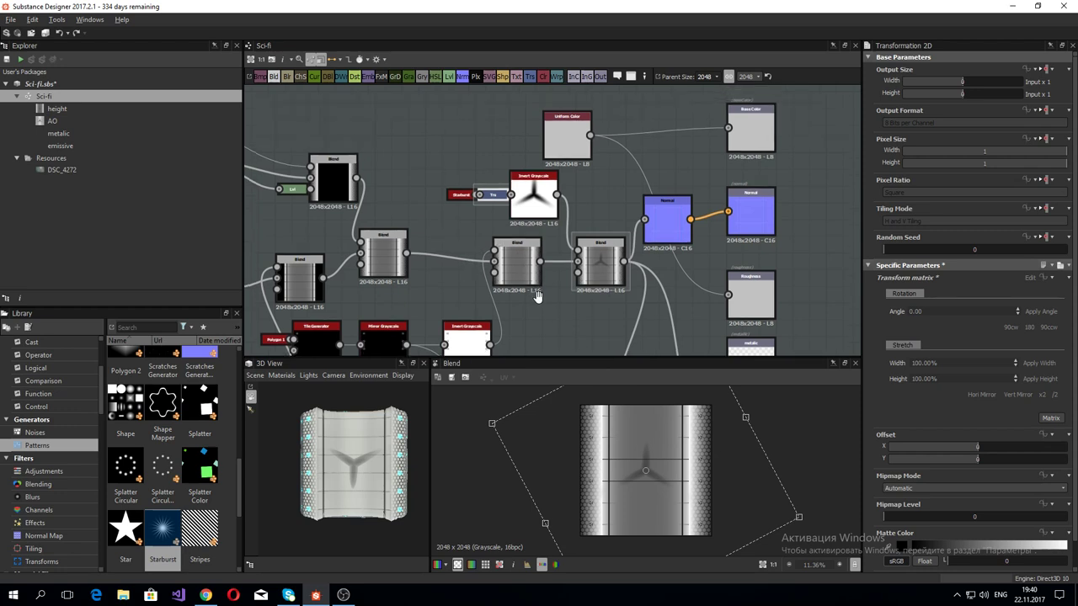
pyautogui.moveTo(516, 194); pyautogui.dragTo(545, 247, button='middle')
pyautogui.moveTo(545, 246); pyautogui.dragTo(528, 247)
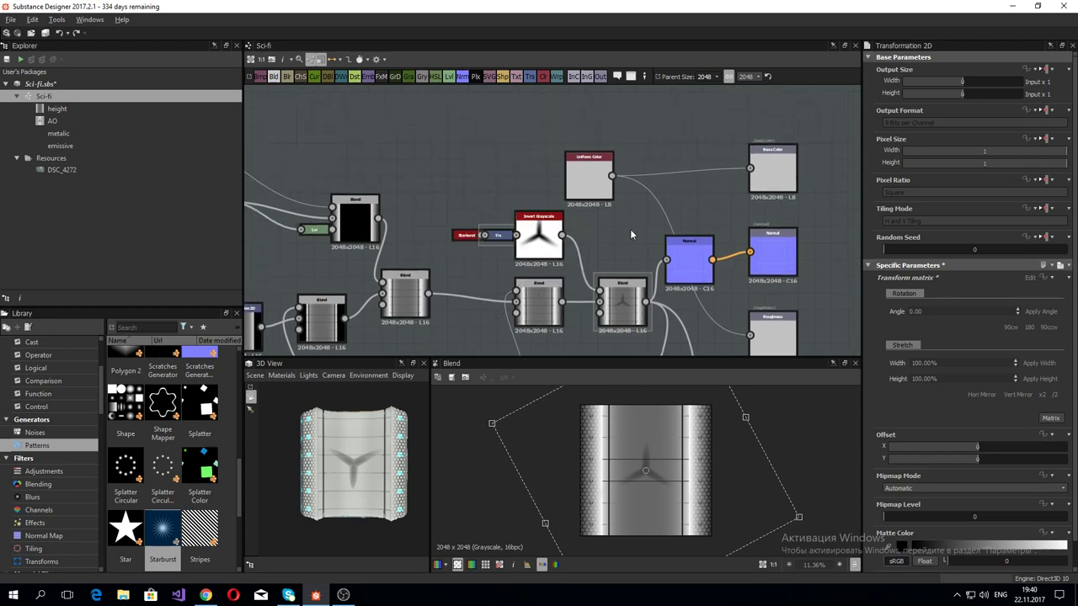
pyautogui.doubleClick(499, 237)
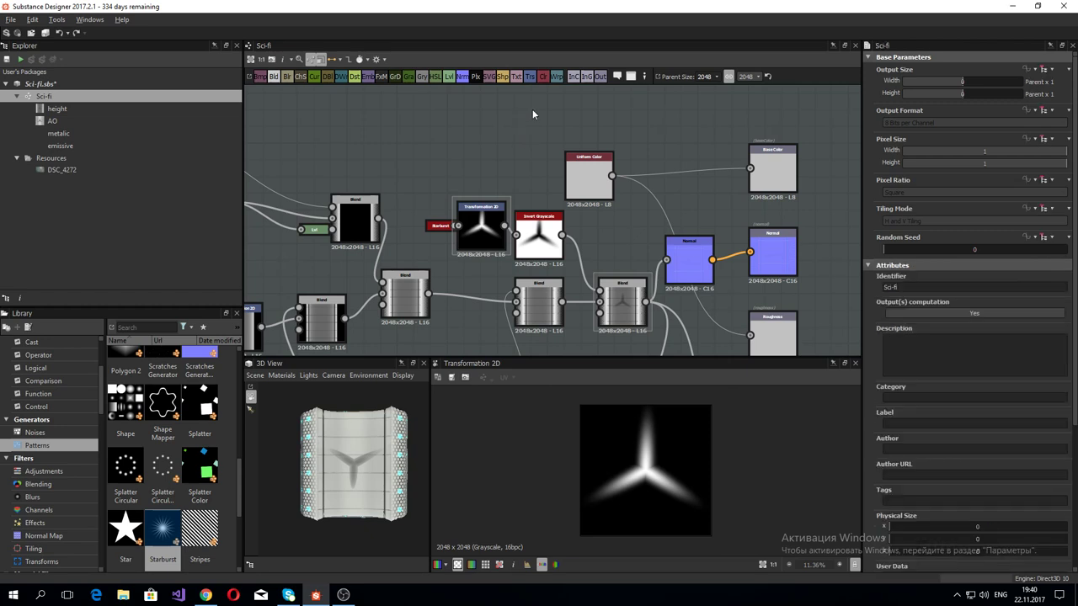
# Step: Insert a Levels node between the transformed starburst and the metallic output
pyautogui.press('space')
pyautogui.write('lev')
pyautogui.press('Return')
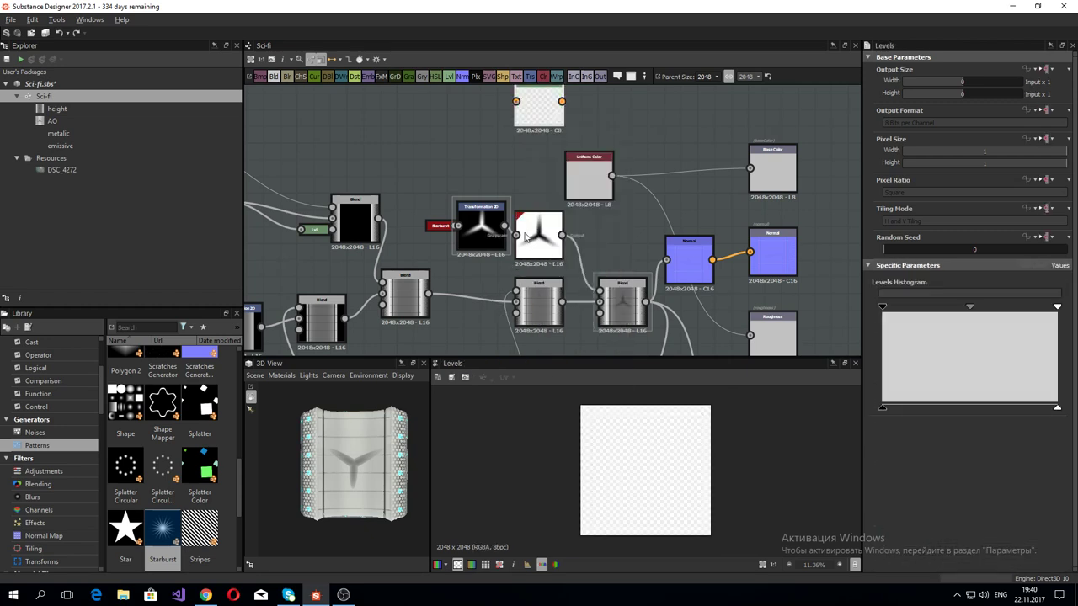
pyautogui.moveTo(505, 226)
pyautogui.mouseDown()
pyautogui.moveTo(517, 101)
pyautogui.moveTo(710, 329)
pyautogui.mouseUp()
pyautogui.moveTo(710, 329)
pyautogui.mouseDown(button='middle')
pyautogui.moveTo(706, 100)
pyautogui.moveTo(683, 209)
pyautogui.mouseUp(button='middle')
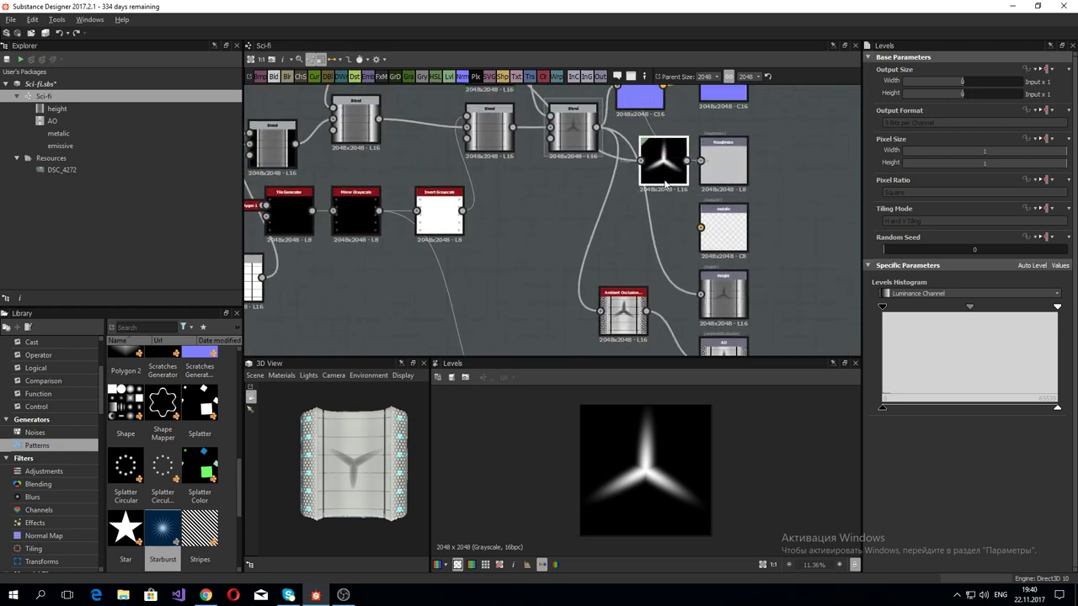
pyautogui.moveTo(662, 164)
pyautogui.mouseDown()
pyautogui.moveTo(573, 240)
pyautogui.moveTo(699, 228)
pyautogui.mouseUp()
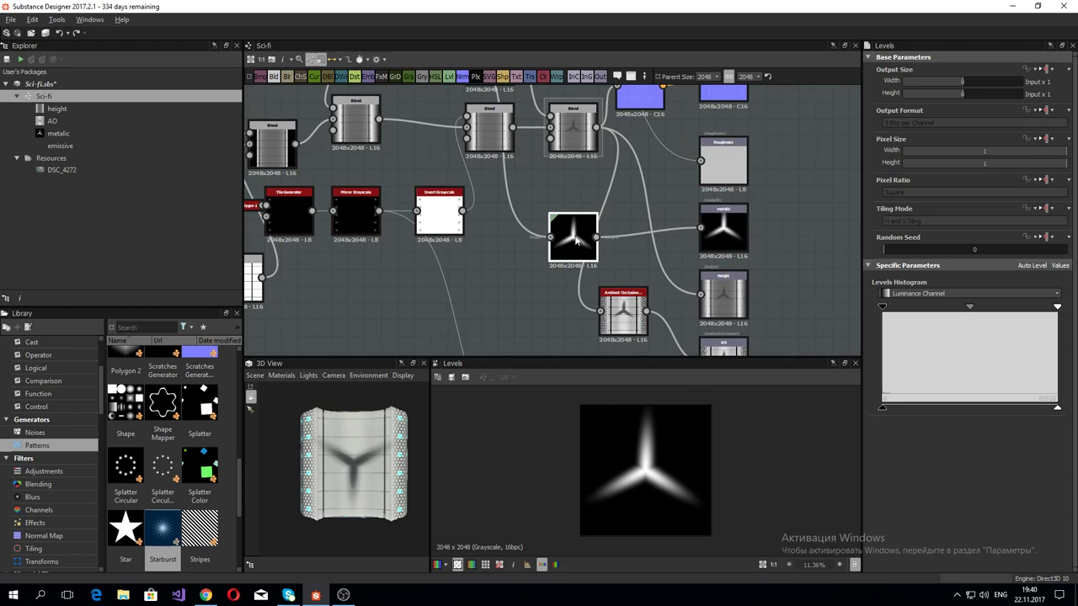
# Step: Darken the Levels midtones to narrow the starburst blades and check them in 3D
pyautogui.moveTo(969, 306)
pyautogui.mouseDown()
pyautogui.moveTo(1034, 307)
pyautogui.moveTo(961, 318)
pyautogui.moveTo(982, 324)
pyautogui.moveTo(996, 318)
pyautogui.moveTo(942, 315)
pyautogui.mouseUp()
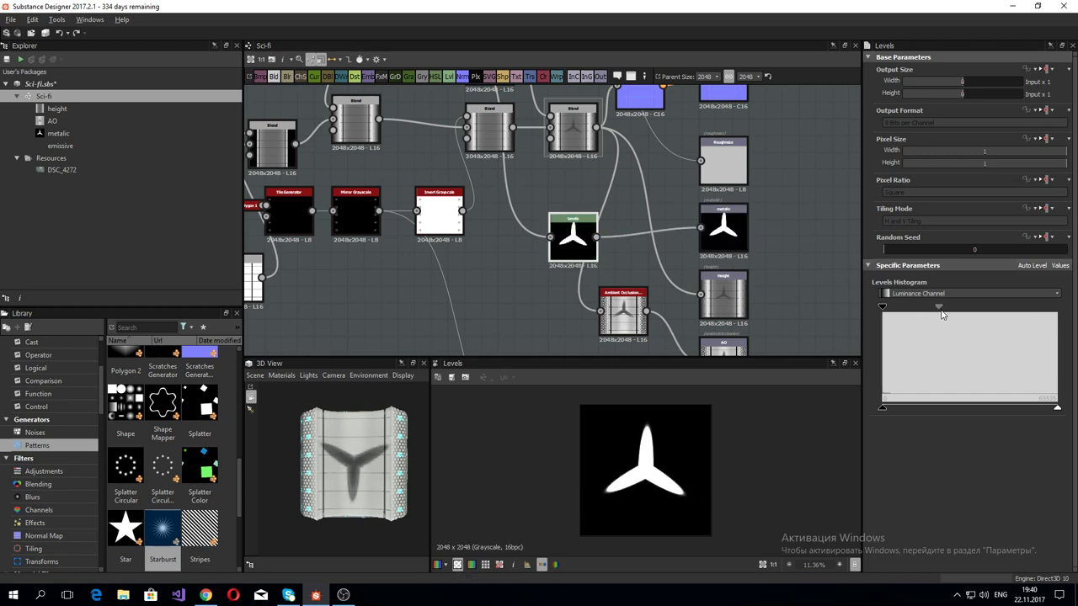
pyautogui.moveTo(941, 314); pyautogui.dragTo(963, 312)
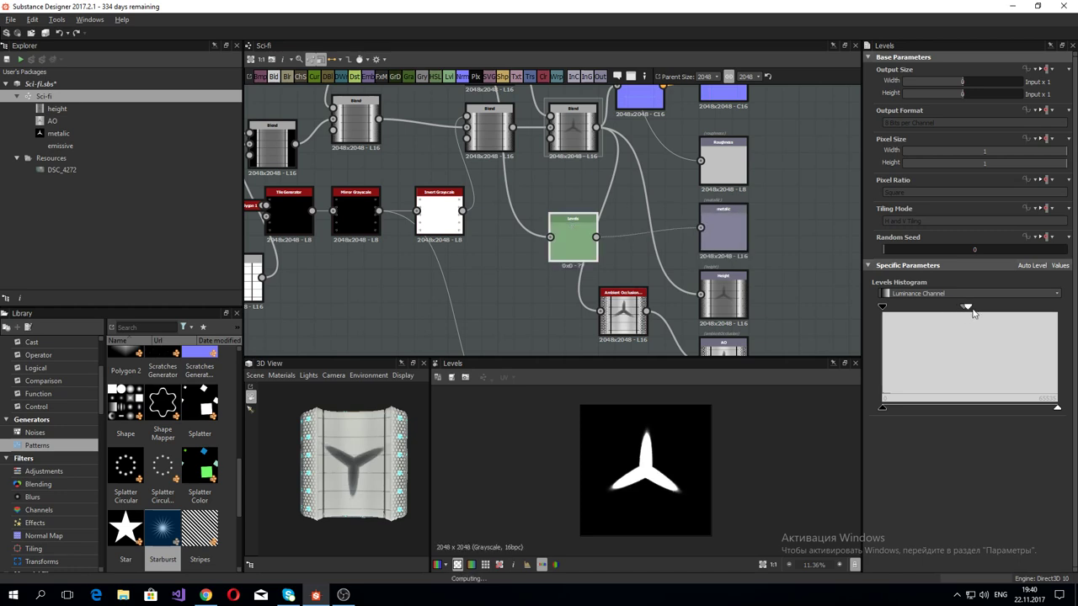
pyautogui.moveTo(963, 311); pyautogui.dragTo(972, 310)
pyautogui.scroll(5, 303, 483)
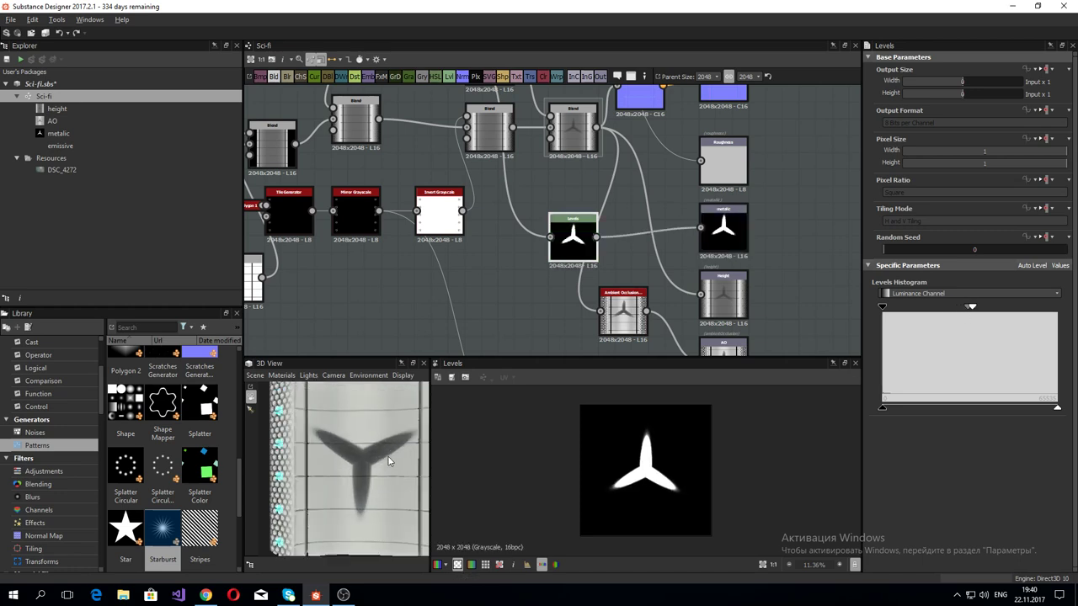
pyautogui.scroll(-5, 388, 460)
pyautogui.moveTo(387, 460)
pyautogui.mouseDown()
pyautogui.moveTo(331, 524)
pyautogui.moveTo(412, 452)
pyautogui.mouseUp()
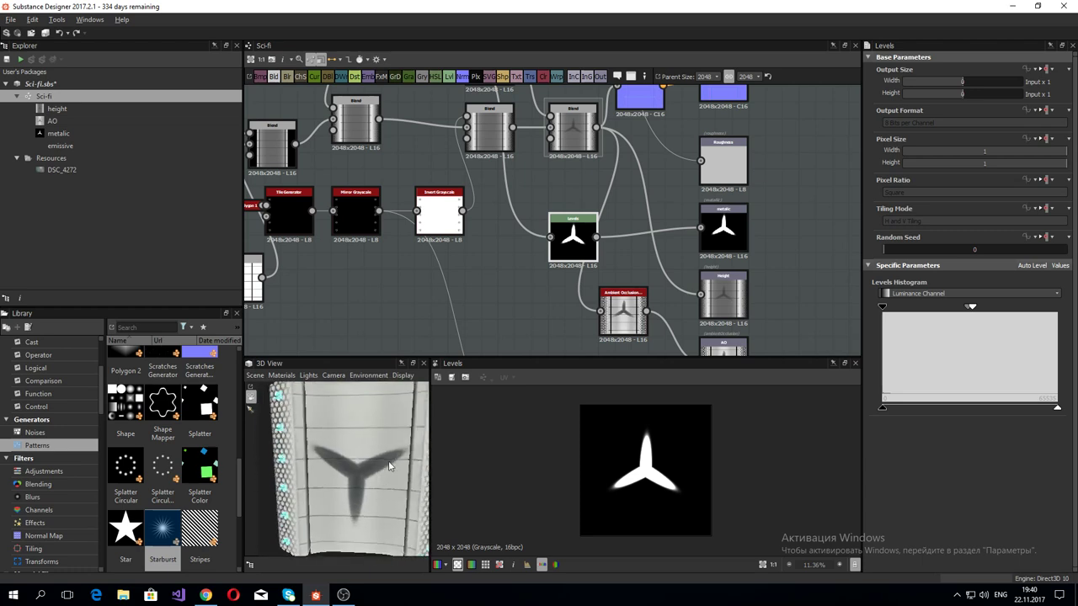
pyautogui.scroll(-5, 359, 503)
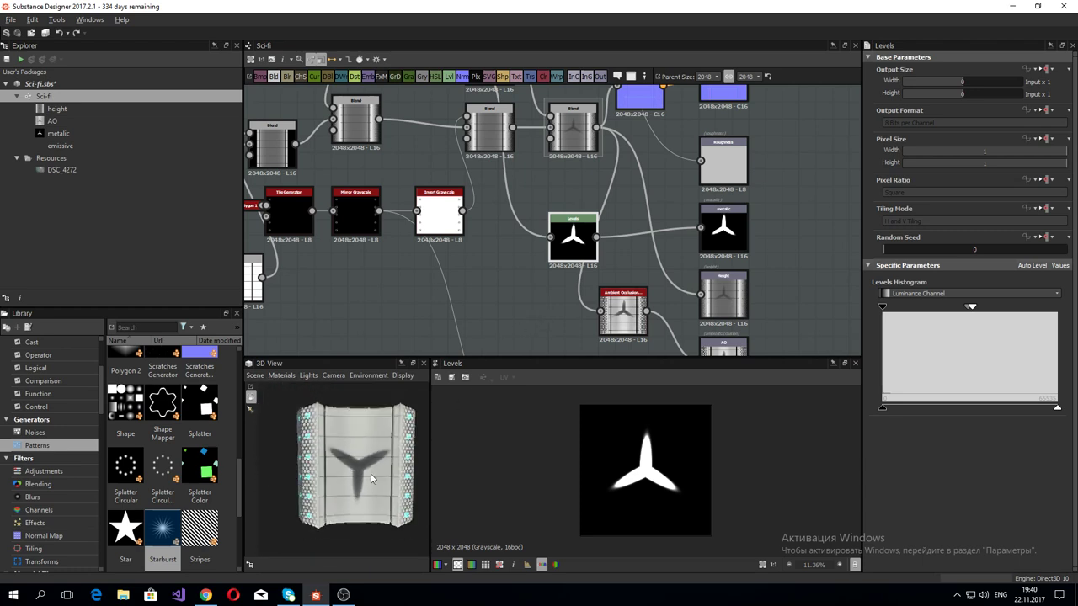
pyautogui.moveTo(359, 503)
pyautogui.mouseDown()
pyautogui.moveTo(403, 449)
pyautogui.moveTo(408, 415)
pyautogui.mouseUp()
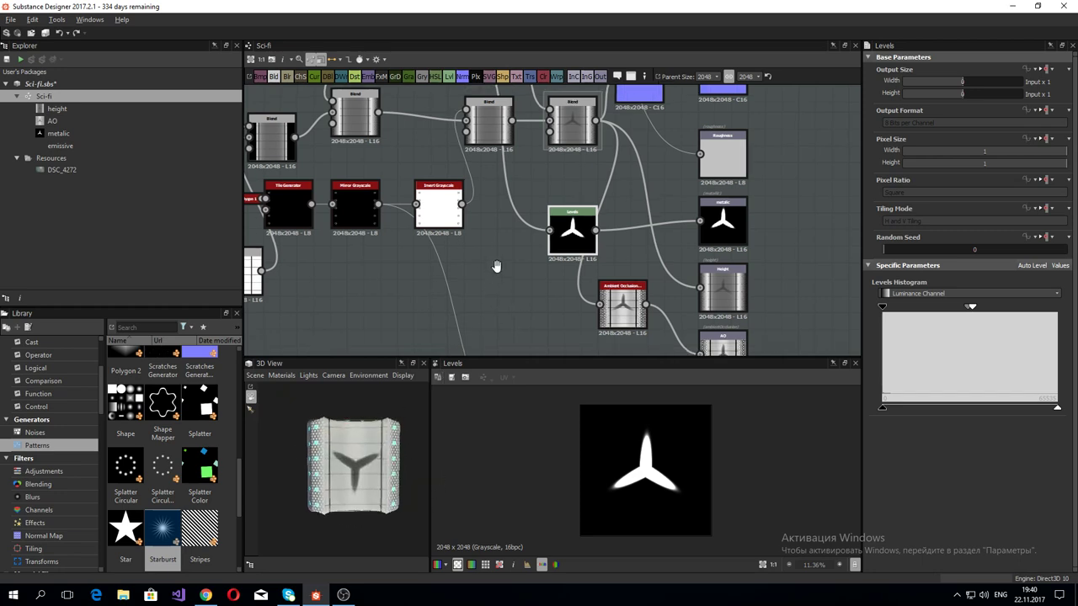
pyautogui.moveTo(493, 308); pyautogui.dragTo(519, 183, button='middle')
pyautogui.scroll(1, 602, 194)
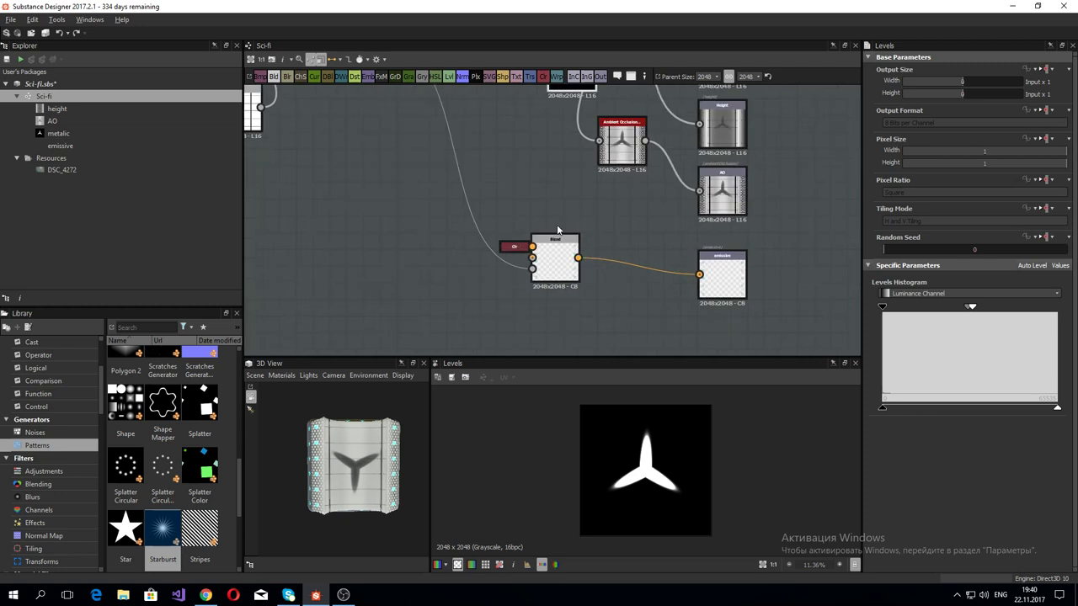
# Step: Add a new Blend node near the emissive nodes, with an upstream map in its background
pyautogui.scroll(-2, 602, 195)
pyautogui.moveTo(635, 284); pyautogui.dragTo(535, 276, button='middle')
pyautogui.rightClick(534, 276)
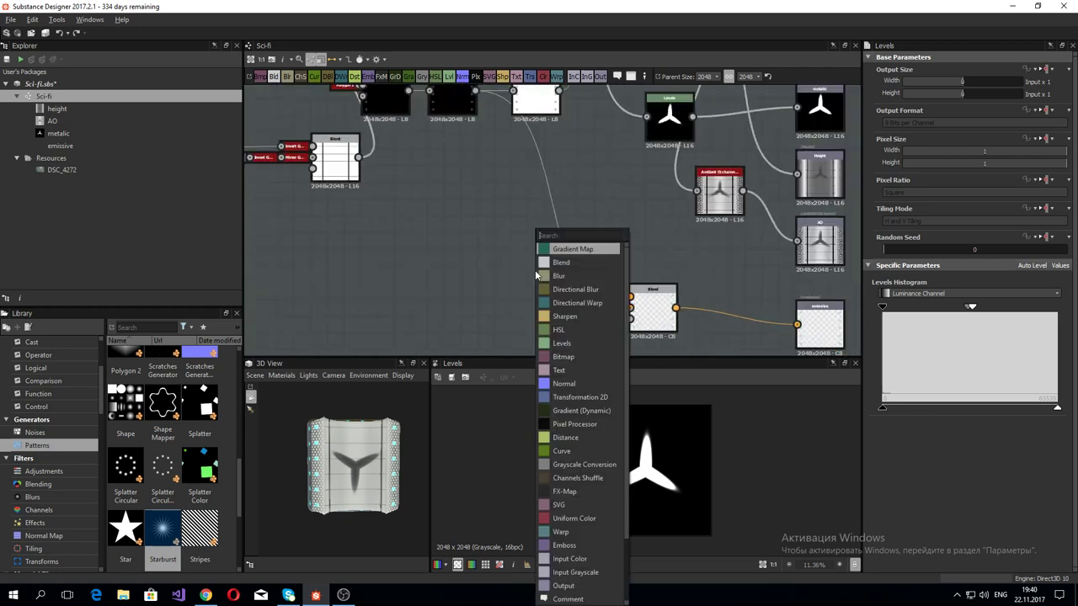
pyautogui.click(565, 247)
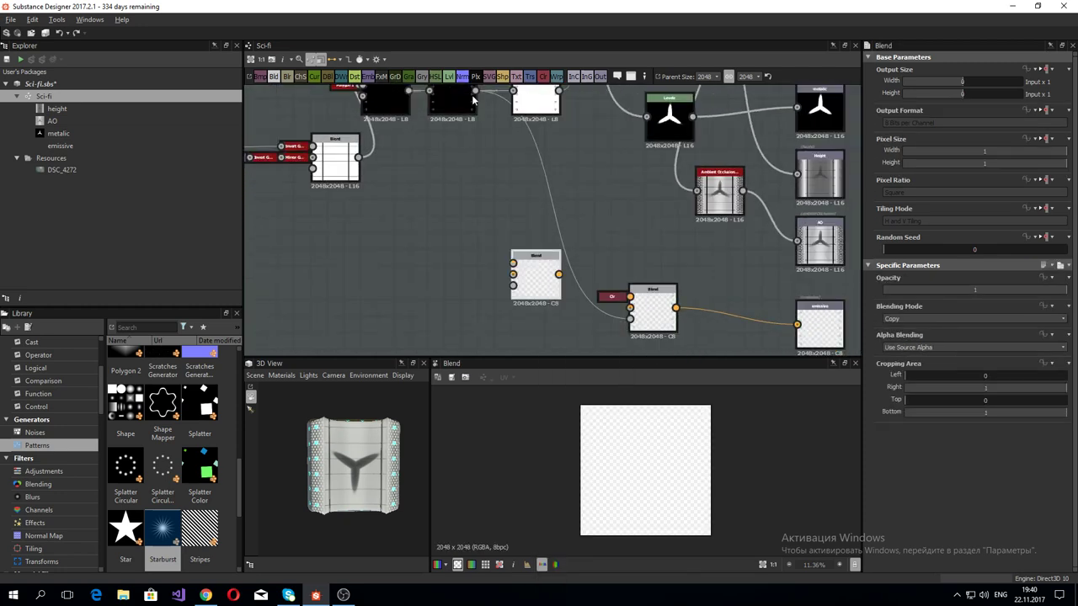
pyautogui.moveTo(475, 91); pyautogui.dragTo(514, 275)
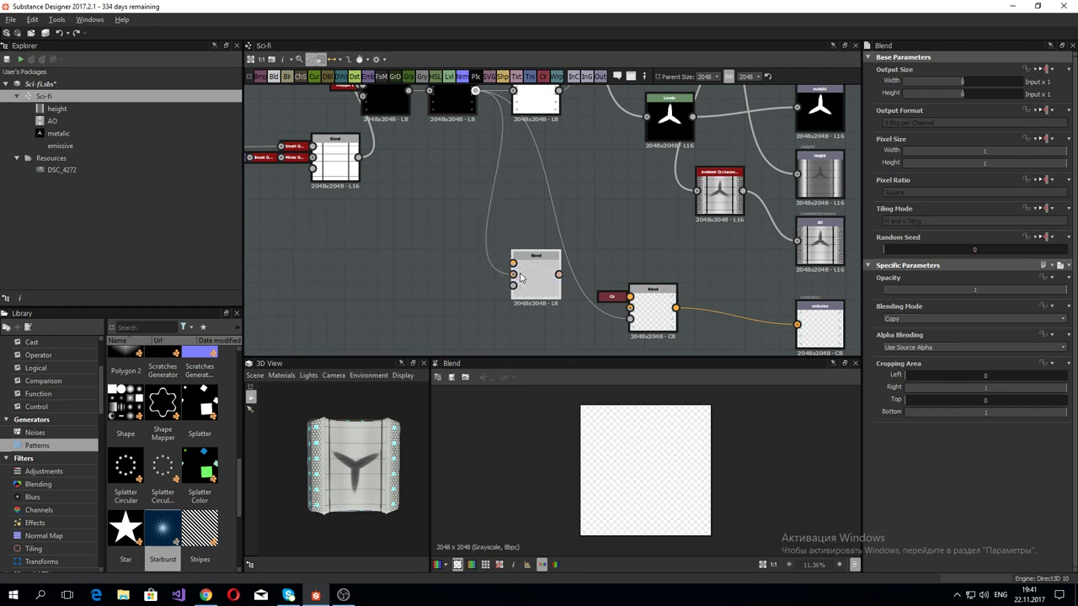
# Step: Route the Starburst through a new Levels node into the new Blend
pyautogui.moveTo(603, 130); pyautogui.dragTo(596, 289, button='middle')
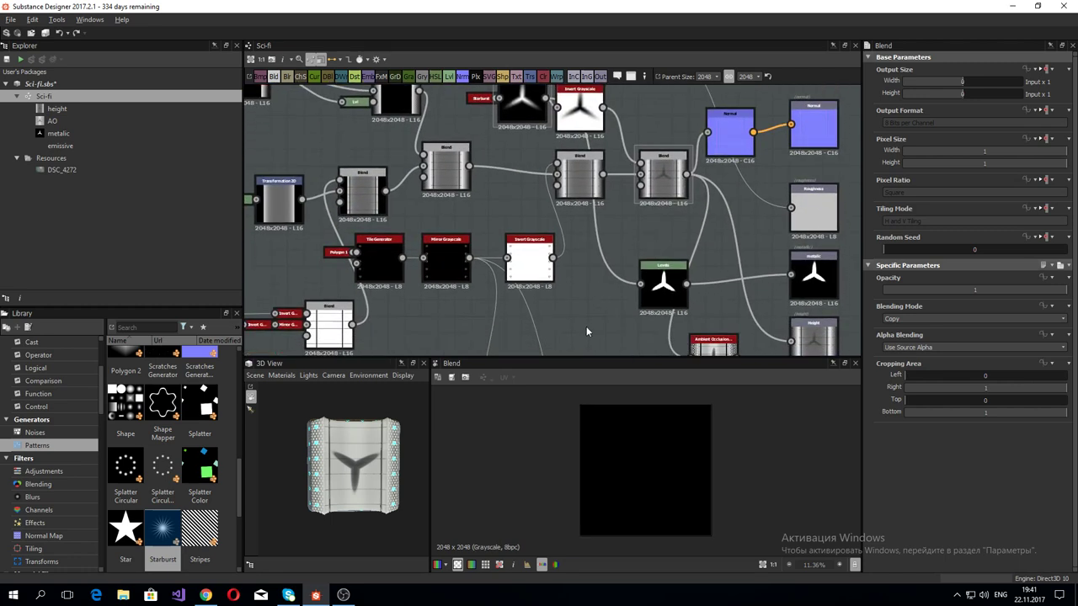
pyautogui.rightClick(588, 332)
pyautogui.click(600, 247)
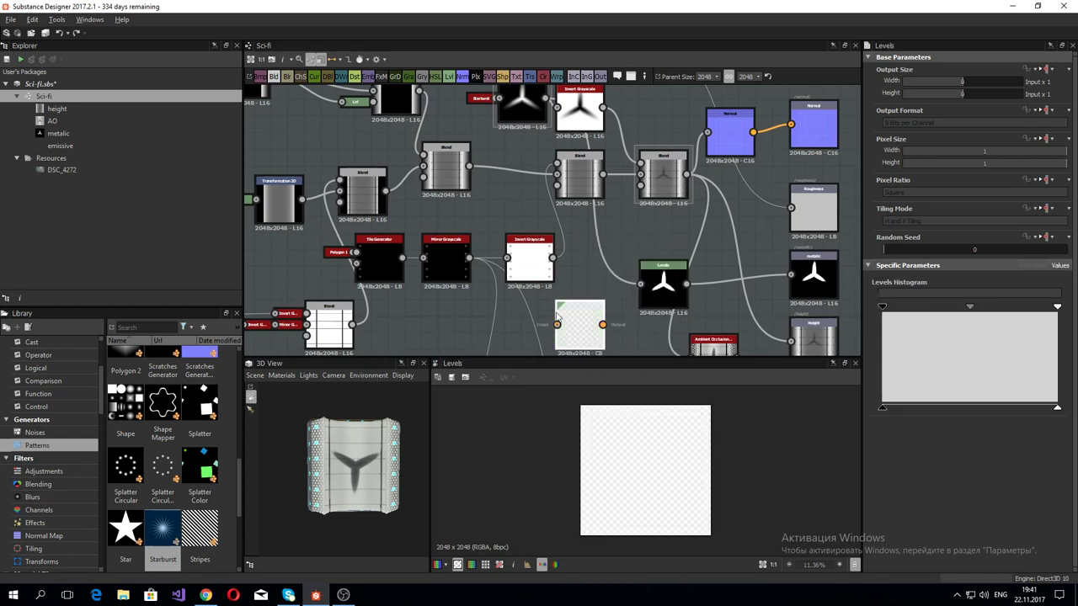
pyautogui.moveTo(545, 100); pyautogui.dragTo(587, 308)
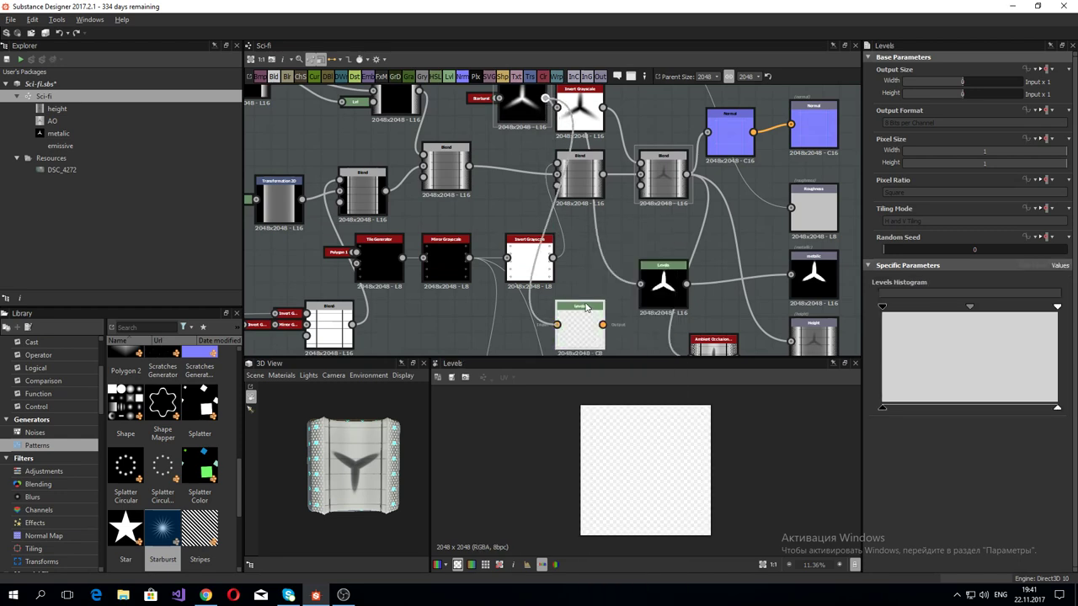
pyautogui.moveTo(587, 308); pyautogui.dragTo(564, 151, button='middle')
pyautogui.moveTo(581, 165); pyautogui.dragTo(492, 270)
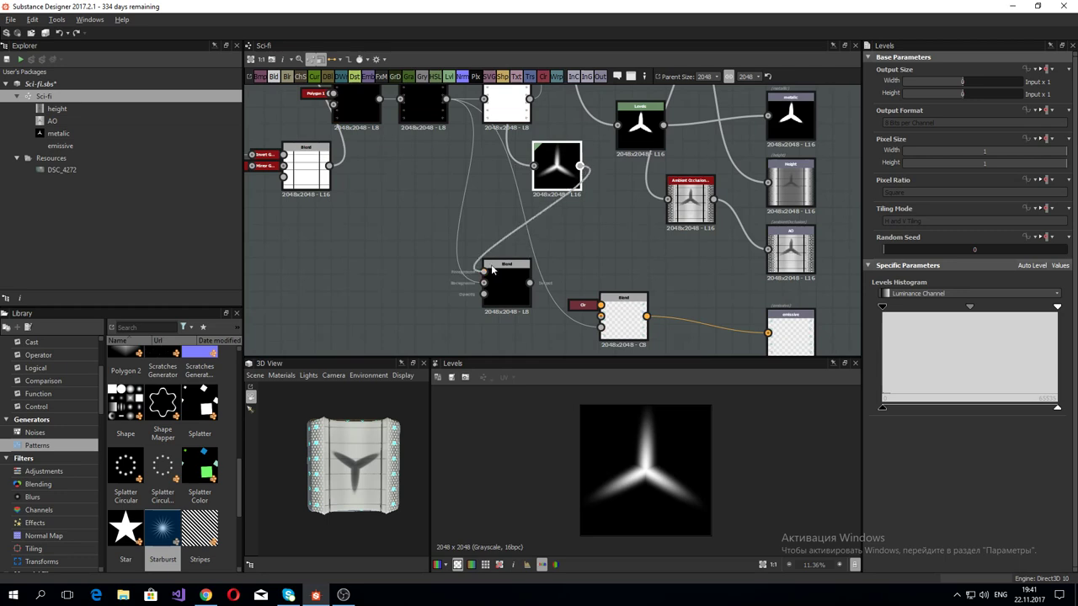
# Step: Set the new Blend's blending mode to Max (Lighten)
pyautogui.click(507, 286)
pyautogui.click(931, 325)
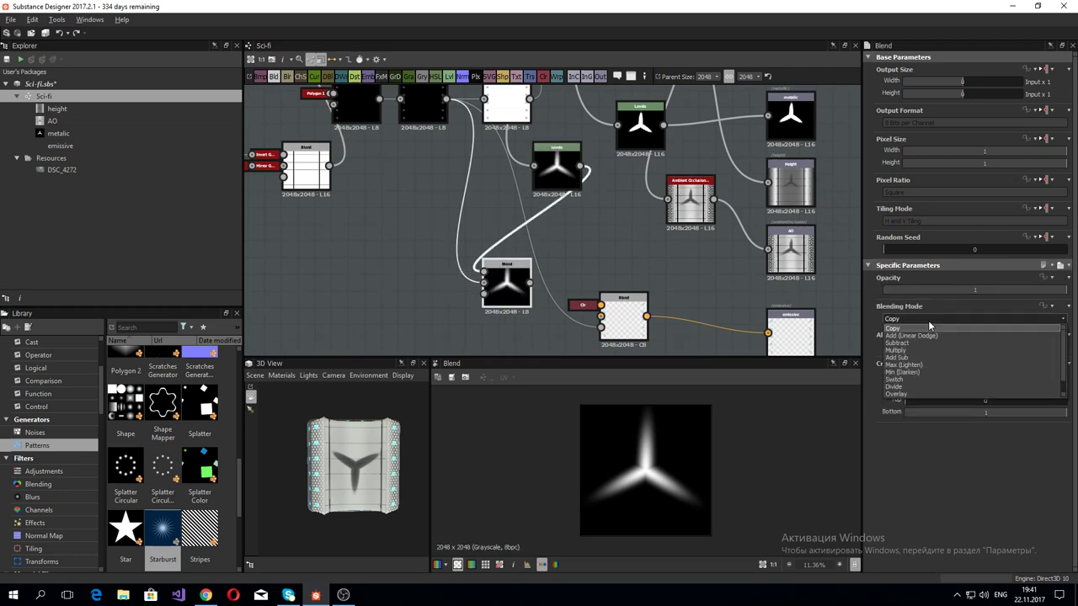
pyautogui.click(924, 365)
# Step: Lower the Levels midtones to thin and tighten the starburst glow
pyautogui.moveTo(580, 194); pyautogui.dragTo(580, 231, button='middle')
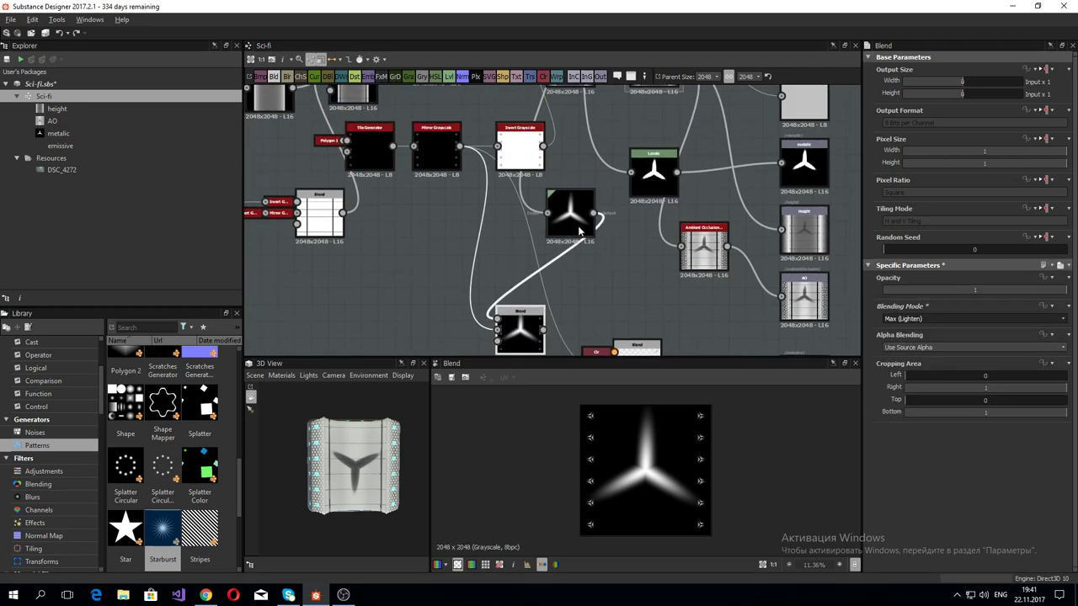
pyautogui.click(580, 232)
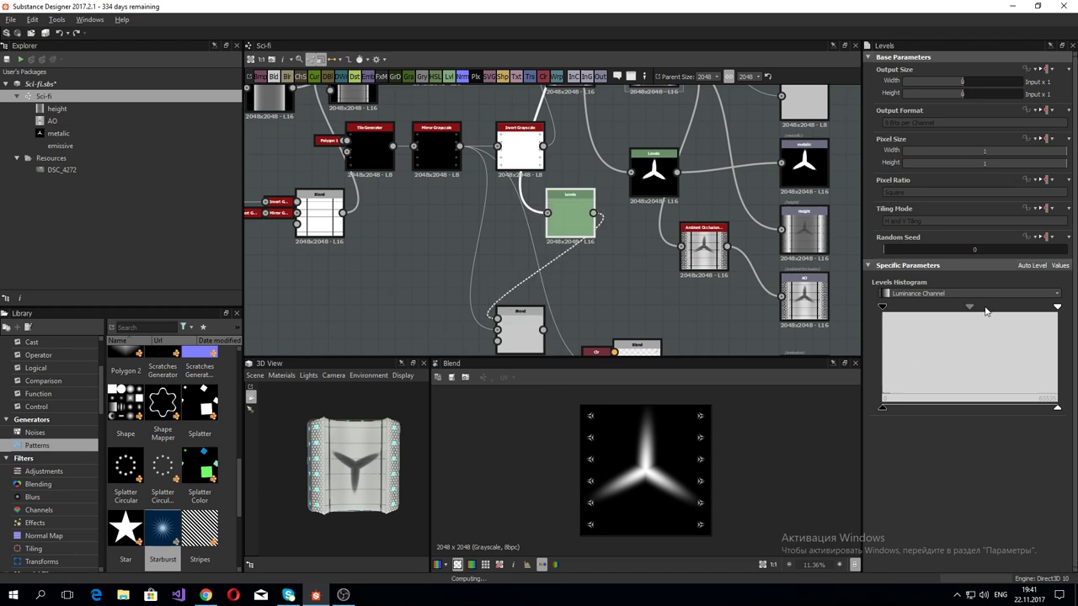
pyautogui.moveTo(970, 308); pyautogui.dragTo(991, 309)
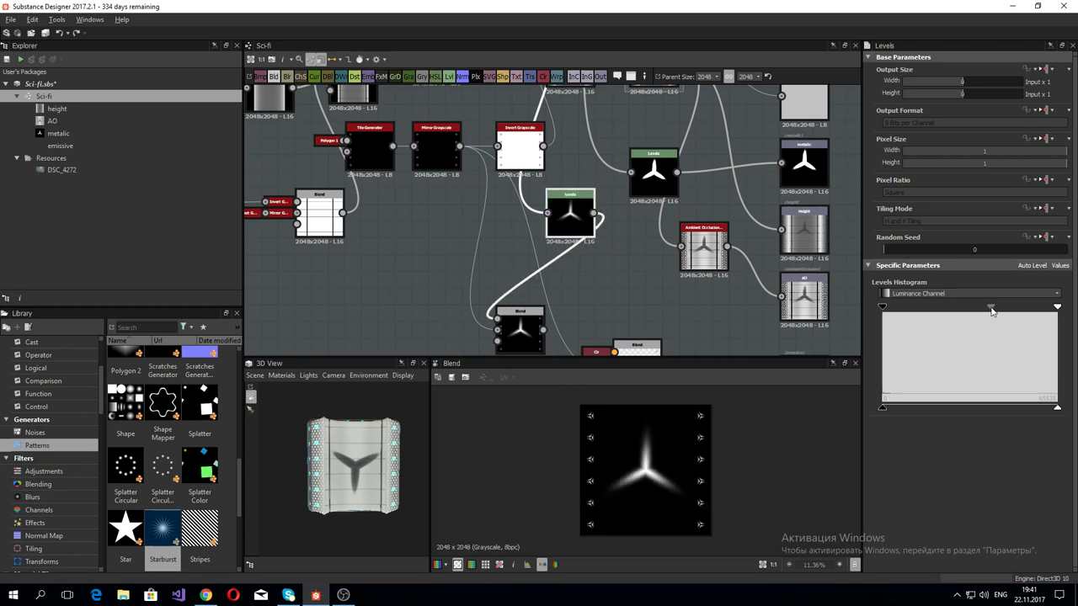
pyautogui.moveTo(992, 311); pyautogui.dragTo(1005, 312)
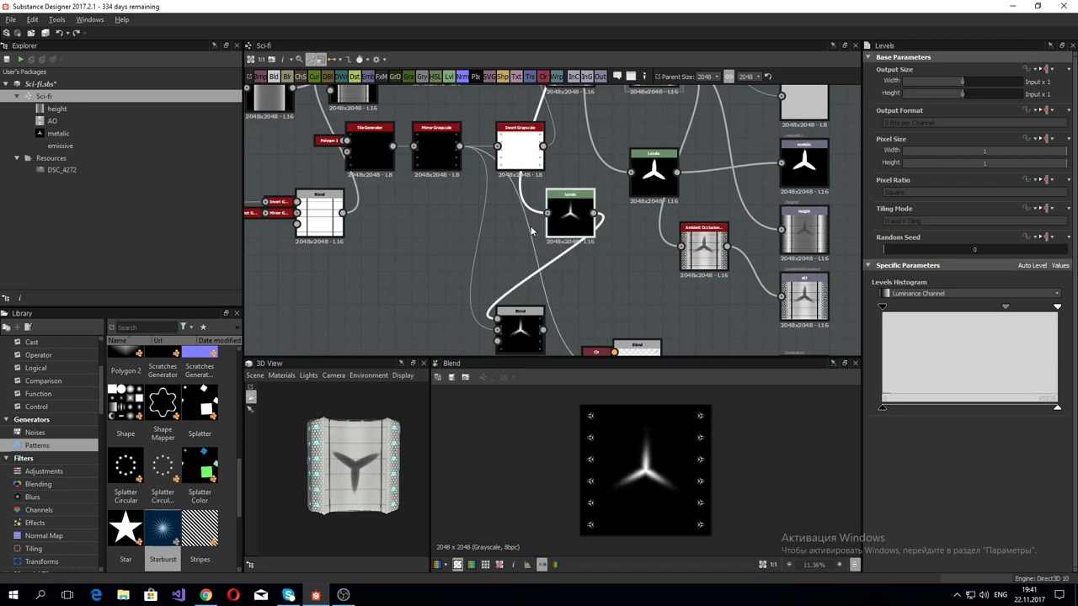
pyautogui.moveTo(536, 293); pyautogui.dragTo(522, 253, button='middle')
# Step: Use the combined starburst as the emissive Blend's mask, then check the cyan glow on the panel
pyautogui.moveTo(531, 292); pyautogui.dragTo(601, 335)
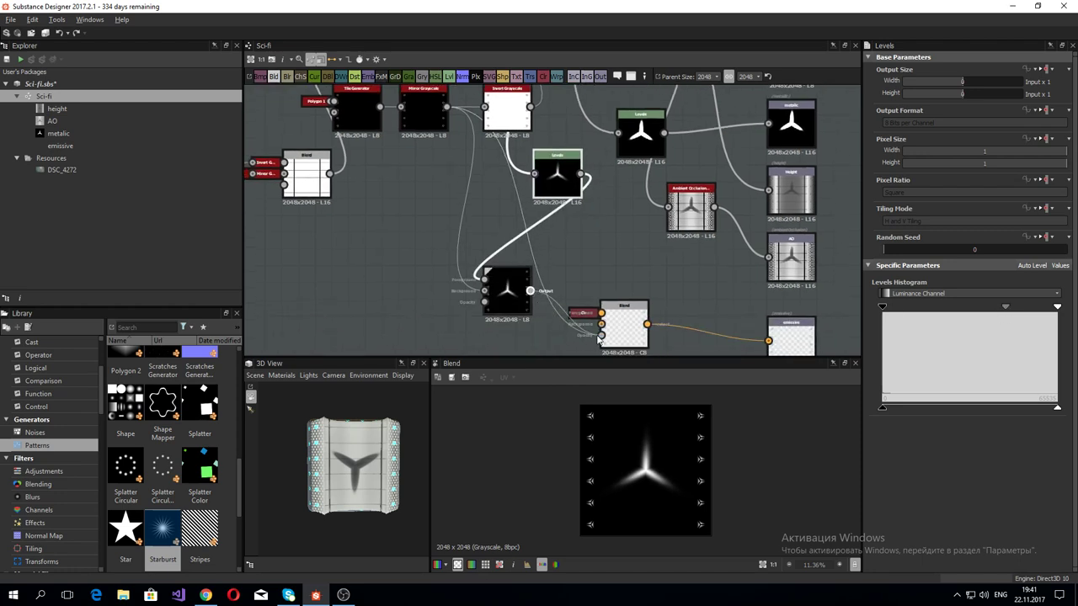
pyautogui.moveTo(385, 459)
pyautogui.mouseDown()
pyautogui.moveTo(370, 433)
pyautogui.moveTo(445, 368)
pyautogui.moveTo(321, 486)
pyautogui.mouseUp()
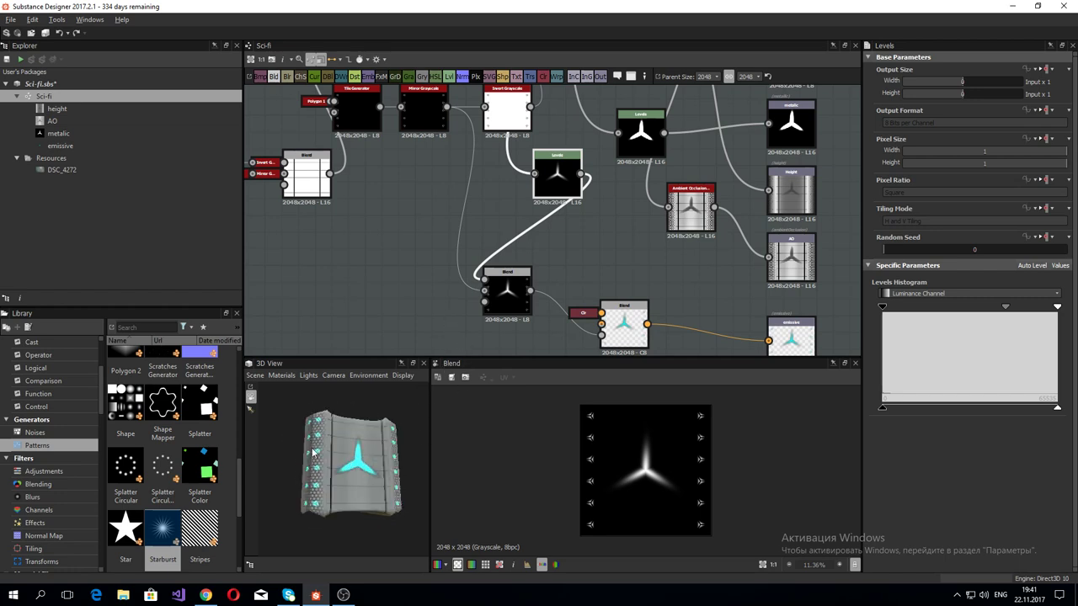
pyautogui.scroll(3, 322, 484)
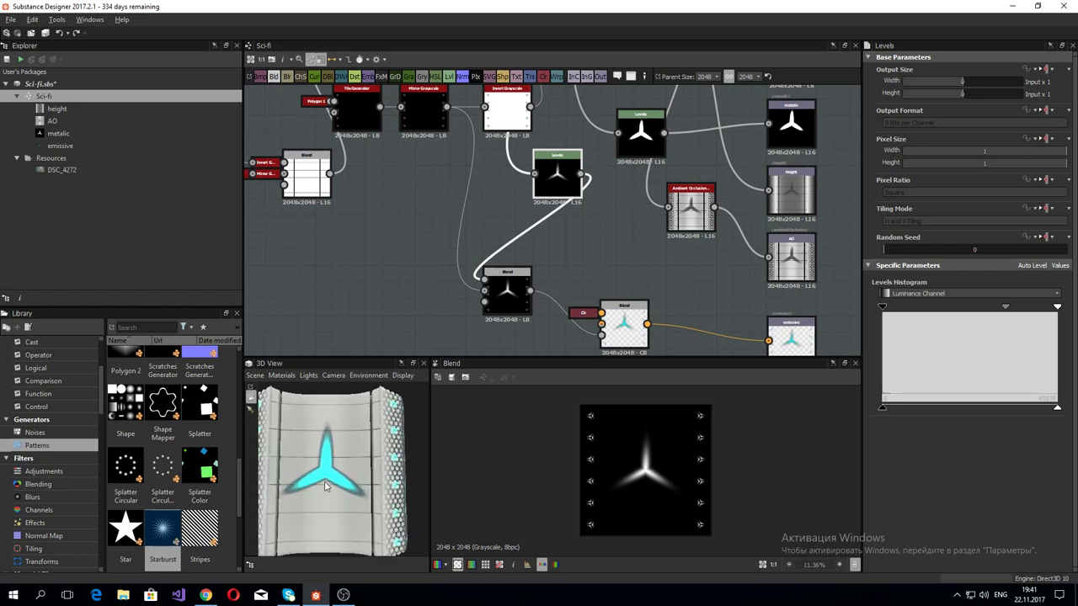
pyautogui.scroll(2, 325, 481)
pyautogui.scroll(-1, 325, 483)
pyautogui.scroll(-3, 326, 486)
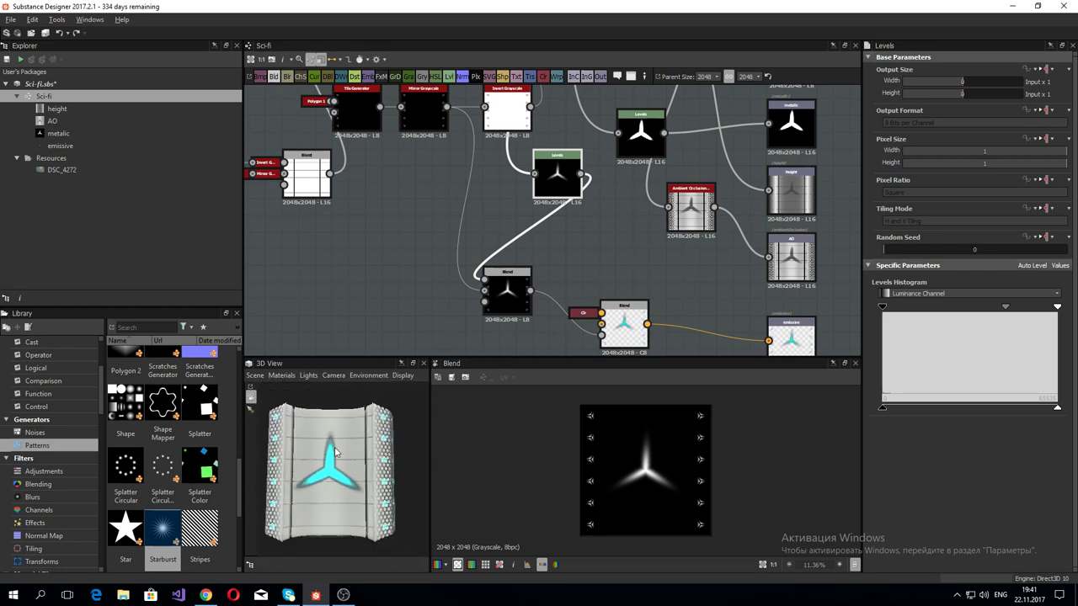
pyautogui.moveTo(326, 485)
pyautogui.mouseDown()
pyautogui.moveTo(361, 477)
pyautogui.moveTo(328, 465)
pyautogui.moveTo(352, 478)
pyautogui.mouseUp()
pyautogui.scroll(-2, 340, 468)
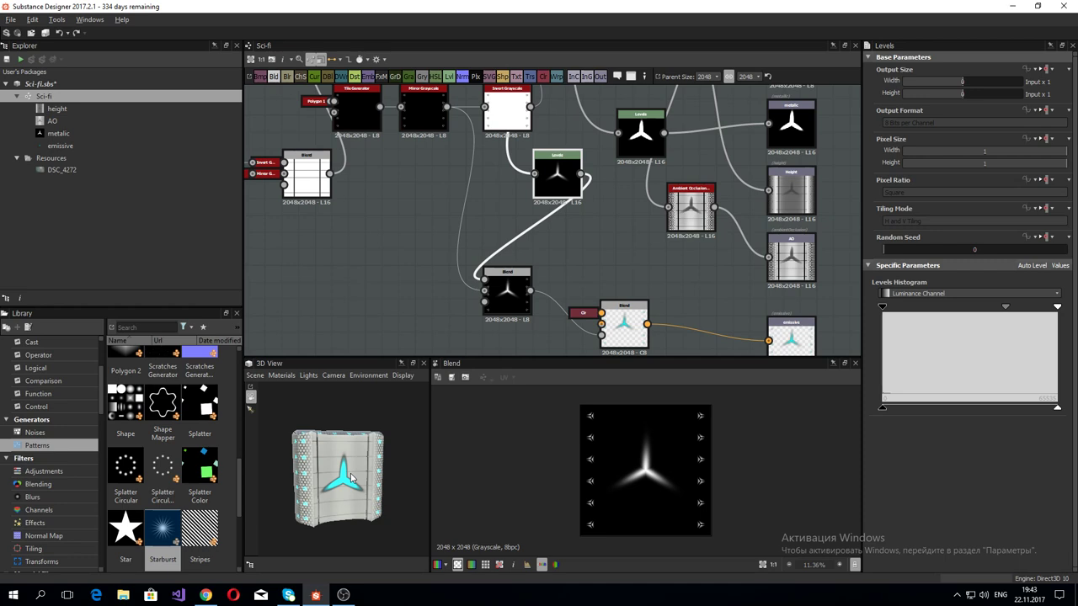
# Step: Rearrange the Blend and Gradient nodes in the Sci-fi graph and orbit the preview model
pyautogui.moveTo(383, 257)
pyautogui.mouseDown(button='middle')
pyautogui.moveTo(395, 275)
pyautogui.moveTo(713, 342)
pyautogui.mouseUp(button='middle')
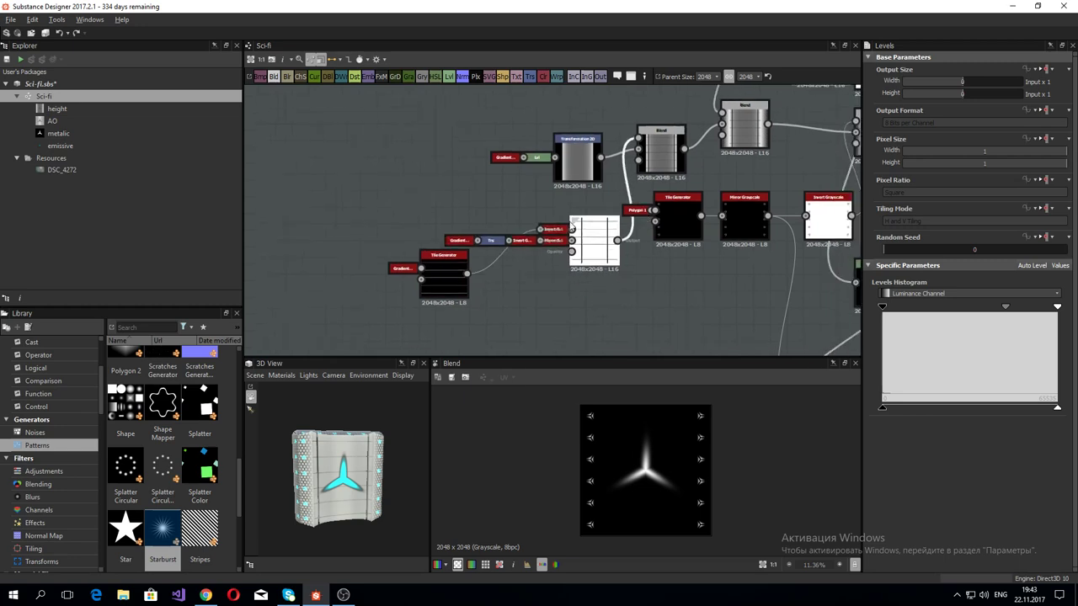
pyautogui.moveTo(572, 225); pyautogui.dragTo(473, 84)
pyautogui.moveTo(473, 84); pyautogui.dragTo(488, 139, button='middle')
pyautogui.moveTo(420, 278)
pyautogui.mouseDown()
pyautogui.moveTo(404, 176)
pyautogui.moveTo(340, 176)
pyautogui.mouseUp()
pyautogui.moveTo(298, 470); pyautogui.dragTo(350, 456)
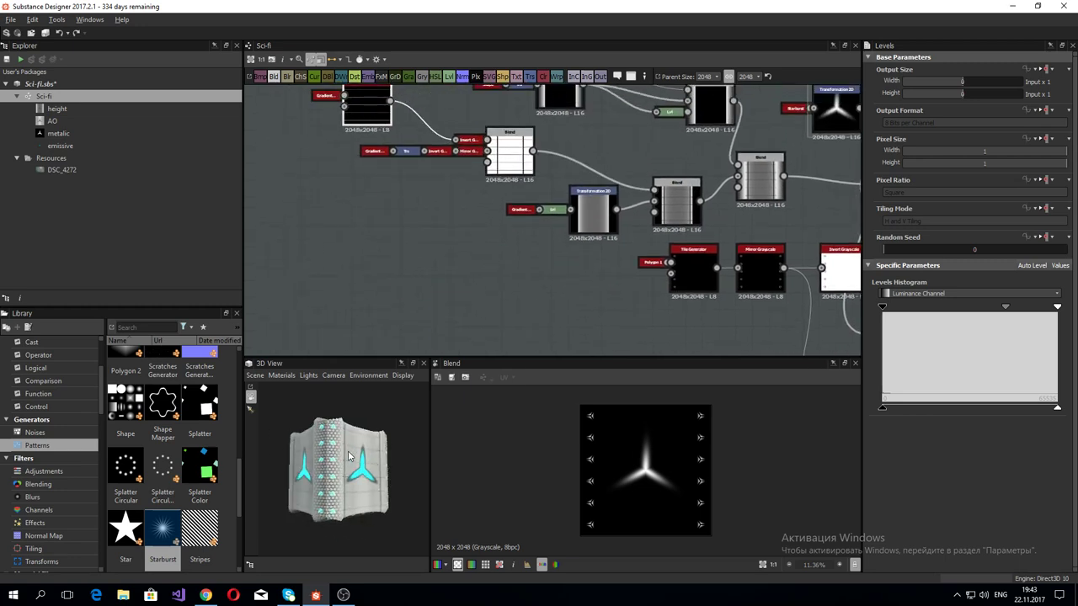
pyautogui.scroll(3, 350, 456)
pyautogui.scroll(3, 349, 455)
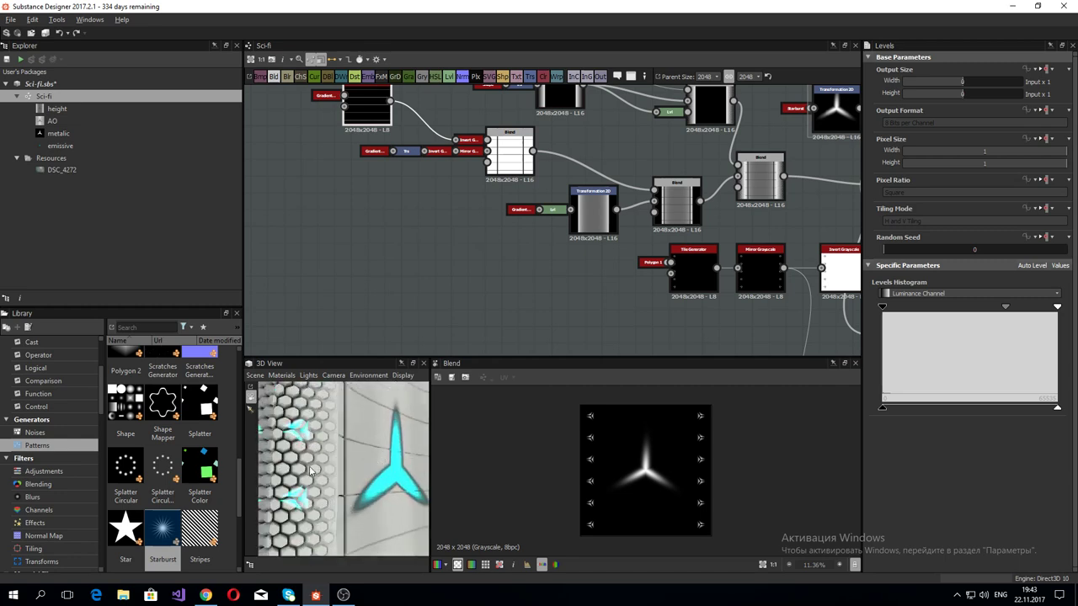
pyautogui.moveTo(310, 470)
pyautogui.mouseDown()
pyautogui.moveTo(288, 471)
pyautogui.moveTo(328, 497)
pyautogui.mouseUp()
pyautogui.scroll(-5, 311, 448)
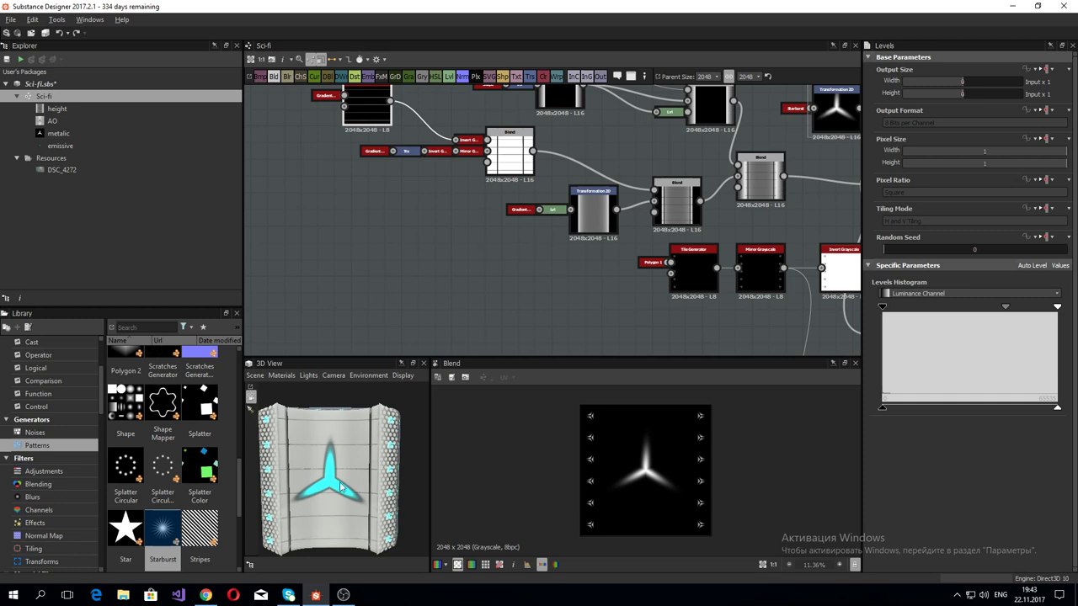
pyautogui.moveTo(341, 488)
pyautogui.mouseDown()
pyautogui.moveTo(381, 498)
pyautogui.moveTo(390, 550)
pyautogui.moveTo(344, 473)
pyautogui.moveTo(331, 473)
pyautogui.mouseUp()
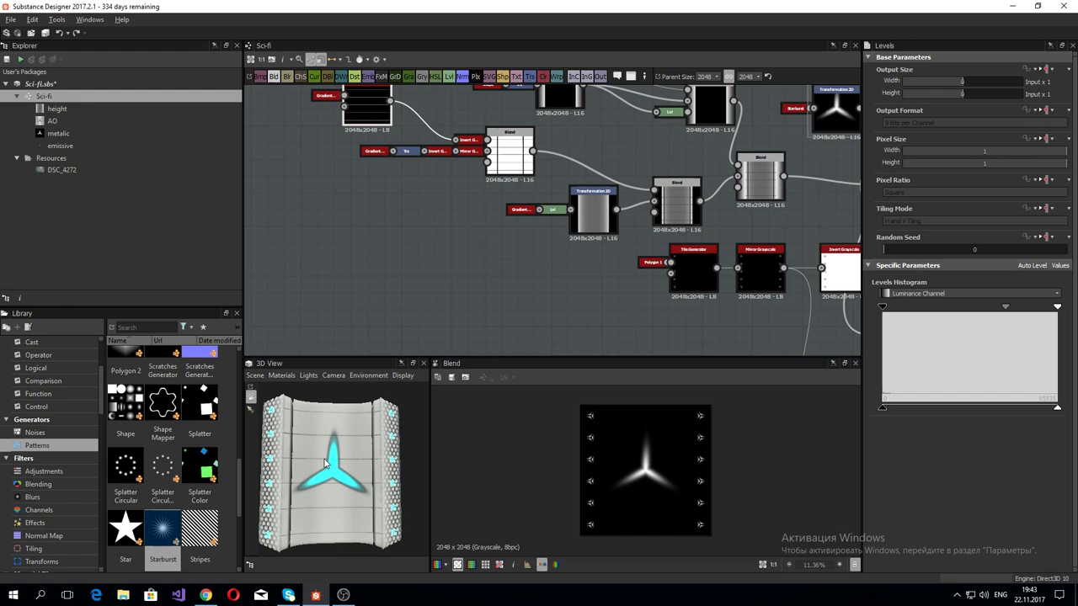
# Step: Save Sci-fi.sbs and close Substance Designer
pyautogui.click(346, 306)
pyautogui.hotkey('ctrl', 's')
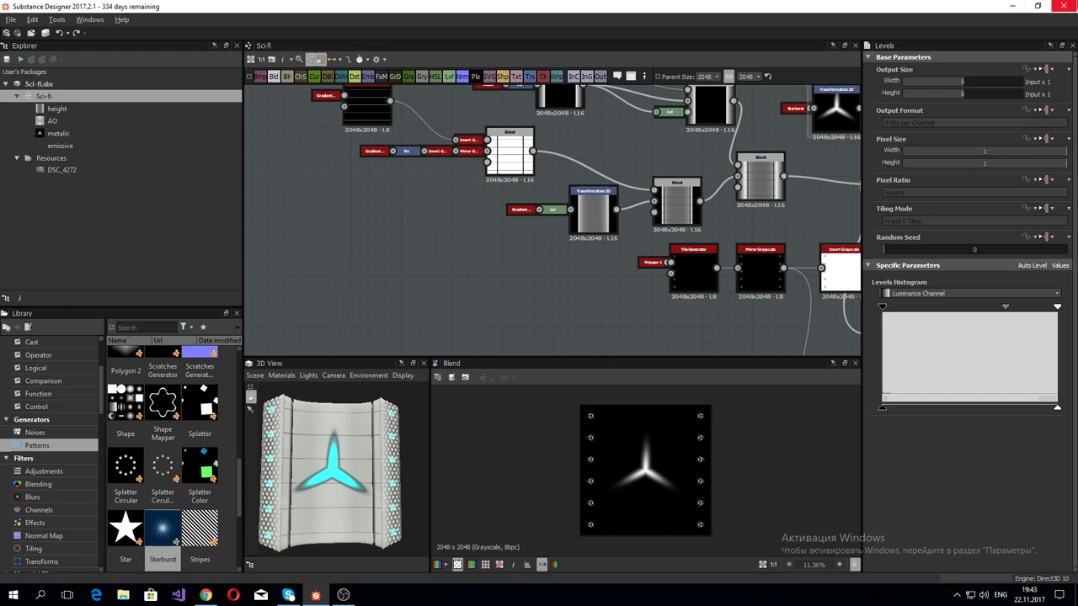
pyautogui.hotkey('alt', 'F4')
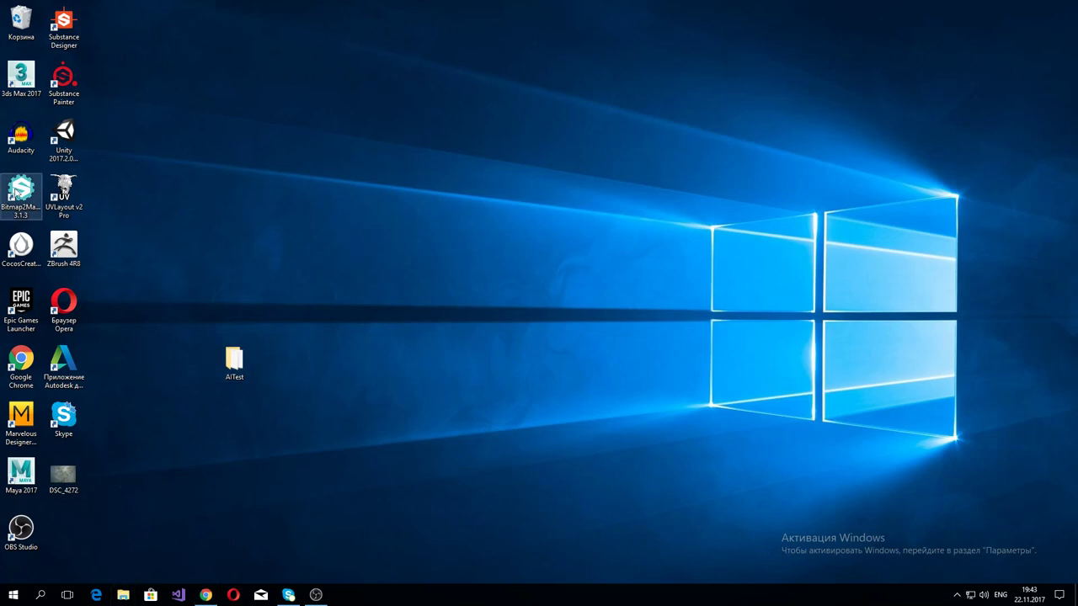
# Step: Launch Bitmap2Material with the Direct3D 10 rendering engine and restore its window size
pyautogui.click(28, 195)
pyautogui.doubleClick(28, 196)
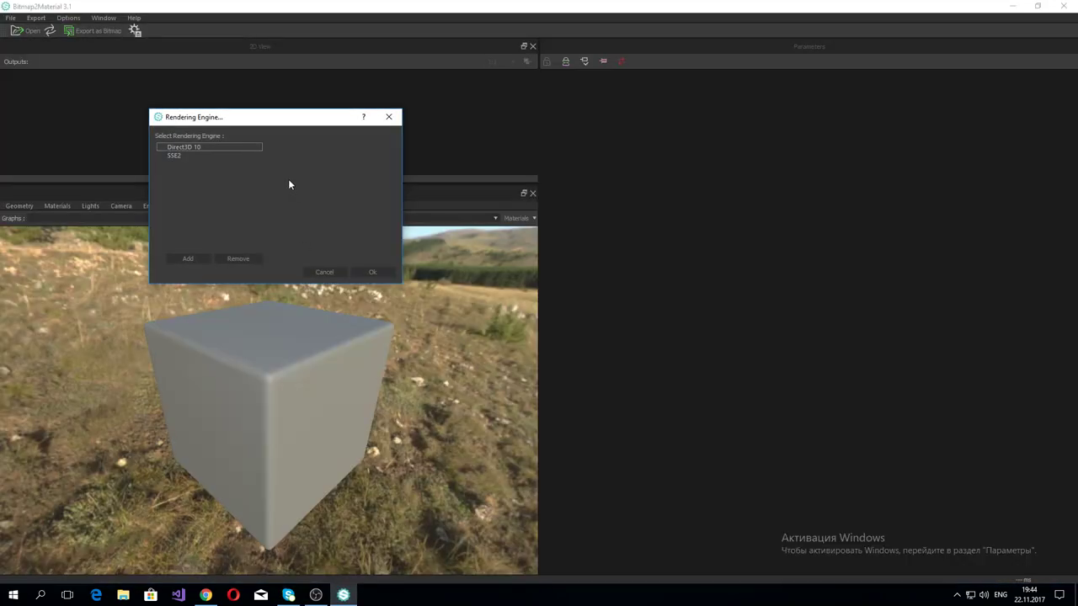
pyautogui.click(190, 148)
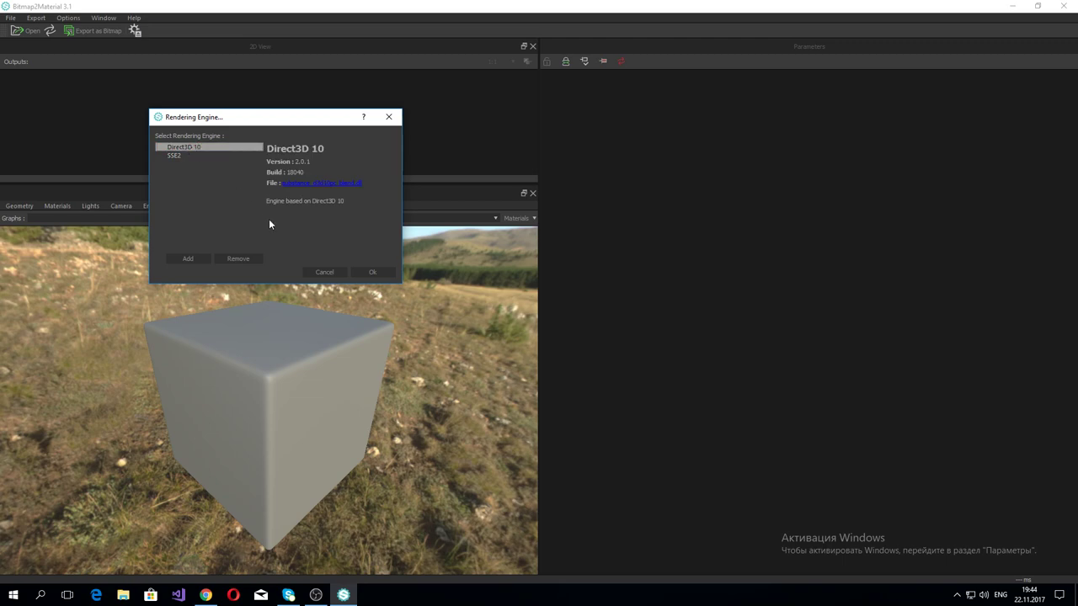
pyautogui.click(368, 272)
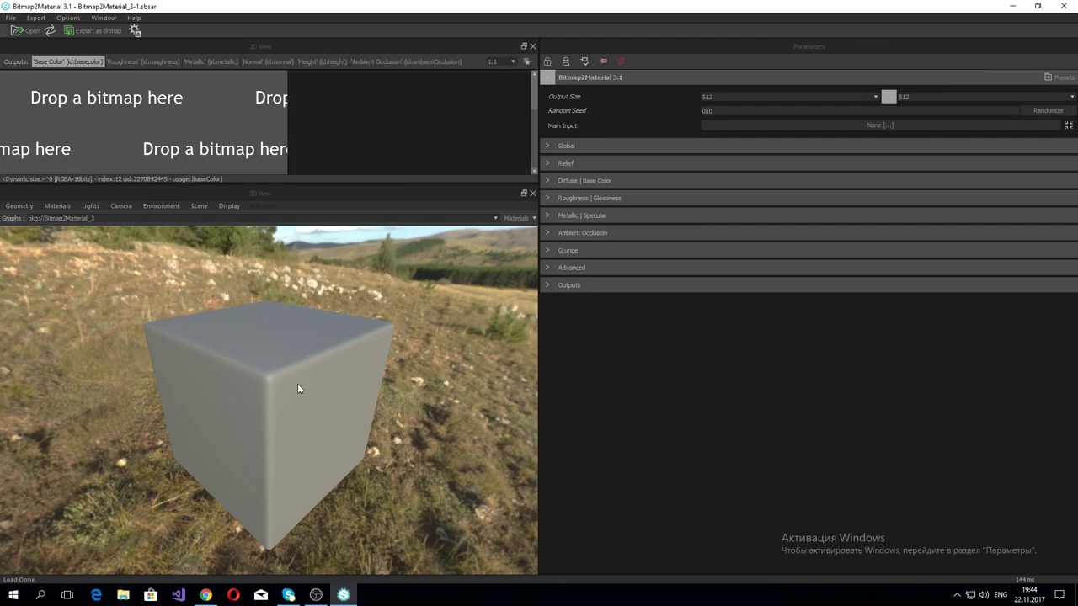
pyautogui.moveTo(334, 395); pyautogui.dragTo(307, 382)
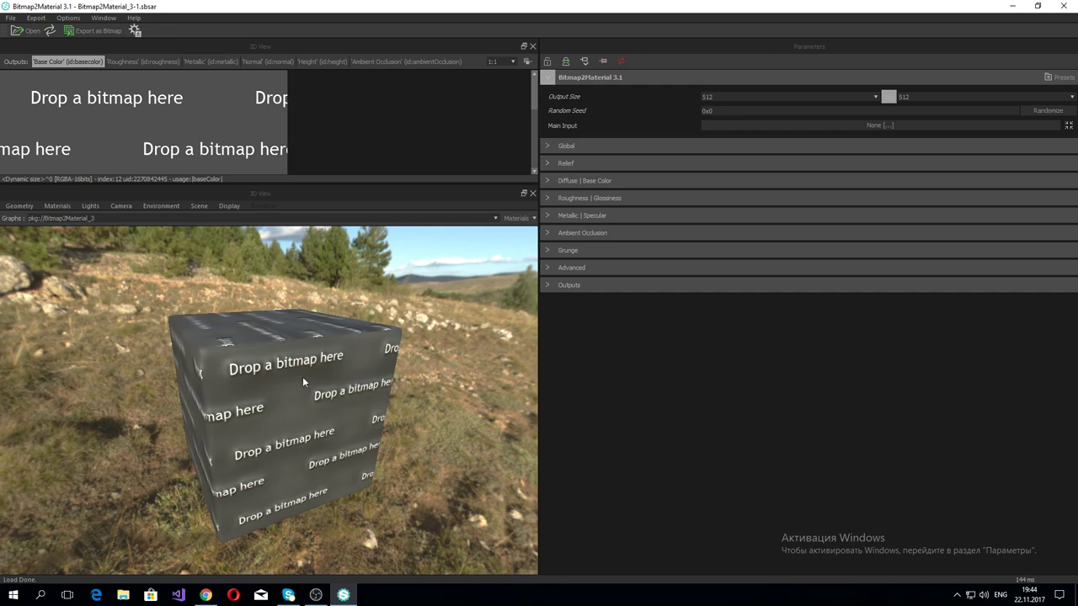
pyautogui.moveTo(687, 9); pyautogui.dragTo(699, 74)
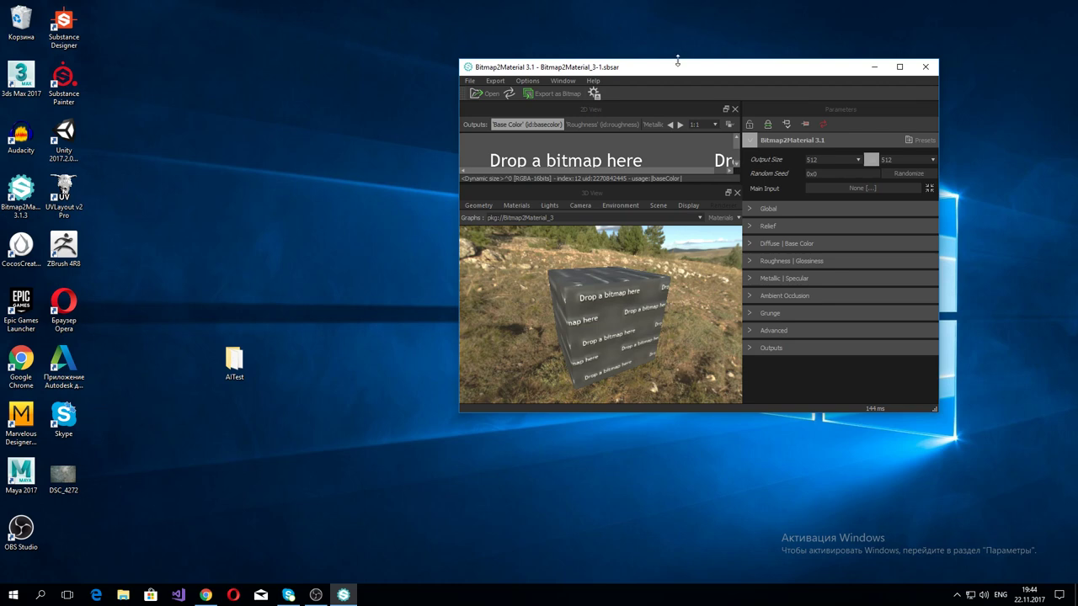
# Step: Load the DSC_4272 photo from the desktop as the Main Input and maximize the window
pyautogui.moveTo(678, 61); pyautogui.dragTo(668, 124)
pyautogui.click(900, 67)
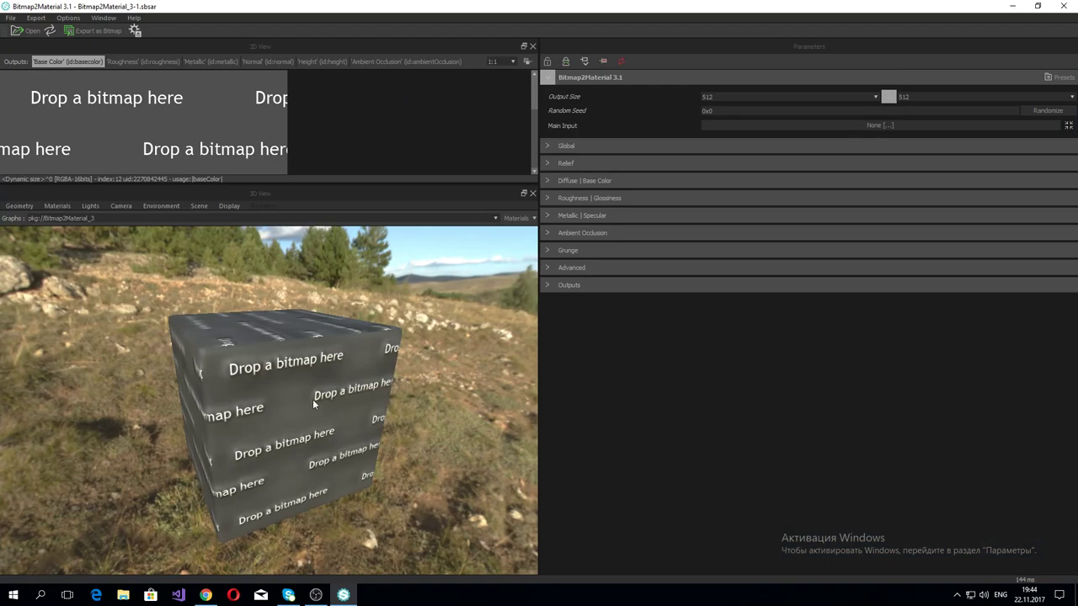
pyautogui.moveTo(313, 405)
pyautogui.mouseDown()
pyautogui.moveTo(213, 392)
pyautogui.moveTo(264, 401)
pyautogui.mouseUp()
pyautogui.moveTo(765, 14); pyautogui.dragTo(677, 59)
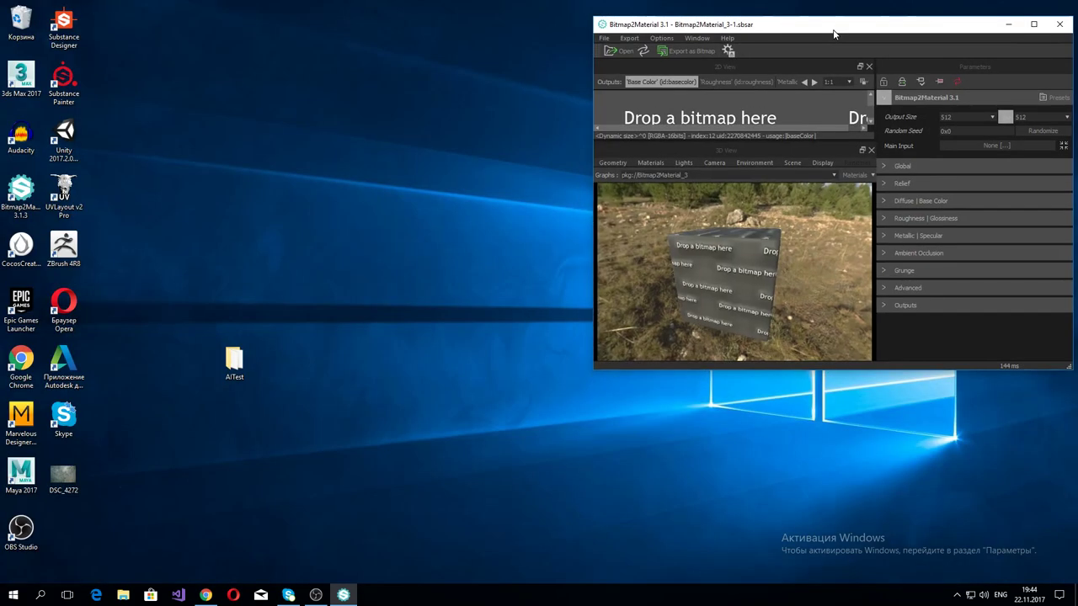
pyautogui.moveTo(76, 488); pyautogui.dragTo(445, 147)
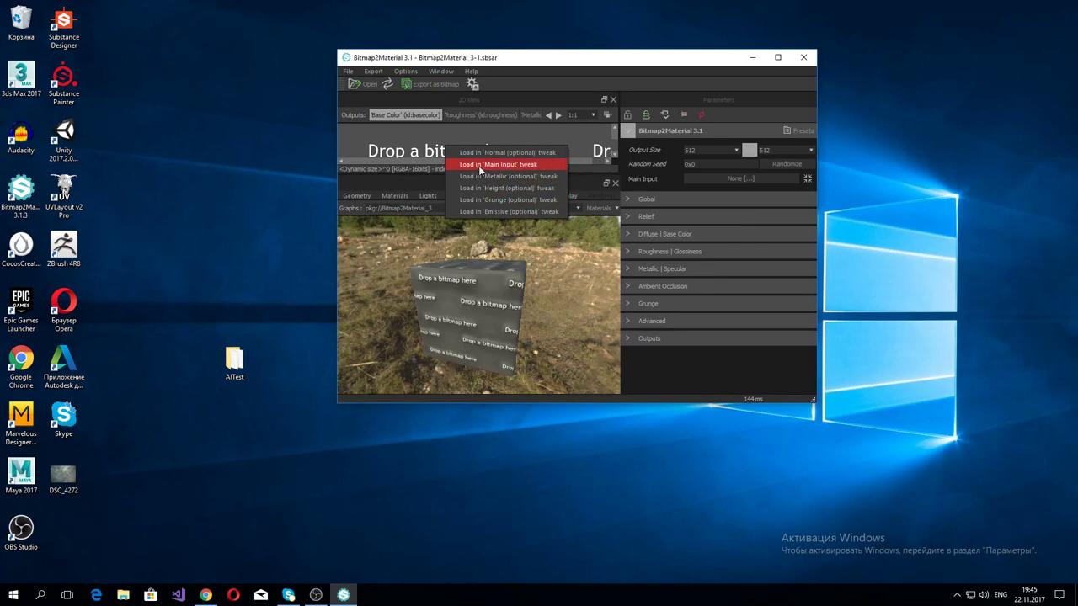
pyautogui.click(489, 167)
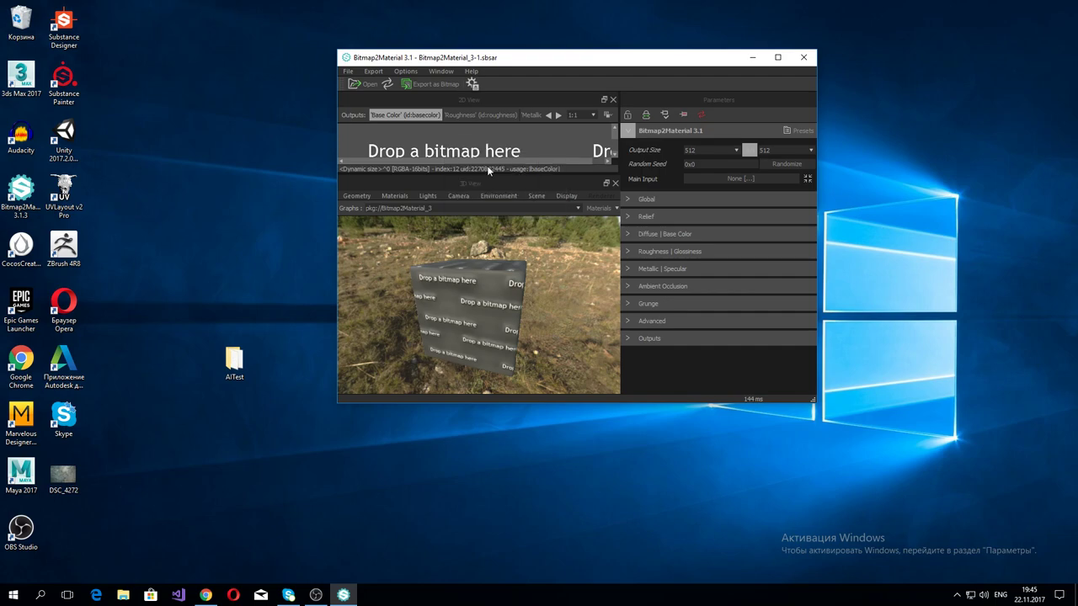
pyautogui.click(777, 57)
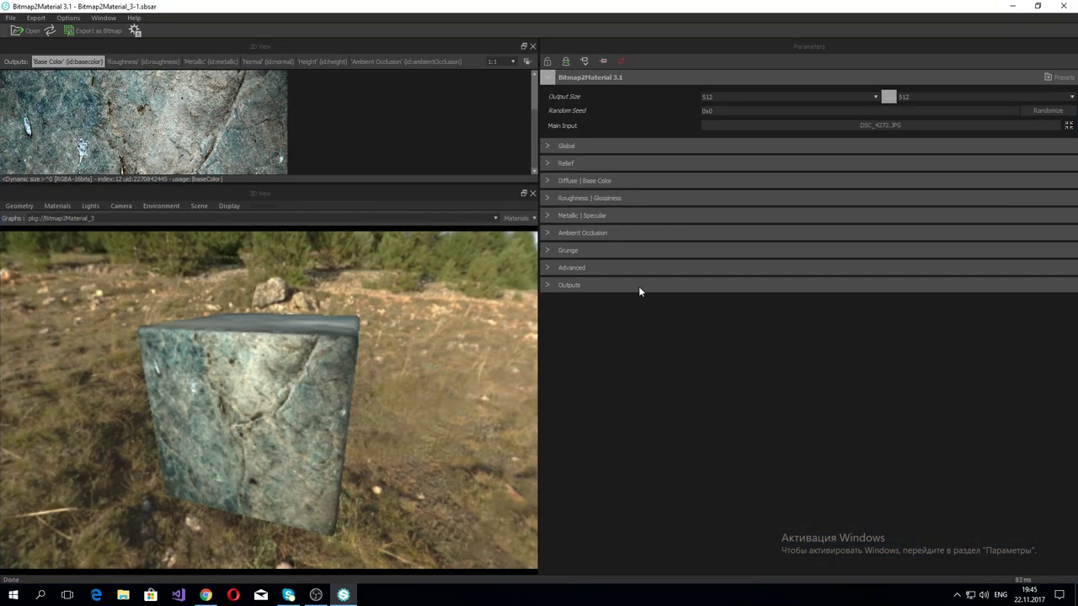
pyautogui.moveTo(455, 362)
pyautogui.mouseDown()
pyautogui.moveTo(353, 432)
pyautogui.moveTo(403, 398)
pyautogui.moveTo(416, 362)
pyautogui.moveTo(436, 373)
pyautogui.mouseUp()
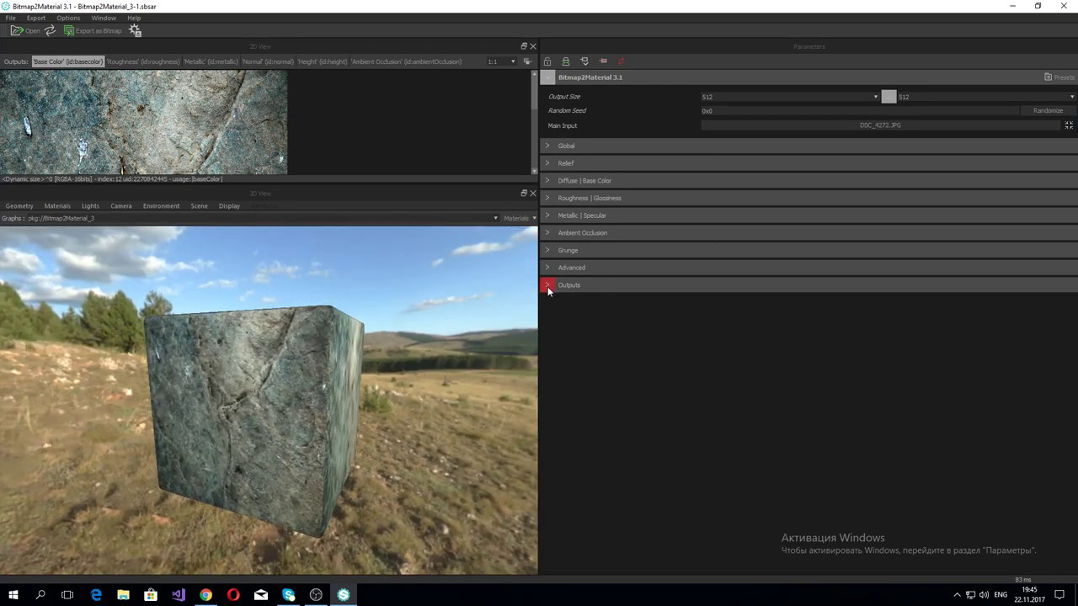
# Step: Expand the Outputs list and enlarge the 2D texture preview
pyautogui.click(547, 287)
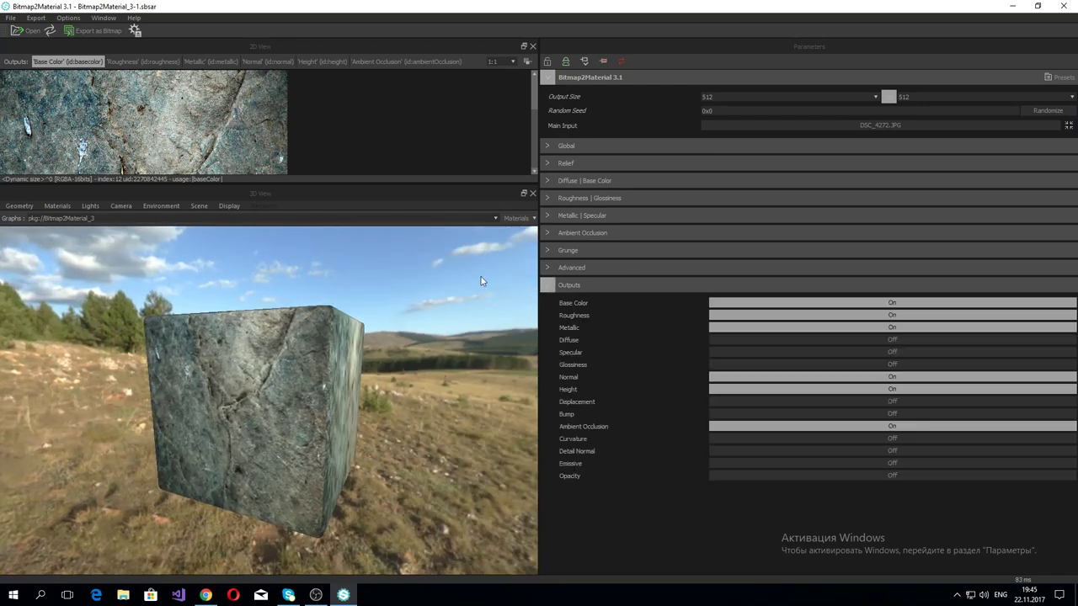
pyautogui.rightClick(348, 155)
pyautogui.click(290, 180)
pyautogui.moveTo(291, 179); pyautogui.dragTo(315, 241)
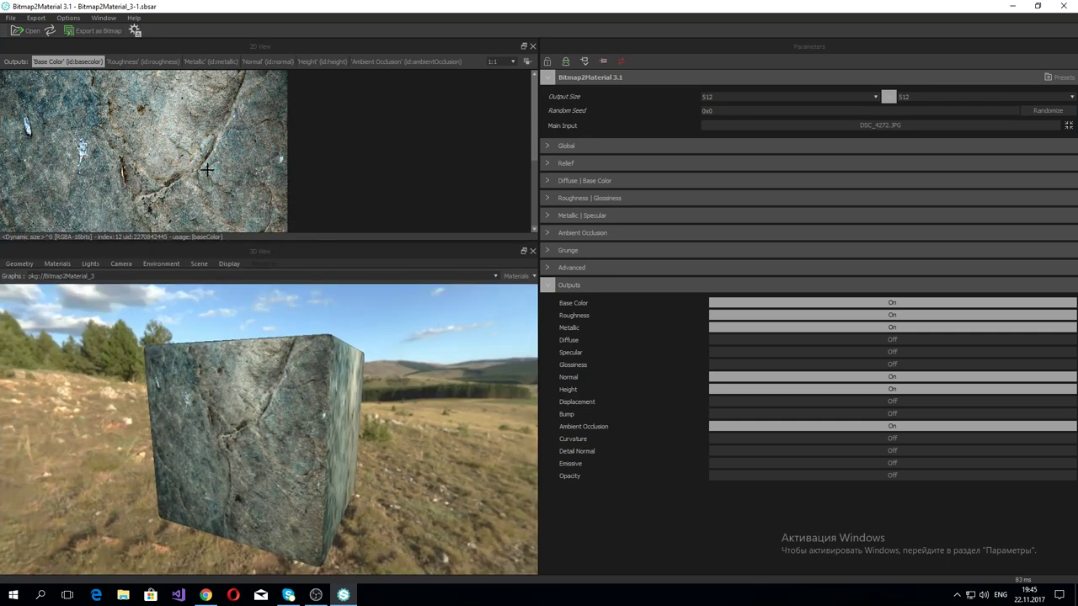
pyautogui.scroll(-3, 270, 162)
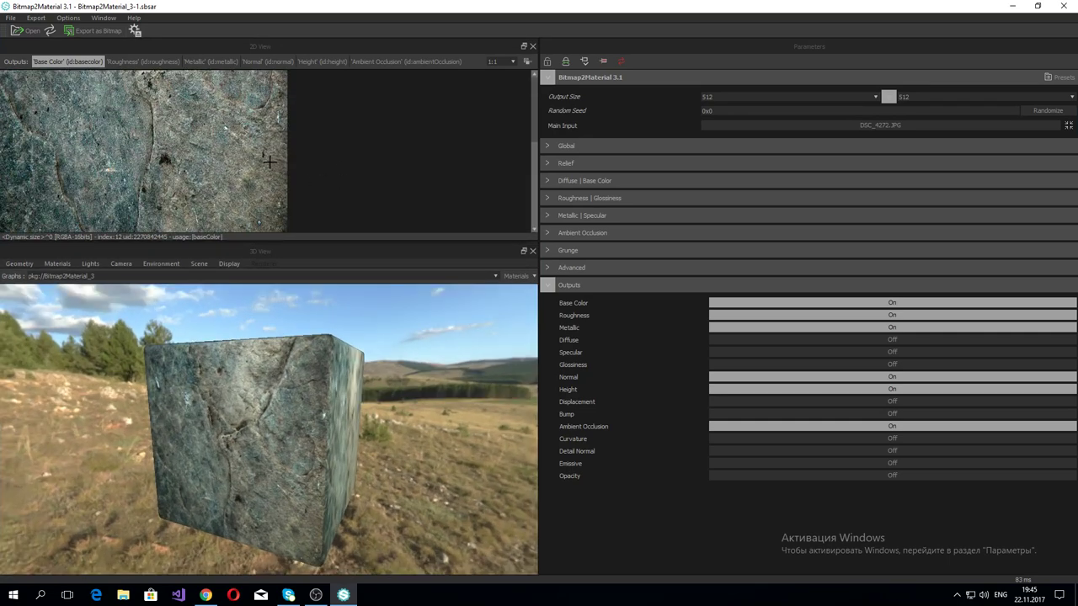
pyautogui.scroll(-1, 270, 161)
pyautogui.scroll(-1, 286, 173)
pyautogui.scroll(-1, 301, 180)
# Step: Fit the texture in the 2D preview, then magnify it to 200%
pyautogui.click(501, 62)
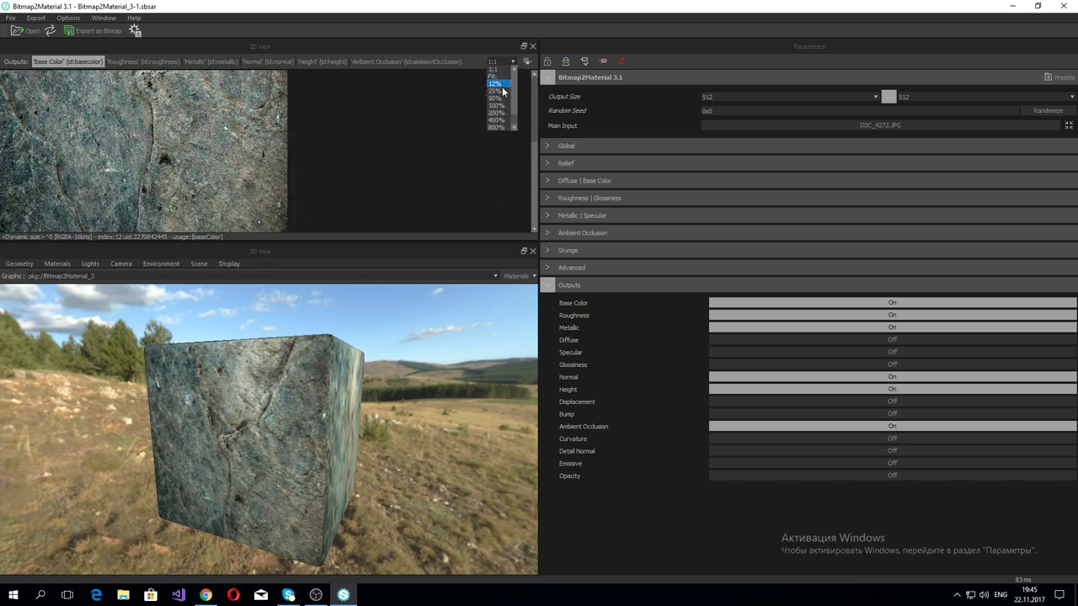
pyautogui.click(494, 77)
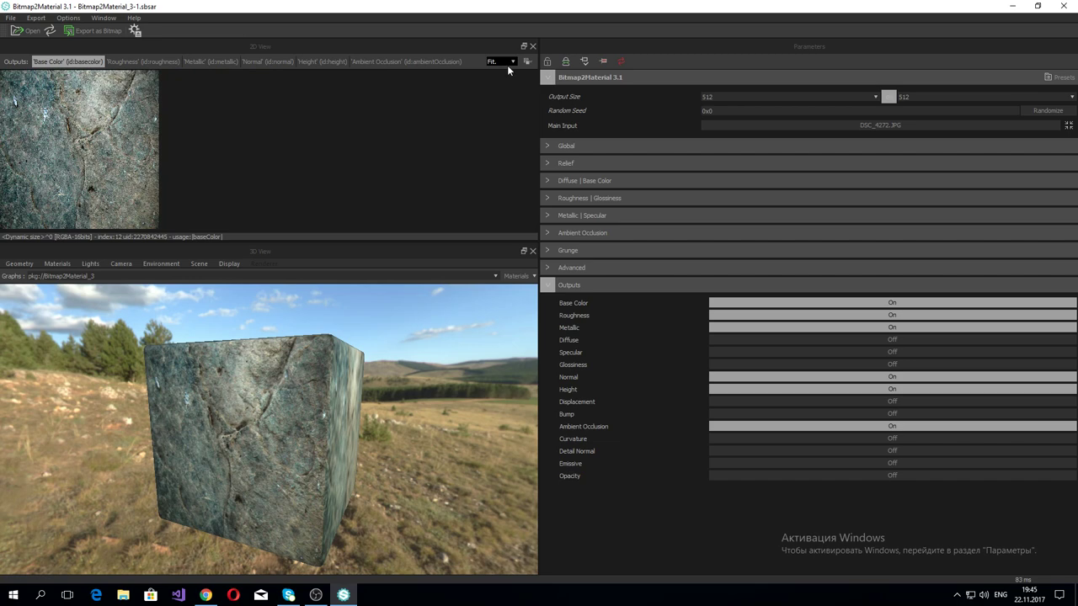
pyautogui.click(508, 62)
pyautogui.click(511, 86)
pyautogui.moveTo(537, 154)
pyautogui.mouseDown()
pyautogui.moveTo(264, 140)
pyautogui.moveTo(560, 176)
pyautogui.mouseUp()
pyautogui.click(533, 60)
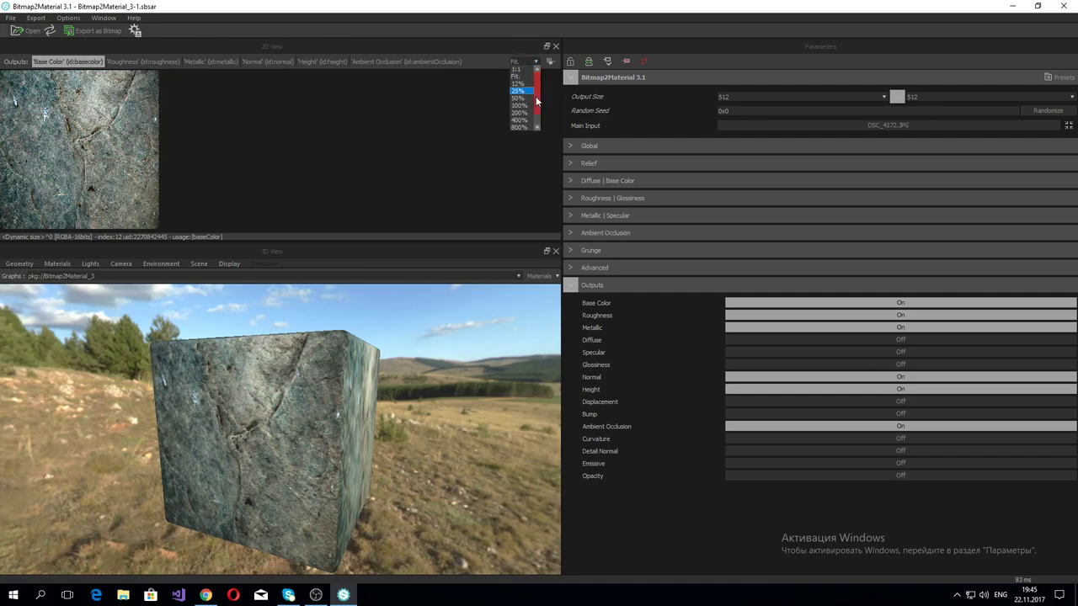
pyautogui.click(520, 112)
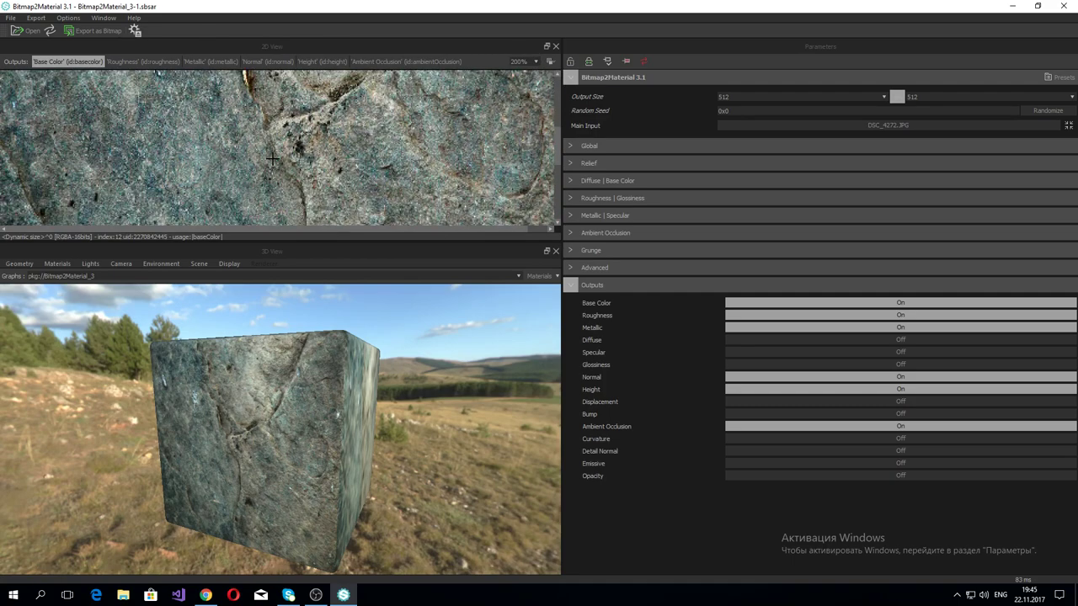
pyautogui.moveTo(272, 158); pyautogui.dragTo(253, 168, button='middle')
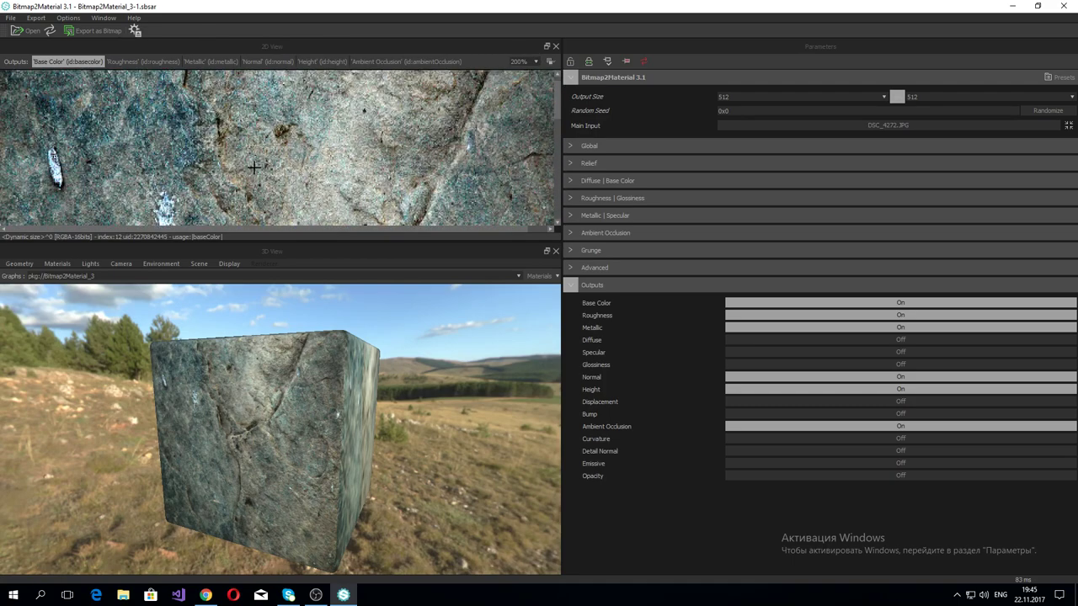
# Step: Pan across the texture and view it at 100% zoom
pyautogui.rightClick(250, 216)
pyautogui.click(337, 191)
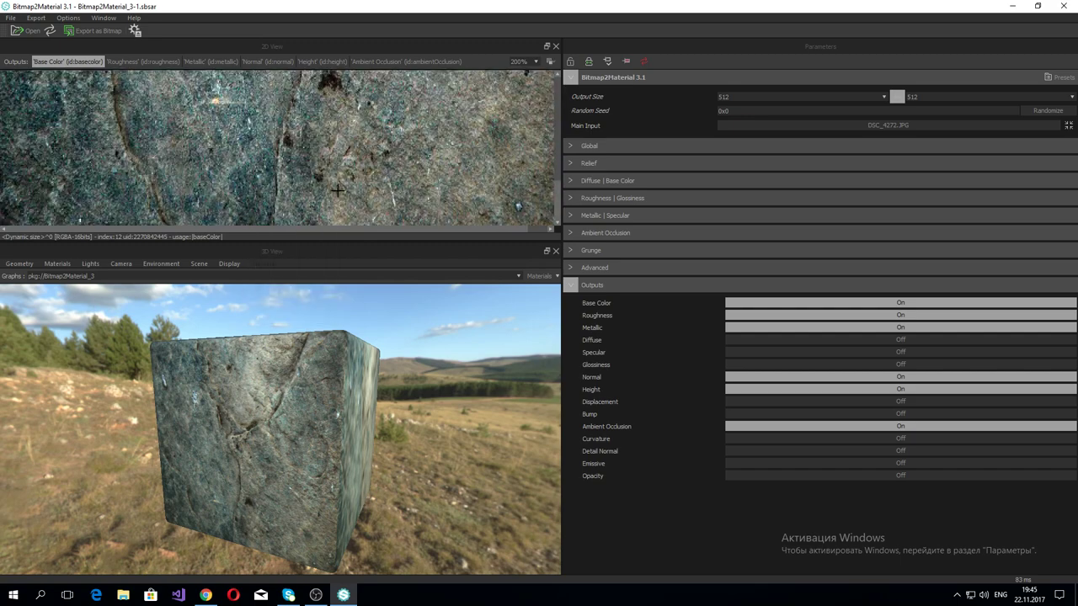
pyautogui.rightClick(338, 178)
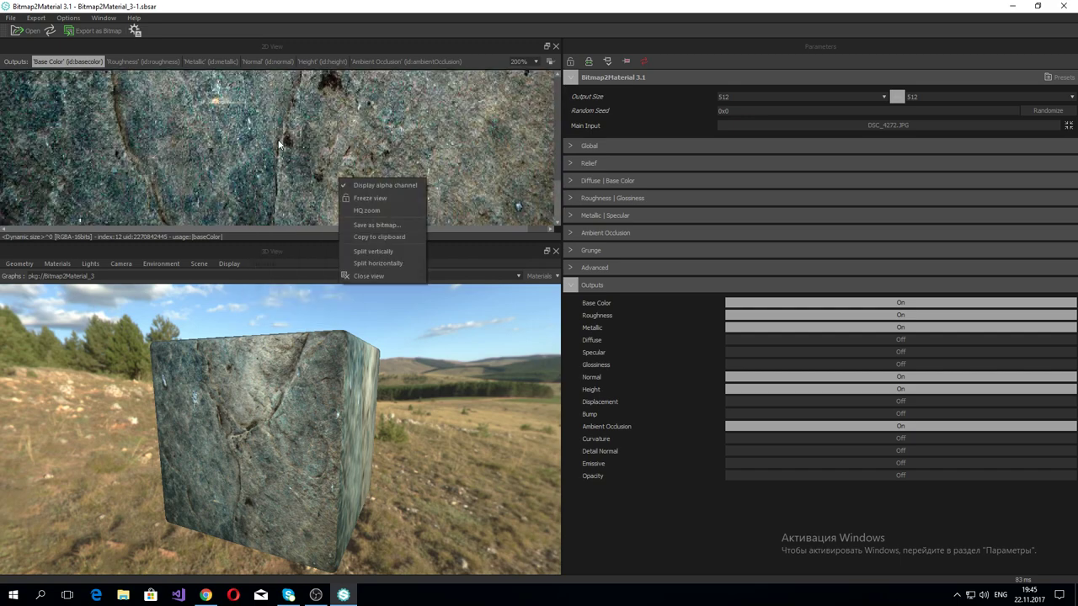
pyautogui.click(279, 144)
pyautogui.moveTo(308, 151); pyautogui.dragTo(348, 154, button='middle')
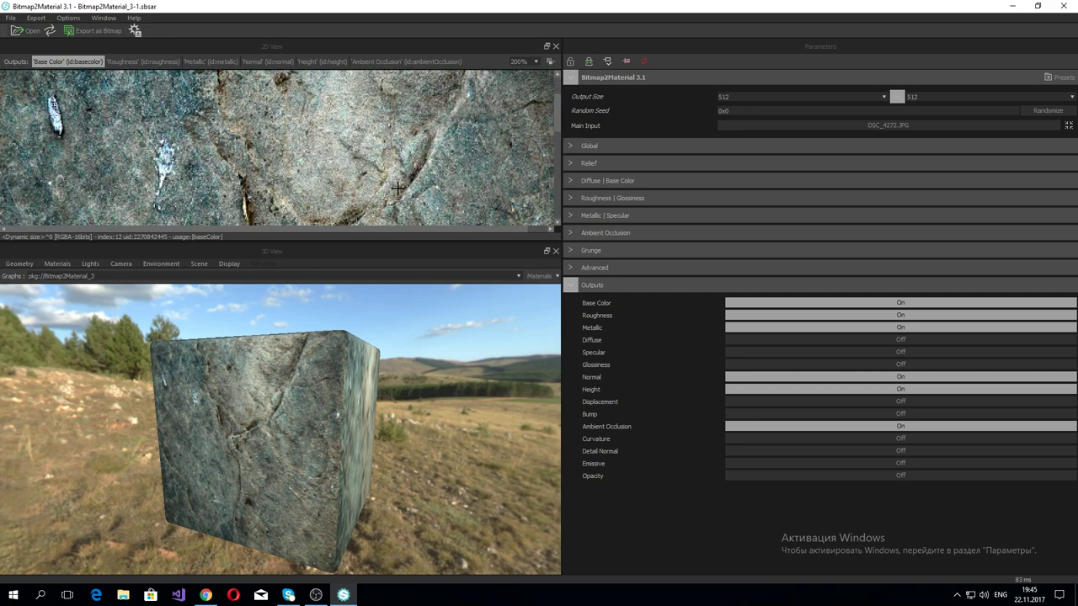
pyautogui.click(534, 62)
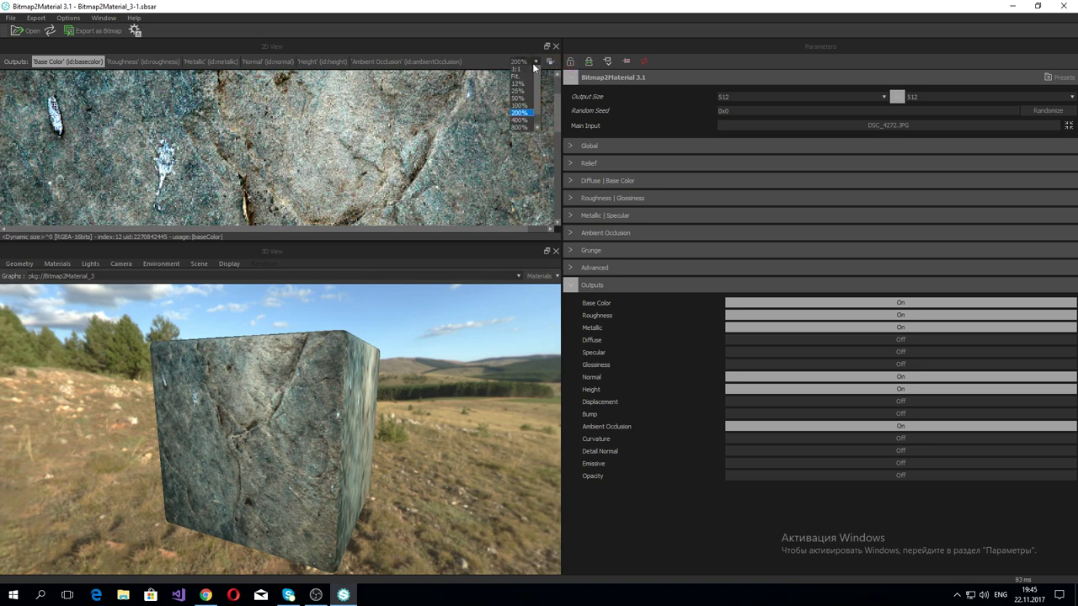
pyautogui.click(518, 106)
pyautogui.moveTo(256, 174); pyautogui.dragTo(256, 167, button='middle')
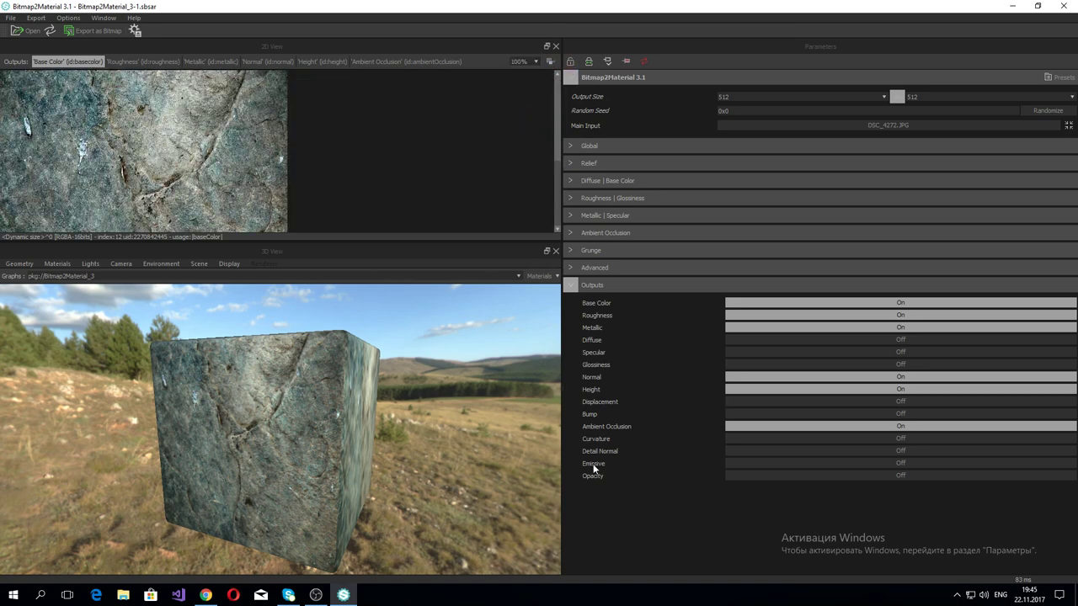
# Step: Expand and collapse the Advanced, Global and Relief settings sections
pyautogui.click(577, 266)
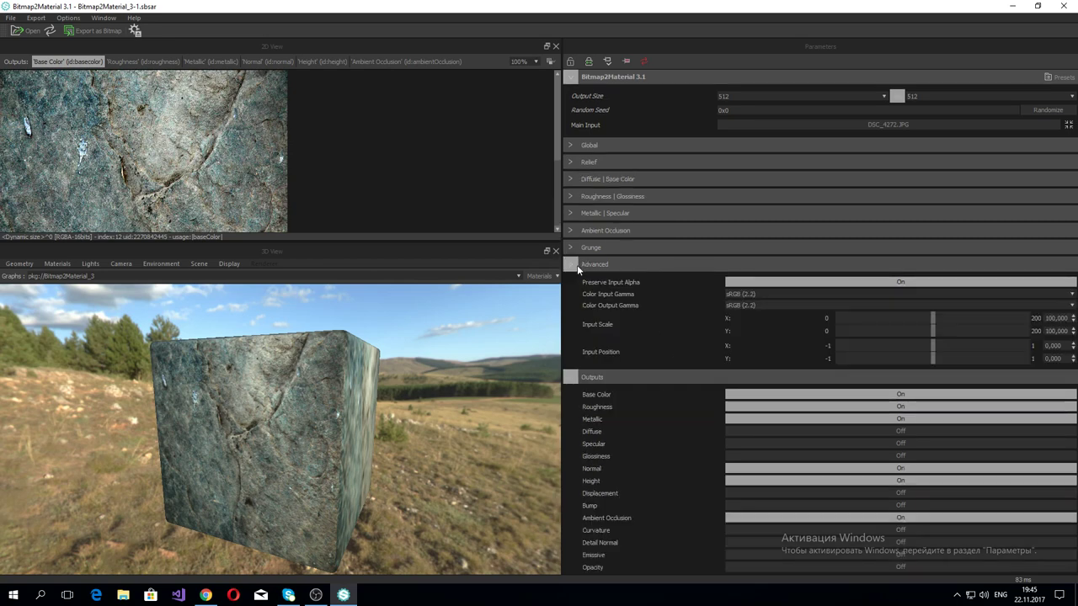
pyautogui.click(577, 264)
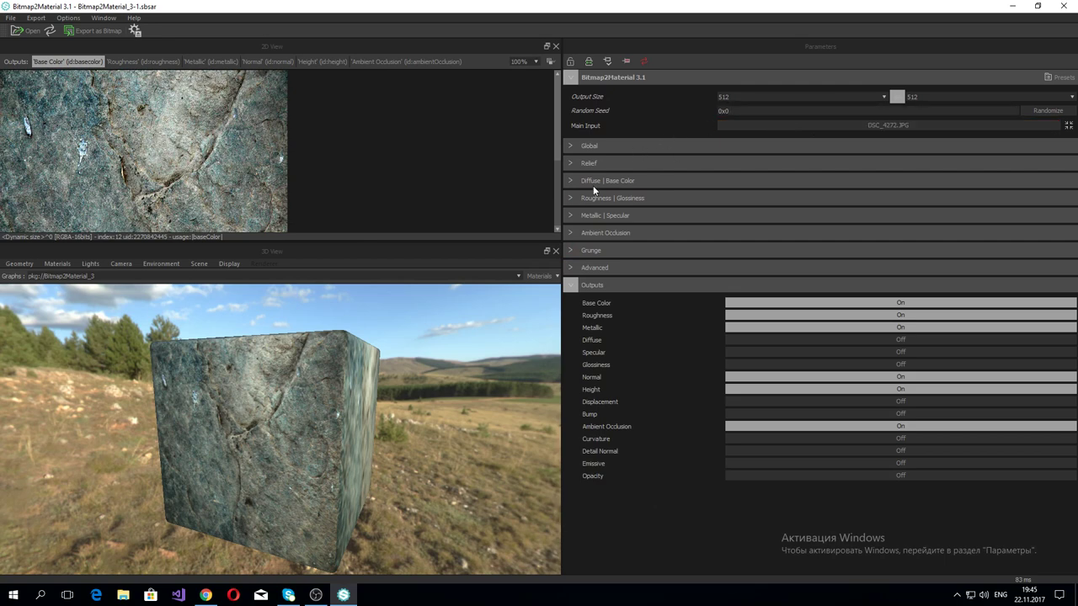
pyautogui.click(578, 146)
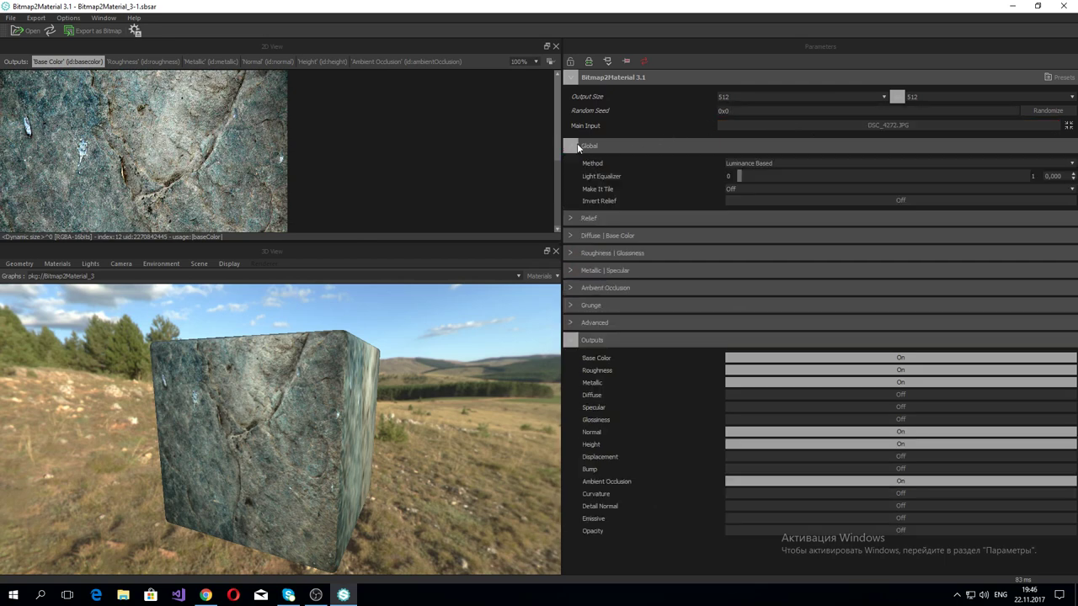
pyautogui.click(571, 219)
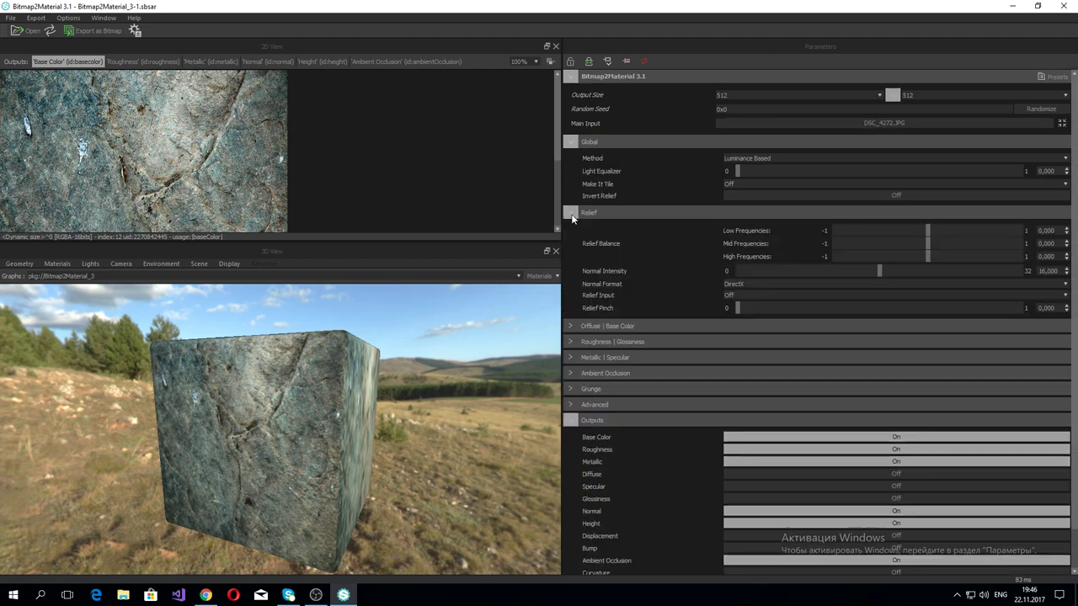
pyautogui.click(572, 218)
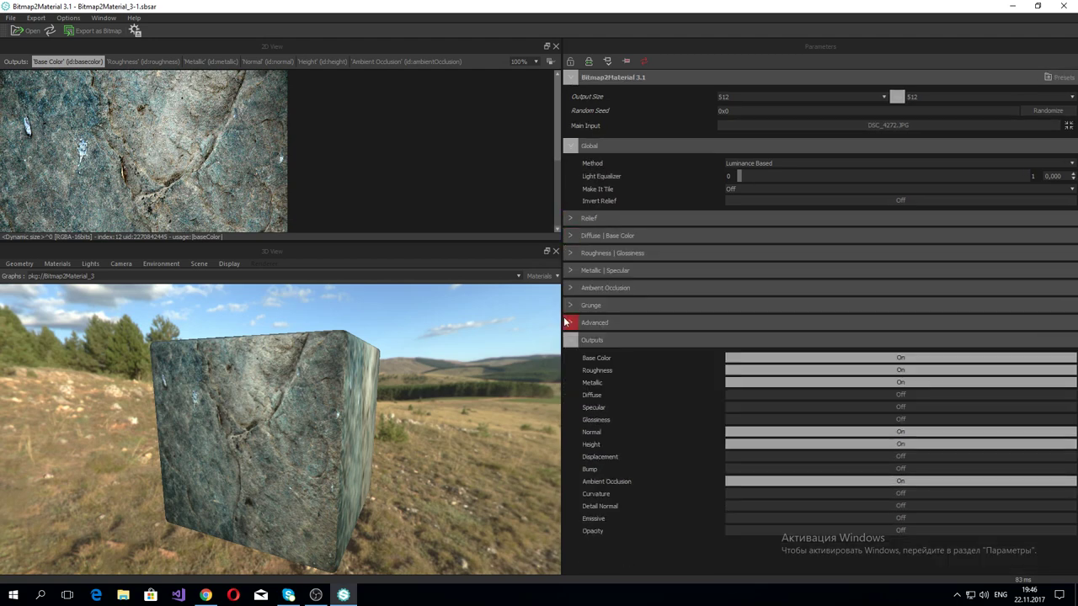
pyautogui.click(570, 308)
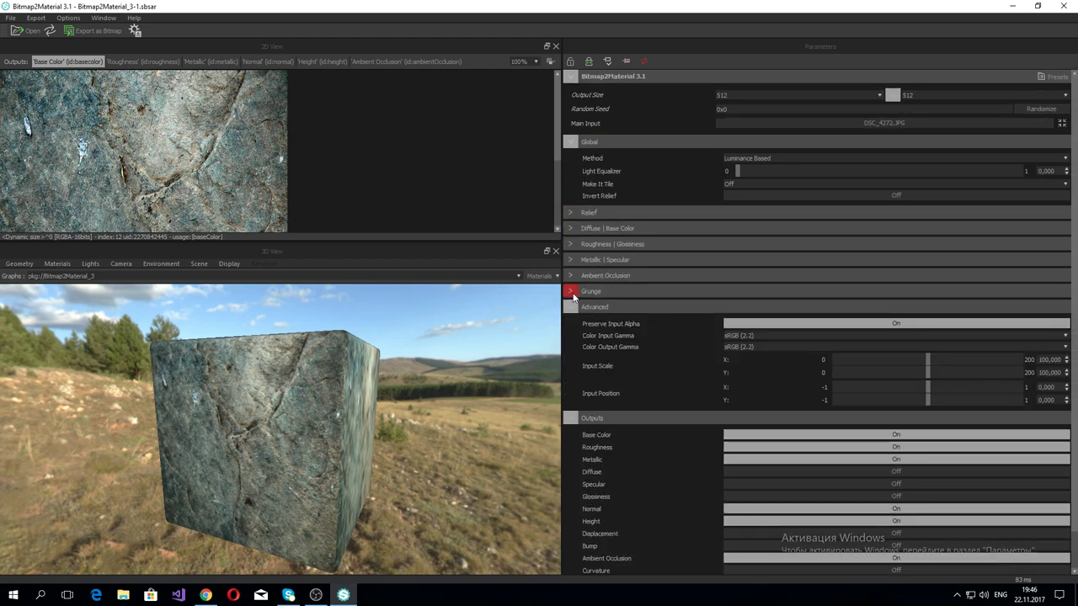
pyautogui.scroll(-2, 674, 434)
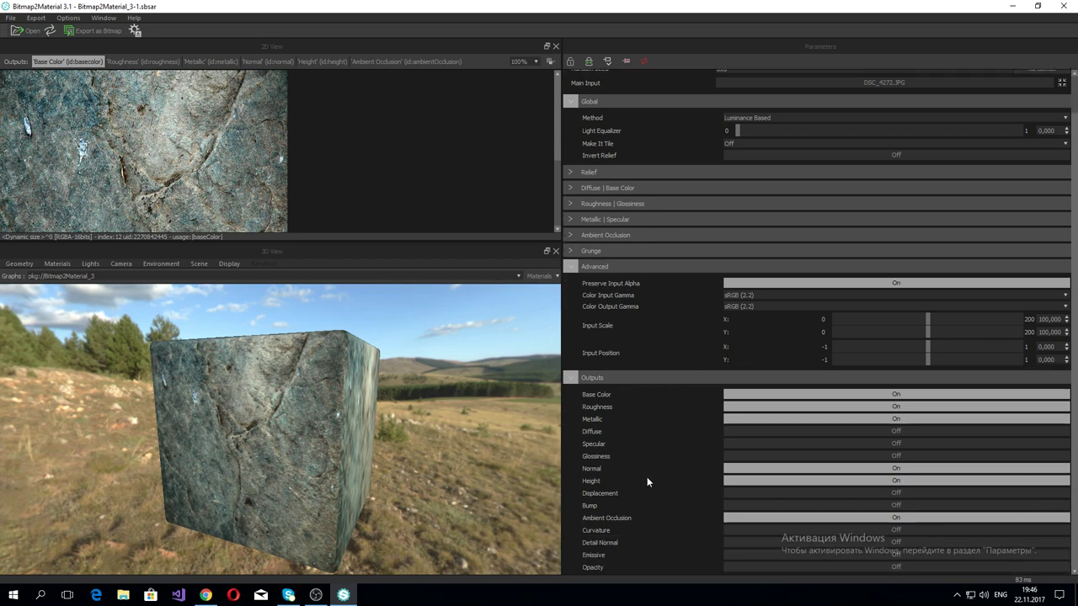
# Step: Set the default preview material's Tiling to about 2.1
pyautogui.click(57, 264)
pyautogui.moveTo(65, 276)
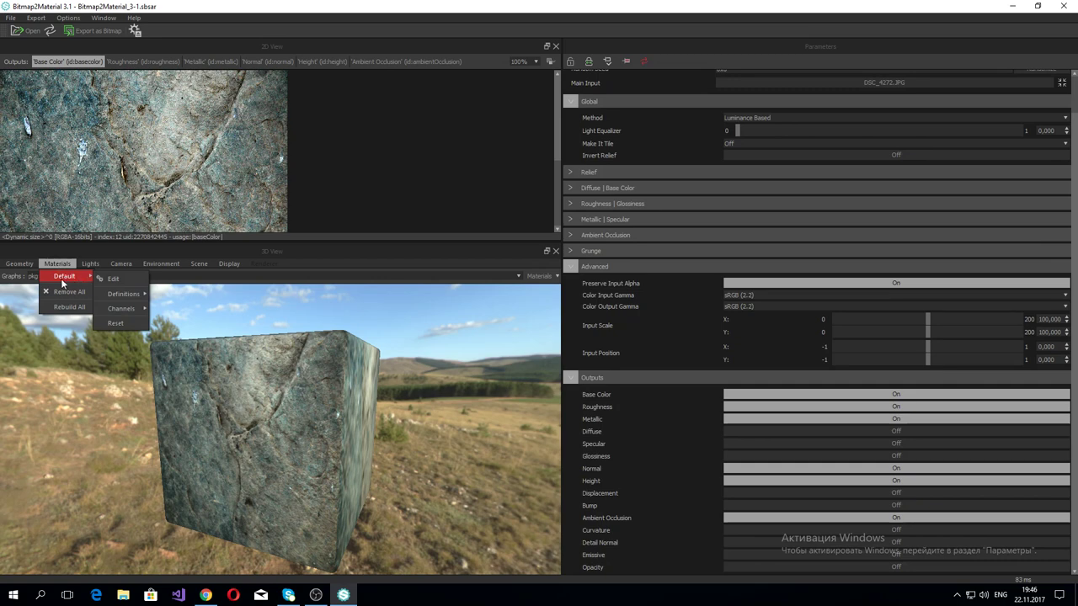
pyautogui.click(114, 278)
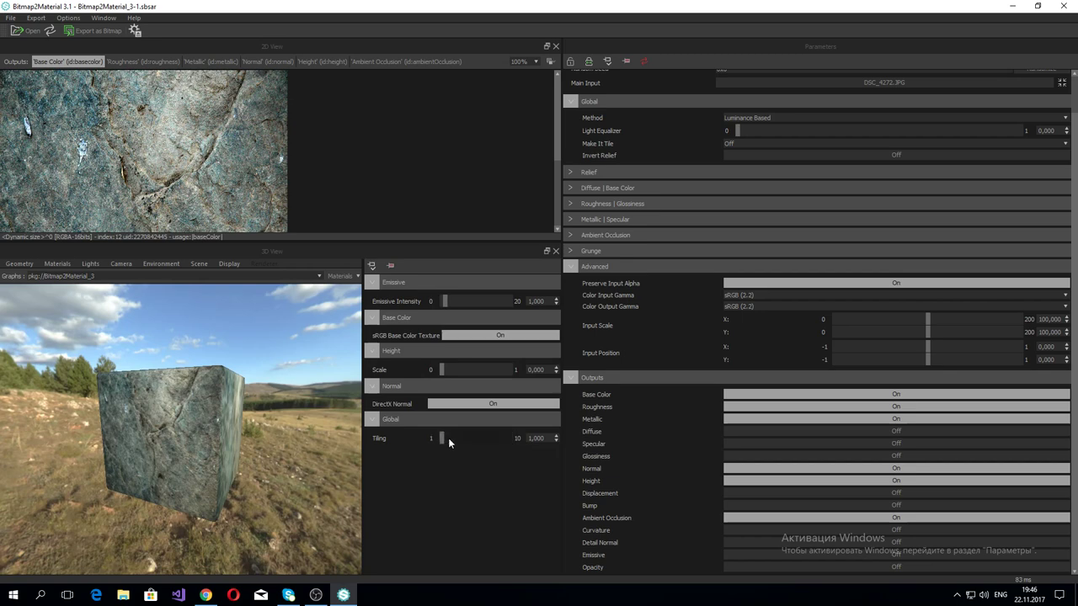
pyautogui.moveTo(449, 438); pyautogui.dragTo(444, 439)
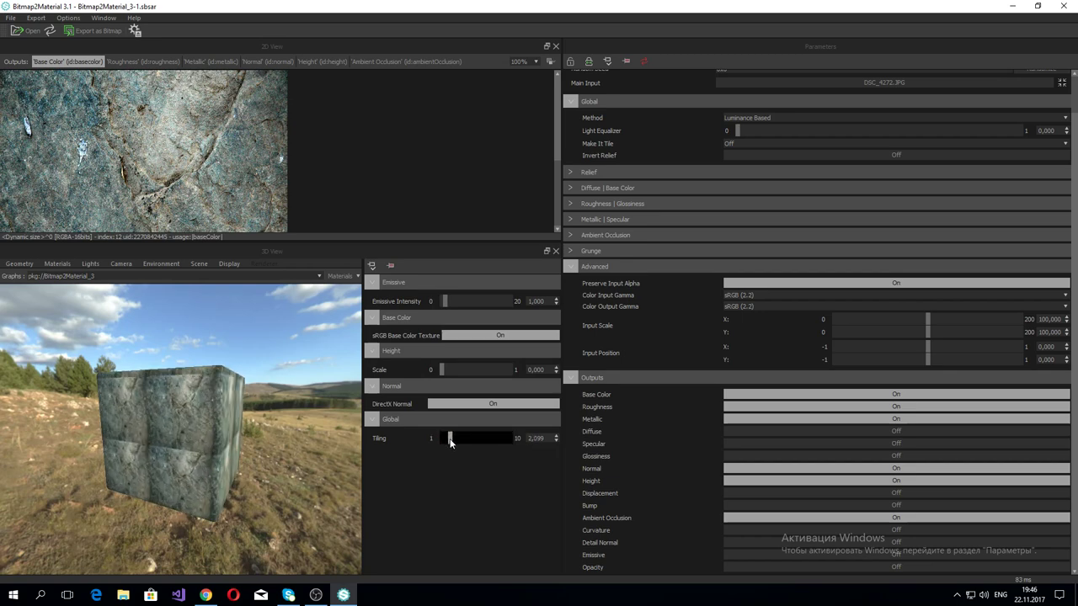
pyautogui.scroll(2, 233, 433)
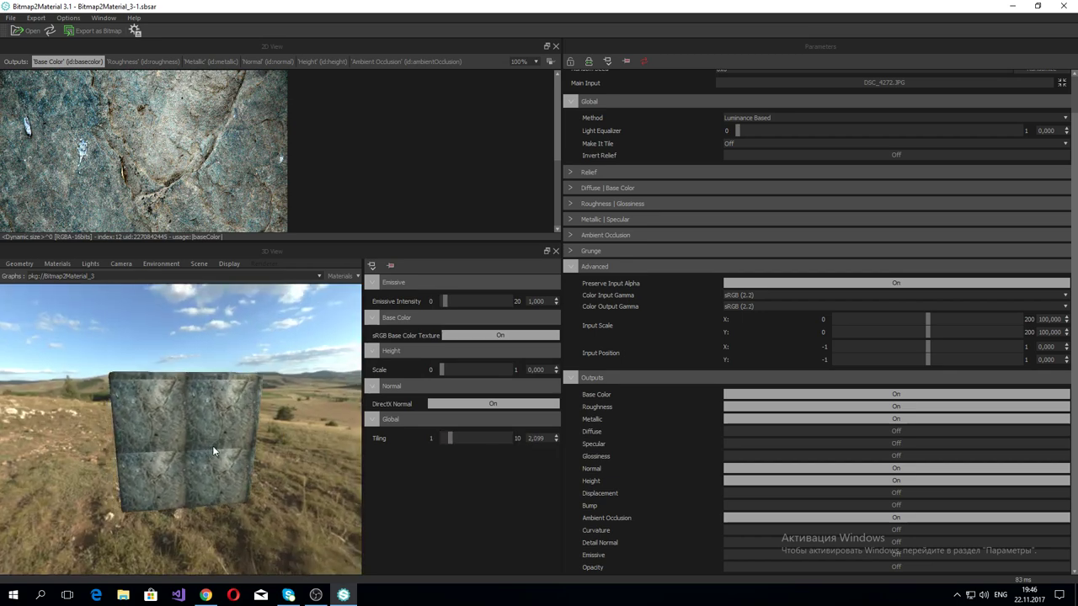
pyautogui.scroll(2, 213, 445)
pyautogui.scroll(3, 210, 433)
pyautogui.scroll(-1, 208, 429)
pyautogui.scroll(-2, 195, 411)
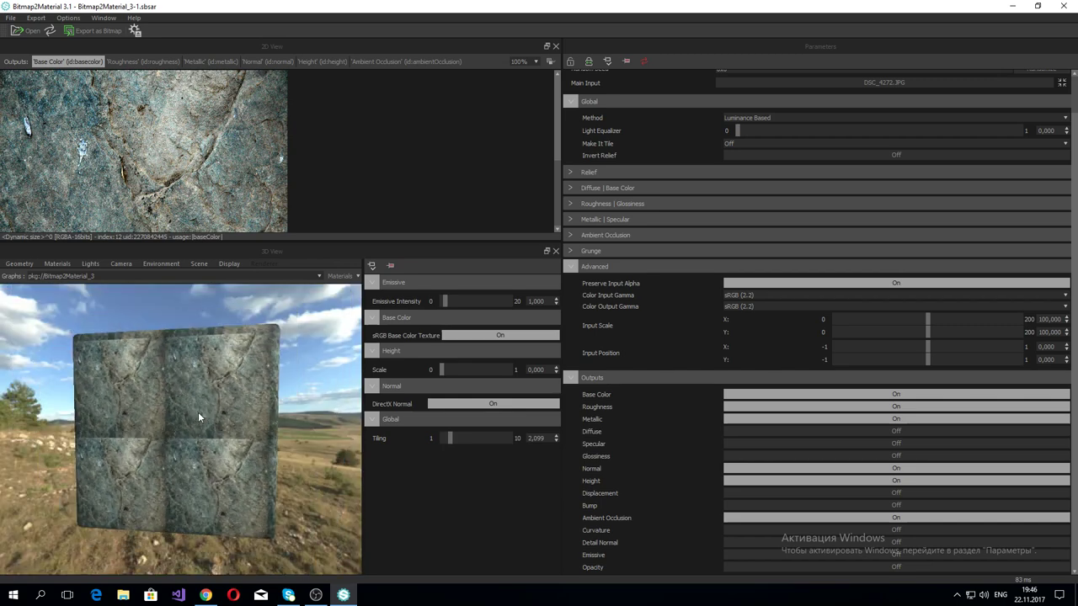
pyautogui.scroll(-2, 198, 411)
pyautogui.scroll(1, 199, 413)
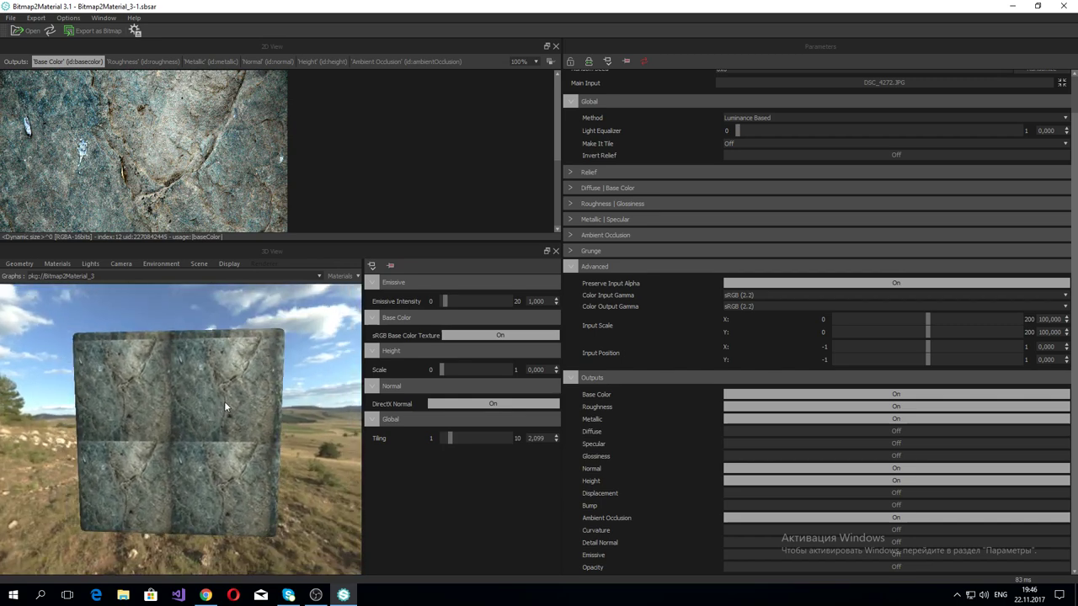
# Step: Close the preview material parameters and orbit the cube to show its right side
pyautogui.click(557, 252)
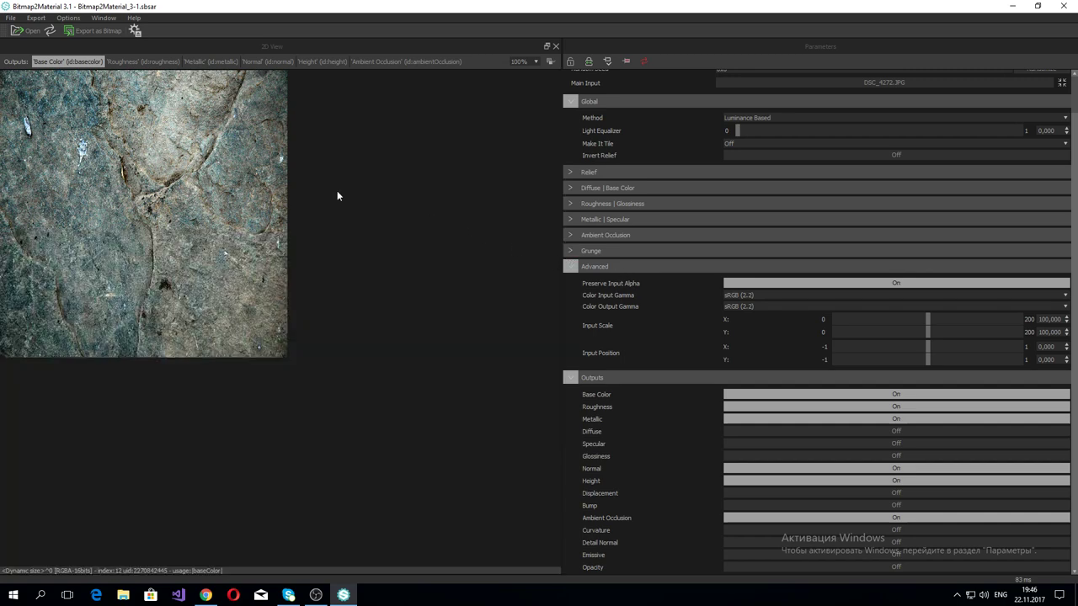
pyautogui.click(103, 17)
pyautogui.click(111, 41)
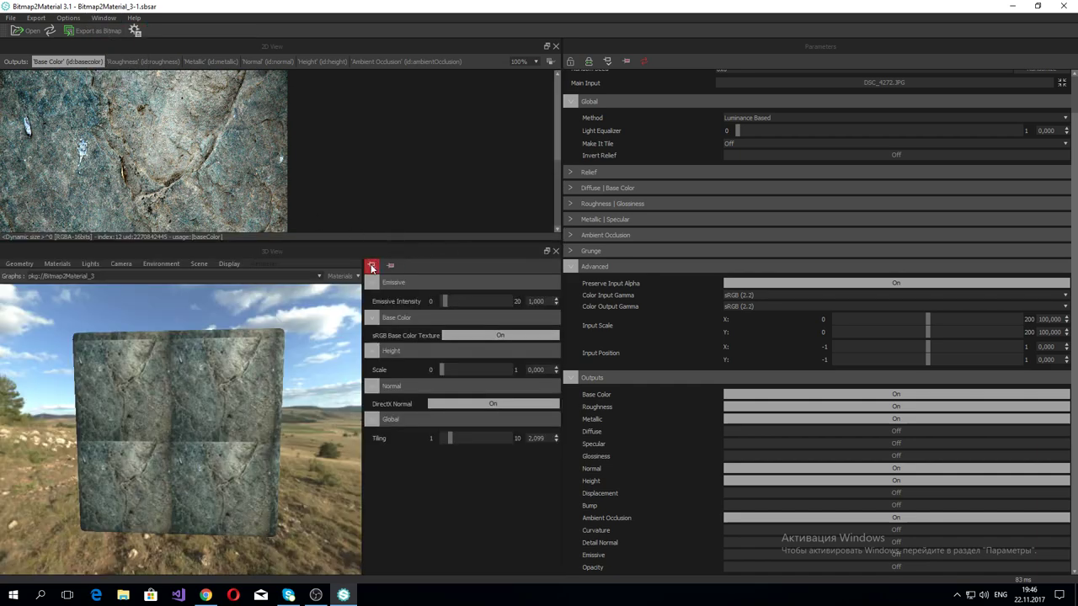
pyautogui.click(480, 282)
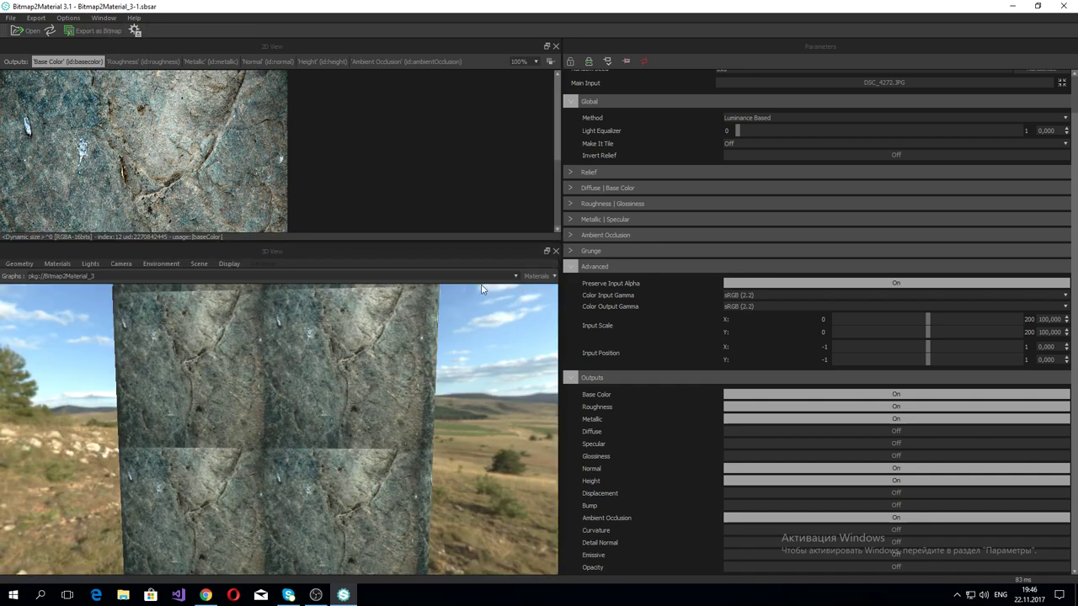
pyautogui.moveTo(485, 289); pyautogui.dragTo(405, 347)
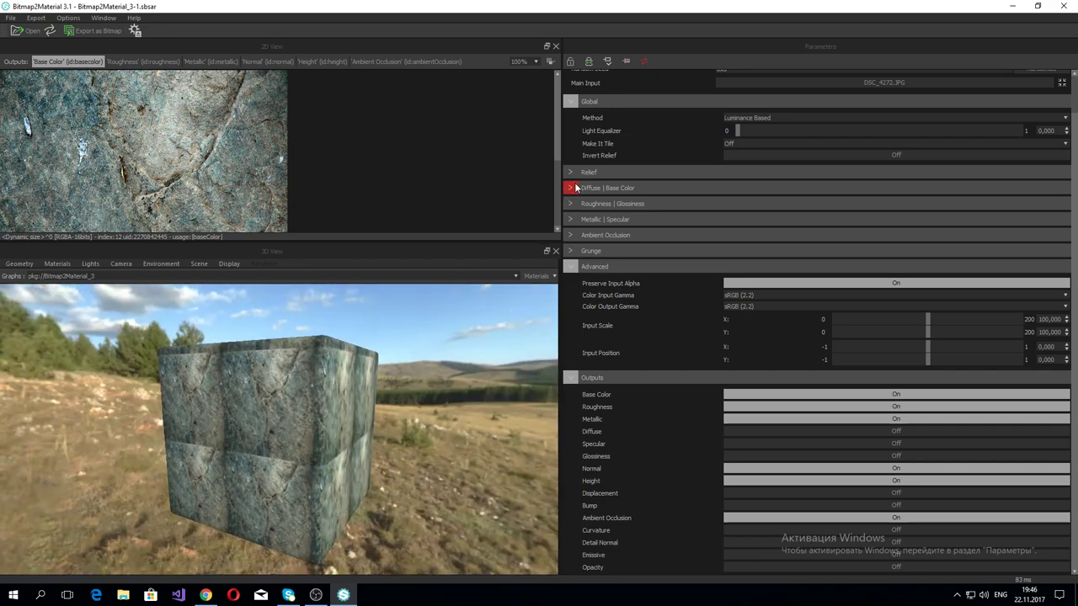
# Step: Set the Output Size to 1024
pyautogui.scroll(1, 694, 421)
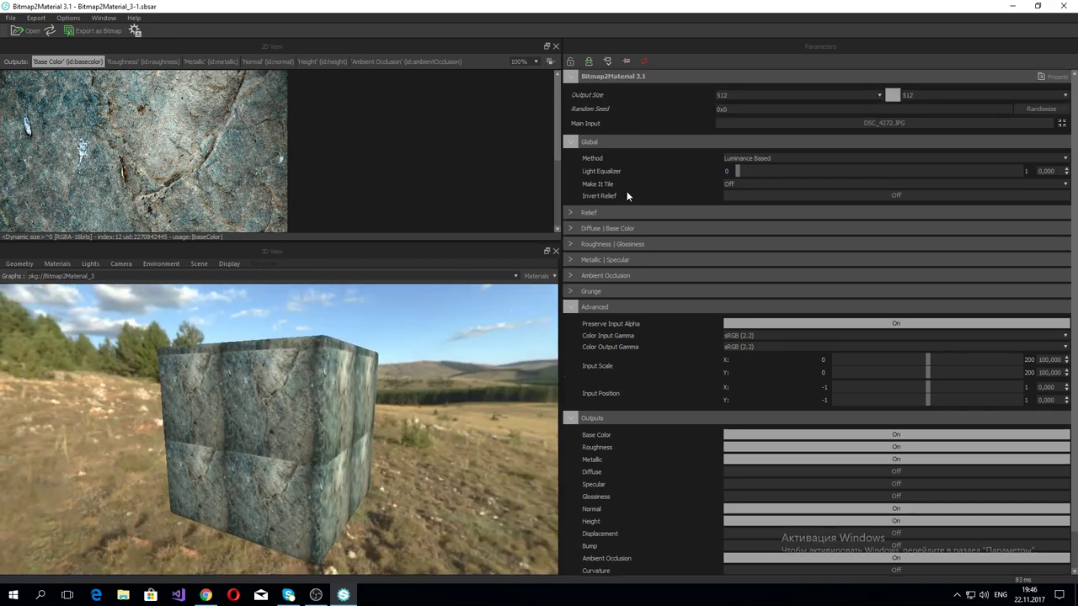
pyautogui.click(758, 108)
pyautogui.click(729, 95)
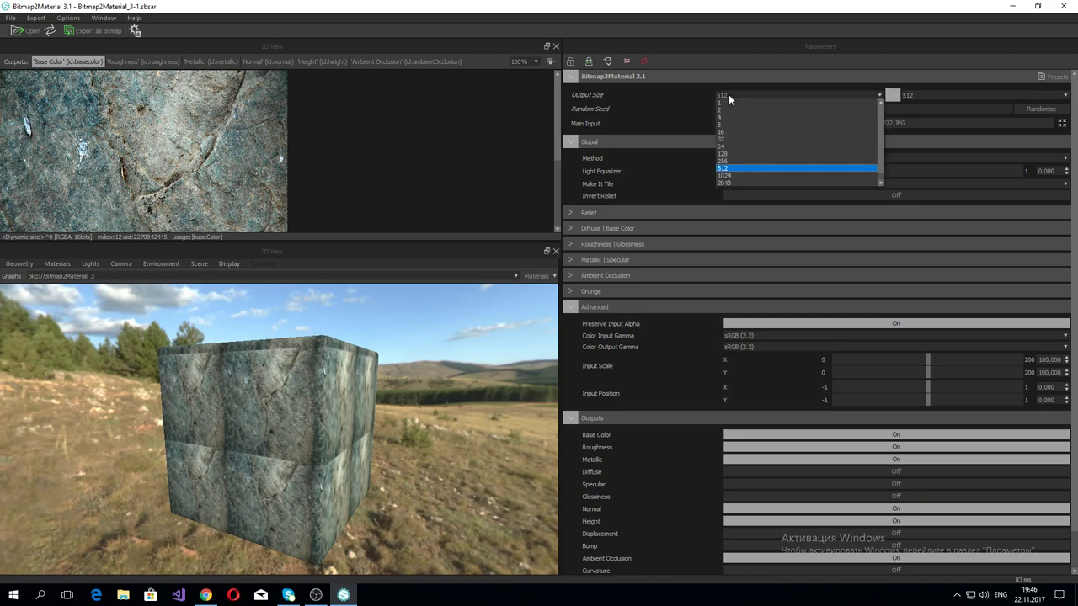
pyautogui.click(727, 178)
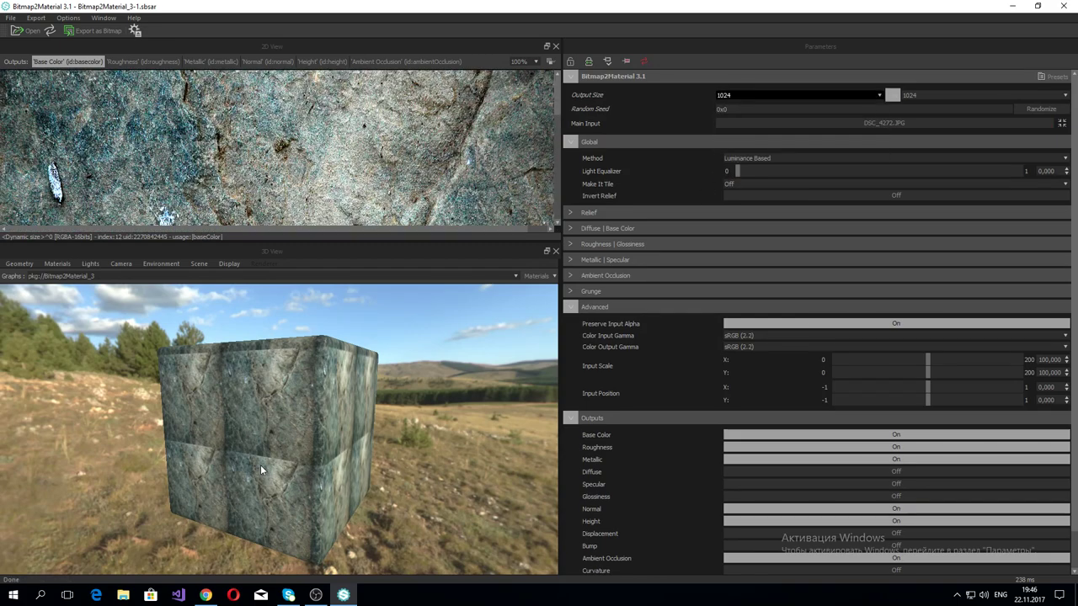
pyautogui.moveTo(260, 465); pyautogui.dragTo(286, 446)
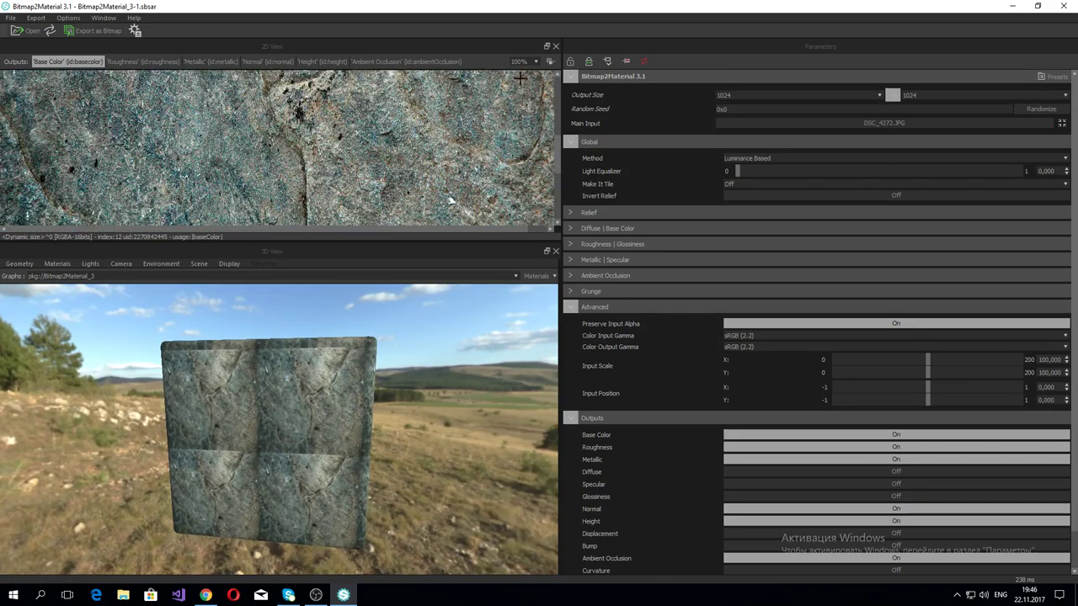
# Step: Check the texture preview at 50% and then 100% zoom
pyautogui.click(533, 61)
pyautogui.click(520, 99)
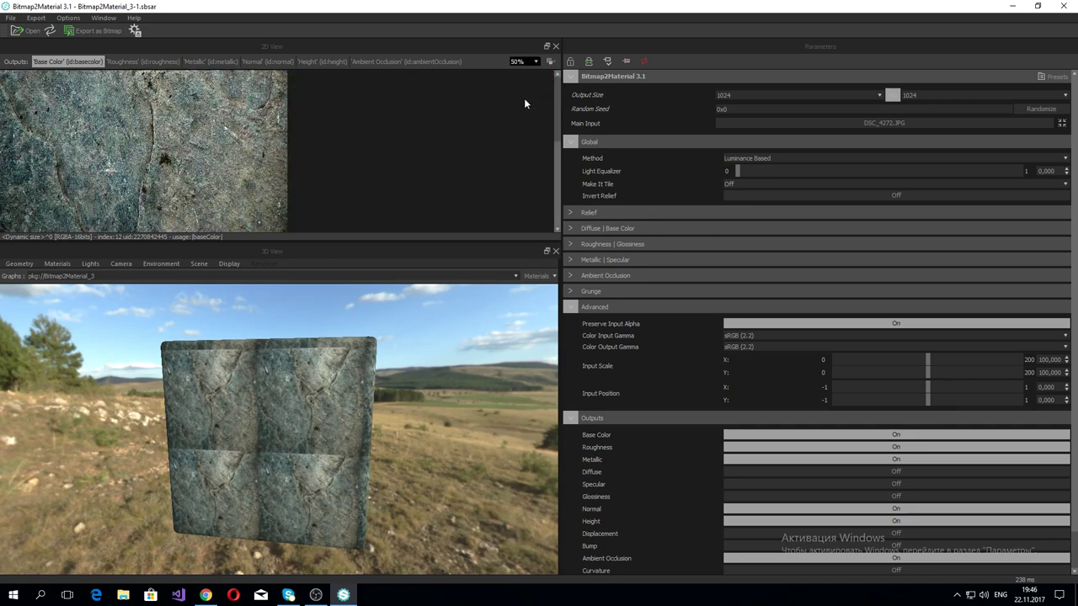
pyautogui.click(531, 62)
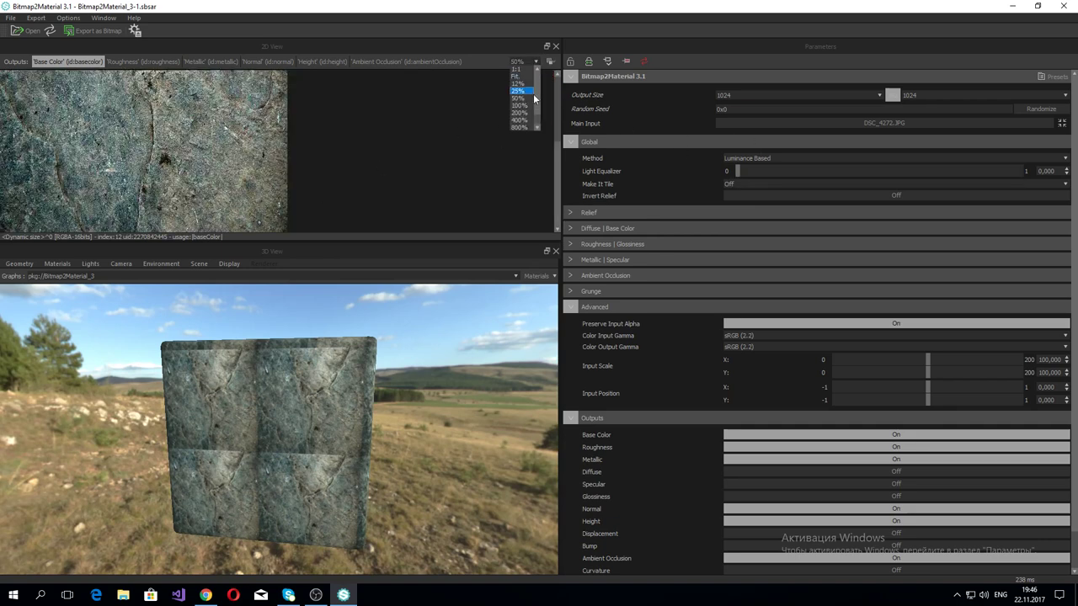
pyautogui.click(459, 149)
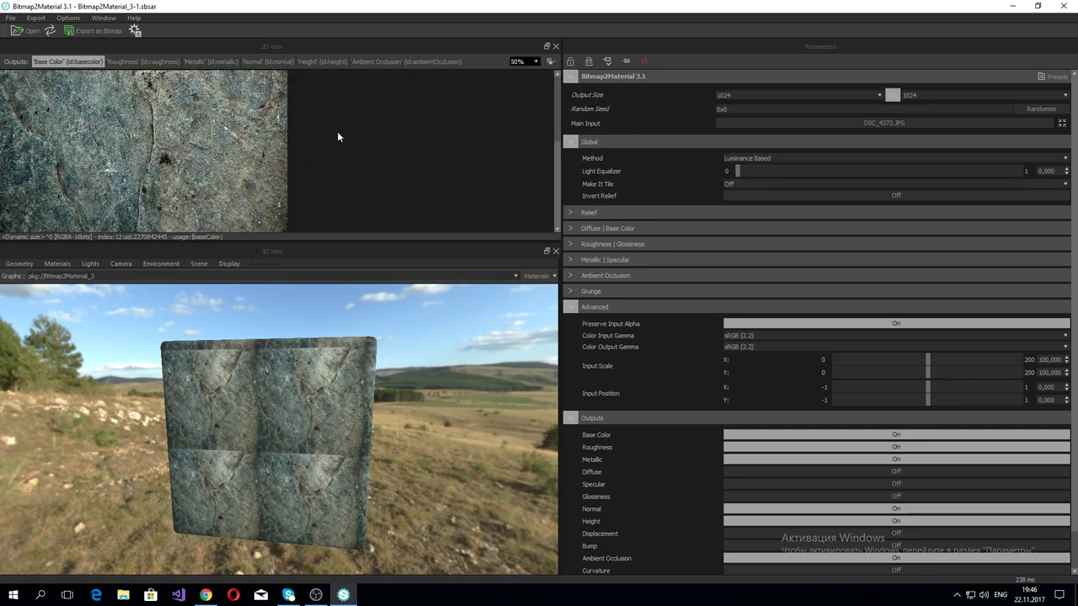
pyautogui.click(536, 61)
pyautogui.click(525, 104)
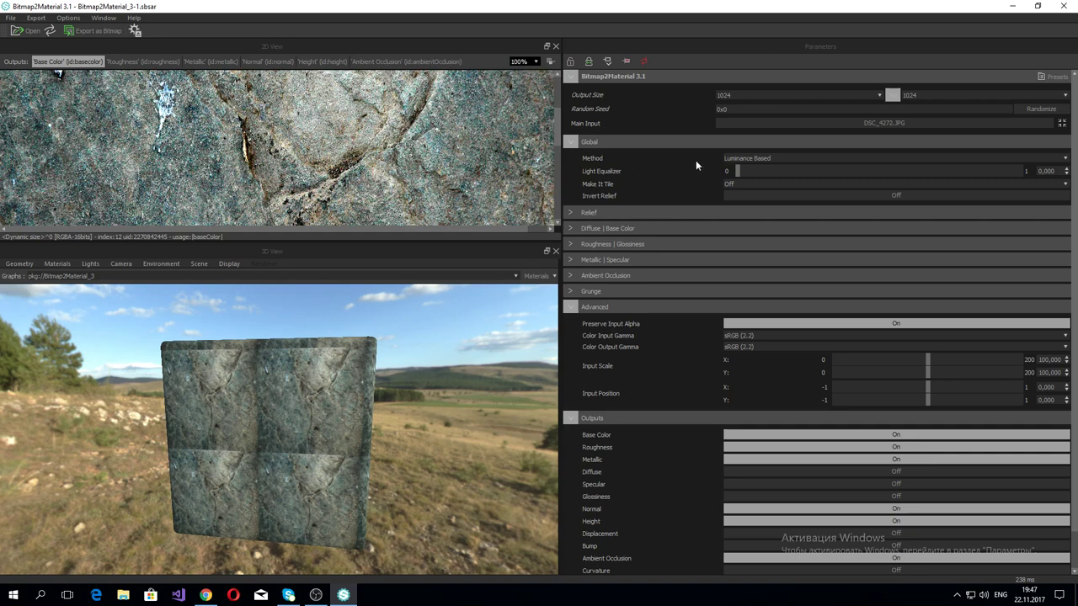
pyautogui.click(741, 160)
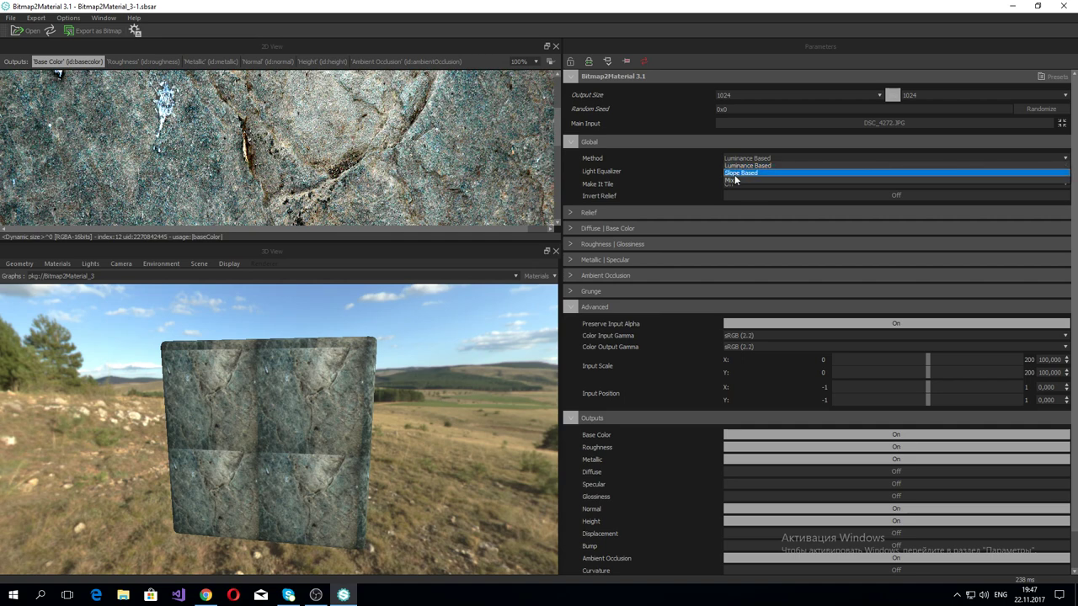
# Step: Keep the Luminance Based method and set the Light Equalizer to about 0.55
pyautogui.click(699, 170)
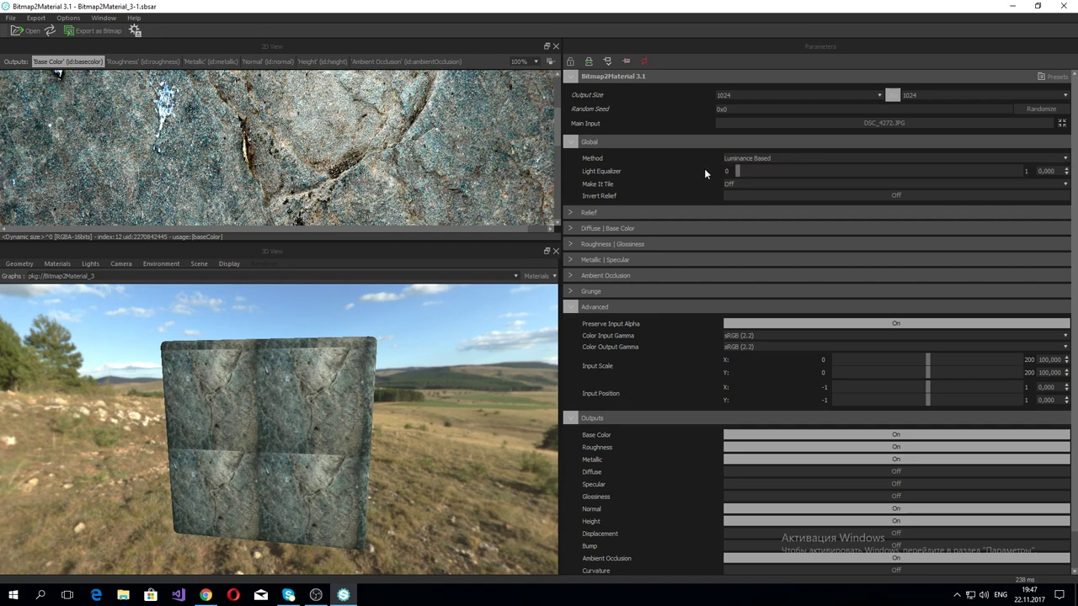
pyautogui.moveTo(737, 174); pyautogui.dragTo(864, 174)
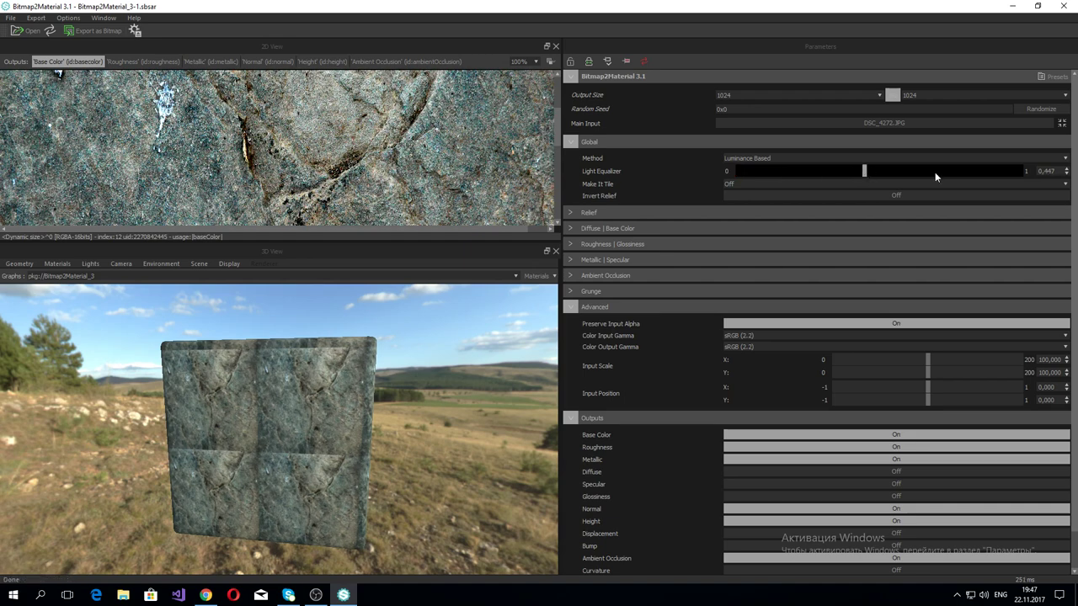
pyautogui.moveTo(863, 174); pyautogui.dragTo(1023, 171)
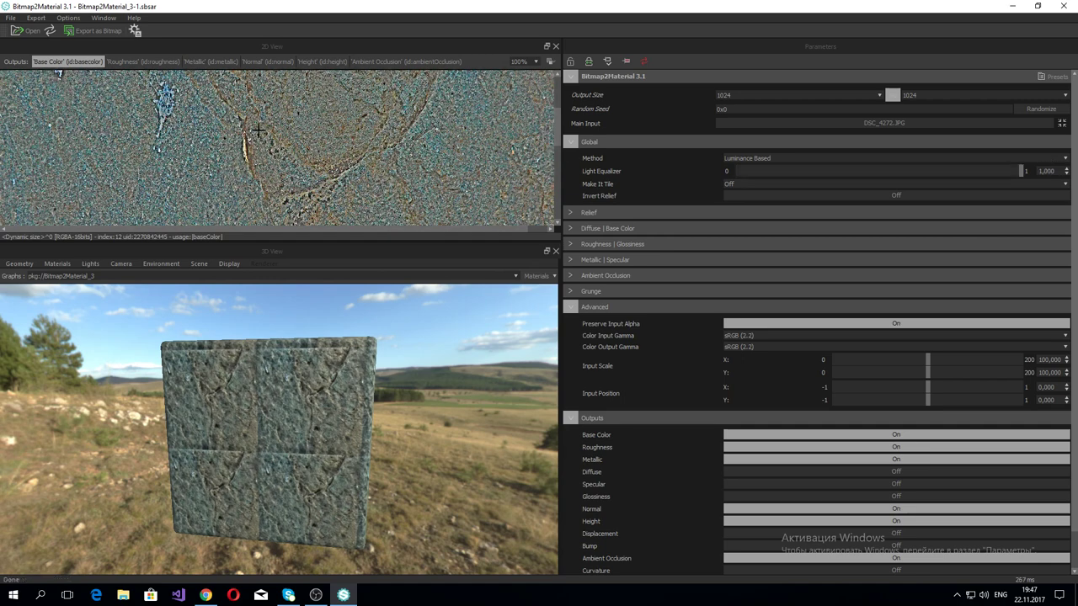
pyautogui.click(857, 171)
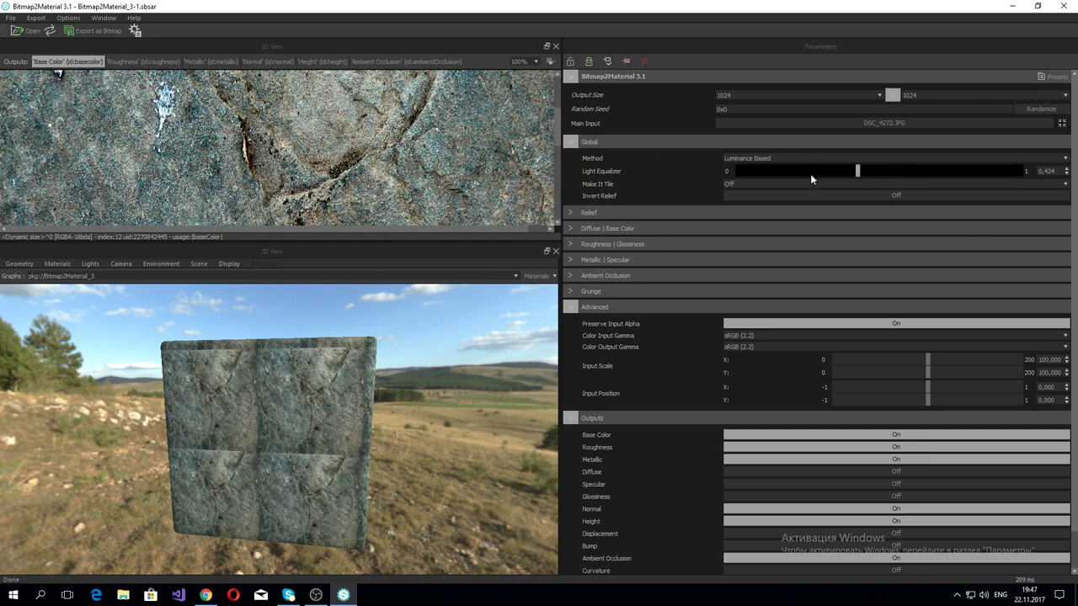
pyautogui.click(810, 174)
pyautogui.click(894, 174)
pyautogui.click(812, 158)
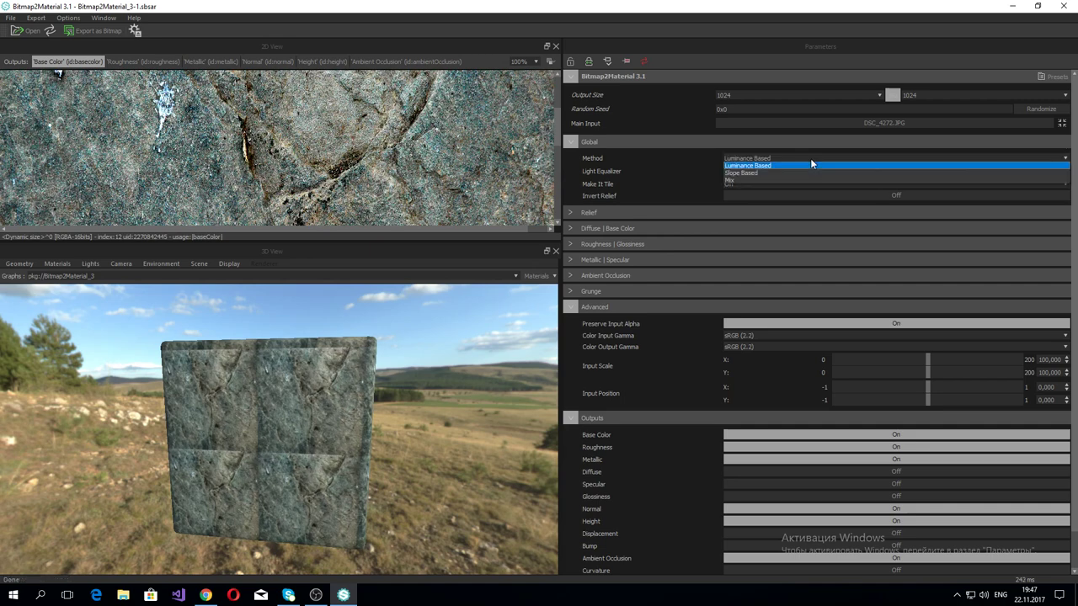
# Step: Switch the relief method to Slope Based and set the light angle to 0,025
pyautogui.click(761, 172)
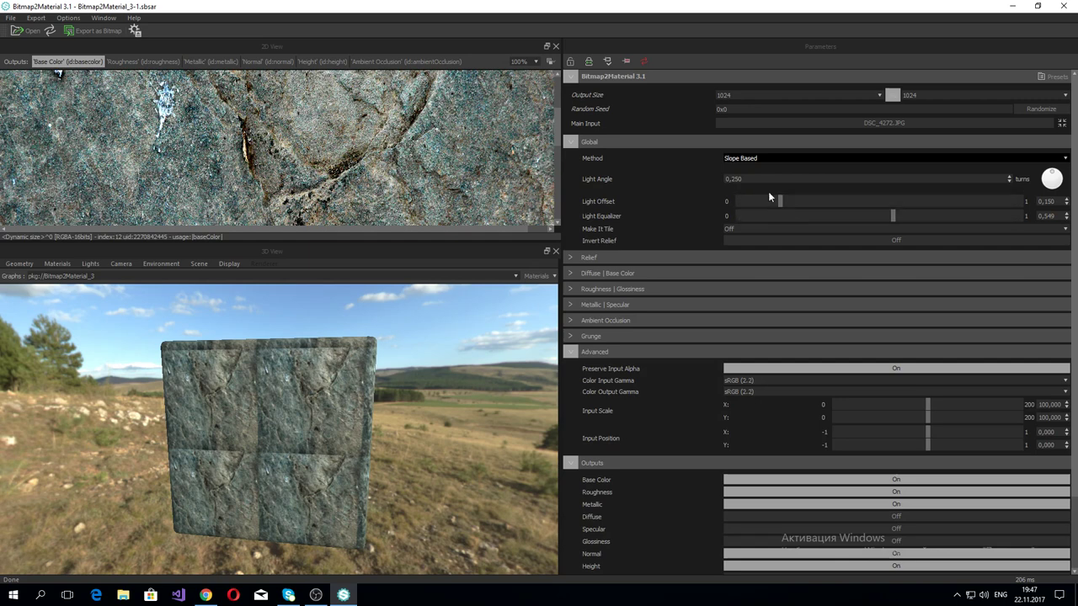
pyautogui.click(1050, 181)
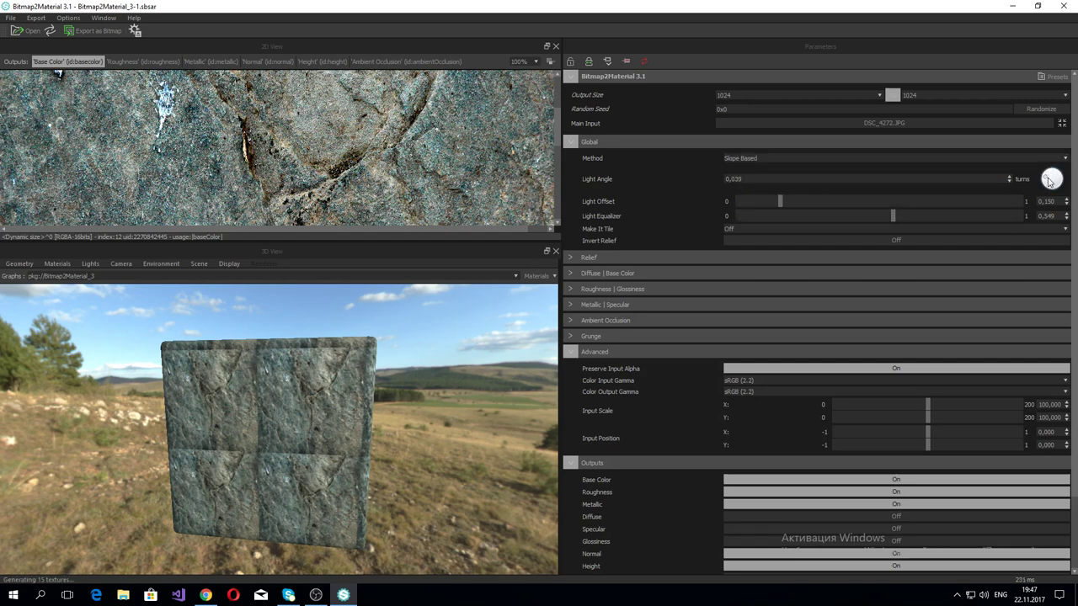
pyautogui.click(1050, 181)
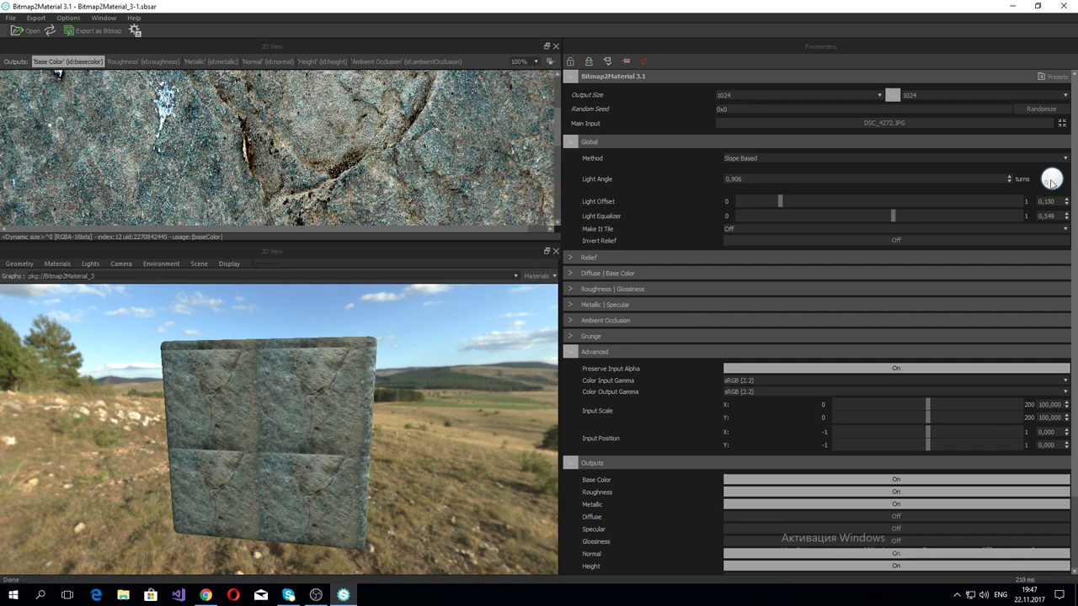
pyautogui.click(1050, 180)
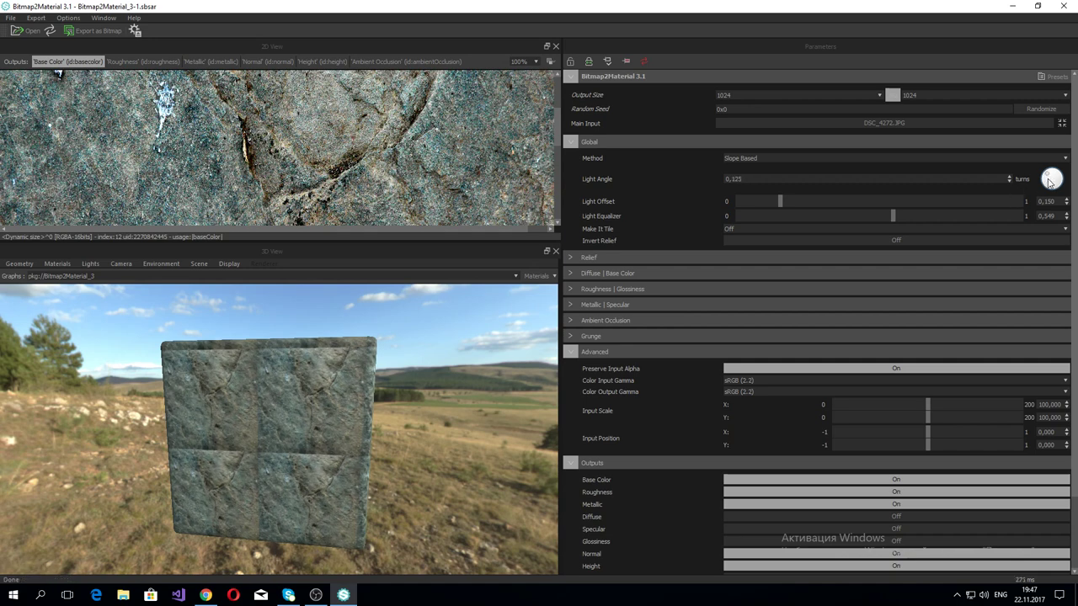
pyautogui.click(1050, 182)
pyautogui.click(1050, 182)
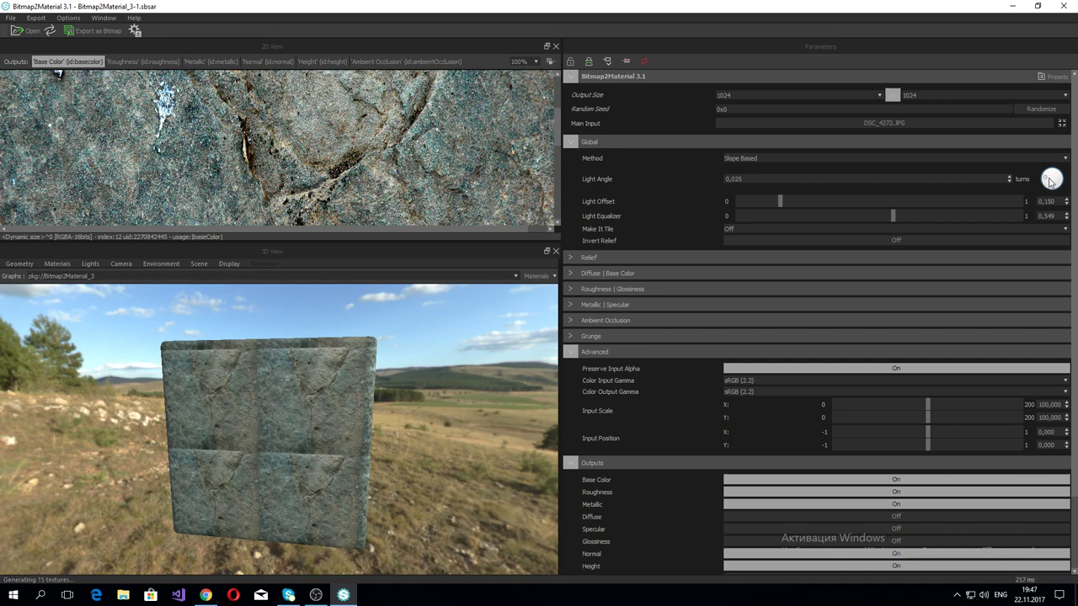
pyautogui.click(1051, 180)
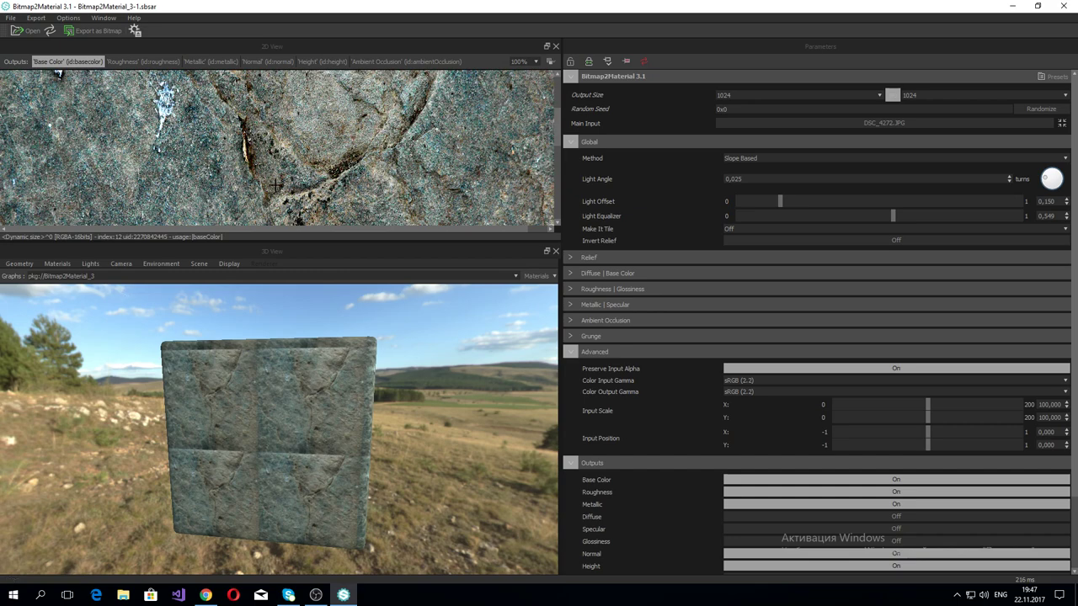
# Step: Raise the Light Offset to about 0,566 and preview the Roughness map
pyautogui.scroll(1, 276, 184)
pyautogui.scroll(2, 274, 178)
pyautogui.scroll(1, 272, 172)
pyautogui.scroll(2, 272, 173)
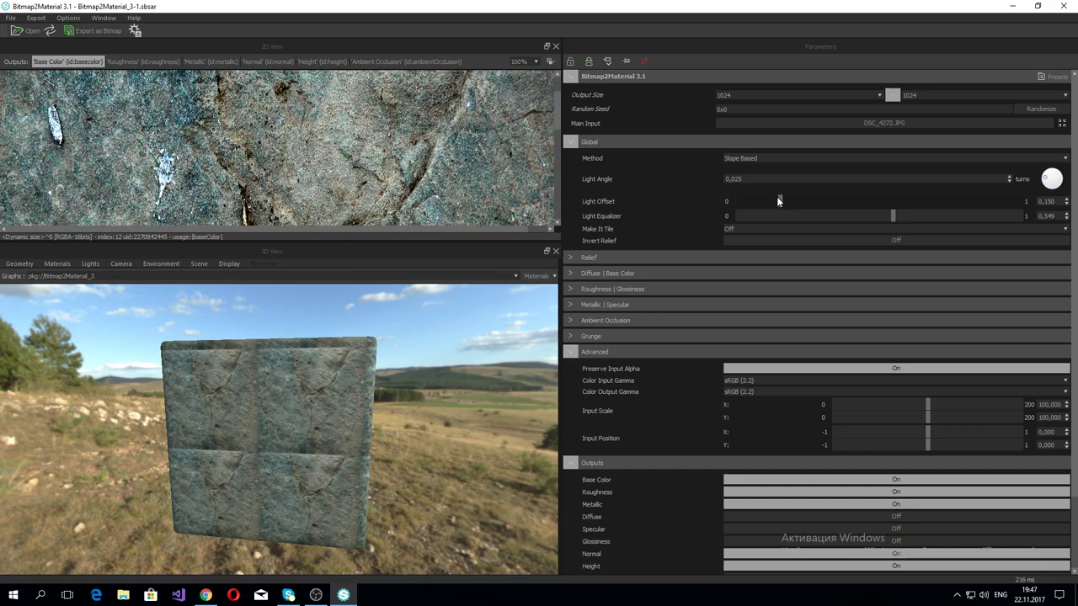
pyautogui.moveTo(778, 201)
pyautogui.mouseDown()
pyautogui.moveTo(823, 202)
pyautogui.moveTo(769, 202)
pyautogui.moveTo(873, 209)
pyautogui.mouseUp()
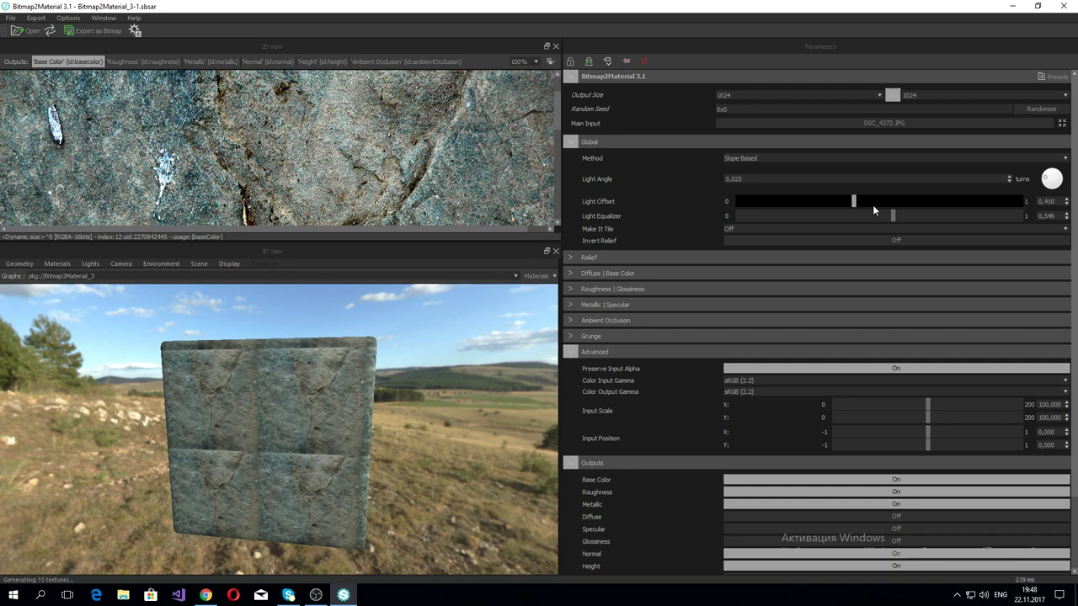
pyautogui.click(914, 201)
pyautogui.click(143, 61)
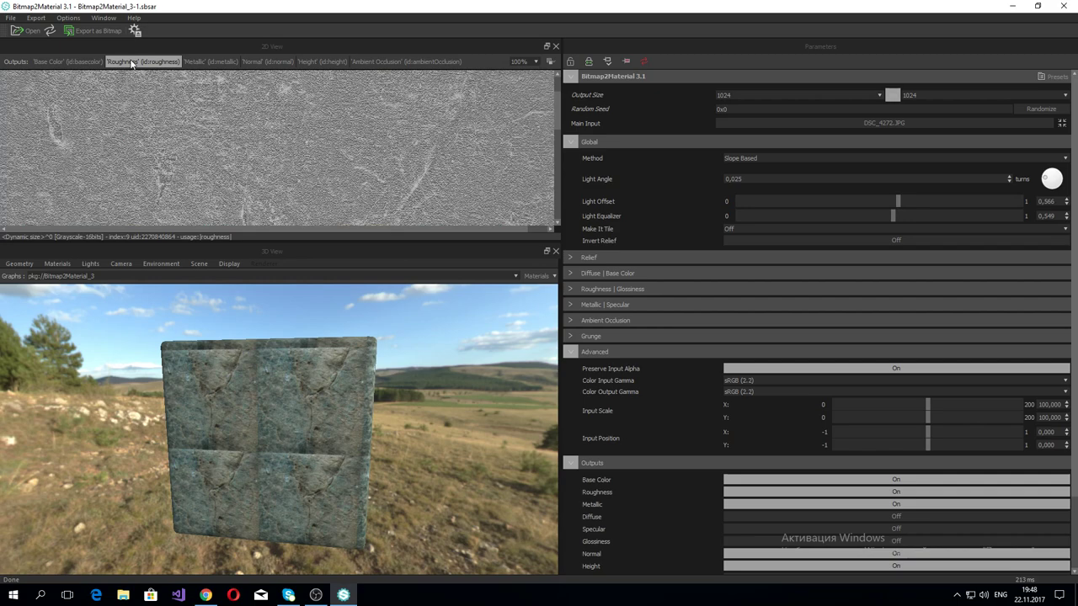
# Step: Back on Base Color, set Light Equalizer to 0,755 and Light Offset to 0,345
pyautogui.click(65, 61)
pyautogui.scroll(3, 211, 160)
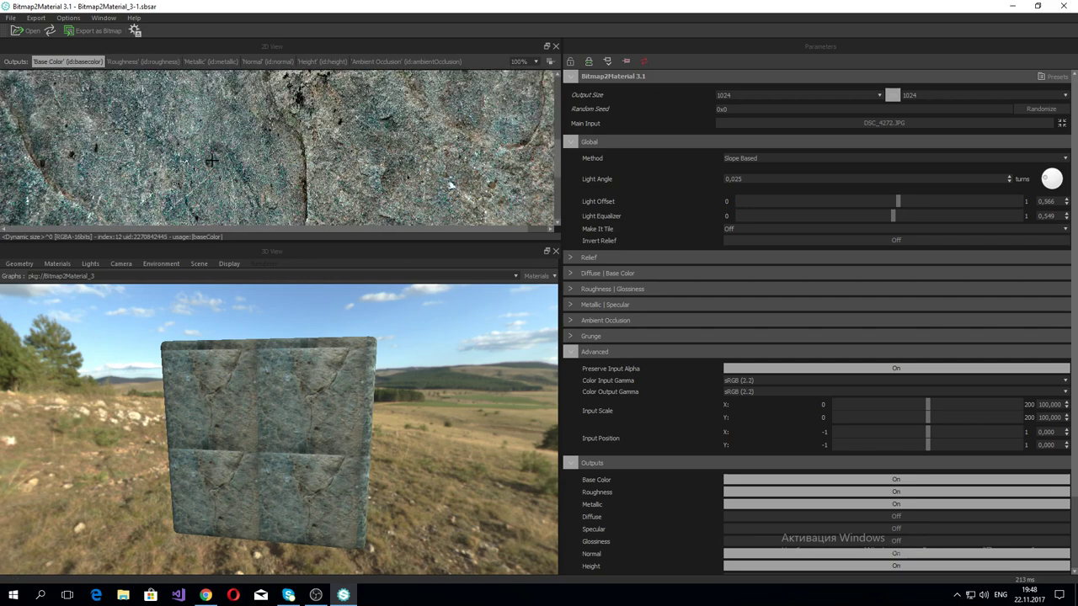
pyautogui.moveTo(894, 216); pyautogui.dragTo(944, 217)
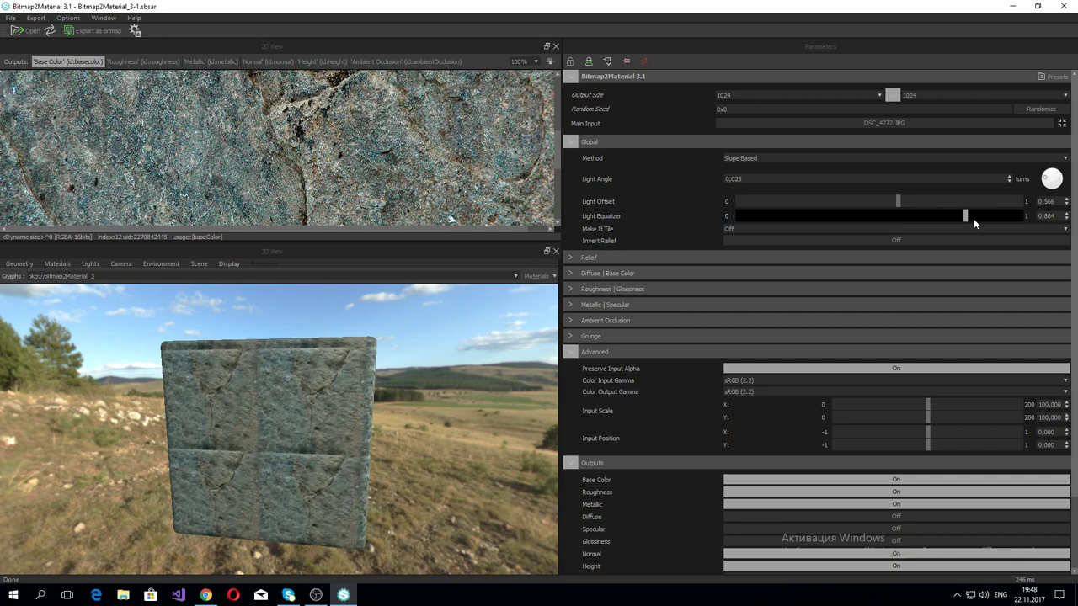
pyautogui.moveTo(973, 218)
pyautogui.mouseDown()
pyautogui.moveTo(1035, 227)
pyautogui.moveTo(959, 224)
pyautogui.mouseUp()
pyautogui.moveTo(959, 225)
pyautogui.mouseDown()
pyautogui.moveTo(897, 206)
pyautogui.moveTo(956, 195)
pyautogui.moveTo(805, 202)
pyautogui.moveTo(878, 209)
pyautogui.moveTo(837, 210)
pyautogui.mouseUp()
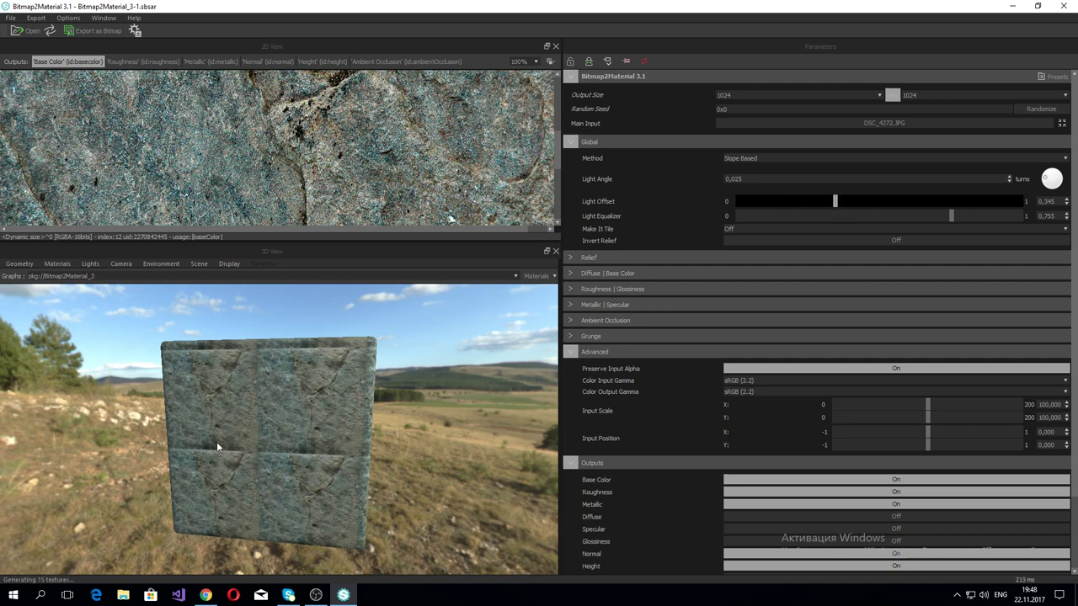
pyautogui.scroll(3, 226, 440)
pyautogui.scroll(3, 226, 441)
pyautogui.scroll(3, 246, 435)
pyautogui.scroll(2, 267, 438)
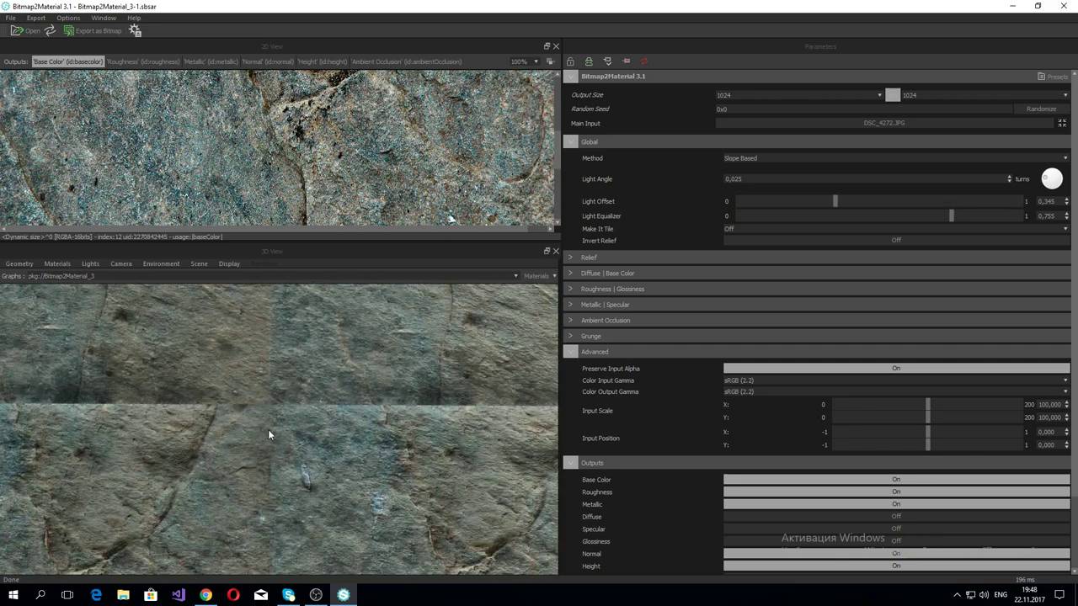
pyautogui.scroll(2, 378, 388)
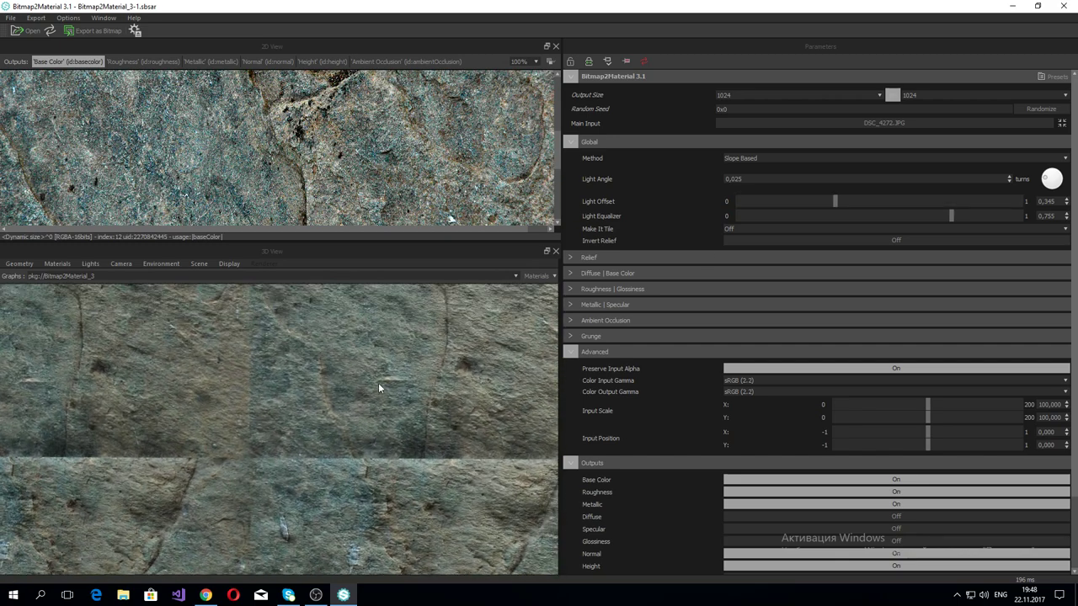
# Step: Try Random tiling mode, setting random angle variation to 0,166
pyautogui.click(738, 230)
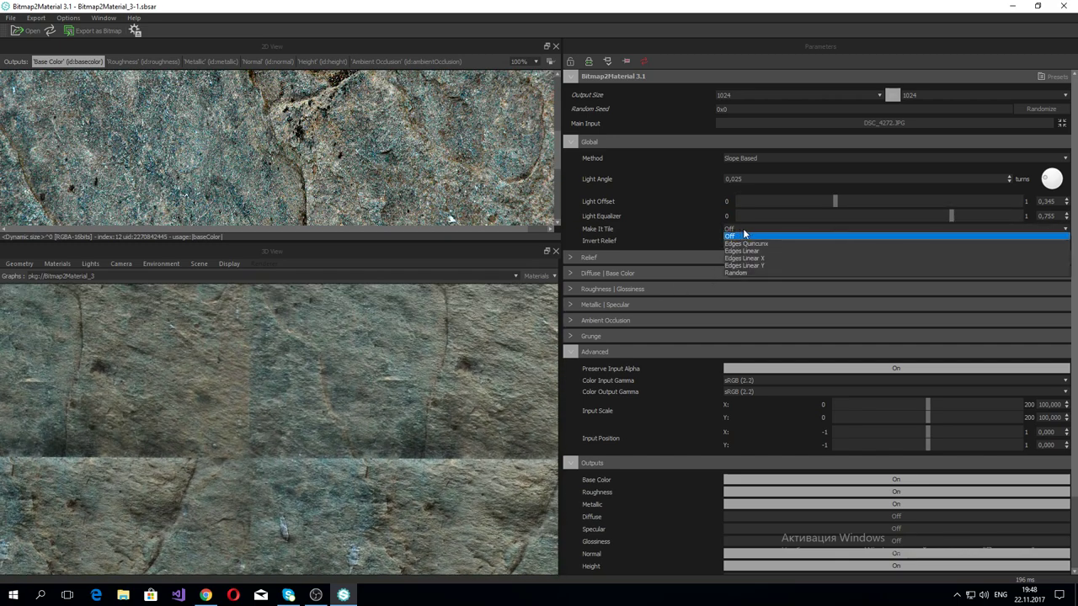
pyautogui.click(749, 273)
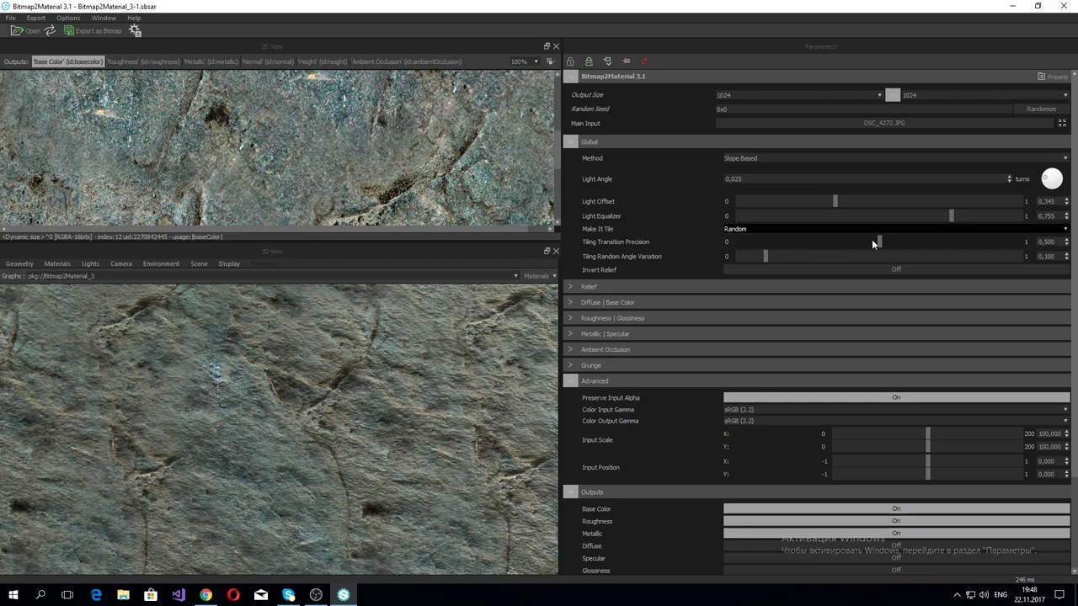
pyautogui.moveTo(872, 239); pyautogui.dragTo(924, 243)
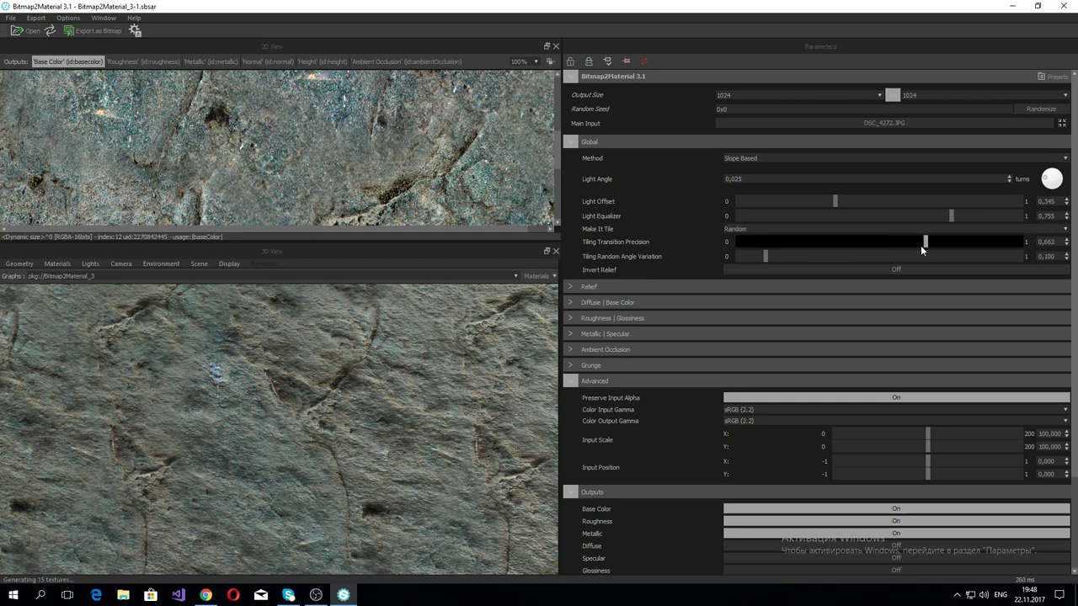
pyautogui.scroll(-5, 366, 424)
pyautogui.scroll(-2, 341, 418)
pyautogui.moveTo(340, 418)
pyautogui.mouseDown()
pyautogui.moveTo(334, 426)
pyautogui.moveTo(397, 372)
pyautogui.mouseUp()
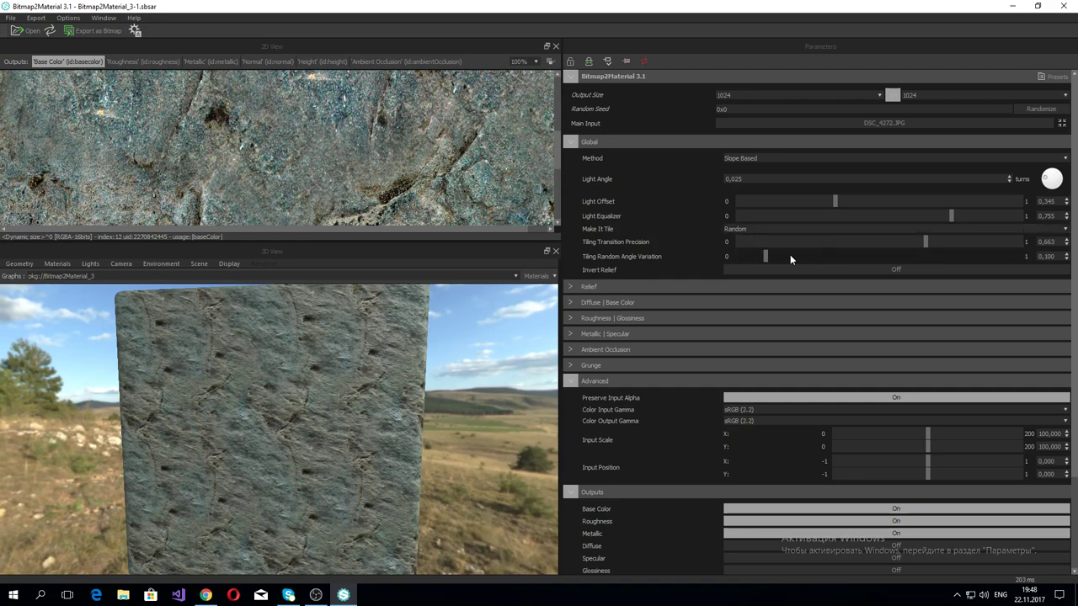
pyautogui.moveTo(767, 257)
pyautogui.mouseDown()
pyautogui.moveTo(884, 257)
pyautogui.moveTo(869, 257)
pyautogui.mouseUp()
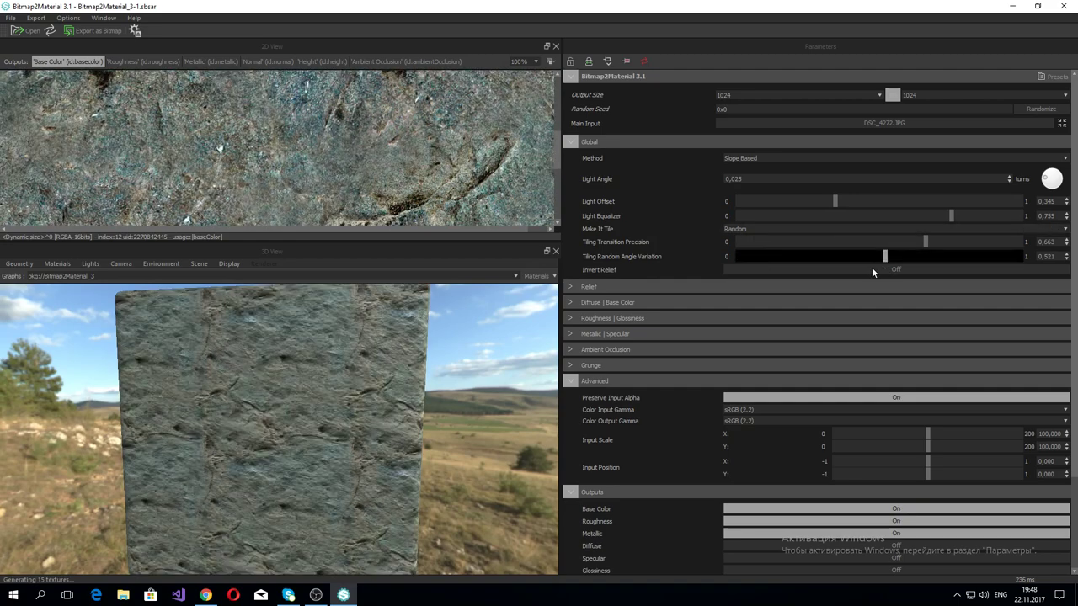
pyautogui.click(784, 256)
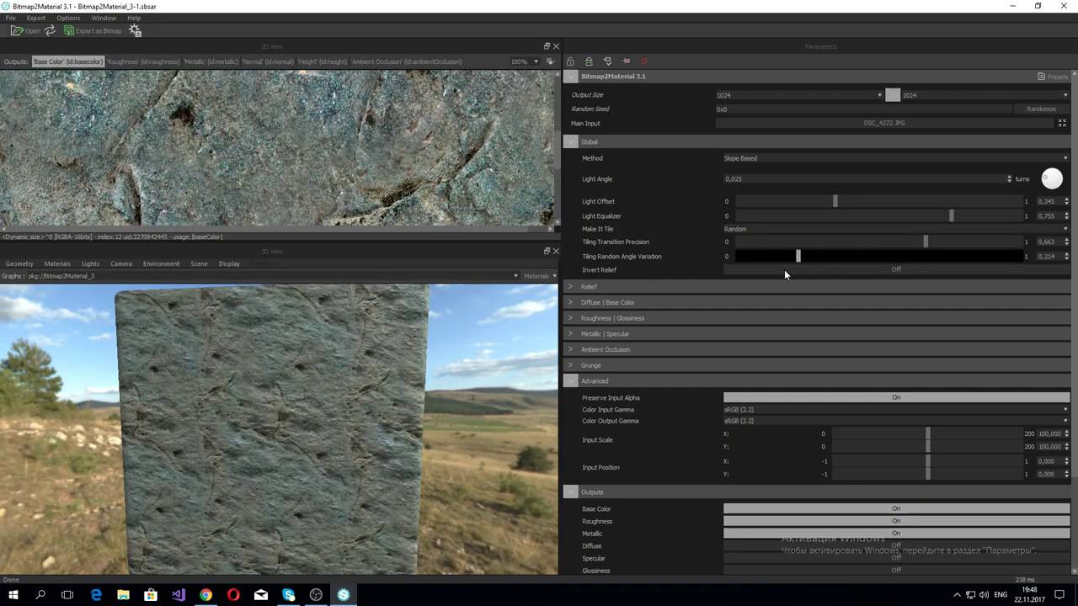
# Step: Switch to Edges Quincunx tiling with transition size 0,275 and precision 0,239
pyautogui.click(737, 229)
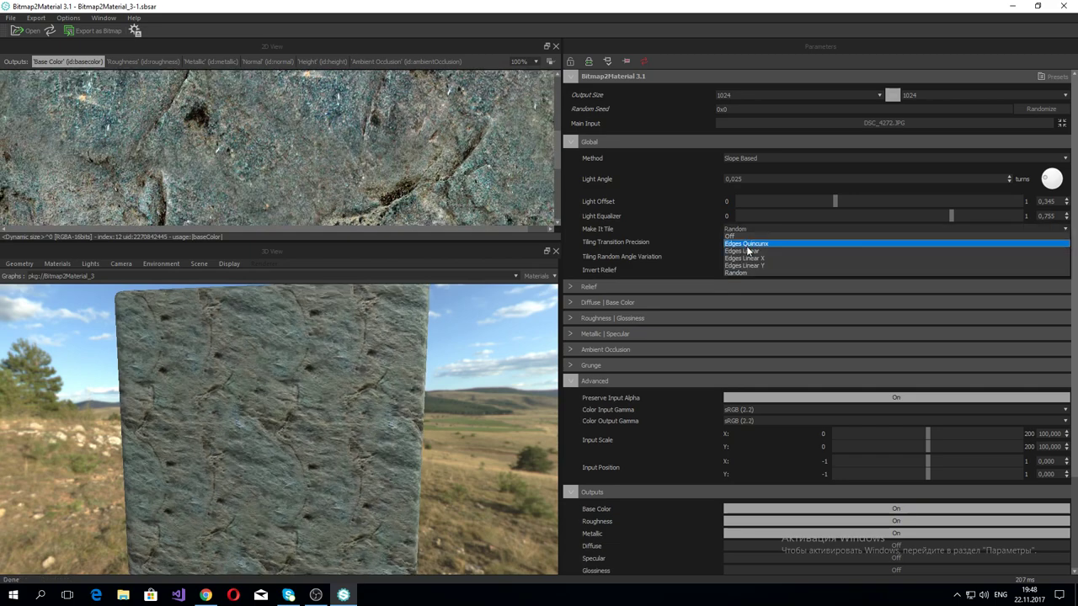
pyautogui.click(738, 243)
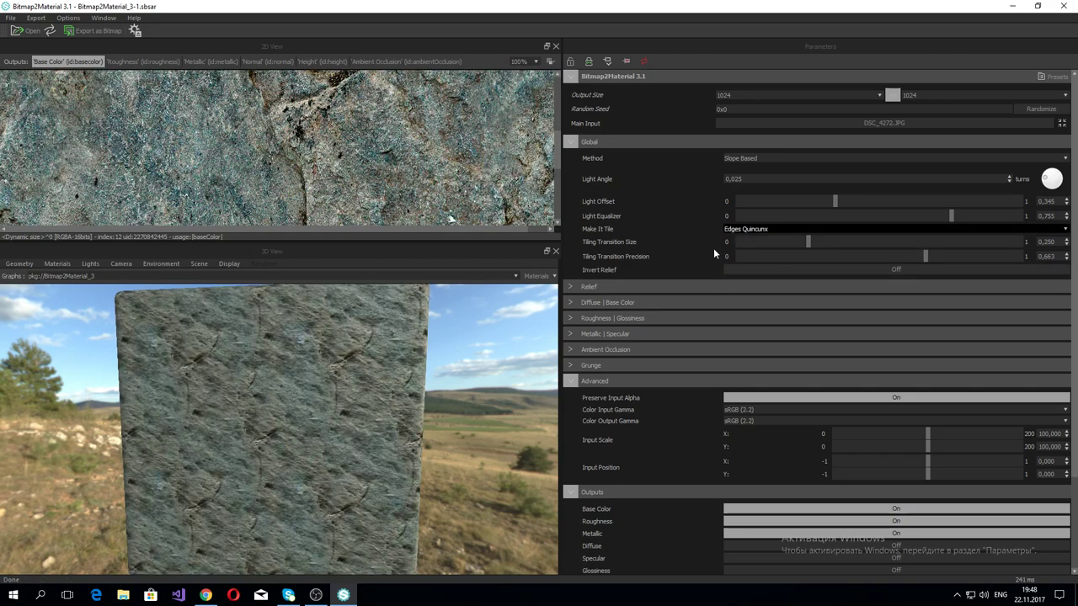
pyautogui.moveTo(799, 242); pyautogui.dragTo(858, 249)
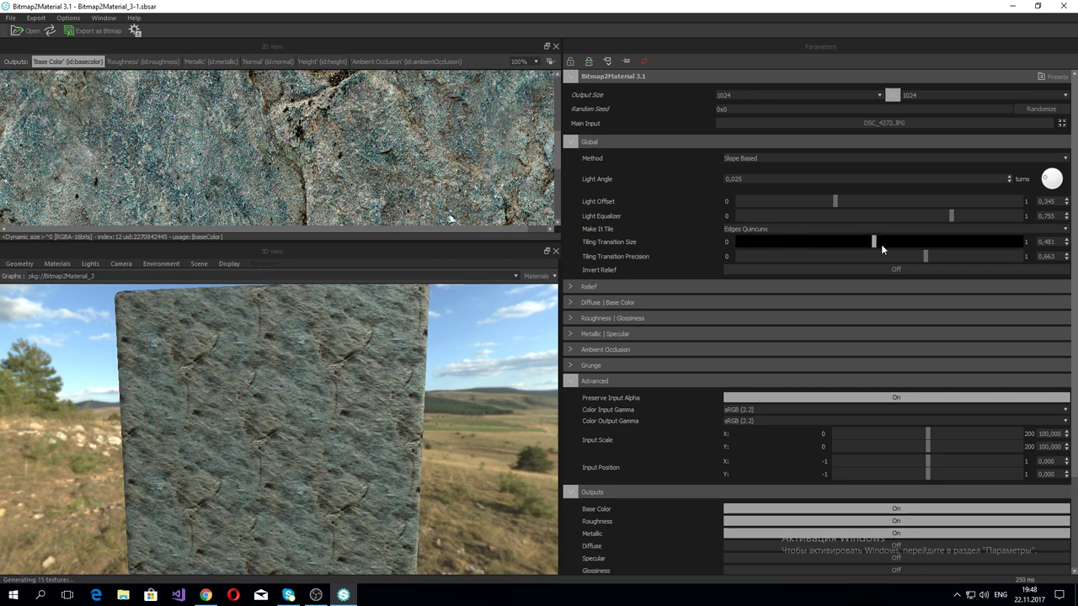
pyautogui.moveTo(883, 248)
pyautogui.mouseDown()
pyautogui.moveTo(724, 249)
pyautogui.moveTo(816, 248)
pyautogui.mouseUp()
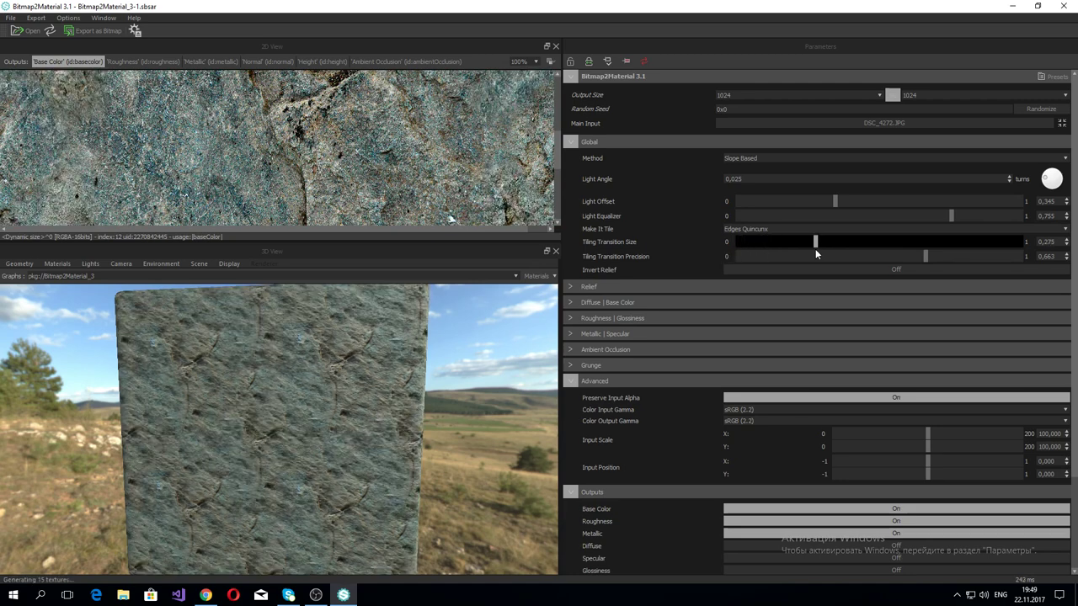
pyautogui.moveTo(924, 258)
pyautogui.mouseDown()
pyautogui.moveTo(855, 258)
pyautogui.moveTo(909, 257)
pyautogui.mouseUp()
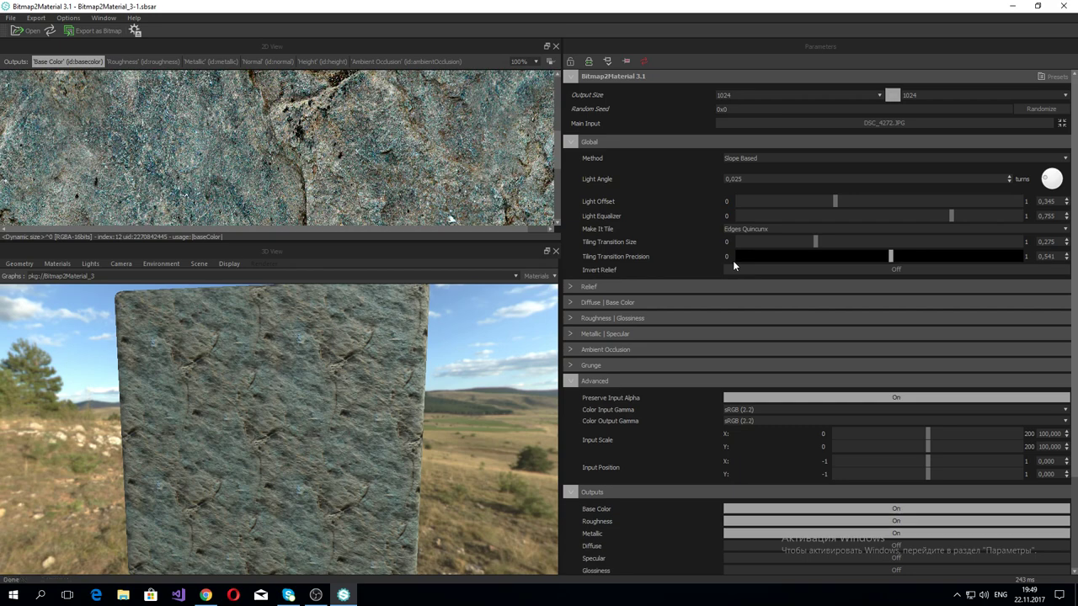
pyautogui.moveTo(733, 261); pyautogui.dragTo(805, 261)
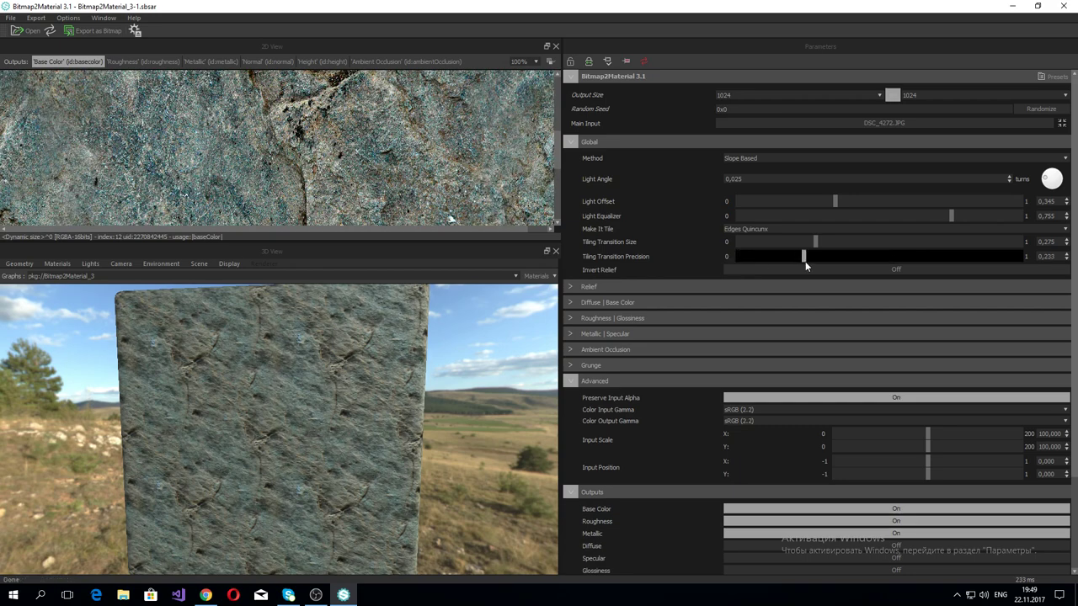
pyautogui.moveTo(441, 405)
pyautogui.mouseDown()
pyautogui.moveTo(250, 400)
pyautogui.moveTo(223, 417)
pyautogui.mouseUp()
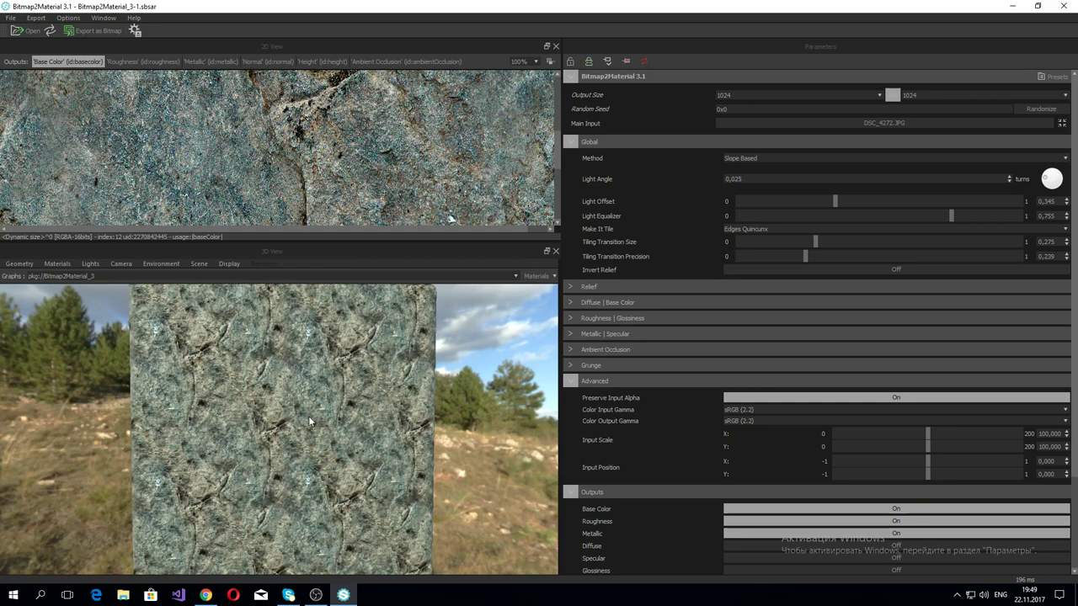
pyautogui.moveTo(292, 424)
pyautogui.mouseDown()
pyautogui.moveTo(272, 366)
pyautogui.moveTo(292, 440)
pyautogui.moveTo(306, 421)
pyautogui.moveTo(451, 430)
pyautogui.moveTo(327, 419)
pyautogui.moveTo(320, 433)
pyautogui.moveTo(310, 417)
pyautogui.moveTo(440, 428)
pyautogui.mouseUp()
pyautogui.scroll(-3, 324, 443)
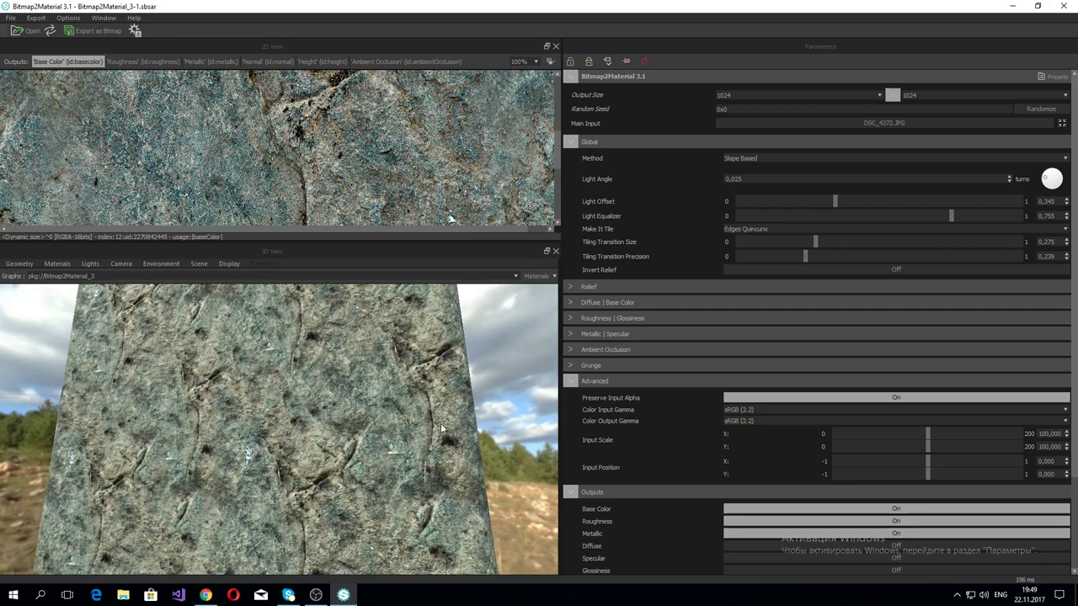
# Step: Try Edges Linear and Edges Linear X tiling modes, then return tiling to Random
pyautogui.click(744, 229)
pyautogui.click(737, 255)
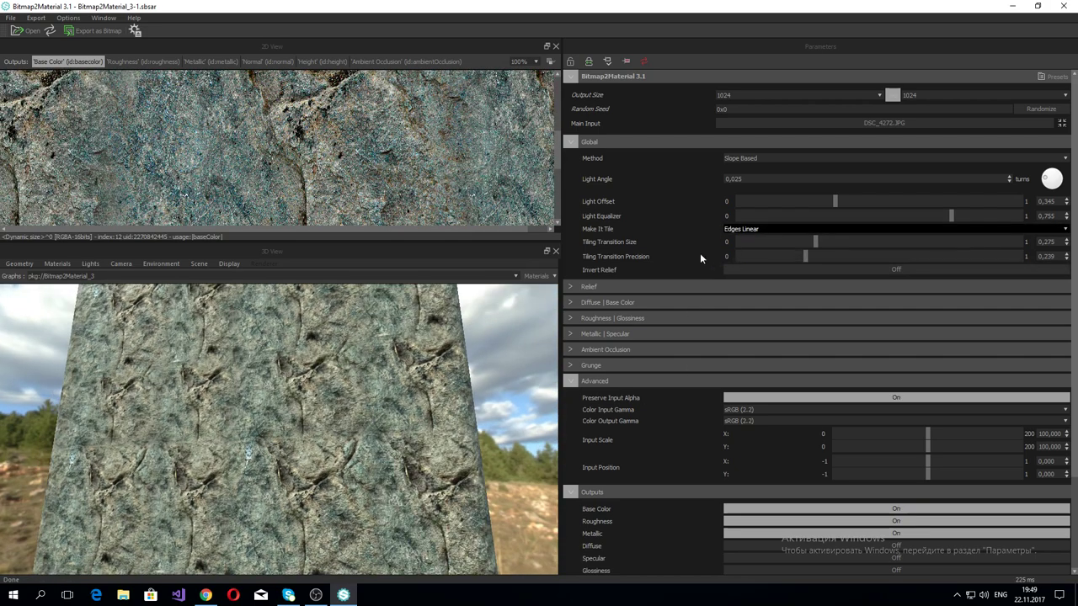
pyautogui.moveTo(375, 405); pyautogui.dragTo(421, 396)
pyautogui.click(848, 230)
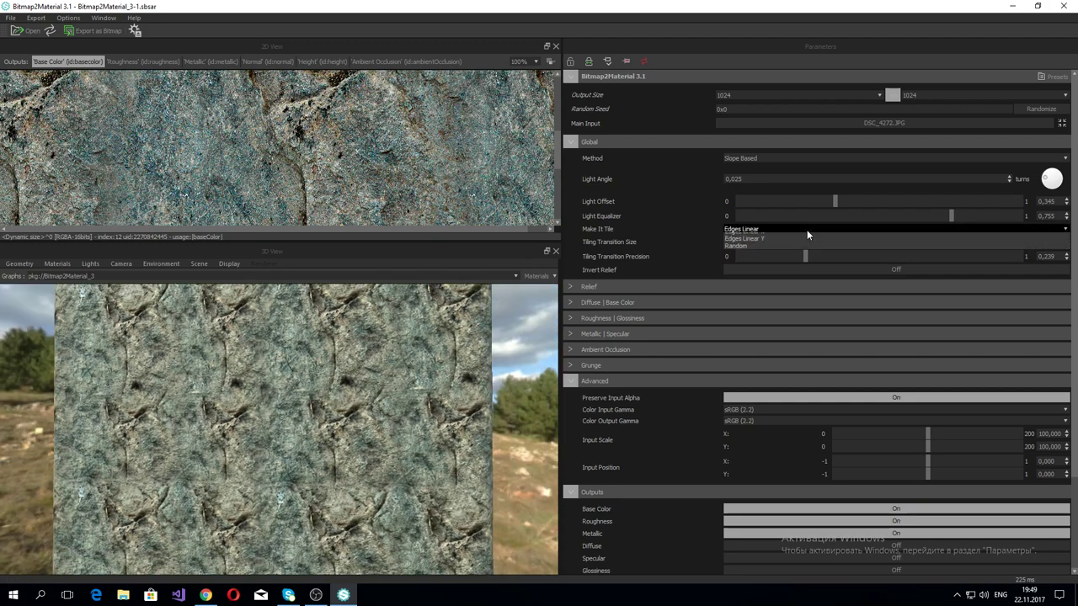
pyautogui.click(755, 258)
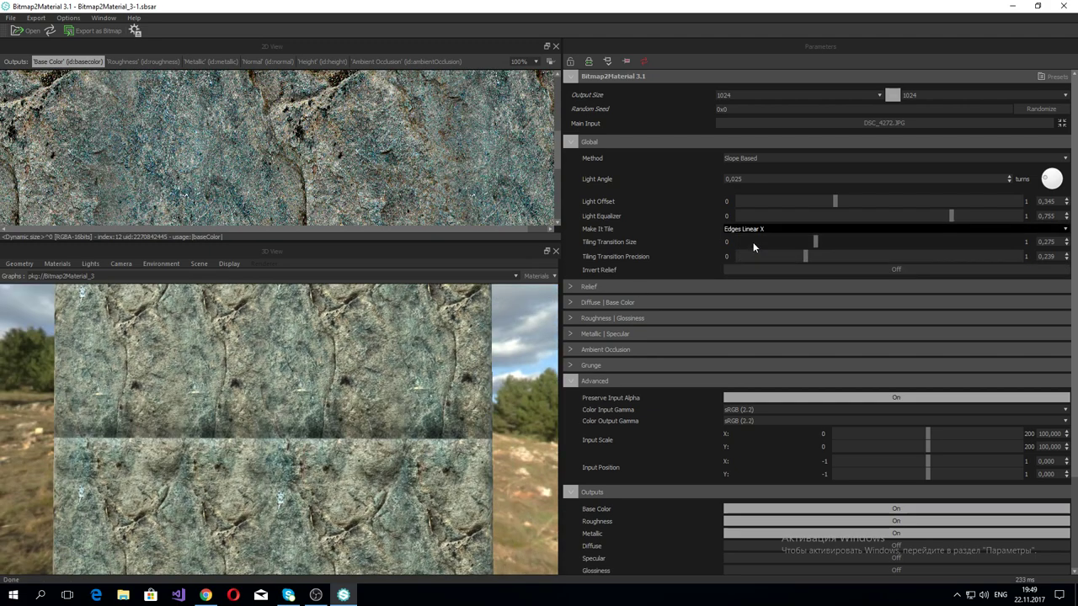
pyautogui.click(752, 231)
pyautogui.click(745, 269)
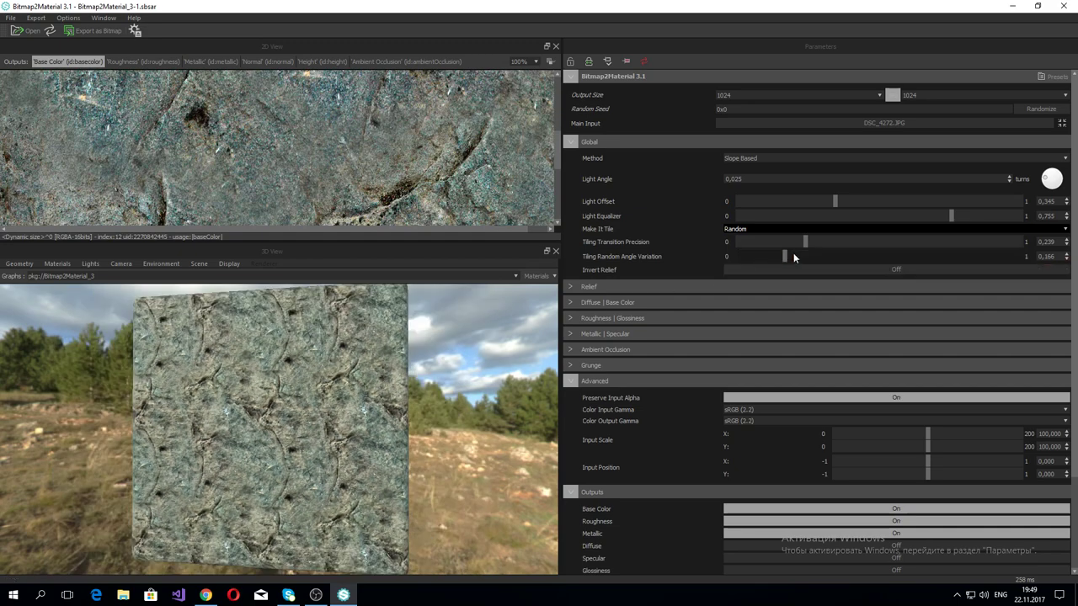
# Step: Raise random angle variation to 0.562 and settle tiling transition precision at about 0.457
pyautogui.moveTo(788, 257); pyautogui.dragTo(897, 263)
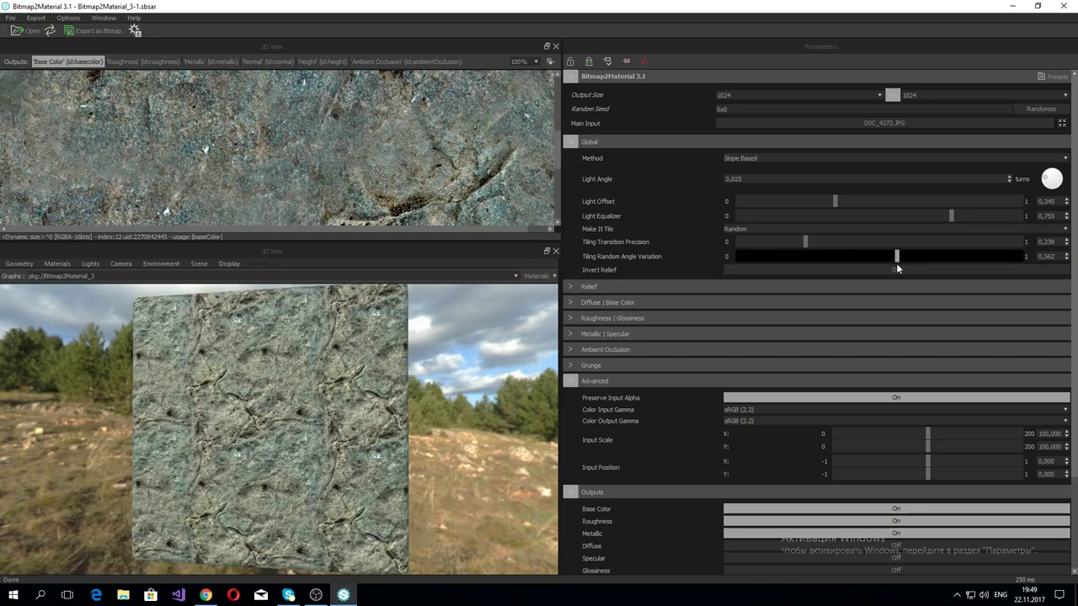
pyautogui.moveTo(806, 244)
pyautogui.mouseDown()
pyautogui.moveTo(912, 241)
pyautogui.moveTo(876, 244)
pyautogui.mouseUp()
pyautogui.click(823, 250)
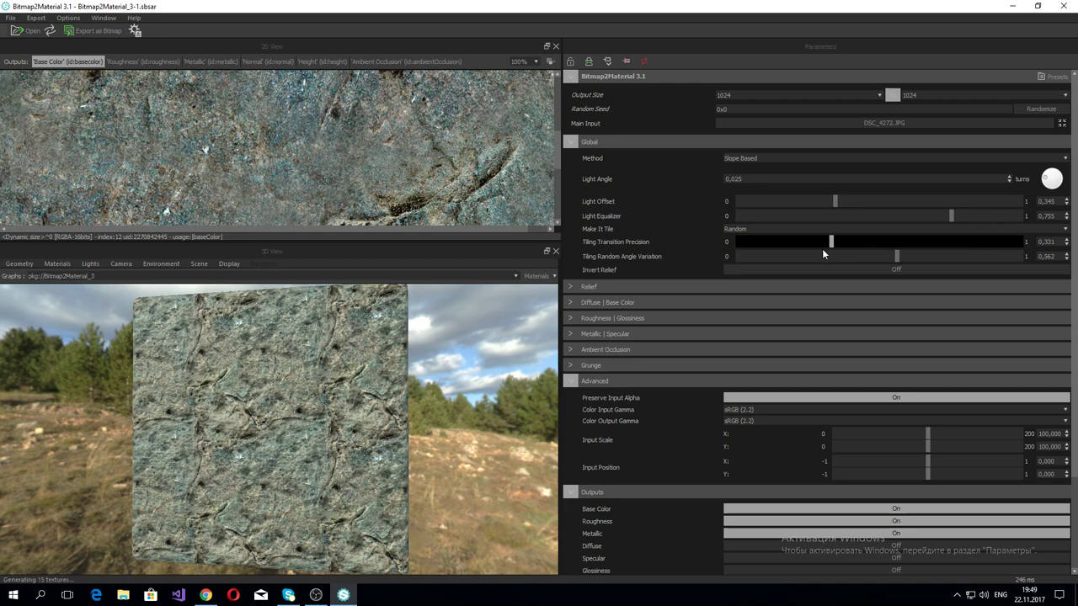
pyautogui.moveTo(823, 251); pyautogui.dragTo(777, 244)
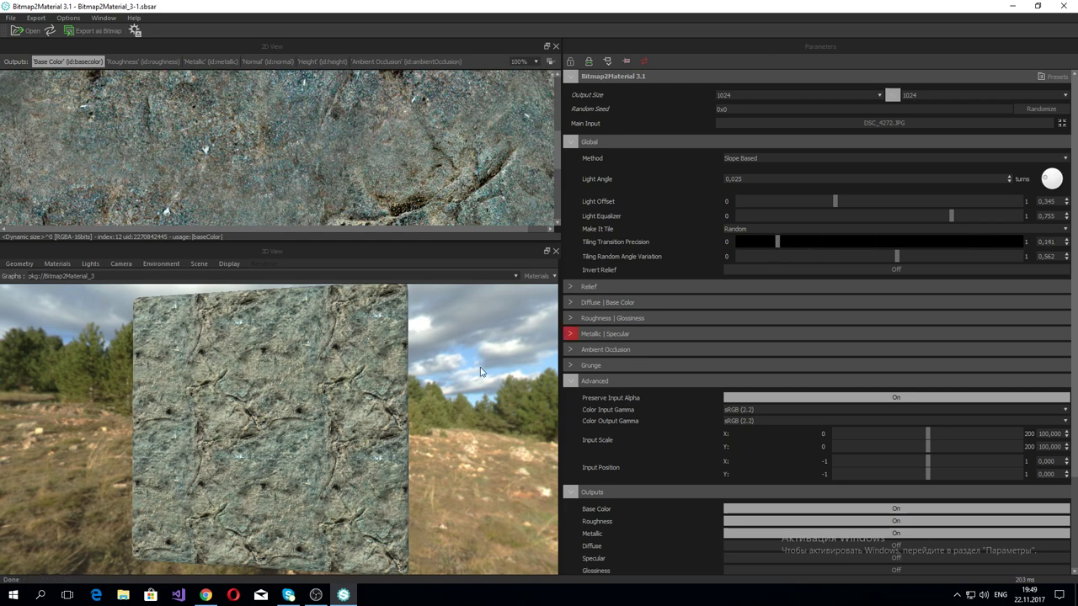
pyautogui.scroll(2, 319, 390)
pyautogui.click(868, 242)
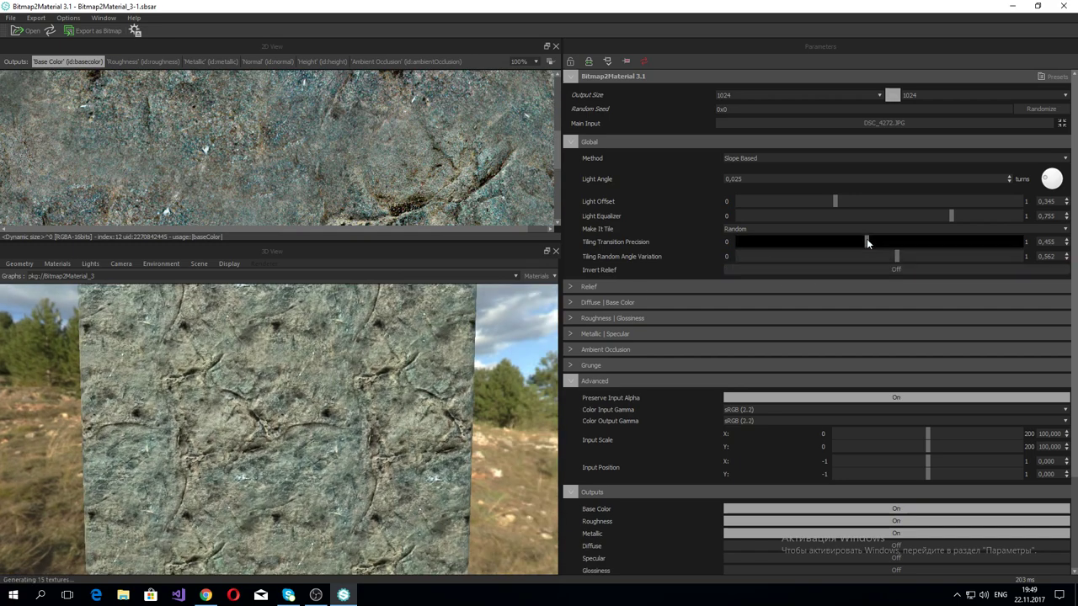
# Step: Increase the tiling random angle variation to 0.786 and check the preview plane
pyautogui.scroll(-1, 319, 441)
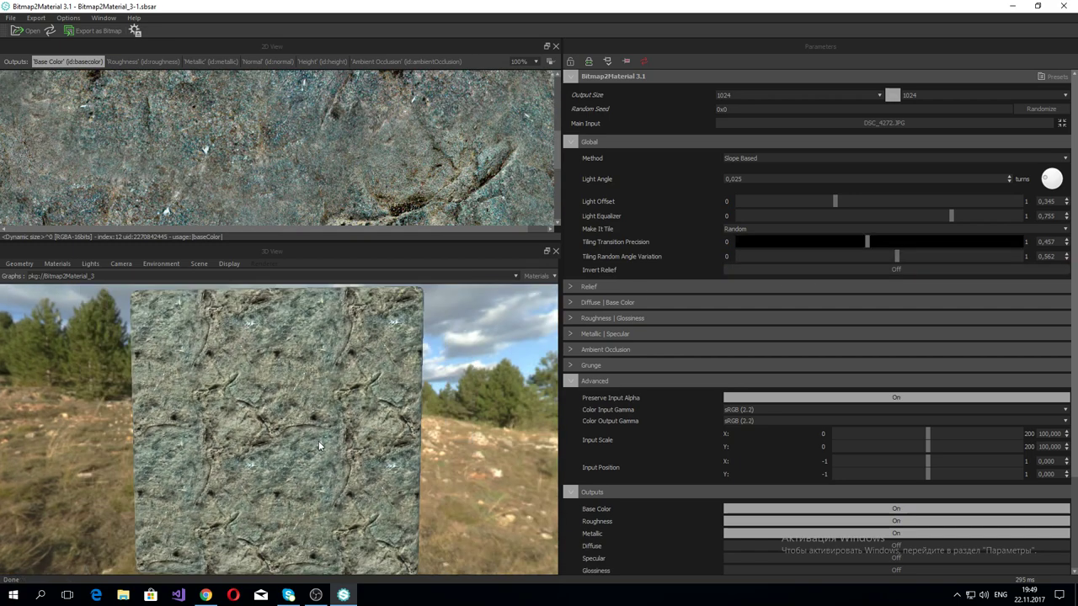
pyautogui.scroll(-1, 318, 441)
pyautogui.moveTo(898, 256)
pyautogui.mouseDown()
pyautogui.moveTo(982, 256)
pyautogui.moveTo(960, 262)
pyautogui.mouseUp()
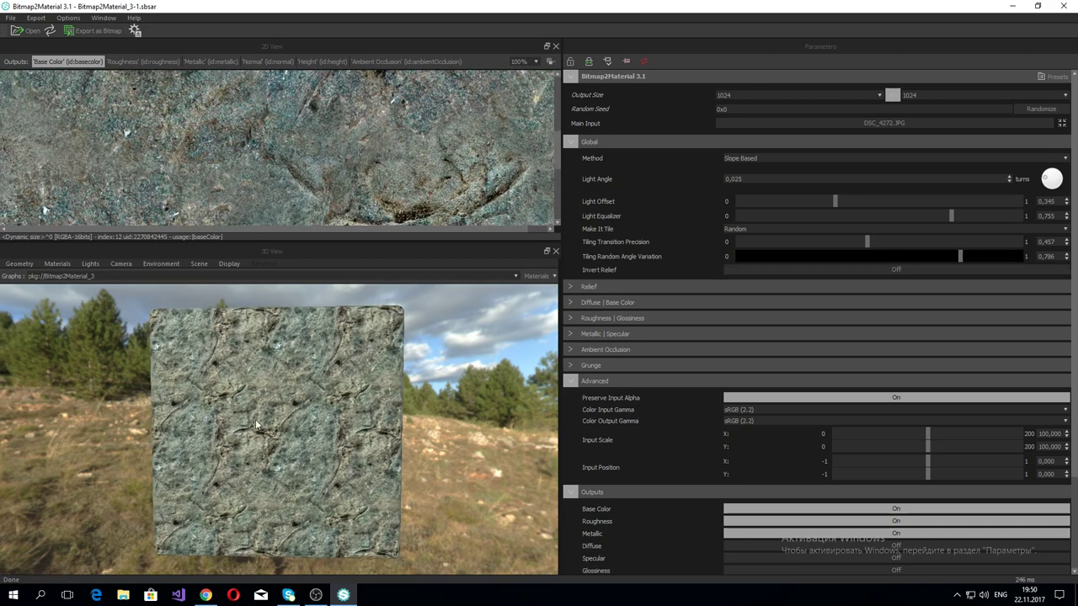
pyautogui.moveTo(258, 425); pyautogui.dragTo(251, 446)
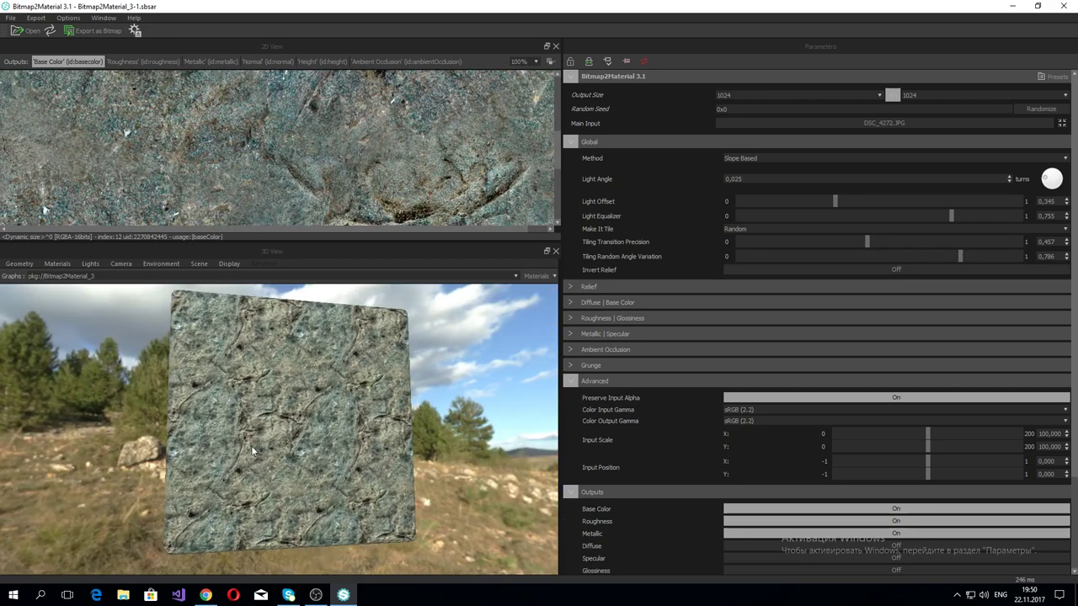
pyautogui.scroll(5, 295, 459)
pyautogui.moveTo(342, 477)
pyautogui.mouseDown()
pyautogui.moveTo(320, 477)
pyautogui.moveTo(337, 462)
pyautogui.mouseUp()
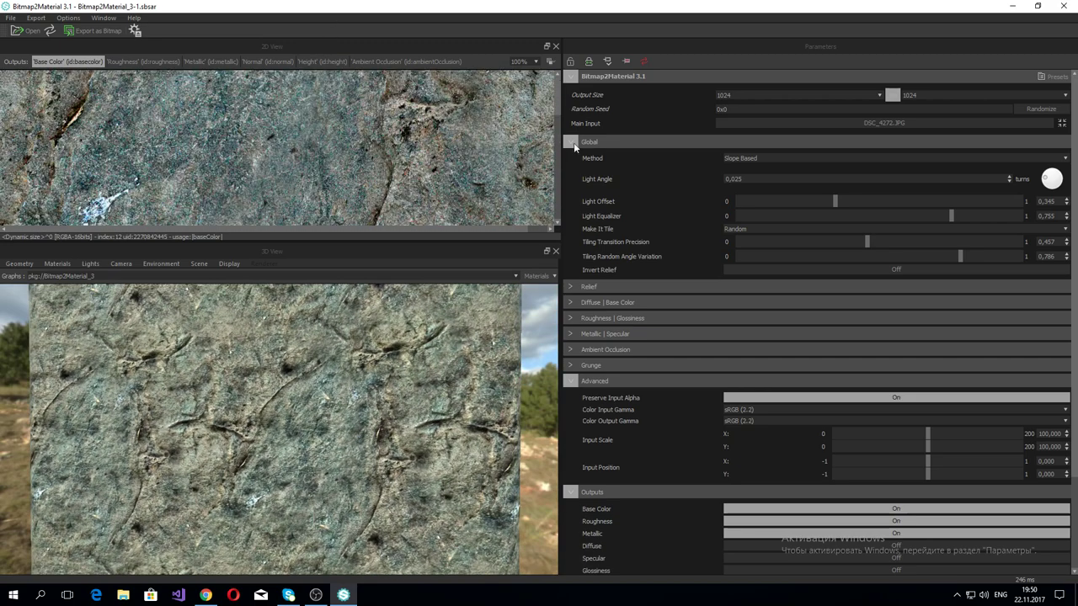
# Step: In Global, push Light Offset up to 0.935 and bring Light Equalizer down to 0.842
pyautogui.moveTo(835, 201)
pyautogui.mouseDown()
pyautogui.moveTo(1003, 204)
pyautogui.moveTo(976, 218)
pyautogui.mouseUp()
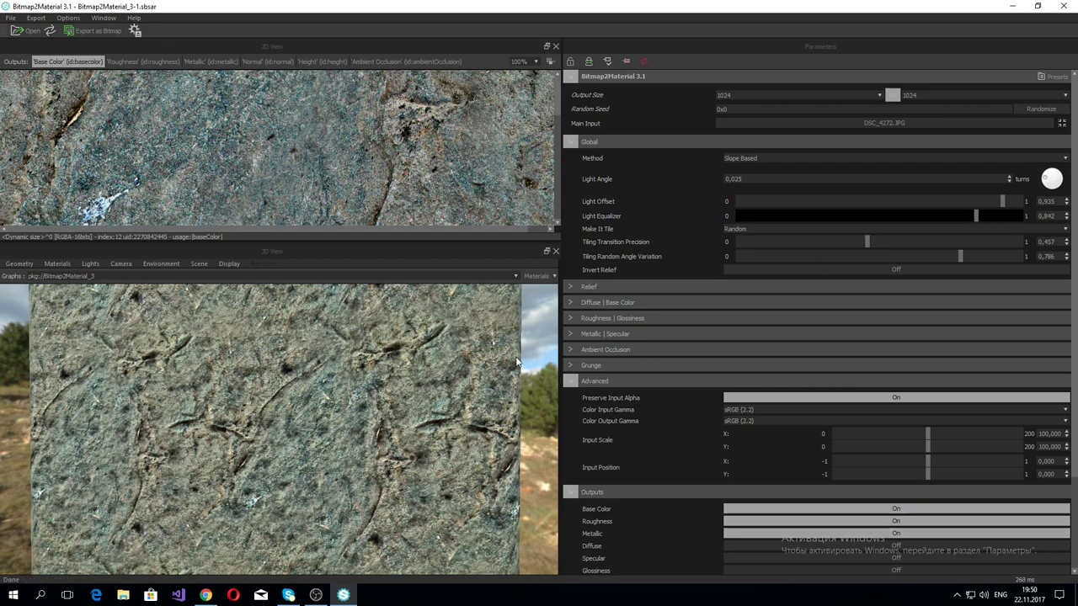
pyautogui.moveTo(520, 363)
pyautogui.mouseDown()
pyautogui.moveTo(426, 351)
pyautogui.moveTo(499, 372)
pyautogui.mouseUp()
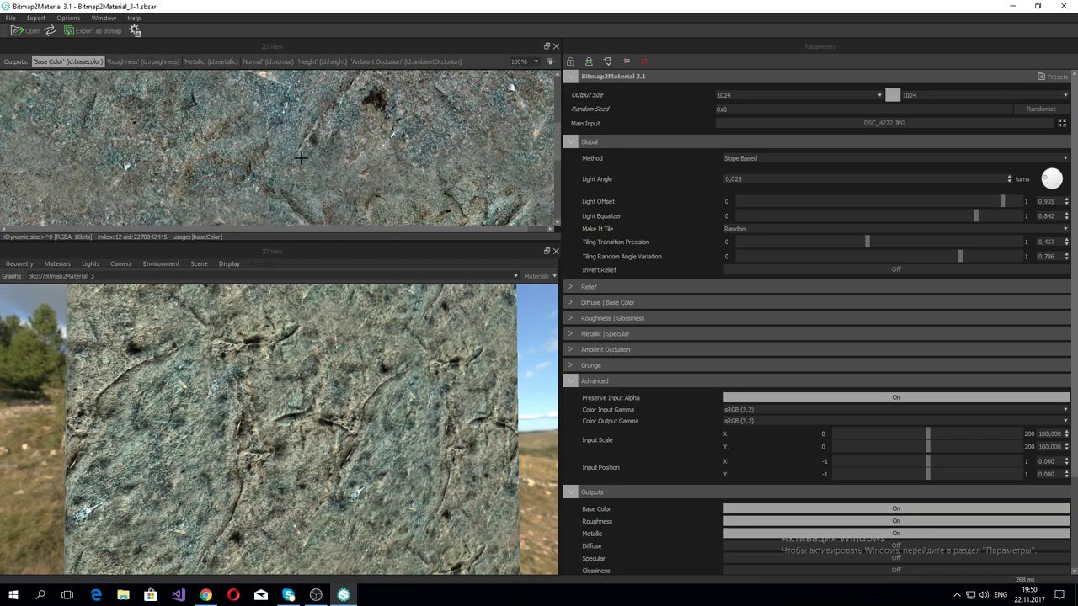
pyautogui.scroll(-3, 320, 405)
pyautogui.moveTo(325, 430)
pyautogui.mouseDown()
pyautogui.moveTo(333, 469)
pyautogui.moveTo(293, 374)
pyautogui.mouseUp()
pyautogui.scroll(5, 295, 379)
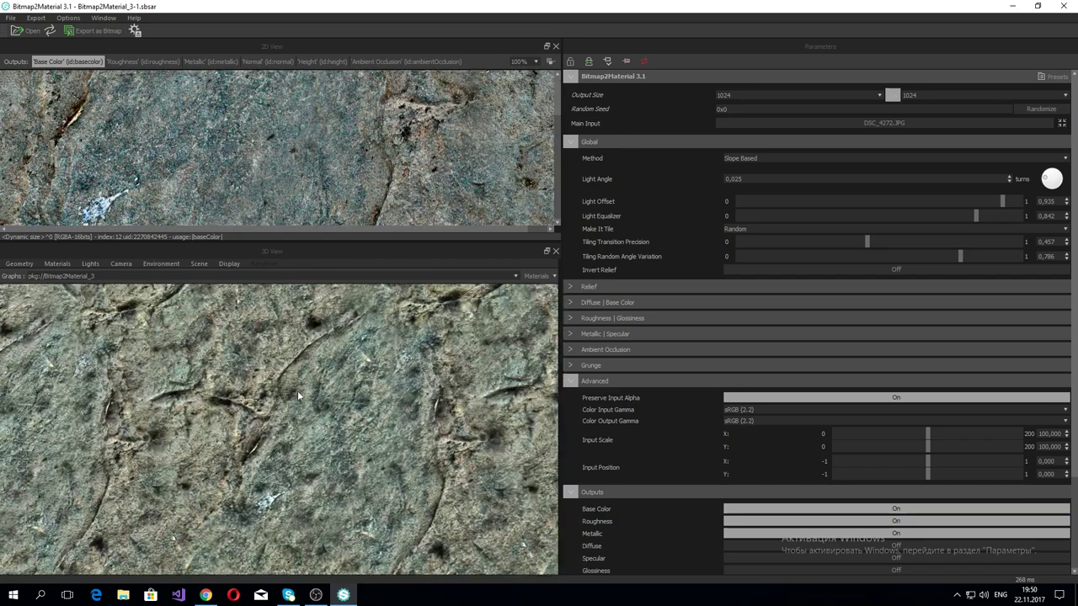
# Step: Switch the material generation Method to Luminance Based
pyautogui.click(754, 156)
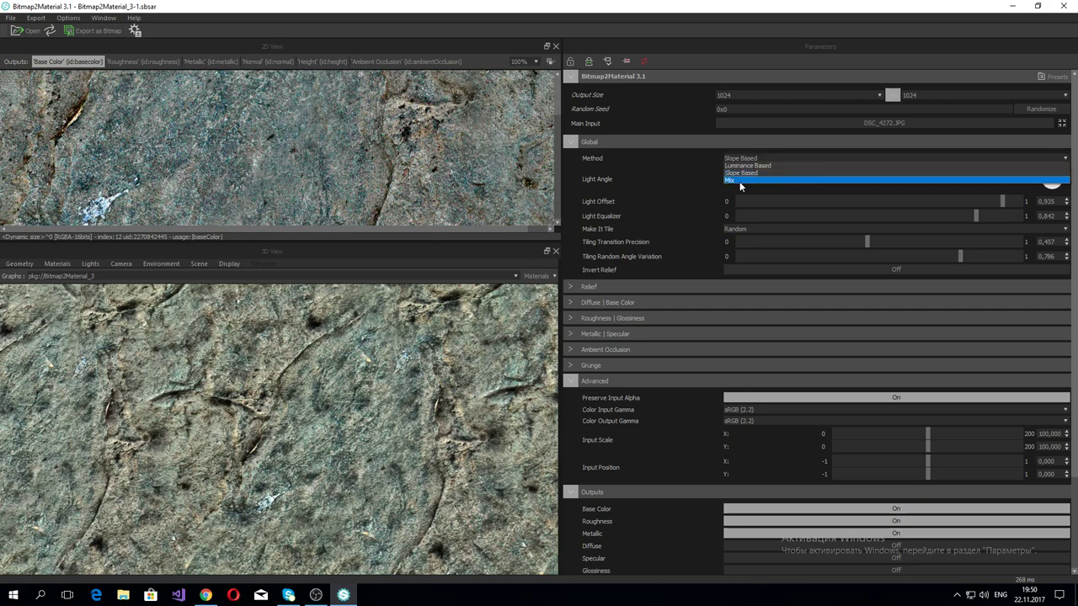
pyautogui.click(742, 167)
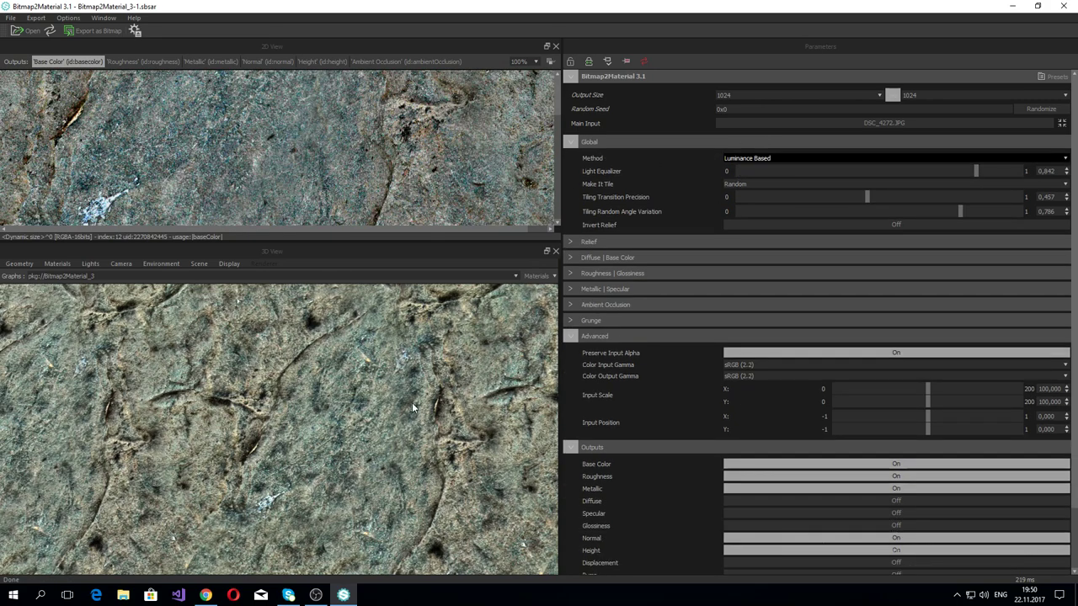
pyautogui.scroll(-3, 395, 394)
pyautogui.scroll(3, 380, 384)
pyautogui.scroll(3, 358, 386)
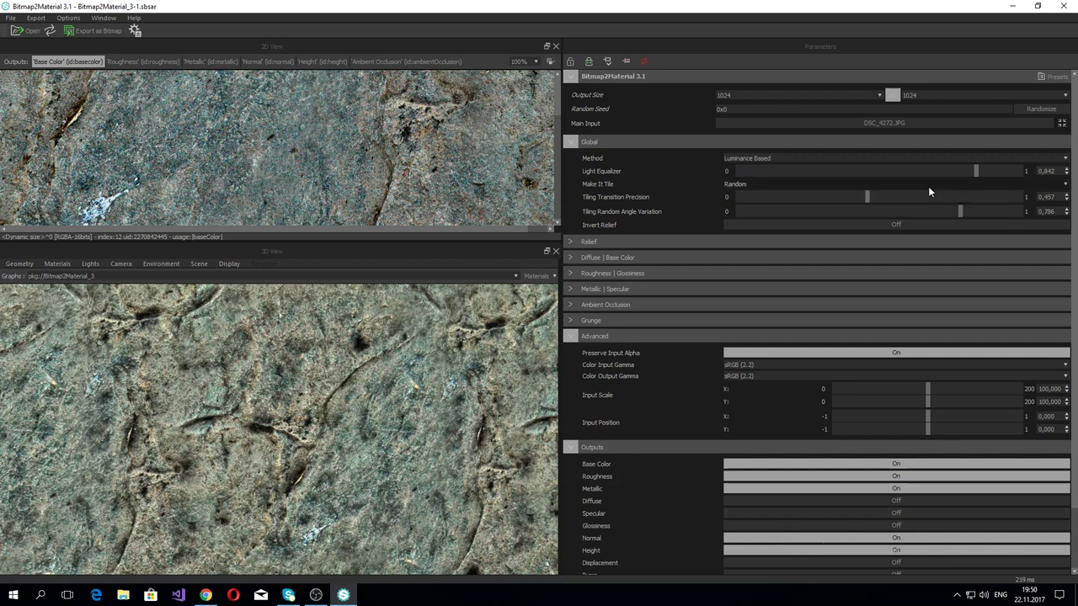
pyautogui.scroll(-1, 320, 128)
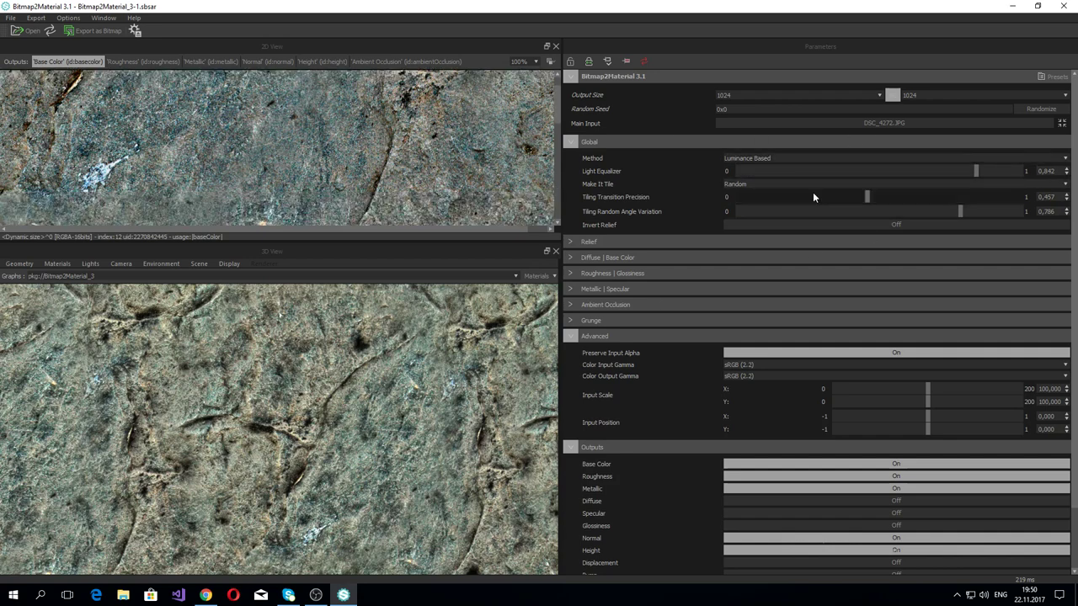
# Step: Nudge the Light Equalizer up and back while checking the 2D and 3D previews
pyautogui.moveTo(977, 171); pyautogui.dragTo(997, 178)
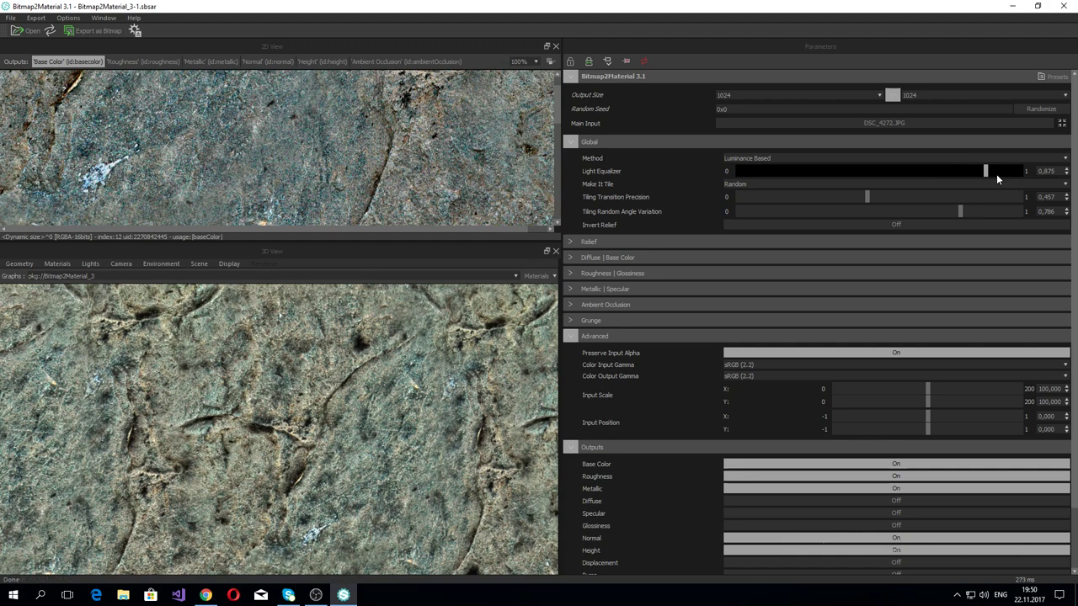
pyautogui.moveTo(996, 174); pyautogui.dragTo(1001, 175)
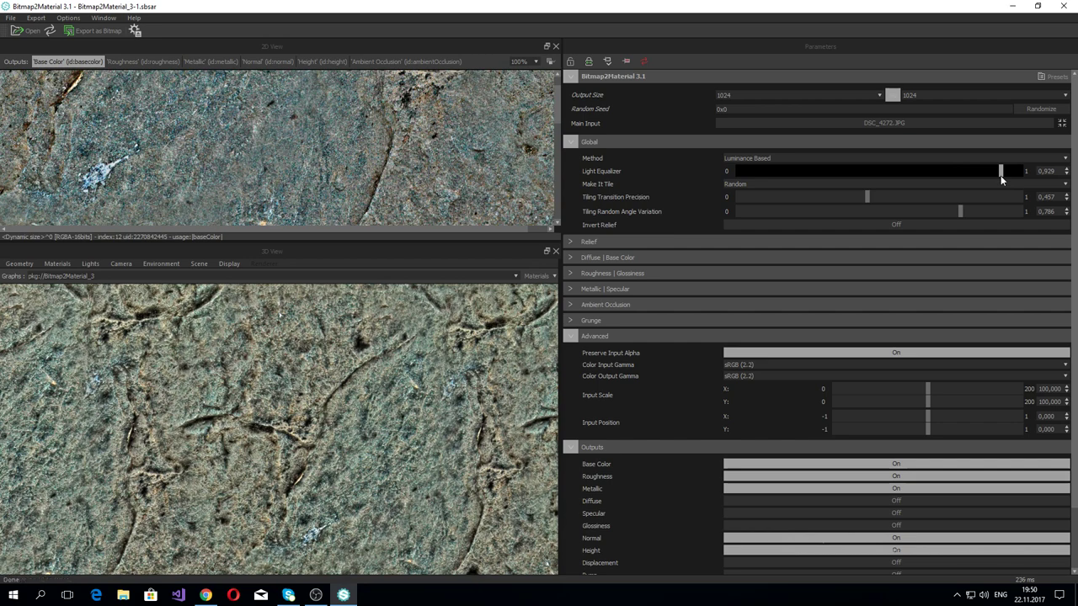
pyautogui.moveTo(1001, 175); pyautogui.dragTo(997, 176)
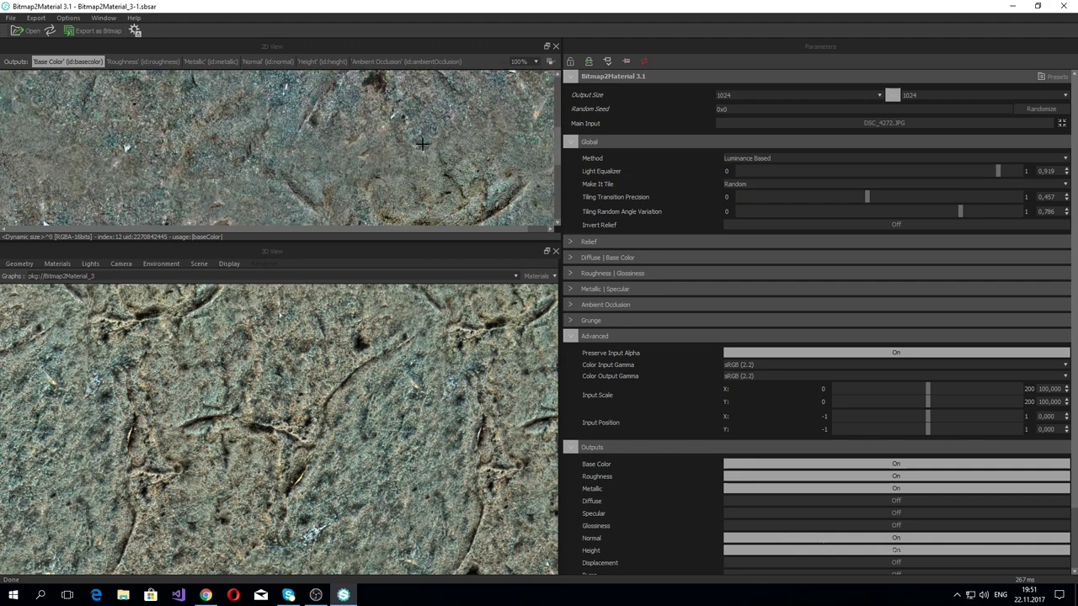
pyautogui.moveTo(422, 144); pyautogui.dragTo(422, 211, button='middle')
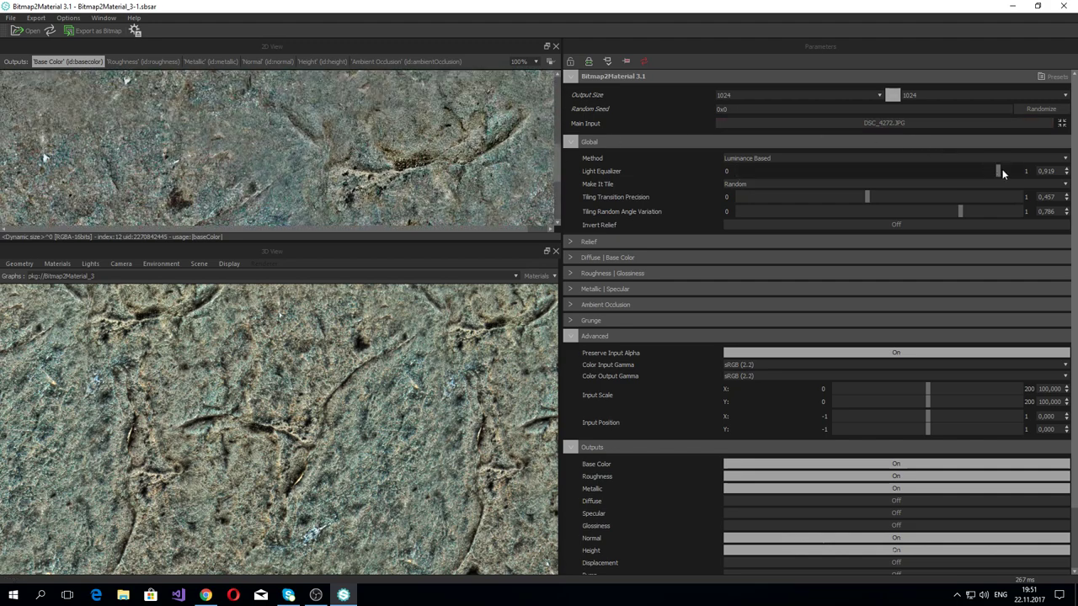
pyautogui.moveTo(1002, 173)
pyautogui.mouseDown()
pyautogui.moveTo(1015, 171)
pyautogui.moveTo(1000, 171)
pyautogui.mouseUp()
pyautogui.scroll(-5, 406, 388)
pyautogui.scroll(-2, 380, 370)
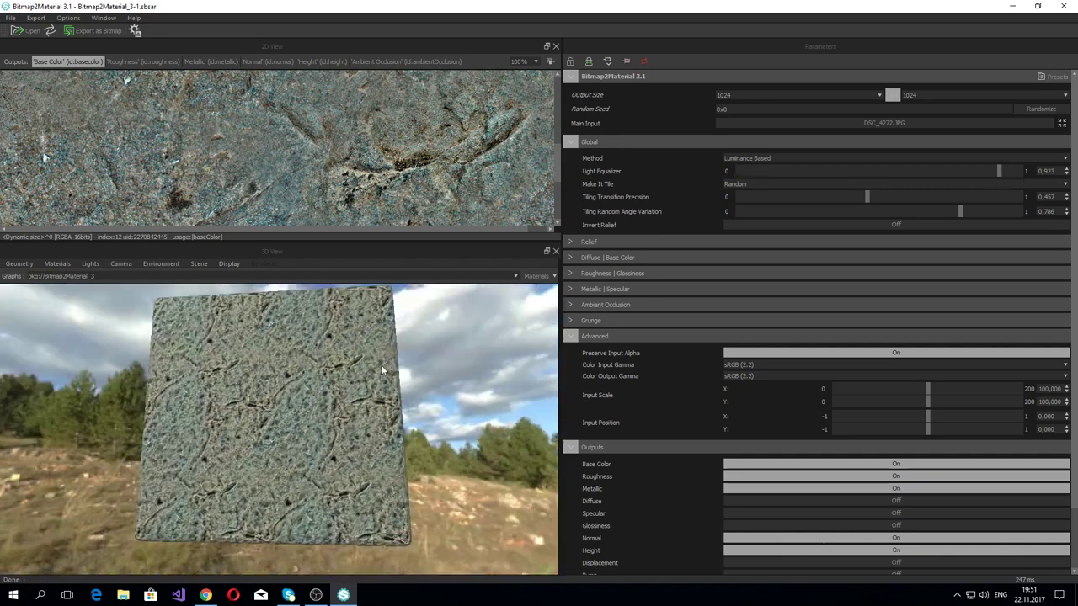
pyautogui.moveTo(380, 365)
pyautogui.mouseDown()
pyautogui.moveTo(391, 330)
pyautogui.moveTo(336, 410)
pyautogui.mouseUp()
pyautogui.scroll(2, 335, 410)
pyautogui.scroll(3, 335, 411)
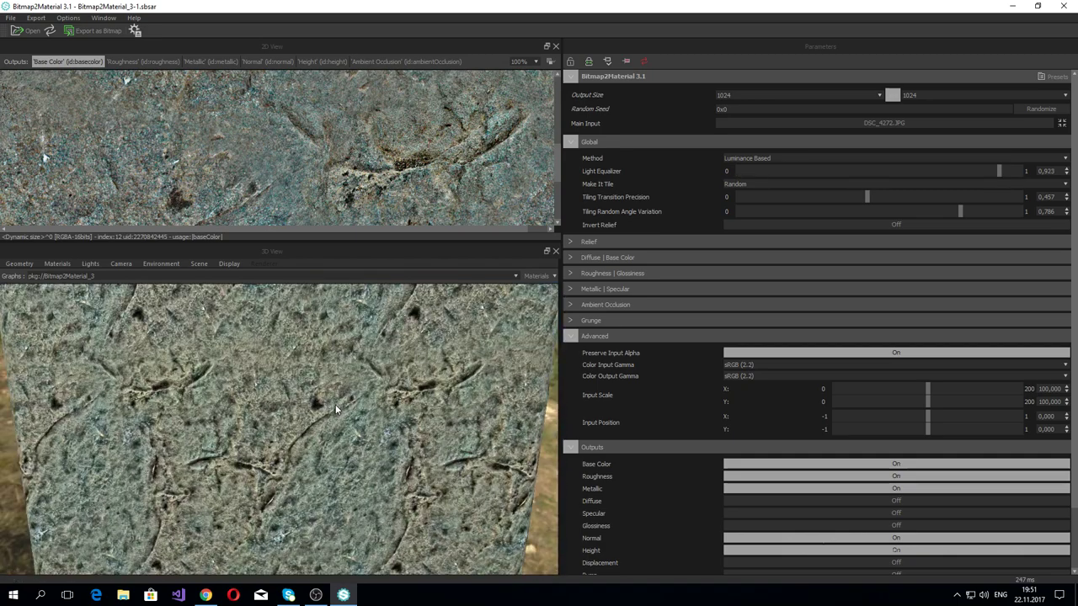
pyautogui.scroll(2, 335, 411)
pyautogui.scroll(2, 336, 404)
pyautogui.scroll(2, 337, 390)
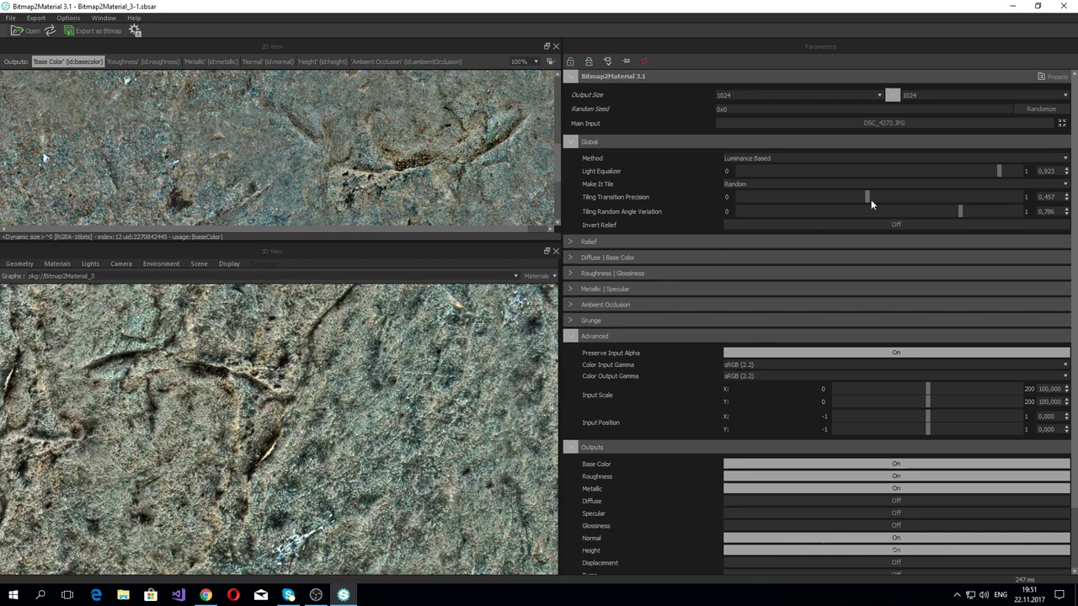
# Step: Show the 2D texture at 50% and settle the Light Equalizer at 0.846
pyautogui.click(535, 62)
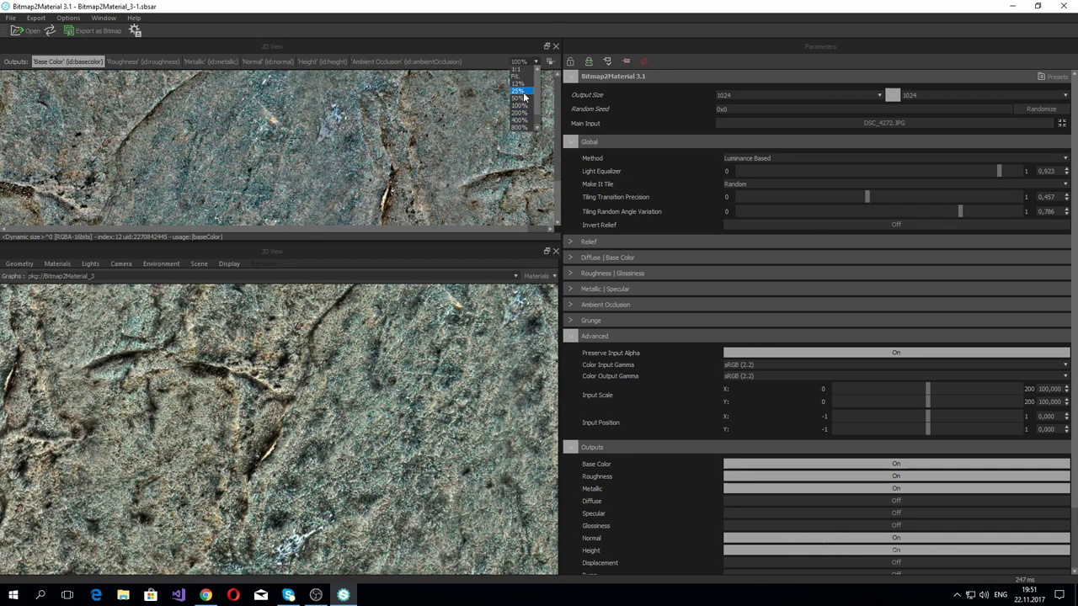
pyautogui.click(519, 98)
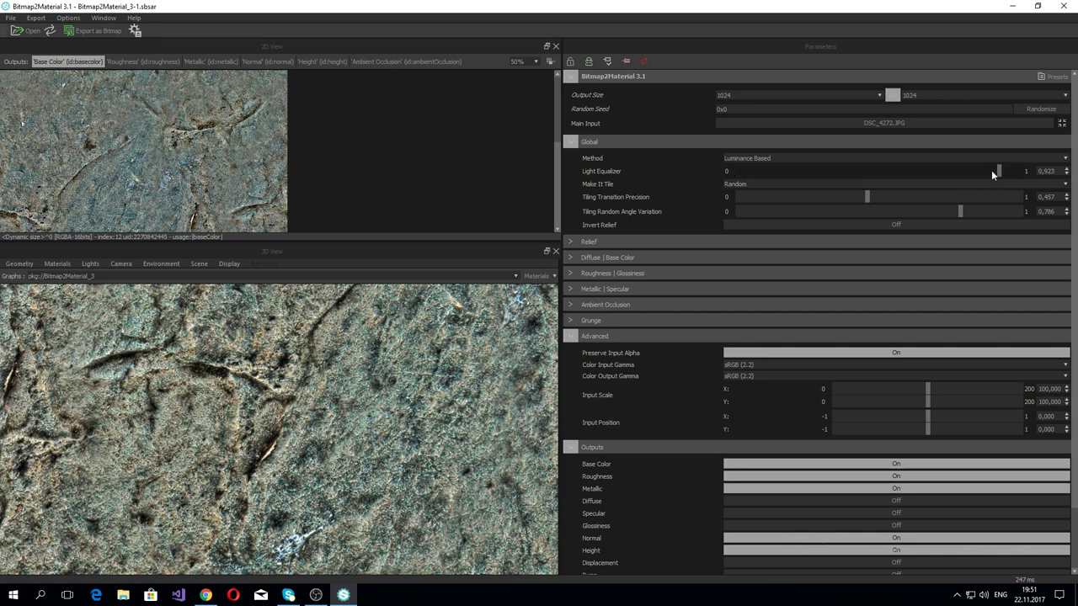
pyautogui.moveTo(991, 171); pyautogui.dragTo(977, 172)
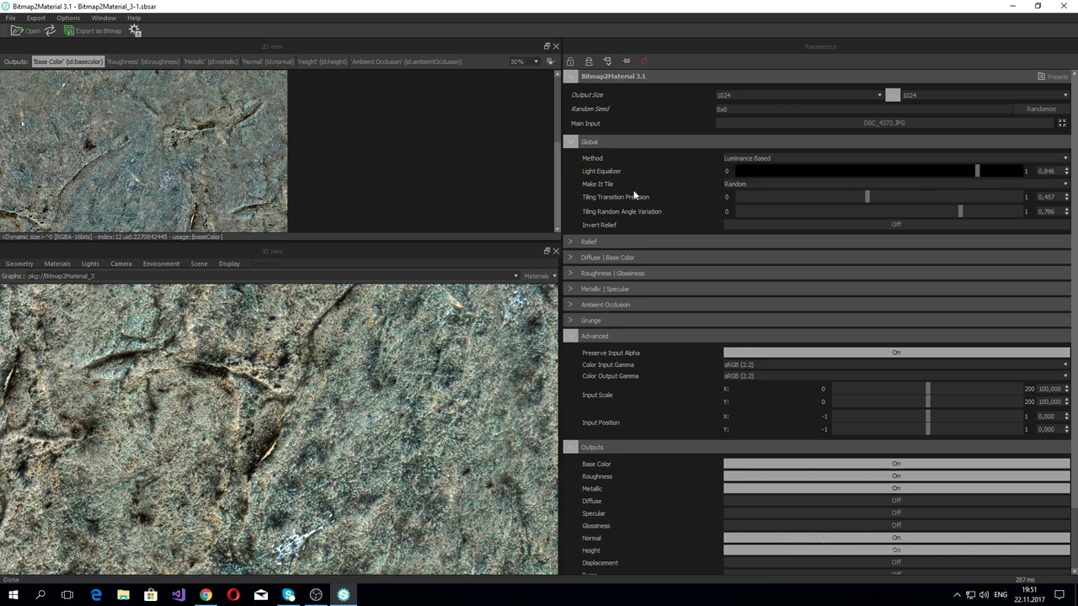
pyautogui.rightClick(248, 146)
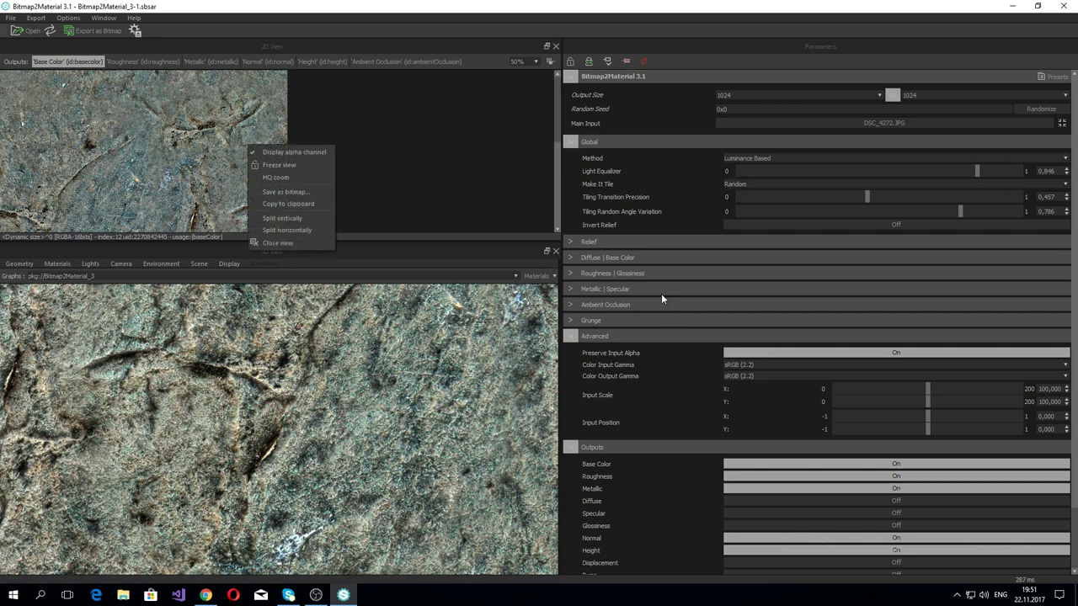
# Step: Expand Relief, set Normal Intensity to 19.531 and preview the Normal map in DirectX format
pyautogui.click(584, 243)
pyautogui.click(577, 242)
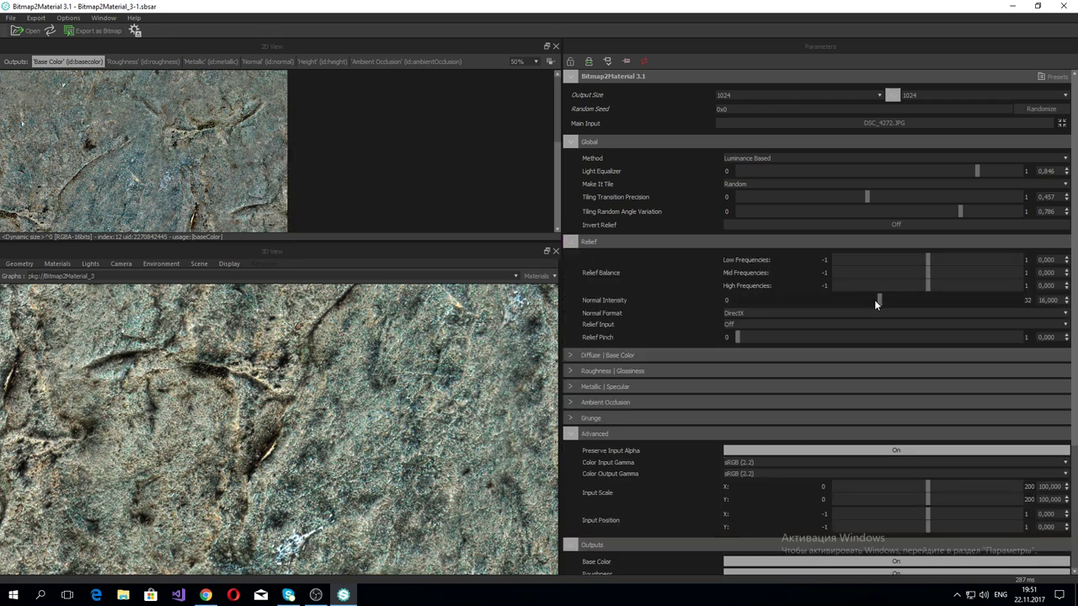
pyautogui.moveTo(875, 300); pyautogui.dragTo(894, 301)
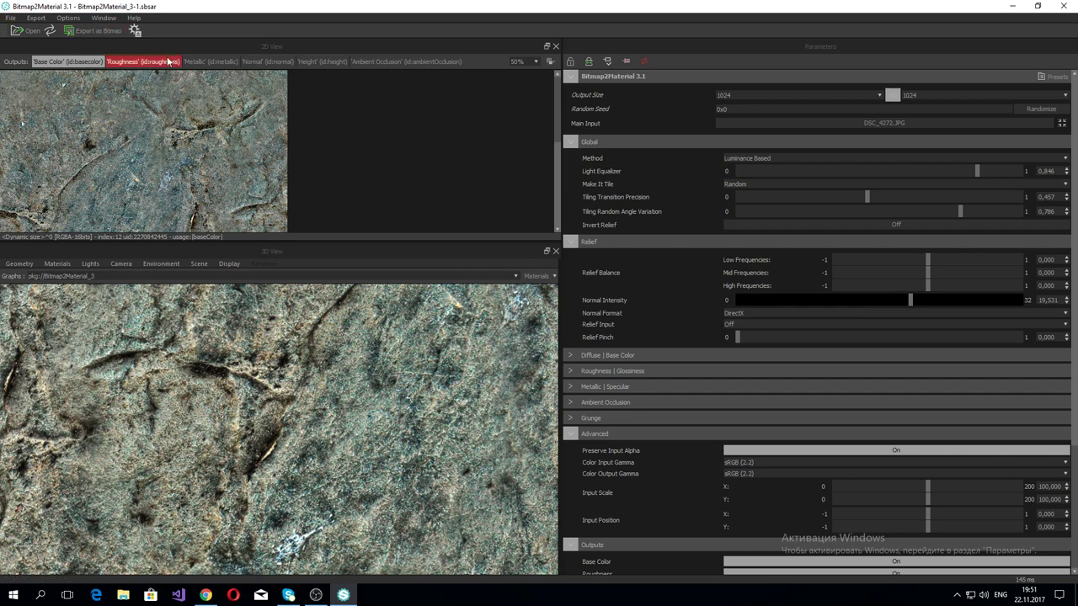
pyautogui.click(253, 61)
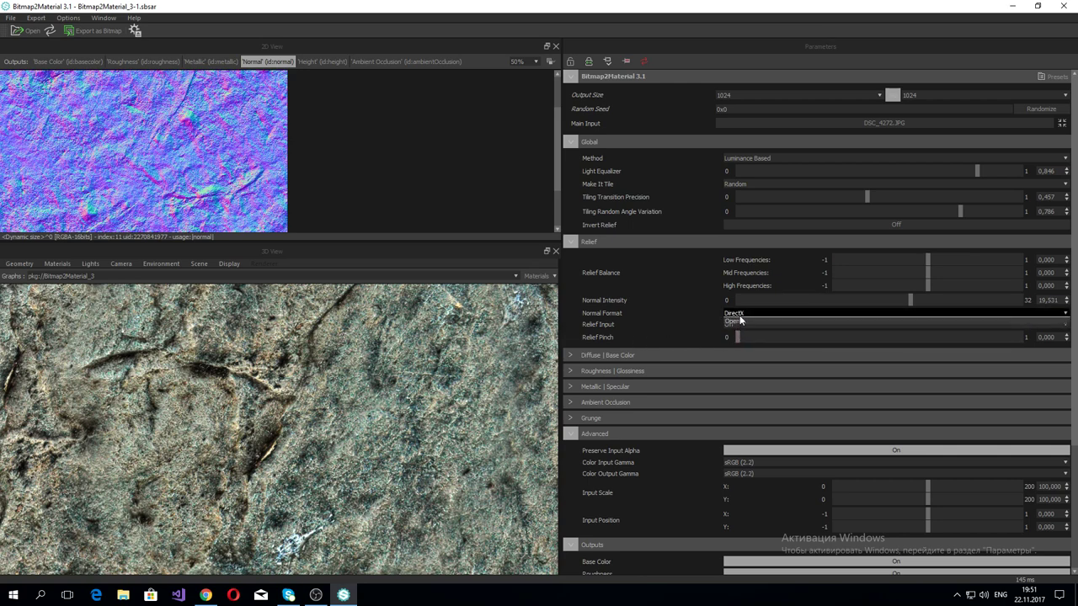
pyautogui.click(739, 314)
pyautogui.click(741, 315)
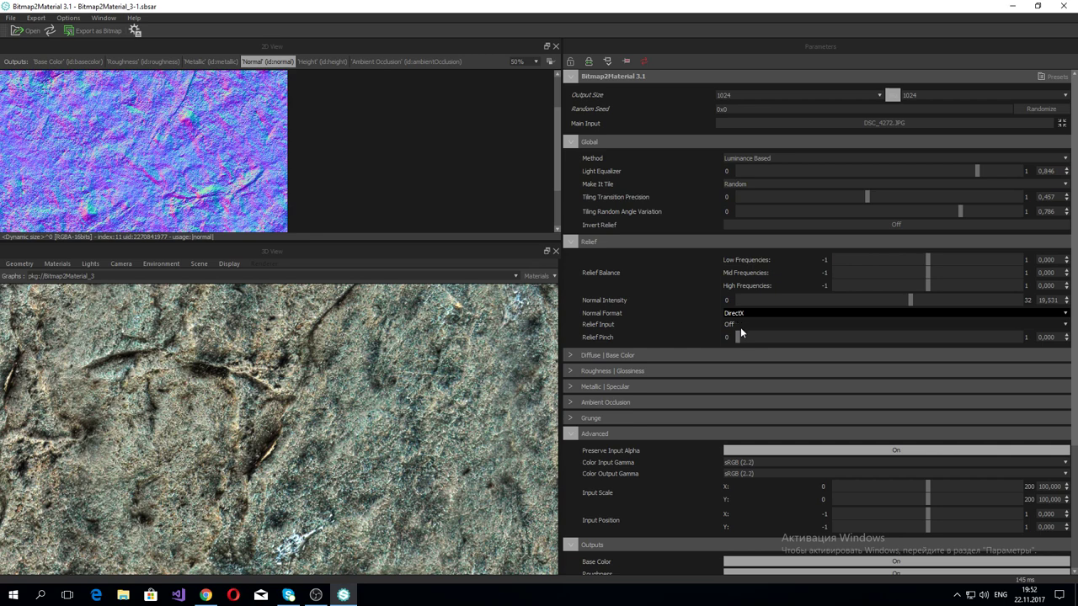
# Step: Keep relief input Off, set Relief Pinch to 0.235 and Relief Pinch Radius to 0.097
pyautogui.click(738, 327)
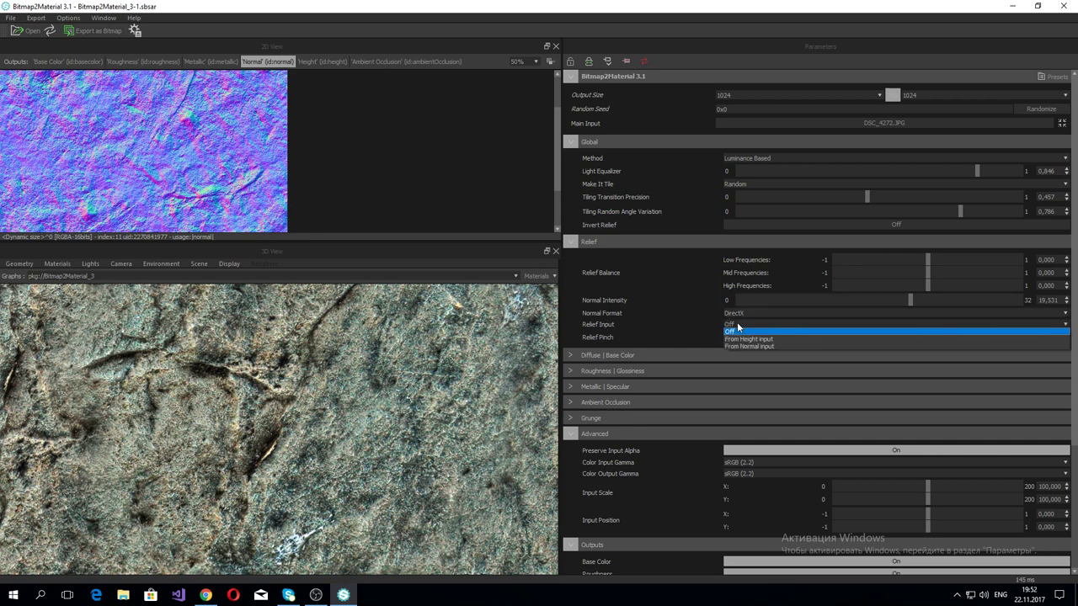
pyautogui.click(735, 331)
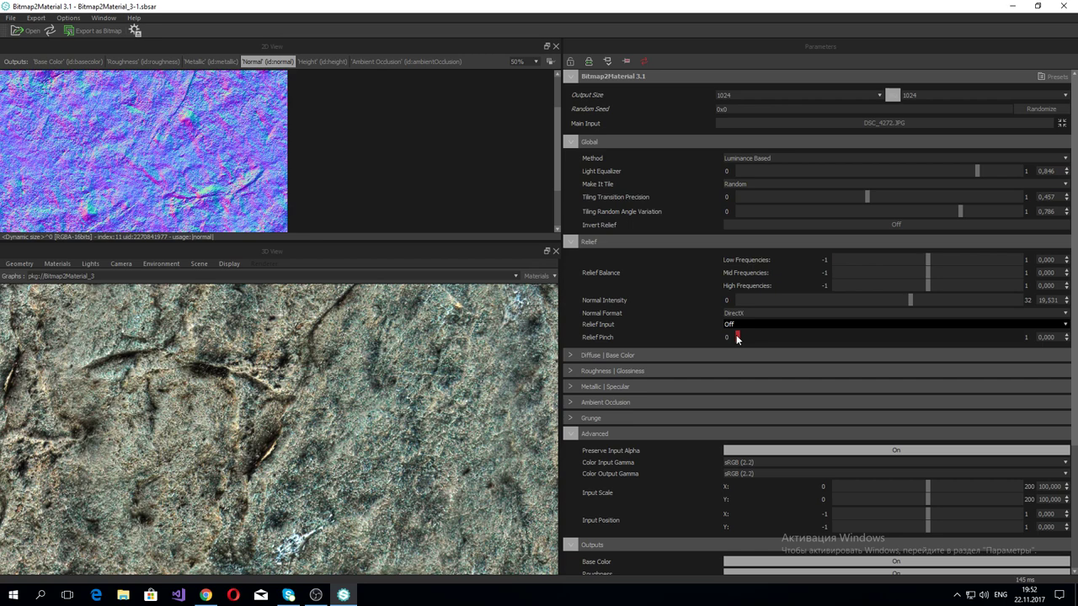
pyautogui.moveTo(737, 337)
pyautogui.mouseDown()
pyautogui.moveTo(788, 345)
pyautogui.moveTo(745, 346)
pyautogui.mouseUp()
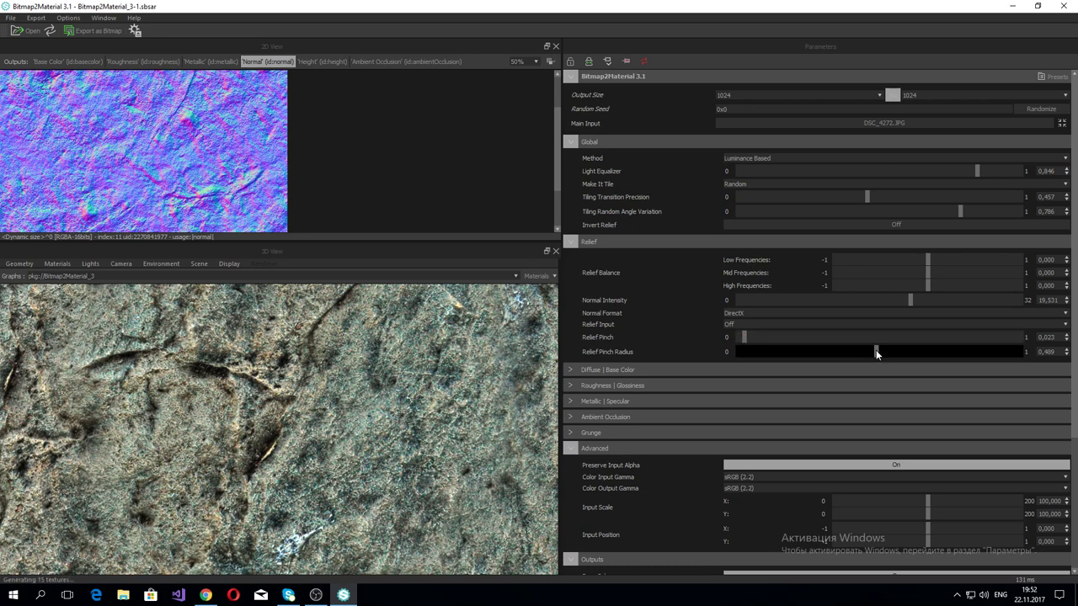
pyautogui.moveTo(876, 349)
pyautogui.mouseDown()
pyautogui.moveTo(794, 354)
pyautogui.moveTo(768, 339)
pyautogui.moveTo(747, 354)
pyautogui.moveTo(803, 342)
pyautogui.moveTo(774, 352)
pyautogui.mouseUp()
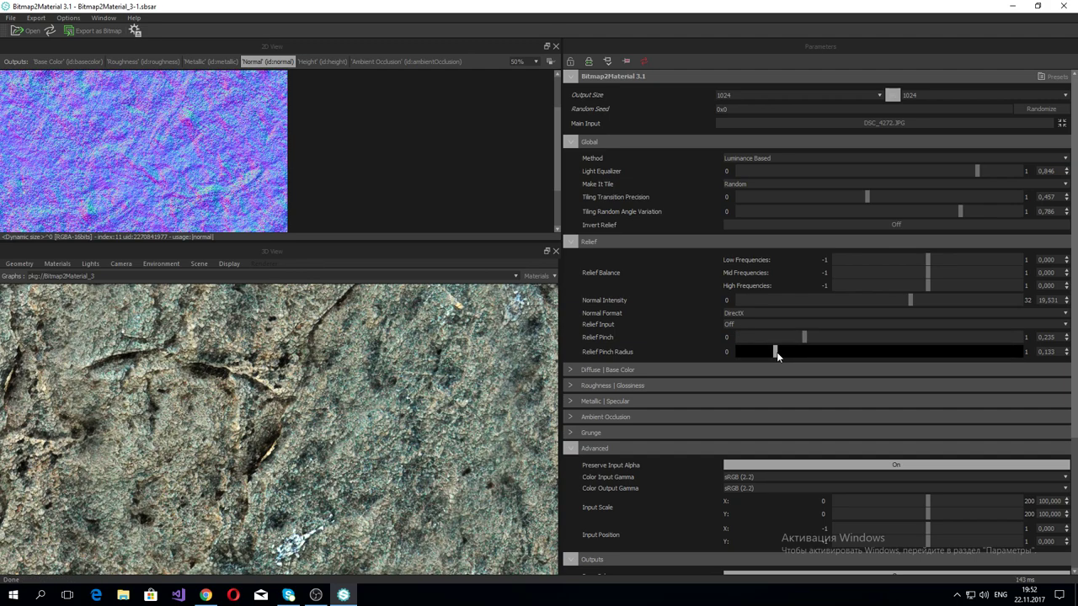
pyautogui.moveTo(777, 356); pyautogui.dragTo(779, 352)
pyautogui.scroll(-5, 368, 424)
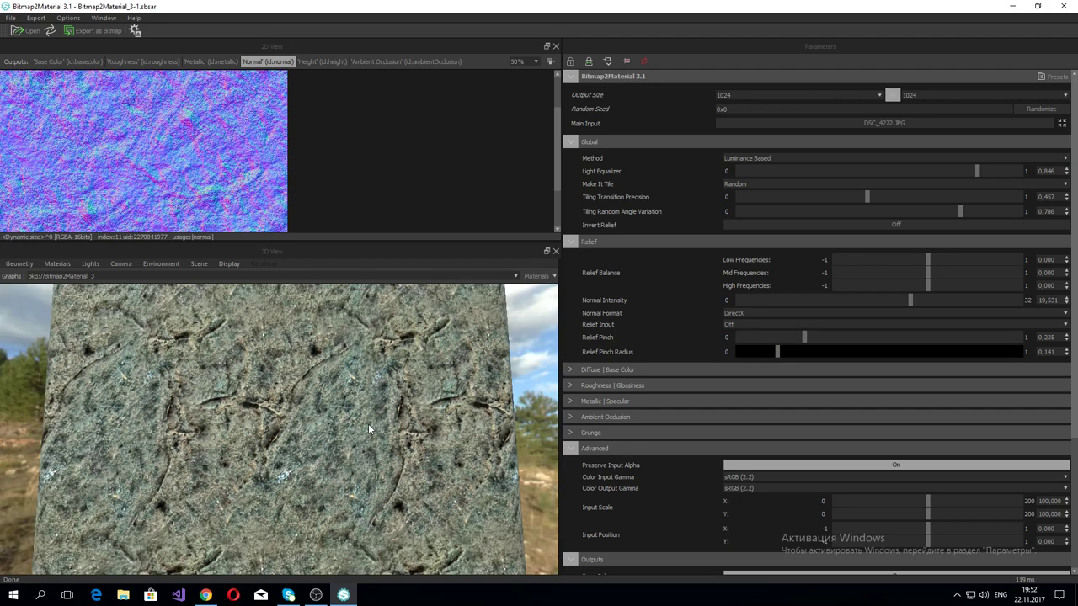
pyautogui.moveTo(368, 424); pyautogui.dragTo(384, 437)
pyautogui.scroll(5, 384, 437)
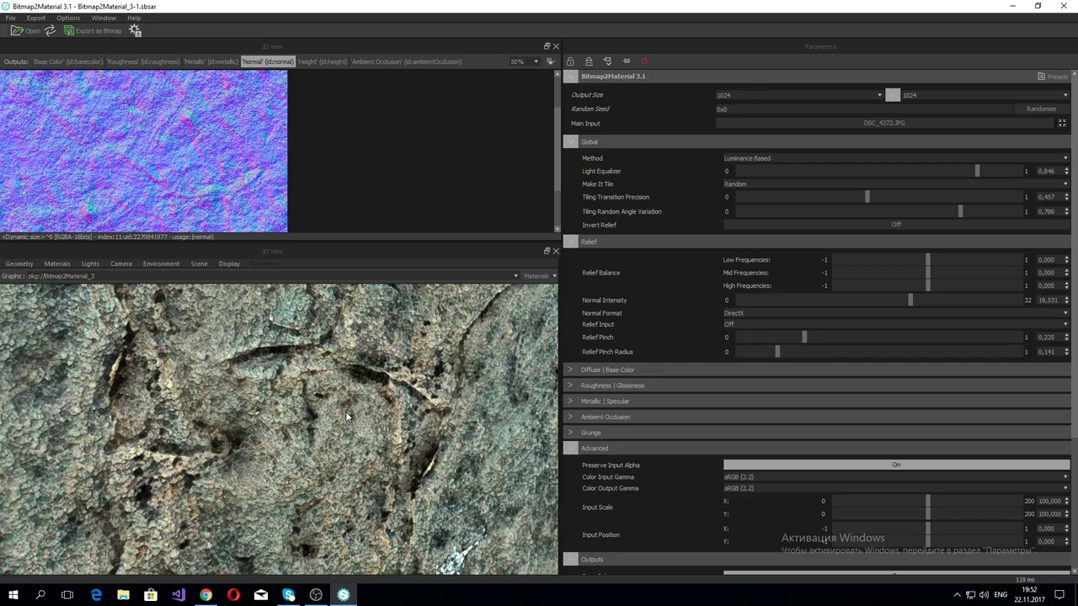
pyautogui.moveTo(776, 352); pyautogui.dragTo(765, 352)
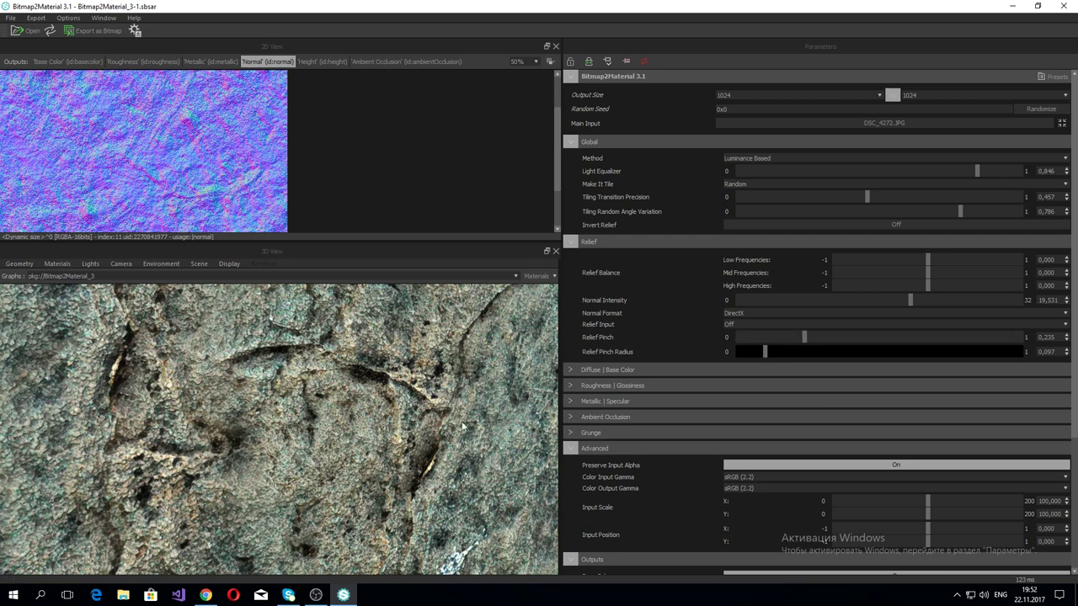
# Step: Expand Diffuse / Base Color and preview the Base Color output in 2D
pyautogui.click(563, 373)
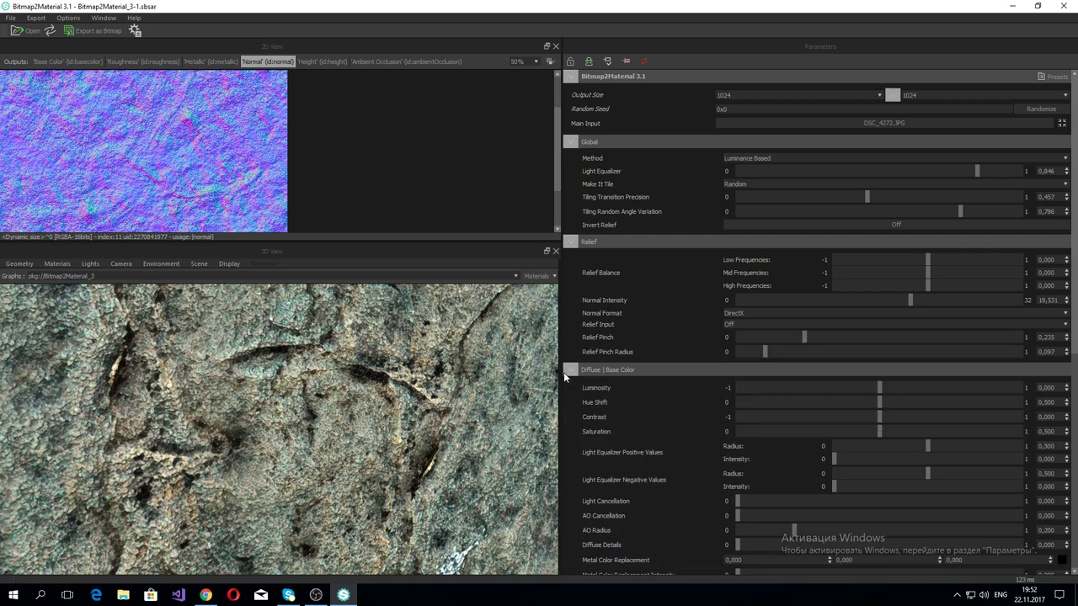
pyautogui.click(85, 63)
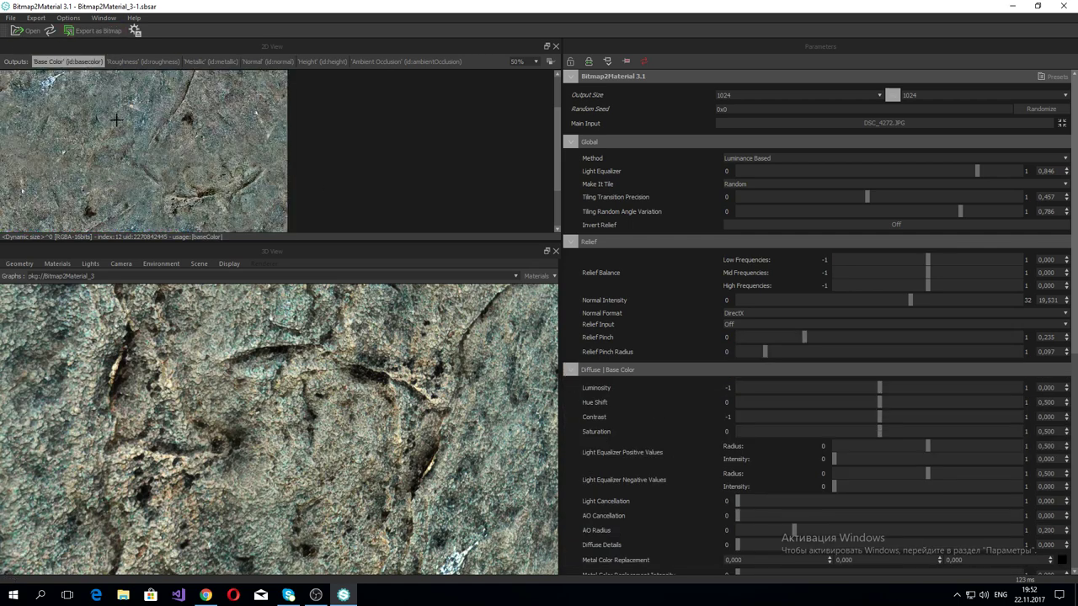
pyautogui.scroll(2, 137, 122)
pyautogui.scroll(-3, 139, 126)
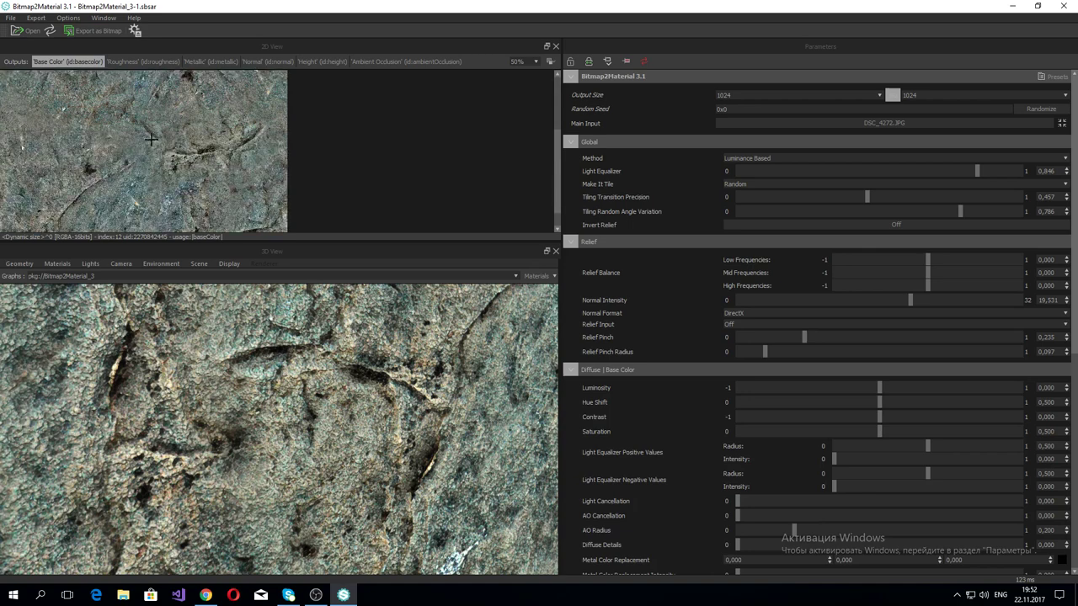
pyautogui.rightClick(299, 173)
pyautogui.click(690, 404)
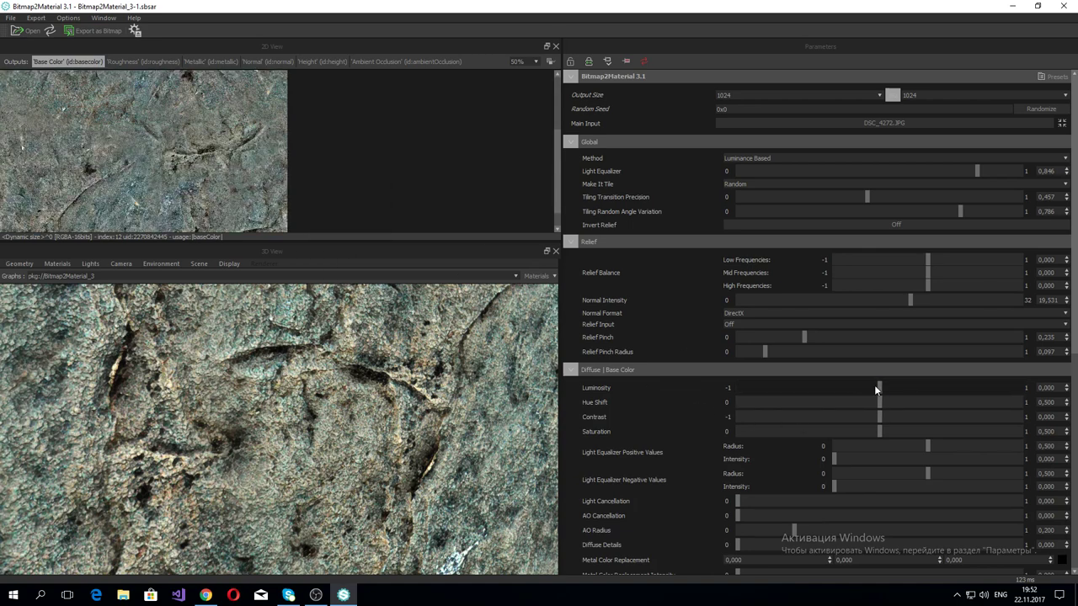
# Step: Try darker and brighter values, then settle base colour Luminosity at 0.021
pyautogui.moveTo(876, 389); pyautogui.dragTo(862, 389)
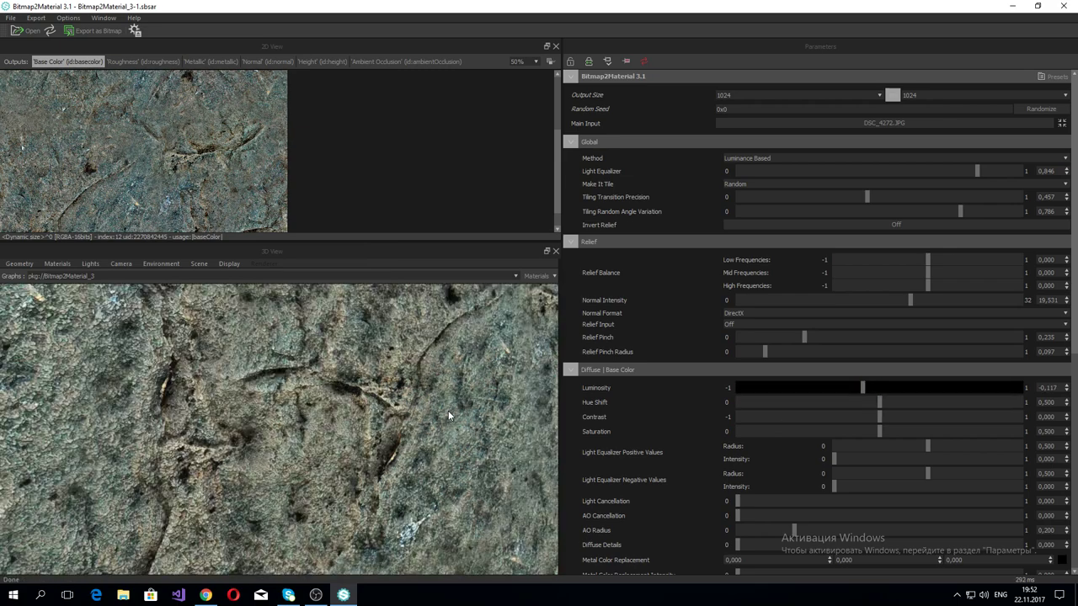
pyautogui.scroll(-3, 448, 410)
pyautogui.scroll(2, 459, 416)
pyautogui.moveTo(862, 389); pyautogui.dragTo(894, 390)
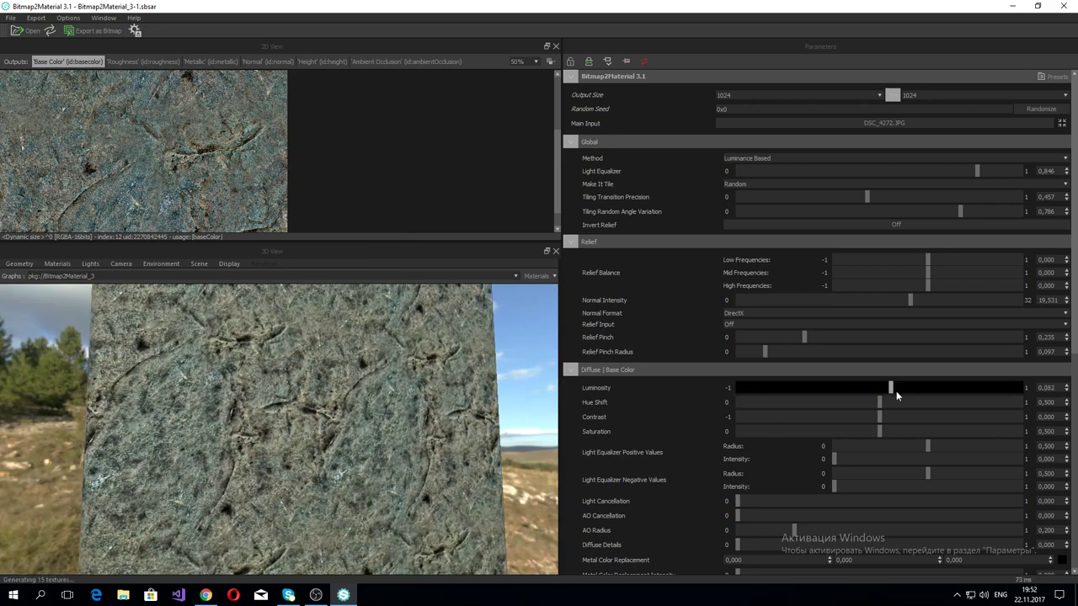
pyautogui.click(897, 391)
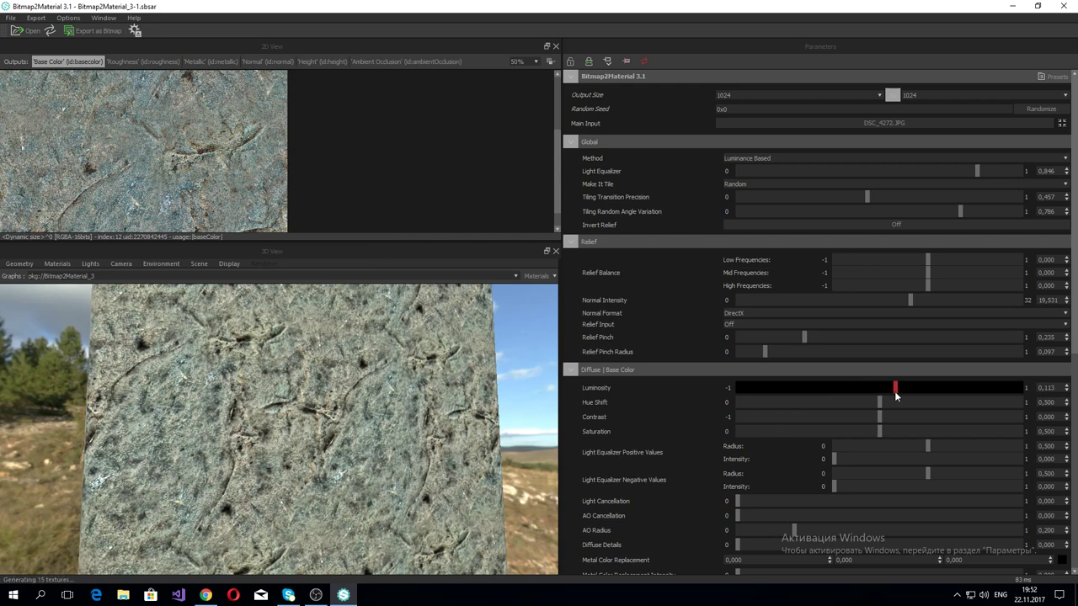
pyautogui.moveTo(829, 394); pyautogui.dragTo(817, 393)
pyautogui.click(57, 264)
pyautogui.moveTo(64, 277)
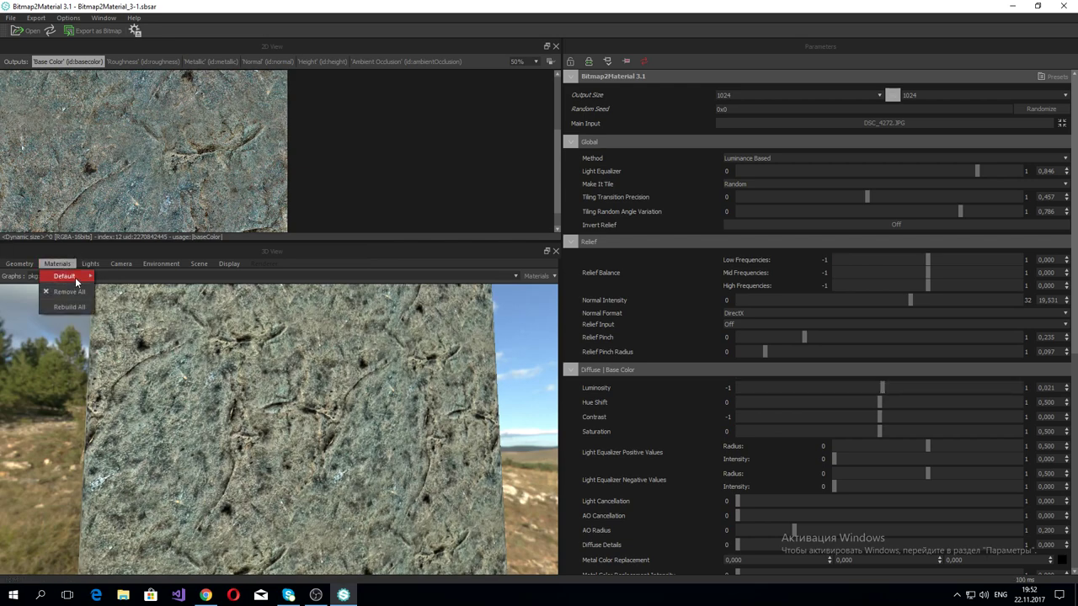
# Step: Set the Default preview material's Tiling to 1 so the stone appears once per cube face
pyautogui.click(141, 278)
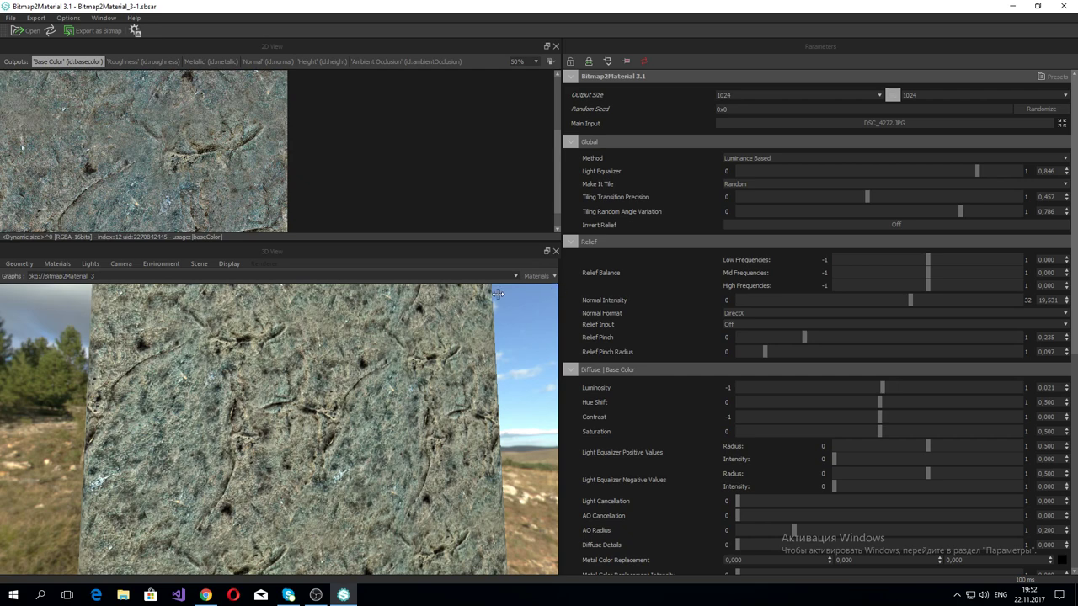
pyautogui.moveTo(498, 294); pyautogui.dragTo(432, 290)
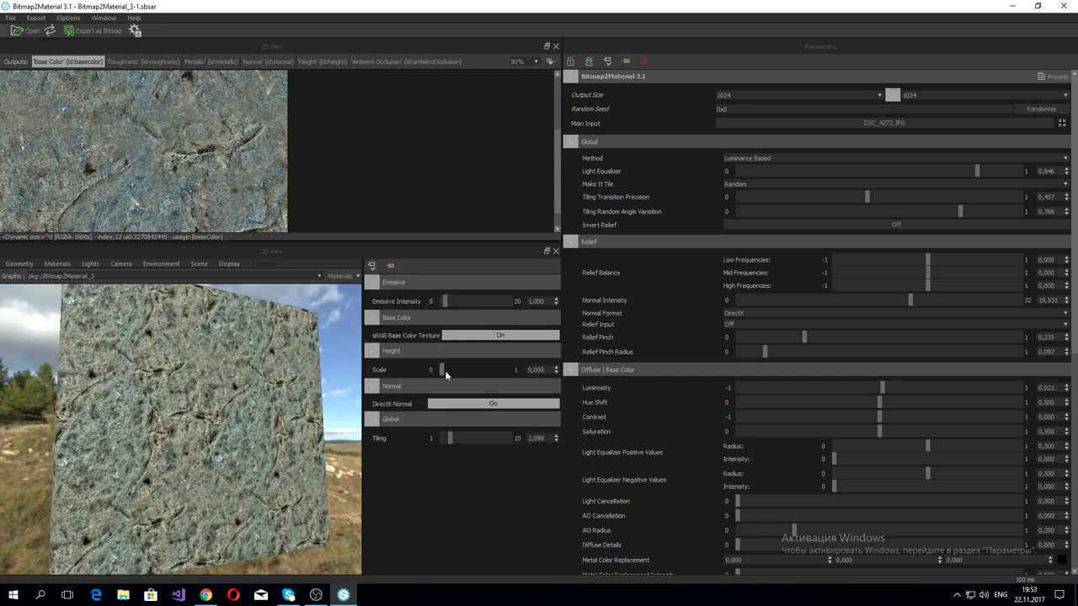
pyautogui.doubleClick(536, 438)
pyautogui.write('1')
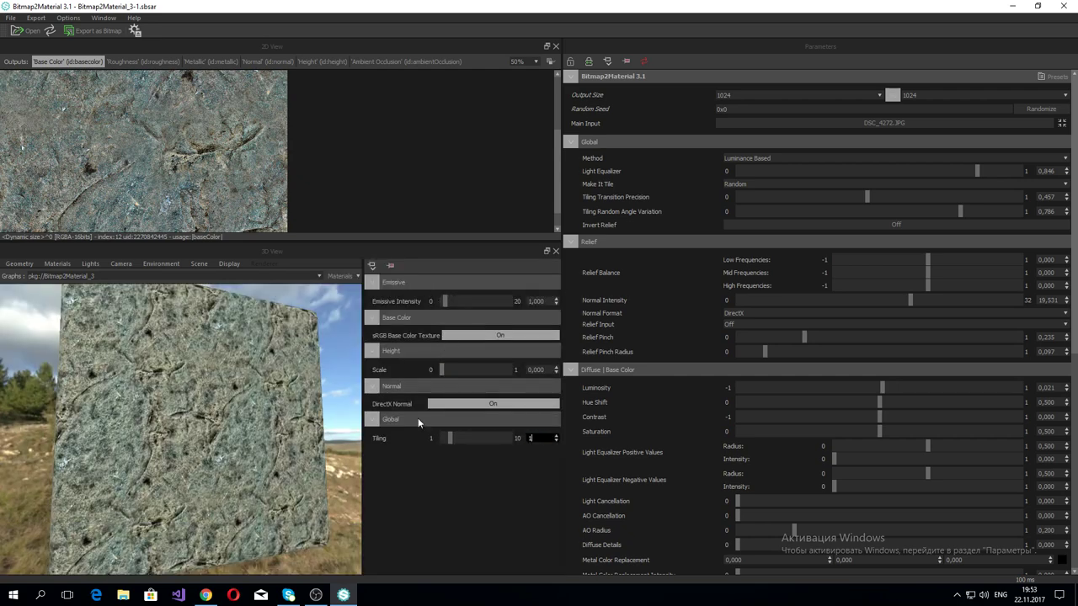
pyautogui.press('Return')
pyautogui.moveTo(48, 487)
pyautogui.mouseDown()
pyautogui.moveTo(162, 440)
pyautogui.moveTo(64, 425)
pyautogui.moveTo(143, 427)
pyautogui.mouseUp()
pyautogui.scroll(5, 161, 440)
pyautogui.scroll(-5, 144, 436)
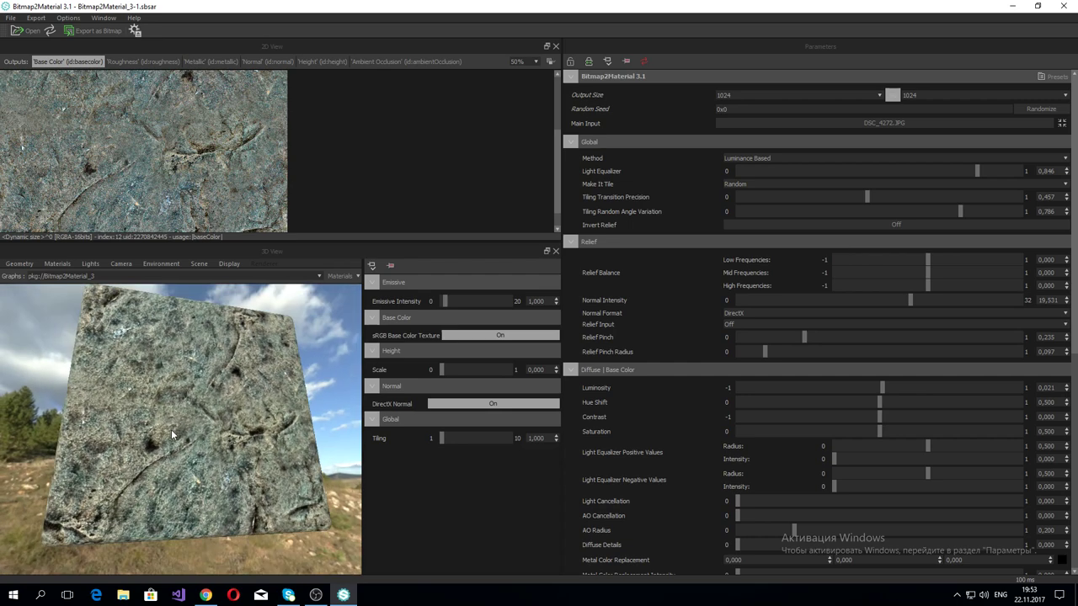
pyautogui.scroll(5, 171, 429)
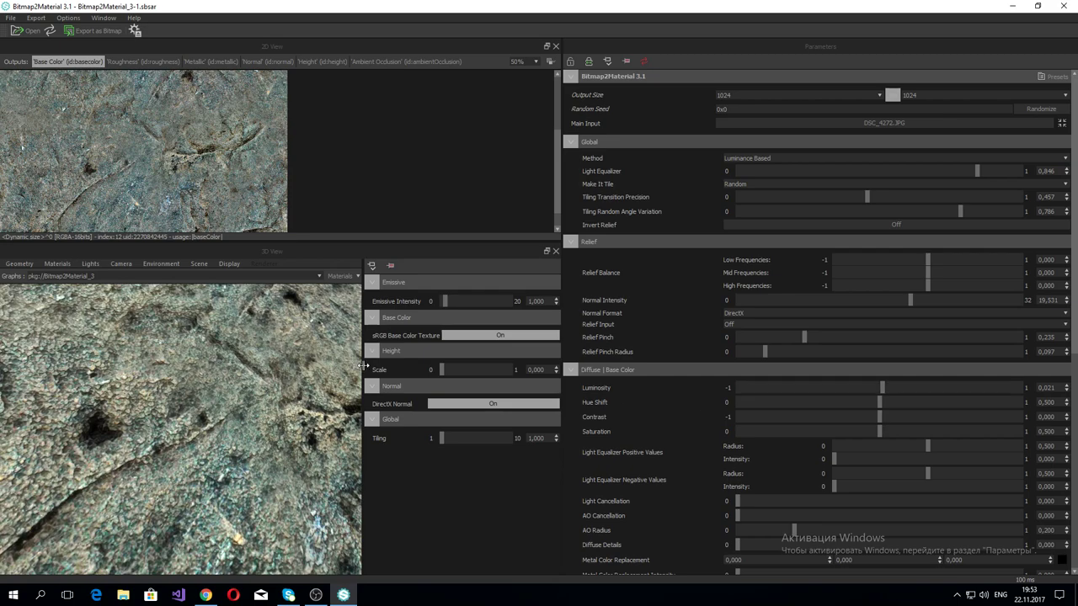
# Step: Collapse the material panel and shift the base colour Hue to 0.515
pyautogui.moveTo(363, 365); pyautogui.dragTo(547, 384)
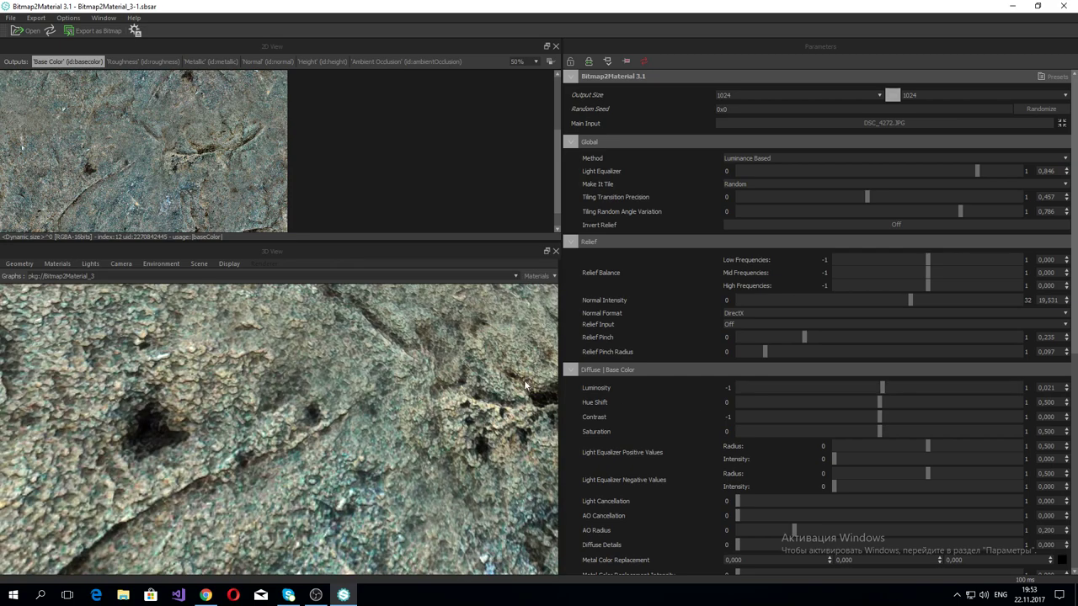
pyautogui.scroll(-5, 524, 385)
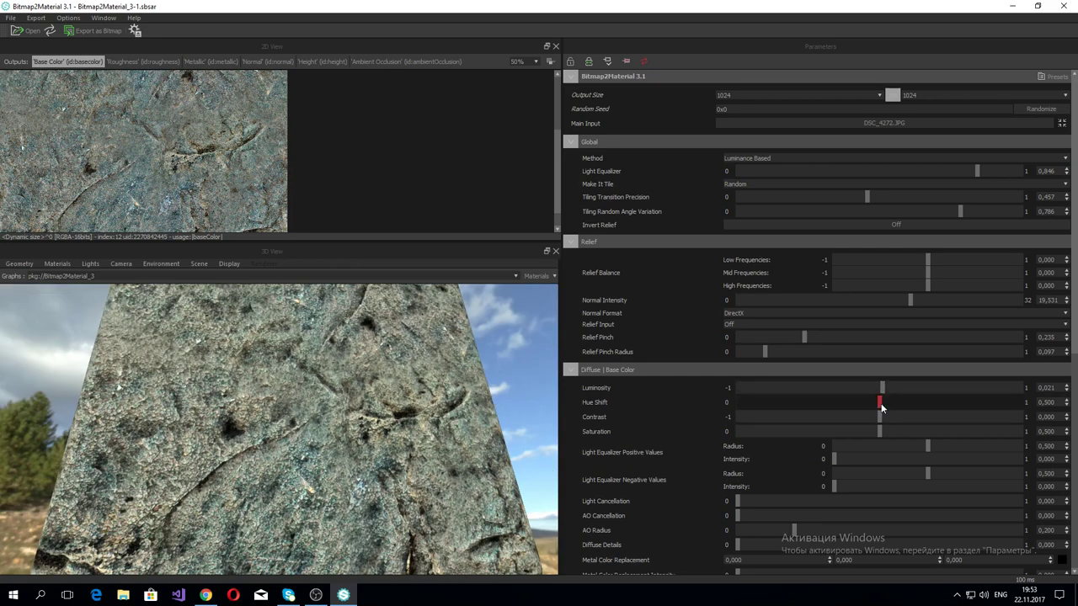
pyautogui.moveTo(881, 404)
pyautogui.mouseDown()
pyautogui.moveTo(892, 403)
pyautogui.moveTo(853, 410)
pyautogui.moveTo(882, 405)
pyautogui.moveTo(873, 389)
pyautogui.moveTo(862, 393)
pyautogui.moveTo(886, 417)
pyautogui.moveTo(929, 418)
pyautogui.moveTo(868, 421)
pyautogui.mouseUp()
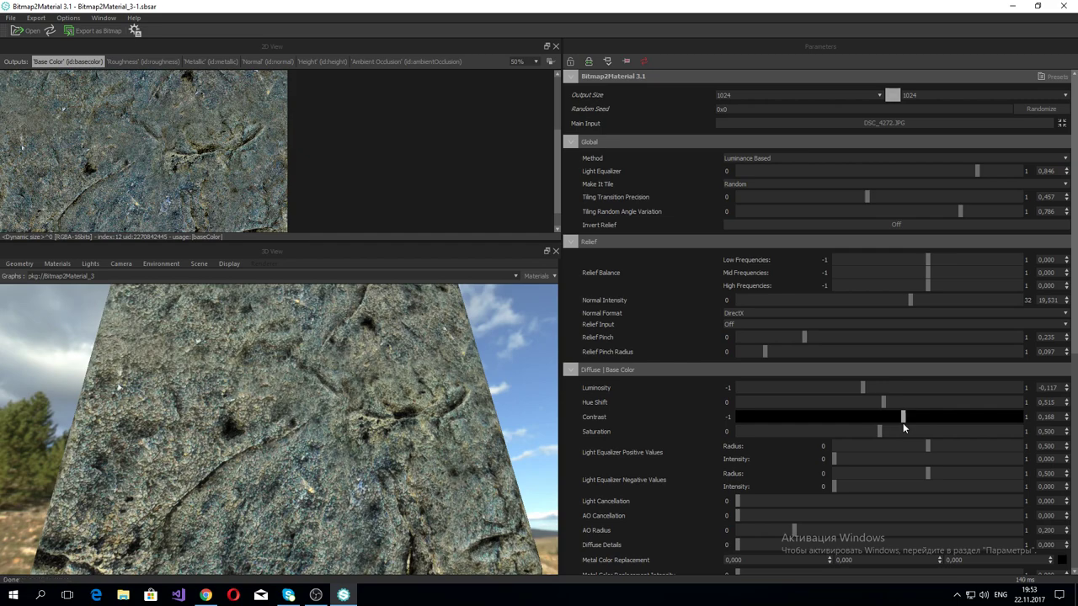
pyautogui.moveTo(506, 425); pyautogui.dragTo(417, 407)
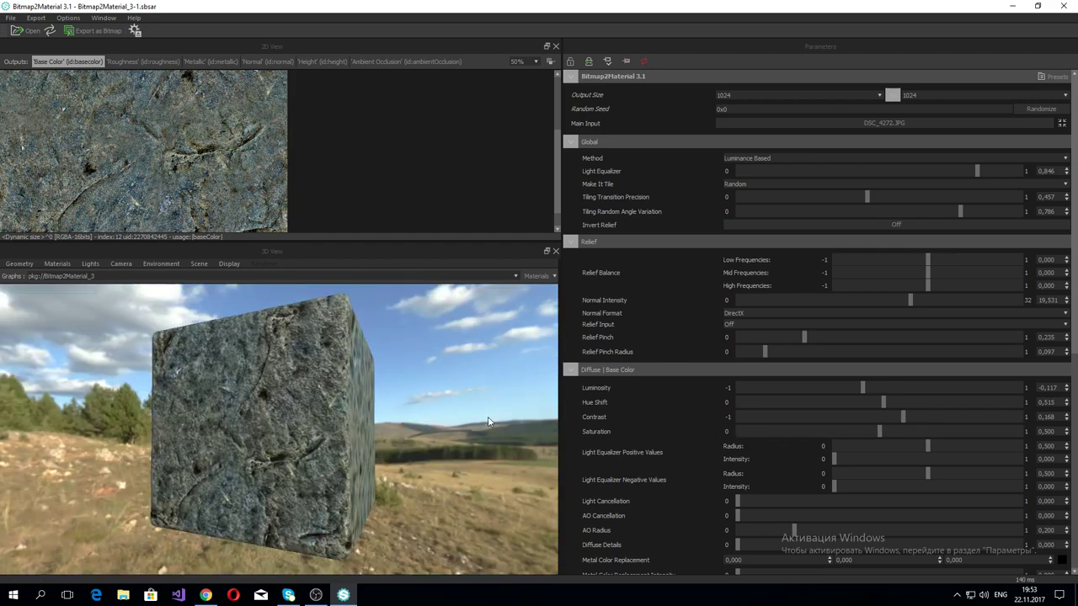
pyautogui.scroll(5, 416, 407)
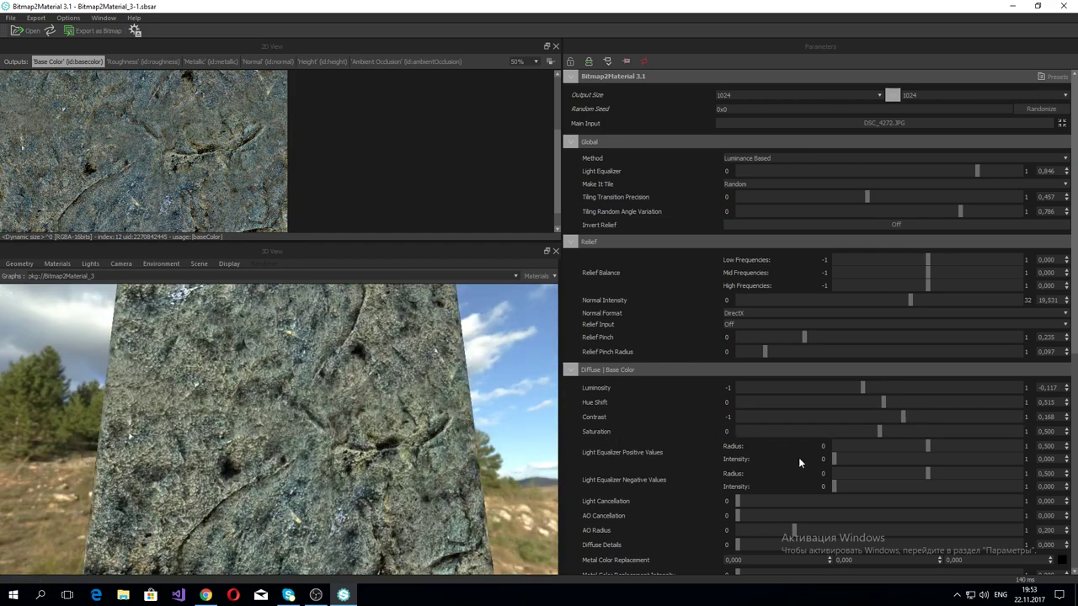
# Step: Set the base colour Saturation to 0.511
pyautogui.click(881, 430)
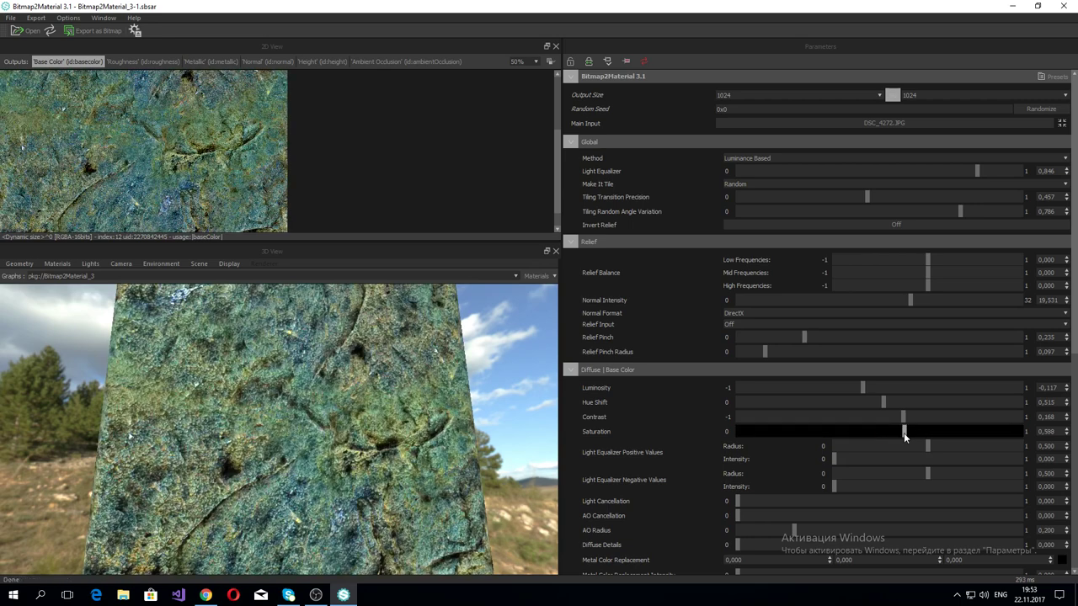
pyautogui.moveTo(903, 433); pyautogui.dragTo(883, 433)
pyautogui.click(873, 436)
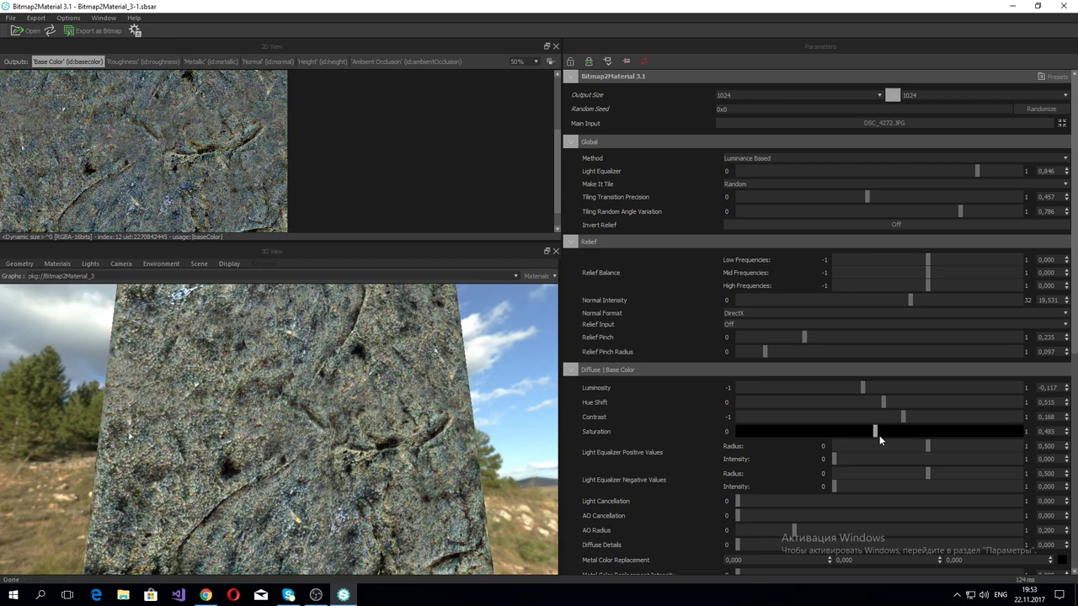
pyautogui.click(881, 436)
pyautogui.scroll(-3, 758, 486)
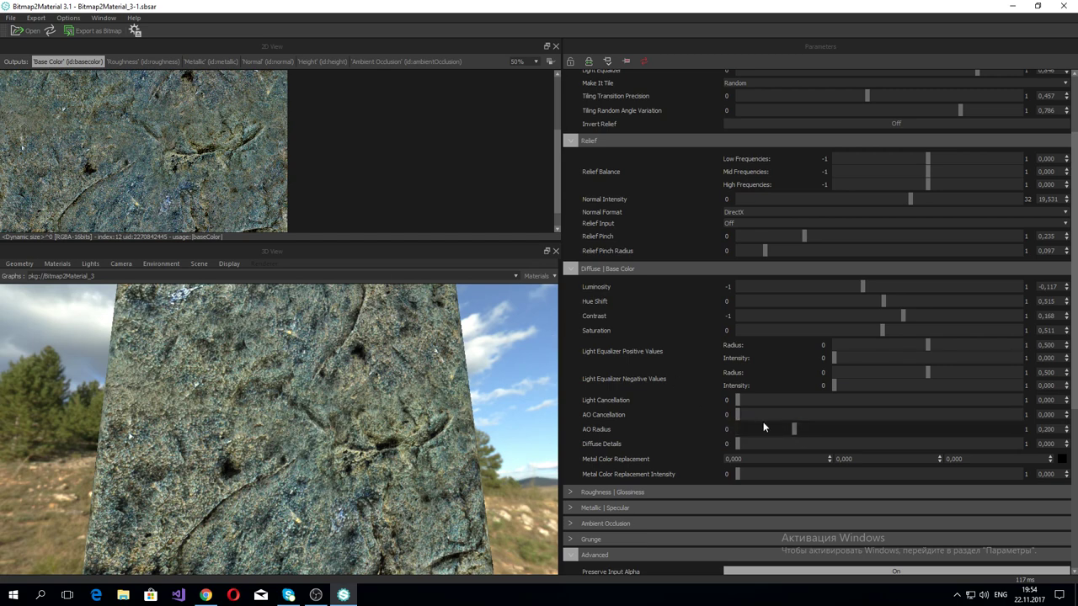
# Step: Raise Base Color AO Cancellation and fine-tune it to 0.262, then pan the 2D preview
pyautogui.moveTo(747, 414)
pyautogui.mouseDown()
pyautogui.moveTo(788, 415)
pyautogui.moveTo(755, 417)
pyautogui.mouseUp()
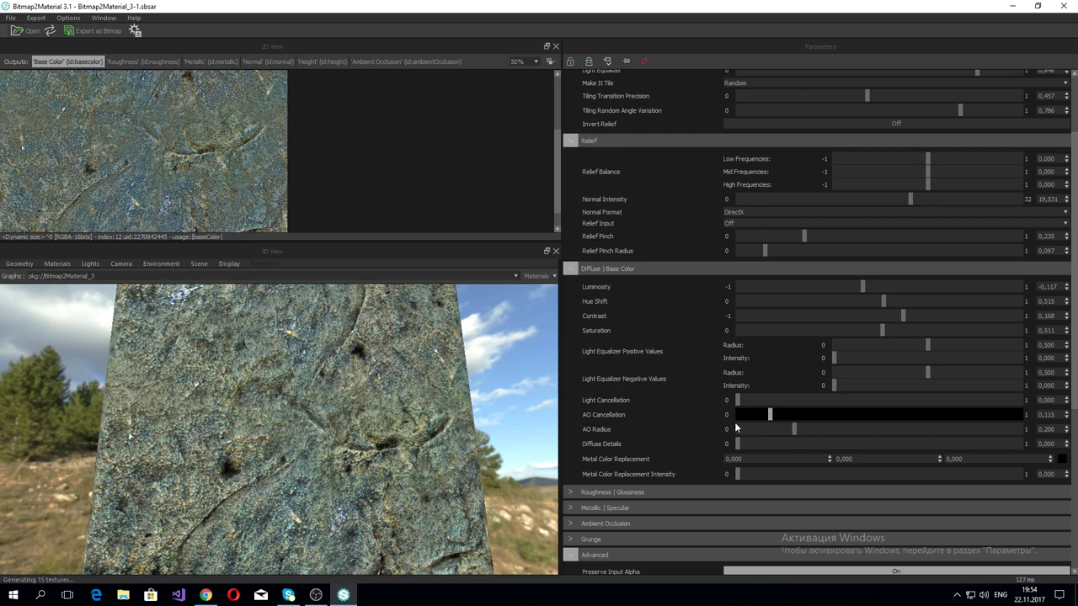
pyautogui.moveTo(825, 427)
pyautogui.mouseDown()
pyautogui.moveTo(877, 427)
pyautogui.moveTo(818, 427)
pyautogui.mouseUp()
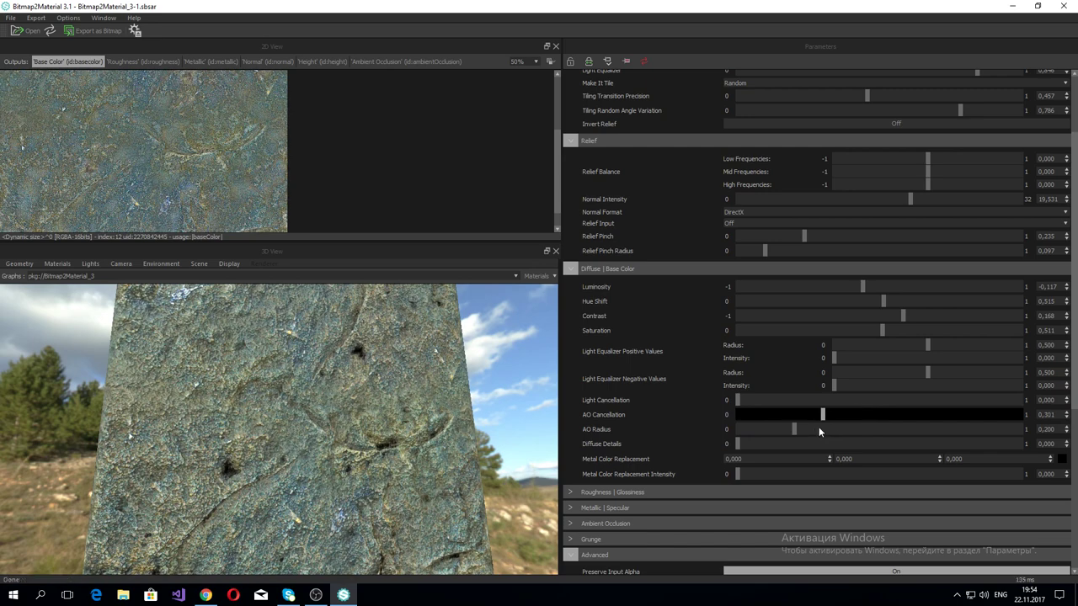
pyautogui.moveTo(819, 428); pyautogui.dragTo(808, 428)
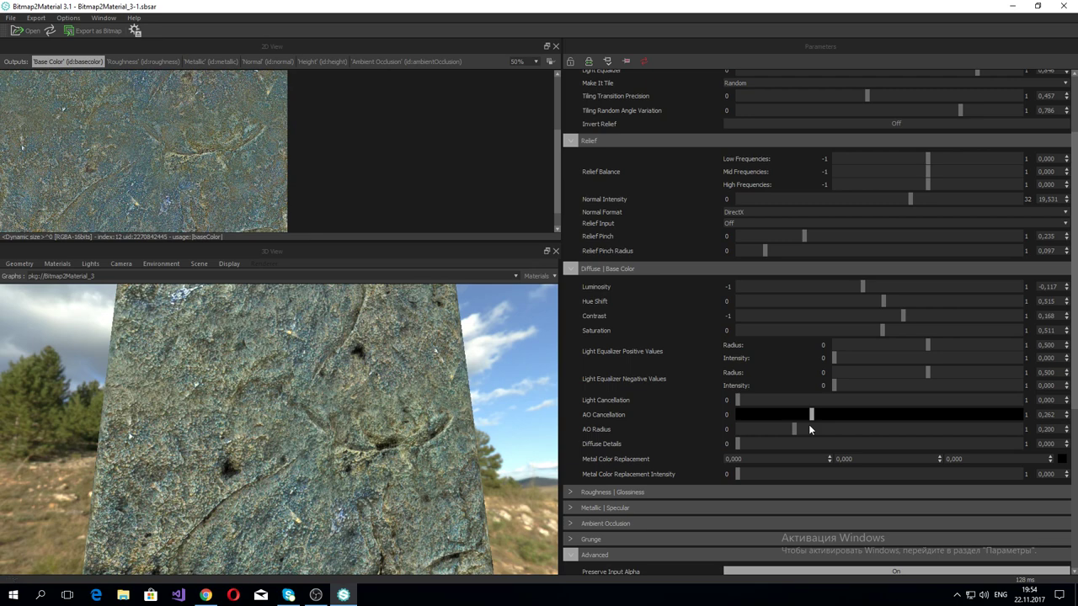
pyautogui.moveTo(809, 426)
pyautogui.mouseDown()
pyautogui.moveTo(795, 427)
pyautogui.moveTo(810, 427)
pyautogui.mouseUp()
pyautogui.moveTo(160, 136); pyautogui.dragTo(195, 181, button='middle')
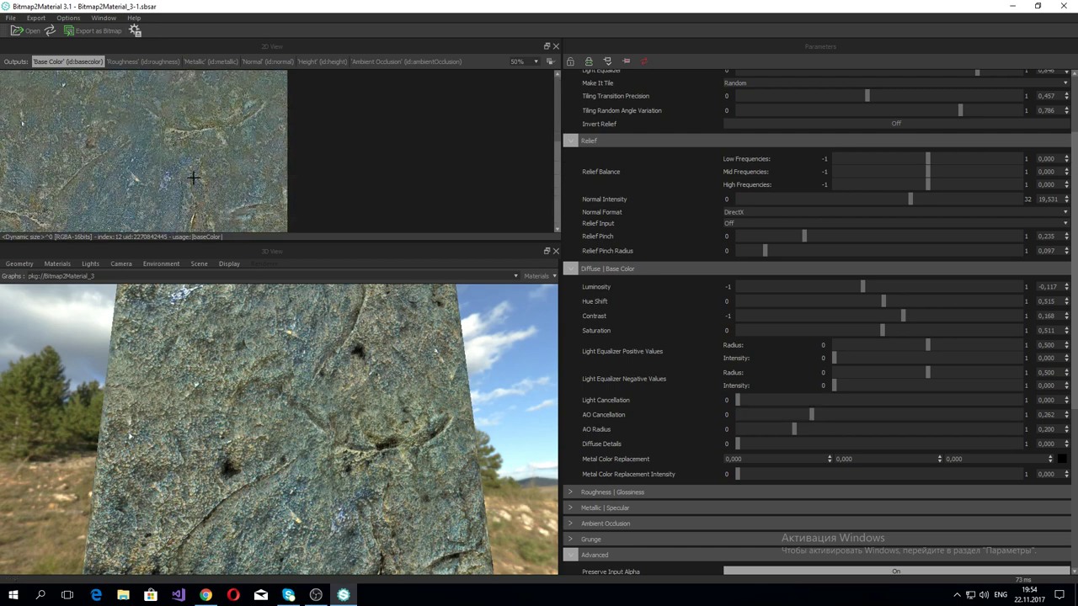
pyautogui.moveTo(190, 137); pyautogui.dragTo(180, 159, button='middle')
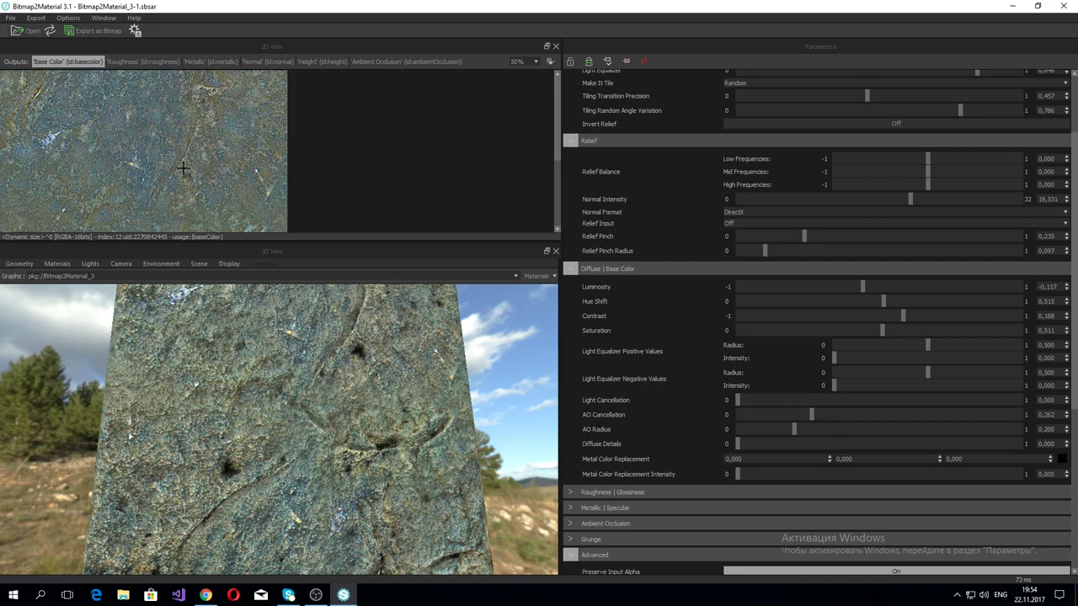
# Step: Show the base colour texture at 100% in the 2D preview
pyautogui.click(515, 61)
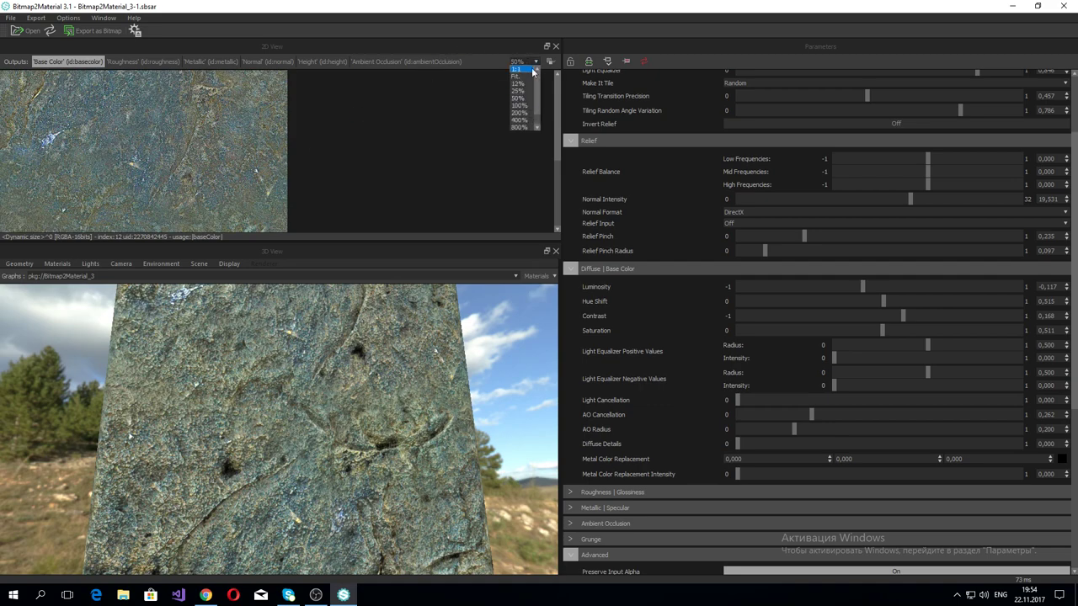
pyautogui.click(521, 103)
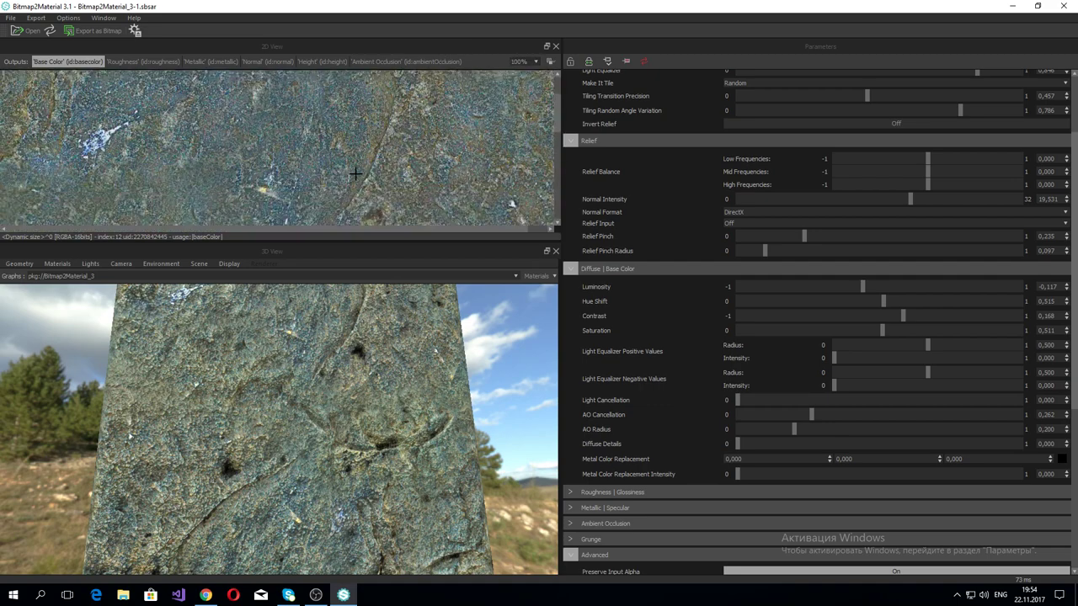
pyautogui.scroll(-3, 337, 174)
pyautogui.scroll(1, 355, 173)
pyautogui.scroll(1, 355, 173)
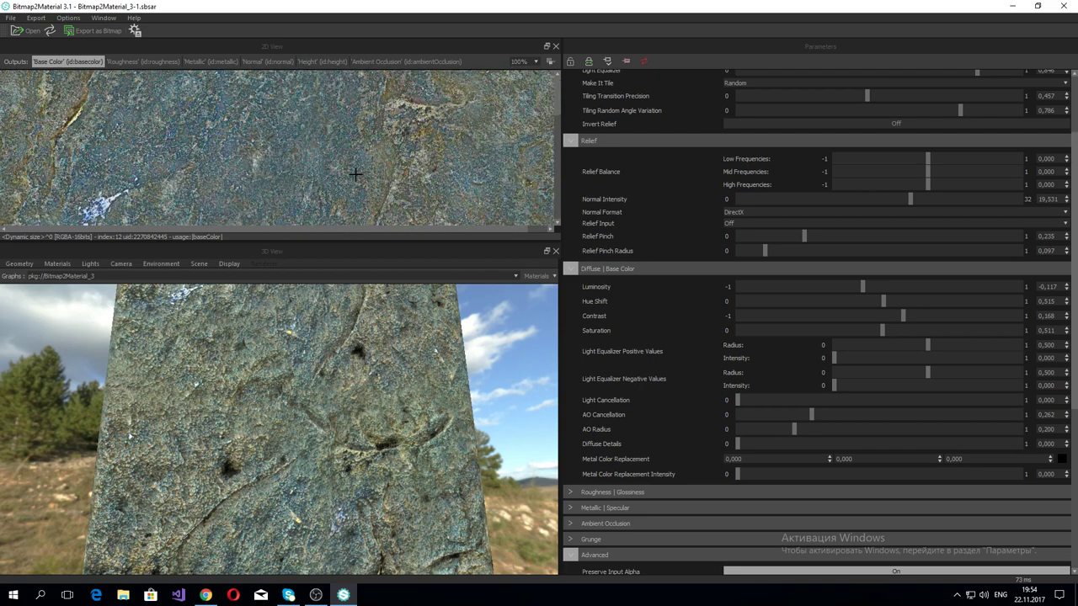
pyautogui.scroll(1, 356, 173)
# Step: Try lower and higher Light Equalizer values, ending at about 0.903
pyautogui.scroll(-1, 316, 159)
pyautogui.scroll(-1, 318, 157)
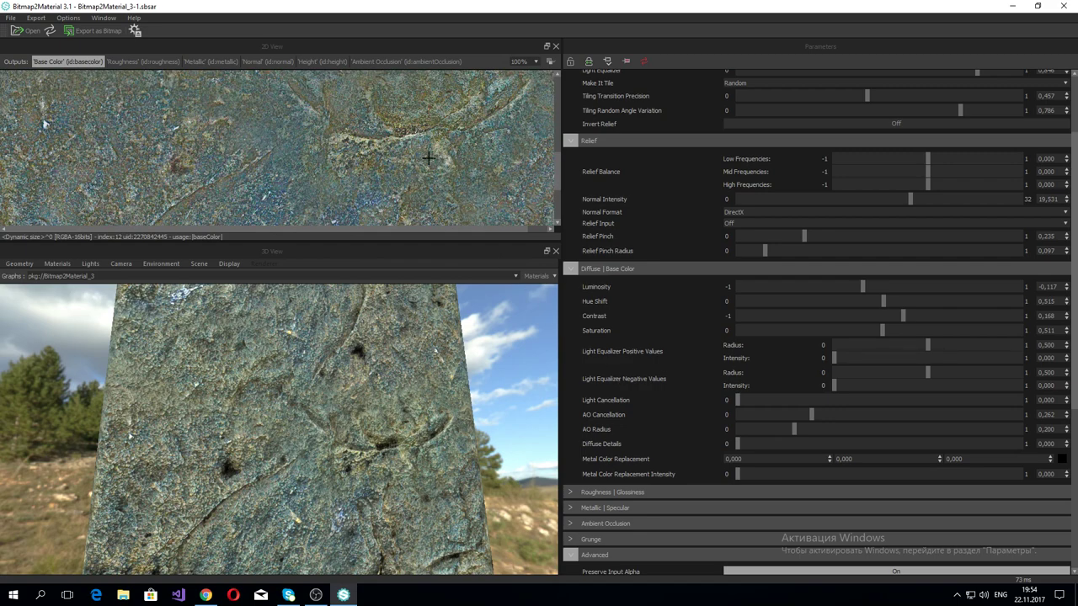
pyautogui.scroll(-1, 459, 183)
pyautogui.scroll(-1, 474, 192)
pyautogui.scroll(-2, 477, 192)
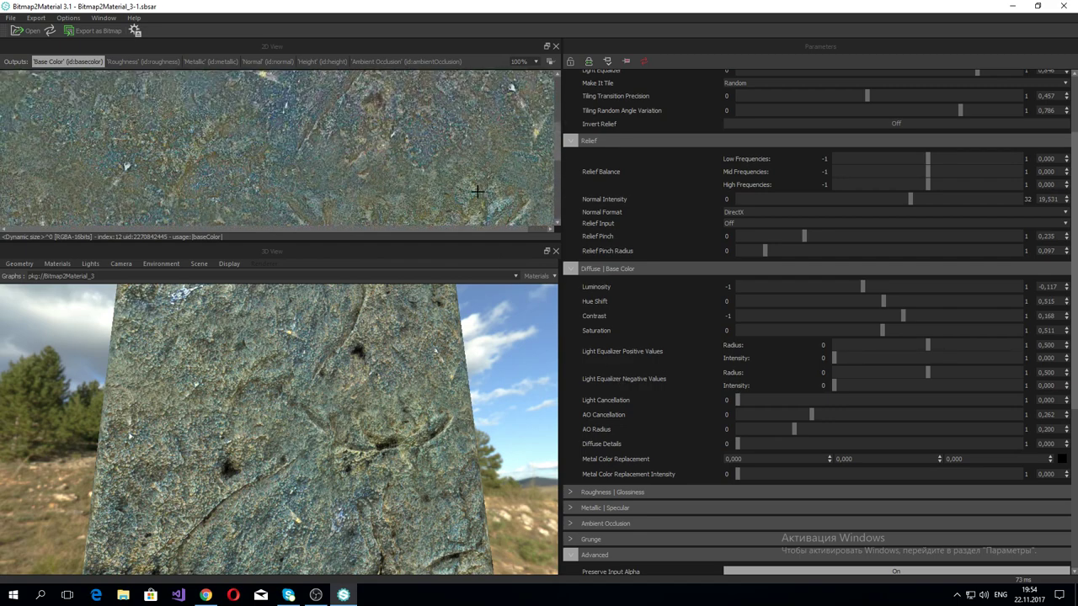
pyautogui.scroll(1, 476, 192)
pyautogui.scroll(1, 472, 176)
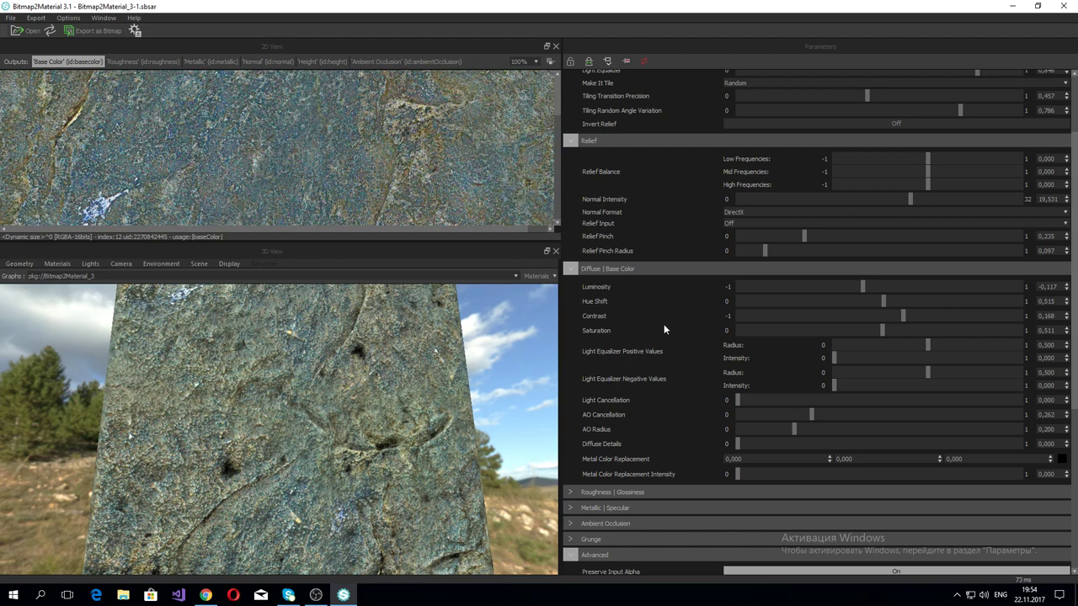
pyautogui.scroll(3, 664, 329)
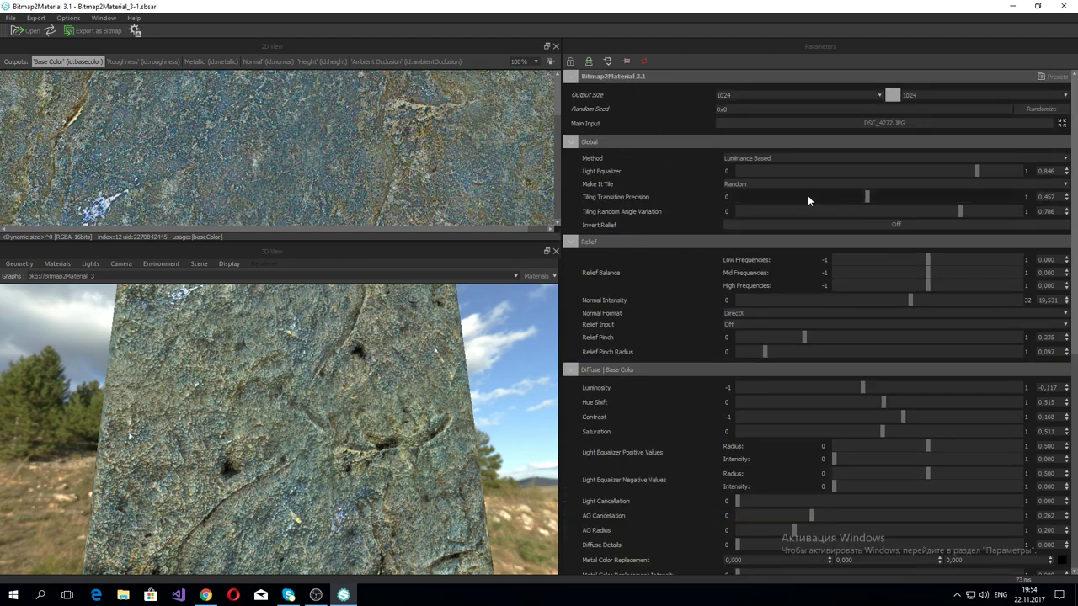
pyautogui.moveTo(976, 171); pyautogui.dragTo(933, 175)
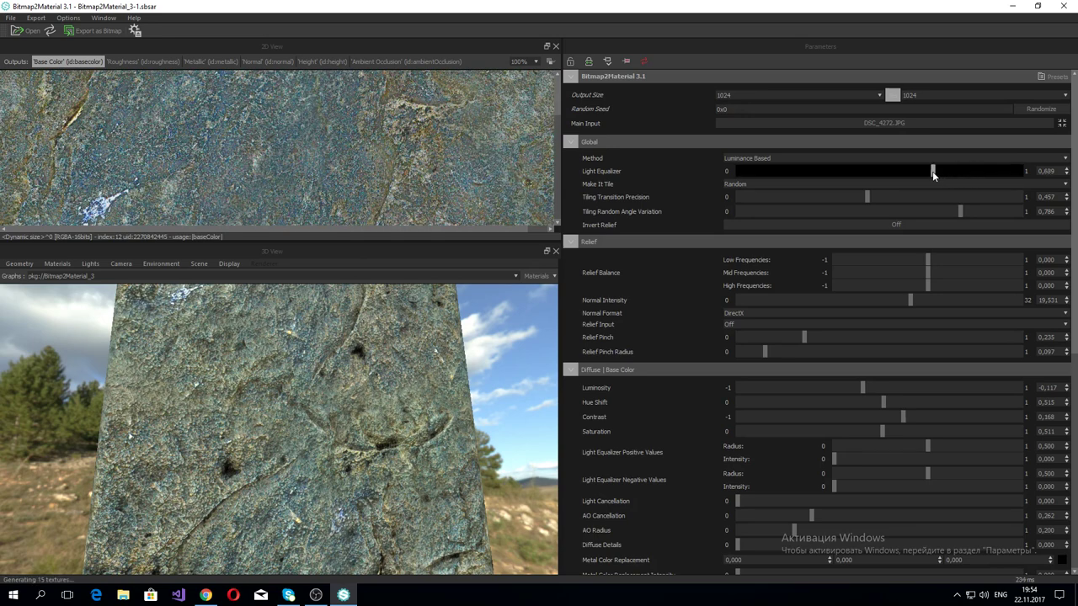
pyautogui.click(977, 175)
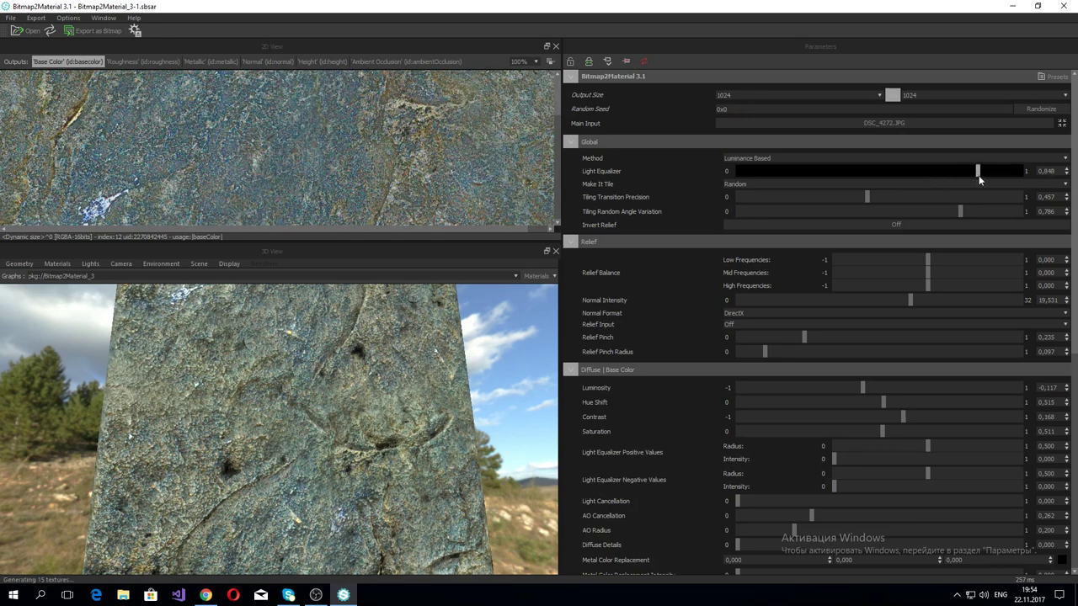
pyautogui.moveTo(977, 172); pyautogui.dragTo(944, 176)
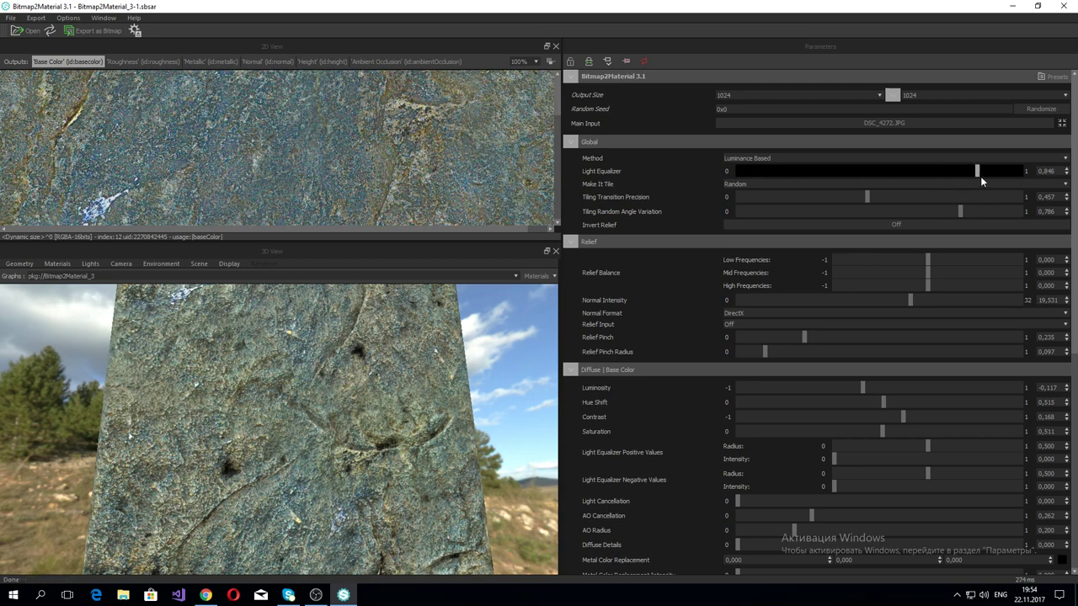
pyautogui.click(983, 175)
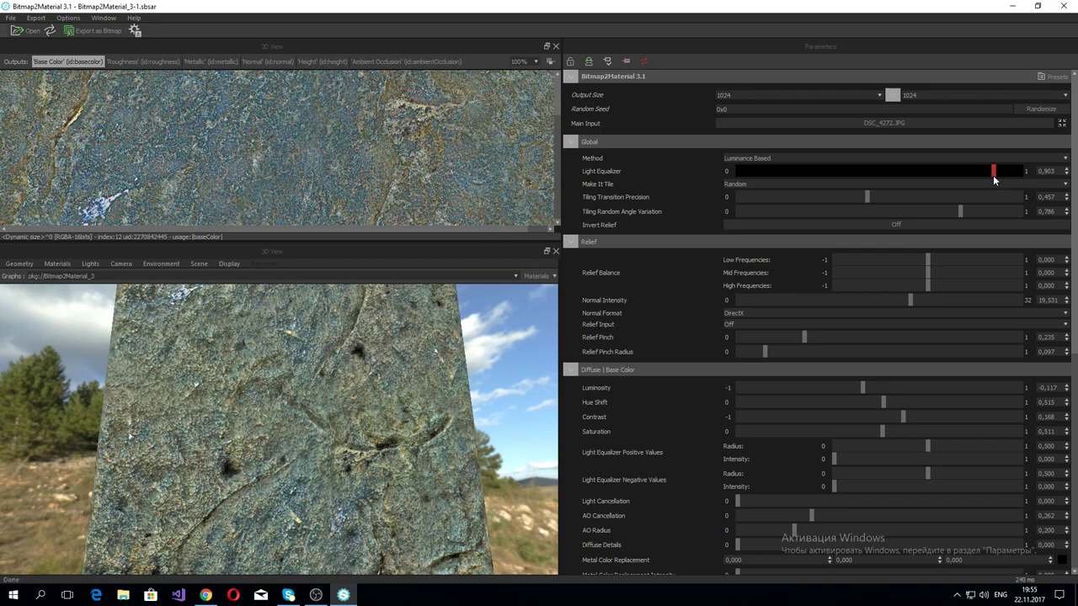
# Step: Raise the Base Color AO Radius to 0.400 and set the 2D preview to 50%
pyautogui.scroll(-5, 337, 404)
pyautogui.moveTo(337, 396)
pyautogui.mouseDown()
pyautogui.moveTo(414, 391)
pyautogui.moveTo(365, 445)
pyautogui.mouseUp()
pyautogui.scroll(-2, 366, 445)
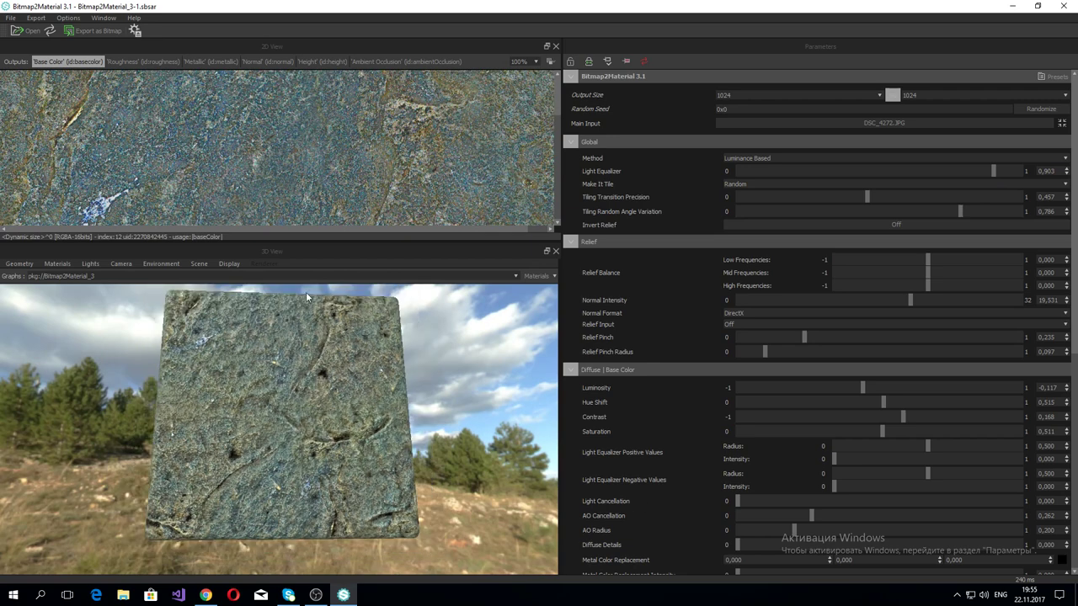
pyautogui.scroll(-3, 700, 481)
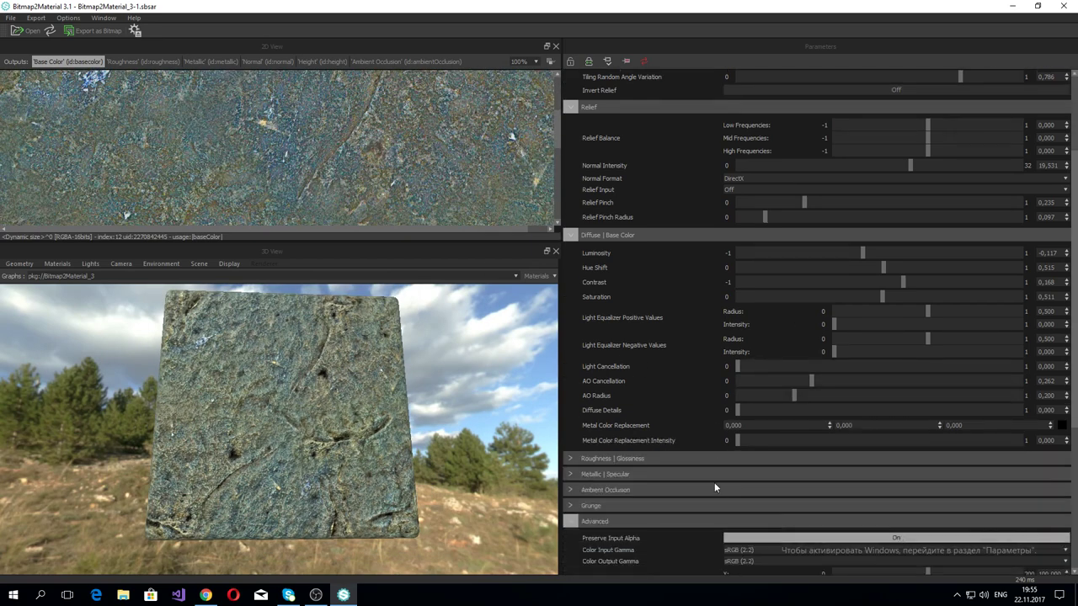
pyautogui.moveTo(795, 395); pyautogui.dragTo(851, 396)
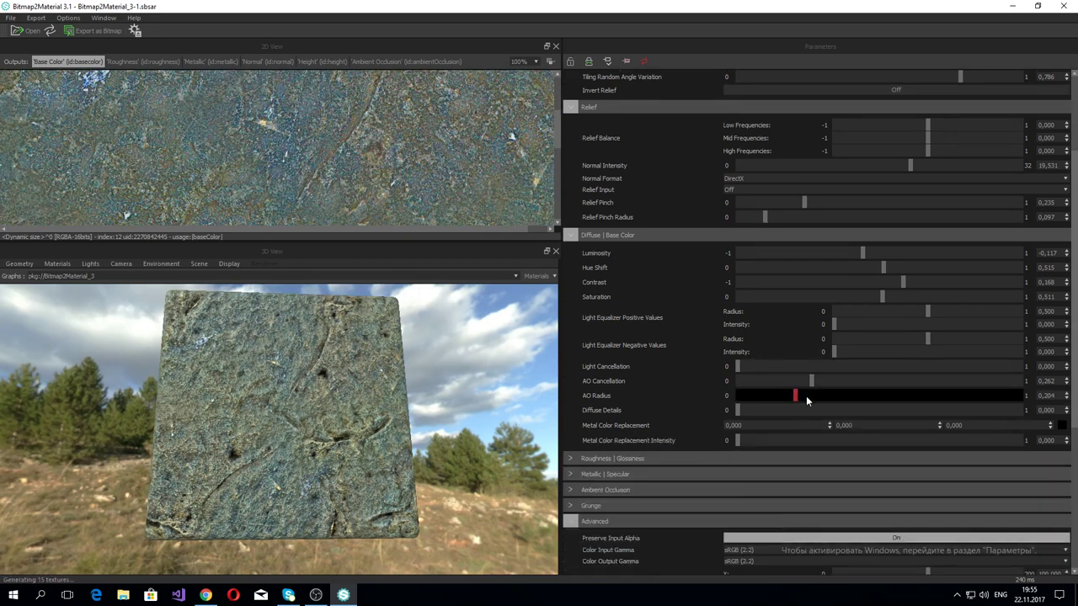
pyautogui.moveTo(365, 159); pyautogui.dragTo(431, 108)
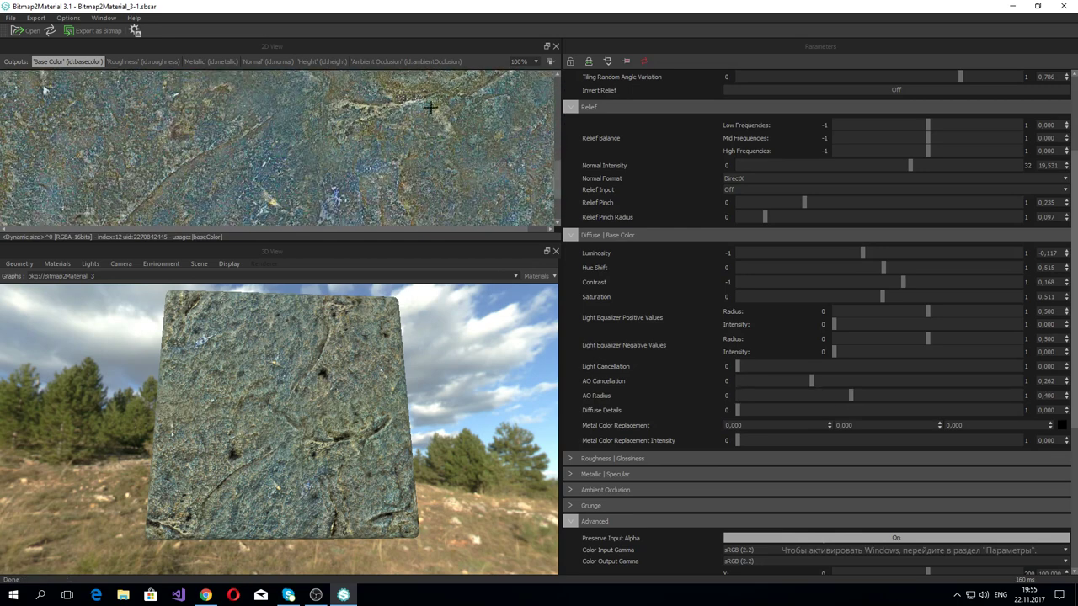
pyautogui.click(531, 62)
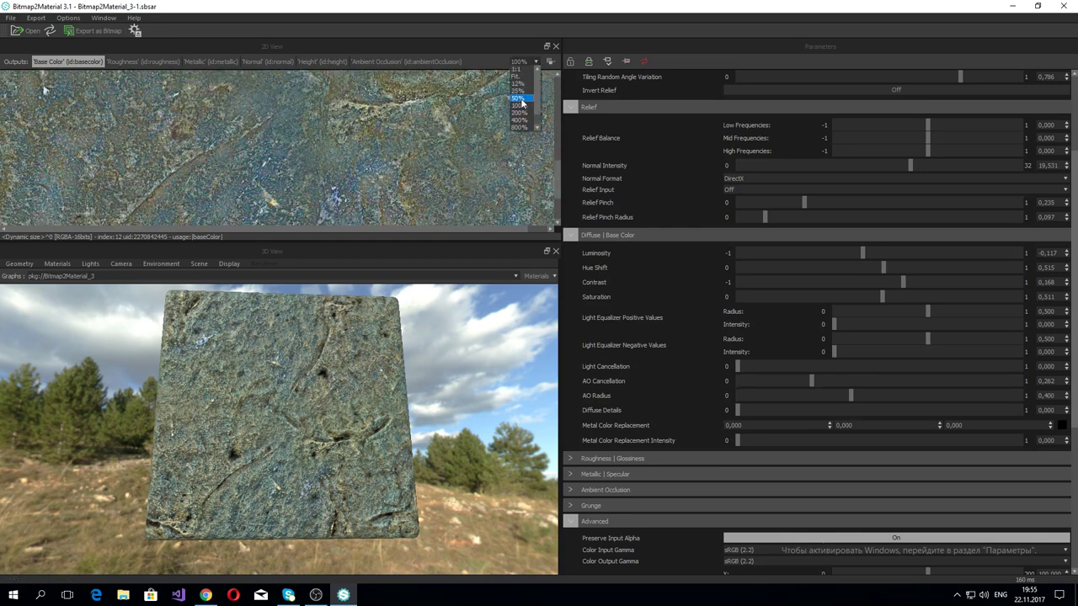
pyautogui.click(524, 103)
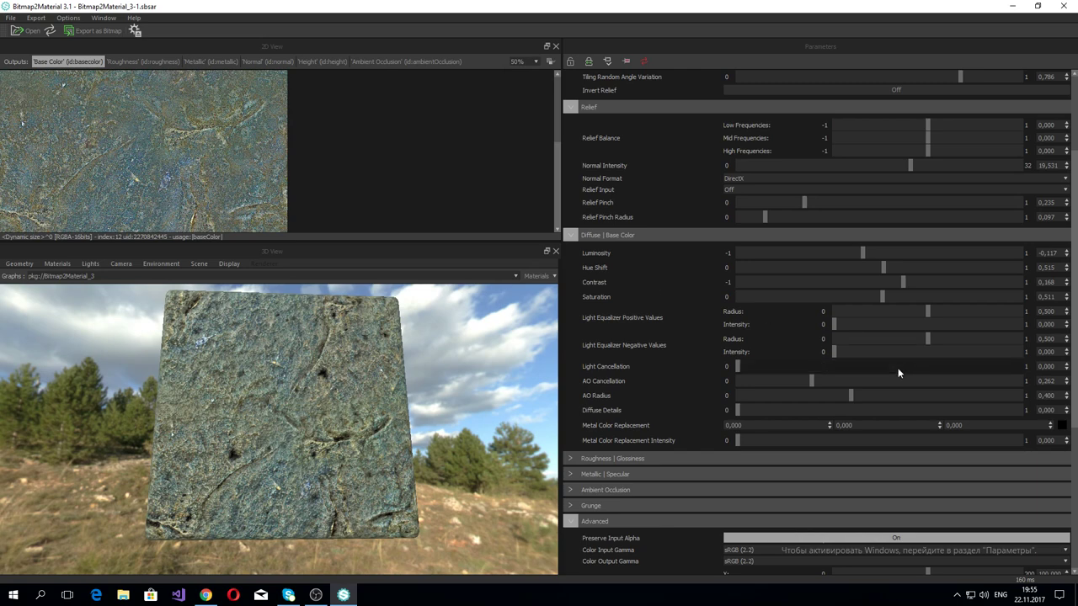
# Step: Preview Roughness; set Value 0.408, Metal Influence -0.184, Curves Variations 0.335, Softness 0.899
pyautogui.click(571, 459)
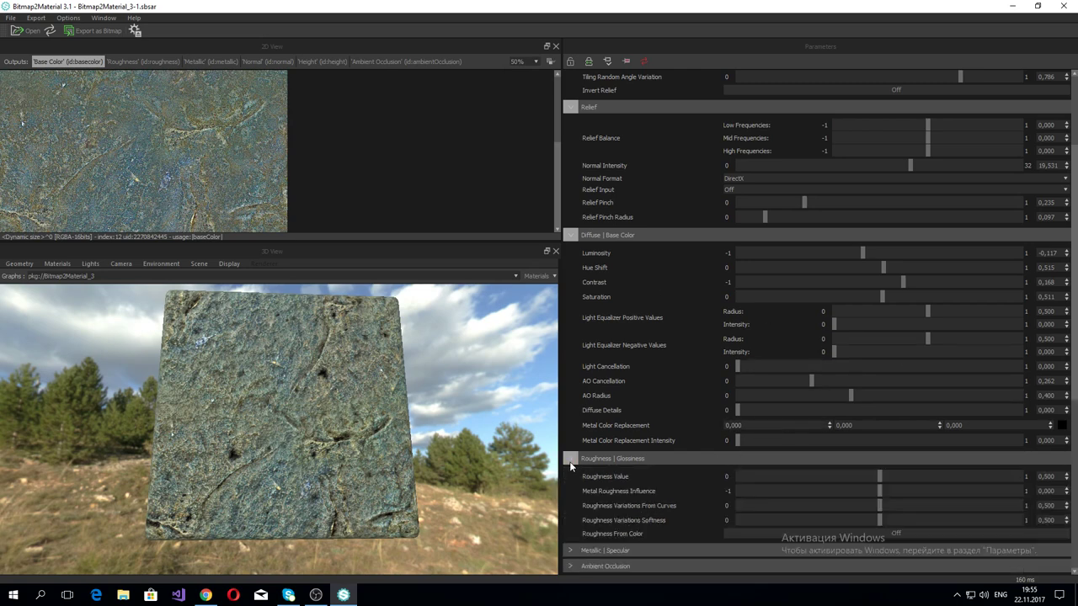
pyautogui.click(130, 62)
pyautogui.scroll(-1, 181, 169)
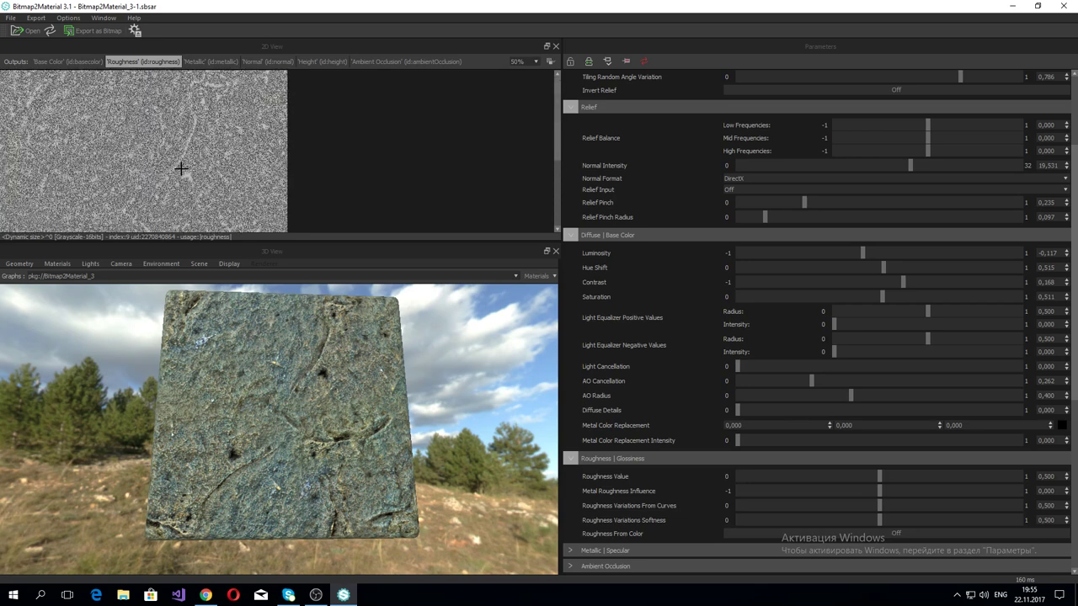
pyautogui.scroll(-2, 181, 168)
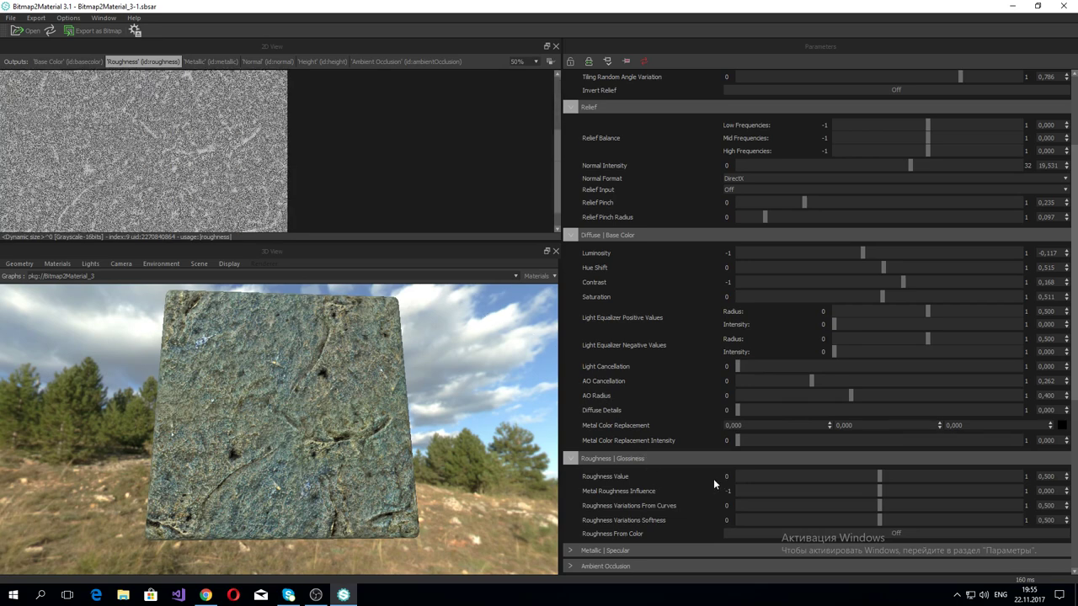
pyautogui.moveTo(920, 476)
pyautogui.mouseDown()
pyautogui.moveTo(834, 485)
pyautogui.moveTo(938, 478)
pyautogui.moveTo(852, 485)
pyautogui.moveTo(928, 494)
pyautogui.moveTo(845, 496)
pyautogui.moveTo(966, 514)
pyautogui.moveTo(839, 514)
pyautogui.mouseUp()
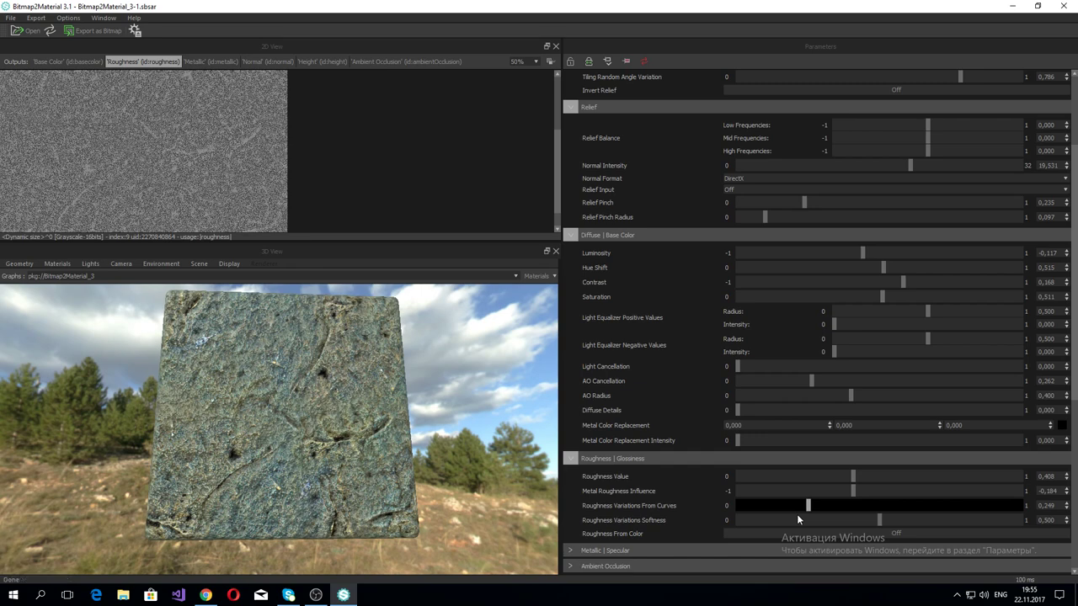
pyautogui.moveTo(802, 515)
pyautogui.mouseDown()
pyautogui.moveTo(832, 517)
pyautogui.moveTo(785, 520)
pyautogui.moveTo(1004, 532)
pyautogui.moveTo(993, 533)
pyautogui.mouseUp()
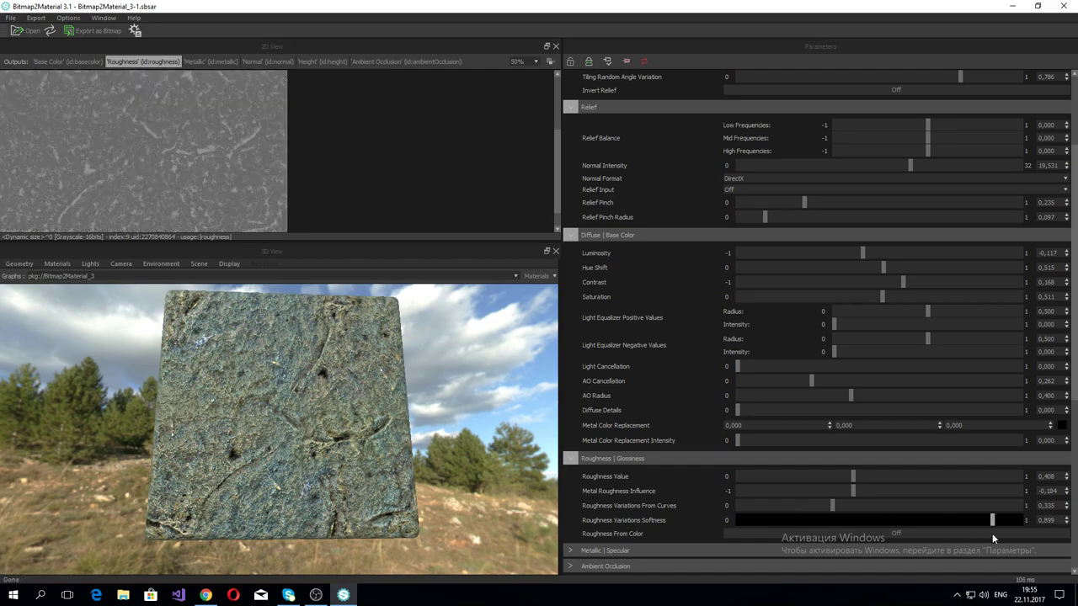
pyautogui.moveTo(387, 465)
pyautogui.mouseDown()
pyautogui.moveTo(409, 440)
pyautogui.moveTo(457, 494)
pyautogui.moveTo(363, 483)
pyautogui.moveTo(364, 456)
pyautogui.moveTo(387, 459)
pyautogui.mouseUp()
pyautogui.scroll(-3, 724, 505)
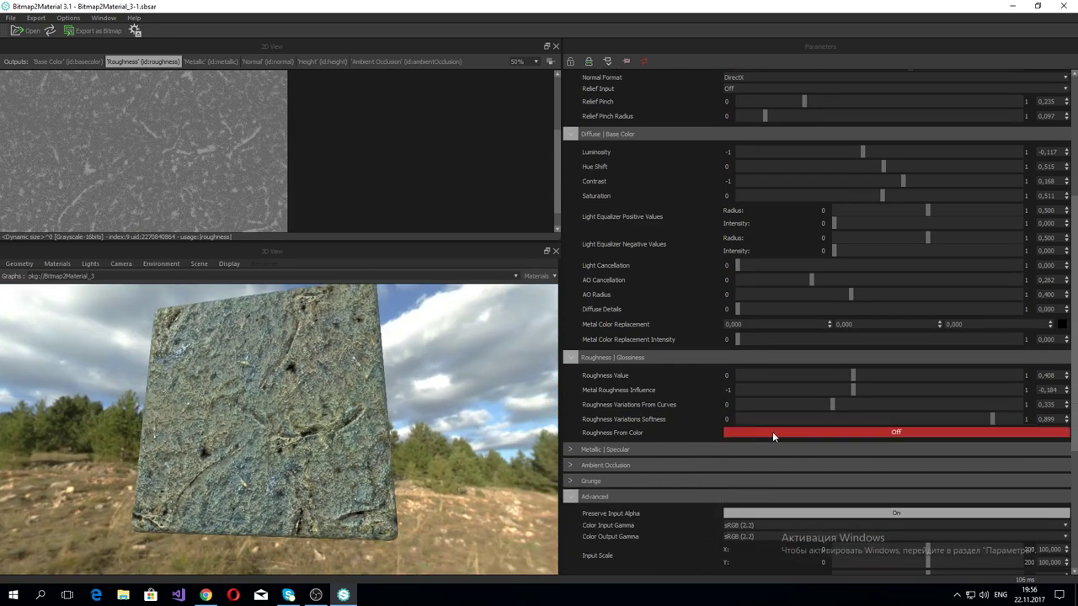
# Step: Expand the Ambient Occlusion settings and preview the AO output map
pyautogui.click(571, 450)
pyautogui.click(571, 450)
pyautogui.scroll(-4, 595, 476)
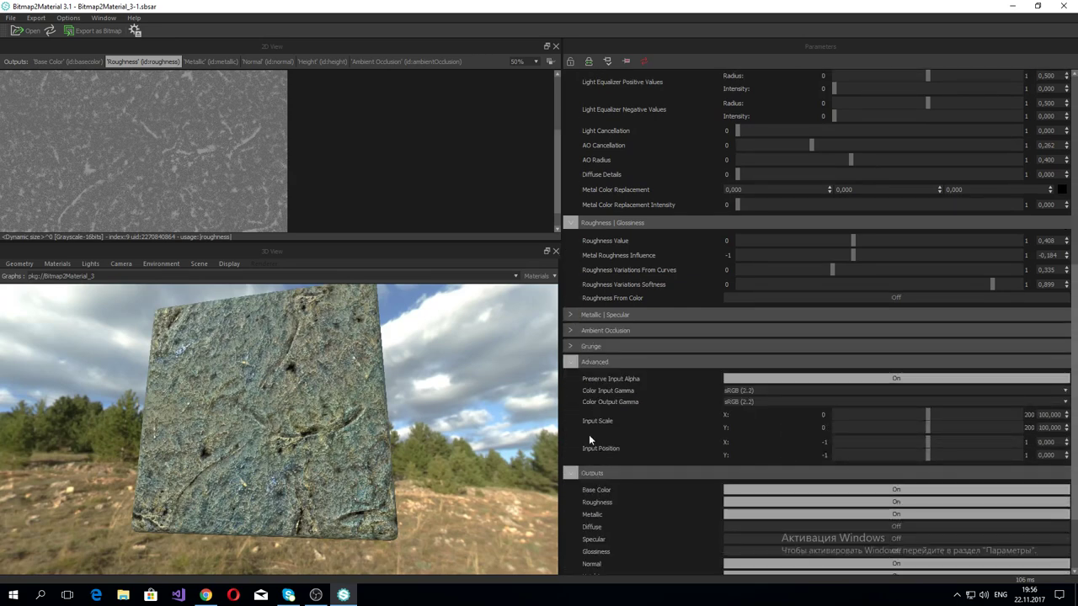
pyautogui.click(570, 330)
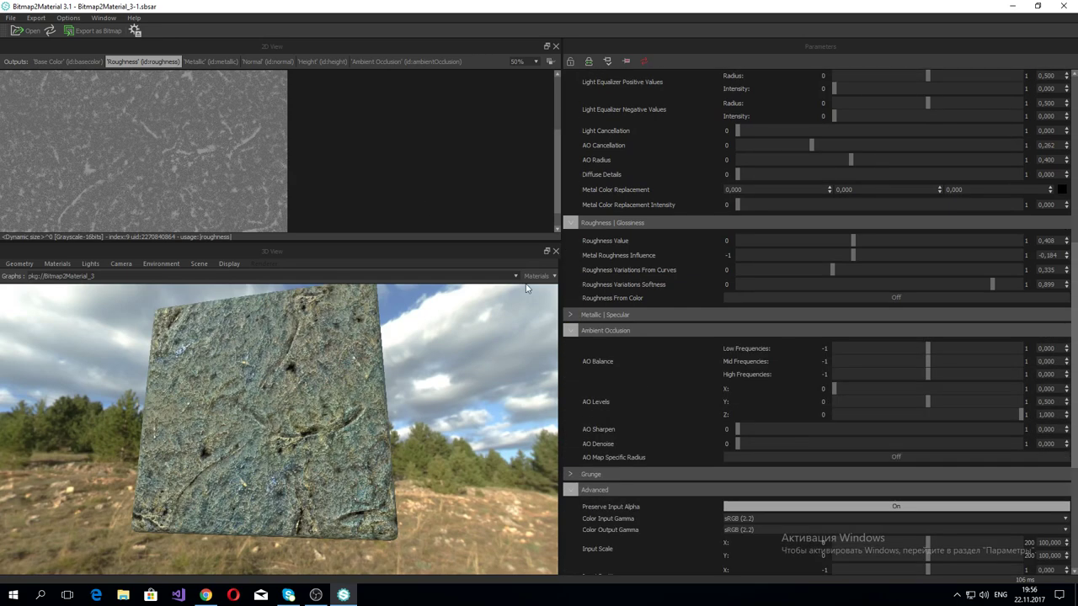
pyautogui.click(380, 62)
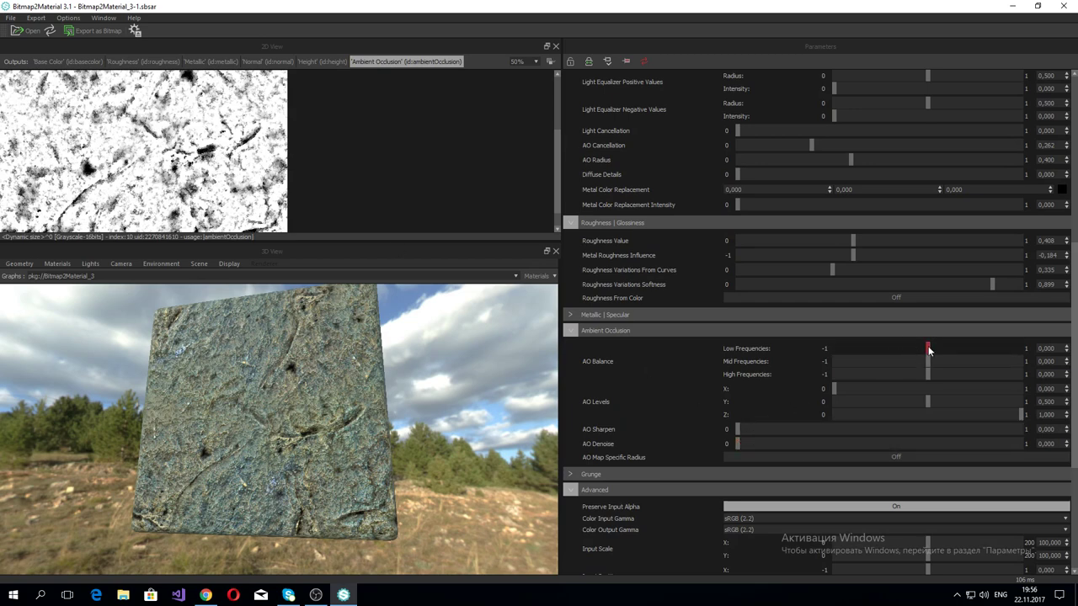
# Step: Set AO balance to low -0.068, mid -0.152, high -0.082 and AO Denoise to 0.113
pyautogui.moveTo(928, 348)
pyautogui.mouseDown()
pyautogui.moveTo(944, 348)
pyautogui.moveTo(858, 380)
pyautogui.moveTo(956, 381)
pyautogui.moveTo(919, 379)
pyautogui.moveTo(929, 348)
pyautogui.moveTo(900, 355)
pyautogui.moveTo(920, 349)
pyautogui.mouseUp()
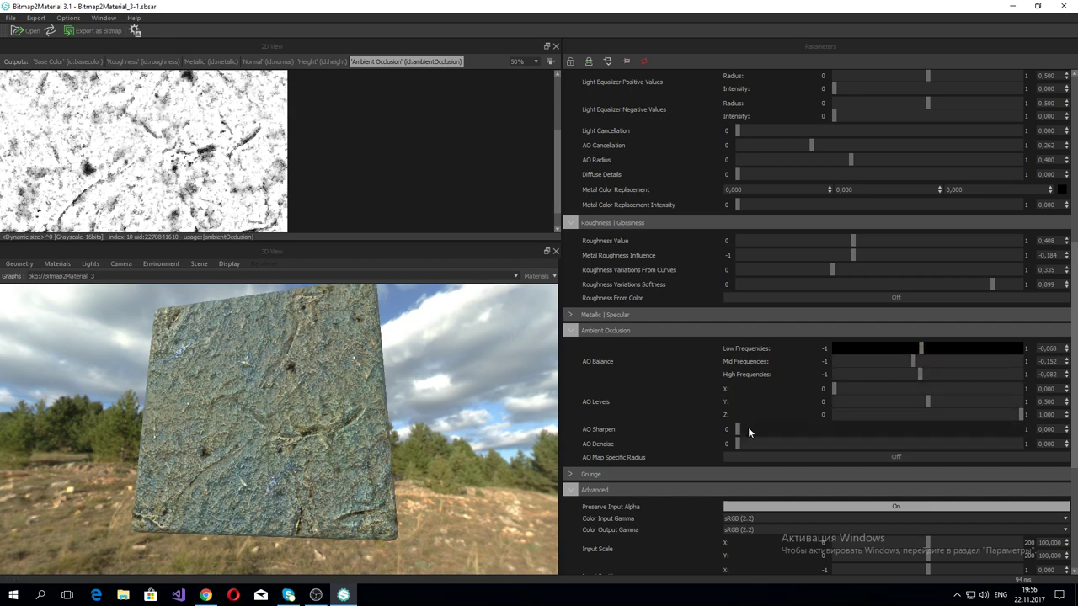
pyautogui.moveTo(740, 430)
pyautogui.mouseDown()
pyautogui.moveTo(780, 430)
pyautogui.moveTo(727, 431)
pyautogui.moveTo(752, 447)
pyautogui.mouseUp()
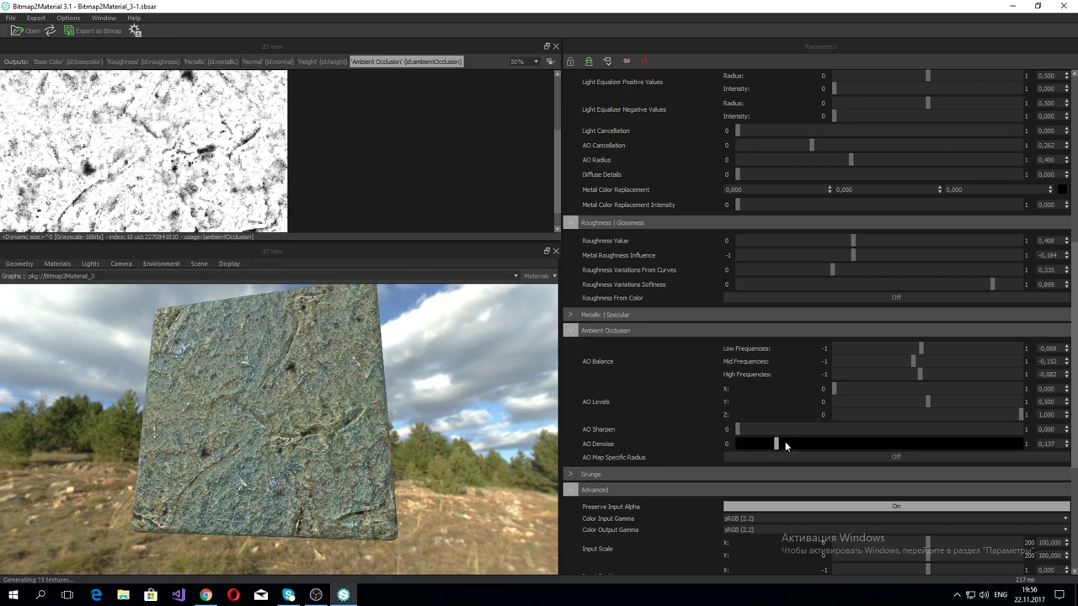
pyautogui.moveTo(818, 444)
pyautogui.mouseDown()
pyautogui.moveTo(709, 451)
pyautogui.moveTo(769, 453)
pyautogui.mouseUp()
# Step: Check the Grunge options and leave Grunge set to Off
pyautogui.scroll(-2, 663, 504)
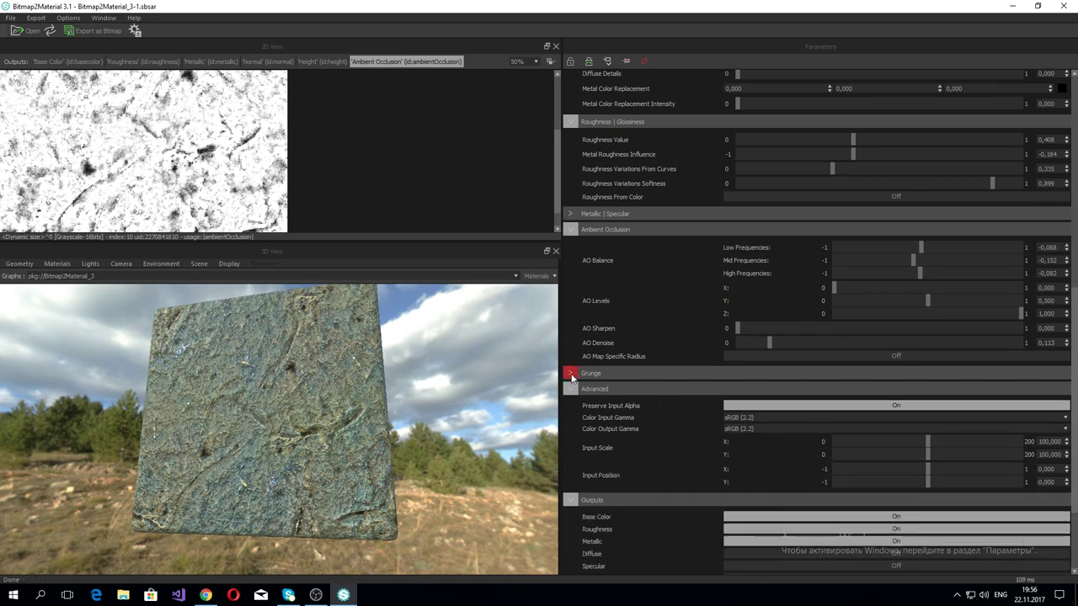
pyautogui.click(571, 374)
pyautogui.click(738, 389)
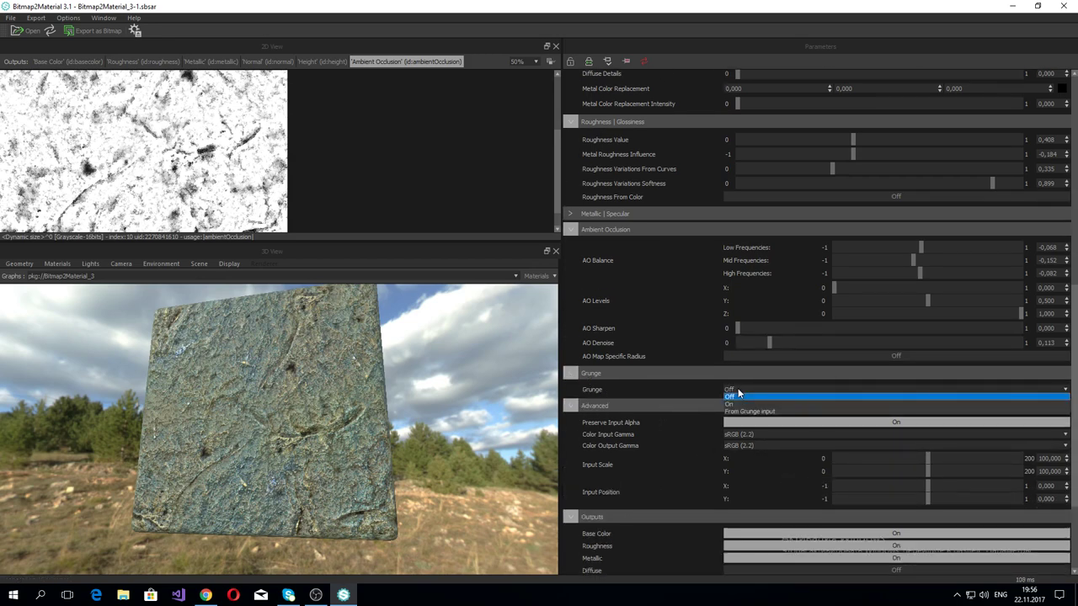
pyautogui.click(702, 417)
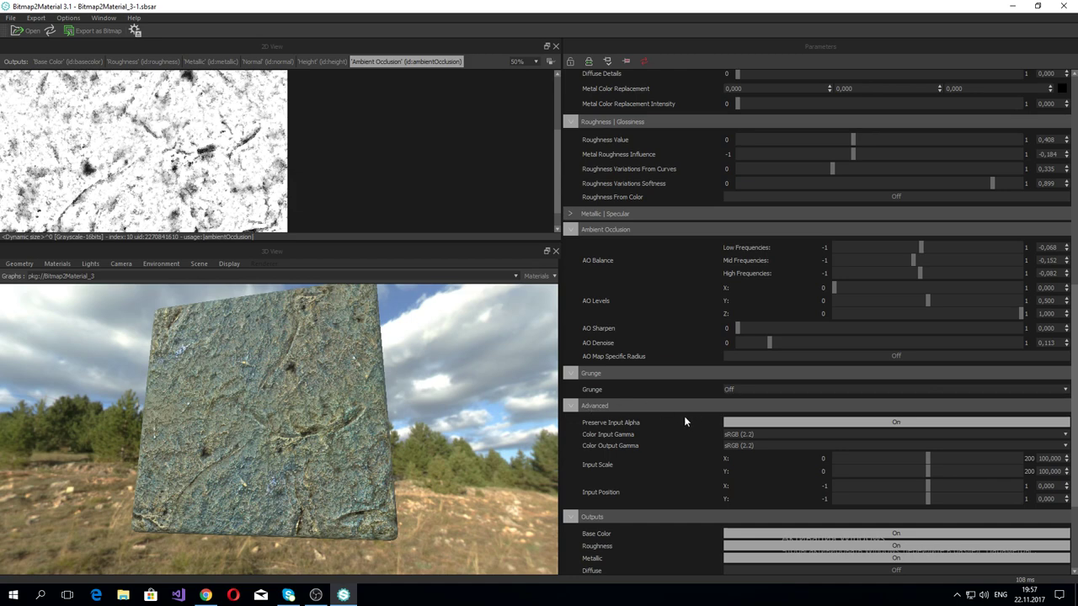
pyautogui.click(573, 375)
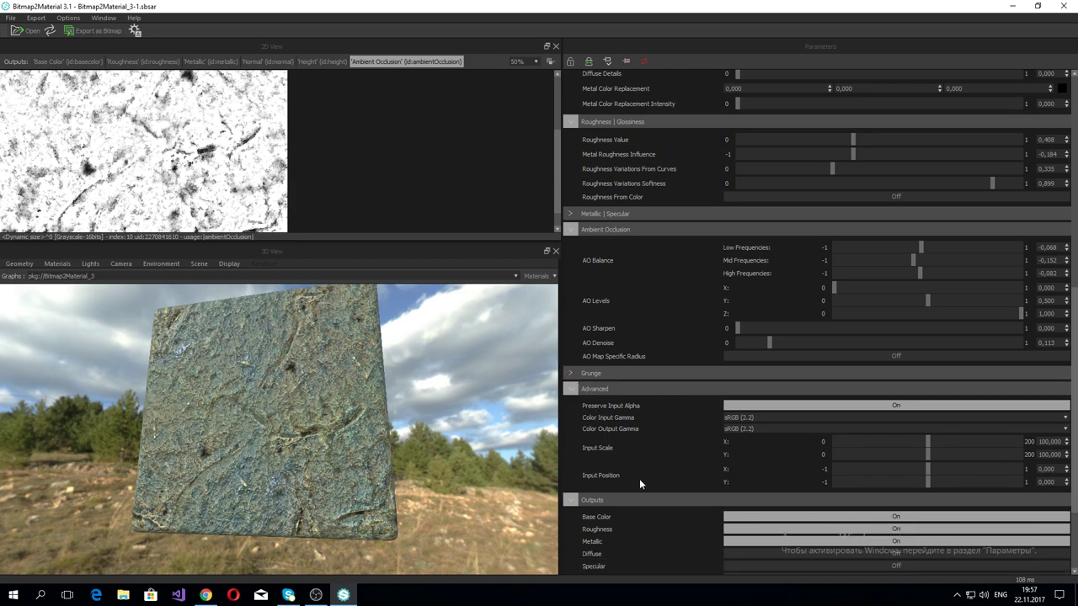
pyautogui.scroll(-3, 639, 479)
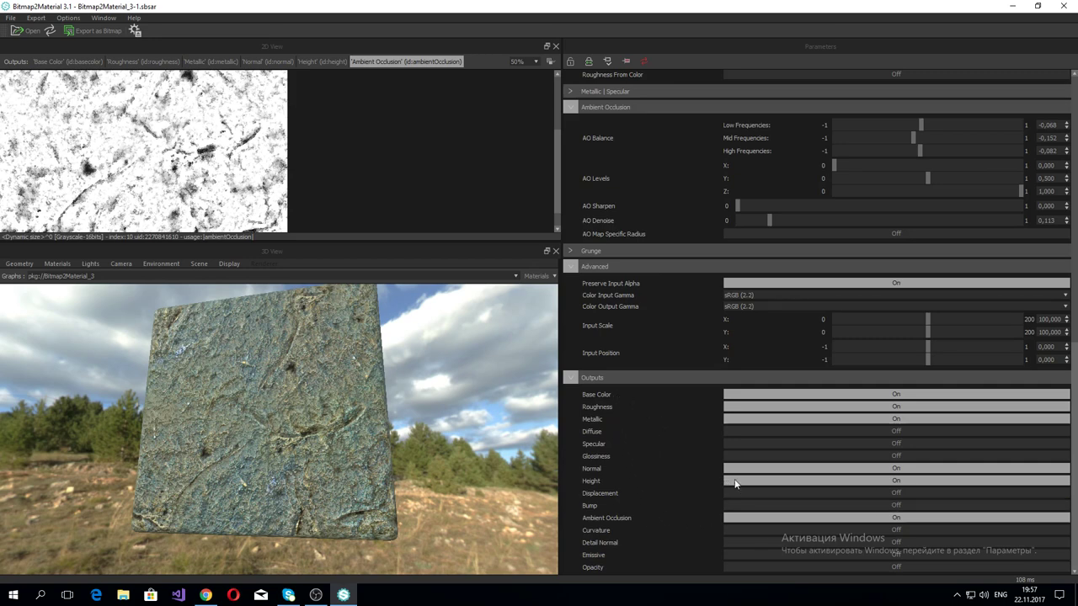
# Step: Raise Height Scale to 1 and apply the physically_metallic_roughness preview material
pyautogui.click(52, 266)
pyautogui.moveTo(65, 276)
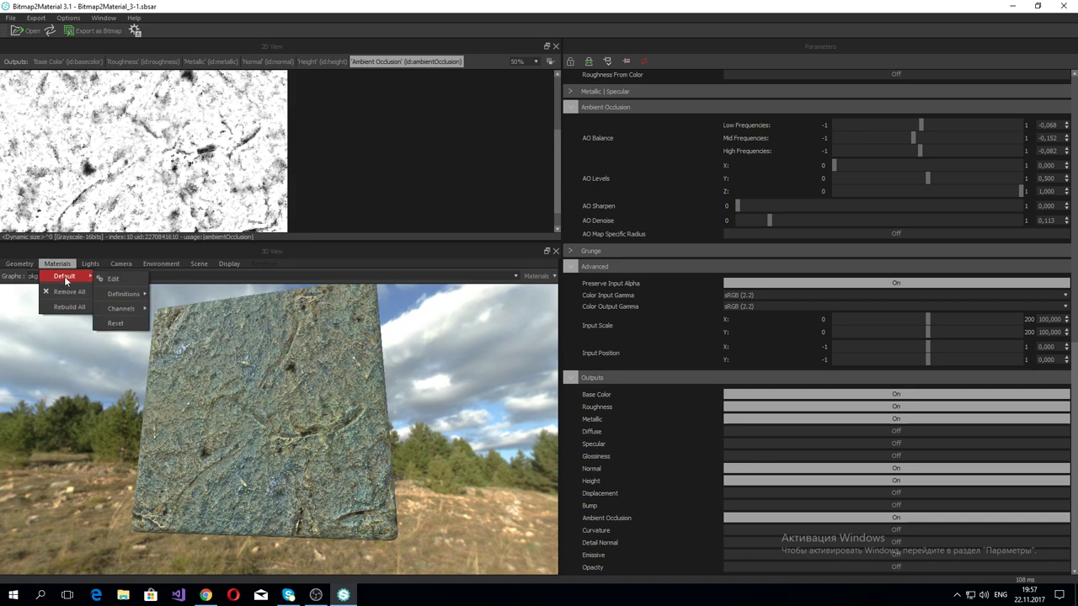
pyautogui.click(113, 278)
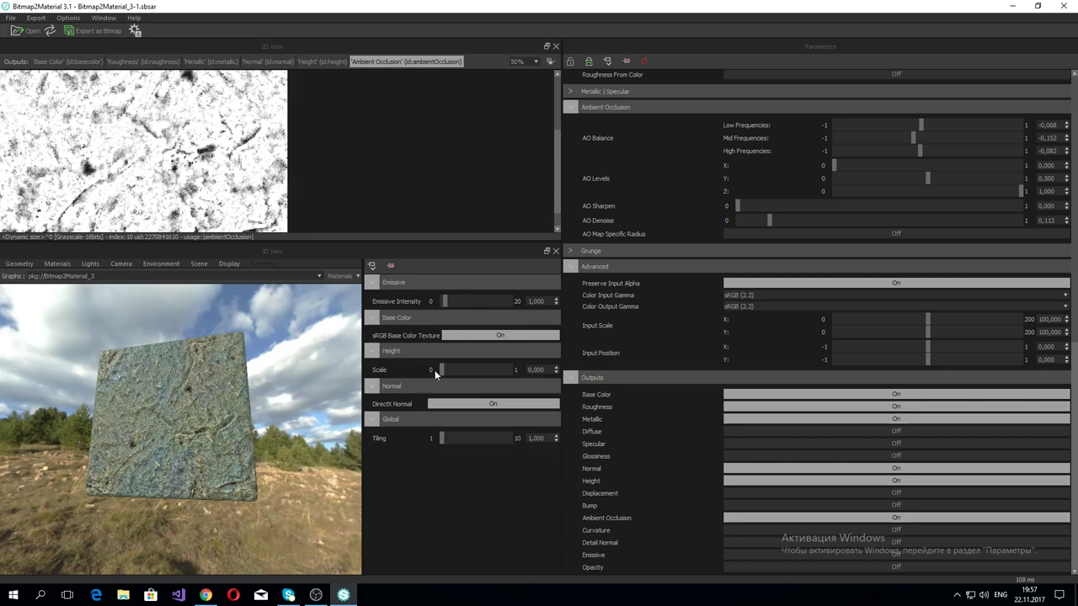
pyautogui.moveTo(435, 370); pyautogui.dragTo(511, 370)
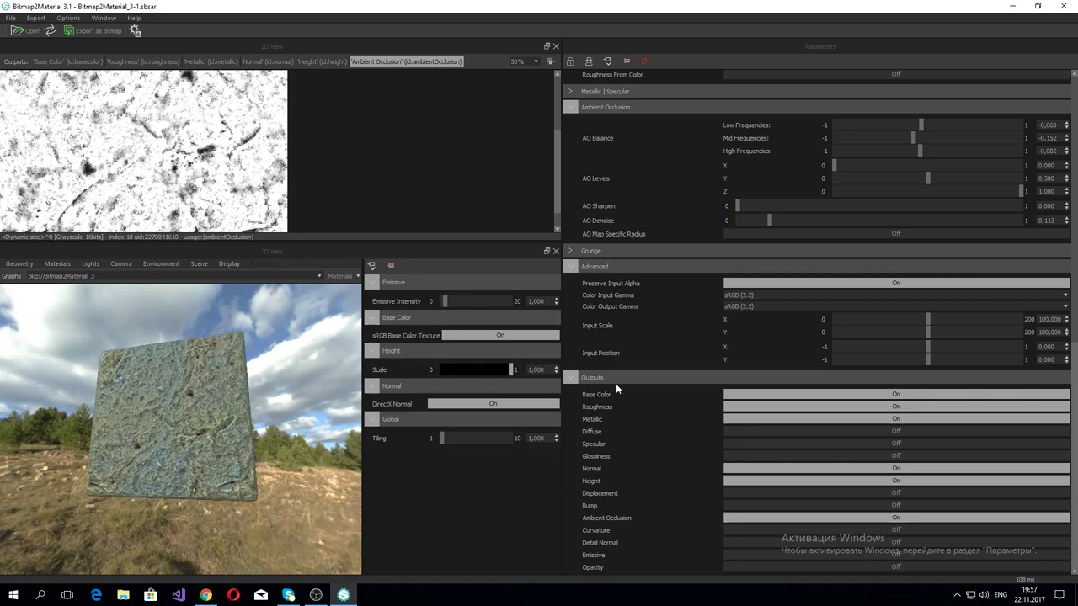
pyautogui.click(73, 265)
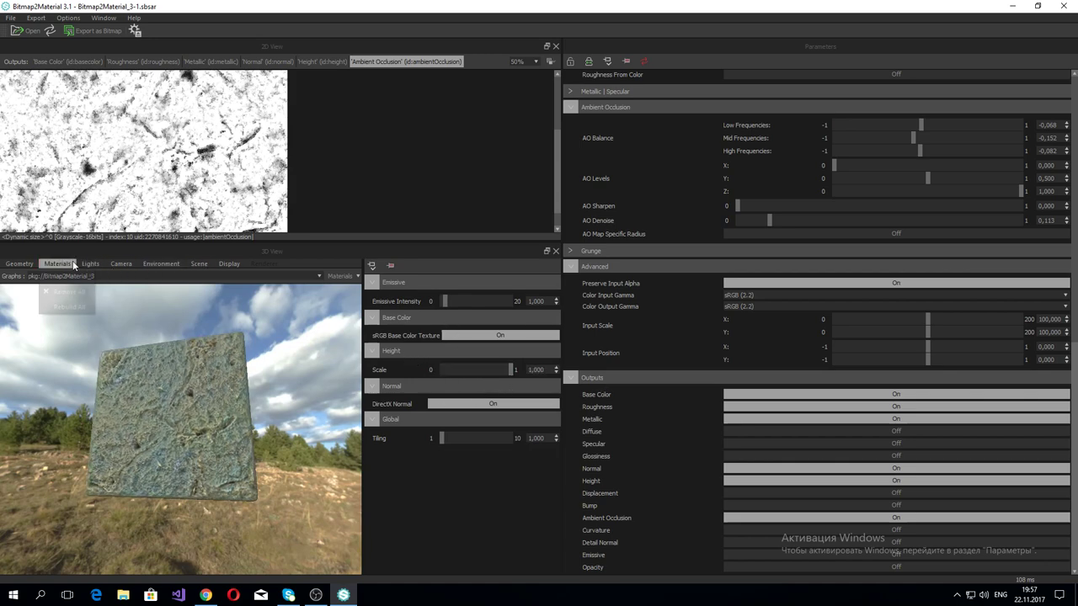
pyautogui.moveTo(122, 294)
pyautogui.moveTo(218, 331)
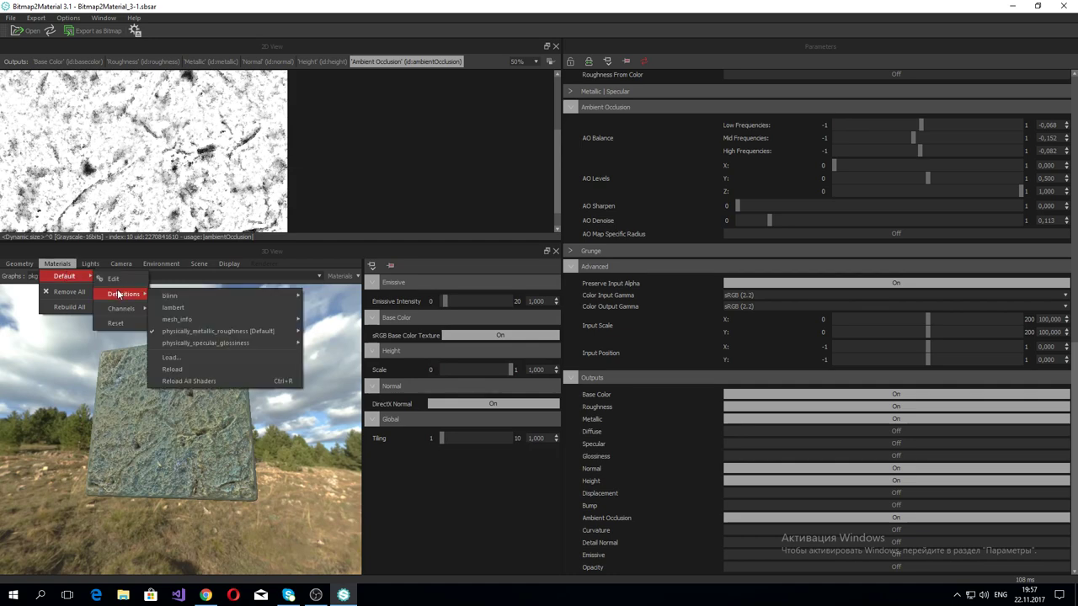
pyautogui.click(343, 345)
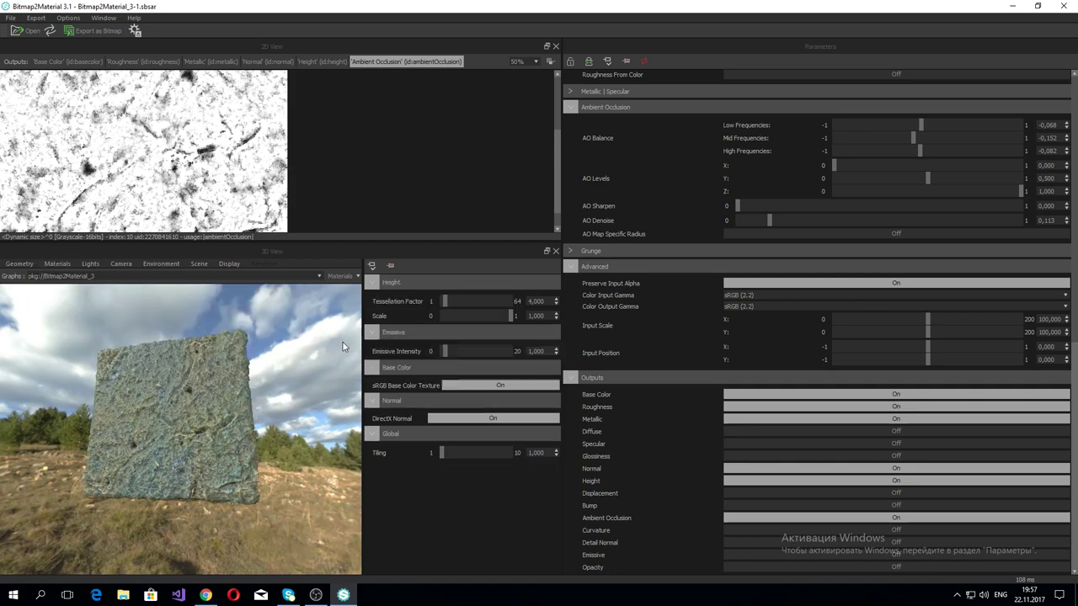
pyautogui.moveTo(342, 346)
pyautogui.mouseDown()
pyautogui.moveTo(301, 413)
pyautogui.moveTo(293, 394)
pyautogui.mouseUp()
# Step: Switch the 3D preview mesh to a sphere and orbit around it
pyautogui.click(18, 264)
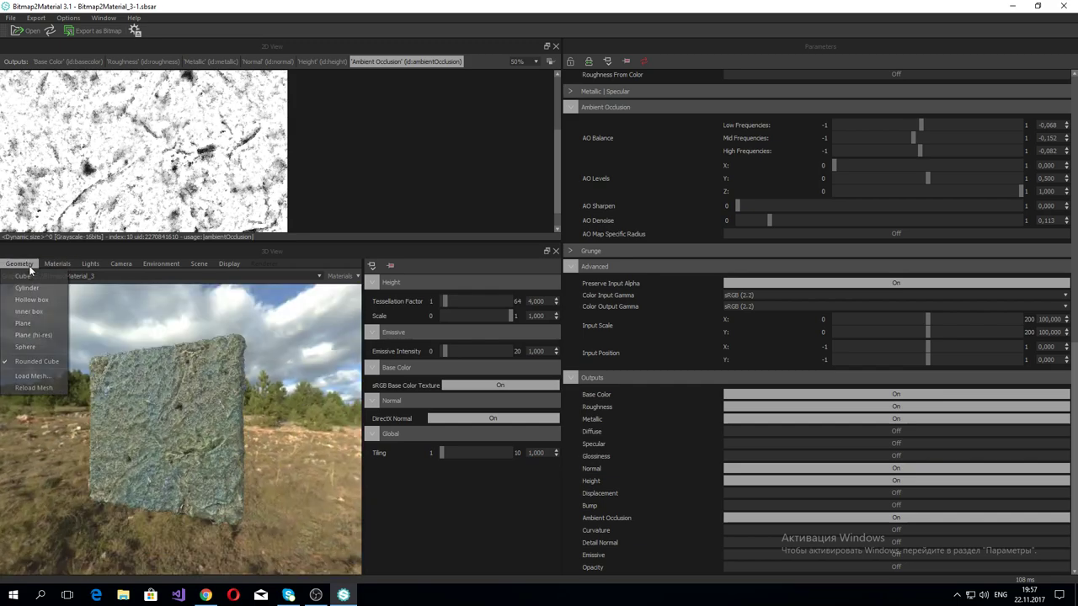
pyautogui.click(39, 346)
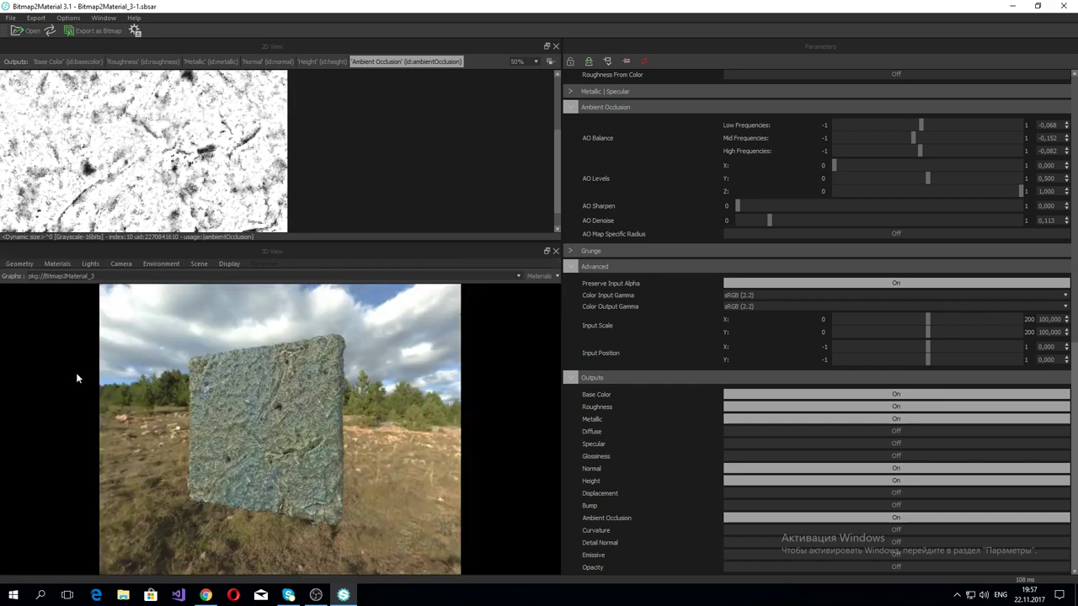
pyautogui.moveTo(231, 408); pyautogui.dragTo(438, 379)
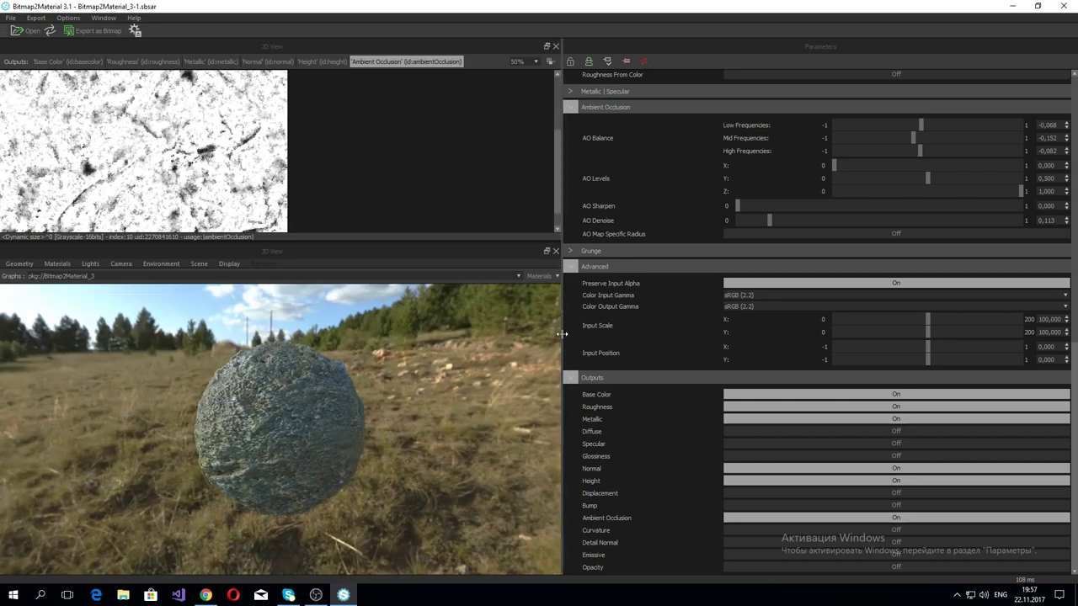
pyautogui.moveTo(561, 340)
pyautogui.mouseDown()
pyautogui.moveTo(446, 337)
pyautogui.moveTo(494, 337)
pyautogui.mouseUp()
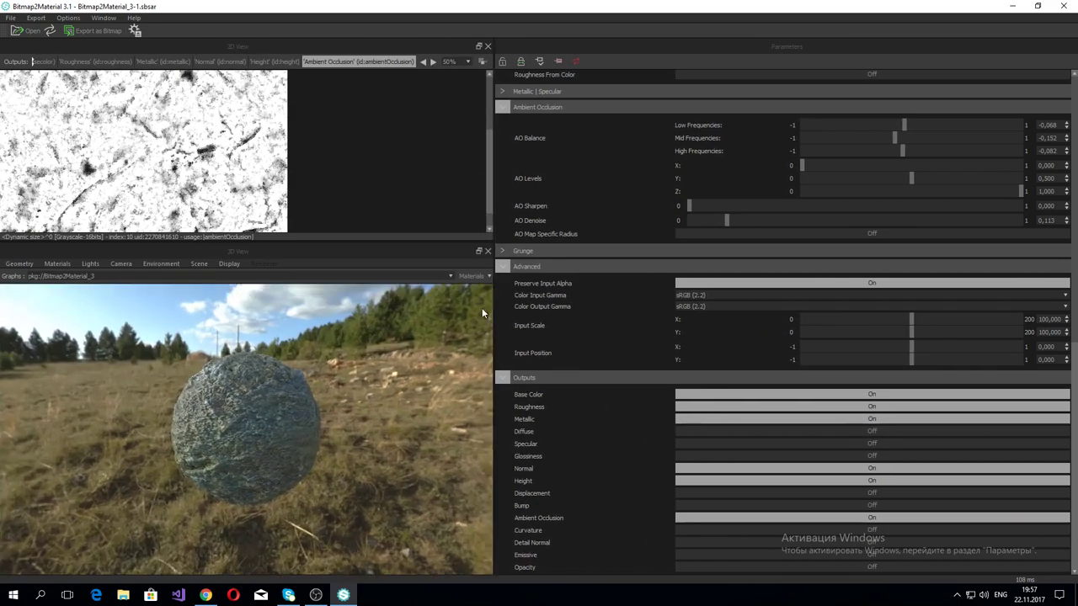
# Step: Set the preview material's Tessellation Factor to about 25 and height Scale to 1
pyautogui.click(57, 264)
pyautogui.click(135, 277)
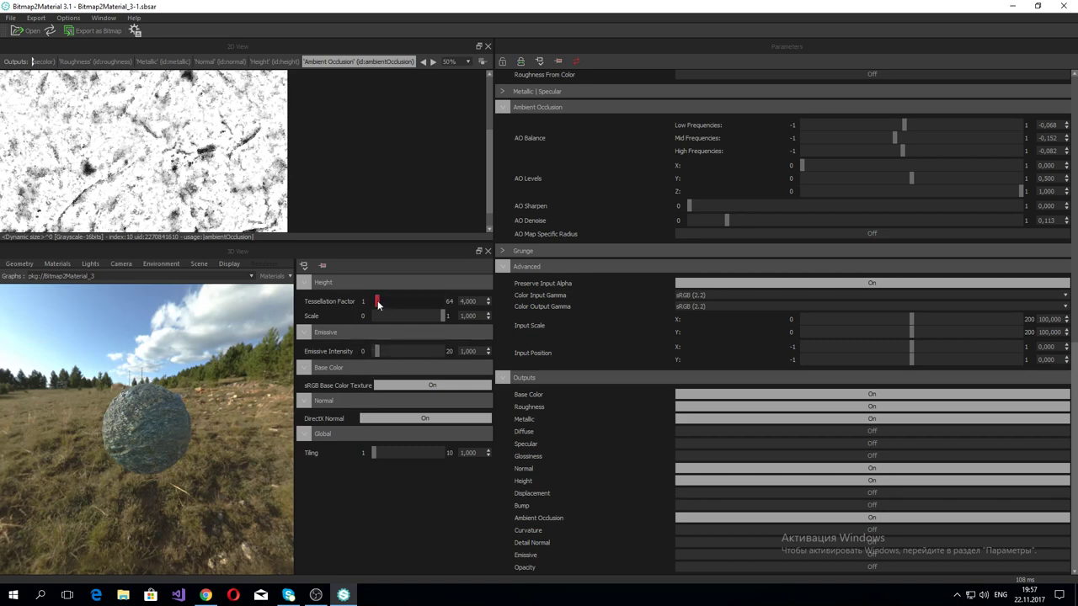
pyautogui.moveTo(380, 302); pyautogui.dragTo(401, 301)
pyautogui.doubleClick(468, 316)
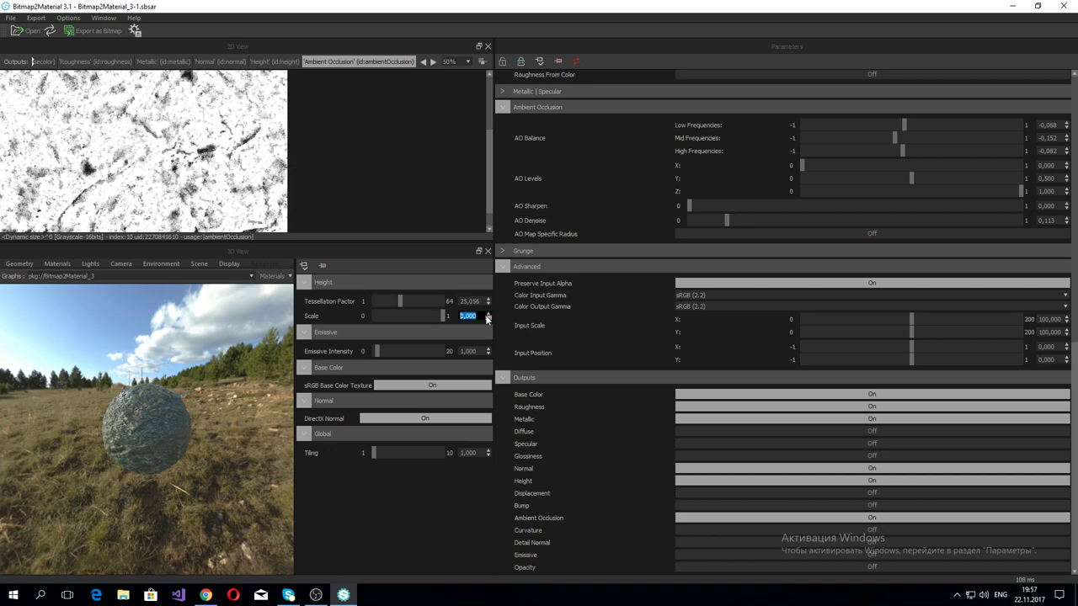
pyautogui.press('Return')
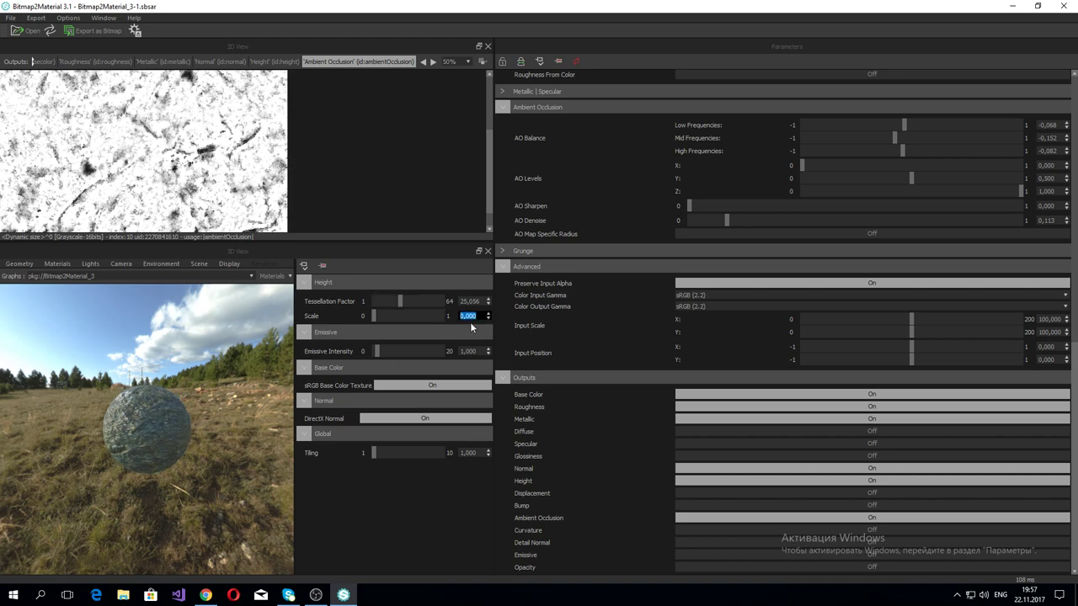
pyautogui.write('1')
pyautogui.press('Return')
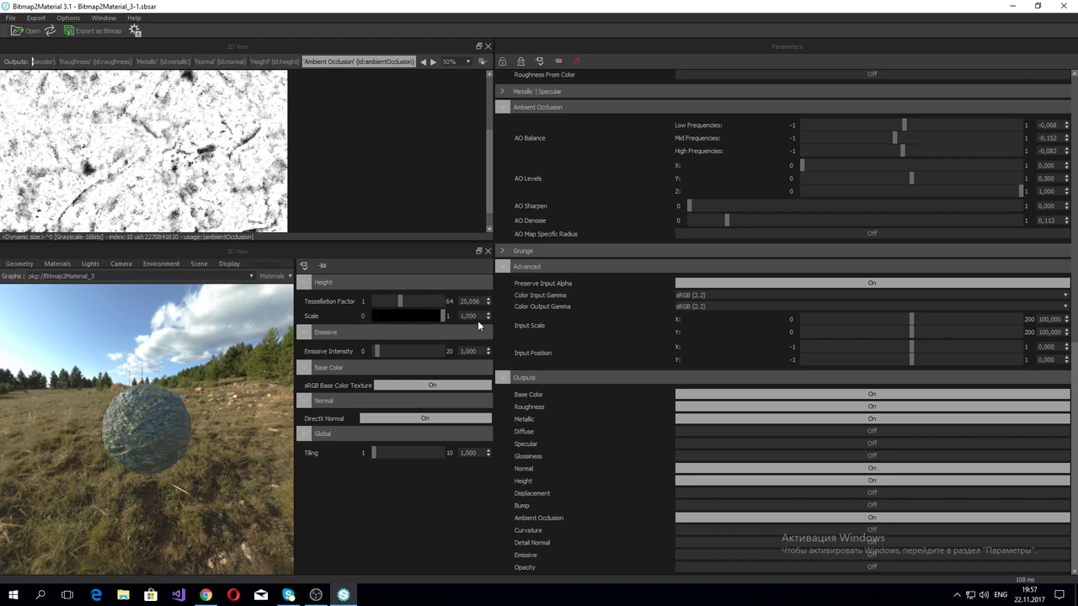
# Step: Preview the stone material on a cylinder and orbit to a level view
pyautogui.click(61, 263)
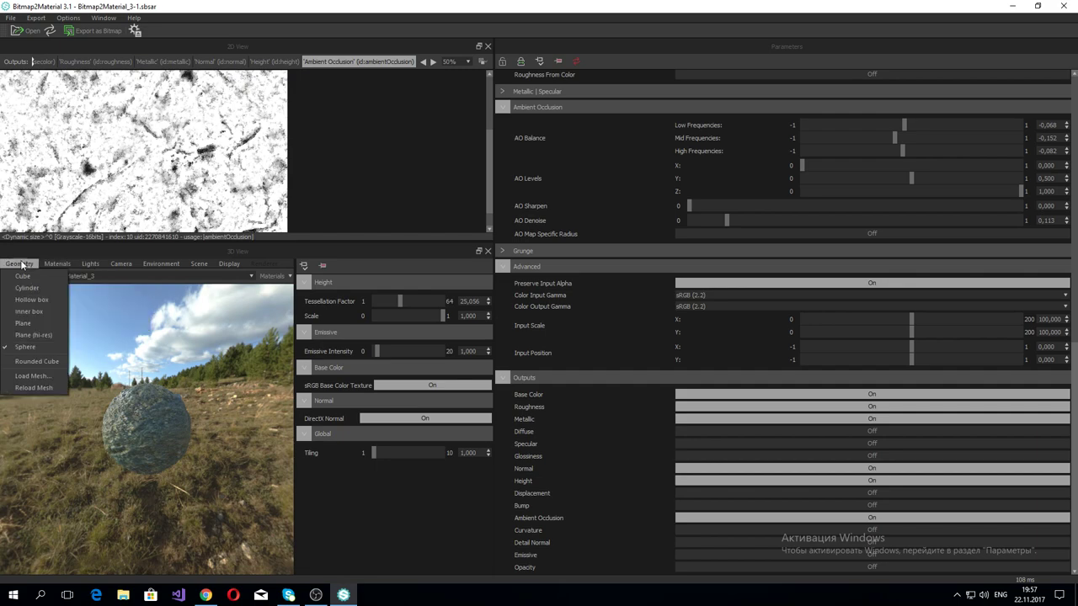
pyautogui.click(28, 288)
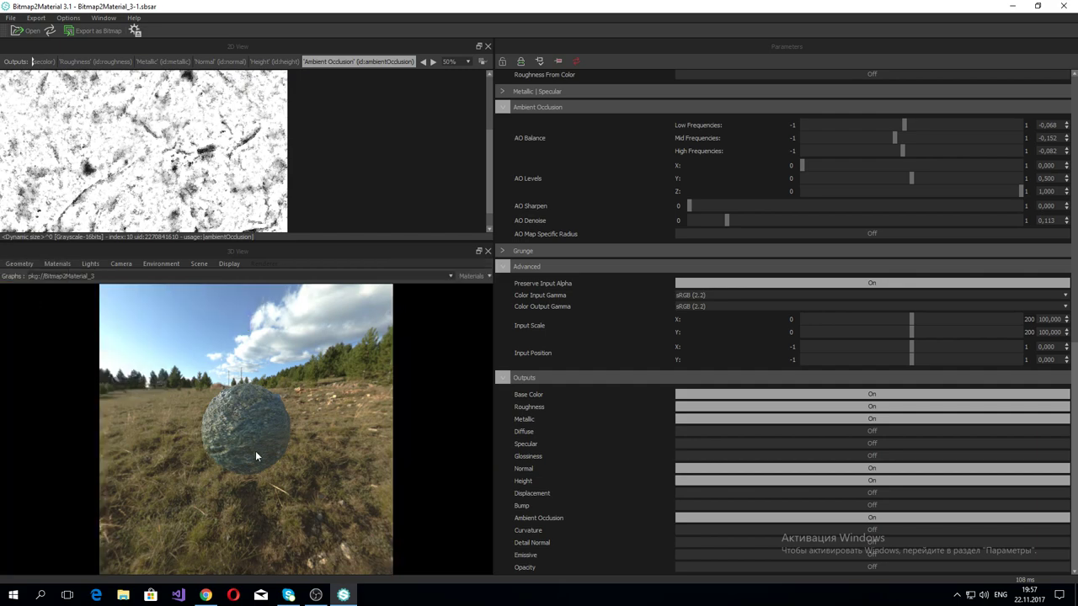
pyautogui.moveTo(258, 436)
pyautogui.mouseDown()
pyautogui.moveTo(345, 408)
pyautogui.moveTo(89, 392)
pyautogui.moveTo(203, 464)
pyautogui.moveTo(227, 502)
pyautogui.moveTo(240, 443)
pyautogui.moveTo(236, 519)
pyautogui.moveTo(219, 401)
pyautogui.moveTo(242, 419)
pyautogui.mouseUp()
pyautogui.scroll(3, 353, 393)
pyautogui.scroll(-2, 242, 419)
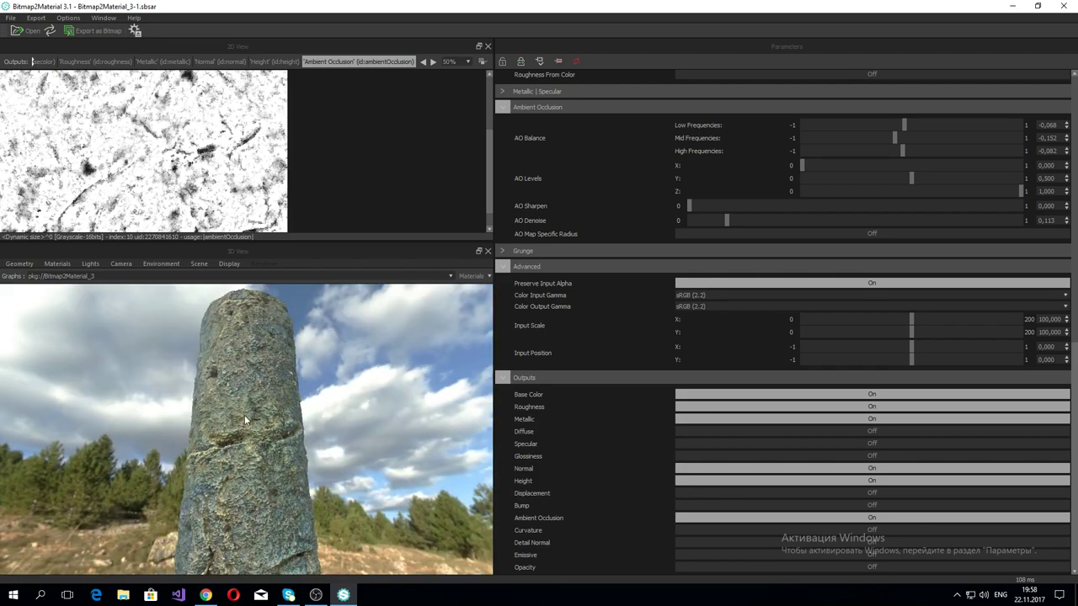
pyautogui.scroll(-2, 245, 415)
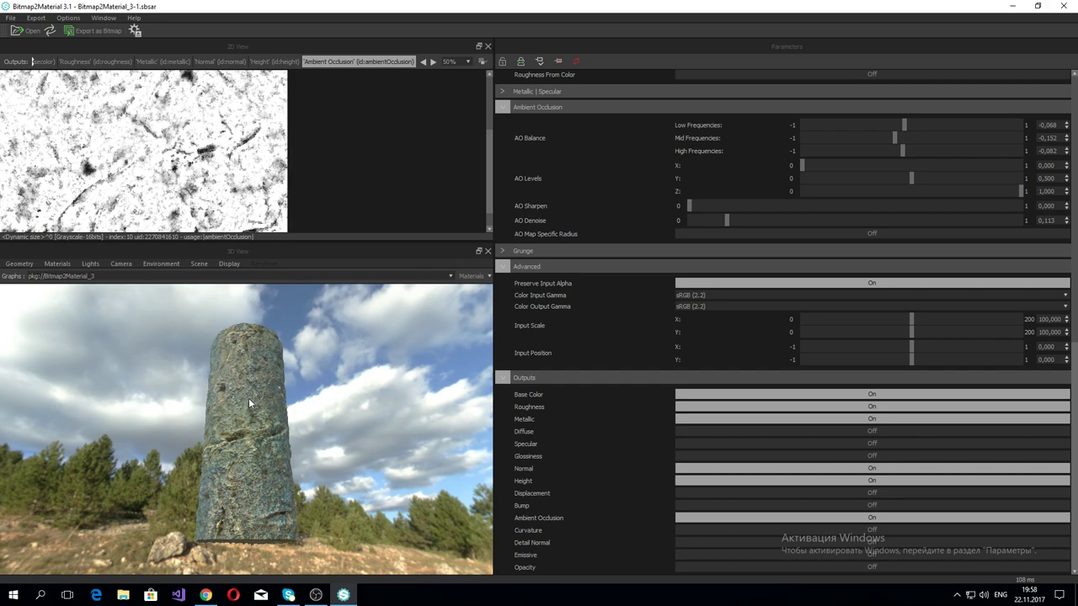
pyautogui.moveTo(276, 401)
pyautogui.mouseDown()
pyautogui.moveTo(249, 455)
pyautogui.moveTo(321, 443)
pyautogui.moveTo(487, 457)
pyautogui.moveTo(252, 379)
pyautogui.mouseUp()
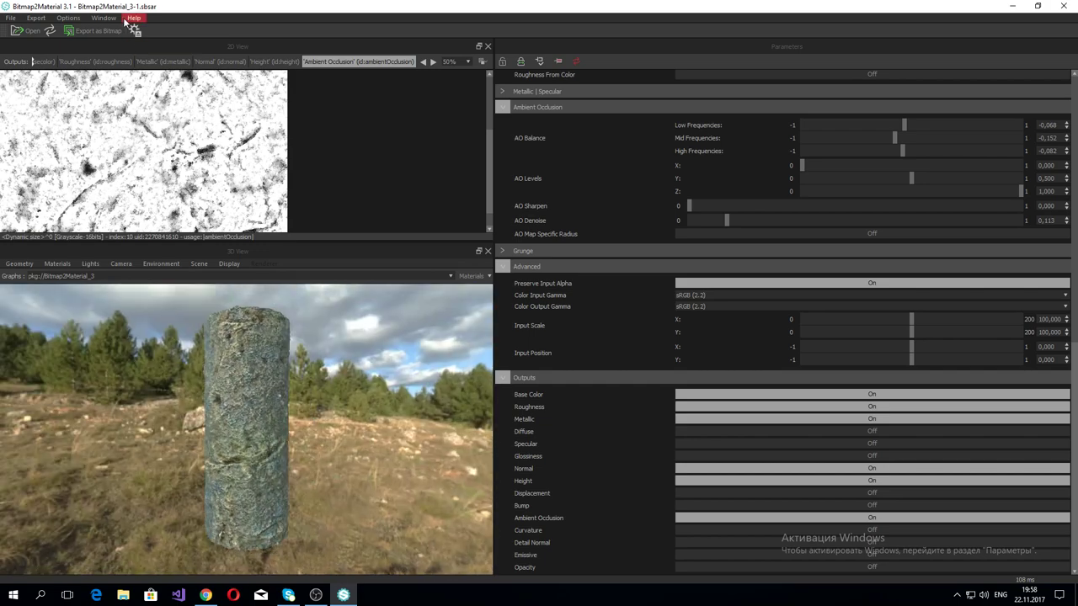
# Step: Review the Base Color, Roughness, Metallic, Normal, Height and Ambient Occlusion maps
pyautogui.click(48, 63)
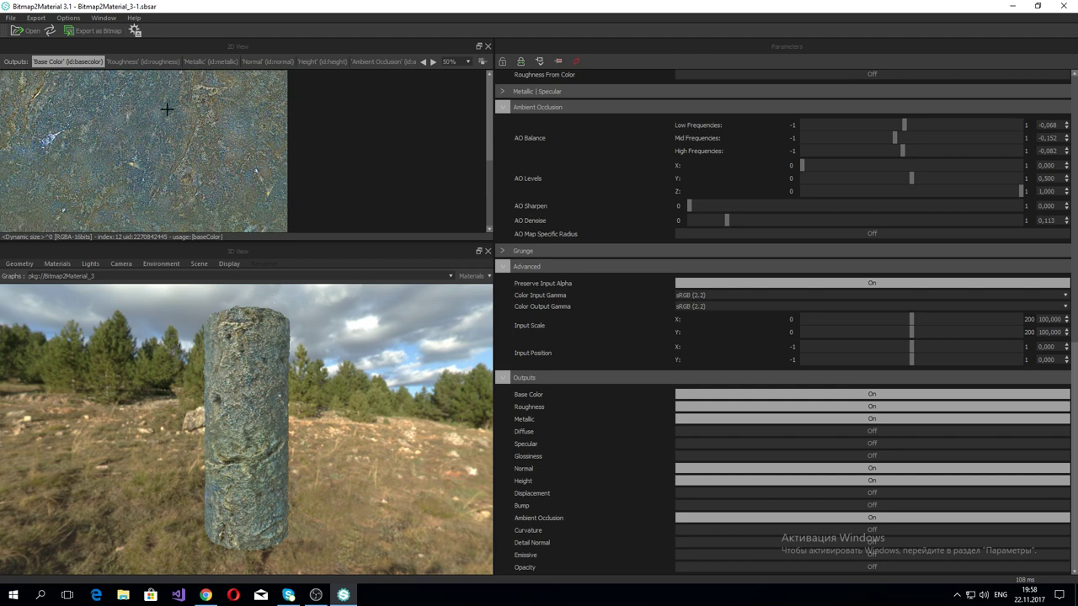
pyautogui.click(144, 63)
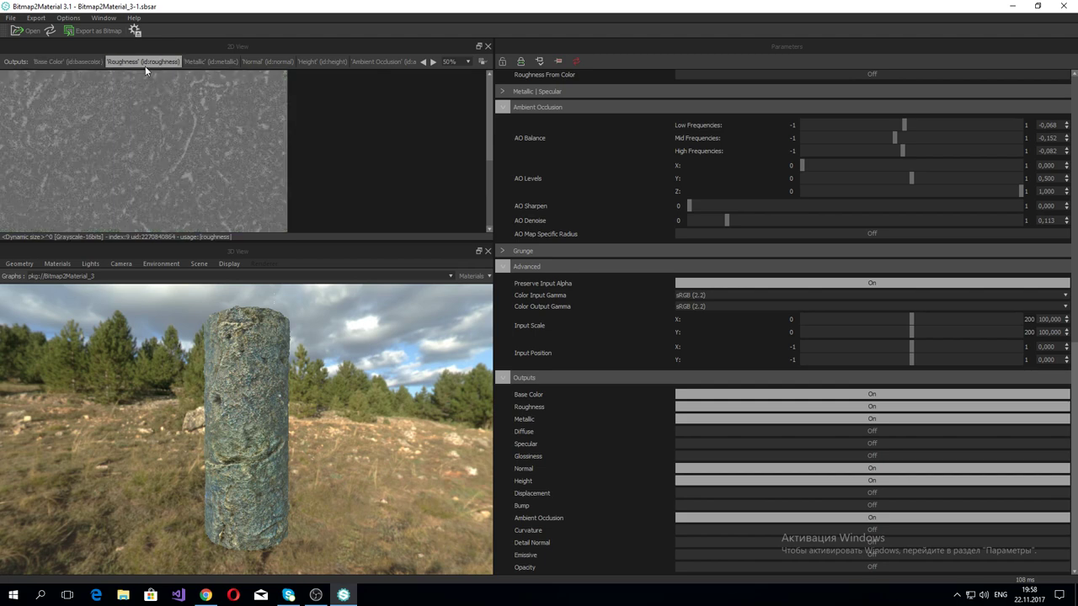
pyautogui.click(212, 63)
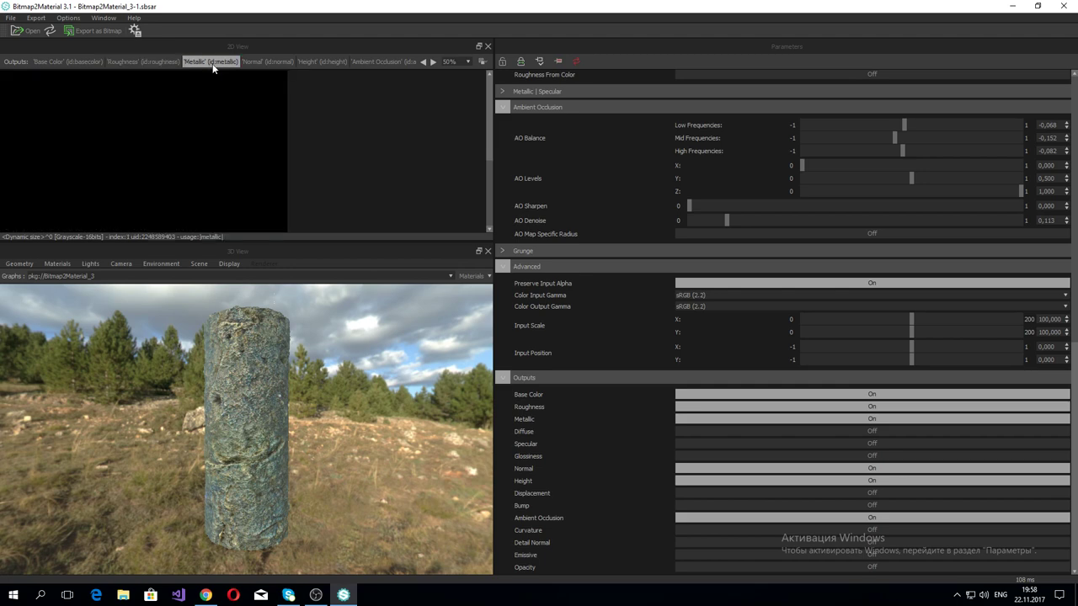
pyautogui.click(275, 64)
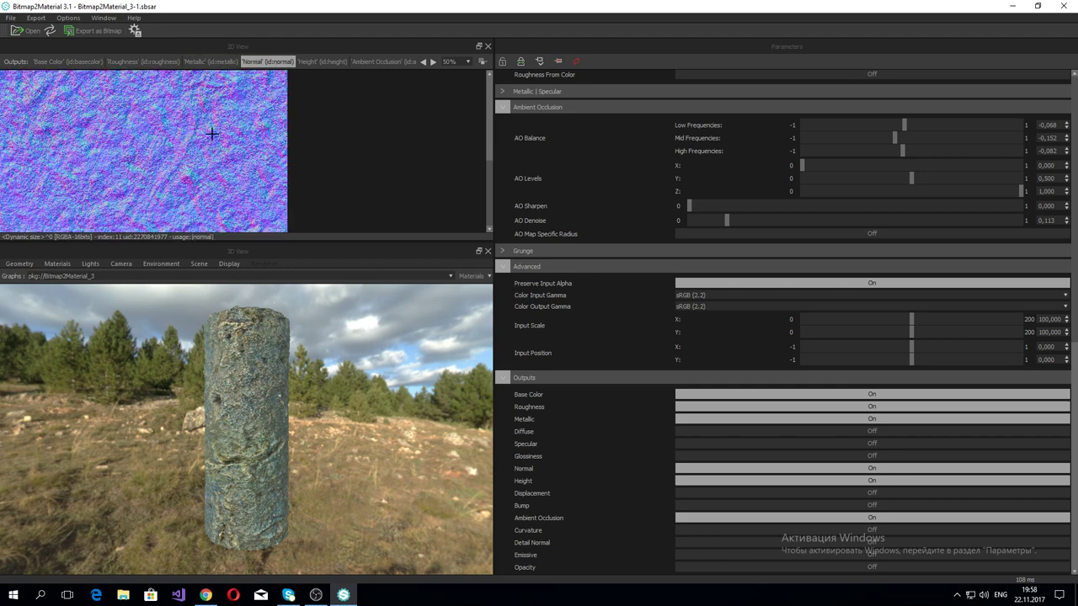
pyautogui.click(323, 65)
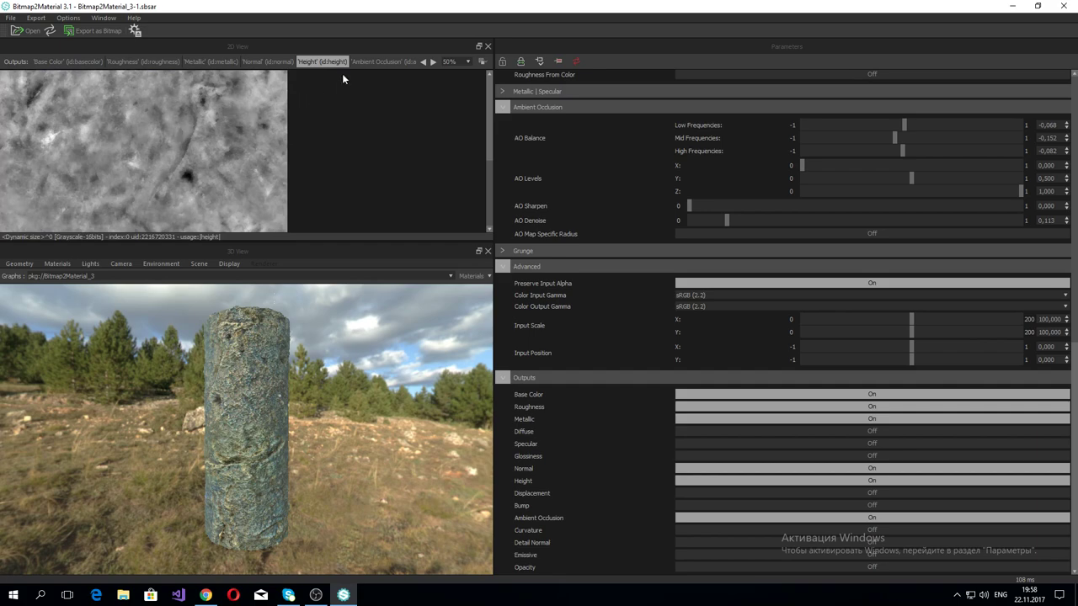
pyautogui.click(371, 62)
pyautogui.moveTo(278, 387)
pyautogui.keyDown('shift'); pyautogui.mouseDown()
pyautogui.moveTo(130, 409)
pyautogui.moveTo(378, 401)
pyautogui.moveTo(386, 429)
pyautogui.moveTo(252, 459)
pyautogui.moveTo(184, 424)
pyautogui.moveTo(196, 409)
pyautogui.moveTo(226, 415)
pyautogui.moveTo(318, 481)
pyautogui.moveTo(313, 432)
pyautogui.mouseUp(); pyautogui.keyUp('shift')
pyautogui.scroll(2, 312, 429)
pyautogui.scroll(2, 310, 426)
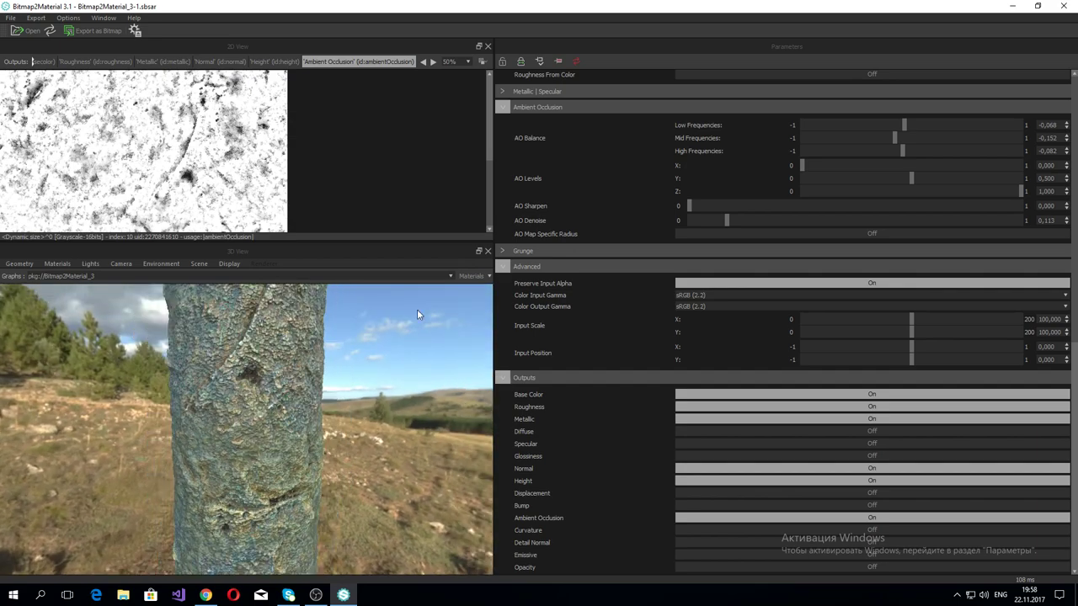
pyautogui.scroll(1, 684, 158)
pyautogui.scroll(5, 684, 158)
pyautogui.scroll(5, 674, 159)
# Step: Change the Output Size from 1024 to 2048 in the Parameters panel
pyautogui.scroll(5, 640, 151)
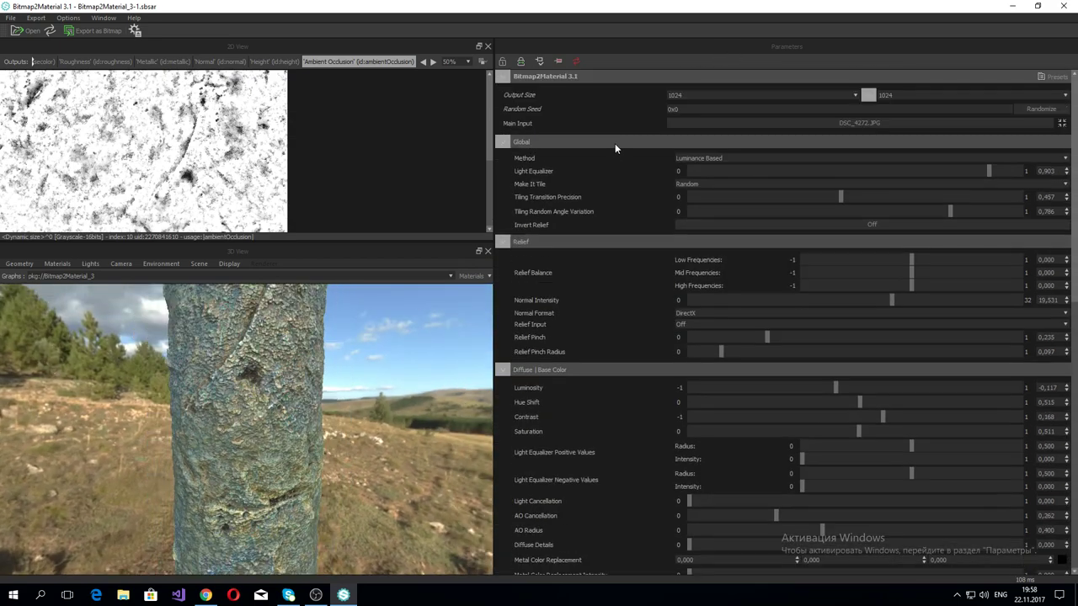
pyautogui.click(714, 95)
pyautogui.click(699, 181)
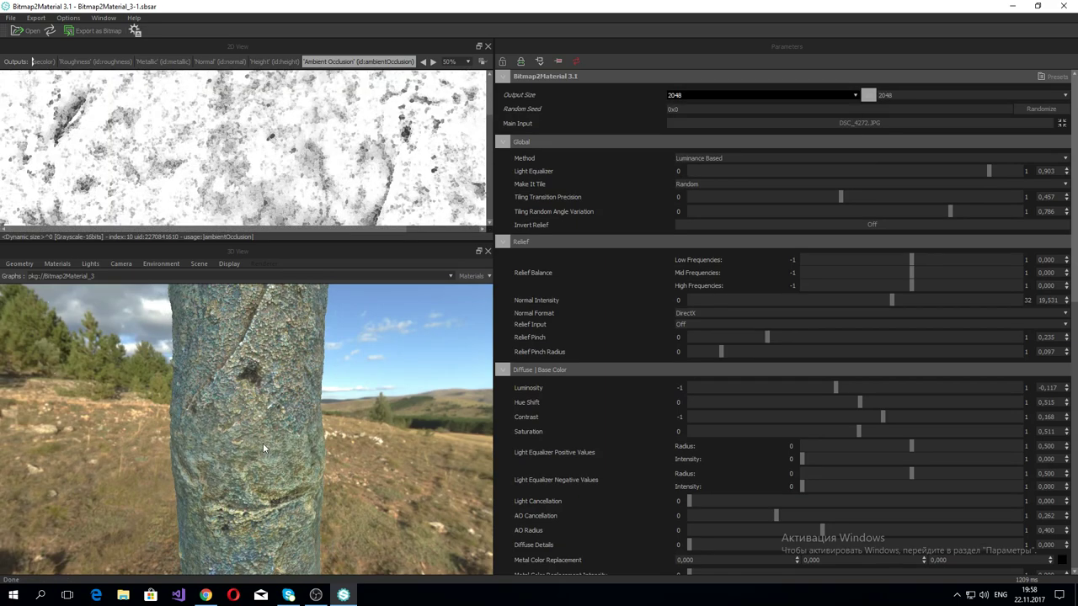
pyautogui.moveTo(262, 443)
pyautogui.mouseDown()
pyautogui.moveTo(211, 386)
pyautogui.moveTo(249, 435)
pyautogui.moveTo(321, 449)
pyautogui.moveTo(122, 454)
pyautogui.moveTo(188, 458)
pyautogui.mouseUp()
pyautogui.scroll(-3, 281, 438)
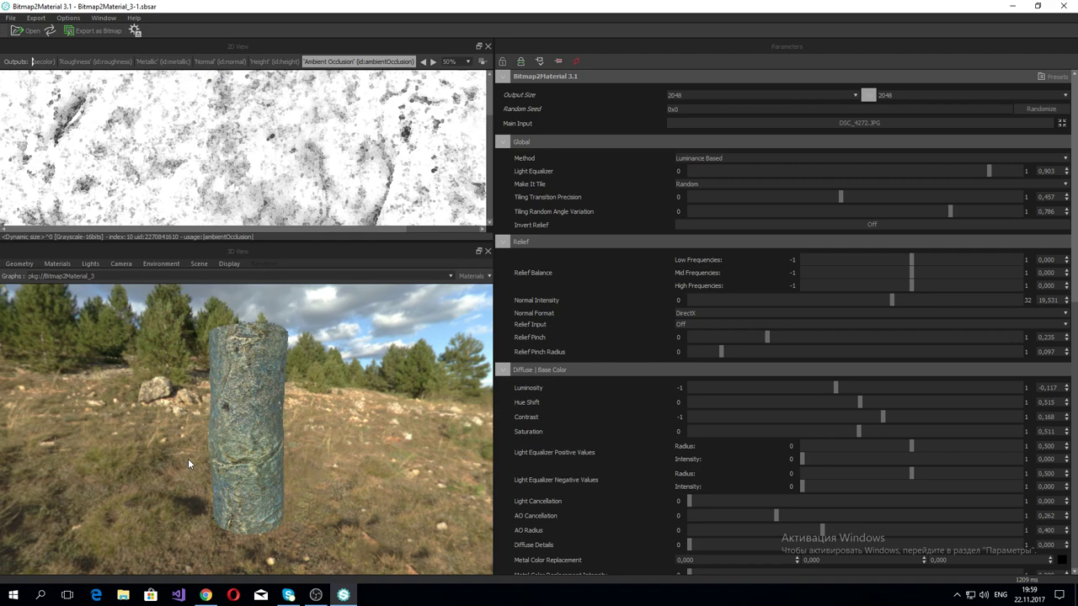
pyautogui.moveTo(391, 379)
pyautogui.mouseDown()
pyautogui.moveTo(0, 385)
pyautogui.moveTo(321, 454)
pyautogui.moveTo(204, 408)
pyautogui.mouseUp()
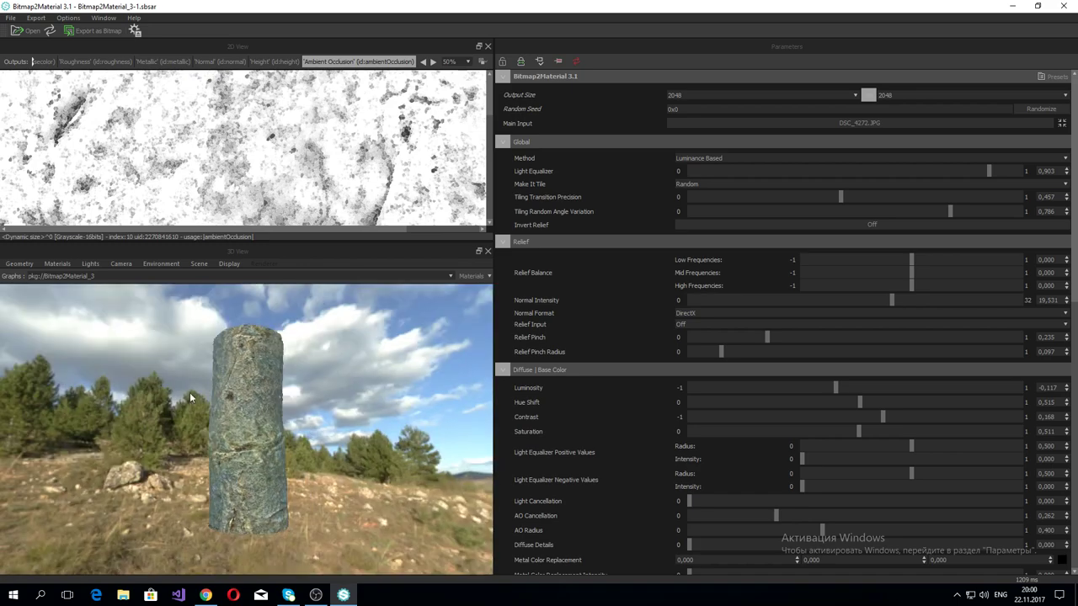
pyautogui.scroll(3, 204, 408)
pyautogui.scroll(1, 204, 407)
pyautogui.scroll(2, 204, 407)
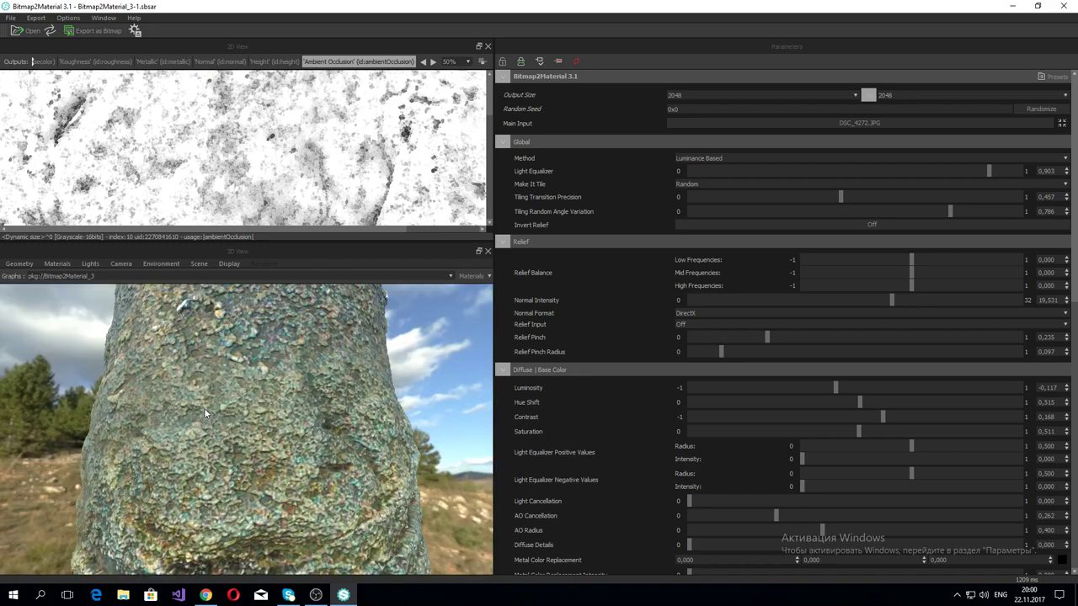
pyautogui.scroll(1, 204, 408)
pyautogui.scroll(-2, 204, 407)
pyautogui.scroll(-2, 204, 408)
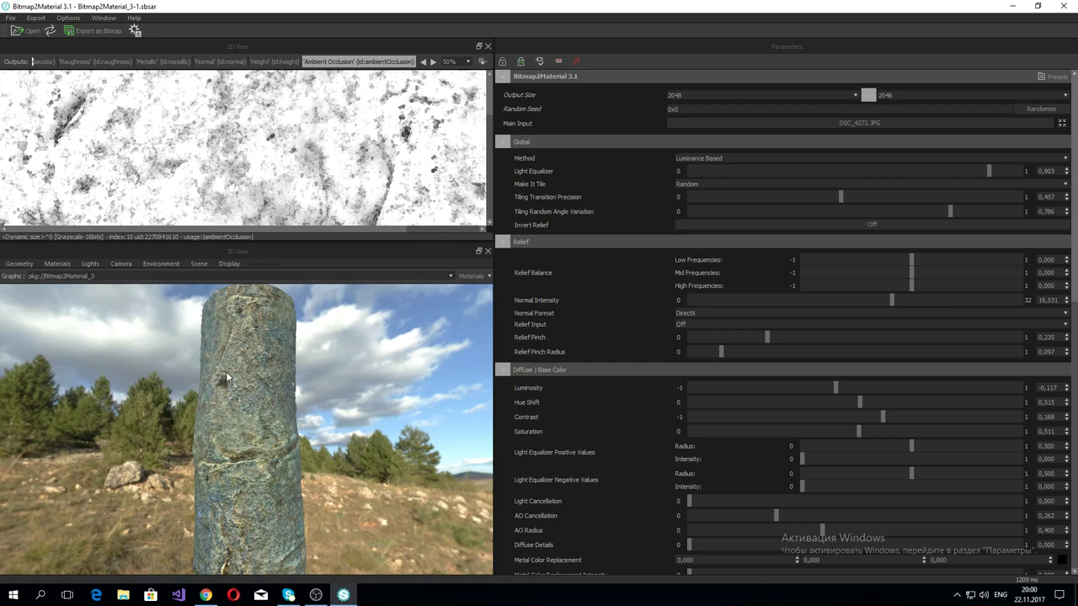
pyautogui.moveTo(226, 371); pyautogui.dragTo(255, 435)
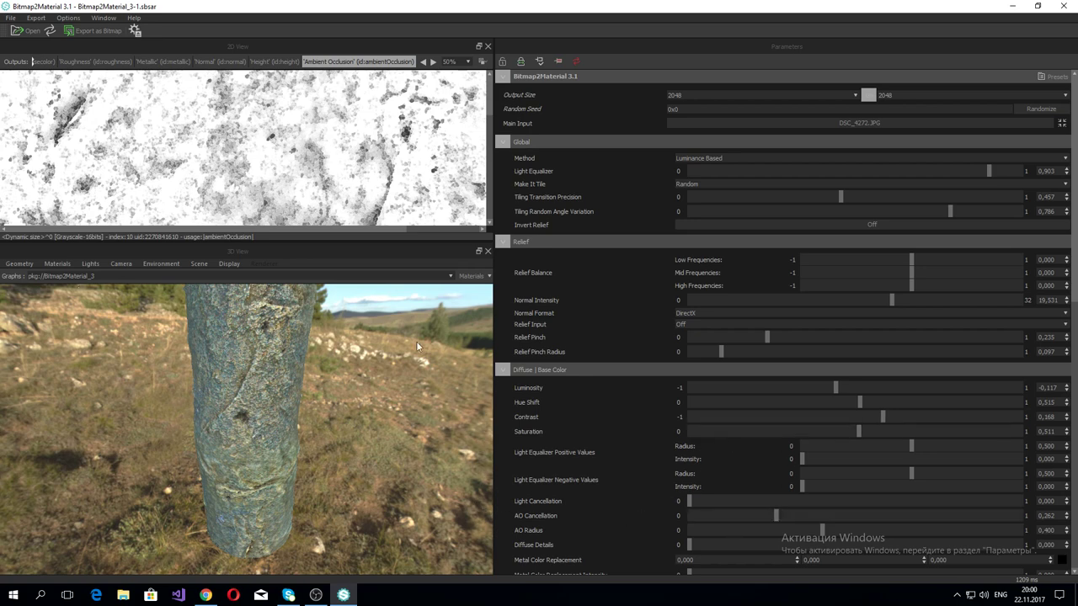
pyautogui.moveTo(308, 343)
pyautogui.mouseDown()
pyautogui.moveTo(246, 406)
pyautogui.moveTo(321, 407)
pyautogui.mouseUp()
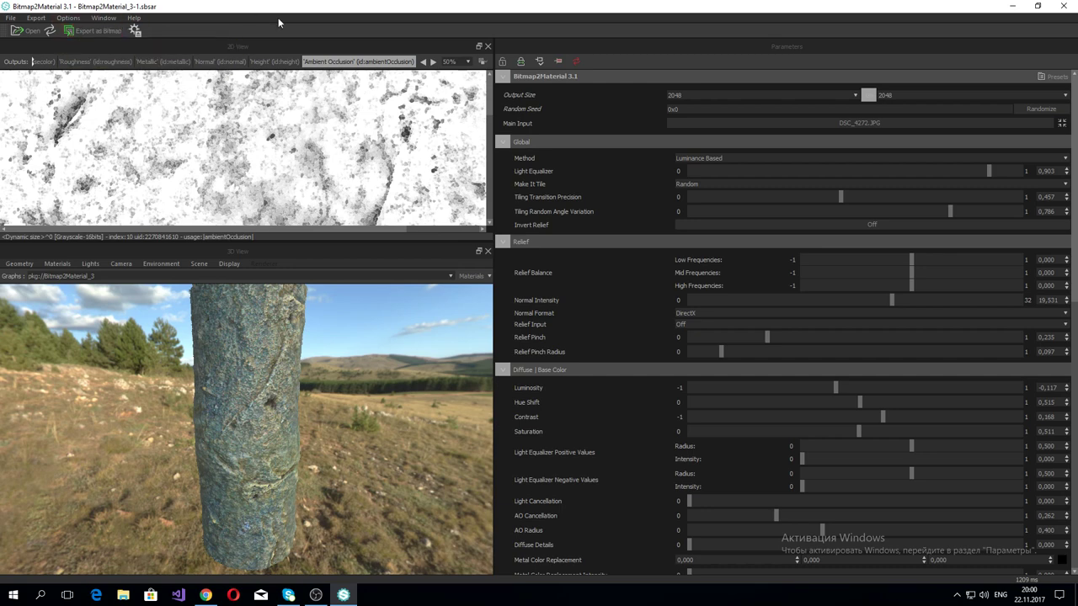
# Step: In Export as Bitmap(s), exclude the Displacement, Glossiness, Specular, Diffuse and Metallic maps
pyautogui.click(10, 18)
pyautogui.click(278, 121)
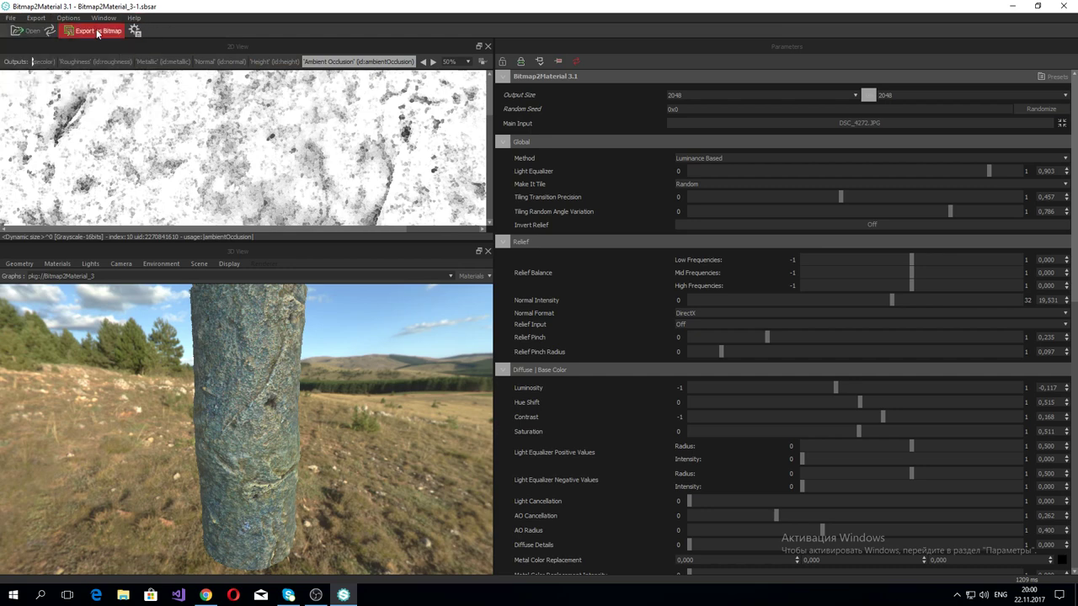
pyautogui.click(93, 30)
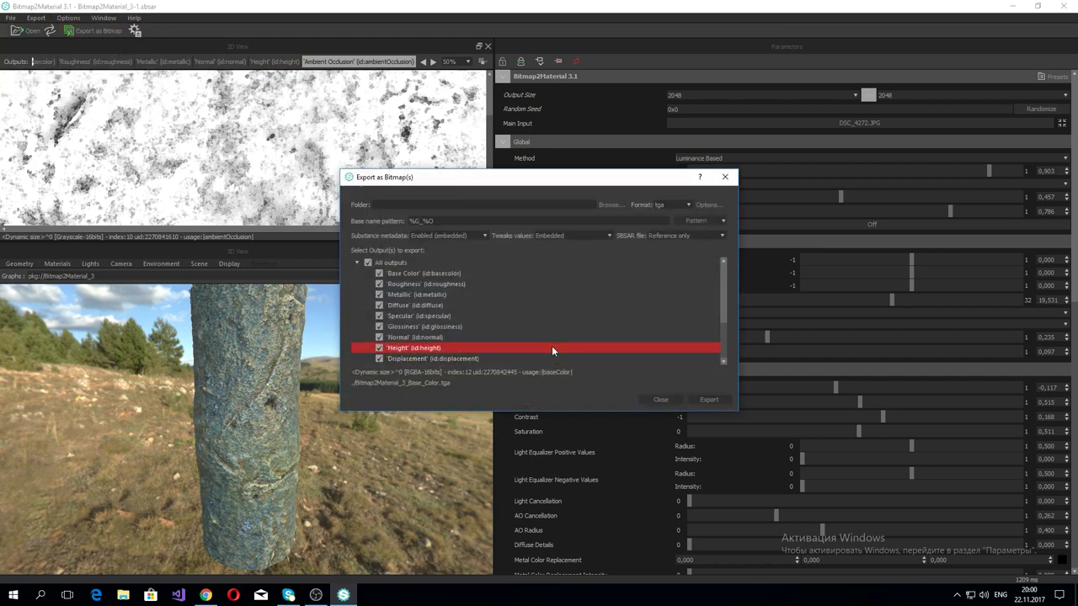
pyautogui.click(379, 357)
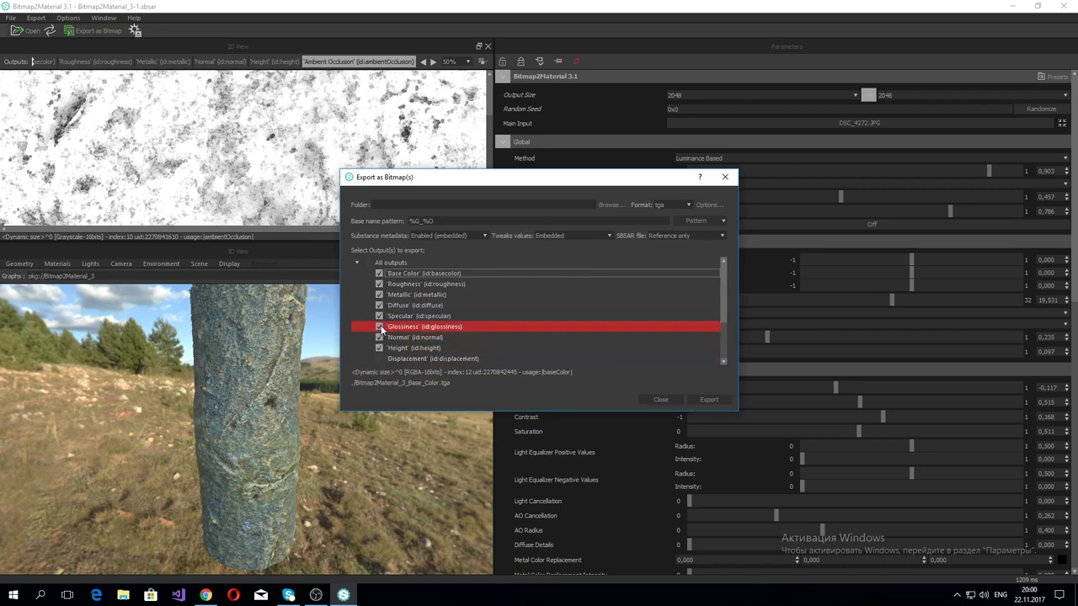
pyautogui.click(379, 326)
pyautogui.click(379, 316)
pyautogui.click(379, 305)
pyautogui.click(379, 305)
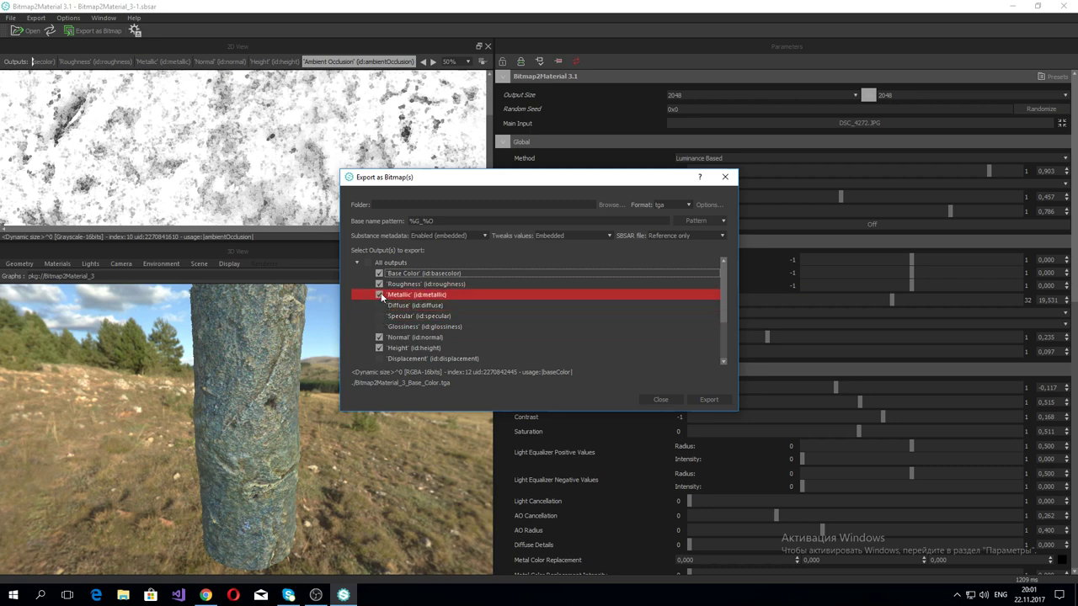
pyautogui.click(379, 294)
# Step: Also exclude the Curvature, Detail Normal, Emissive and Opacity maps from export
pyautogui.scroll(-2, 409, 330)
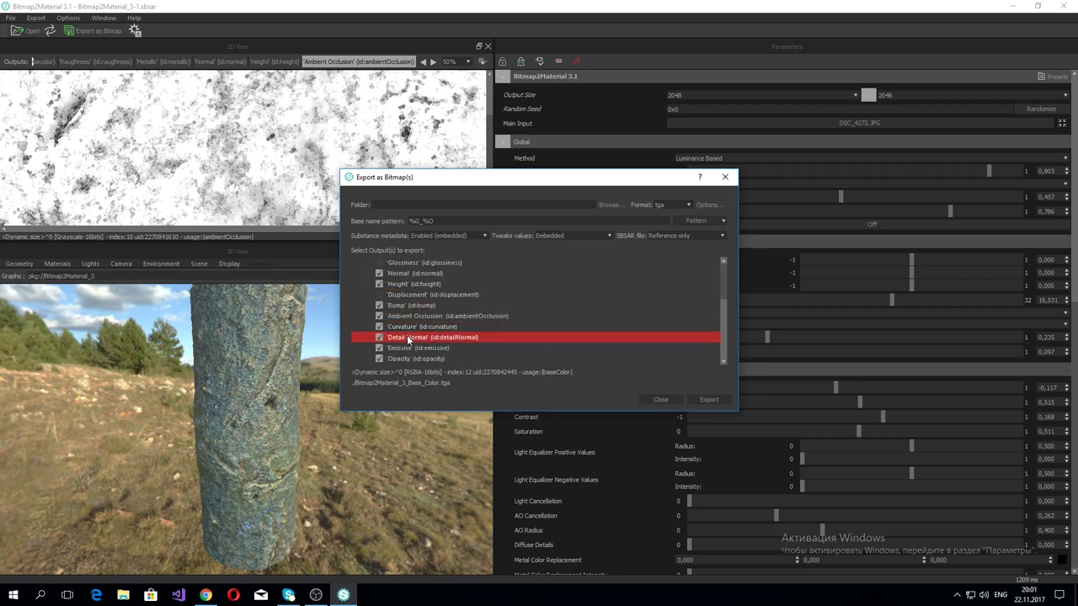
pyautogui.scroll(-2, 409, 330)
pyautogui.scroll(-2, 404, 330)
pyautogui.click(379, 326)
pyautogui.click(379, 337)
pyautogui.click(379, 348)
pyautogui.click(379, 359)
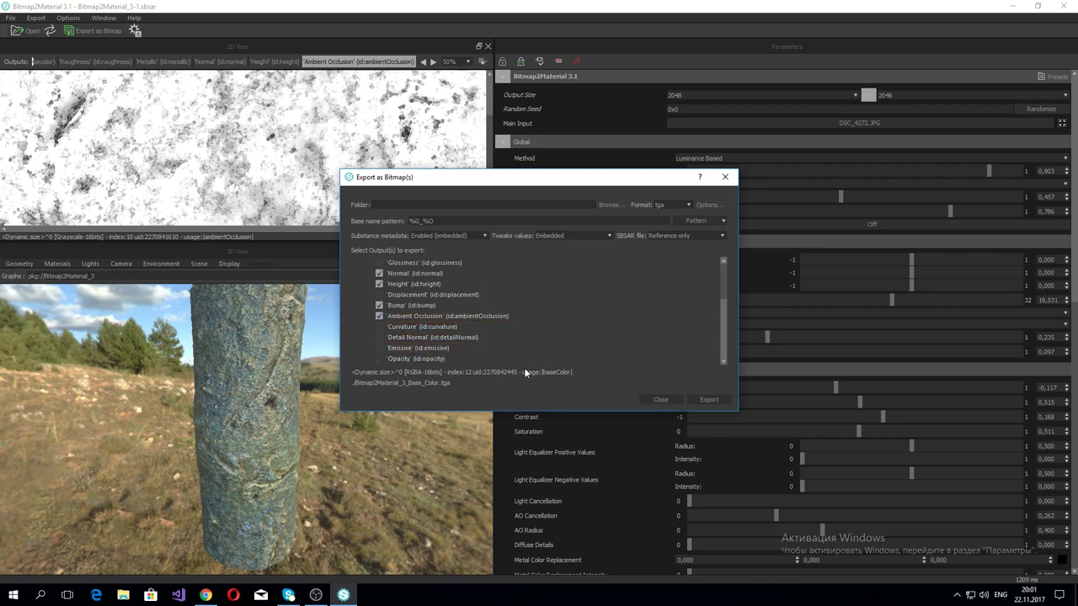
pyautogui.scroll(3, 529, 308)
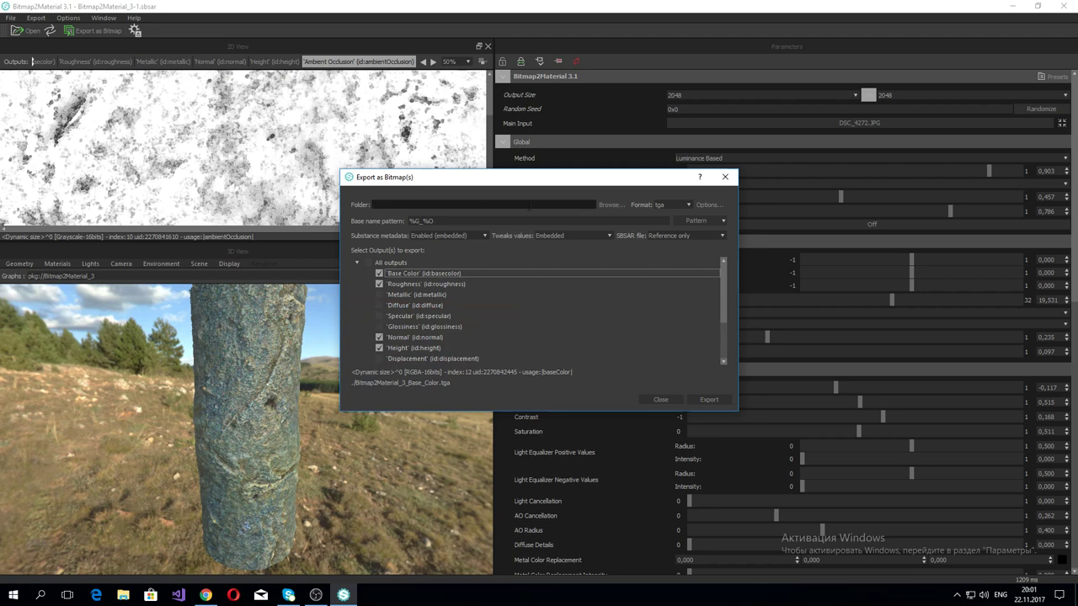
# Step: Export the remaining maps as PNG into the Documents folder
pyautogui.click(689, 206)
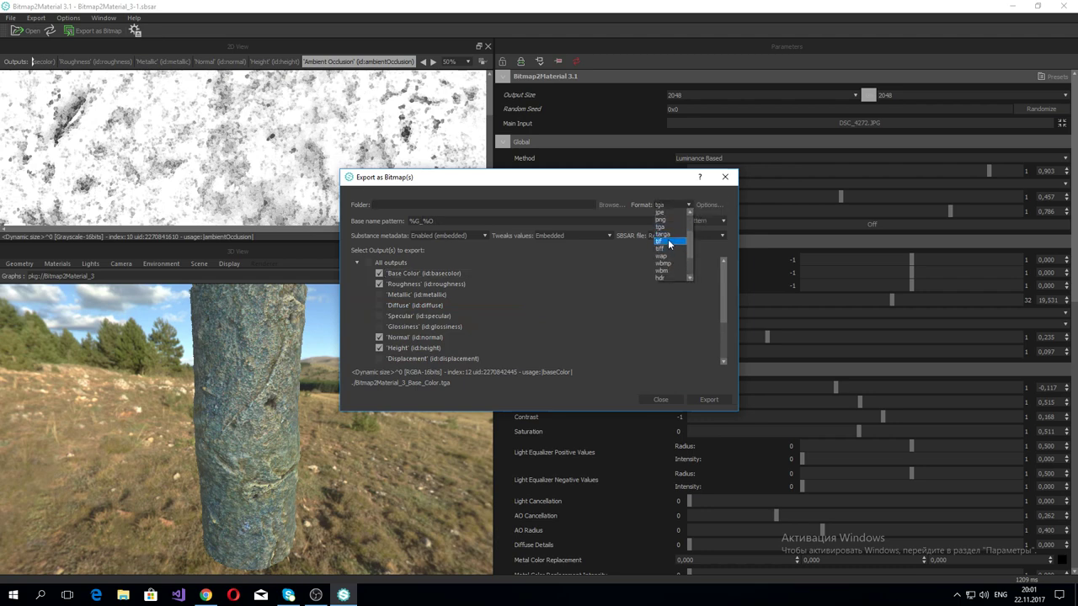
pyautogui.click(661, 219)
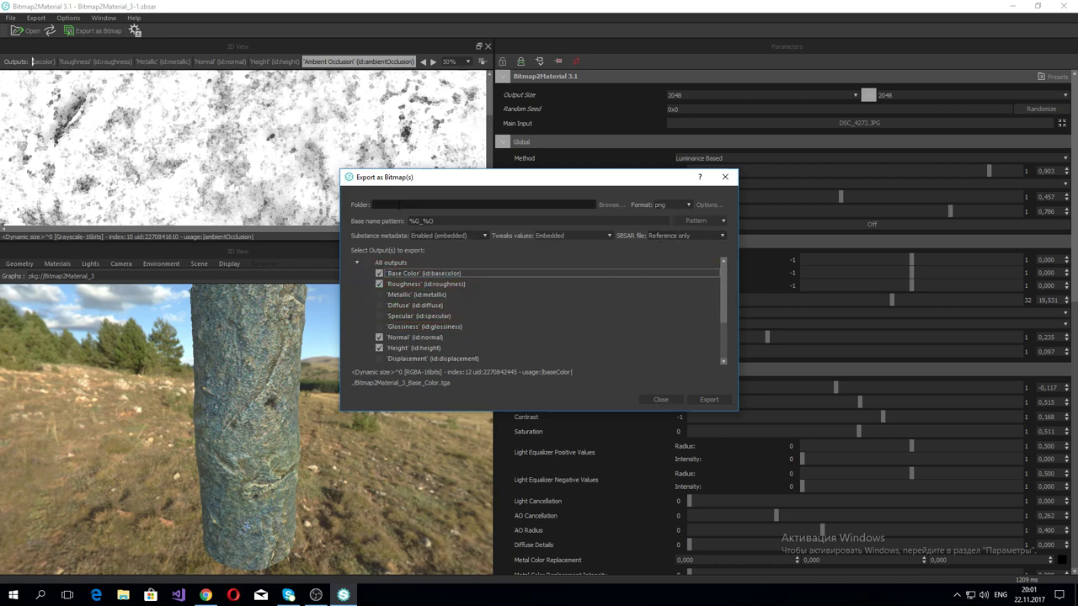
pyautogui.click(608, 206)
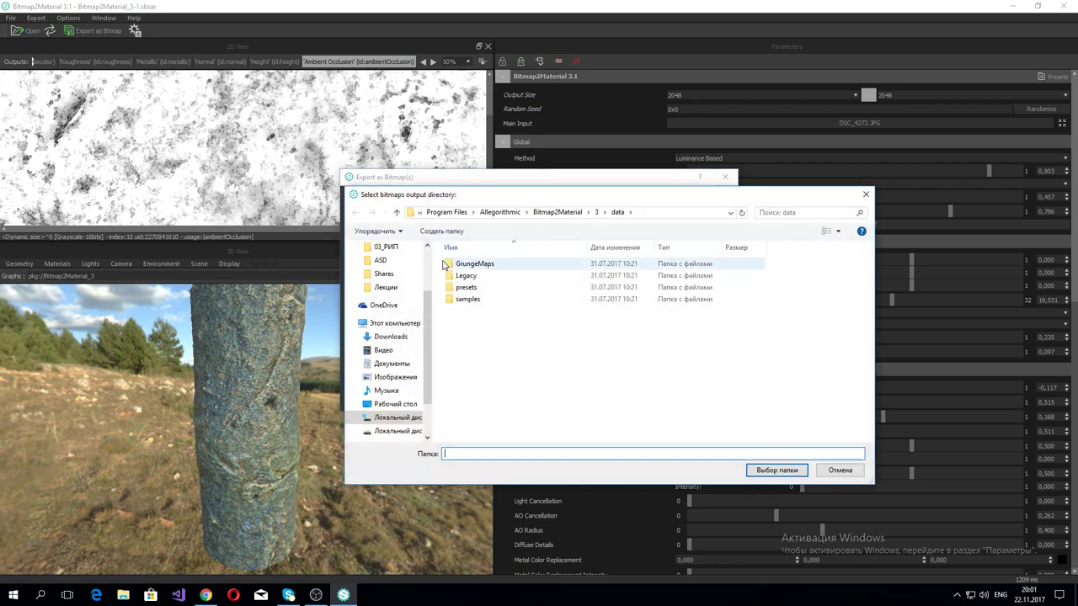
pyautogui.click(392, 364)
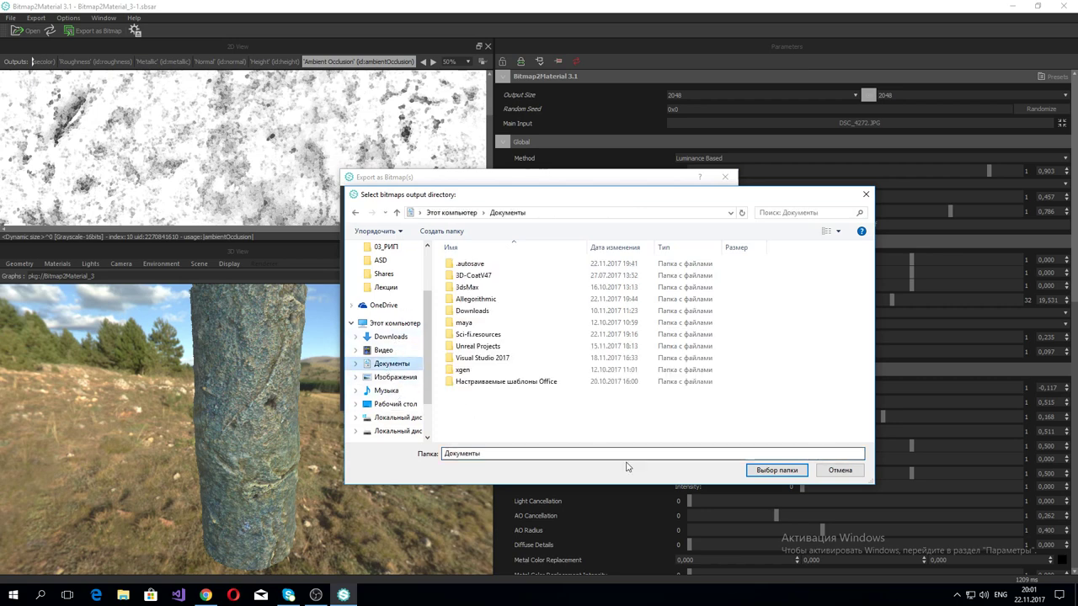
pyautogui.click(776, 470)
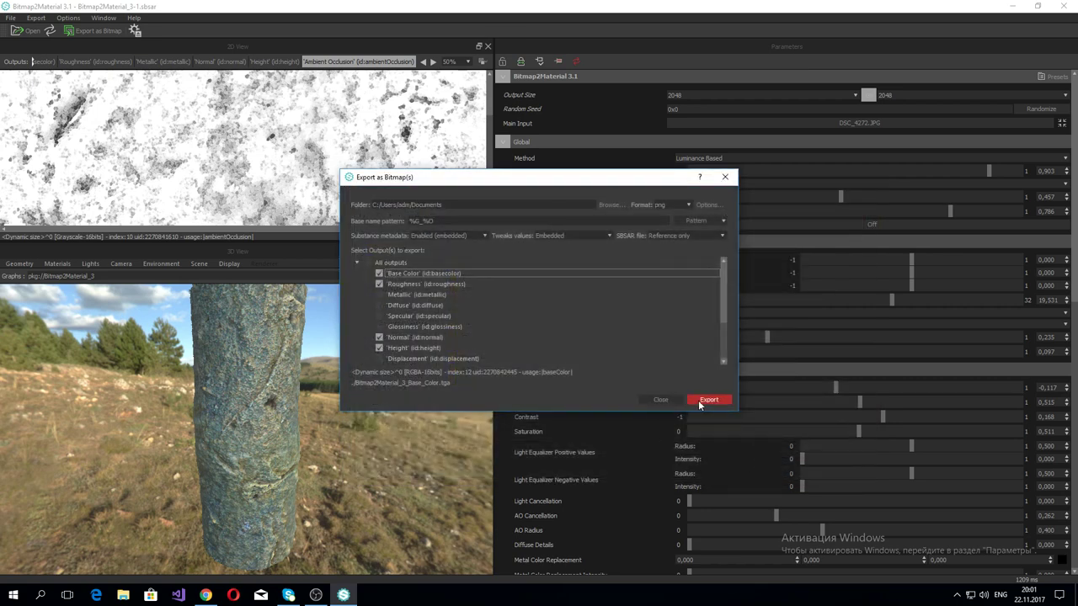
pyautogui.click(699, 401)
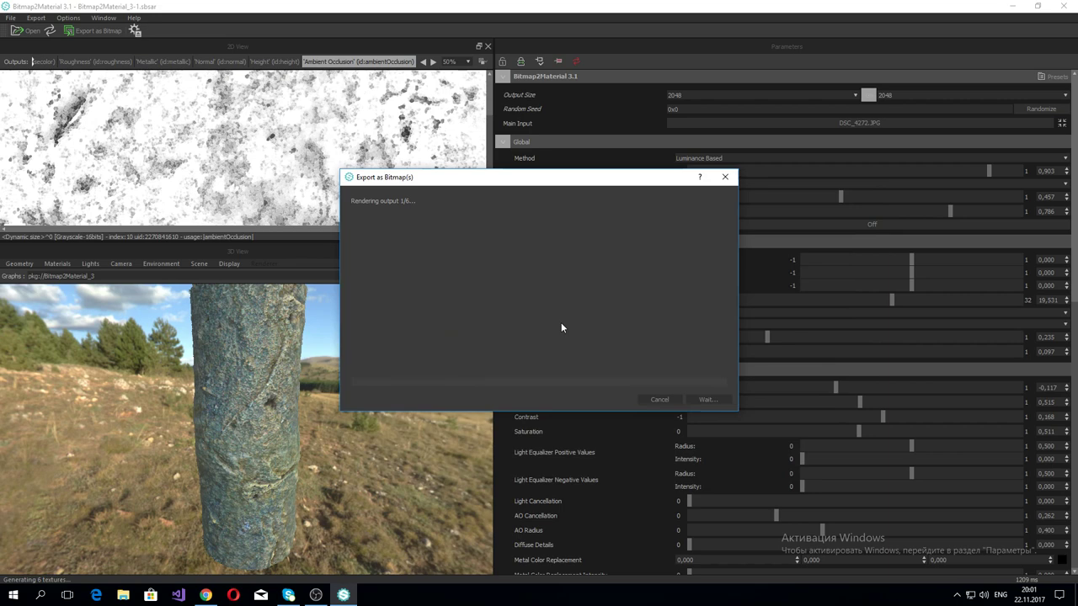
# Step: Open the Documents folder in File Explorer and dismiss the open-with prompt
pyautogui.press('super+e')
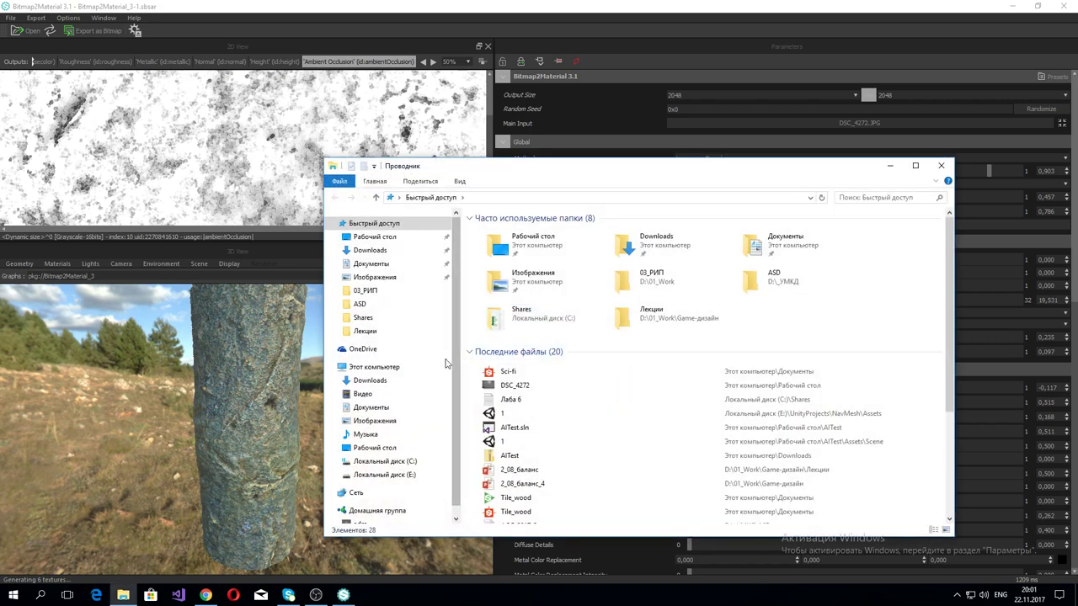
pyautogui.click(377, 264)
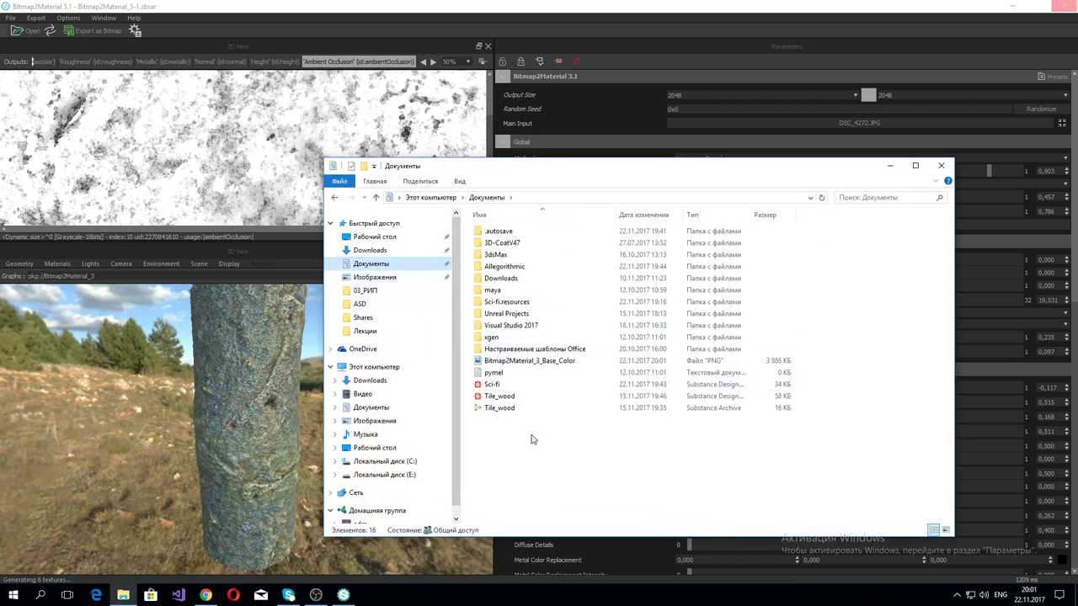
pyautogui.doubleClick(539, 361)
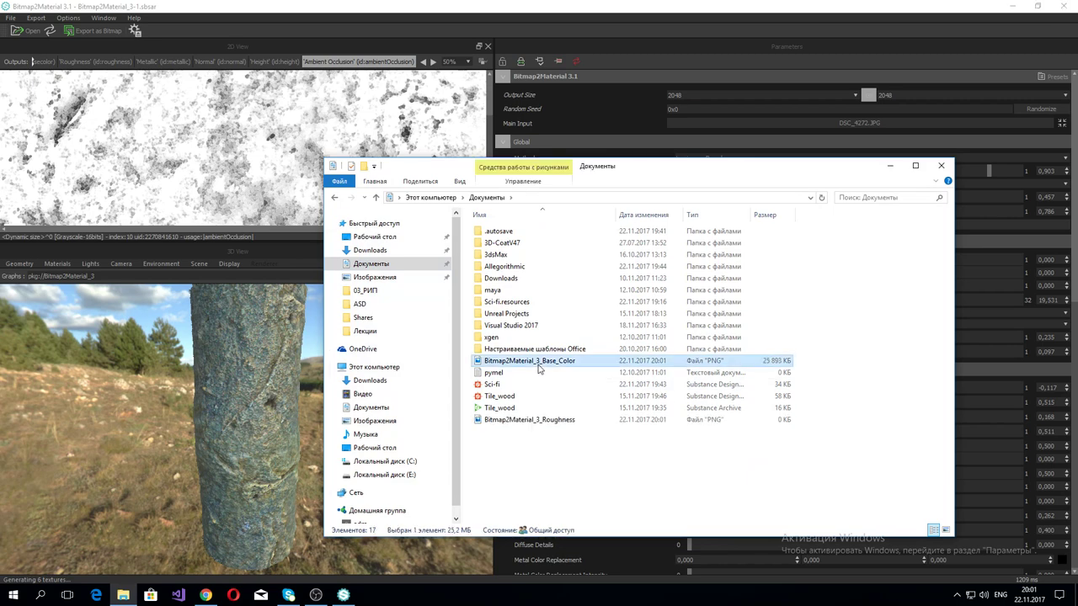
pyautogui.click(576, 421)
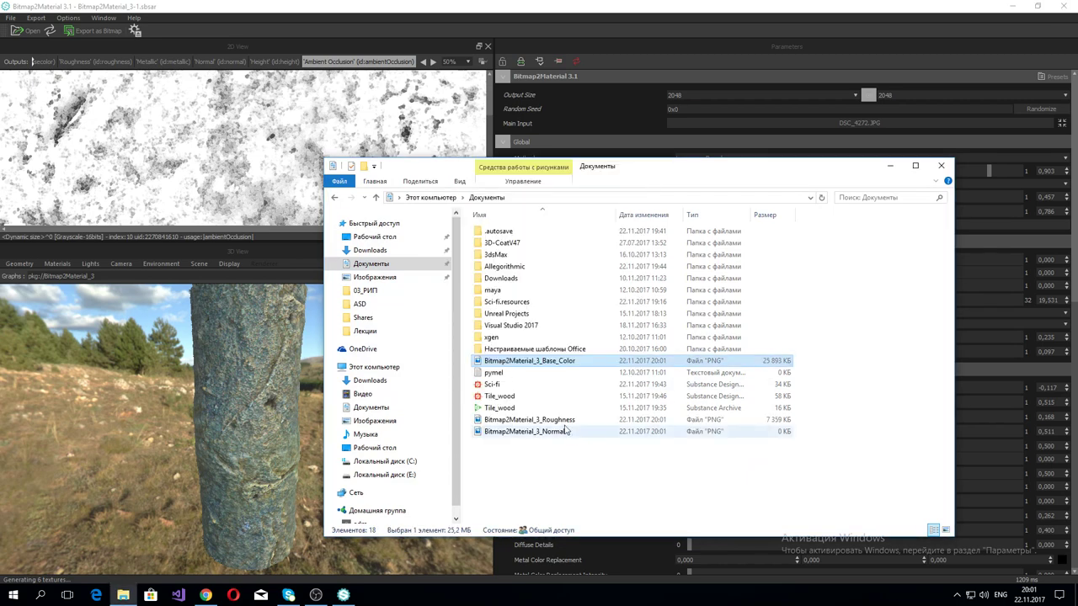
# Step: Show the exported PNG maps as large icons and minimize Bitmap2Material
pyautogui.keyDown('ctrl'); pyautogui.scroll(1, 567, 424); pyautogui.keyUp('ctrl')
pyautogui.keyDown('ctrl'); pyautogui.scroll(1, 566, 424); pyautogui.keyUp('ctrl')
pyautogui.keyDown('ctrl'); pyautogui.scroll(1, 573, 414); pyautogui.keyUp('ctrl')
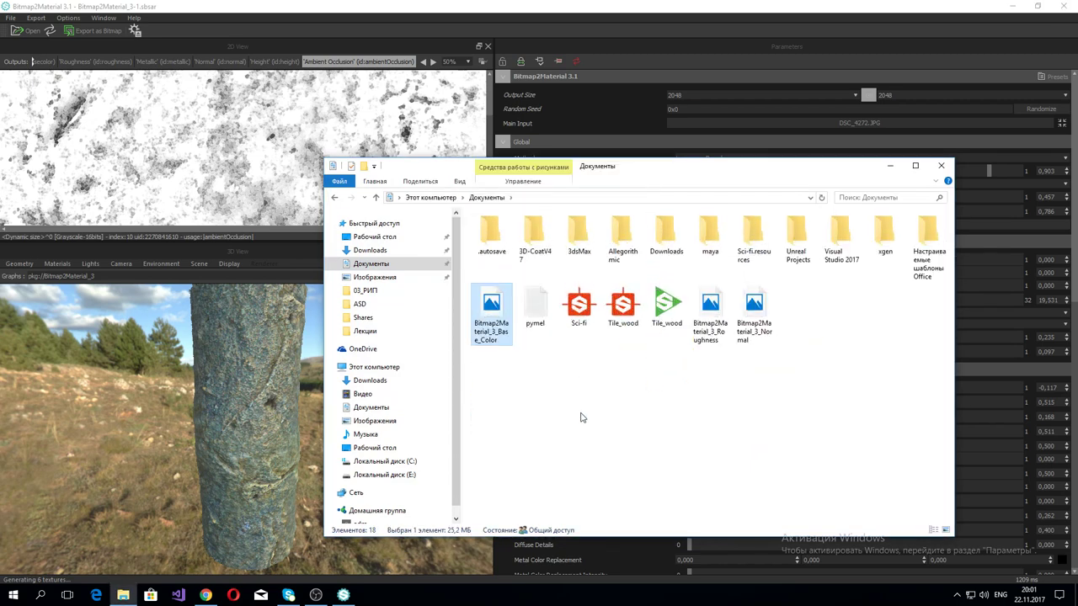
pyautogui.keyDown('ctrl'); pyautogui.scroll(1, 580, 416); pyautogui.keyUp('ctrl')
pyautogui.keyDown('ctrl'); pyautogui.scroll(1, 589, 413); pyautogui.keyUp('ctrl')
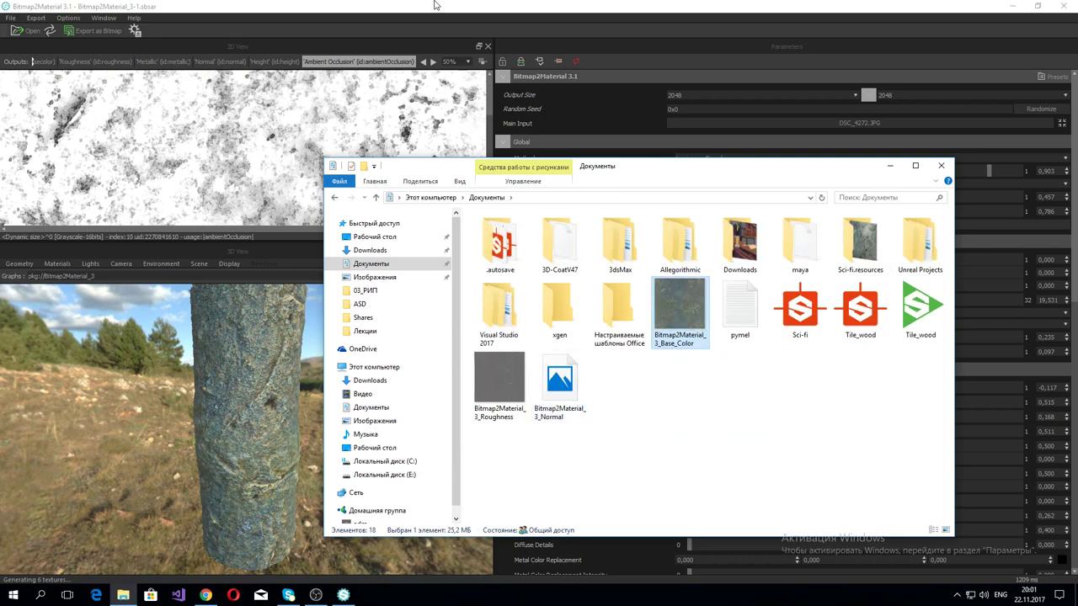
pyautogui.click(1011, 5)
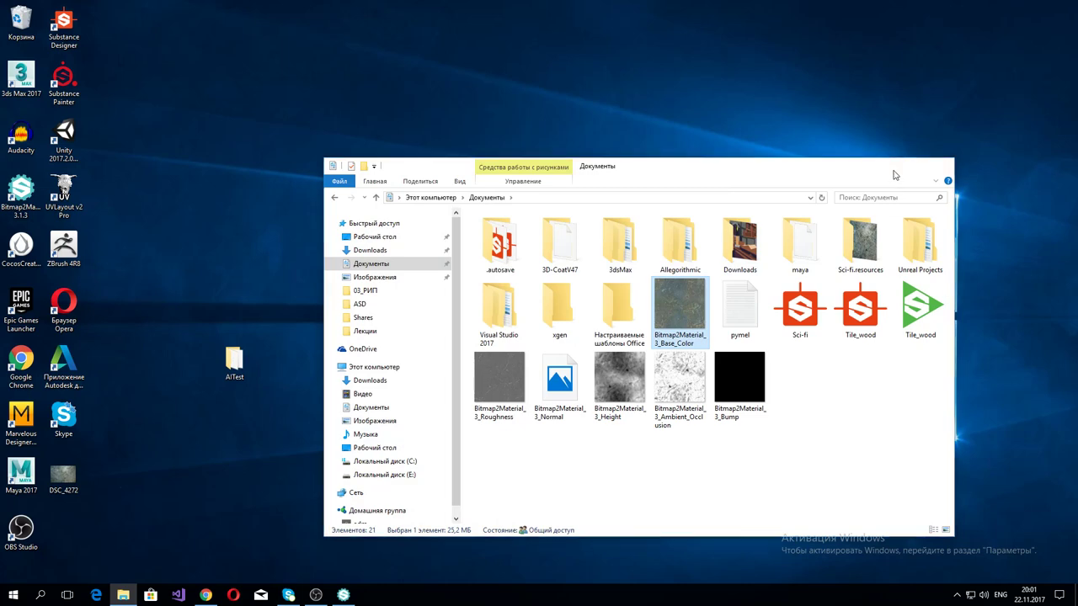
# Step: Minimize Explorer and launch the Epic Games Launcher from its desktop shortcut
pyautogui.click(894, 171)
pyautogui.moveTo(316, 596)
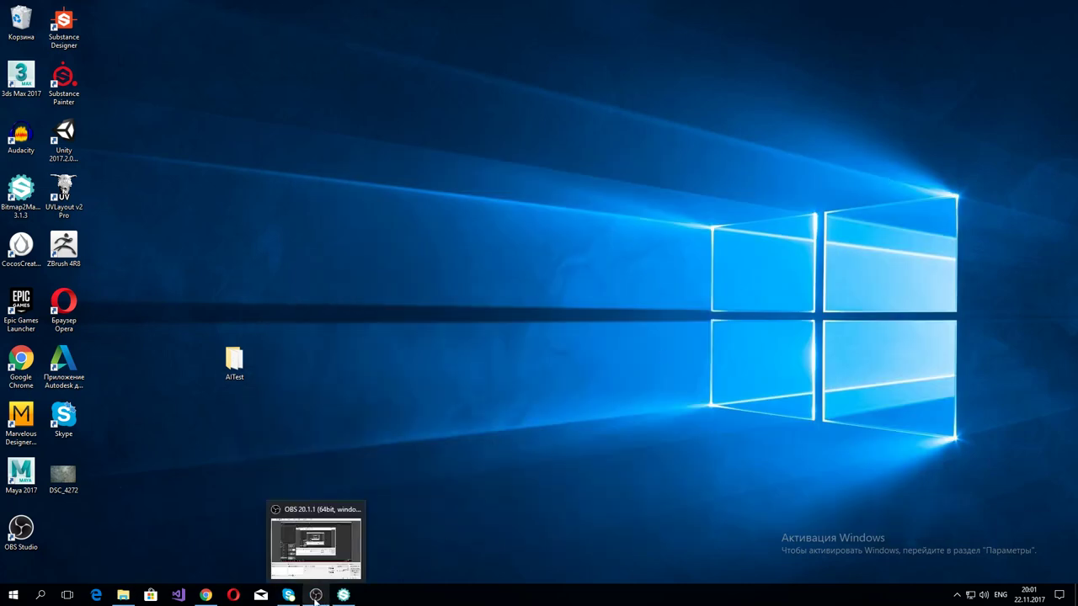
pyautogui.click(13, 596)
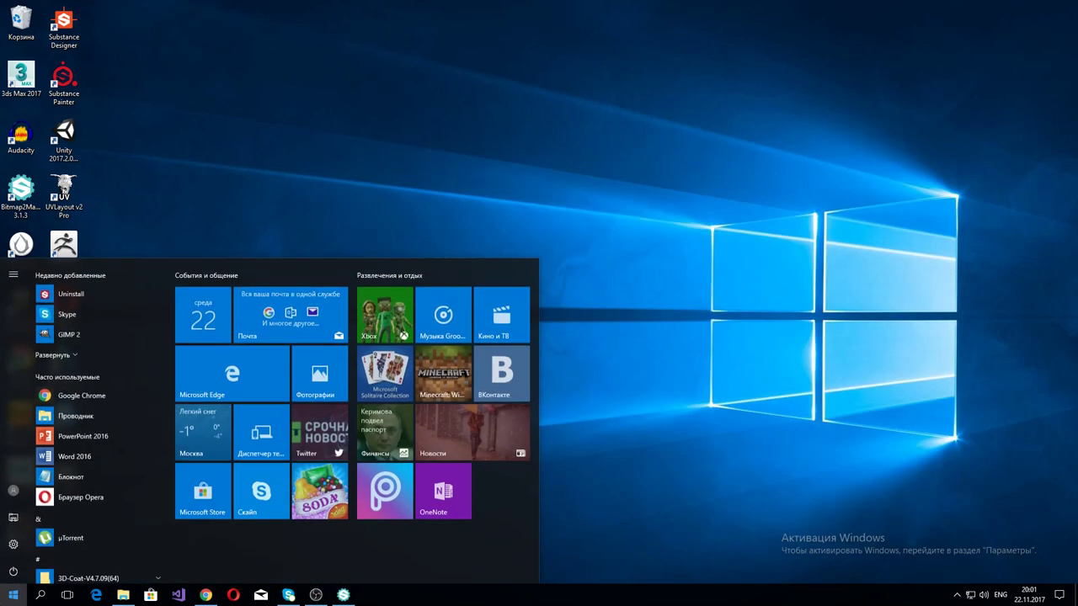
pyautogui.click(395, 179)
pyautogui.doubleClick(21, 305)
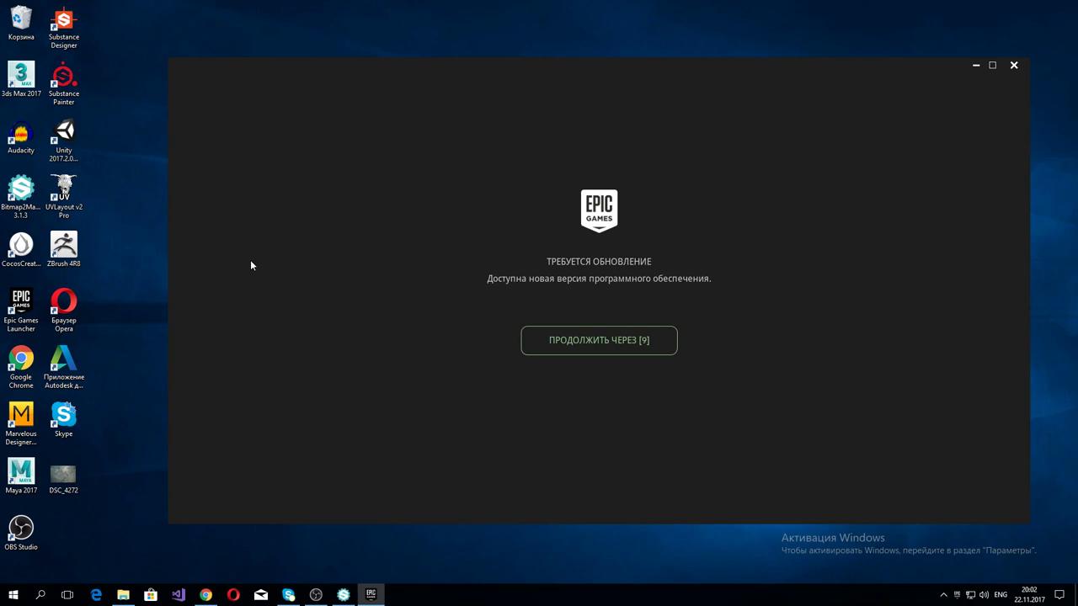
# Step: Get past the update notice, open MyProject from the Library, and minimize the launcher
pyautogui.click(606, 341)
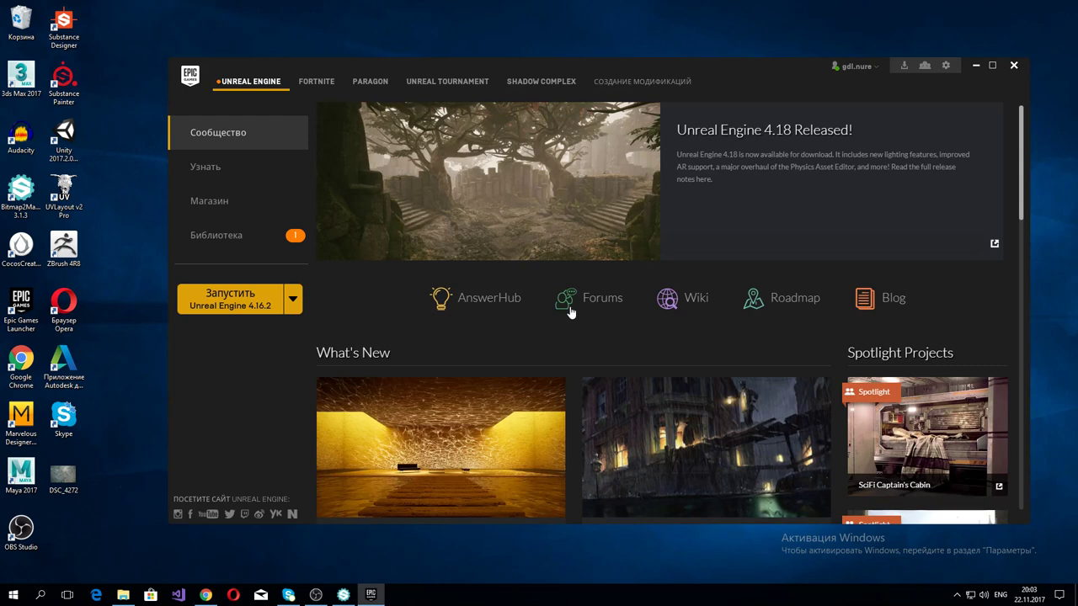
pyautogui.click(216, 235)
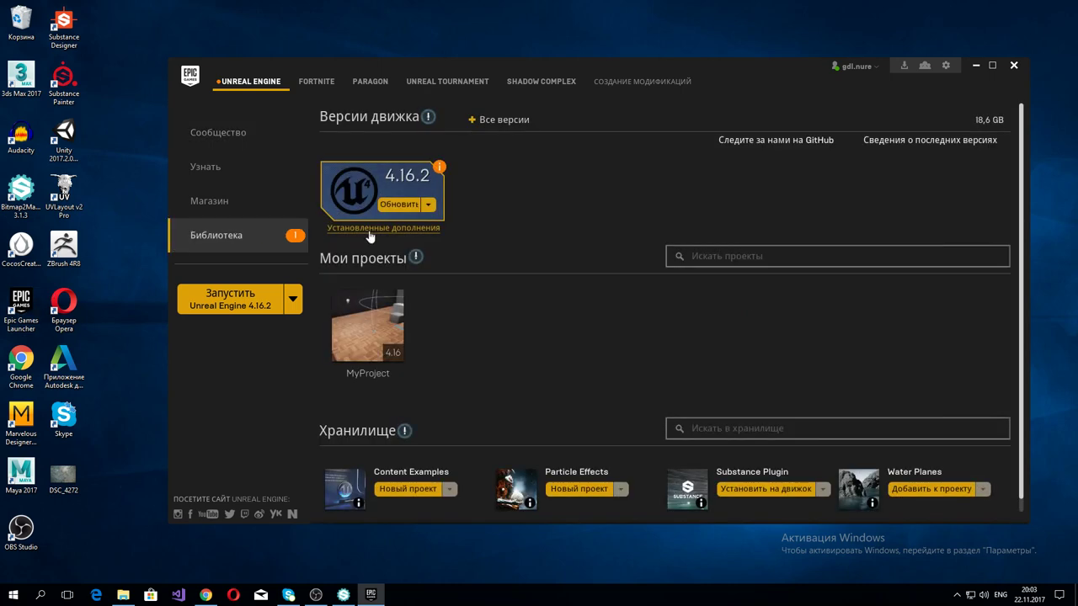
pyautogui.doubleClick(368, 327)
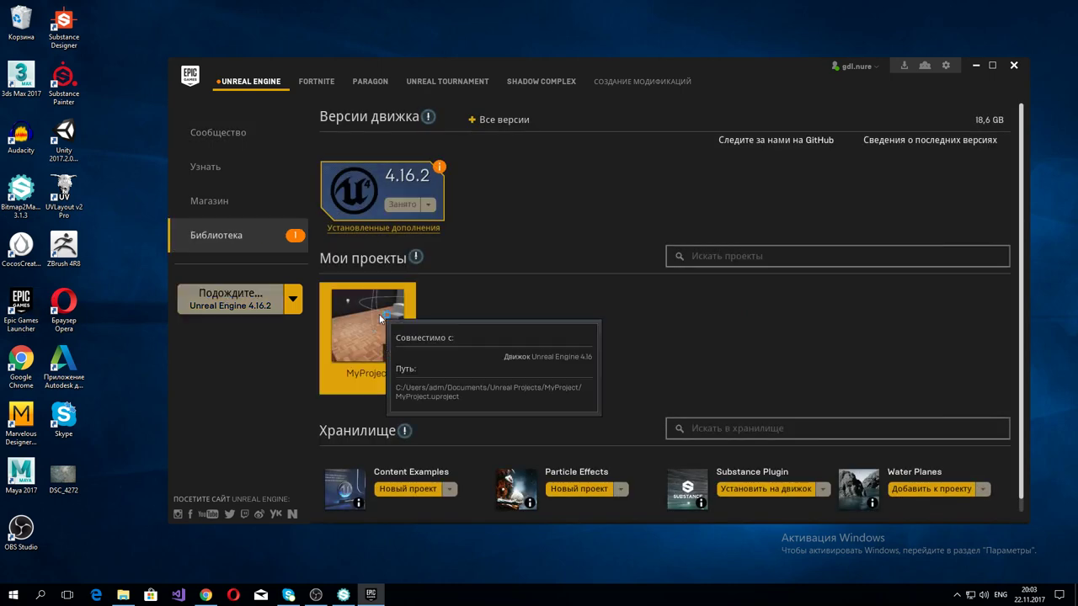
pyautogui.click(977, 64)
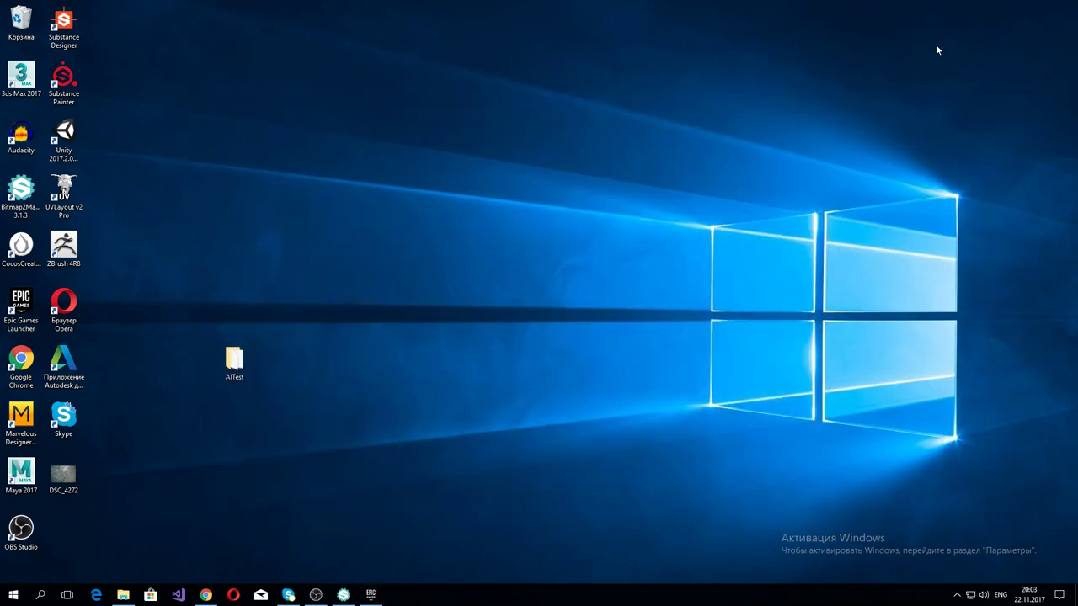
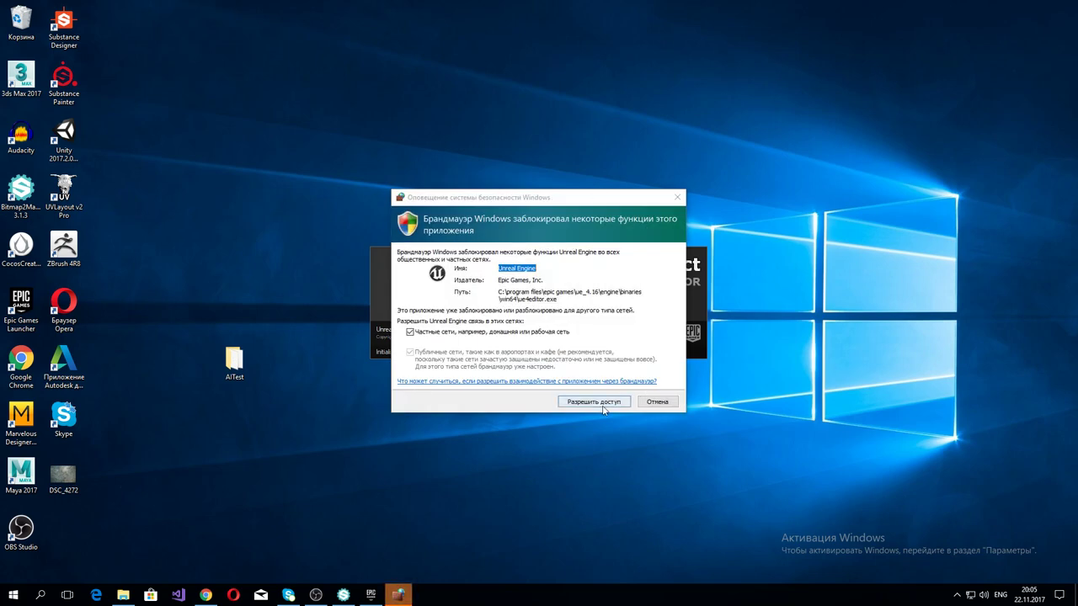
# Step: Allow Unreal Engine through the Windows Firewall alert so ThirdPersonExampleMap finishes loading
pyautogui.press('Return')
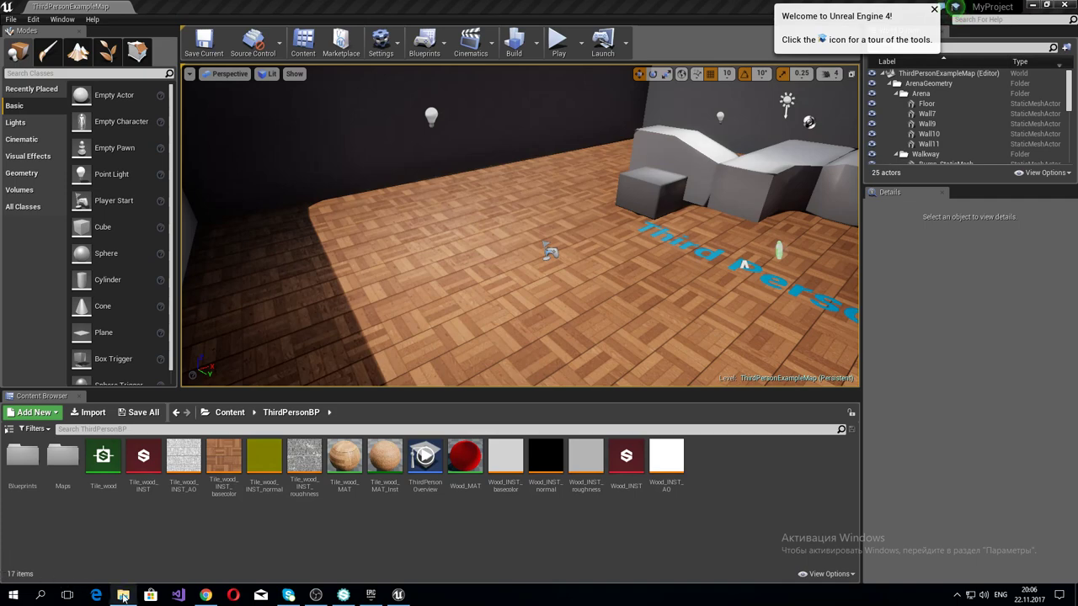
# Step: Import the Bitmap2Material AO, Base Color, Height, Normal and Roughness maps from Documents into ThirdPersonBP
pyautogui.click(123, 595)
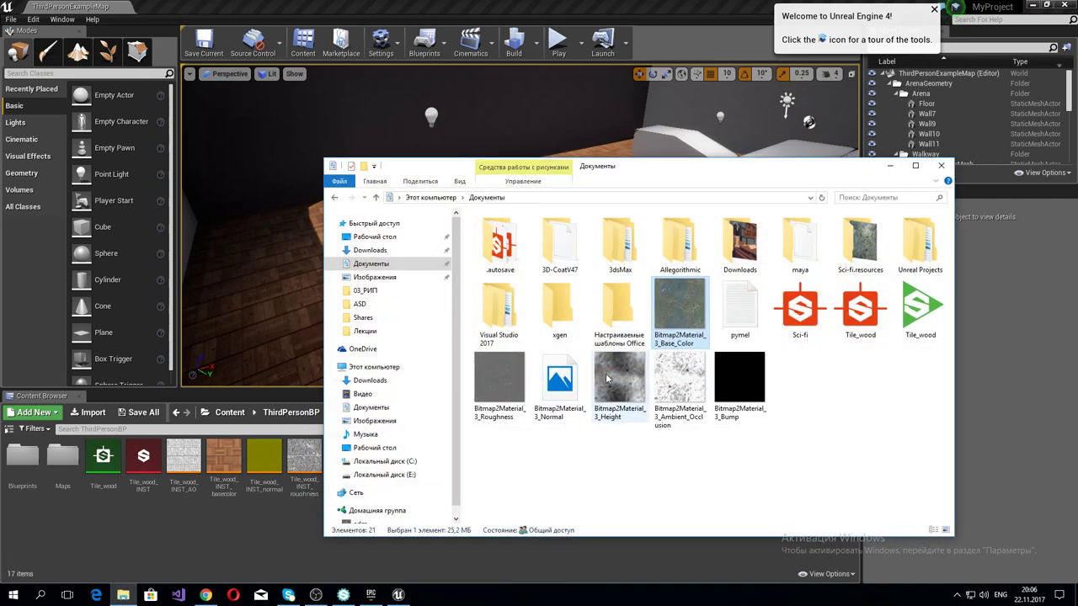
pyautogui.click(821, 197)
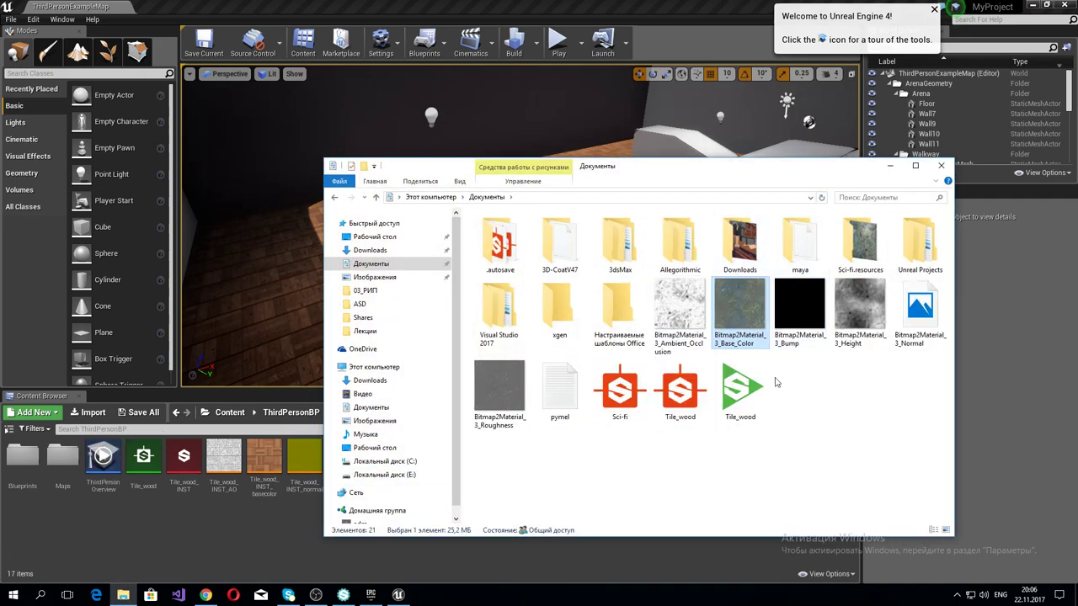
pyautogui.click(681, 307)
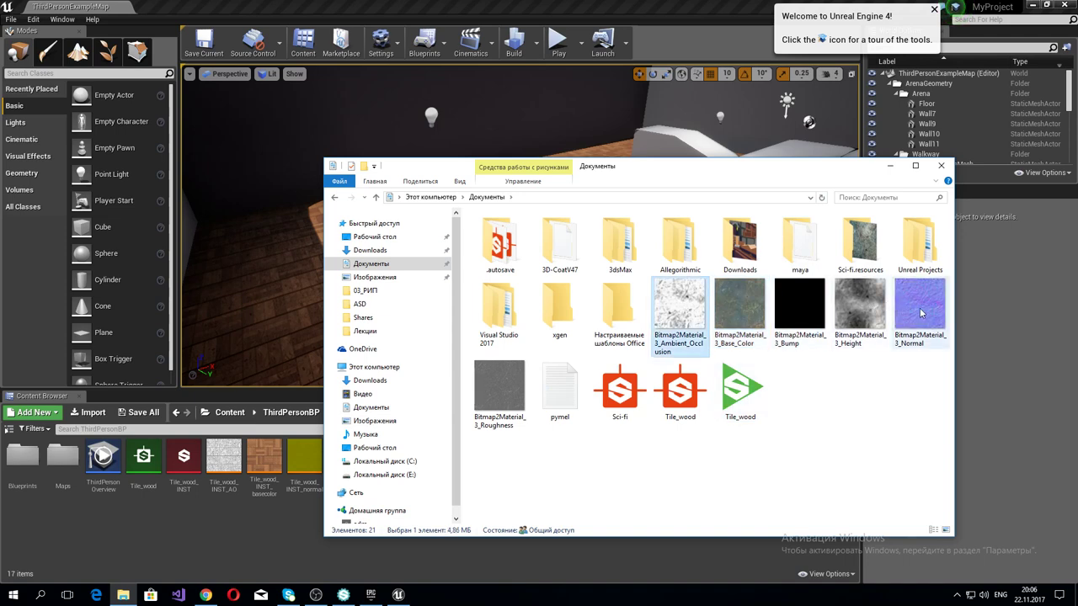
pyautogui.keyDown('shift'); pyautogui.click(921, 314); pyautogui.keyUp('shift')
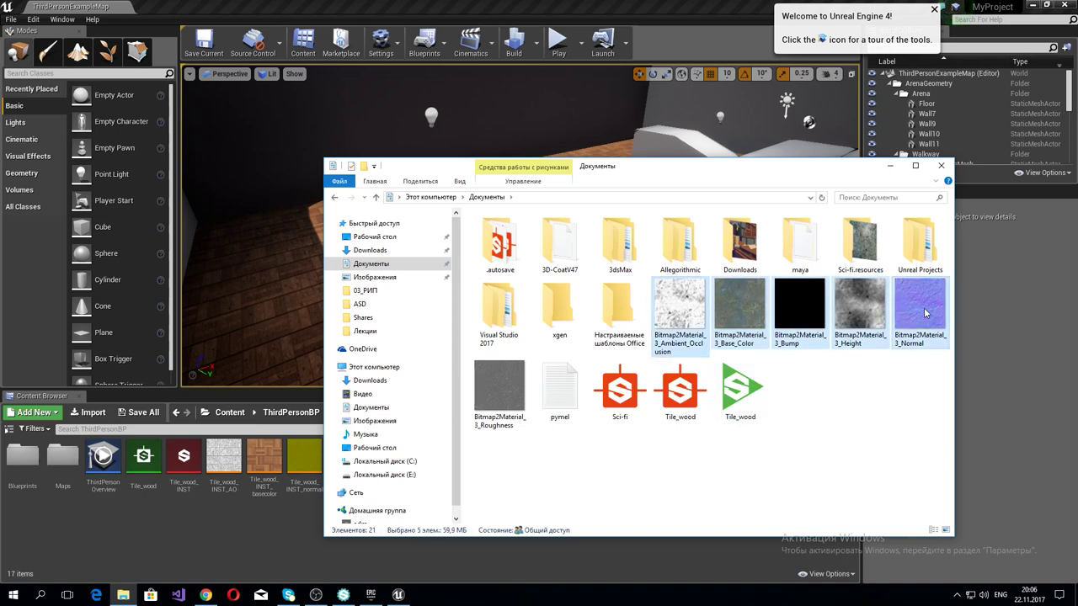
pyautogui.keyDown('ctrl'); pyautogui.click(804, 308); pyautogui.keyUp('ctrl')
pyautogui.keyDown('ctrl'); pyautogui.click(497, 396); pyautogui.keyUp('ctrl')
pyautogui.moveTo(495, 415)
pyautogui.mouseDown()
pyautogui.moveTo(484, 504)
pyautogui.moveTo(90, 533)
pyautogui.mouseUp()
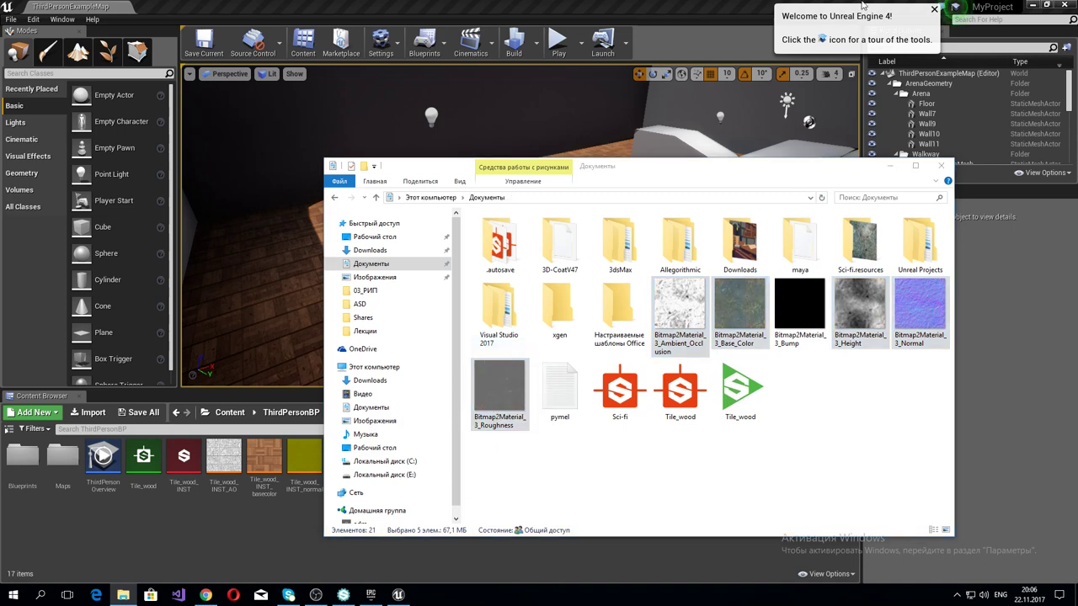
pyautogui.click(889, 167)
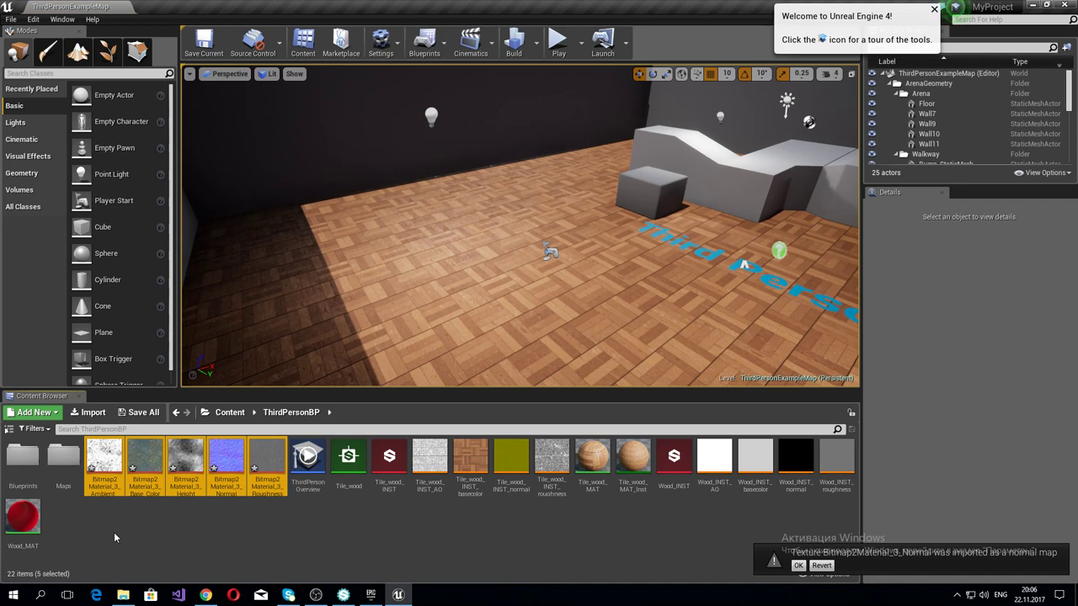
# Step: Add a Material asset from the Content Browser context menu, keeping the default name NewMaterial
pyautogui.click(235, 527)
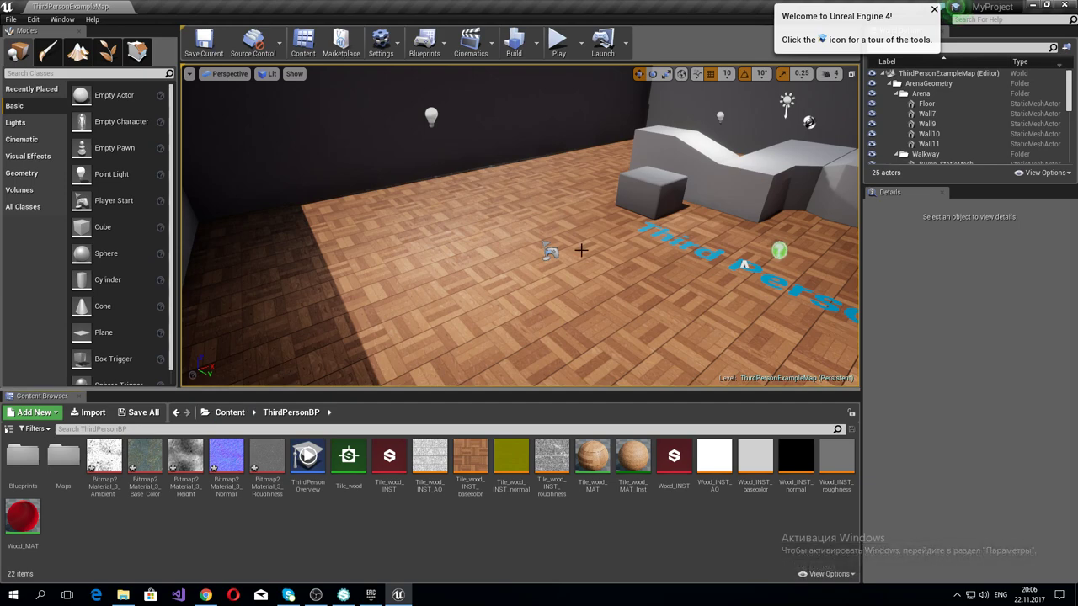
pyautogui.moveTo(578, 245); pyautogui.dragTo(581, 354, button='right')
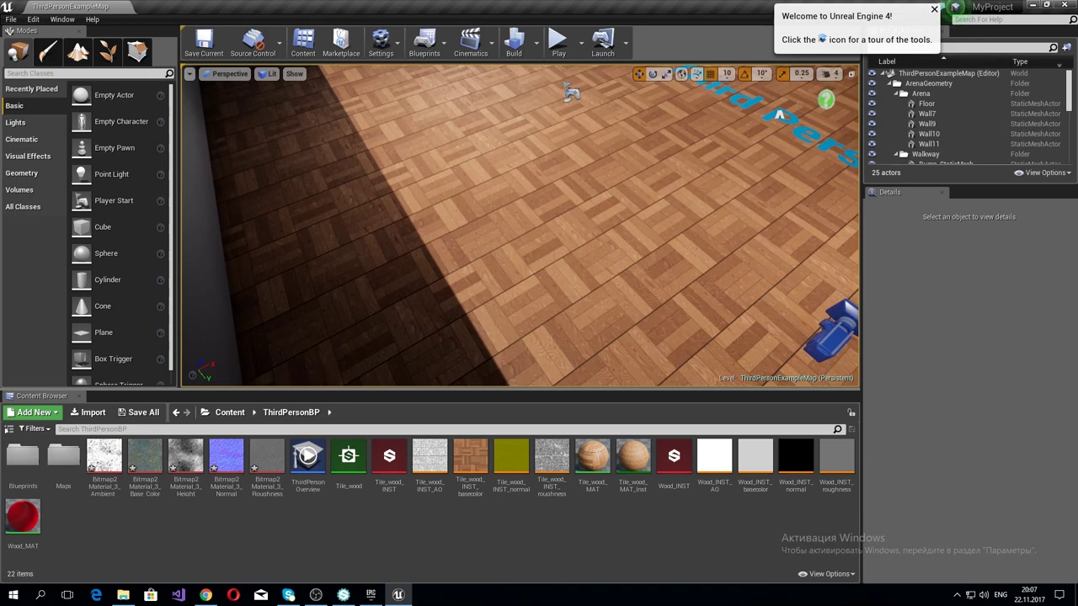
pyautogui.moveTo(521, 253)
pyautogui.mouseDown(button='right')
pyautogui.moveTo(521, 202)
pyautogui.moveTo(539, 185)
pyautogui.moveTo(674, 193)
pyautogui.moveTo(581, 219)
pyautogui.mouseUp(button='right')
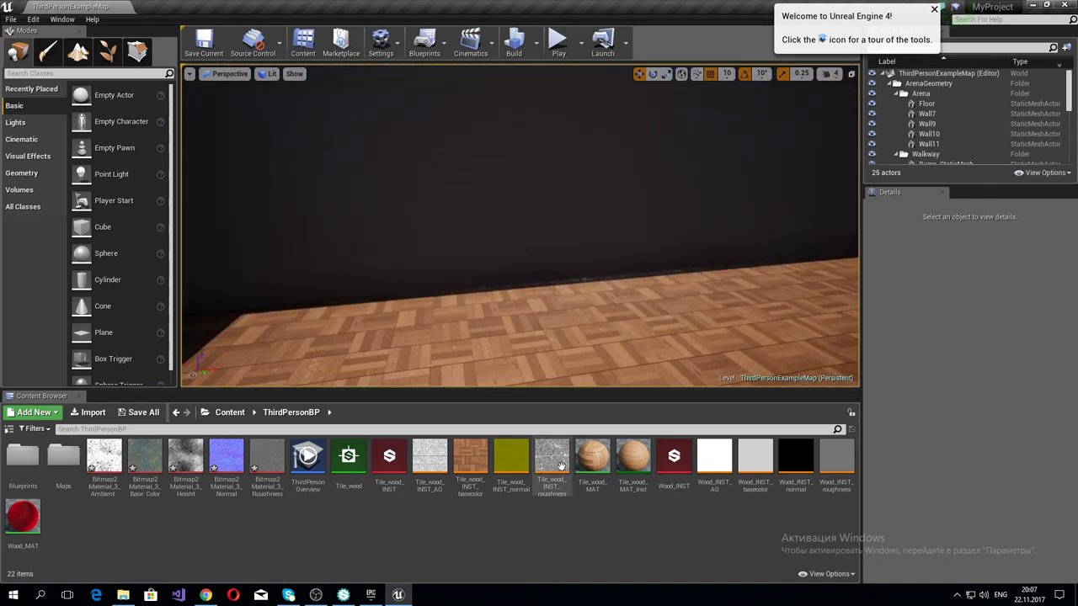
pyautogui.rightClick(415, 520)
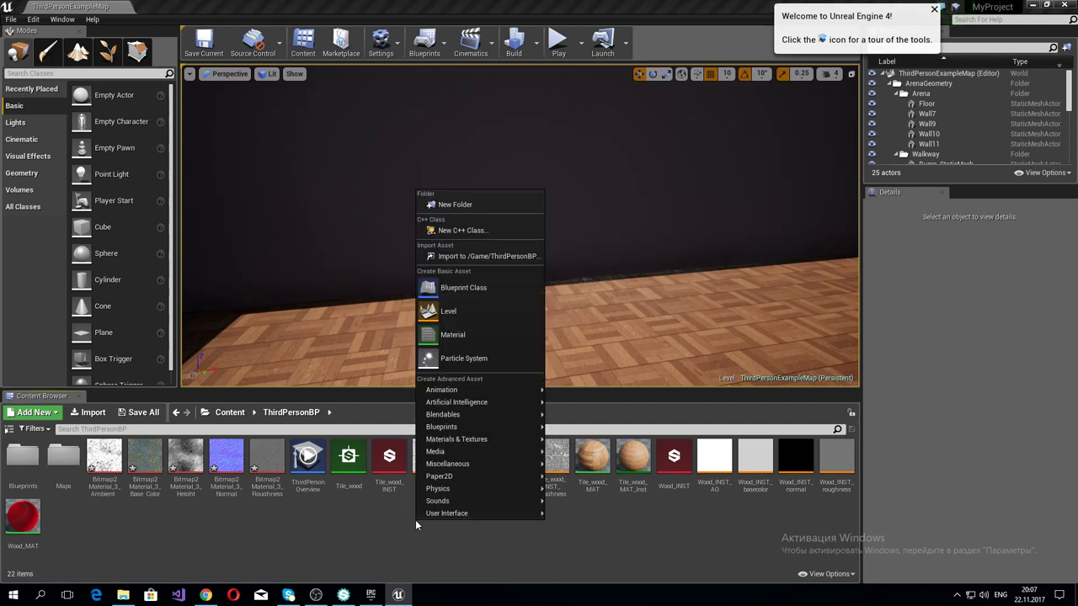
pyautogui.click(459, 335)
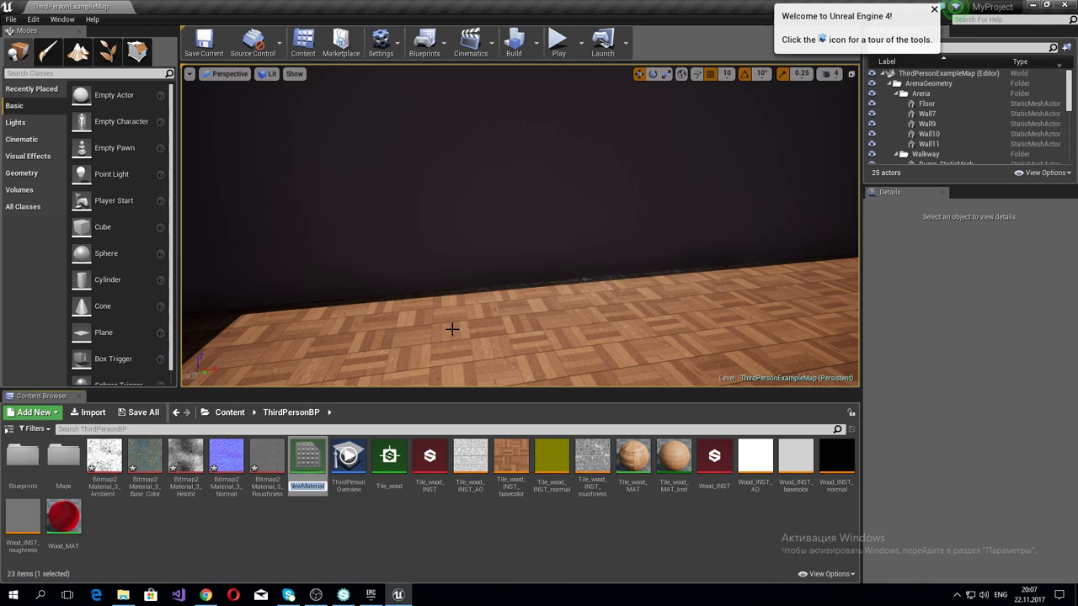
pyautogui.press('Return')
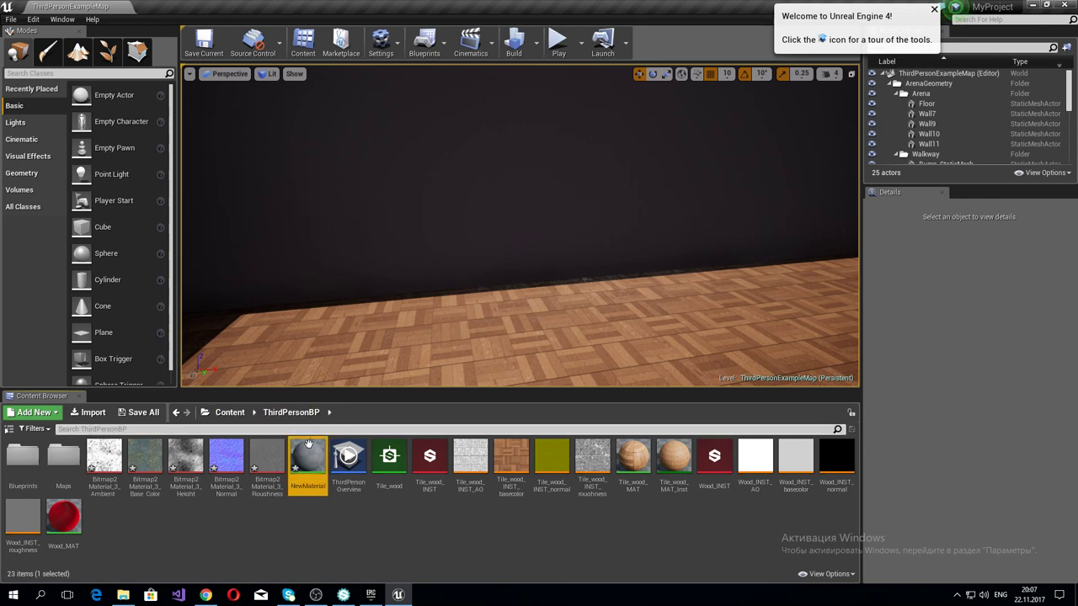
# Step: Open NewMaterial in a maximized Material Editor with the five Bitmap2Material textures as Texture Sample nodes
pyautogui.doubleClick(305, 446)
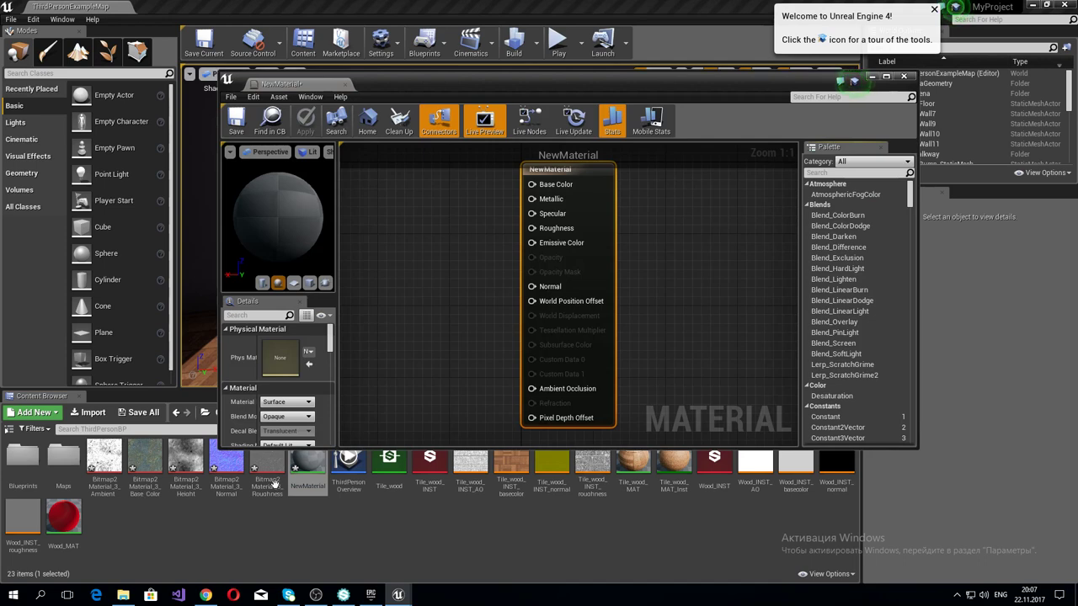
pyautogui.click(104, 512)
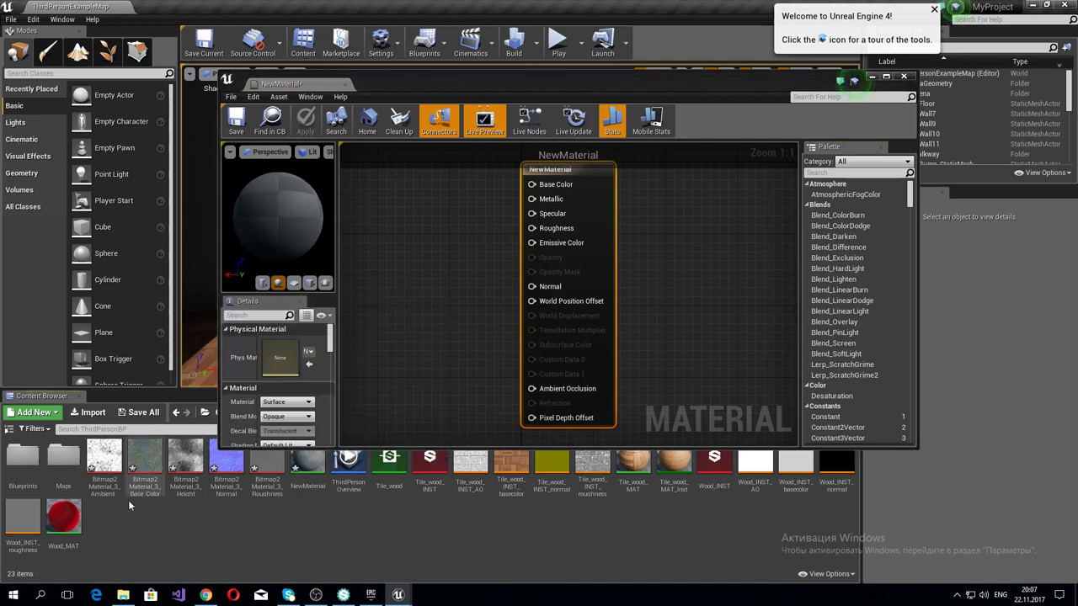
pyautogui.click(105, 459)
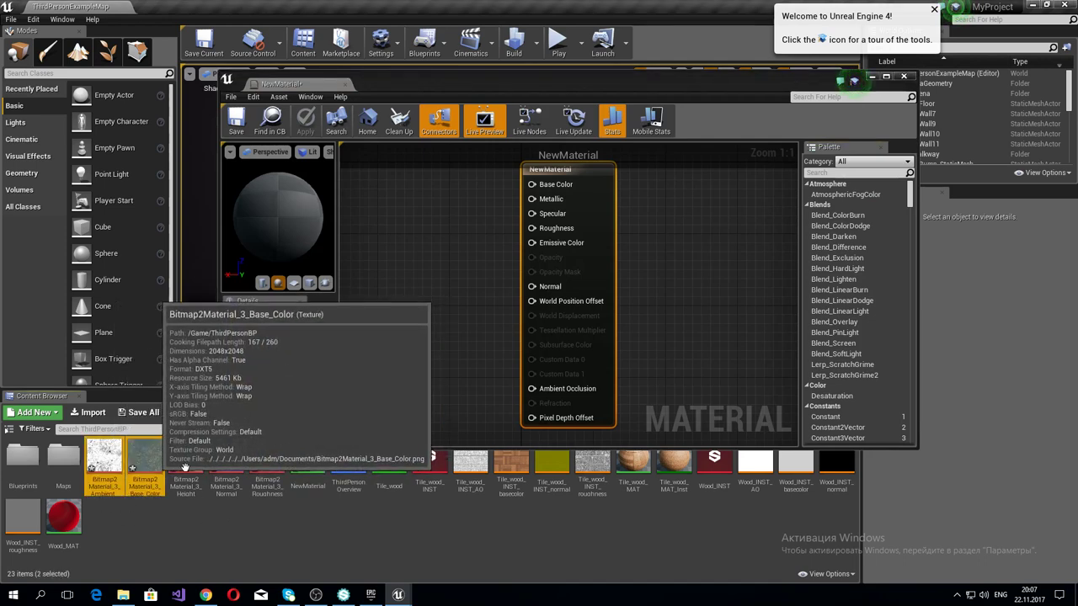
pyautogui.keyDown('shift'); pyautogui.click(186, 459); pyautogui.keyUp('shift')
pyautogui.keyDown('shift'); pyautogui.click(267, 465); pyautogui.keyUp('shift')
pyautogui.moveTo(267, 465); pyautogui.dragTo(418, 297)
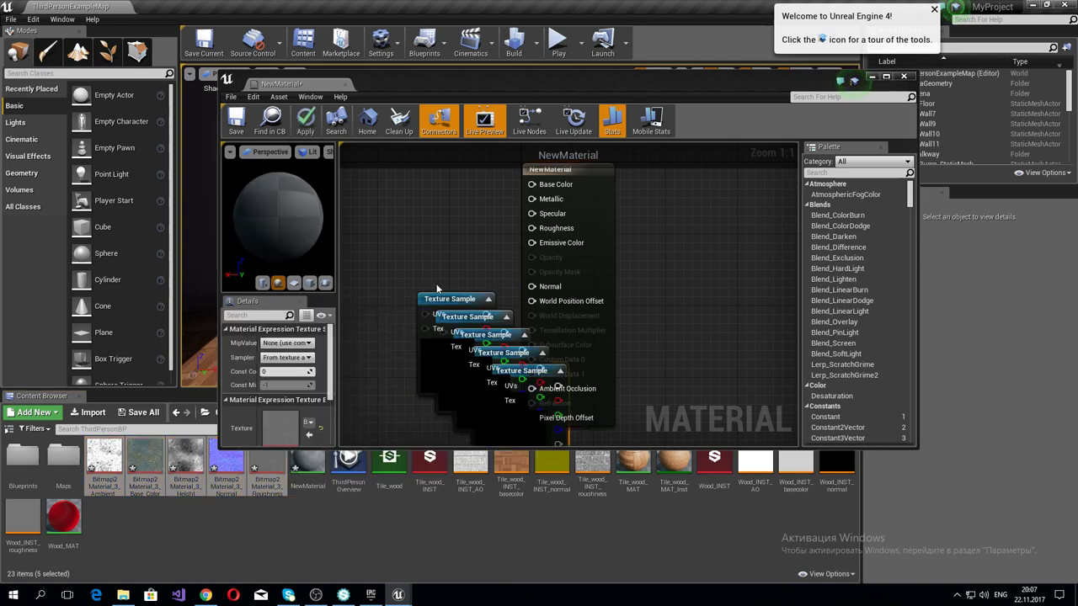
pyautogui.moveTo(396, 240); pyautogui.dragTo(432, 329)
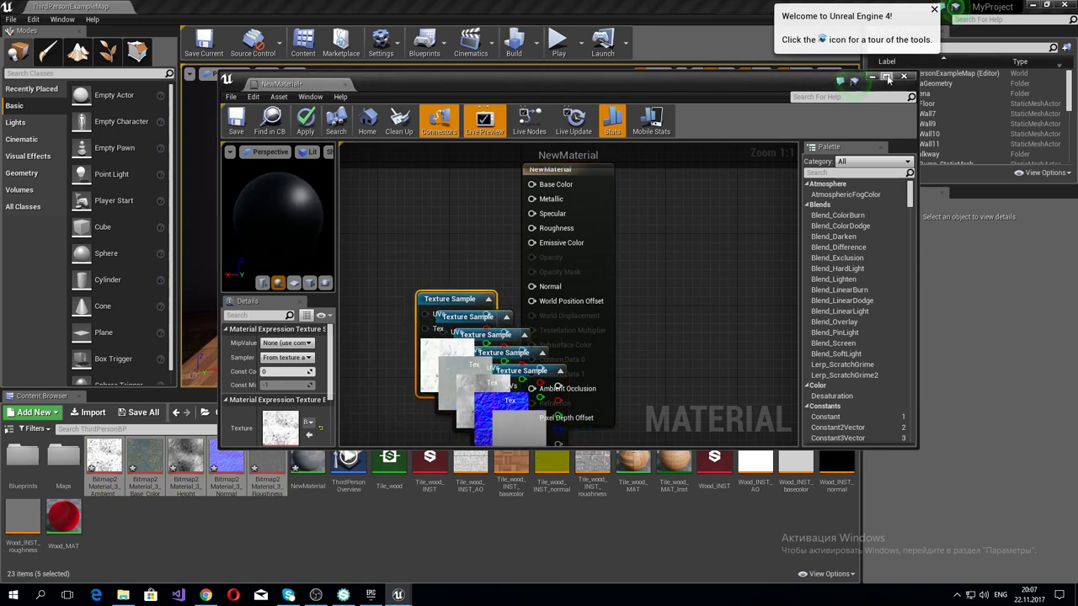
pyautogui.press('super+Up')
pyautogui.moveTo(403, 274)
pyautogui.mouseDown(button='right')
pyautogui.moveTo(614, 356)
pyautogui.moveTo(681, 322)
pyautogui.mouseUp(button='right')
# Step: Spread out the stacked texture nodes and wire the base colour texture into Base Color
pyautogui.click(679, 320)
pyautogui.moveTo(440, 352); pyautogui.dragTo(331, 143)
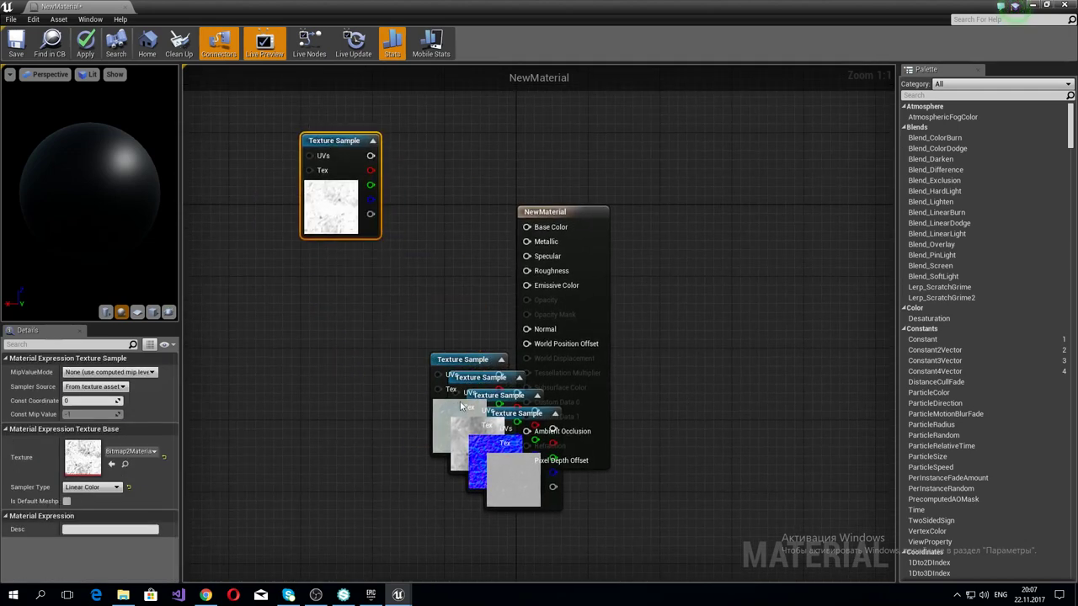
pyautogui.moveTo(460, 368); pyautogui.dragTo(278, 320)
pyautogui.moveTo(489, 381)
pyautogui.mouseDown()
pyautogui.moveTo(431, 296)
pyautogui.moveTo(305, 437)
pyautogui.mouseUp()
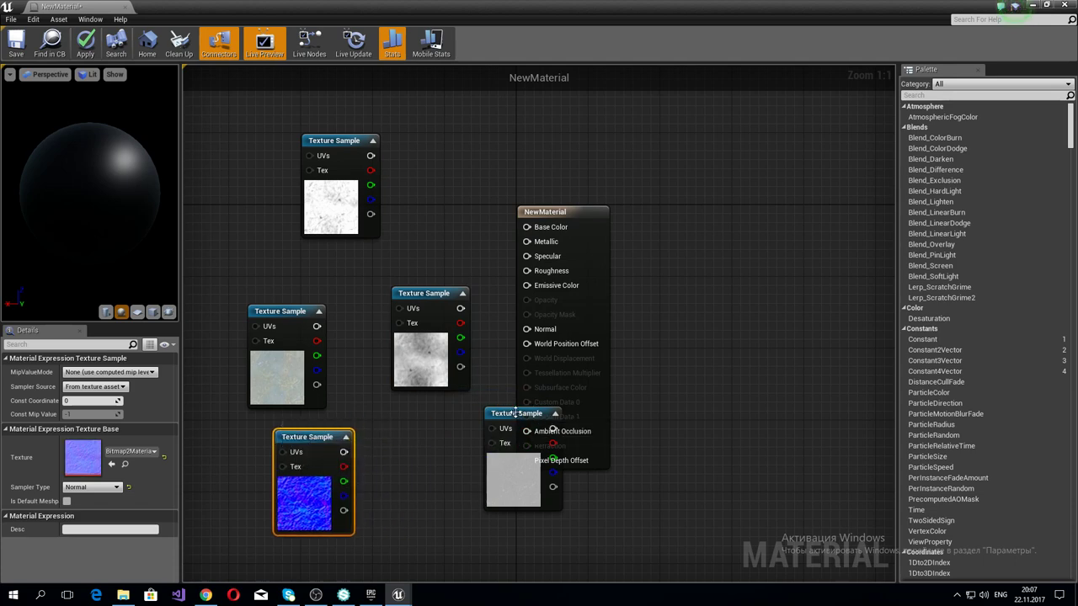
pyautogui.moveTo(516, 412); pyautogui.dragTo(430, 482)
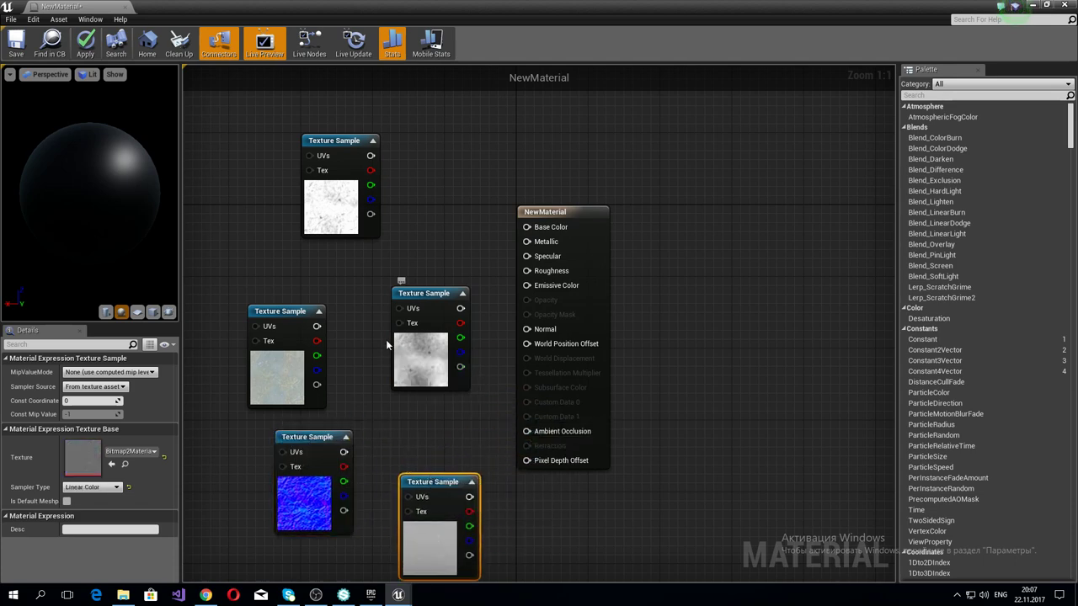
pyautogui.moveTo(303, 379)
pyautogui.mouseDown()
pyautogui.moveTo(450, 225)
pyautogui.moveTo(432, 243)
pyautogui.mouseUp()
pyautogui.moveTo(443, 191); pyautogui.dragTo(537, 229)
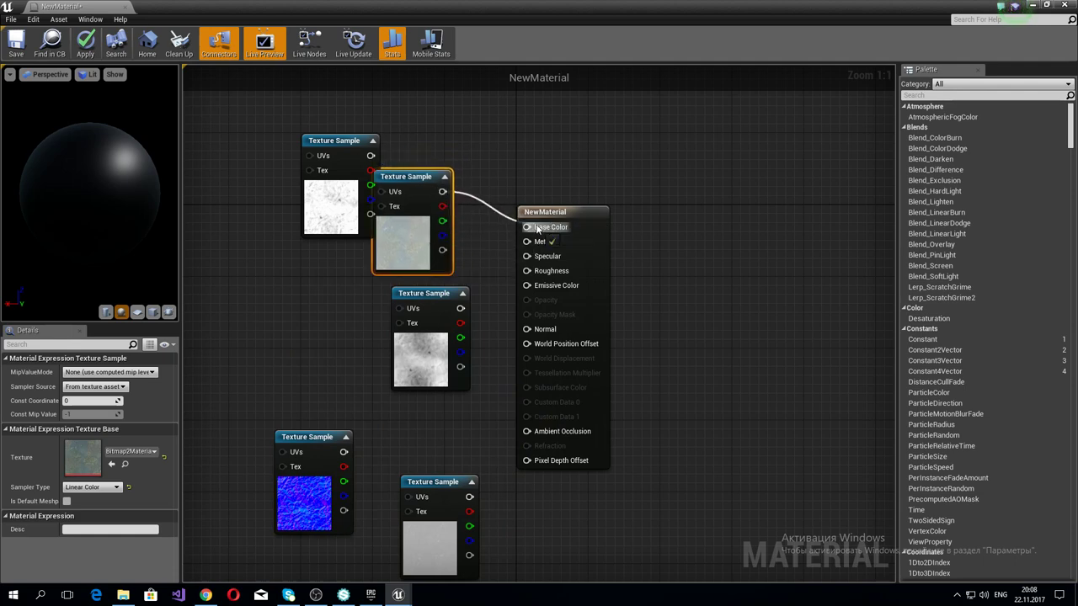
# Step: Rearrange the remaining nodes and wire the normal map into the Normal input
pyautogui.moveTo(438, 348); pyautogui.dragTo(410, 357)
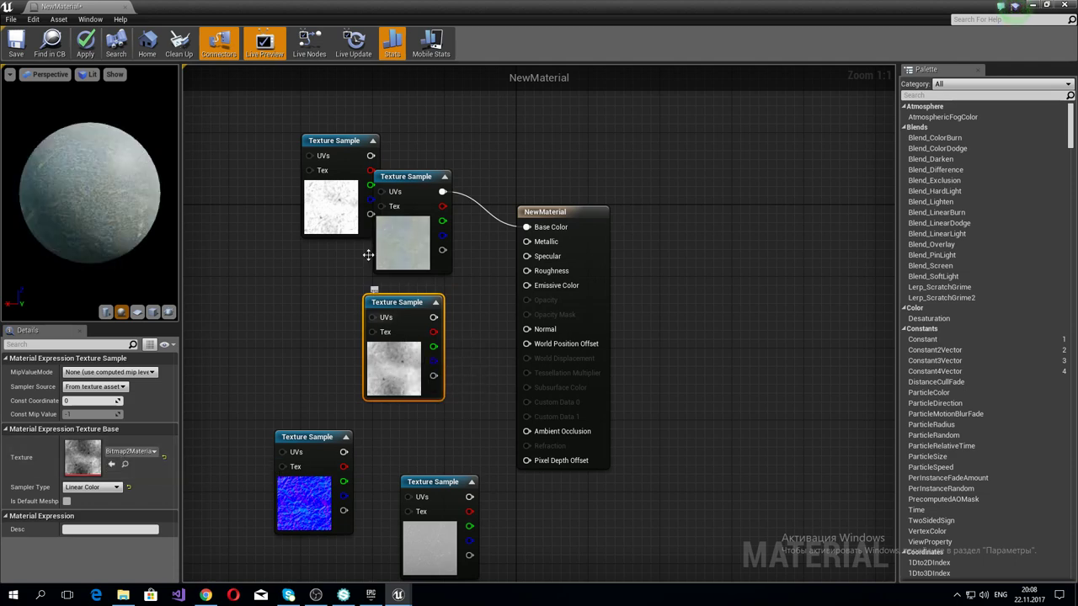
pyautogui.click(329, 204)
pyautogui.moveTo(328, 204)
pyautogui.mouseDown()
pyautogui.moveTo(416, 440)
pyautogui.moveTo(527, 431)
pyautogui.mouseUp()
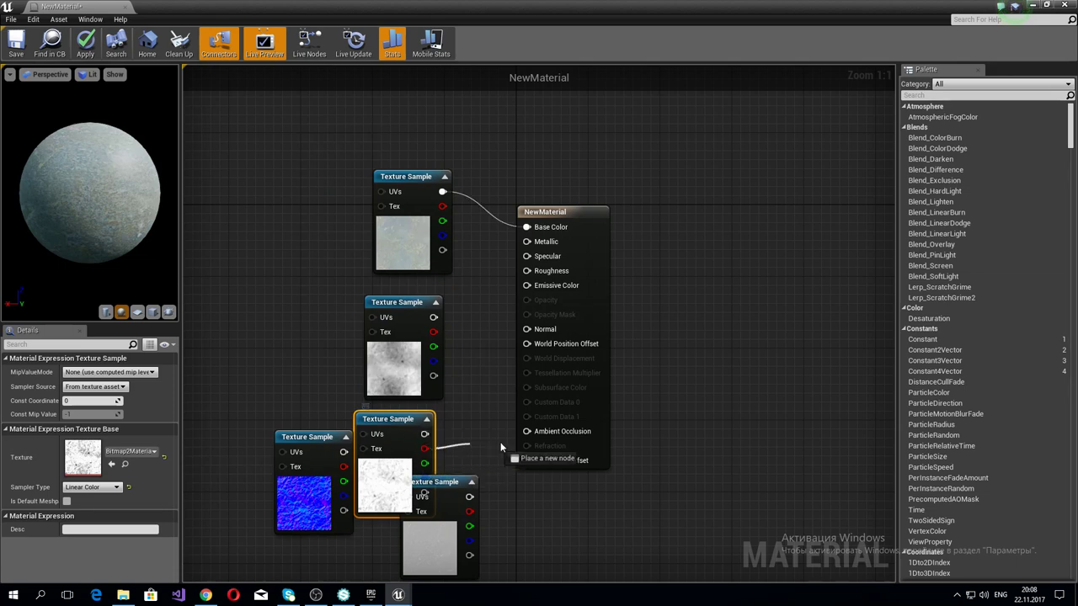
pyautogui.moveTo(400, 358)
pyautogui.mouseDown()
pyautogui.moveTo(336, 357)
pyautogui.moveTo(238, 413)
pyautogui.mouseUp()
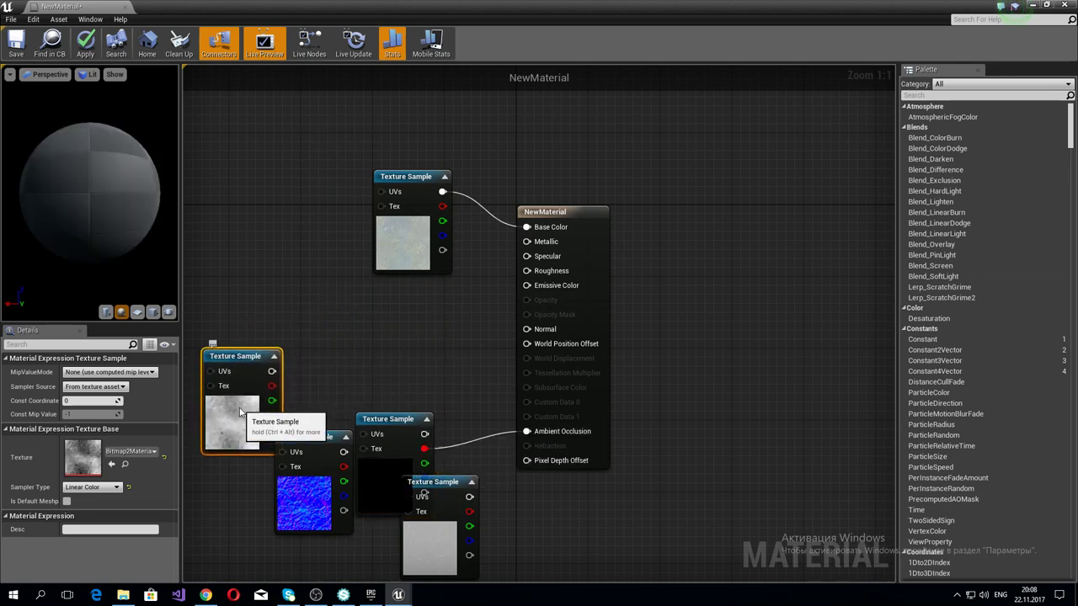
pyautogui.moveTo(286, 471); pyautogui.dragTo(304, 268)
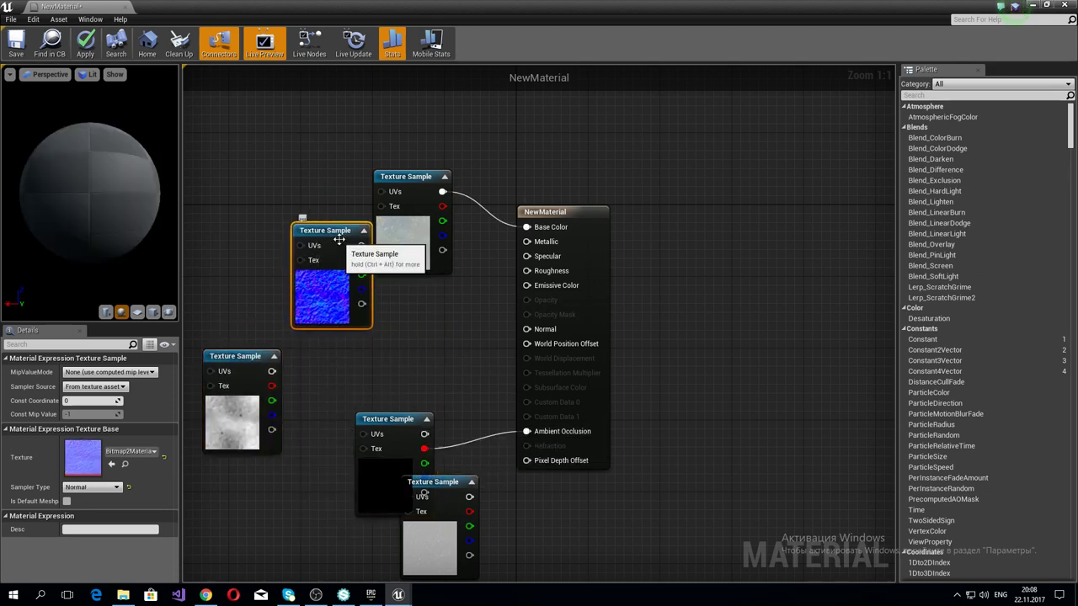
pyautogui.moveTo(388, 248); pyautogui.dragTo(359, 141)
pyautogui.moveTo(349, 282); pyautogui.dragTo(376, 264)
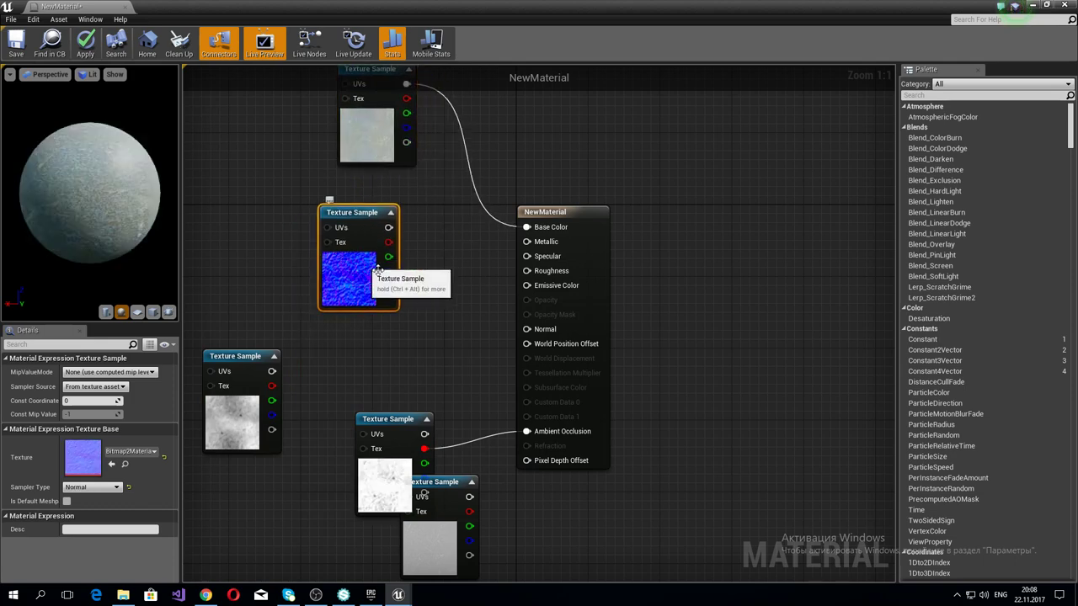
pyautogui.moveTo(388, 228); pyautogui.dragTo(527, 329)
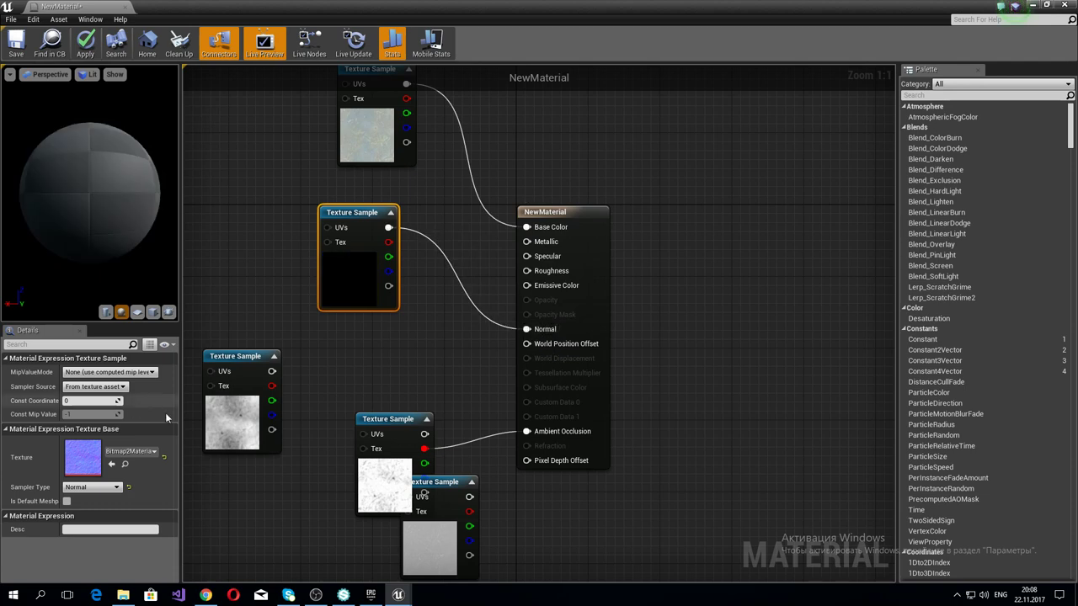
pyautogui.moveTo(241, 419); pyautogui.dragTo(338, 393)
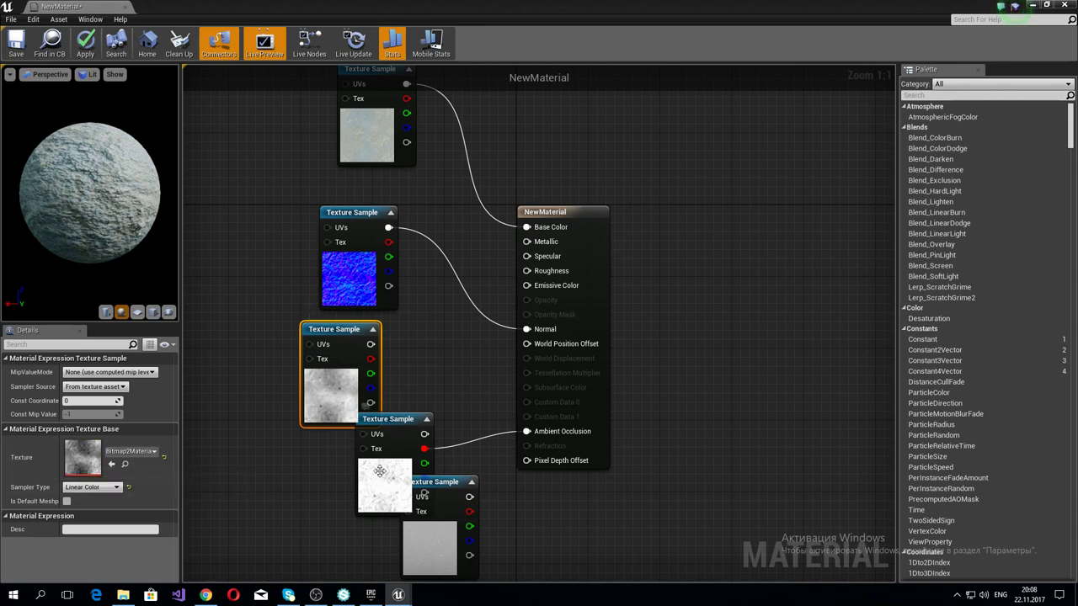
# Step: Connect the roughness texture's R channel to the Roughness input
pyautogui.click(425, 525)
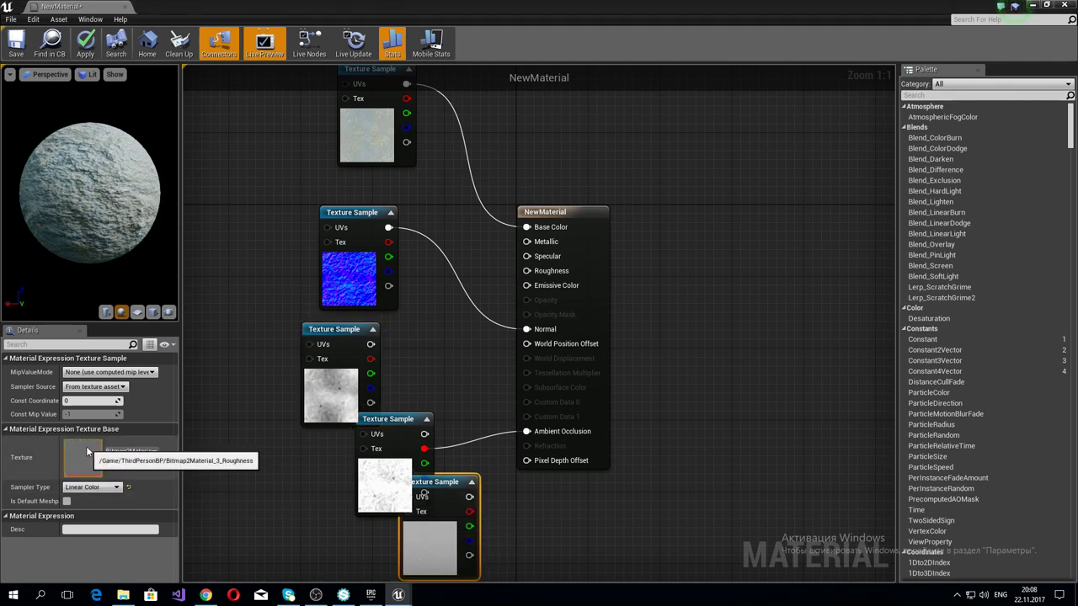
pyautogui.moveTo(451, 566); pyautogui.dragTo(443, 397)
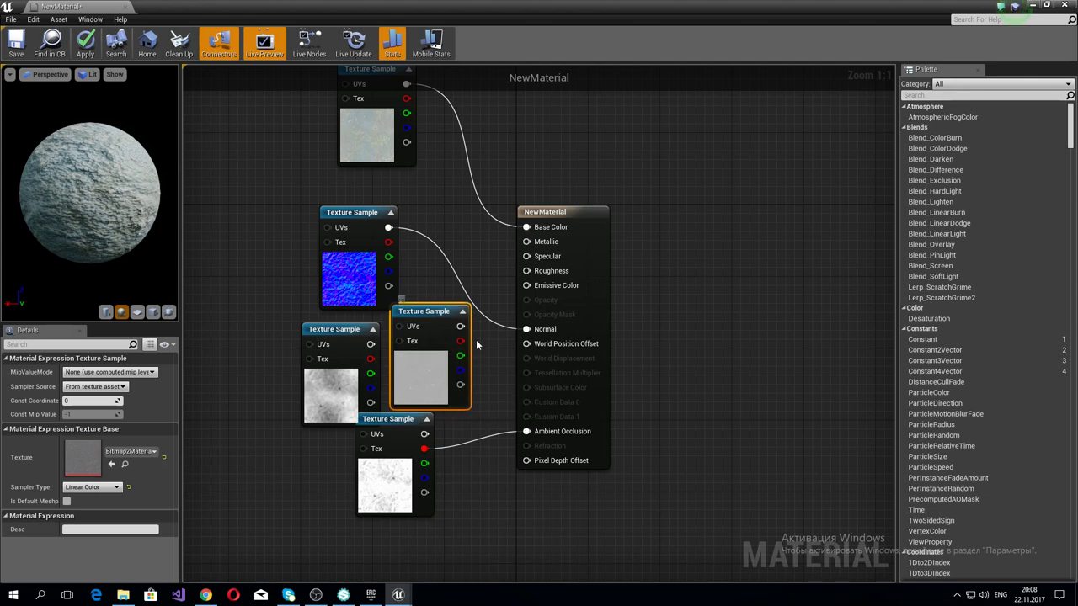
pyautogui.moveTo(457, 341); pyautogui.dragTo(528, 270)
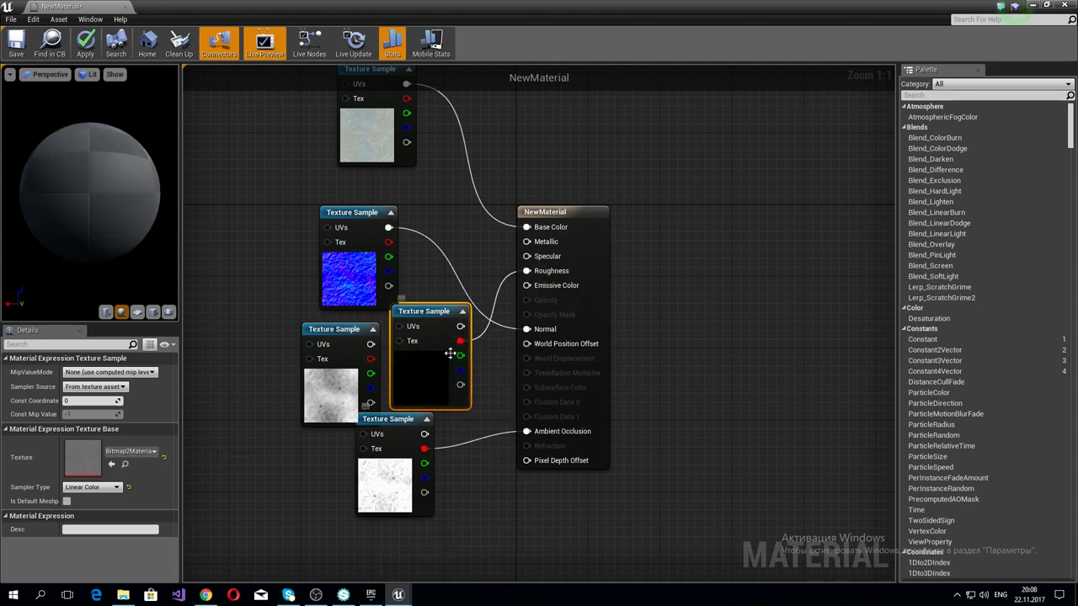
pyautogui.moveTo(448, 355)
pyautogui.mouseDown()
pyautogui.moveTo(439, 221)
pyautogui.moveTo(239, 165)
pyautogui.mouseUp()
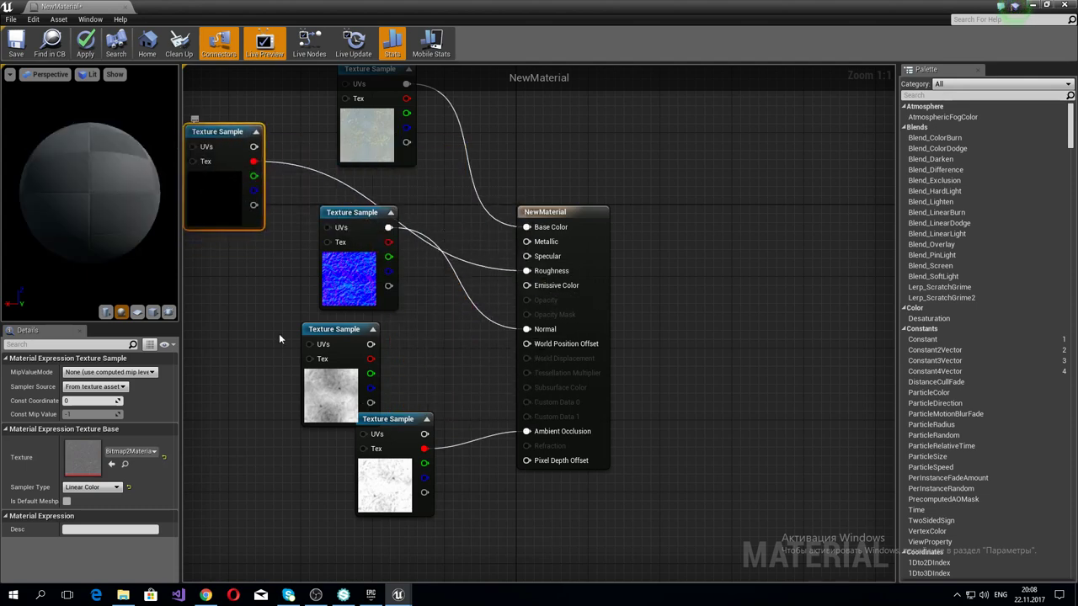
# Step: Position the ambient occlusion node, check the preview sphere, and save and close NewMaterial
pyautogui.moveTo(395, 493); pyautogui.dragTo(356, 520)
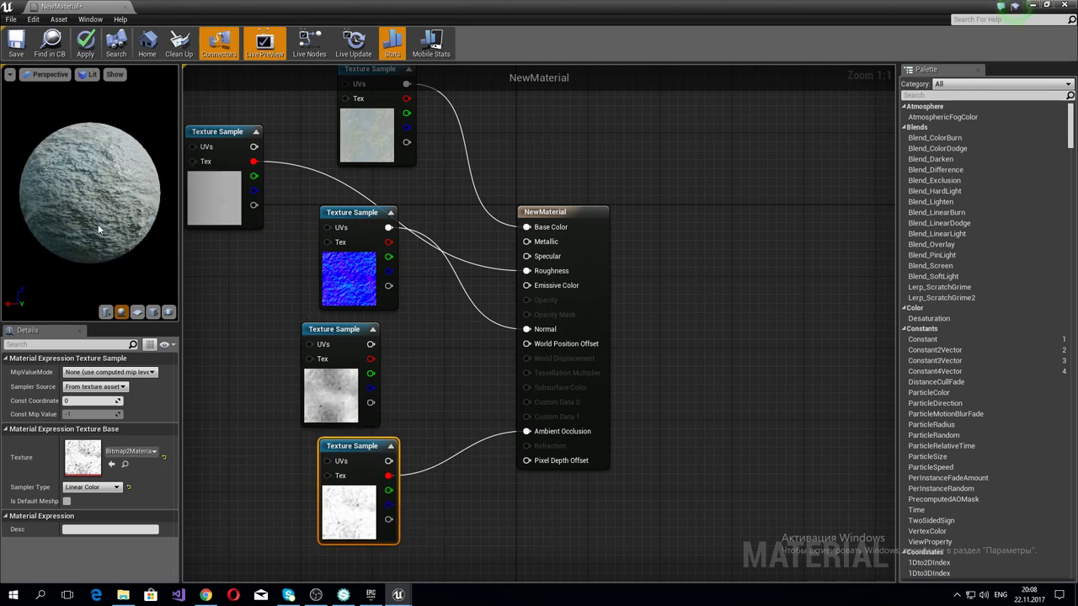
pyautogui.moveTo(21, 101); pyautogui.dragTo(76, 106)
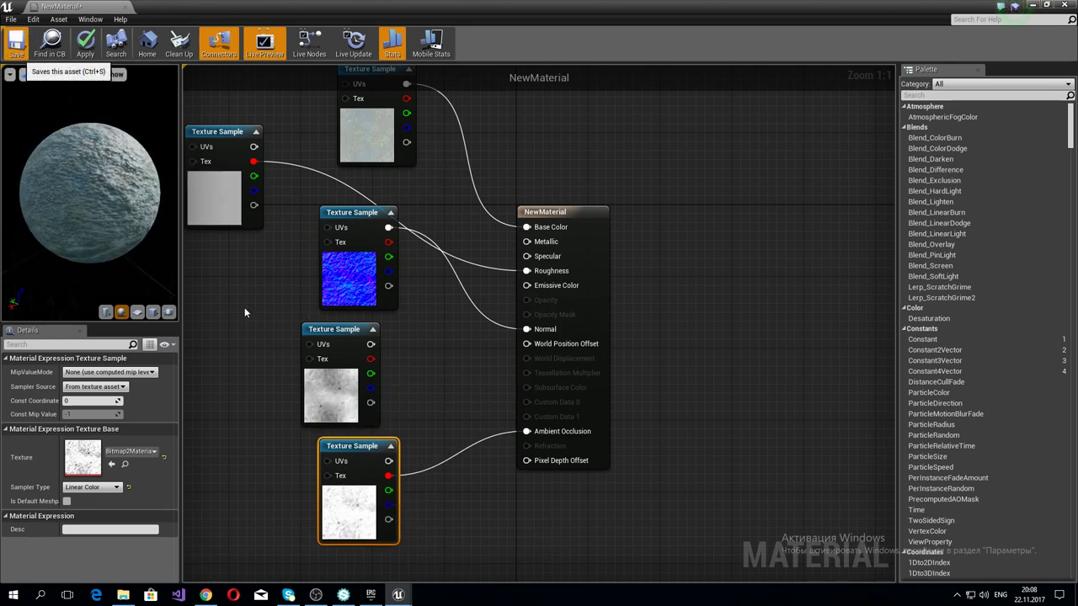
pyautogui.hotkey('ctrl', 's')
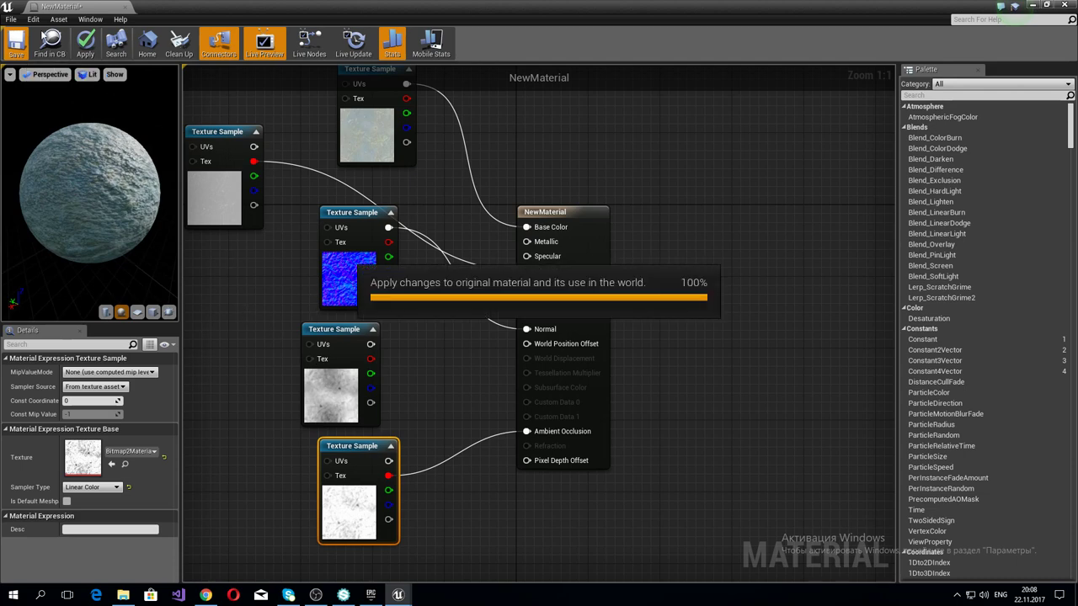
pyautogui.click(128, 6)
# Step: Drag NewMaterial onto the first grey blocks in the level viewport
pyautogui.moveTo(281, 486); pyautogui.dragTo(353, 245)
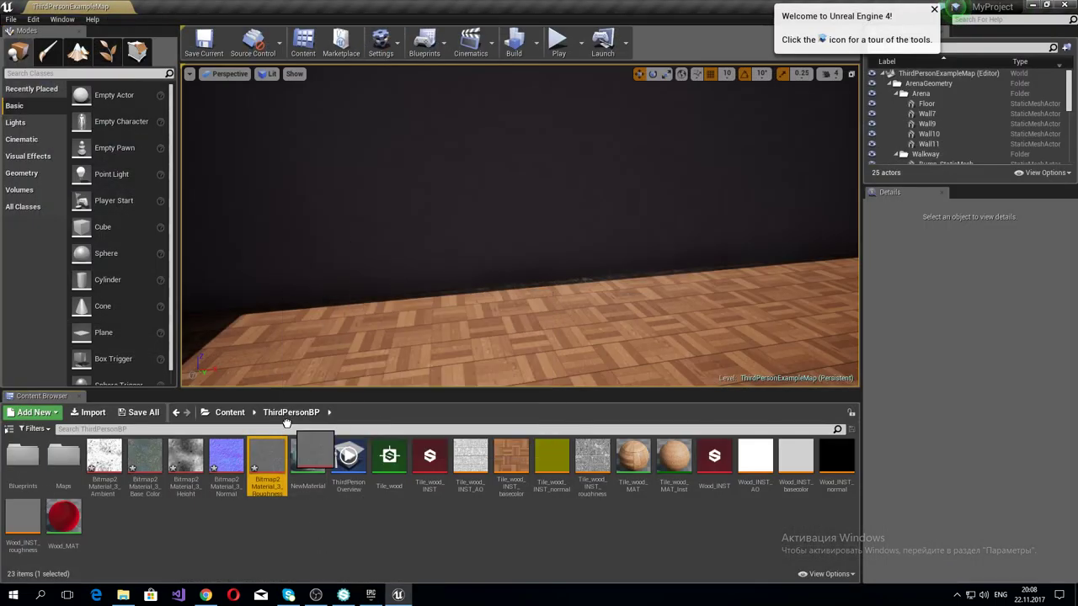
pyautogui.moveTo(308, 463); pyautogui.dragTo(357, 181)
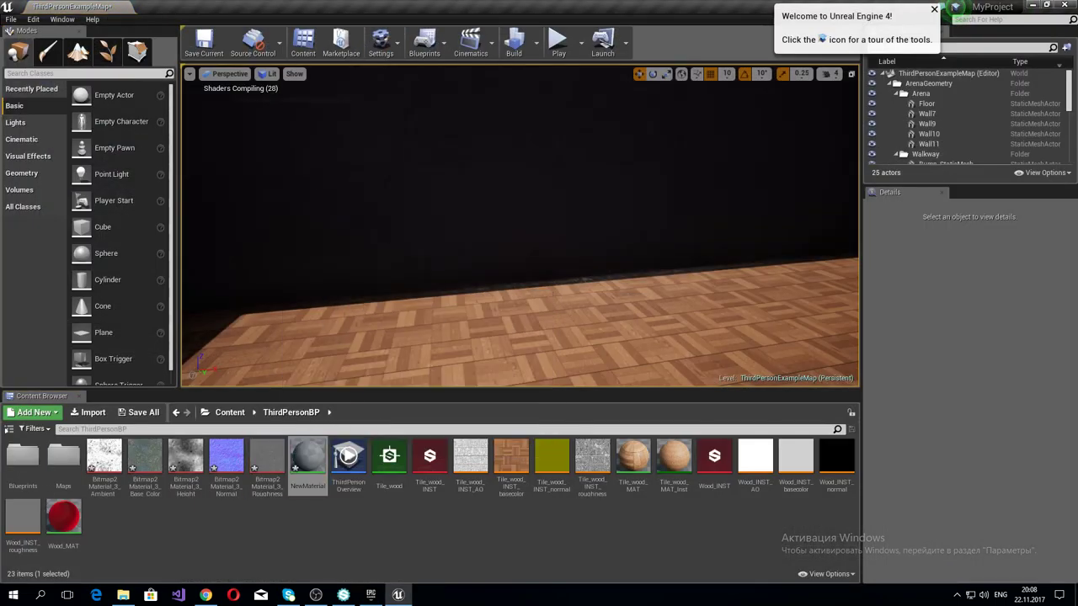
pyautogui.moveTo(357, 181)
pyautogui.mouseDown(button='right')
pyautogui.moveTo(505, 219)
pyautogui.moveTo(522, 252)
pyautogui.mouseUp(button='right')
pyautogui.moveTo(307, 463); pyautogui.dragTo(436, 213)
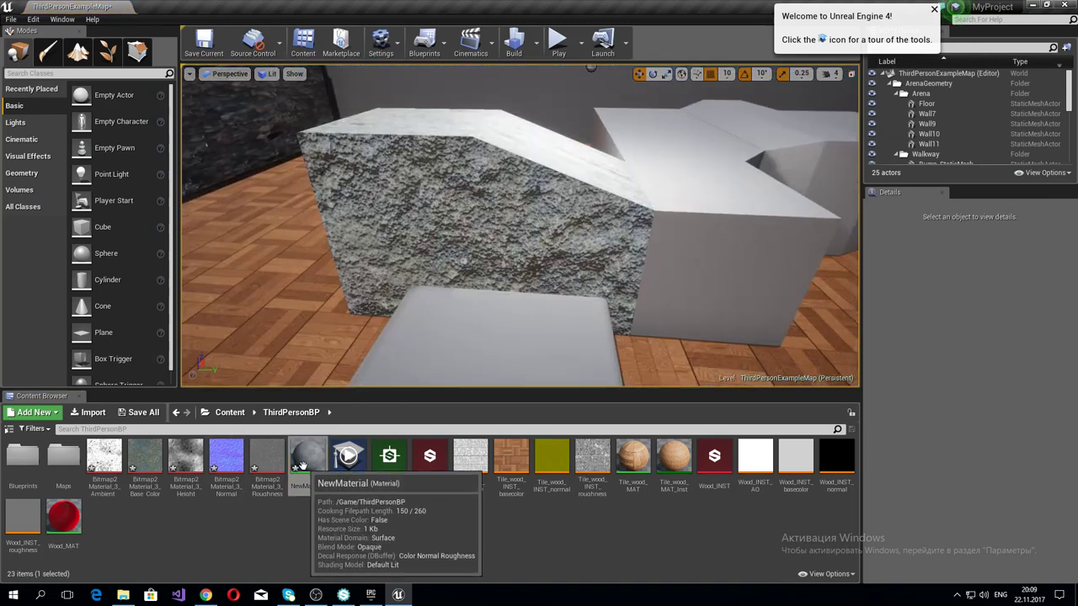
pyautogui.doubleClick(303, 459)
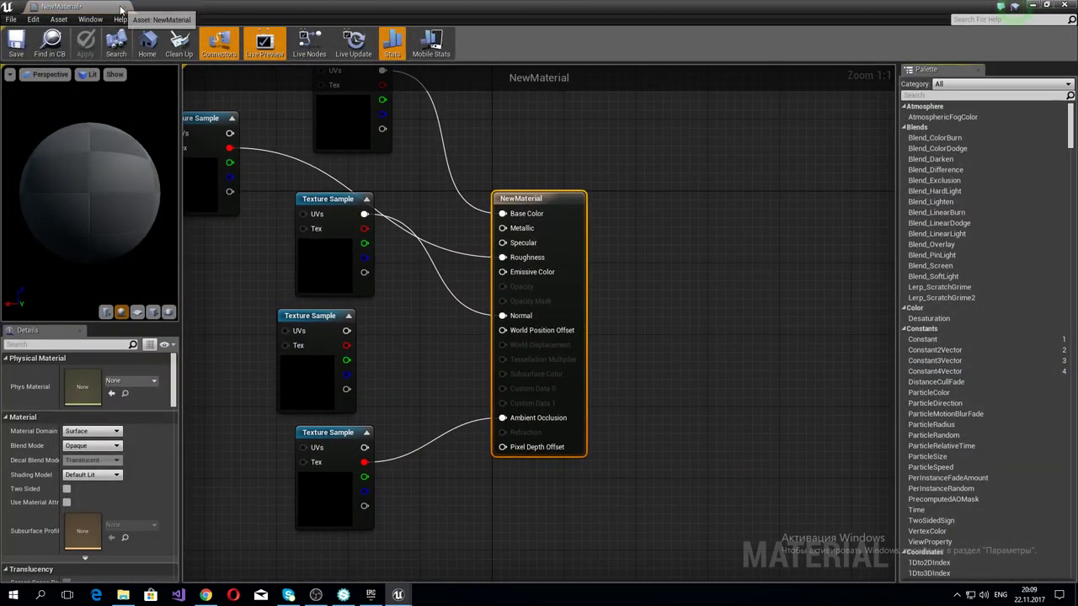
pyautogui.hotkey('alt', 'Tab')
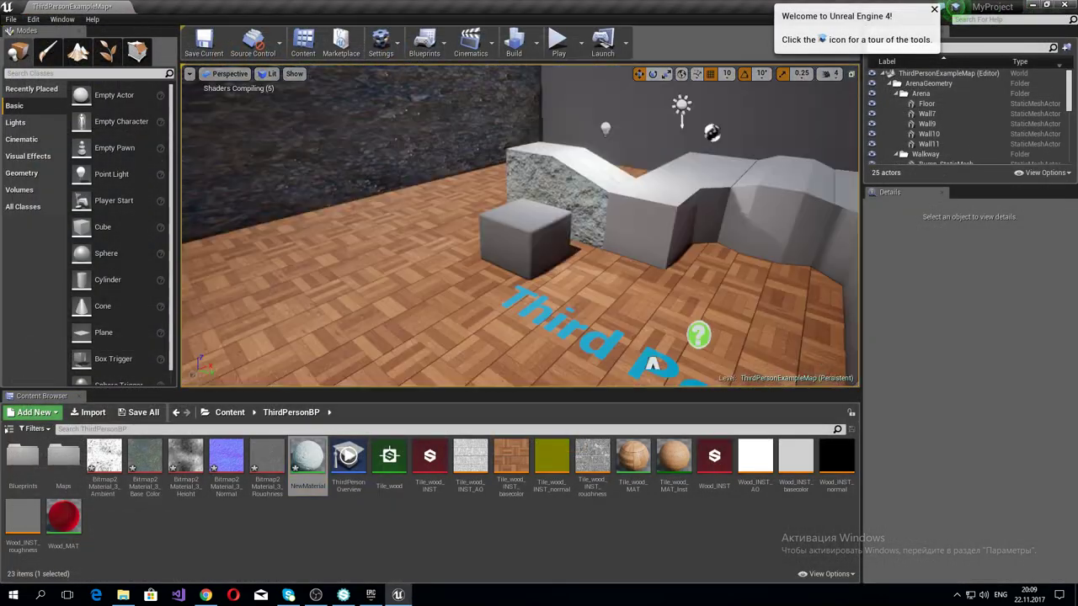
pyautogui.moveTo(529, 337); pyautogui.dragTo(530, 253, button='right')
pyautogui.moveTo(727, 215); pyautogui.dragTo(726, 215, button='right')
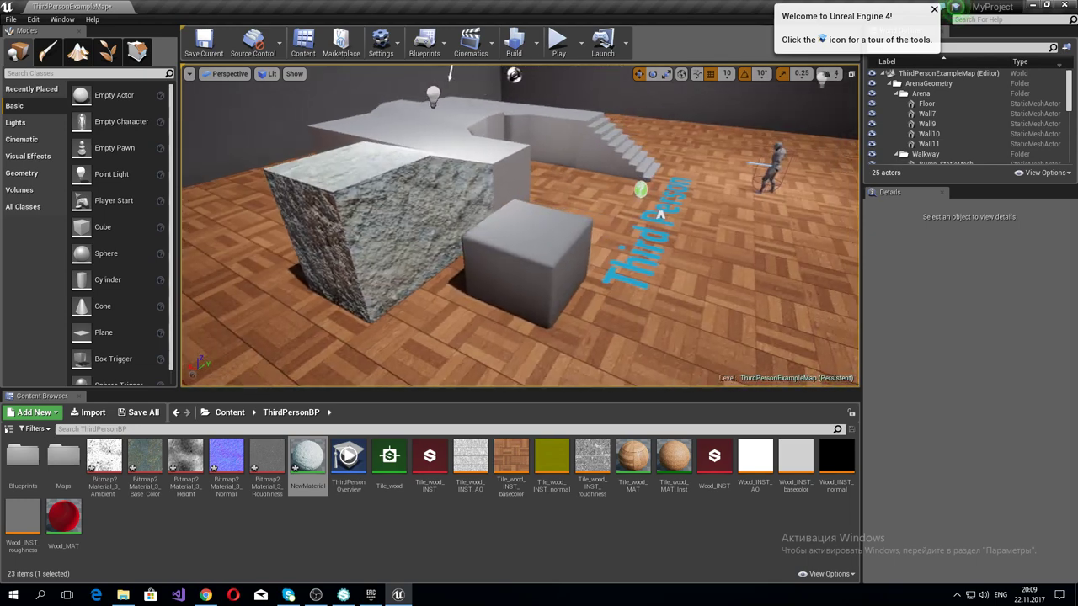
# Step: Apply NewMaterial to the small grey cube, the raised platform and its front face
pyautogui.moveTo(307, 459); pyautogui.dragTo(665, 253)
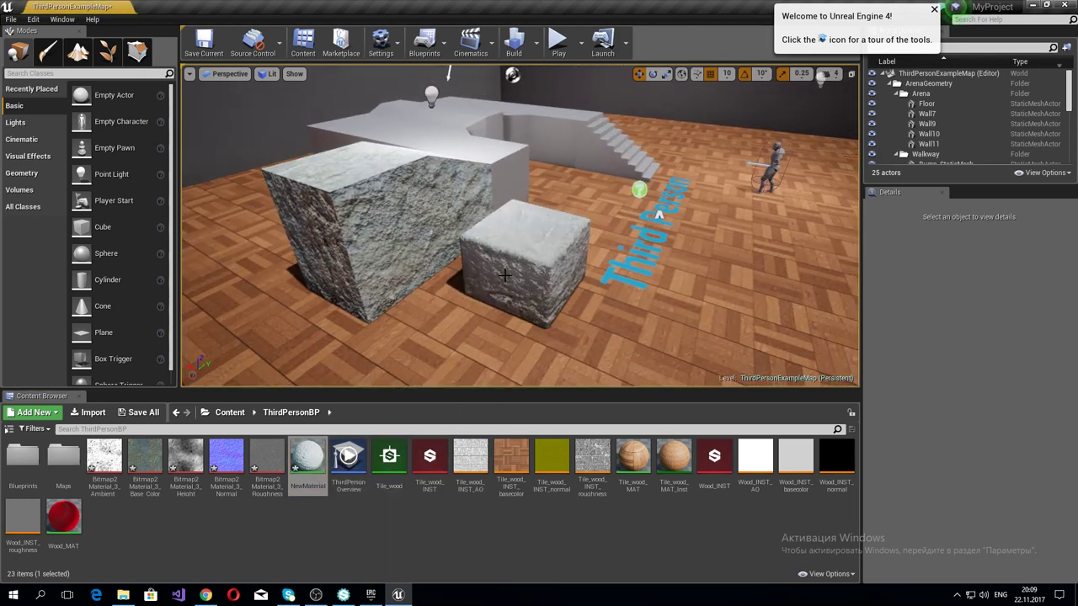
pyautogui.moveTo(666, 253); pyautogui.dragTo(665, 253, button='right')
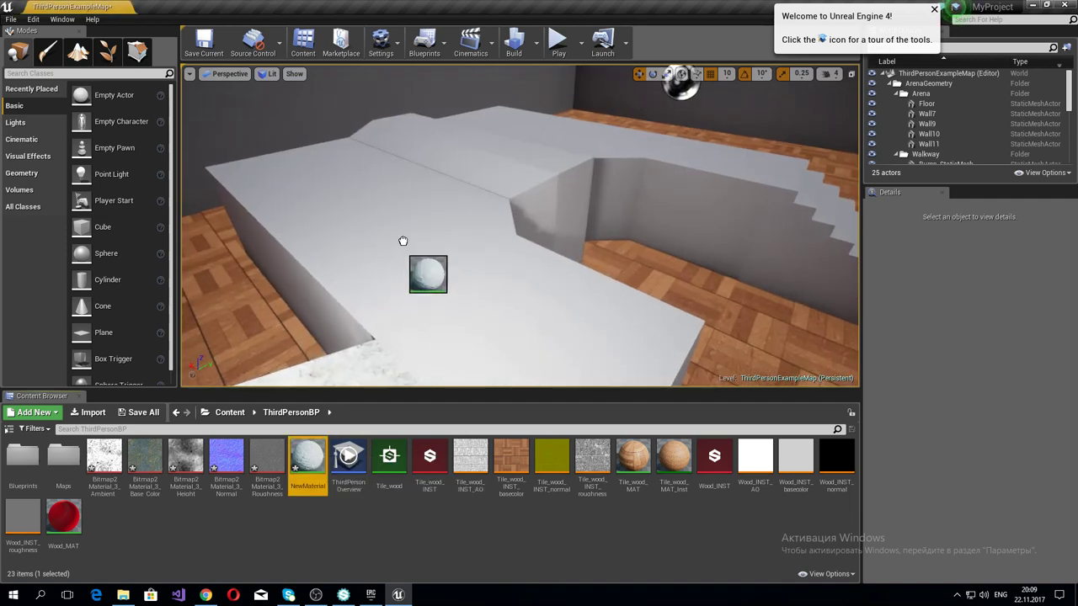
pyautogui.moveTo(289, 456)
pyautogui.mouseDown()
pyautogui.moveTo(371, 320)
pyautogui.moveTo(554, 129)
pyautogui.moveTo(561, 172)
pyautogui.mouseUp()
pyautogui.moveTo(308, 459); pyautogui.dragTo(551, 248)
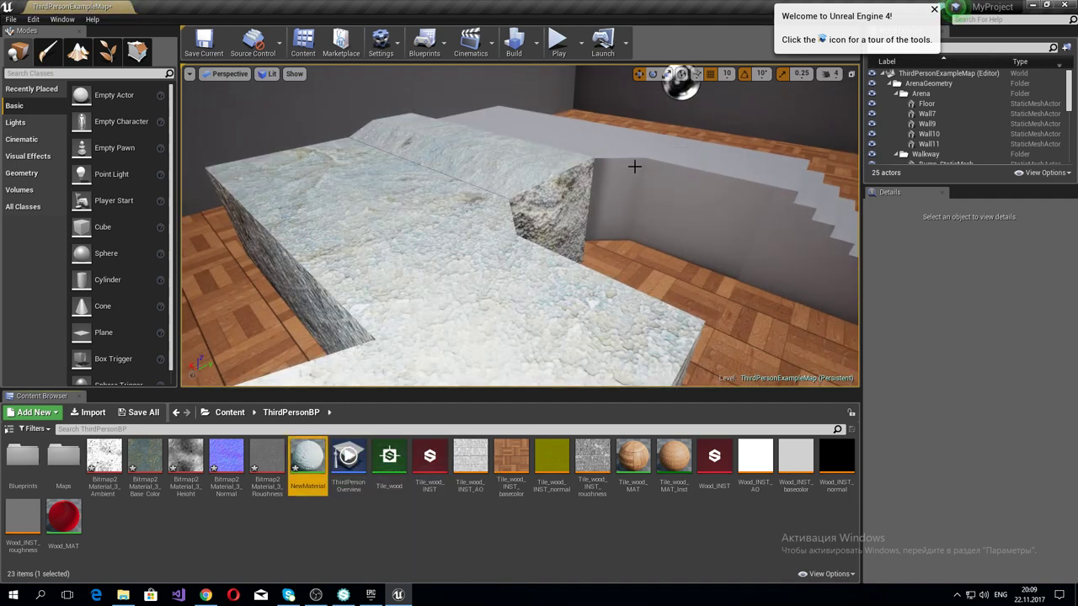
pyautogui.moveTo(632, 166); pyautogui.dragTo(408, 396, button='right')
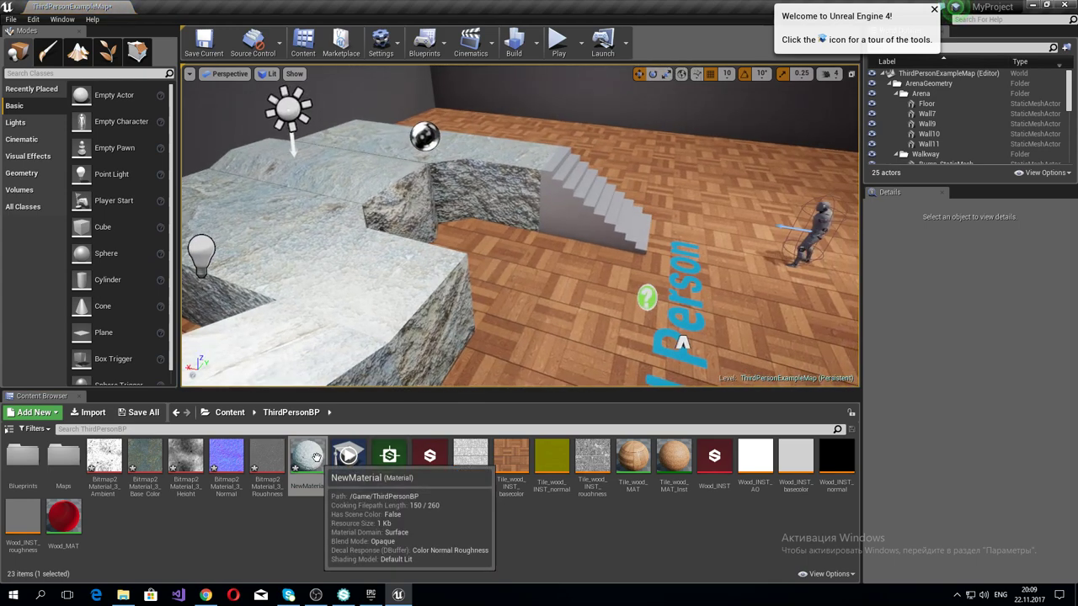
# Step: Apply NewMaterial to the staircase and look over the stone-textured walls
pyautogui.moveTo(308, 459)
pyautogui.mouseDown()
pyautogui.moveTo(512, 234)
pyautogui.moveTo(590, 221)
pyautogui.mouseUp()
pyautogui.moveTo(683, 342); pyautogui.dragTo(857, 320, button='right')
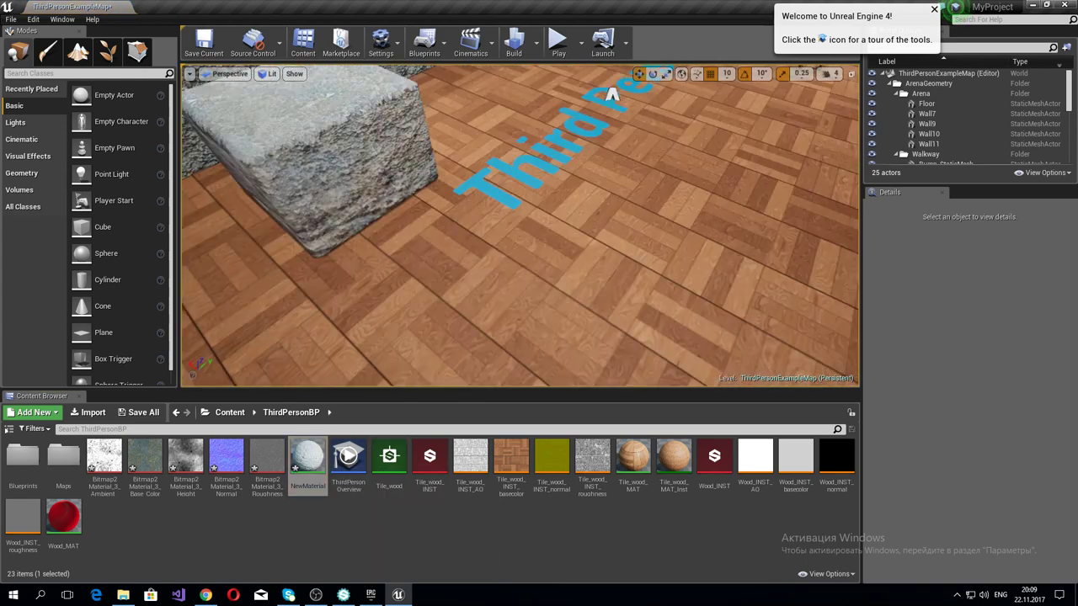
pyautogui.moveTo(739, 212); pyautogui.dragTo(739, 212, button='right')
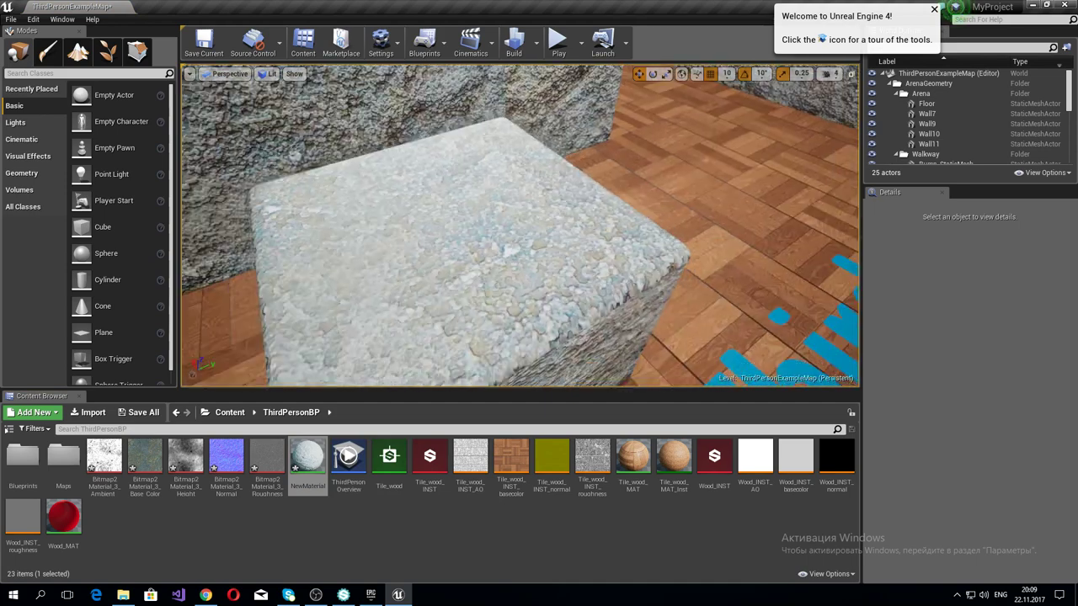
pyautogui.moveTo(520, 225); pyautogui.dragTo(521, 226, button='right')
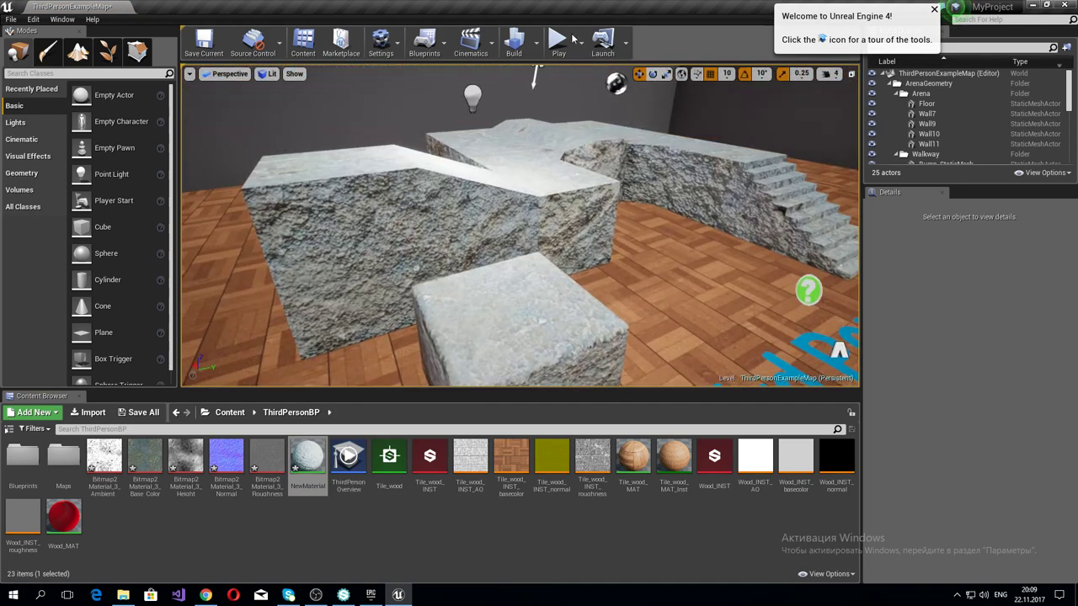
pyautogui.click(536, 44)
# Step: Run Build Lighting and allow SwarmAgent through the Windows Firewall
pyautogui.click(564, 75)
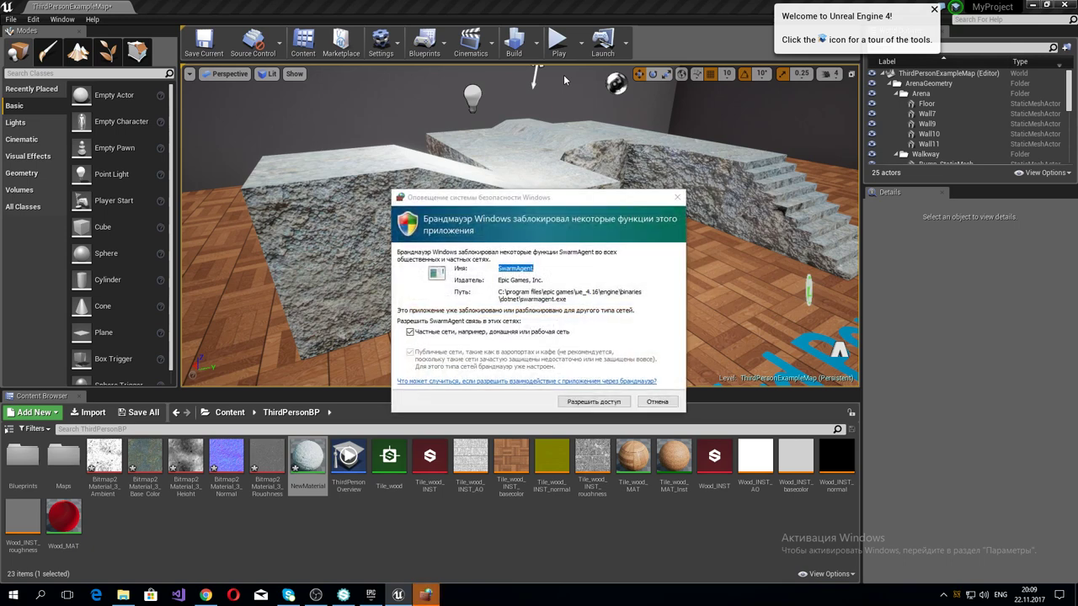
pyautogui.click(583, 404)
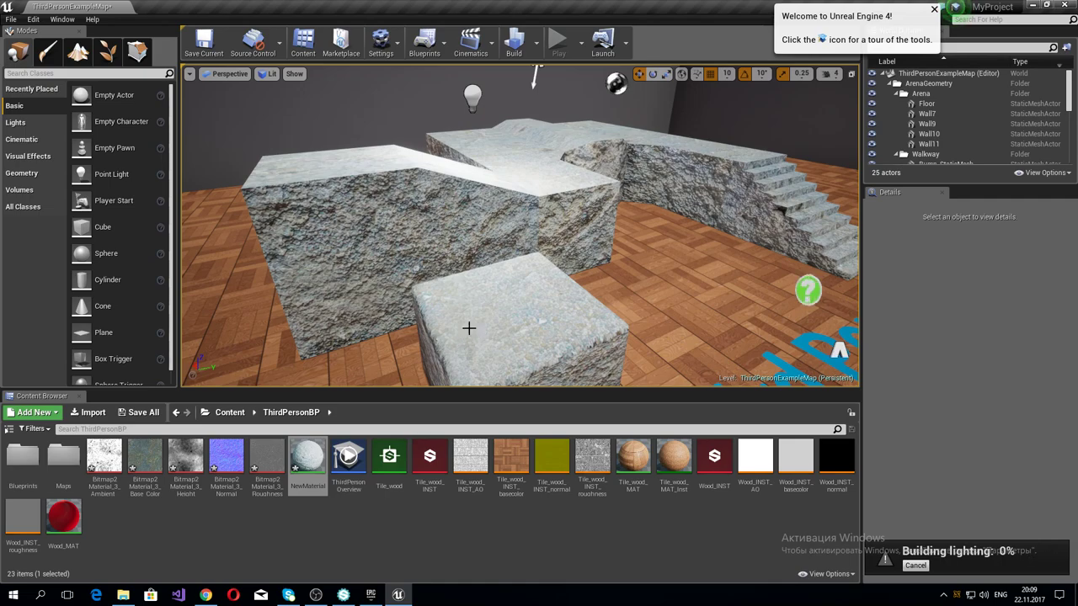
# Step: Inspect the stone blocks' baked shadows on the wooden floor after the lighting build
pyautogui.moveTo(498, 312); pyautogui.dragTo(498, 312, button='right')
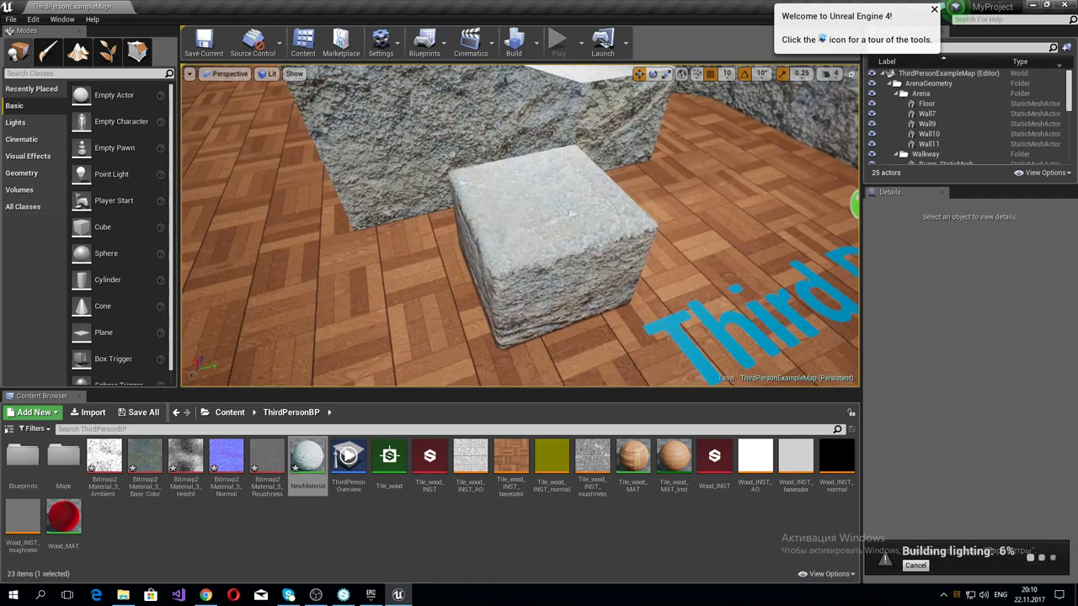
pyautogui.moveTo(738, 323); pyautogui.dragTo(737, 323, button='right')
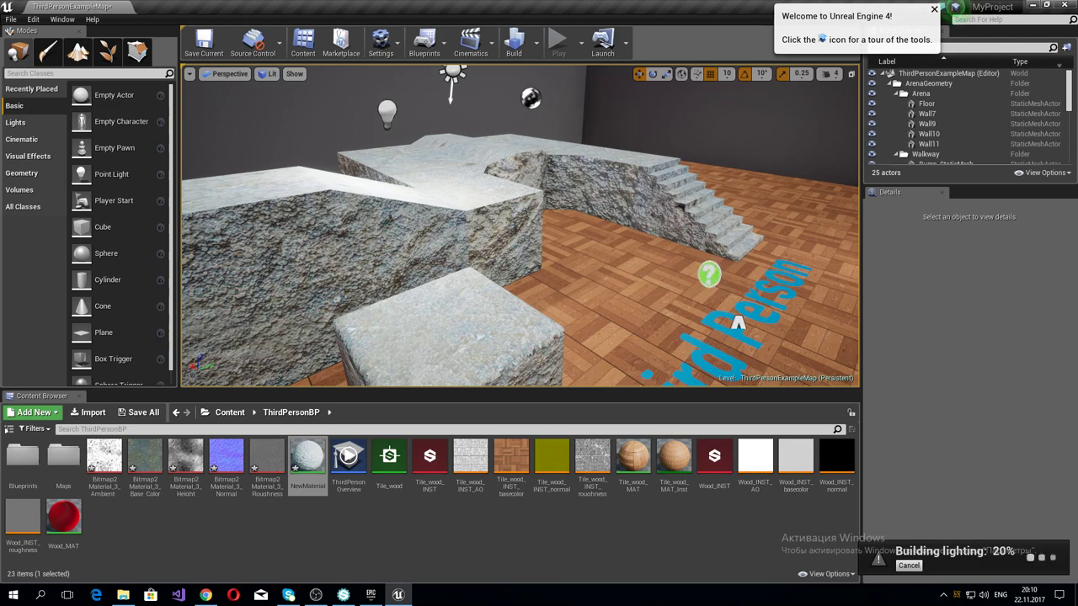
pyautogui.moveTo(738, 324); pyautogui.dragTo(786, 335, button='right')
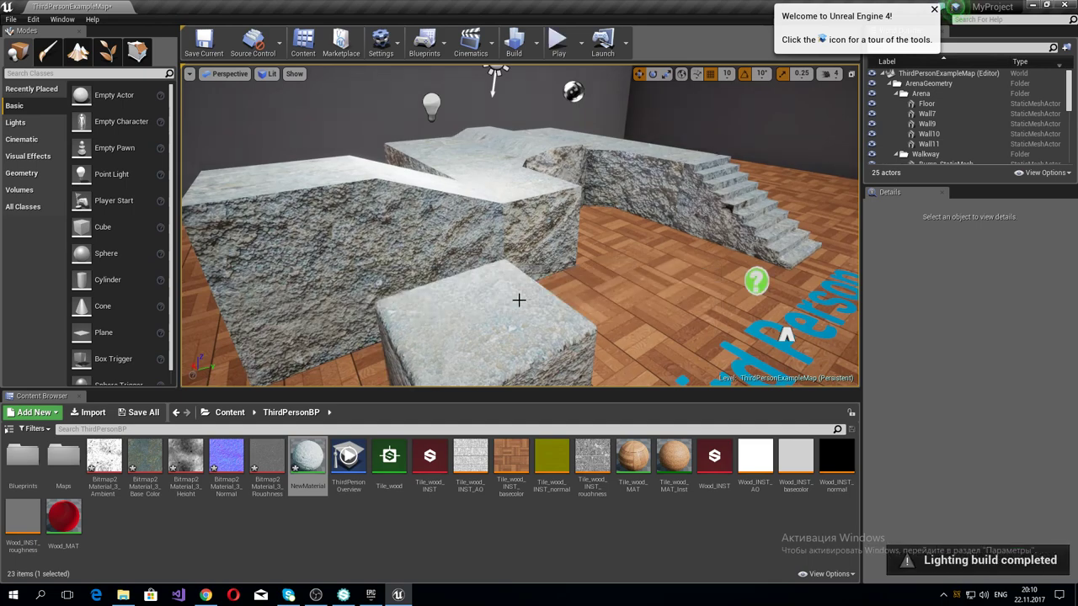
pyautogui.moveTo(546, 303)
pyautogui.mouseDown(button='right')
pyautogui.moveTo(513, 291)
pyautogui.moveTo(488, 261)
pyautogui.mouseUp(button='right')
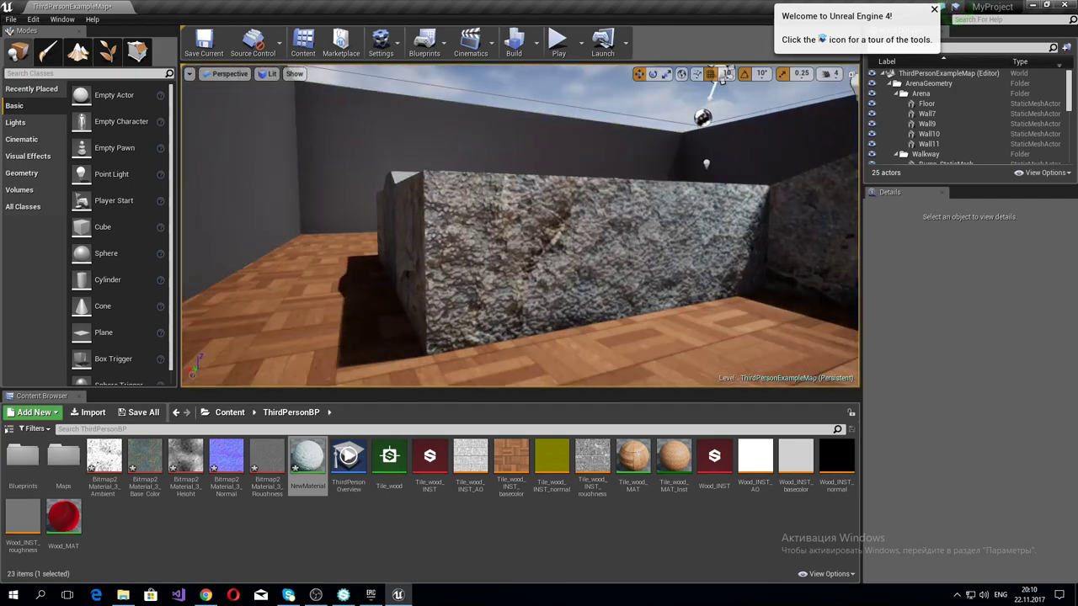
pyautogui.moveTo(488, 261); pyautogui.dragTo(472, 244, button='right')
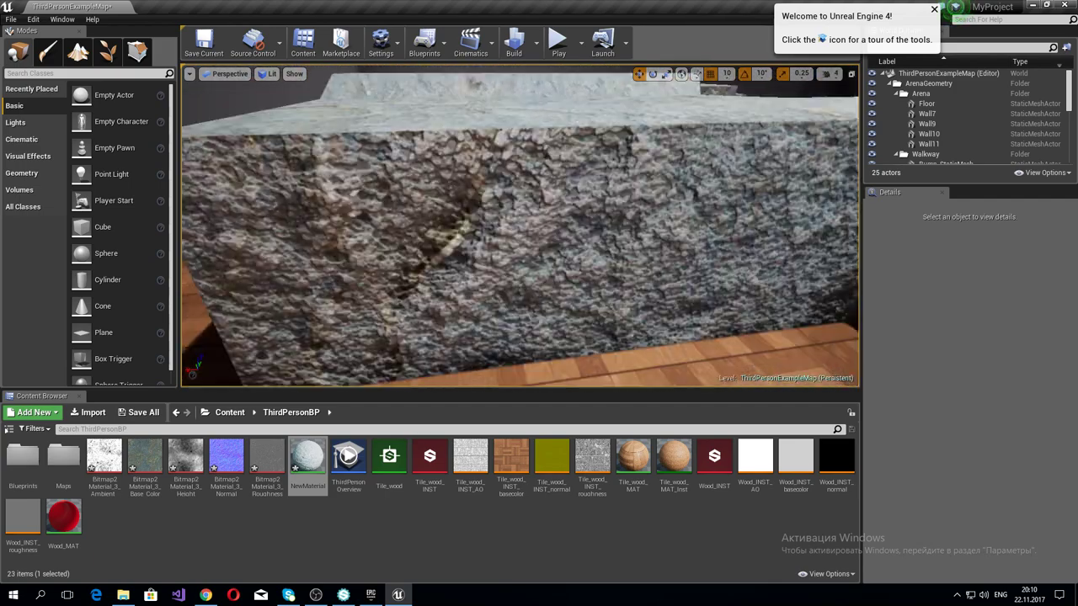
pyautogui.moveTo(472, 245); pyautogui.dragTo(463, 236, button='right')
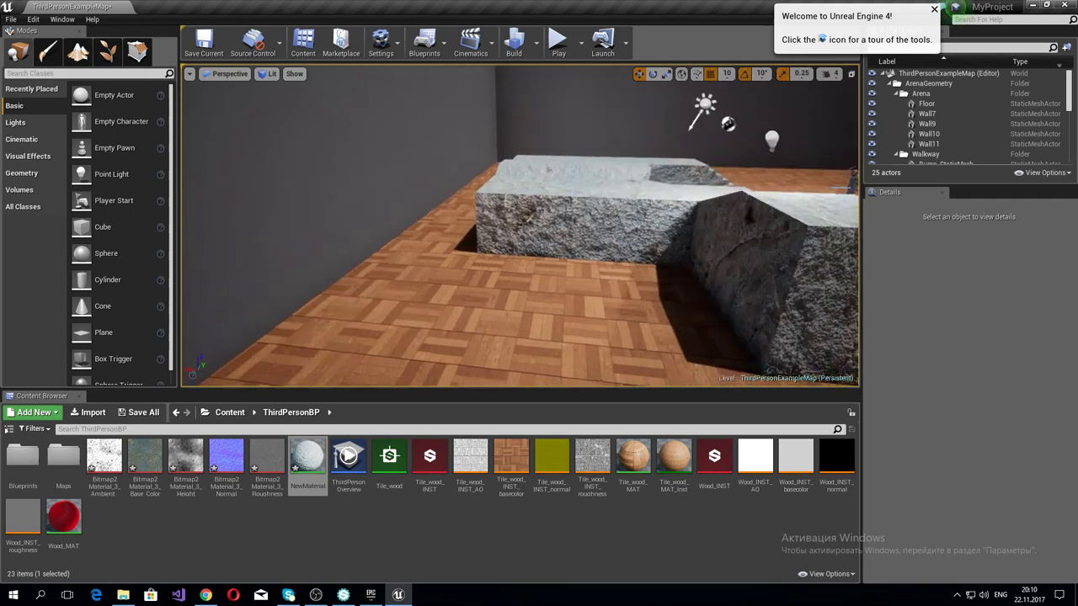
pyautogui.moveTo(526, 289); pyautogui.dragTo(531, 293, button='right')
# Step: Save the unsaved textures, level map and NewMaterial with Save Selected
pyautogui.hotkey('ctrl', 'shift', 's')
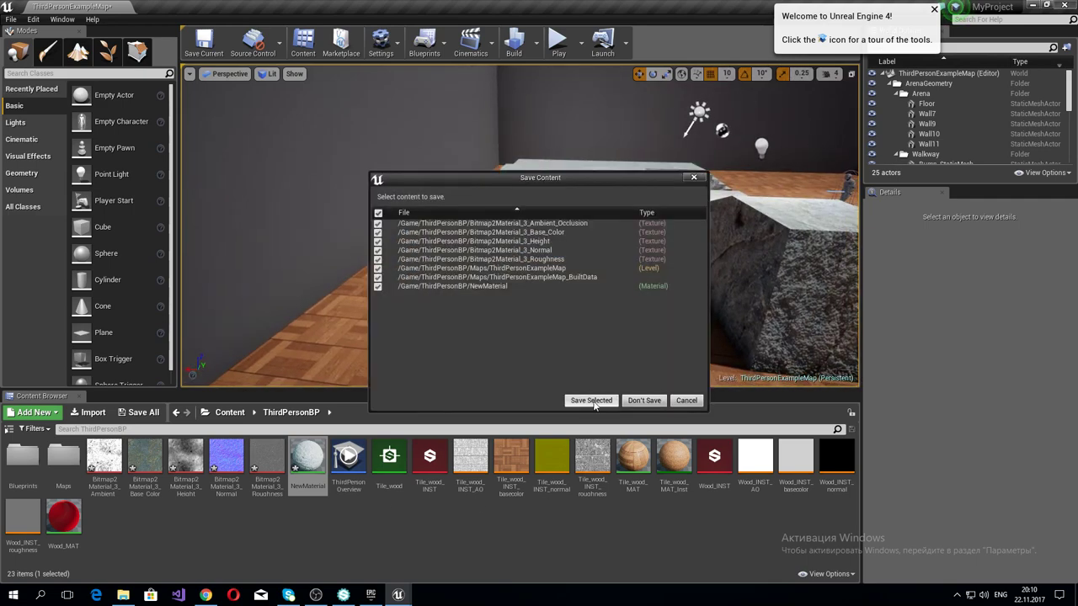
pyautogui.click(591, 401)
pyautogui.click(316, 595)
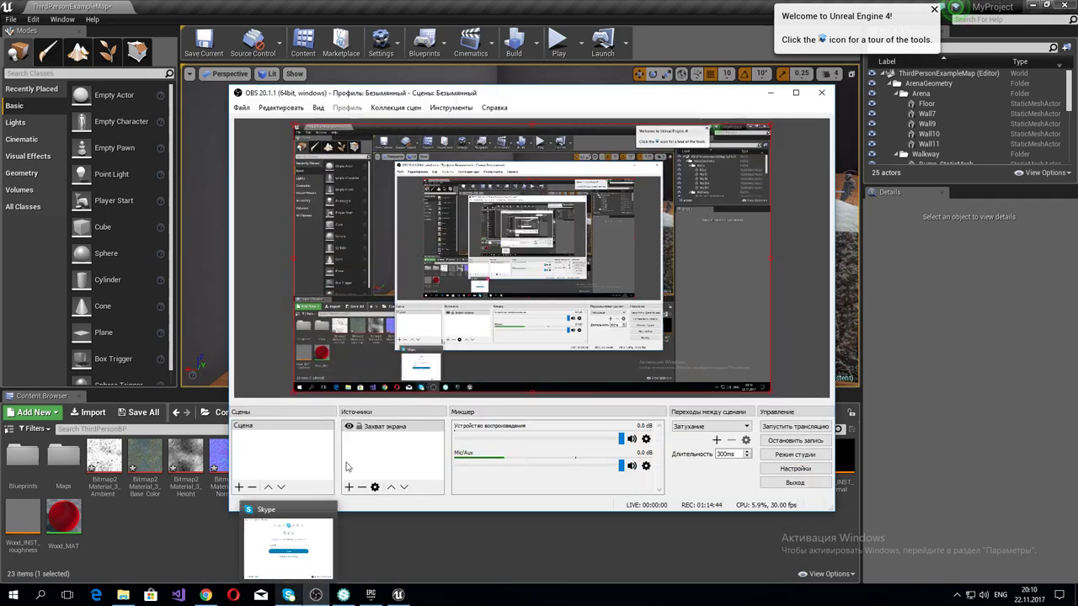